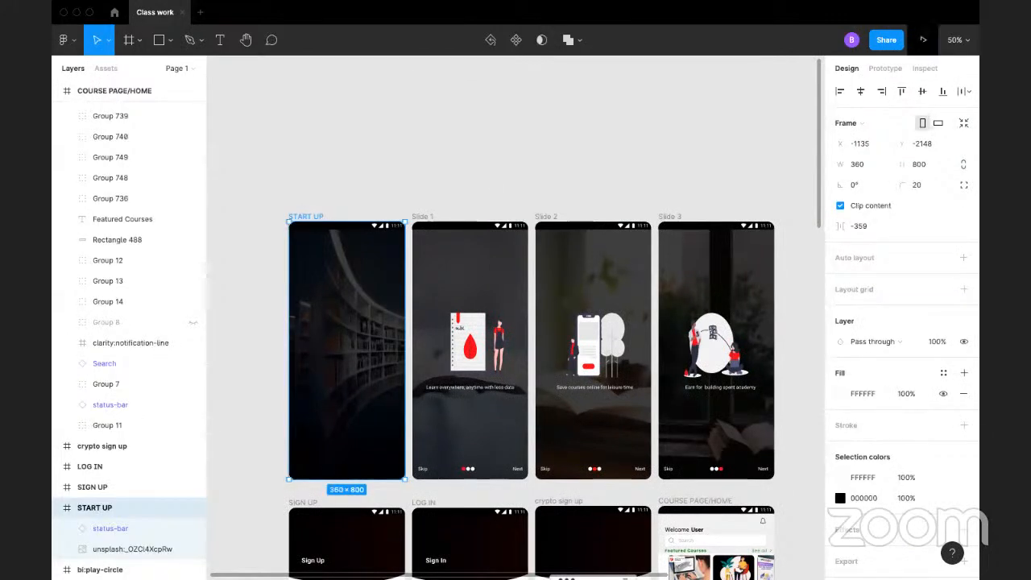
# Step: Check the START UP frame in presentation view, return to the file, and set the prototype device to iPhone 8 Plus
pyautogui.click(922, 39)
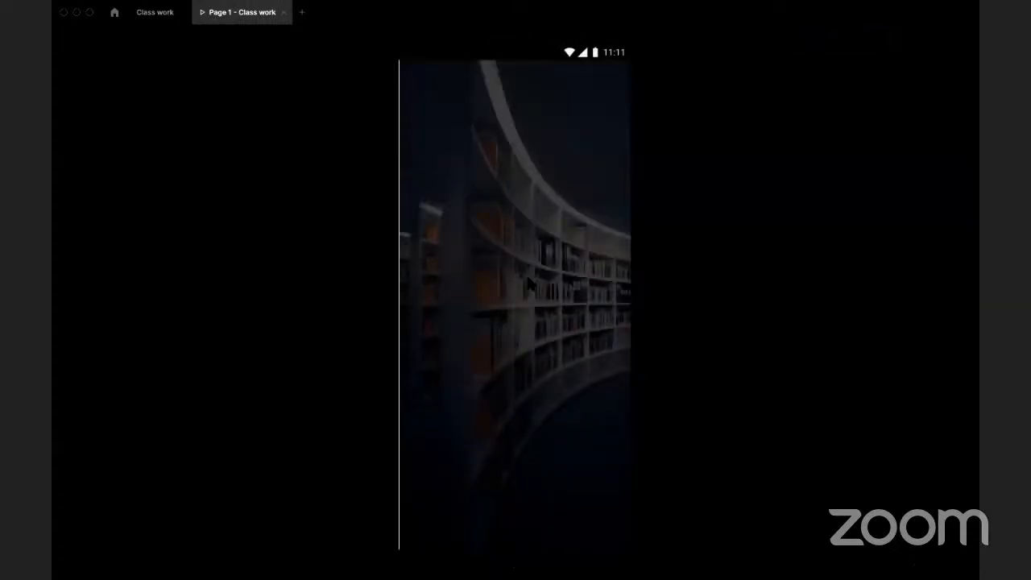
pyautogui.click(155, 12)
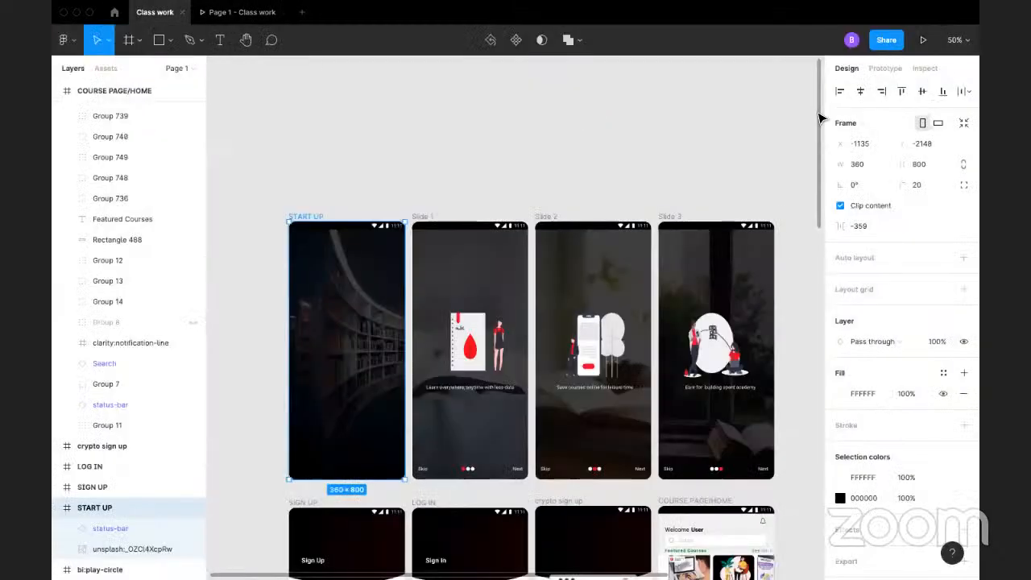
pyautogui.click(883, 68)
pyautogui.click(895, 242)
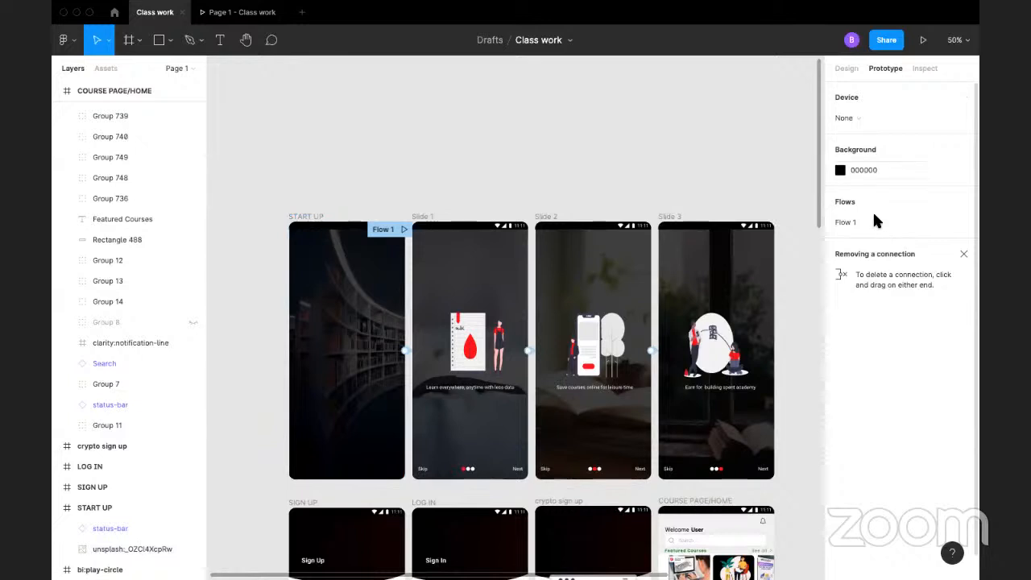
pyautogui.click(847, 117)
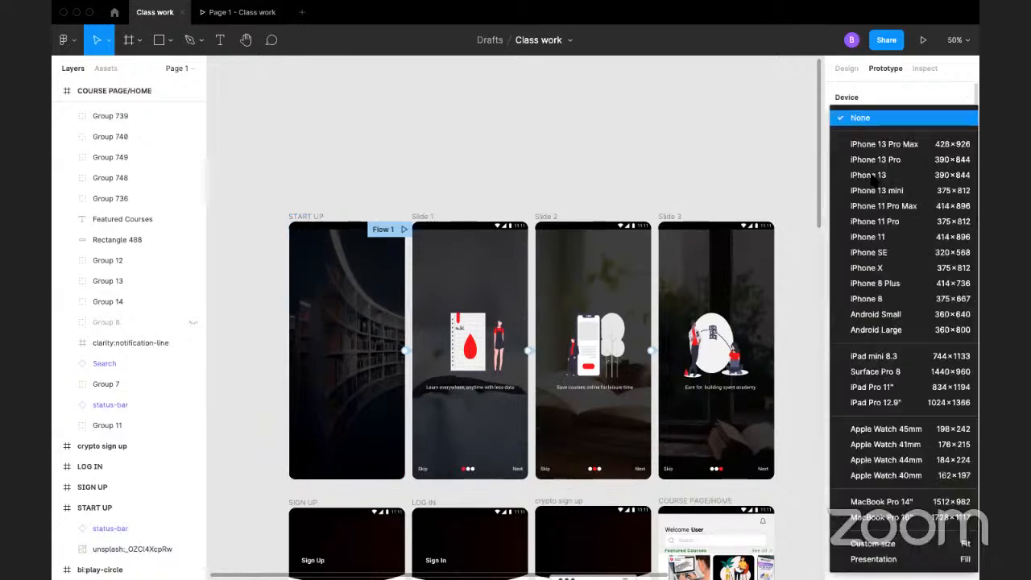
pyautogui.click(894, 289)
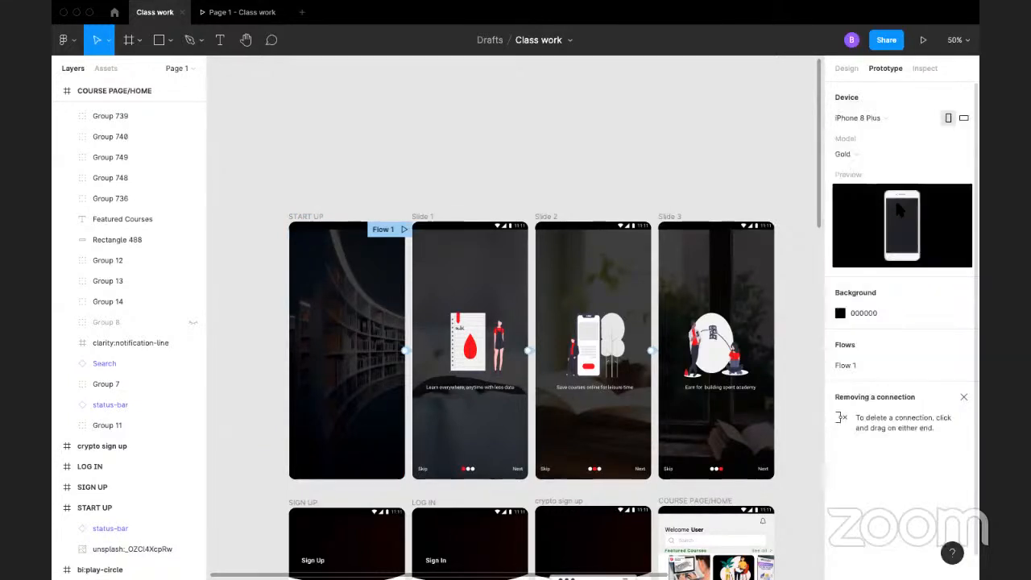
# Step: Preview the prototype in the device frame, going forward through the onboarding slides and back to the start-up screen, and return to the design file
pyautogui.click(922, 39)
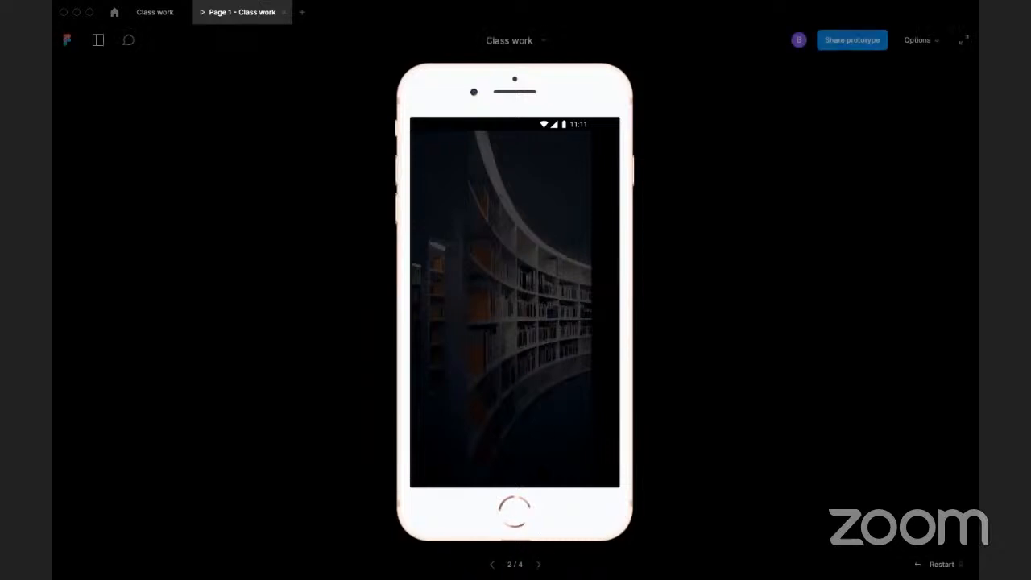
pyautogui.click(553, 422)
pyautogui.click(589, 430)
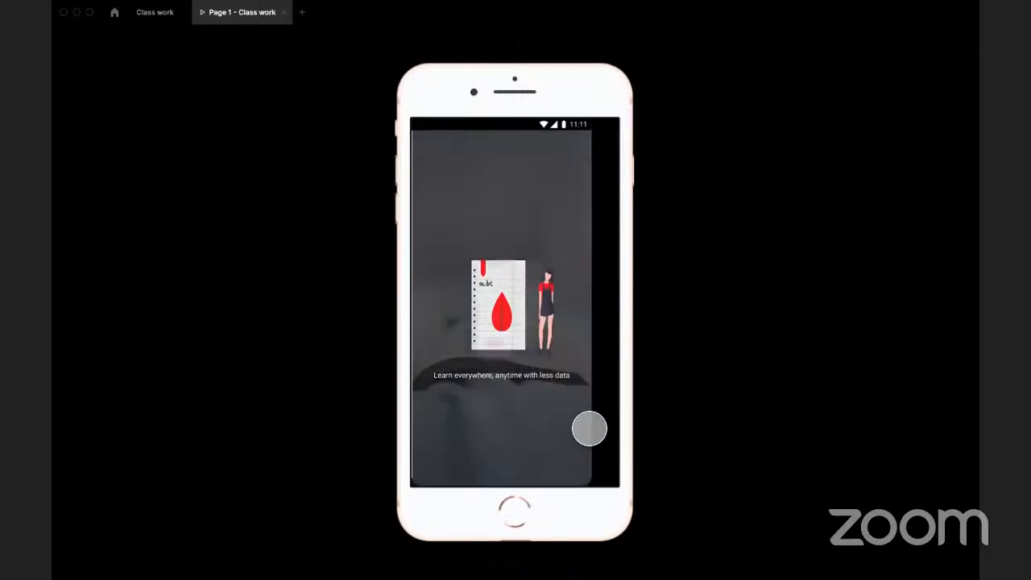
pyautogui.click(589, 429)
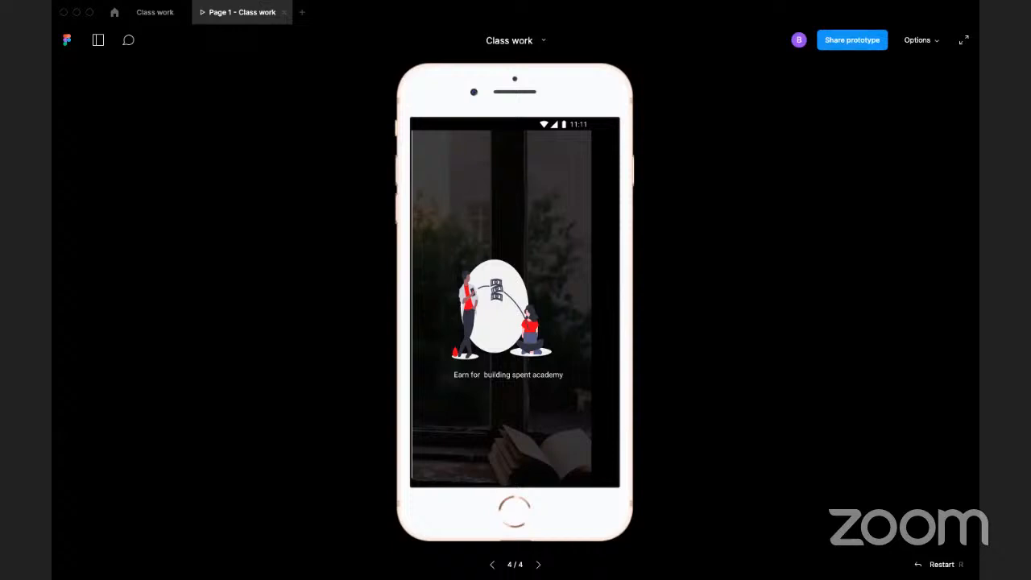
pyautogui.press('Left')
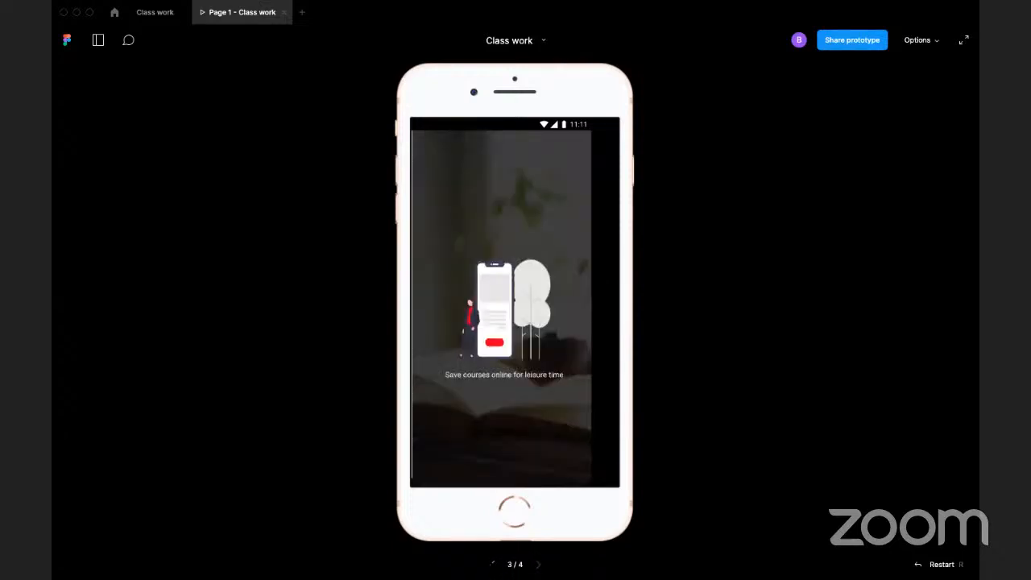
pyautogui.press('Left')
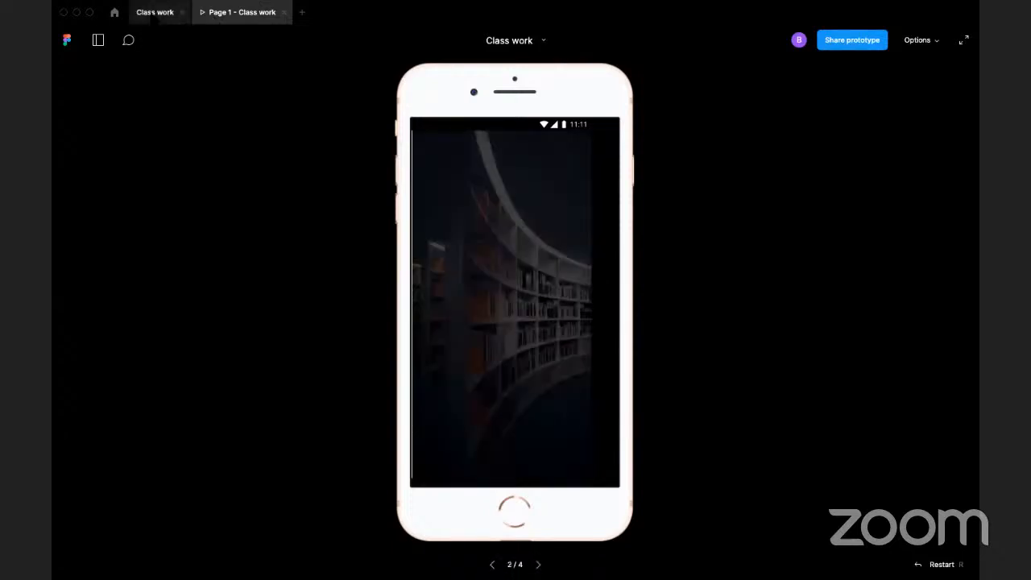
pyautogui.click(154, 12)
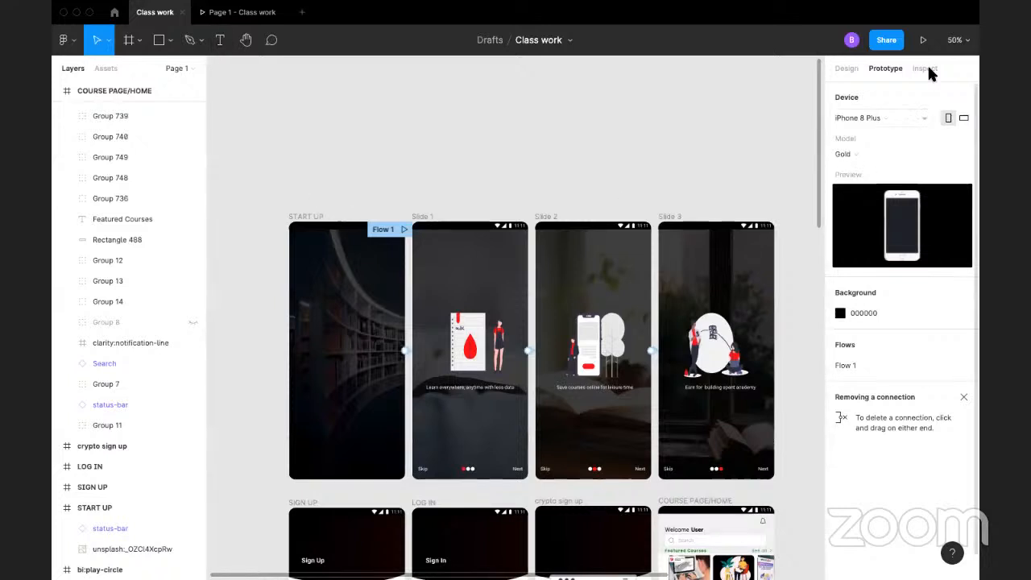
# Step: Examine the start-up, onboarding, sign-up, log-in, crypto sign-up and course home screens up close on the canvas
pyautogui.click(844, 66)
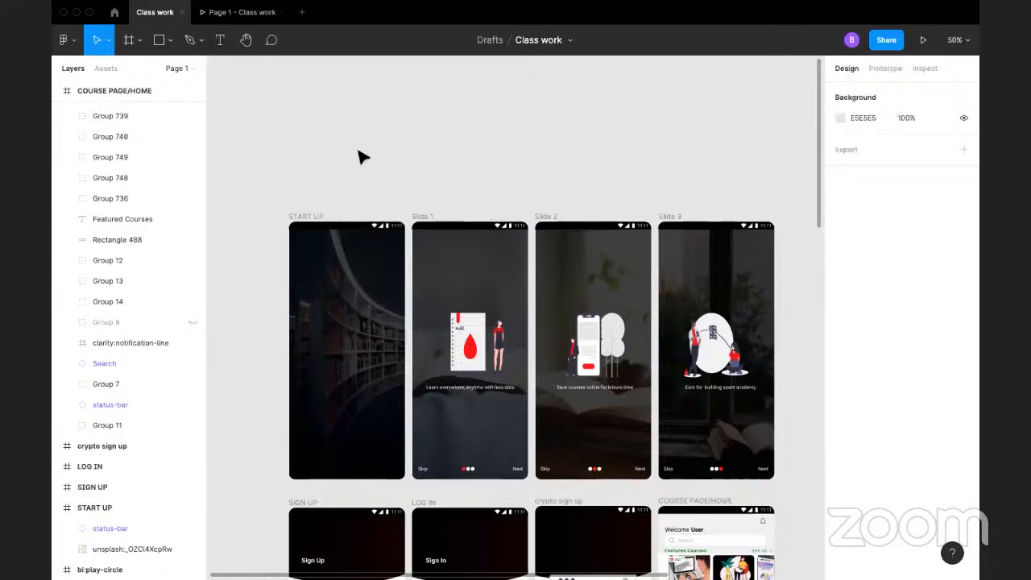
pyautogui.moveTo(356, 156); pyautogui.dragTo(542, 89)
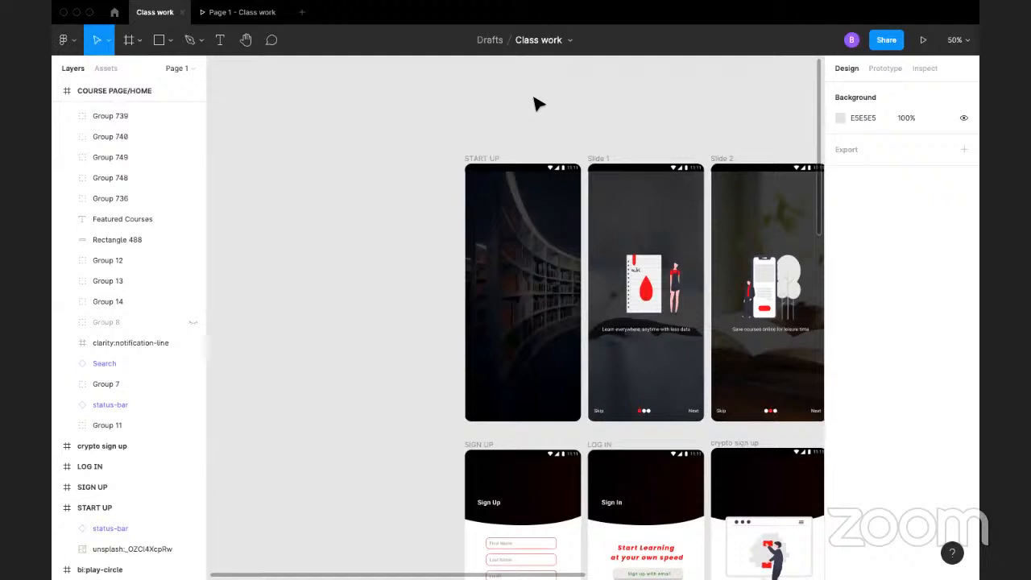
pyautogui.press('super+minus')
pyautogui.press('super+plus')
pyautogui.press('super+plus')
pyautogui.moveTo(515, 143); pyautogui.dragTo(481, 183)
pyautogui.moveTo(665, 338); pyautogui.dragTo(480, 351)
pyautogui.moveTo(685, 352); pyautogui.dragTo(438, 333)
pyautogui.moveTo(706, 318); pyautogui.dragTo(819, 286)
pyautogui.moveTo(286, 341); pyautogui.dragTo(472, 140)
pyautogui.moveTo(282, 563); pyautogui.dragTo(540, 267)
pyautogui.moveTo(542, 216); pyautogui.dragTo(398, 334)
pyautogui.moveTo(733, 330); pyautogui.dragTo(520, 310)
pyautogui.moveTo(737, 311); pyautogui.dragTo(452, 349)
pyautogui.moveTo(673, 334); pyautogui.dragTo(621, 232)
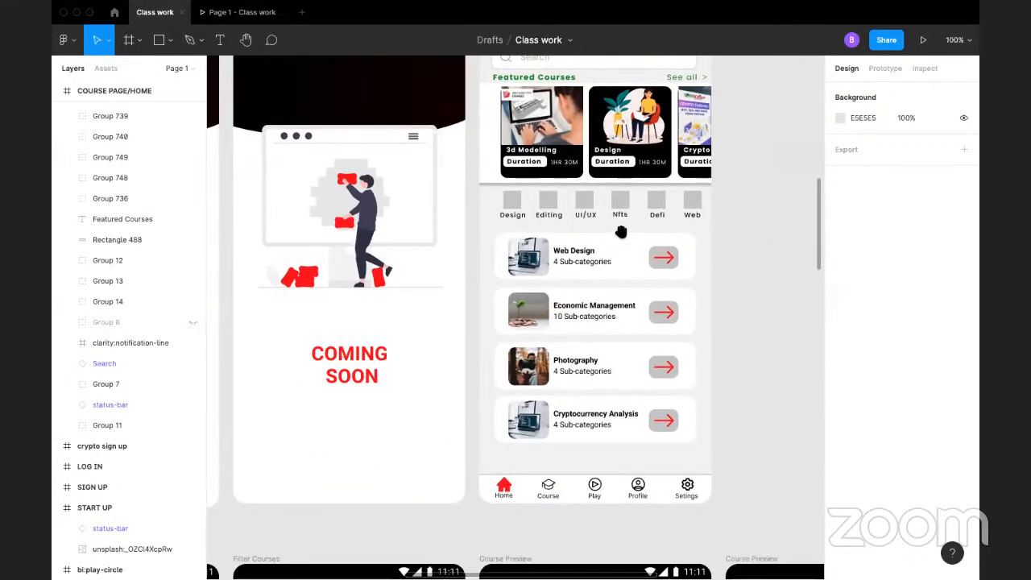
pyautogui.moveTo(627, 368); pyautogui.dragTo(626, 361)
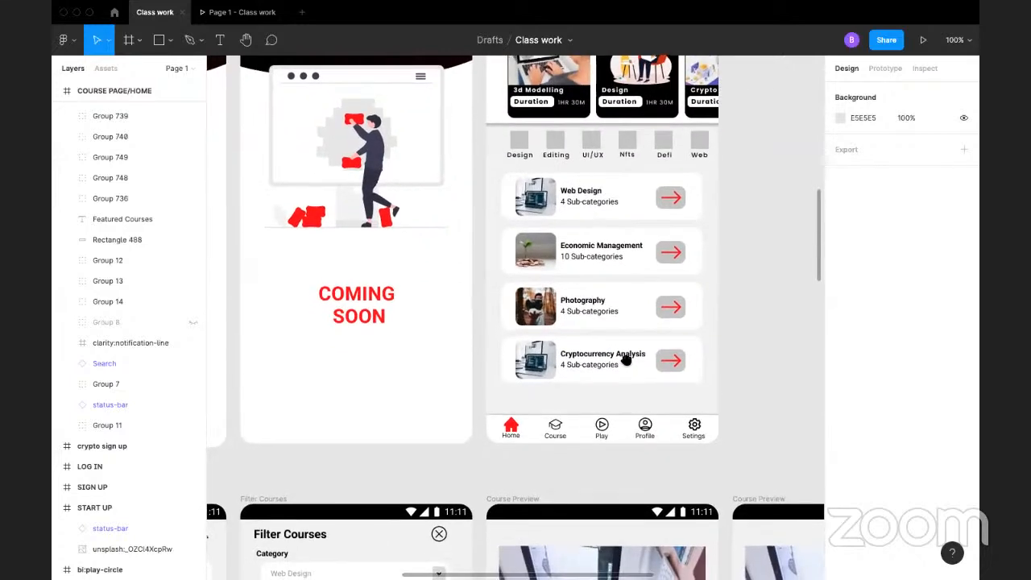
# Step: Examine the course list, Filter Courses, course progress and Course Preview screens on the canvas
pyautogui.moveTo(631, 440); pyautogui.dragTo(837, 163)
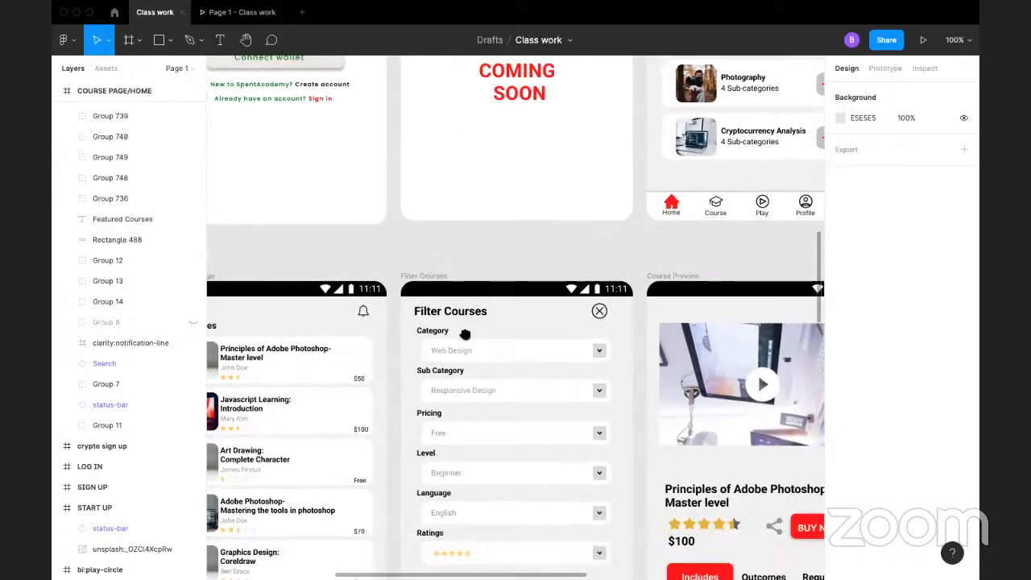
pyautogui.moveTo(465, 333); pyautogui.dragTo(696, 261)
pyautogui.moveTo(504, 370); pyautogui.dragTo(767, 270)
pyautogui.moveTo(507, 310); pyautogui.dragTo(516, 145)
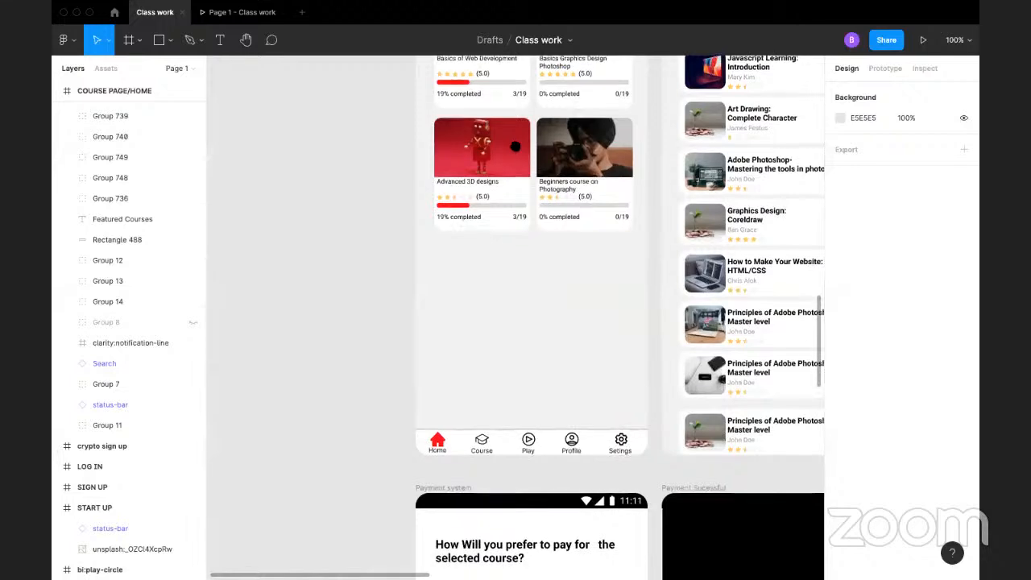
pyautogui.moveTo(524, 256); pyautogui.dragTo(313, 355)
pyautogui.moveTo(642, 192); pyautogui.dragTo(475, 304)
pyautogui.moveTo(500, 336); pyautogui.dragTo(484, 252)
pyautogui.moveTo(625, 336); pyautogui.dragTo(419, 411)
pyautogui.moveTo(437, 371); pyautogui.dragTo(375, 361)
pyautogui.moveTo(637, 308); pyautogui.dragTo(467, 348)
pyautogui.moveTo(522, 430); pyautogui.dragTo(522, 391)
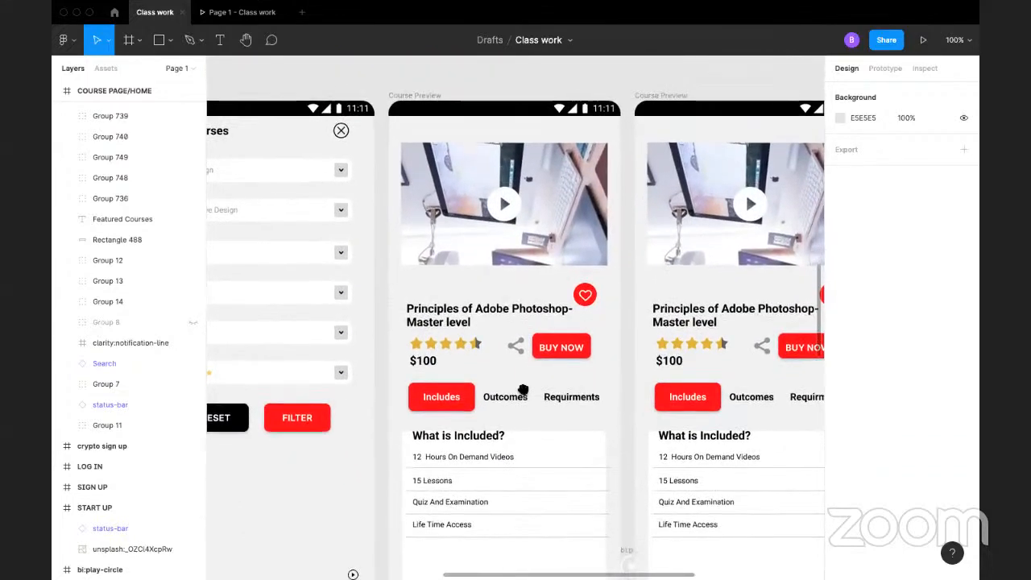
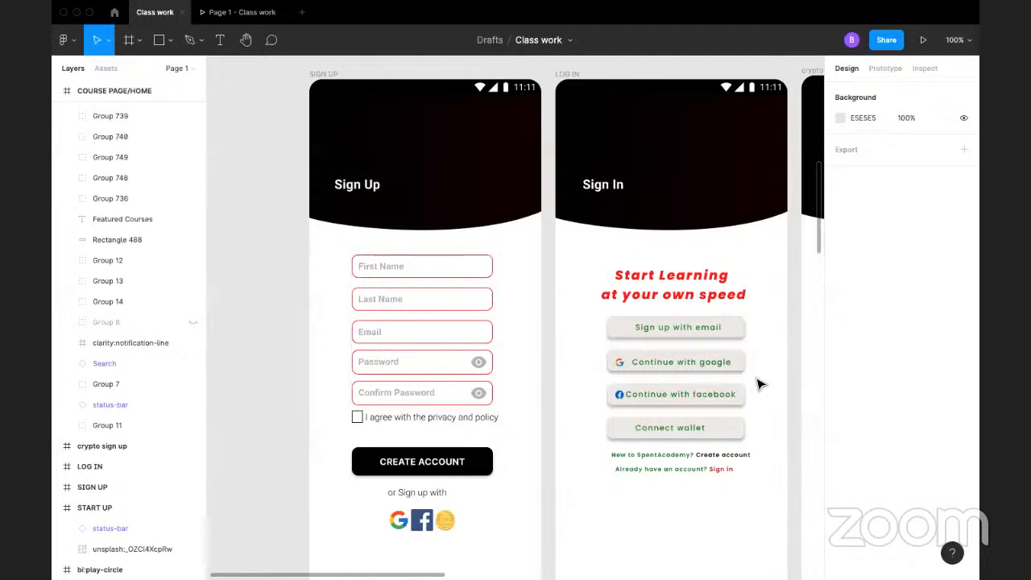
# Step: Examine the SIGN UP and LOG IN screens on the canvas, comparing them with the onboarding frames above
pyautogui.scroll(-2, 742, 366)
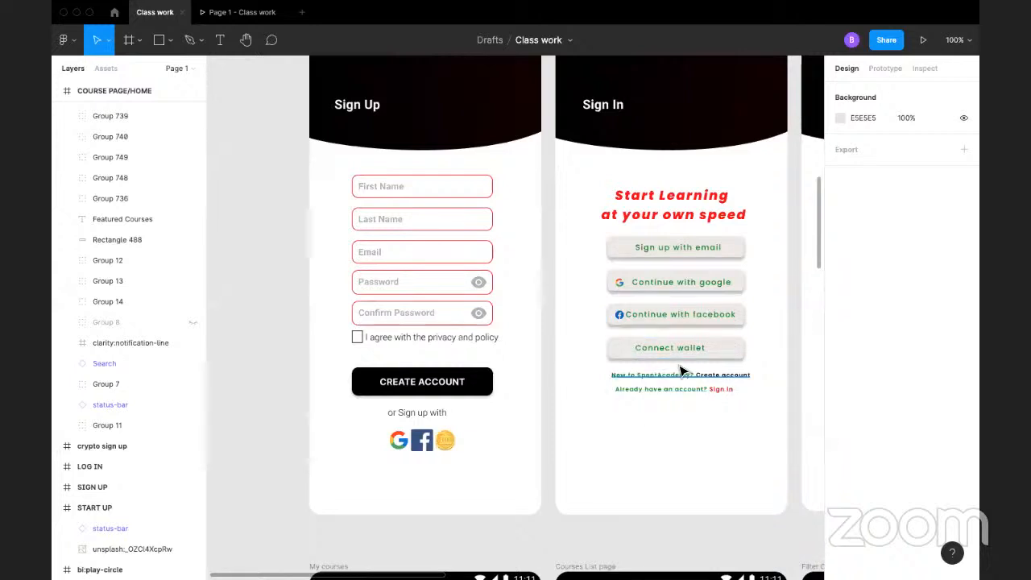
pyautogui.scroll(3, 509, 326)
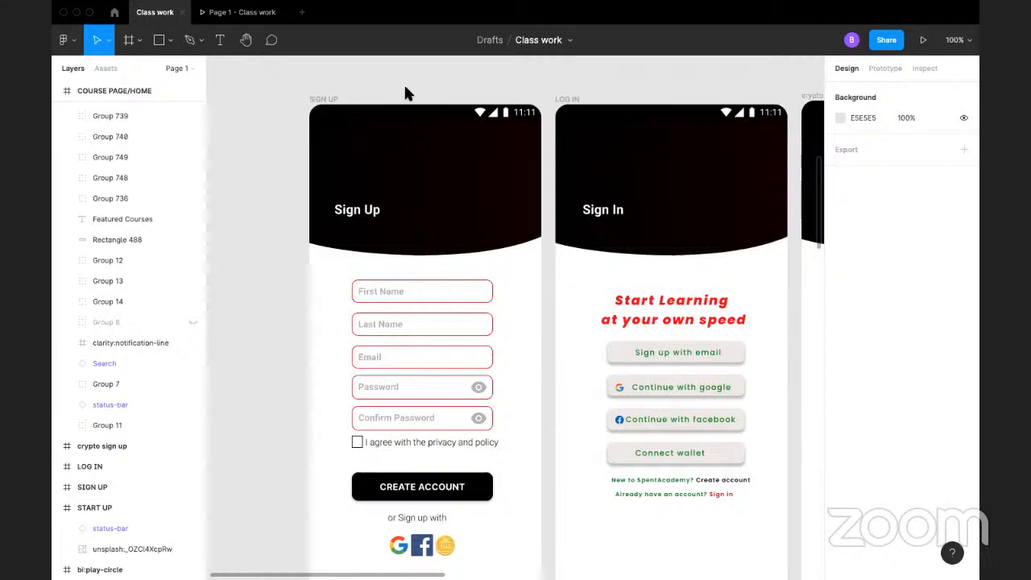
pyautogui.scroll(5, 516, 322)
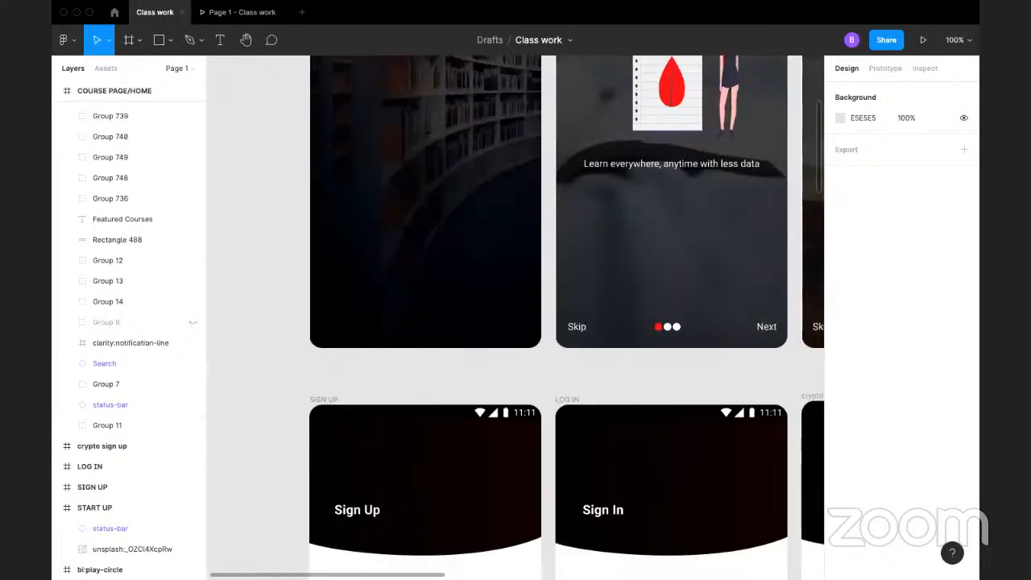
pyautogui.scroll(-2, 515, 322)
pyautogui.scroll(3, 635, 439)
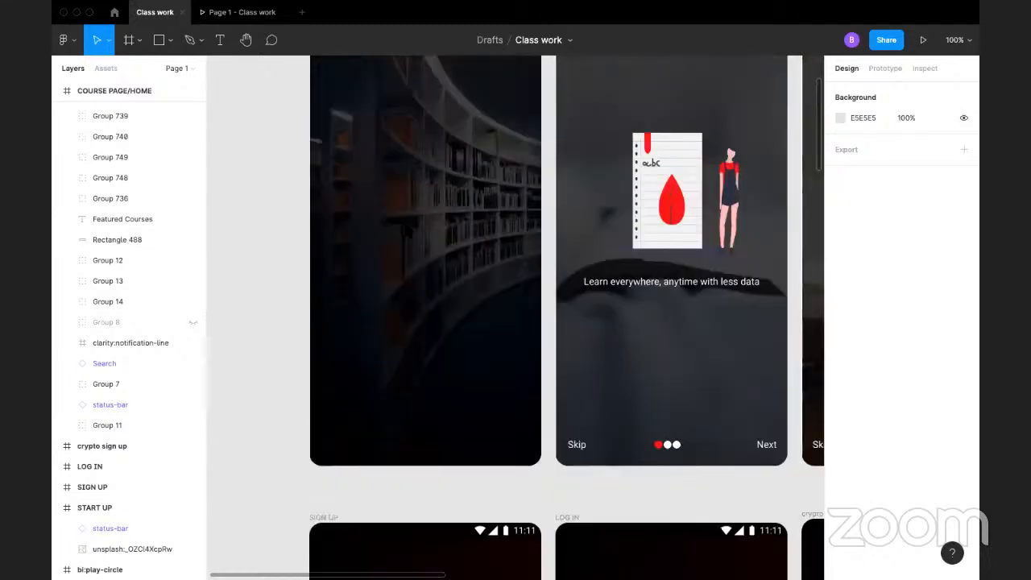
pyautogui.scroll(-3, 635, 439)
pyautogui.scroll(-3, 407, 227)
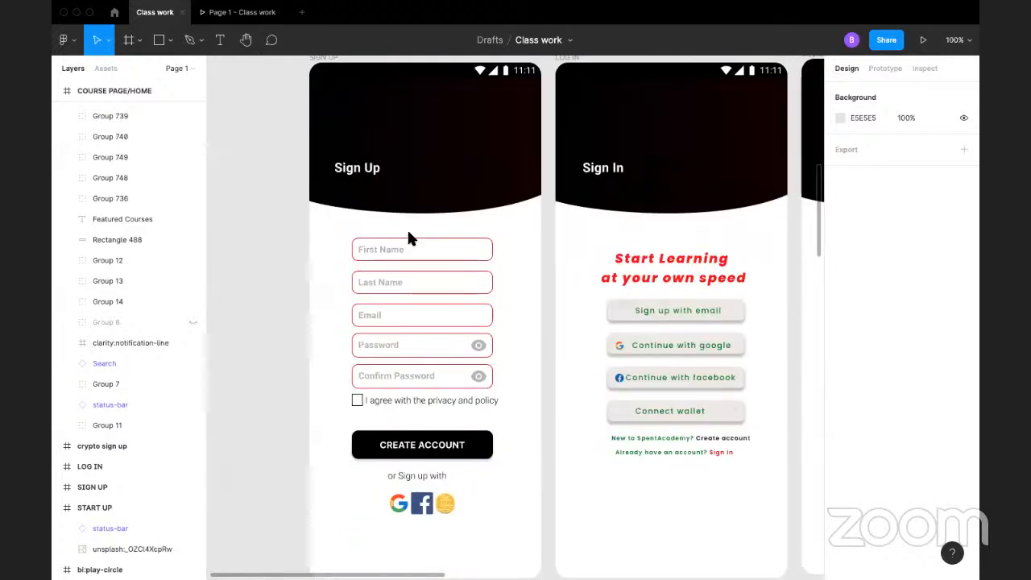
pyautogui.scroll(-2, 490, 252)
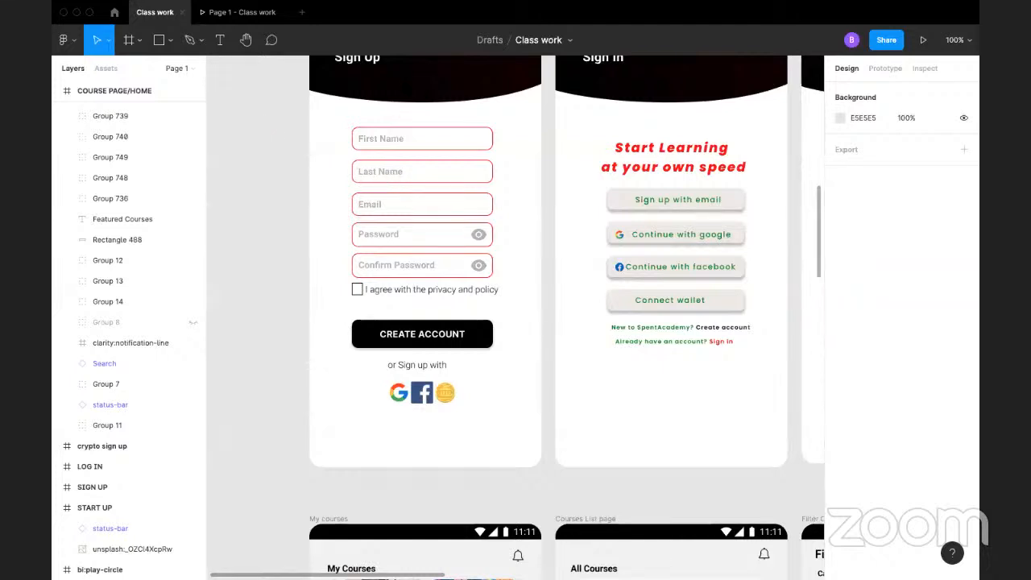
pyautogui.scroll(5, 437, 131)
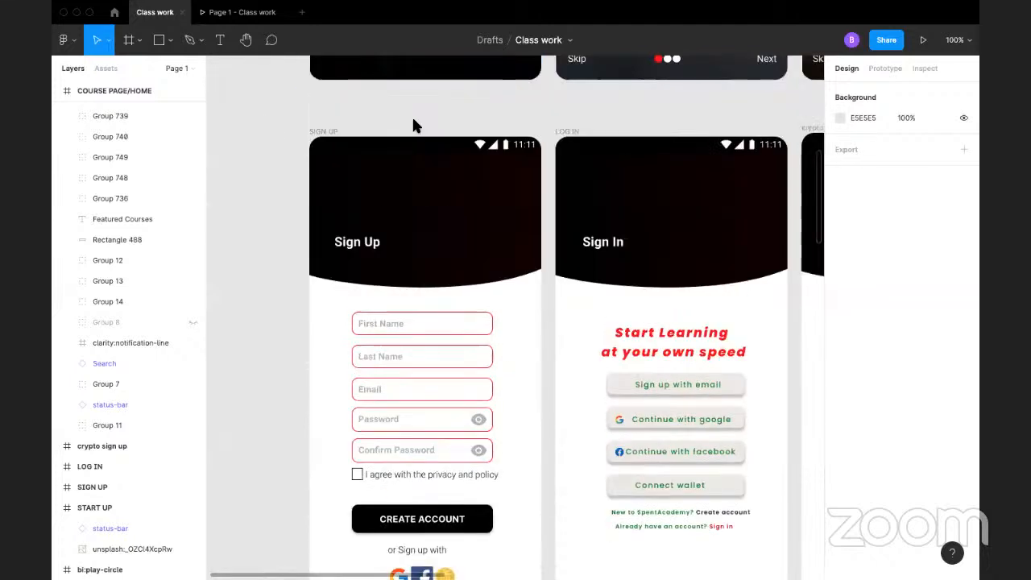
pyautogui.scroll(1, 499, 155)
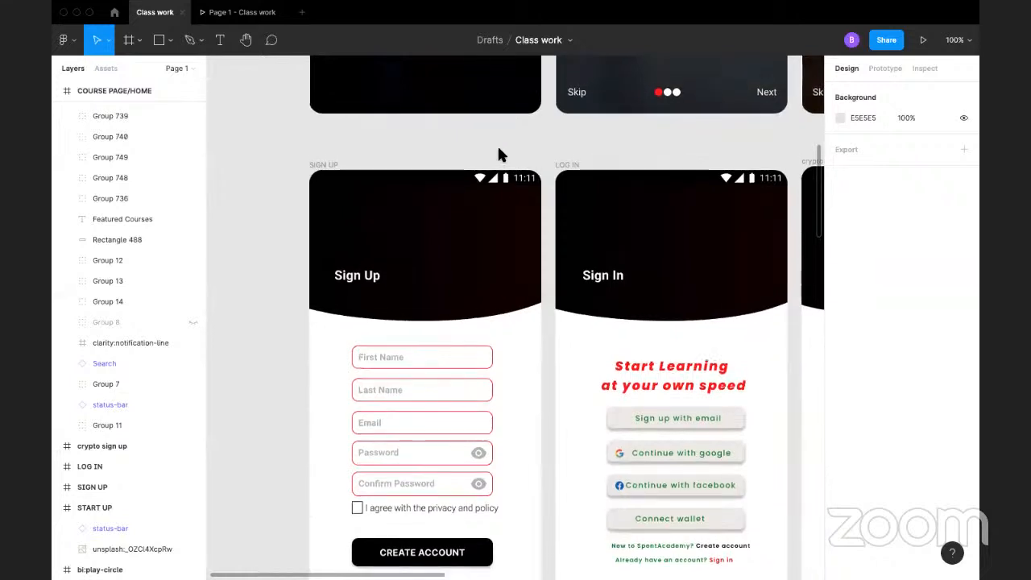
pyautogui.scroll(-3, 498, 153)
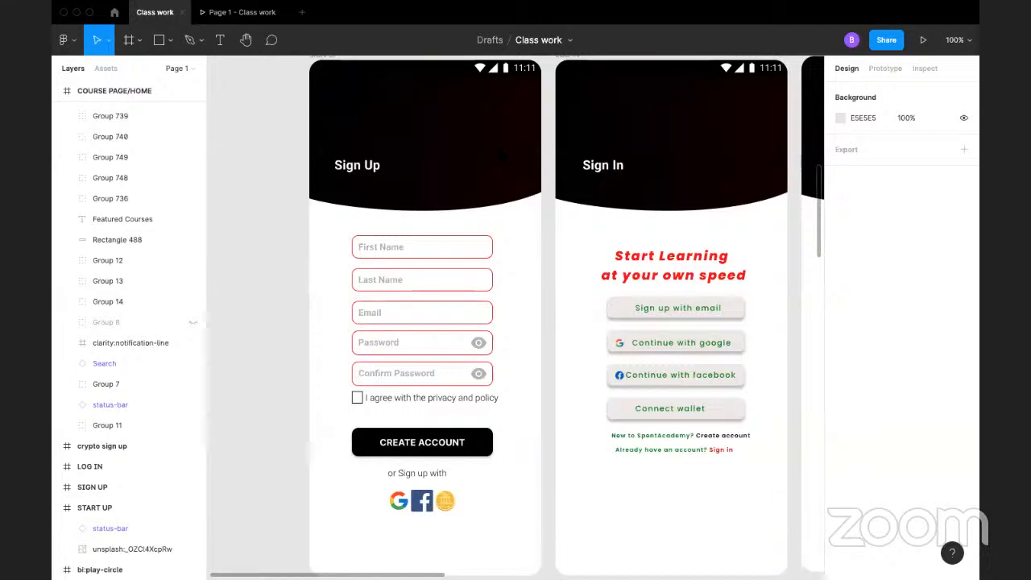
pyautogui.scroll(10, 500, 153)
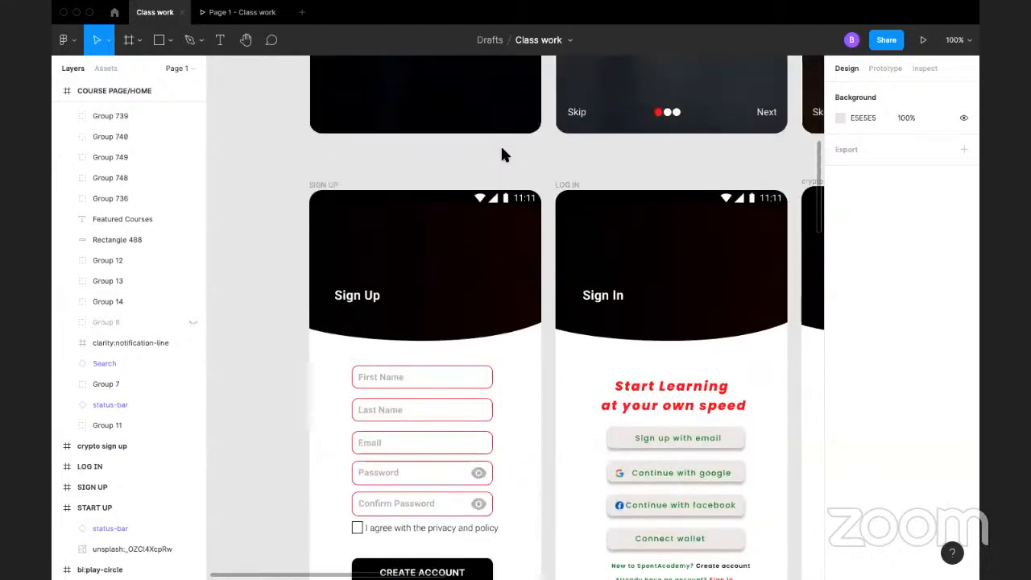
# Step: Examine the START UP and Slide 1 screens up close and inspect the START UP background image's properties
pyautogui.scroll(5, 501, 153)
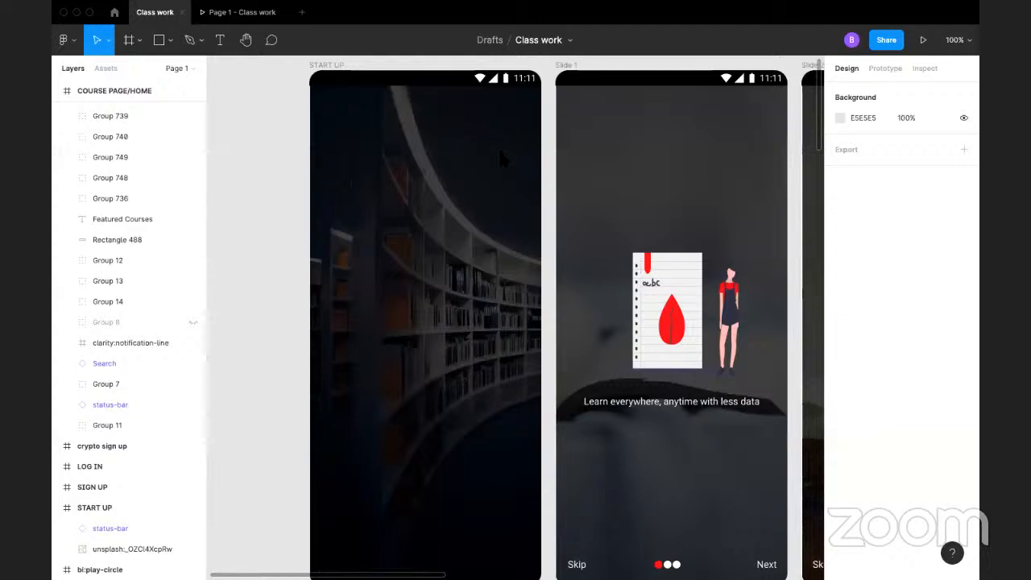
pyautogui.scroll(-1, 500, 152)
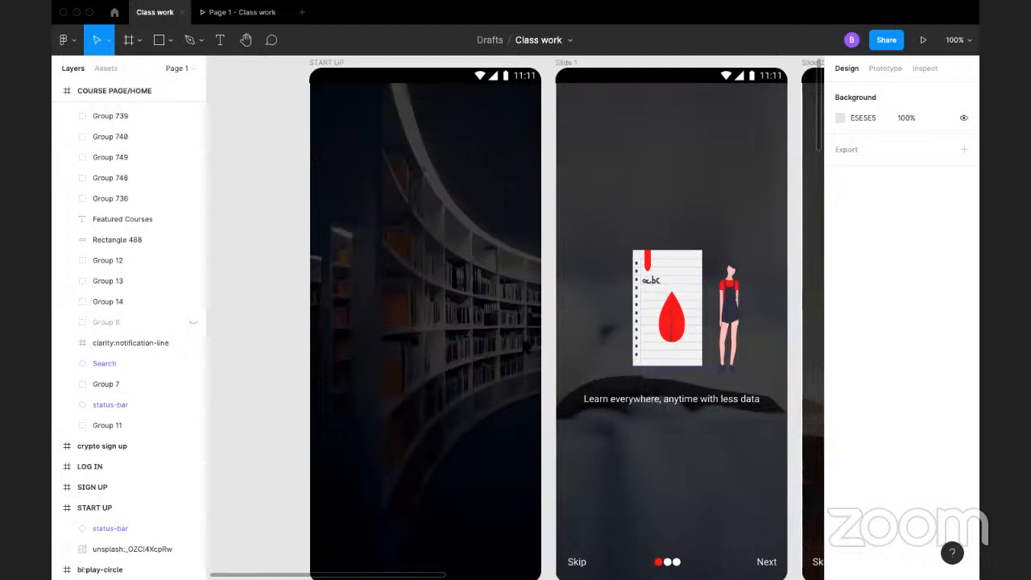
pyautogui.scroll(-3, 449, 239)
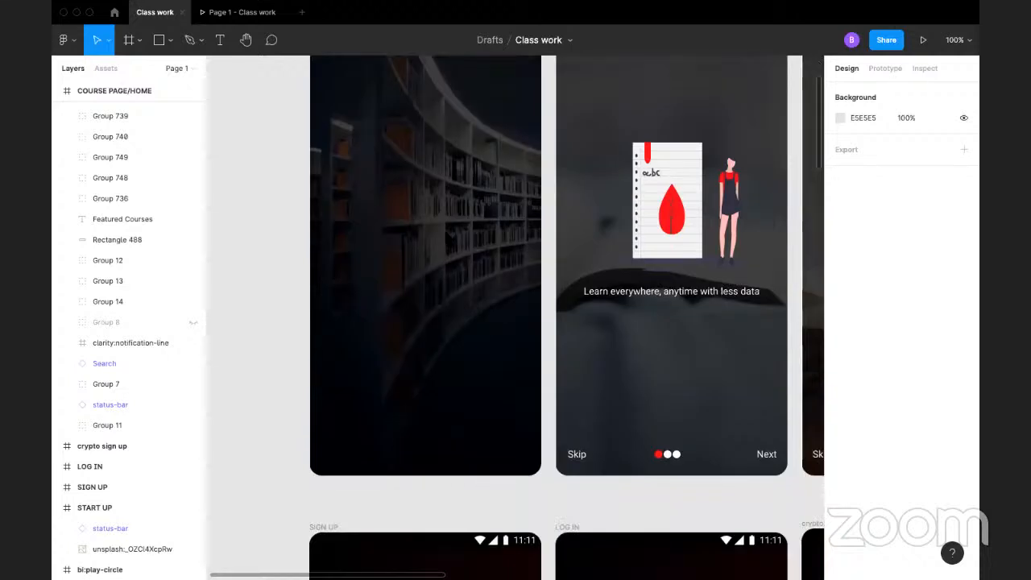
pyautogui.scroll(5, 445, 232)
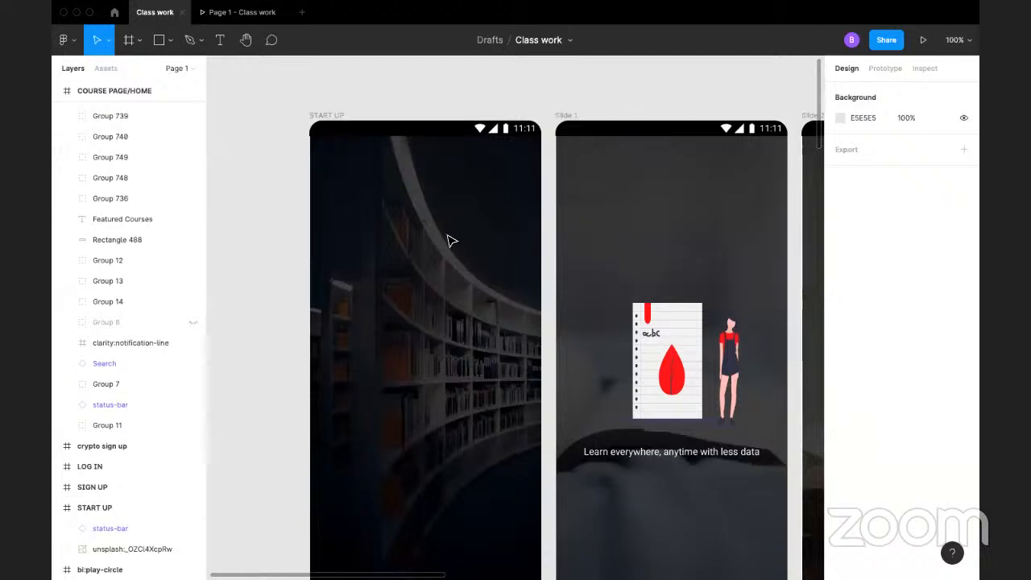
pyautogui.click(450, 239)
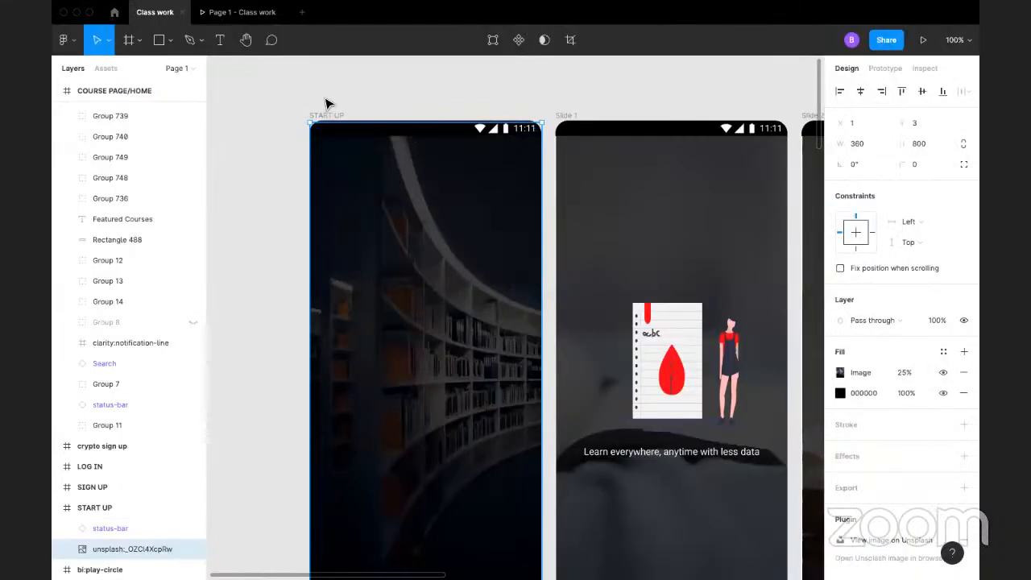
pyautogui.click(269, 211)
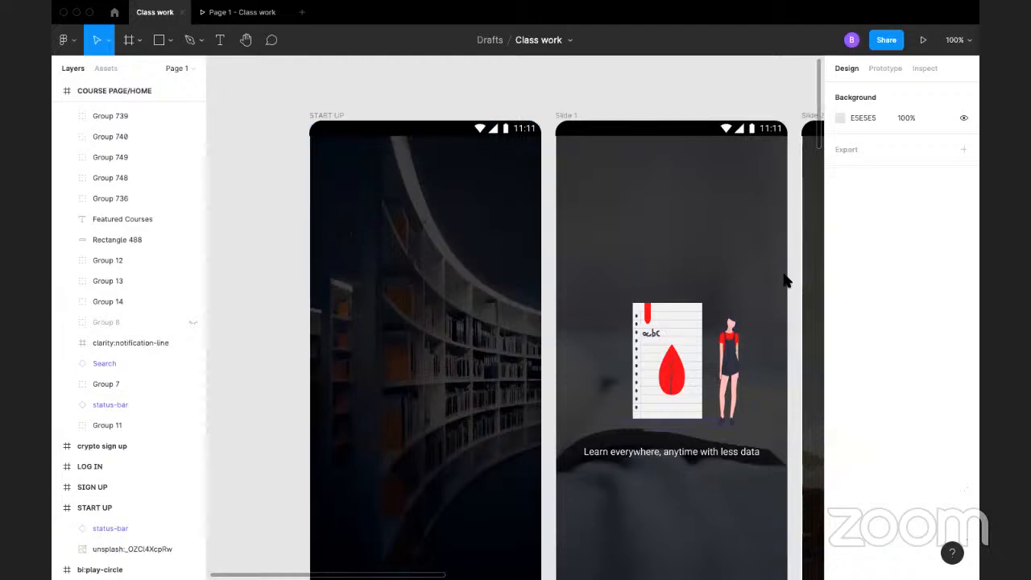
pyautogui.click(427, 295)
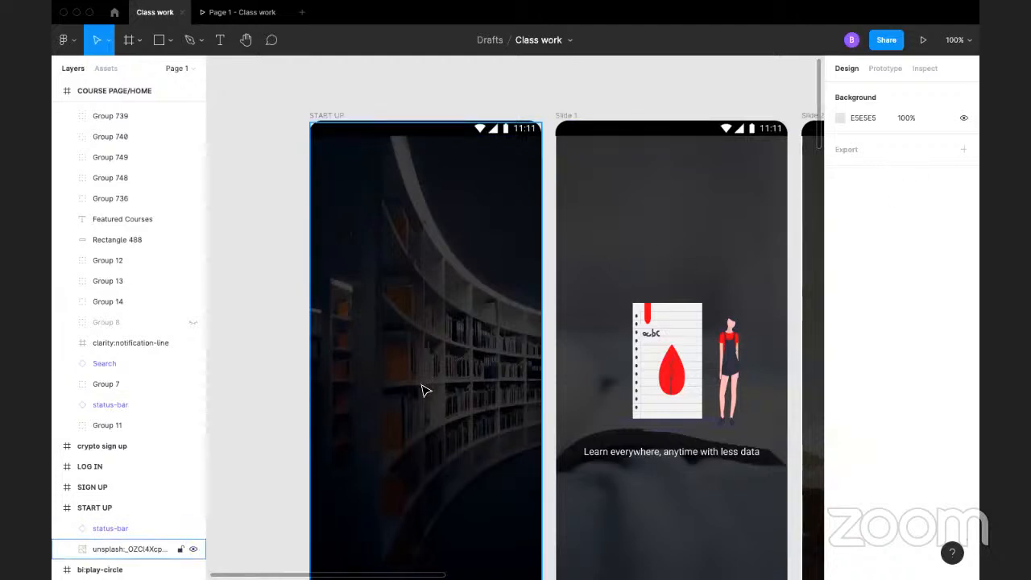
pyautogui.click(603, 98)
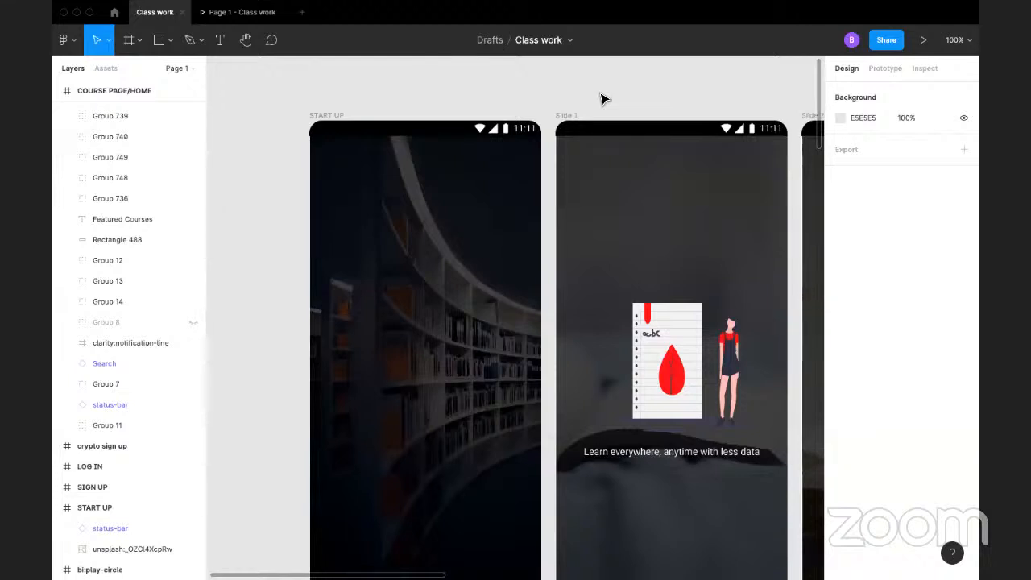
# Step: Review the onboarding, sign-up, log-in and course home frames together at 50% zoom
pyautogui.press('-')
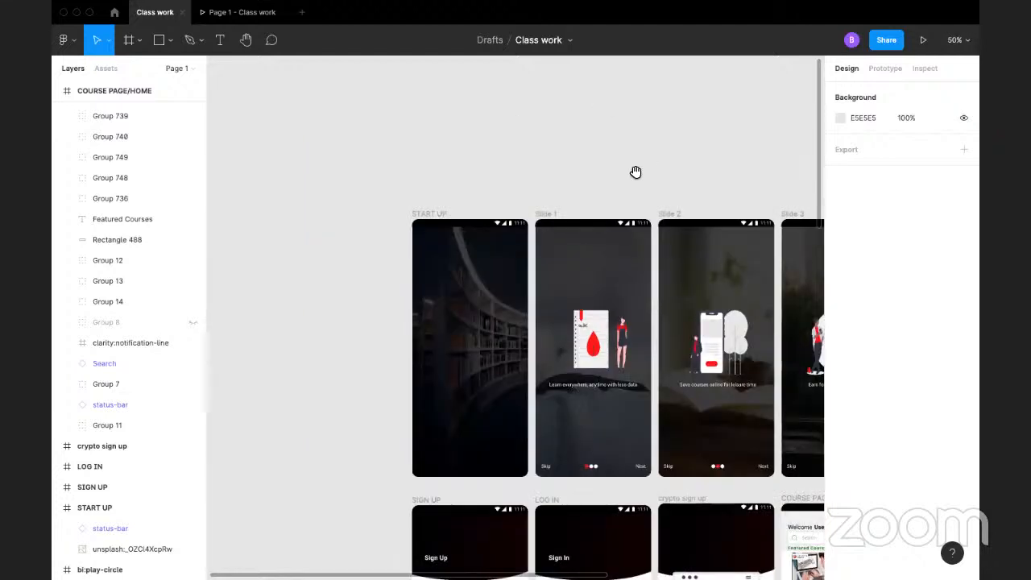
pyautogui.moveTo(633, 174); pyautogui.dragTo(527, 50)
pyautogui.moveTo(580, 302); pyautogui.dragTo(569, 168)
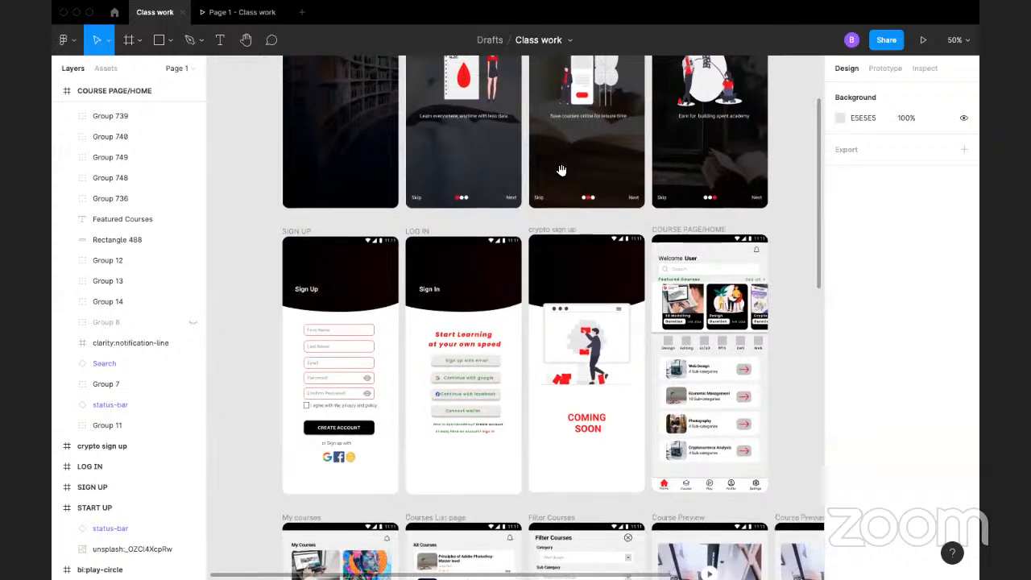
pyautogui.scroll(1, 544, 169)
pyautogui.scroll(4, 541, 170)
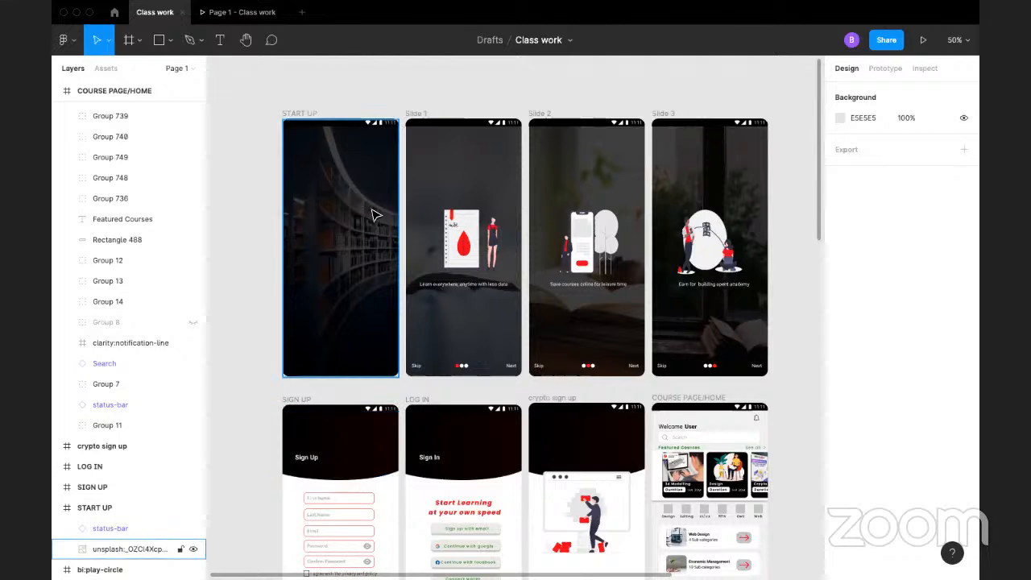
pyautogui.scroll(1, 372, 214)
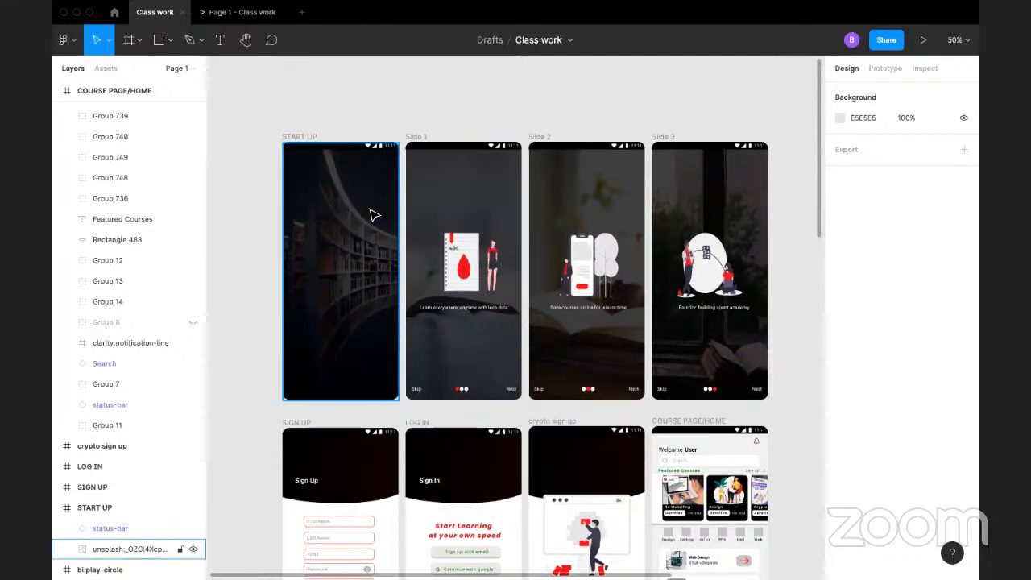
# Step: Inspect the text properties of the captions on Slide 1 and Slide 3
pyautogui.click(482, 310)
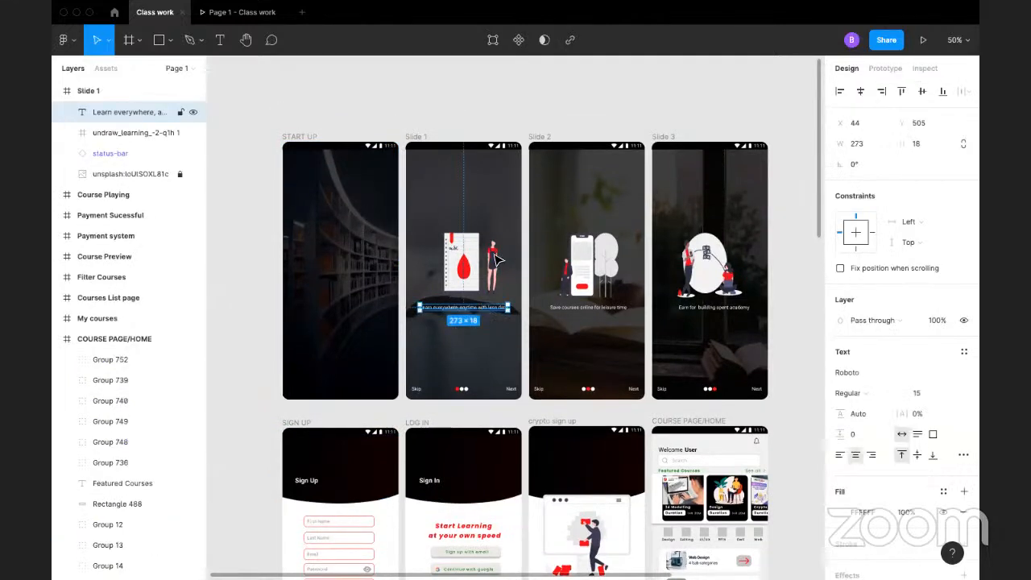
pyautogui.click(509, 119)
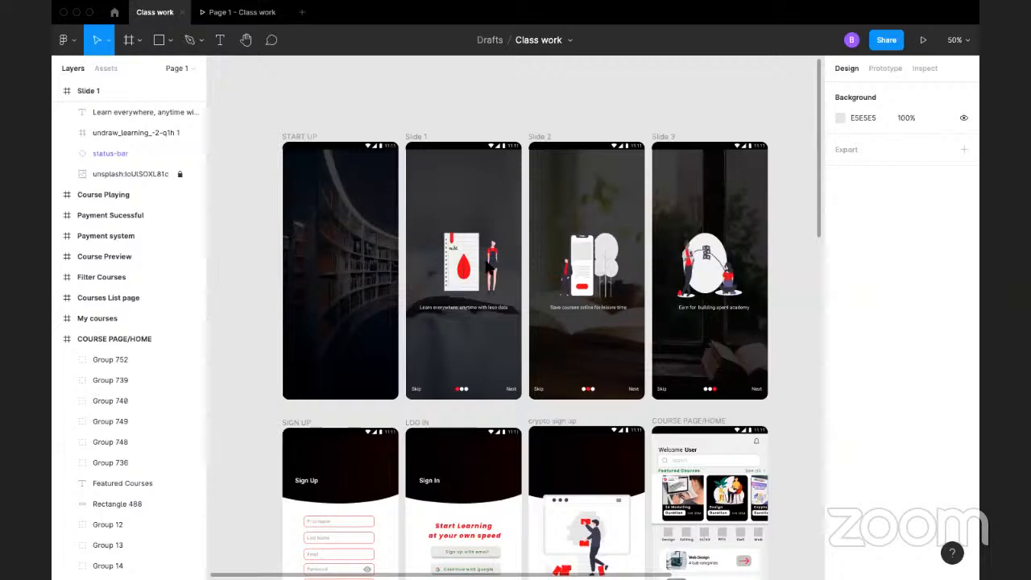
pyautogui.scroll(-3, 557, 430)
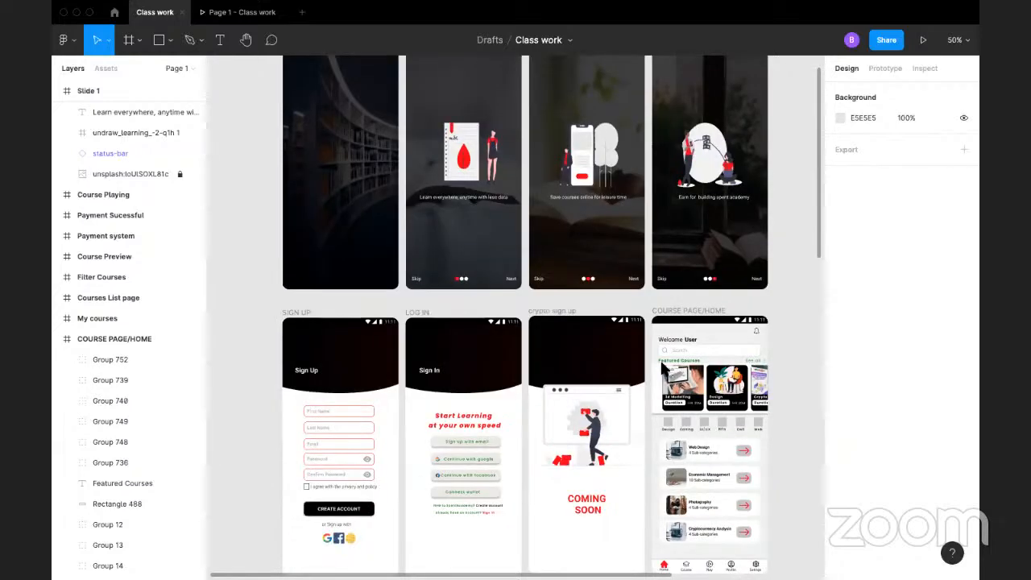
pyautogui.scroll(3, 665, 367)
pyautogui.click(704, 307)
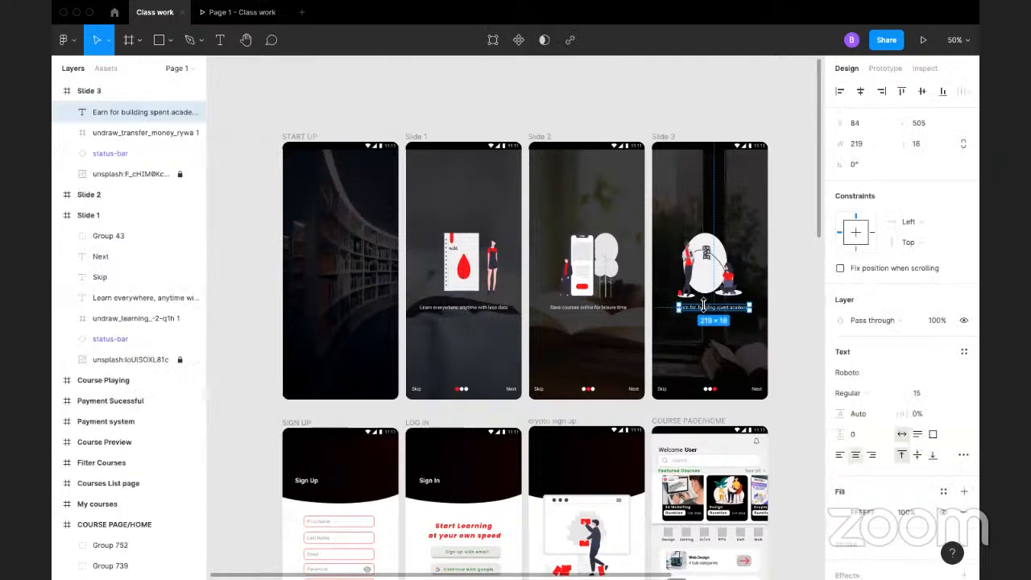
pyautogui.click(779, 211)
# Step: Add a MacBook Pro 14" frame on the empty canvas beside Slide 3
pyautogui.moveTo(778, 207); pyautogui.dragTo(430, 220)
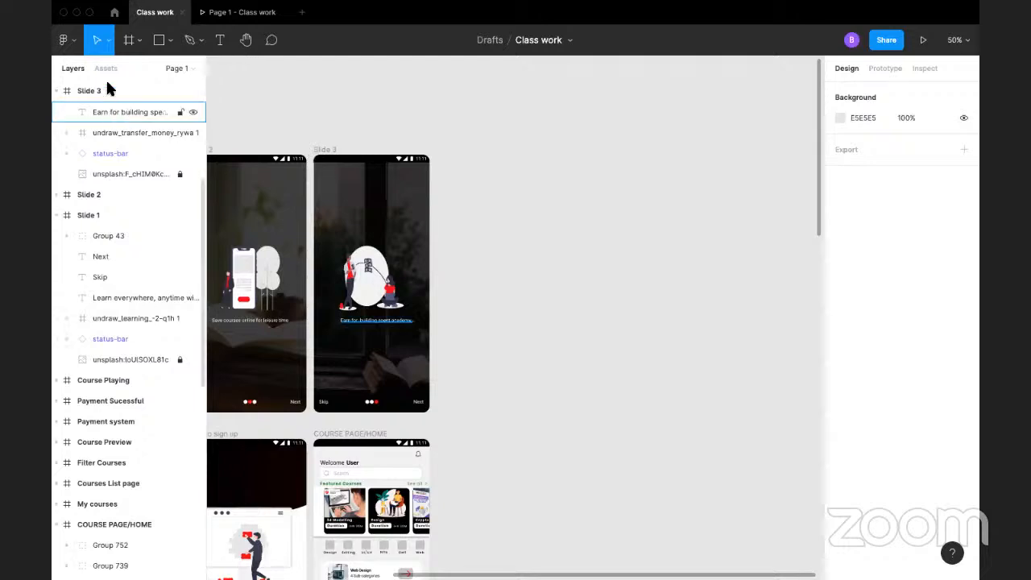
pyautogui.click(160, 40)
pyautogui.click(169, 40)
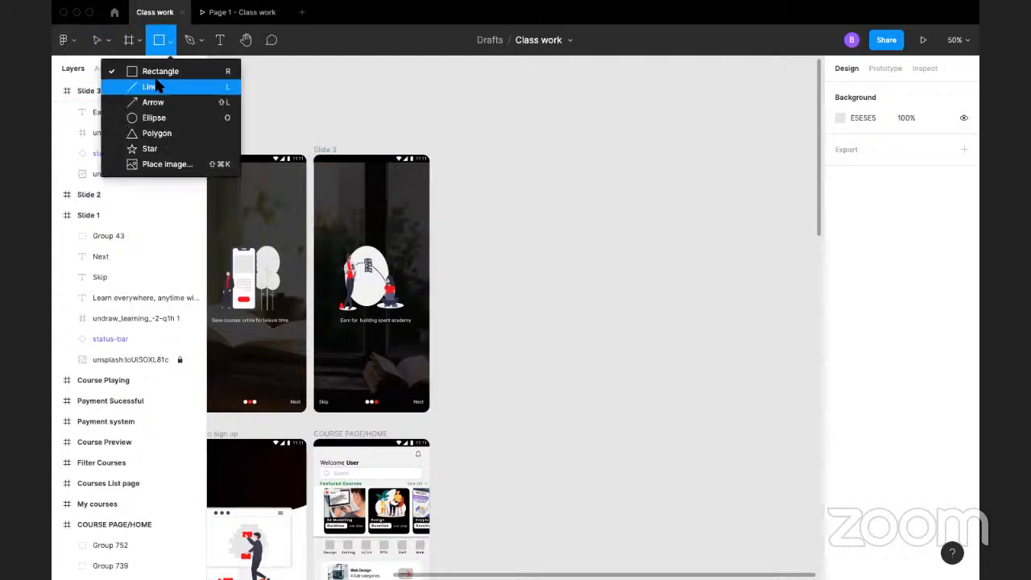
pyautogui.click(129, 40)
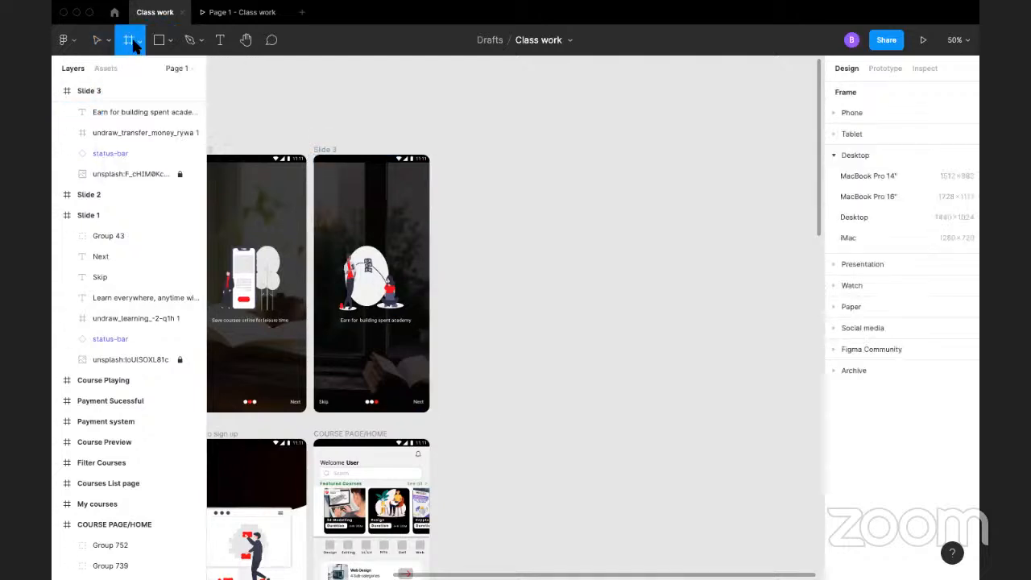
pyautogui.click(139, 40)
pyautogui.click(134, 73)
pyautogui.click(862, 176)
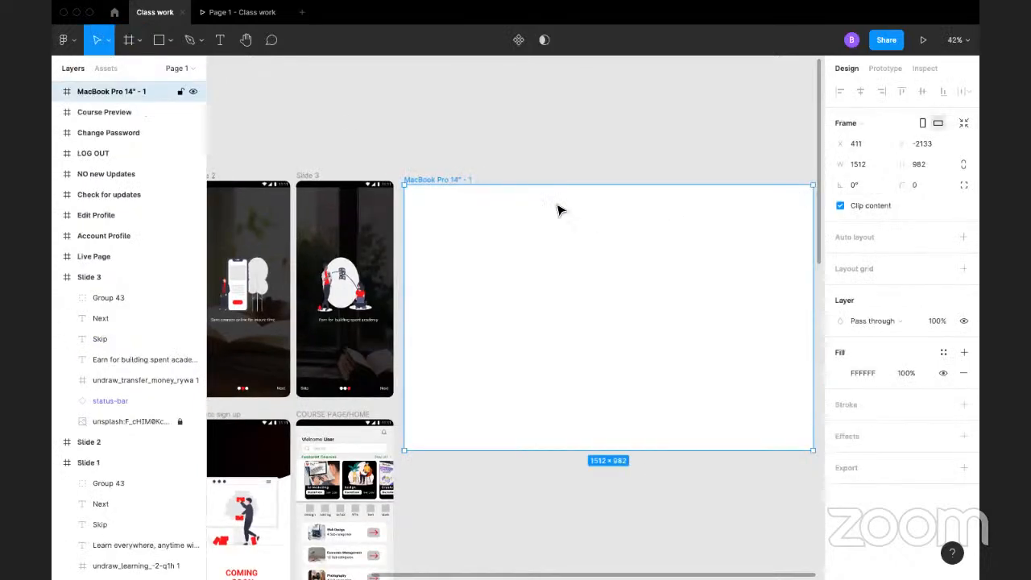
pyautogui.click(507, 155)
# Step: Draw a rectangle about 193 × 150 near the upper-left corner of the MacBook Pro 14" frame
pyautogui.click(170, 41)
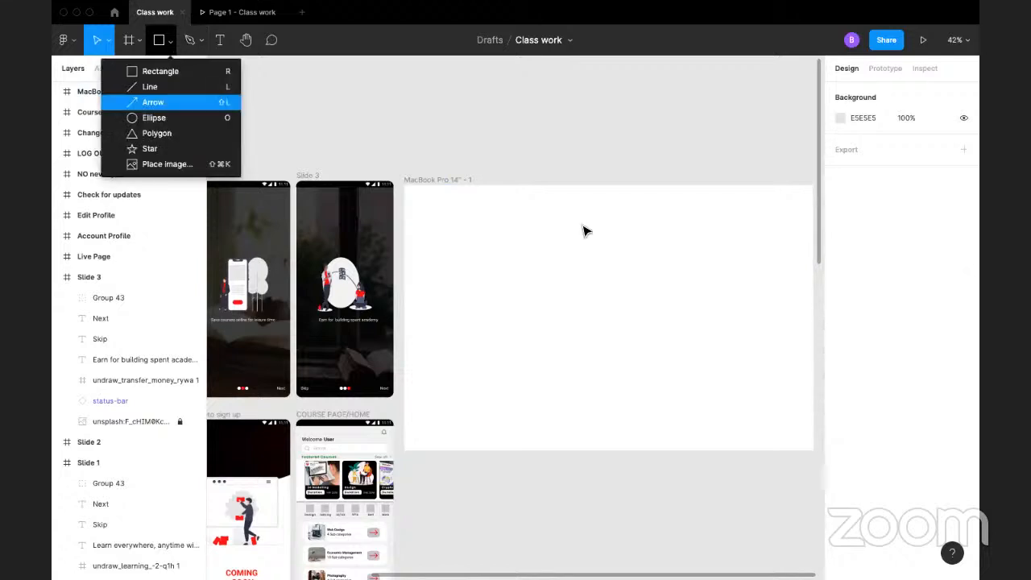
pyautogui.click(178, 72)
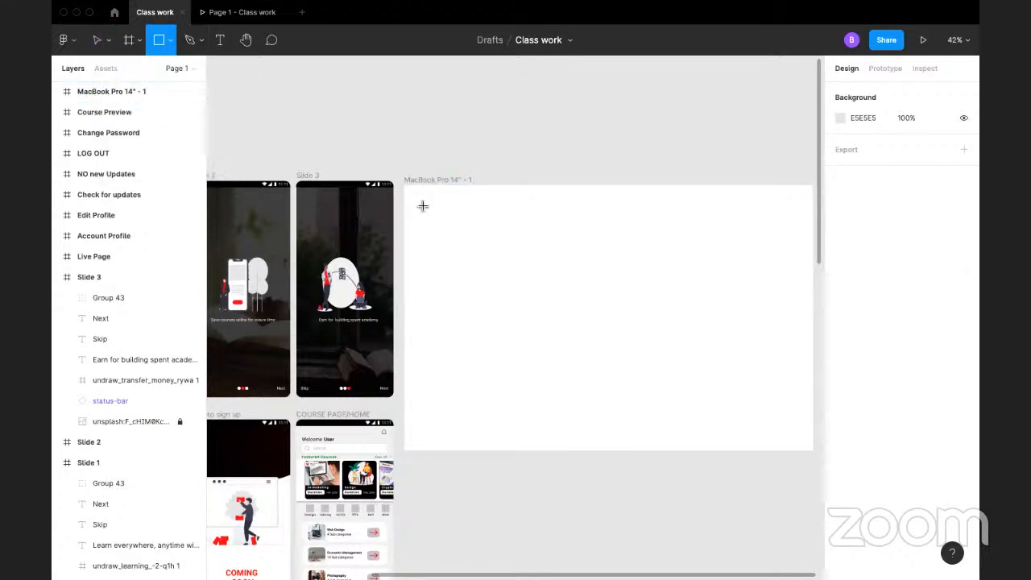
pyautogui.moveTo(420, 203); pyautogui.dragTo(472, 242)
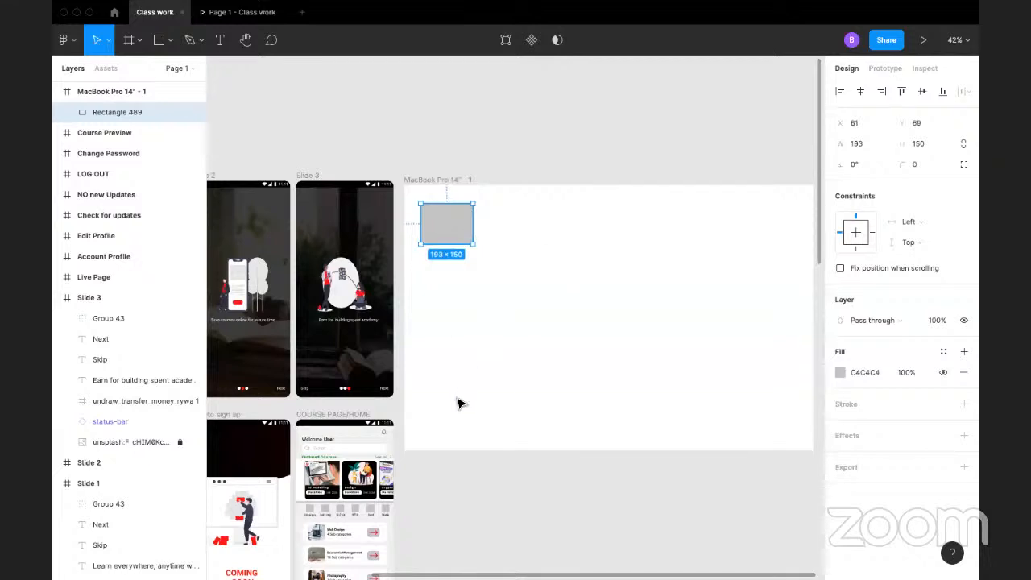
# Step: Fill the rectangle with red F50004 sampled from the Slide 2 illustration and save it as a color style named Red
pyautogui.click(837, 371)
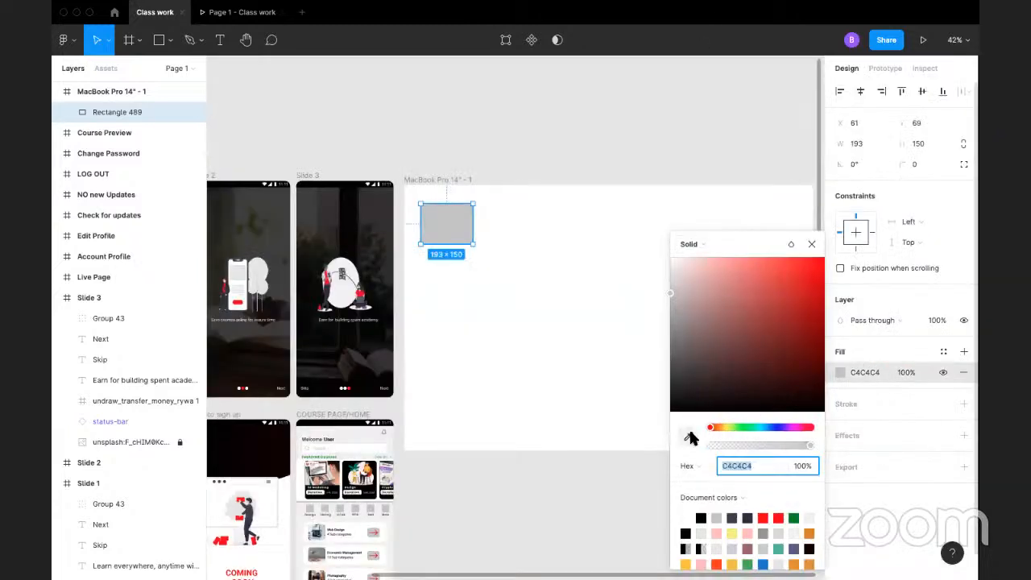
pyautogui.click(689, 435)
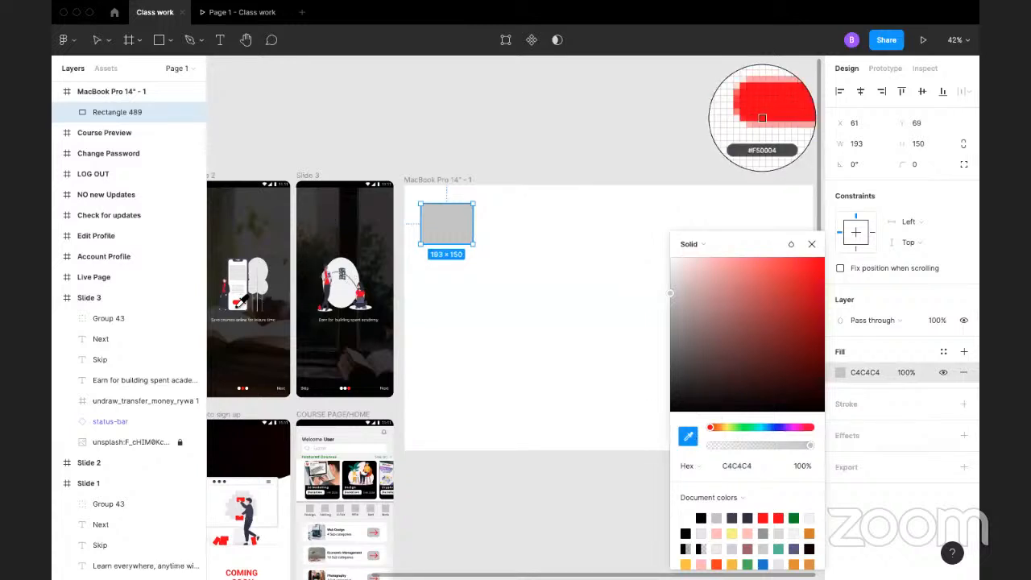
pyautogui.click(761, 119)
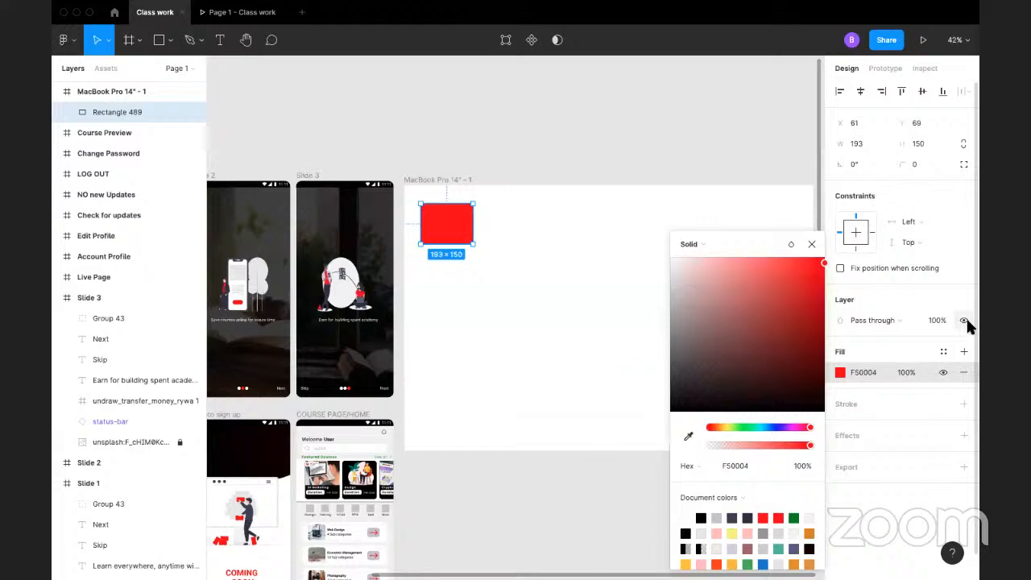
pyautogui.click(944, 352)
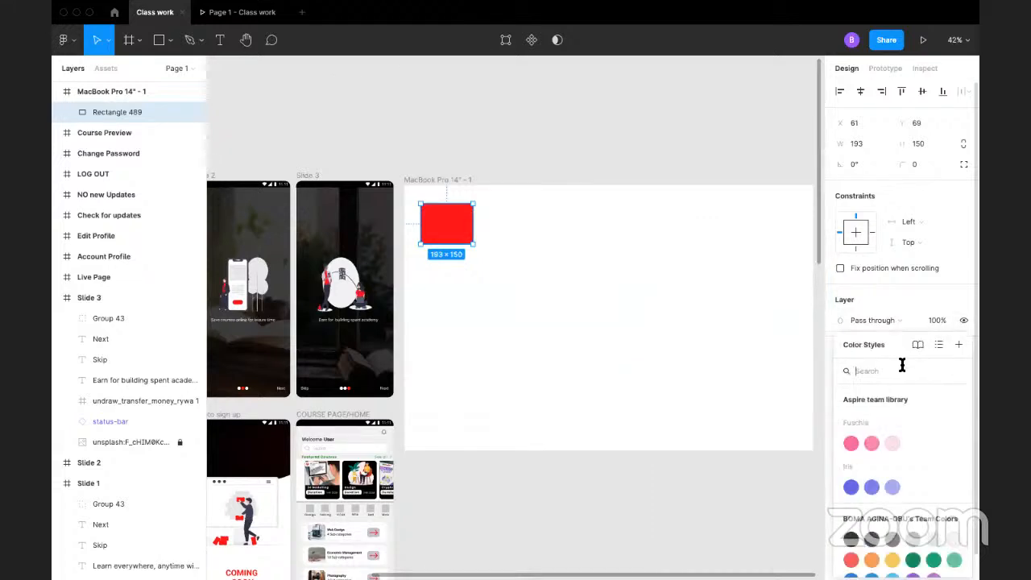
pyautogui.click(956, 345)
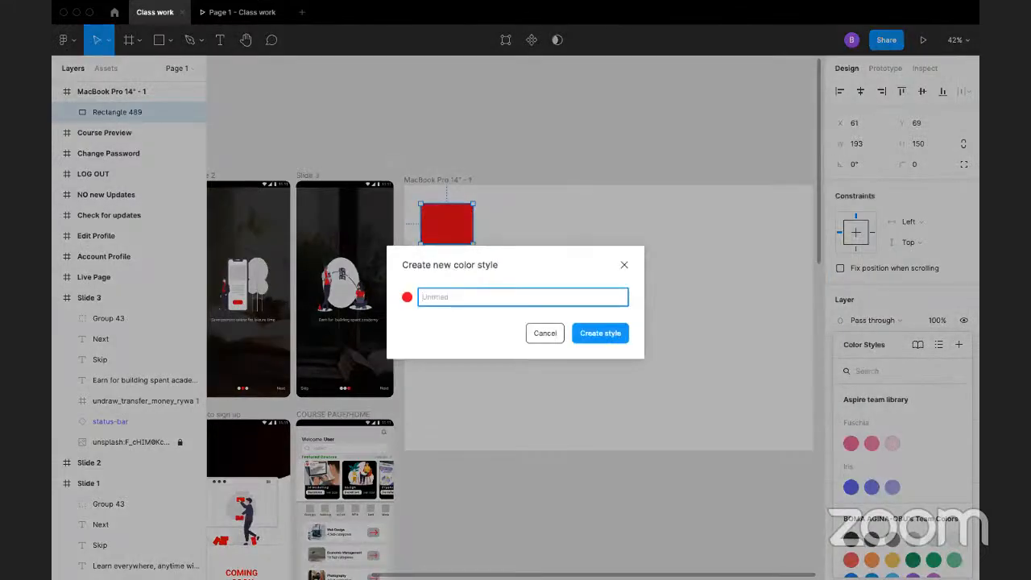
pyautogui.write('Red')
pyautogui.press('Return')
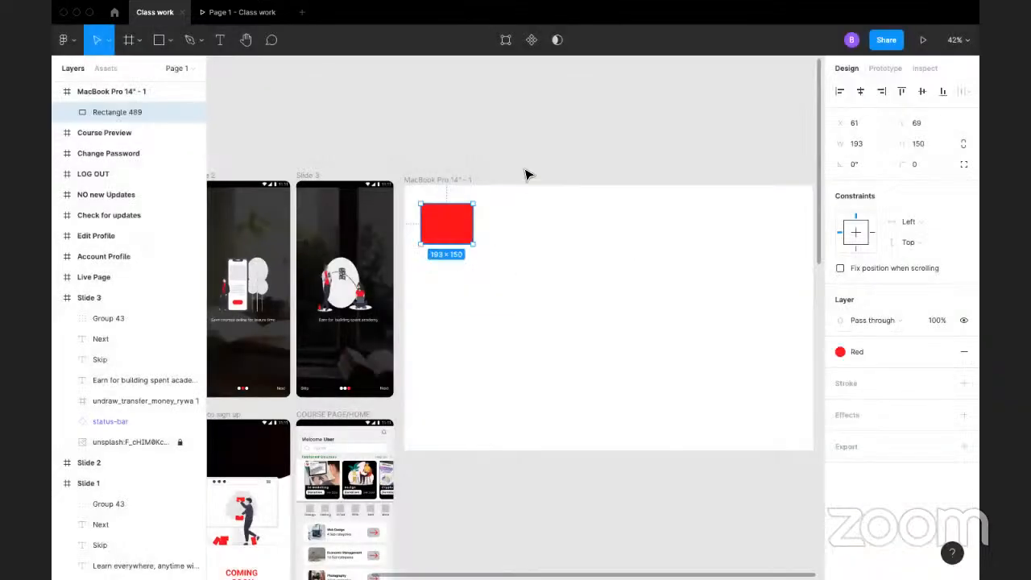
# Step: Save the green fill of the "Sign up with email" text on the LOG IN frame as a color style named Green
pyautogui.moveTo(521, 178); pyautogui.dragTo(711, 83)
pyautogui.moveTo(553, 309); pyautogui.dragTo(508, 94)
pyautogui.scroll(-5, 640, 342)
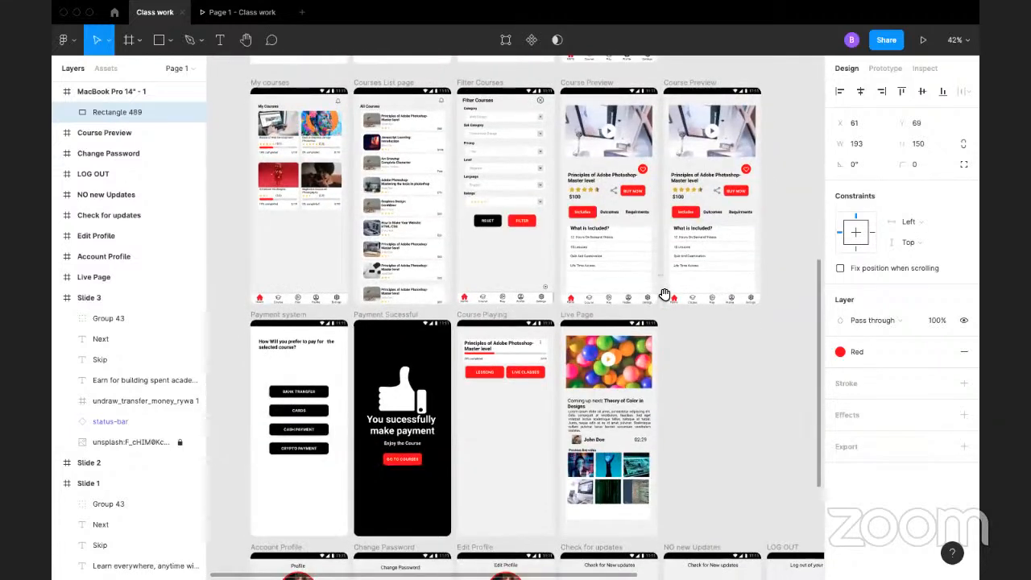
pyautogui.scroll(-8, 668, 292)
pyautogui.scroll(10, 515, 322)
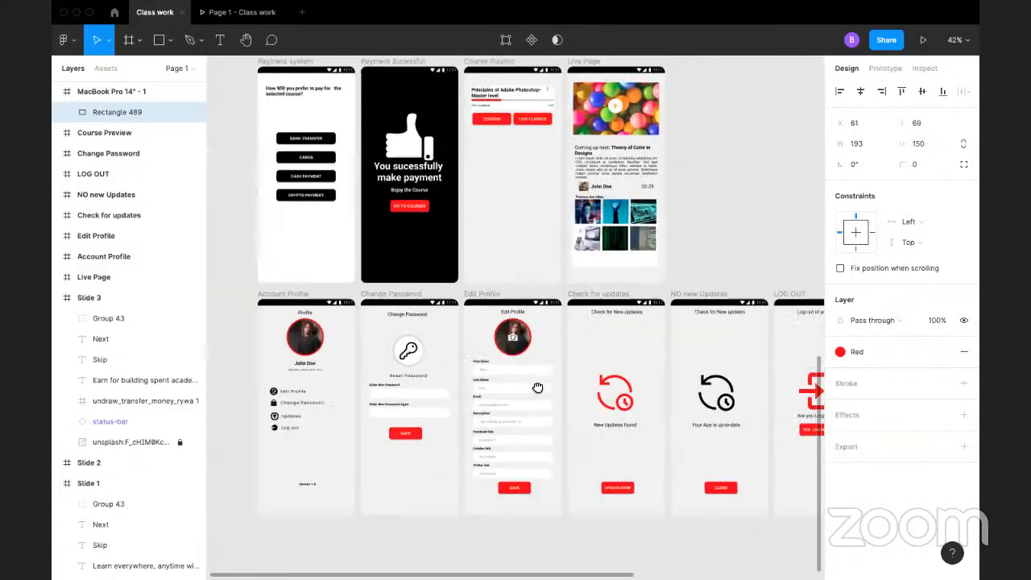
pyautogui.scroll(2, 304, 295)
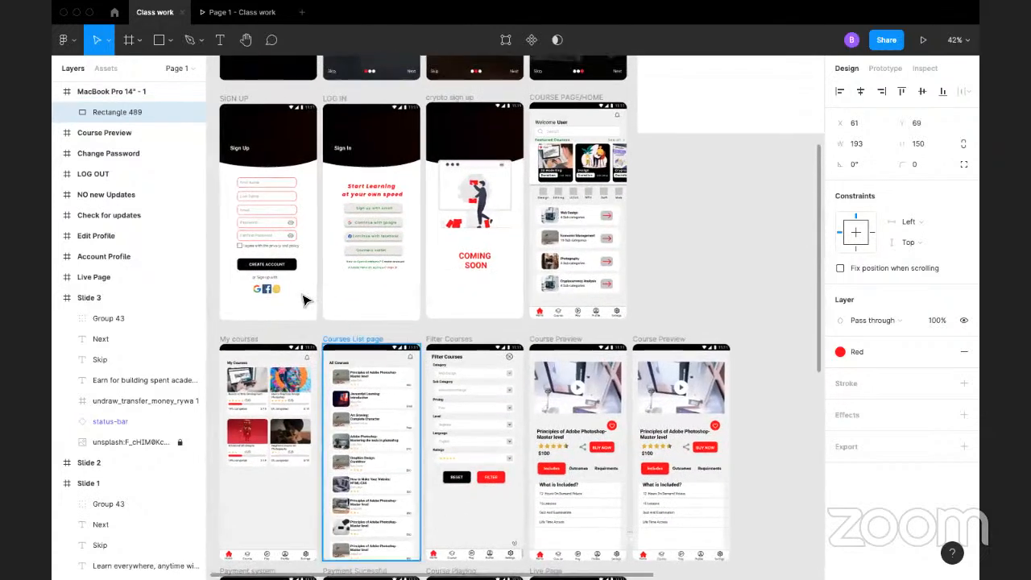
pyautogui.keyDown('ctrl'); pyautogui.click(384, 210); pyautogui.keyUp('ctrl')
pyautogui.click(871, 490)
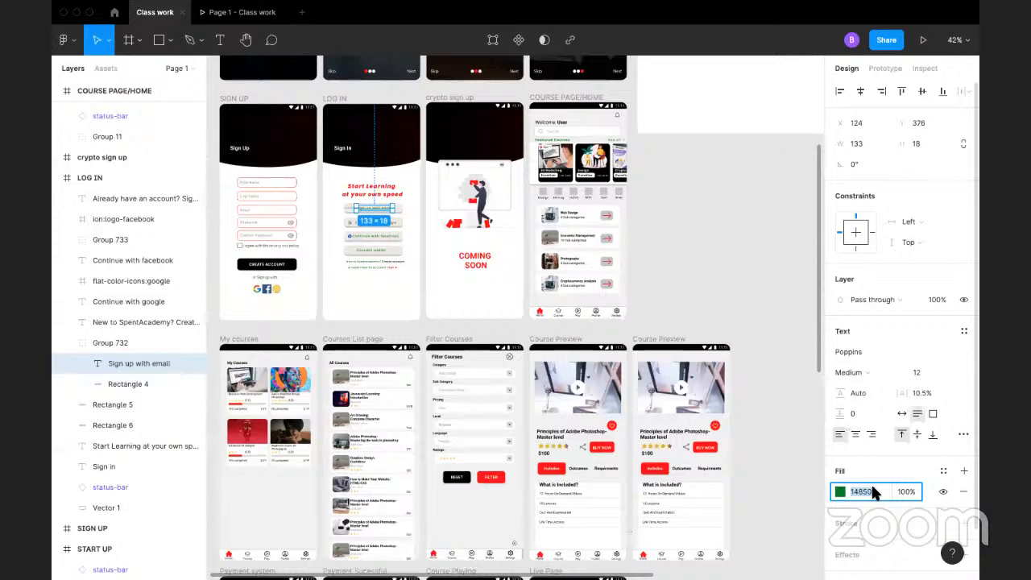
pyautogui.click(942, 470)
pyautogui.click(945, 472)
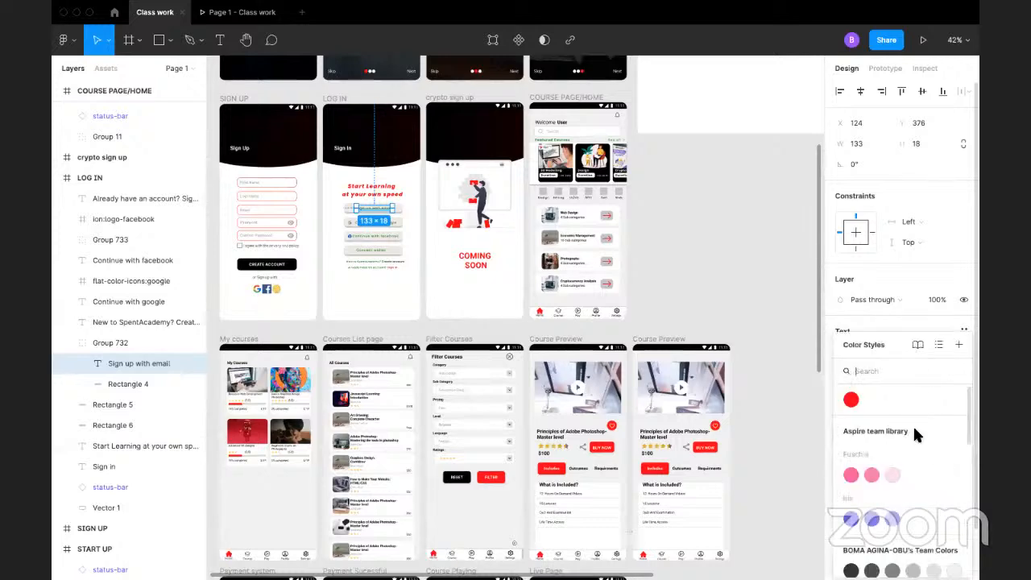
pyautogui.click(957, 344)
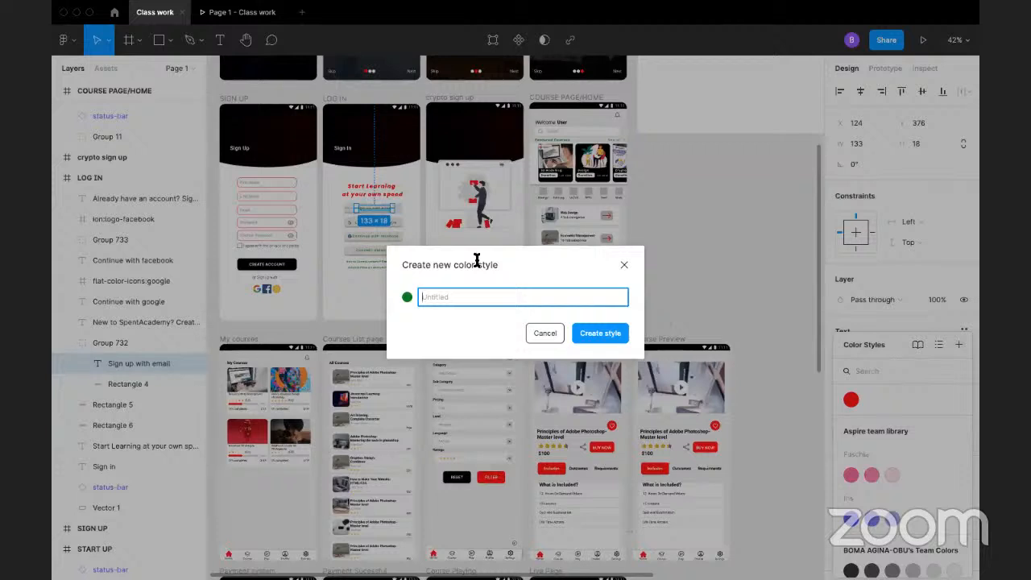
pyautogui.write('Green')
pyautogui.press('Return')
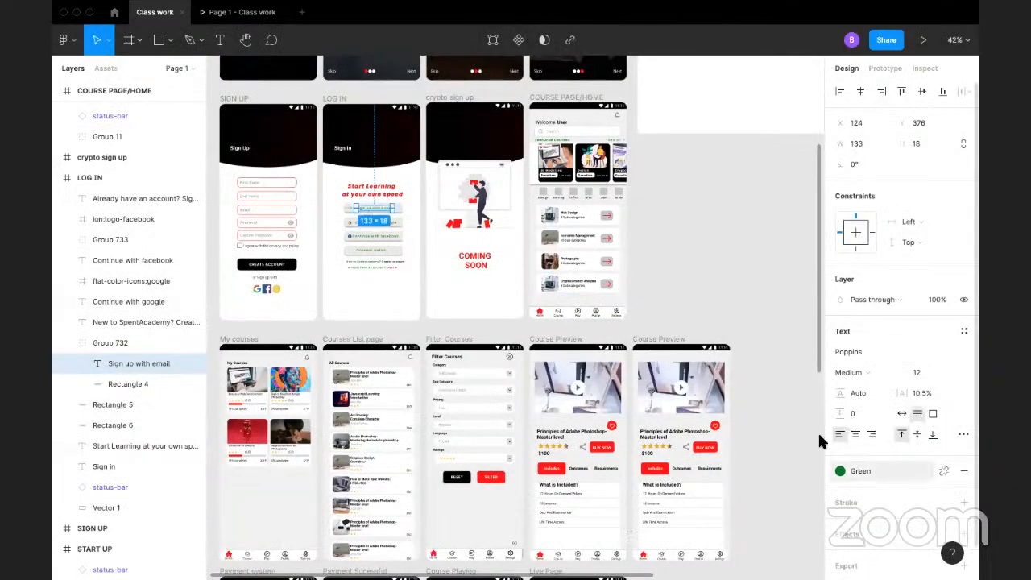
pyautogui.click(711, 230)
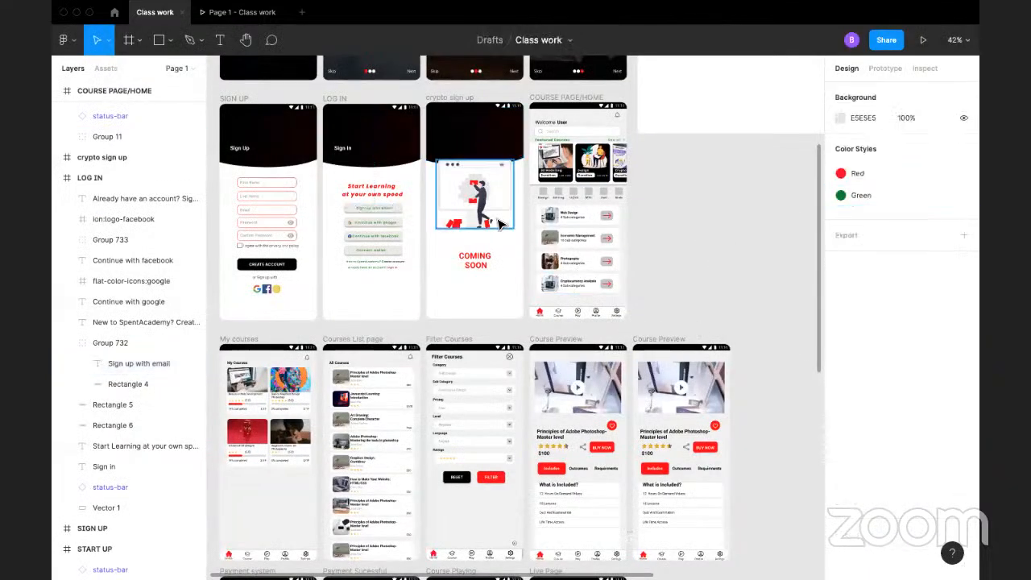
# Step: Detach the Red style from the rectangle in the MacBook Pro 14" frame and set its fill to dark grey 3C3A3A
pyautogui.scroll(-1, 298, 338)
pyautogui.scroll(5, 299, 322)
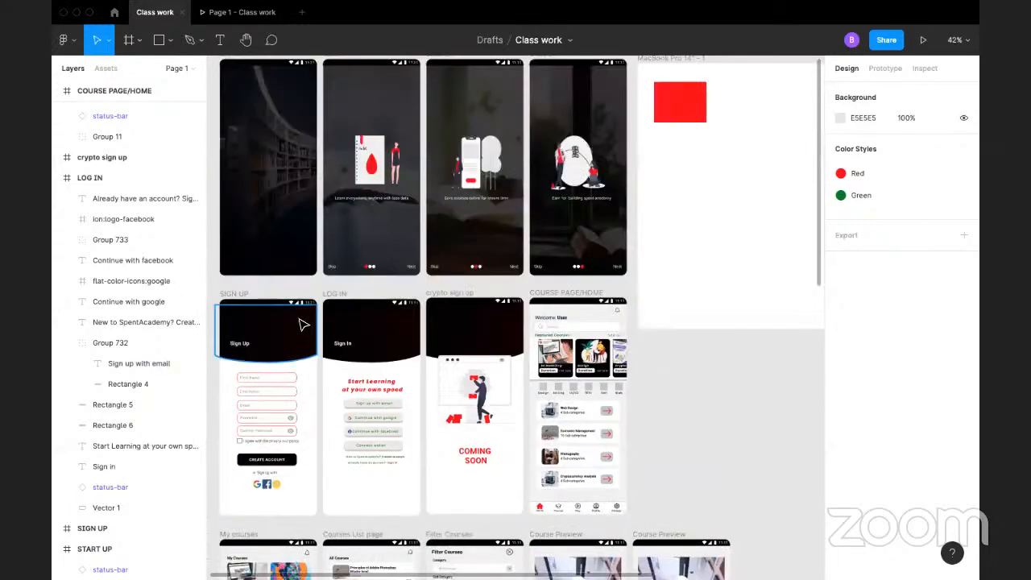
pyautogui.hscroll(3, 563, 133)
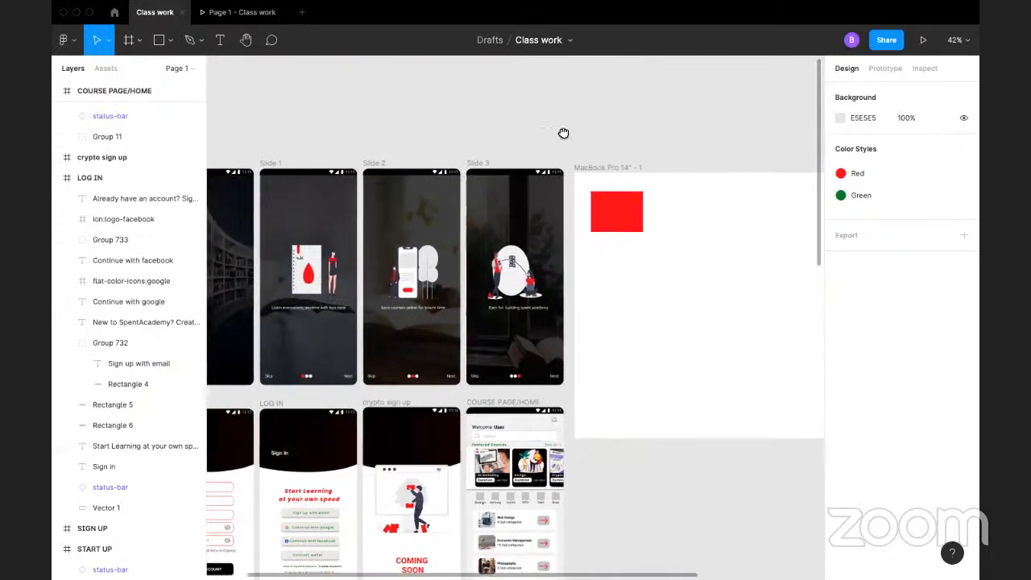
pyautogui.click(470, 240)
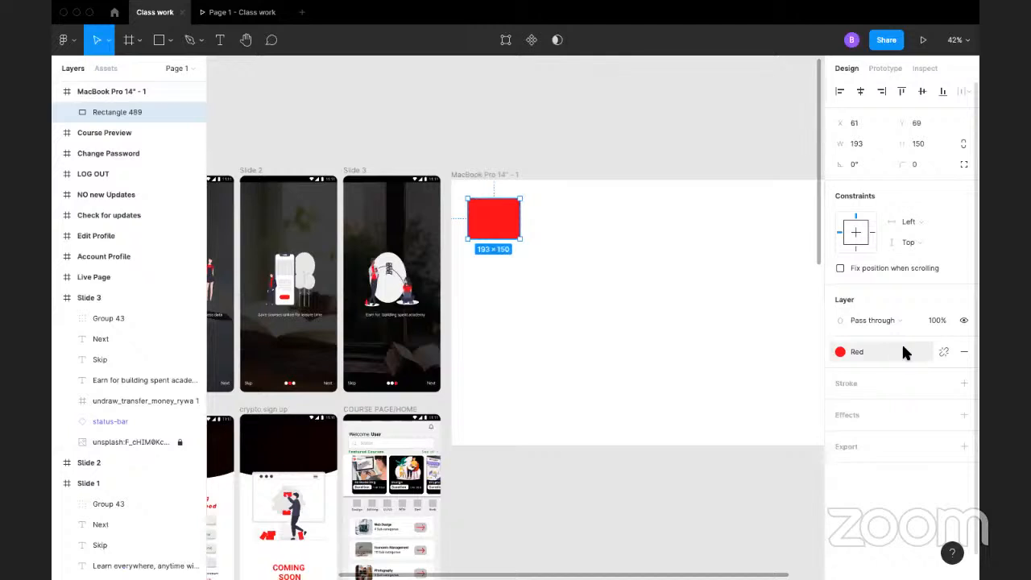
pyautogui.click(944, 352)
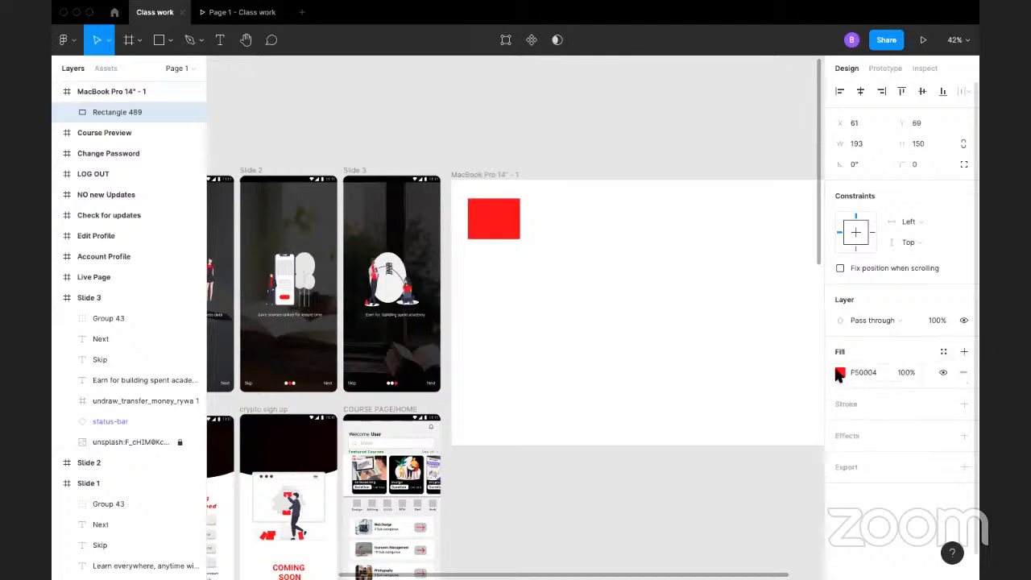
pyautogui.click(840, 372)
pyautogui.click(684, 394)
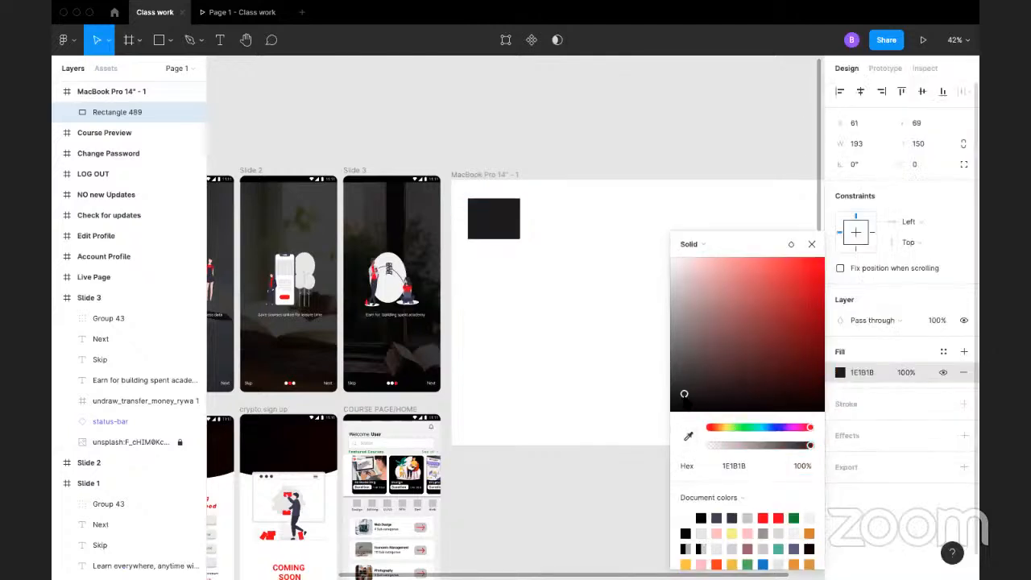
pyautogui.moveTo(684, 395); pyautogui.dragTo(673, 375)
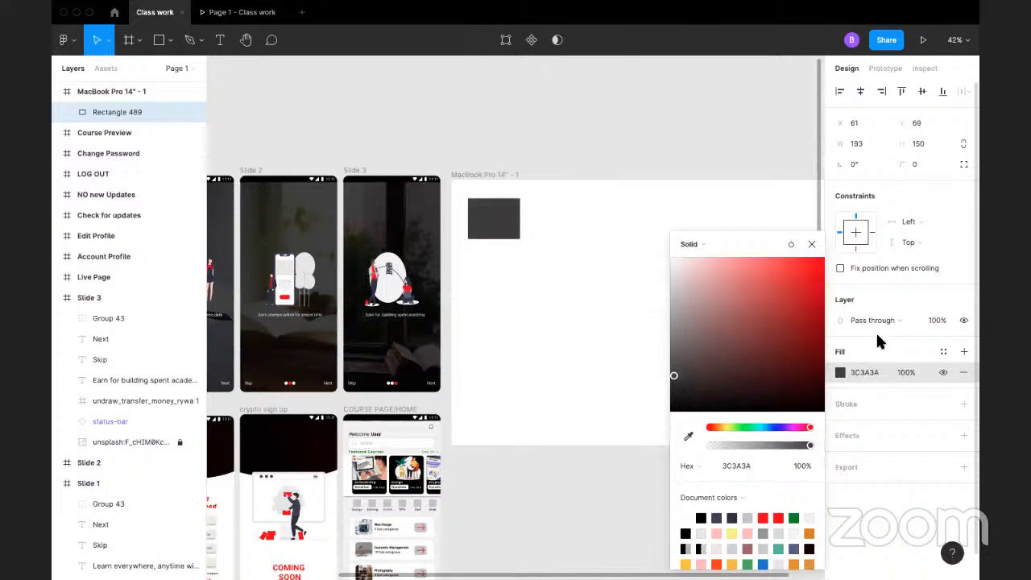
# Step: Save the rectangle's dark grey fill as a color style named Text
pyautogui.click(942, 351)
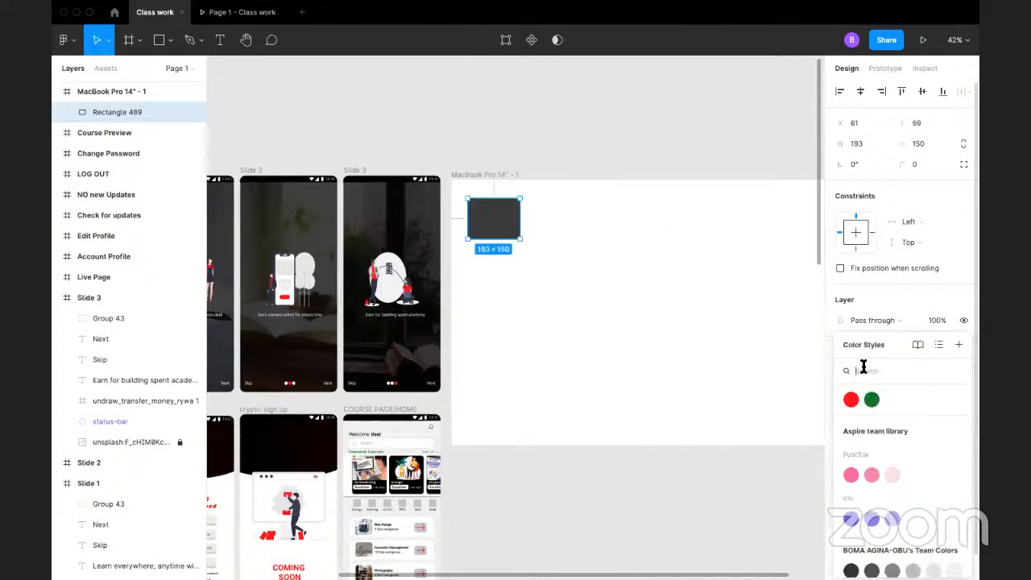
pyautogui.click(958, 345)
pyautogui.write('Text')
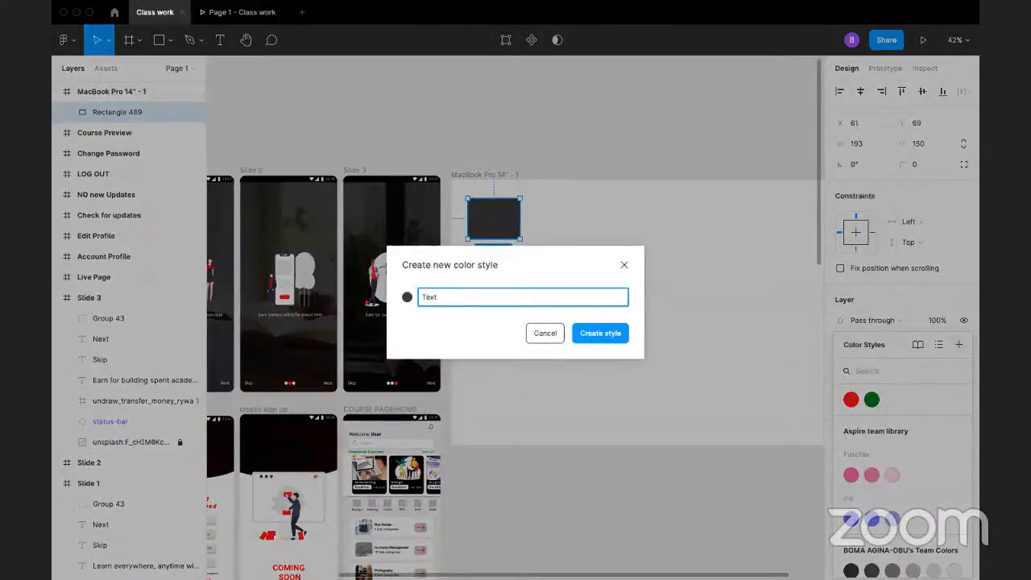
pyautogui.press('Return')
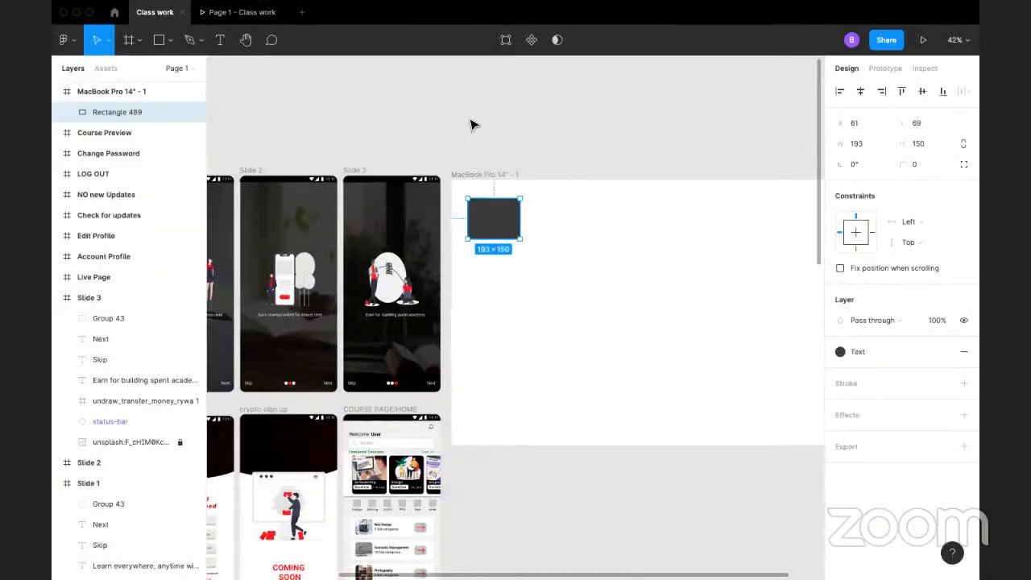
pyautogui.click(471, 157)
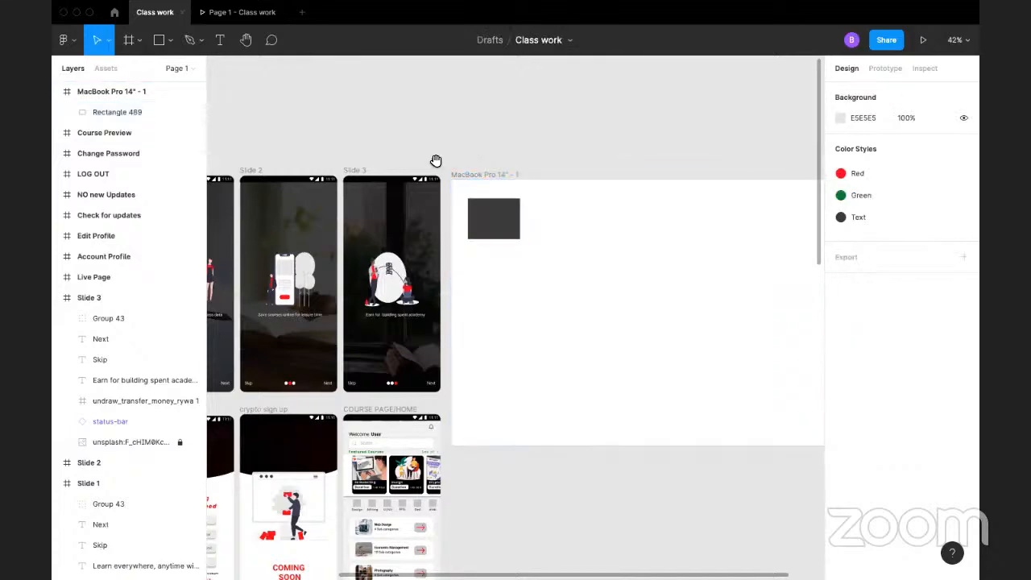
# Step: Detach the Text style from the rectangle in the MacBook Pro 14" frame and set its fill to white FFFFFF
pyautogui.hscroll(-5, 435, 161)
pyautogui.hscroll(-2, 505, 216)
pyautogui.scroll(-5, 483, 242)
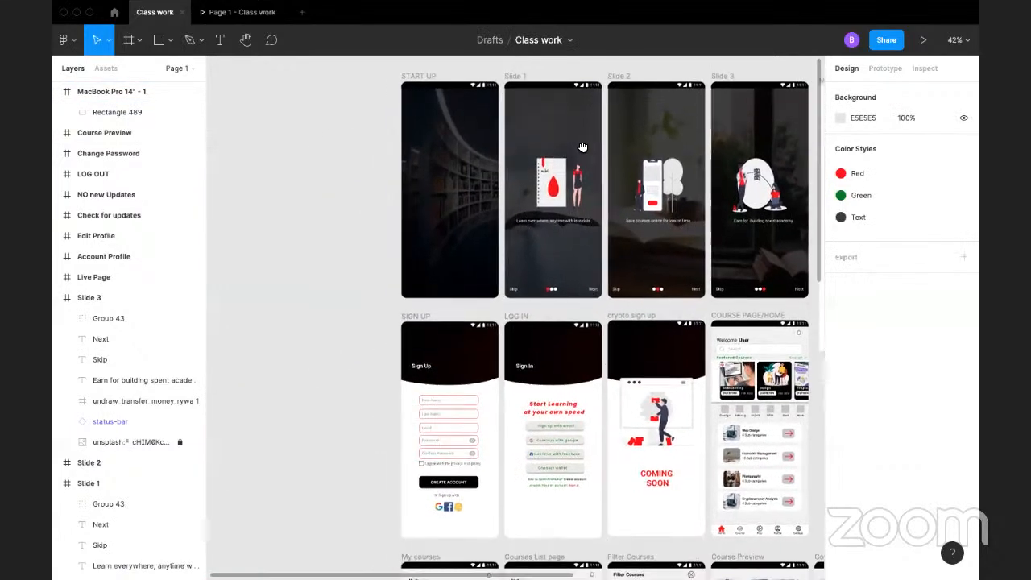
pyautogui.scroll(5, 563, 241)
pyautogui.hscroll(5, 564, 242)
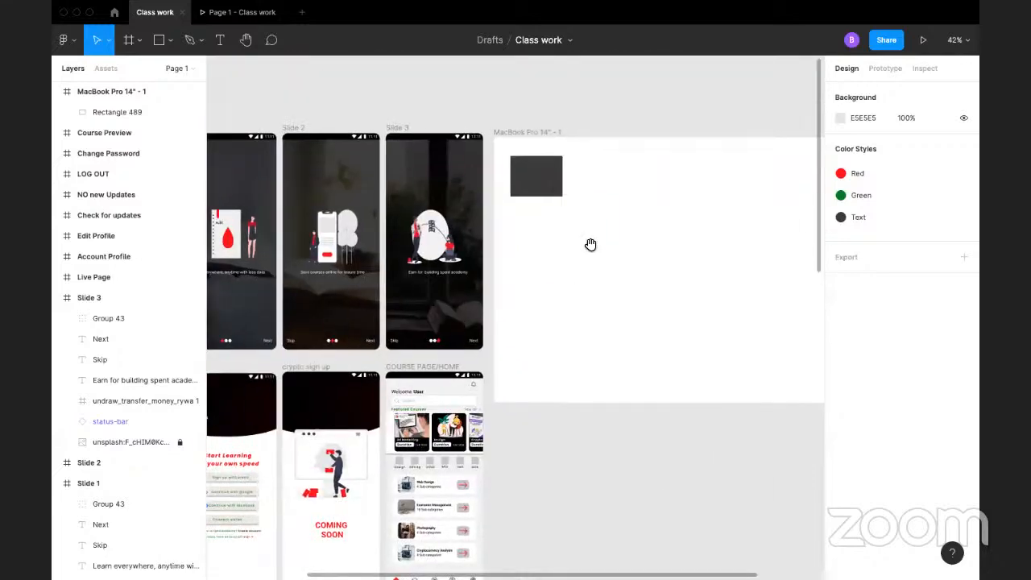
pyautogui.click(473, 219)
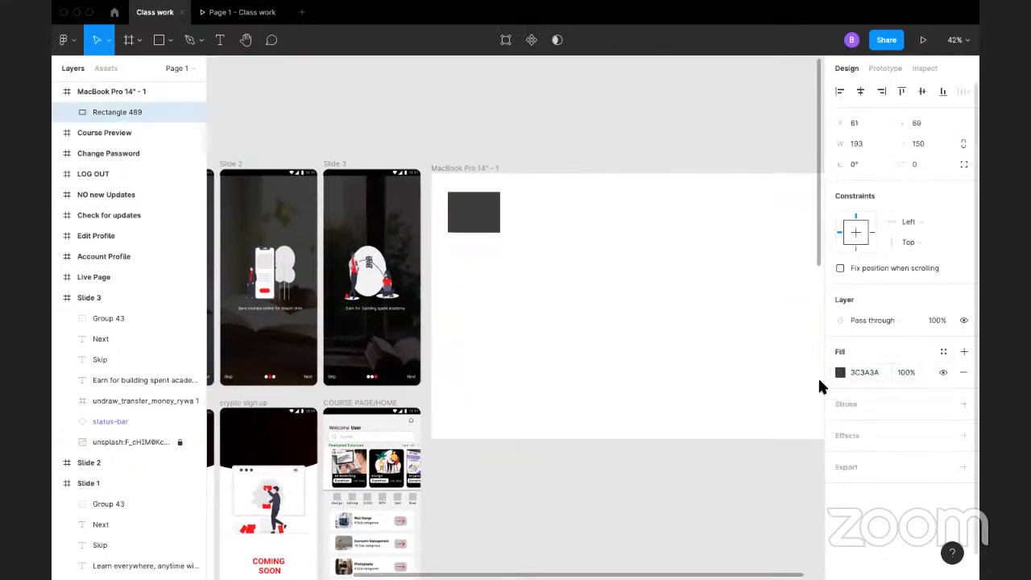
pyautogui.click(840, 372)
pyautogui.click(687, 518)
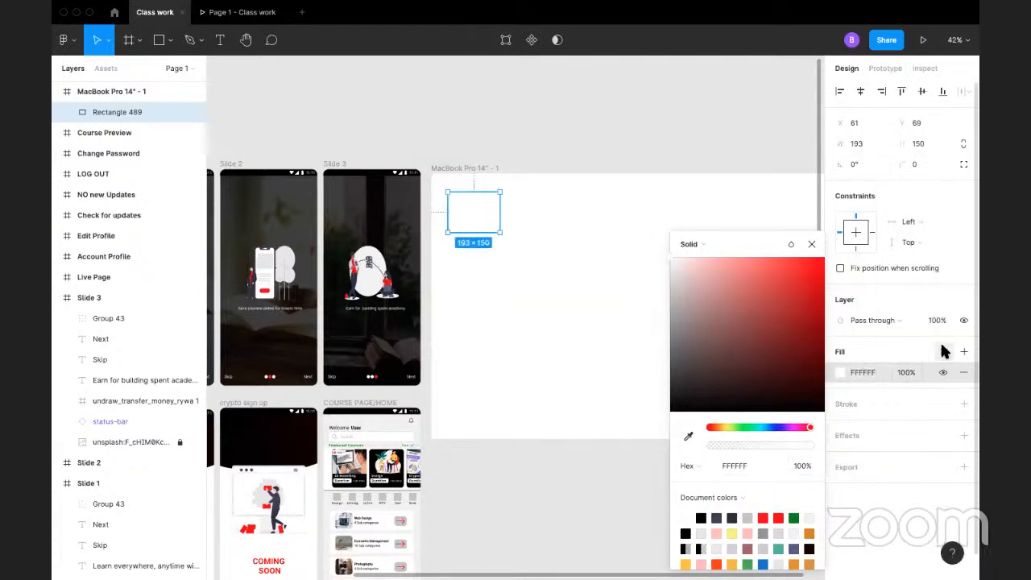
# Step: Save the rectangle's white fill as a color style named White
pyautogui.click(943, 351)
pyautogui.click(958, 345)
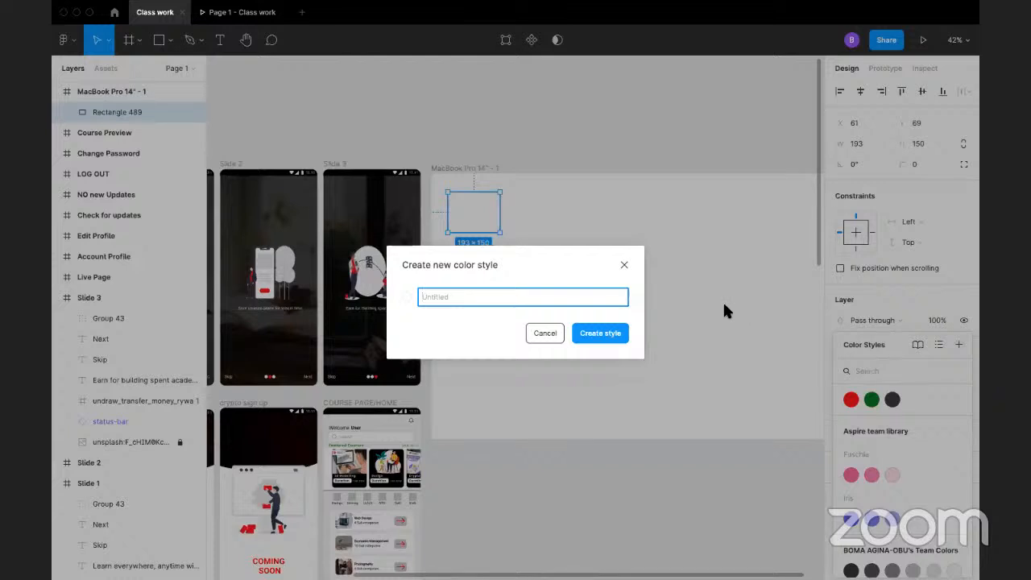
pyautogui.write('White')
pyautogui.press('Return')
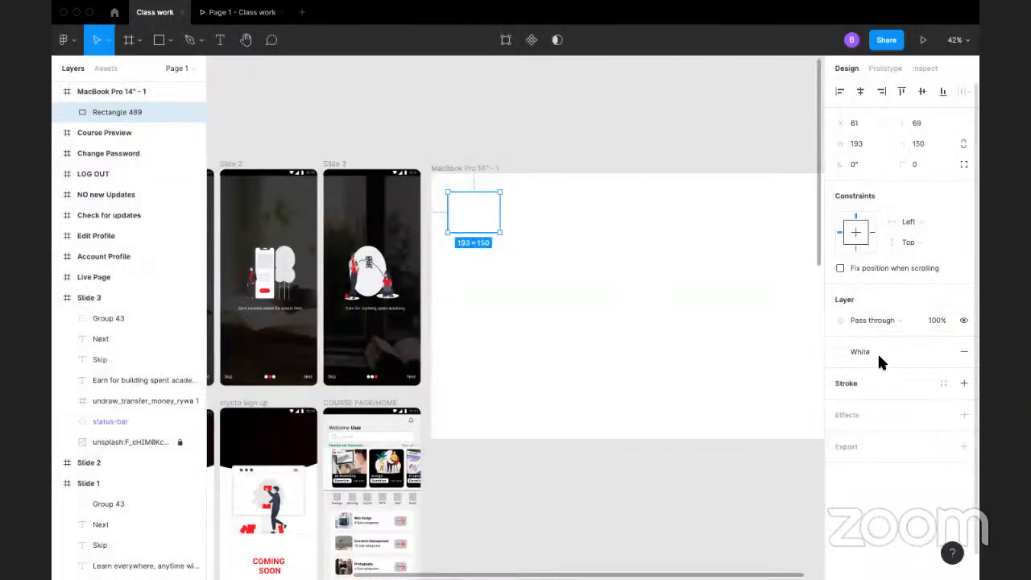
# Step: Detach the White style from the rectangle and set its fill to very light grey F3F3F3
pyautogui.click(943, 351)
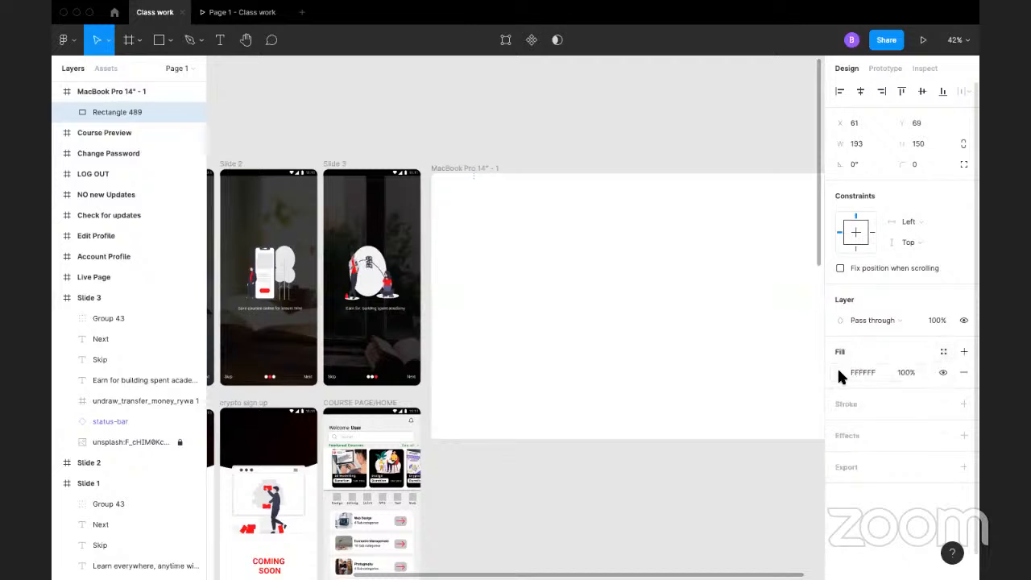
pyautogui.click(840, 372)
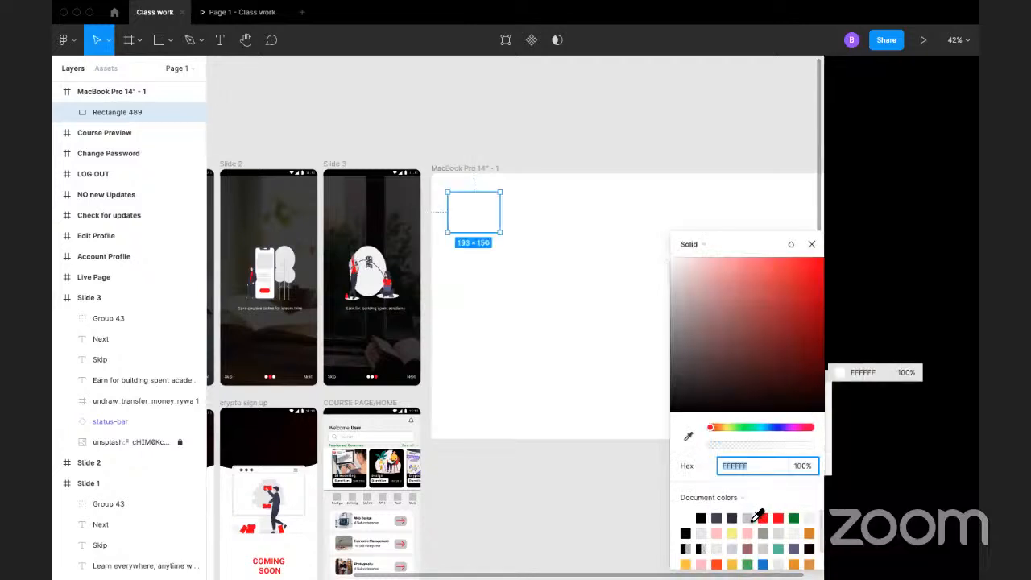
pyautogui.click(751, 519)
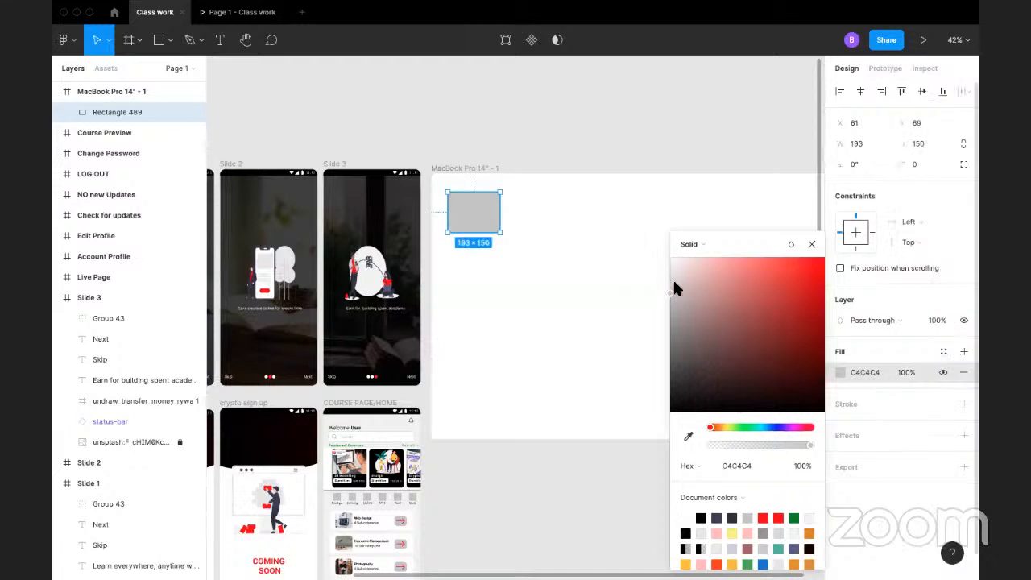
pyautogui.click(672, 277)
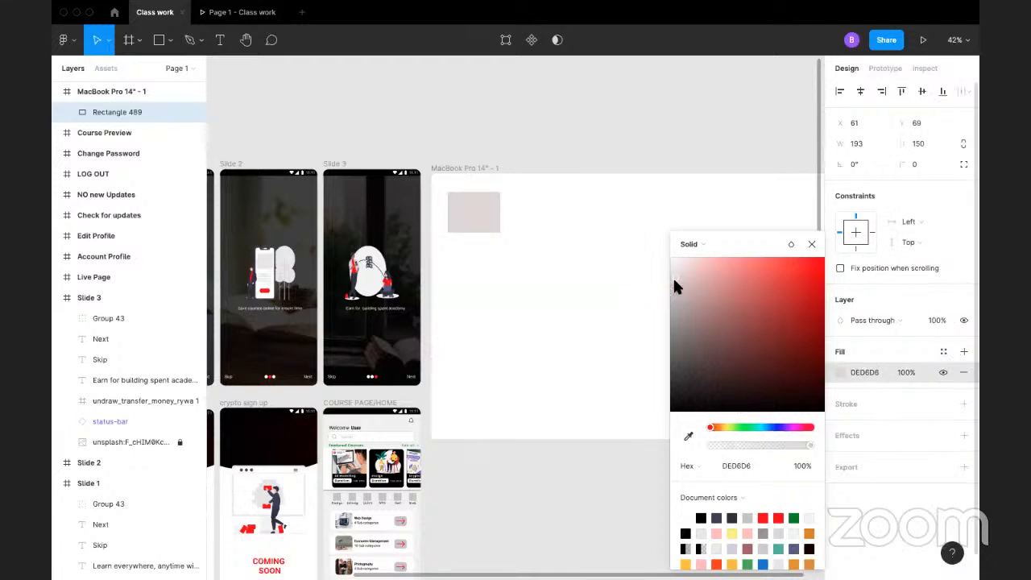
pyautogui.moveTo(672, 277); pyautogui.dragTo(667, 266)
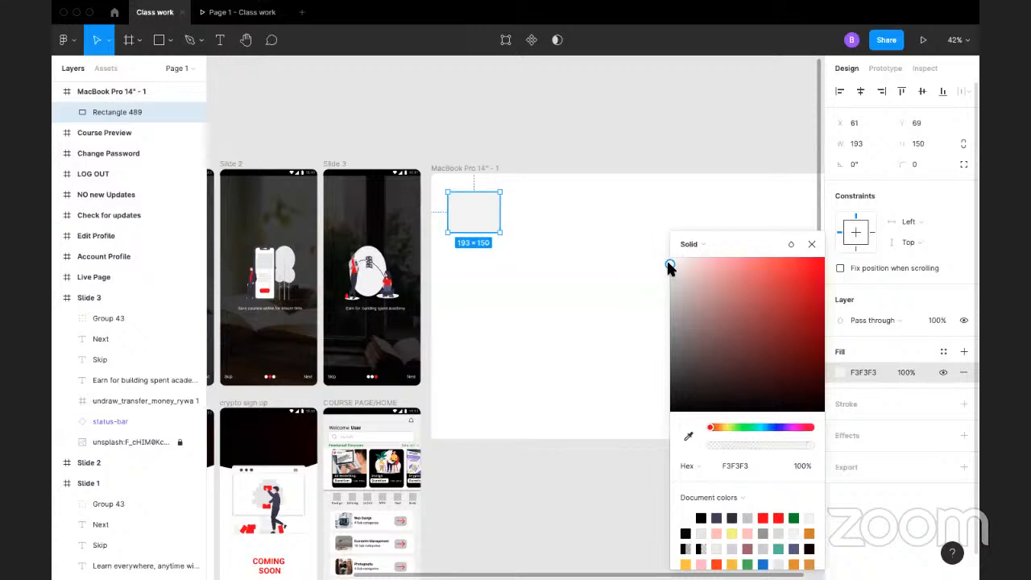
# Step: Open the color styles for the fill of the very light grey rectangle
pyautogui.click(941, 351)
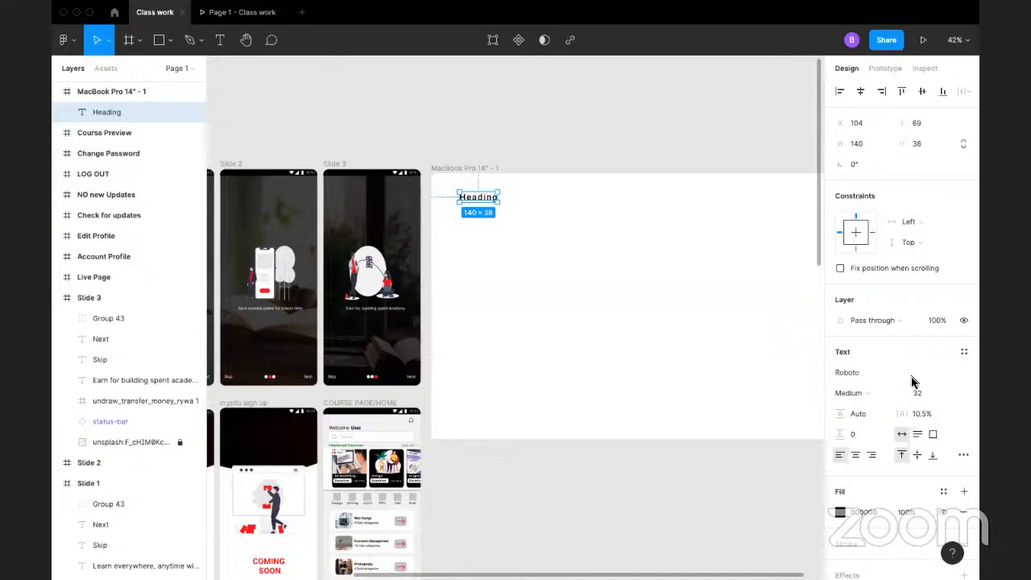
# Step: Set the Heading text's weight to Bold and save its formatting as a text style named Heading 1
pyautogui.click(866, 391)
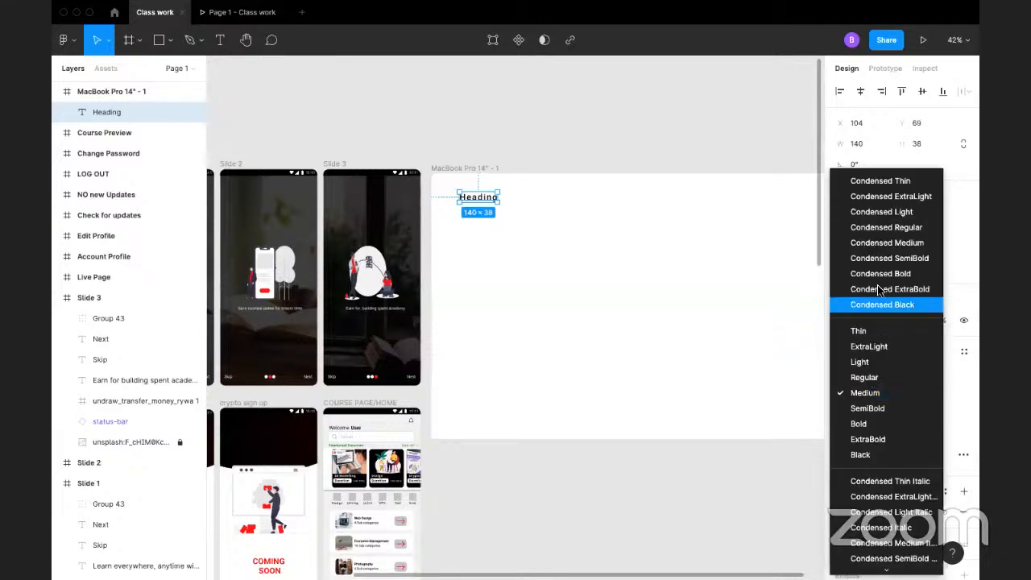
pyautogui.click(877, 424)
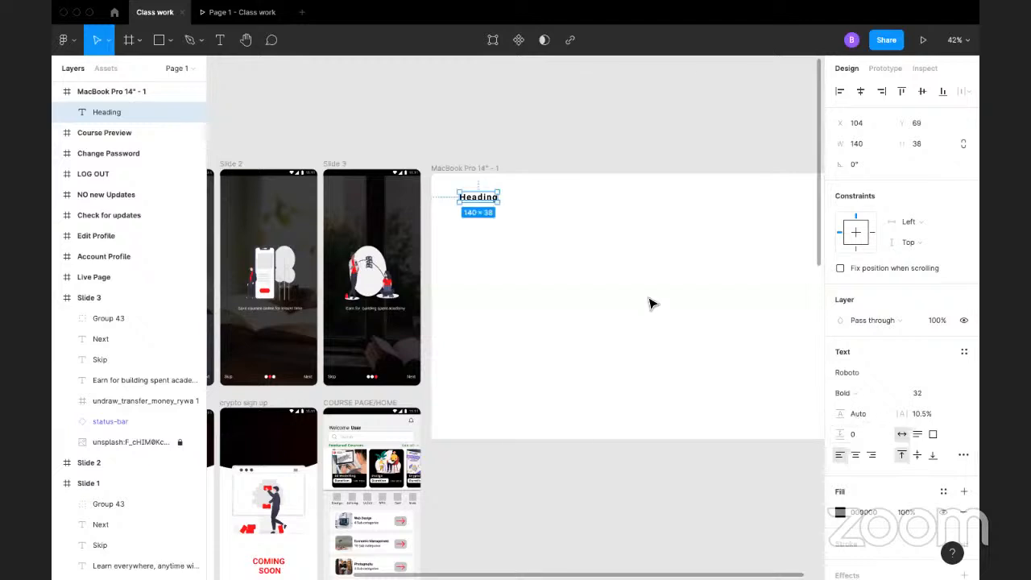
pyautogui.click(963, 351)
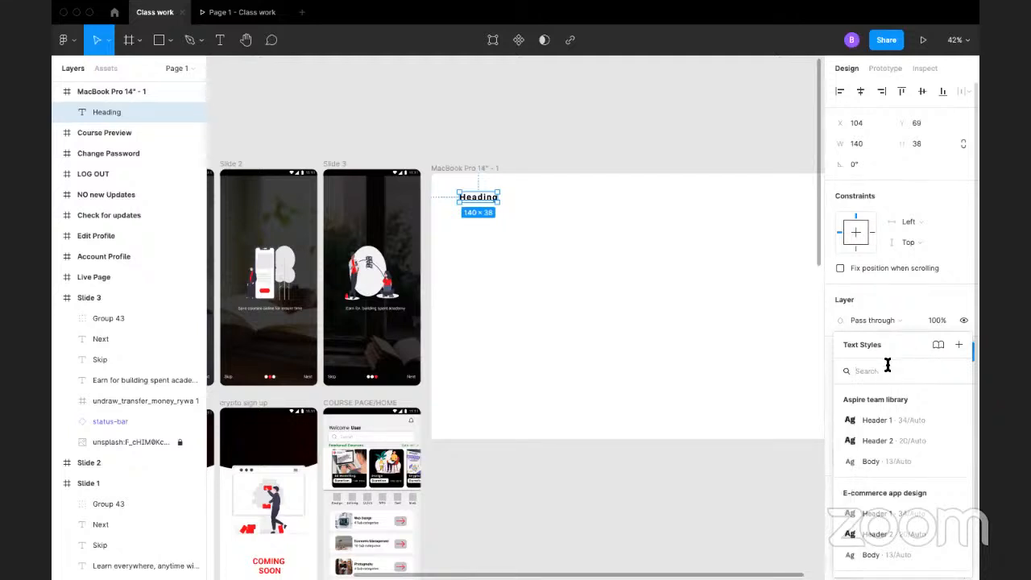
pyautogui.click(958, 343)
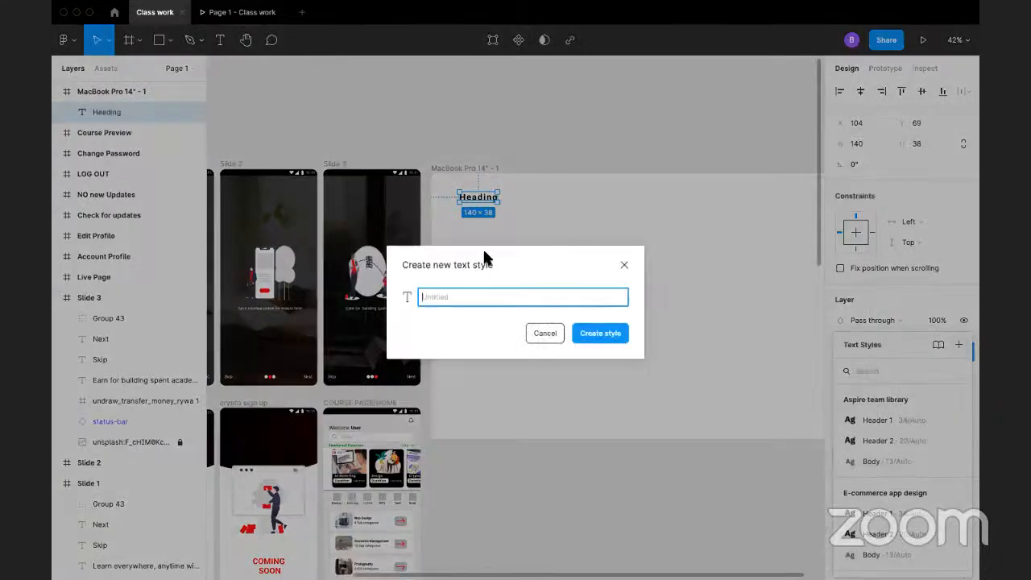
pyautogui.write('Heading 1')
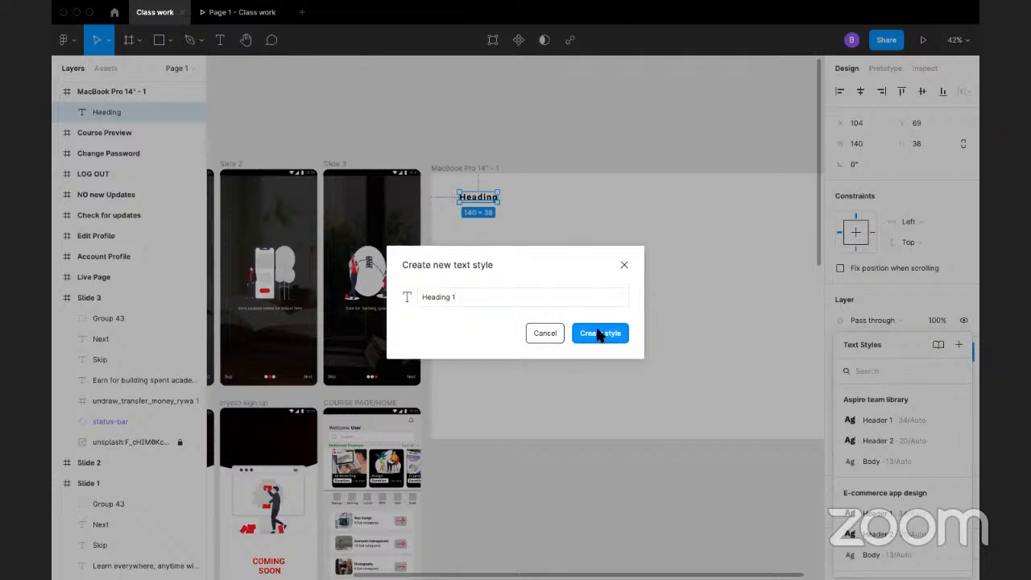
pyautogui.click(602, 334)
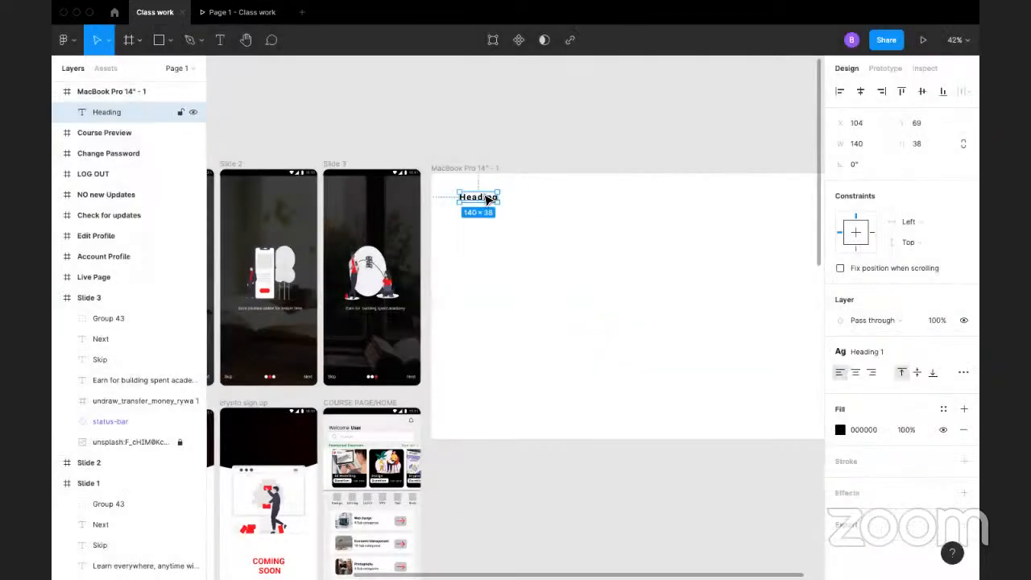
# Step: Duplicate the Heading text directly below the original and detach the Heading 1 style from the copy
pyautogui.moveTo(487, 199); pyautogui.dragTo(488, 218)
pyautogui.moveTo(483, 213); pyautogui.dragTo(485, 222)
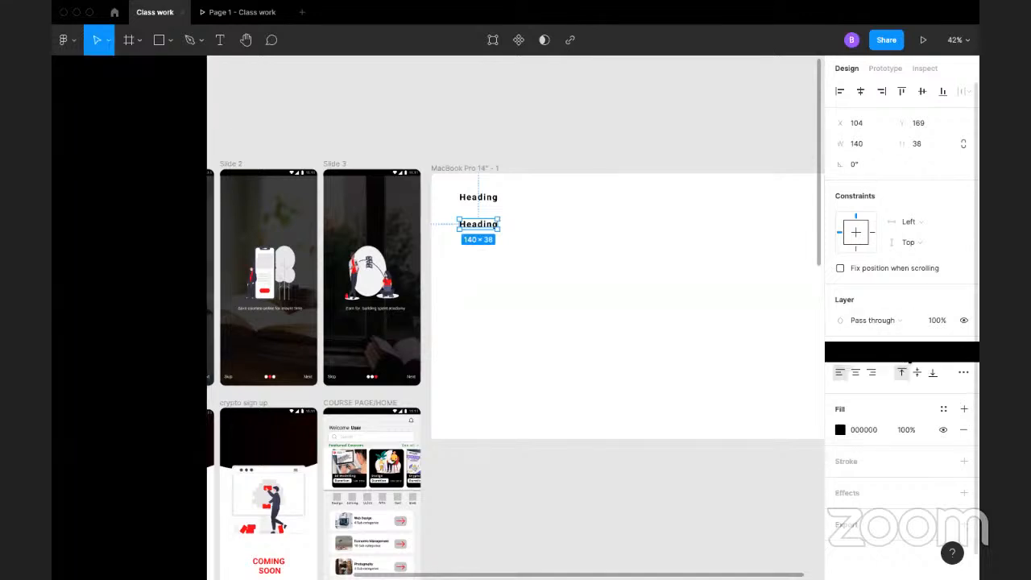
pyautogui.click(962, 352)
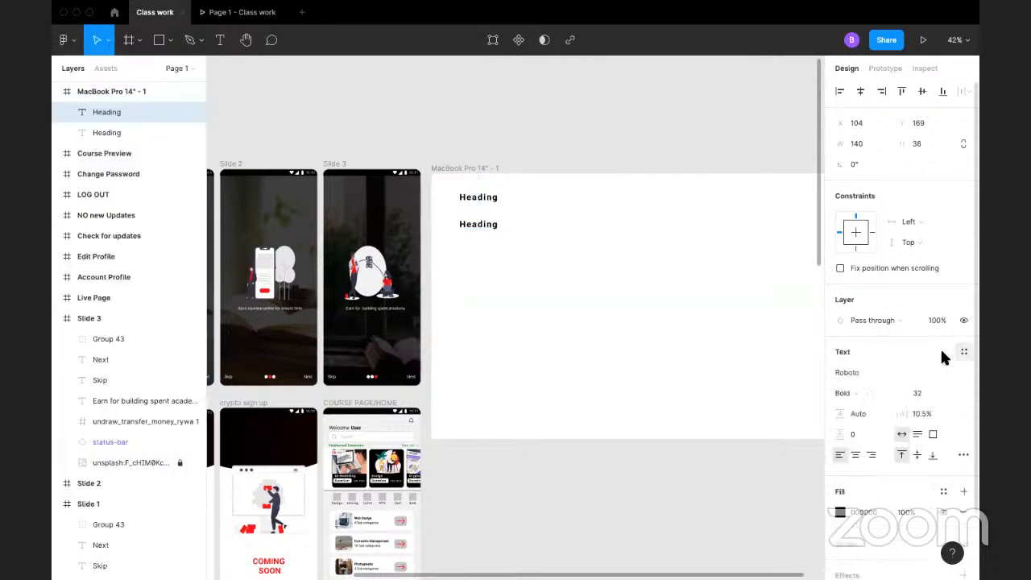
# Step: Set the lower Heading's font size to 24 with the Bold weight
pyautogui.click(948, 391)
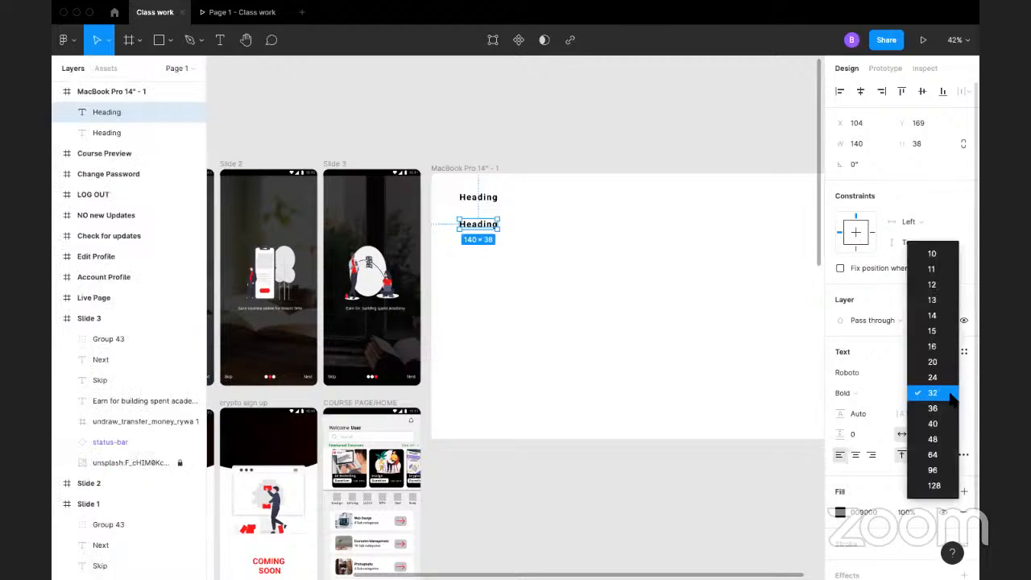
pyautogui.click(934, 378)
pyautogui.click(869, 391)
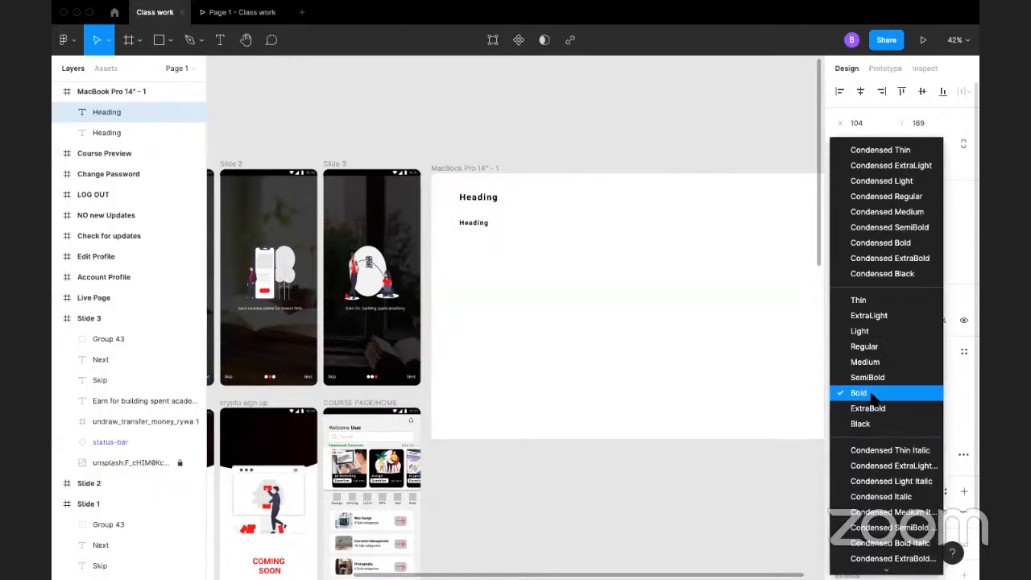
pyautogui.click(872, 393)
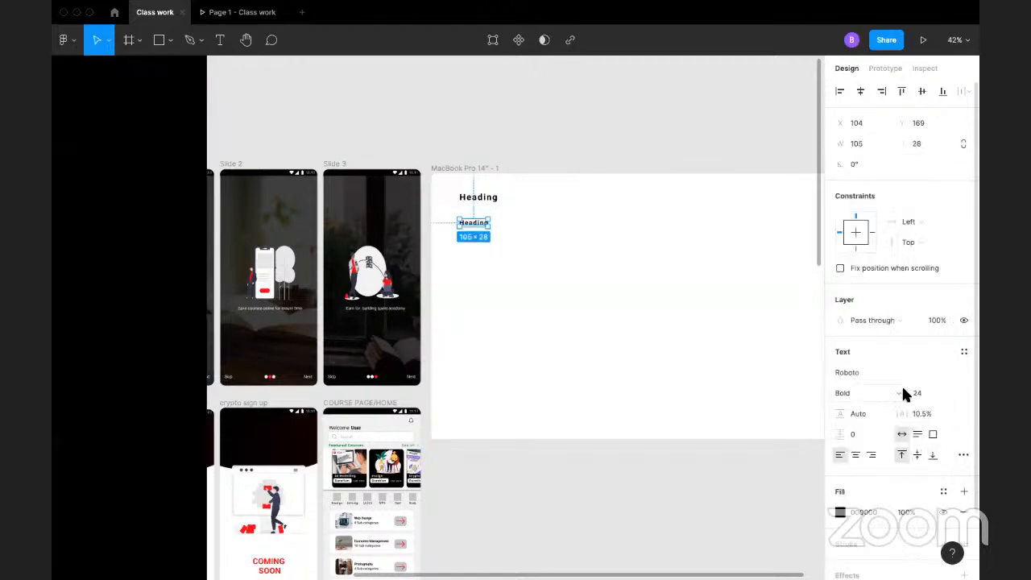
# Step: Save the lower Heading's formatting as a text style named Heading 2 bold
pyautogui.click(962, 352)
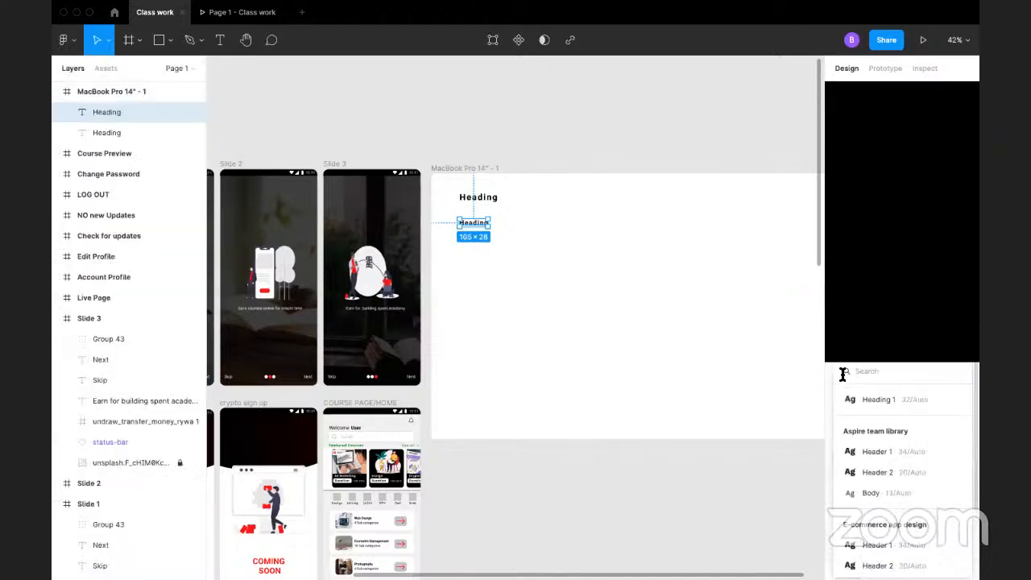
pyautogui.click(959, 343)
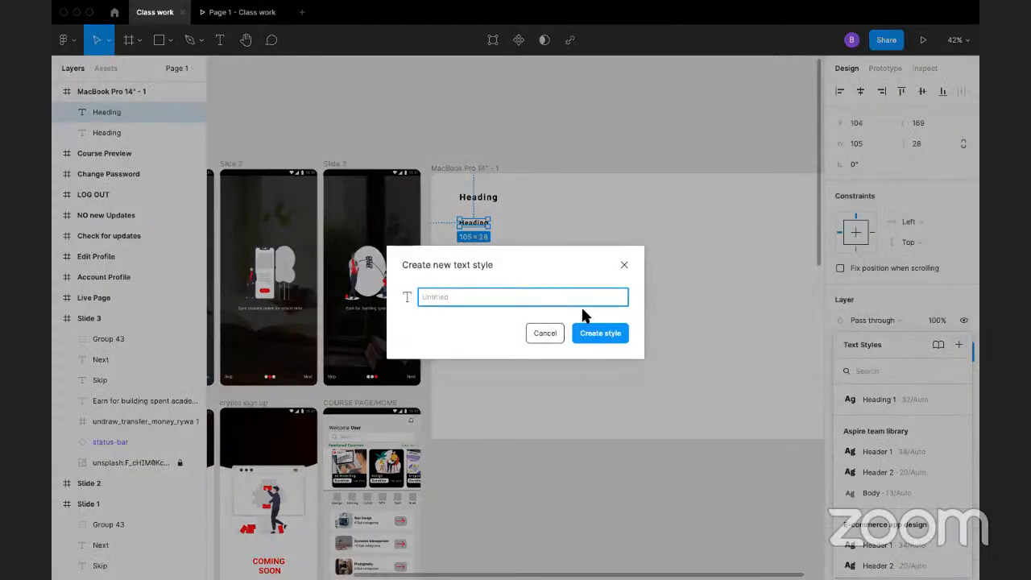
pyautogui.write('Heading 2 bold')
pyautogui.press('Return')
pyautogui.click(486, 225)
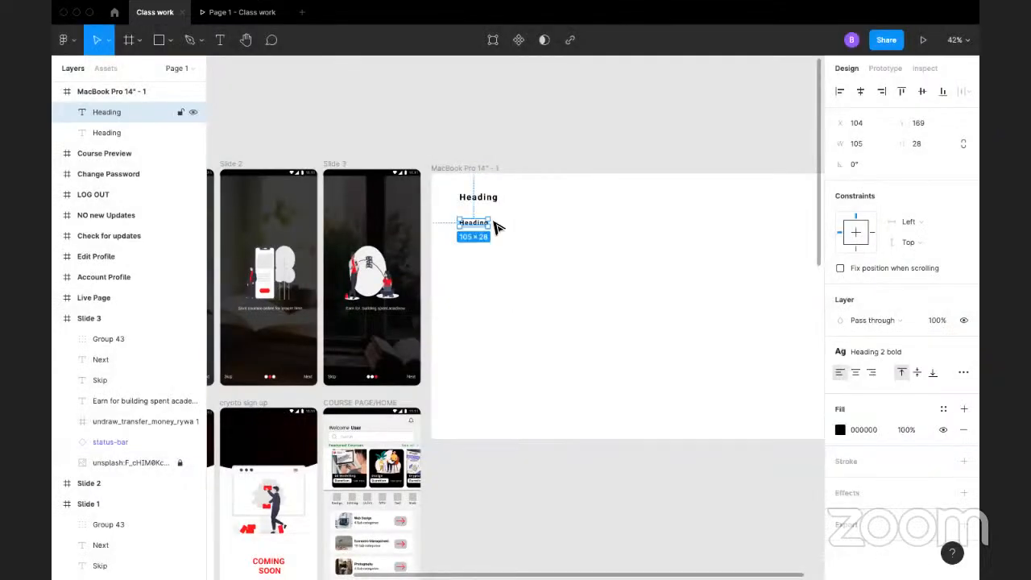
# Step: Duplicate the smaller Heading below itself and detach the Heading 2 bold style from the copy
pyautogui.moveTo(483, 226); pyautogui.dragTo(481, 258)
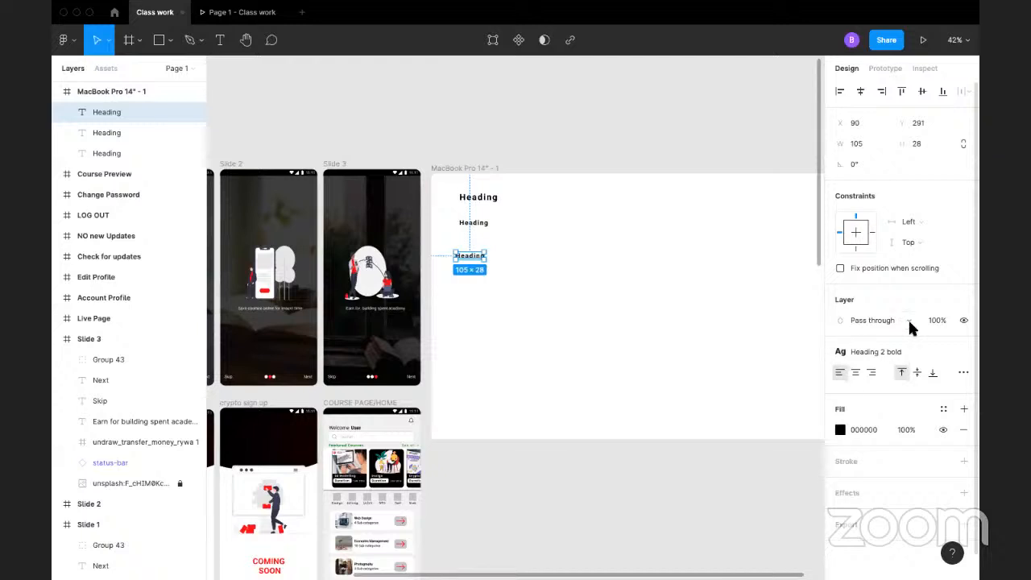
pyautogui.scroll(-1, 978, 354)
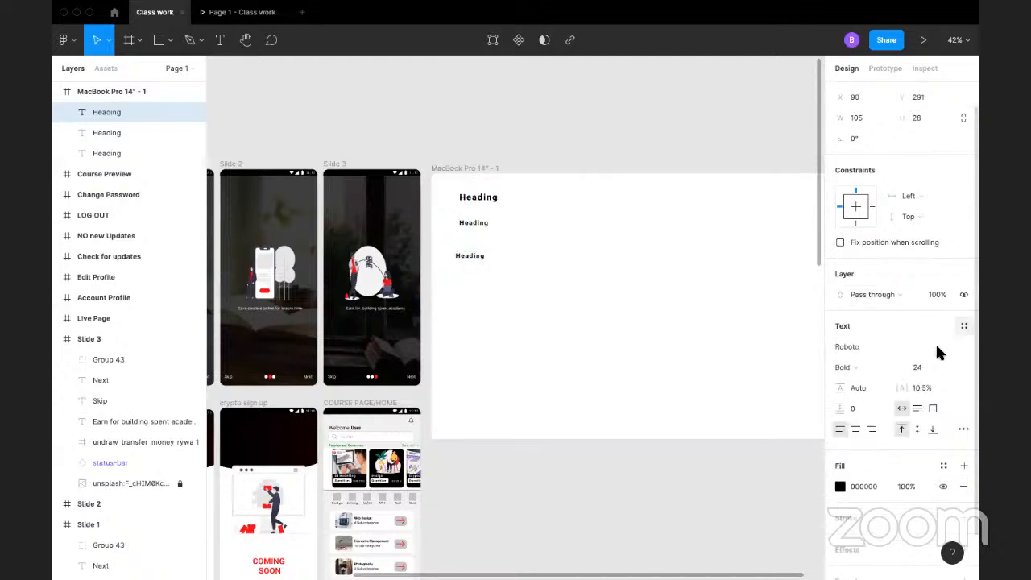
# Step: Set the lowest Heading's font size to 20 and its weight to Regular
pyautogui.click(948, 365)
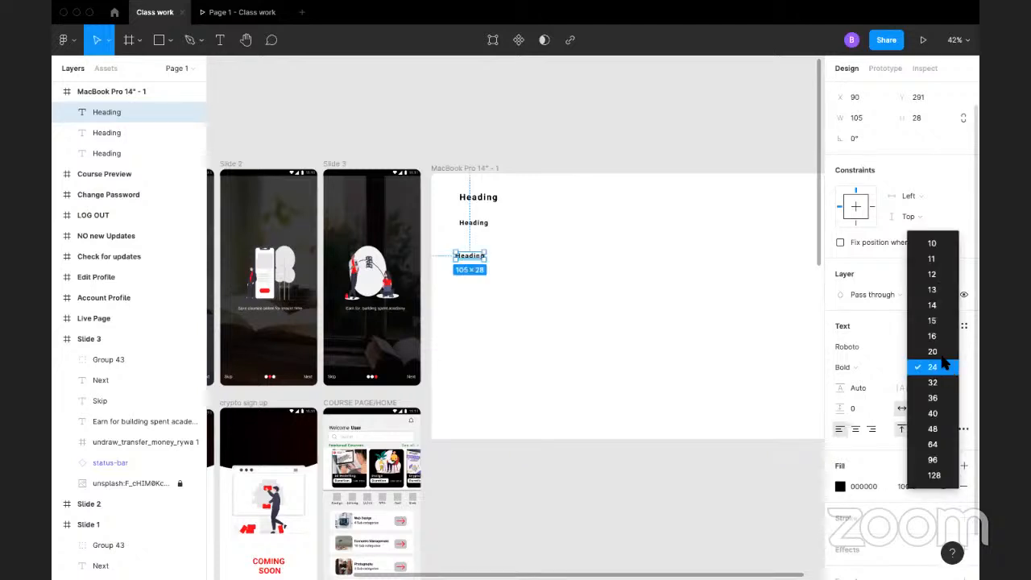
pyautogui.click(933, 351)
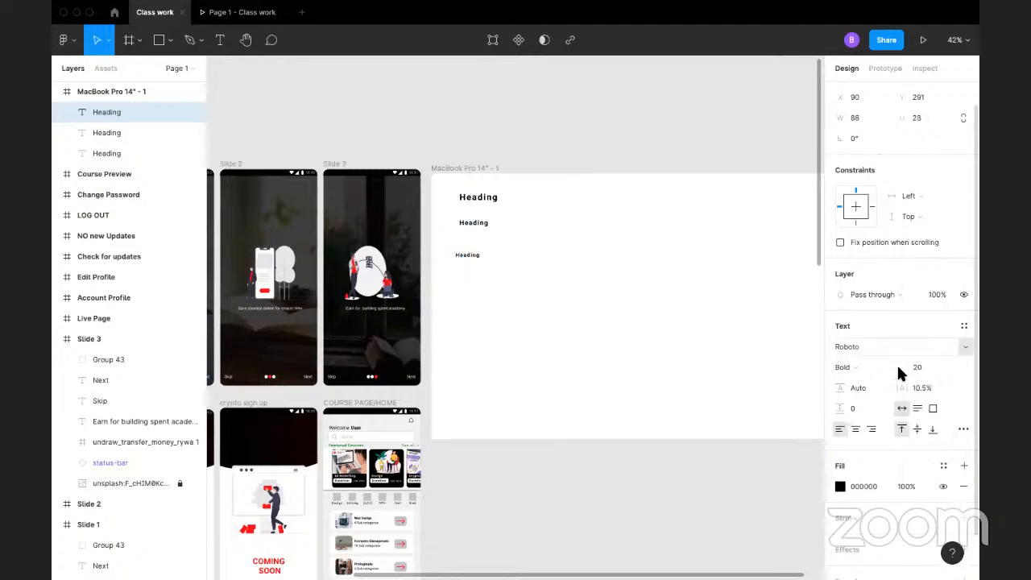
pyautogui.click(877, 367)
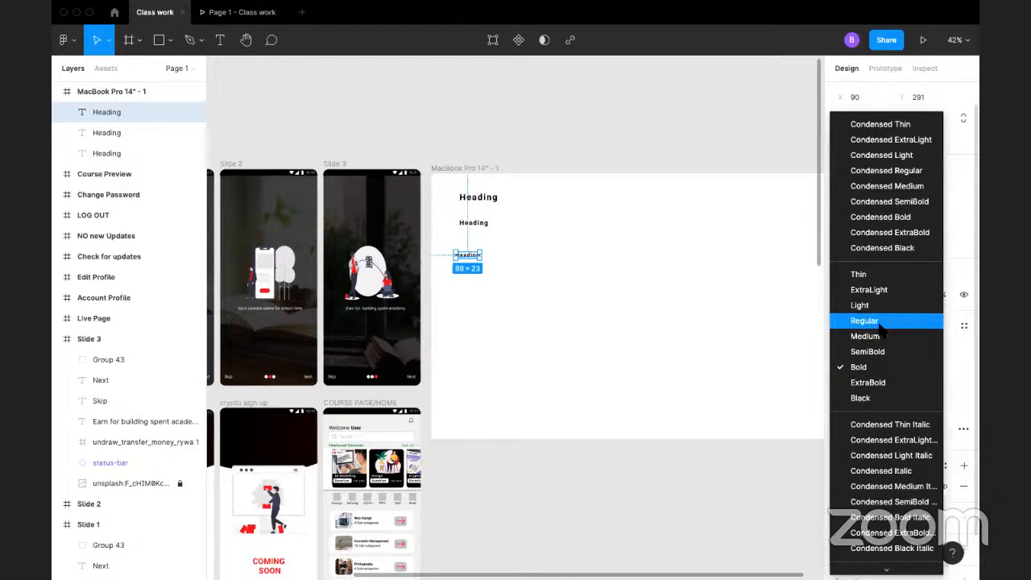
pyautogui.click(879, 321)
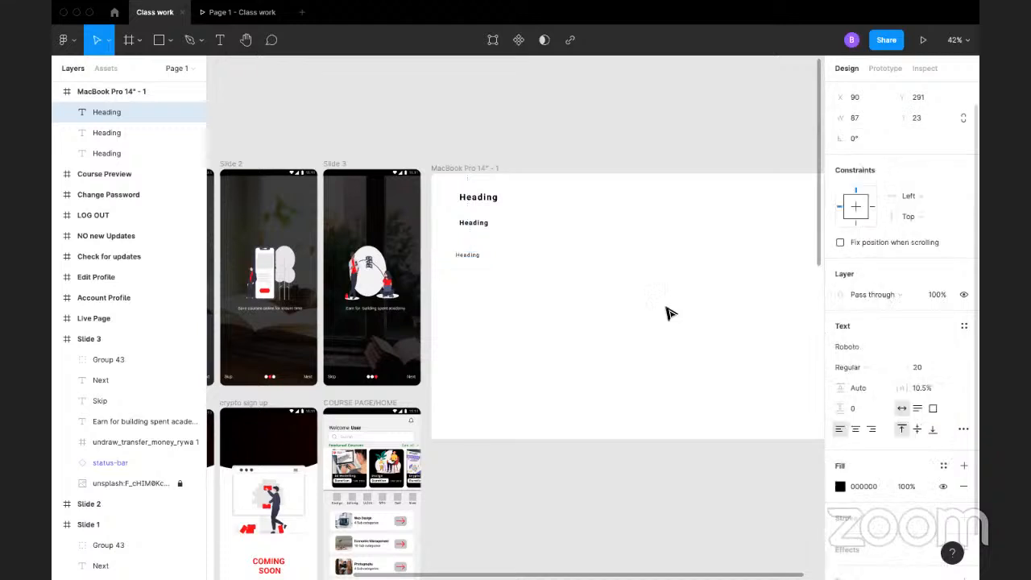
# Step: Replace the wording of the lowest Heading with "Body texr"
pyautogui.doubleClick(468, 256)
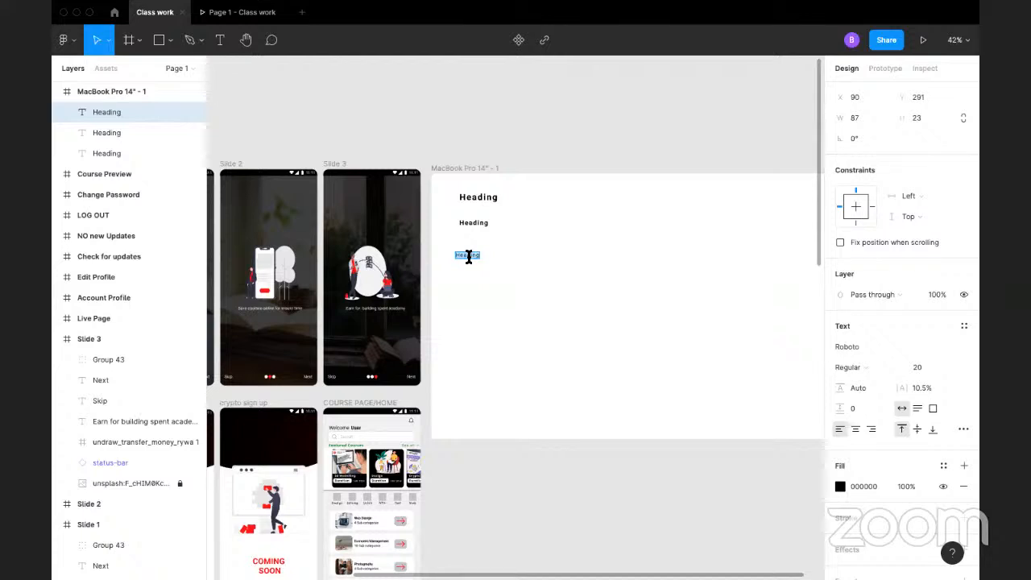
pyautogui.write('B')
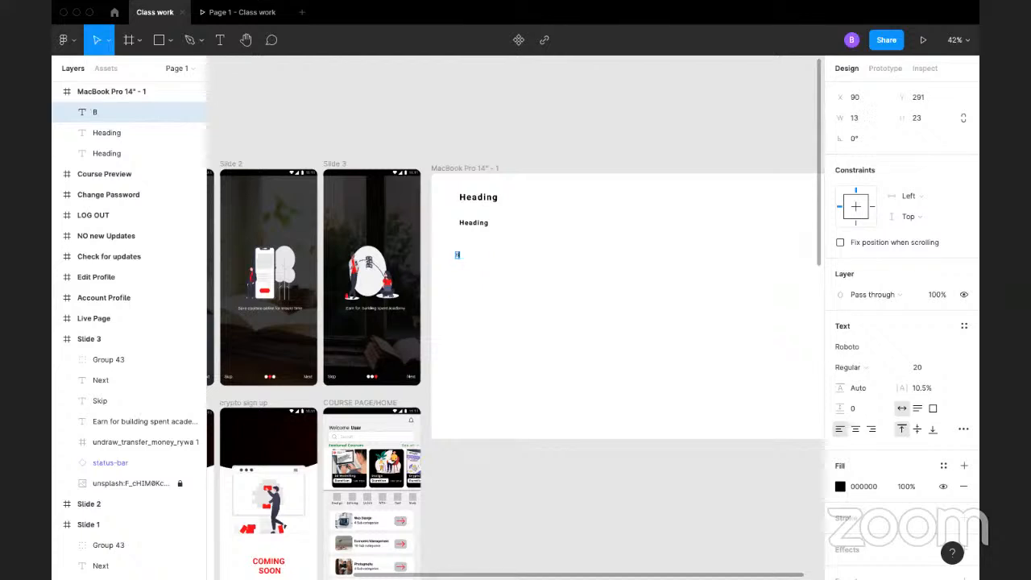
pyautogui.write('ody text')
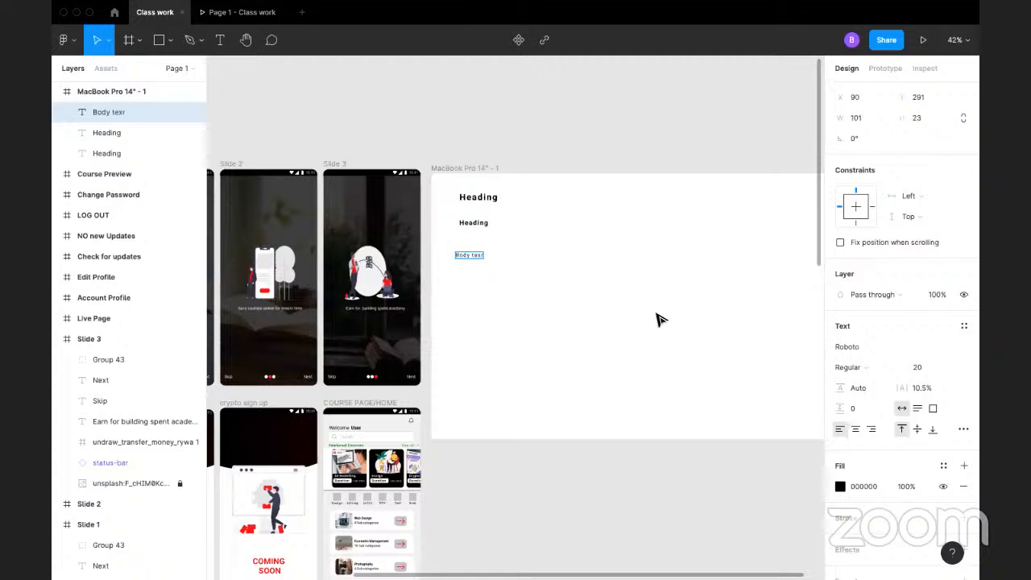
# Step: Save the body text's formatting as a text style named Body text and deselect it
pyautogui.click(964, 325)
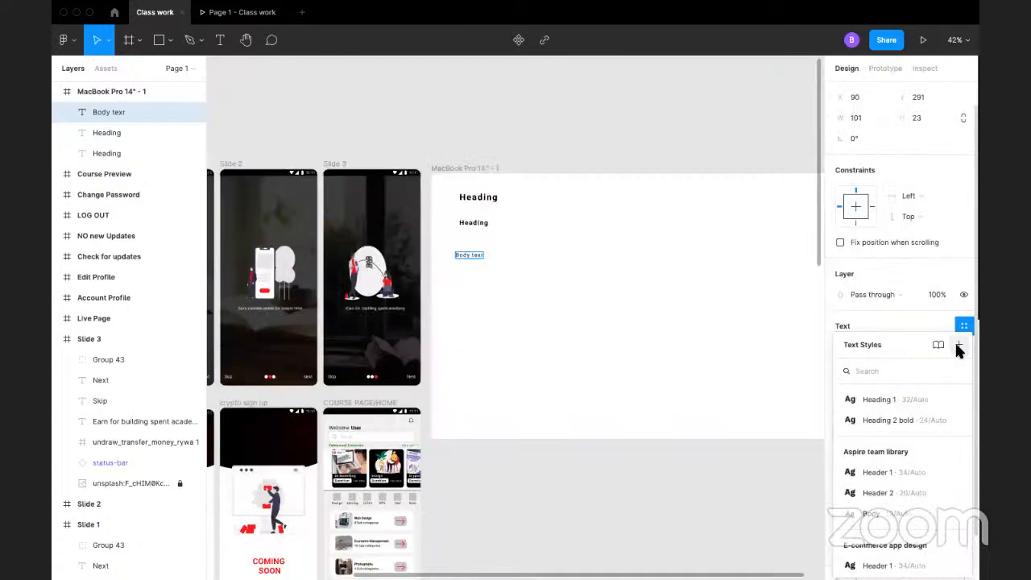
pyautogui.click(957, 344)
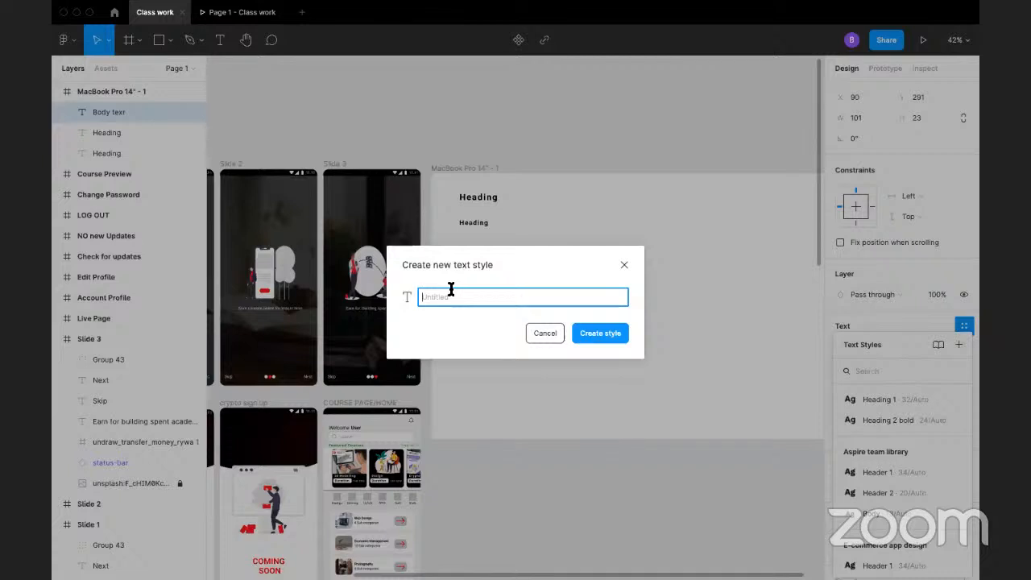
pyautogui.write('Body text')
pyautogui.click(588, 333)
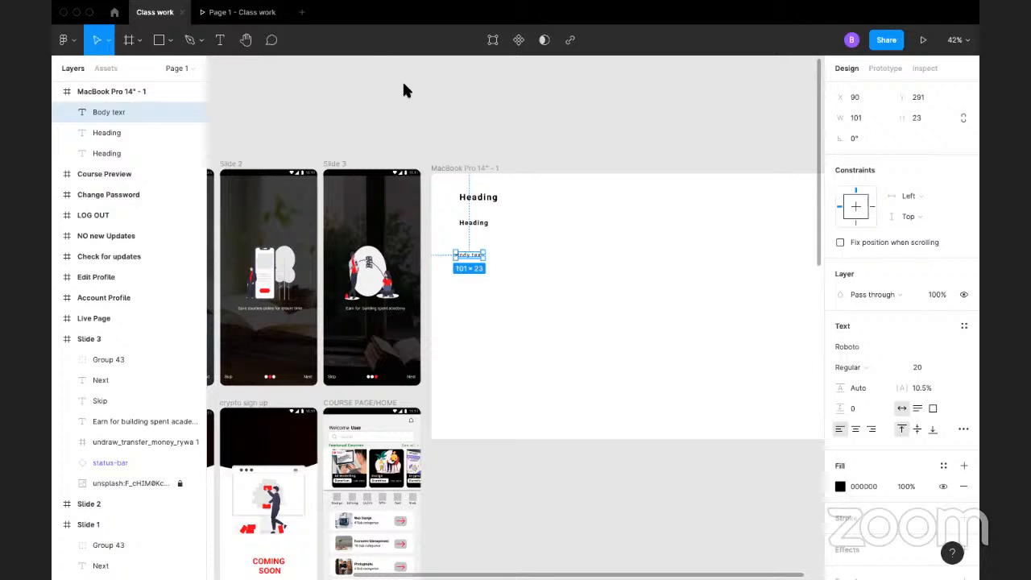
pyautogui.click(540, 133)
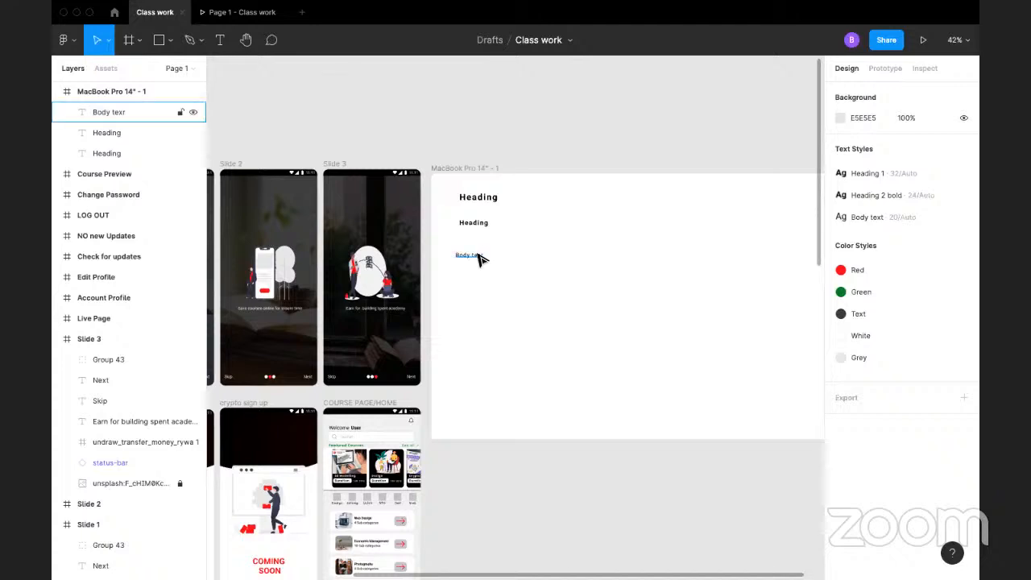
# Step: Duplicate the body text to the right of the original and set the copy's weight to Bold
pyautogui.click(477, 256)
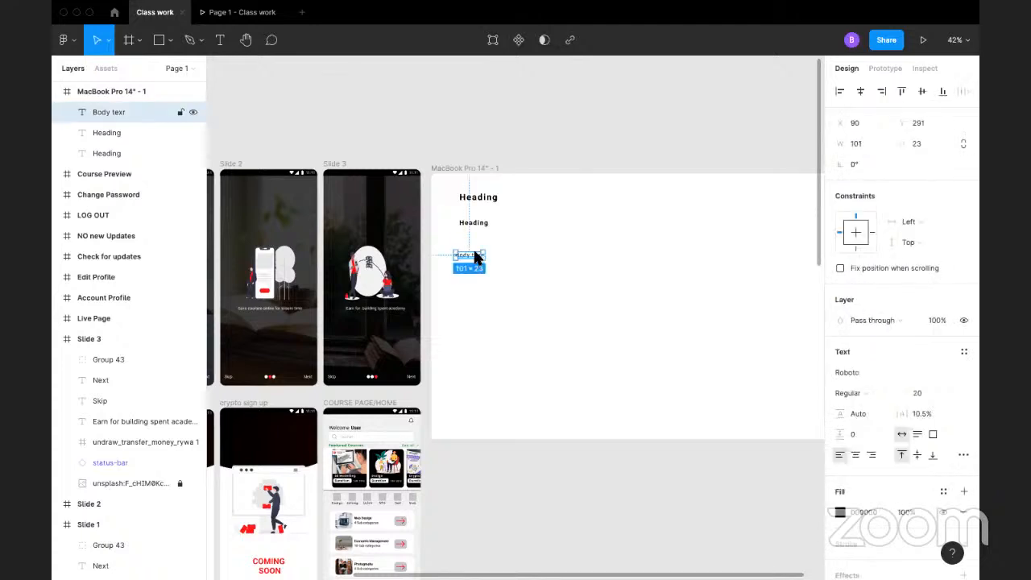
pyautogui.moveTo(475, 256); pyautogui.dragTo(559, 249)
pyautogui.click(866, 392)
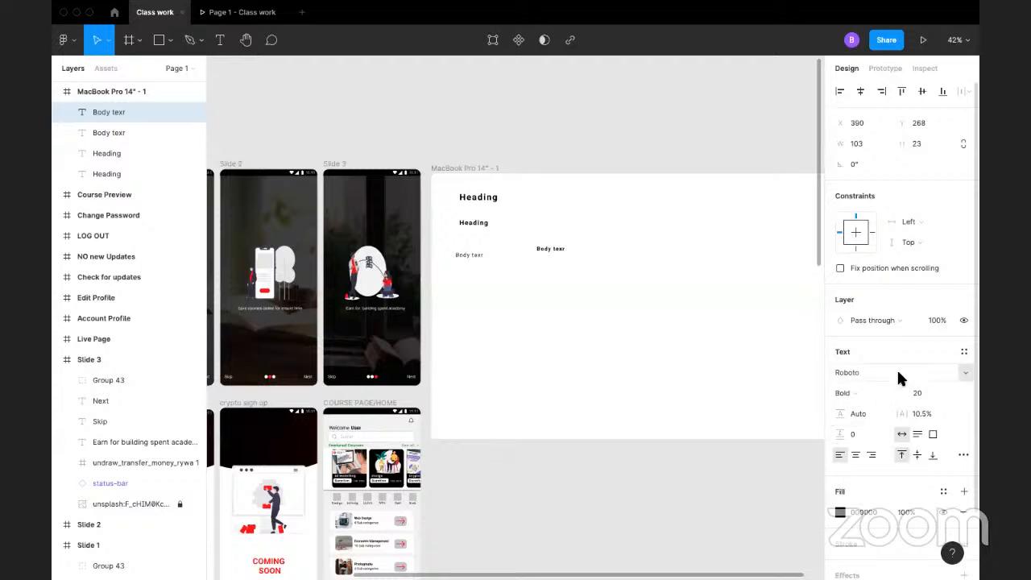
# Step: Save the bold body text's formatting as a text style named Button and deselect it
pyautogui.click(963, 349)
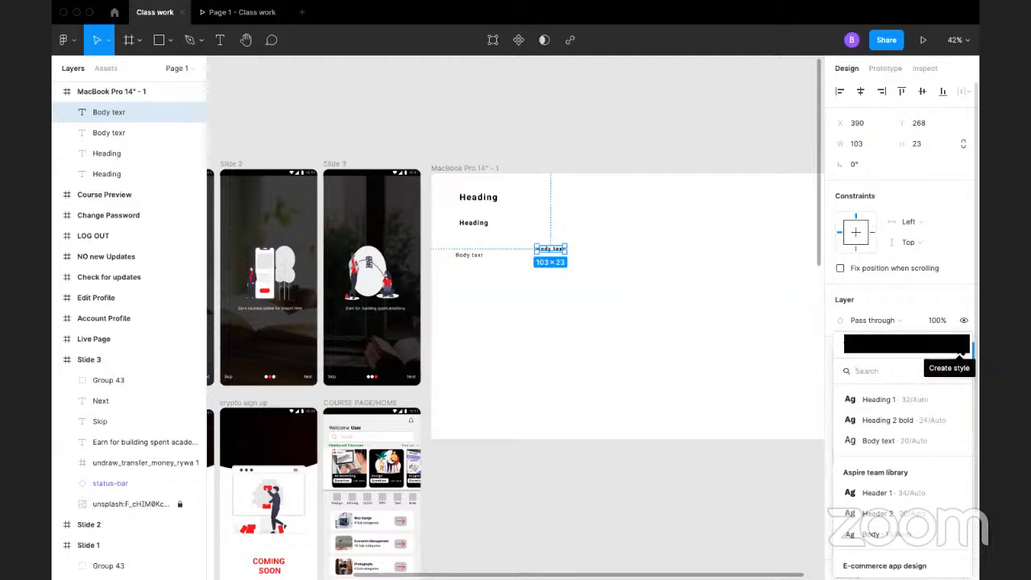
pyautogui.click(958, 346)
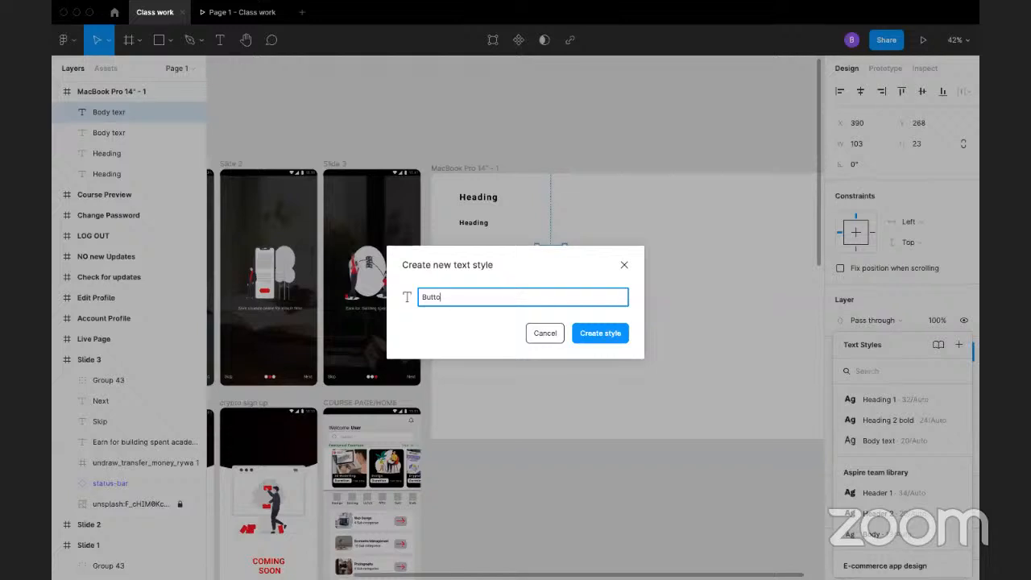
pyautogui.press('Return')
pyautogui.click(499, 143)
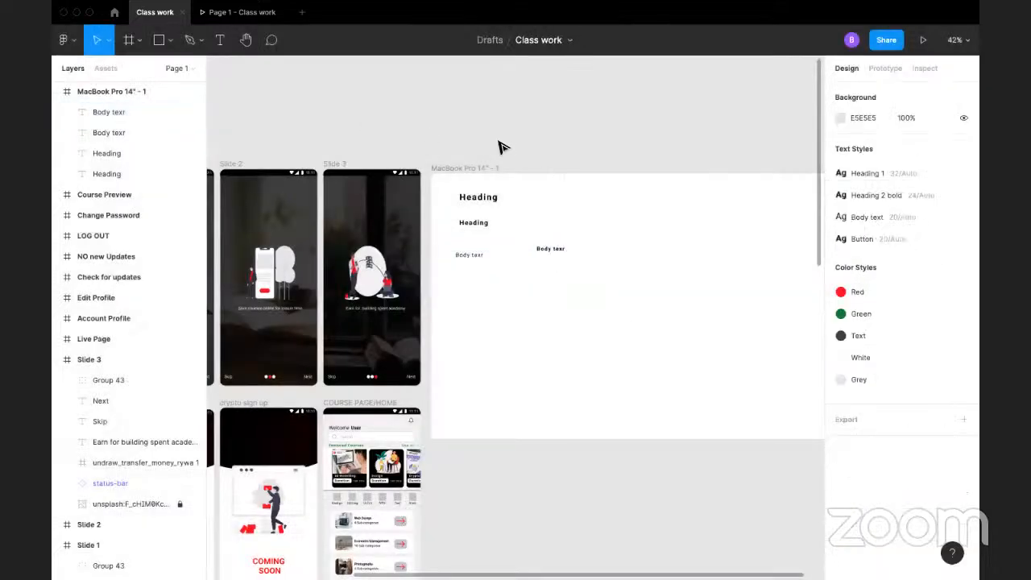
# Step: Delete the MacBook Pro 14" frame together with its sample texts
pyautogui.click(464, 170)
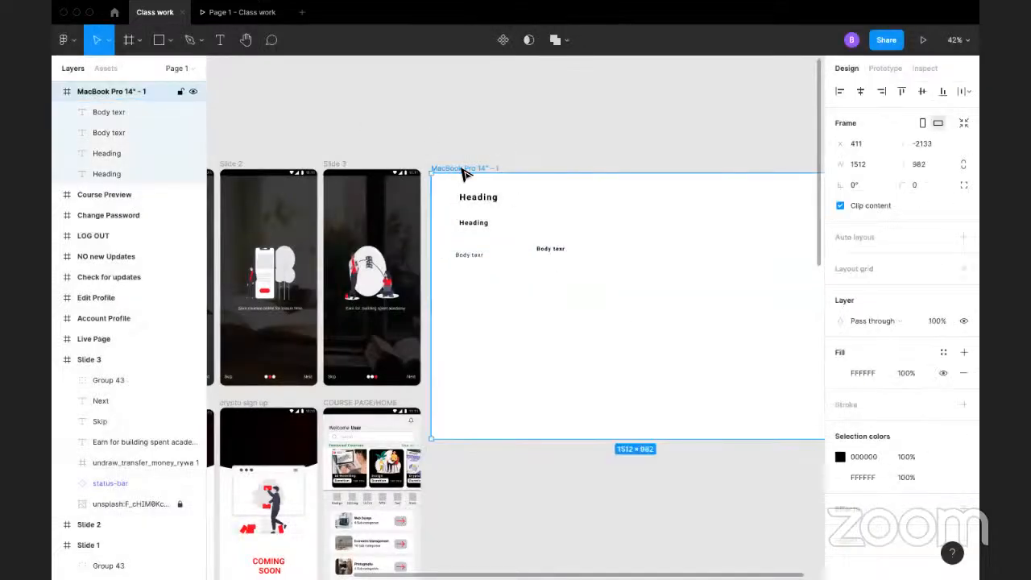
pyautogui.press('Delete')
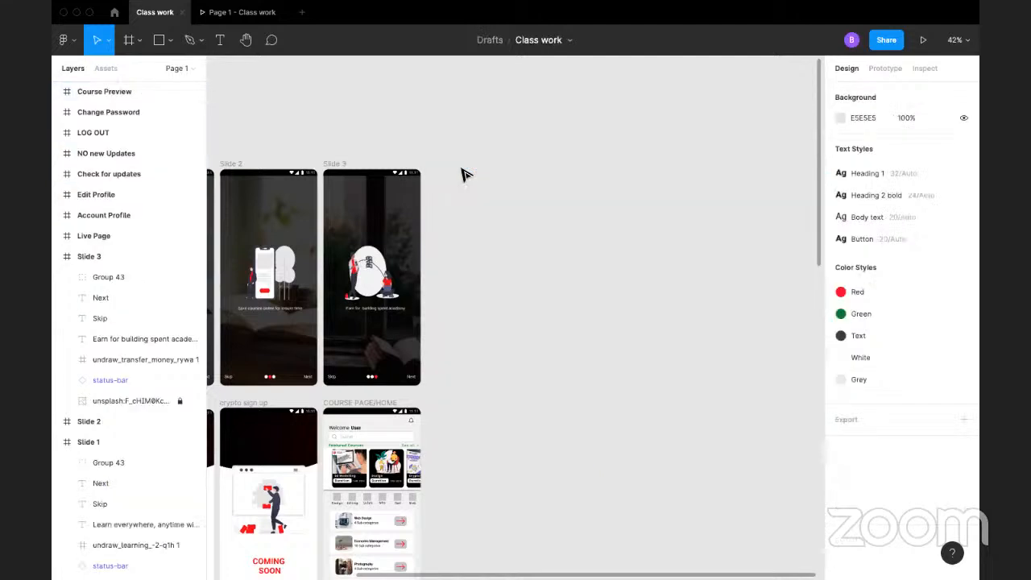
pyautogui.hscroll(-5, 727, 239)
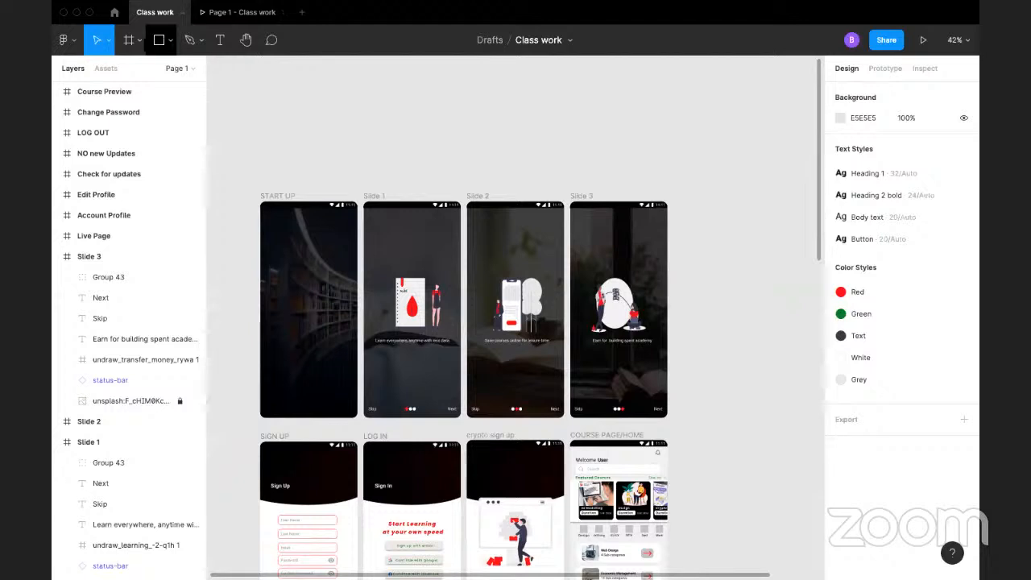
# Step: Add a phone frame using the iPhone 11 Pro / X preset beside Slide 3
pyautogui.click(139, 42)
pyautogui.click(129, 69)
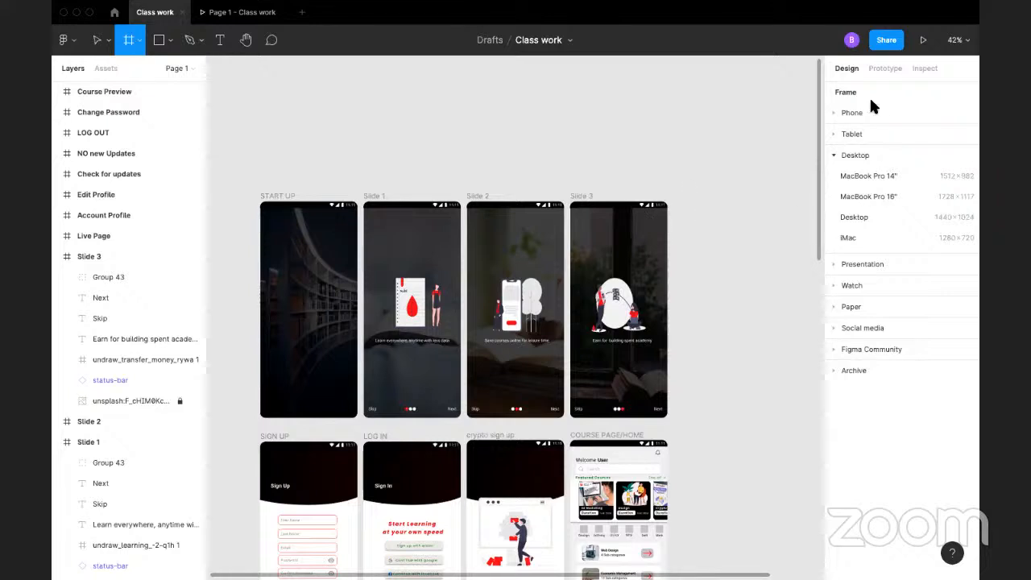
pyautogui.click(842, 114)
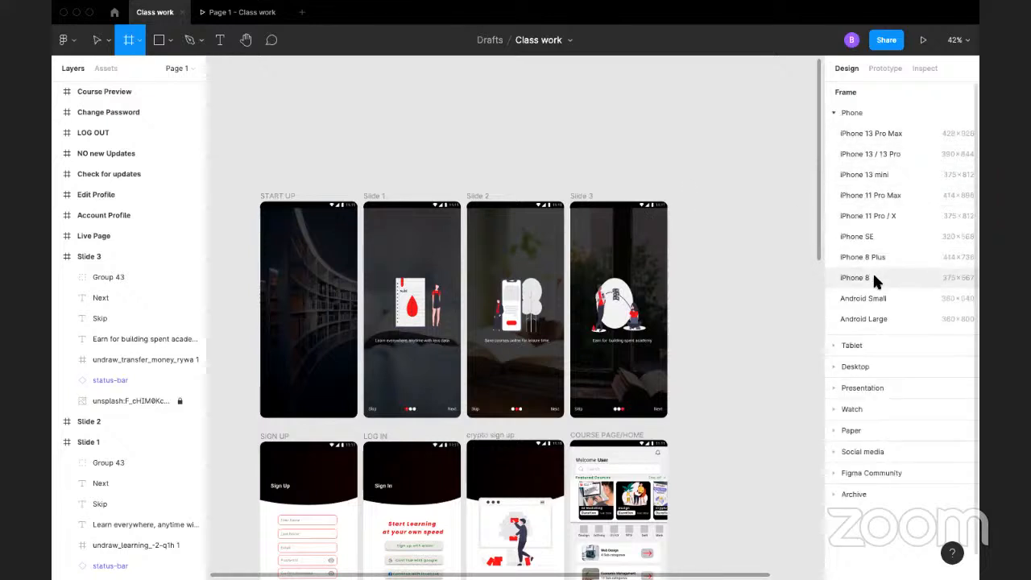
pyautogui.click(895, 218)
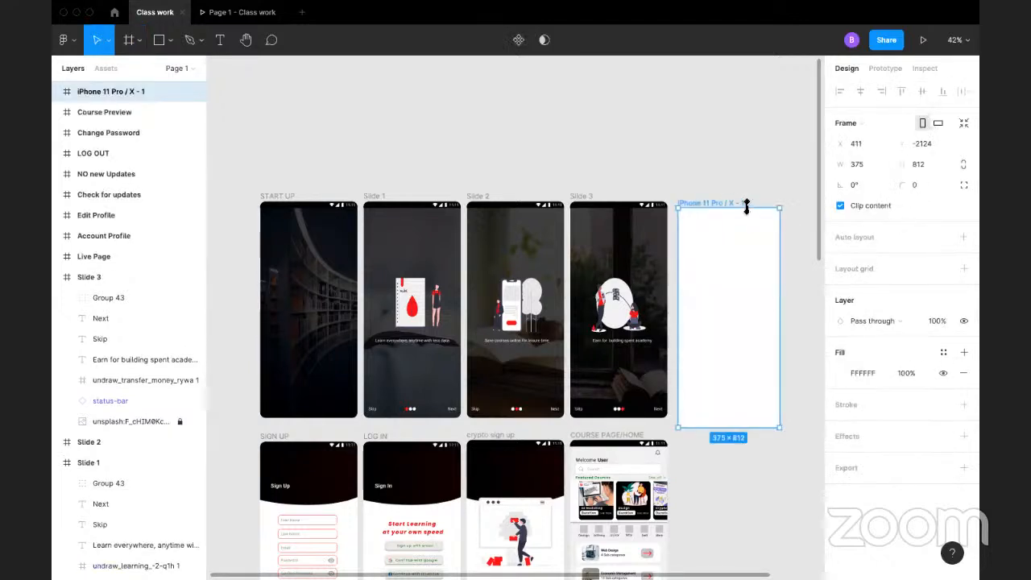
# Step: Rename the new iPhone frame as Splash and keep it selected
pyautogui.doubleClick(721, 202)
pyautogui.write('Splash')
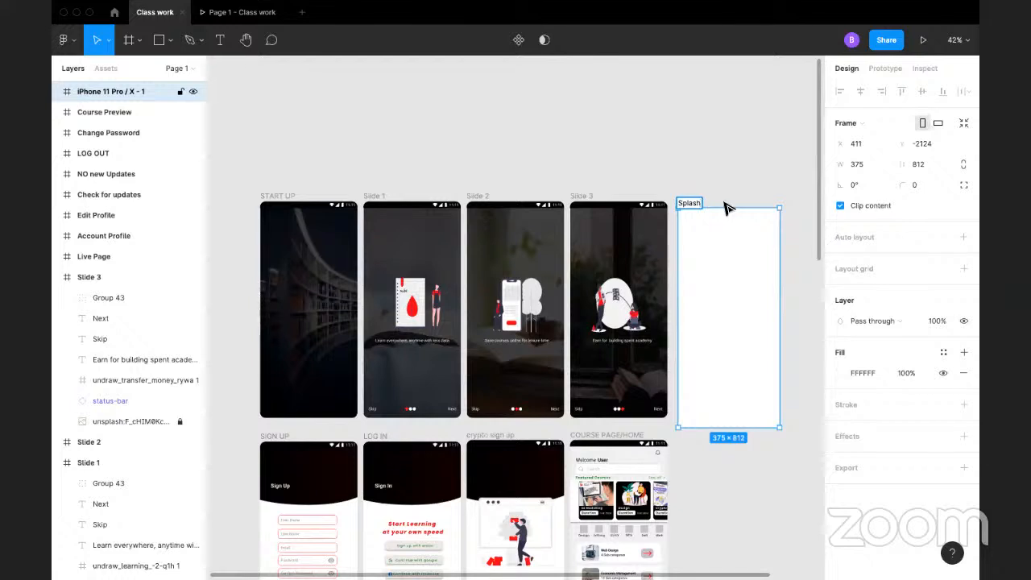
pyautogui.click(766, 177)
pyautogui.click(742, 333)
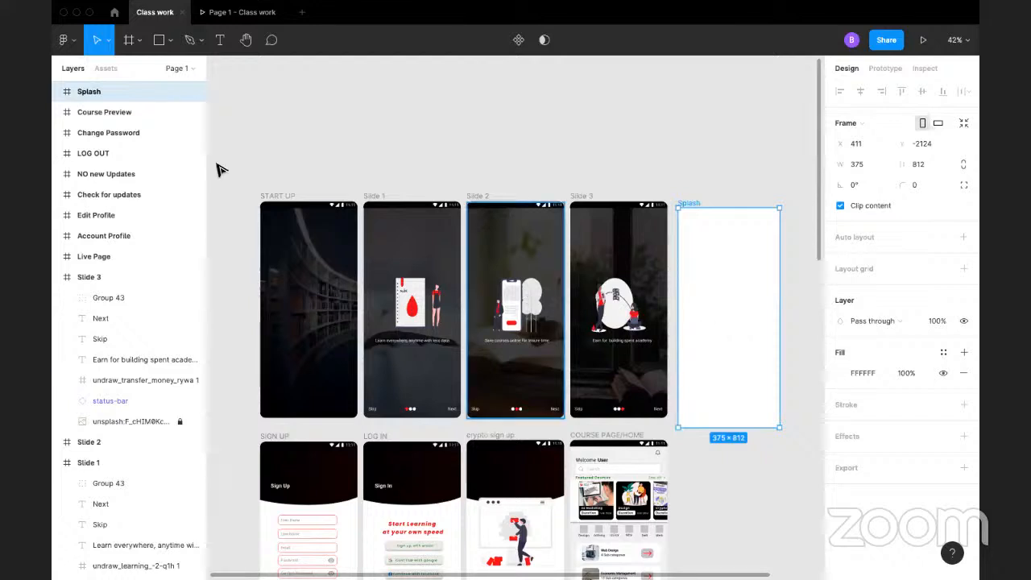
# Step: Create a new blank design file and look briefly at the Class work prototype preview
pyautogui.moveTo(116, 11)
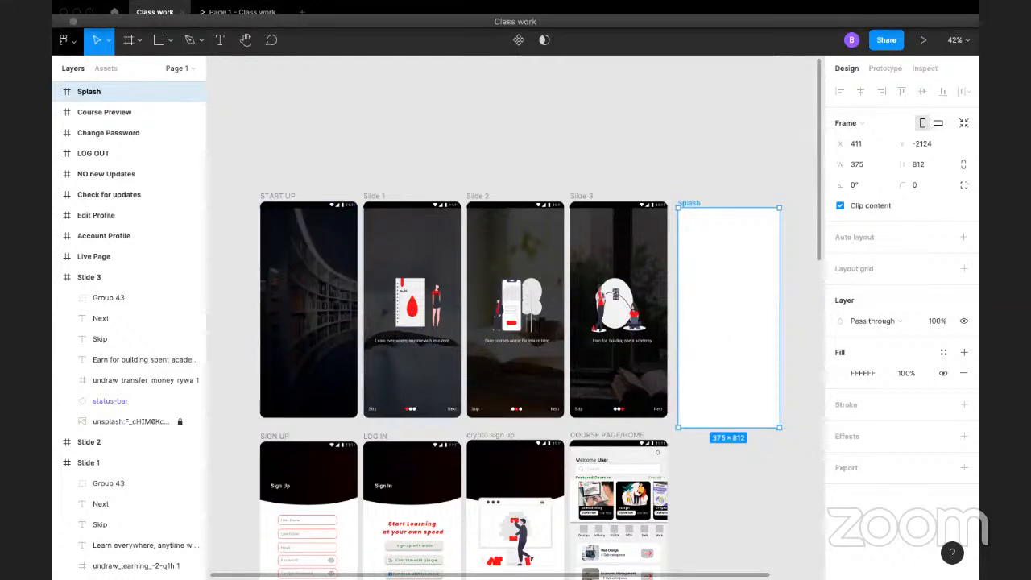
pyautogui.click(68, 40)
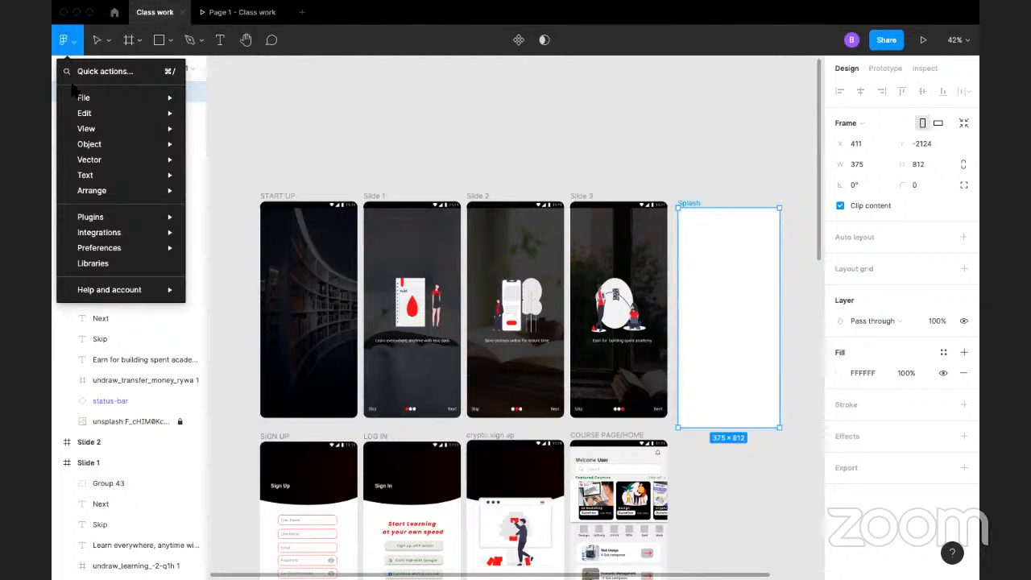
pyautogui.moveTo(81, 101)
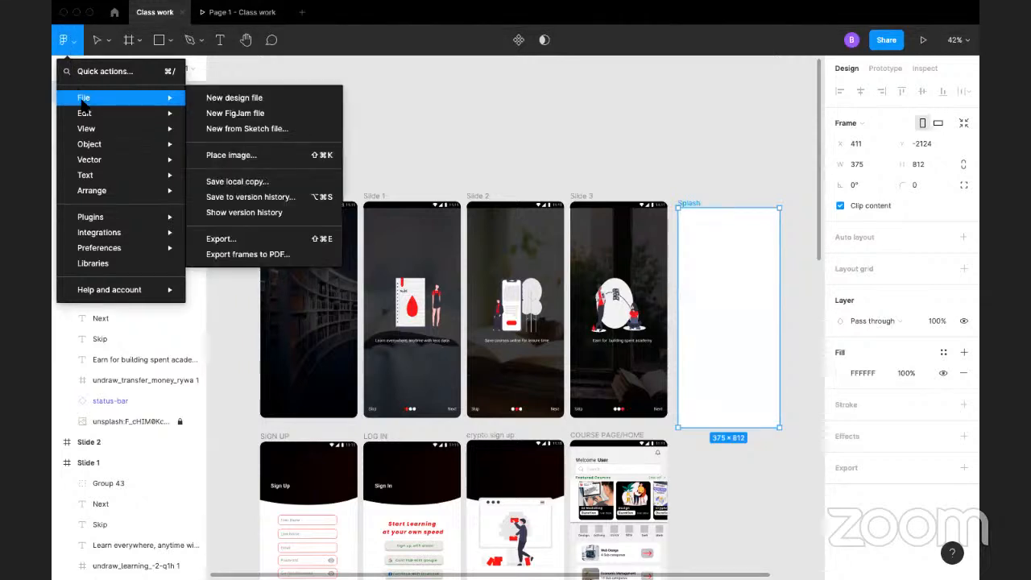
pyautogui.click(214, 100)
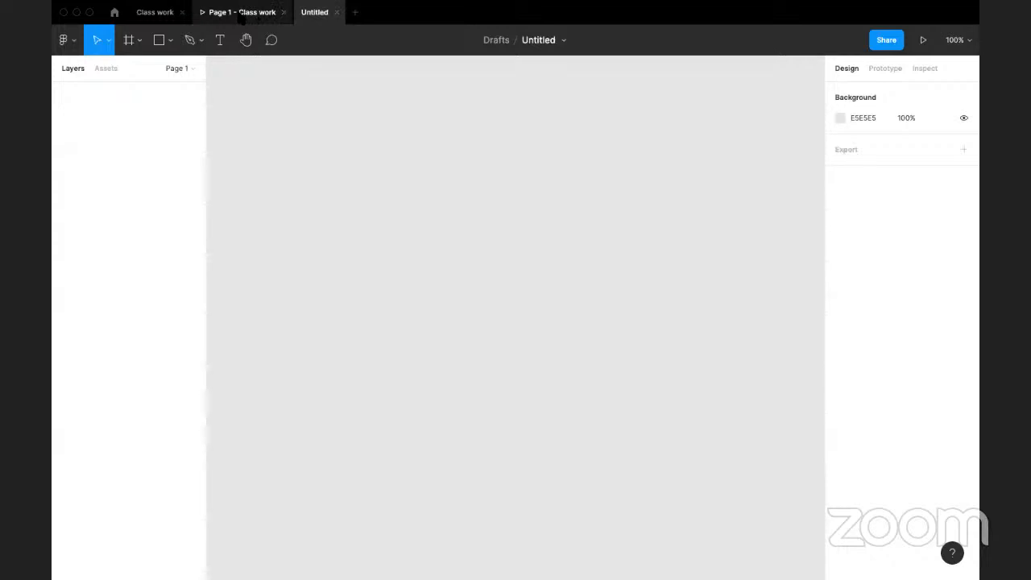
pyautogui.click(242, 12)
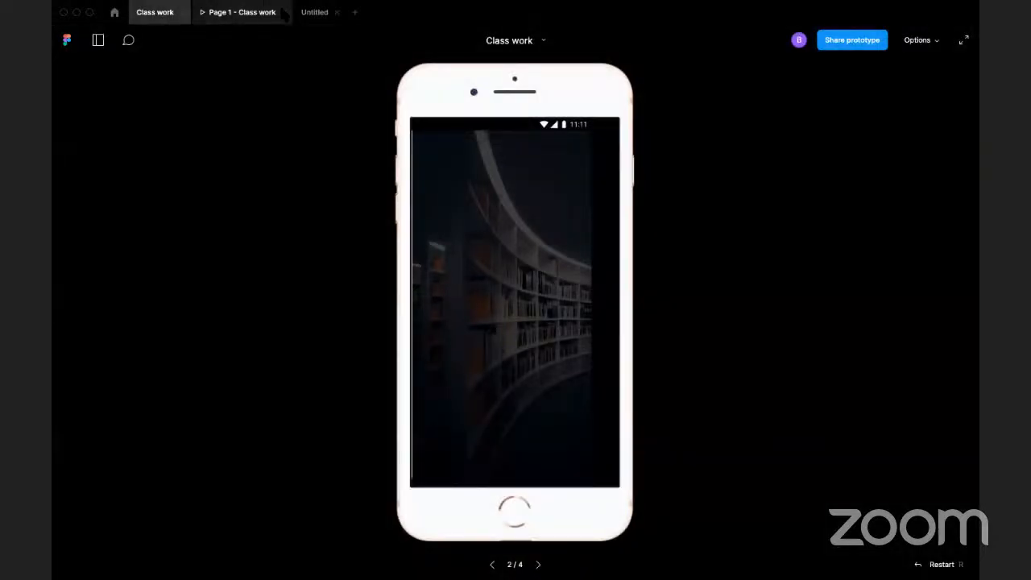
pyautogui.click(314, 13)
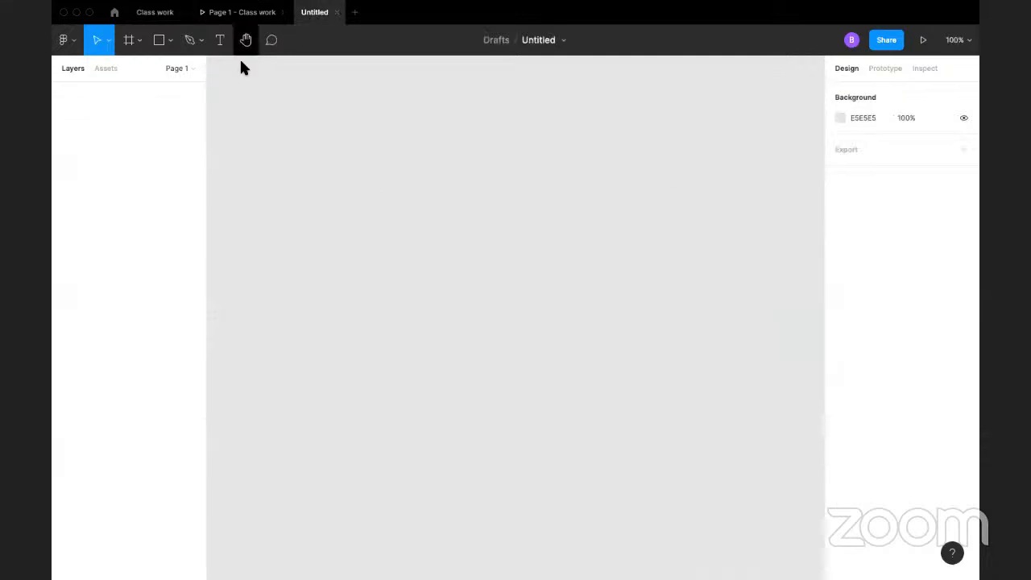
pyautogui.click(64, 39)
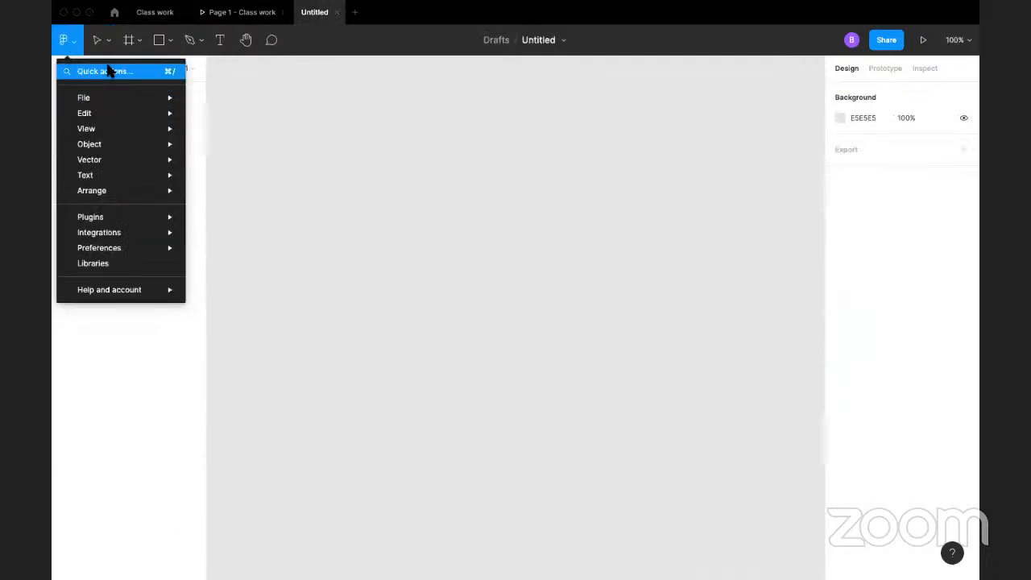
pyautogui.click(109, 71)
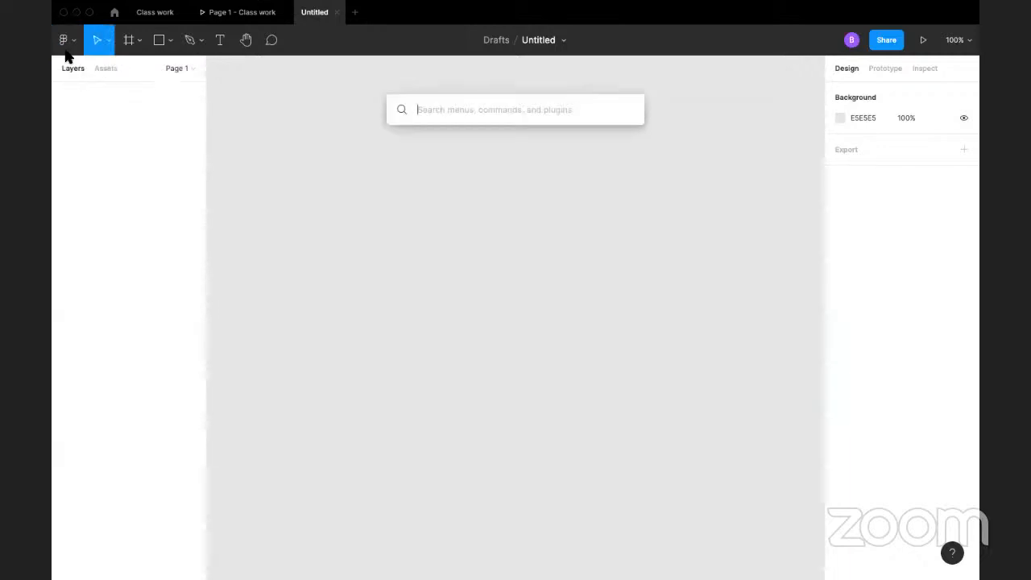
pyautogui.press('Escape')
pyautogui.click(79, 44)
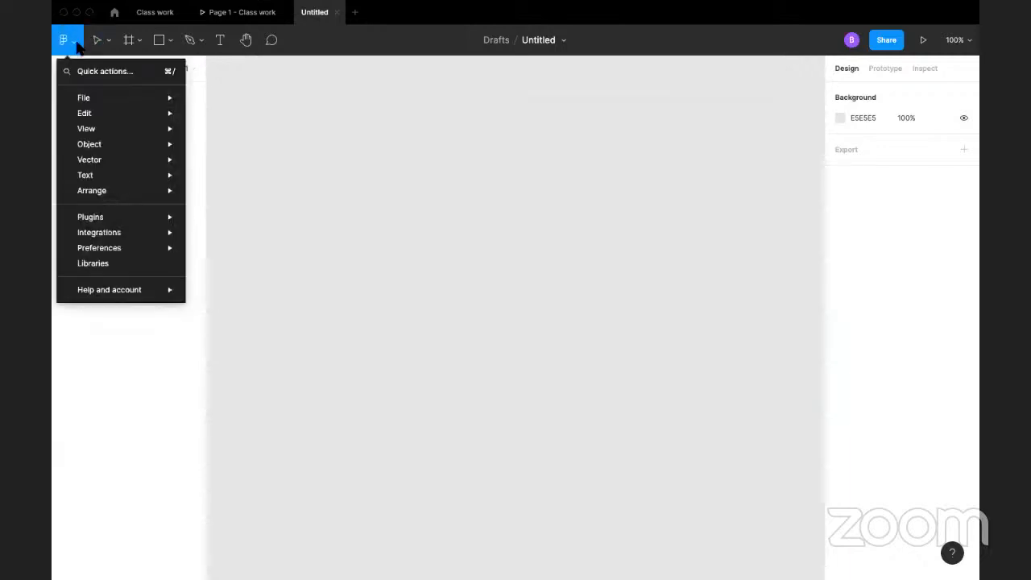
pyautogui.click(338, 125)
# Step: Search the Figma Community for "status bar"
pyautogui.click(112, 11)
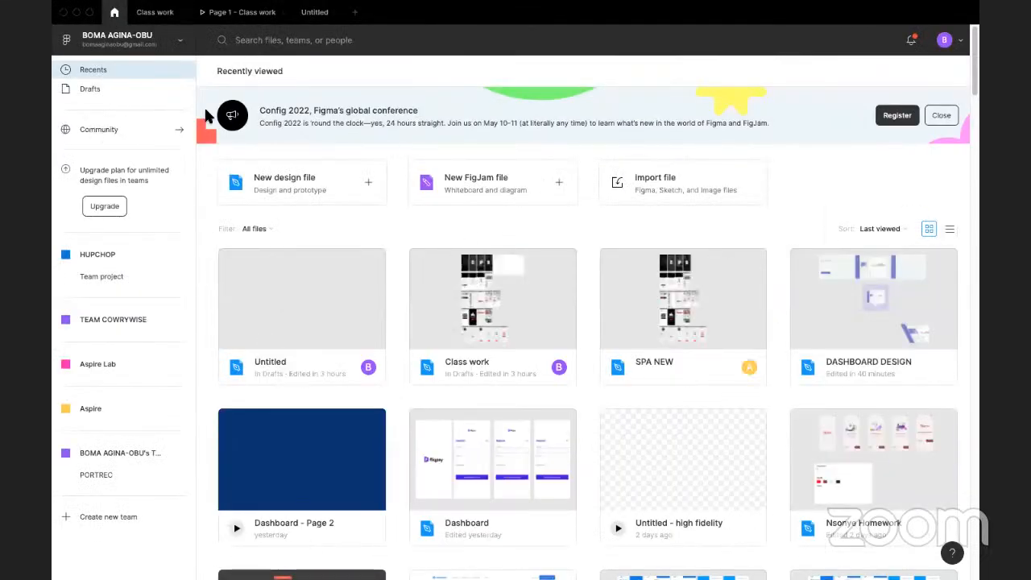
pyautogui.click(99, 129)
pyautogui.click(501, 227)
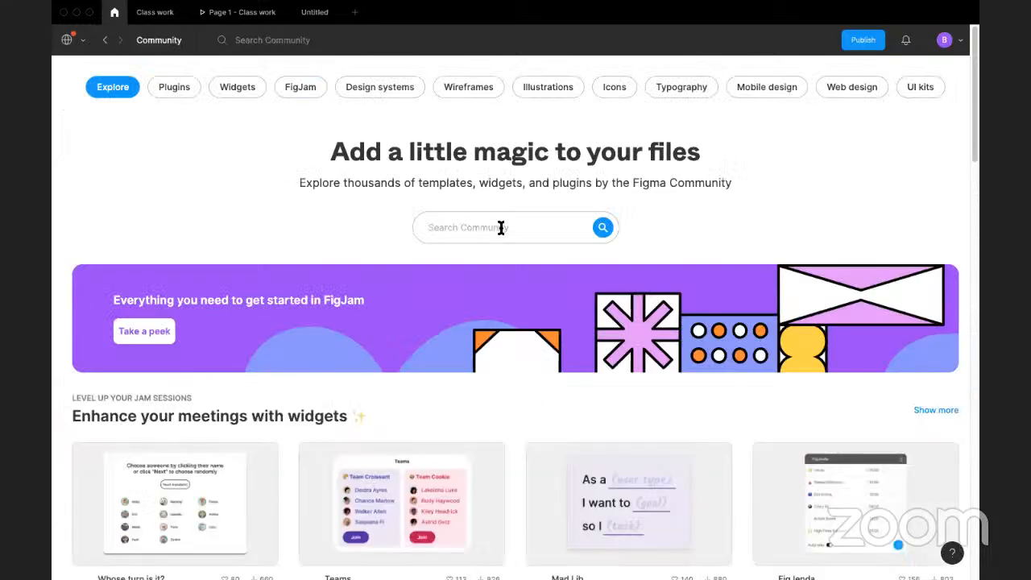
pyautogui.write('status bar')
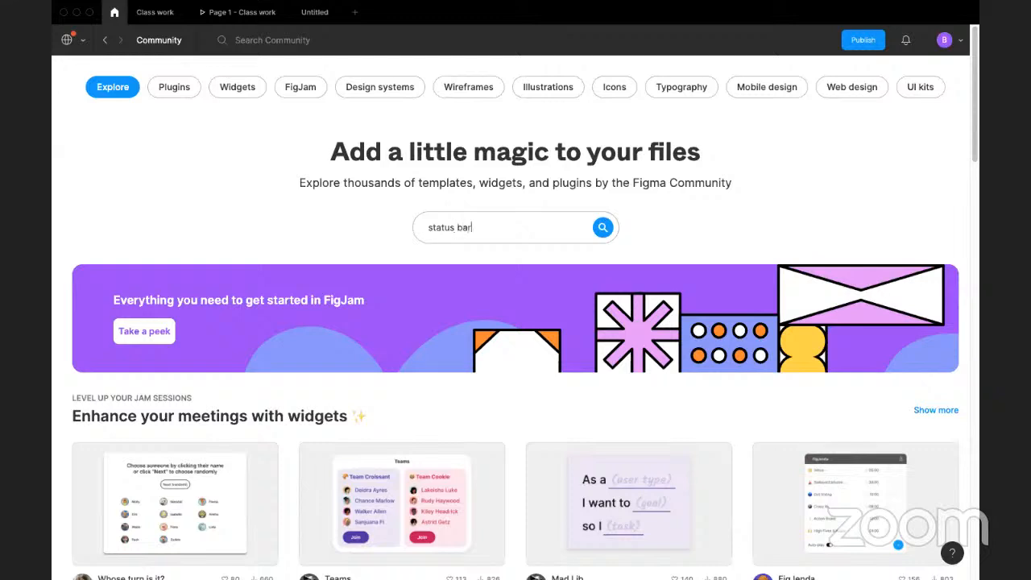
pyautogui.press('Return')
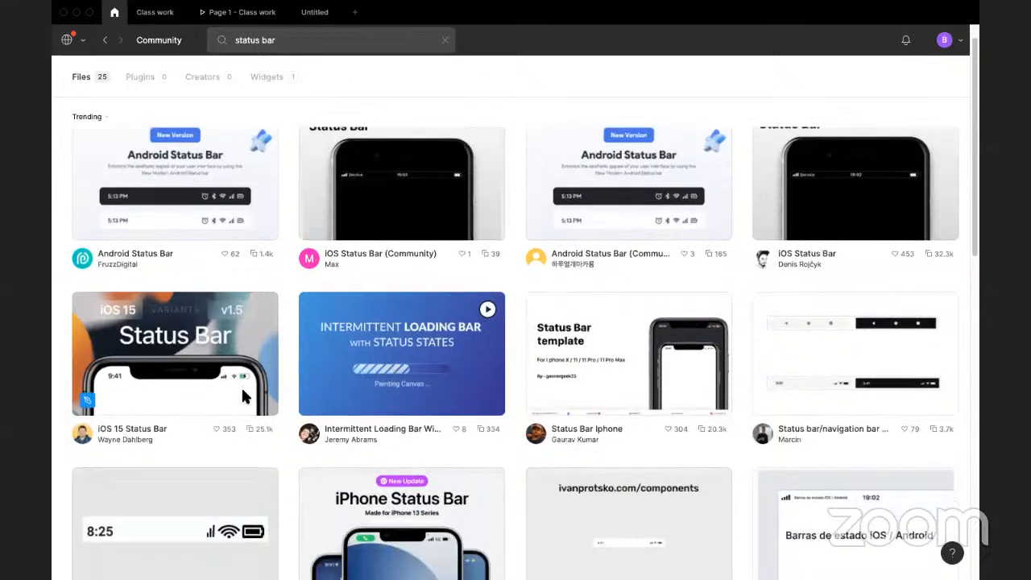
# Step: Duplicate the iOS 15 Status Bar community file into the drafts, and close the Untitled file and the Class work prototype preview
pyautogui.click(244, 396)
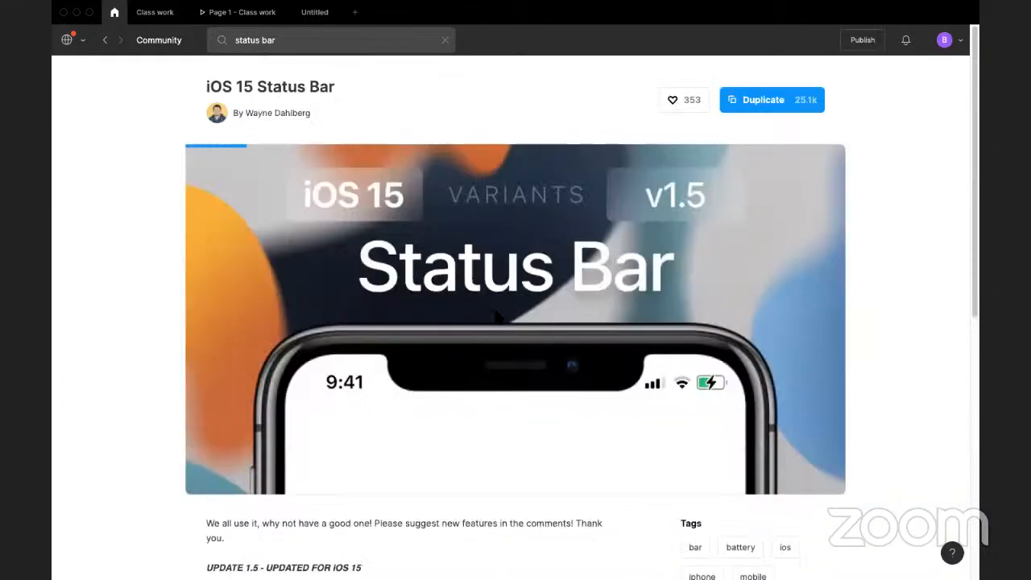
pyautogui.click(810, 95)
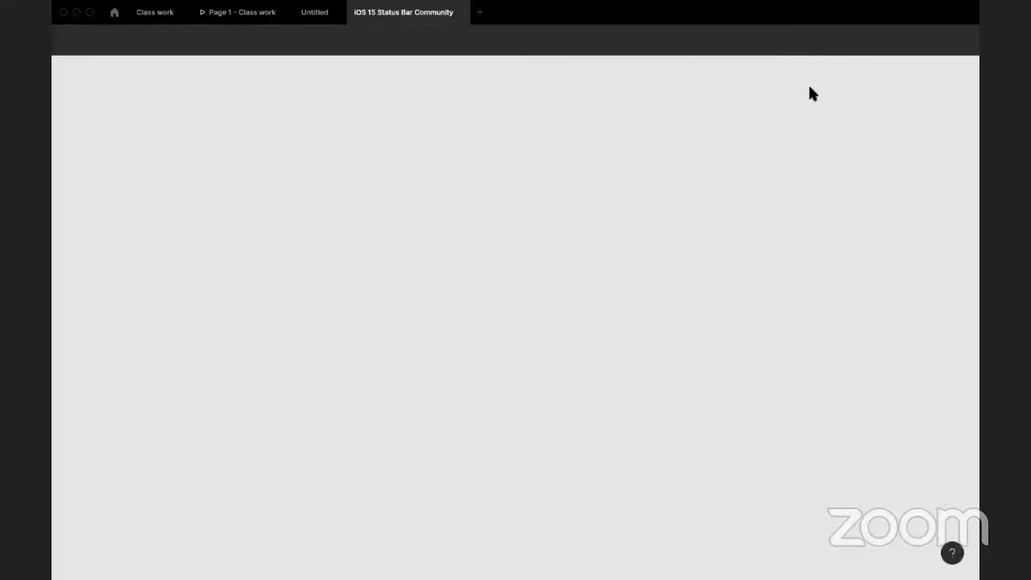
pyautogui.click(336, 12)
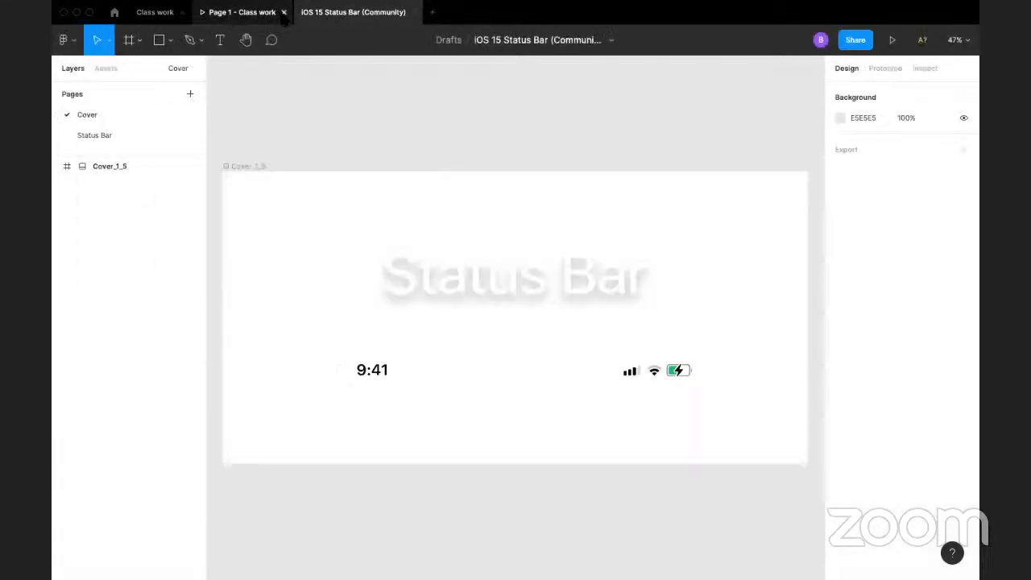
pyautogui.click(286, 12)
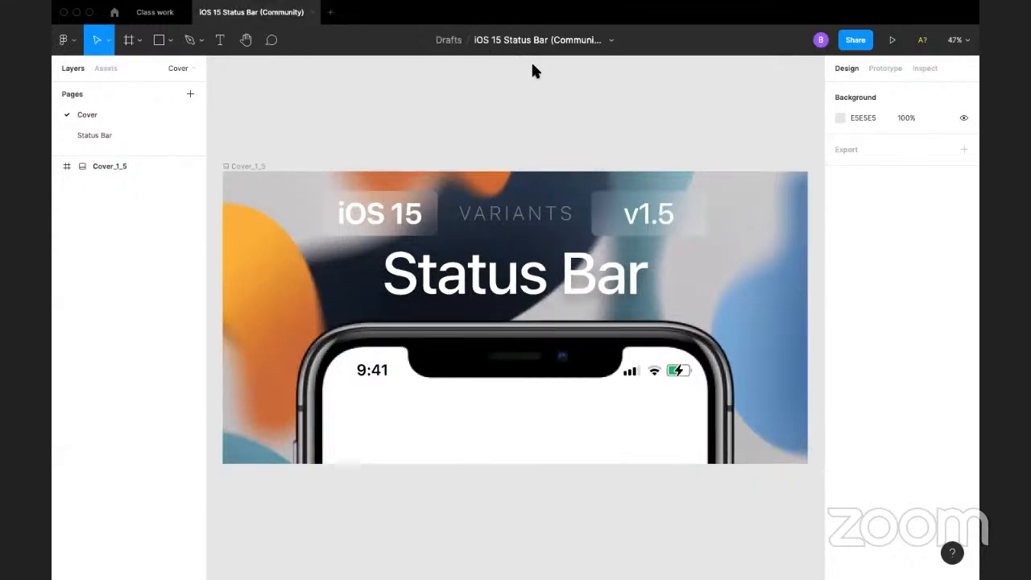
# Step: Try to place the cover's whole Status Bar component at the top of the Splash frame, scaled to about 527 × 62
pyautogui.click(649, 376)
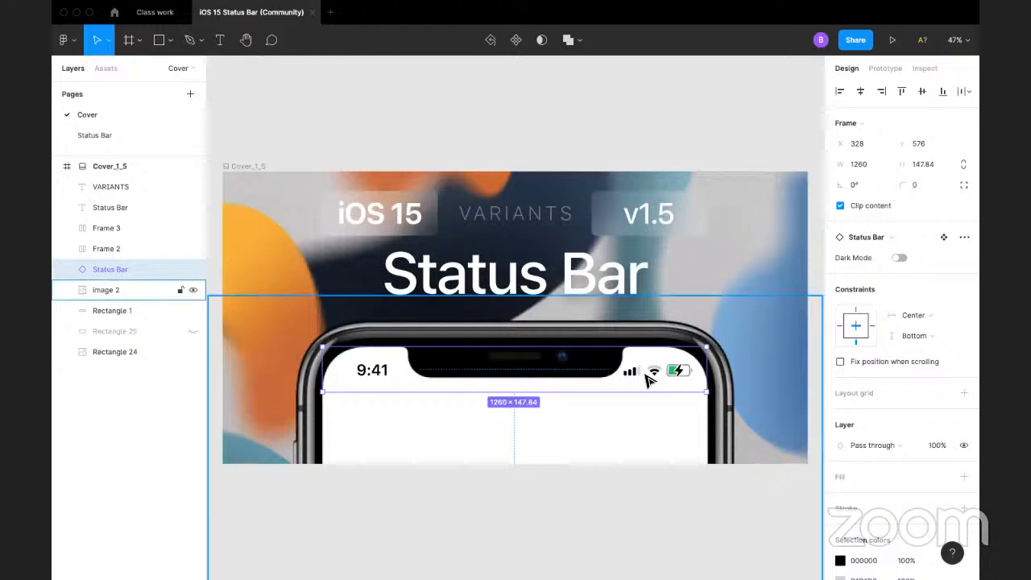
pyautogui.click(157, 16)
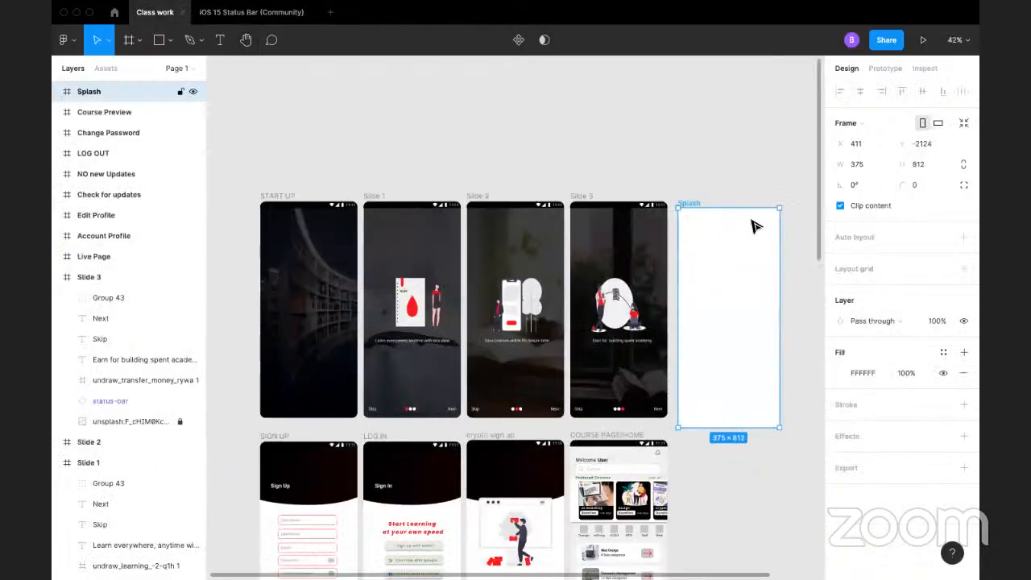
pyautogui.press('super+v')
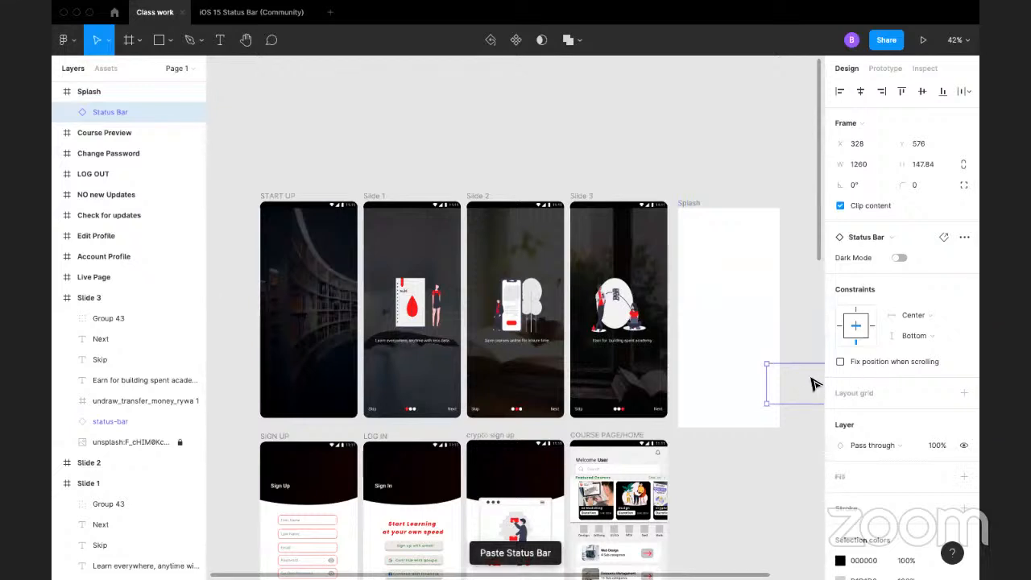
pyautogui.moveTo(814, 384); pyautogui.dragTo(633, 108)
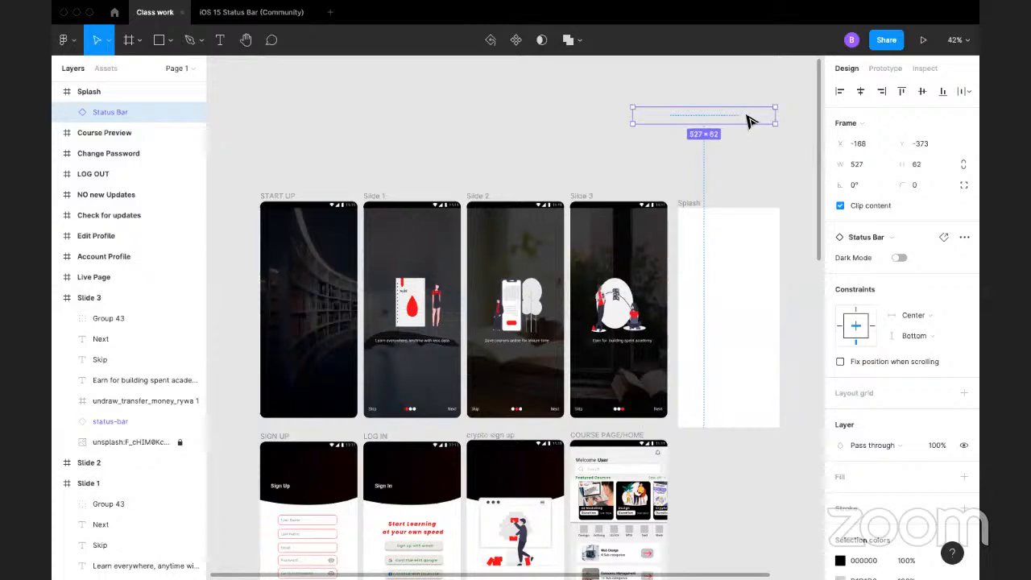
pyautogui.moveTo(748, 115); pyautogui.dragTo(773, 223)
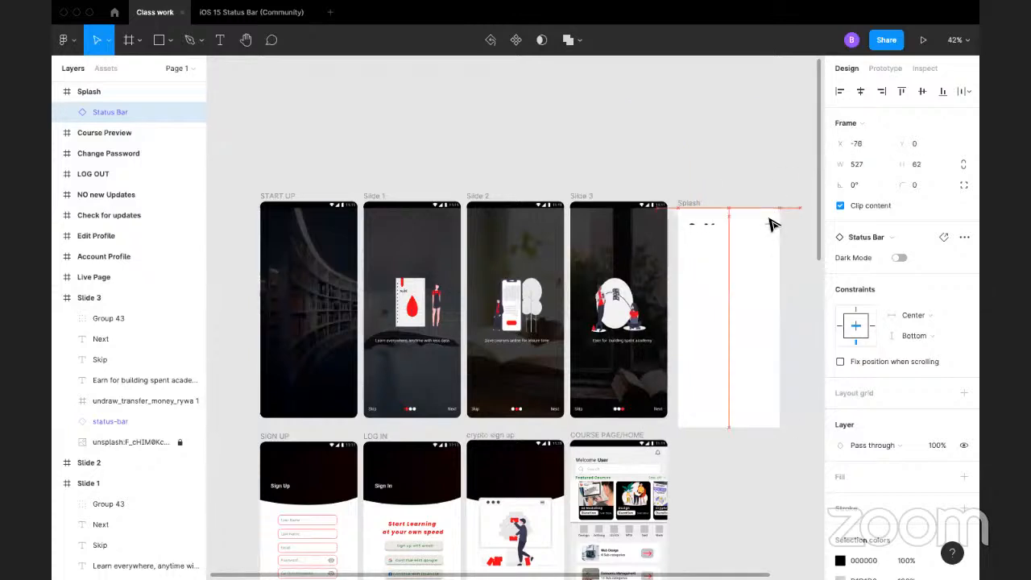
pyautogui.press('Delete')
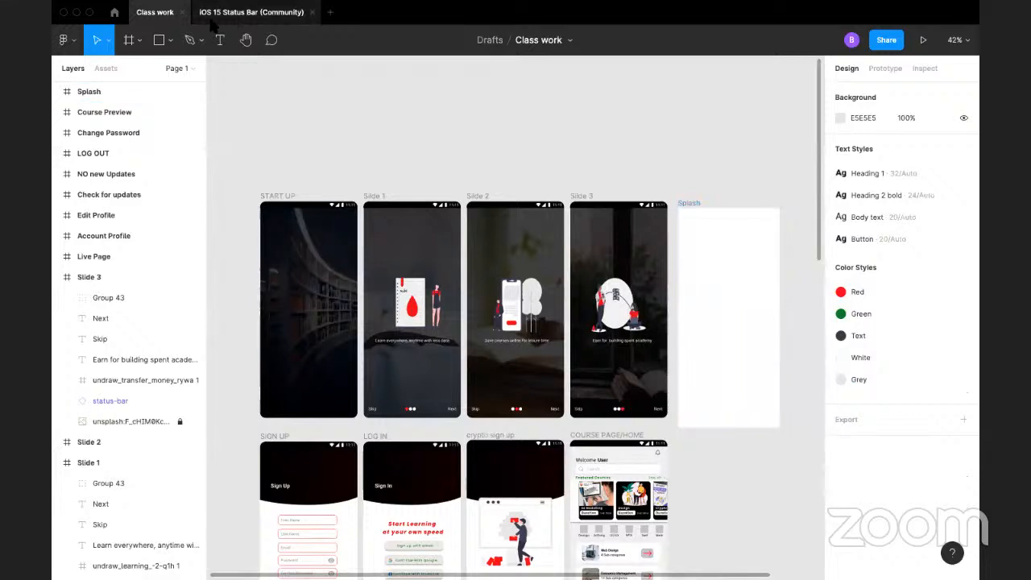
# Step: Copy only the time and the status icons from the cover's status bar and paste them into the Class work file
pyautogui.click(251, 12)
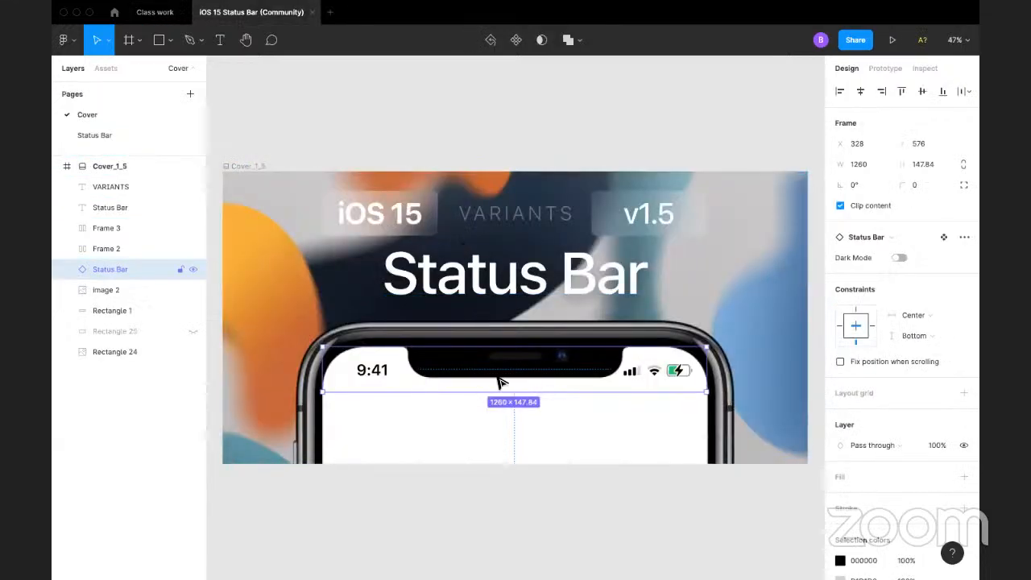
pyautogui.doubleClick(487, 380)
pyautogui.click(386, 370)
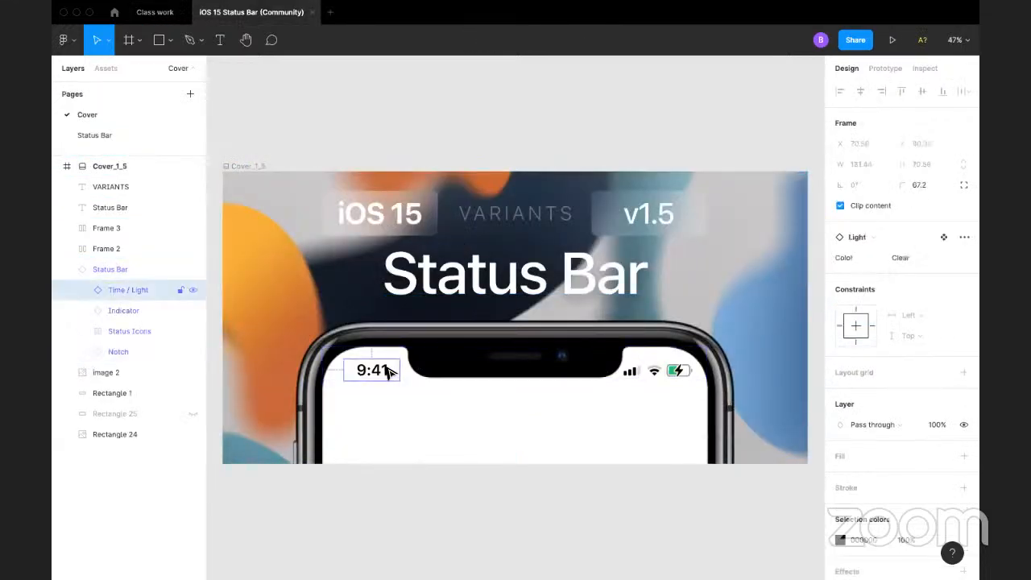
pyautogui.keyDown('shift'); pyautogui.click(634, 377); pyautogui.keyUp('shift')
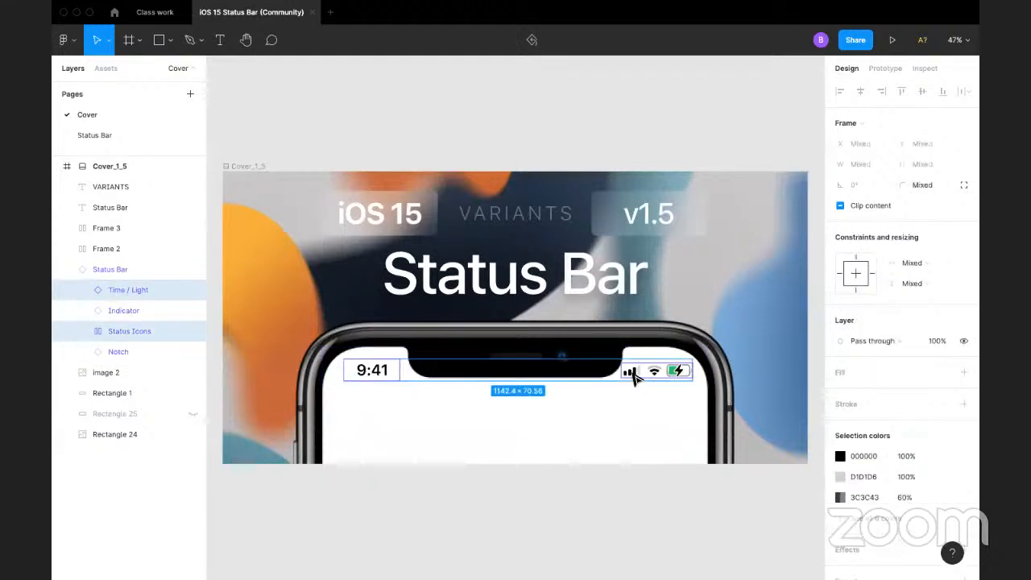
pyautogui.click(155, 13)
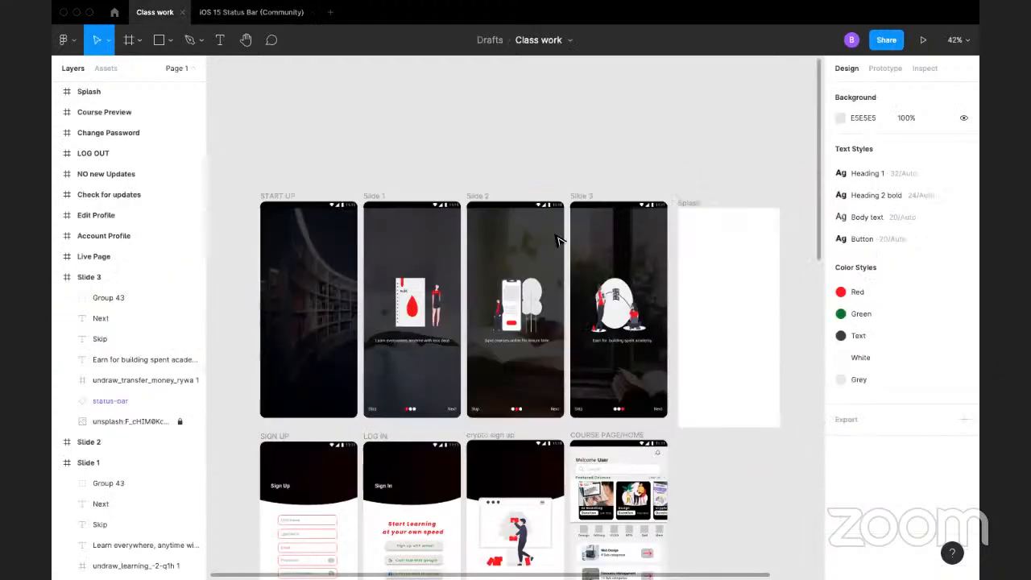
pyautogui.press('super+v')
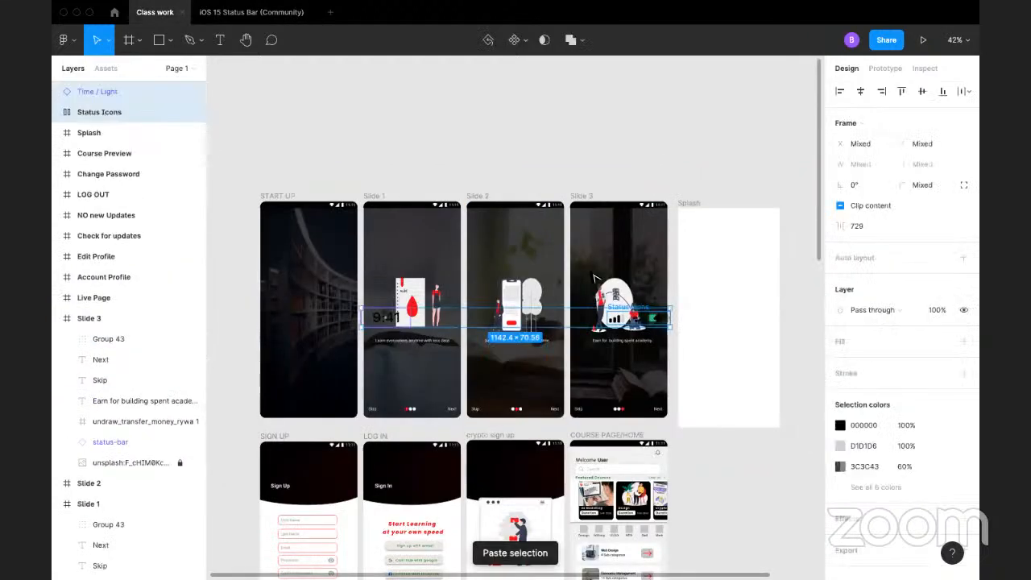
# Step: Move the pasted time and status icons onto the empty canvas above the Slide frames
pyautogui.moveTo(654, 169); pyautogui.dragTo(656, 117)
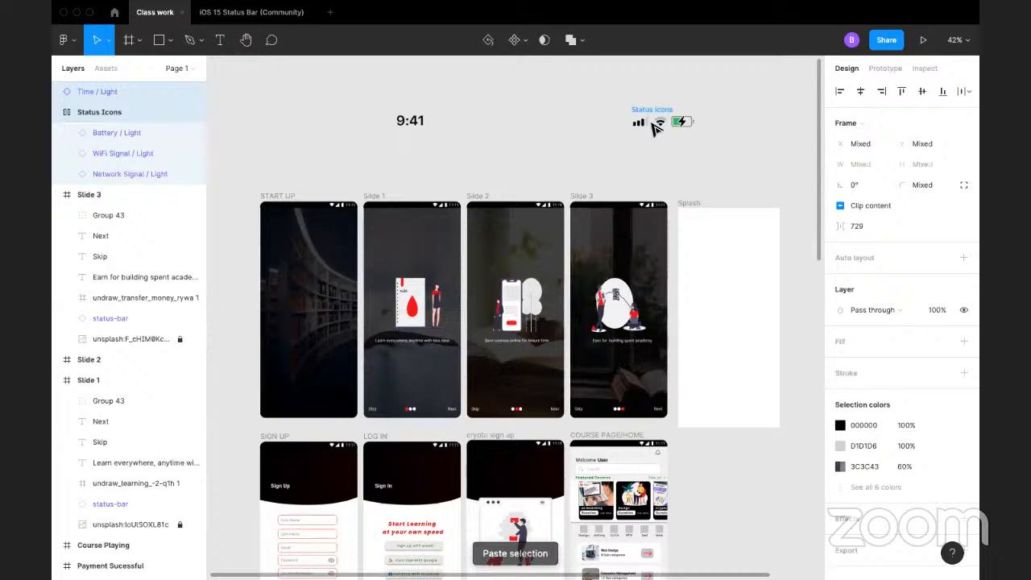
pyautogui.click(561, 163)
pyautogui.click(659, 117)
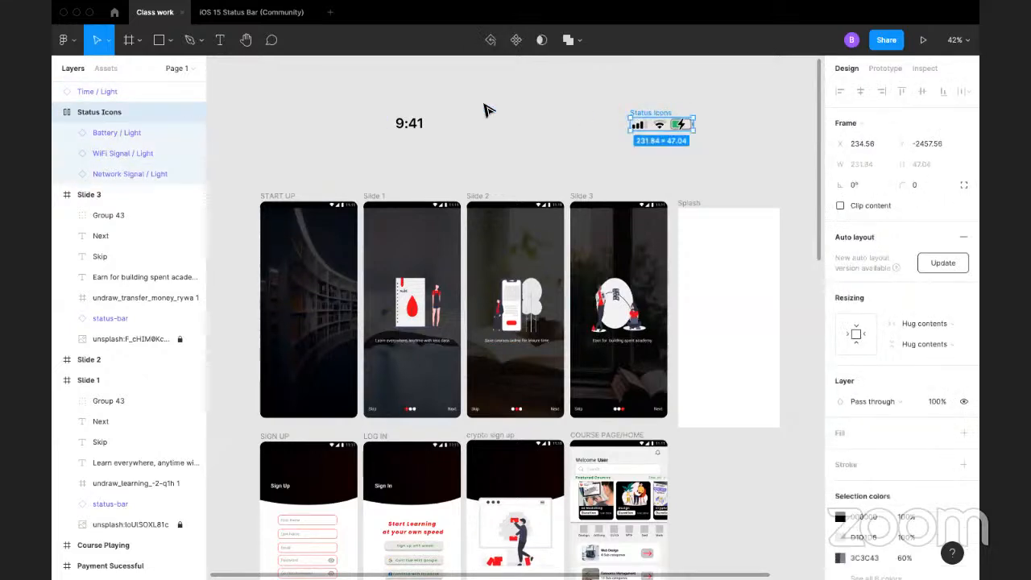
pyautogui.keyDown('shift'); pyautogui.click(405, 129); pyautogui.keyUp('shift')
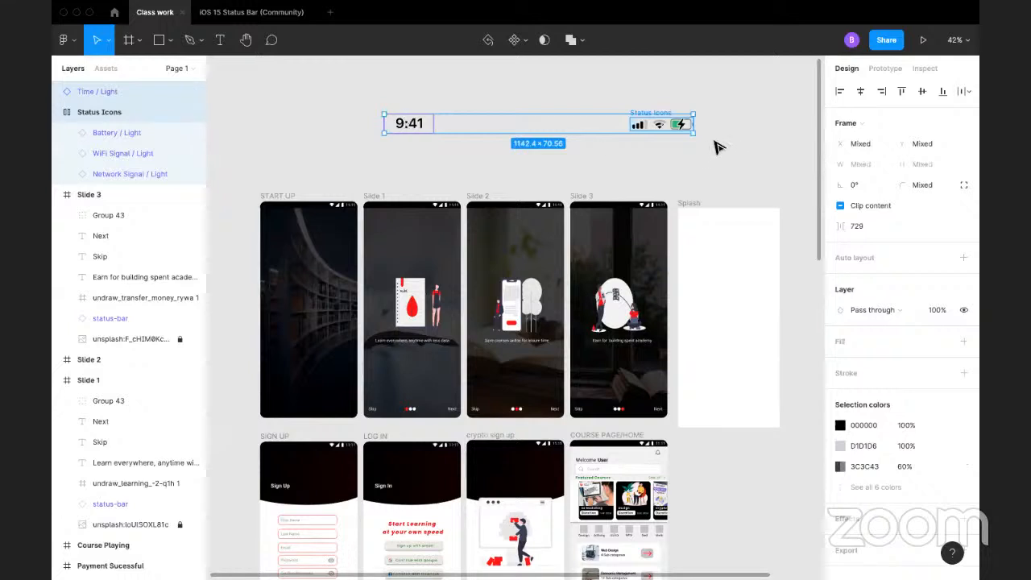
# Step: Try to scale the pasted time and status icons down together, check the clipped 9:41 layer, and undo the resize
pyautogui.moveTo(694, 132); pyautogui.dragTo(528, 121)
pyautogui.click(451, 108)
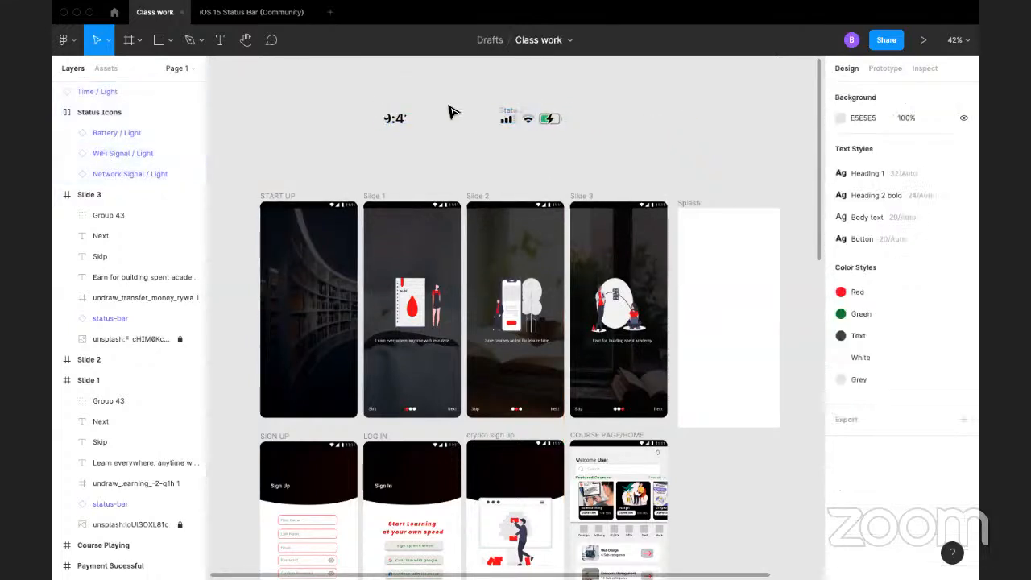
pyautogui.click(398, 121)
pyautogui.doubleClick(402, 121)
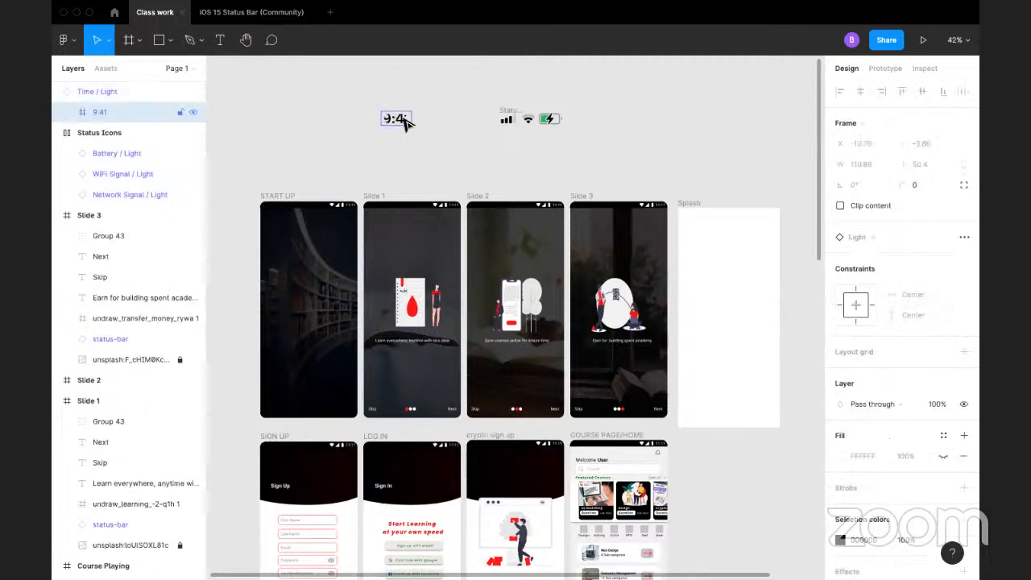
pyautogui.doubleClick(395, 121)
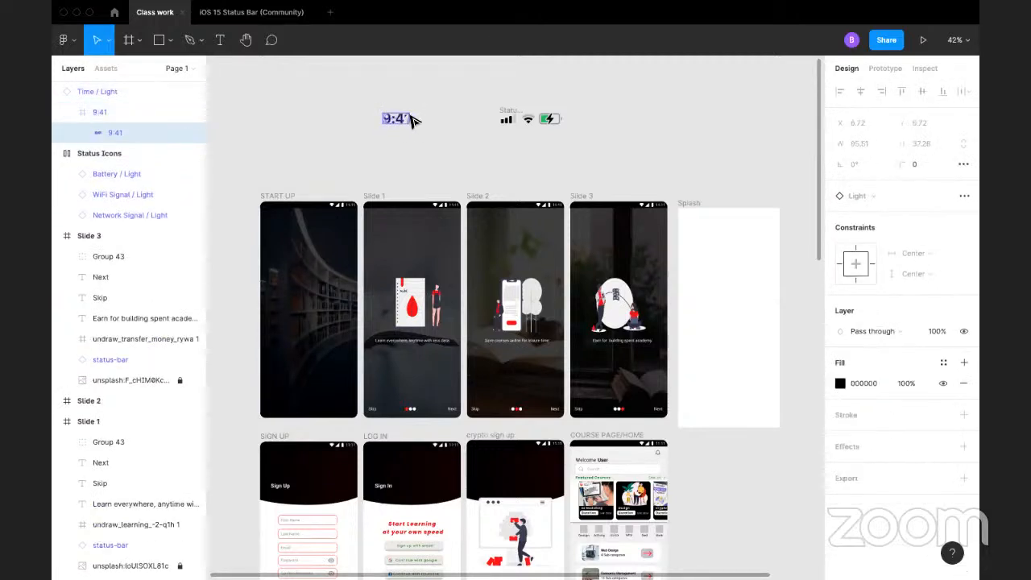
pyautogui.click(433, 149)
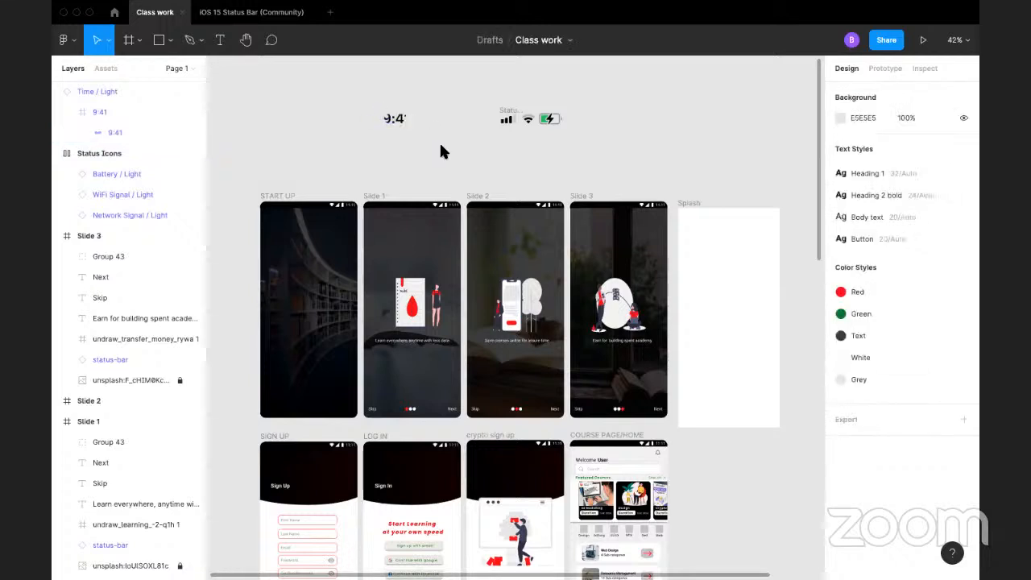
pyautogui.press('super+z')
pyautogui.press('super+z')
pyautogui.press('super+z')
pyautogui.press('super+z')
pyautogui.press('super+z')
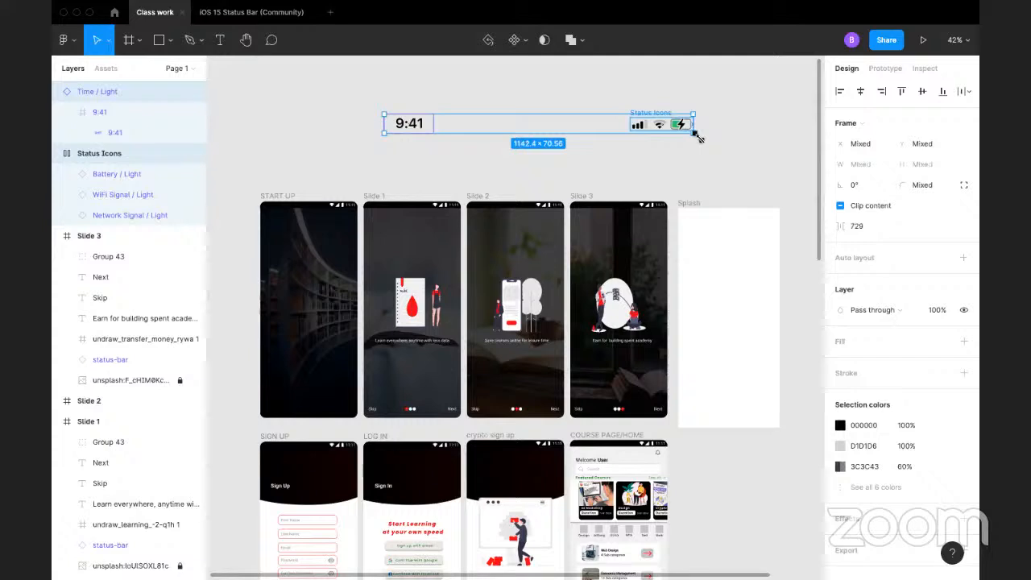
# Step: Scale the time and status icons down to about 716 × 44 and ungroup the Status Icons frame
pyautogui.moveTo(696, 137); pyautogui.dragTo(564, 129)
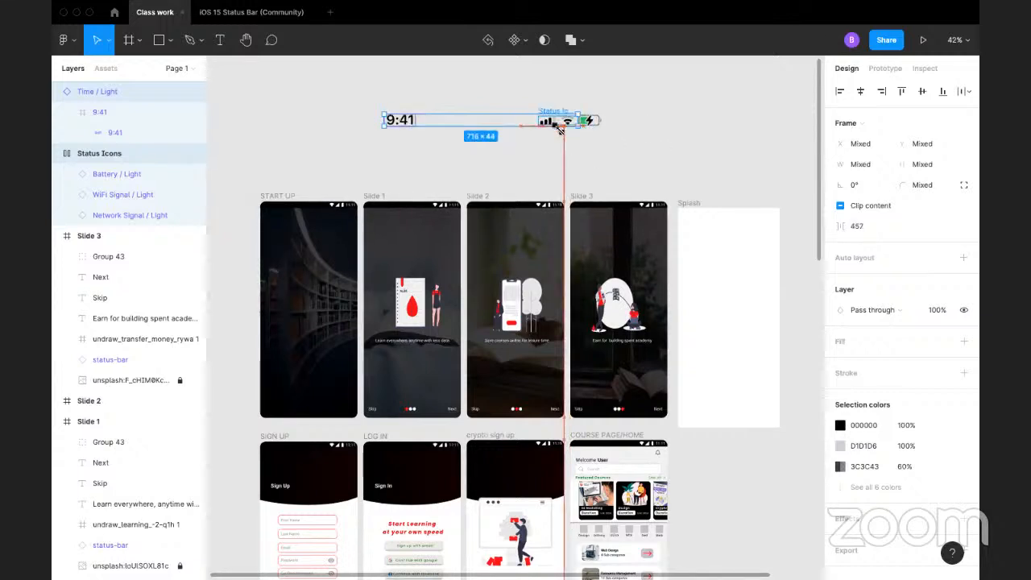
pyautogui.click(619, 142)
pyautogui.click(551, 111)
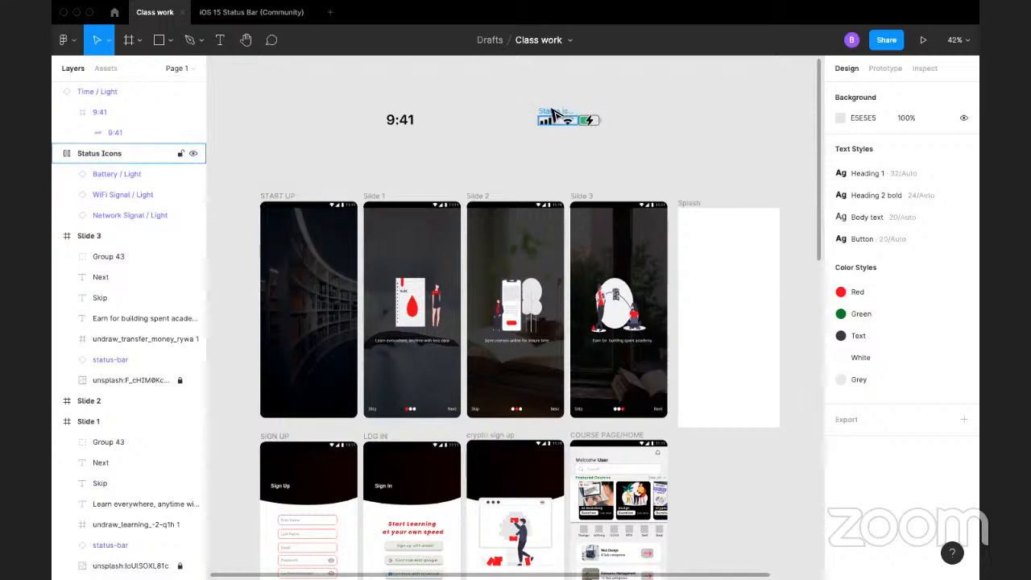
pyautogui.rightClick(553, 108)
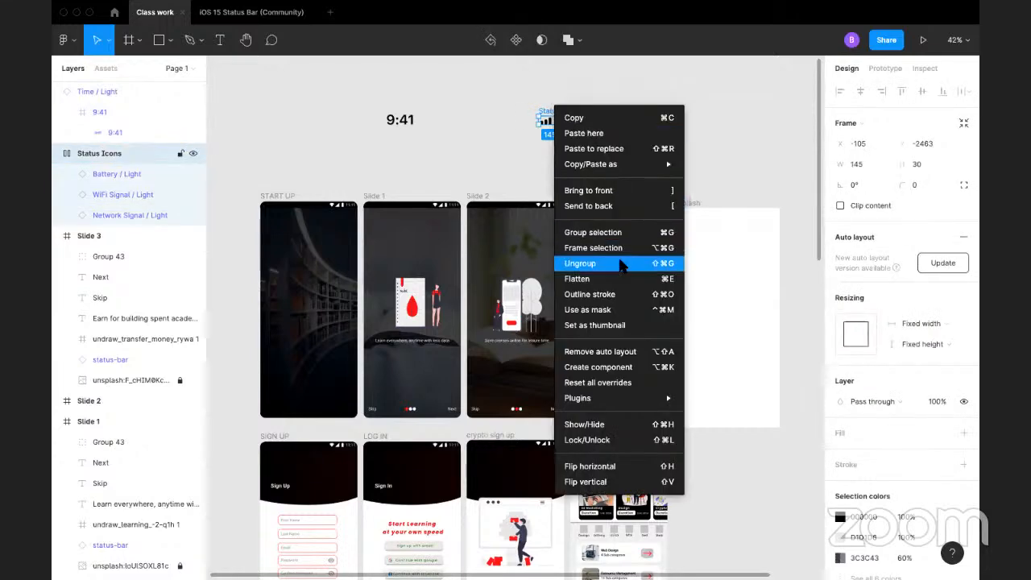
pyautogui.click(624, 263)
pyautogui.click(766, 136)
pyautogui.click(548, 121)
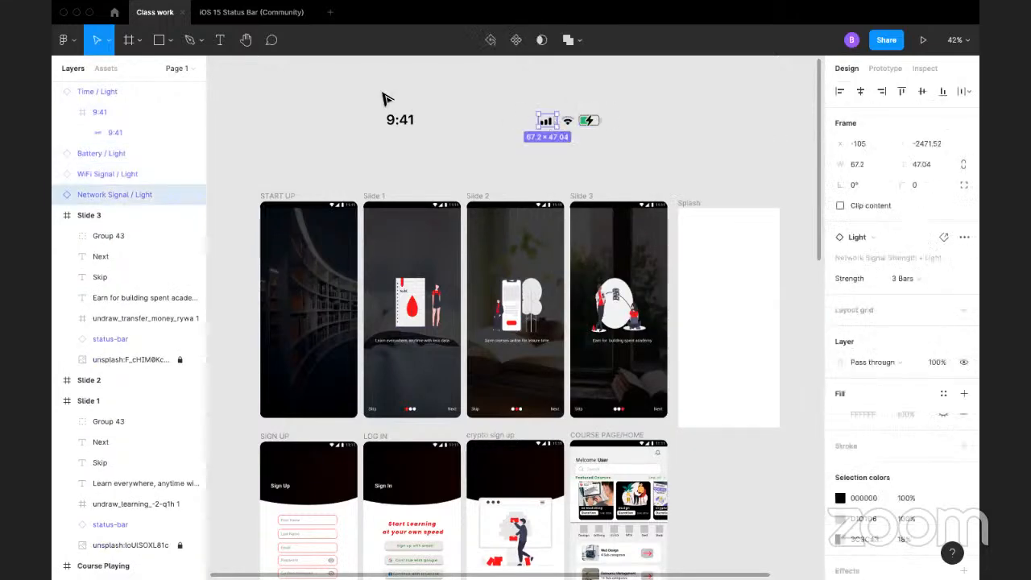
# Step: Detach the Time, Network Signal, WiFi Signal and Battery instances from their main components
pyautogui.click(409, 127)
pyautogui.rightClick(410, 123)
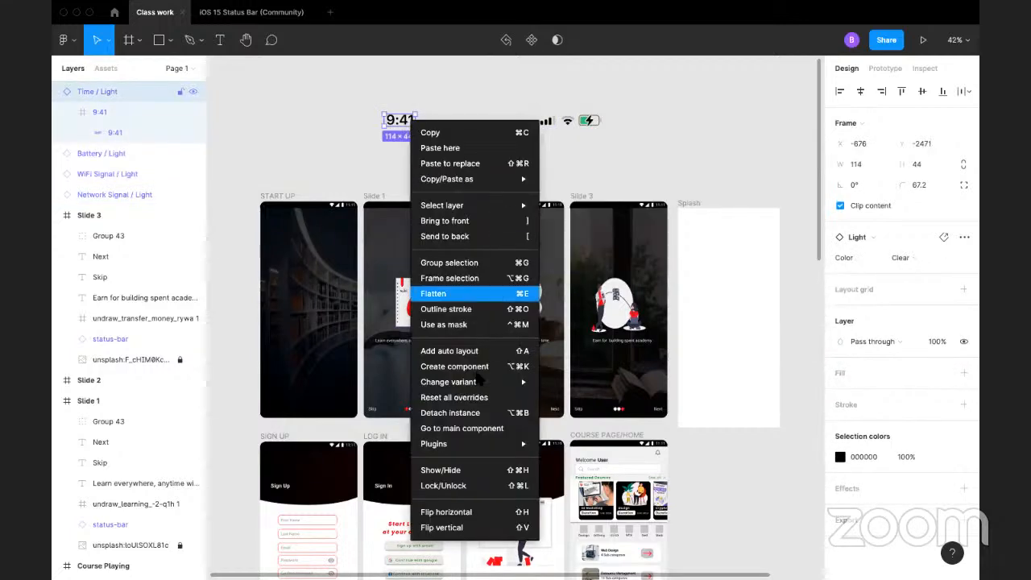
pyautogui.click(460, 412)
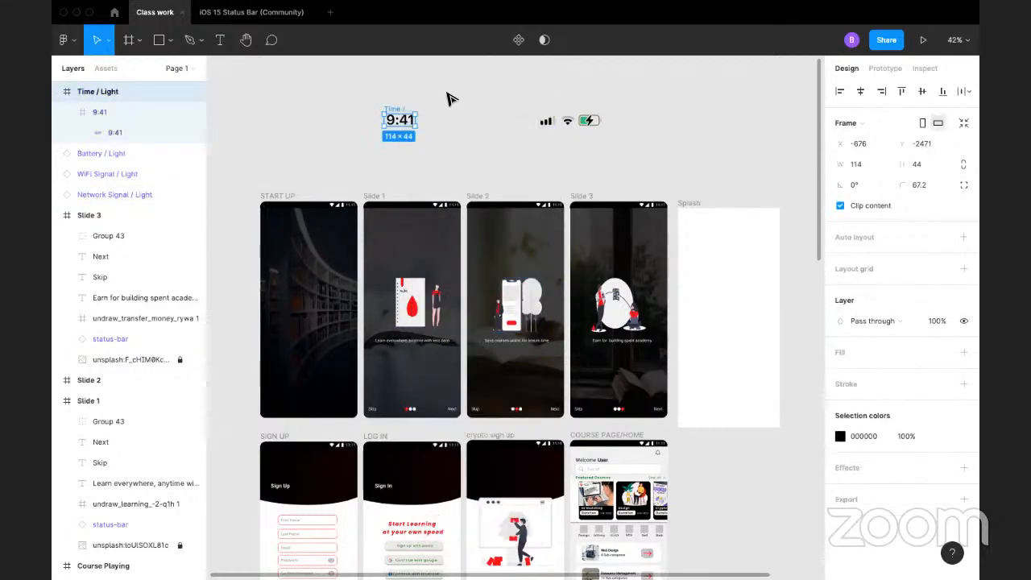
pyautogui.click(450, 99)
pyautogui.rightClick(557, 123)
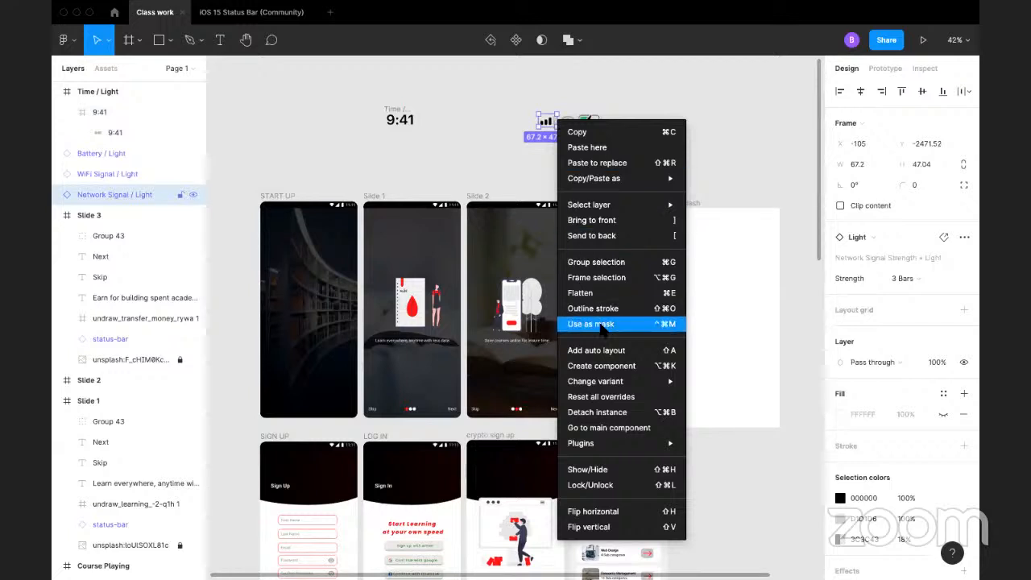
pyautogui.click(611, 411)
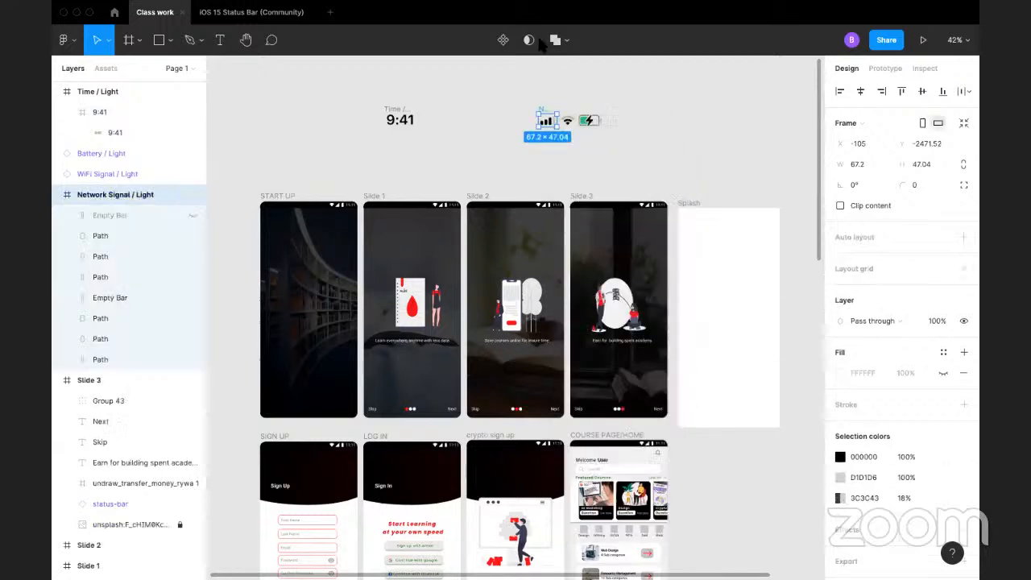
pyautogui.click(628, 115)
pyautogui.moveTo(632, 106); pyautogui.dragTo(568, 121)
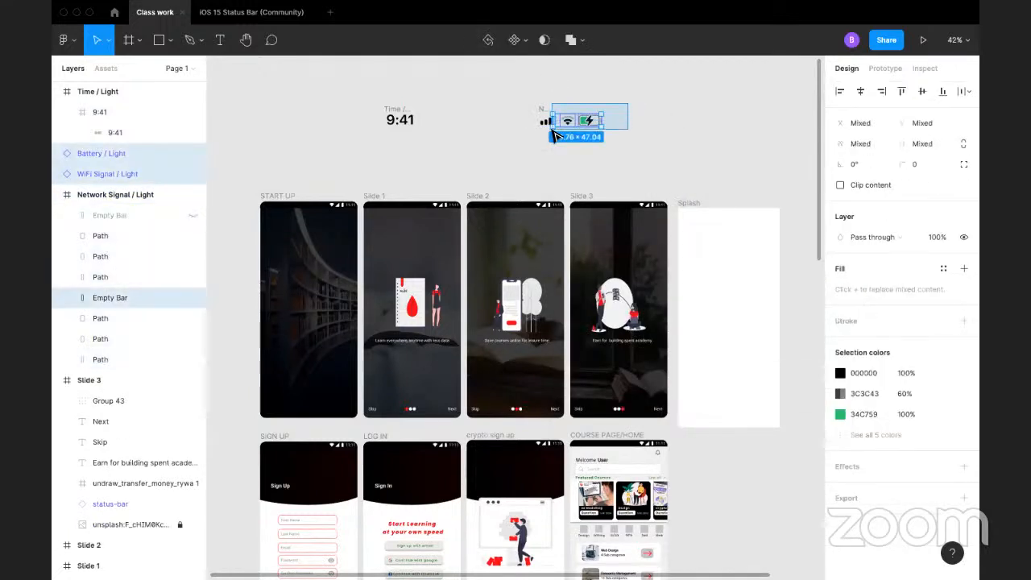
pyautogui.rightClick(568, 123)
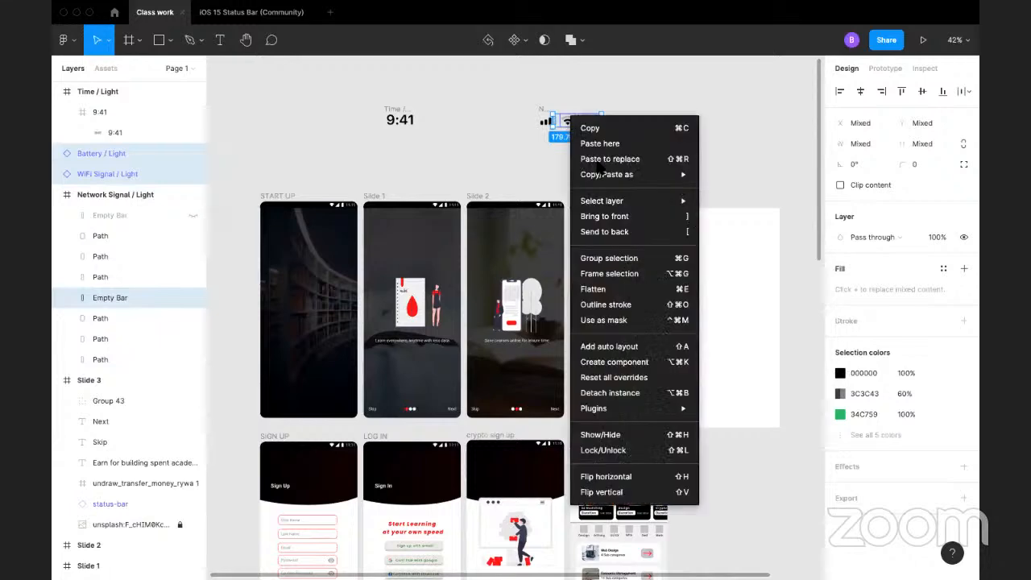
pyautogui.click(600, 393)
# Step: Try scaling all detached frames to about 578 × 34 and widening the 9:41 shape to about 136 × 37, and undo both
pyautogui.click(322, 70)
pyautogui.moveTo(349, 85); pyautogui.dragTo(537, 117)
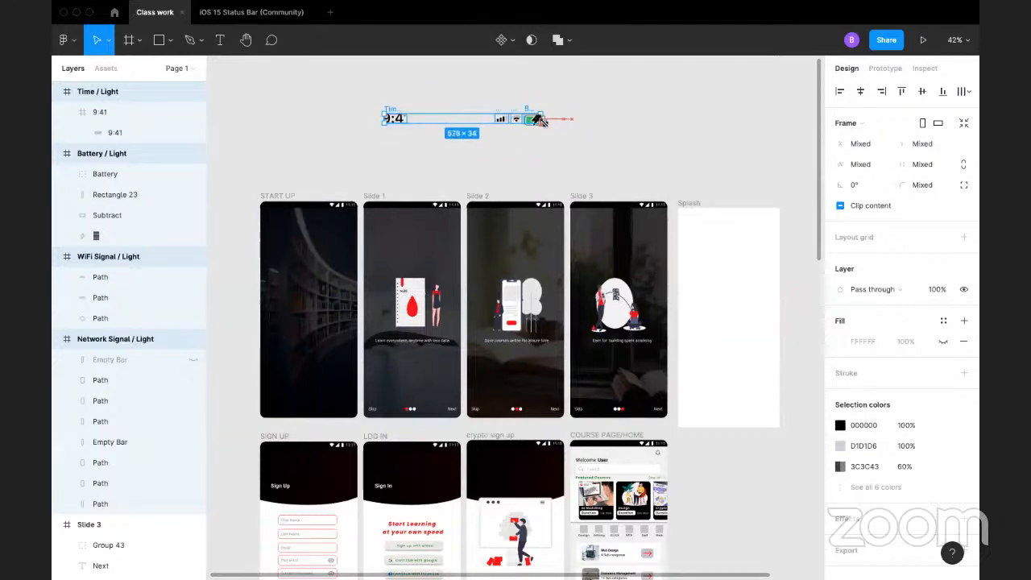
pyautogui.doubleClick(405, 120)
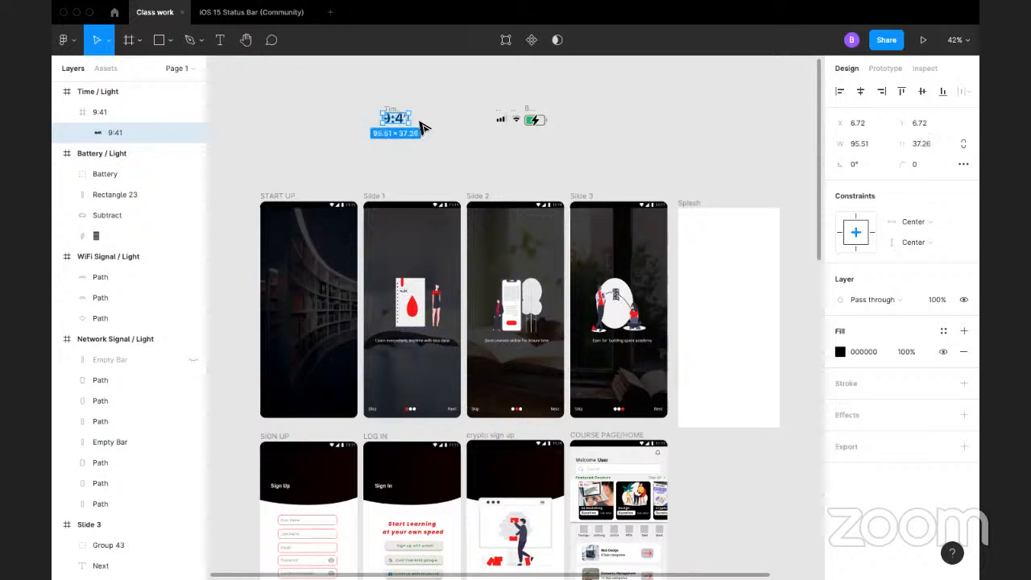
pyautogui.moveTo(414, 123); pyautogui.dragTo(421, 122)
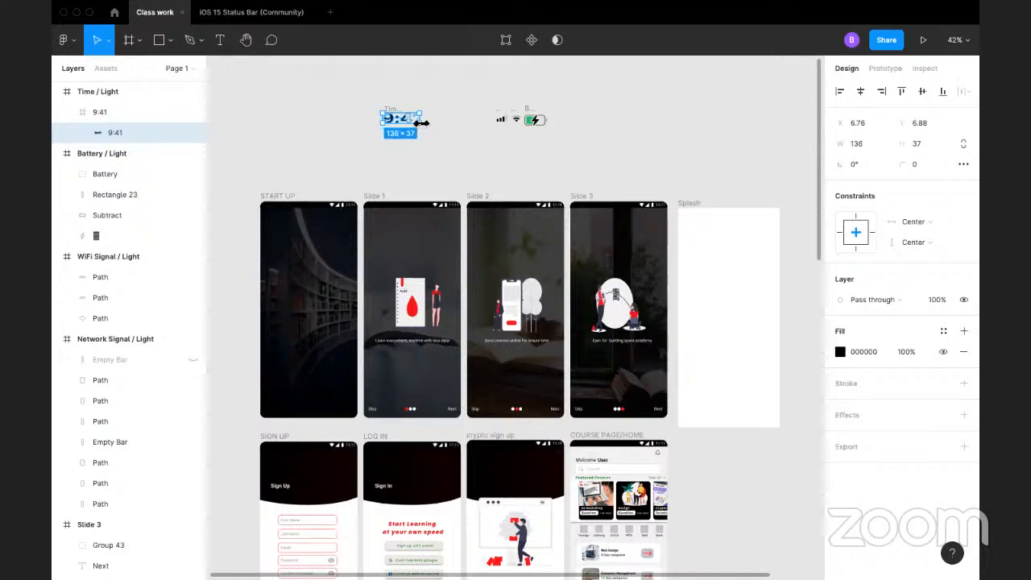
pyautogui.press('super+z')
pyautogui.press('super+z')
pyautogui.press('super+z')
pyautogui.press('super+z')
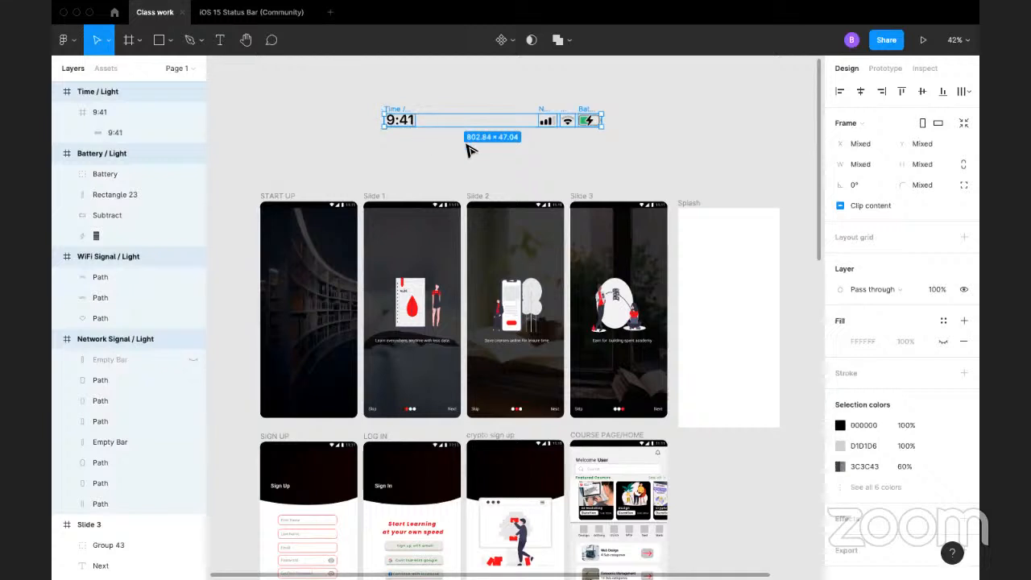
# Step: Try to move the detached time and status icons onto the Splash frame, and undo the move
pyautogui.moveTo(467, 142); pyautogui.dragTo(706, 224)
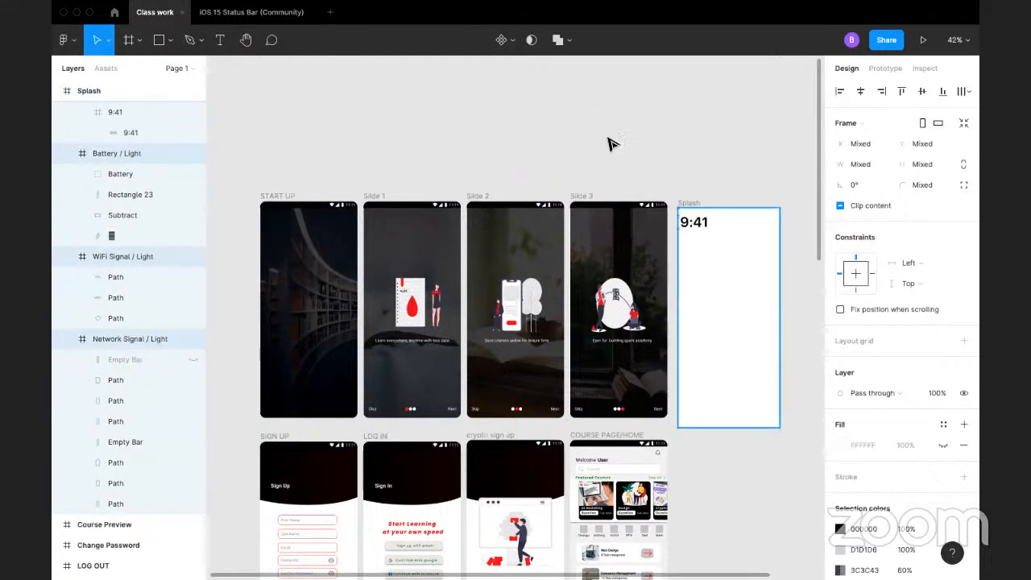
pyautogui.press('super+z')
pyautogui.moveTo(415, 123); pyautogui.dragTo(418, 126)
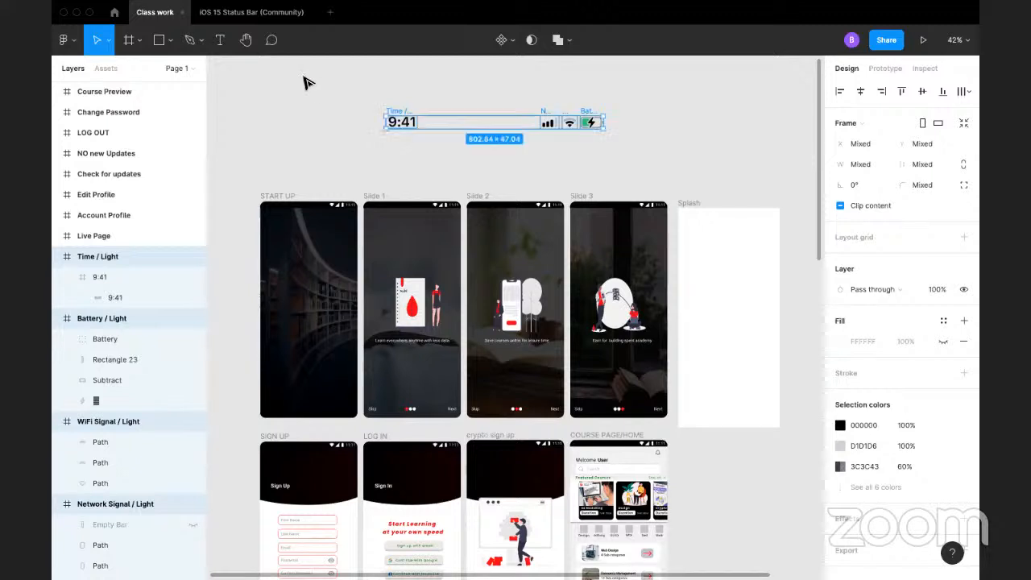
# Step: Scale the inner 9:41 frame down to about 73 × 33
pyautogui.click(304, 77)
pyautogui.click(414, 123)
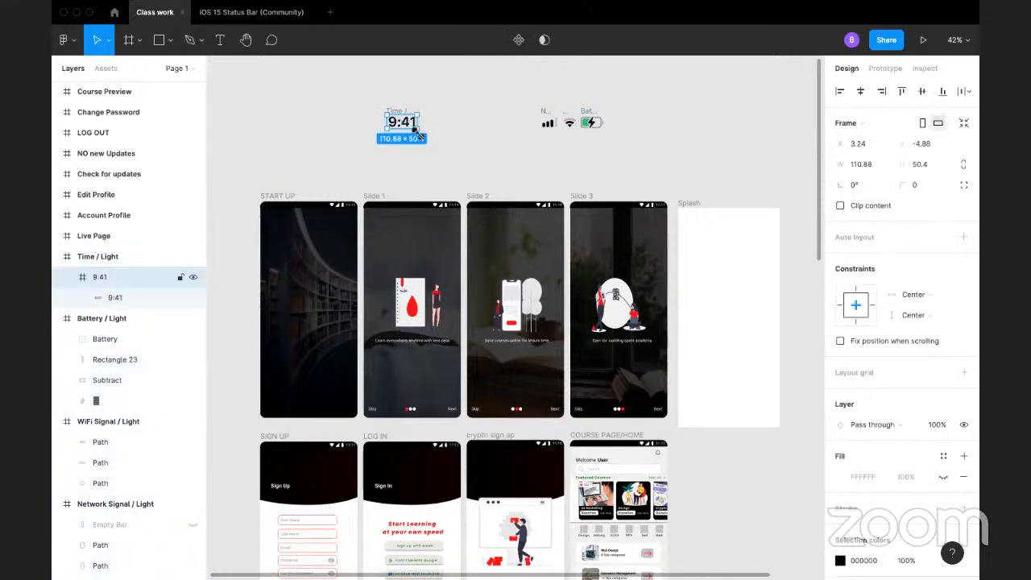
pyautogui.moveTo(419, 135); pyautogui.dragTo(410, 125)
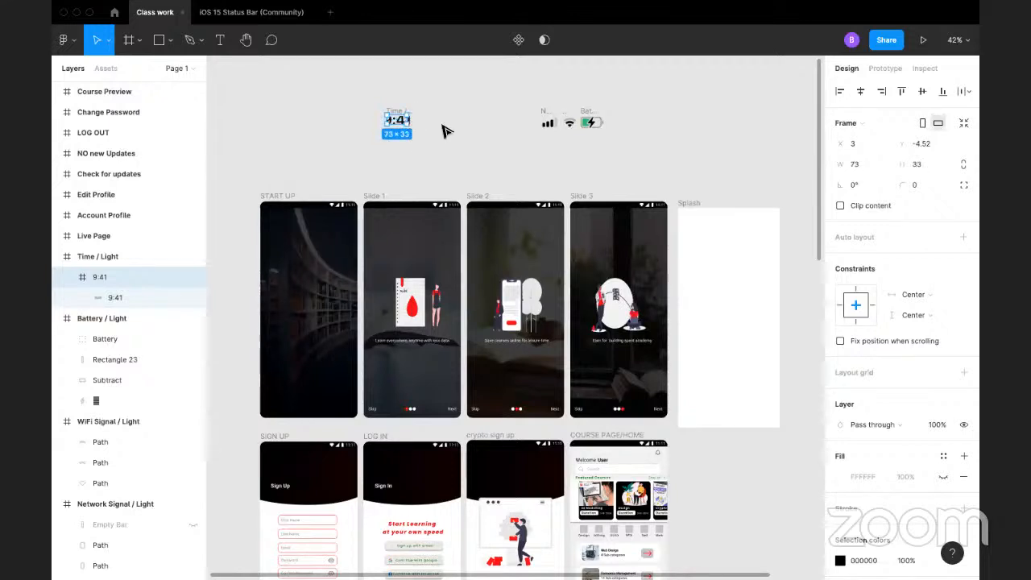
pyautogui.click(445, 131)
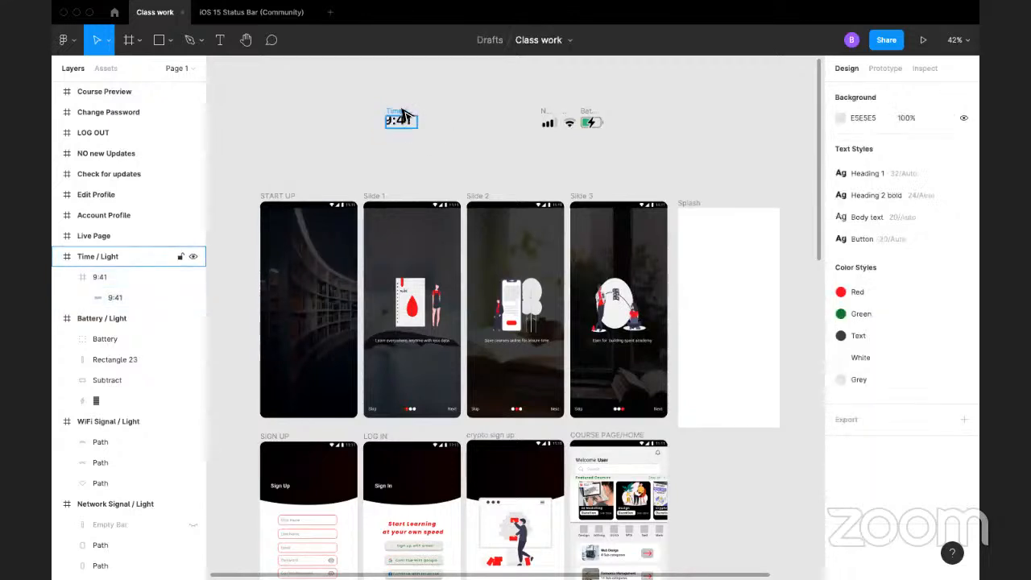
# Step: Ungroup the Time / Light frame and try moving the 9:41 frame on its own across the canvas
pyautogui.rightClick(404, 109)
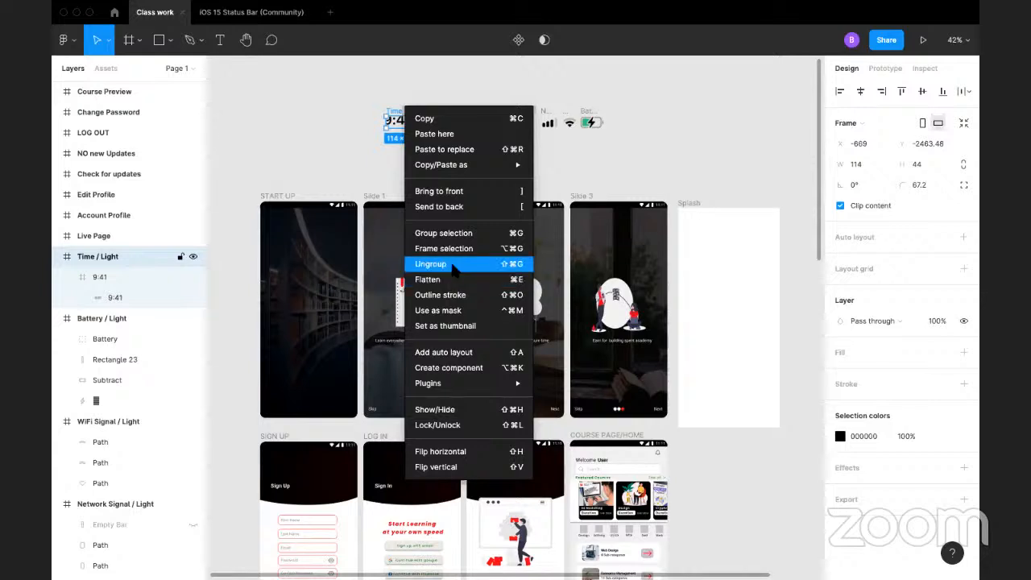
pyautogui.click(430, 264)
pyautogui.click(285, 111)
pyautogui.click(401, 121)
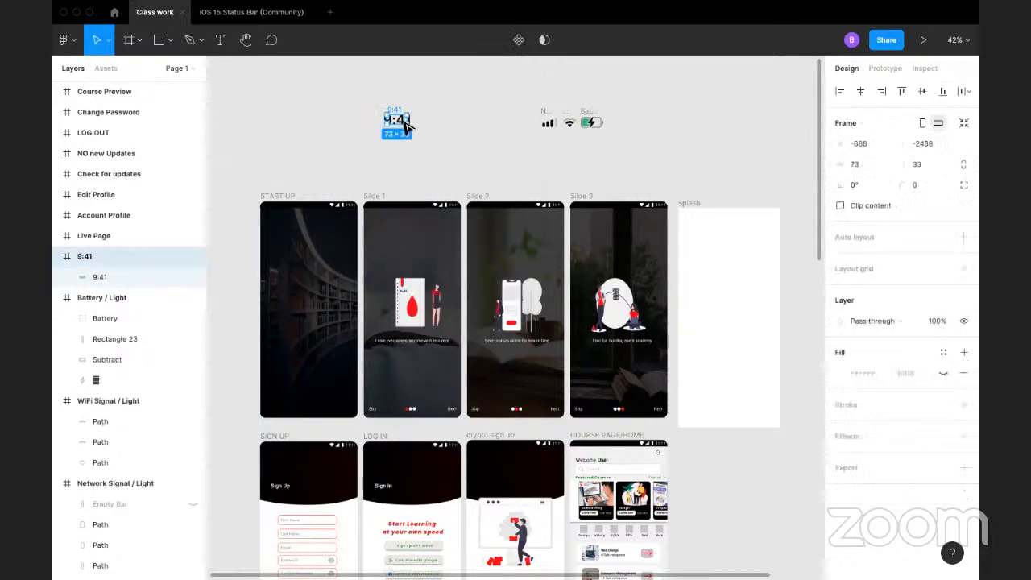
pyautogui.moveTo(401, 121); pyautogui.dragTo(428, 138)
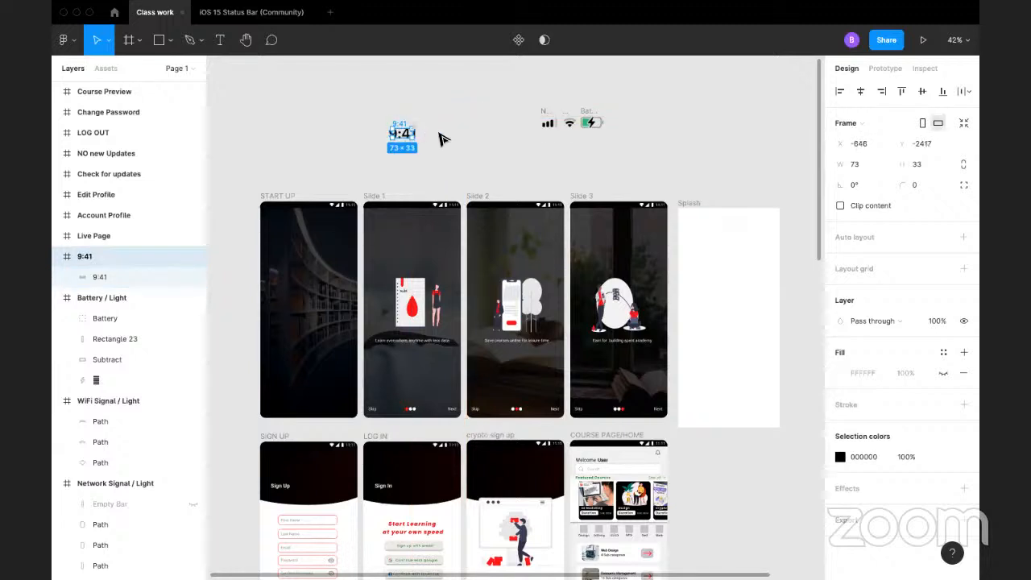
pyautogui.hotkey('ctrl', 'z')
pyautogui.click(486, 148)
pyautogui.hotkey('ctrl', 'shift', 'z')
pyautogui.hotkey('ctrl', 'shift', 'z')
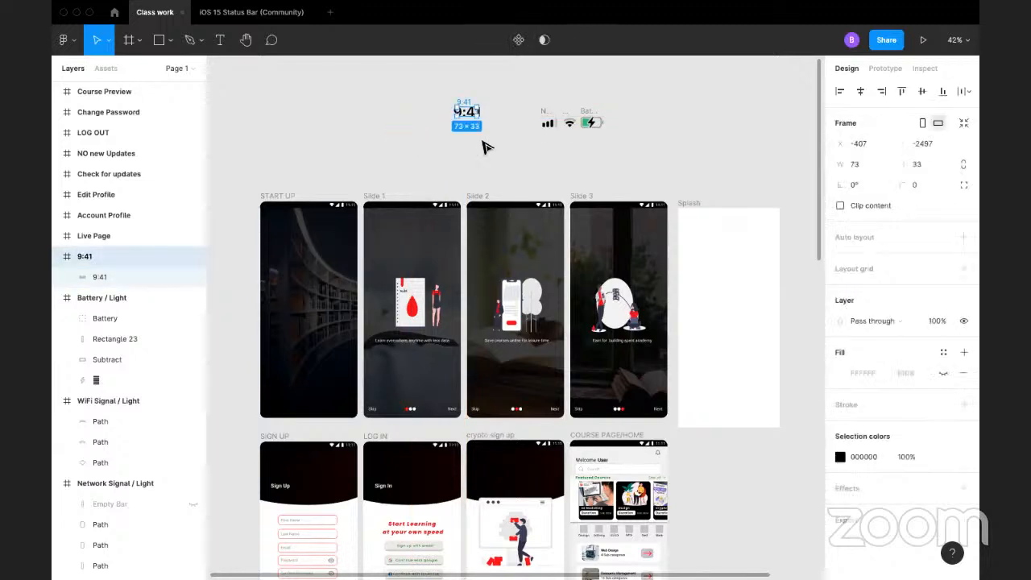
# Step: Scale the 9:41 frame and the status icons together to about 492 × 31 and move them closer to the Splash frame
pyautogui.moveTo(337, 92); pyautogui.dragTo(522, 120)
pyautogui.click(538, 121)
pyautogui.moveTo(352, 94); pyautogui.dragTo(601, 167)
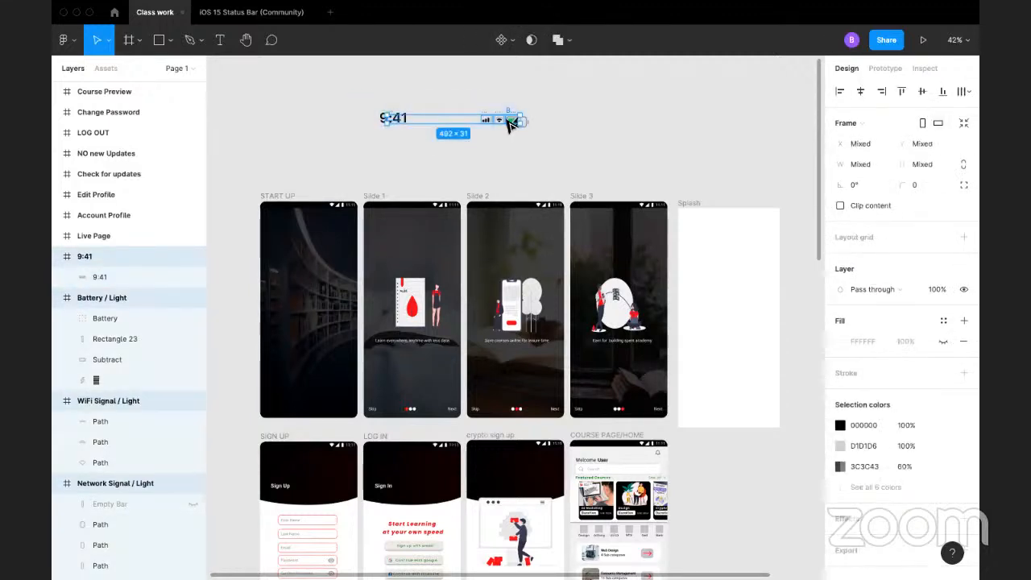
pyautogui.moveTo(525, 121); pyautogui.dragTo(576, 136)
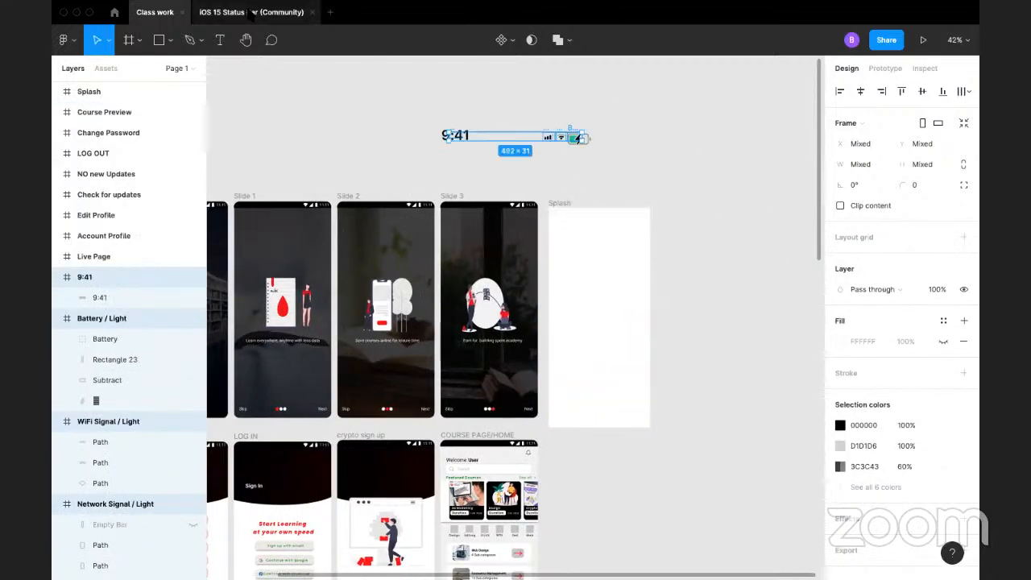
# Step: Search the Community again for "status bar" and browse the file results for another iOS status bar
pyautogui.click(250, 13)
pyautogui.scroll(-3, 451, 238)
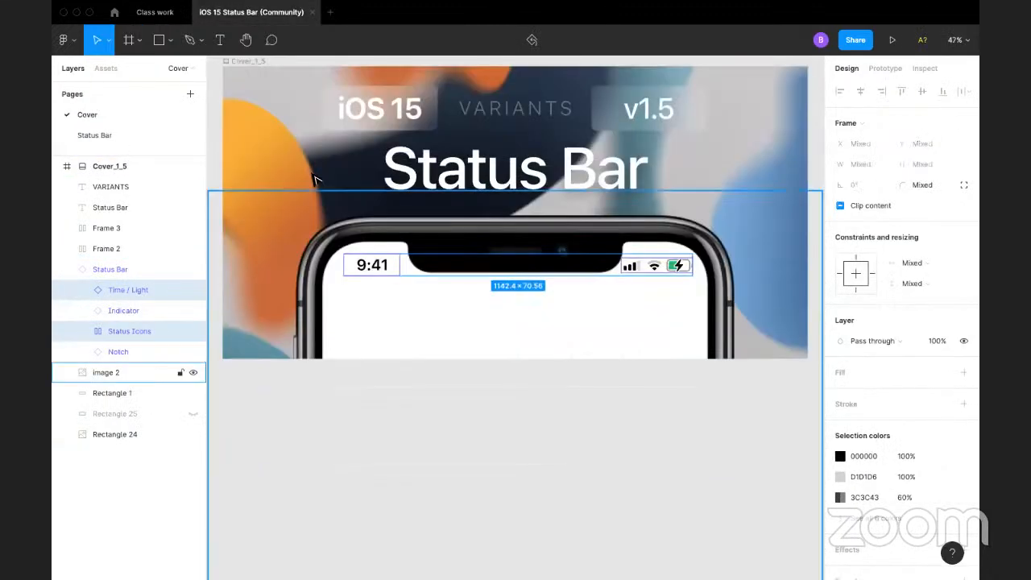
pyautogui.click(64, 40)
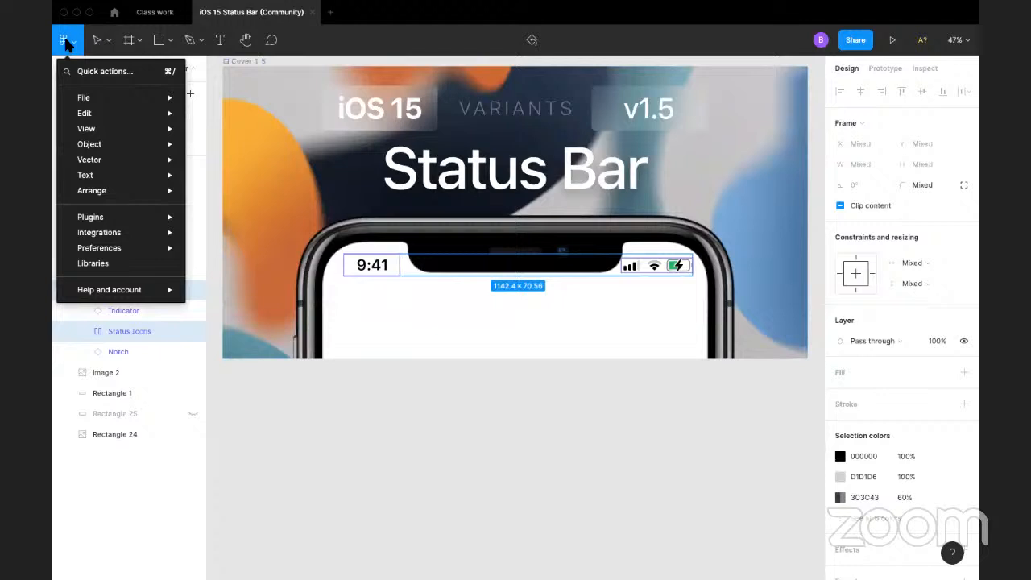
pyautogui.click(115, 12)
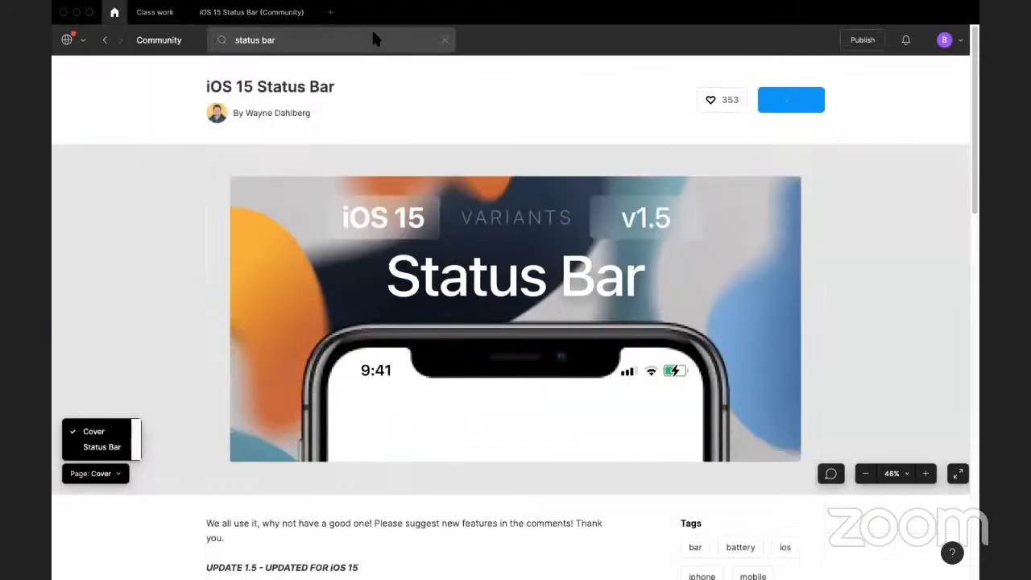
pyautogui.click(283, 39)
pyautogui.press('Return')
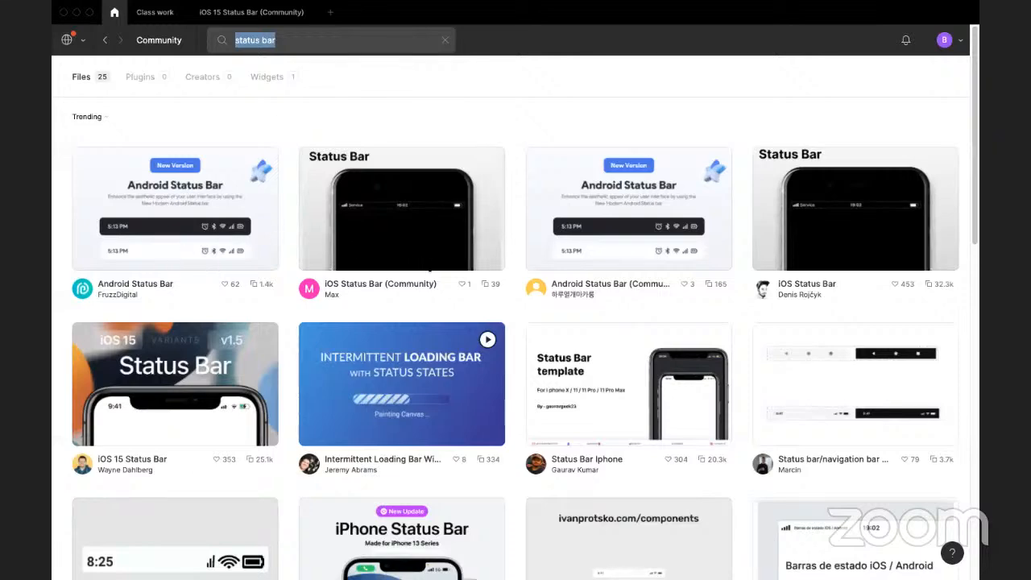
pyautogui.scroll(-5, 423, 259)
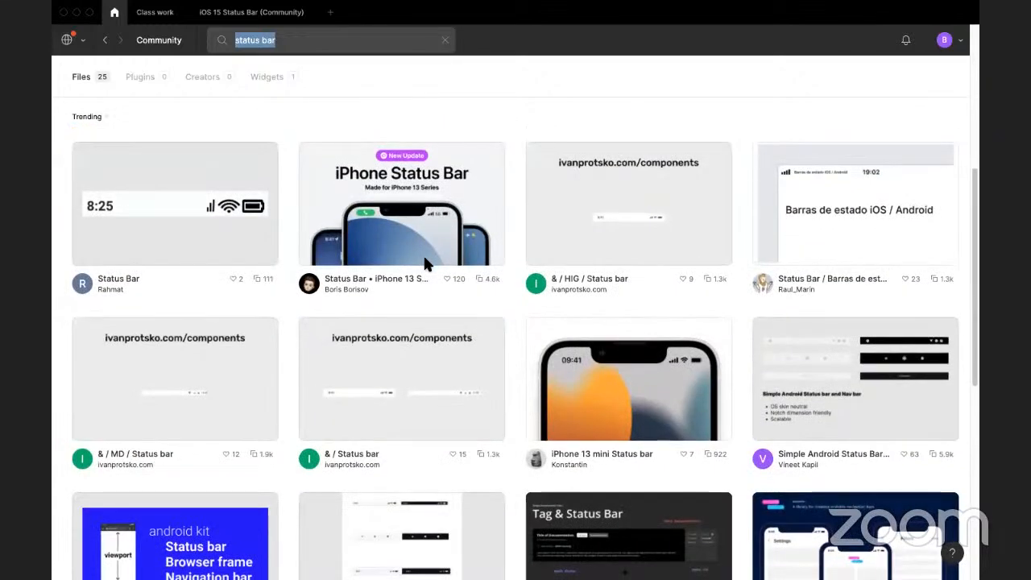
pyautogui.scroll(-1, 425, 261)
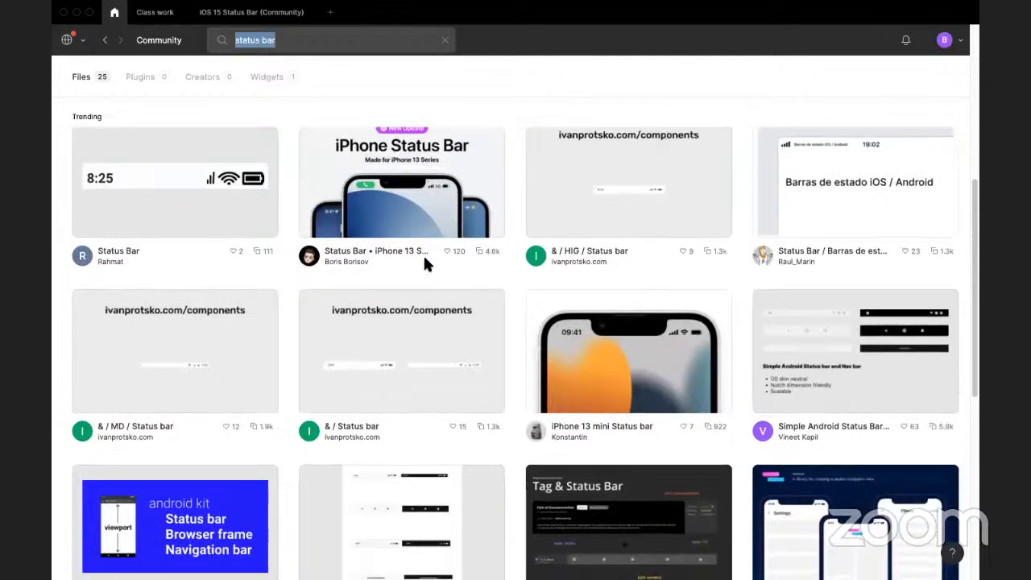
pyautogui.scroll(-5, 666, 364)
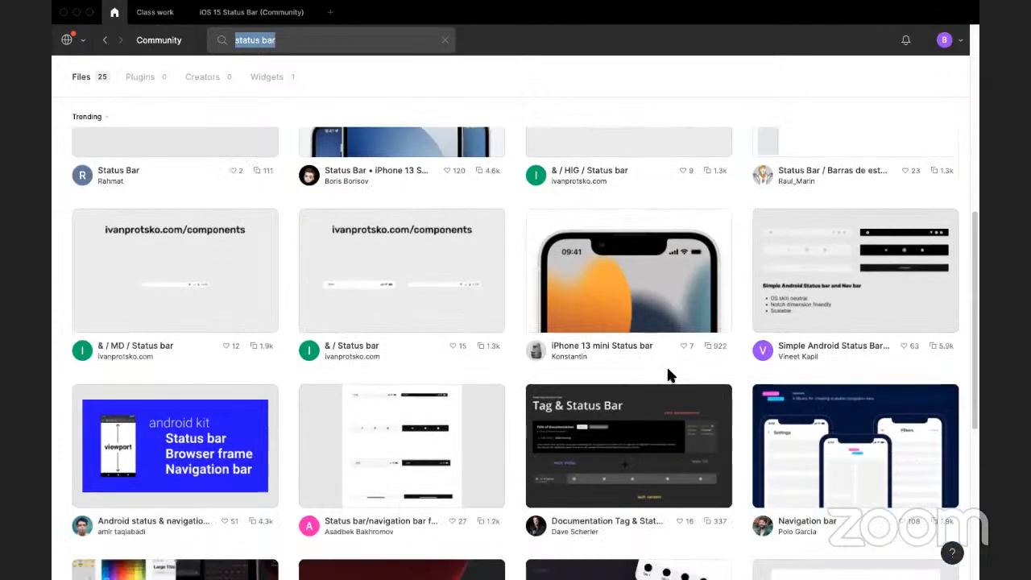
# Step: Duplicate the iPhone 13 mini Status bar Community file and close the iOS 15 Status Bar file
pyautogui.scroll(3, 654, 313)
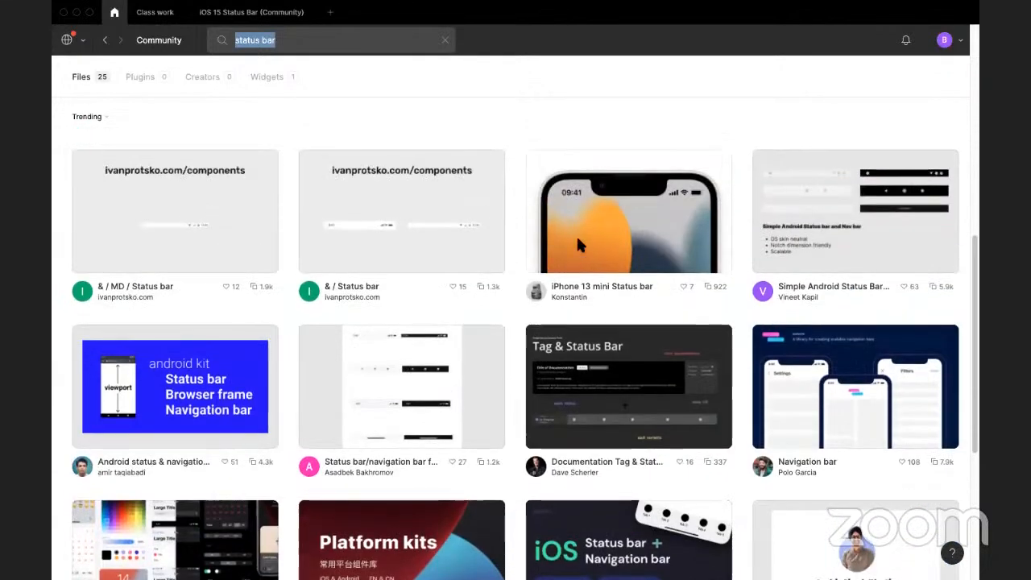
pyautogui.click(576, 235)
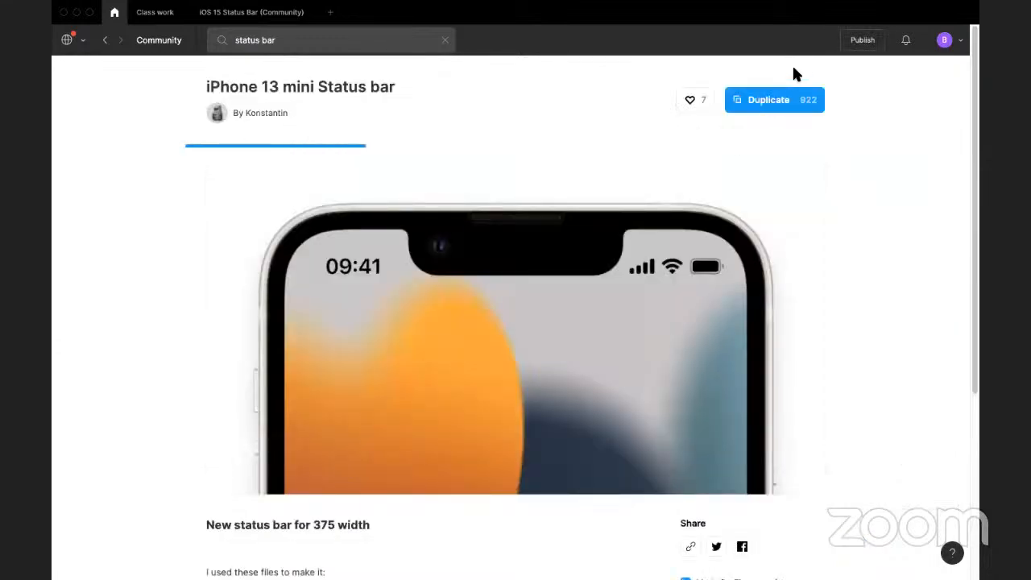
pyautogui.click(777, 108)
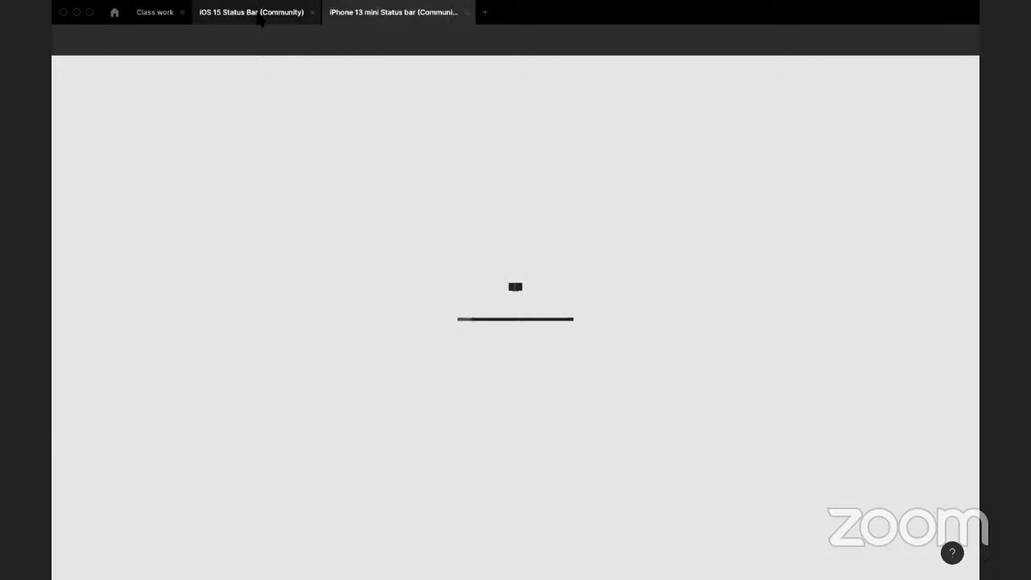
pyautogui.click(259, 20)
pyautogui.click(311, 12)
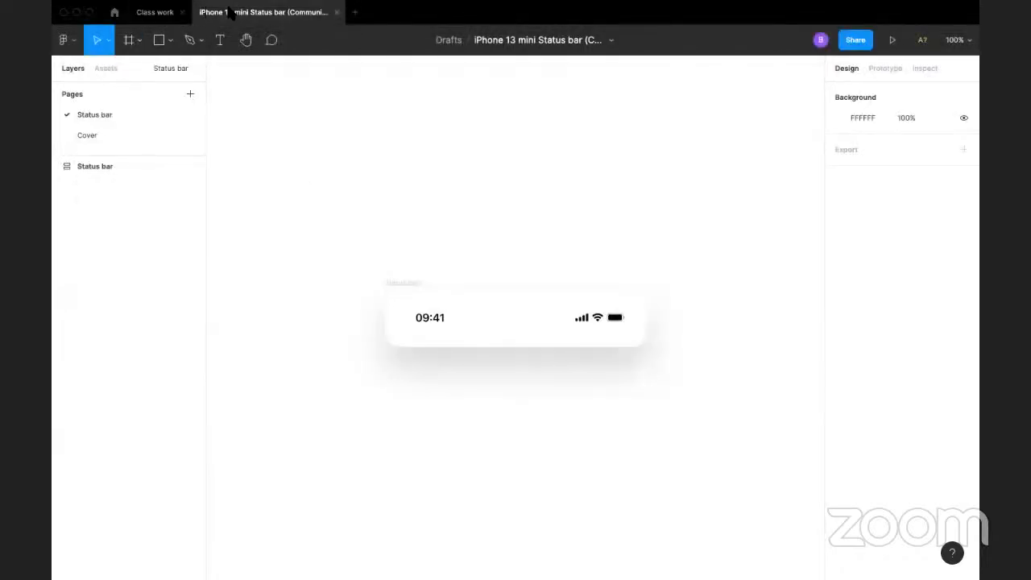
# Step: Copy the iPhone 13 mini status bar into the Class work file and place it inside the Splash frame at X 0, Y 0
pyautogui.click(440, 324)
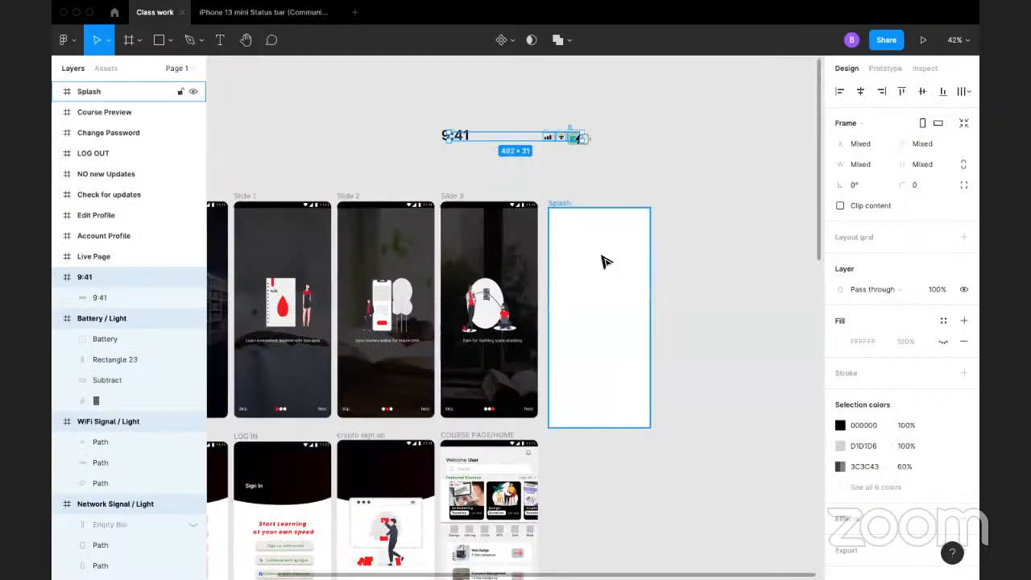
pyautogui.hotkey('ctrl', 'v')
pyautogui.moveTo(616, 143); pyautogui.dragTo(608, 176)
pyautogui.click(581, 189)
pyautogui.moveTo(526, 175); pyautogui.dragTo(631, 219)
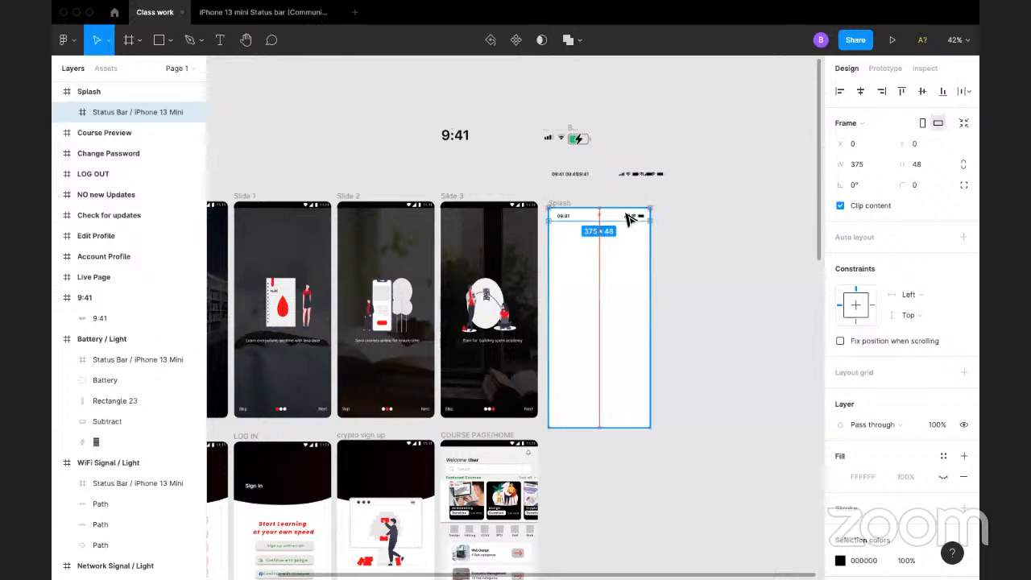
# Step: Delete the old 9:41 time, status icons and stray status bar copies above the Splash frame
pyautogui.click(708, 225)
pyautogui.moveTo(380, 96); pyautogui.dragTo(699, 193)
pyautogui.press('Delete')
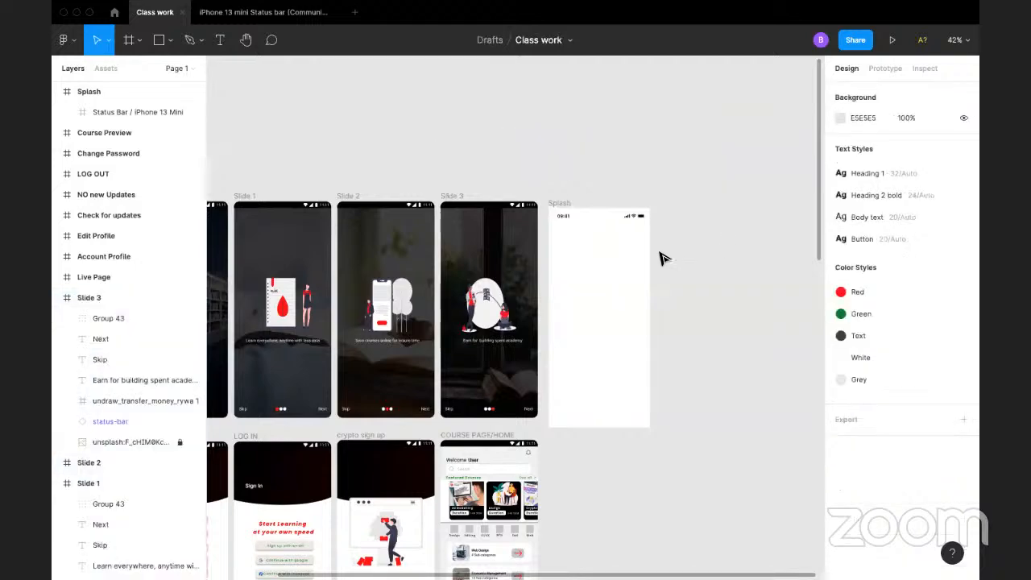
# Step: Try the Green colour style on the battery icon in the Splash status bar, and undo the recolouring
pyautogui.press('super+minus')
pyautogui.press('super+equal')
pyautogui.press('super+equal')
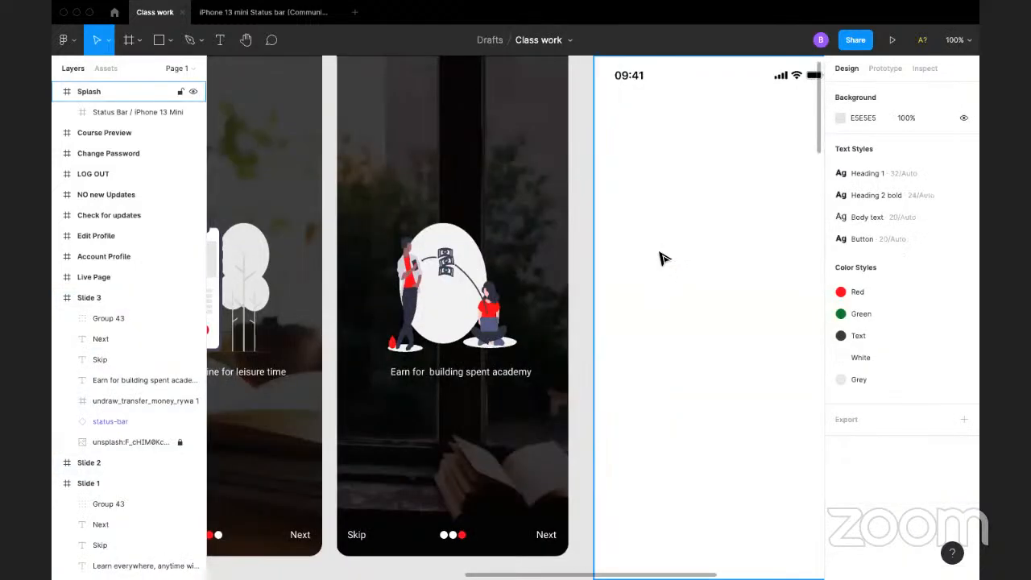
pyautogui.press('super+minus')
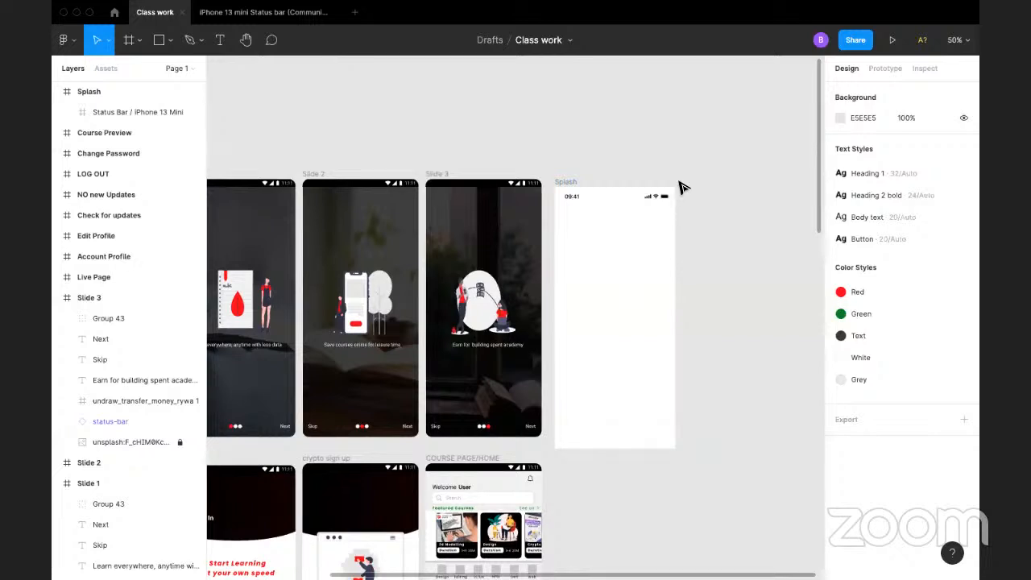
pyautogui.doubleClick(665, 201)
pyautogui.doubleClick(663, 200)
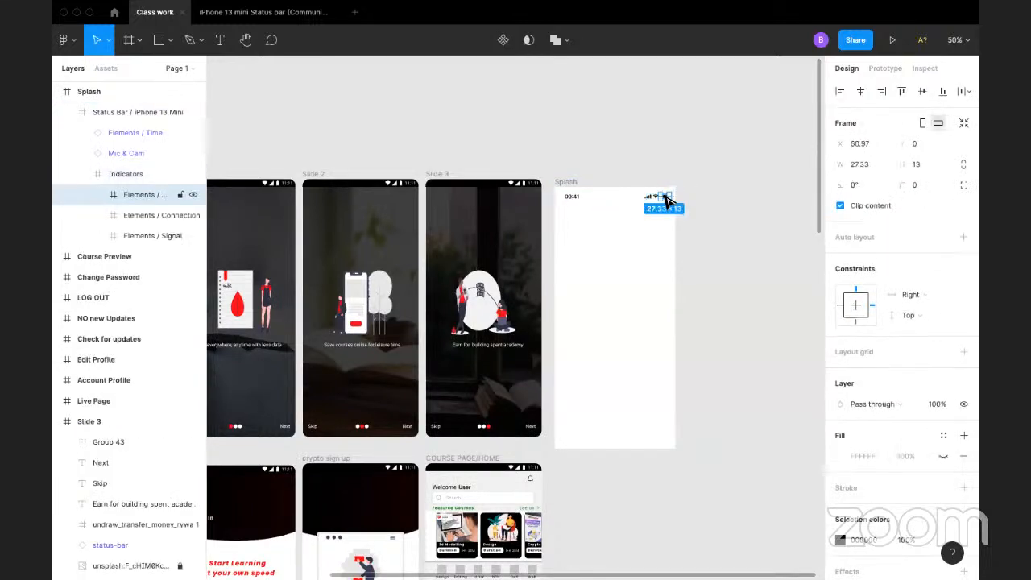
pyautogui.scroll(-2, 880, 396)
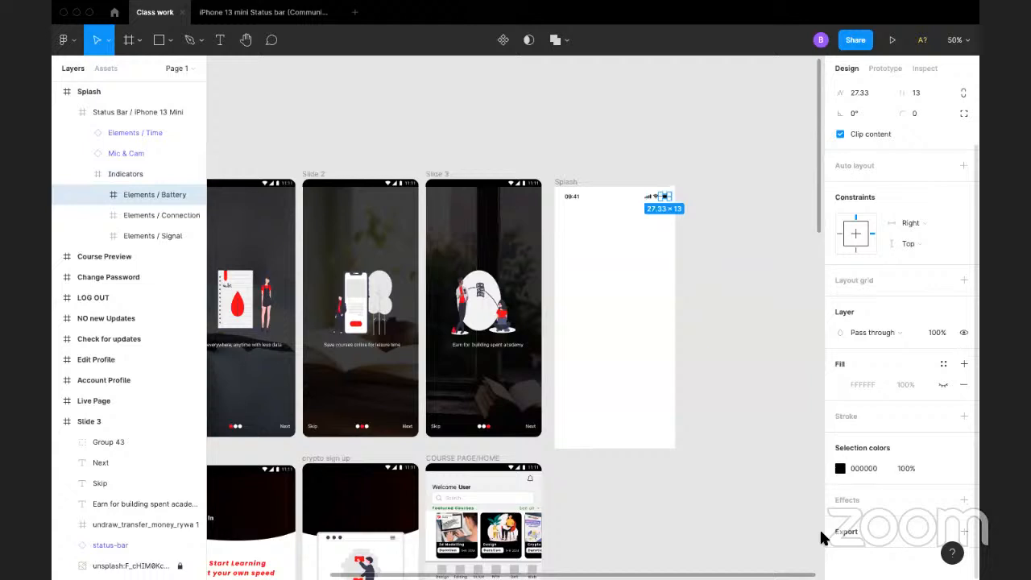
pyautogui.click(943, 467)
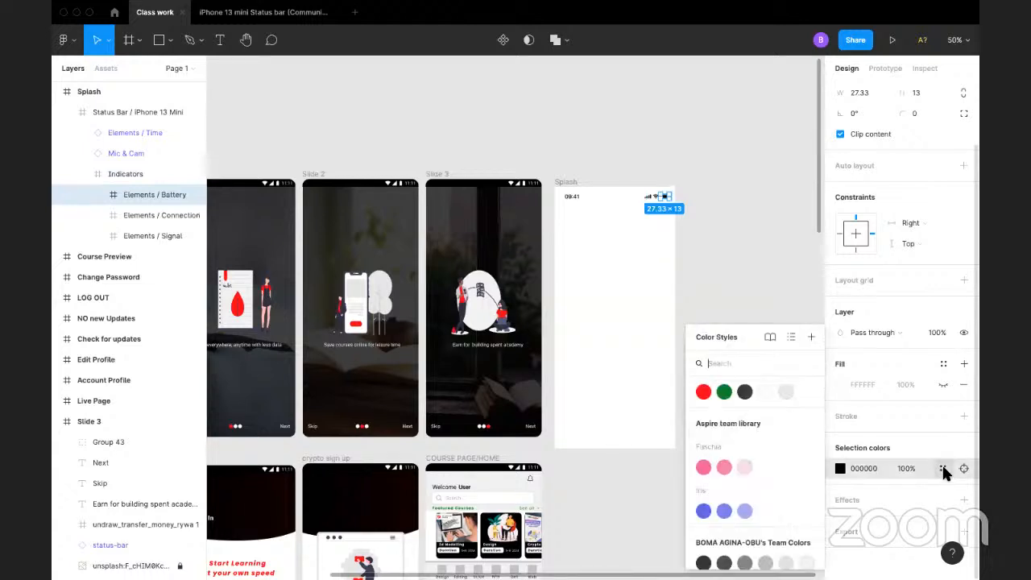
pyautogui.click(725, 392)
pyautogui.click(745, 285)
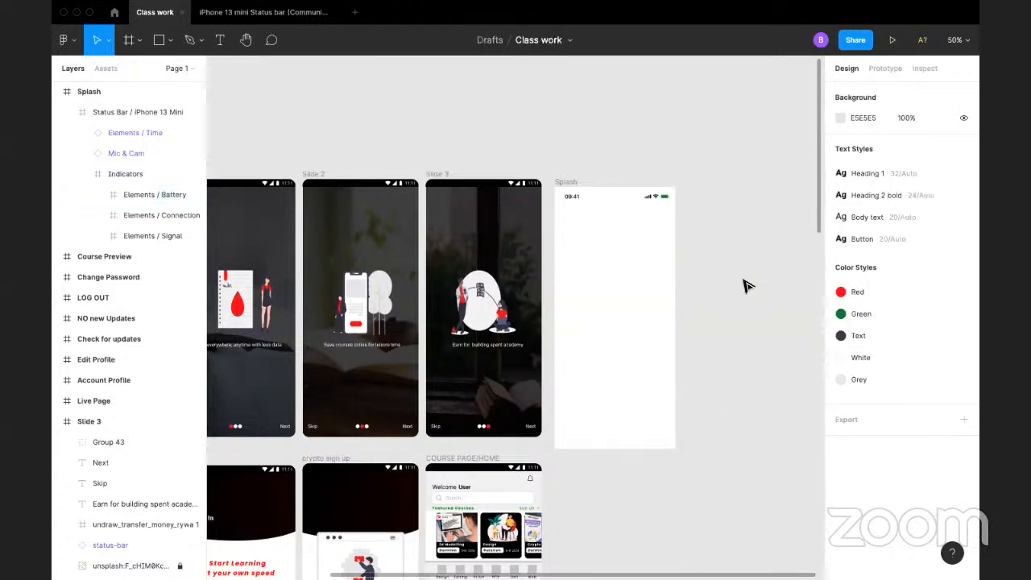
pyautogui.press('super+z')
pyautogui.press('super+z')
pyautogui.click(744, 219)
# Step: Search the Community plugins for "nigerian logo" and install the Nigerian Logos plugin
pyautogui.moveTo(477, 147); pyautogui.dragTo(668, 137)
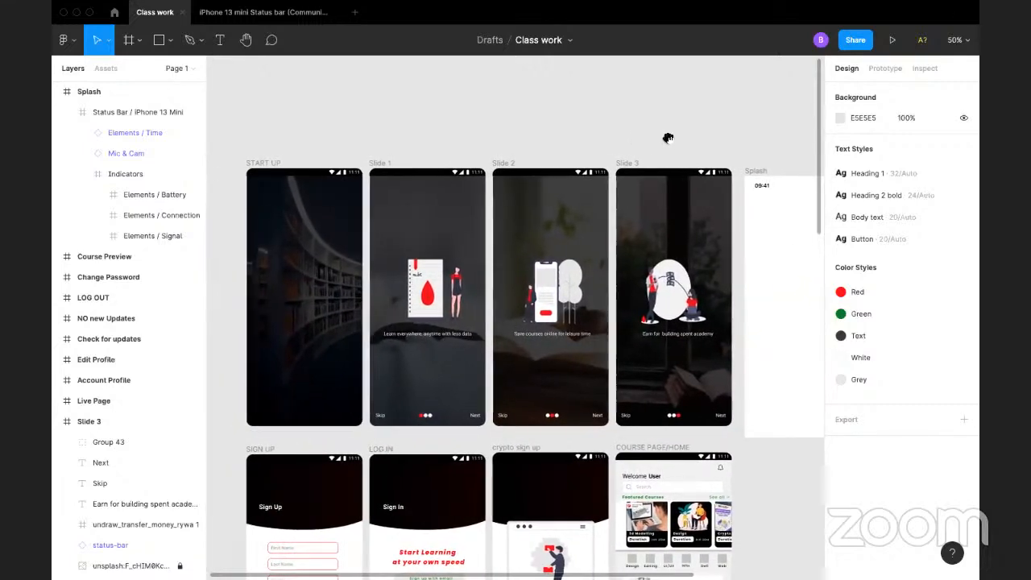
pyautogui.hscroll(5, 612, 137)
pyautogui.rightClick(653, 256)
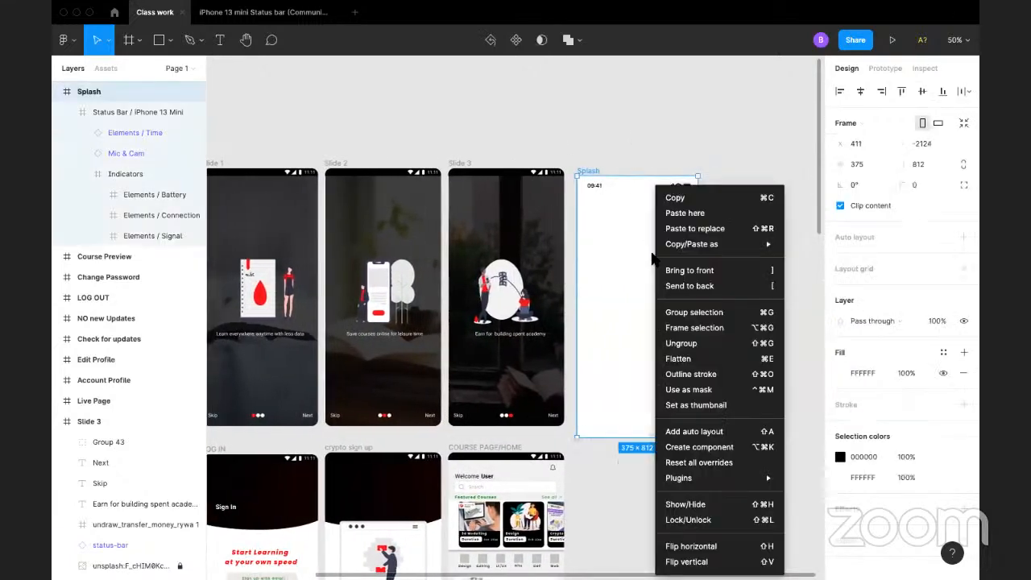
pyautogui.moveTo(699, 477)
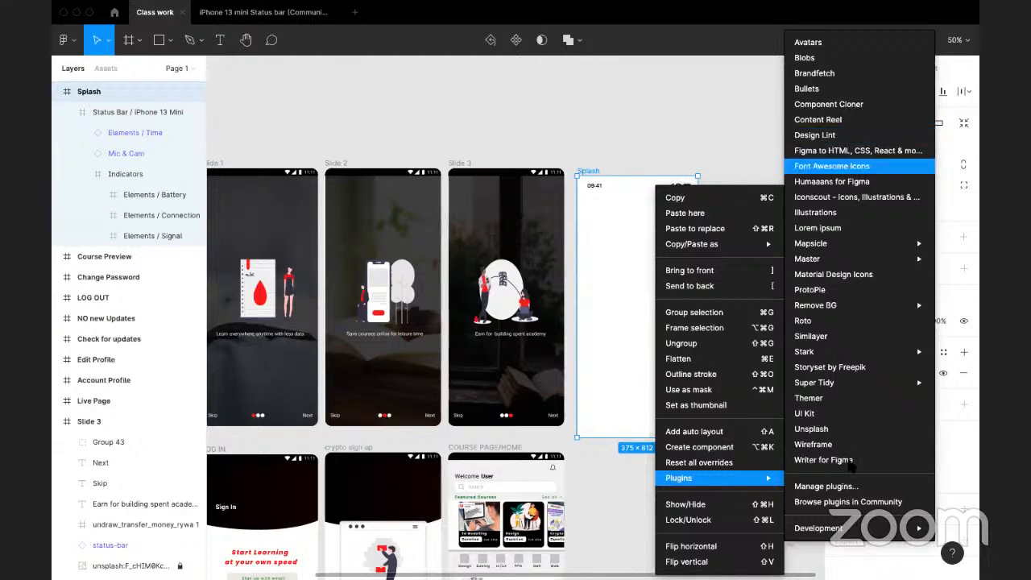
pyautogui.click(854, 501)
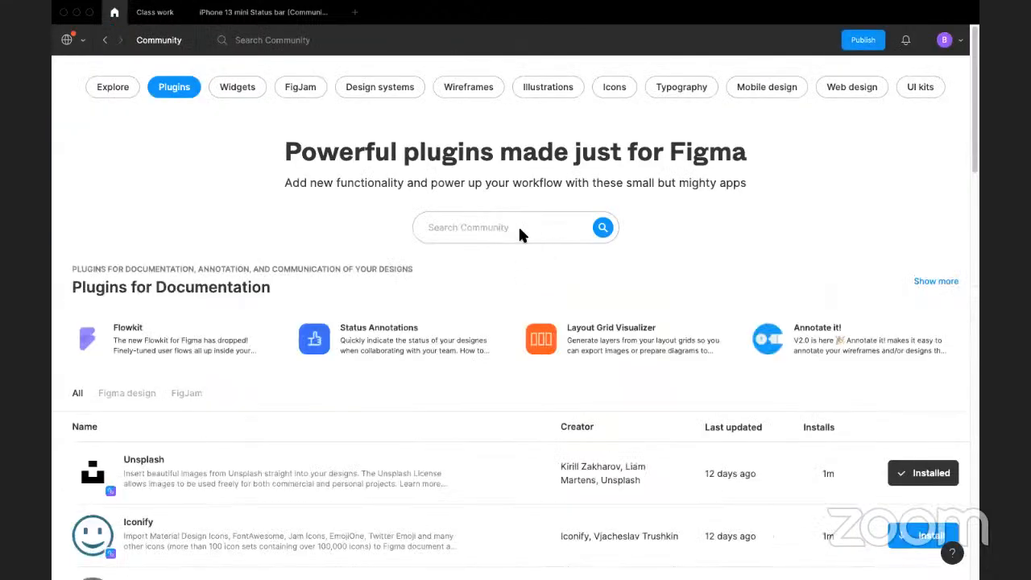
pyautogui.write('nigerian logo')
pyautogui.press('Return')
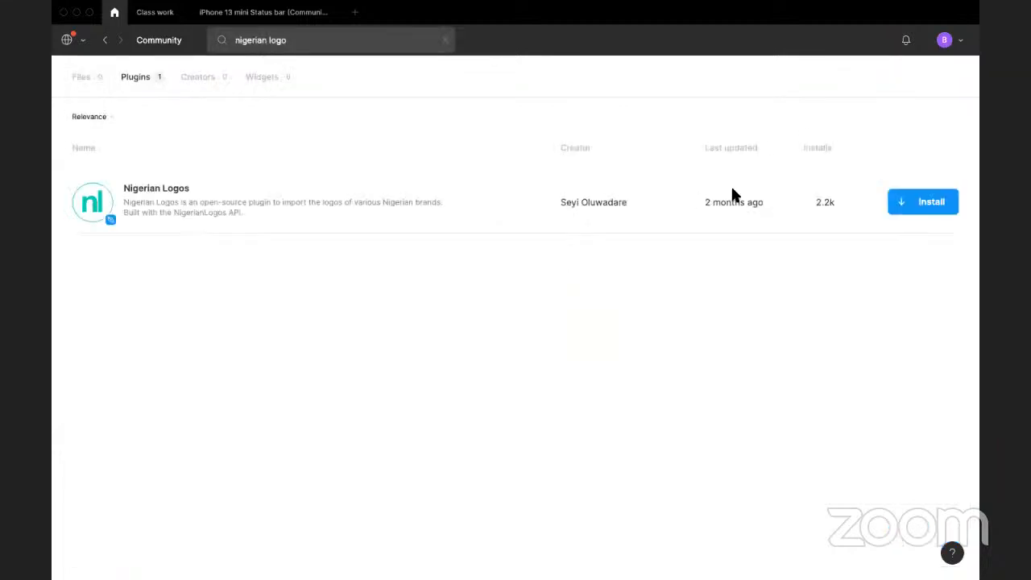
pyautogui.click(924, 202)
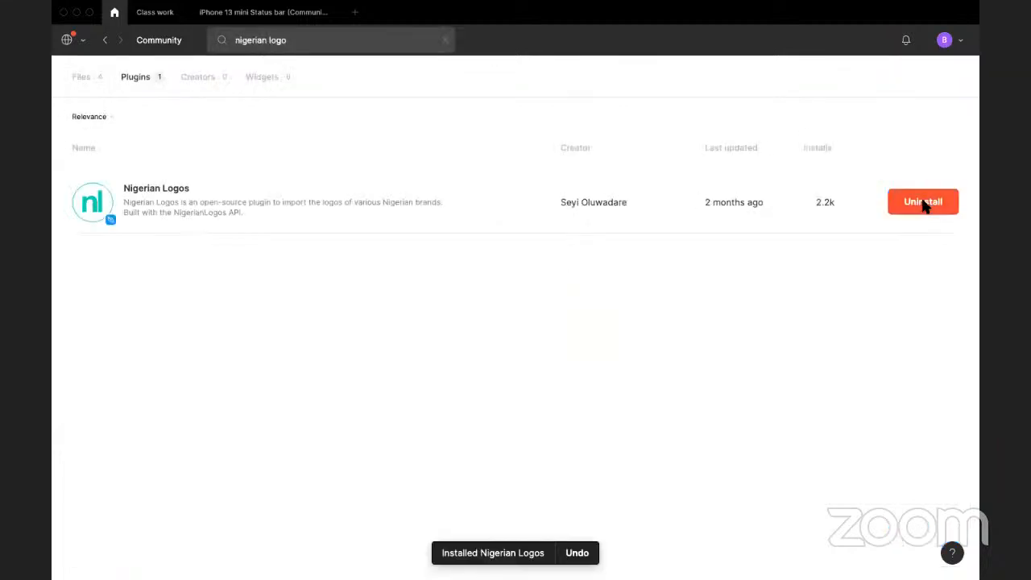
# Step: Return to the Class work file and run the Nigerian Logos plugin on the Splash frame
pyautogui.click(158, 39)
pyautogui.click(155, 12)
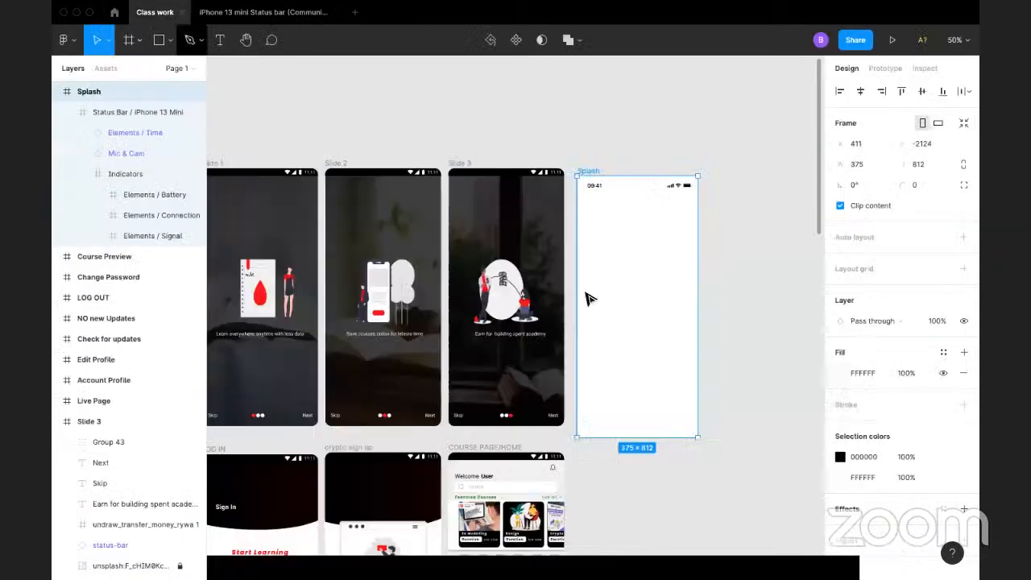
pyautogui.rightClick(601, 278)
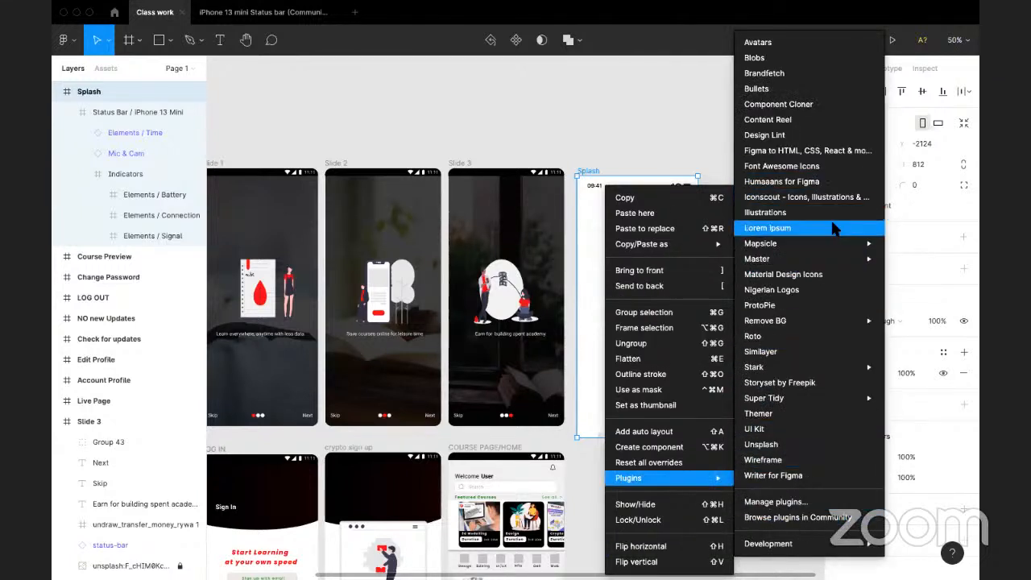
pyautogui.click(810, 290)
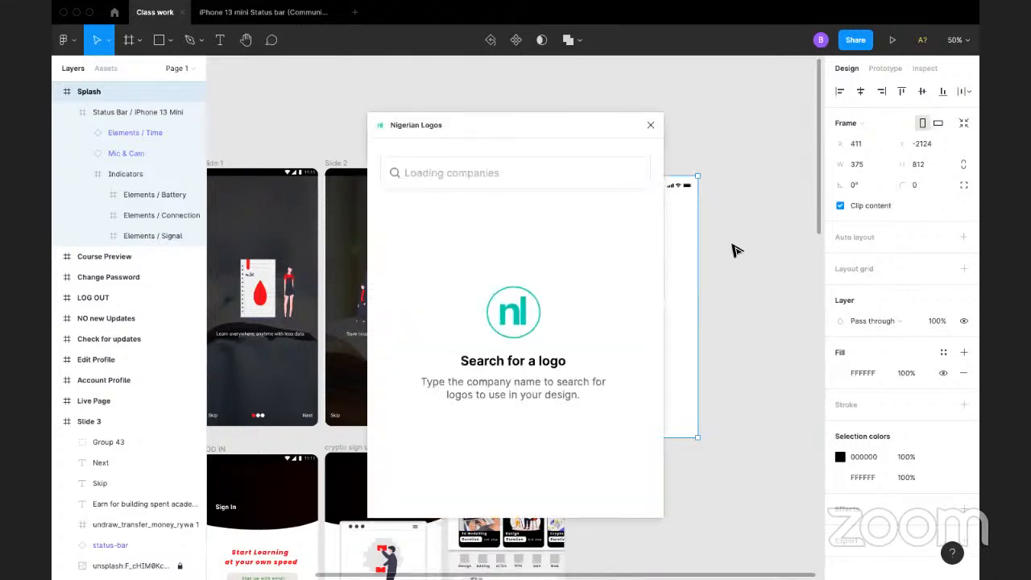
# Step: Search the Nigerian Logos plugin for "edu" and "ed", and look through the company logos for a suitable one
pyautogui.click(518, 179)
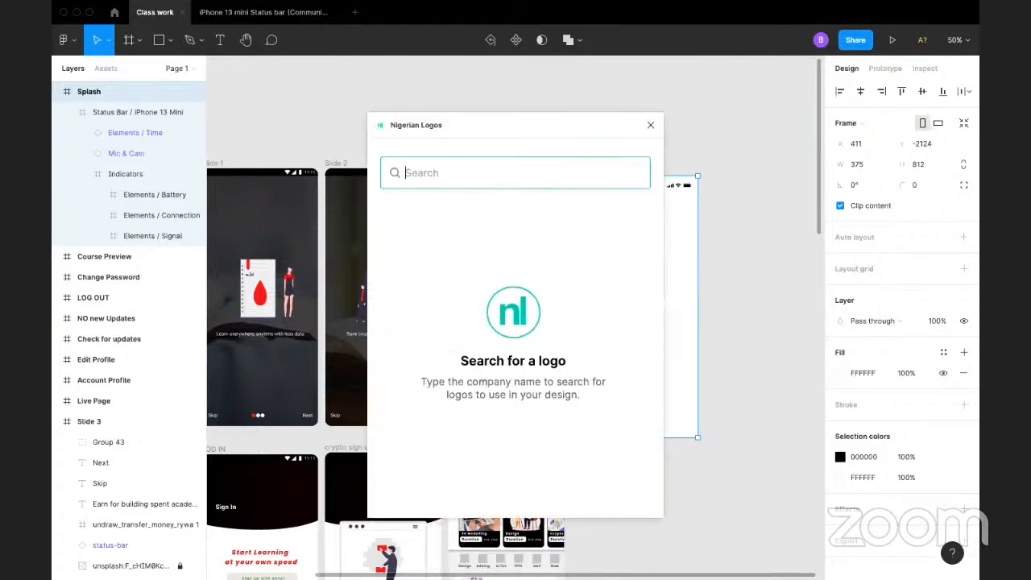
pyautogui.write('edu')
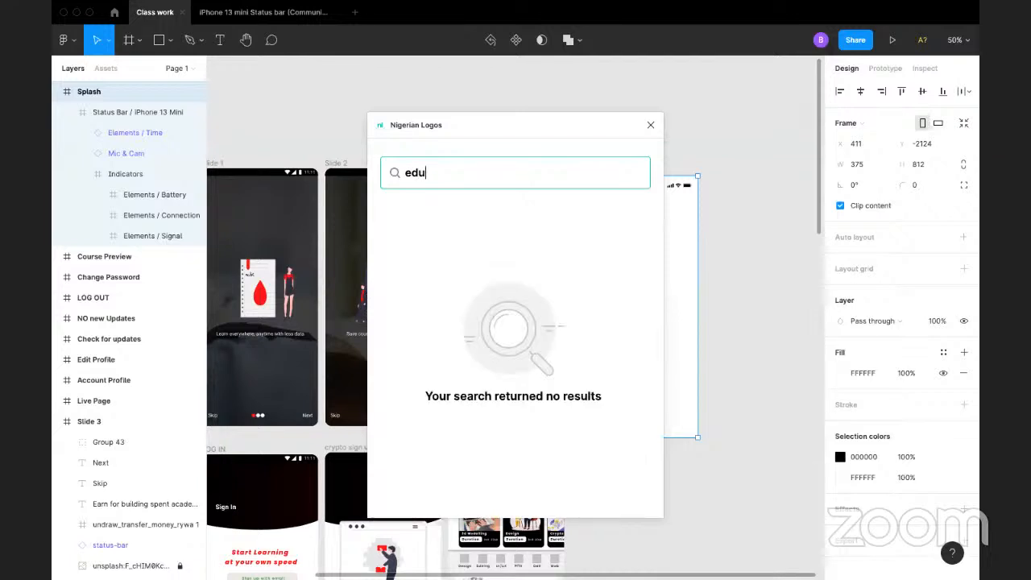
pyautogui.press('BackSpace')
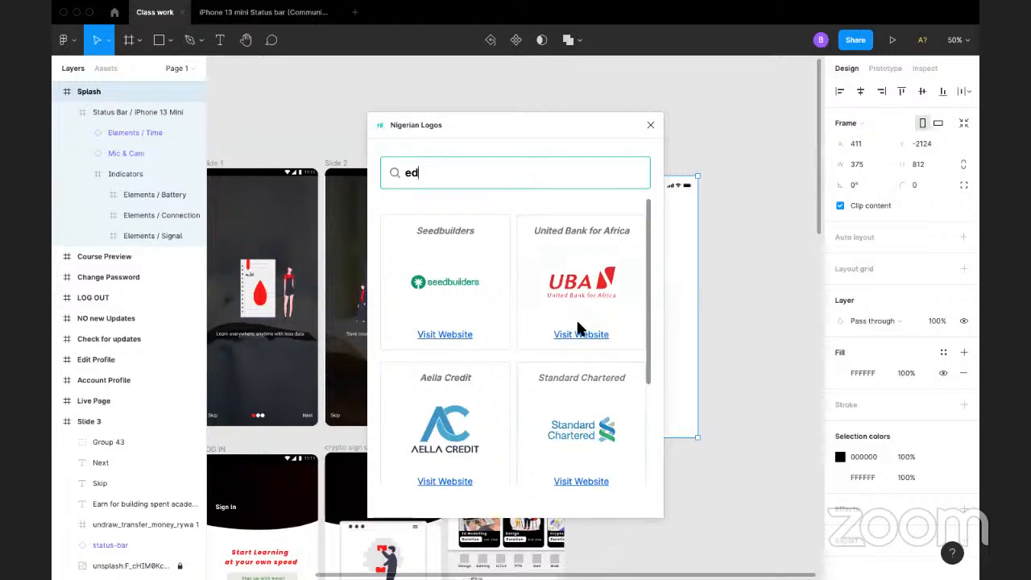
pyautogui.scroll(-1, 596, 366)
pyautogui.scroll(-4, 468, 254)
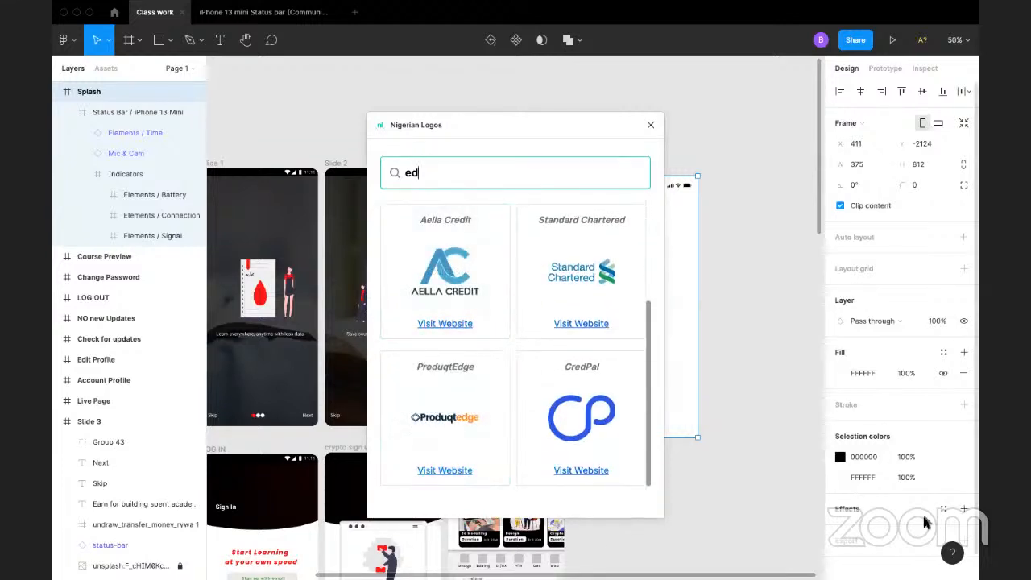
pyautogui.scroll(1, 555, 402)
pyautogui.scroll(2, 542, 381)
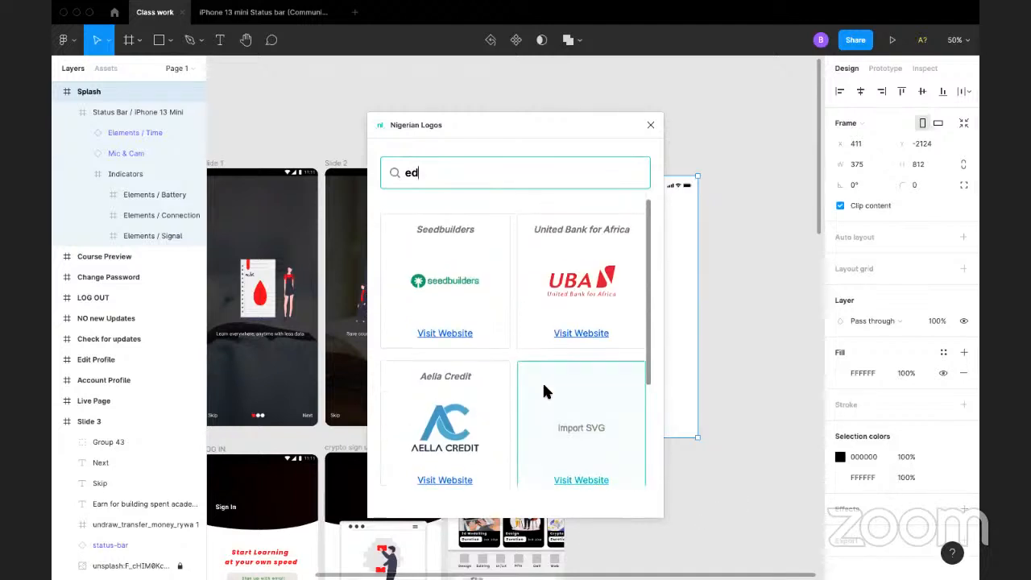
pyautogui.scroll(-3, 524, 339)
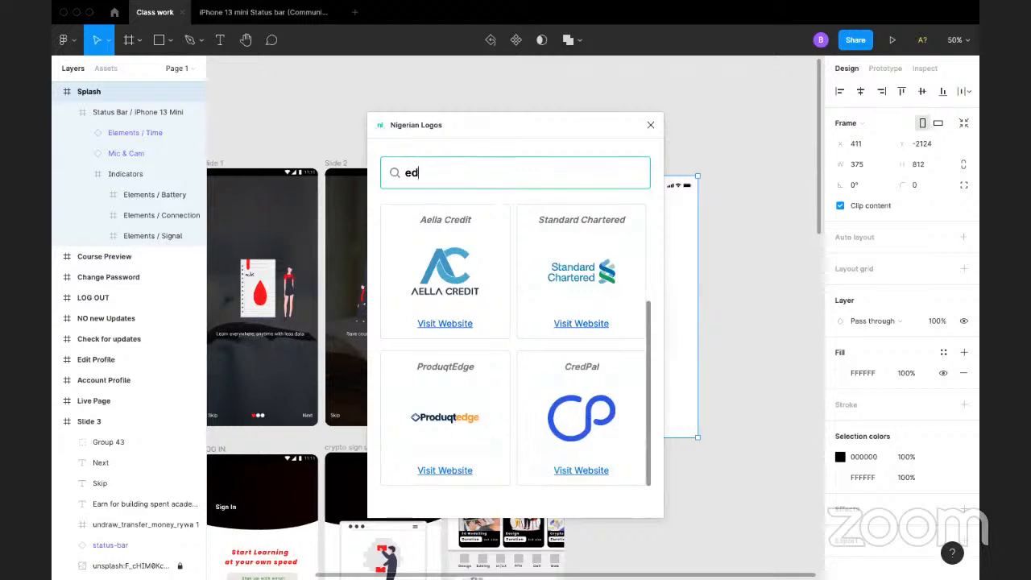
# Step: Search the Nigerian Logos plugin for "sc", import the Schoolable logo, and close the plugin
pyautogui.press('BackSpace')
pyautogui.press('BackSpace')
pyautogui.write('sc')
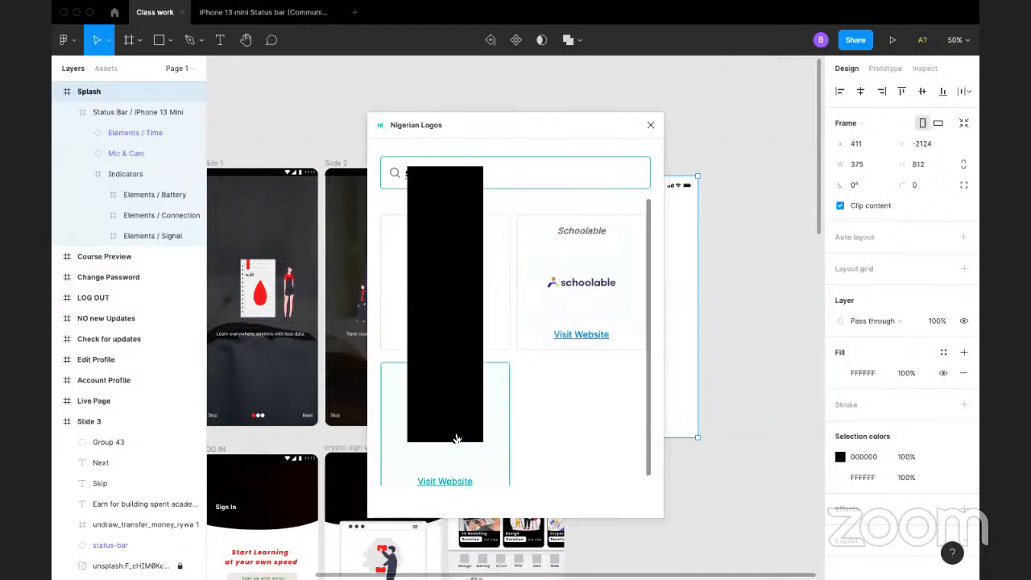
pyautogui.click(583, 288)
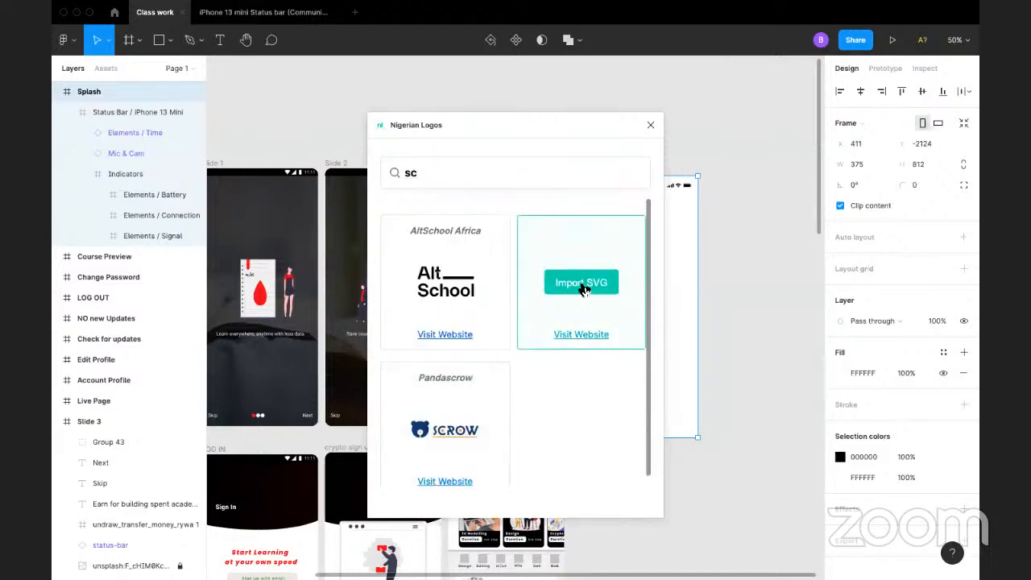
pyautogui.click(767, 200)
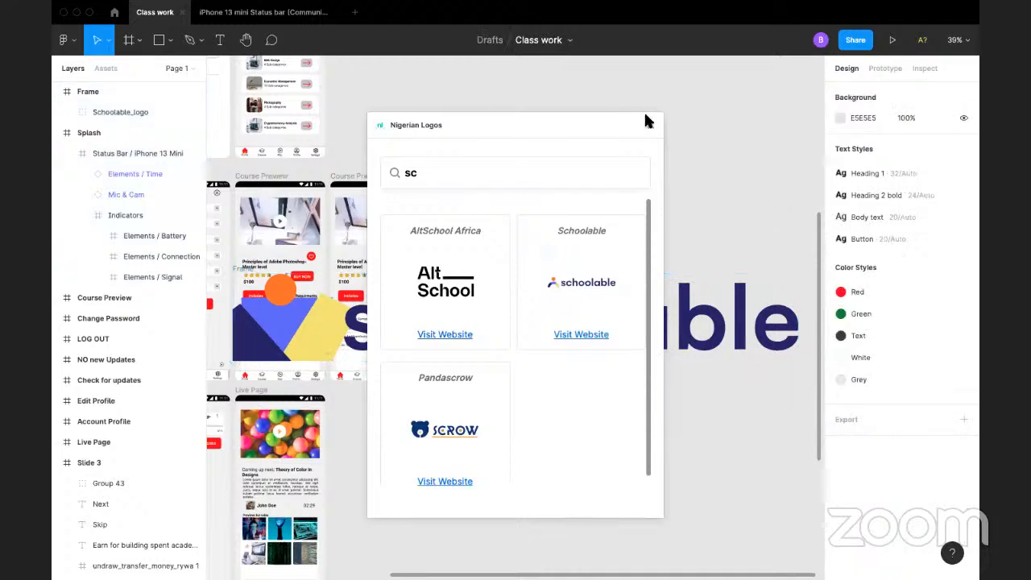
pyautogui.click(649, 126)
# Step: Try to shrink the Schoolable logo to about 394 × 81 and move it out of its frame, and undo the changes
pyautogui.click(685, 326)
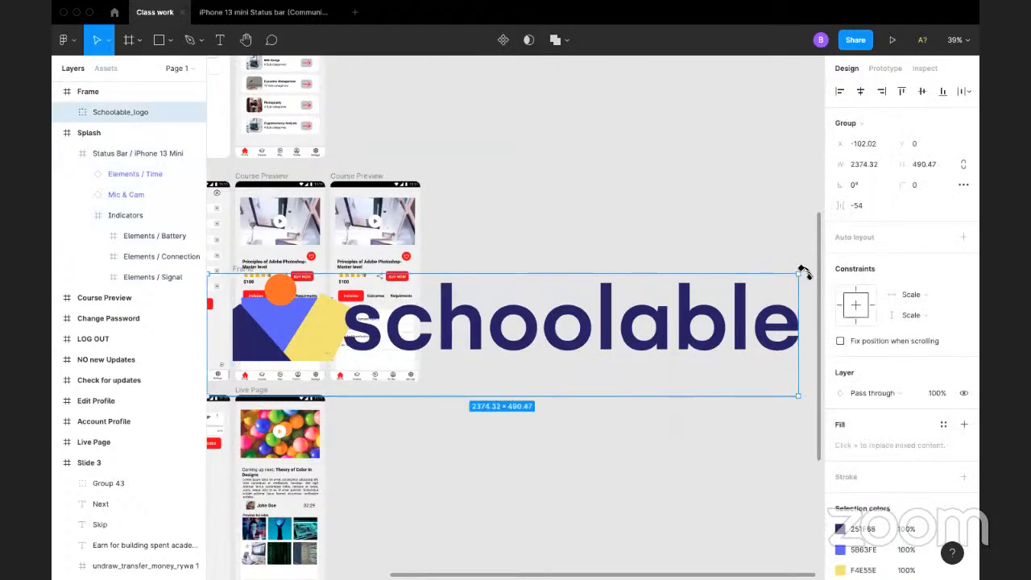
pyautogui.moveTo(800, 273); pyautogui.dragTo(562, 272)
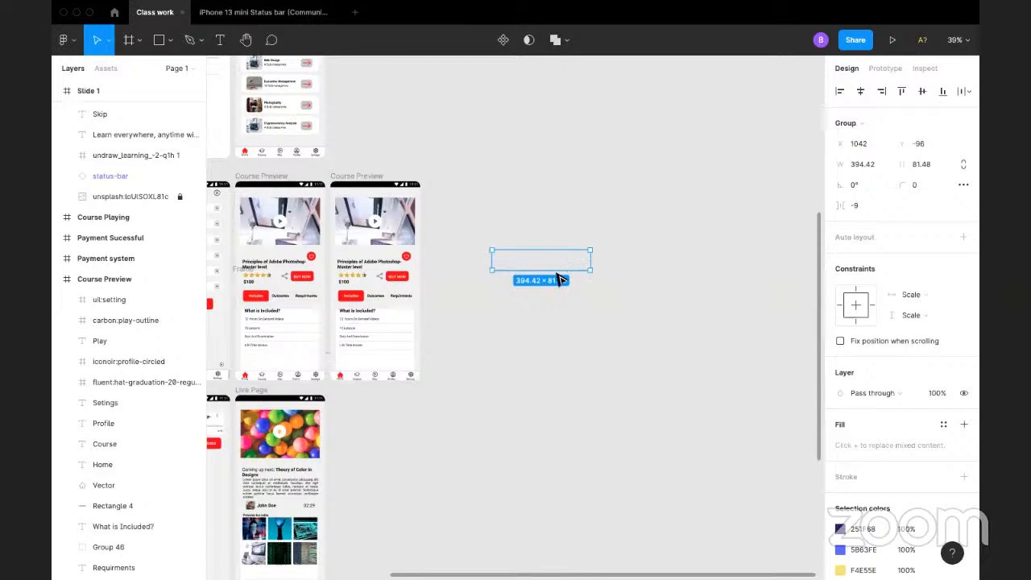
pyautogui.press('super+z')
pyautogui.press('super+z')
pyautogui.press('super+z')
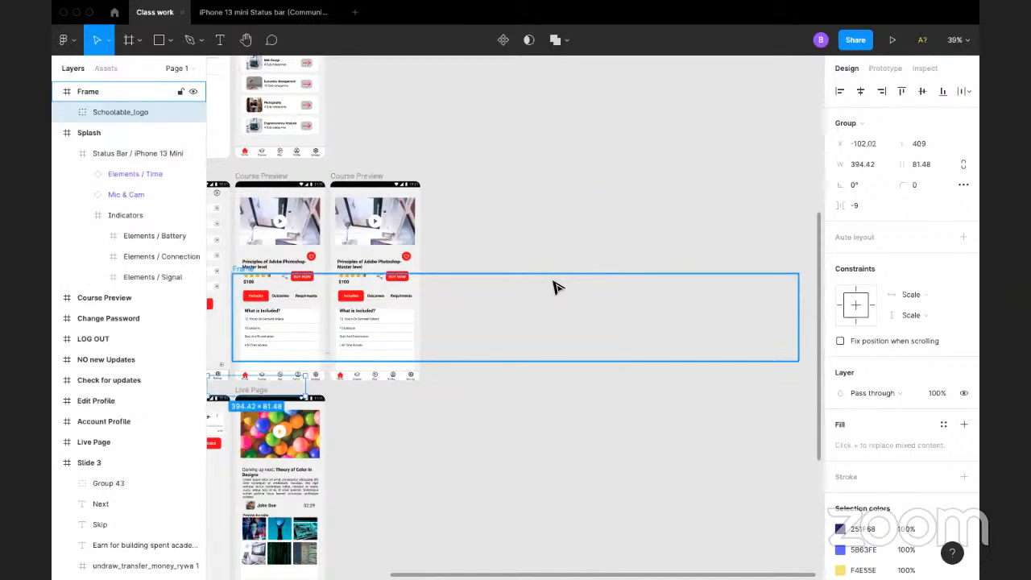
# Step: Move the full-size Schoolable logo out of its imported frame and up onto the Splash frame
pyautogui.moveTo(482, 334); pyautogui.dragTo(644, 93)
pyautogui.scroll(4, 631, 182)
pyautogui.scroll(1, 604, 282)
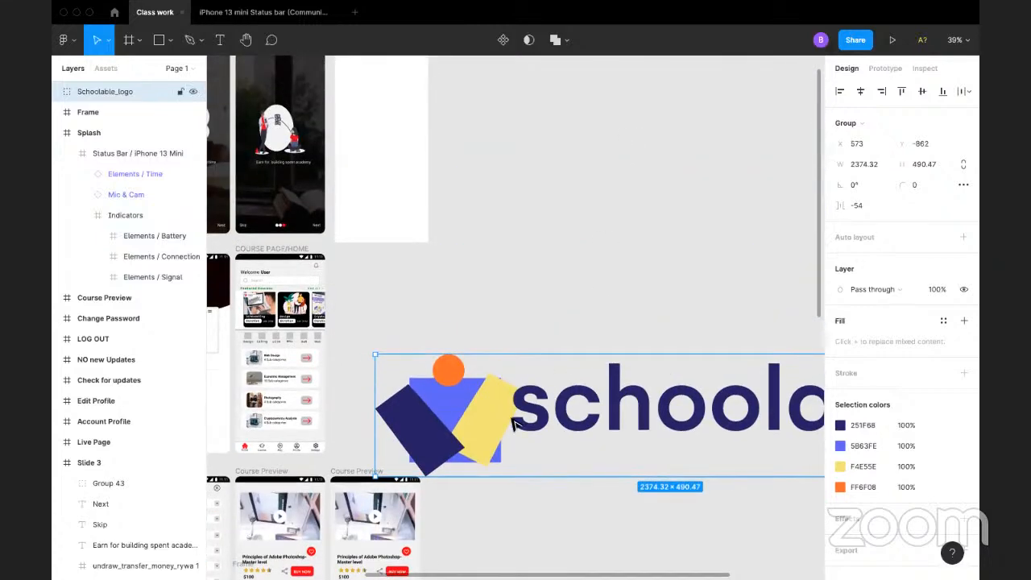
pyautogui.moveTo(511, 417); pyautogui.dragTo(445, 157)
pyautogui.scroll(3, 756, 230)
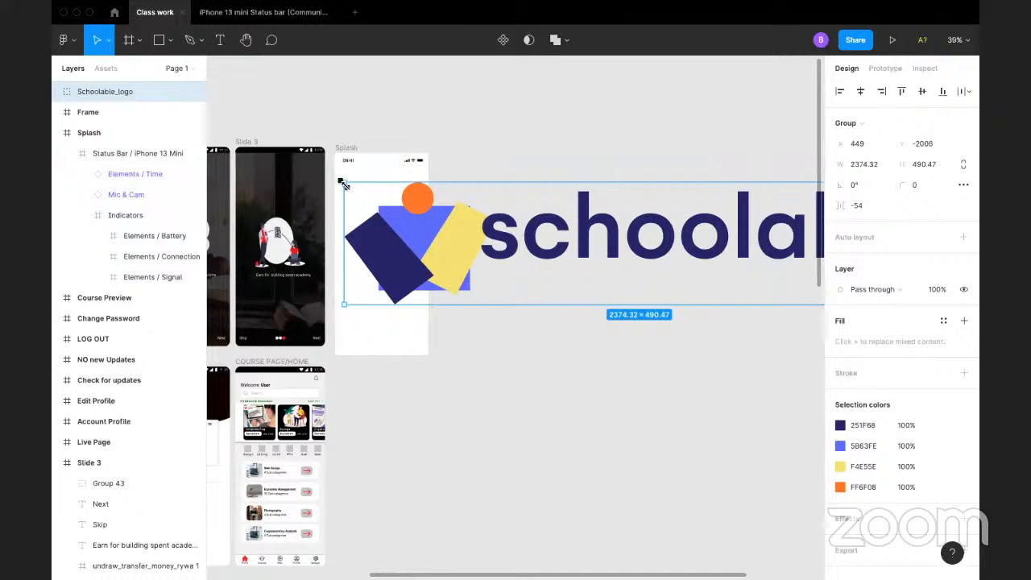
# Step: Scale the Schoolable logo down to about 237 × 49 and centre it inside the Splash frame
pyautogui.moveTo(343, 185); pyautogui.dragTo(611, 237)
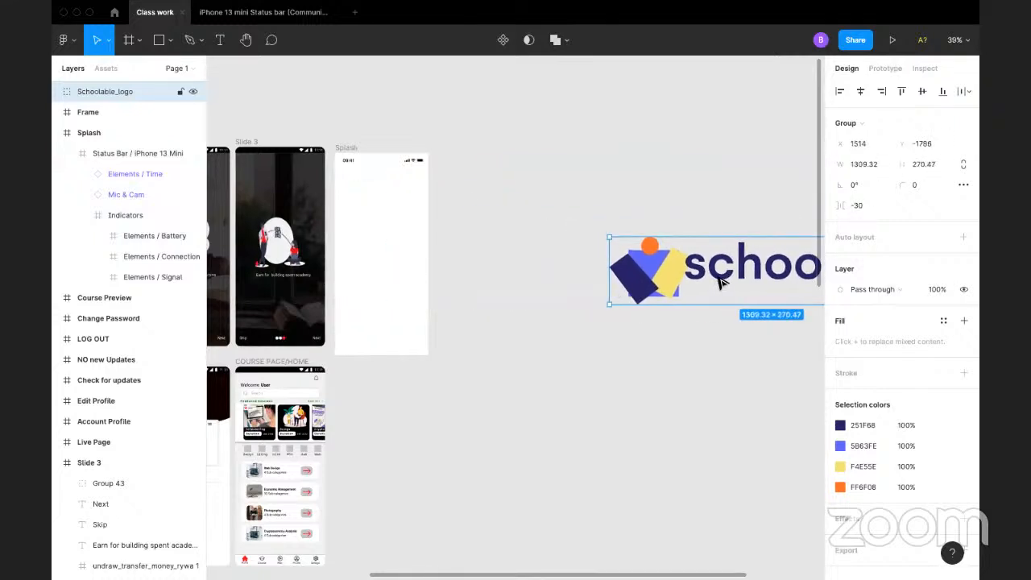
pyautogui.moveTo(712, 280); pyautogui.dragTo(435, 264)
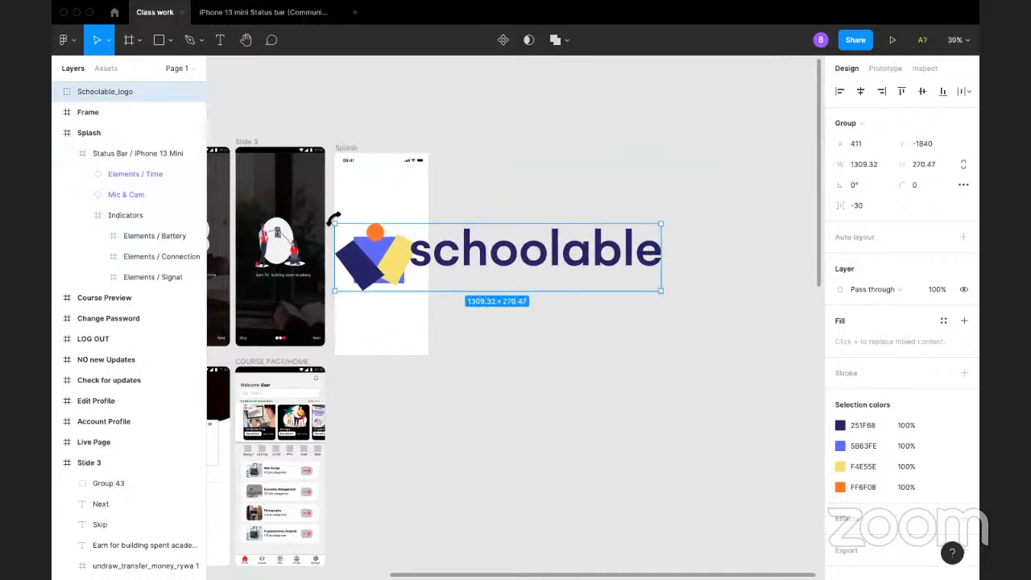
pyautogui.moveTo(336, 223); pyautogui.dragTo(408, 249)
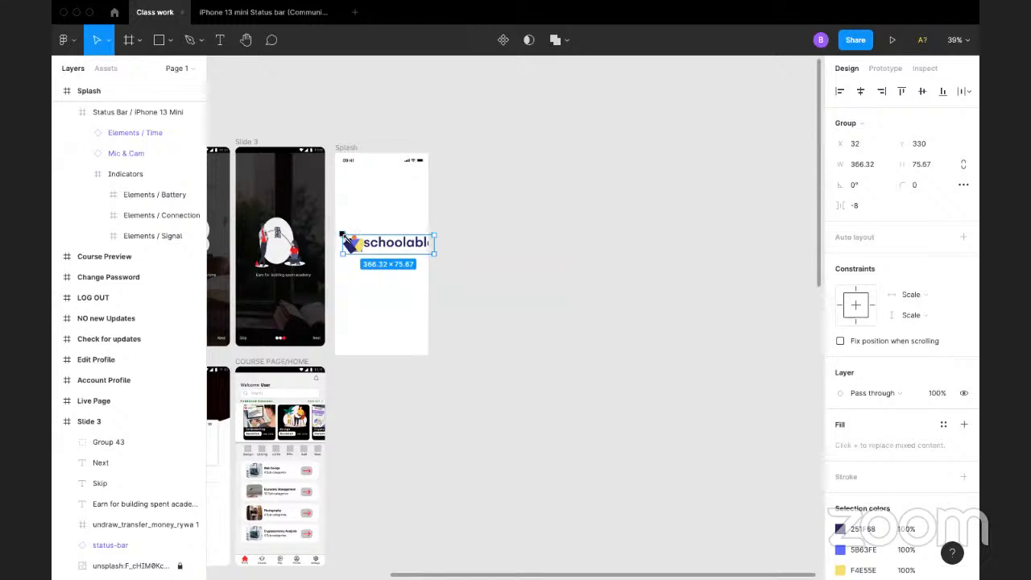
pyautogui.moveTo(342, 233); pyautogui.dragTo(385, 255)
pyautogui.click(507, 222)
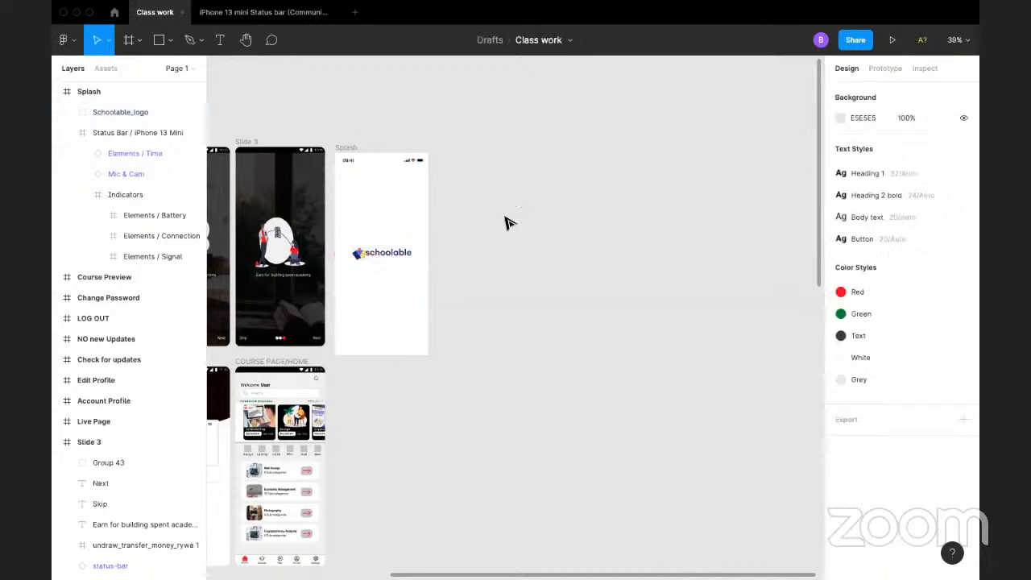
pyautogui.click(400, 253)
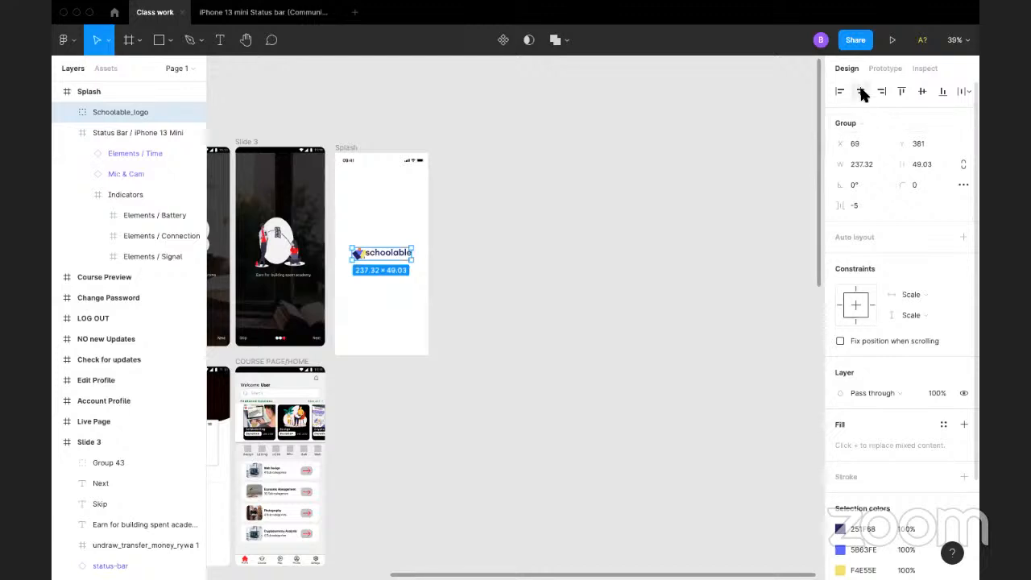
pyautogui.click(497, 276)
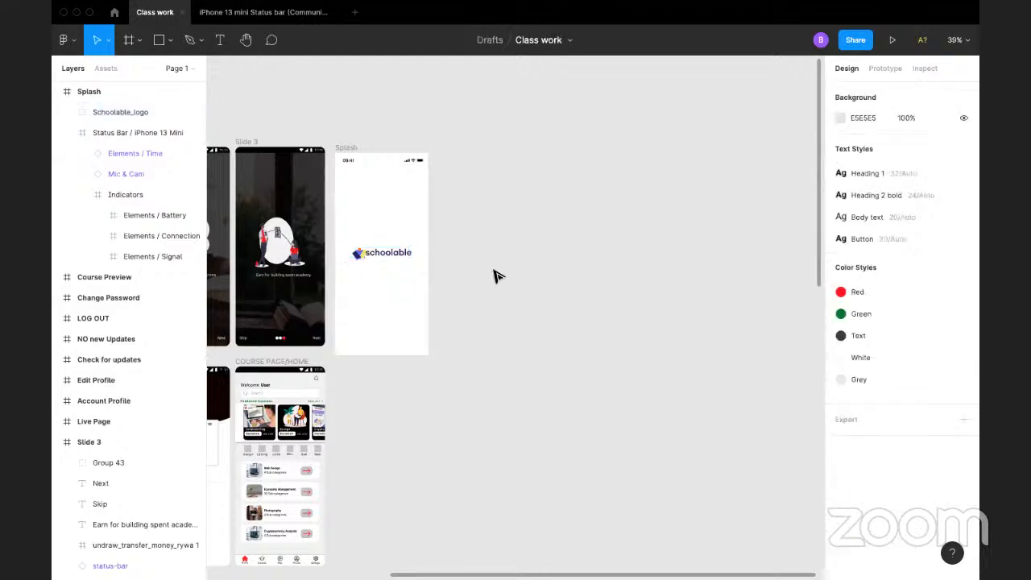
# Step: Try the Red colour style on the whole Schoolable logo in the Splash frame
pyautogui.click(339, 146)
pyautogui.hotkey('shift', '2')
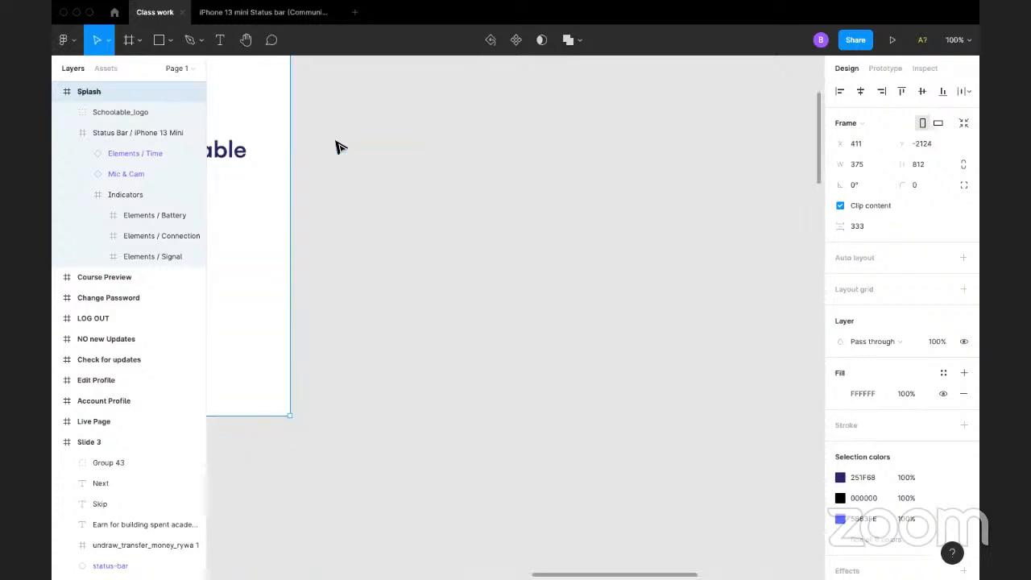
pyautogui.moveTo(347, 161); pyautogui.dragTo(688, 325)
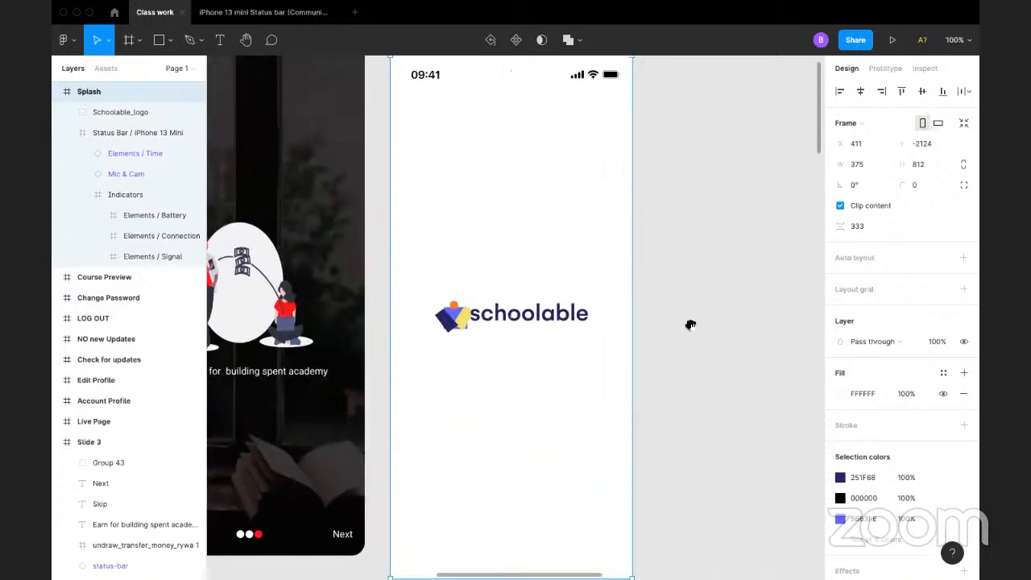
pyautogui.click(520, 327)
pyautogui.scroll(-3, 930, 373)
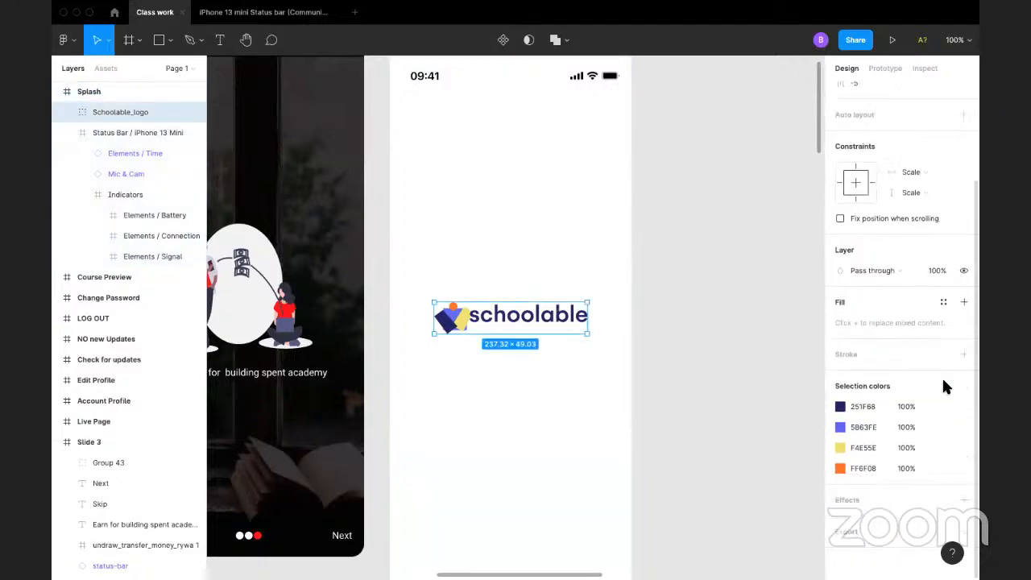
pyautogui.click(943, 302)
pyautogui.click(849, 377)
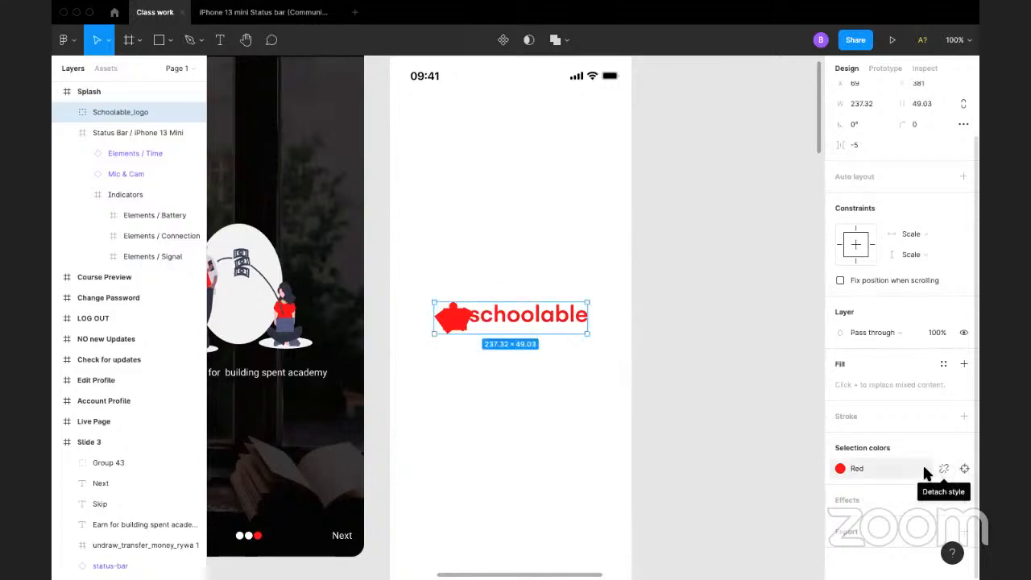
# Step: Open the Red colour style for editing, leave it as is, and undo the recolouring of the whole logo
pyautogui.click(899, 468)
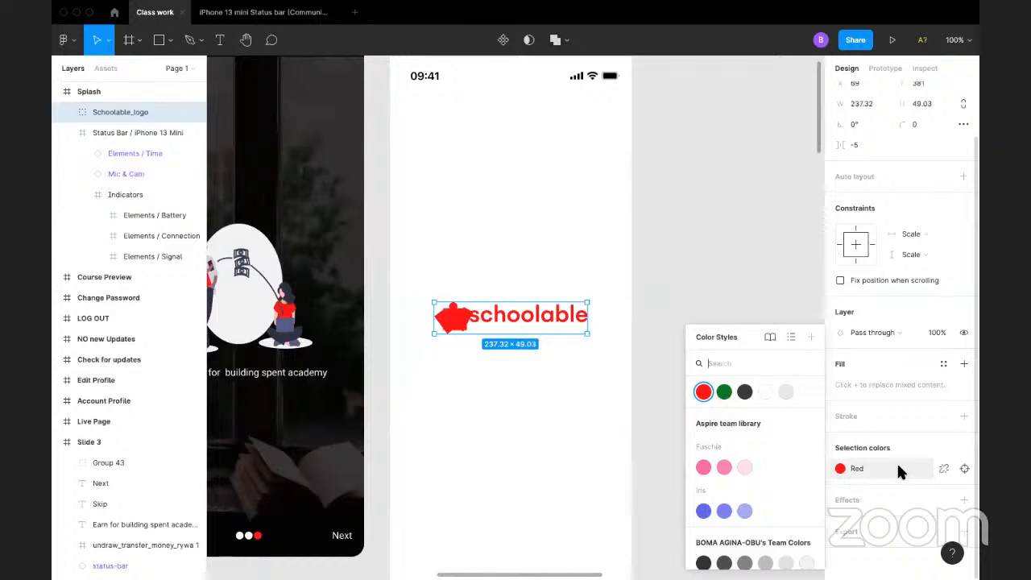
pyautogui.rightClick(703, 392)
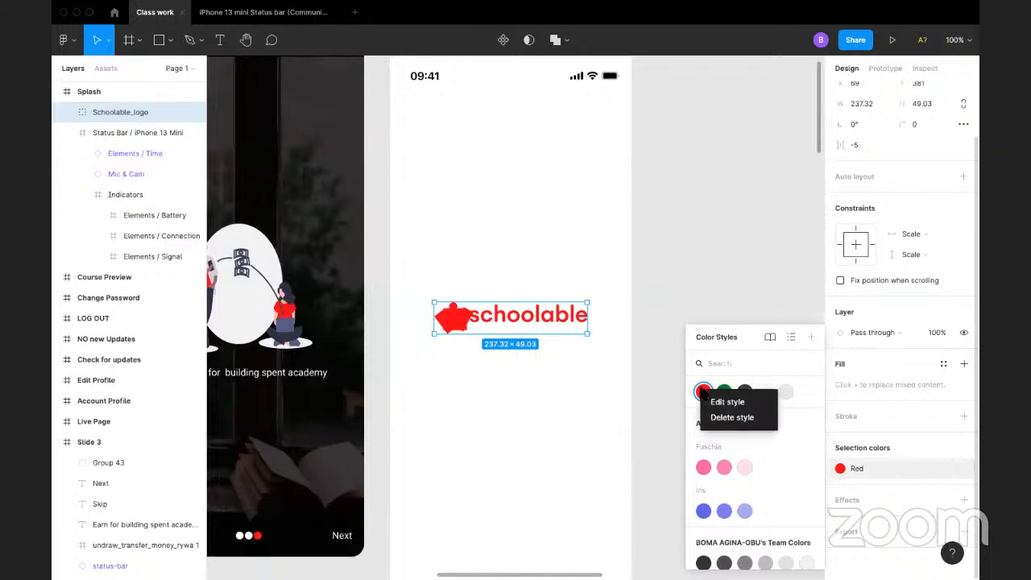
pyautogui.click(714, 401)
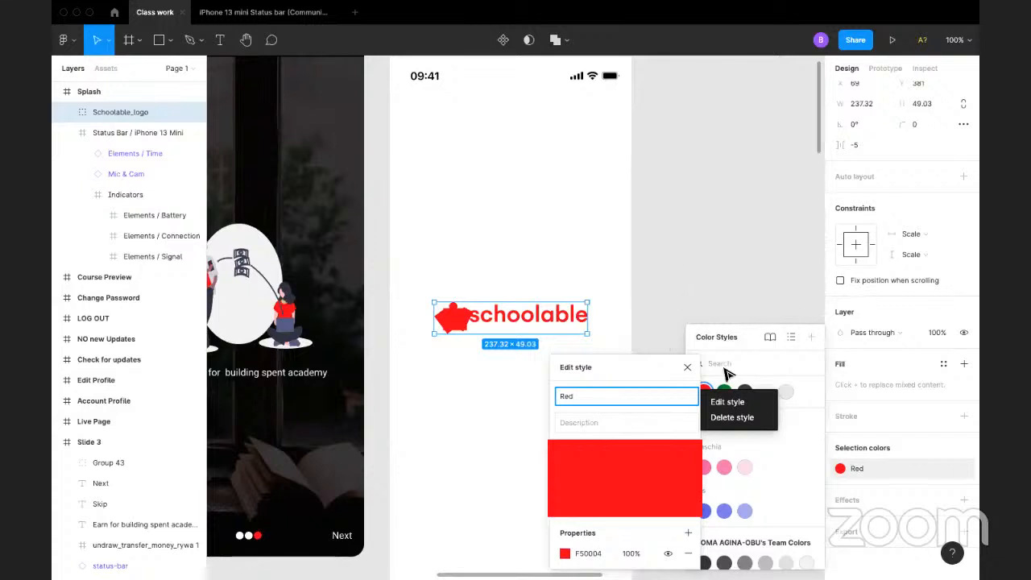
pyautogui.click(742, 269)
pyautogui.click(566, 305)
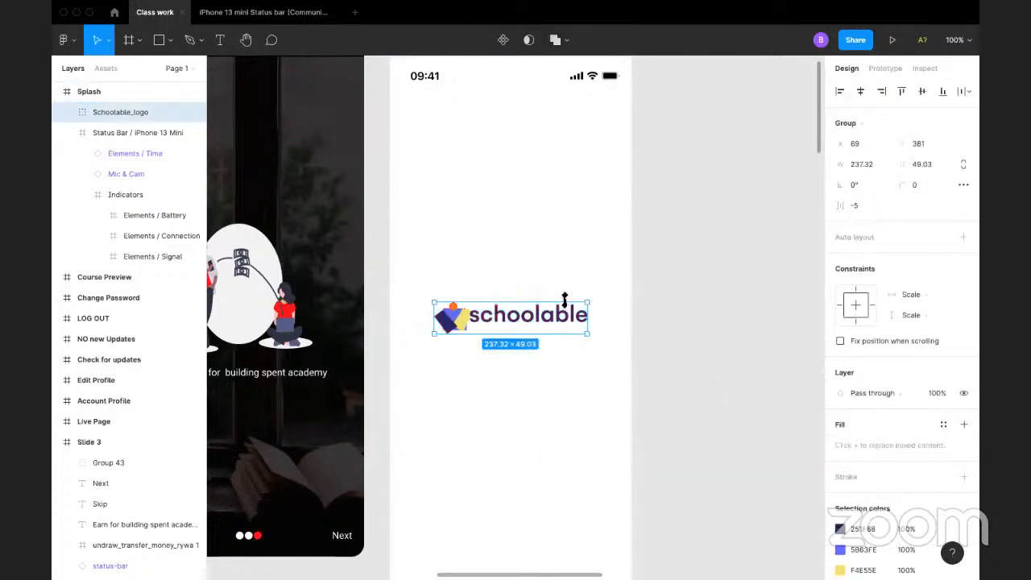
pyautogui.click(675, 280)
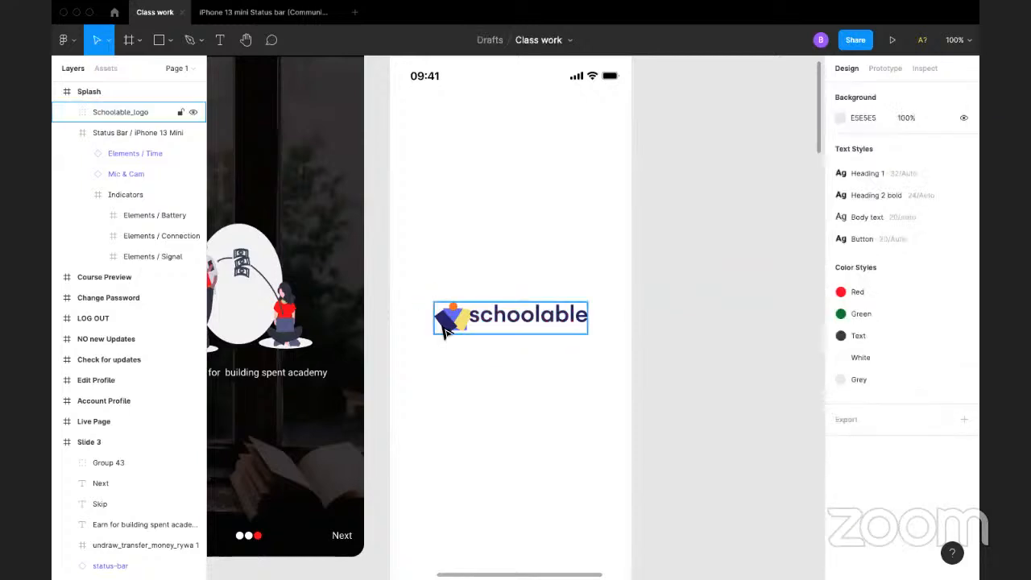
# Step: Apply the Red colour style to the dark navy shape inside the Schoolable logo mark
pyautogui.doubleClick(445, 332)
pyautogui.doubleClick(450, 330)
pyautogui.doubleClick(449, 330)
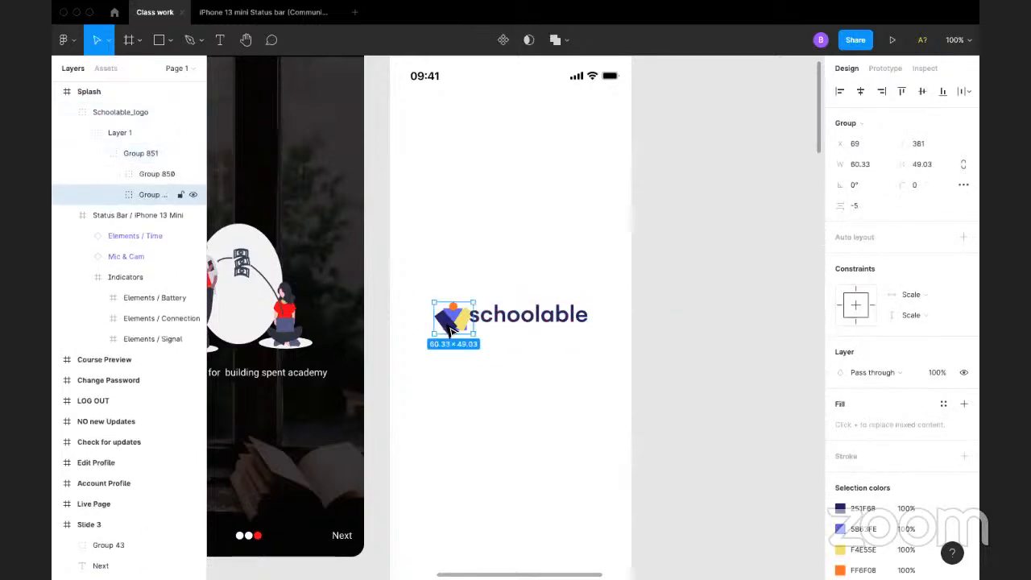
pyautogui.doubleClick(450, 330)
pyautogui.doubleClick(449, 330)
pyautogui.doubleClick(450, 330)
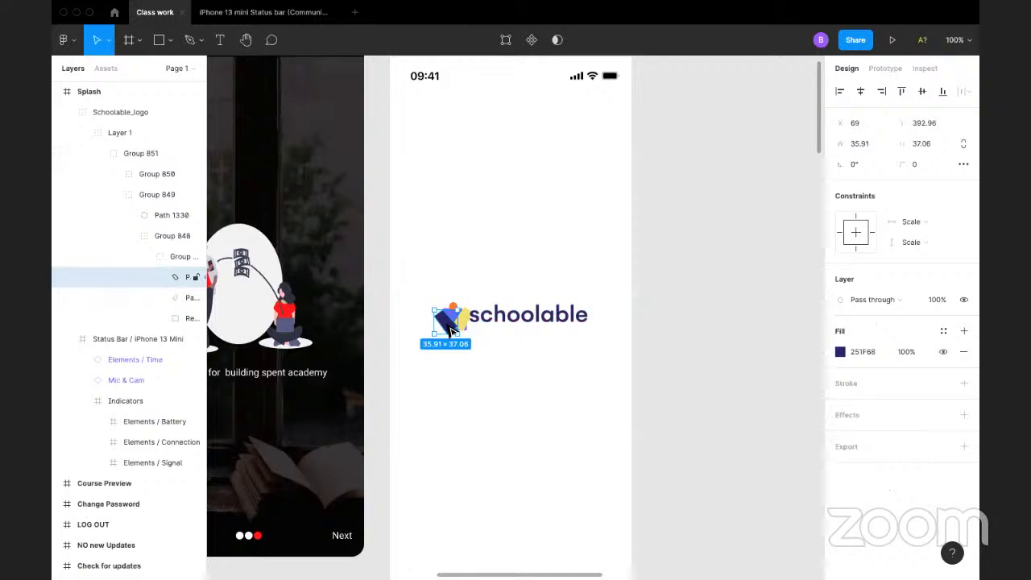
pyautogui.click(944, 335)
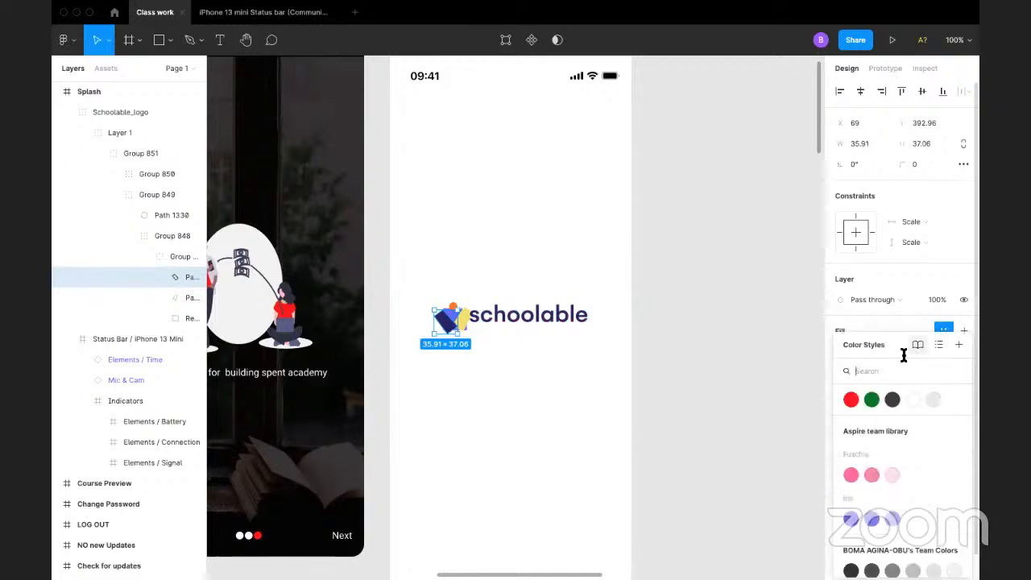
pyautogui.click(856, 399)
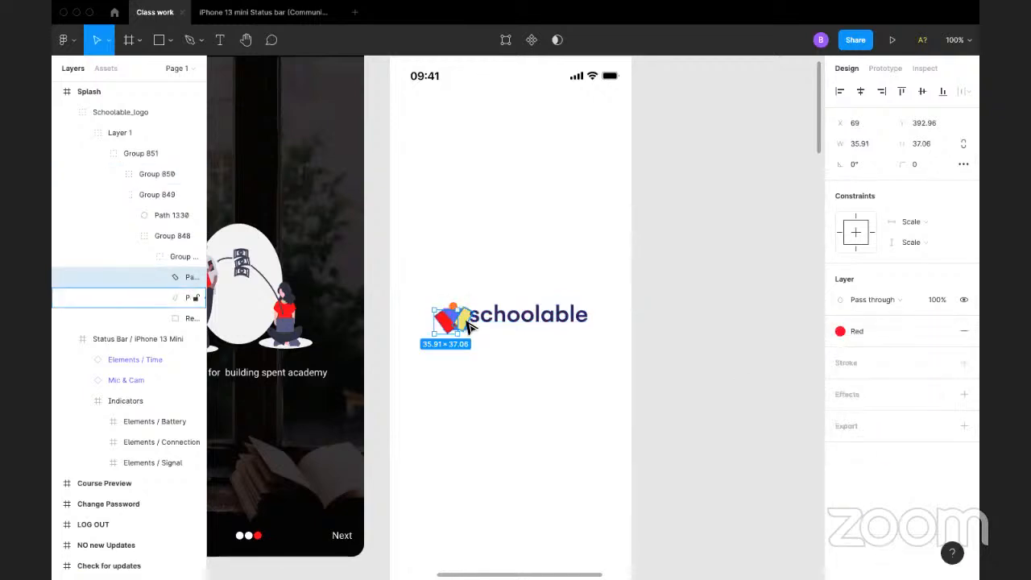
pyautogui.click(782, 315)
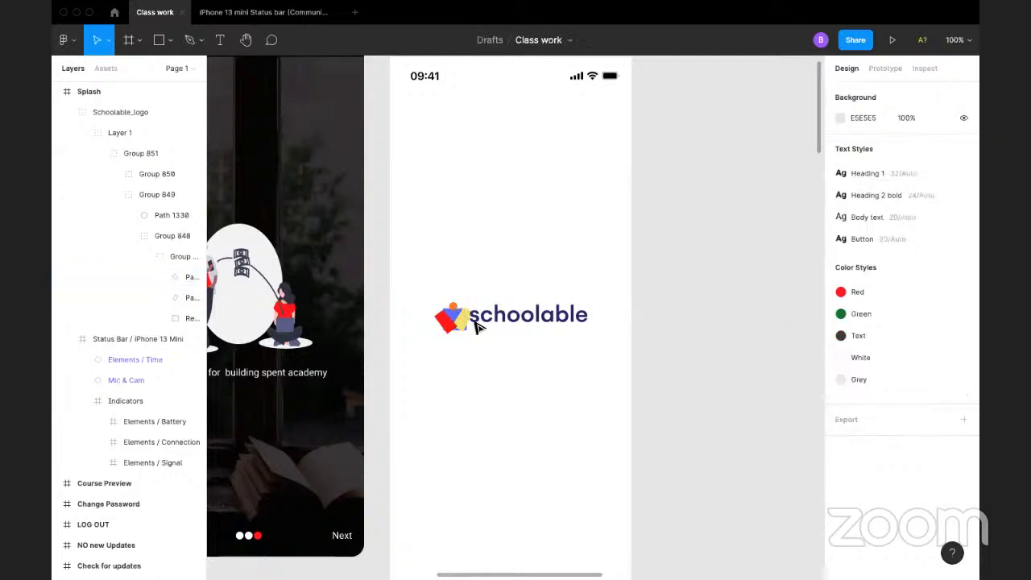
pyautogui.doubleClick(455, 314)
pyautogui.click(455, 314)
pyautogui.doubleClick(454, 315)
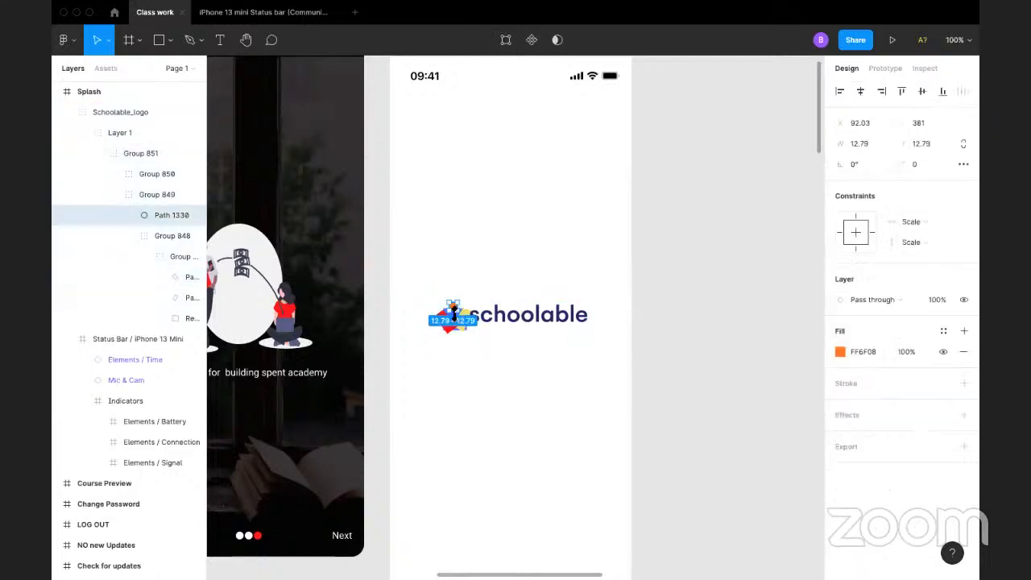
pyautogui.click(477, 336)
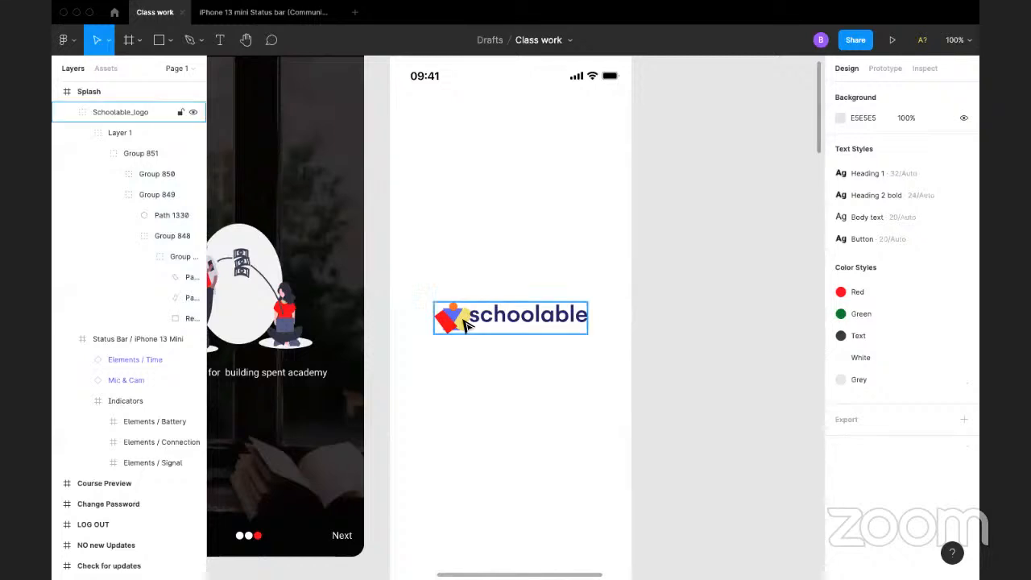
# Step: Apply the Green colour style to the yellow shape inside the Schoolable logo mark
pyautogui.doubleClick(466, 323)
pyautogui.doubleClick(467, 323)
pyautogui.doubleClick(466, 323)
pyautogui.doubleClick(466, 323)
pyautogui.doubleClick(466, 323)
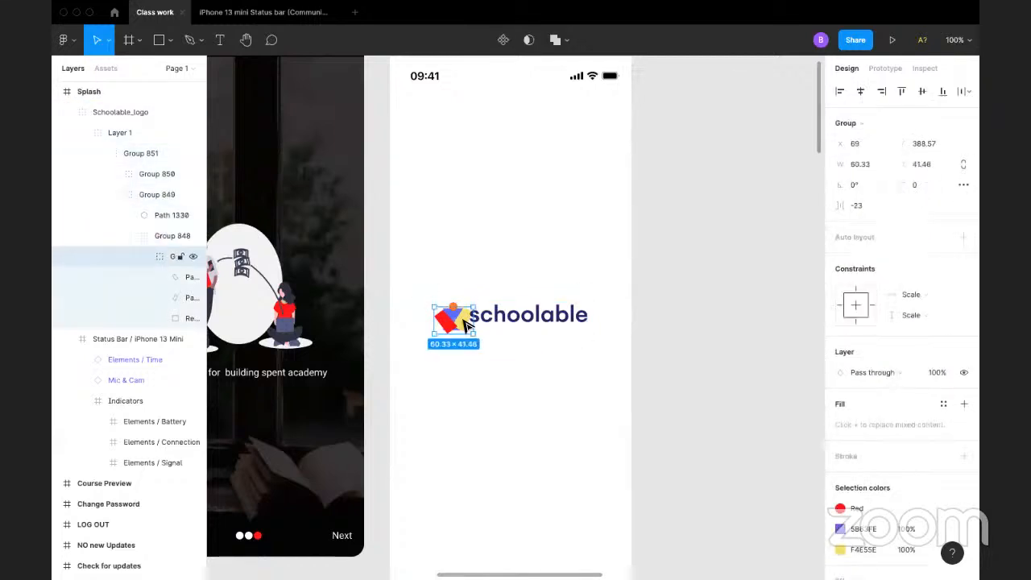
pyautogui.doubleClick(467, 323)
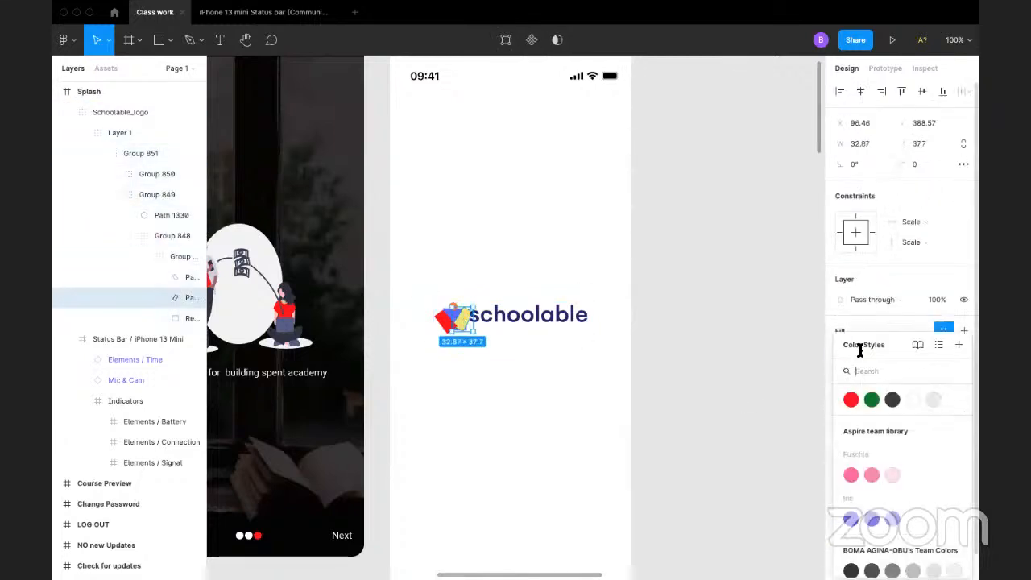
pyautogui.click(943, 331)
pyautogui.click(870, 400)
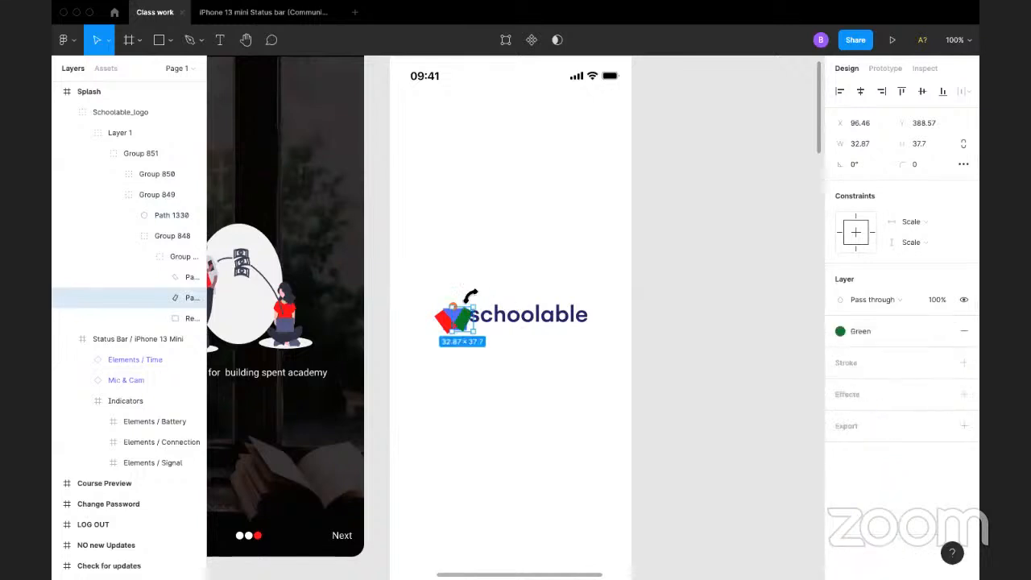
pyautogui.click(699, 369)
# Step: Apply the Grey colour style to the orange circle on top of the Schoolable logo mark
pyautogui.doubleClick(457, 318)
pyautogui.doubleClick(456, 317)
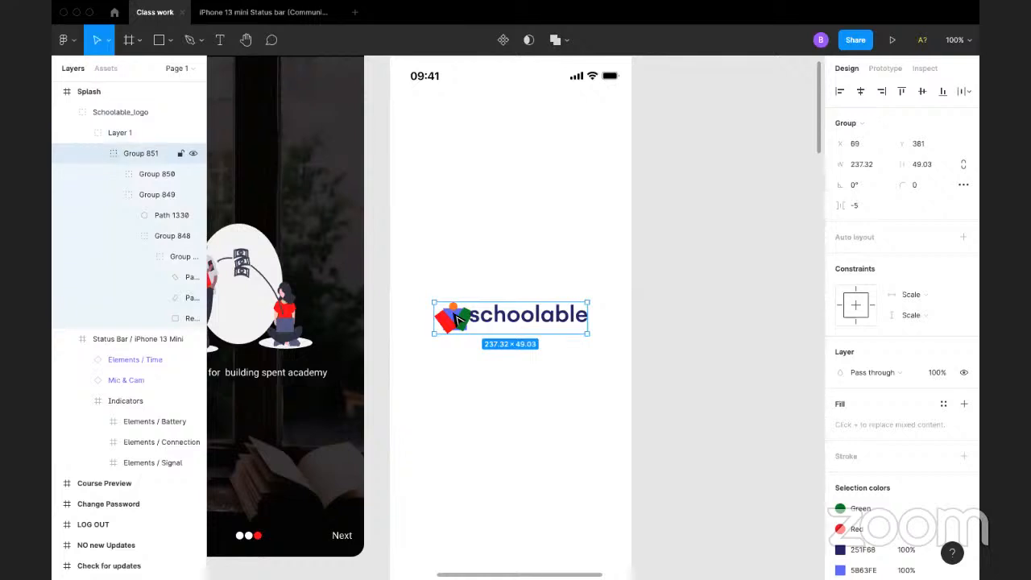
pyautogui.doubleClick(453, 314)
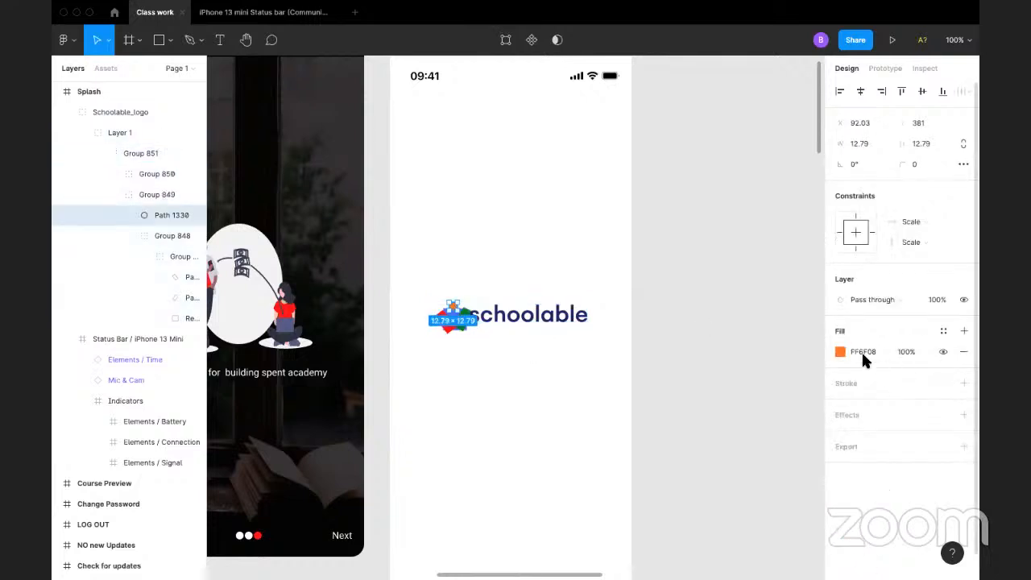
pyautogui.click(943, 331)
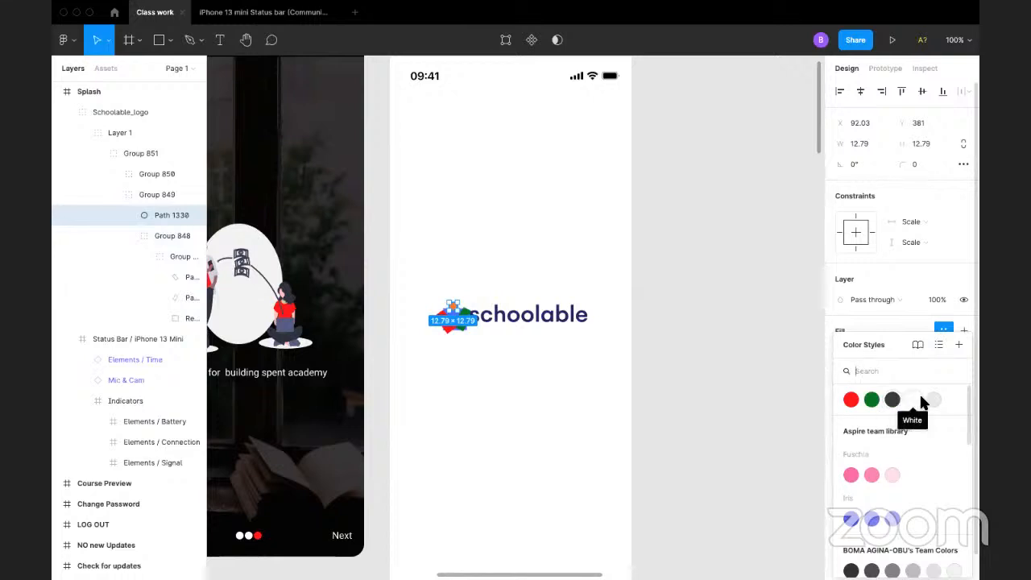
pyautogui.click(932, 401)
pyautogui.click(749, 382)
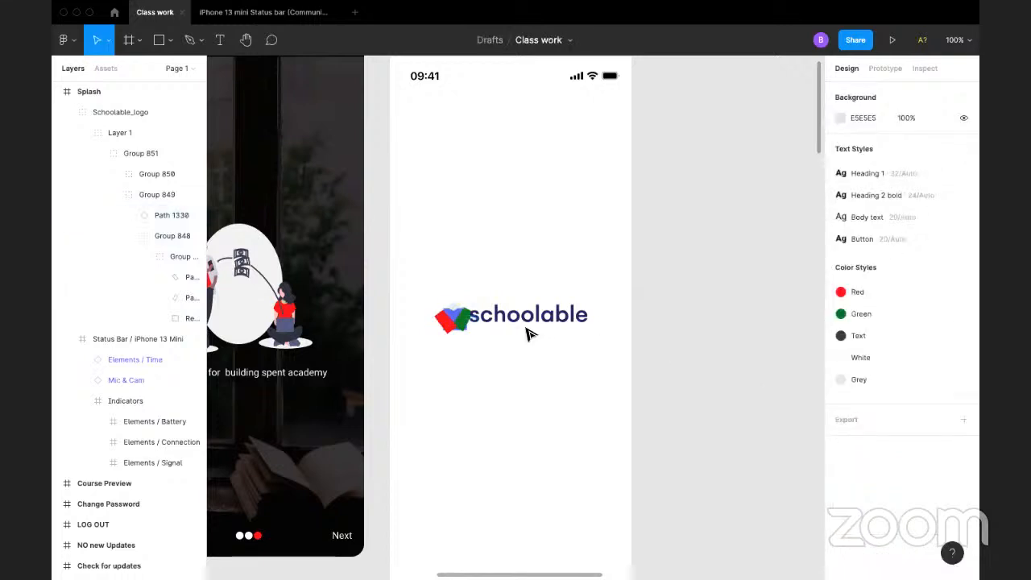
# Step: Apply the Text colour style to the blue shape in the Schoolable logo mark
pyautogui.click(470, 322)
pyautogui.doubleClick(466, 323)
pyautogui.doubleClick(460, 322)
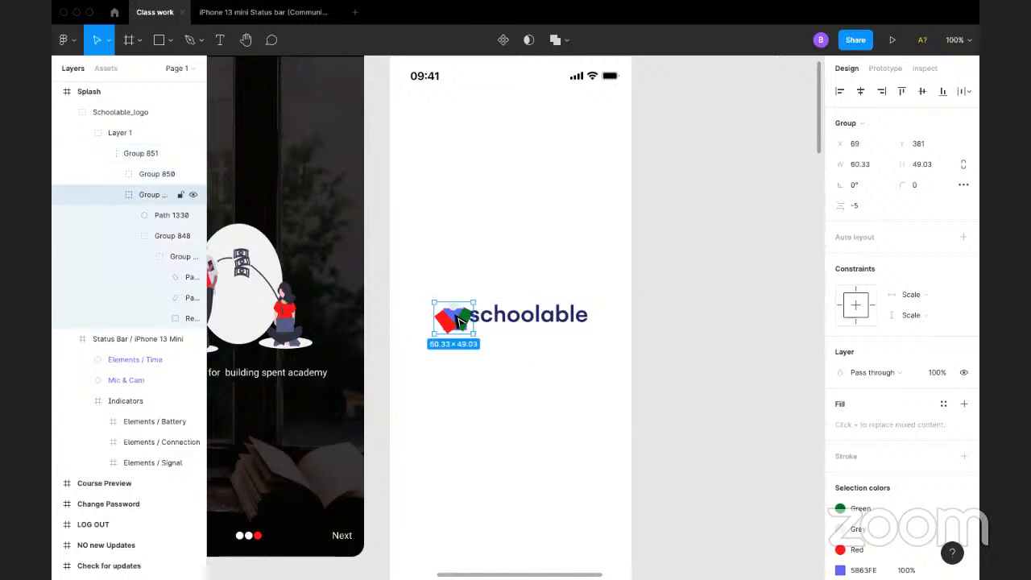
pyautogui.doubleClick(459, 320)
pyautogui.scroll(-1, 880, 544)
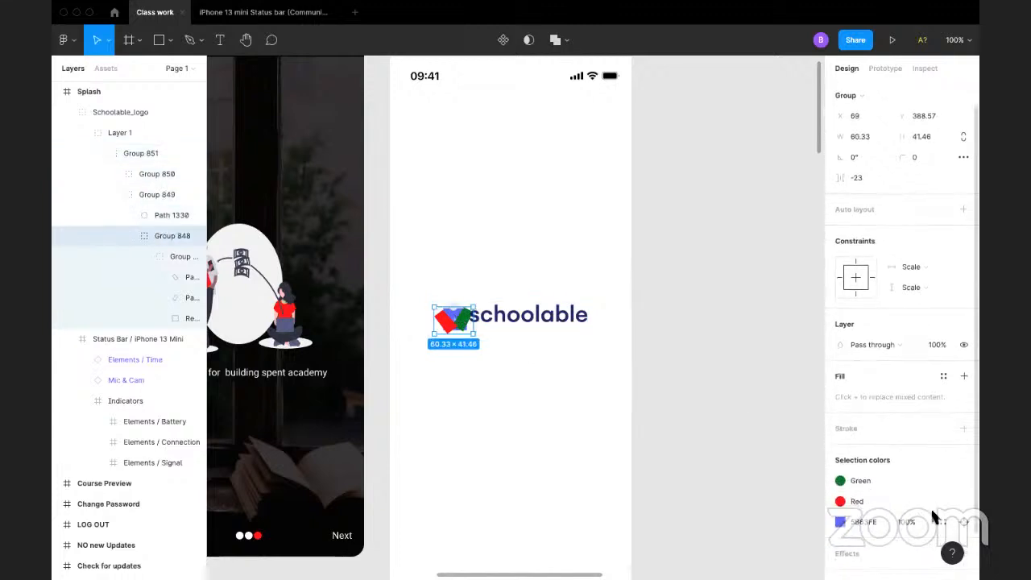
pyautogui.click(946, 523)
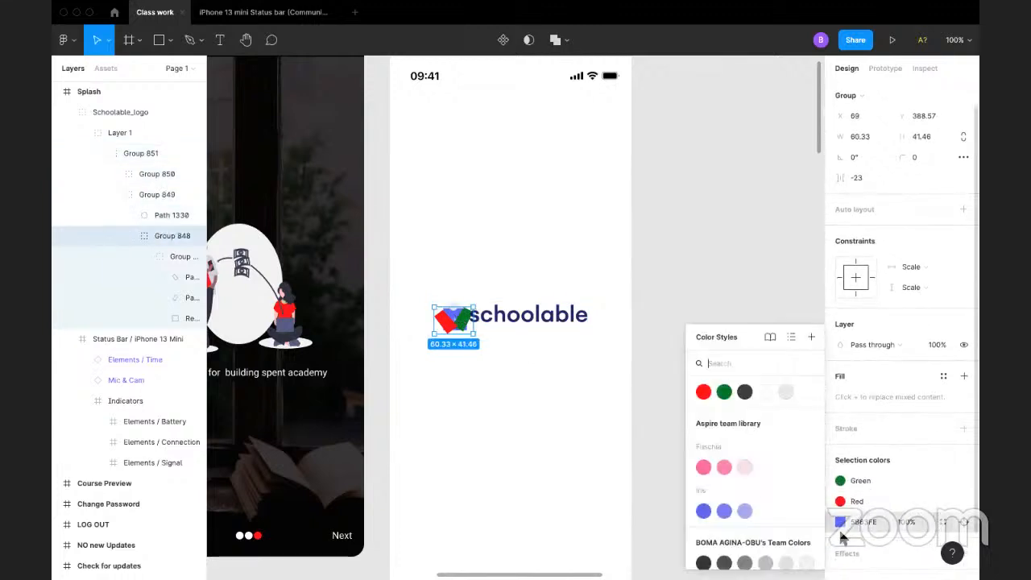
pyautogui.click(746, 394)
pyautogui.click(686, 338)
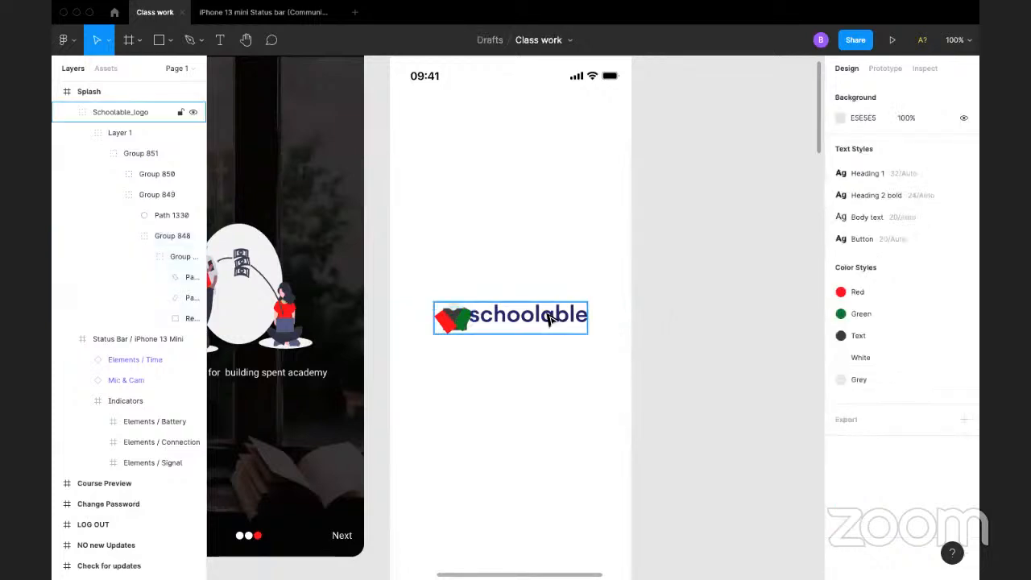
# Step: Apply the Text colour style to the "schoolable" wordmark of the logo
pyautogui.doubleClick(549, 317)
pyautogui.doubleClick(549, 317)
pyautogui.doubleClick(550, 318)
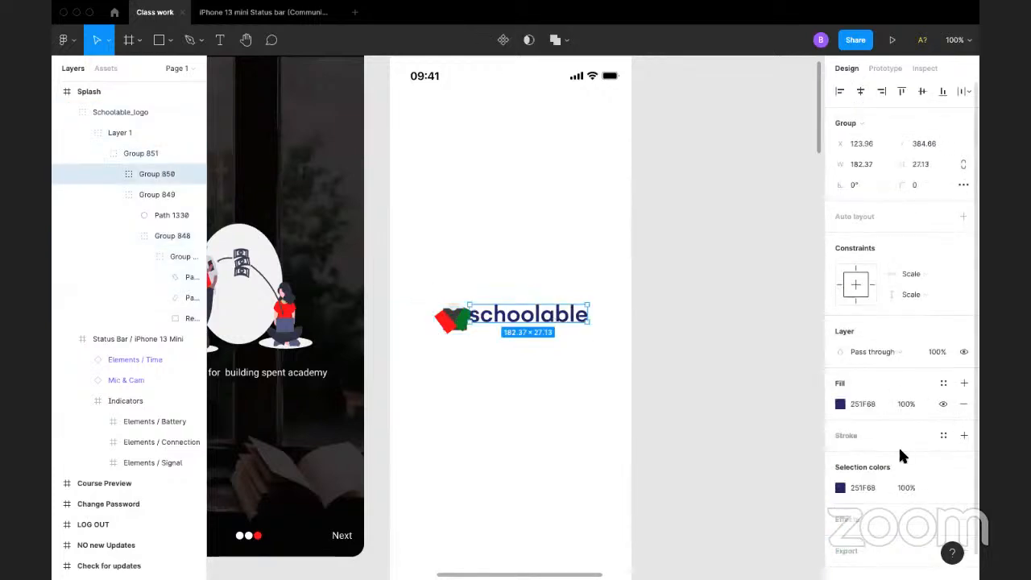
pyautogui.click(943, 383)
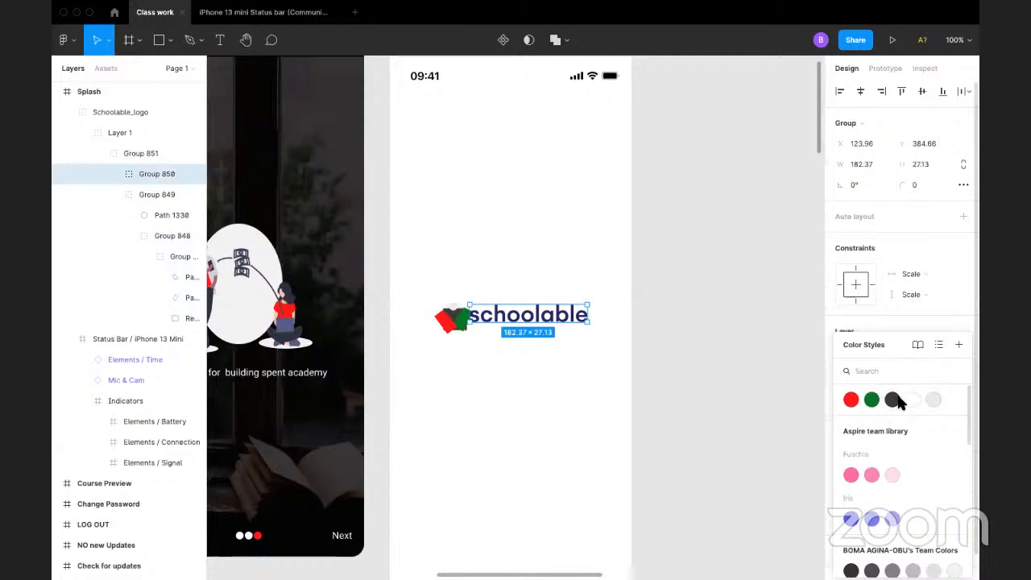
pyautogui.click(892, 400)
pyautogui.click(677, 334)
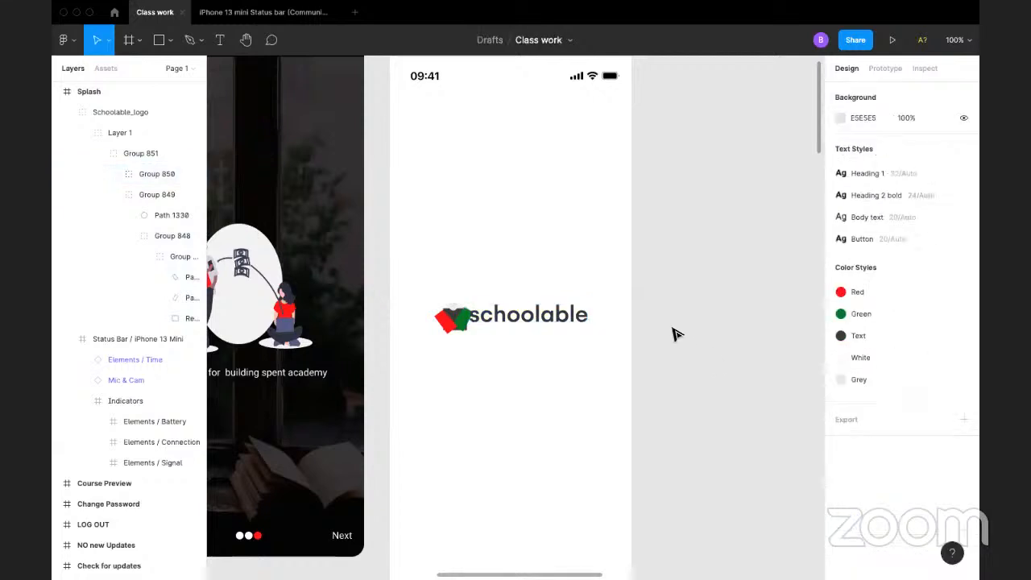
# Step: Apply the Green colour style to the background fill of the Splash frame
pyautogui.scroll(3, 519, 312)
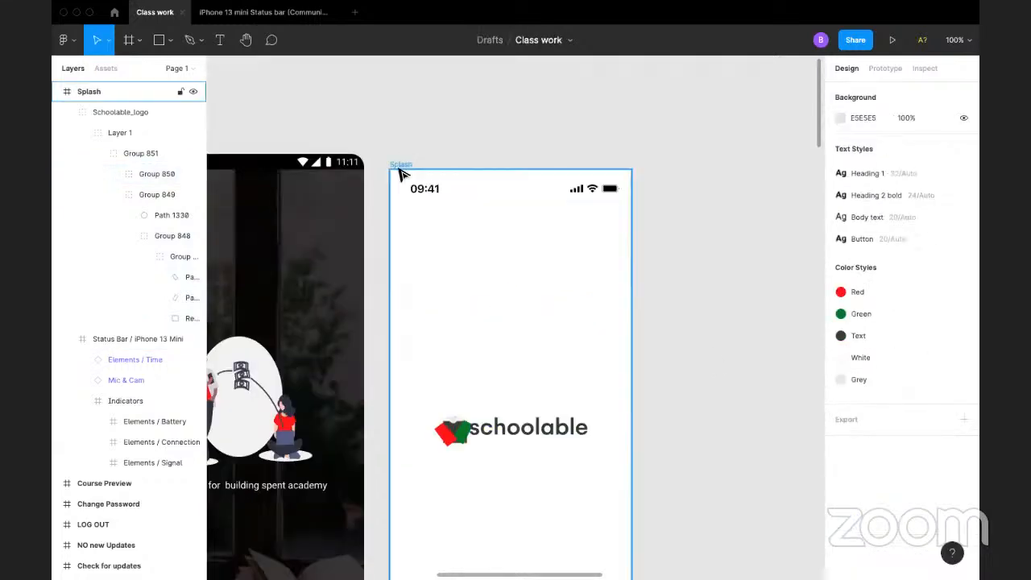
pyautogui.click(399, 170)
pyautogui.click(403, 165)
pyautogui.scroll(-3, 913, 312)
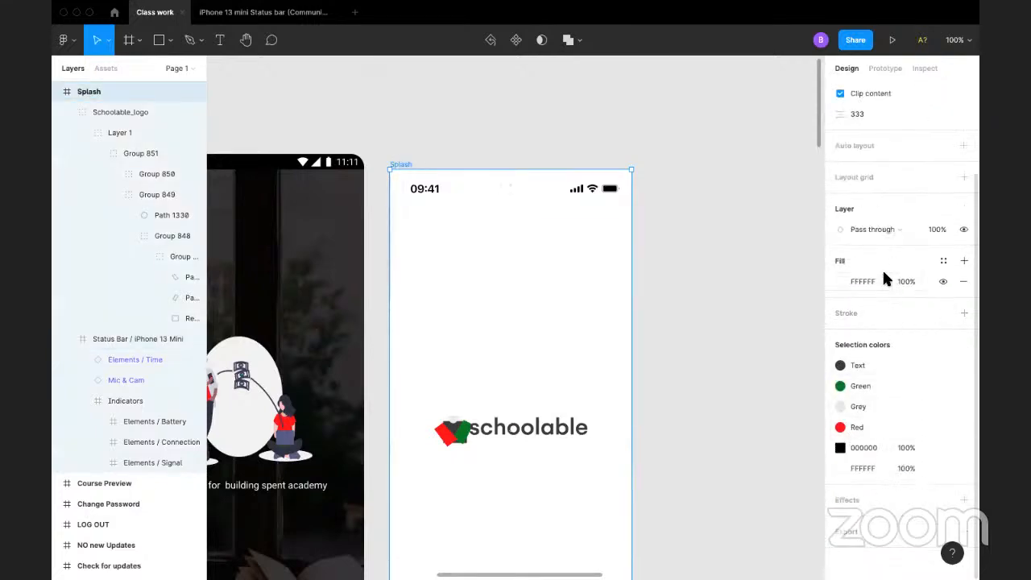
pyautogui.click(840, 281)
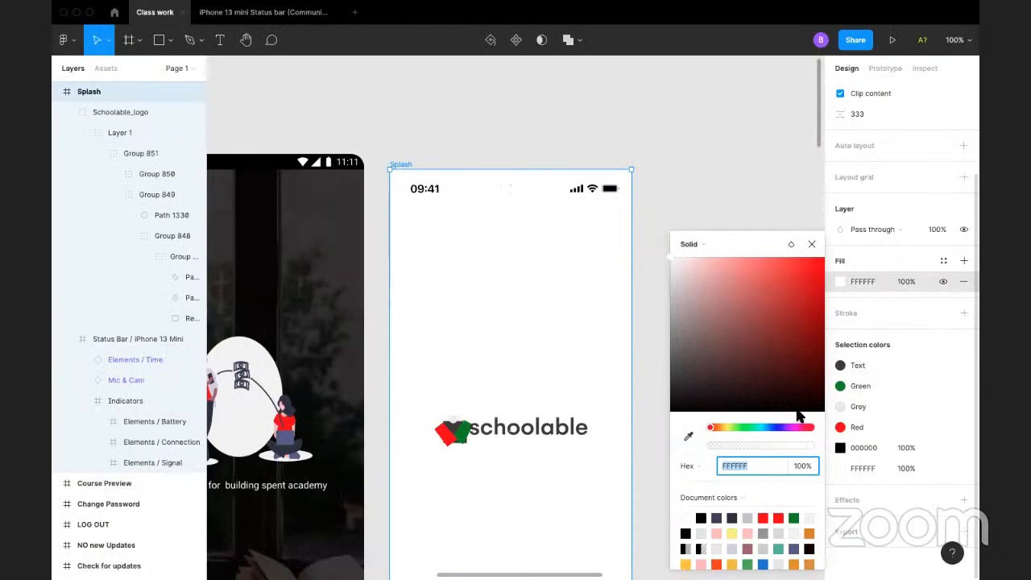
pyautogui.click(842, 385)
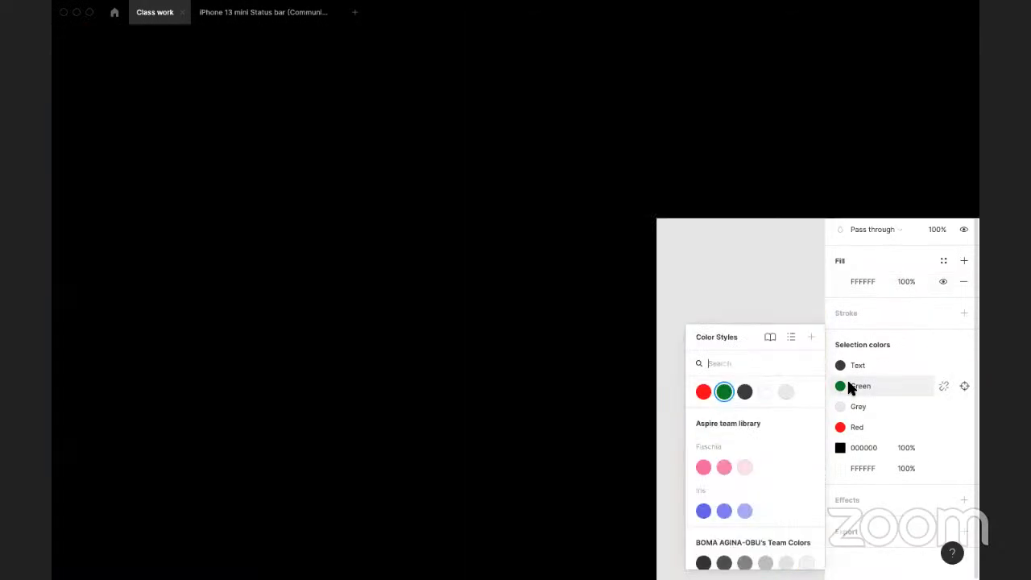
pyautogui.click(848, 383)
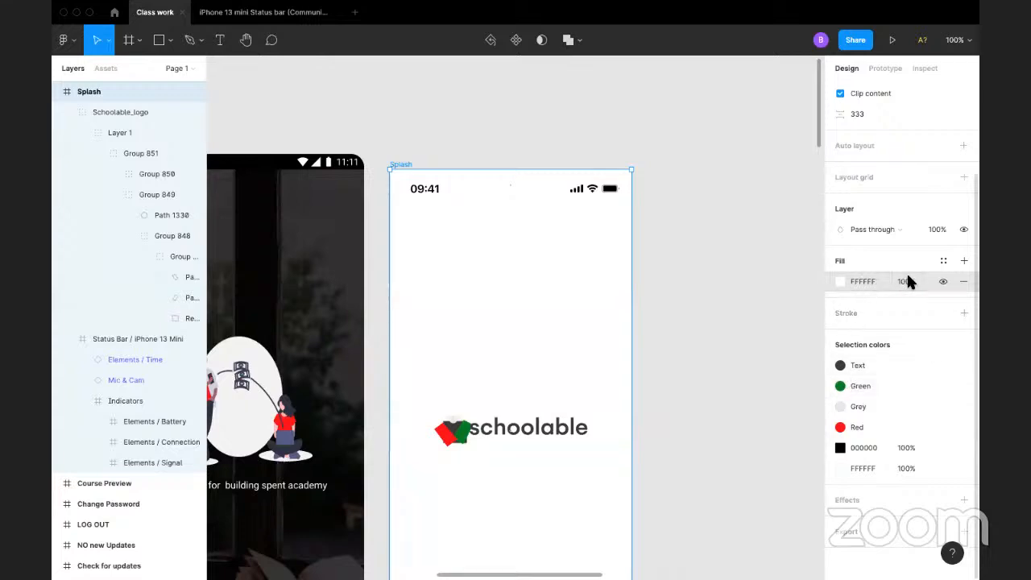
pyautogui.click(943, 261)
pyautogui.click(871, 338)
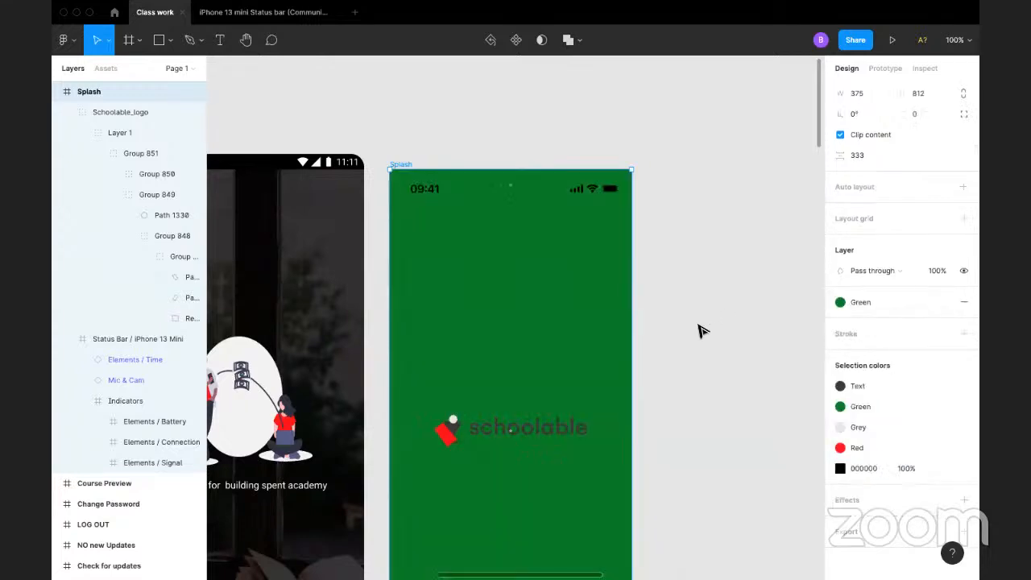
pyautogui.click(699, 330)
# Step: Replace the Text, Green, Grey and Red colours in the Schoolable logo with the White colour style
pyautogui.click(506, 426)
pyautogui.scroll(-3, 843, 417)
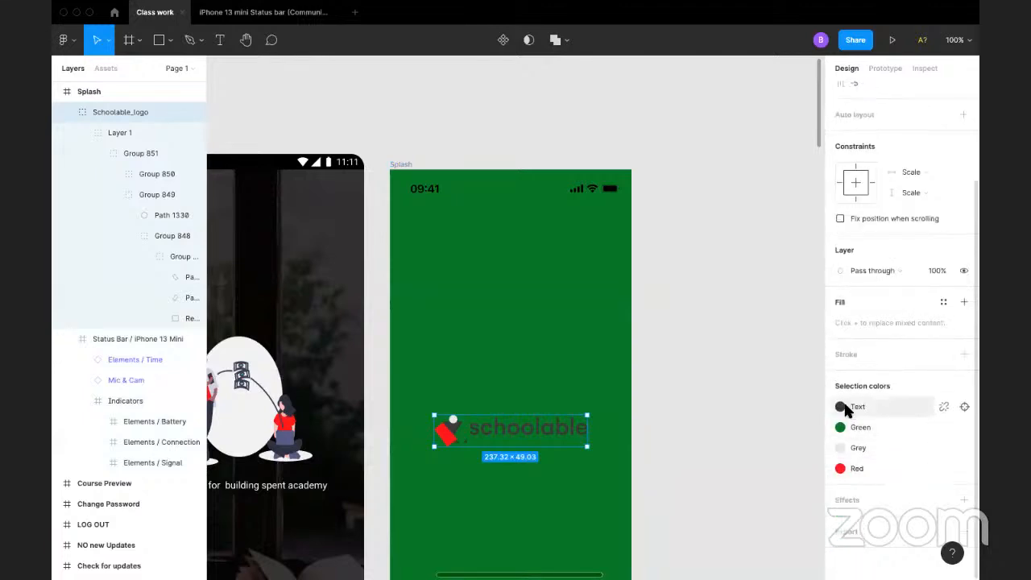
pyautogui.click(841, 407)
pyautogui.click(765, 392)
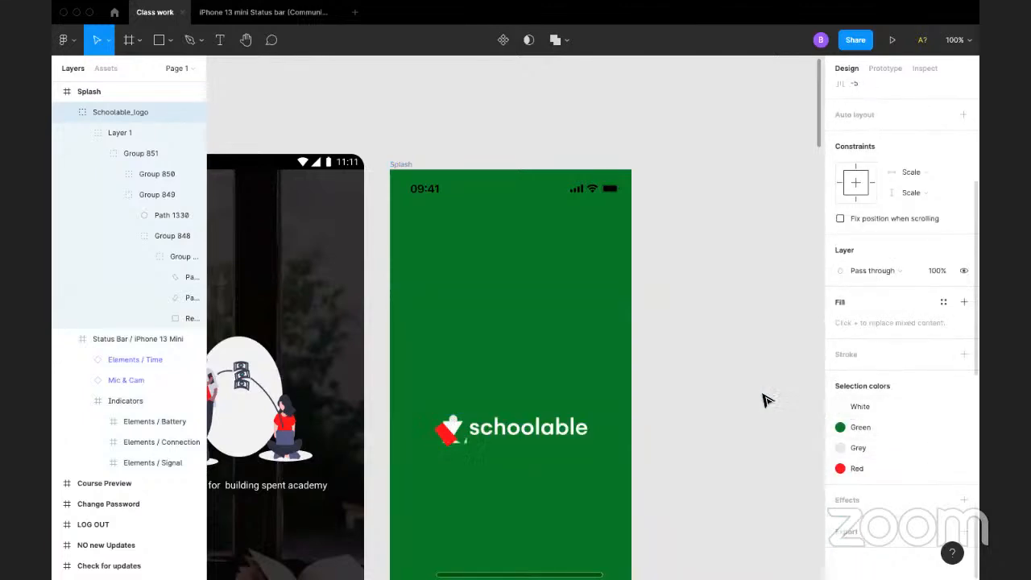
pyautogui.click(841, 427)
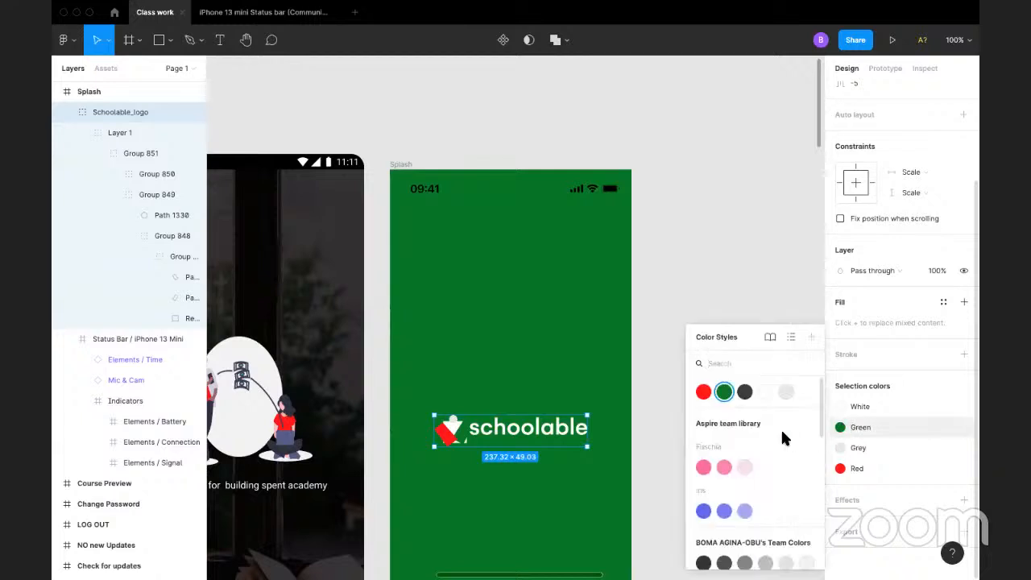
pyautogui.click(767, 389)
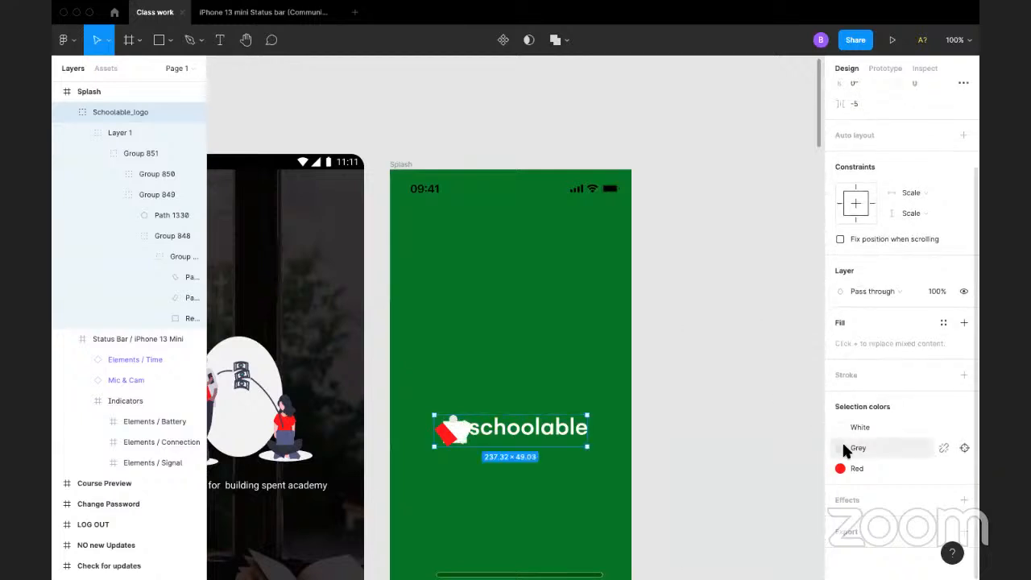
pyautogui.click(841, 448)
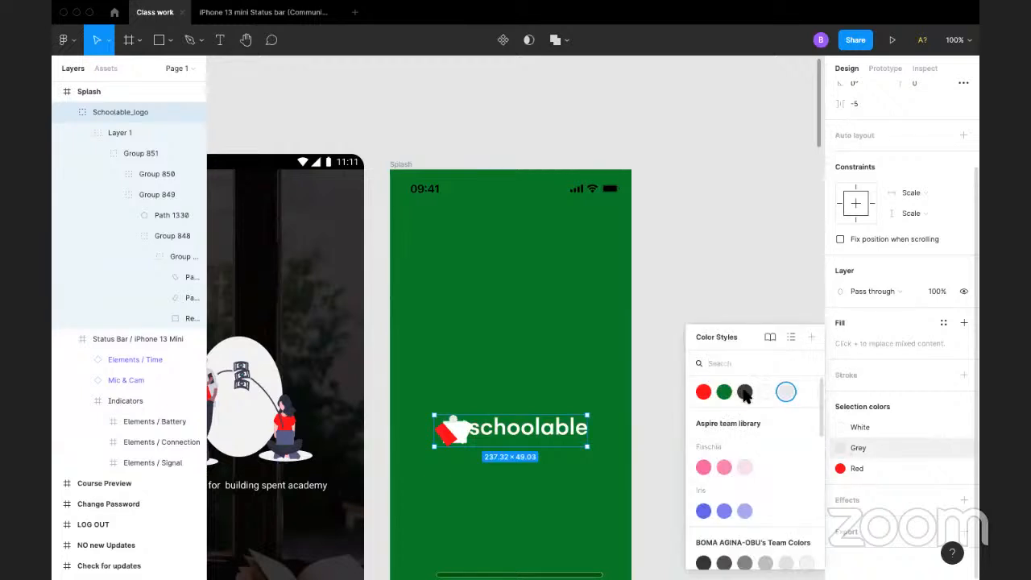
pyautogui.click(785, 392)
pyautogui.click(840, 468)
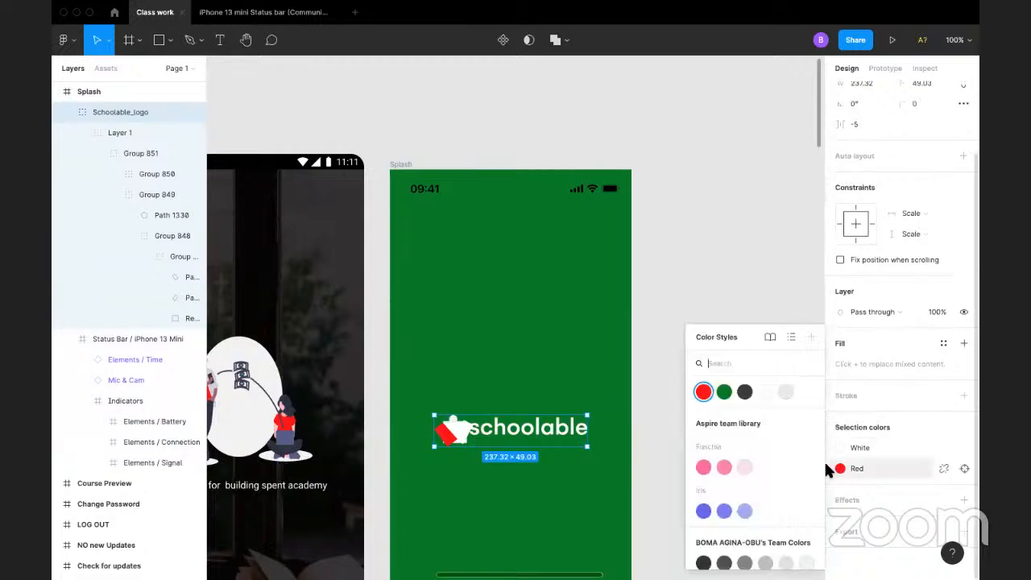
pyautogui.click(767, 393)
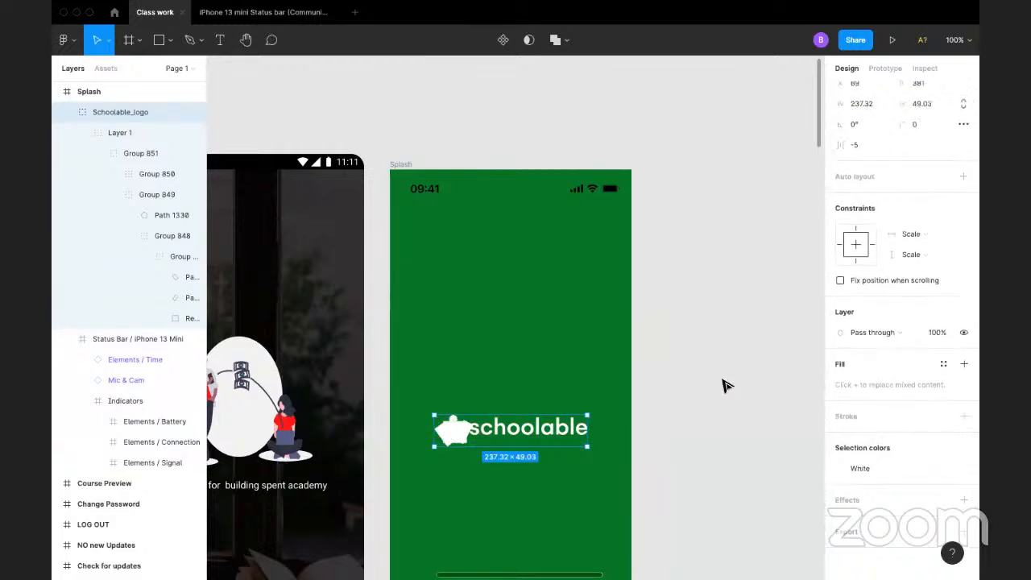
pyautogui.click(724, 385)
pyautogui.scroll(-5, 465, 304)
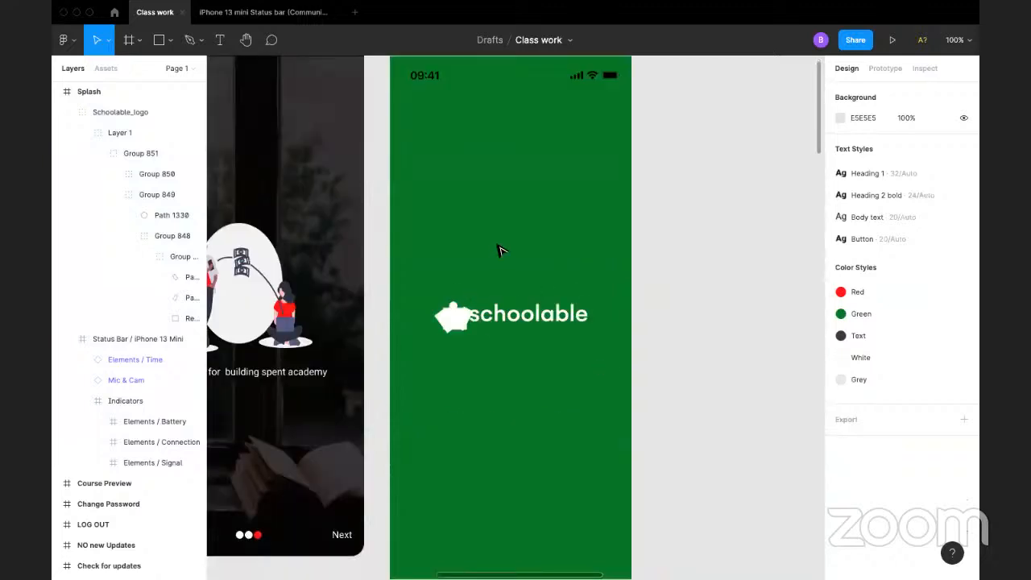
# Step: Try the Text colour style on the whole Schoolable logo and return it to the White style
pyautogui.click(554, 308)
pyautogui.scroll(-3, 840, 422)
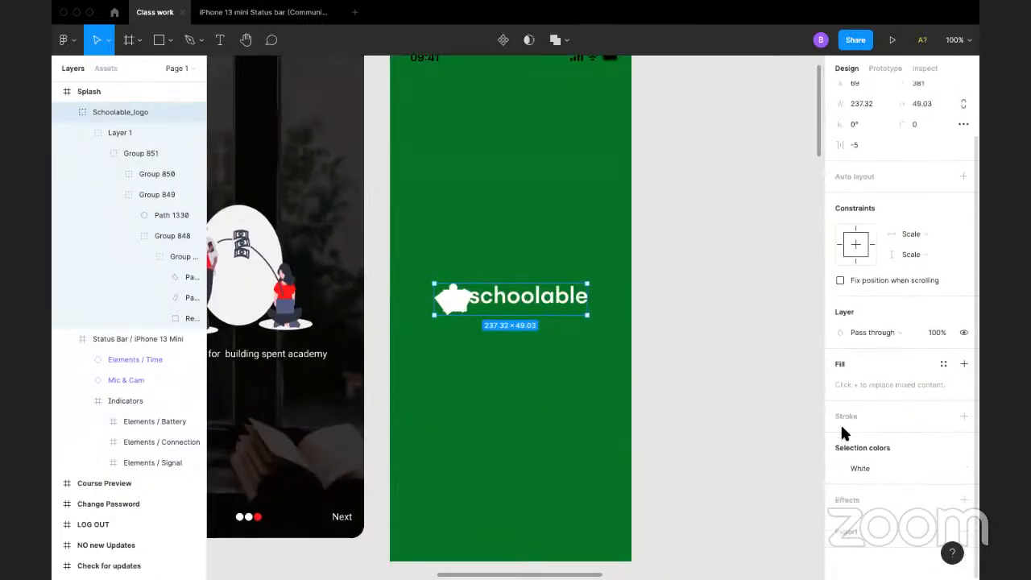
pyautogui.click(840, 466)
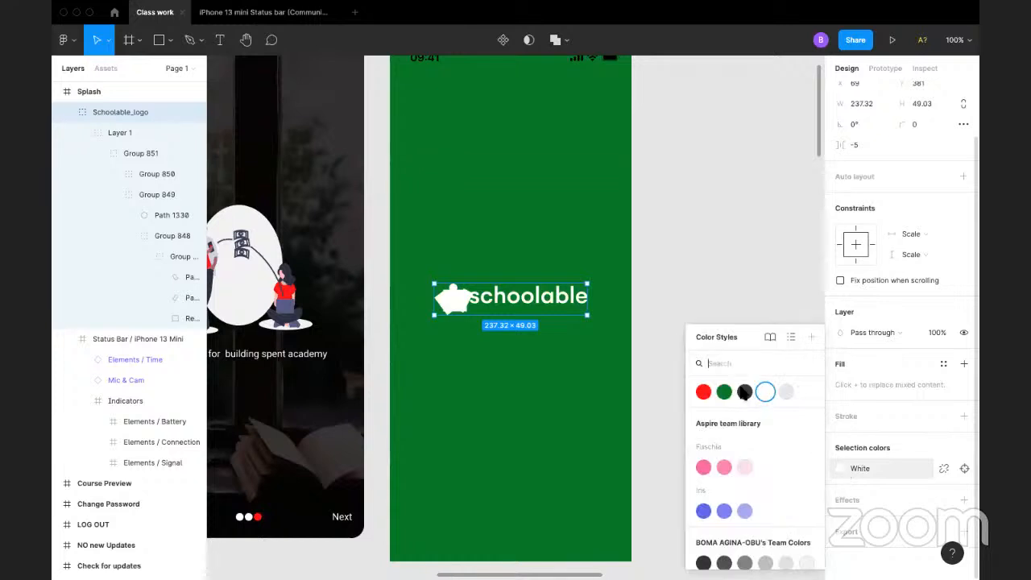
pyautogui.click(744, 395)
pyautogui.click(698, 331)
pyautogui.scroll(4, 685, 325)
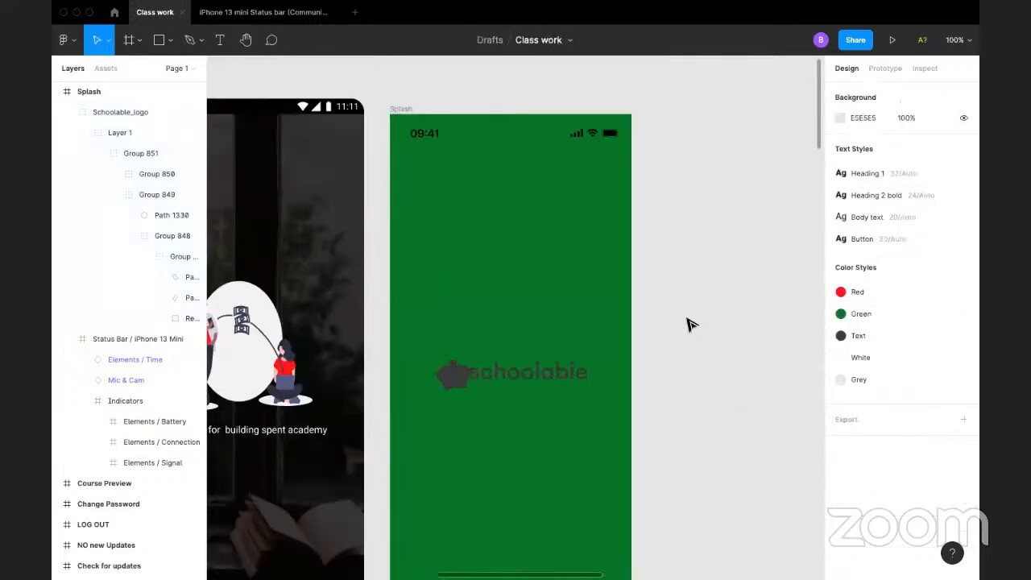
pyautogui.click(523, 415)
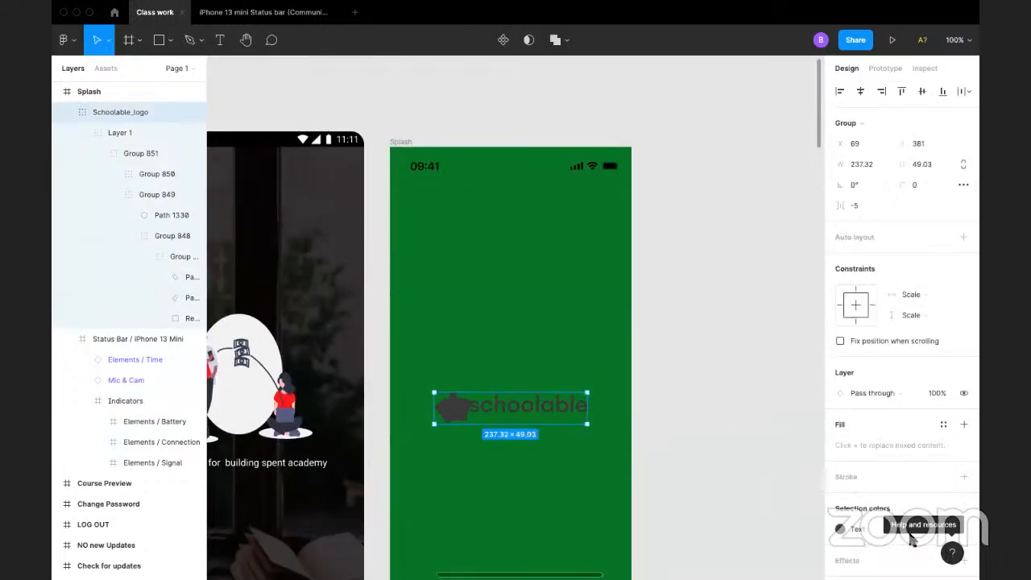
pyautogui.click(841, 529)
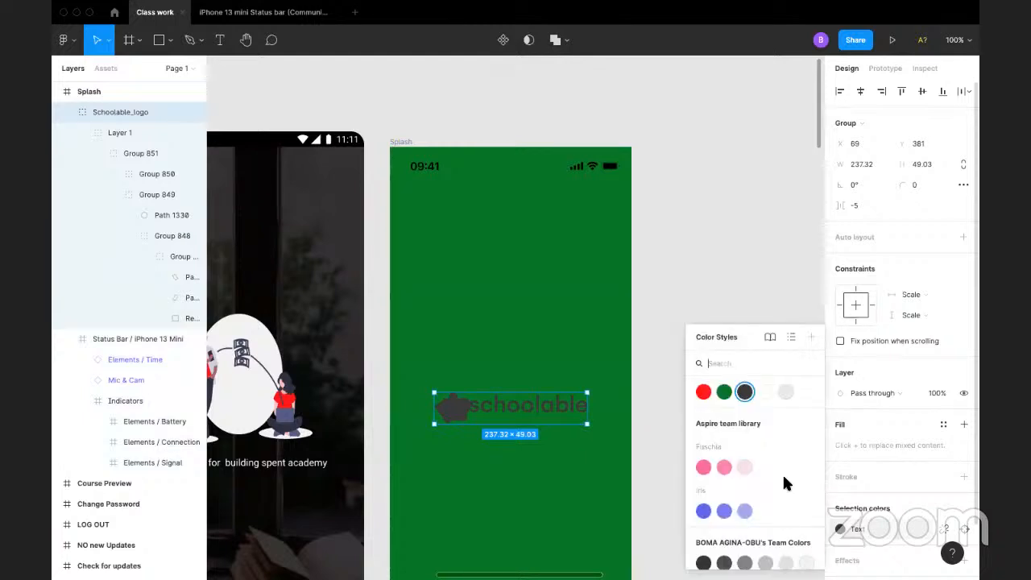
pyautogui.click(761, 389)
pyautogui.click(684, 266)
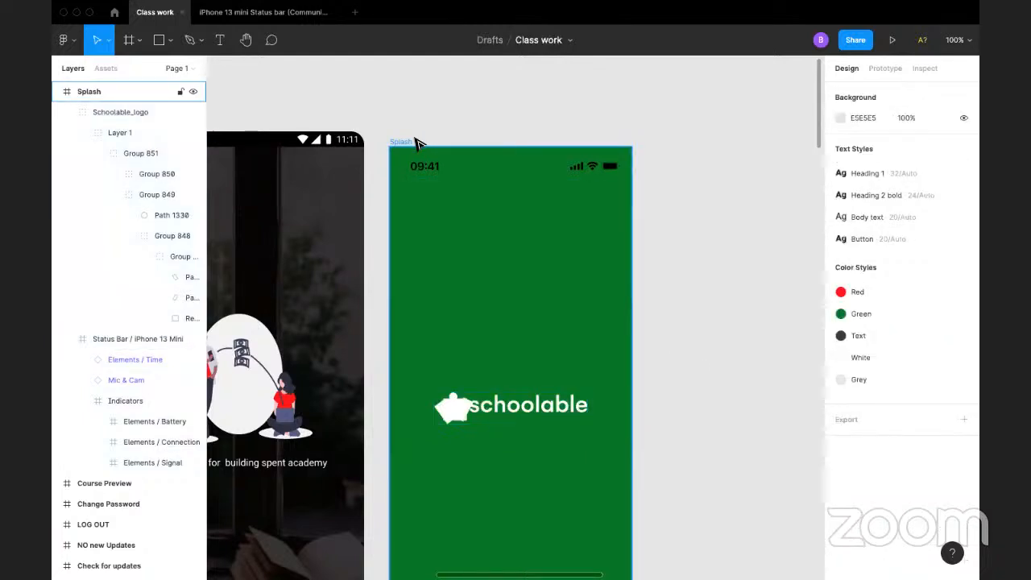
# Step: Duplicate the Splash frame and apply the White colour style to the copy's background
pyautogui.click(416, 143)
pyautogui.press('super+d')
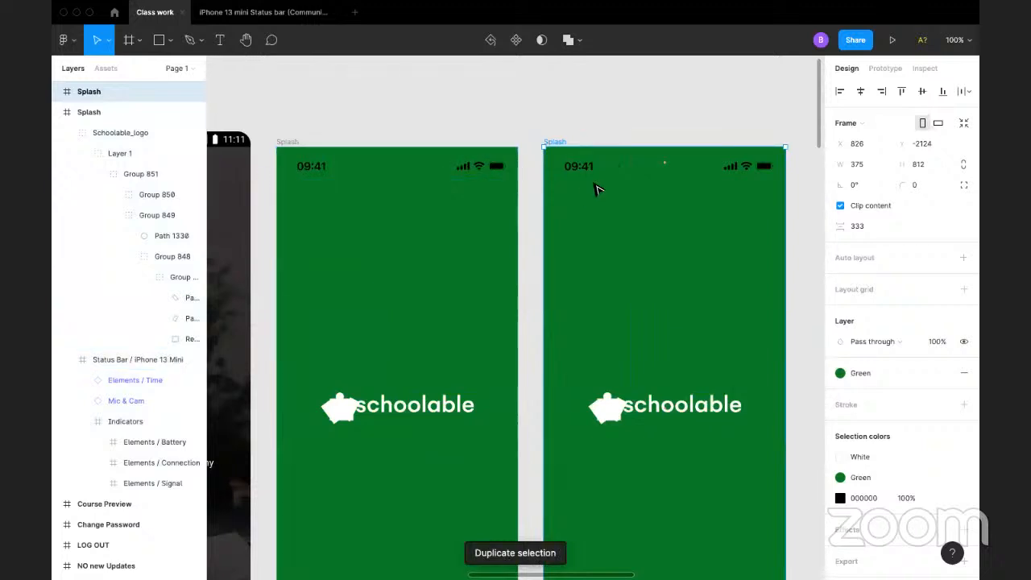
pyautogui.click(891, 374)
pyautogui.click(933, 400)
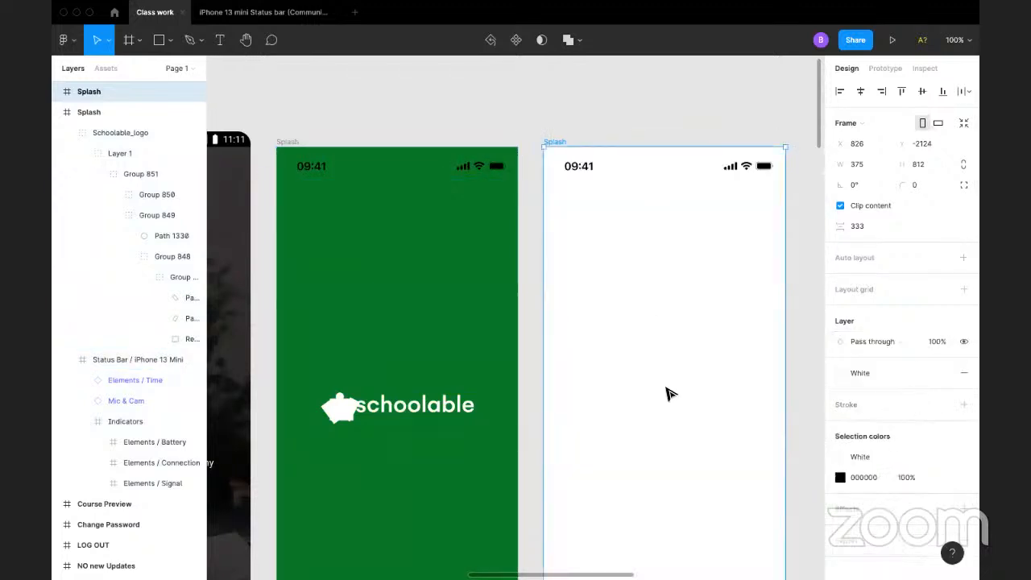
# Step: Delete the Schoolable logo from the white copy of the Splash frame
pyautogui.click(668, 430)
pyautogui.click(680, 414)
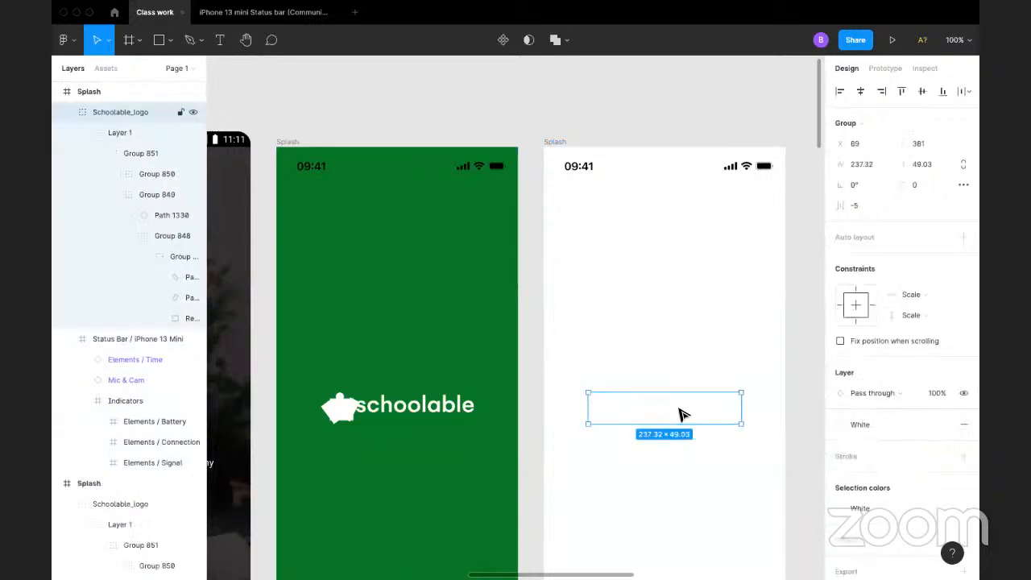
pyautogui.press('BackSpace')
pyautogui.hscroll(-5, 536, 424)
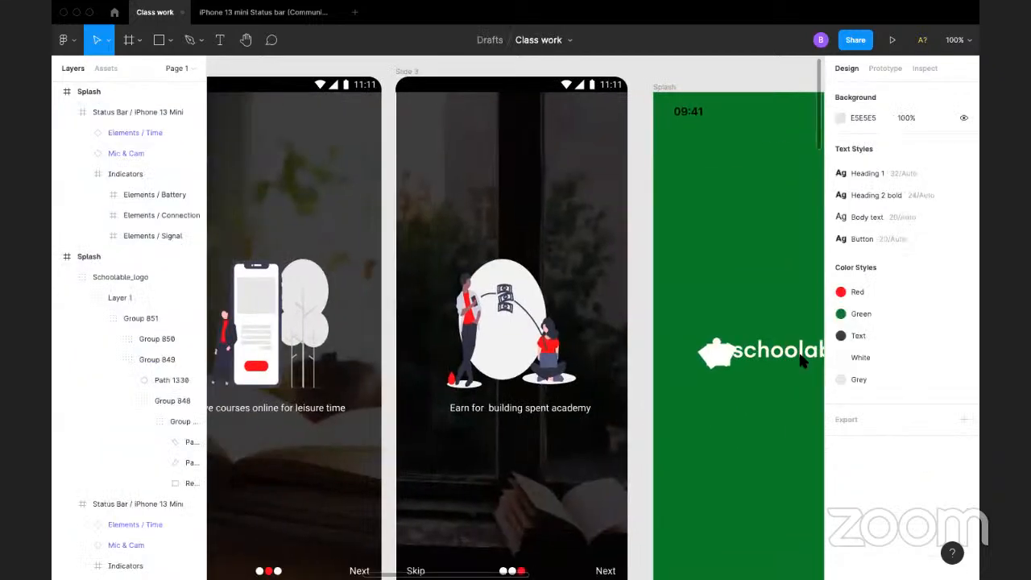
# Step: Add the "Learn everywhere, anytime with less data" caption from Slide 1 to the white Splash frame
pyautogui.hscroll(-3, 801, 360)
pyautogui.moveTo(911, 347); pyautogui.dragTo(479, 361)
pyautogui.moveTo(628, 367); pyautogui.dragTo(879, 398)
pyautogui.moveTo(810, 408); pyautogui.dragTo(848, 404)
pyautogui.moveTo(287, 405); pyautogui.dragTo(509, 362)
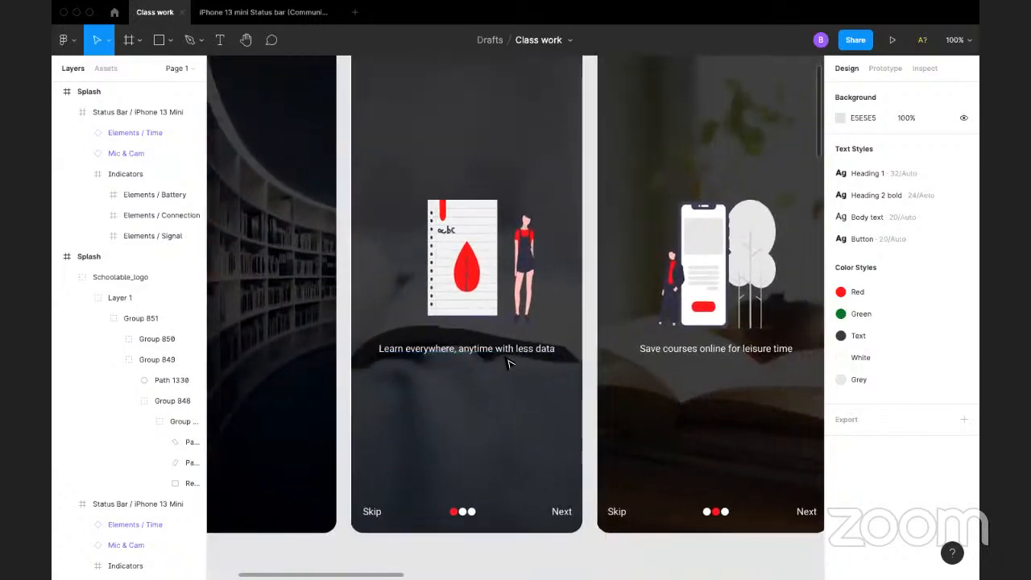
pyautogui.click(511, 355)
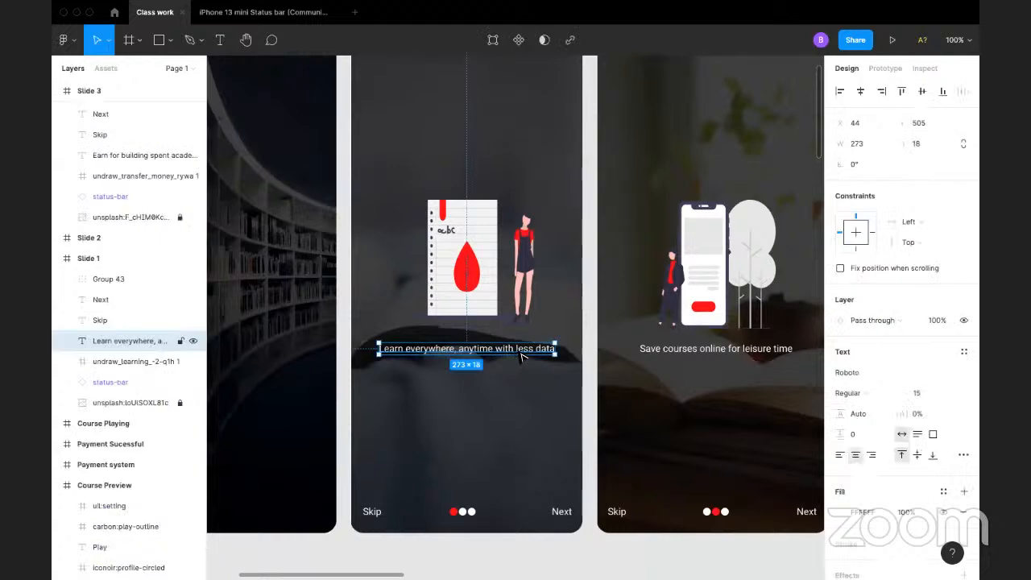
pyautogui.moveTo(520, 357); pyautogui.dragTo(713, 322)
# Step: Apply the saved Green colour style to the caption in the white Splash frame
pyautogui.scroll(-1, 893, 423)
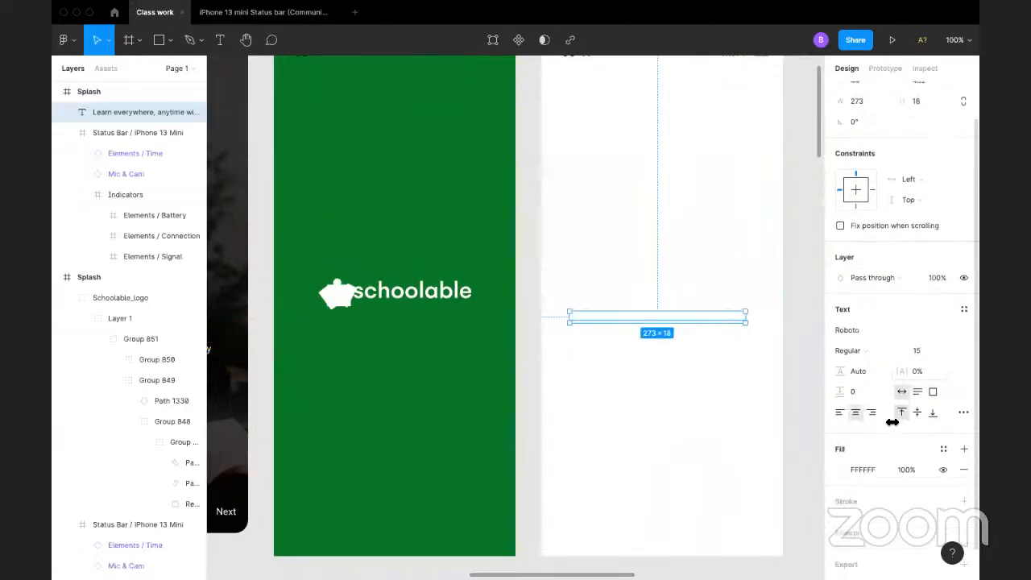
pyautogui.scroll(-1, 892, 422)
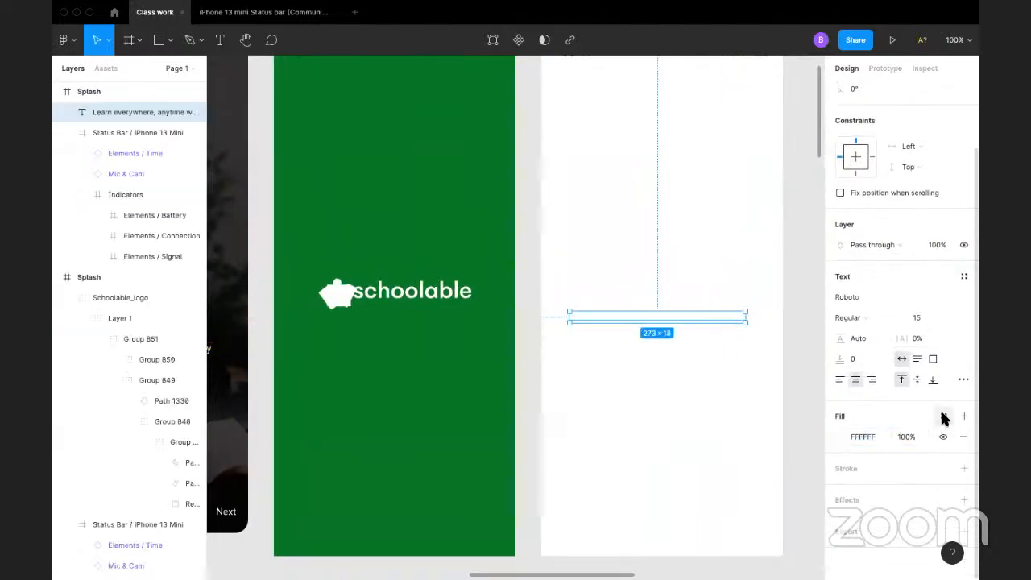
pyautogui.click(943, 416)
pyautogui.click(872, 398)
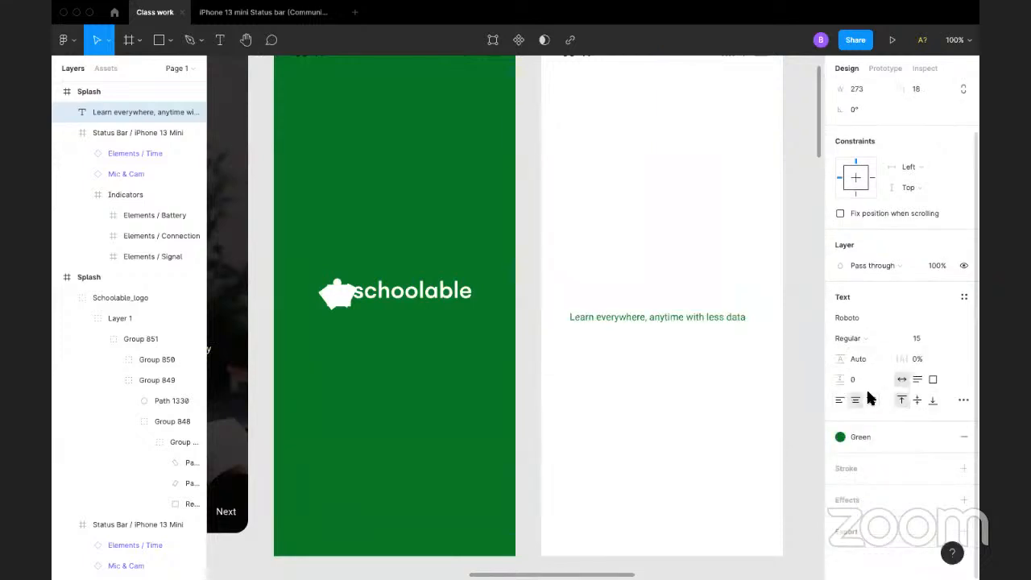
# Step: Shift the caption slightly to the right within the white Splash frame and open the saved text styles for it
pyautogui.scroll(3, 727, 279)
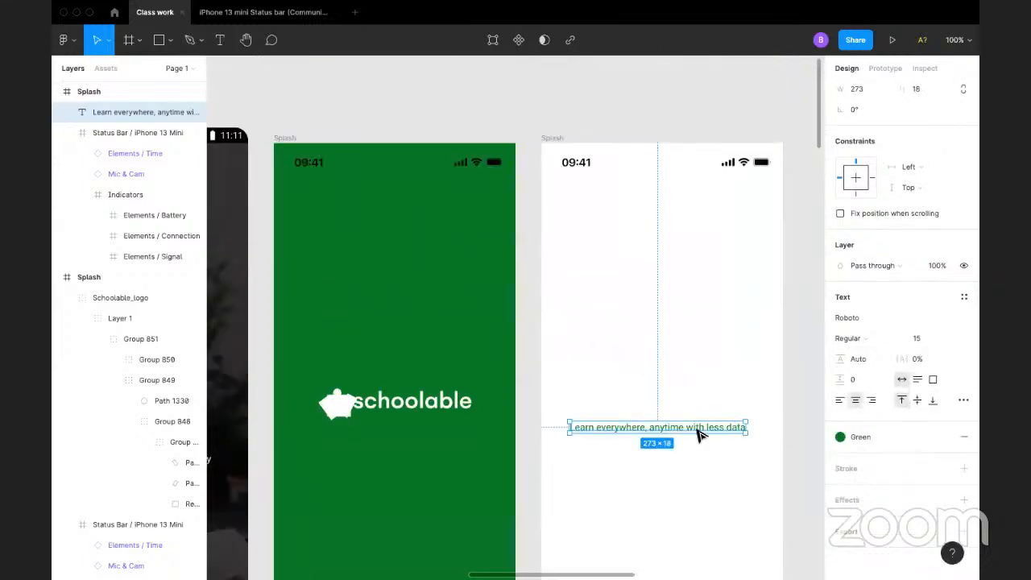
pyautogui.moveTo(699, 435); pyautogui.dragTo(709, 433)
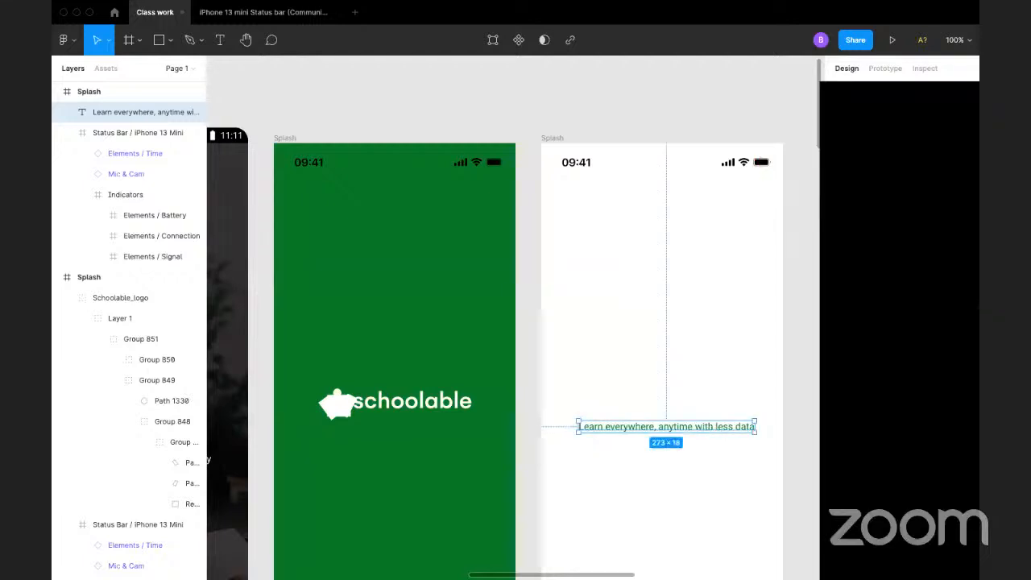
pyautogui.click(964, 296)
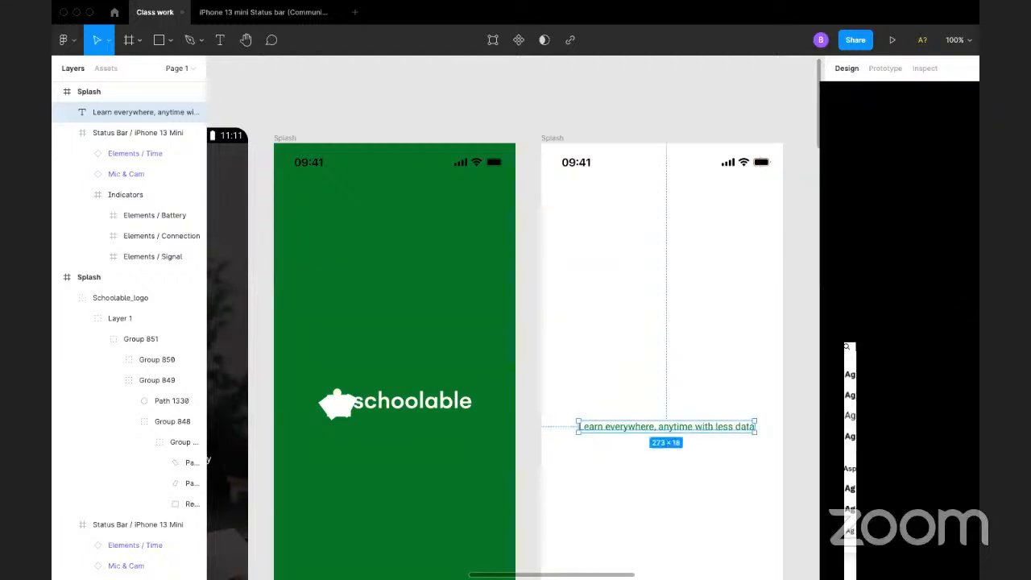
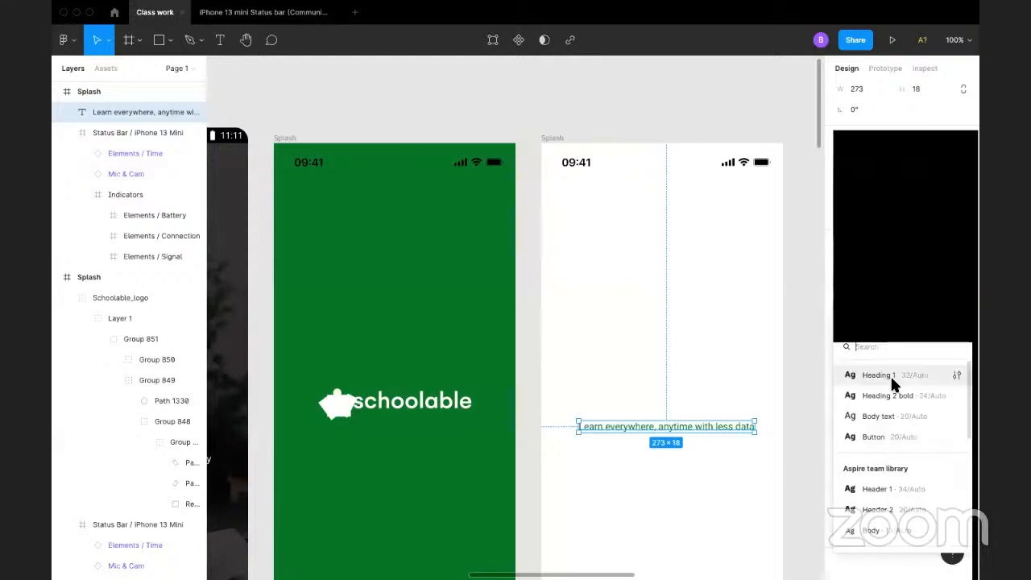
# Step: Try the saved Heading 1 text style on the green caption in the white Splash frame
pyautogui.click(892, 385)
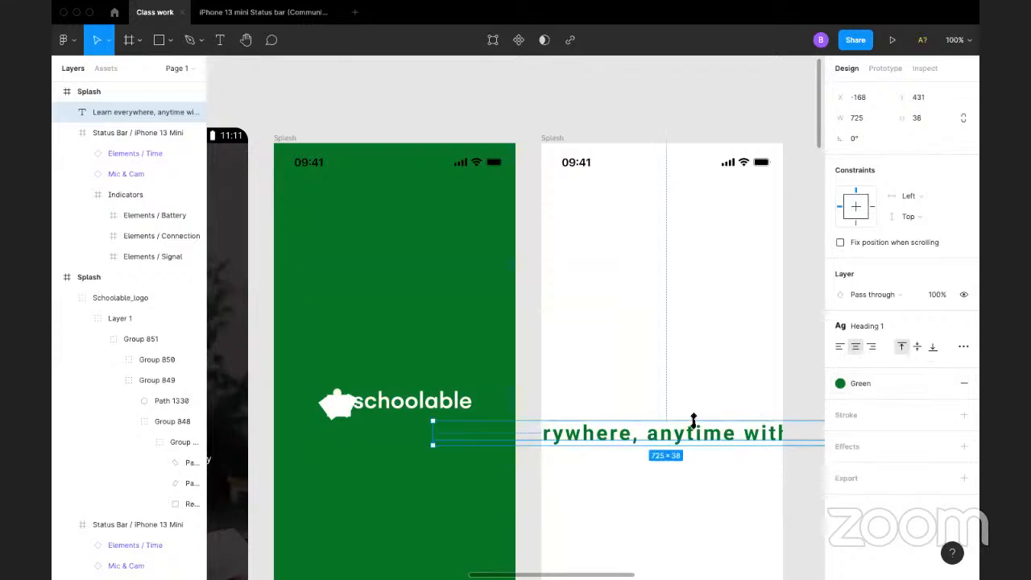
pyautogui.hscroll(5, 689, 414)
pyautogui.scroll(-1, 688, 415)
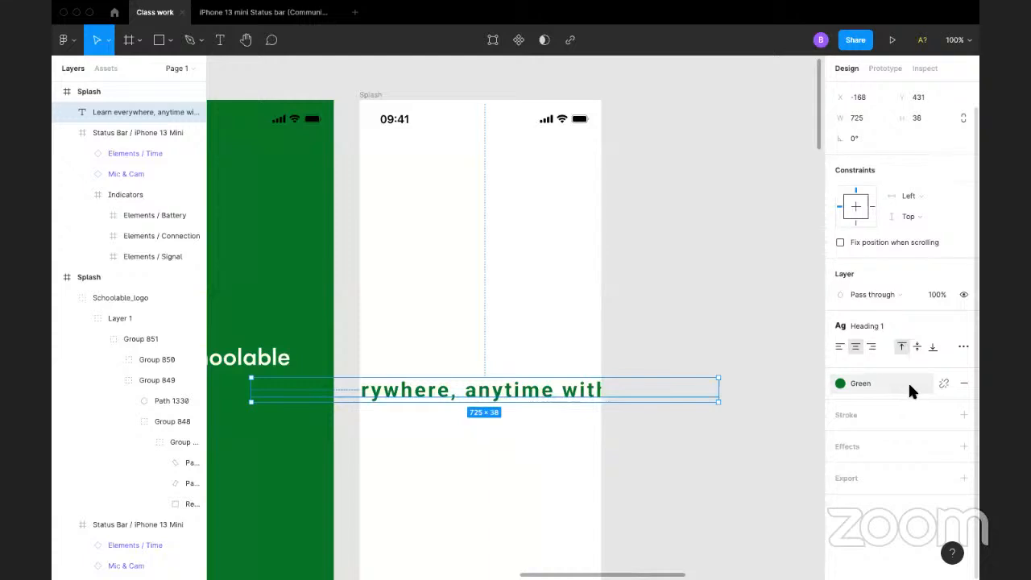
# Step: Switch the caption in the white Splash frame to the saved Heading 2 bold text style and reopen the saved text styles
pyautogui.click(878, 325)
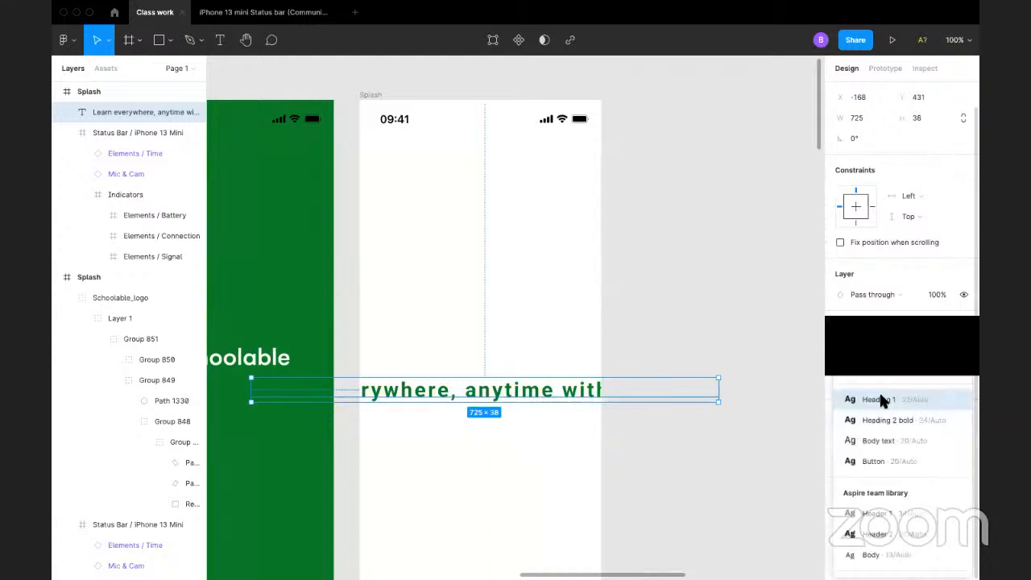
pyautogui.click(881, 419)
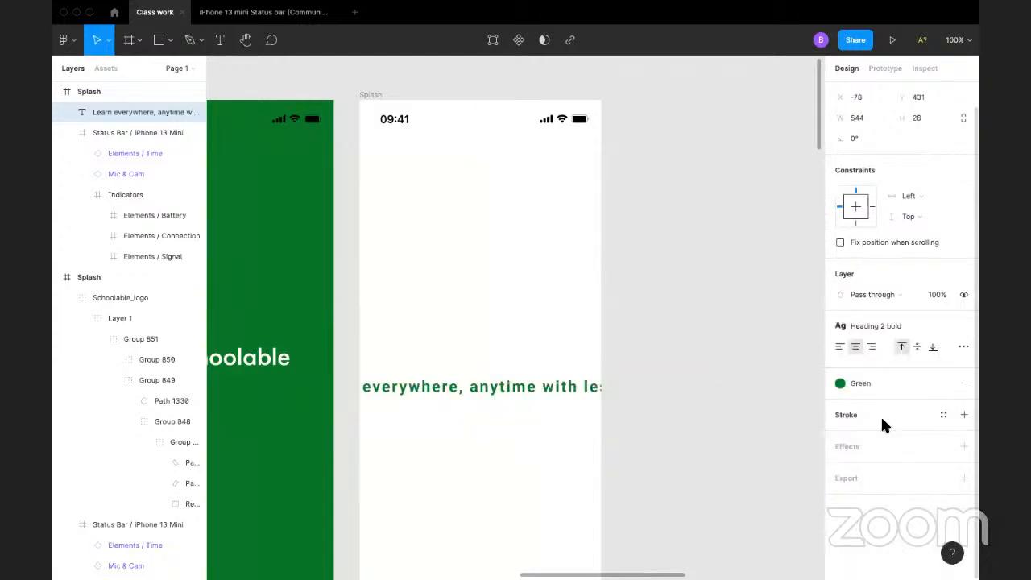
pyautogui.click(882, 324)
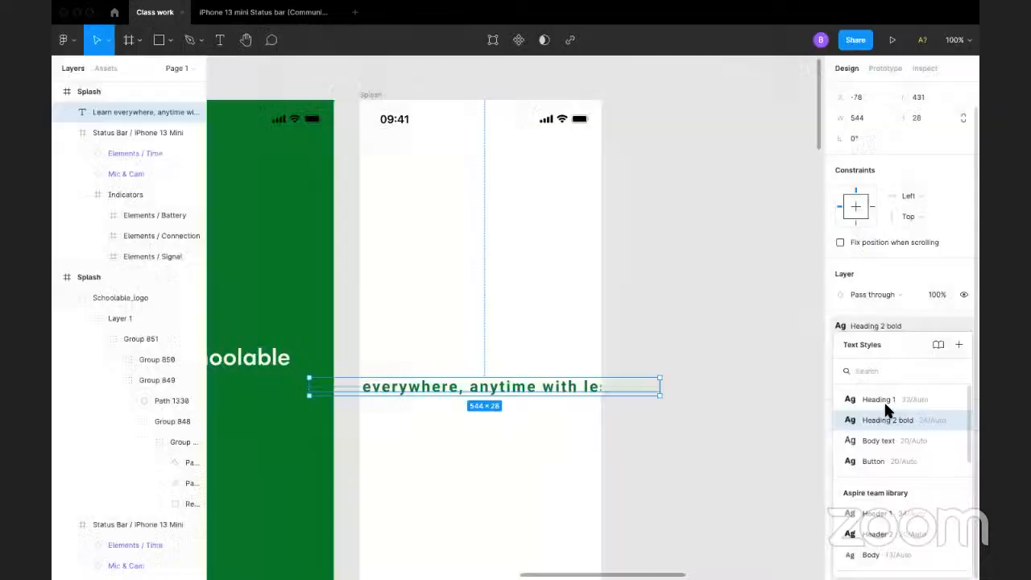
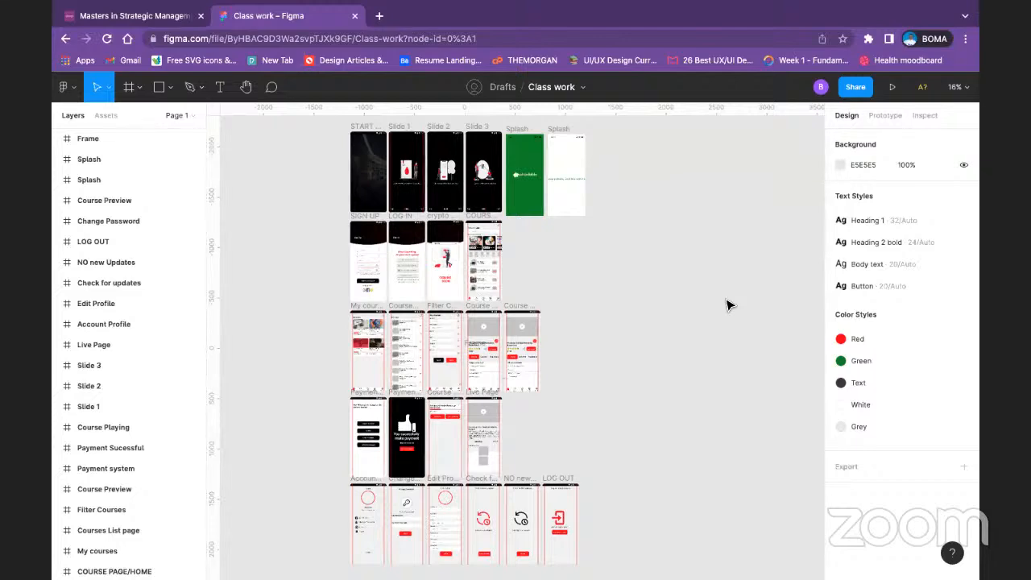
# Step: Try the saved Body text style and the Button style on the green caption in the white Splash frame
pyautogui.hotkey('shift', '0')
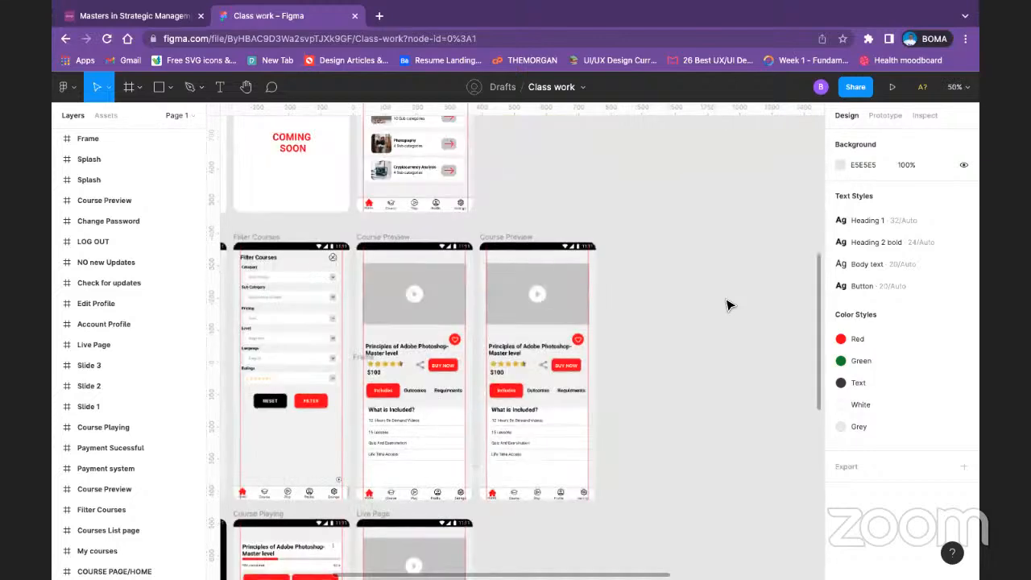
pyautogui.moveTo(706, 236); pyautogui.dragTo(579, 576)
pyautogui.moveTo(500, 219); pyautogui.dragTo(455, 520)
pyautogui.moveTo(516, 283); pyautogui.dragTo(468, 513)
pyautogui.scroll(3, 521, 440)
pyautogui.click(592, 324)
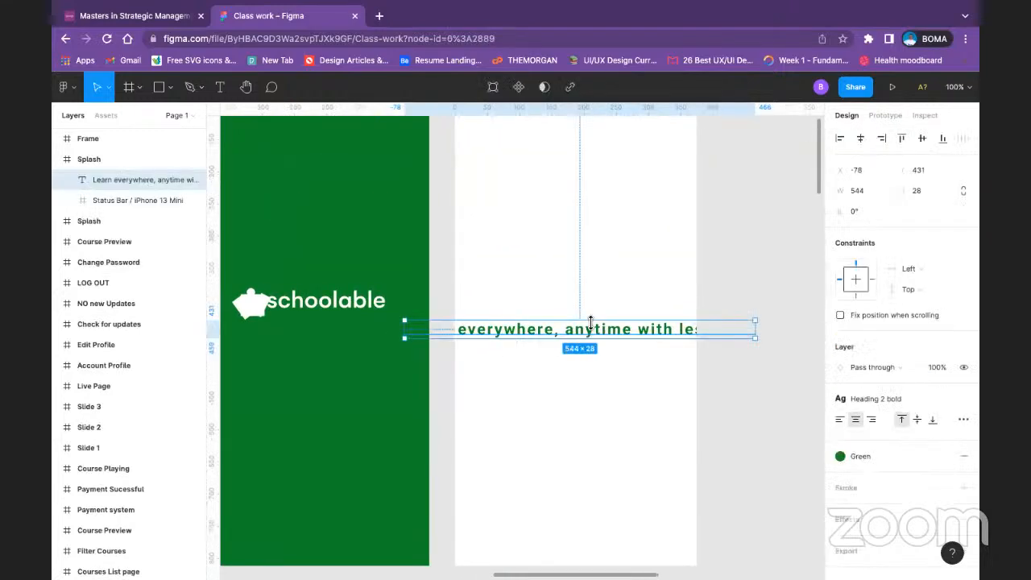
pyautogui.click(928, 398)
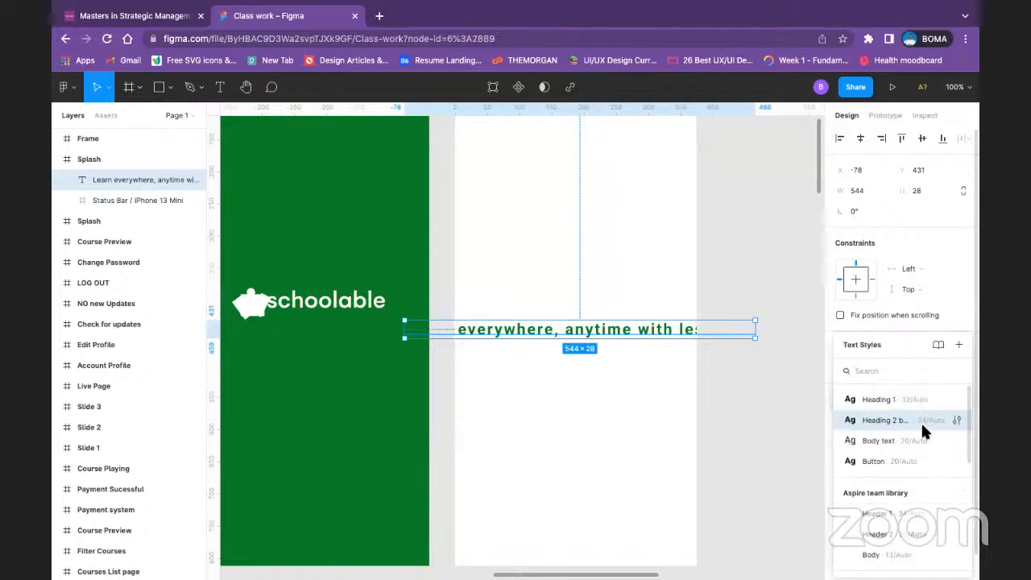
pyautogui.click(919, 439)
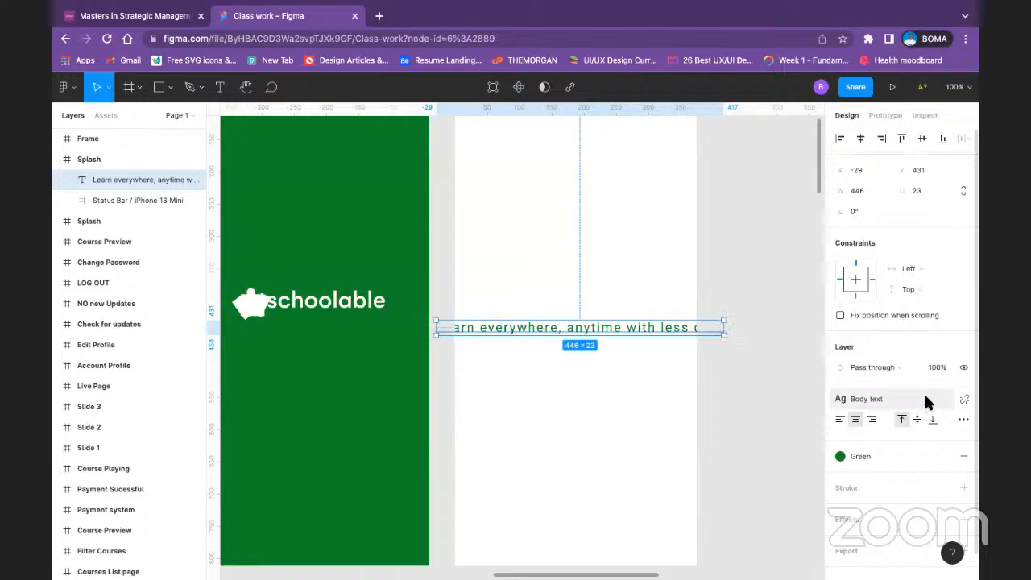
pyautogui.click(925, 398)
pyautogui.click(911, 459)
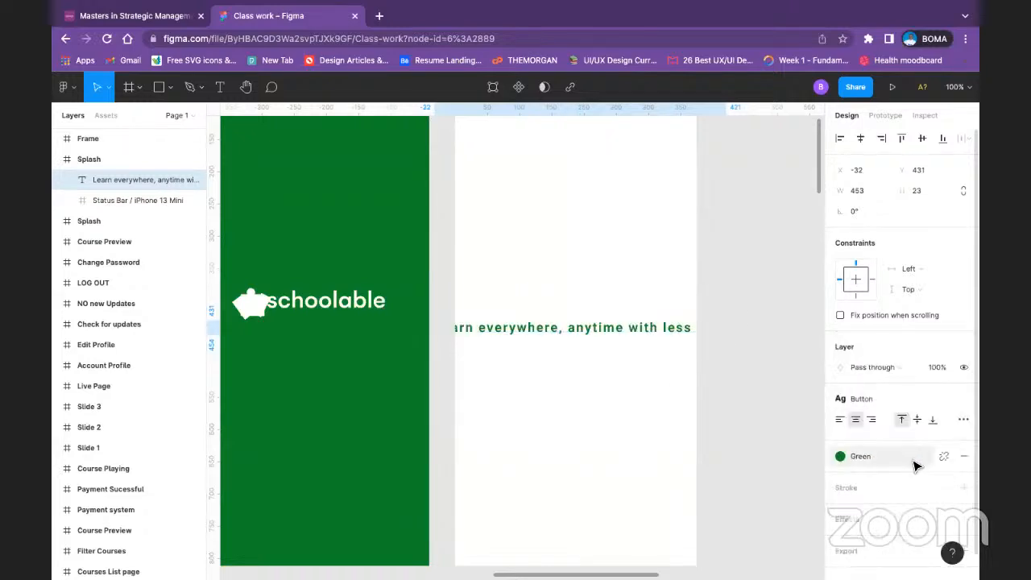
# Step: Move the green caption to start inside the white Splash frame and shorten its text to "Learn everywhere"
pyautogui.moveTo(620, 332); pyautogui.dragTo(649, 329)
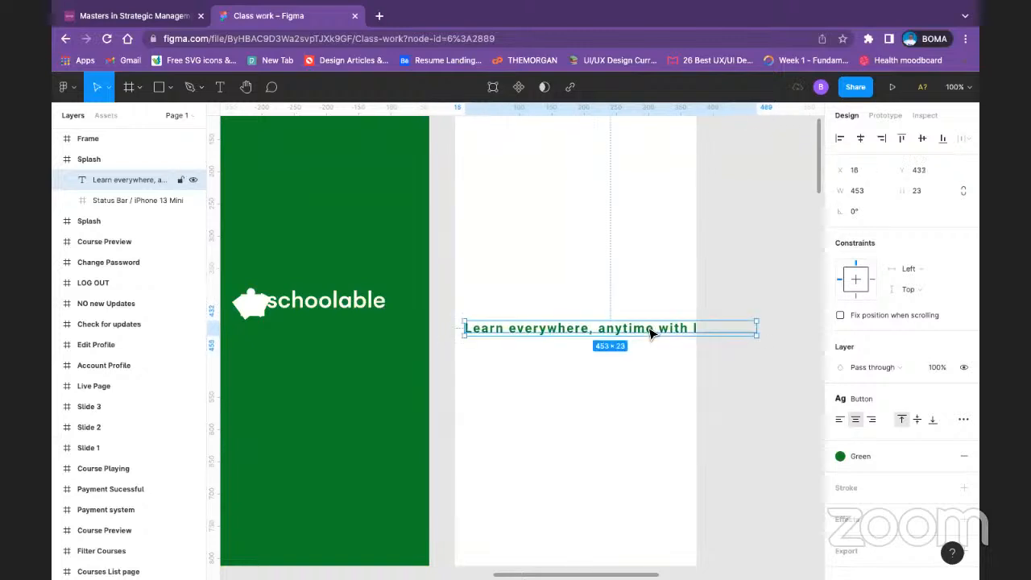
pyautogui.doubleClick(647, 328)
pyautogui.press('Escape')
pyautogui.doubleClick(600, 330)
pyautogui.click(597, 328)
pyautogui.keyDown('shift'); pyautogui.click(789, 327); pyautogui.keyUp('shift')
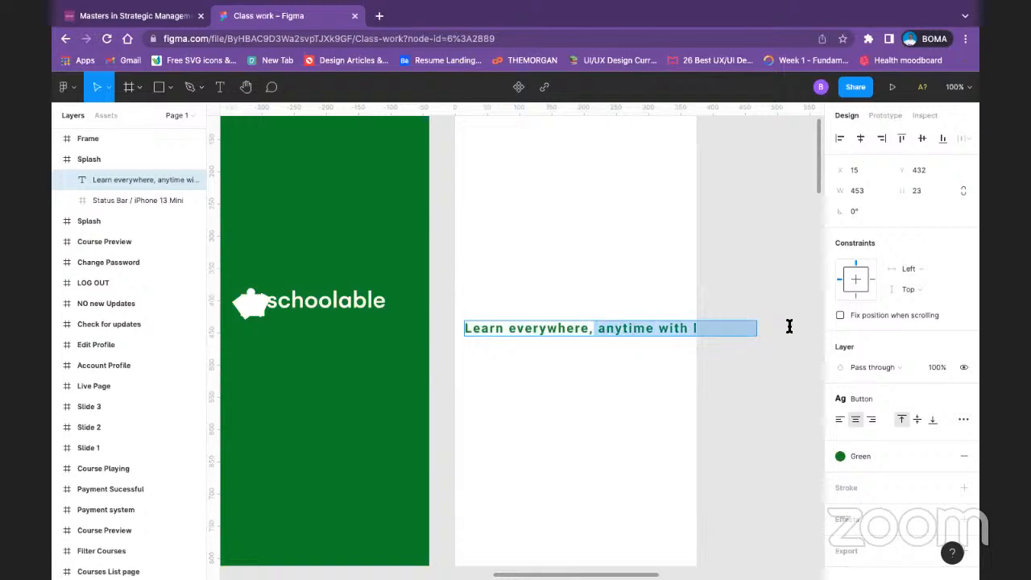
pyautogui.press('BackSpace')
pyautogui.press('BackSpace')
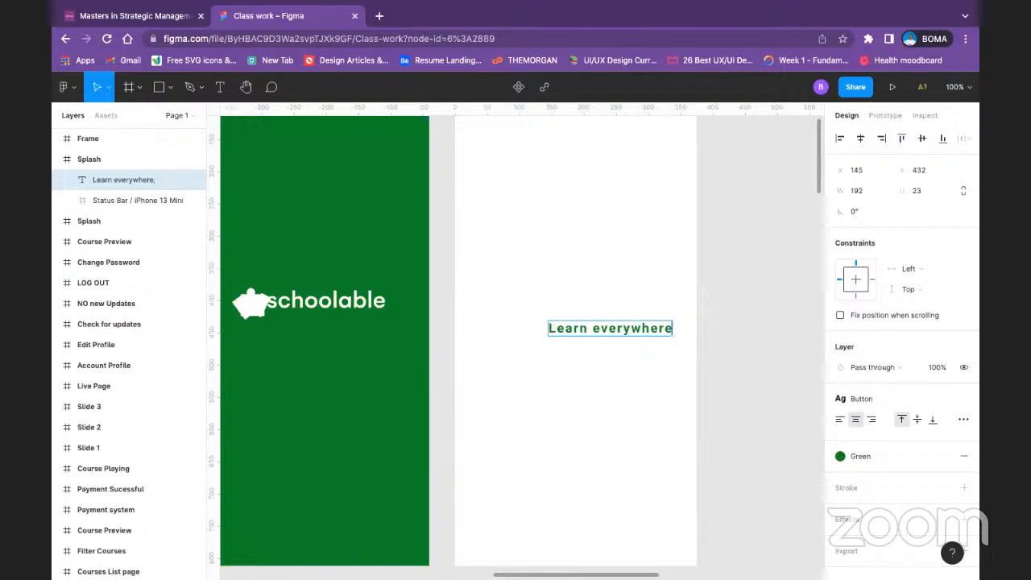
pyautogui.press('Escape')
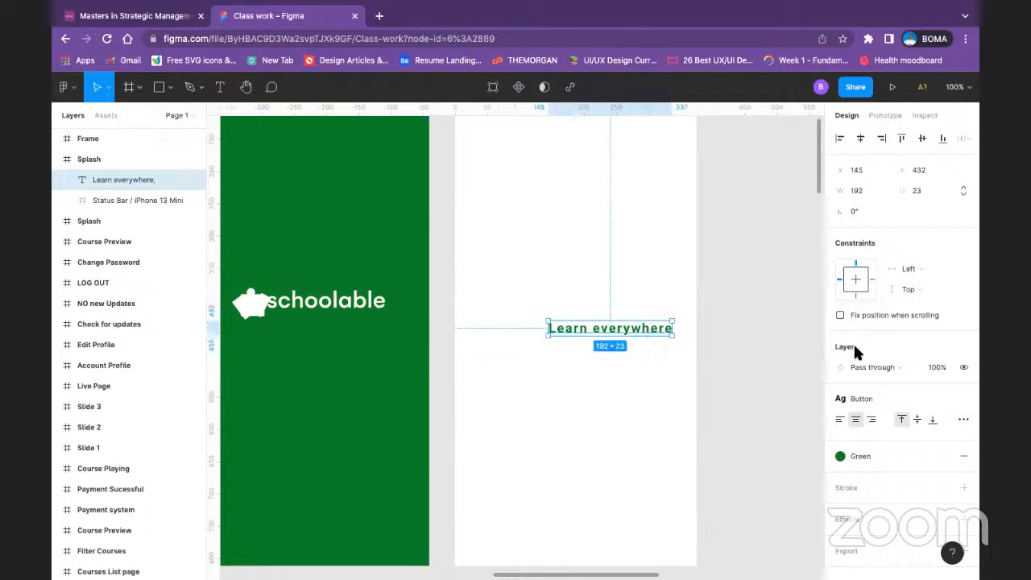
# Step: Try the saved Heading 1 style on the "Learn everywhere" caption and shift it towards the middle of the frame
pyautogui.click(941, 396)
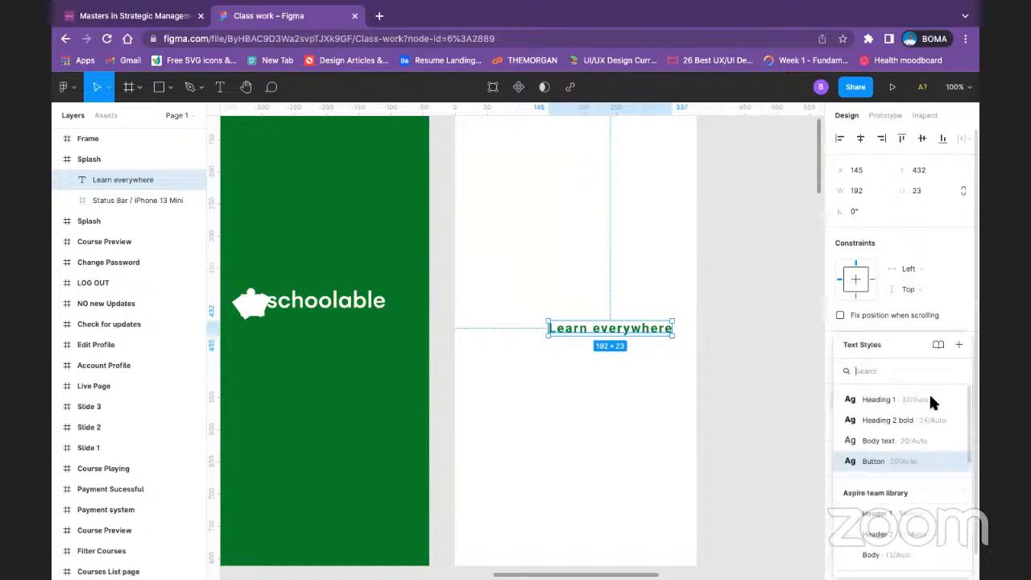
pyautogui.click(918, 398)
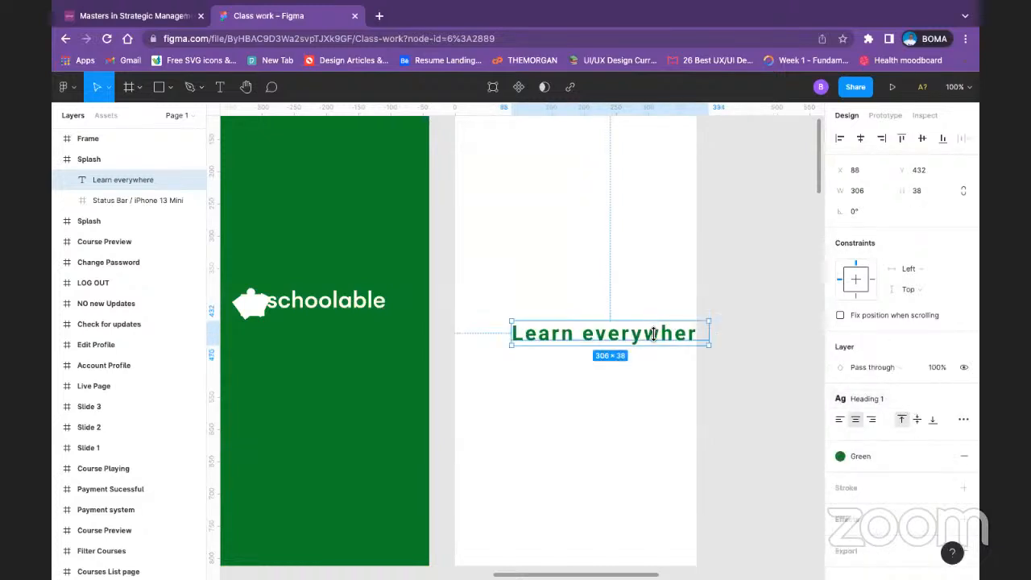
pyautogui.moveTo(651, 336)
pyautogui.mouseDown()
pyautogui.moveTo(621, 338)
pyautogui.moveTo(635, 338)
pyautogui.mouseUp()
pyautogui.click(761, 240)
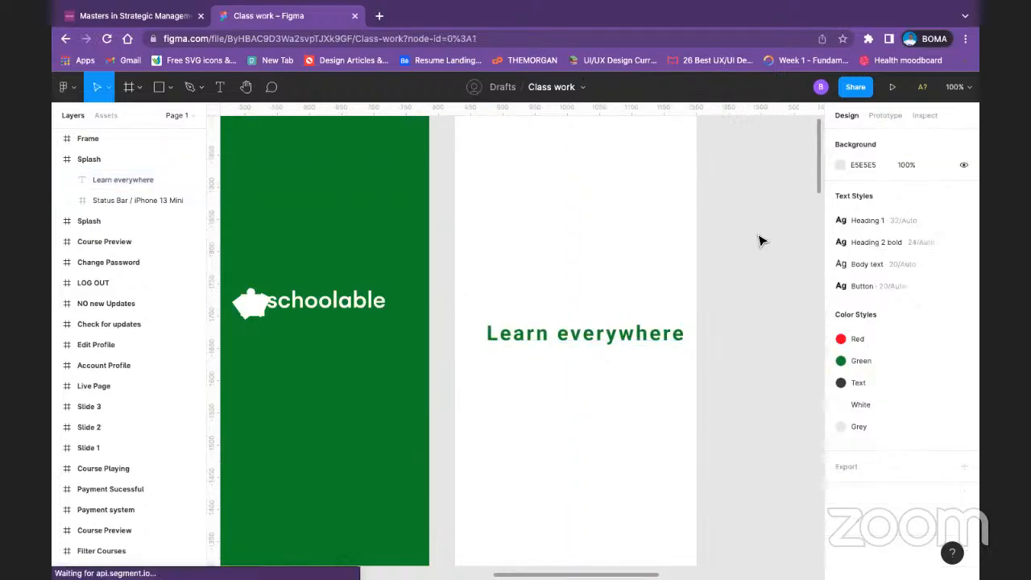
pyautogui.scroll(3, 758, 242)
pyautogui.click(600, 449)
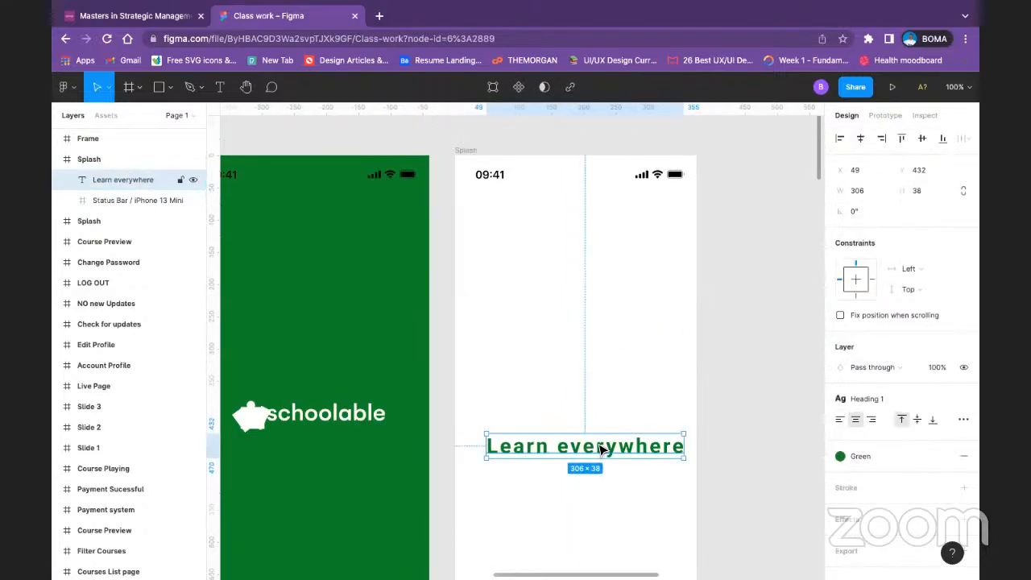
pyautogui.moveTo(599, 449); pyautogui.dragTo(595, 449)
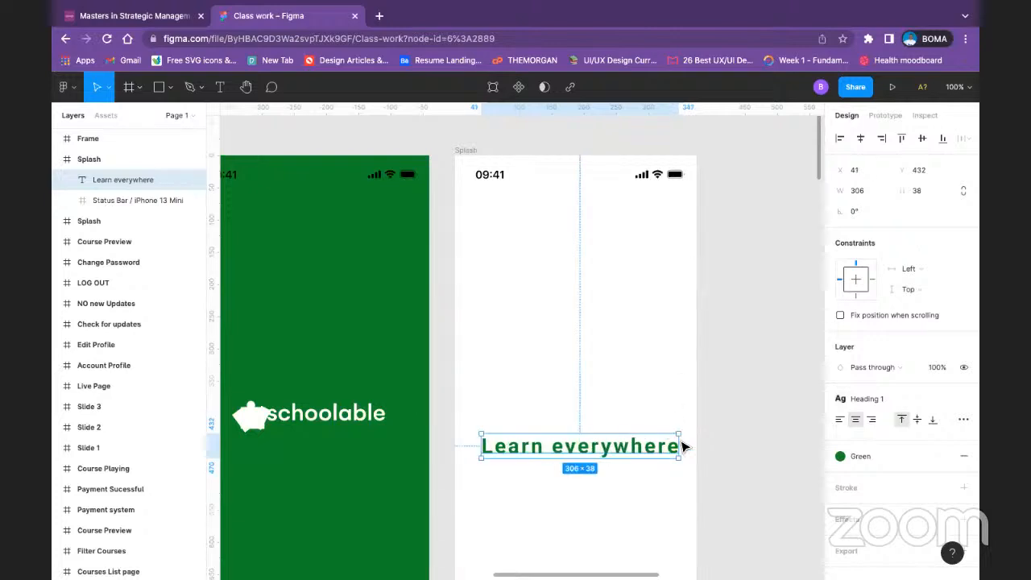
# Step: Apply the saved Heading 2 bold style to the "Learn everywhere" caption and centre it horizontally at about X 73, Y 433
pyautogui.click(933, 396)
pyautogui.click(934, 419)
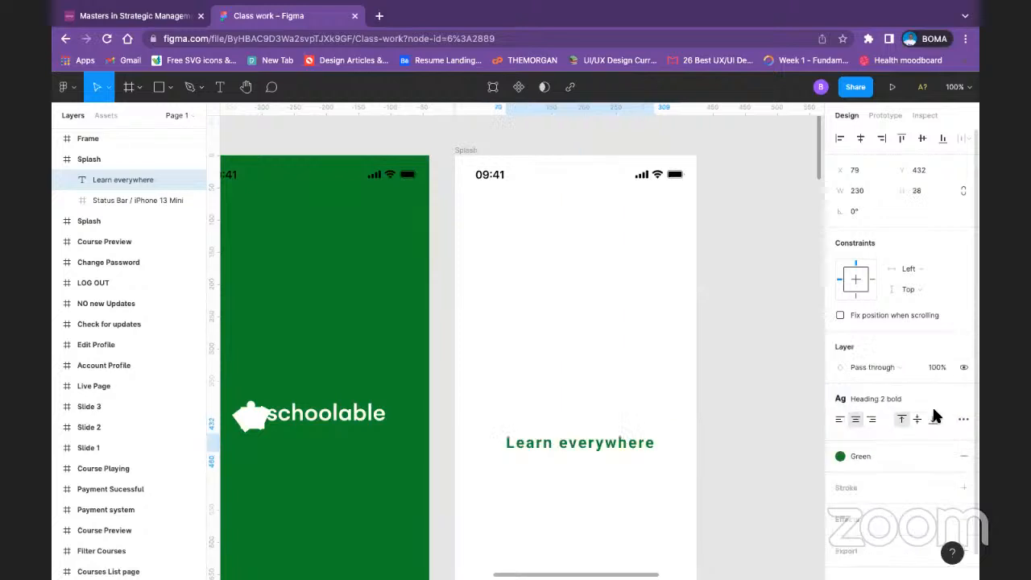
pyautogui.moveTo(590, 445); pyautogui.dragTo(588, 448)
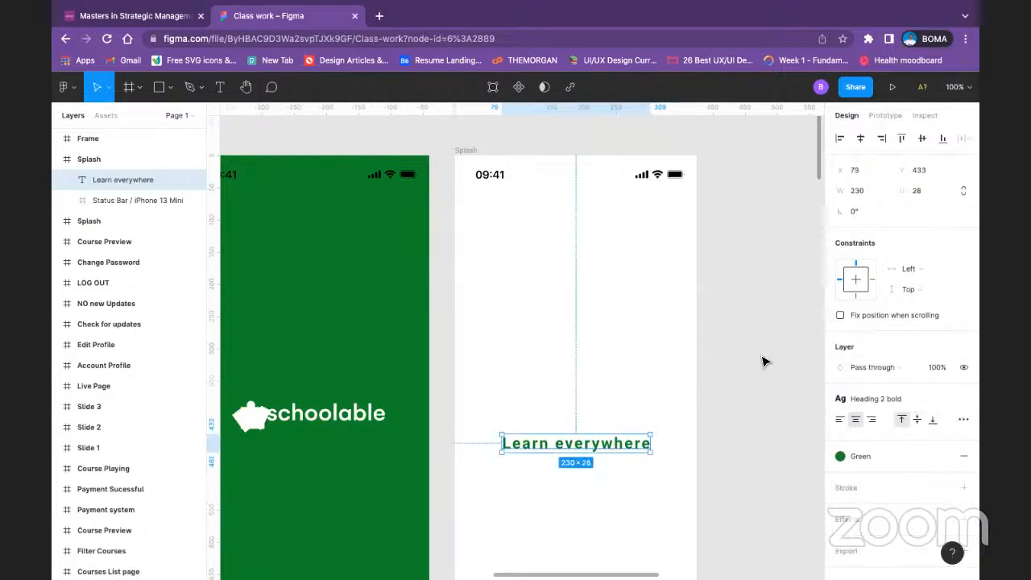
# Step: Open the Lorem ipsum plugin and place a duplicate of the "Learn everywhere" caption about 58 px below the original
pyautogui.click(553, 416)
pyautogui.scroll(-5, 552, 413)
pyautogui.rightClick(585, 306)
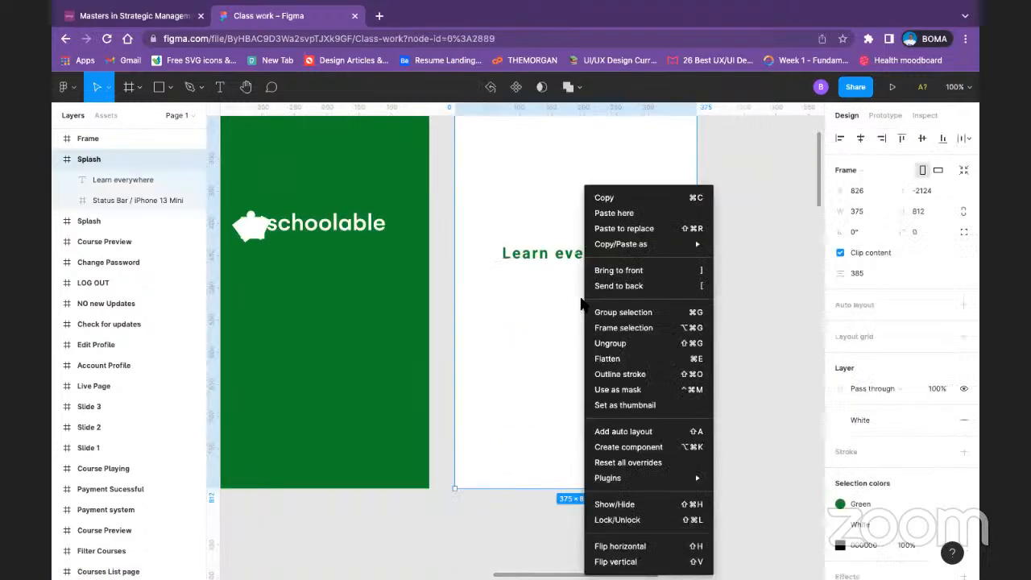
pyautogui.moveTo(681, 479)
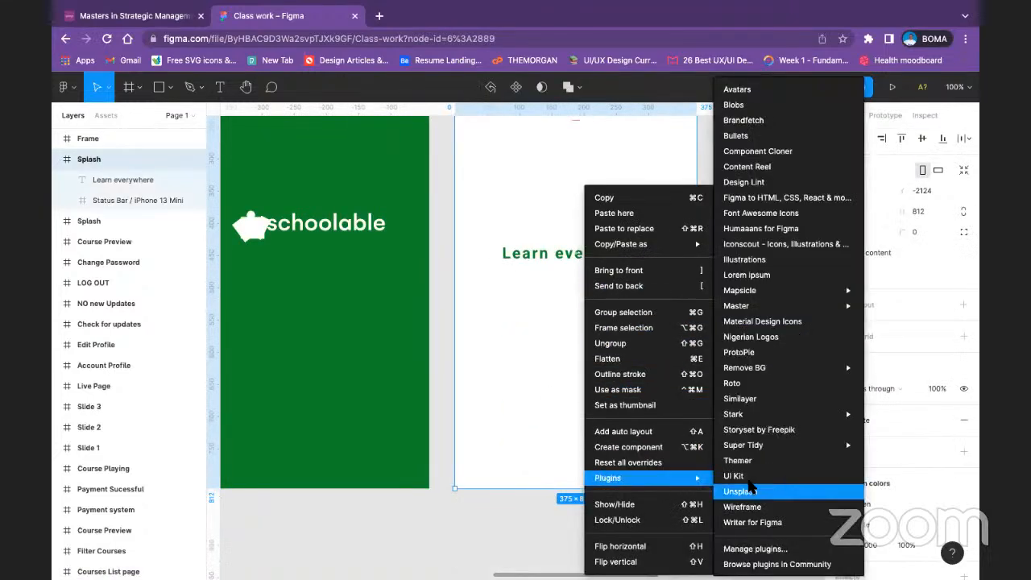
pyautogui.click(789, 281)
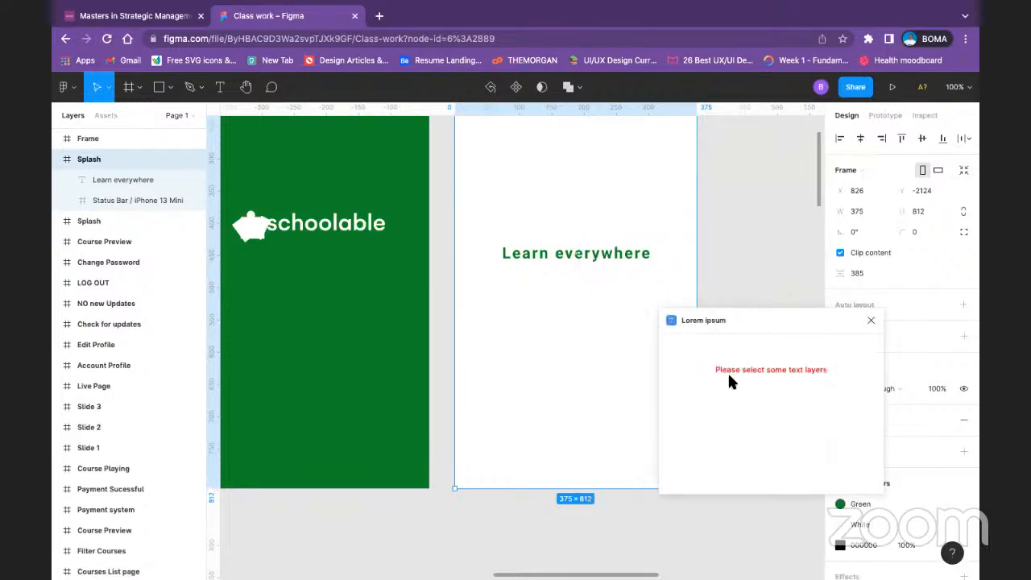
pyautogui.click(562, 256)
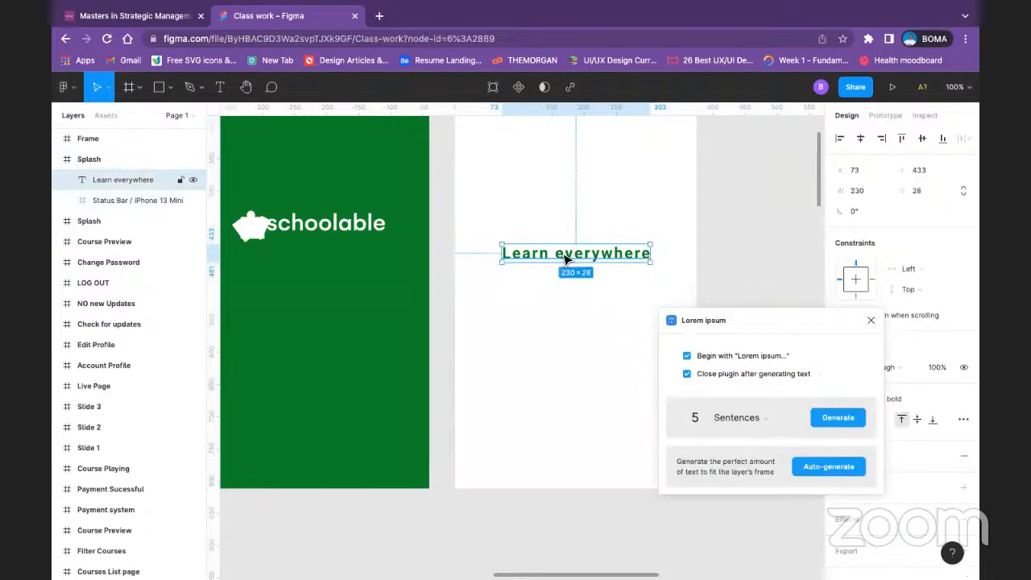
pyautogui.moveTo(566, 257); pyautogui.dragTo(563, 295)
# Step: Try filling the duplicated caption with 1 Lorem ipsum paragraph, then undo it and delete the duplicate
pyautogui.click(767, 427)
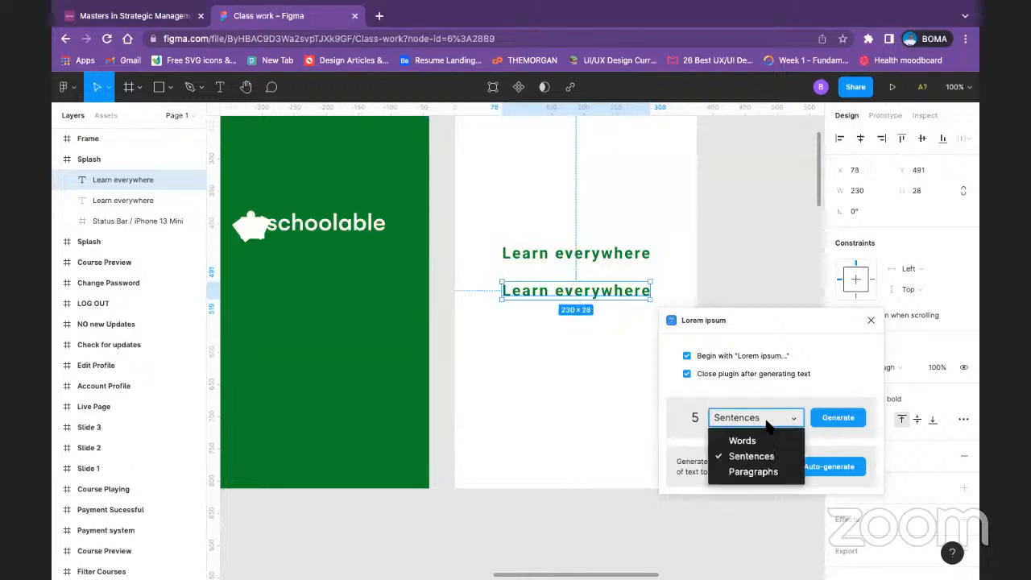
pyautogui.click(745, 470)
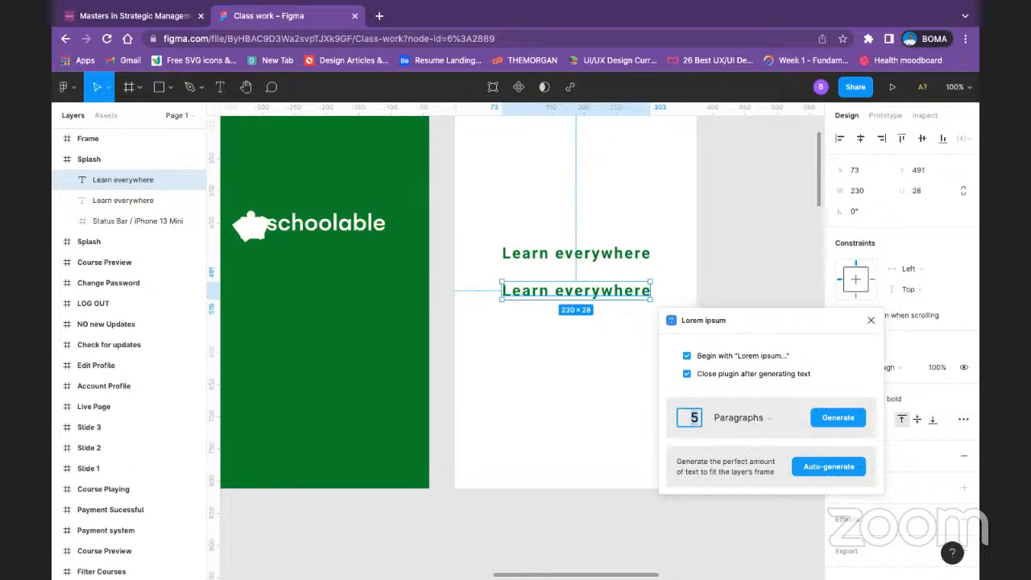
pyautogui.click(836, 417)
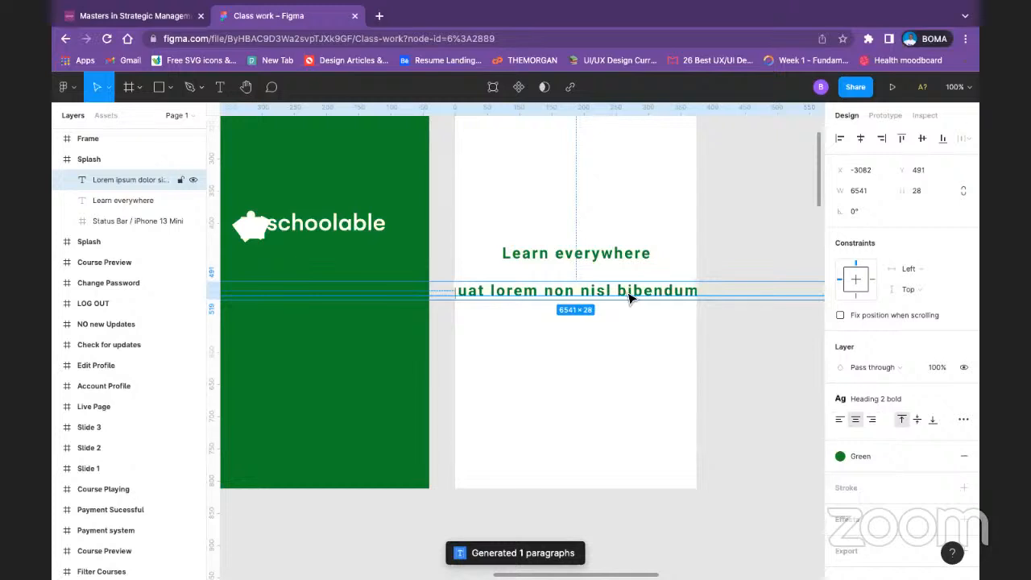
pyautogui.hotkey('ctrl', 'z')
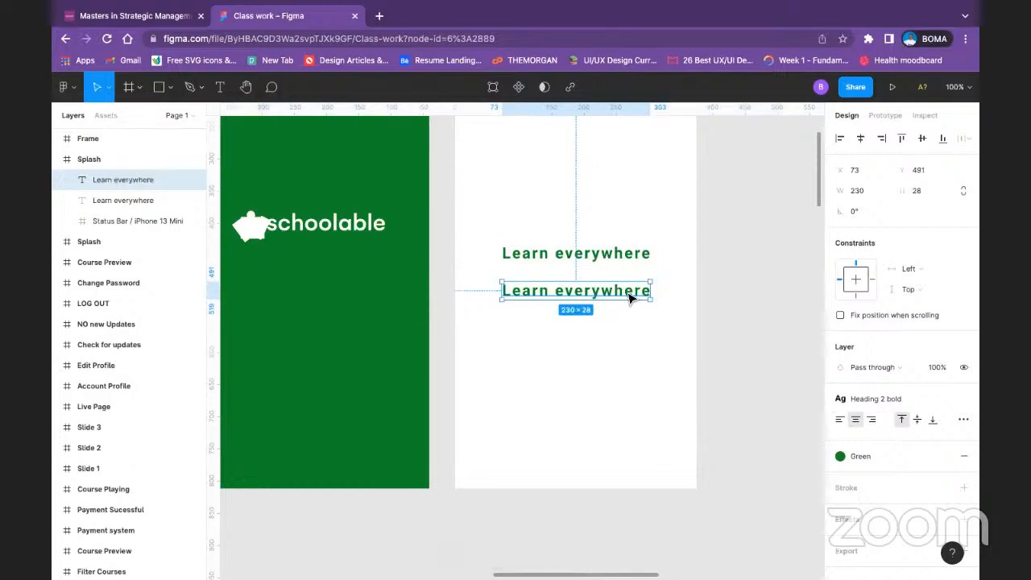
pyautogui.press('Delete')
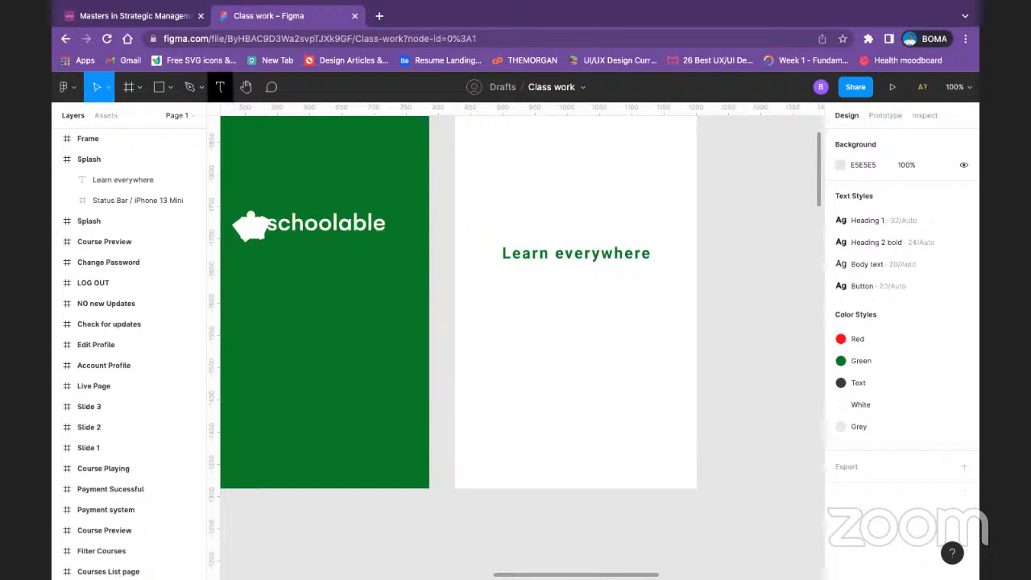
# Step: Add a text box about 302 × 101 below the "Learn everywhere" caption and apply the saved Body text style
pyautogui.click(220, 87)
pyautogui.moveTo(478, 273); pyautogui.dragTo(673, 342)
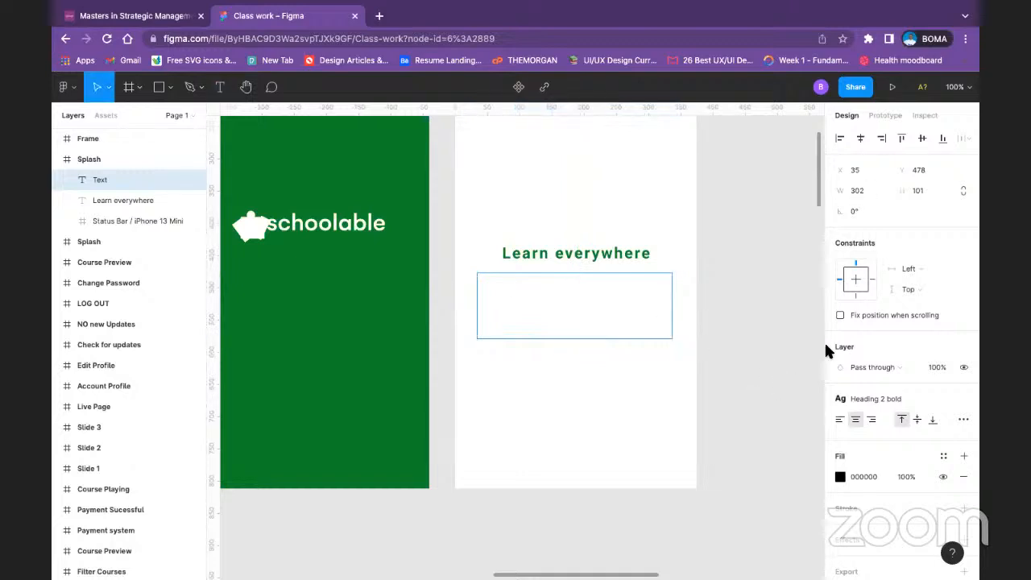
pyautogui.click(921, 398)
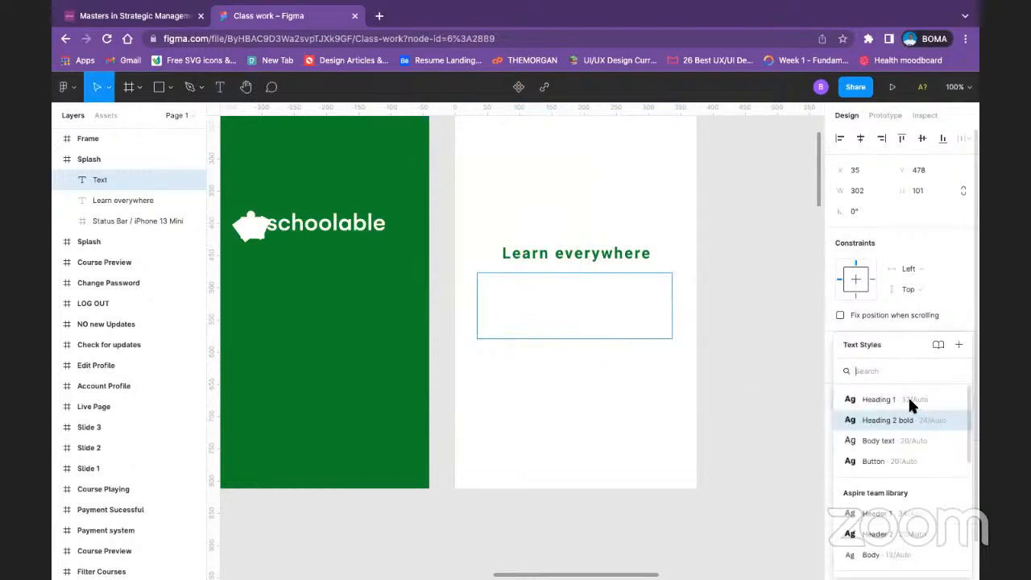
pyautogui.click(909, 442)
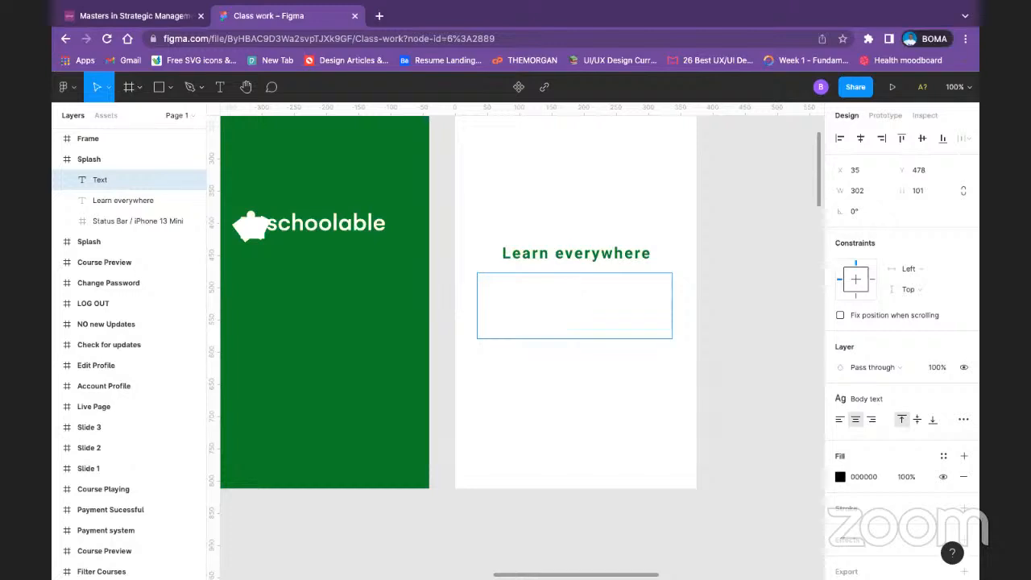
# Step: Auto-generate placeholder text fitting the new text box with the Lorem ipsum plugin
pyautogui.rightClick(590, 279)
pyautogui.moveTo(685, 376)
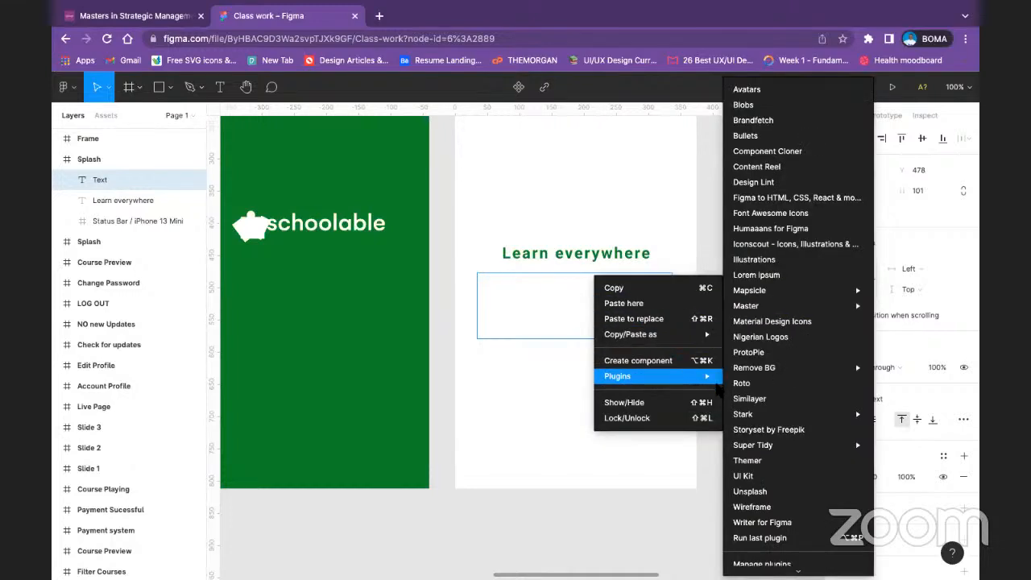
pyautogui.moveTo(741, 367)
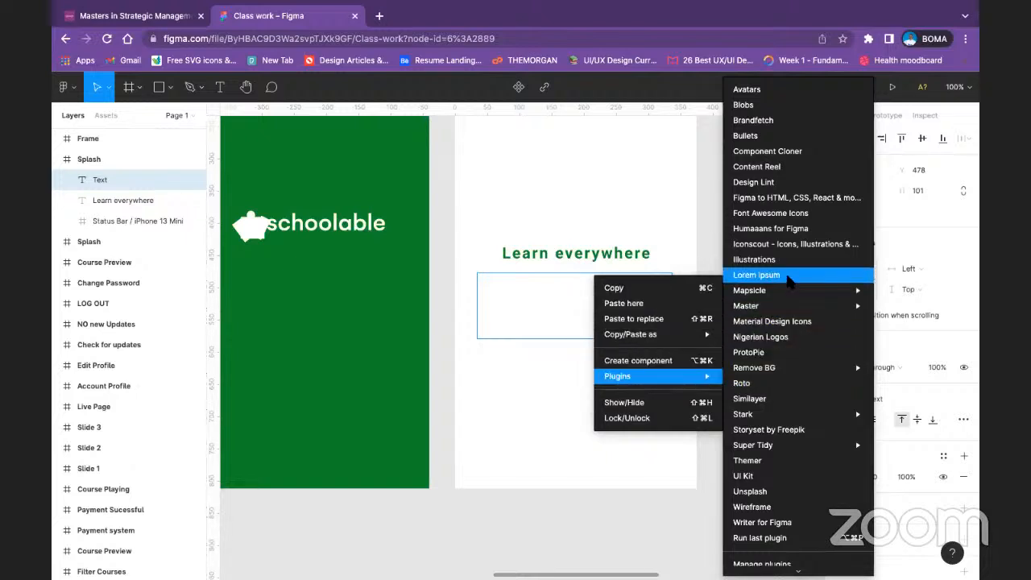
pyautogui.click(788, 276)
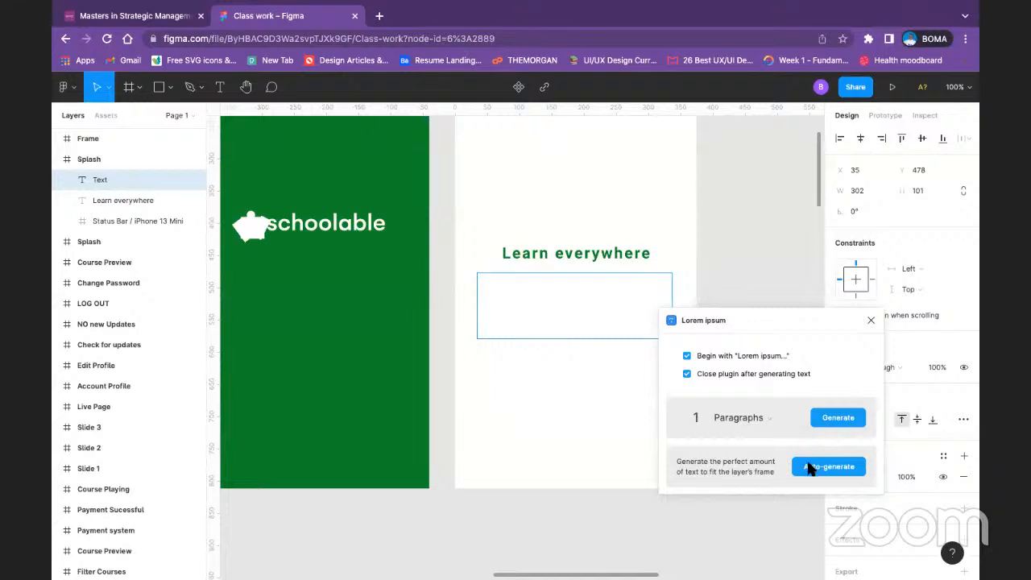
pyautogui.click(809, 468)
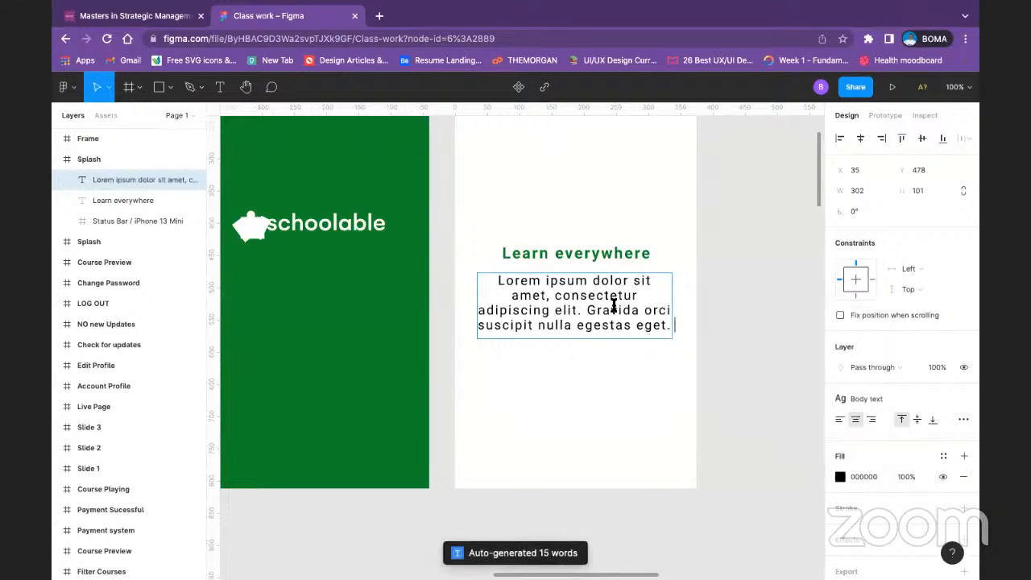
# Step: Edit the saved Body text style used by the placeholder paragraph, setting its font size to 16
pyautogui.hotkey('ctrl', 'a')
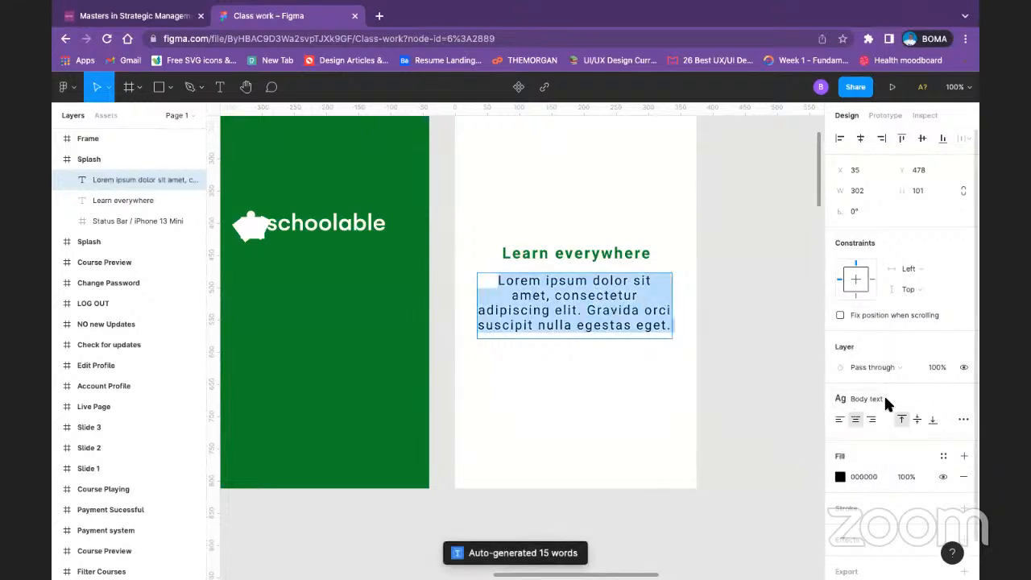
pyautogui.click(913, 400)
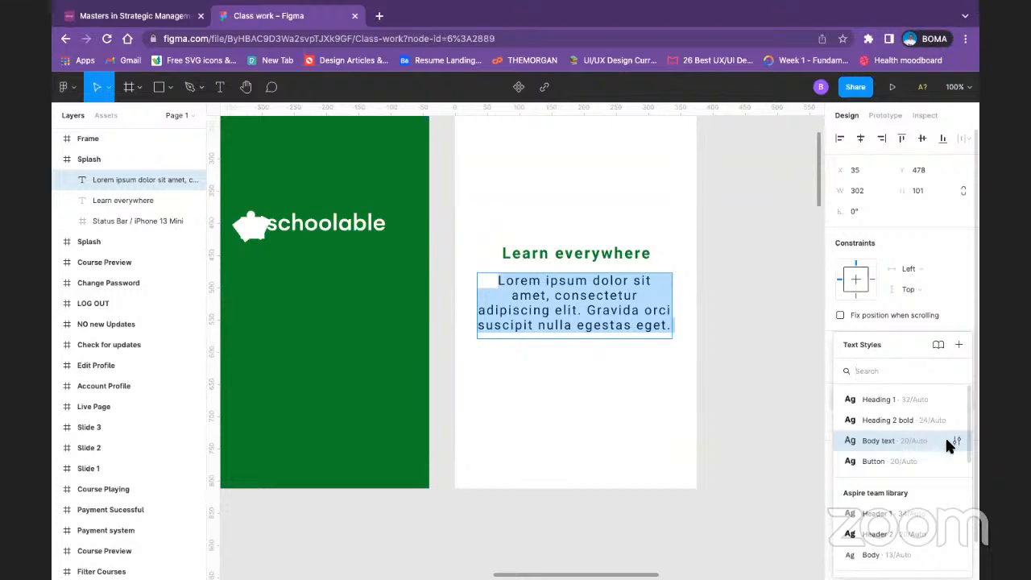
pyautogui.click(955, 441)
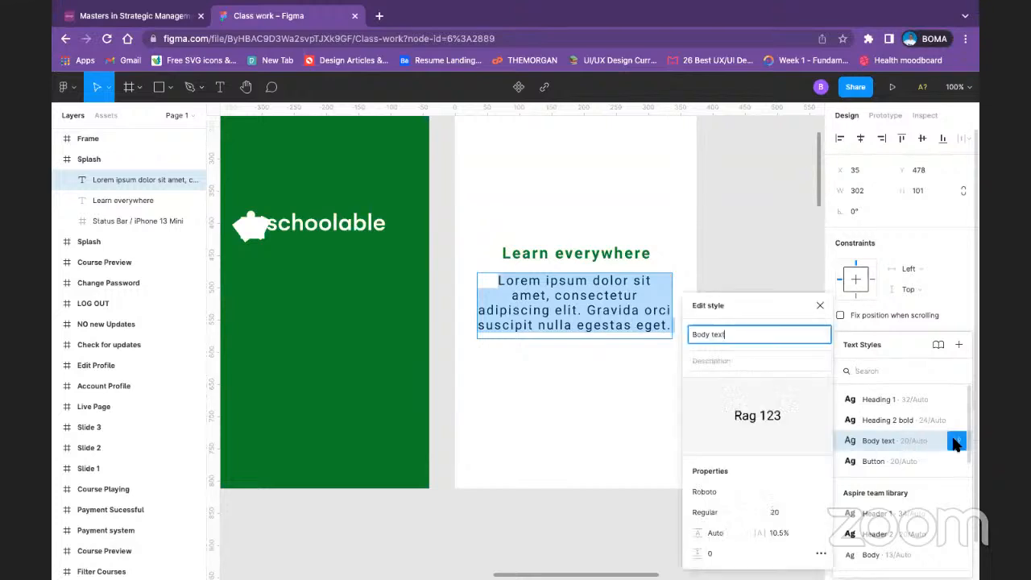
pyautogui.click(782, 513)
pyautogui.click(808, 512)
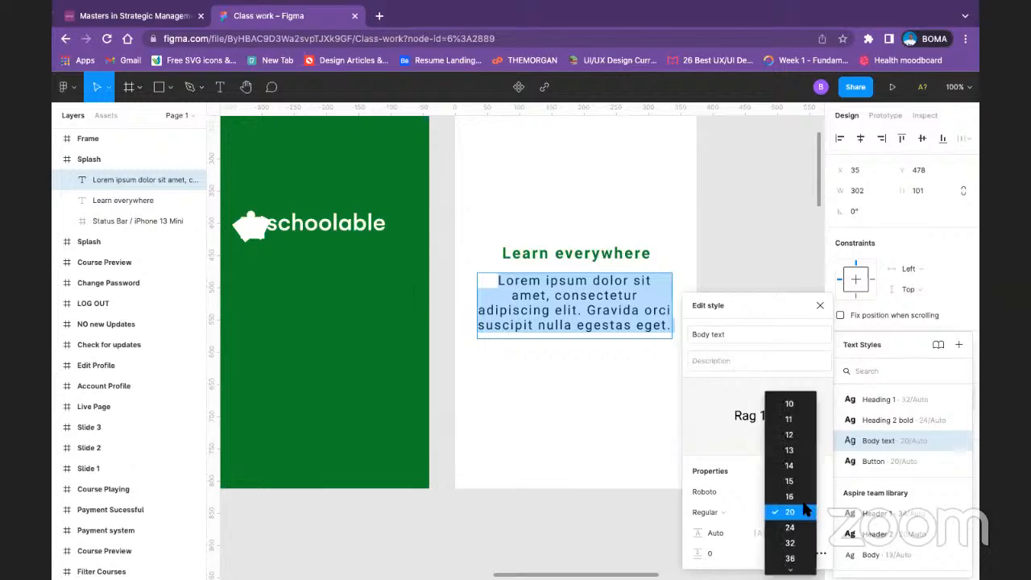
pyautogui.click(789, 497)
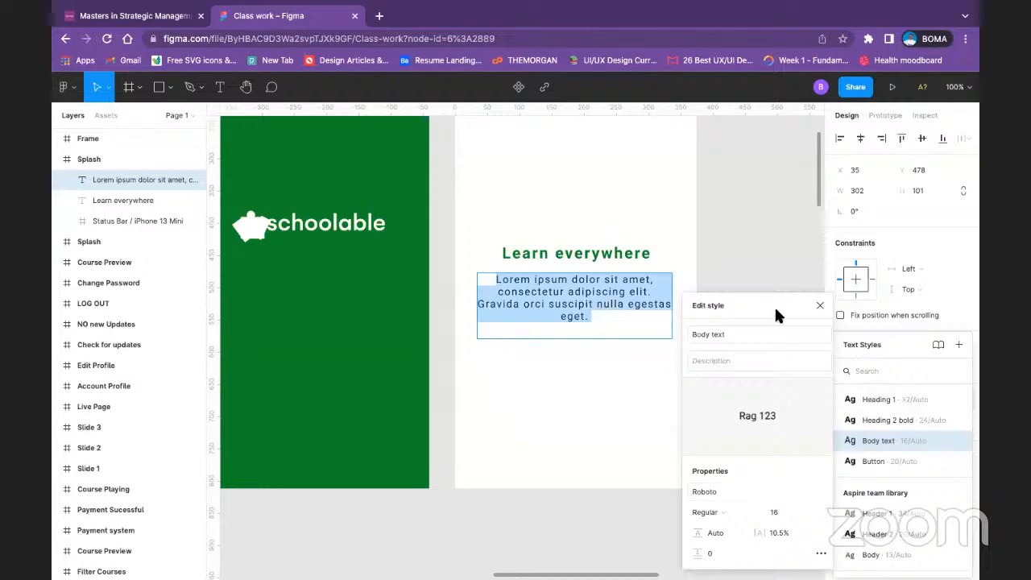
pyautogui.click(820, 305)
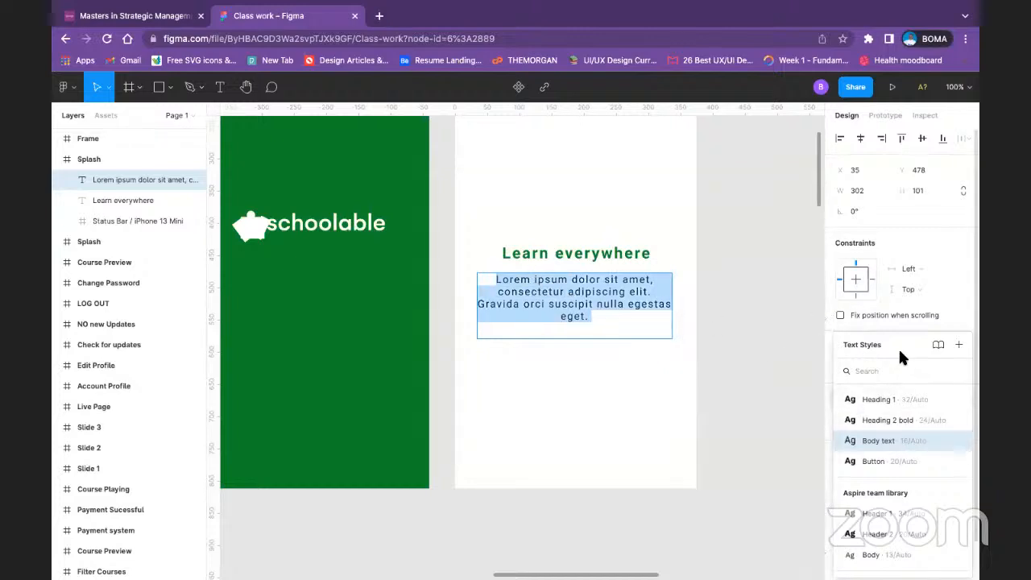
pyautogui.press('Escape')
pyautogui.click(719, 302)
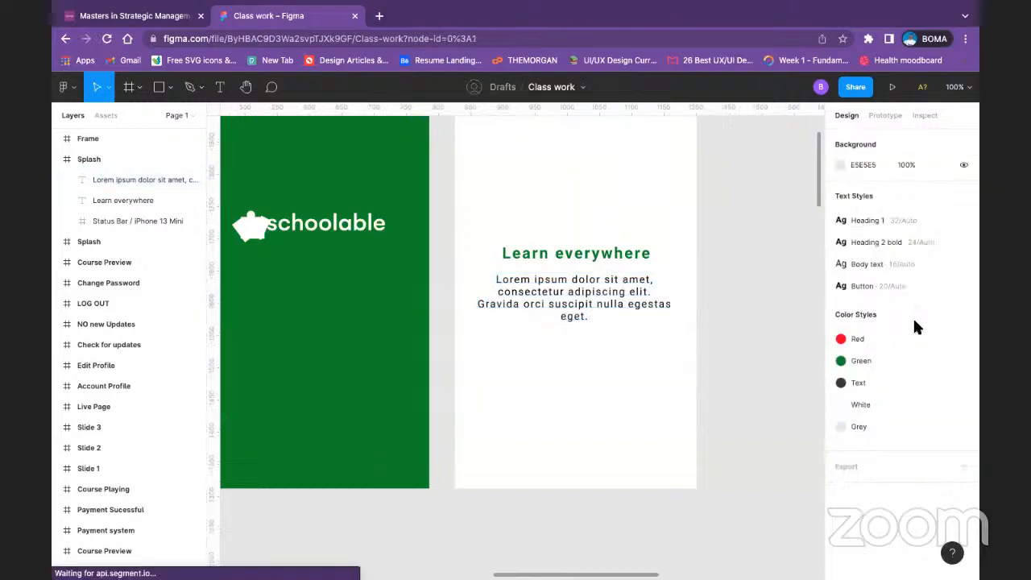
# Step: Left-align the placeholder paragraph and apply the saved Text color style to it
pyautogui.click(612, 286)
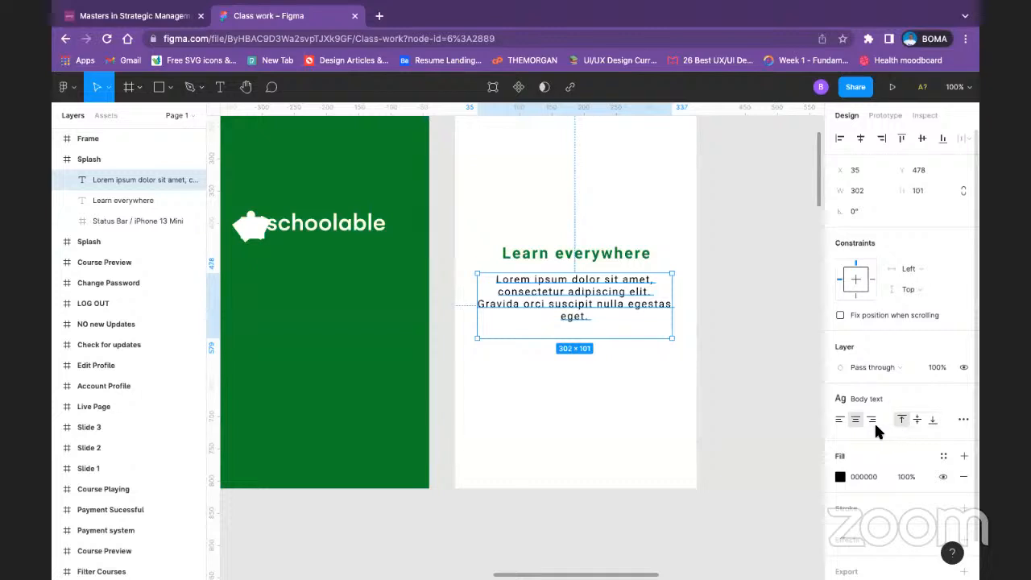
pyautogui.click(840, 419)
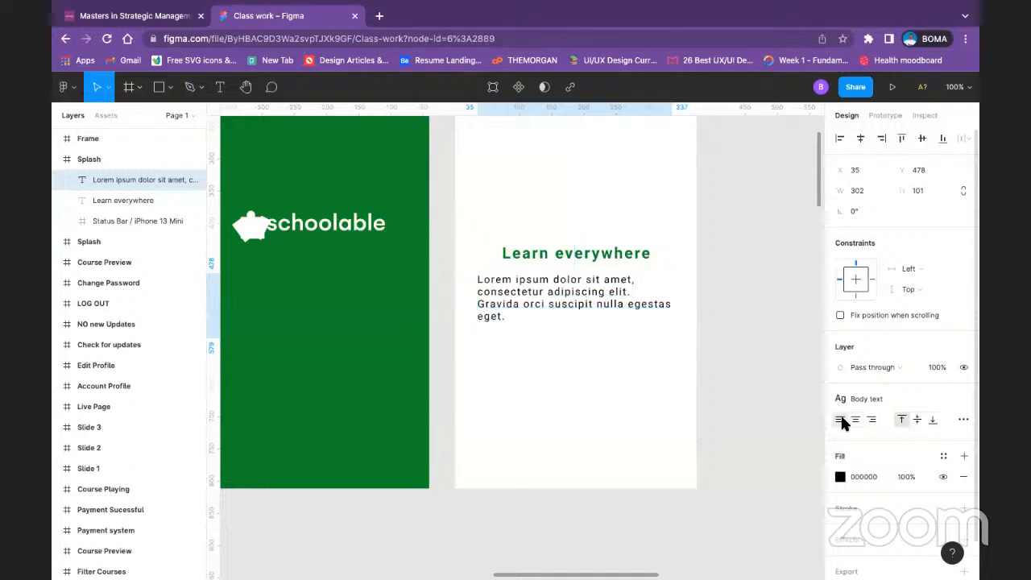
pyautogui.doubleClick(594, 287)
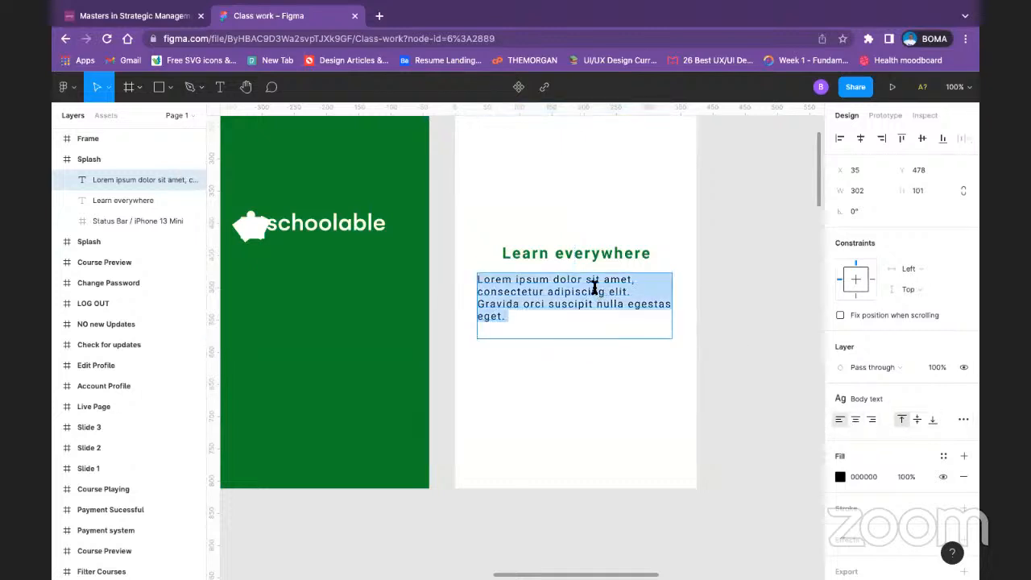
pyautogui.click(943, 455)
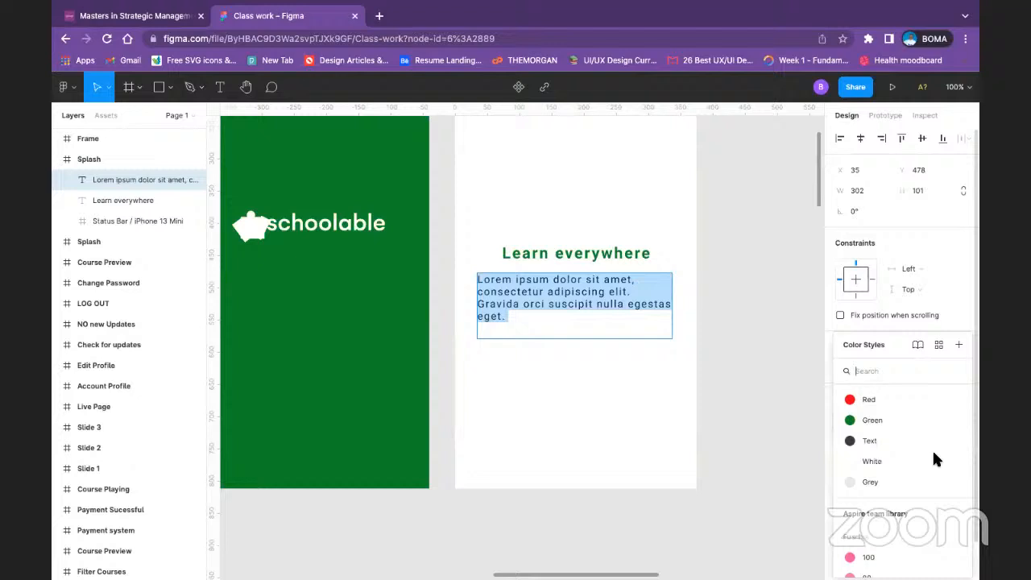
pyautogui.click(886, 440)
pyautogui.press('Escape')
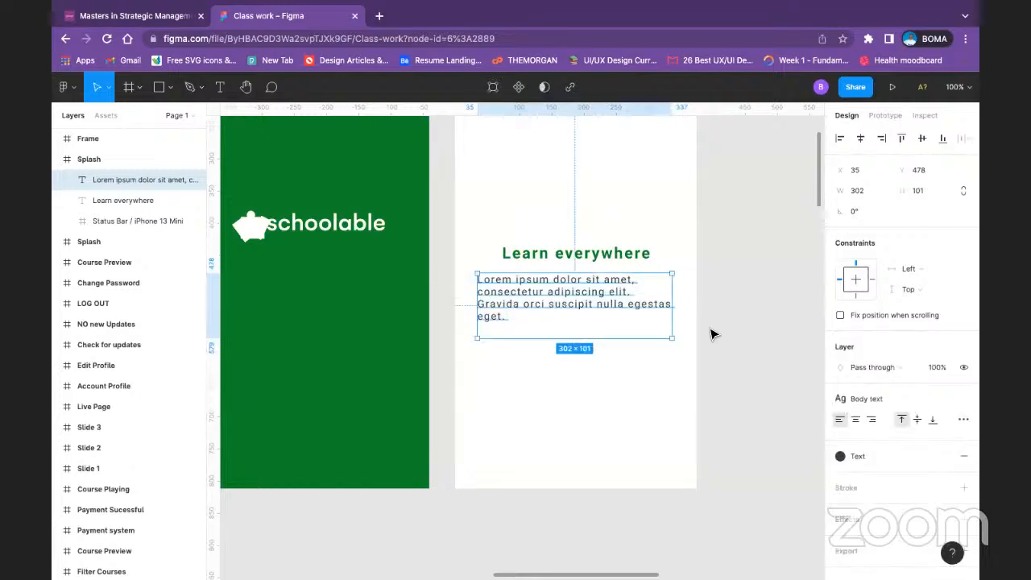
pyautogui.press('Escape')
# Step: Trim the end of the placeholder paragraph back to "egesta" and shrink its text box to about 302 × 58
pyautogui.doubleClick(516, 319)
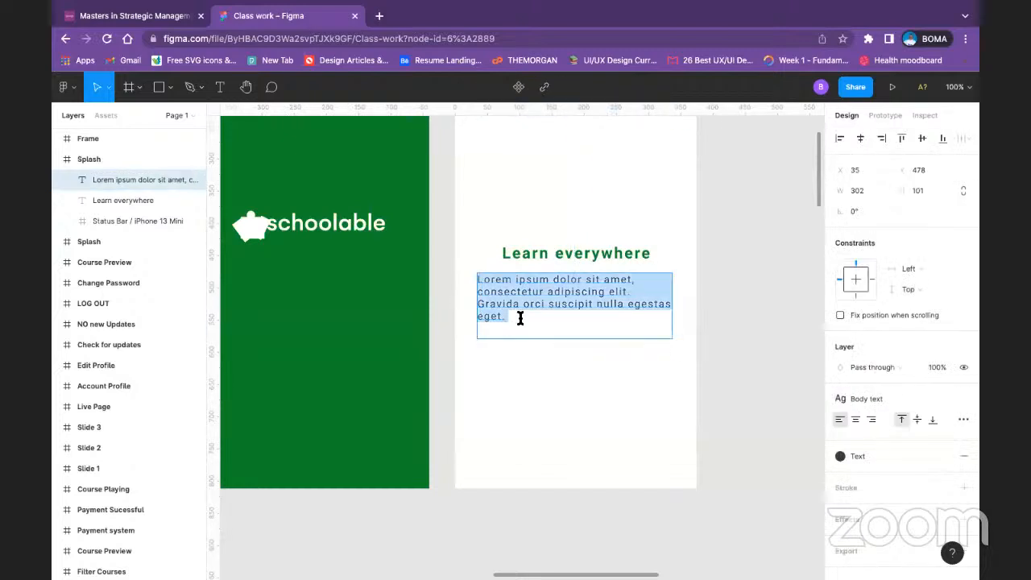
pyautogui.click(519, 317)
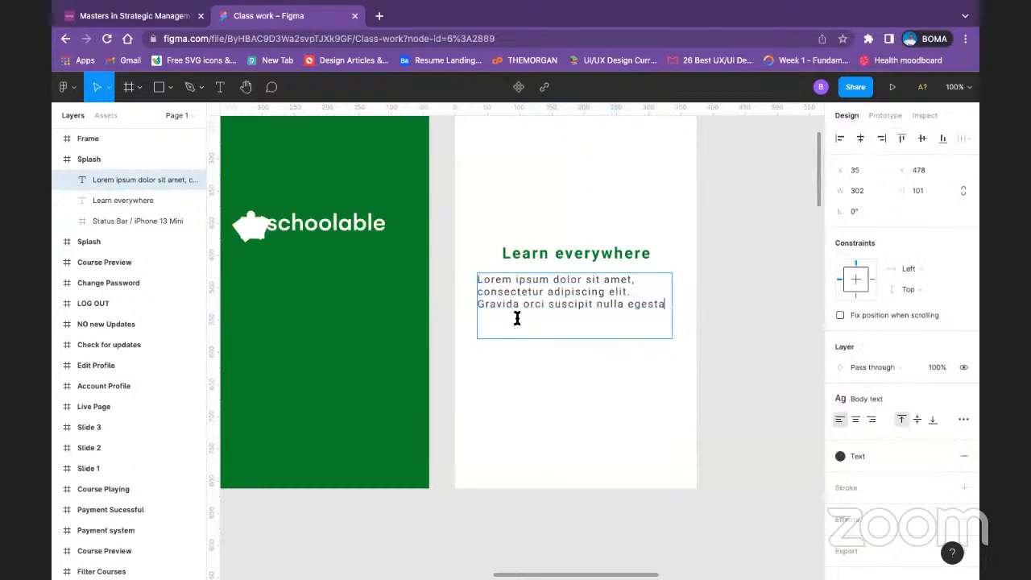
pyautogui.click(495, 332)
pyautogui.press('Escape')
pyautogui.moveTo(618, 339); pyautogui.dragTo(620, 312)
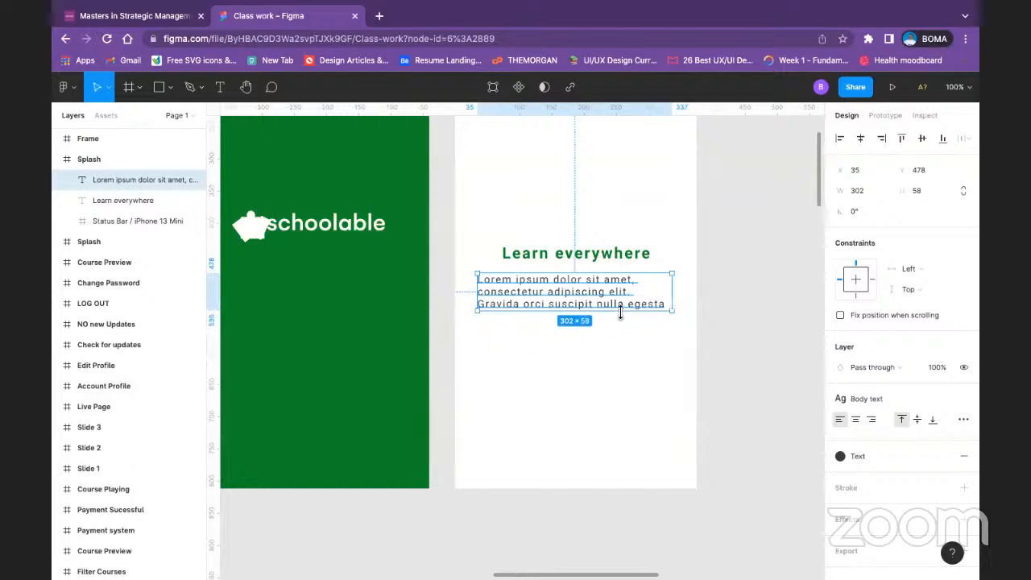
# Step: Center-align the placeholder paragraph and move it closer to the "Learn everywhere" caption, at about X 37, Y 473
pyautogui.doubleClick(518, 298)
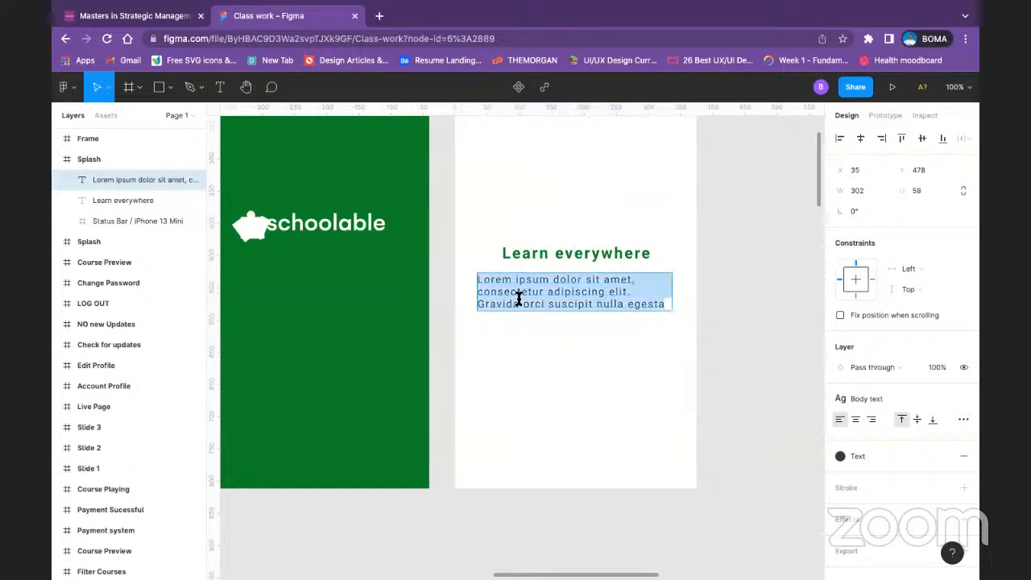
pyautogui.click(855, 419)
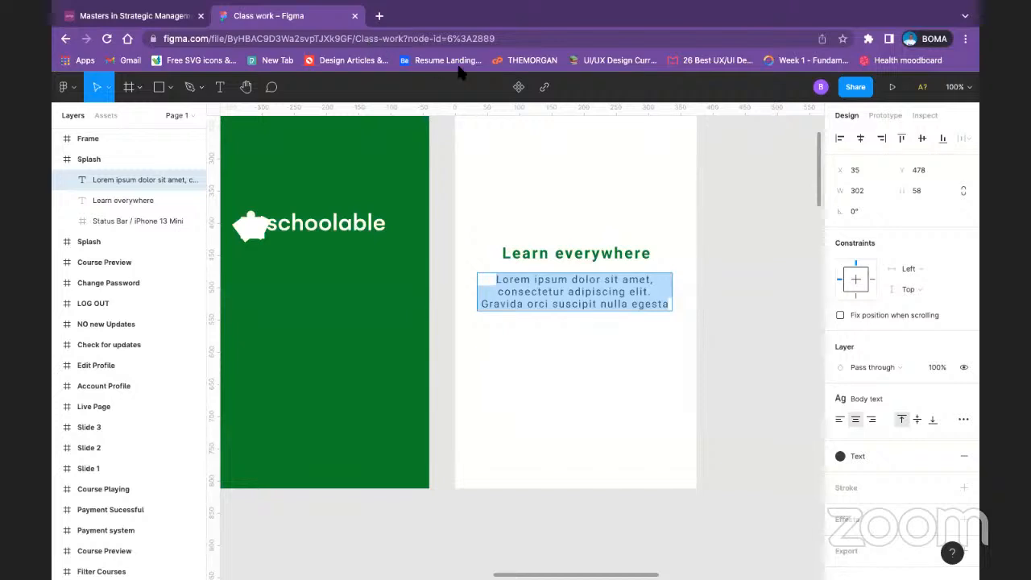
pyautogui.press('Escape')
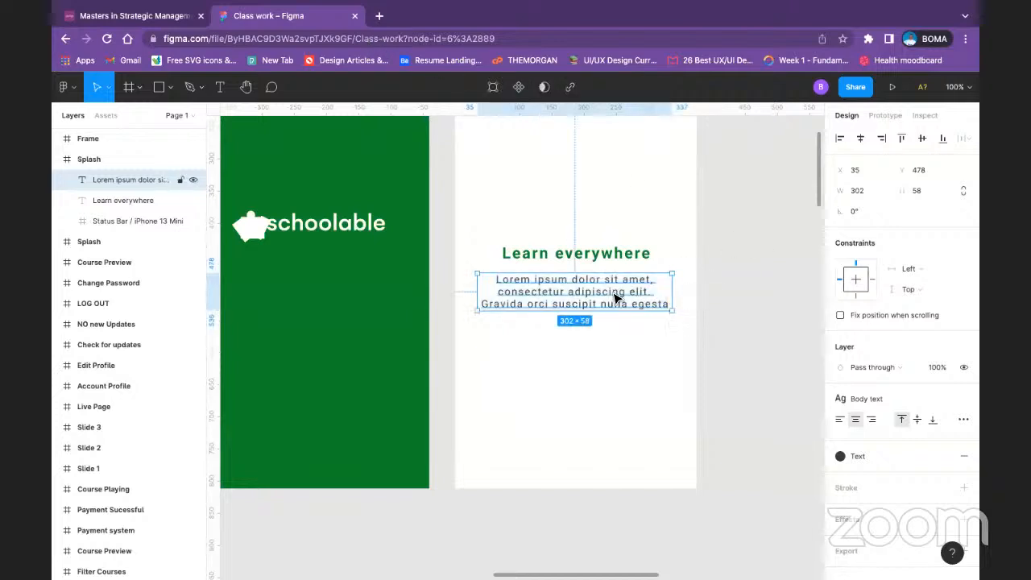
pyautogui.moveTo(613, 293); pyautogui.dragTo(615, 293)
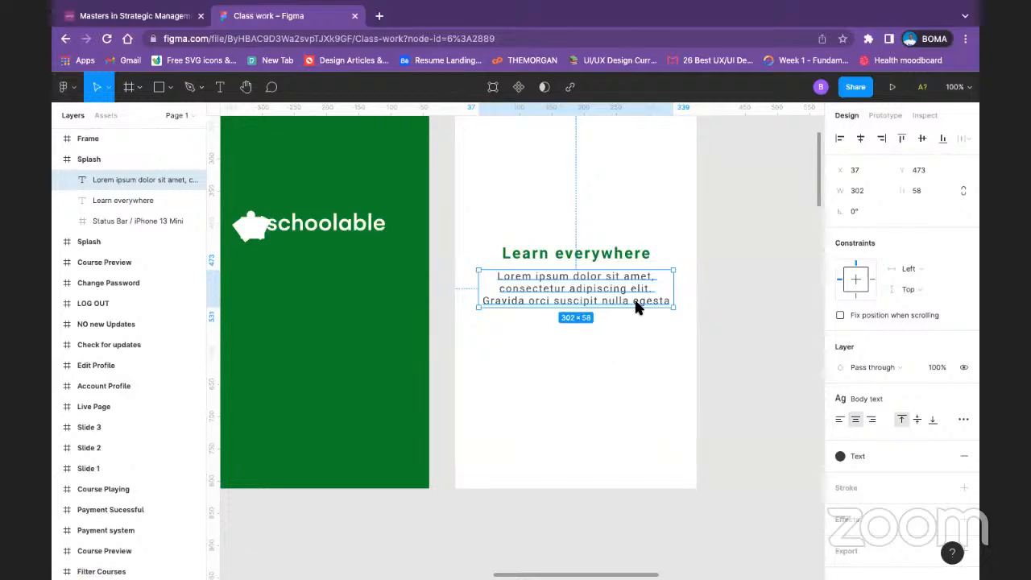
pyautogui.click(708, 252)
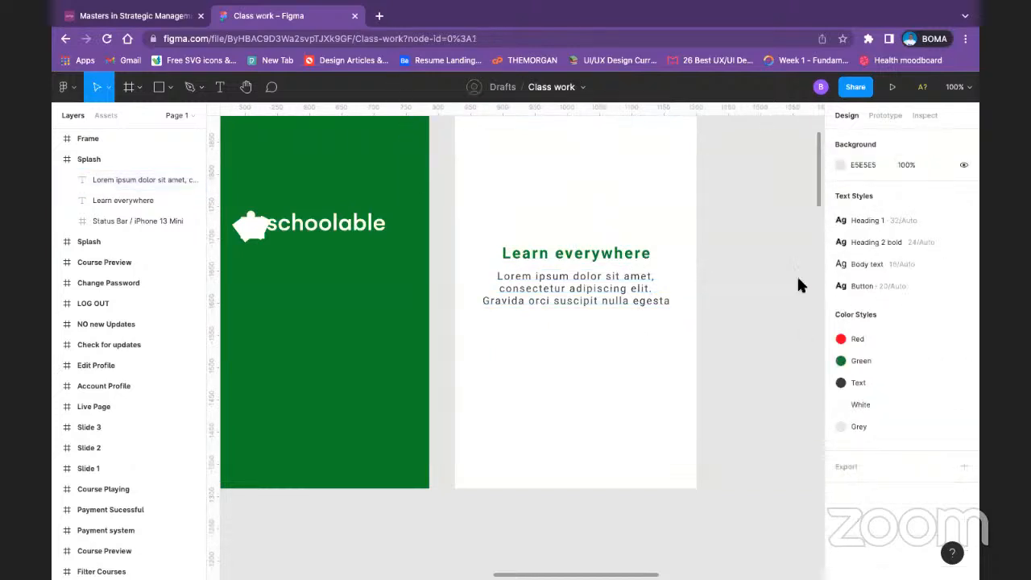
# Step: Browse the text styles available for the placeholder paragraph, including those in the team libraries
pyautogui.click(624, 305)
pyautogui.scroll(-1, 872, 424)
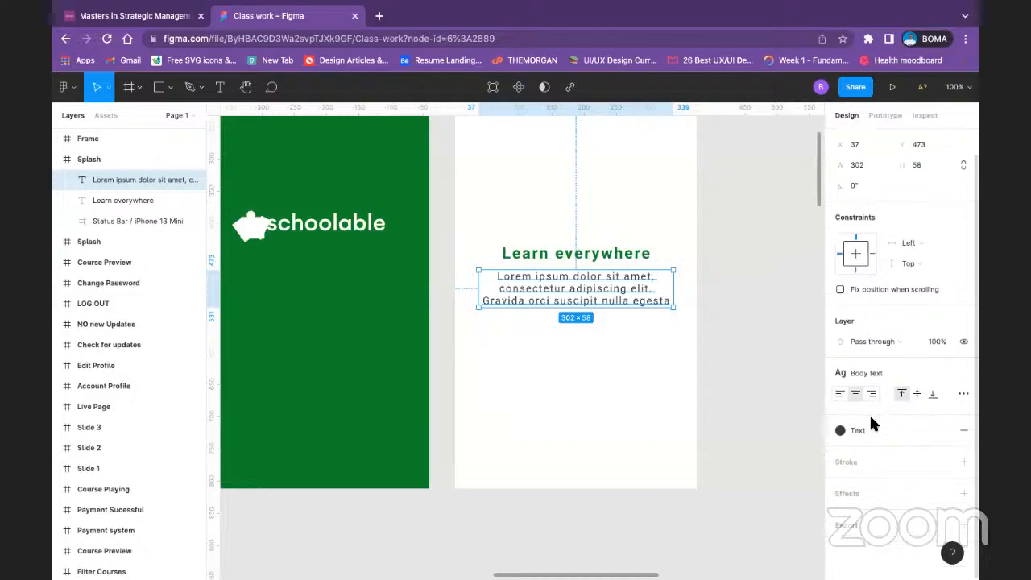
pyautogui.click(899, 373)
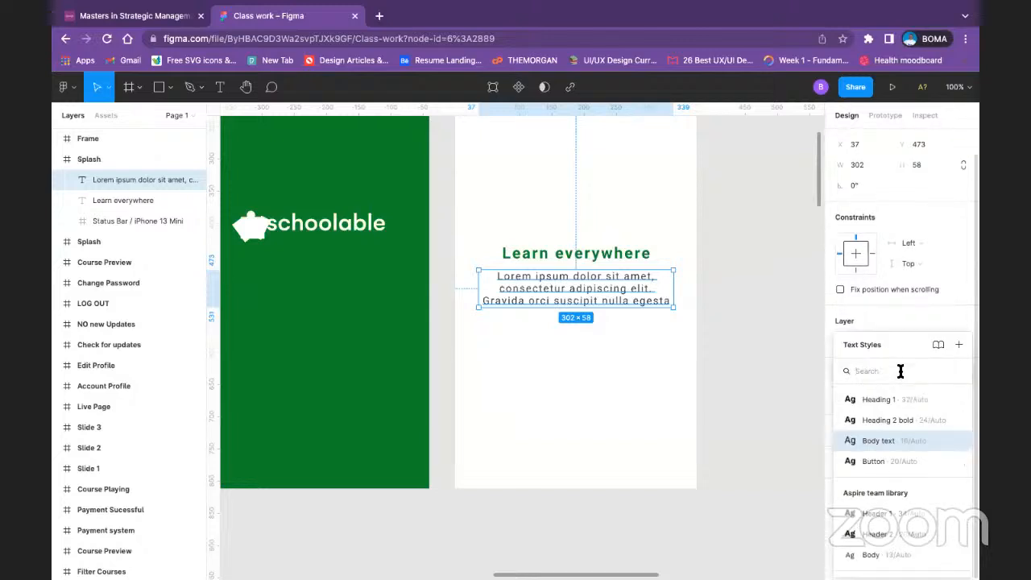
pyautogui.click(774, 370)
pyautogui.click(589, 280)
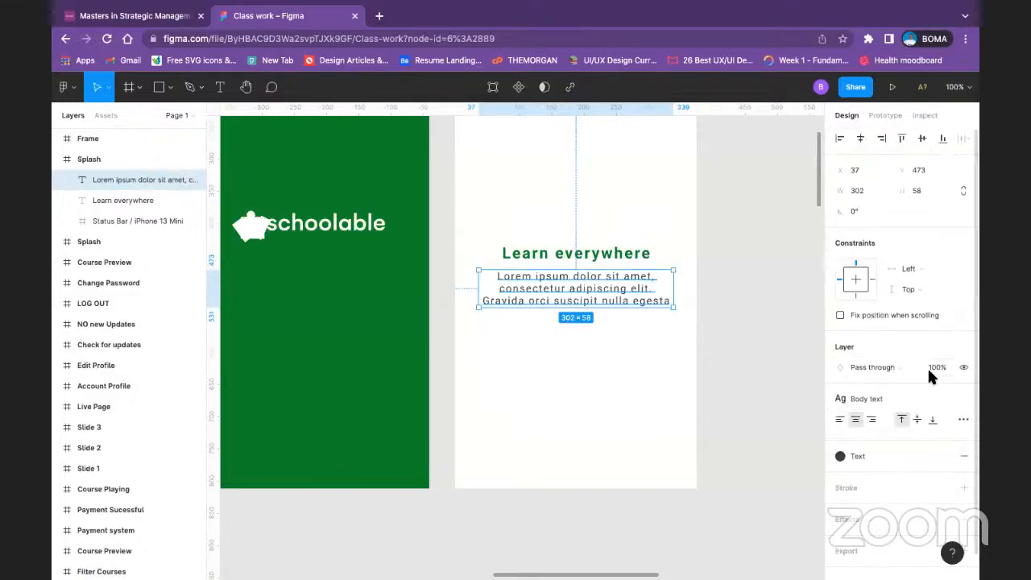
pyautogui.scroll(-1, 891, 376)
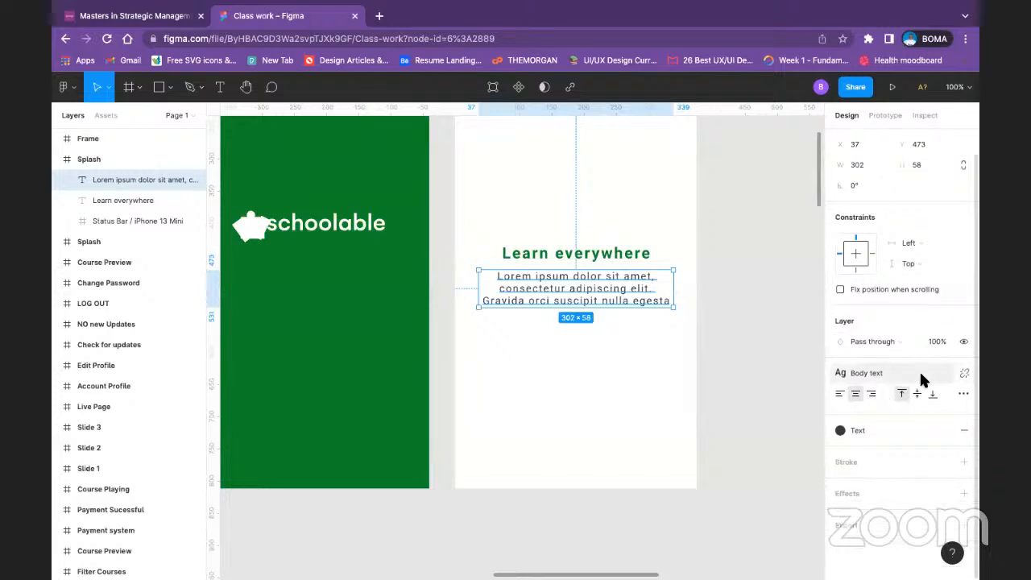
pyautogui.click(919, 376)
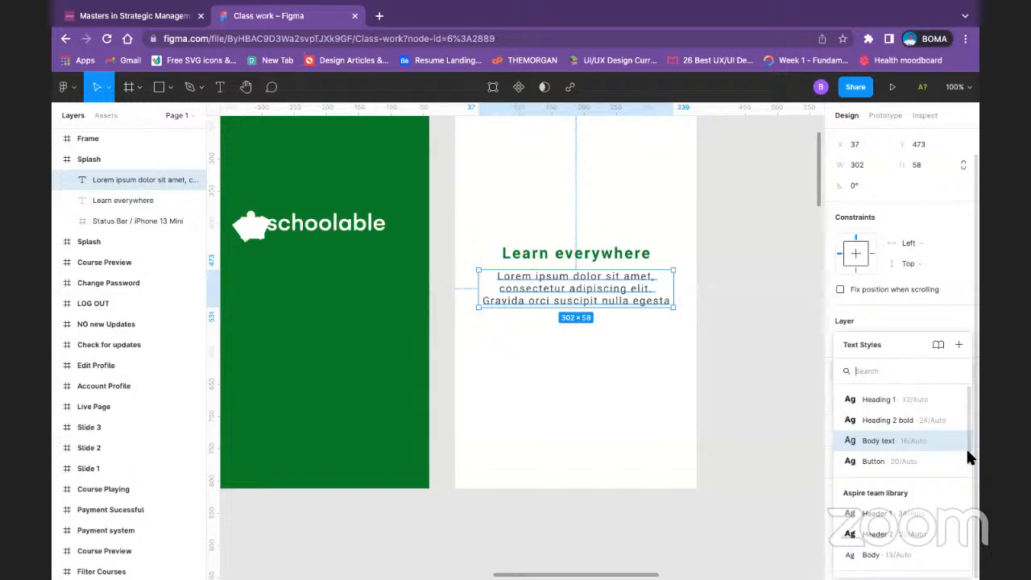
pyautogui.scroll(-5, 927, 473)
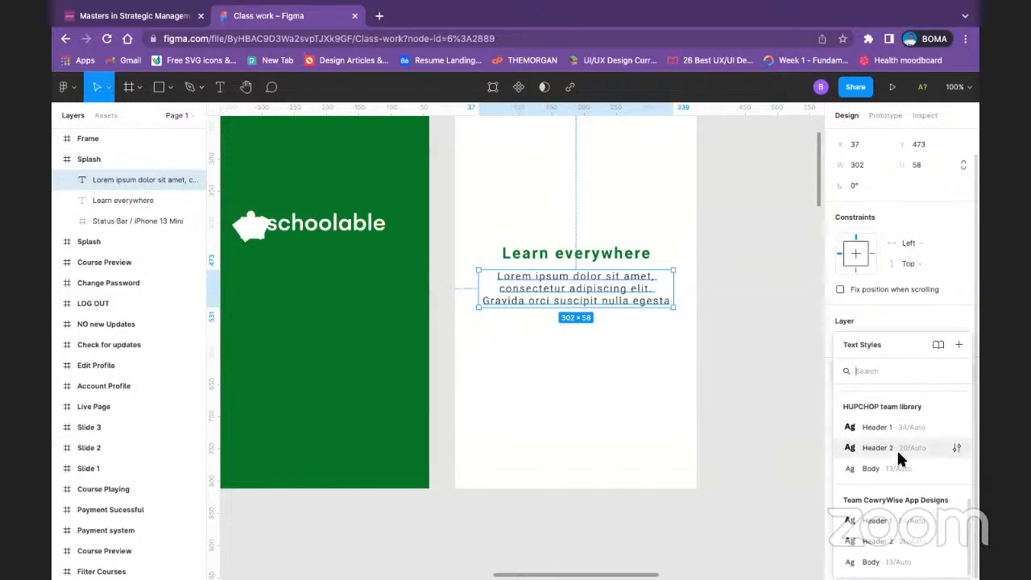
pyautogui.click(743, 297)
pyautogui.scroll(3, 679, 282)
pyautogui.scroll(1, 676, 288)
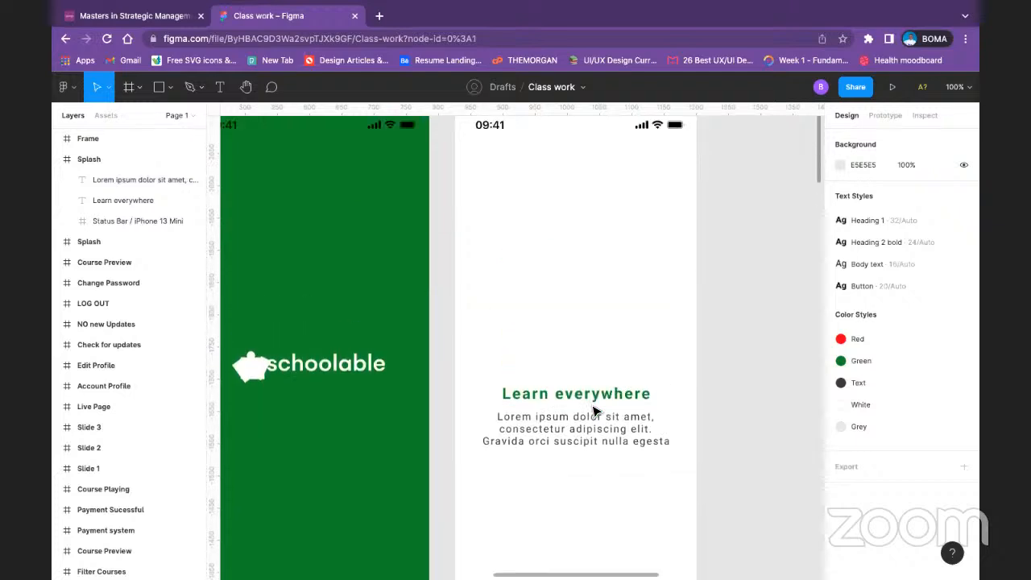
pyautogui.click(579, 439)
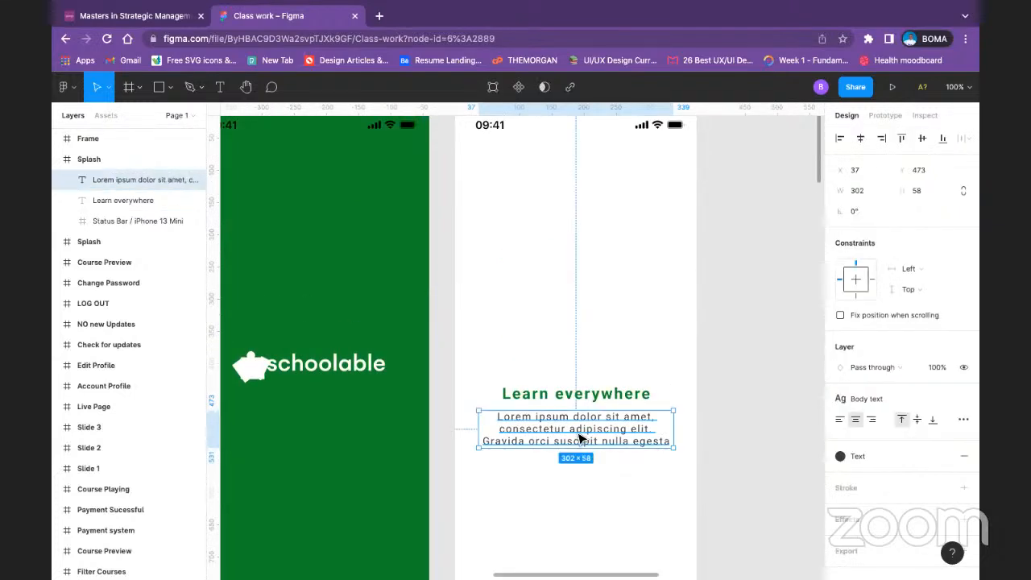
pyautogui.rightClick(544, 192)
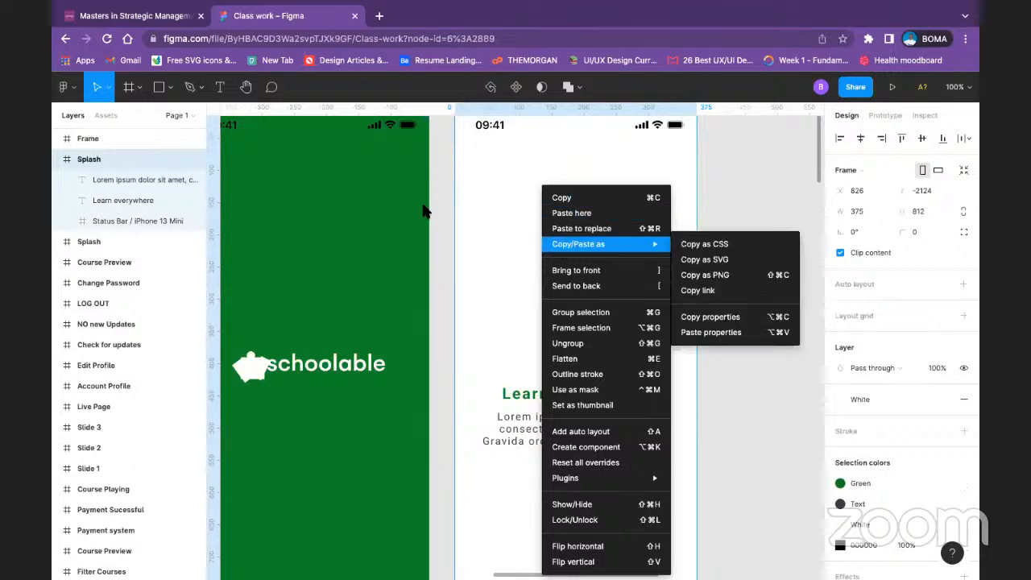
pyautogui.click(485, 187)
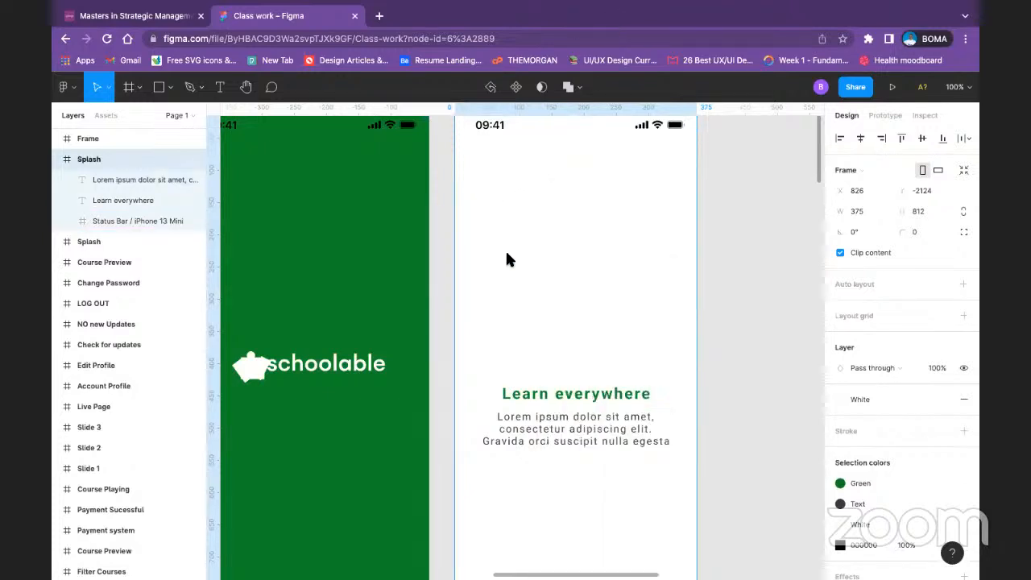
# Step: Edit the saved Body text style used by the placeholder paragraph, changing its font to Inter
pyautogui.click(537, 436)
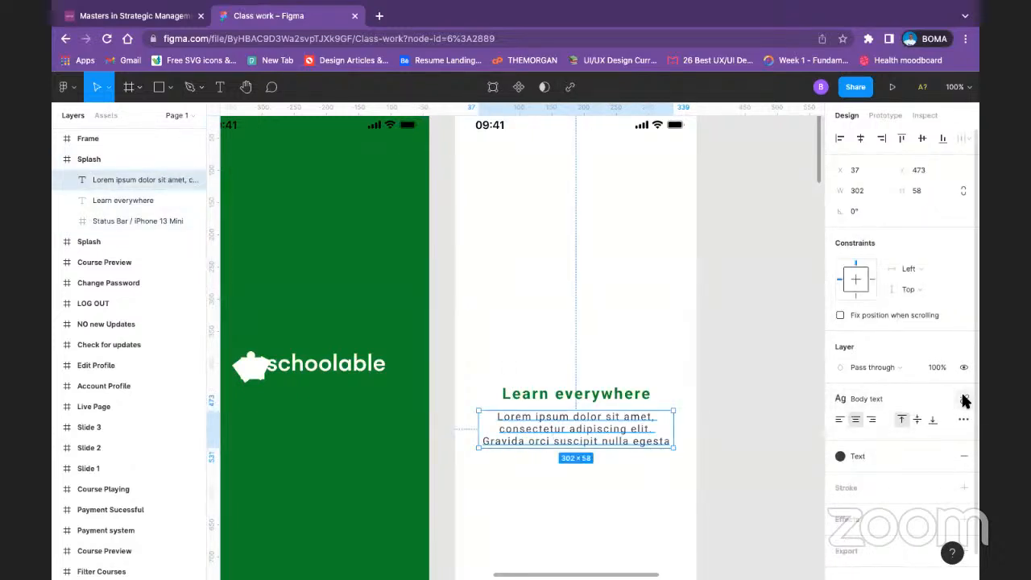
pyautogui.click(904, 393)
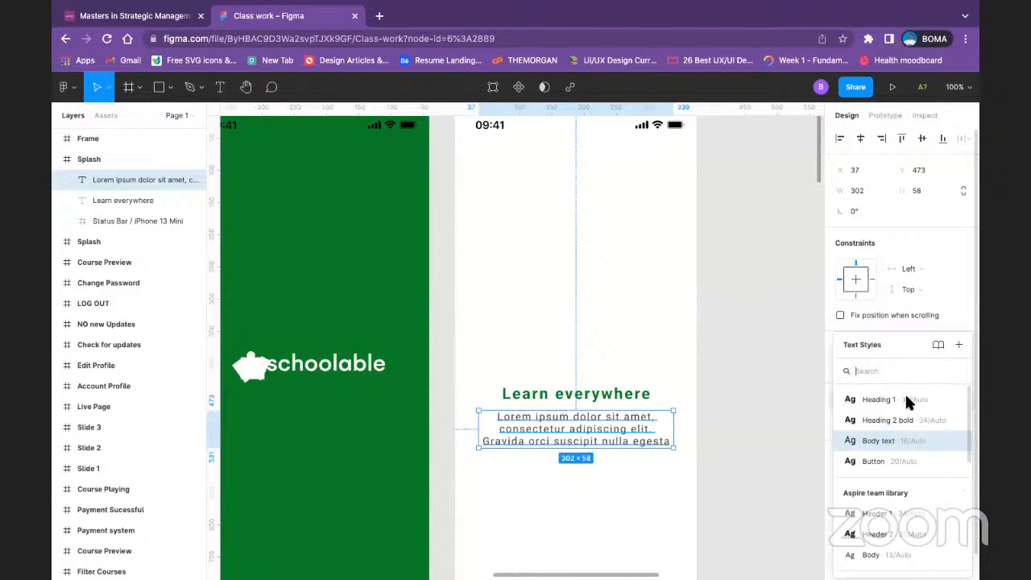
pyautogui.rightClick(902, 441)
pyautogui.click(927, 451)
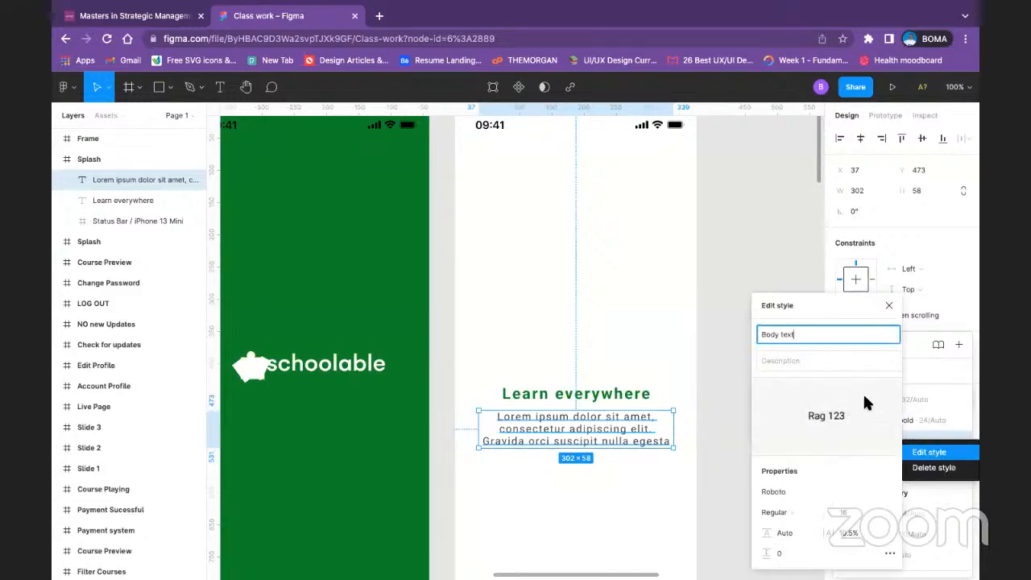
pyautogui.click(825, 493)
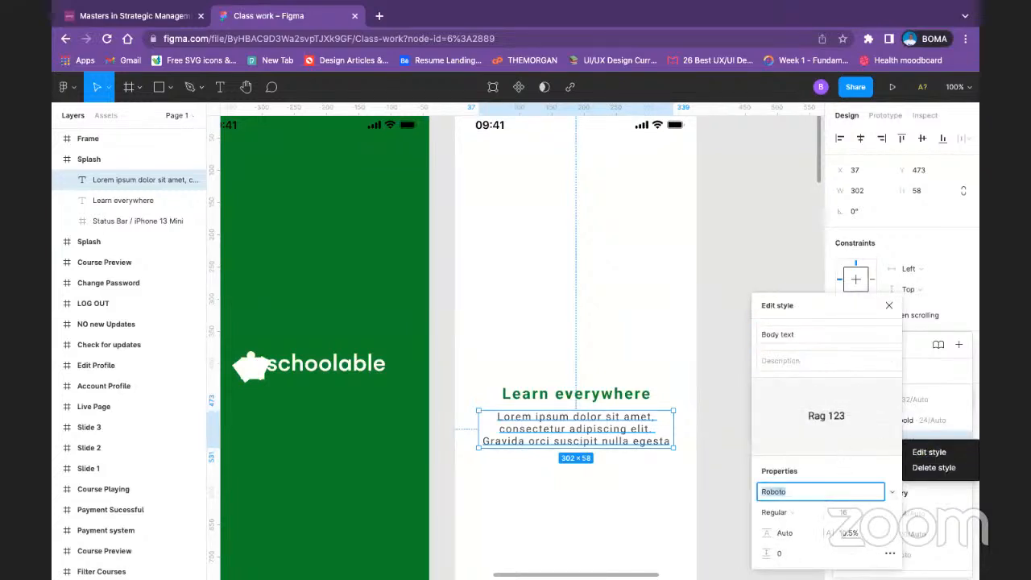
pyautogui.write('Inter')
pyautogui.press('Return')
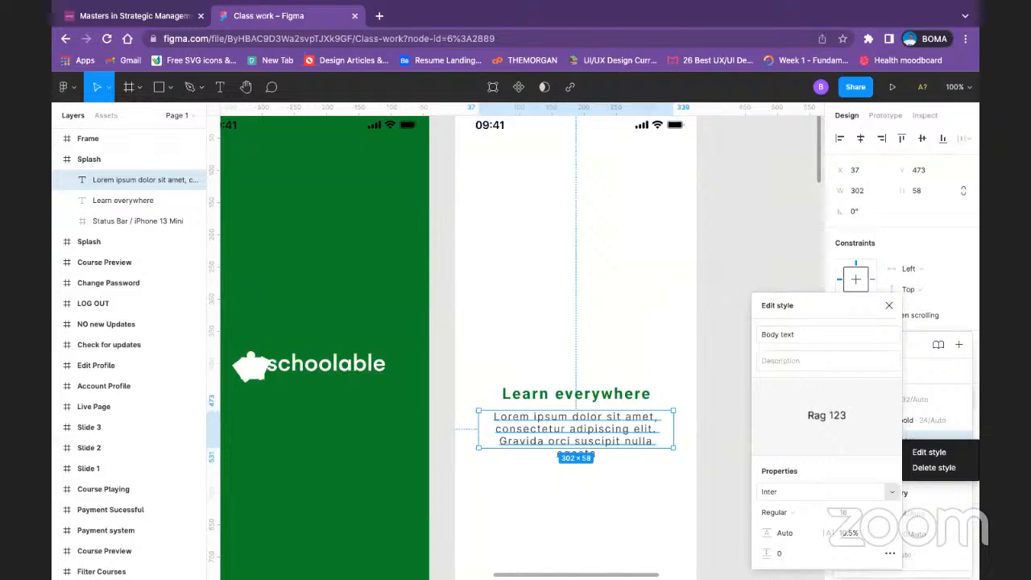
# Step: Edit the saved Heading 2 bold text style used by the "Learn everywhere" caption, changing its font to Inter
pyautogui.click(887, 306)
pyautogui.click(581, 393)
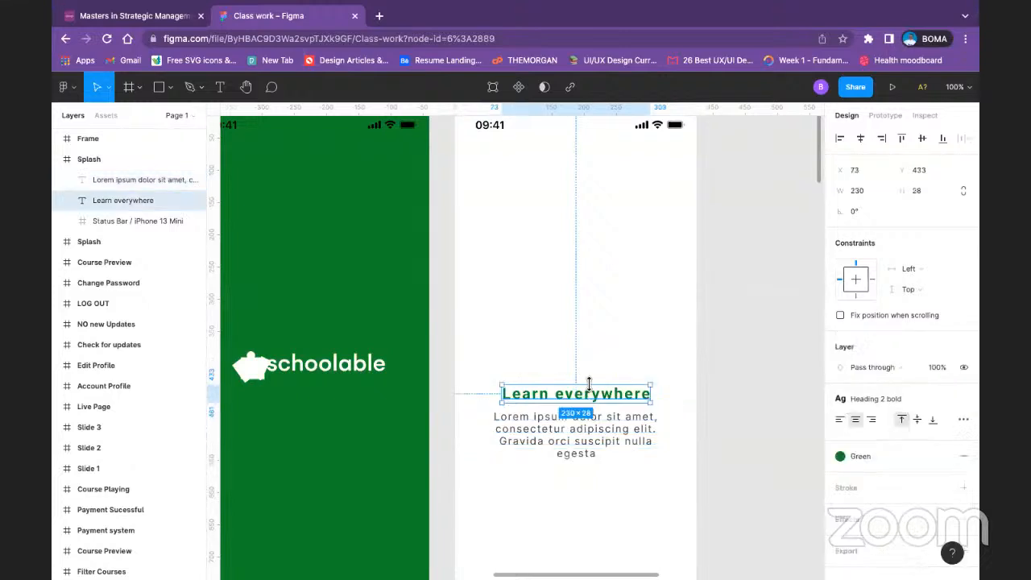
pyautogui.click(884, 397)
pyautogui.rightClick(884, 421)
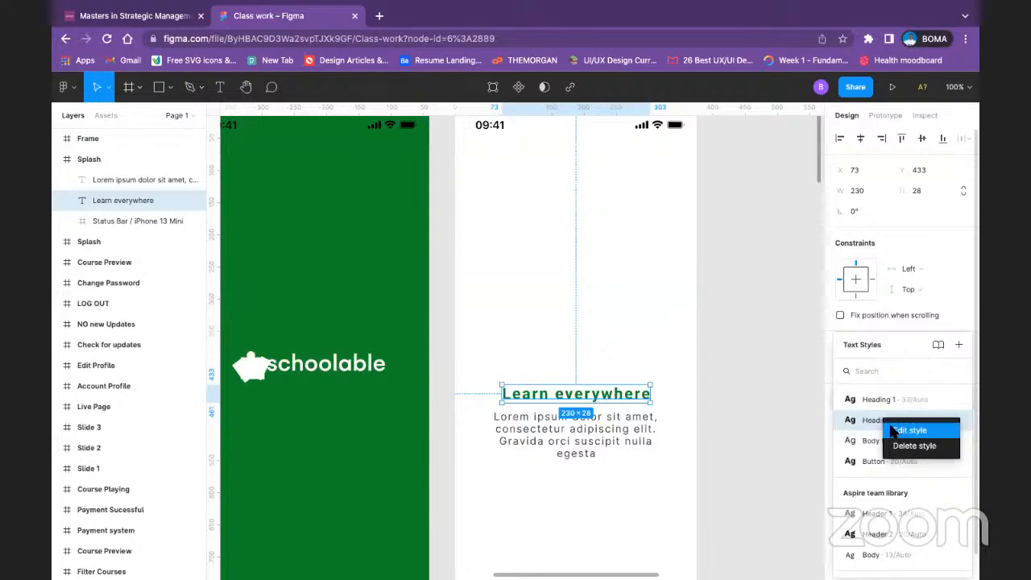
pyautogui.click(910, 429)
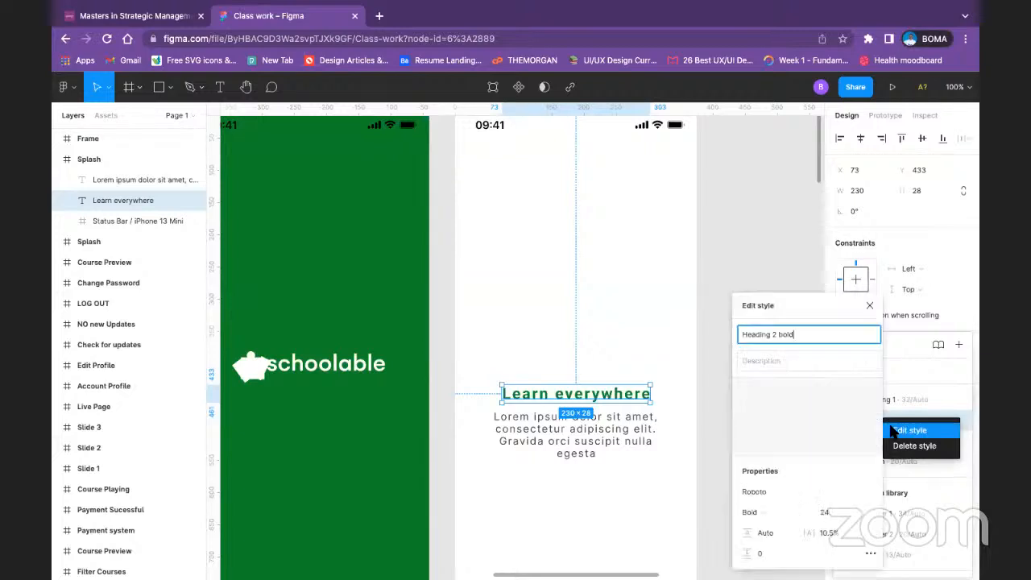
pyautogui.click(784, 489)
pyautogui.write('Inter')
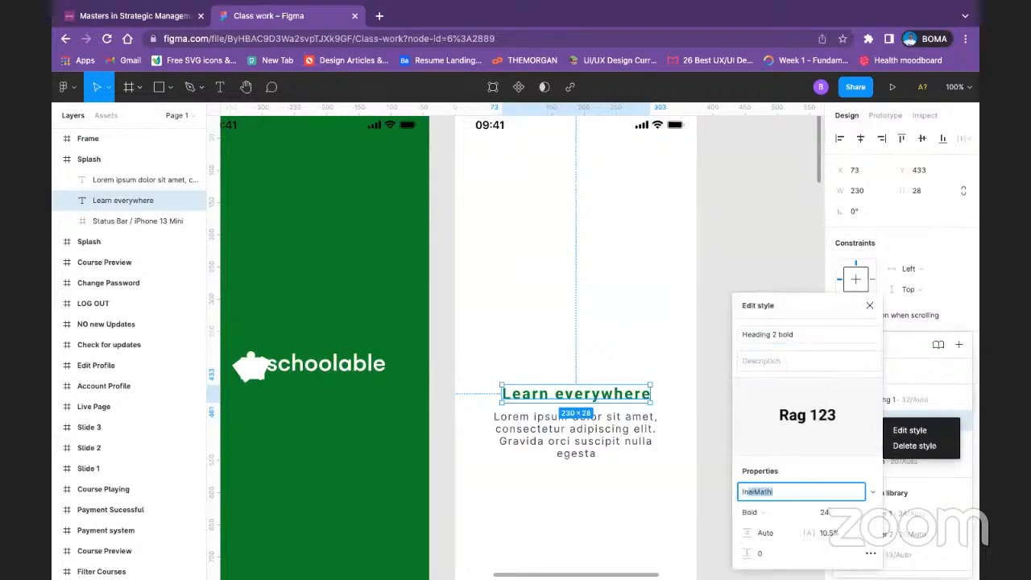
pyautogui.press('Return')
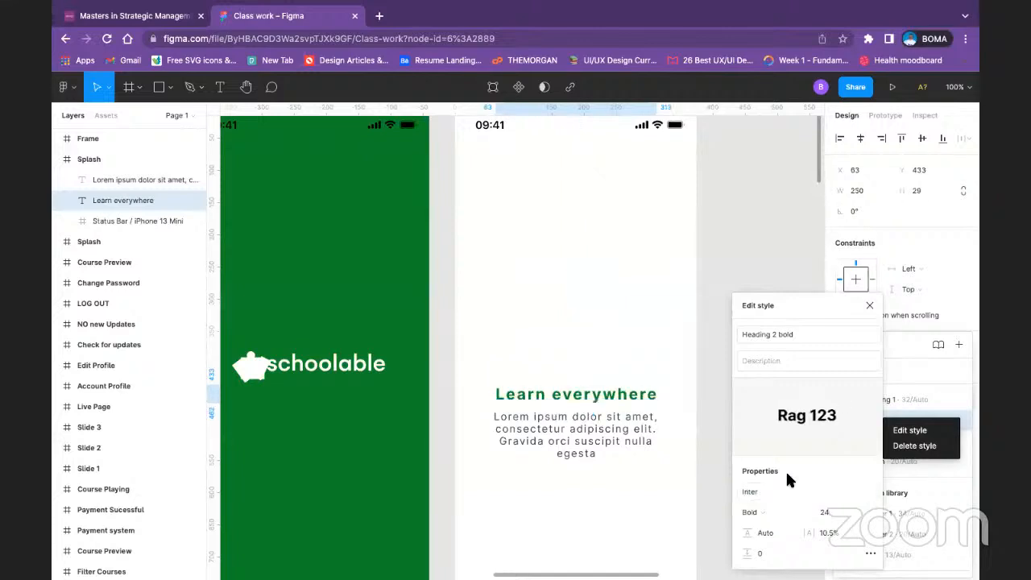
pyautogui.click(869, 303)
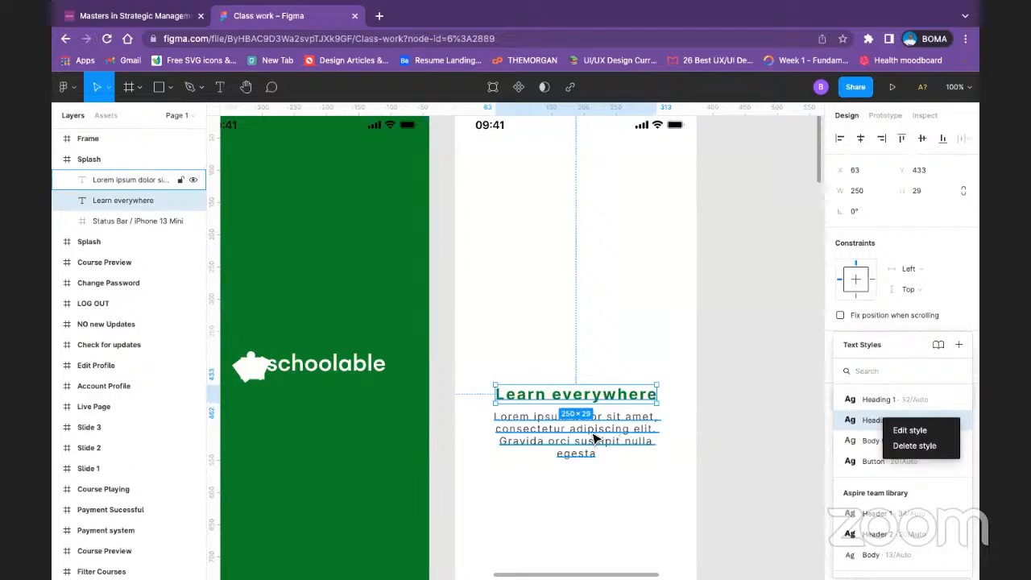
# Step: Delete the last word "egesta" from the placeholder paragraph and fit its text box to about 302 × 58
pyautogui.click(587, 458)
pyautogui.doubleClick(589, 463)
pyautogui.click(600, 433)
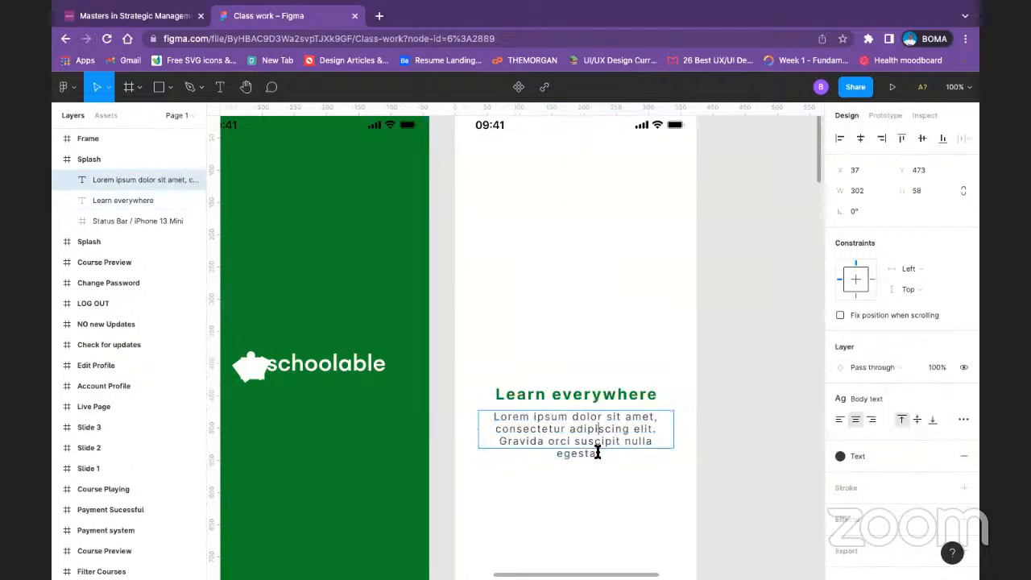
pyautogui.click(595, 458)
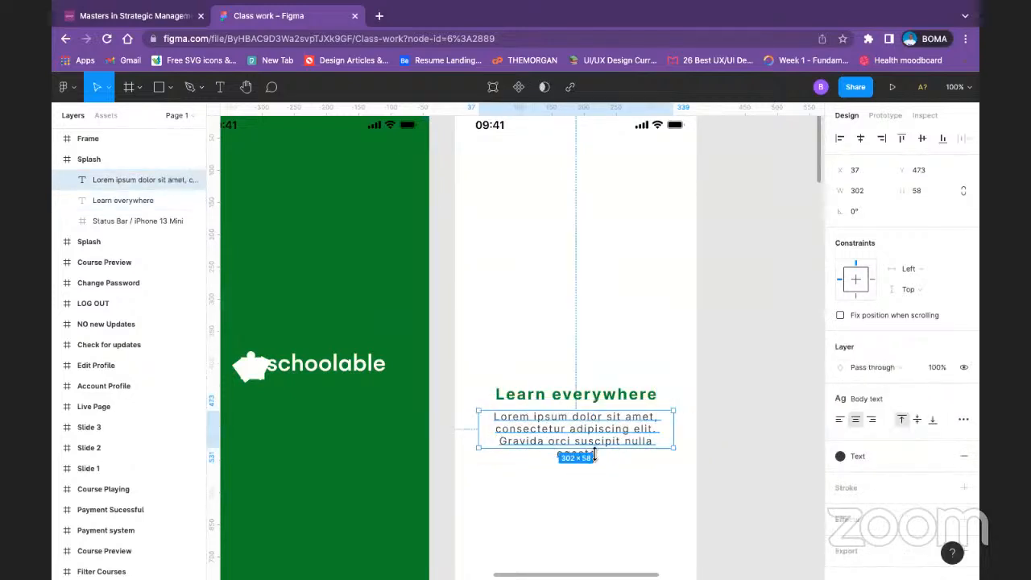
pyautogui.doubleClick(595, 448)
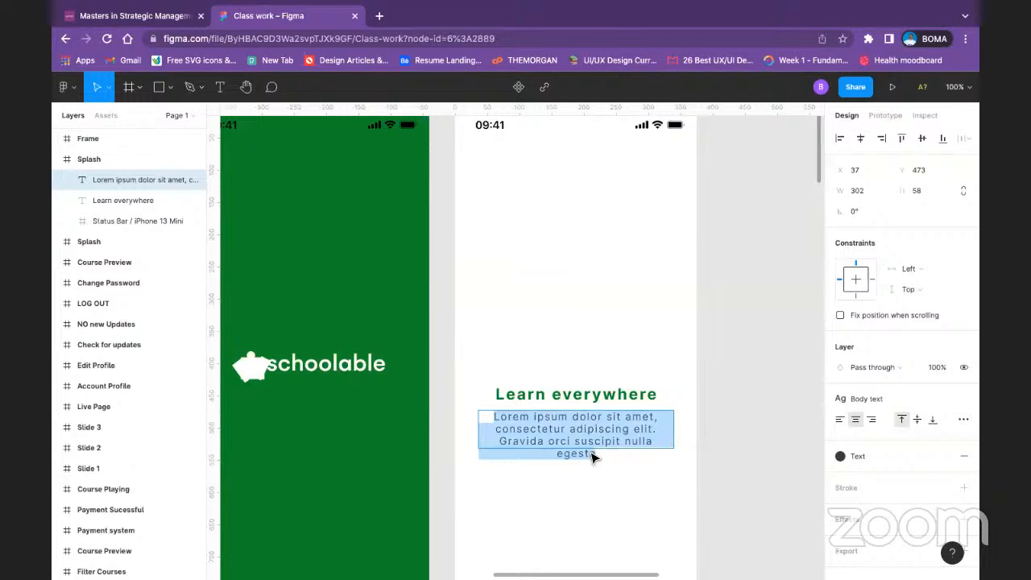
pyautogui.press('Escape')
pyautogui.moveTo(591, 447); pyautogui.dragTo(594, 456)
pyautogui.doubleClick(595, 453)
pyautogui.click(598, 453)
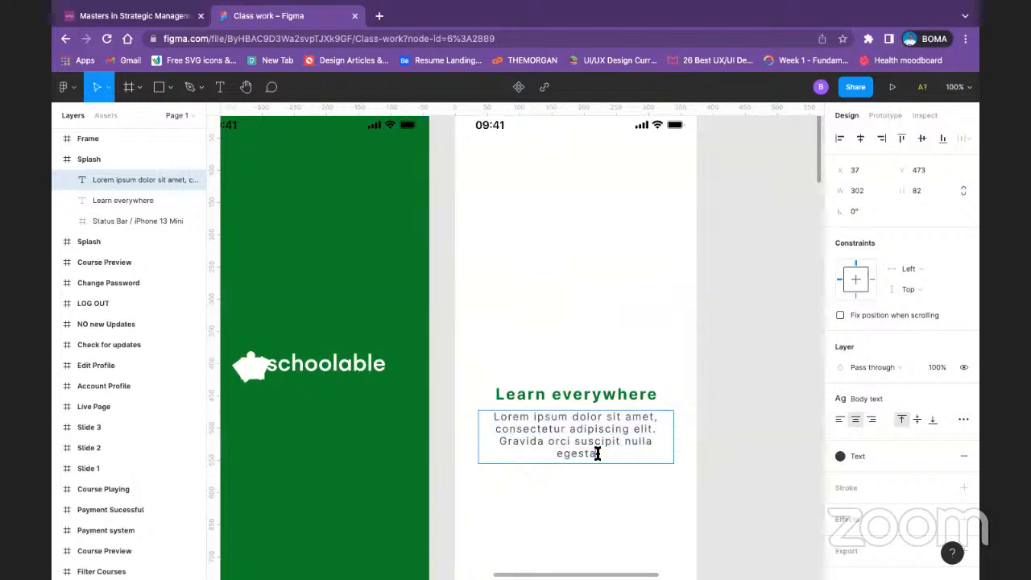
pyautogui.press('BackSpace')
pyautogui.press('BackSpace')
pyautogui.press('BackSpace')
pyautogui.press('BackSpace')
pyautogui.press('BackSpace')
pyautogui.press('BackSpace')
pyautogui.press('BackSpace')
pyautogui.press('BackSpace')
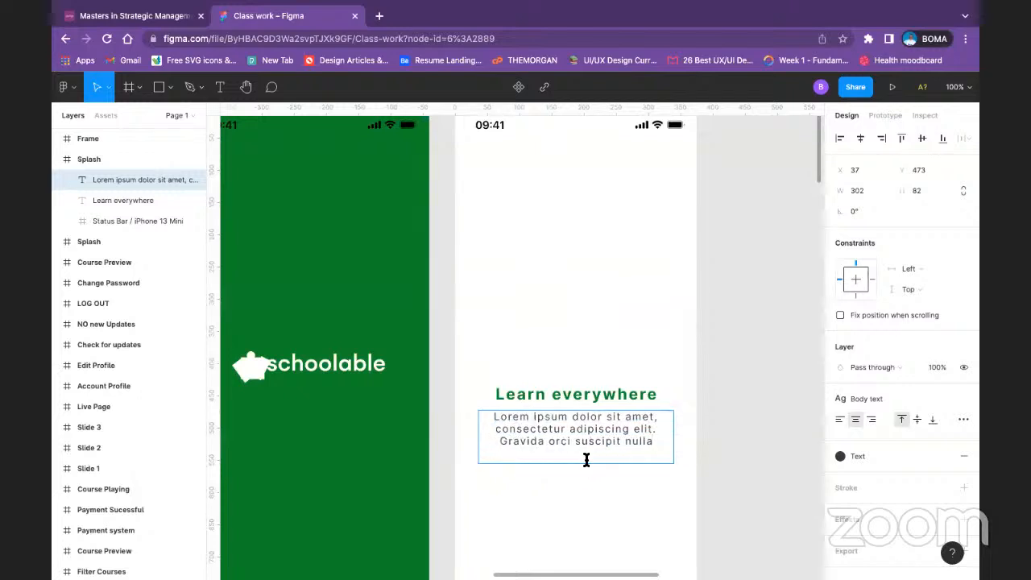
pyautogui.press('Escape')
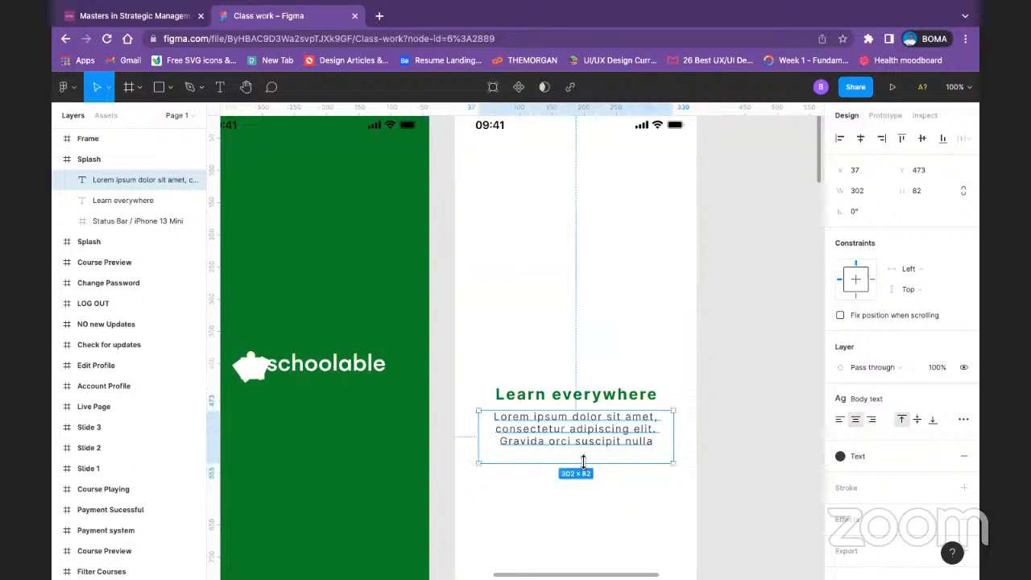
pyautogui.moveTo(583, 465); pyautogui.dragTo(583, 448)
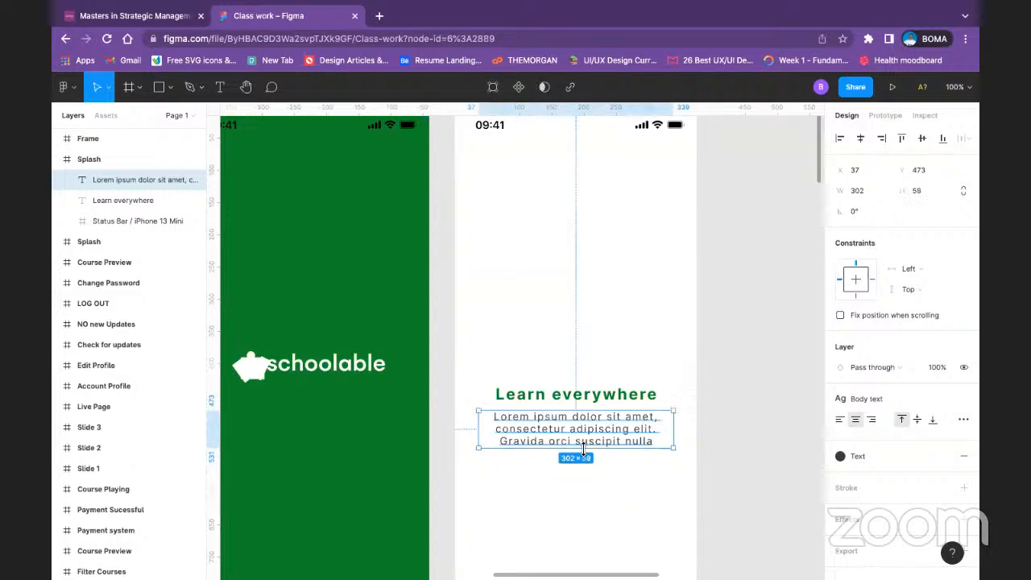
# Step: Try justified alignment and auto-width resizing on the placeholder paragraph, and restore its centered, fixed-size layout
pyautogui.click(960, 420)
pyautogui.click(961, 420)
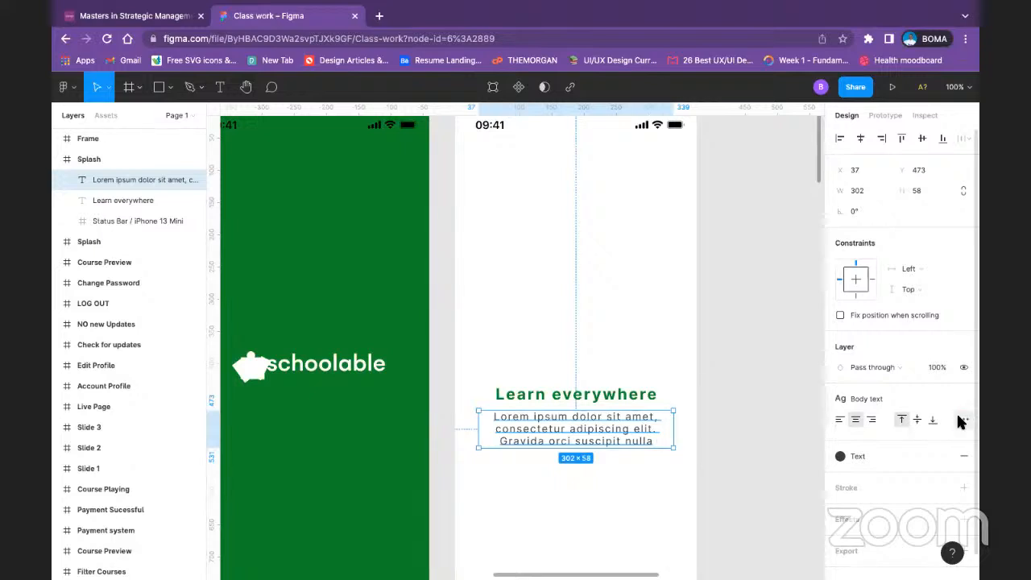
pyautogui.click(960, 421)
pyautogui.click(808, 530)
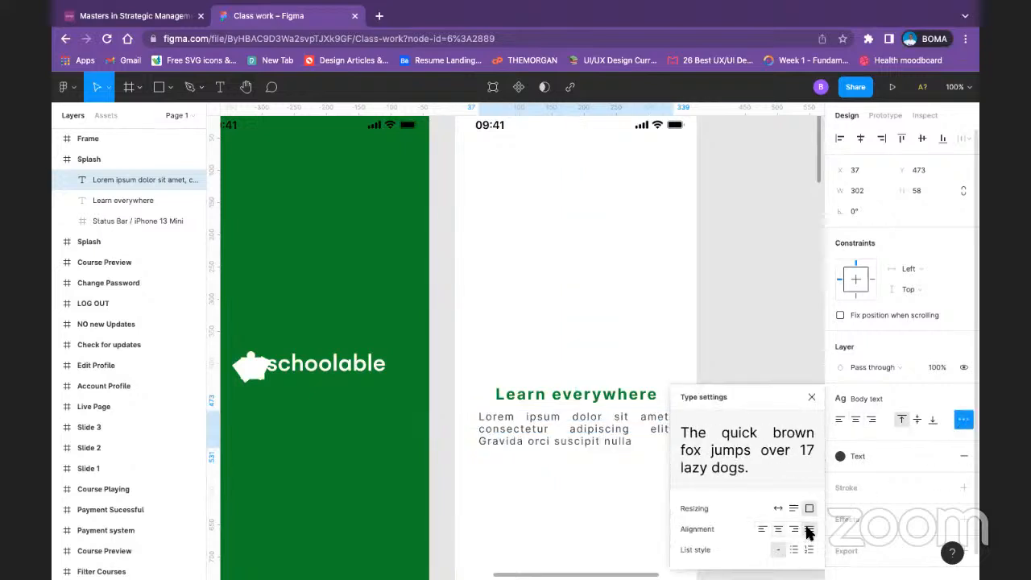
pyautogui.click(779, 530)
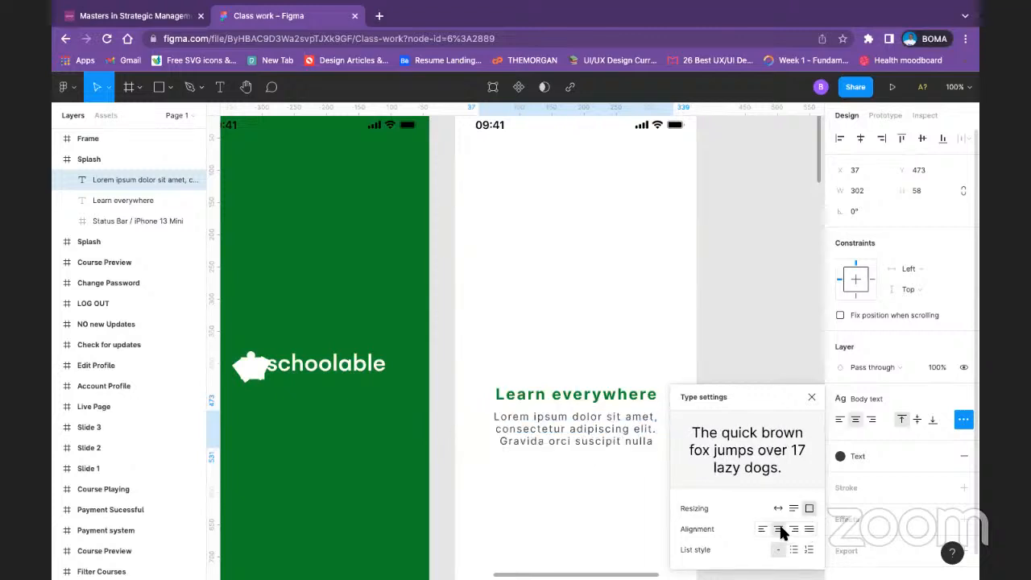
pyautogui.click(779, 508)
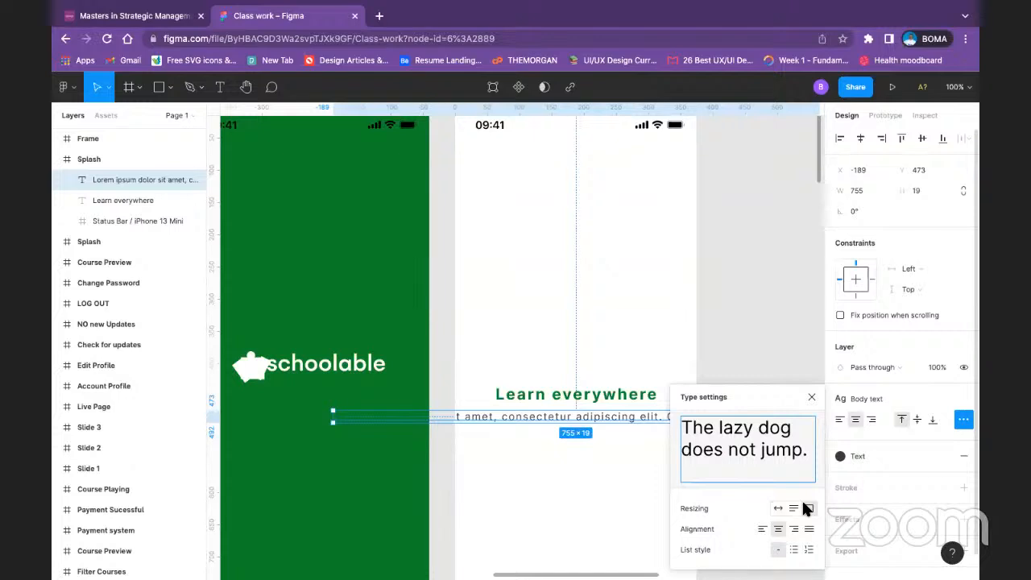
pyautogui.click(811, 397)
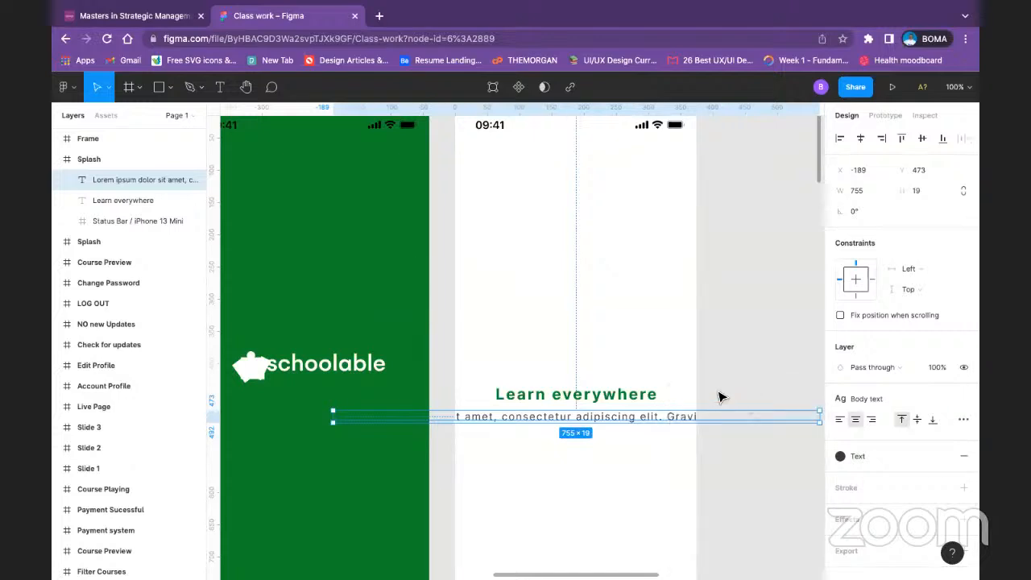
pyautogui.hotkey('ctrl', 'z')
pyautogui.click(720, 394)
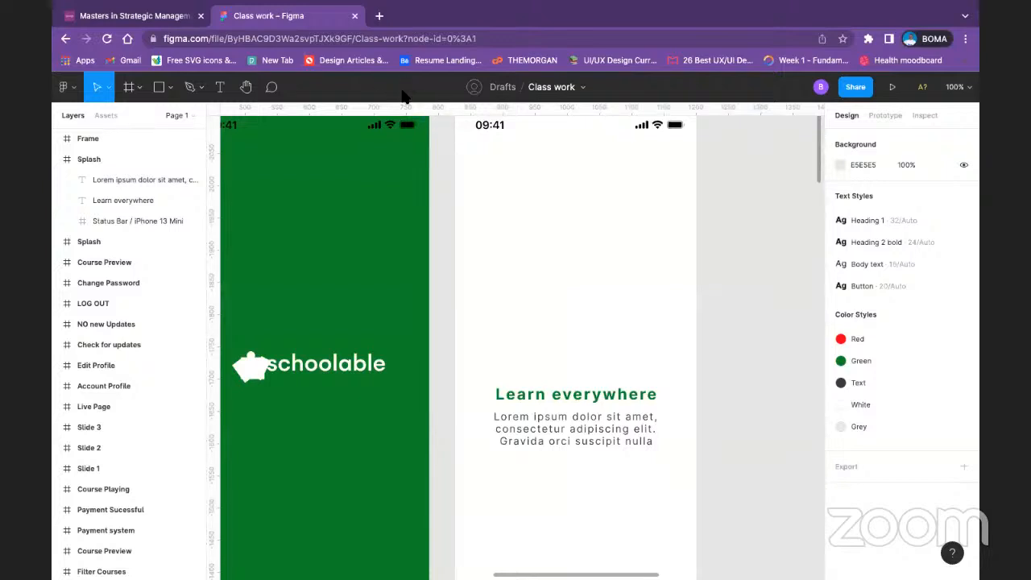
# Step: Apply the saved White color style to the status bar on the green Splash screen
pyautogui.click(391, 127)
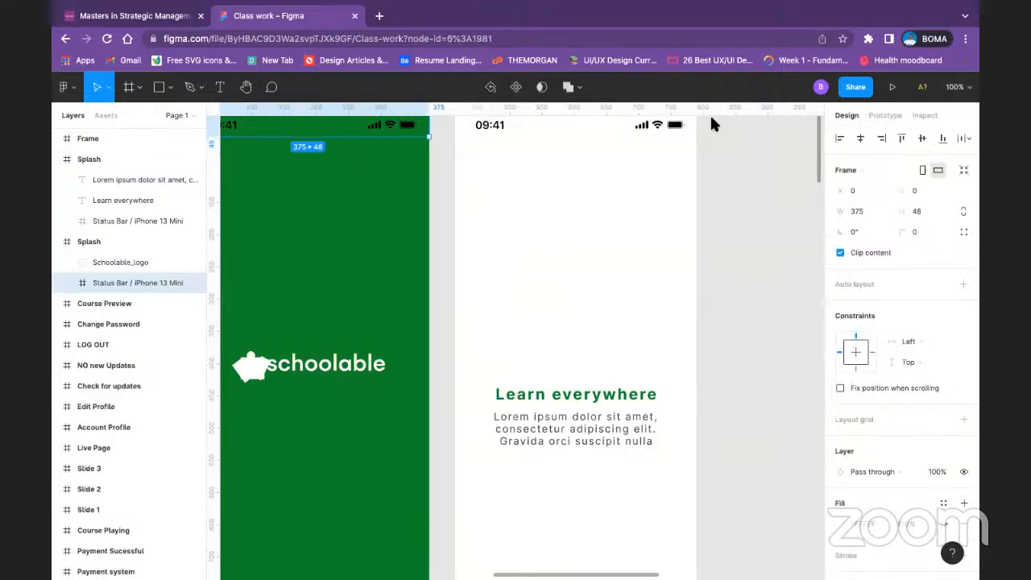
pyautogui.scroll(-3, 854, 410)
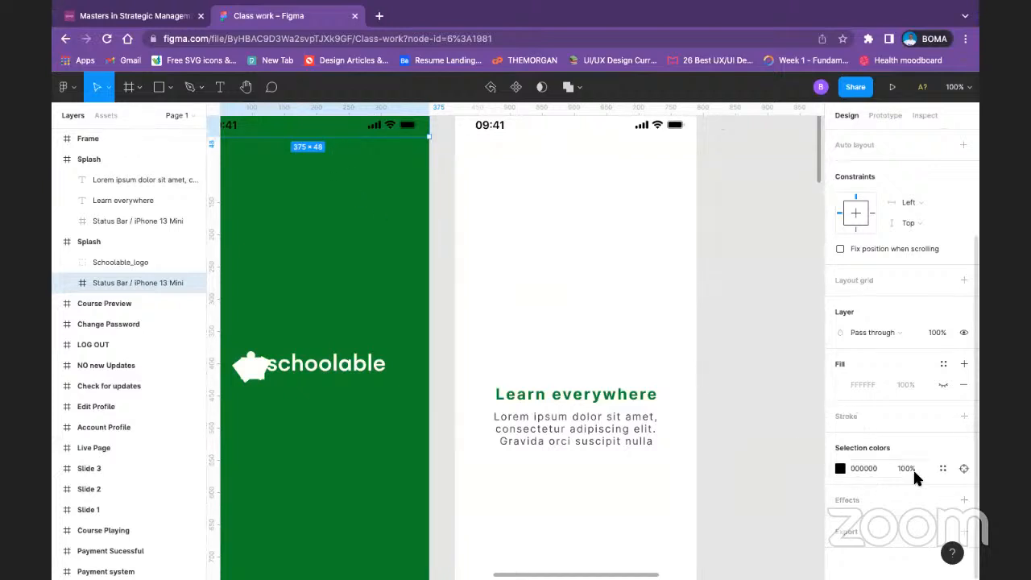
pyautogui.click(944, 467)
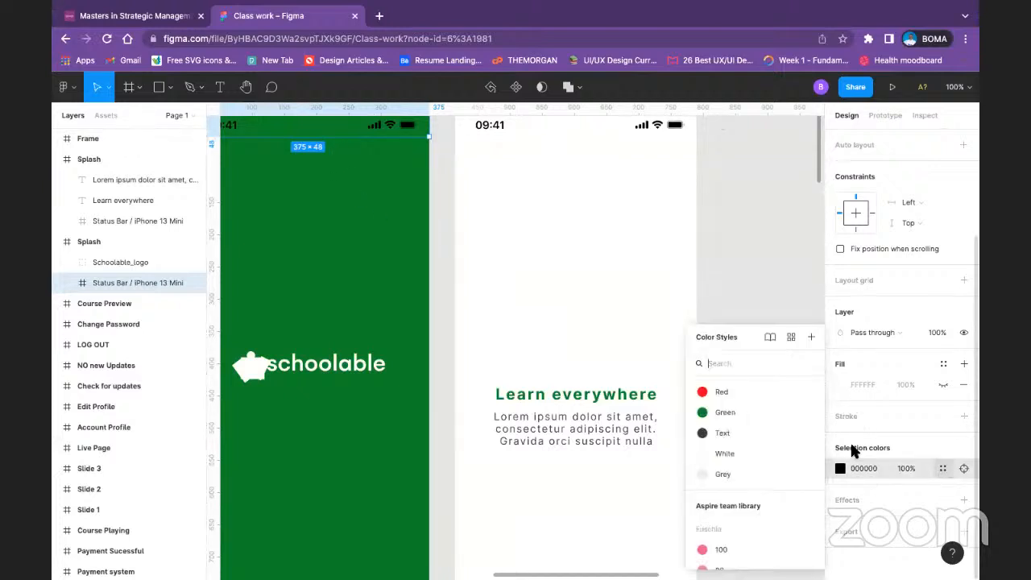
pyautogui.click(714, 449)
pyautogui.click(731, 288)
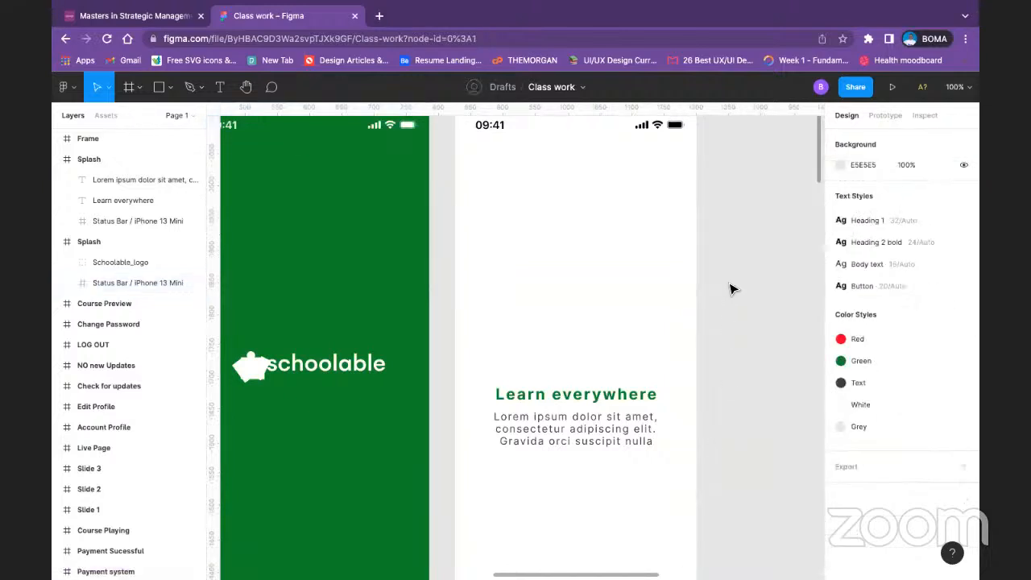
# Step: Search the web for "educational illustration" in a new browser tab
pyautogui.scroll(-1, 531, 312)
pyautogui.scroll(-5, 533, 310)
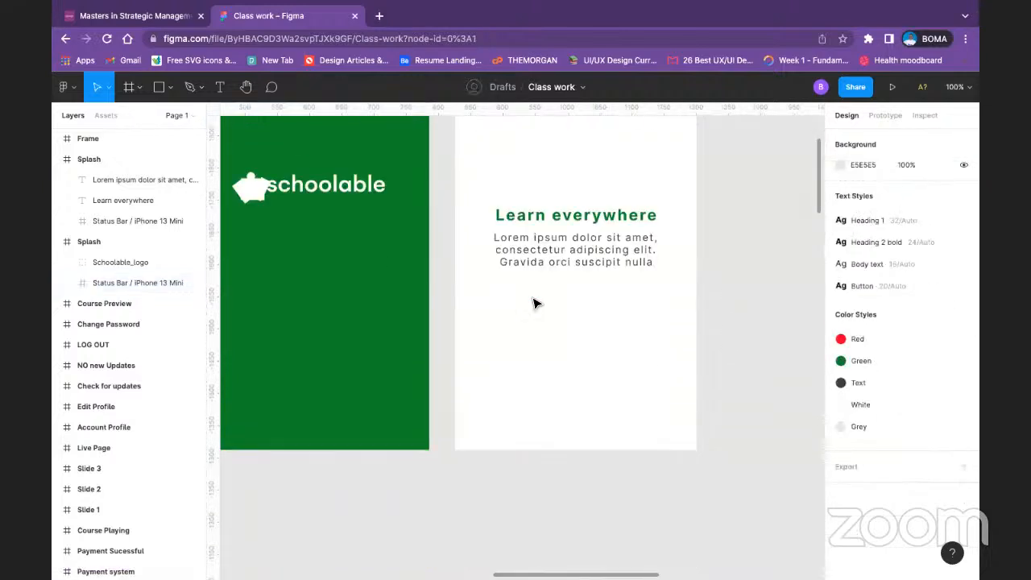
pyautogui.scroll(5, 536, 302)
pyautogui.scroll(1, 535, 304)
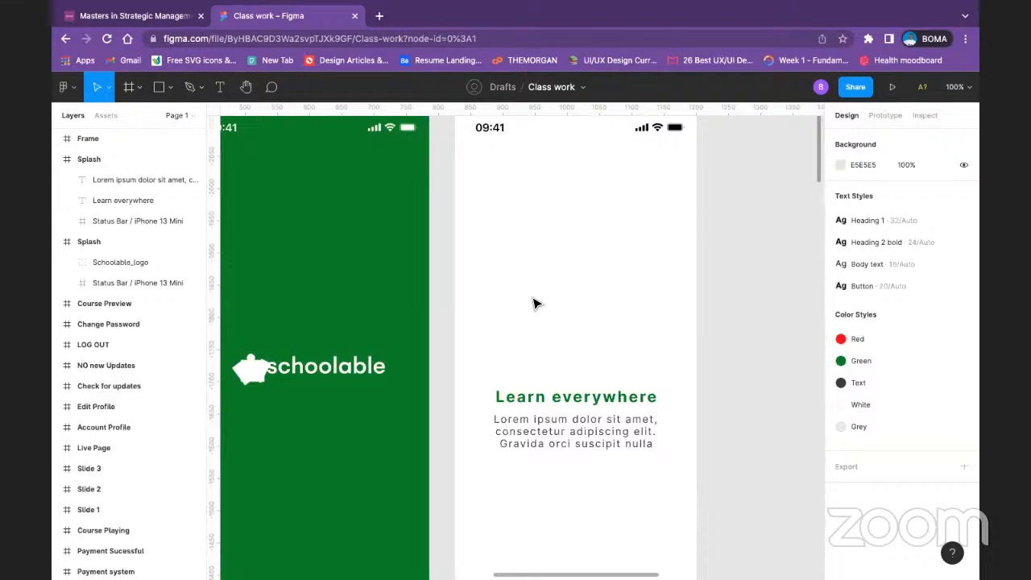
pyautogui.rightClick(554, 231)
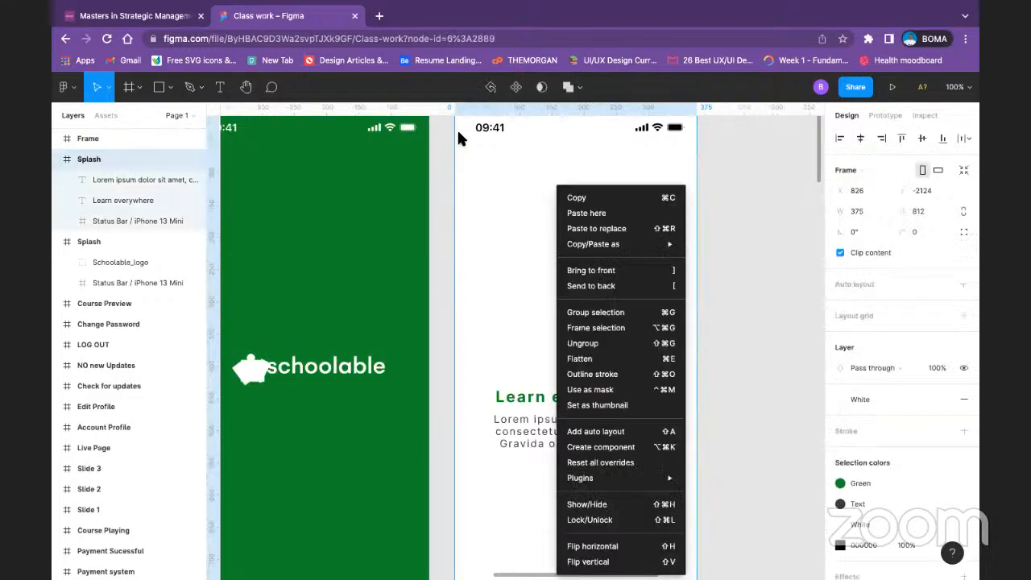
pyautogui.click(379, 16)
pyautogui.write('e')
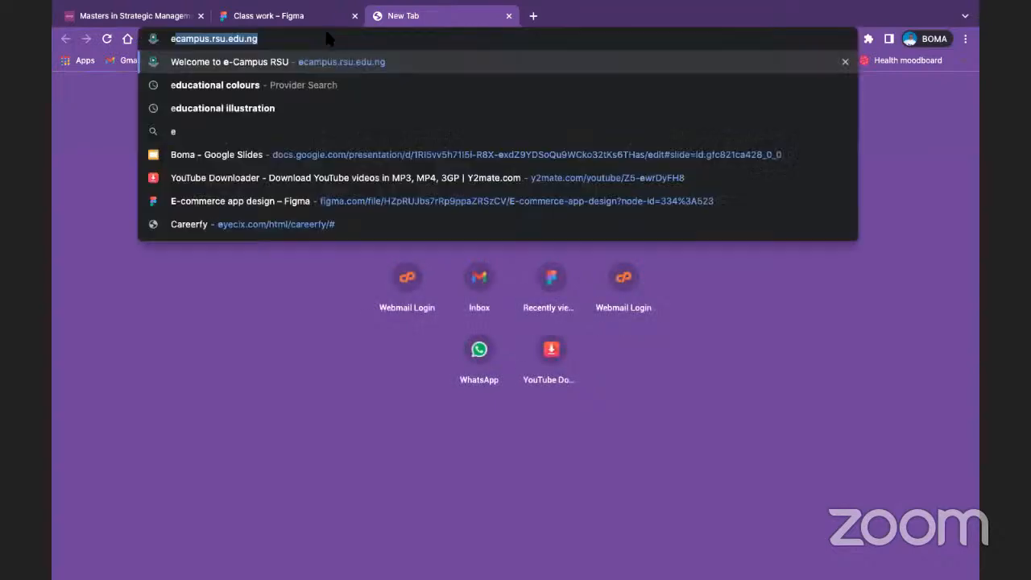
pyautogui.write('ducational')
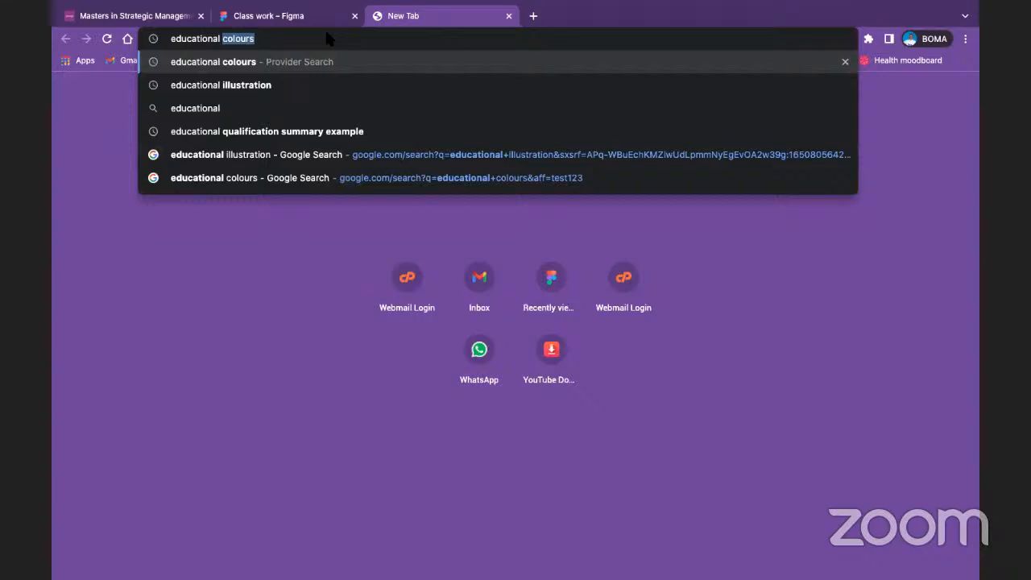
pyautogui.click(275, 83)
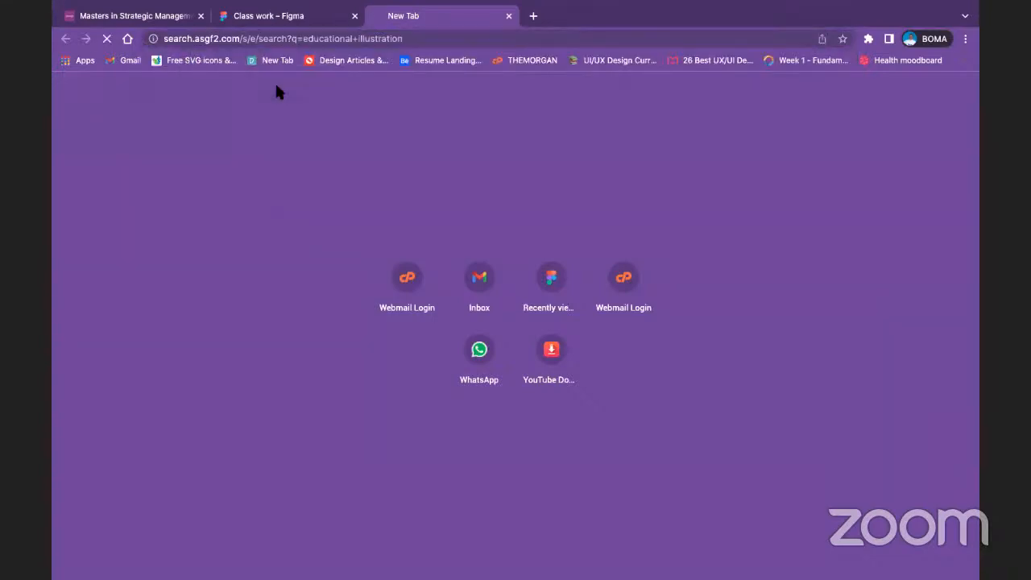
# Step: Return to the Class work file and open the Community plugin catalog from the white onboarding frame
pyautogui.click(299, 14)
pyautogui.rightClick(534, 338)
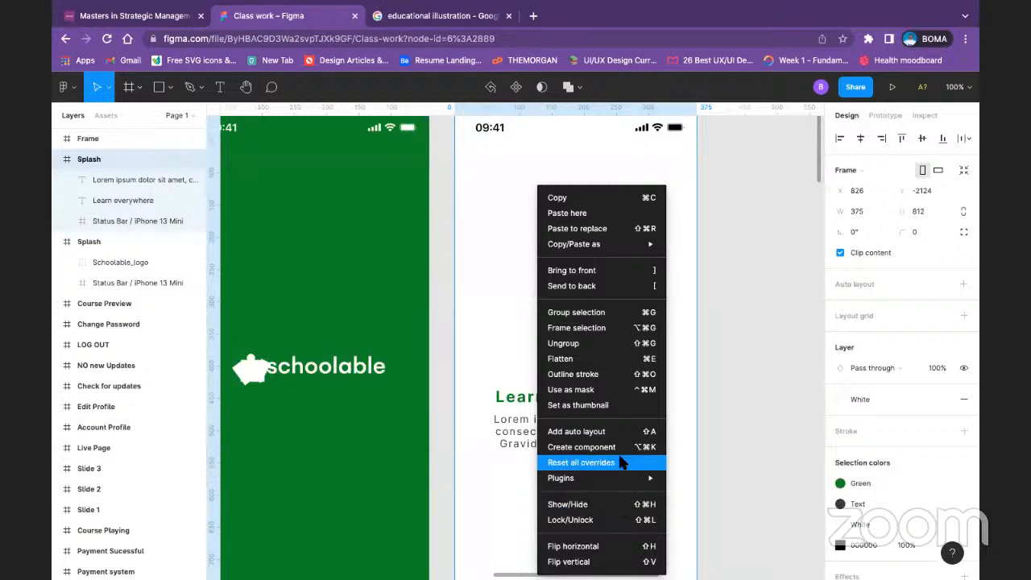
pyautogui.moveTo(625, 479)
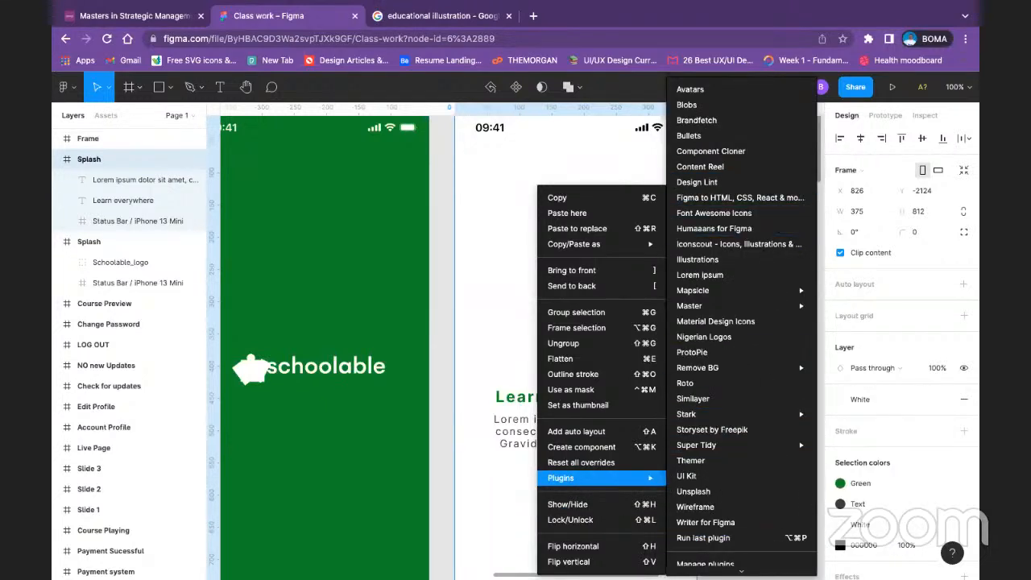
pyautogui.scroll(-1, 736, 509)
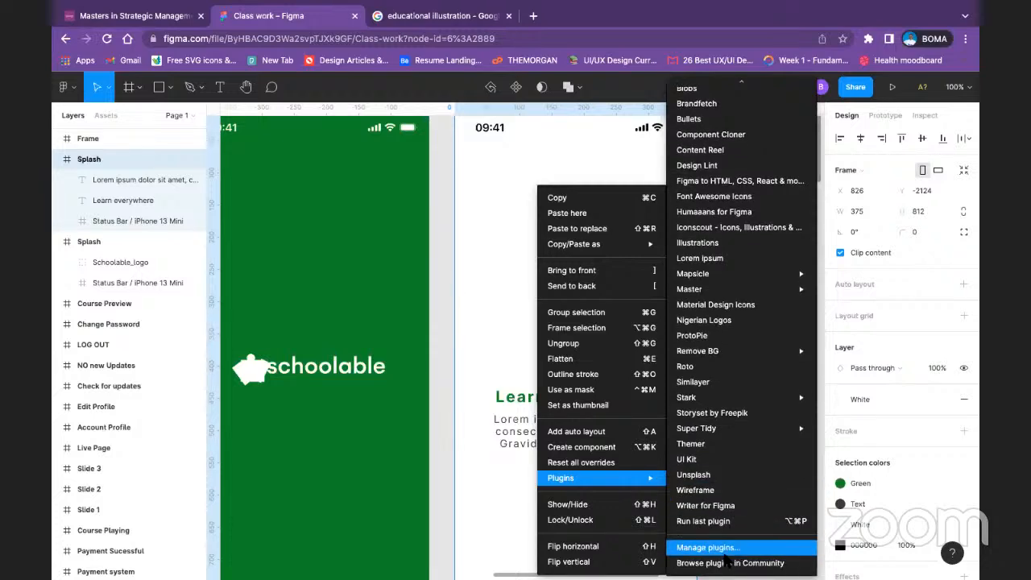
pyautogui.click(727, 563)
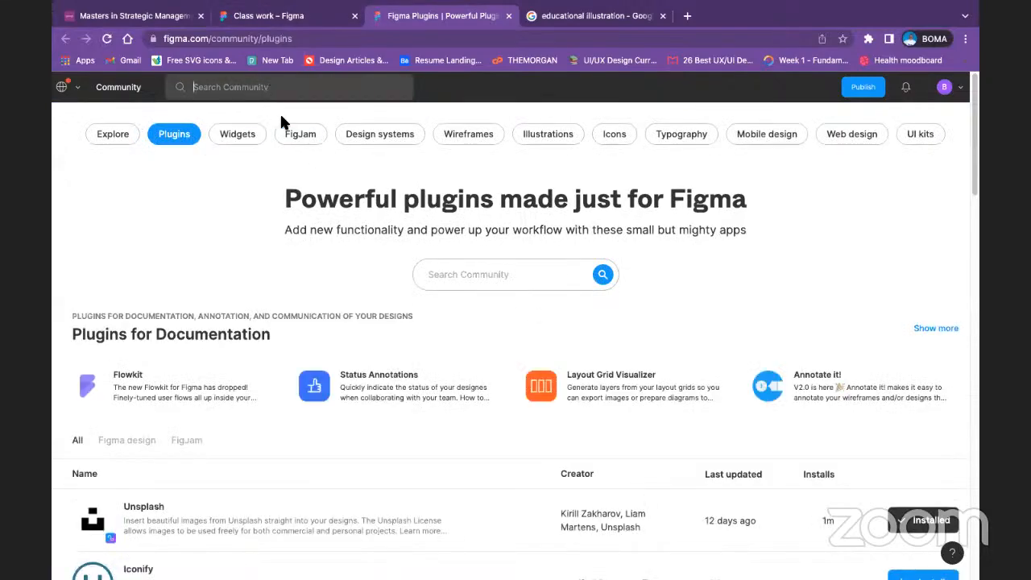
# Step: Search the Community plugins for "freepik" and install the Freepik plugin
pyautogui.click(504, 271)
pyautogui.write('freepik')
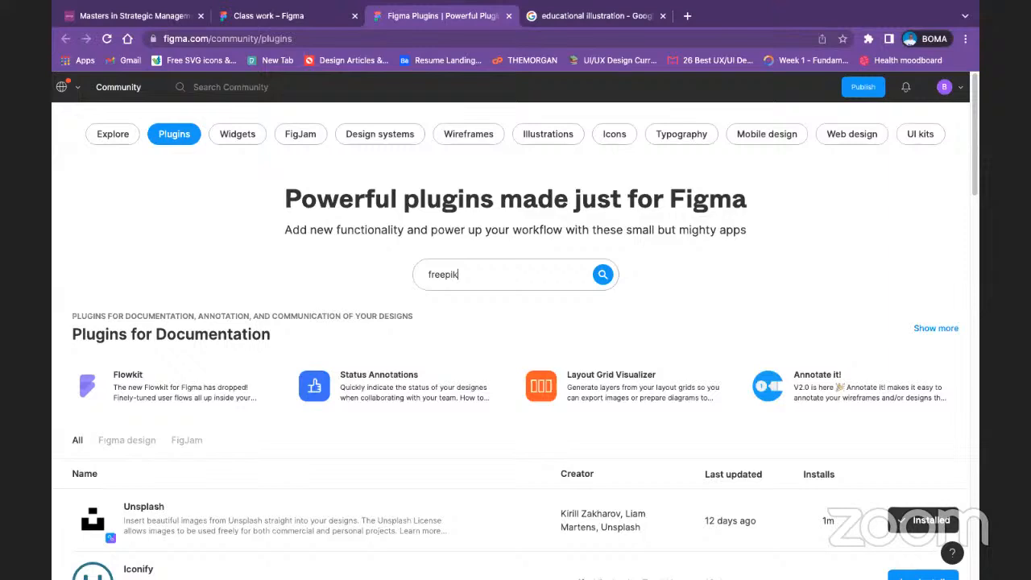
pyautogui.press('Return')
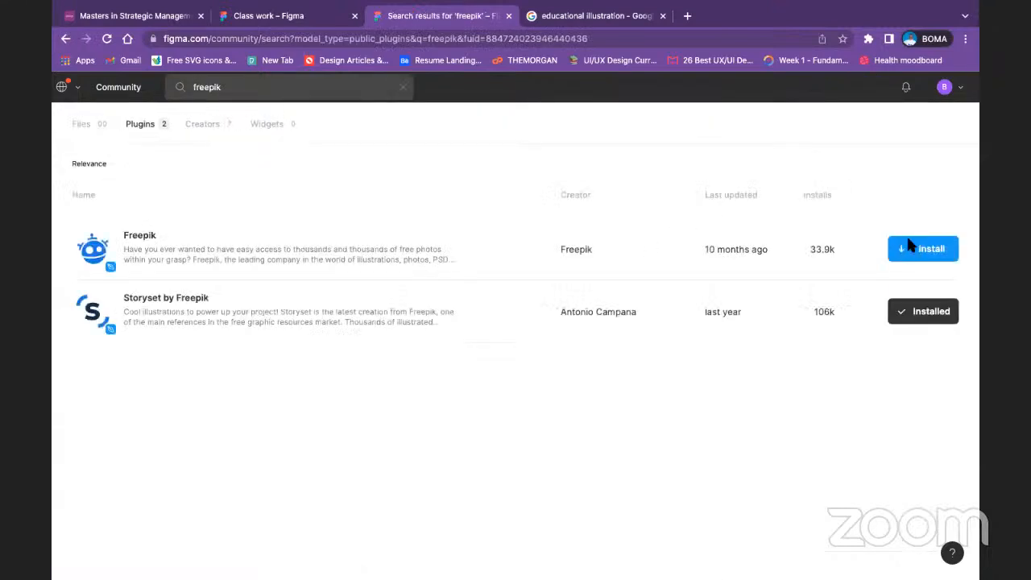
pyautogui.click(916, 247)
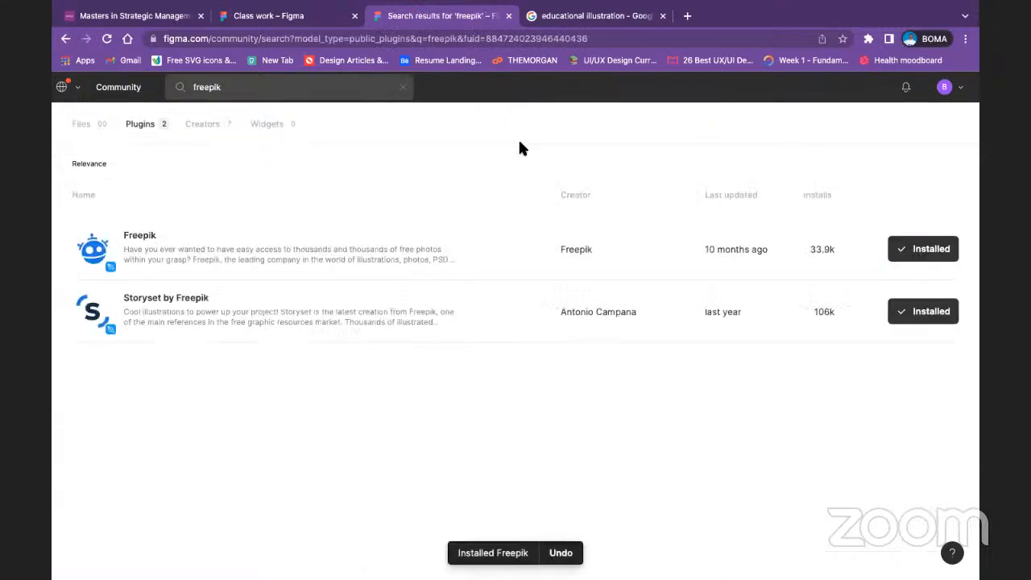
# Step: Return to the Class work file, run the Freepik plugin from the white onboarding frame and search it for "education"
pyautogui.click(271, 18)
pyautogui.rightClick(556, 293)
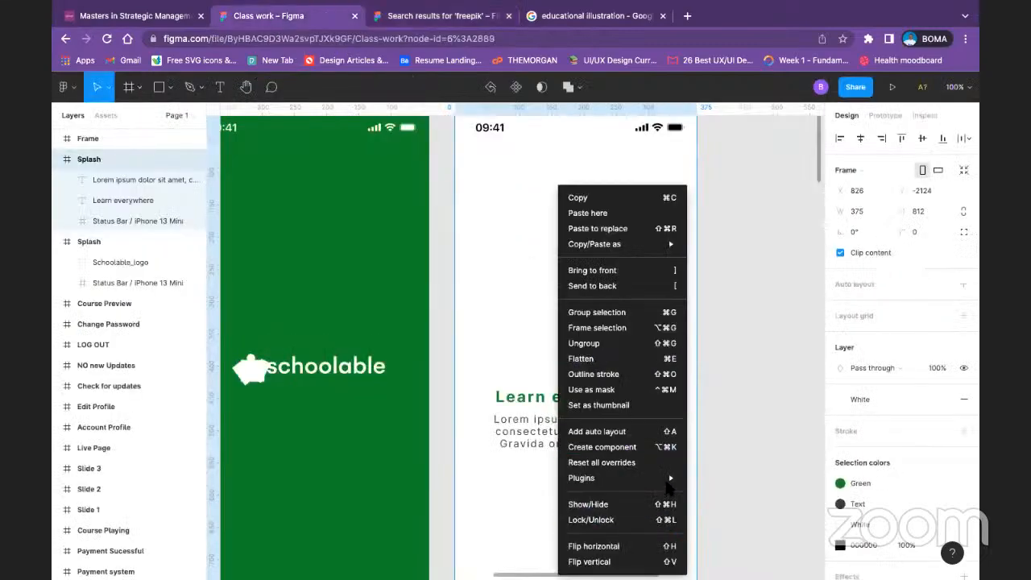
pyautogui.moveTo(667, 487)
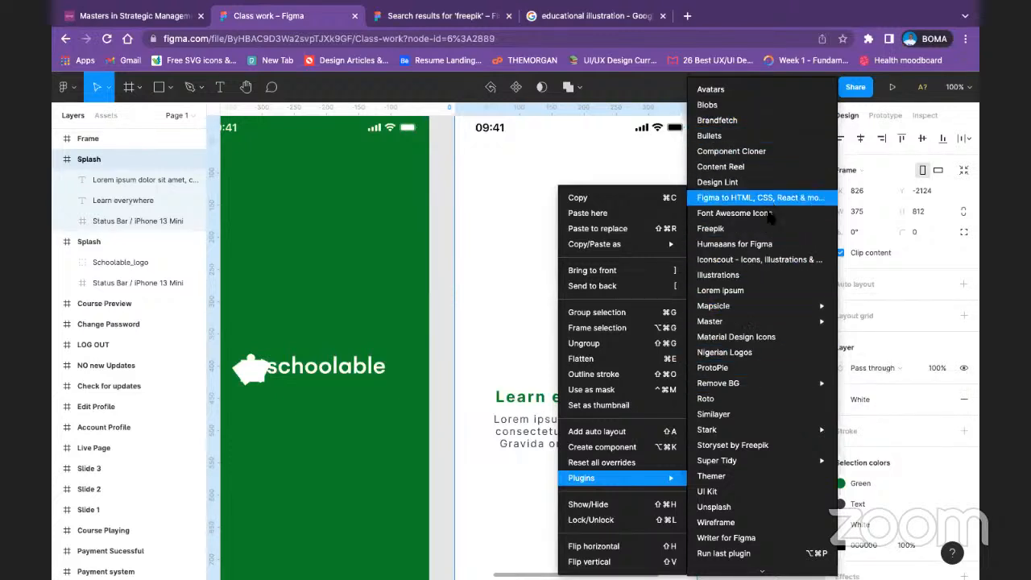
pyautogui.click(746, 232)
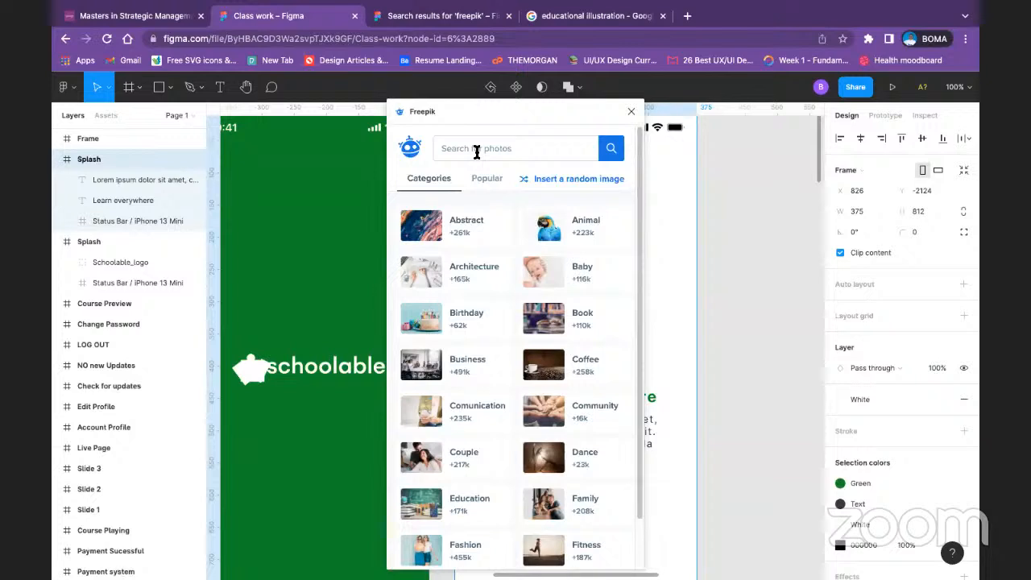
pyautogui.write('ed')
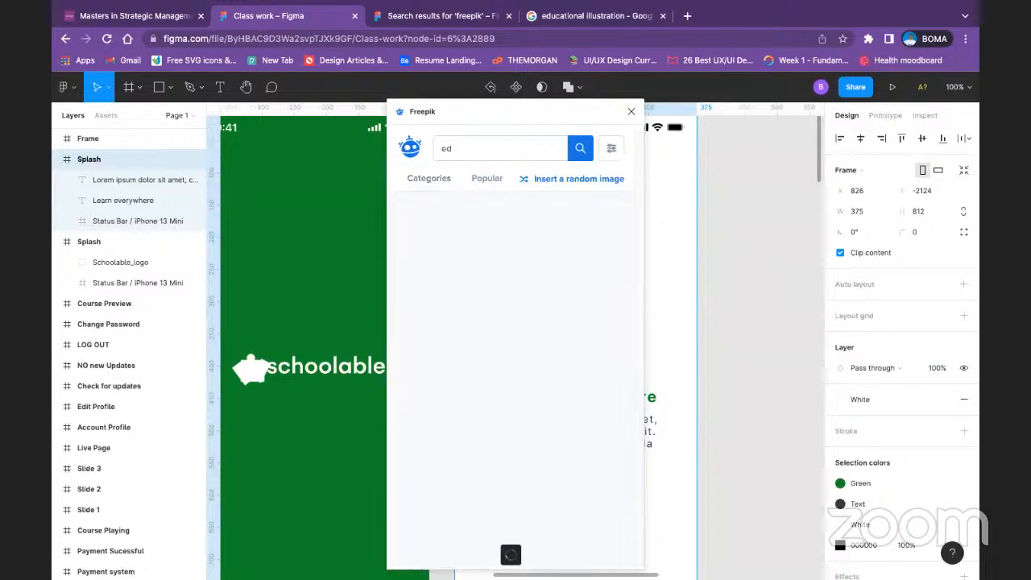
pyautogui.write('ucation')
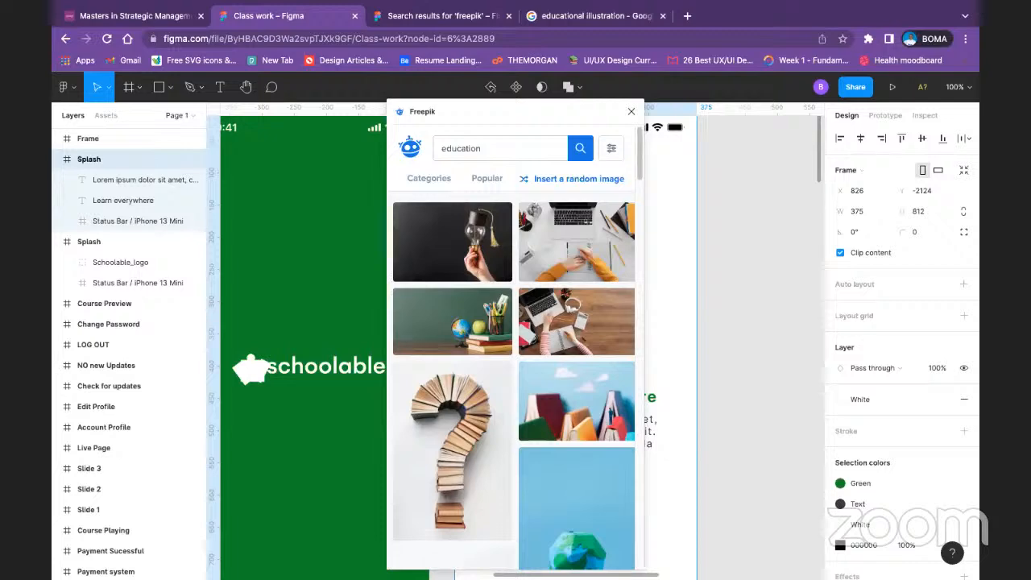
# Step: Browse Freepik's education results, popular images and categories, search for an illustration, and close the plugin
pyautogui.scroll(-3, 455, 253)
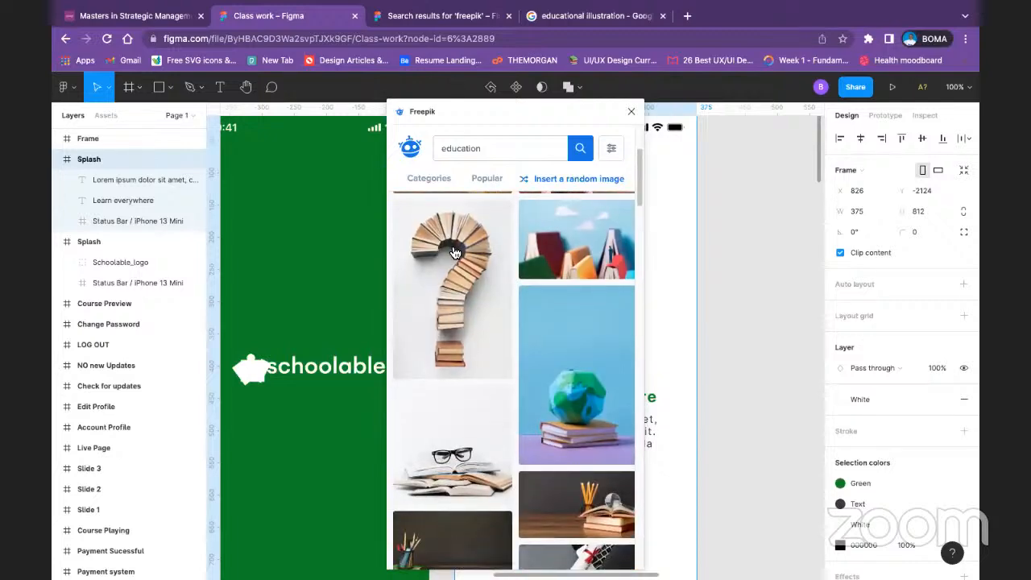
pyautogui.click(437, 179)
pyautogui.click(481, 179)
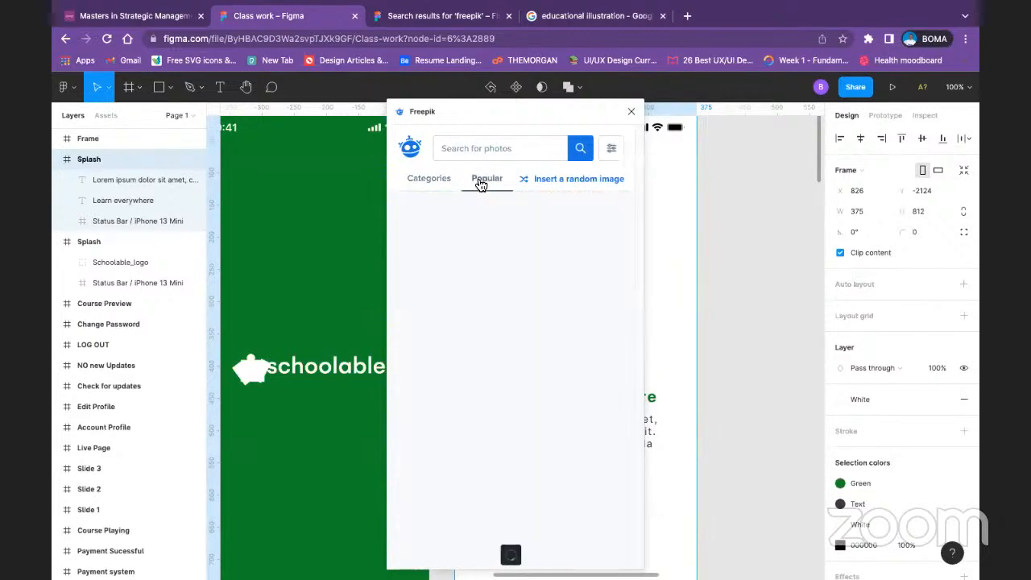
pyautogui.click(439, 184)
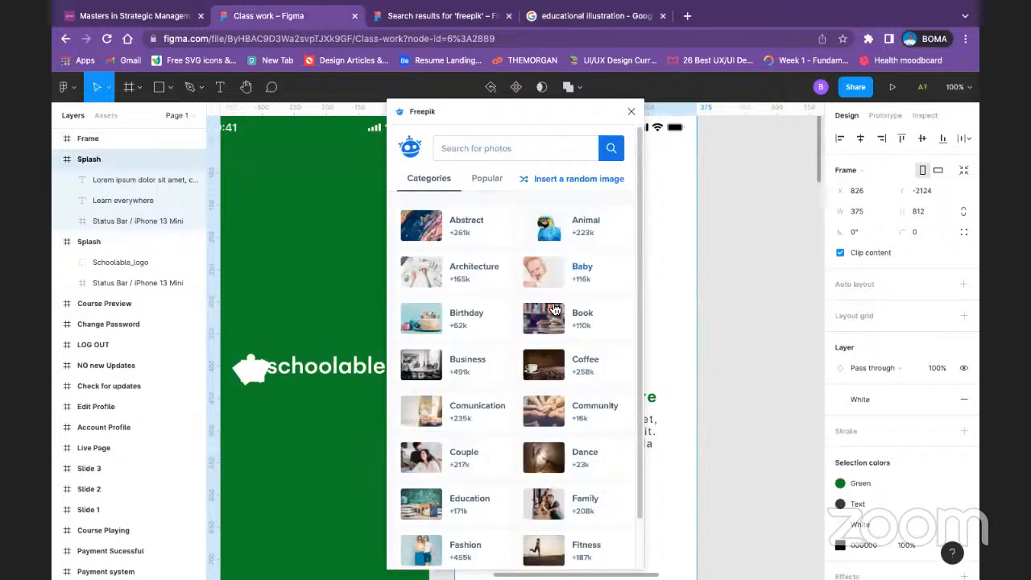
pyautogui.scroll(-1, 554, 310)
pyautogui.scroll(1, 554, 311)
pyautogui.click(519, 151)
pyautogui.write('illus')
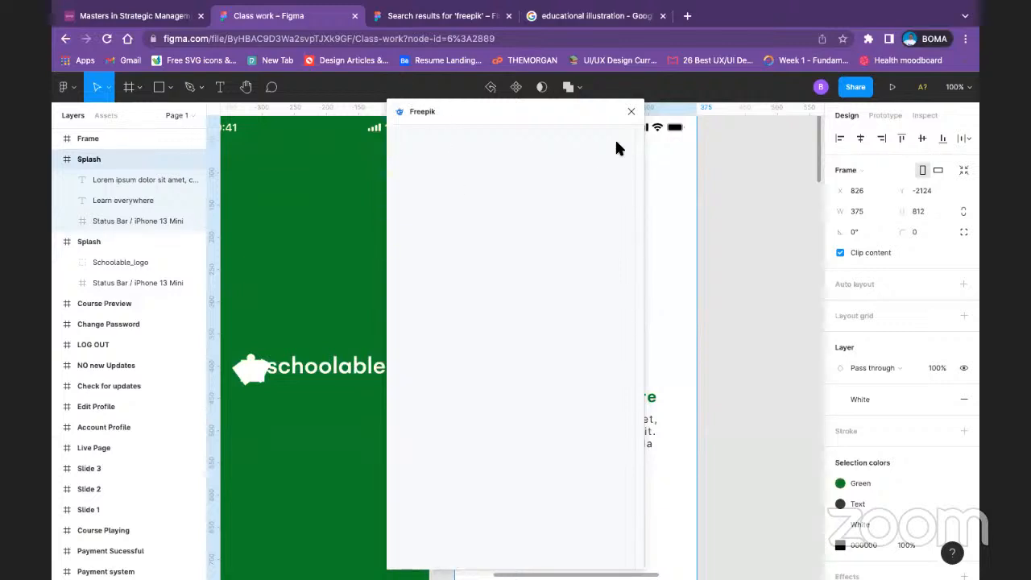
pyautogui.click(630, 112)
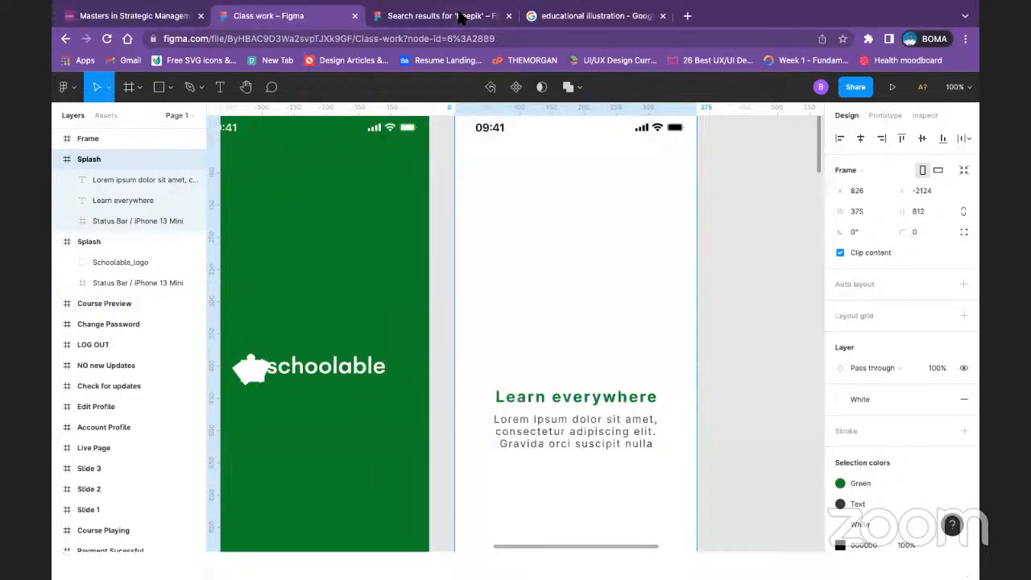
# Step: Switch to the "educational illustration" web search and preview the University Life Illustration among its image results
pyautogui.click(459, 18)
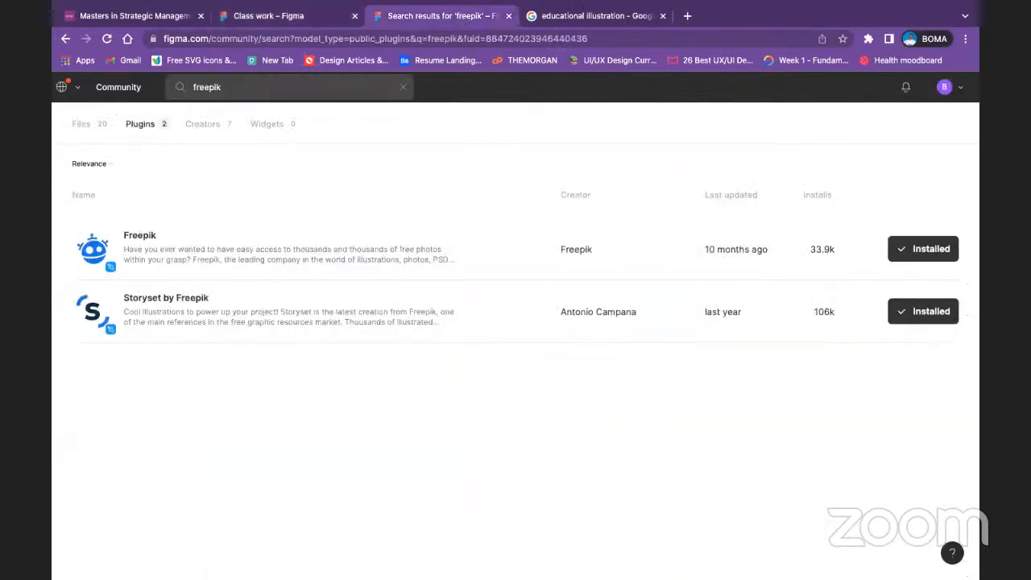
pyautogui.click(609, 16)
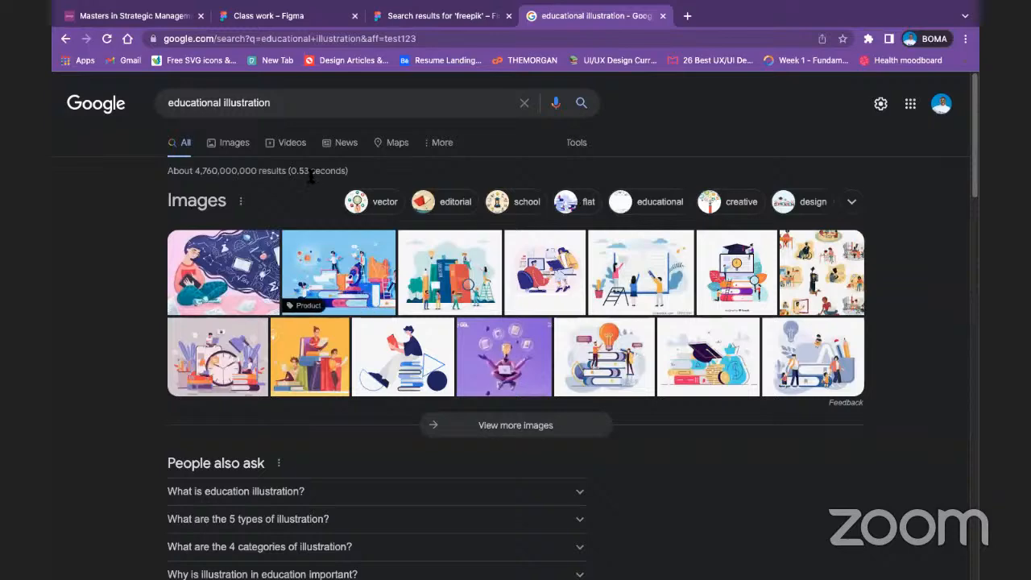
pyautogui.click(235, 146)
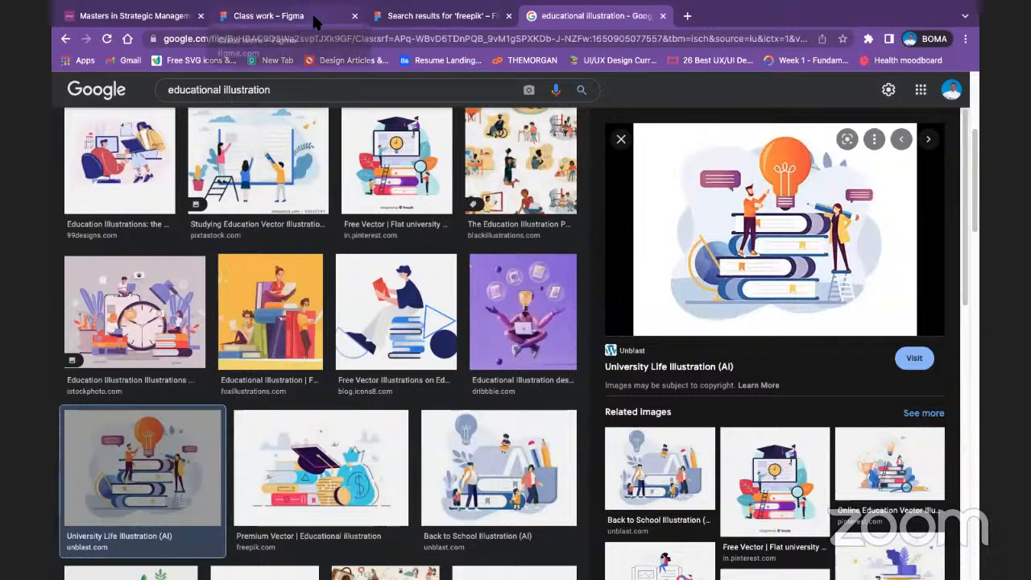
# Step: In the Class work file, draw a placeholder rectangle about 280 × 284 above the "Learn everywhere" heading and centre it horizontally in the frame
pyautogui.click(311, 15)
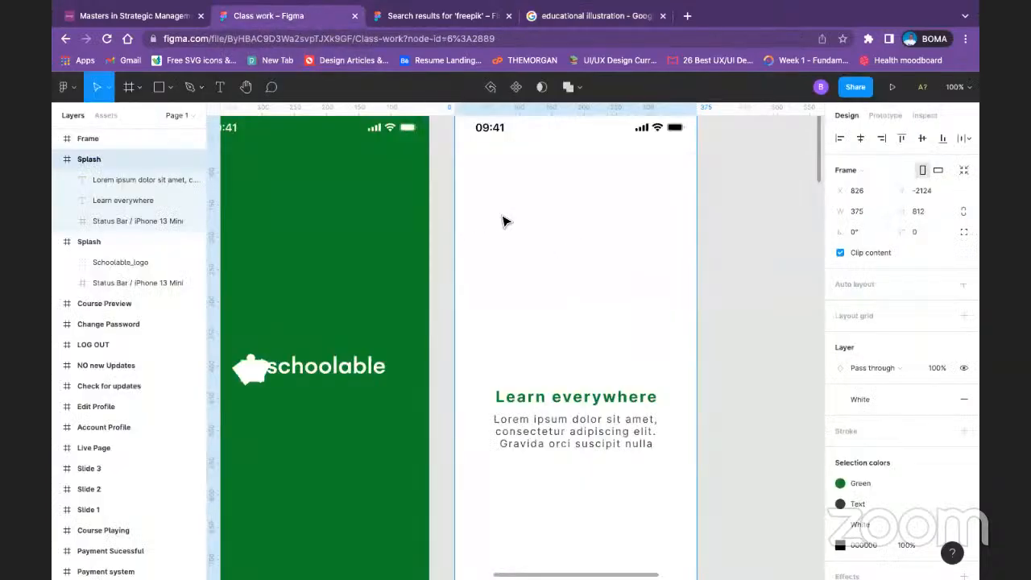
pyautogui.click(170, 87)
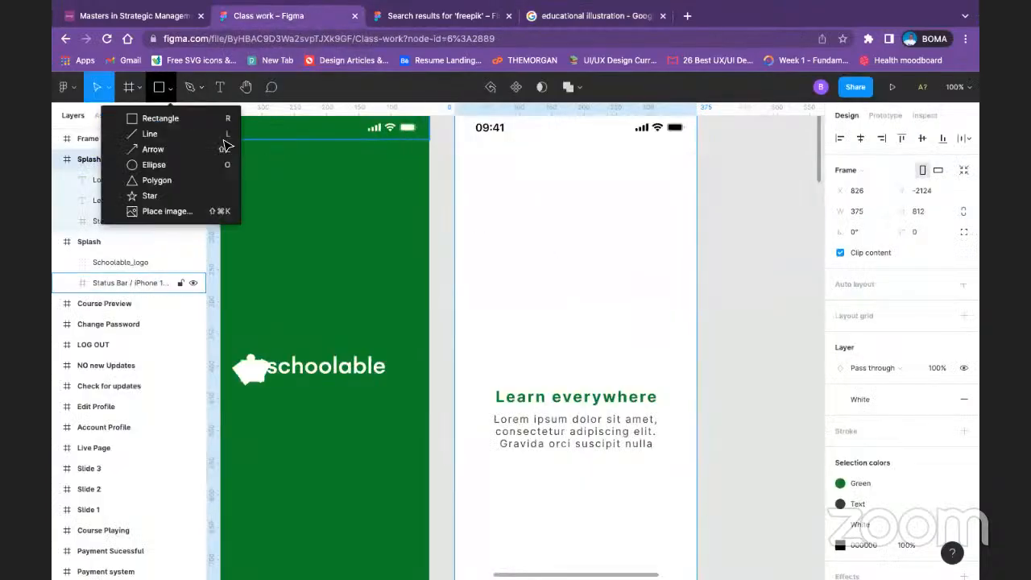
pyautogui.click(169, 118)
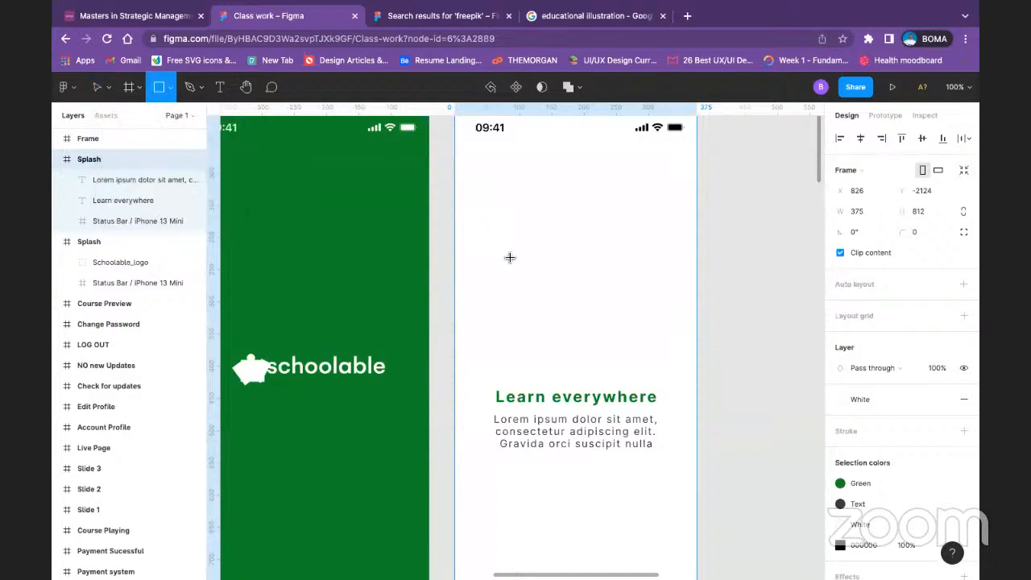
pyautogui.moveTo(471, 194); pyautogui.dragTo(660, 379)
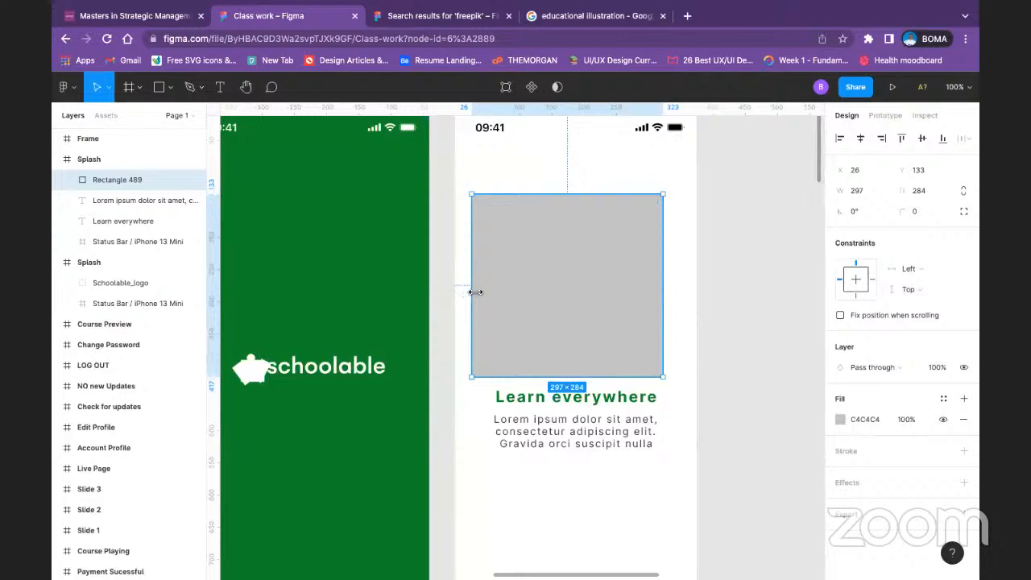
pyautogui.moveTo(475, 291); pyautogui.dragTo(483, 291)
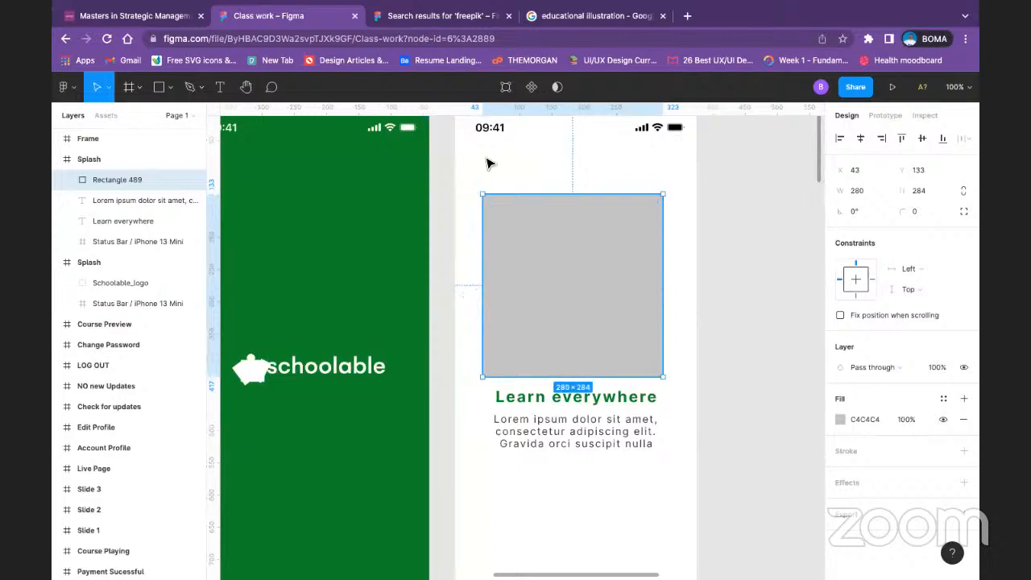
pyautogui.scroll(3, 486, 164)
pyautogui.click(473, 217)
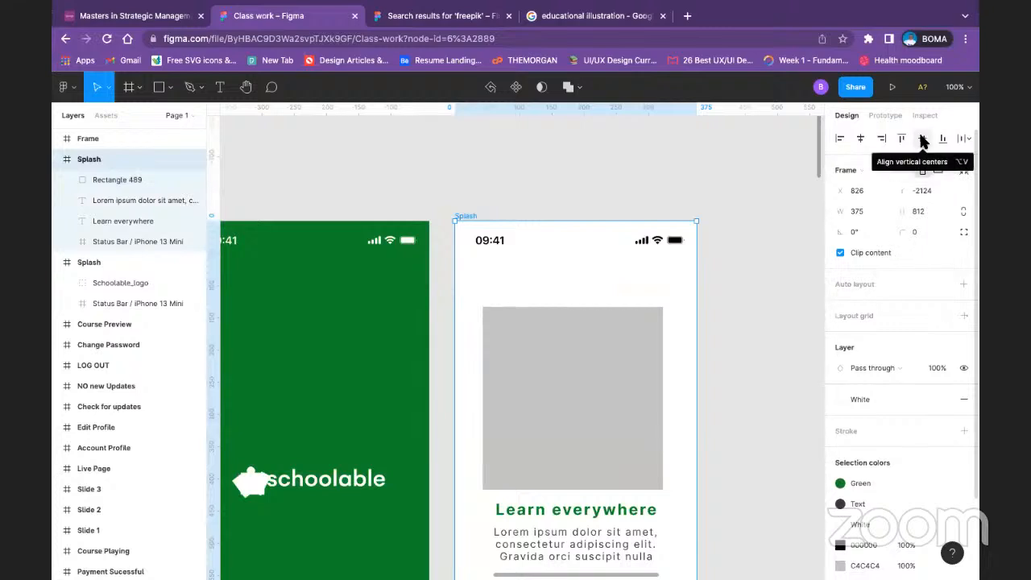
pyautogui.click(861, 141)
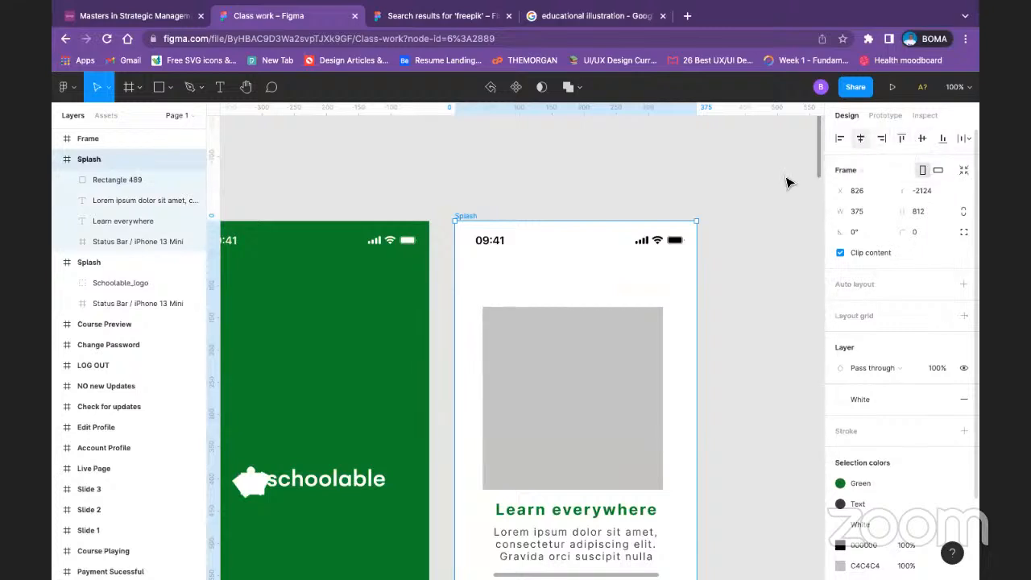
pyautogui.click(731, 275)
# Step: Add a layout grid of 8 columns with a margin of 20 to the white onboarding frame
pyautogui.scroll(-5, 628, 406)
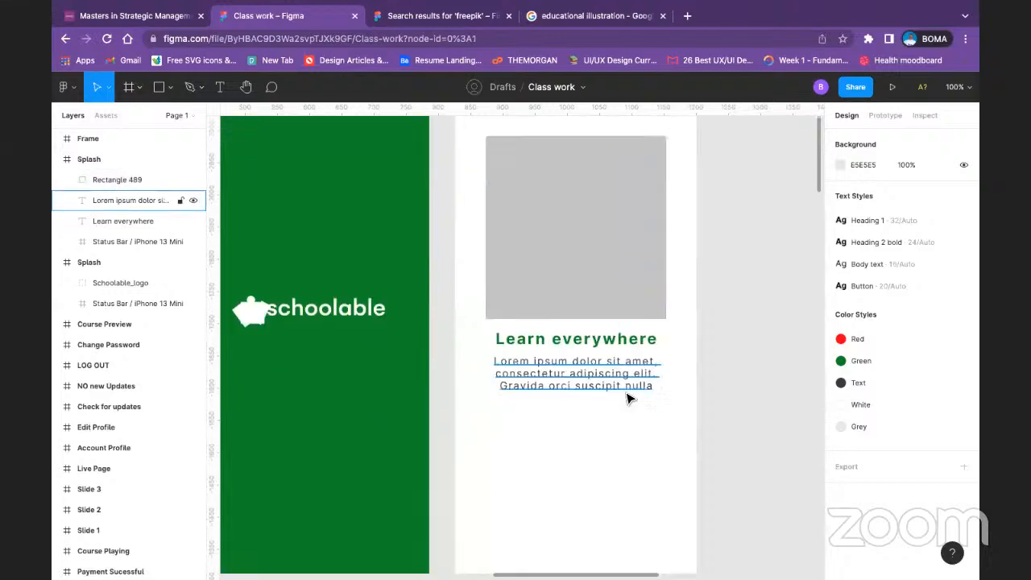
pyautogui.scroll(-4, 628, 397)
pyautogui.scroll(4, 628, 396)
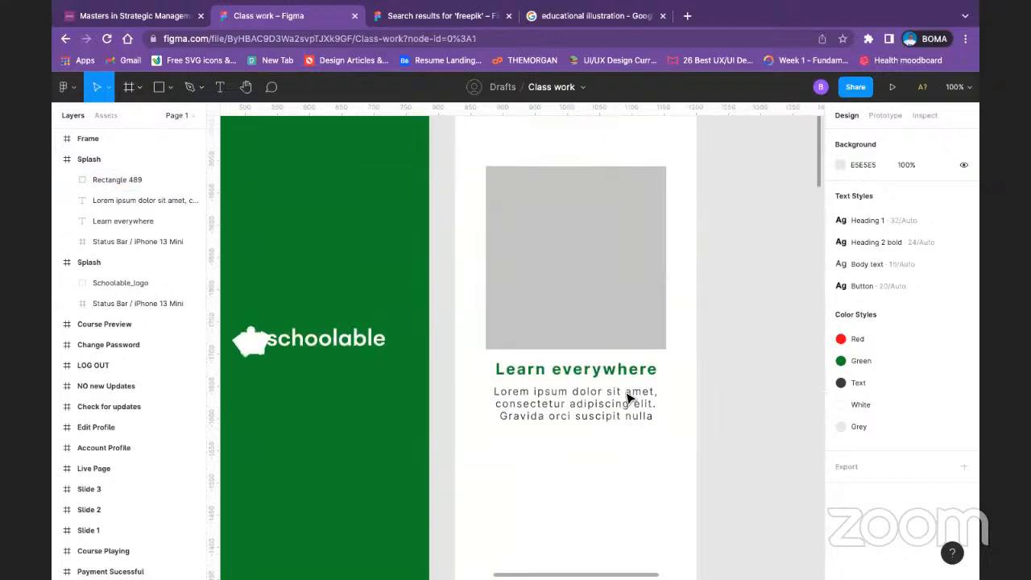
pyautogui.scroll(2, 630, 398)
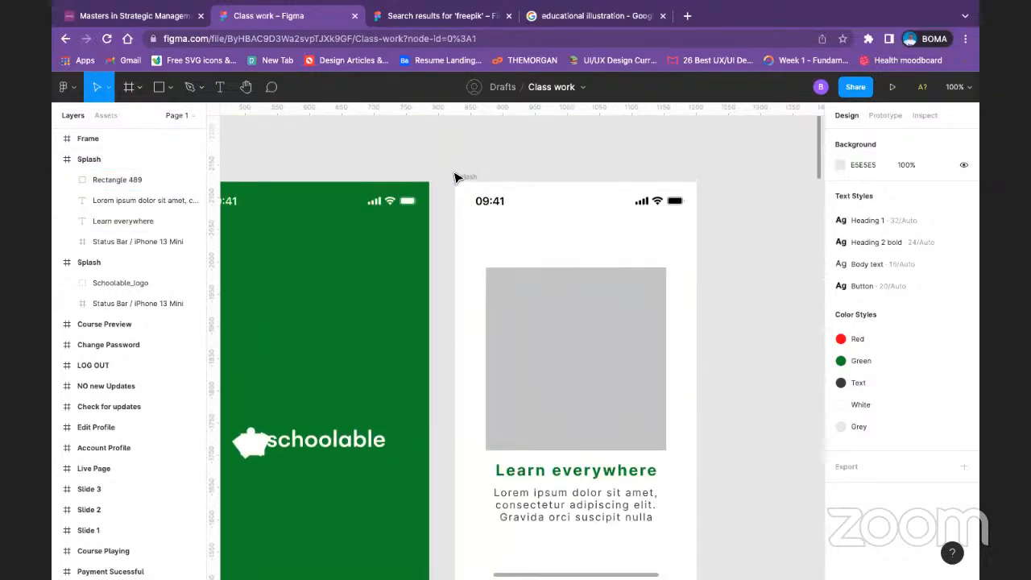
pyautogui.click(489, 191)
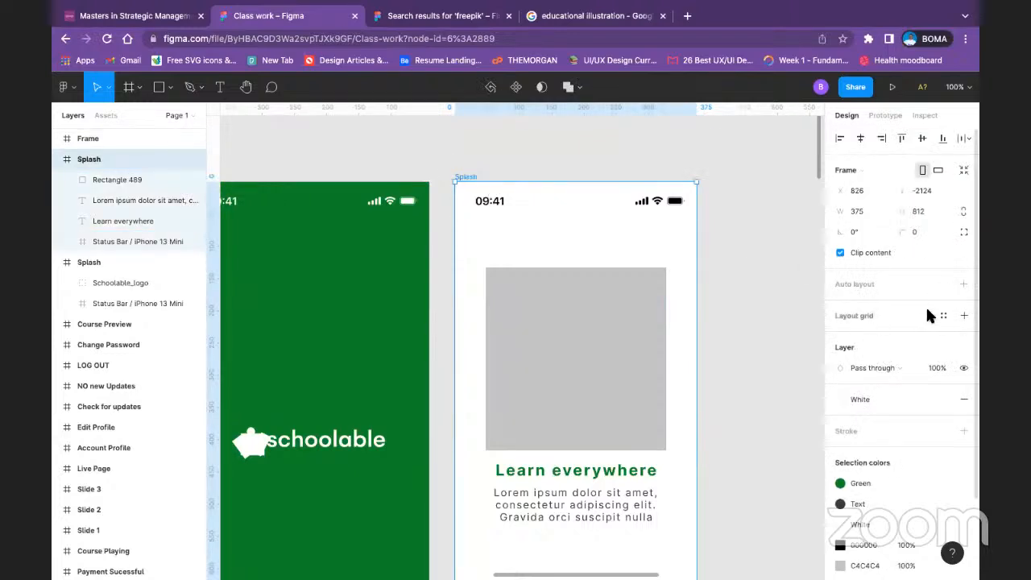
pyautogui.click(964, 315)
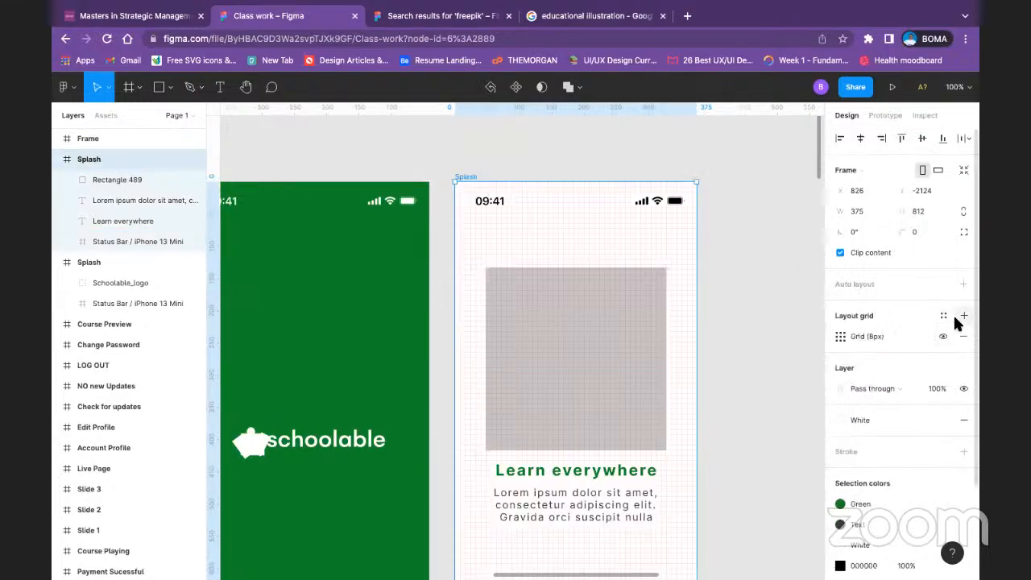
pyautogui.click(841, 339)
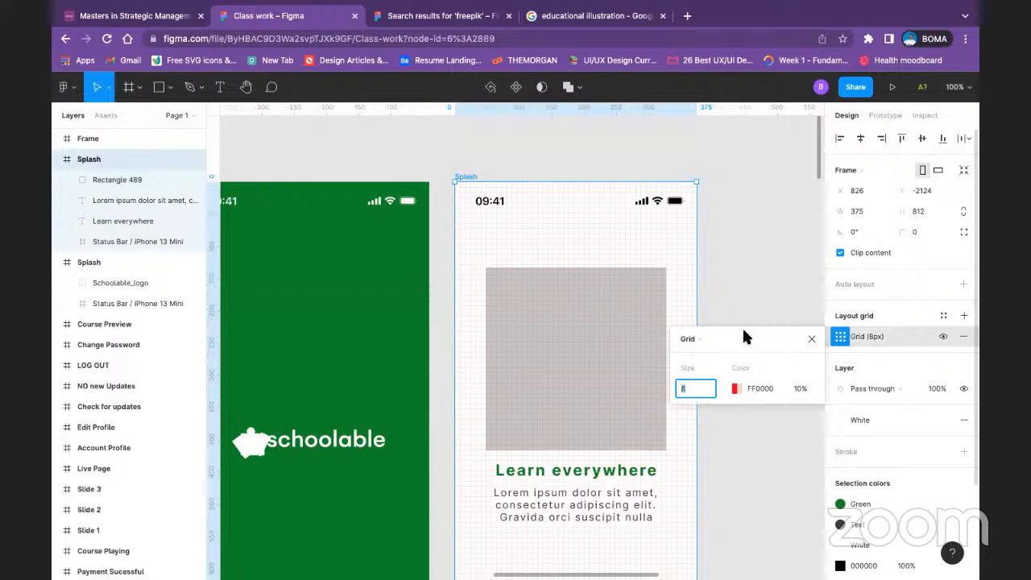
pyautogui.click(708, 338)
pyautogui.click(711, 355)
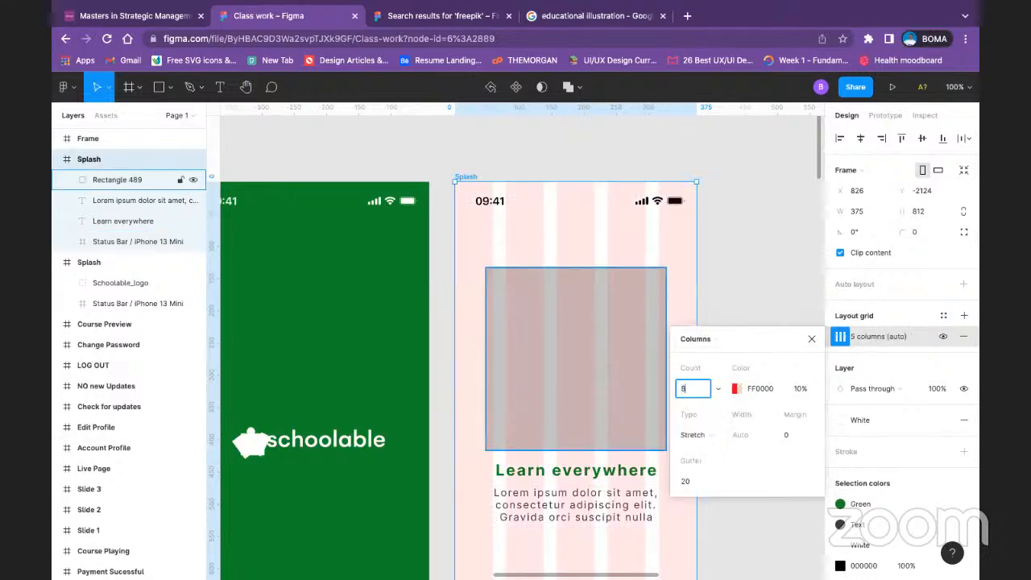
pyautogui.click(792, 435)
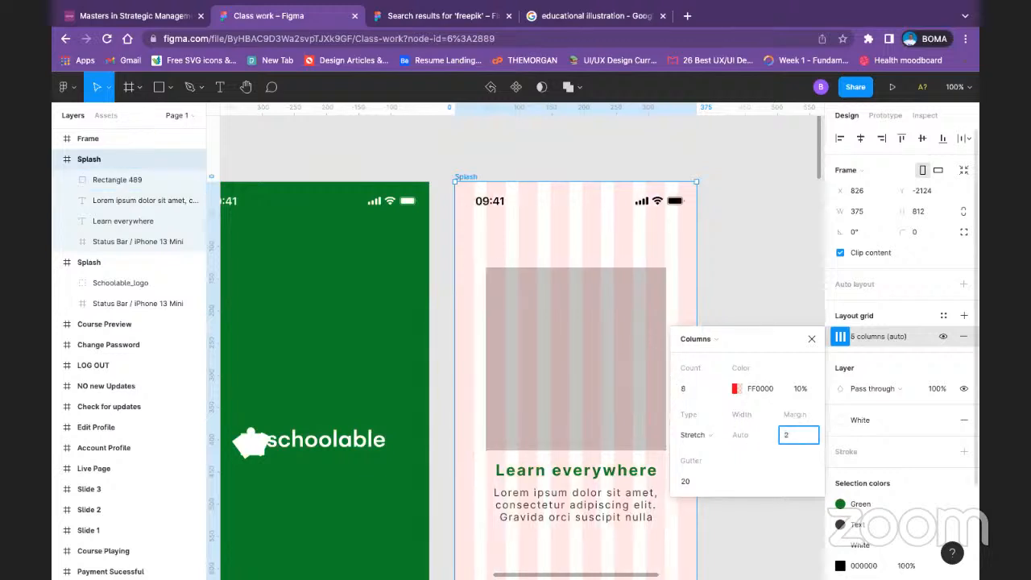
pyautogui.write('20')
pyautogui.press('Return')
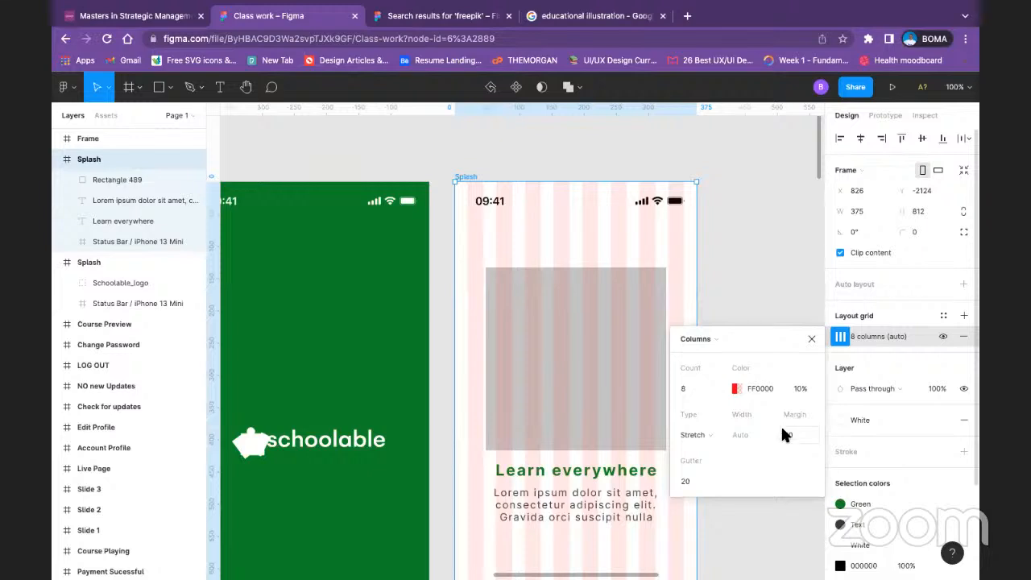
pyautogui.click(809, 340)
# Step: Widen the placeholder rectangle to about 334, spanning the column grid from its first to its last column
pyautogui.click(539, 354)
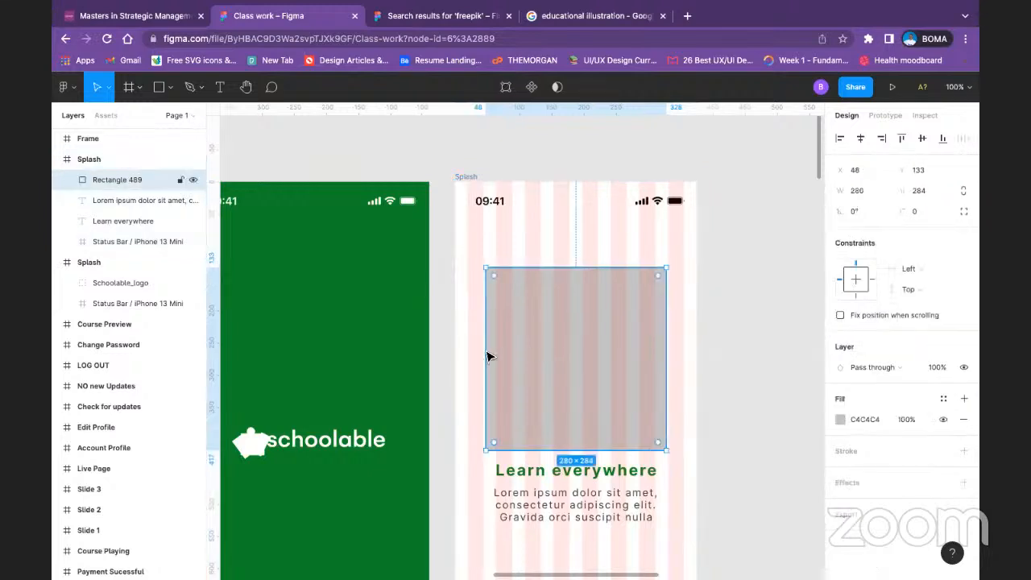
pyautogui.moveTo(485, 356); pyautogui.dragTo(469, 359)
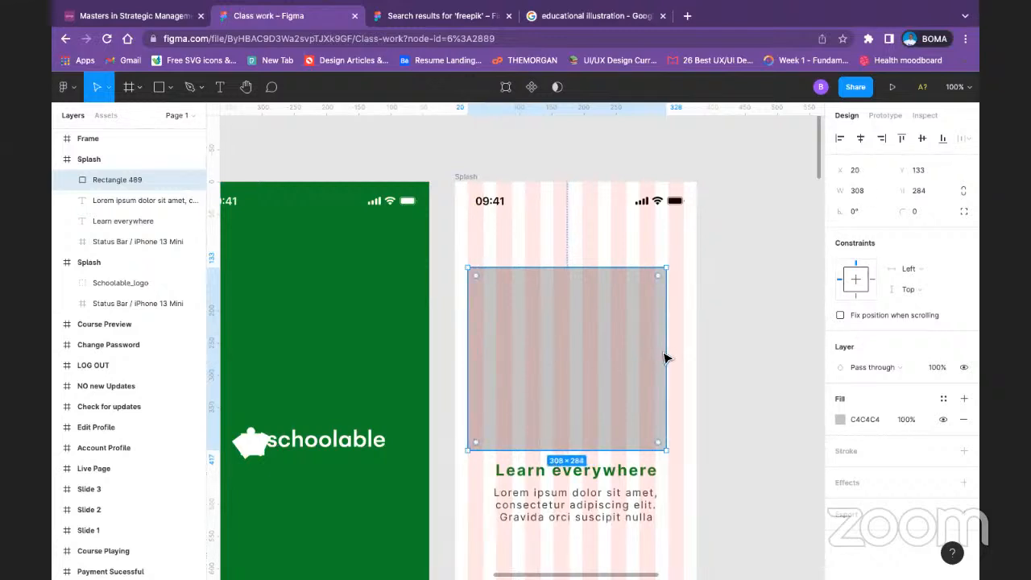
pyautogui.moveTo(665, 358); pyautogui.dragTo(685, 355)
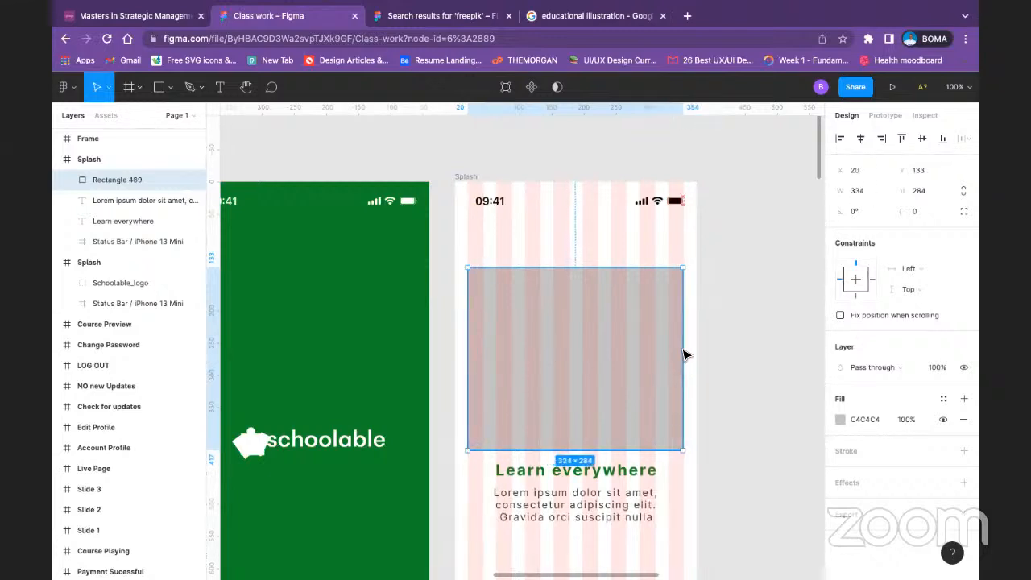
pyautogui.click(758, 343)
pyautogui.scroll(-5, 716, 349)
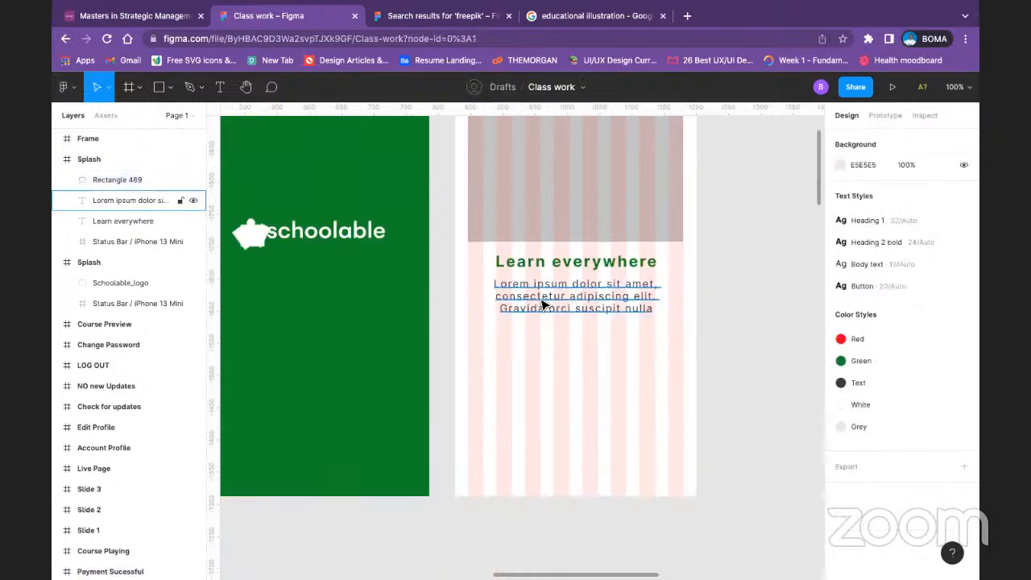
pyautogui.click(543, 304)
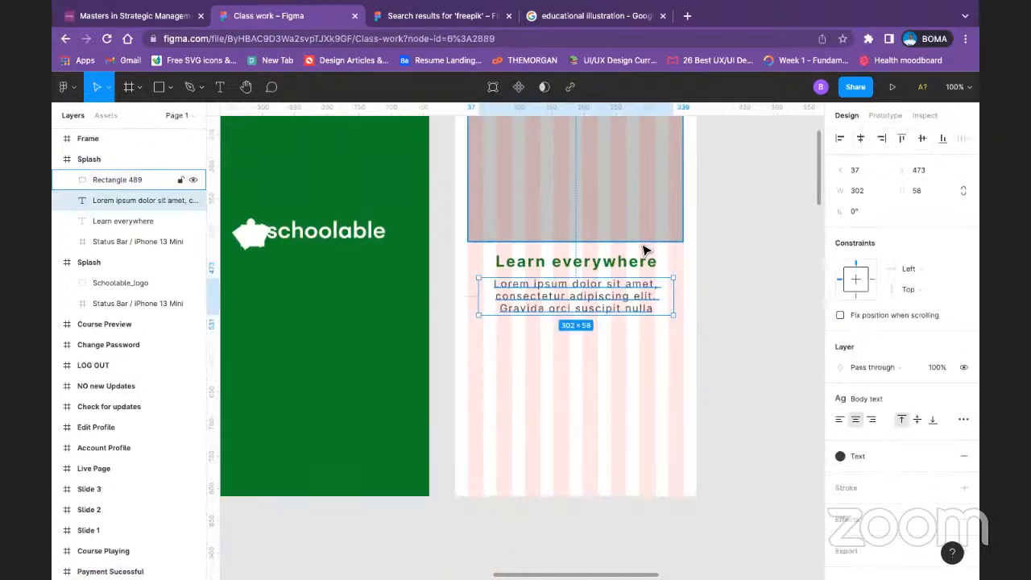
pyautogui.click(619, 270)
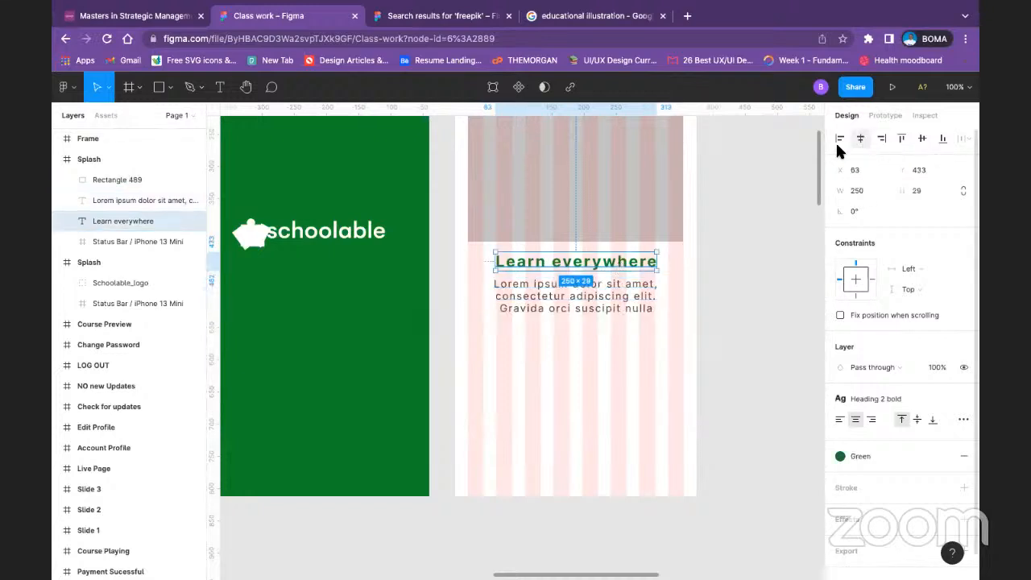
pyautogui.click(679, 276)
pyautogui.scroll(3, 620, 238)
pyautogui.click(619, 238)
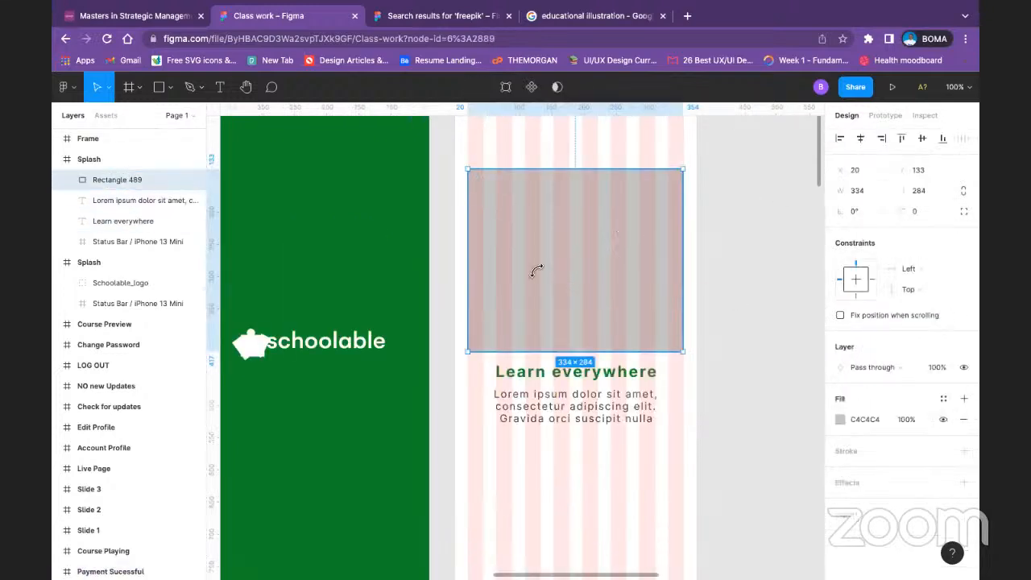
# Step: Hide the 8-column layout grid on the white onboarding frame
pyautogui.scroll(3, 537, 271)
pyautogui.click(475, 184)
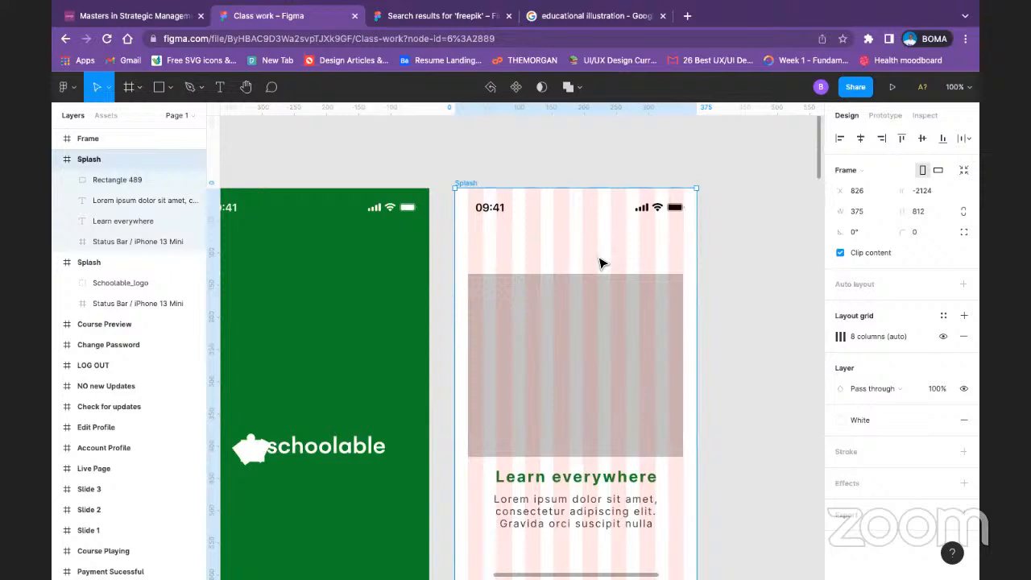
pyautogui.click(943, 336)
# Step: Change the placeholder rectangle's fill to an image, using the educational illustration with a graduation cap, computer and stacked books
pyautogui.click(649, 333)
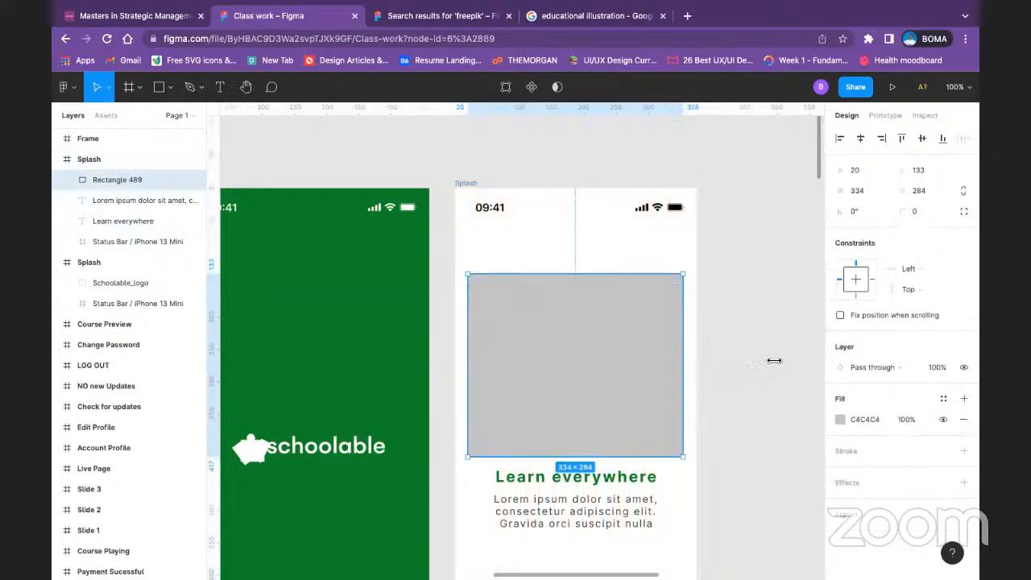
pyautogui.click(837, 422)
pyautogui.click(707, 245)
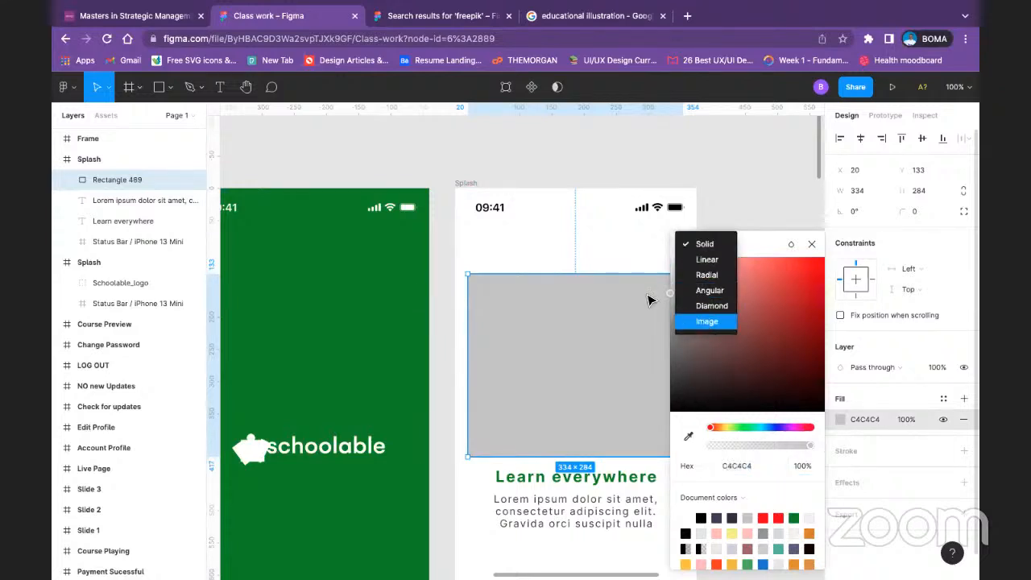
pyautogui.click(706, 322)
pyautogui.click(774, 338)
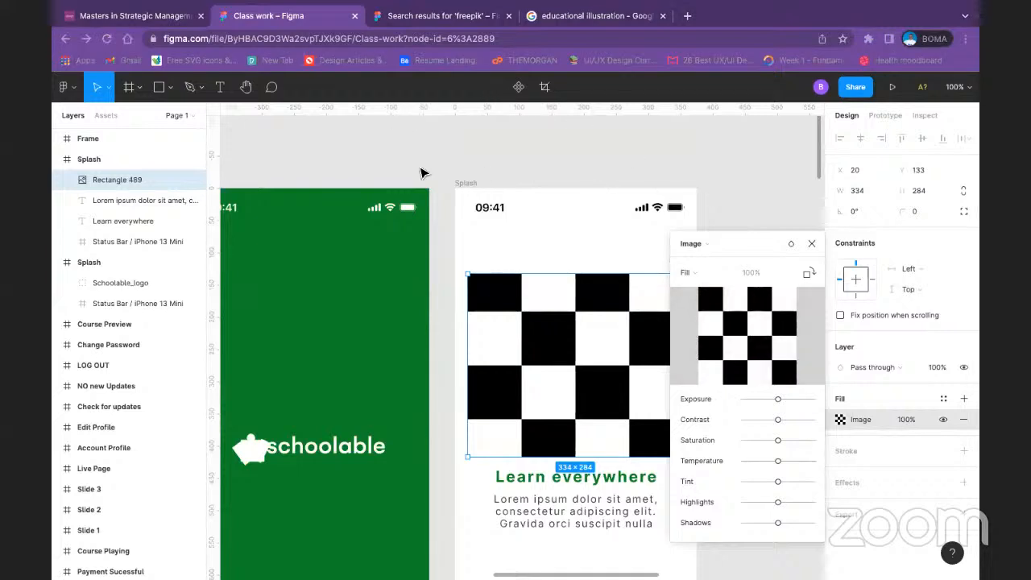
pyautogui.doubleClick(575, 161)
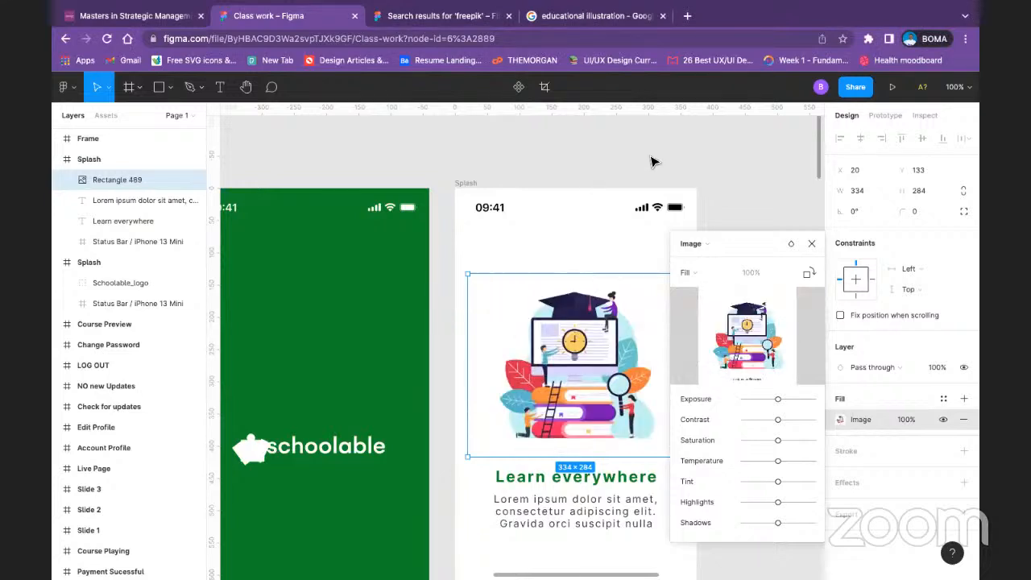
pyautogui.click(811, 243)
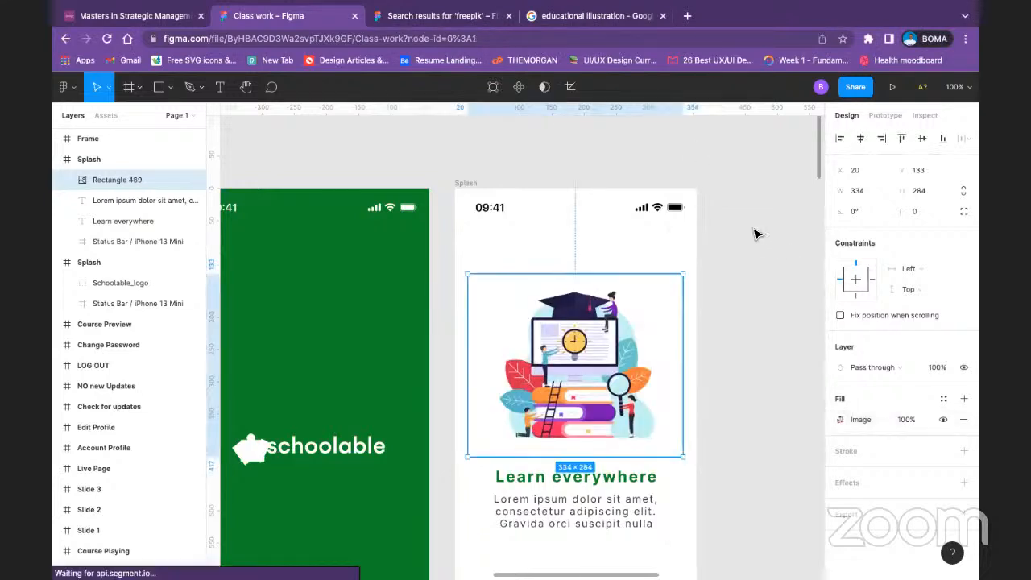
pyautogui.click(409, 230)
# Step: Compare the white onboarding frame with the original dark slides, examining their pagination dots and the Skip and Next labels
pyautogui.scroll(-5, 584, 325)
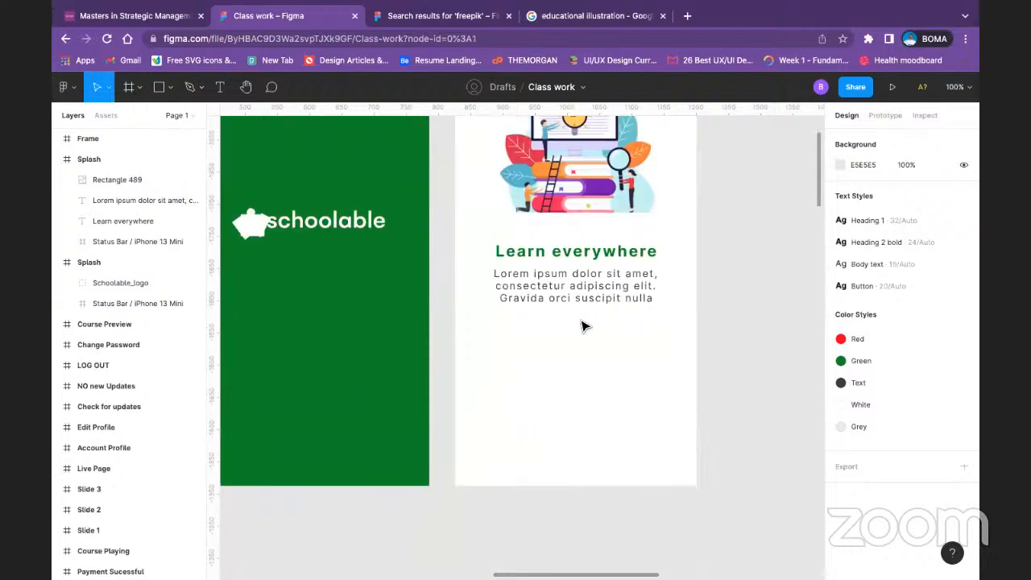
pyautogui.scroll(3, 573, 344)
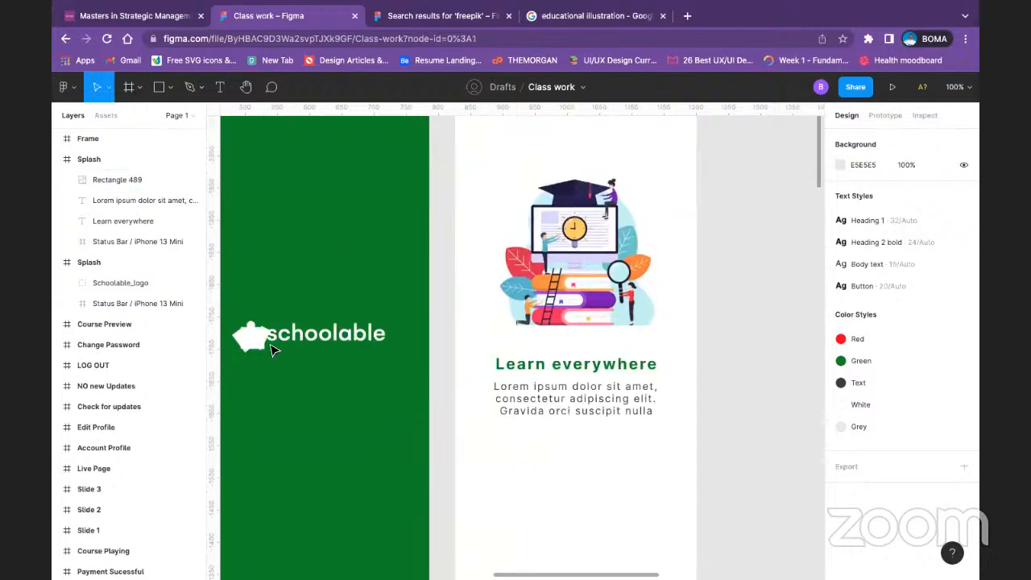
pyautogui.hscroll(-5, 551, 326)
pyautogui.scroll(-2, 646, 281)
pyautogui.hscroll(-3, 447, 288)
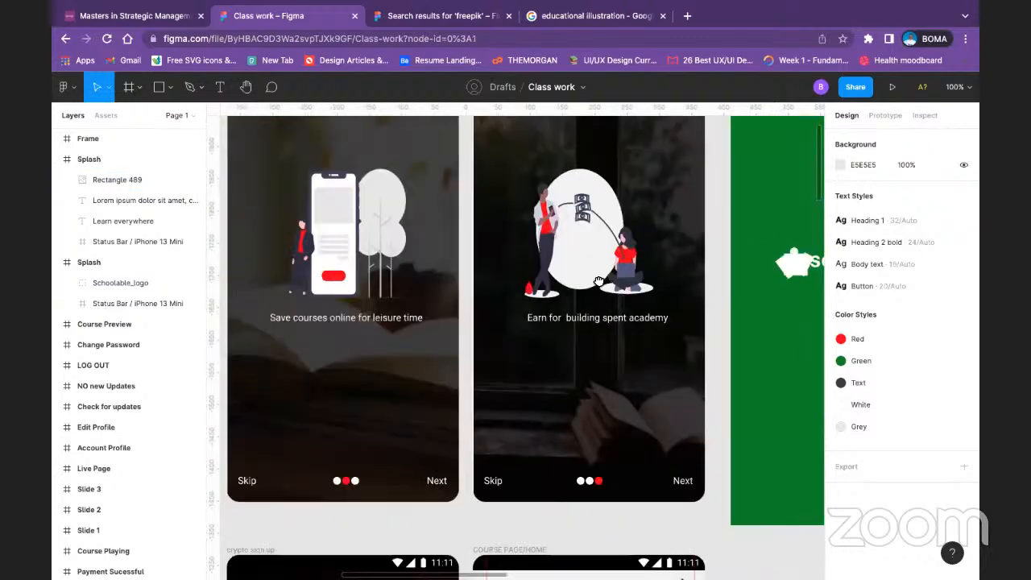
pyautogui.hscroll(5, 660, 323)
pyautogui.scroll(-2, 660, 323)
pyautogui.hscroll(3, 660, 323)
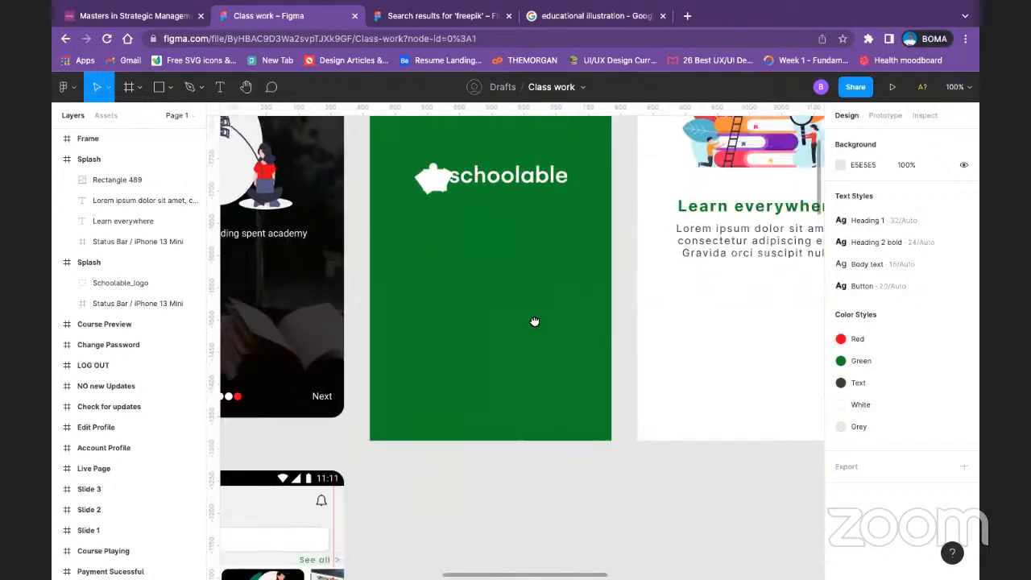
pyautogui.hscroll(-5, 534, 319)
pyautogui.scroll(-1, 674, 308)
pyautogui.hscroll(5, 624, 329)
pyautogui.scroll(-1, 625, 329)
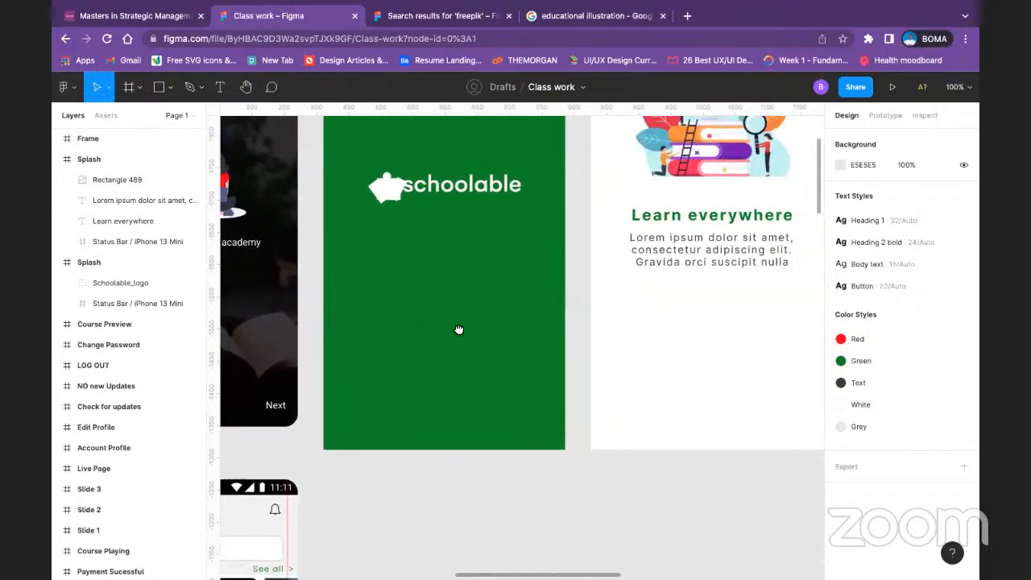
pyautogui.scroll(2, 458, 330)
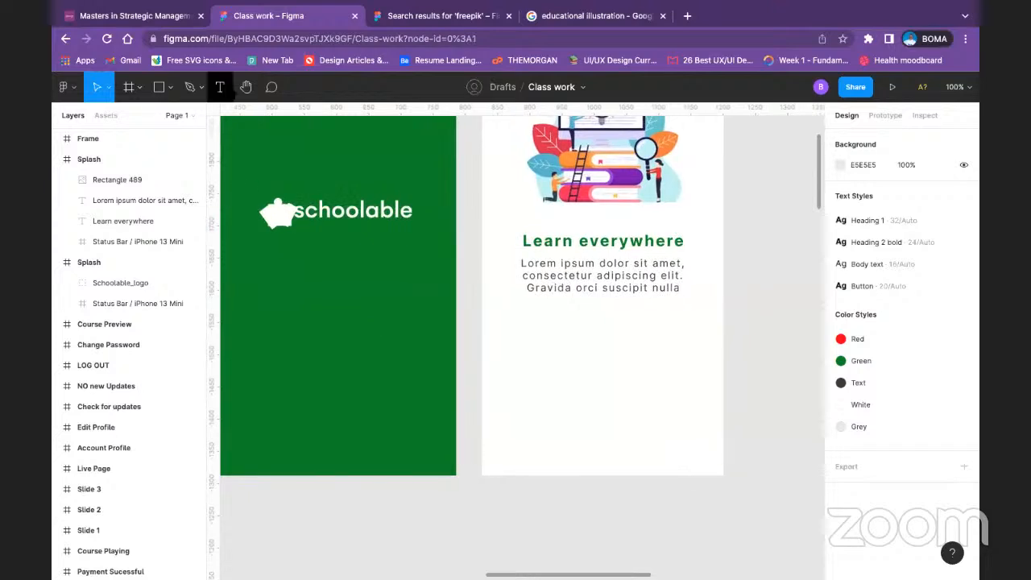
# Step: Draw a 10 × 10 circle below the body text on the white onboarding frame with the Ellipse tool
pyautogui.click(170, 87)
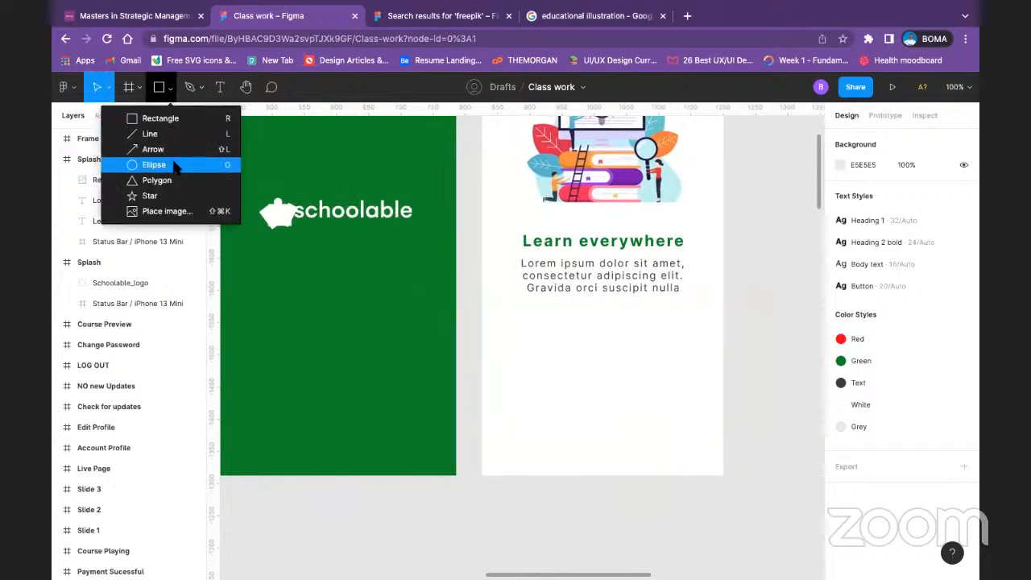
pyautogui.click(157, 164)
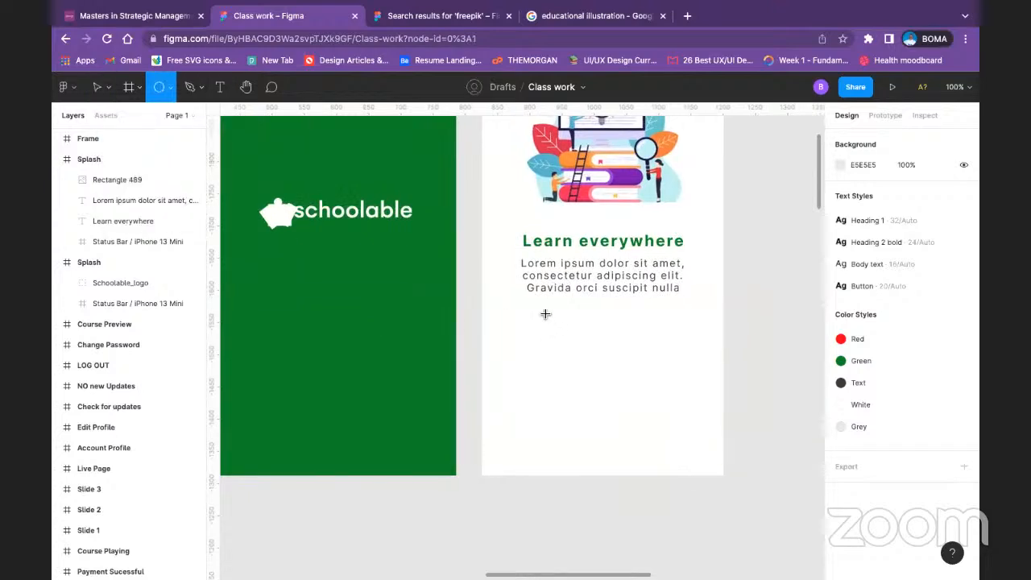
pyautogui.moveTo(541, 309); pyautogui.dragTo(549, 317)
pyautogui.click(711, 306)
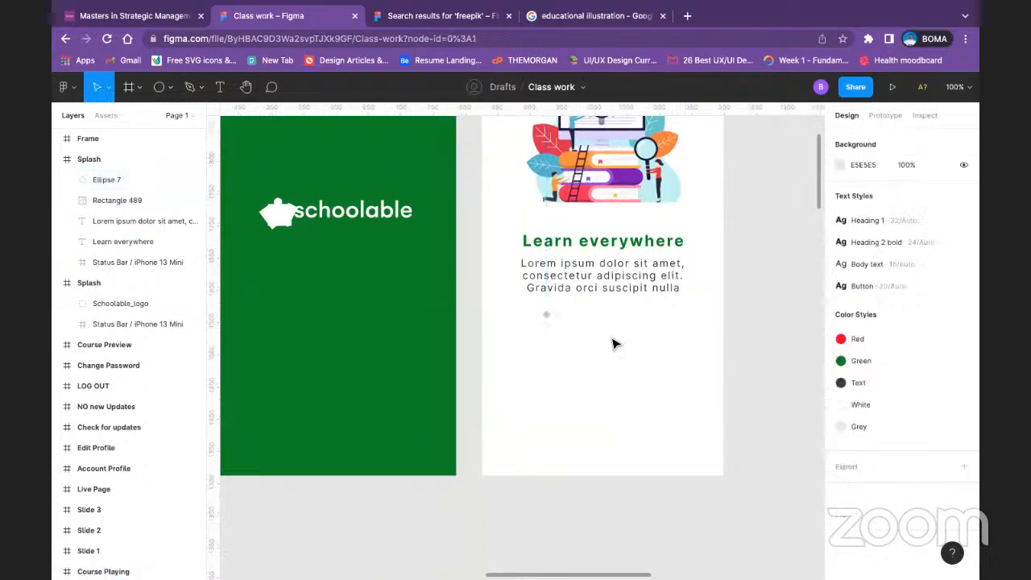
pyautogui.click(545, 316)
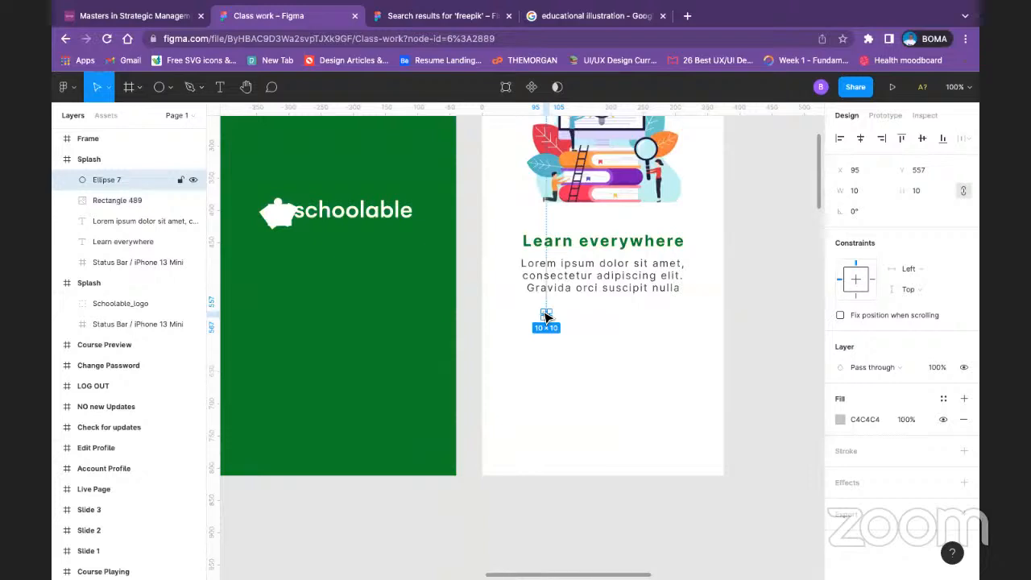
# Step: Duplicate the circle into a grouped row of three dots spaced 14 apart and centre the group horizontally in the frame
pyautogui.hotkey('ctrl', 'd')
pyautogui.moveTo(545, 317); pyautogui.dragTo(600, 335)
pyautogui.hotkey('ctrl', 'd')
pyautogui.click(747, 315)
pyautogui.hotkey('ctrl', 'g')
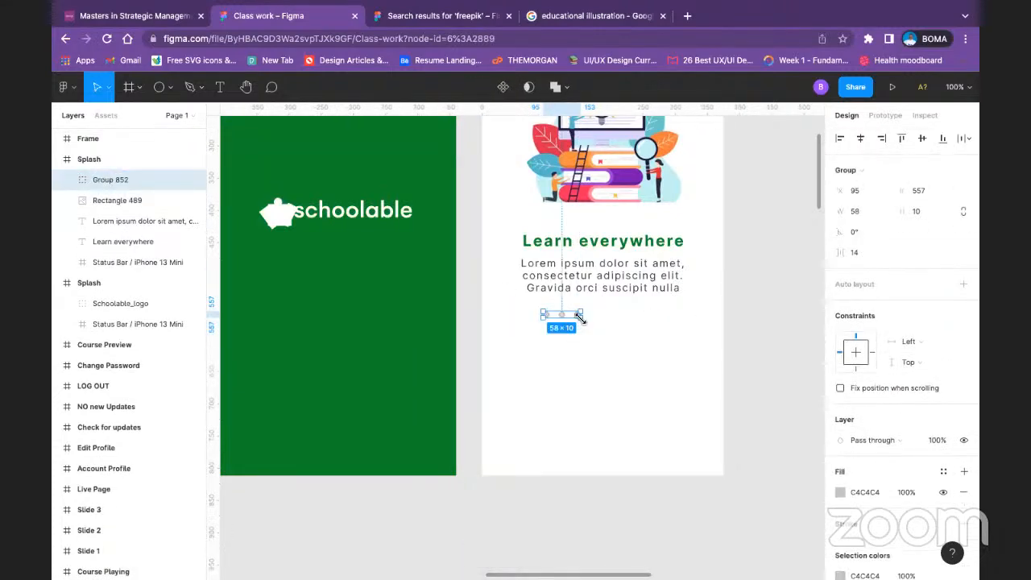
pyautogui.click(864, 141)
pyautogui.click(779, 311)
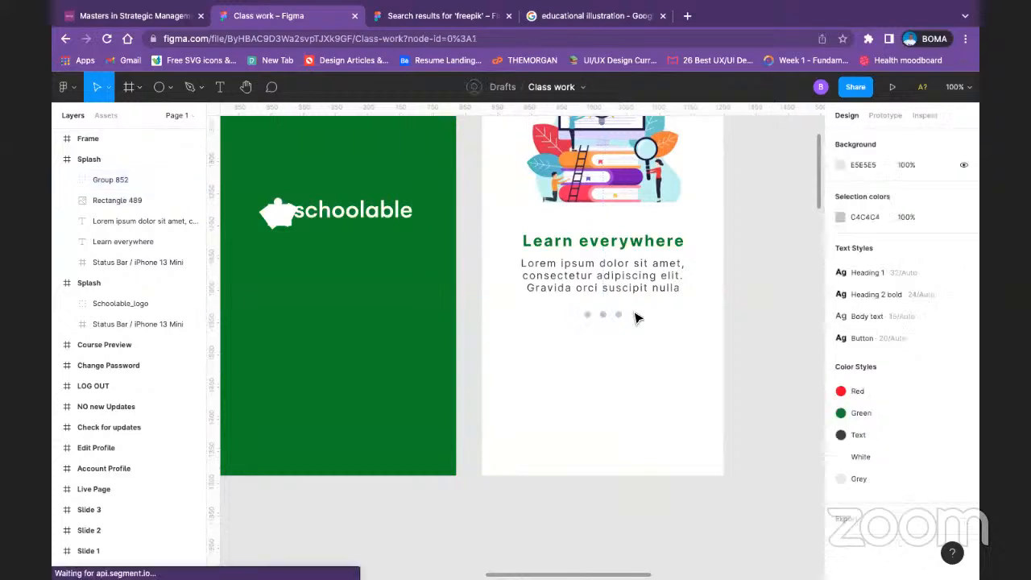
# Step: Apply the Green colour style to the first pagination dot
pyautogui.click(587, 315)
pyautogui.doubleClick(587, 314)
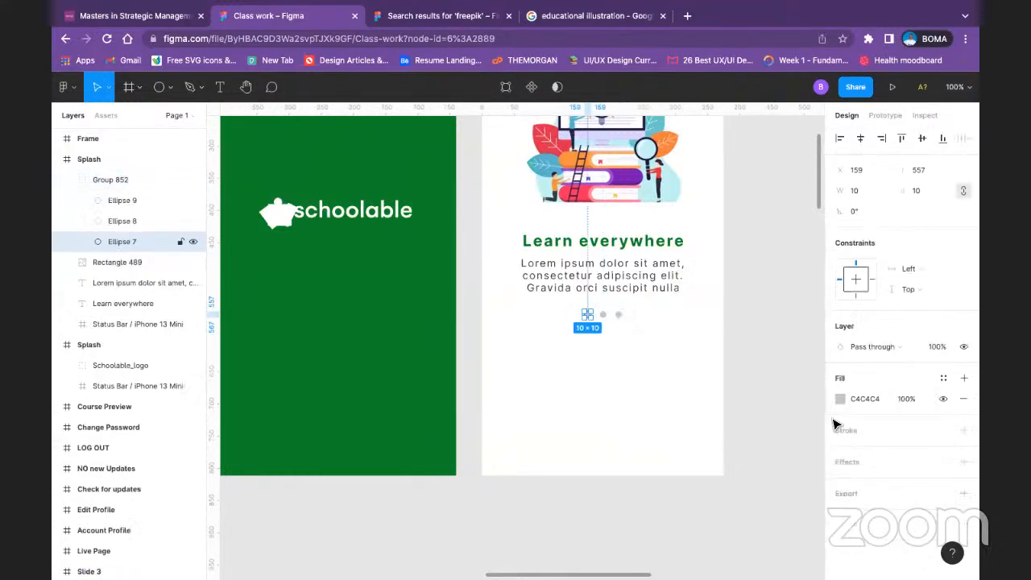
pyautogui.click(942, 378)
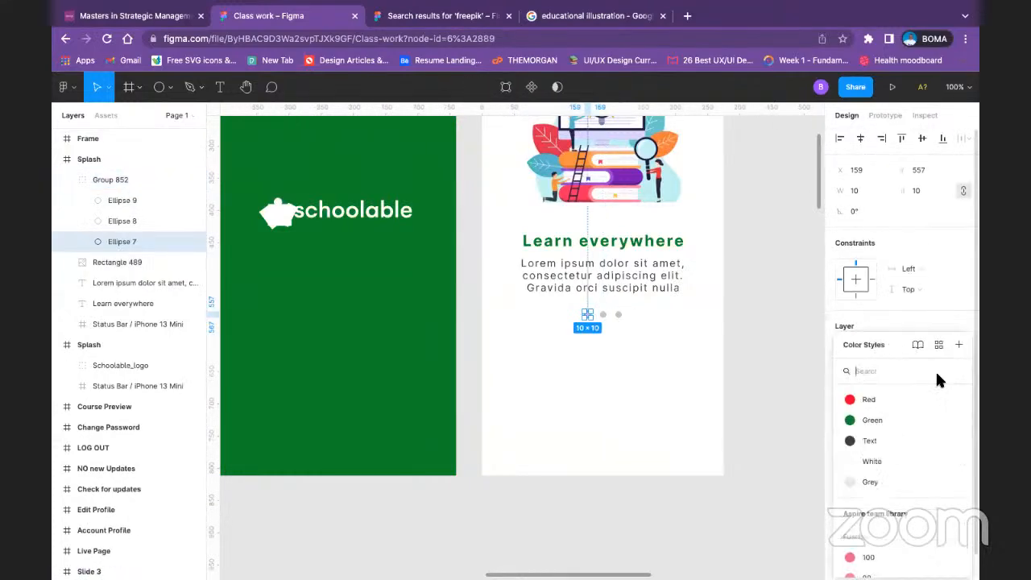
pyautogui.click(870, 414)
pyautogui.click(641, 312)
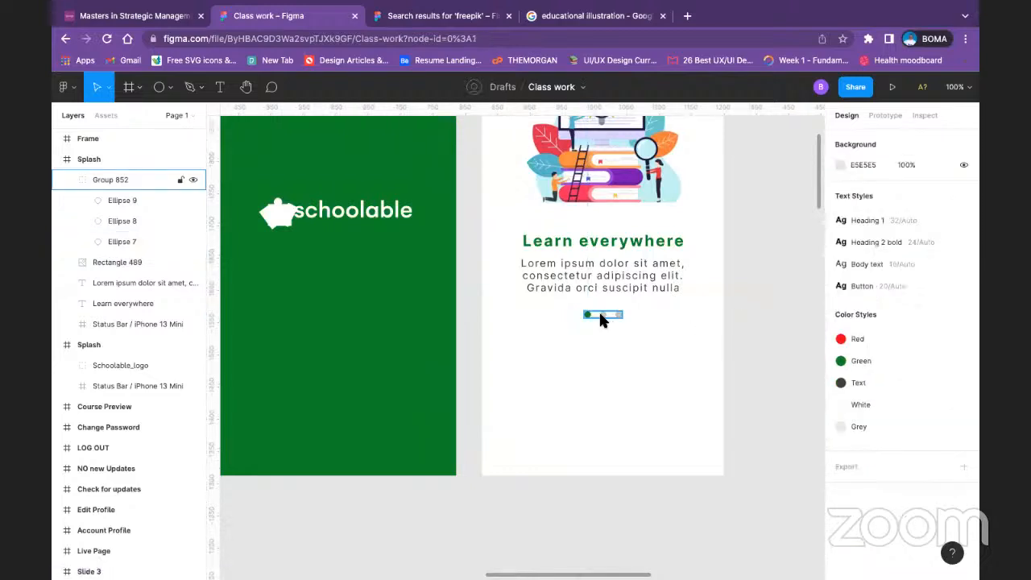
# Step: Apply the Grey colour style to the second and third pagination dots
pyautogui.doubleClick(600, 312)
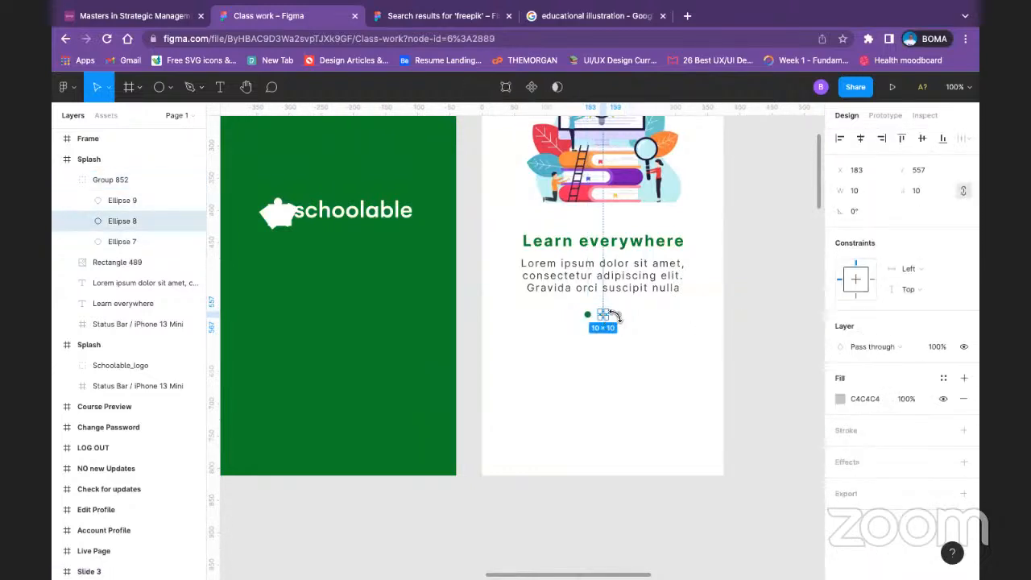
pyautogui.keyDown('shift'); pyautogui.click(618, 314); pyautogui.keyUp('shift')
pyautogui.scroll(-1, 938, 412)
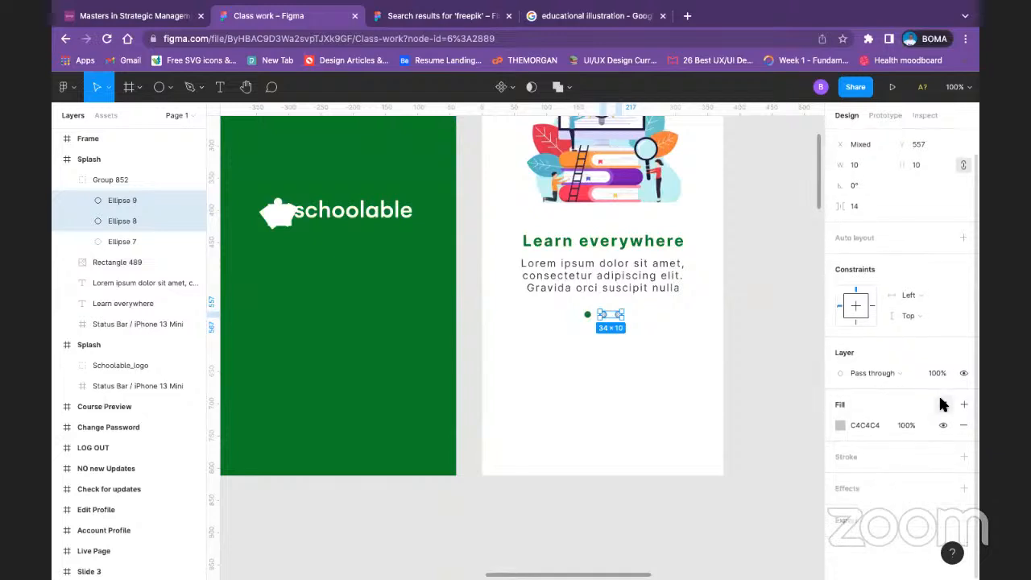
pyautogui.click(942, 404)
pyautogui.click(872, 475)
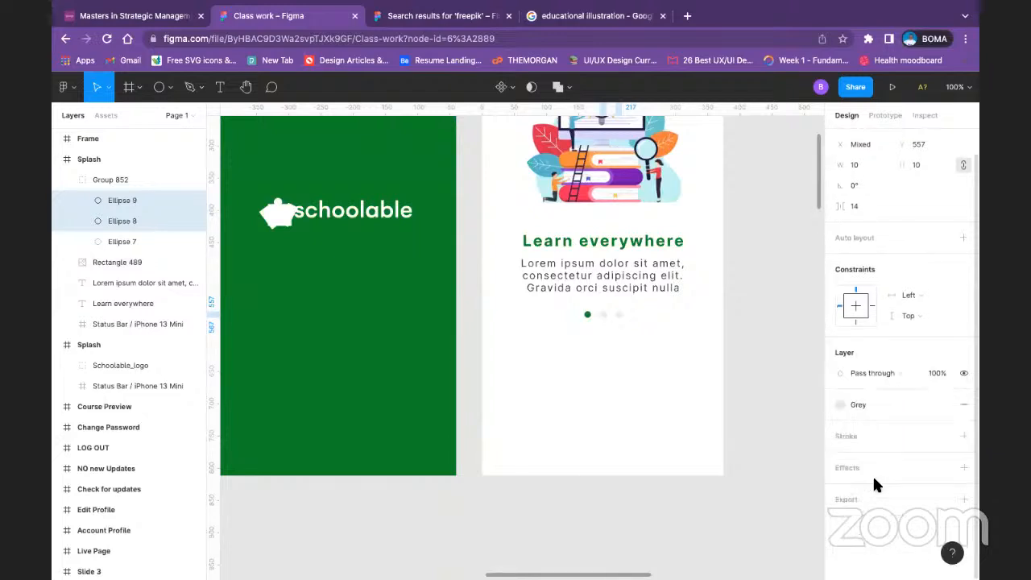
pyautogui.click(756, 325)
# Step: Move the pagination dots group down to about Y 566, keeping it centred horizontally in the frame
pyautogui.scroll(3, 725, 307)
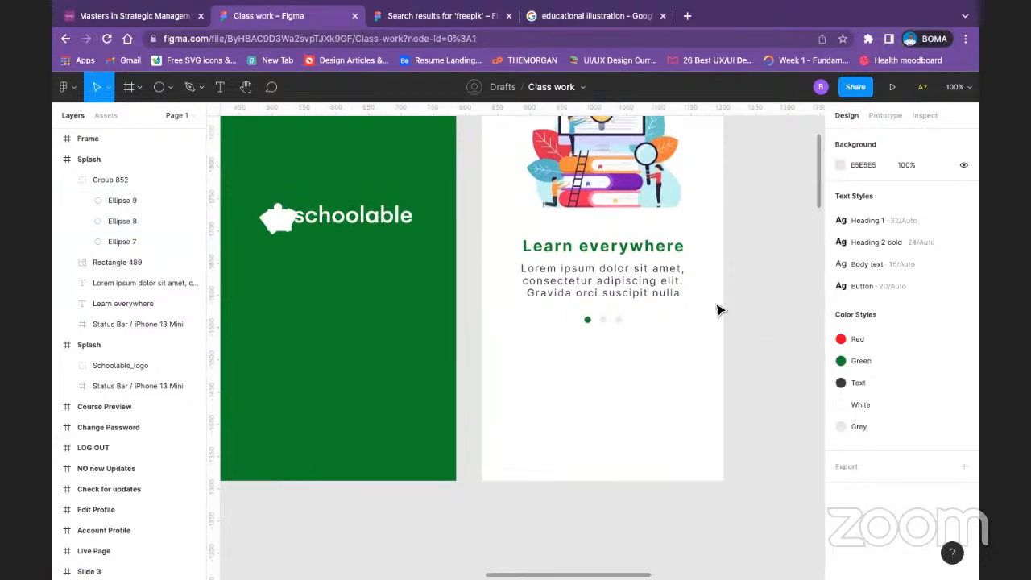
pyautogui.click(606, 377)
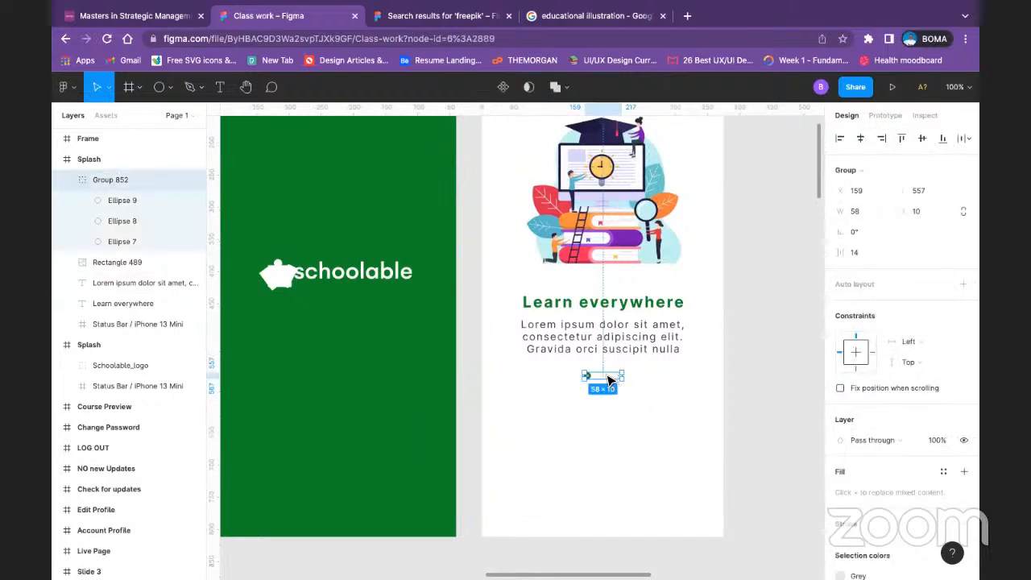
pyautogui.moveTo(606, 380); pyautogui.dragTo(608, 382)
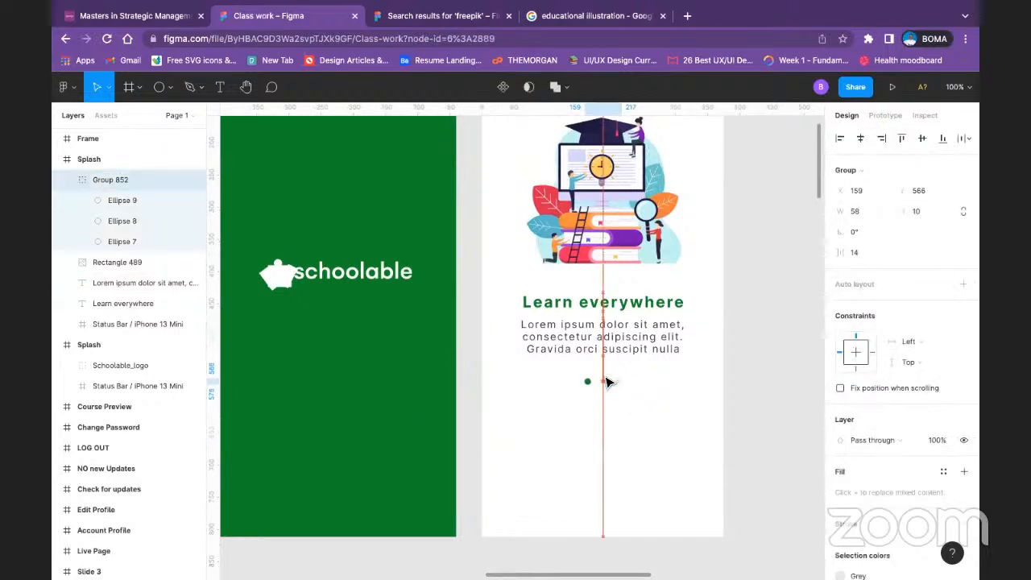
pyautogui.click(725, 349)
# Step: Duplicate the Lorem ipsum caption to above the illustration, at about X 120, Y 64, and replace its text with "Skip"
pyautogui.scroll(1, 721, 349)
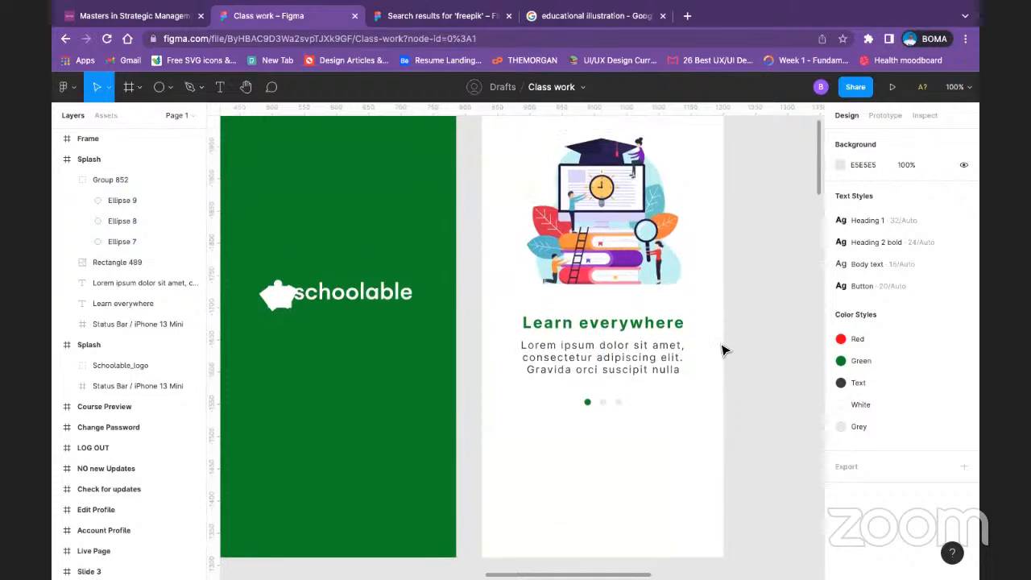
pyautogui.scroll(3, 722, 349)
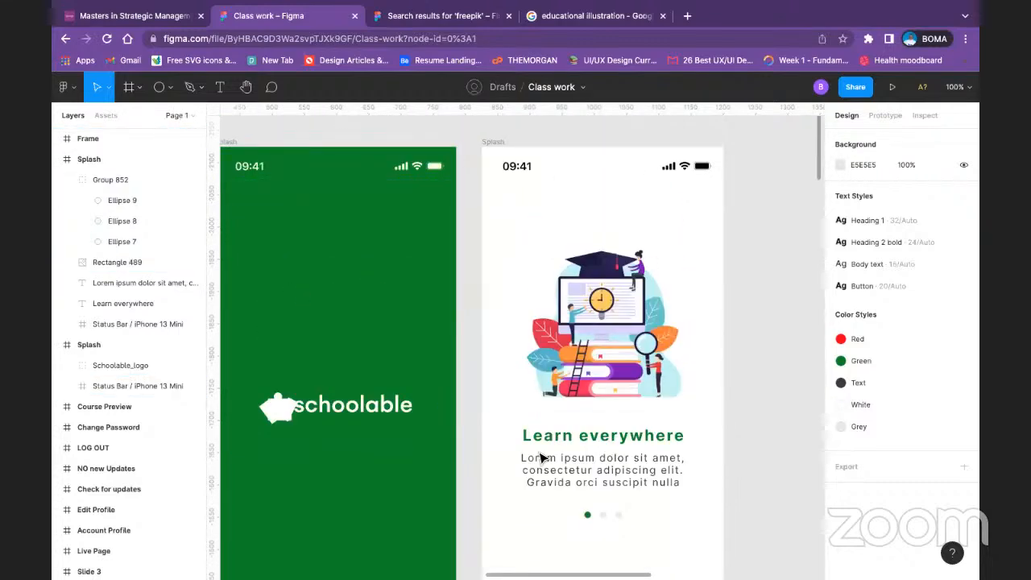
pyautogui.click(620, 473)
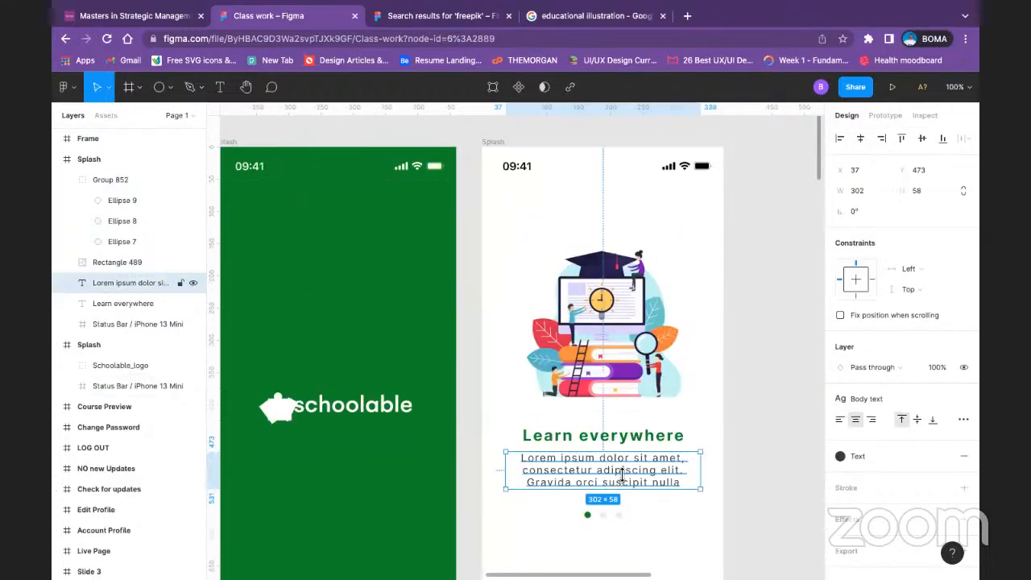
pyautogui.moveTo(622, 475); pyautogui.dragTo(674, 211)
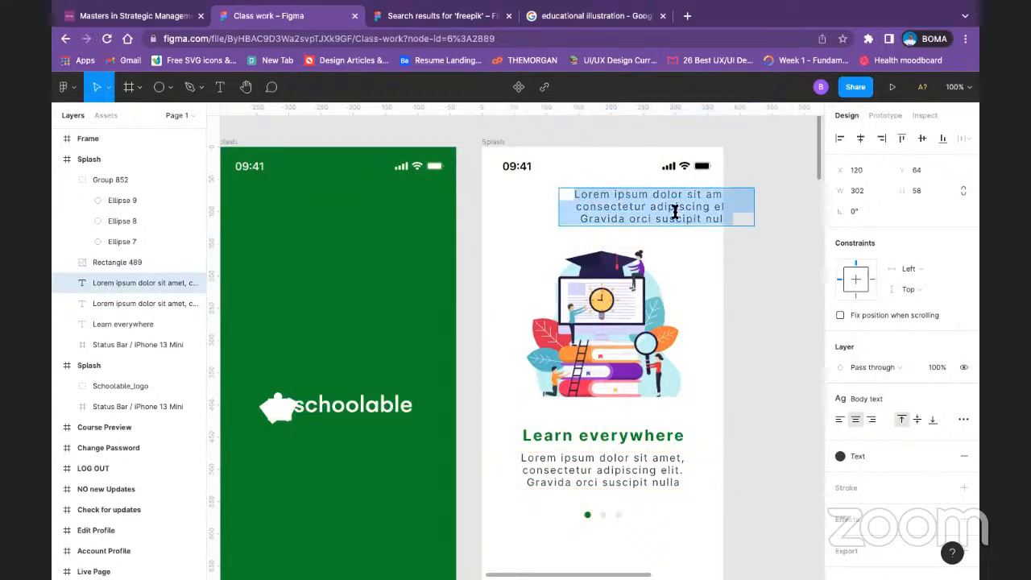
pyautogui.write('Skip')
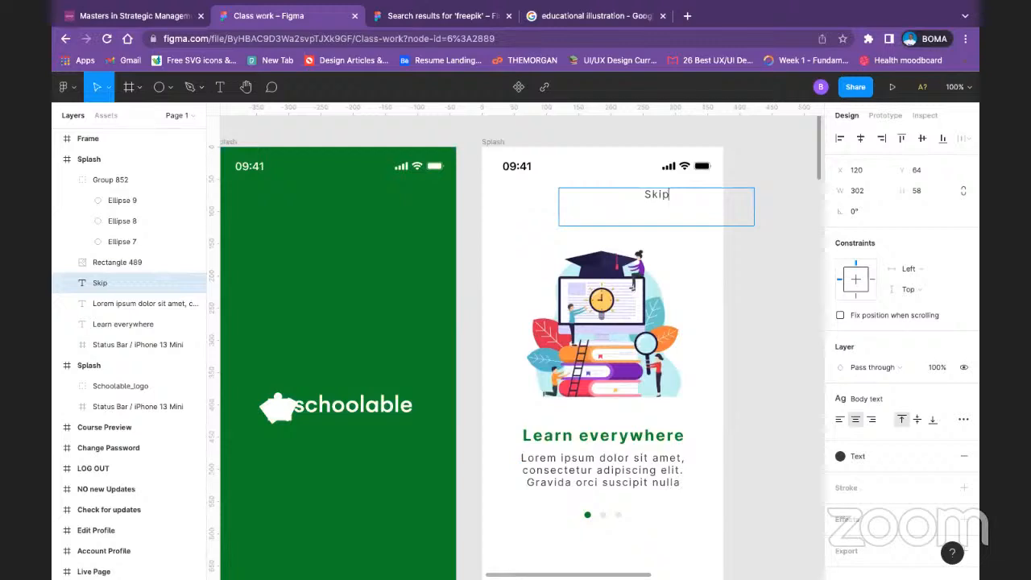
pyautogui.press('Escape')
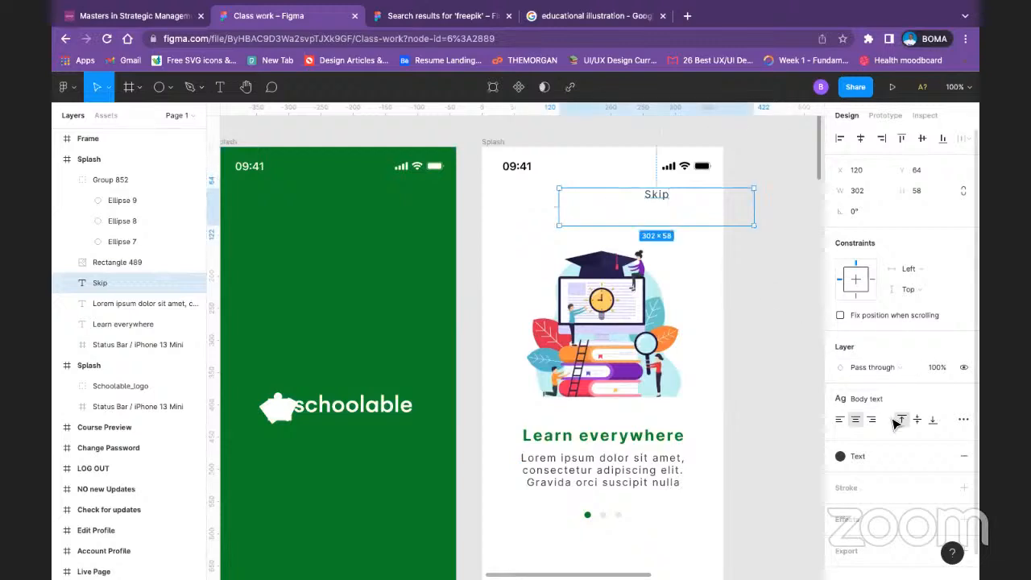
# Step: Set the Skip text to auto width and move it near the upper-right corner of the onboarding frame, below the status bar
pyautogui.click(962, 420)
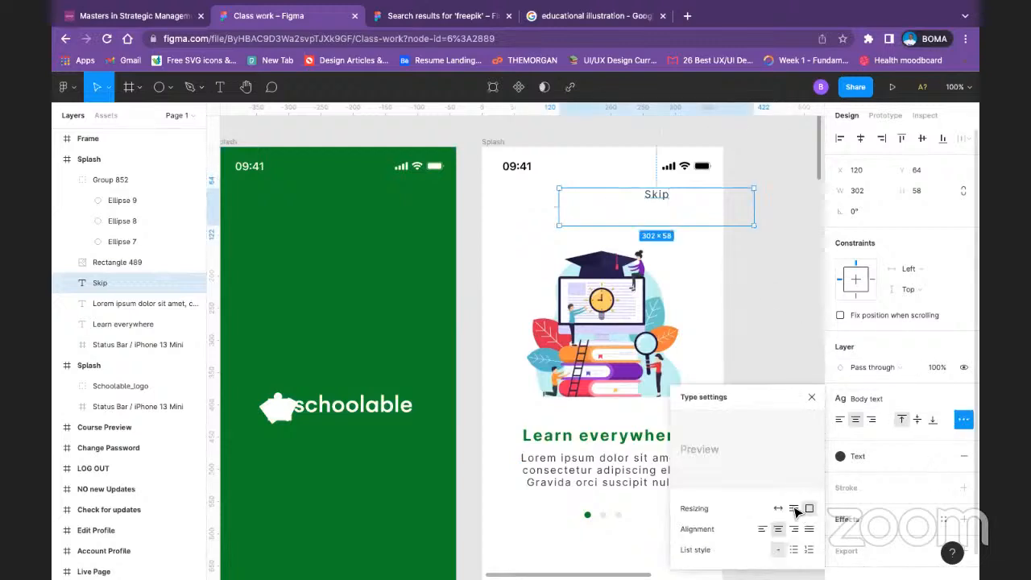
pyautogui.click(778, 508)
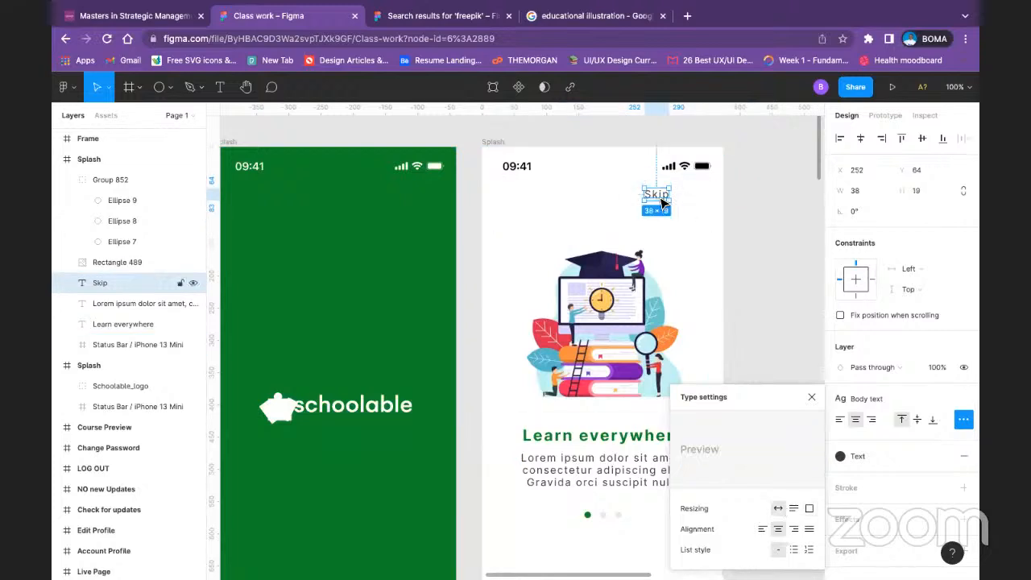
pyautogui.moveTo(664, 195); pyautogui.dragTo(705, 207)
pyautogui.click(734, 195)
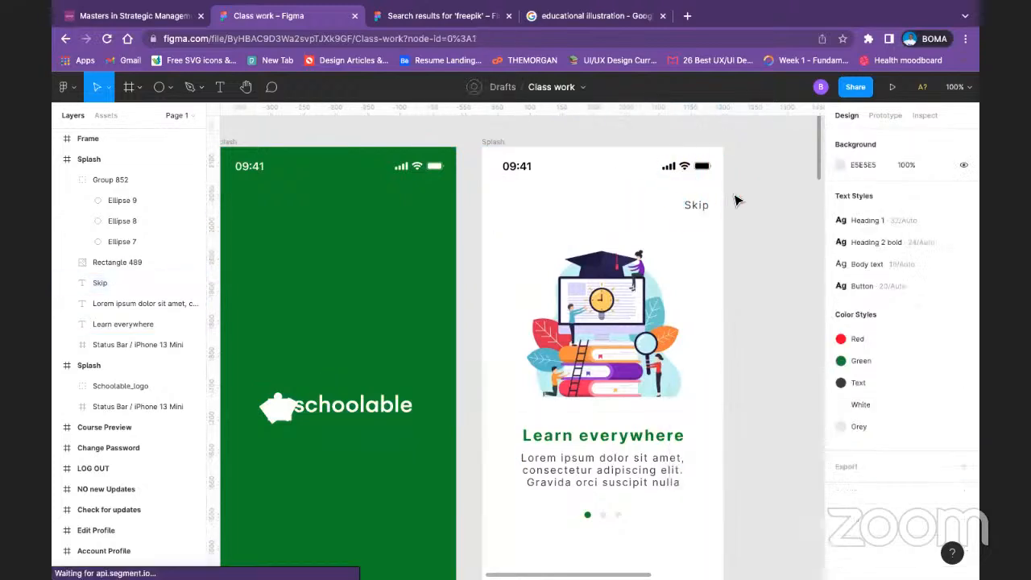
# Step: Show the onboarding frame's 8-column layout grid and align the Skip text with the last column, at about X 318, Y 81
pyautogui.click(494, 143)
pyautogui.click(938, 334)
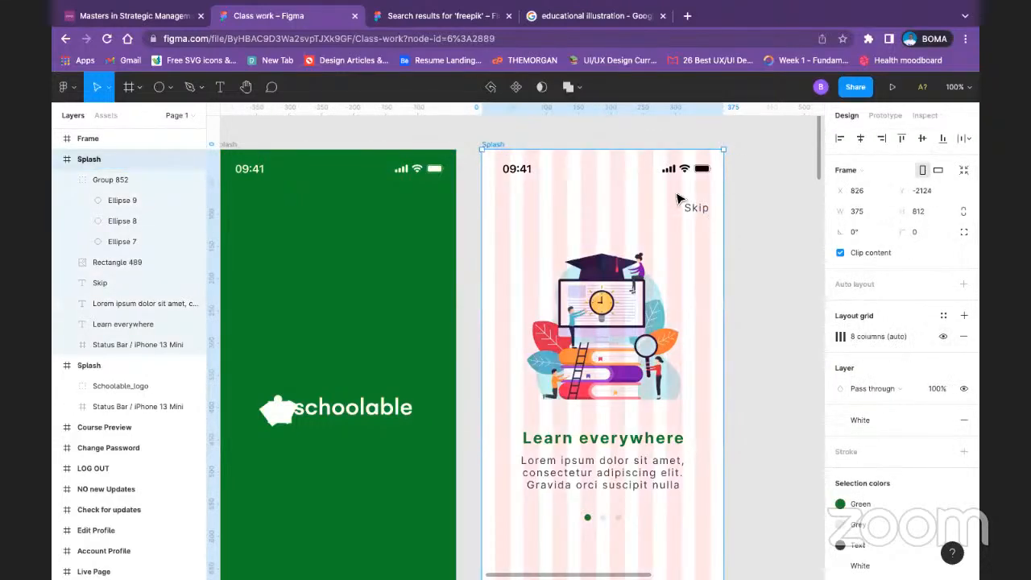
pyautogui.moveTo(698, 205)
pyautogui.mouseDown()
pyautogui.moveTo(718, 214)
pyautogui.moveTo(705, 212)
pyautogui.mouseUp()
pyautogui.click(736, 207)
pyautogui.click(705, 211)
pyautogui.moveTo(705, 212); pyautogui.dragTo(705, 211)
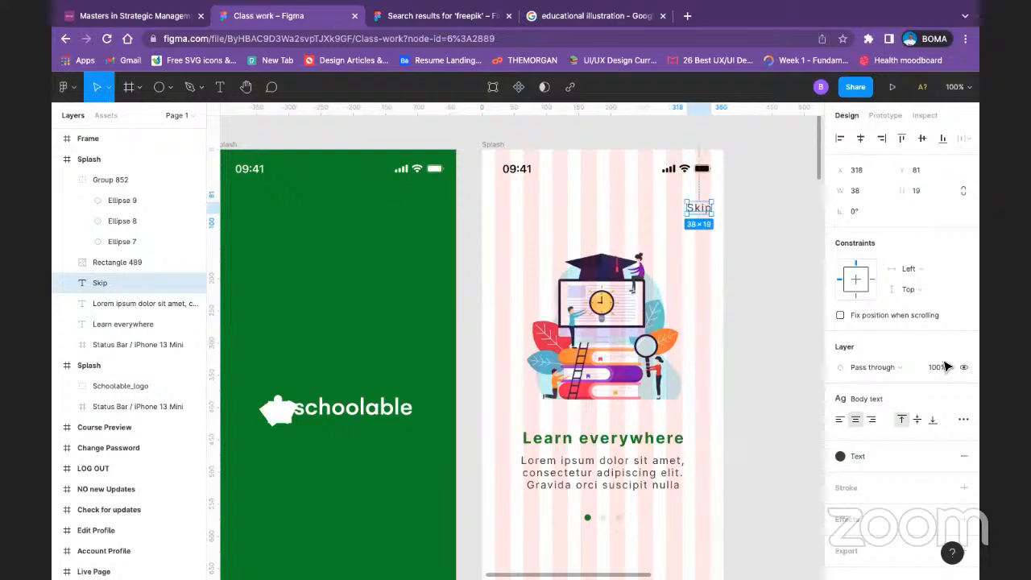
# Step: Detach the Body text style from the Skip label and set its font size to 14
pyautogui.click(908, 400)
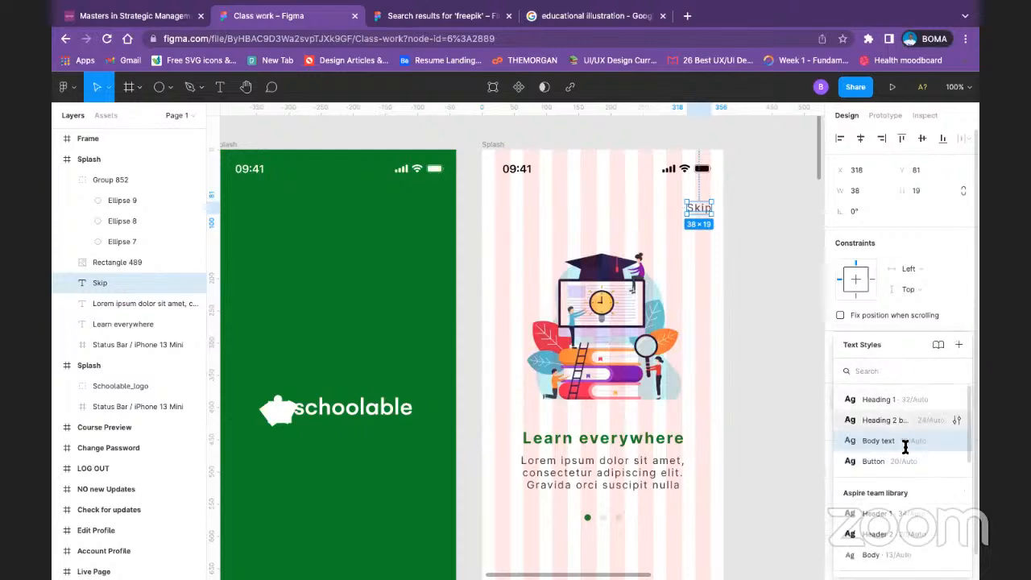
pyautogui.click(771, 242)
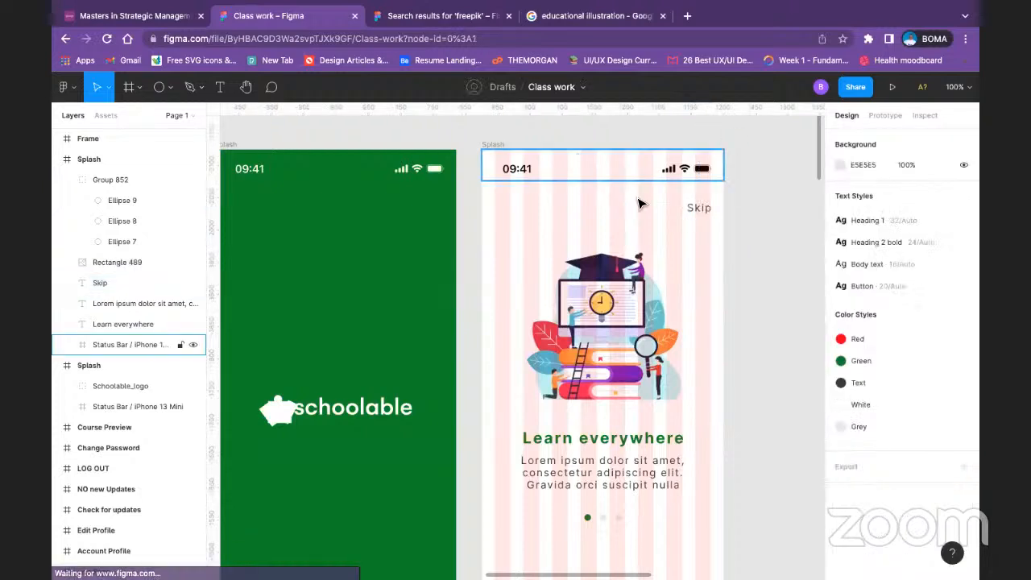
pyautogui.click(698, 208)
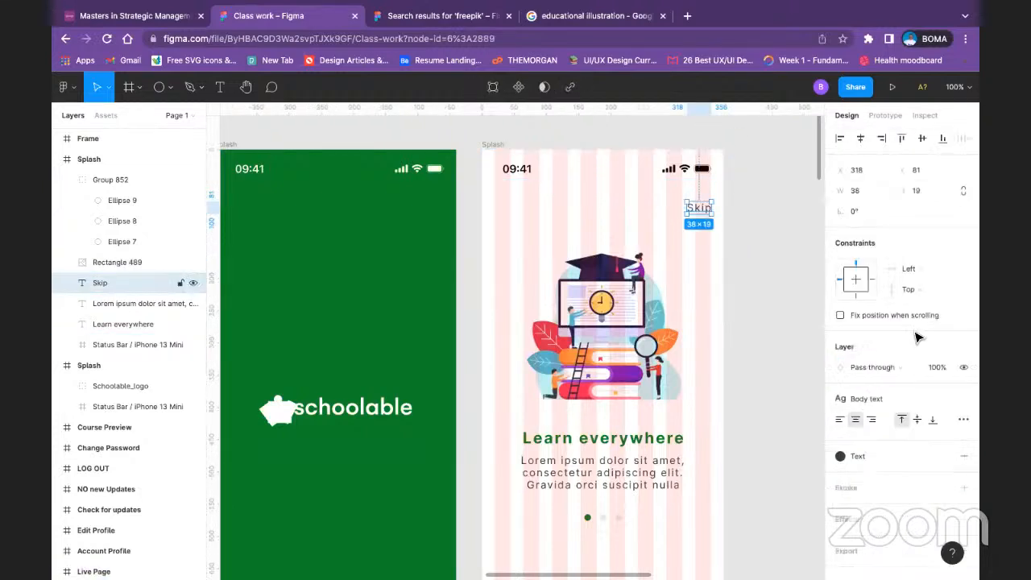
pyautogui.click(962, 400)
pyautogui.click(950, 440)
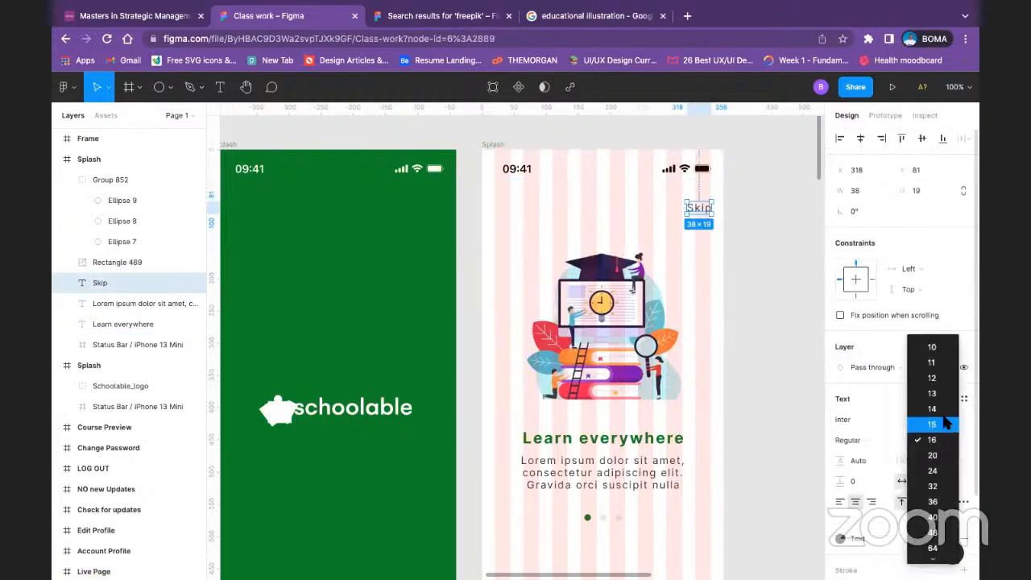
pyautogui.click(934, 409)
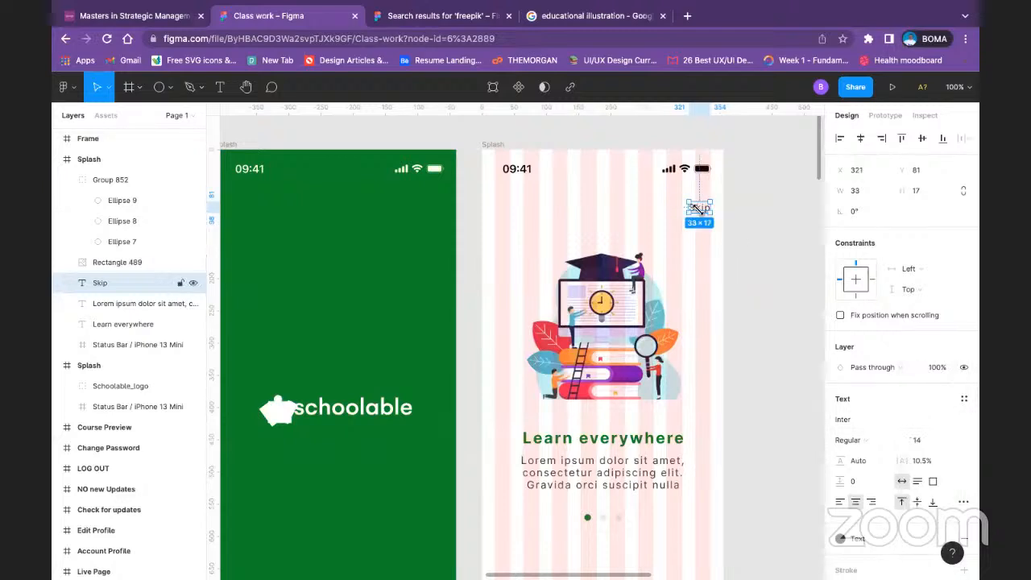
pyautogui.click(765, 207)
# Step: Delete the pagination dots group below the caption in the onboarding frame
pyautogui.scroll(-1, 701, 300)
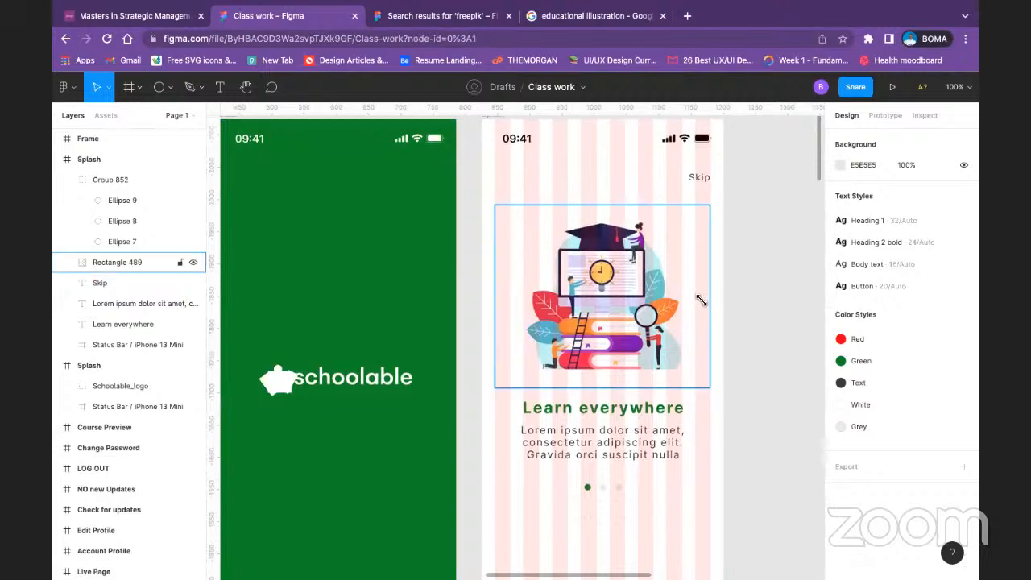
pyautogui.scroll(-5, 701, 300)
pyautogui.click(145, 303)
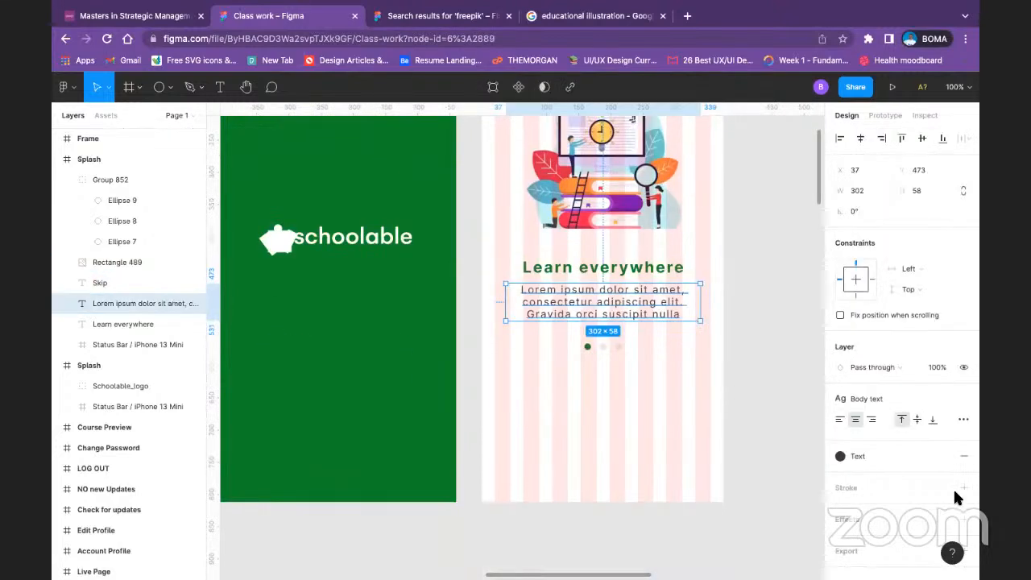
pyautogui.click(748, 337)
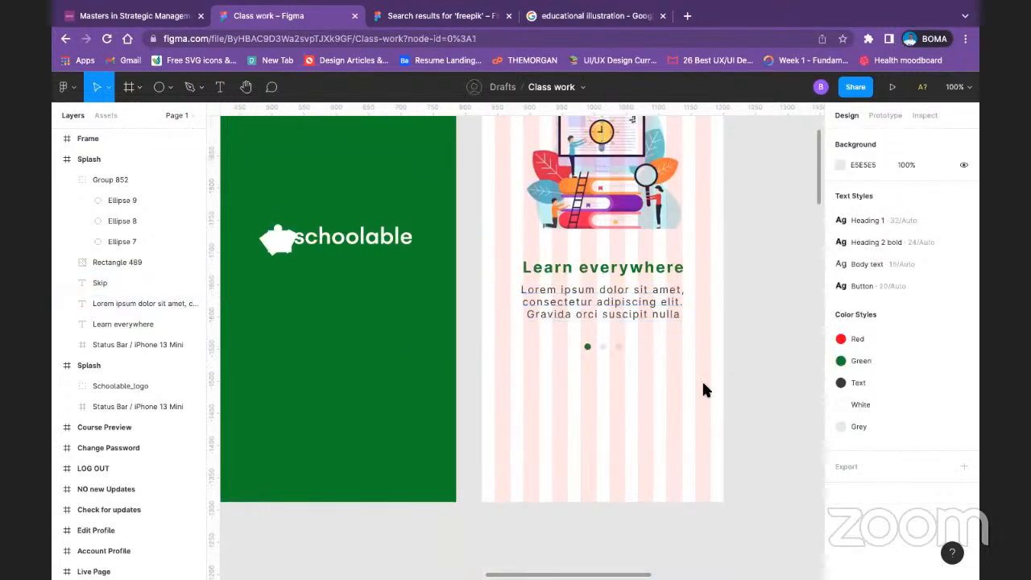
pyautogui.scroll(2, 703, 383)
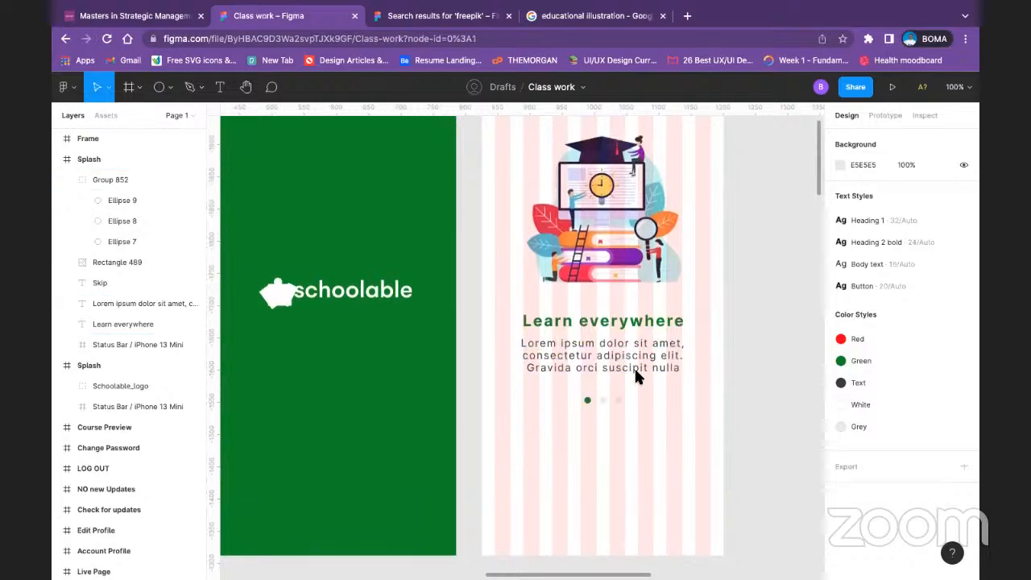
pyautogui.click(603, 401)
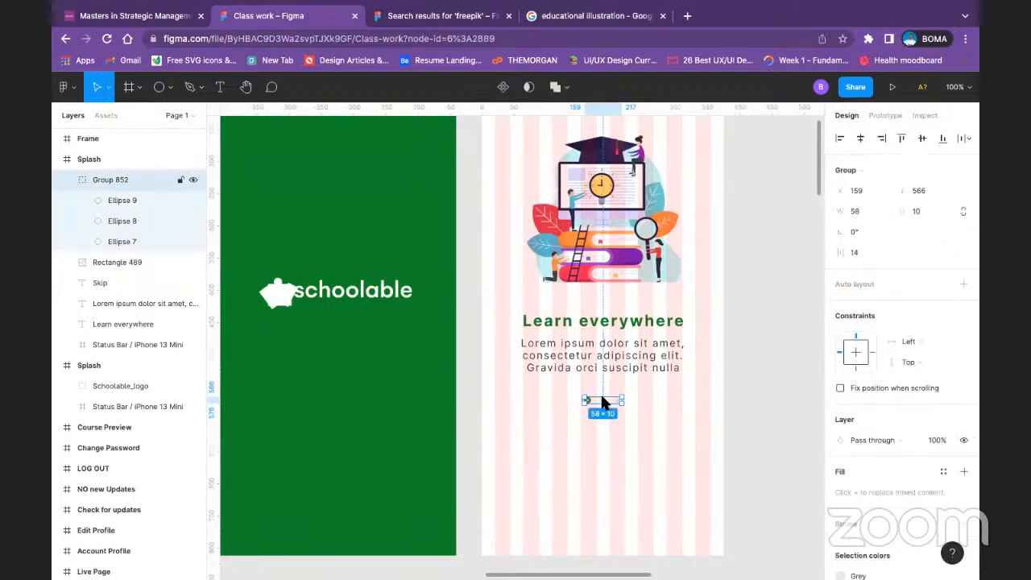
pyautogui.press('Delete')
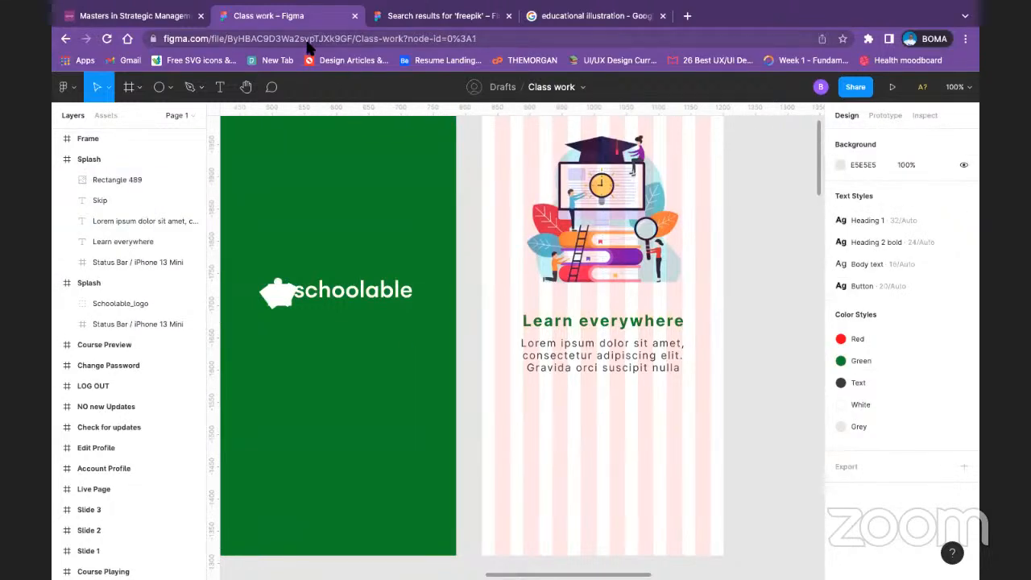
# Step: Draw a rectangle about 334 × 49 below the caption, spanning all the layout grid columns
pyautogui.click(161, 89)
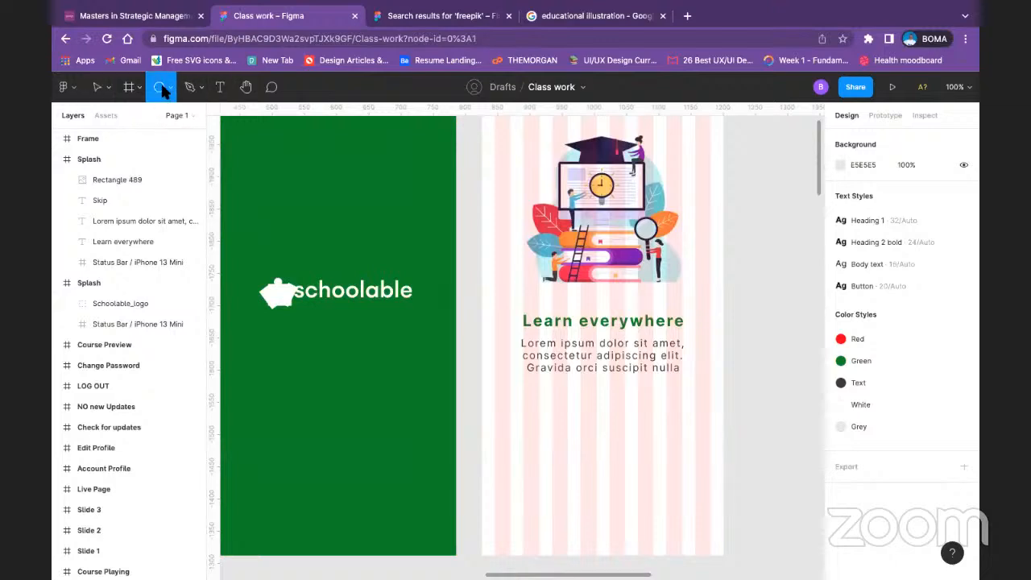
pyautogui.click(169, 88)
pyautogui.click(133, 113)
pyautogui.moveTo(494, 393)
pyautogui.mouseDown()
pyautogui.moveTo(515, 414)
pyautogui.moveTo(665, 436)
pyautogui.moveTo(709, 422)
pyautogui.mouseUp()
pyautogui.click(764, 398)
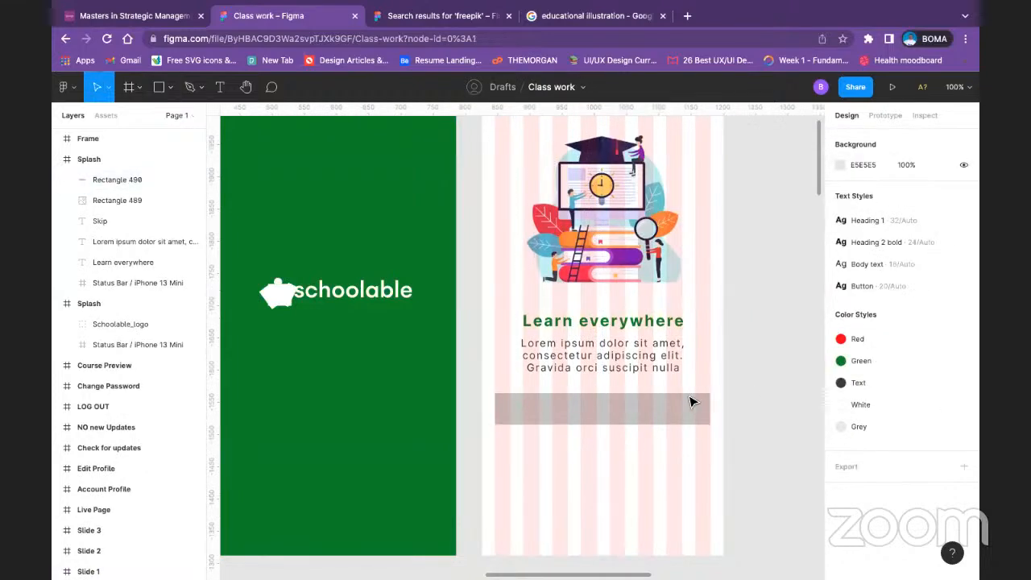
# Step: Set the height of the rectangle below the caption to 60
pyautogui.click(667, 413)
pyautogui.click(939, 200)
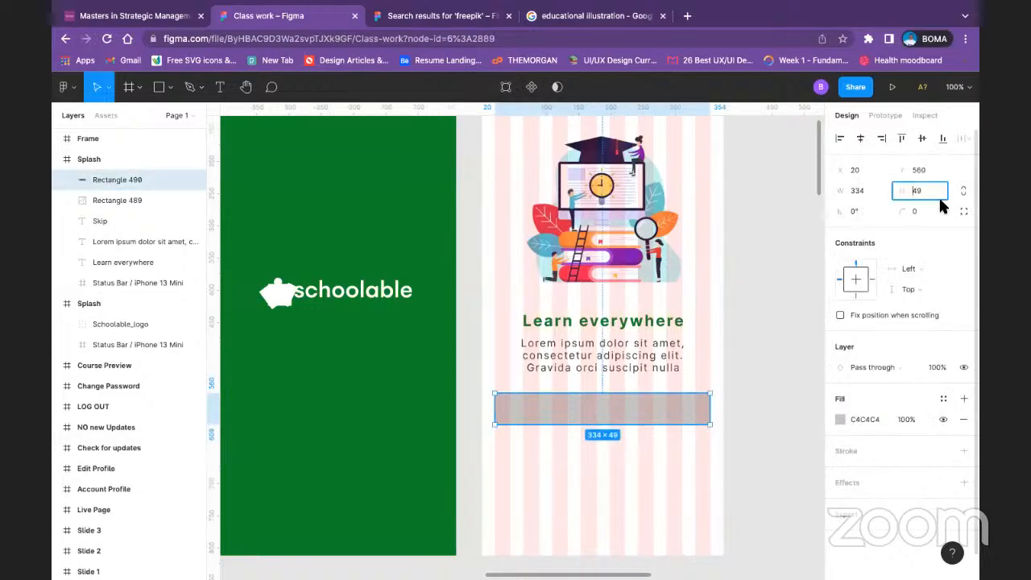
pyautogui.write('60')
pyautogui.press('Return')
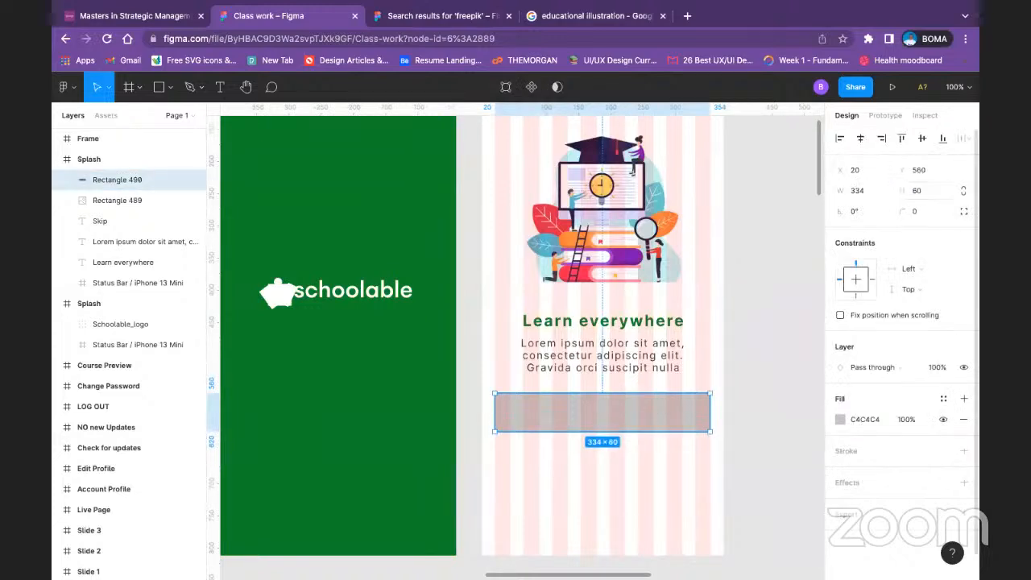
pyautogui.click(765, 338)
# Step: Move the rectangle down to about Y 587 and set its corner radius to 10
pyautogui.press('-')
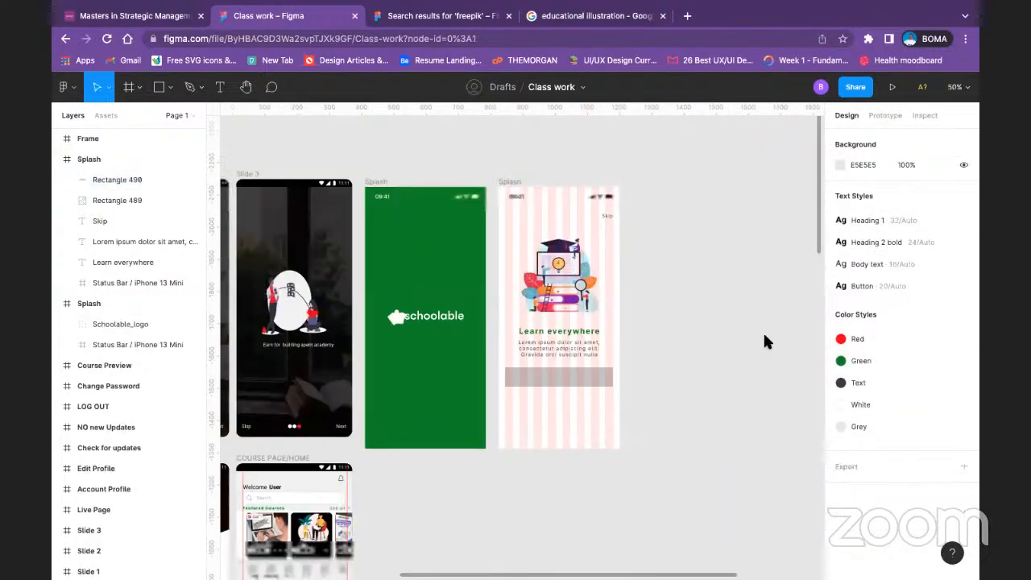
pyautogui.click(550, 375)
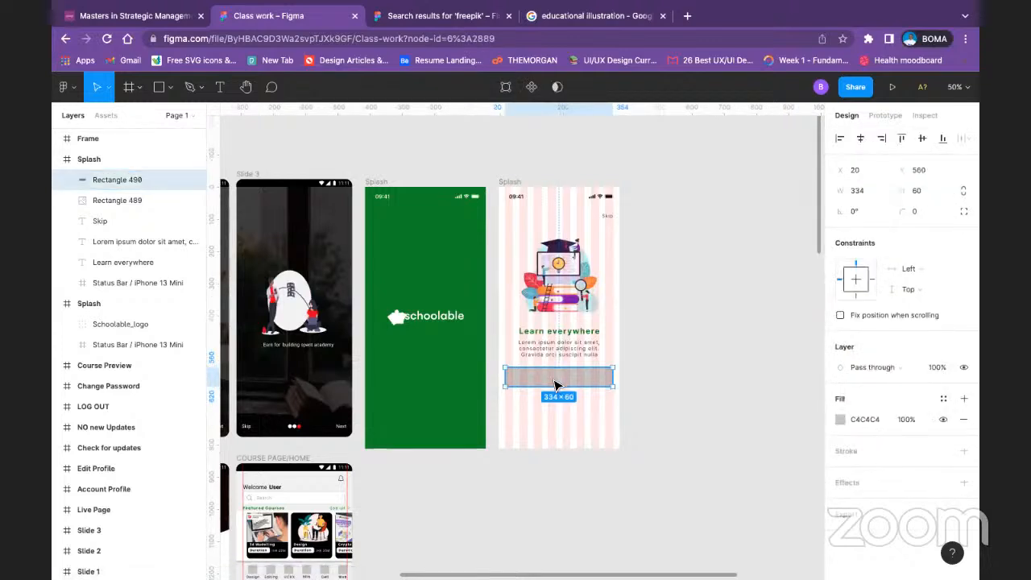
pyautogui.moveTo(556, 385); pyautogui.dragTo(556, 394)
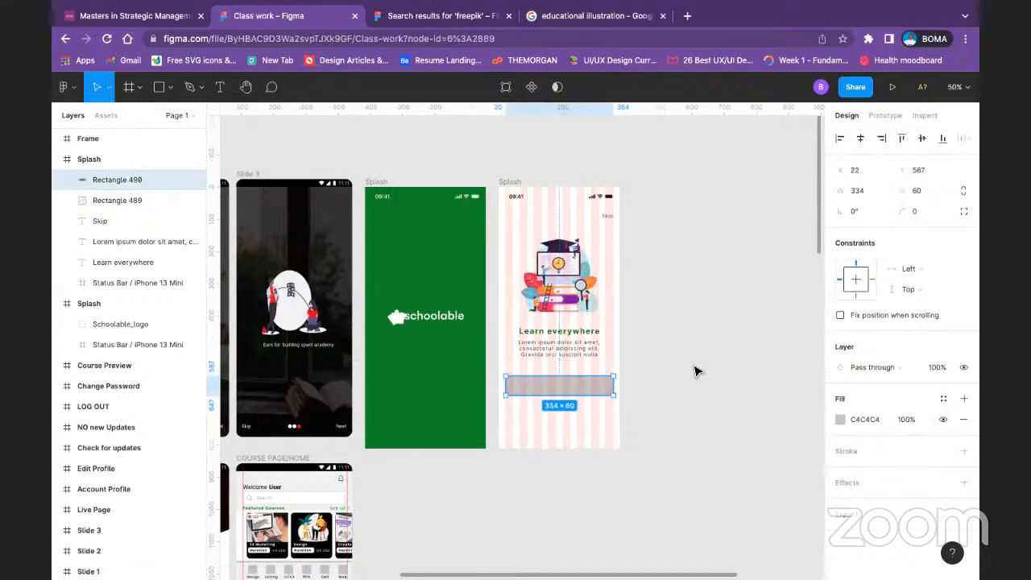
pyautogui.click(928, 212)
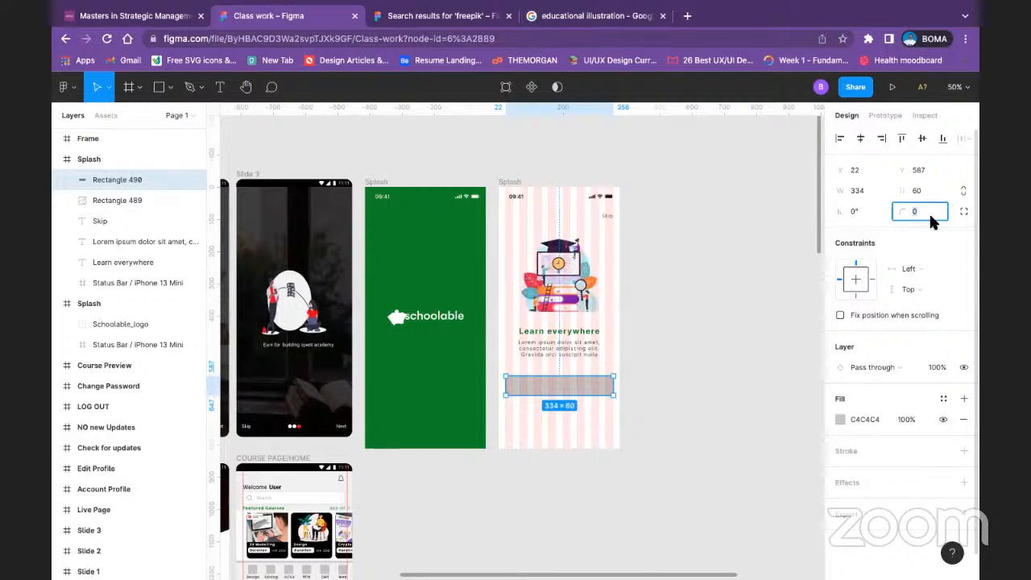
pyautogui.write('10')
pyautogui.press('Return')
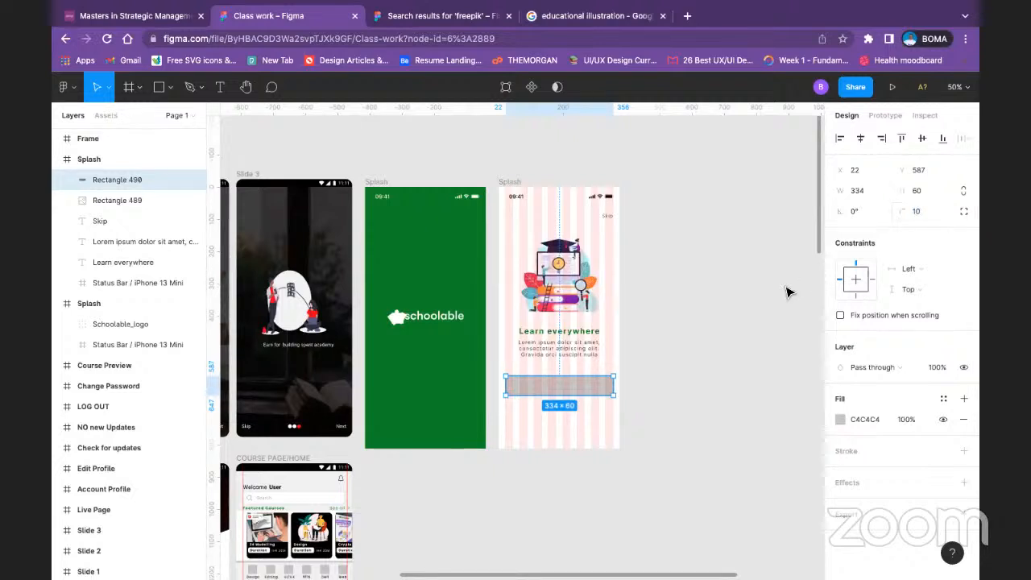
# Step: Add the text "Next" on the grey rectangle below the caption and apply the Button text style to it
pyautogui.click(220, 87)
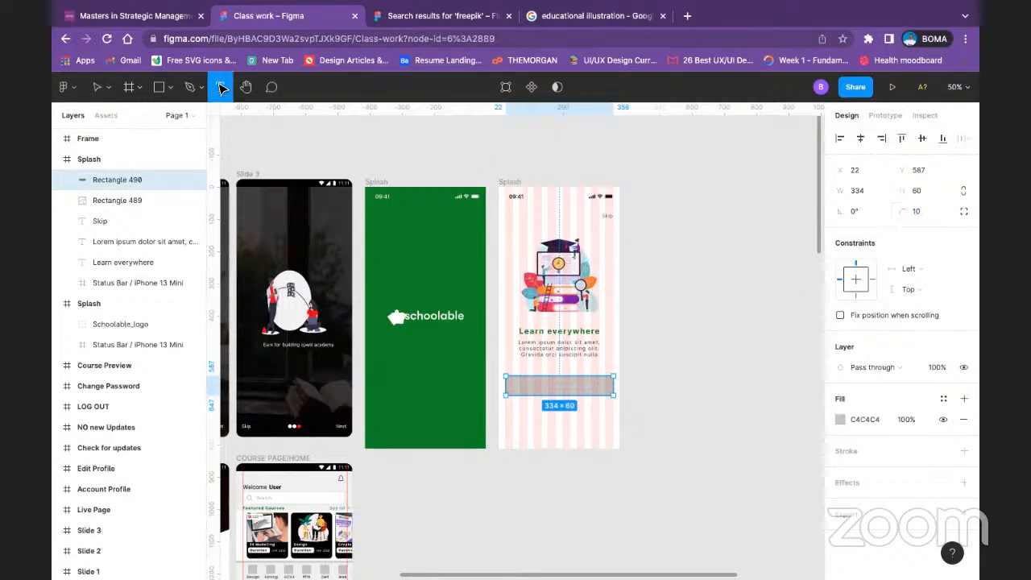
pyautogui.click(544, 384)
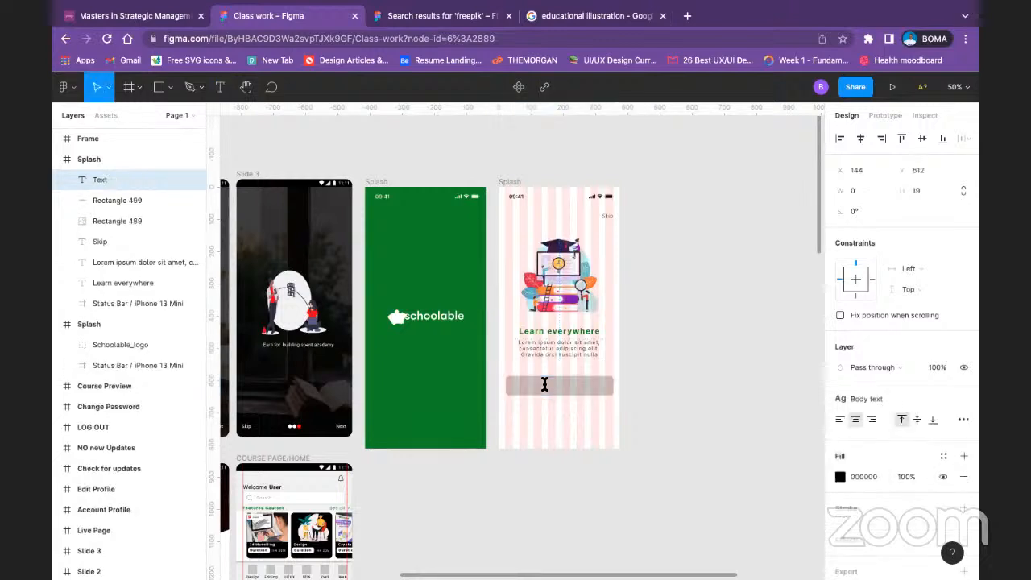
pyautogui.write('Next')
pyautogui.press('Escape')
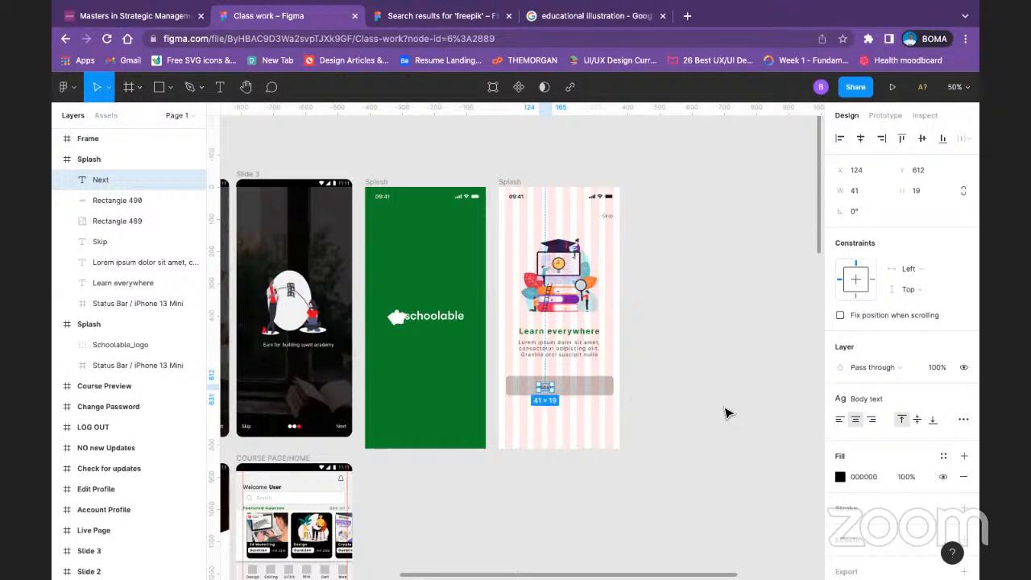
pyautogui.click(922, 405)
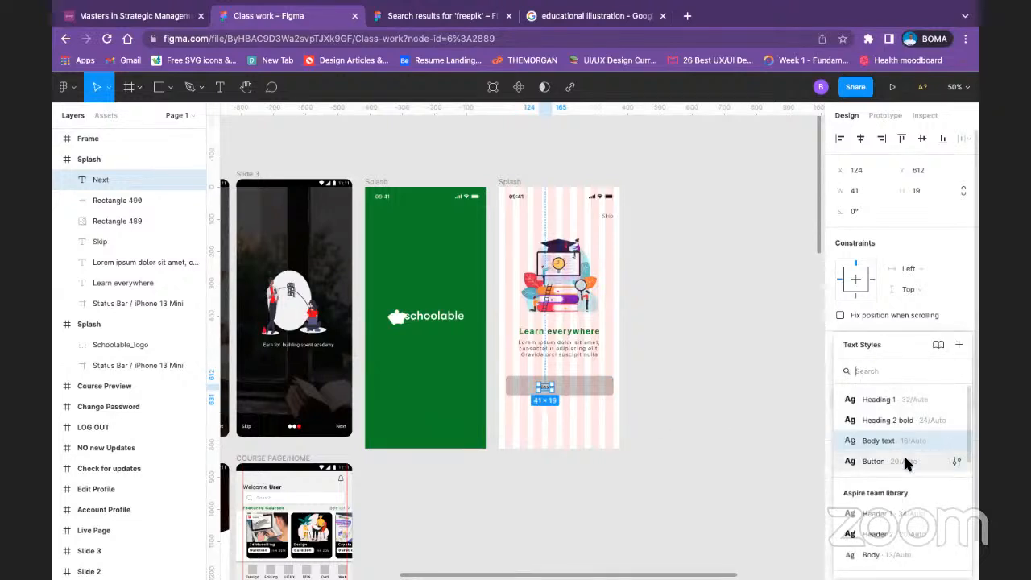
pyautogui.click(903, 453)
# Step: Centre the Next label on the grey rectangle and group the two together
pyautogui.keyDown('shift'); pyautogui.click(585, 384); pyautogui.keyUp('shift')
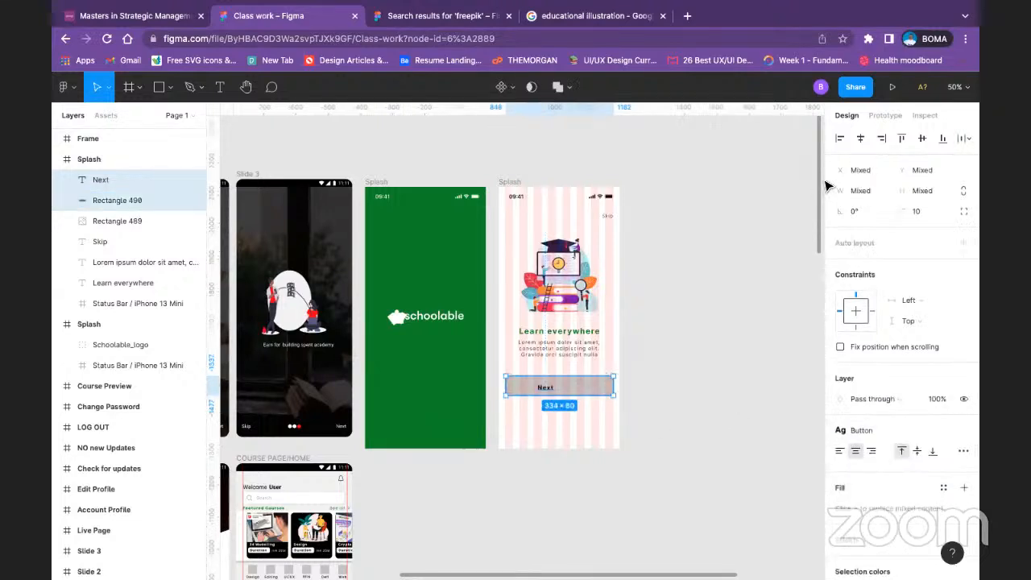
pyautogui.click(860, 137)
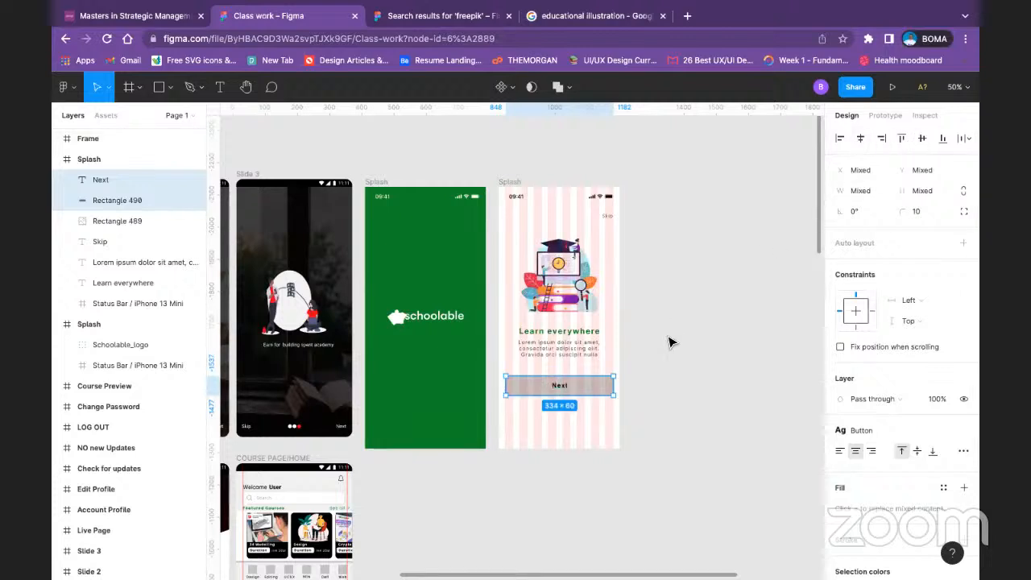
pyautogui.hotkey('ctrl', 'g')
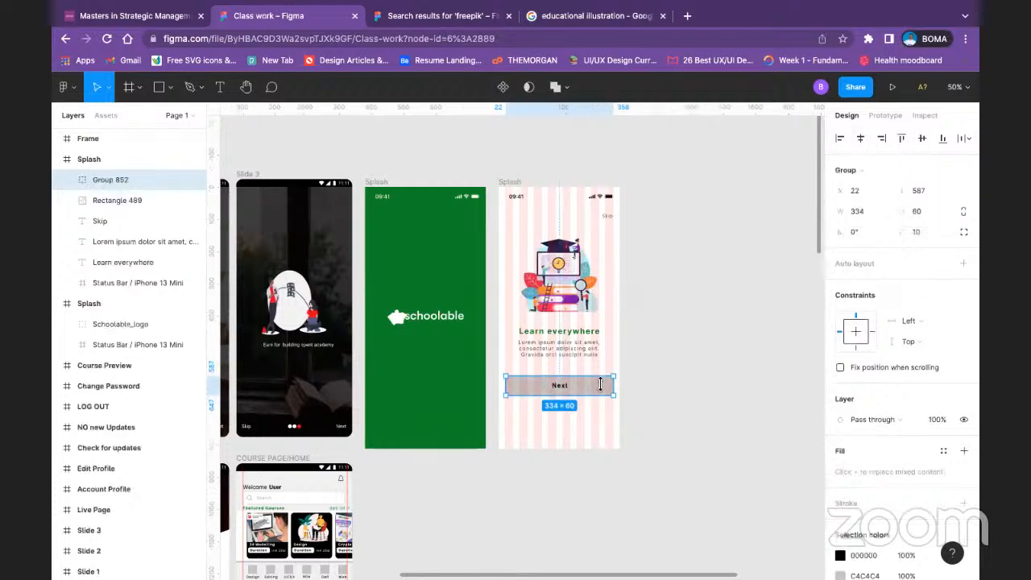
# Step: Change the black colour in the Next button group to white, FFFFFF
pyautogui.scroll(-2, 875, 481)
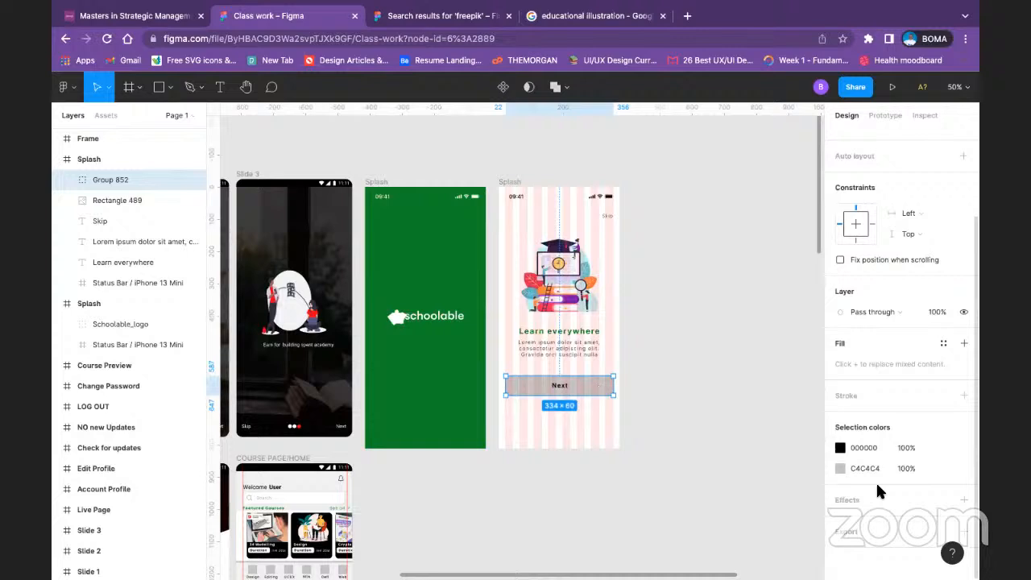
pyautogui.click(840, 448)
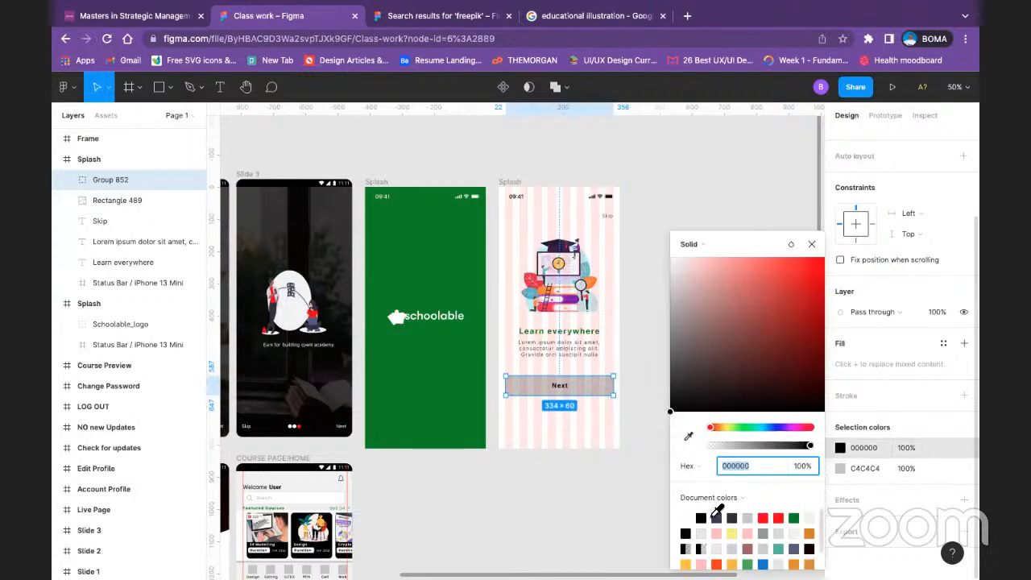
pyautogui.click(685, 518)
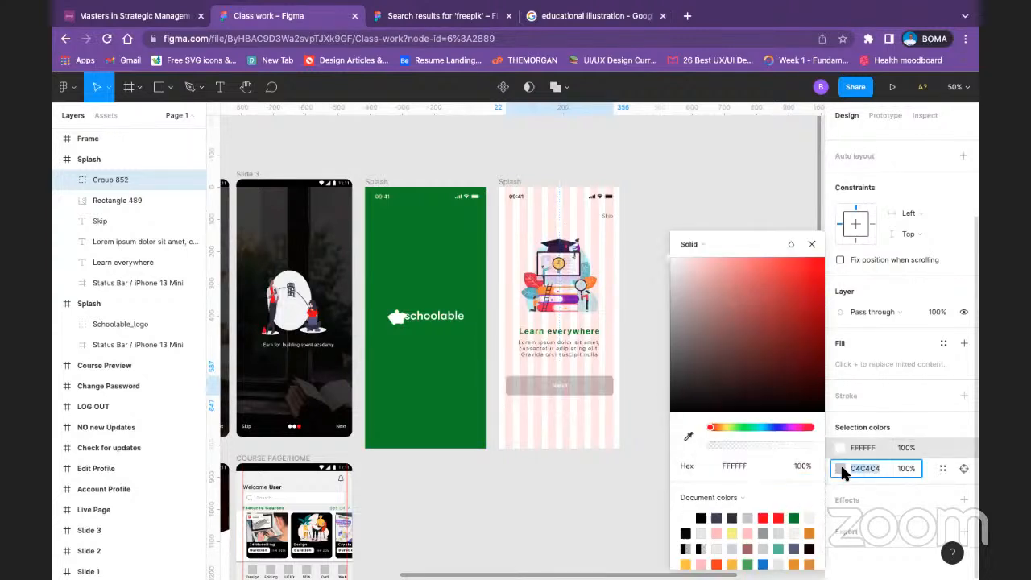
# Step: Try to replace the grey C4C4C4 colour of the Next button group with the Green colour style
pyautogui.click(842, 469)
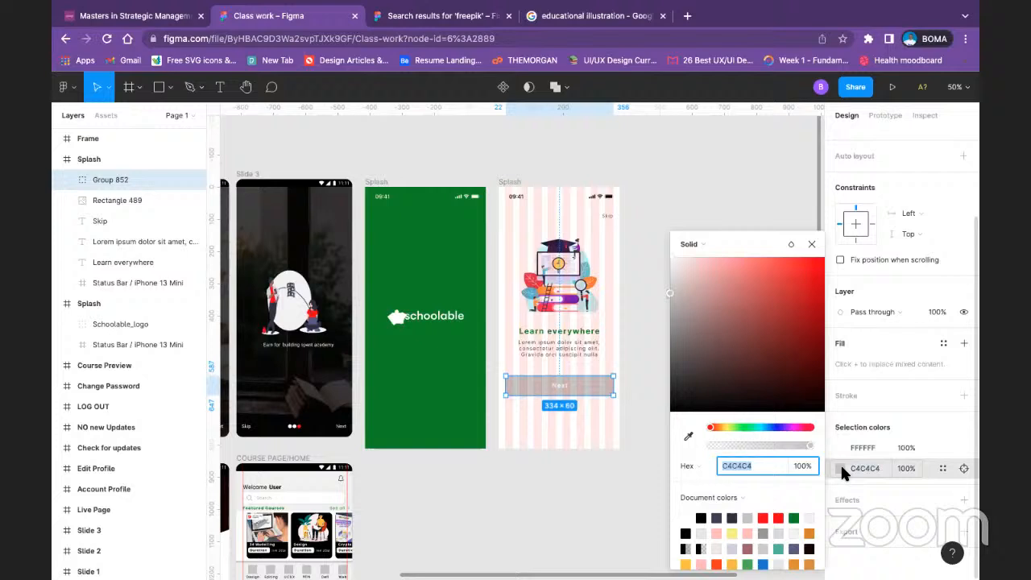
pyautogui.click(893, 465)
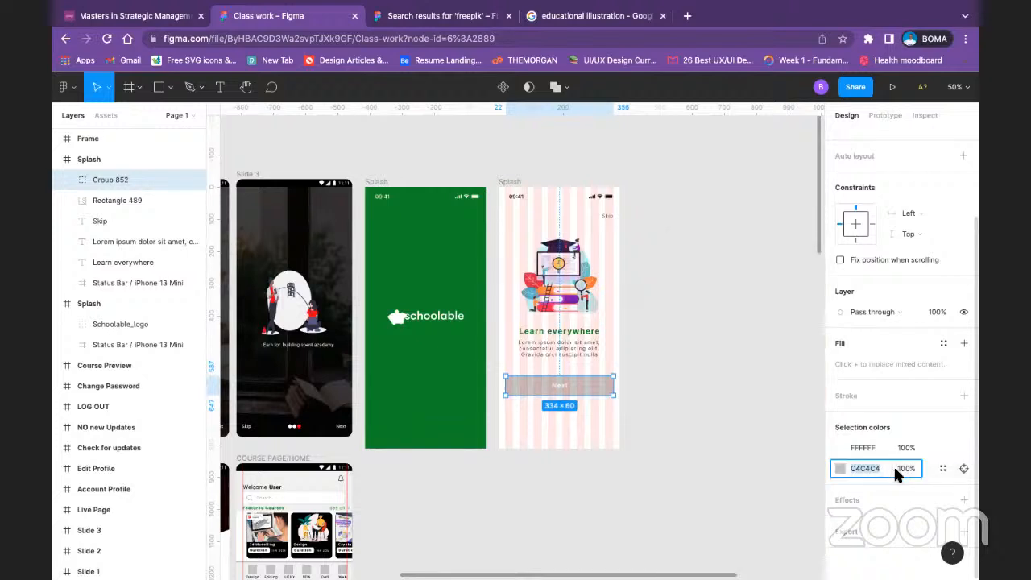
pyautogui.click(840, 471)
pyautogui.click(837, 460)
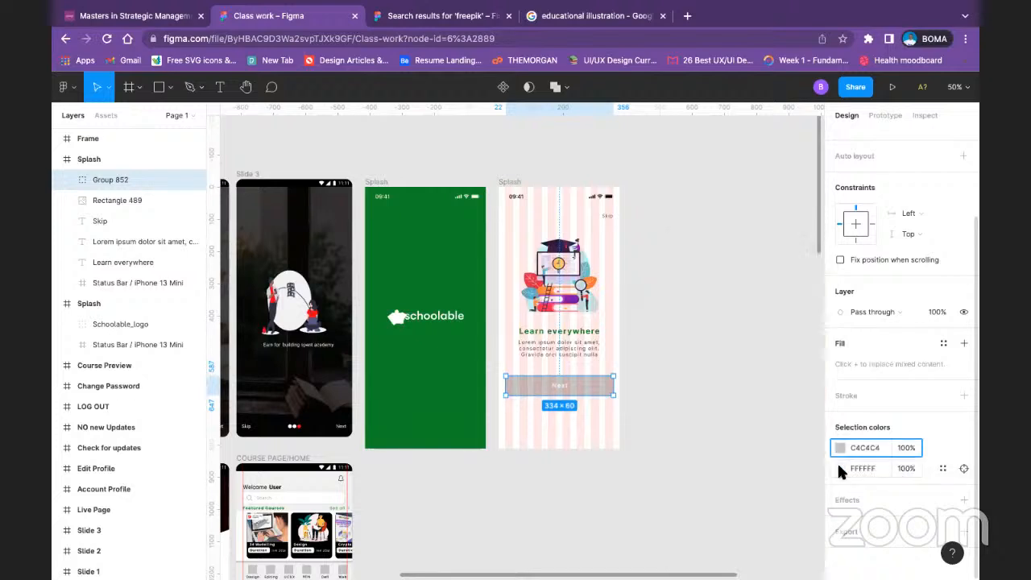
pyautogui.click(939, 468)
pyautogui.click(738, 411)
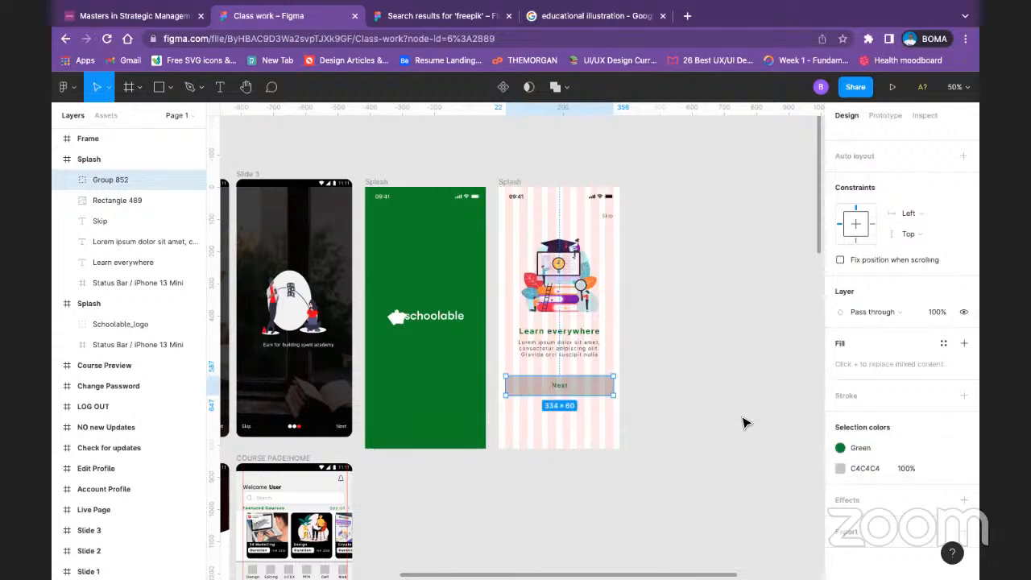
pyautogui.click(716, 389)
# Step: Apply the Green colour style to the fill of the rectangle inside the Next button group
pyautogui.click(602, 393)
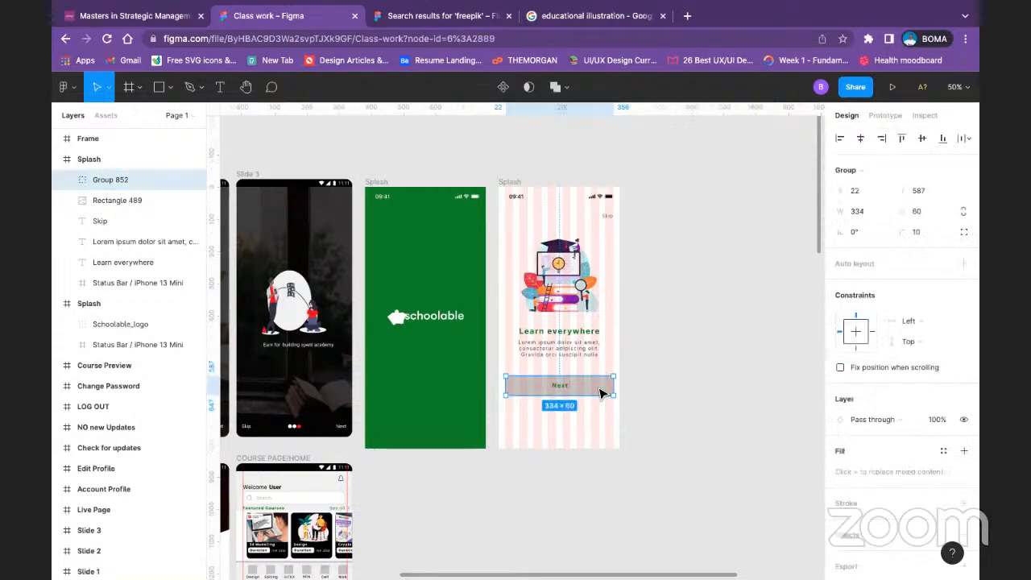
pyautogui.doubleClick(603, 393)
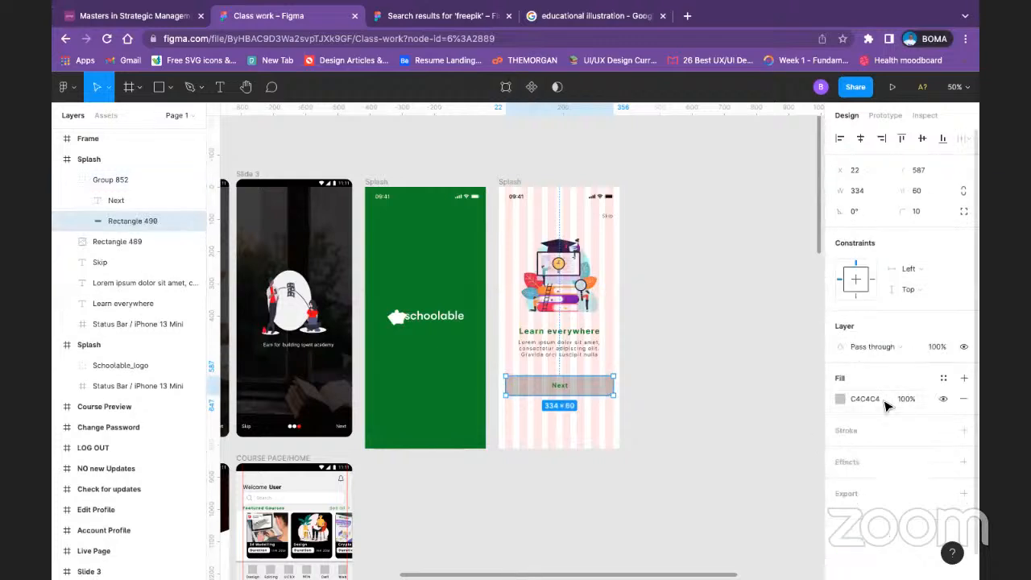
pyautogui.click(943, 377)
pyautogui.click(882, 429)
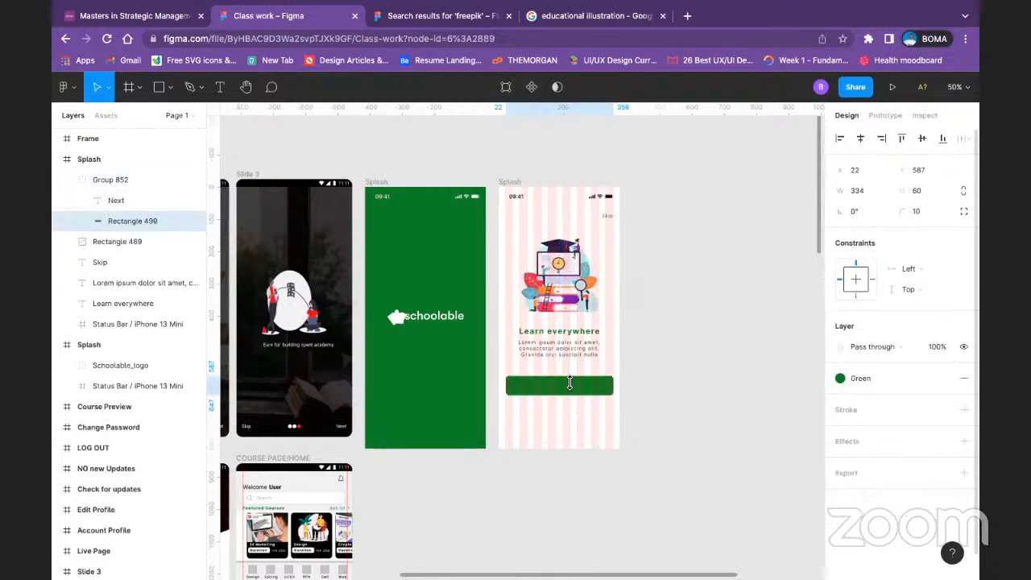
# Step: Apply the White colour style to the Next label on the green button
pyautogui.click(121, 200)
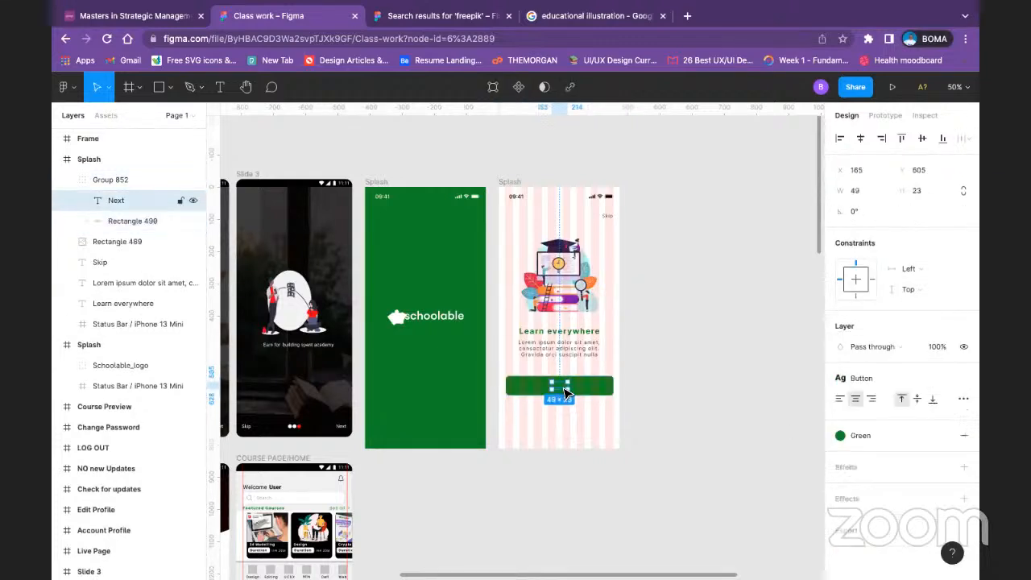
pyautogui.click(861, 435)
pyautogui.click(855, 464)
pyautogui.click(677, 349)
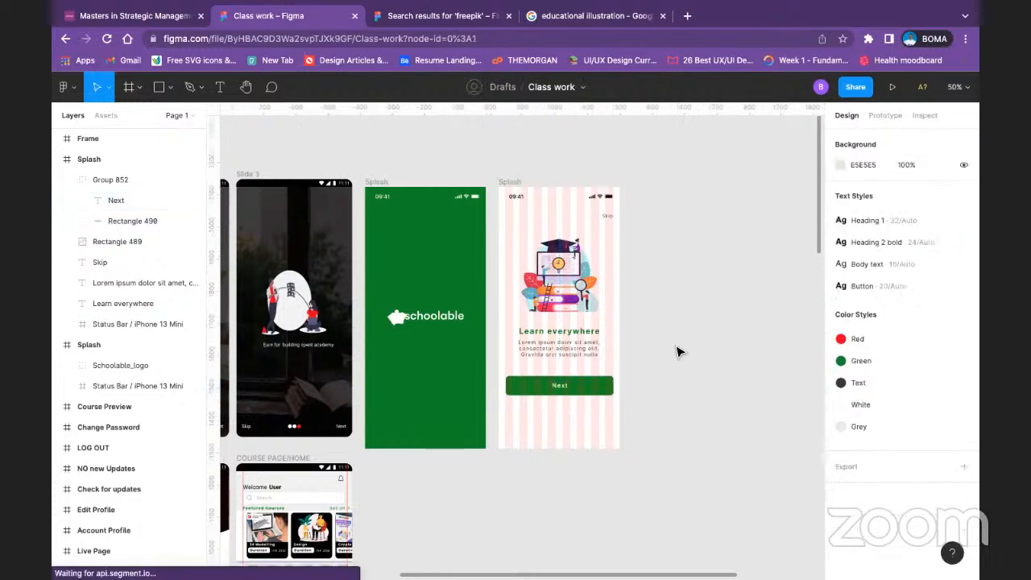
# Step: Hide the 8-column layout grid on the white onboarding frame
pyautogui.click(508, 182)
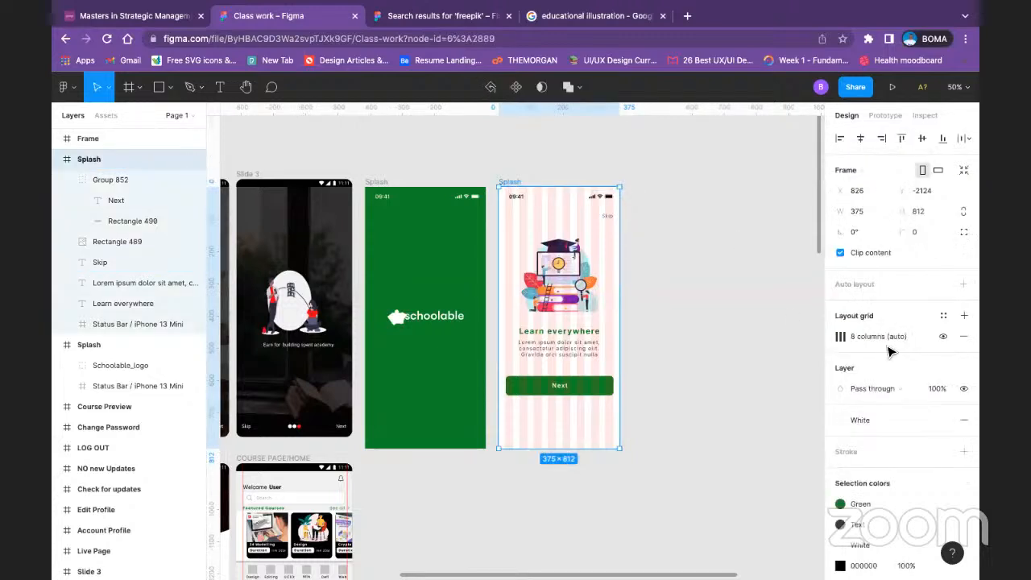
pyautogui.click(943, 337)
pyautogui.click(662, 292)
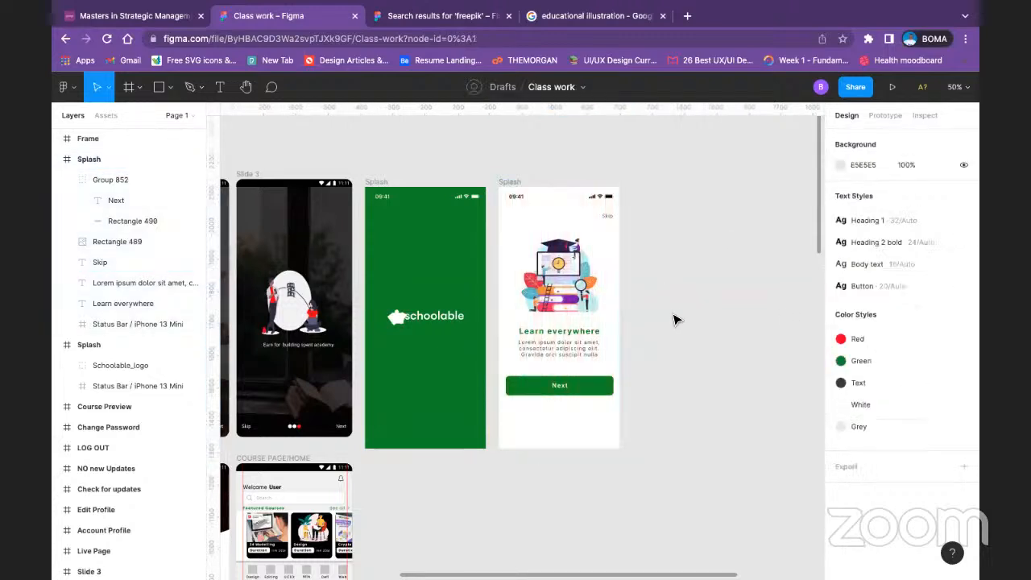
# Step: Turn the Next button group into a component and rename it "Button"
pyautogui.click(590, 398)
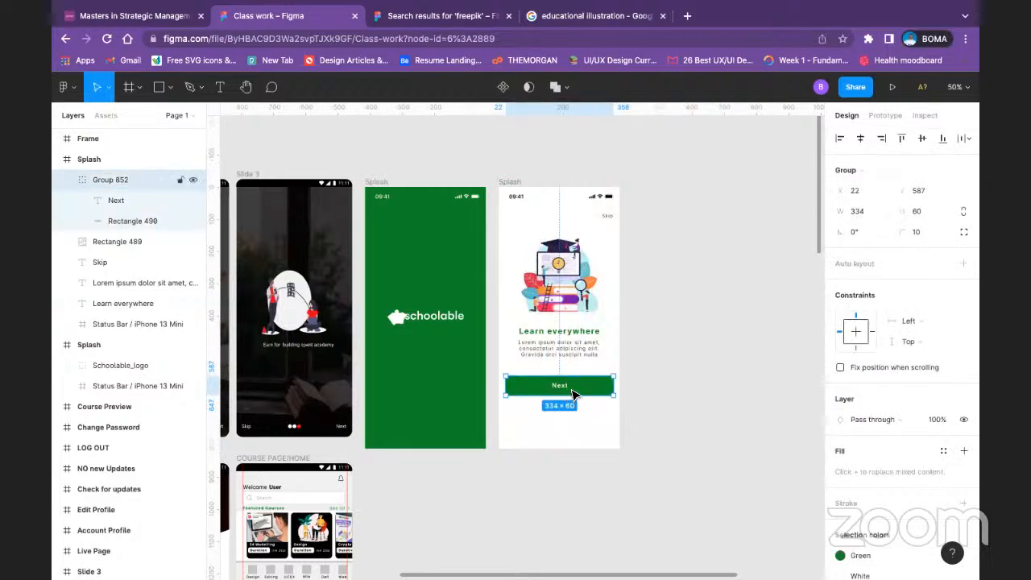
pyautogui.rightClick(573, 393)
pyautogui.click(643, 467)
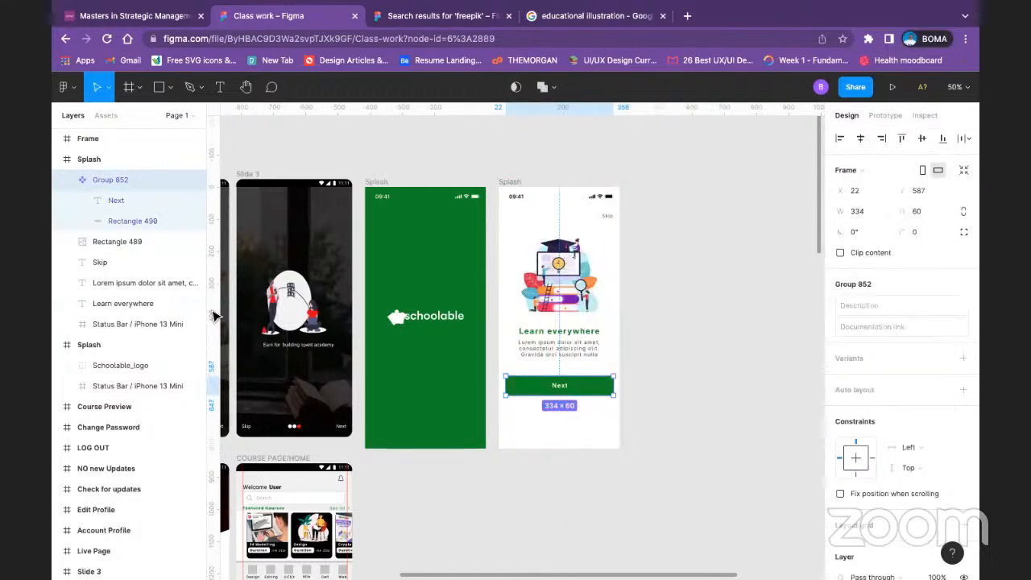
pyautogui.doubleClick(113, 181)
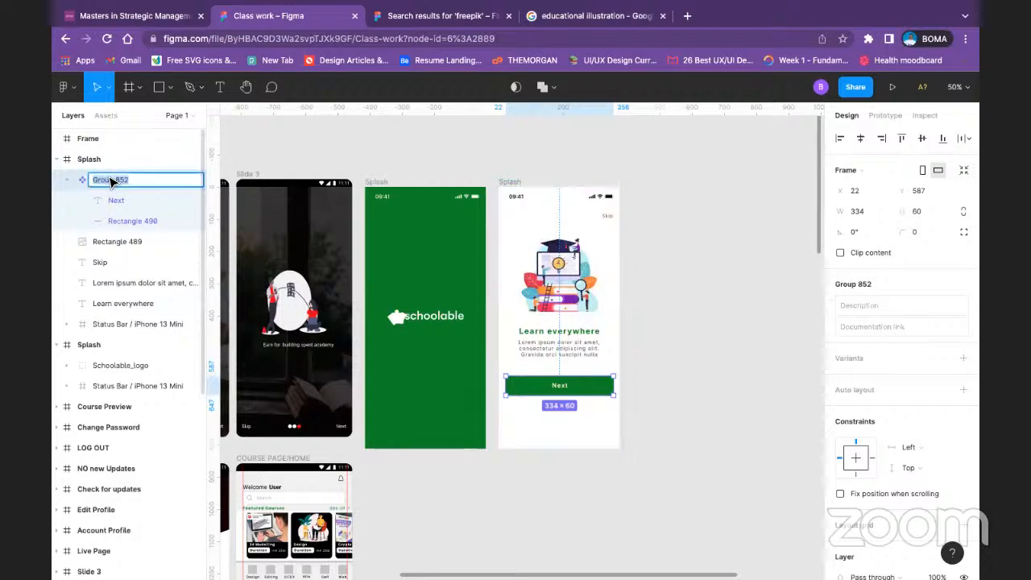
pyautogui.write('Button')
pyautogui.press('Return')
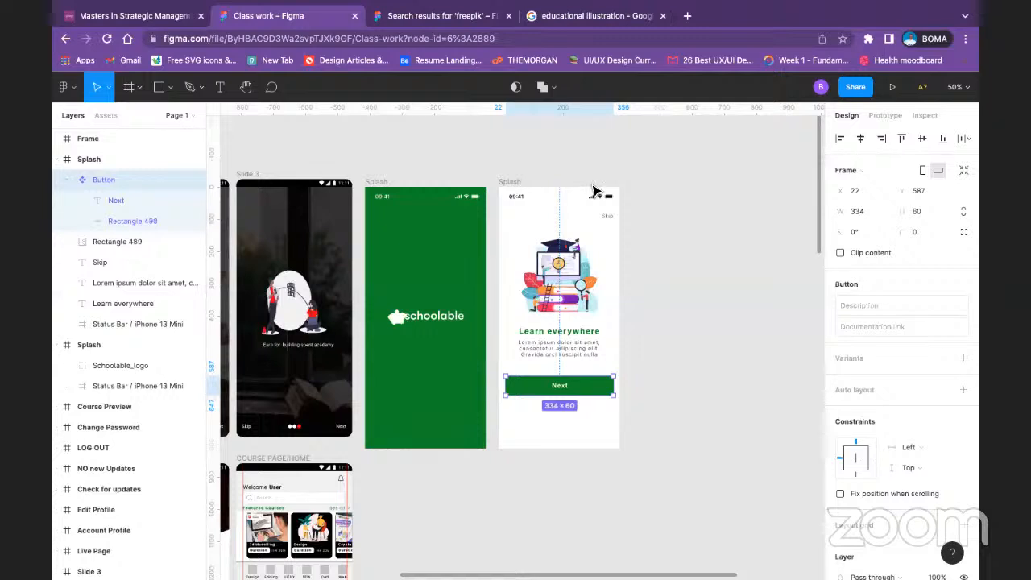
# Step: Add auto layout to the Button component below the caption
pyautogui.click(675, 260)
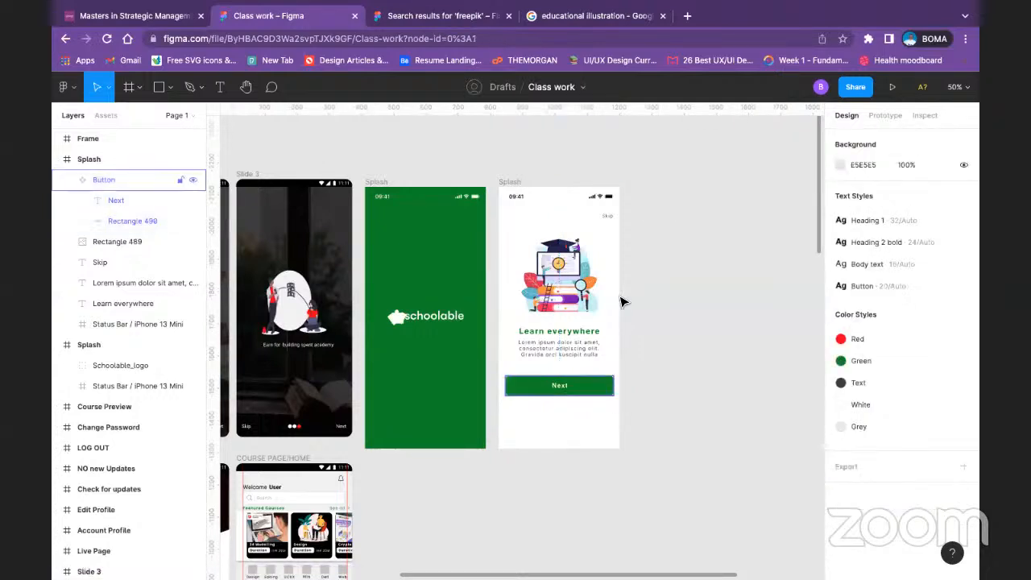
pyautogui.click(572, 387)
pyautogui.rightClick(572, 387)
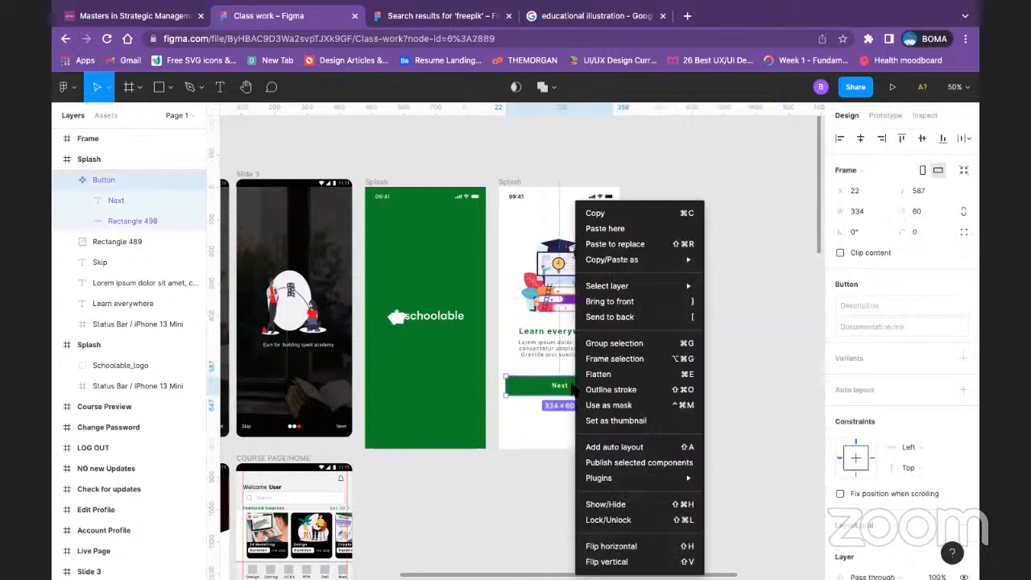
pyautogui.click(617, 447)
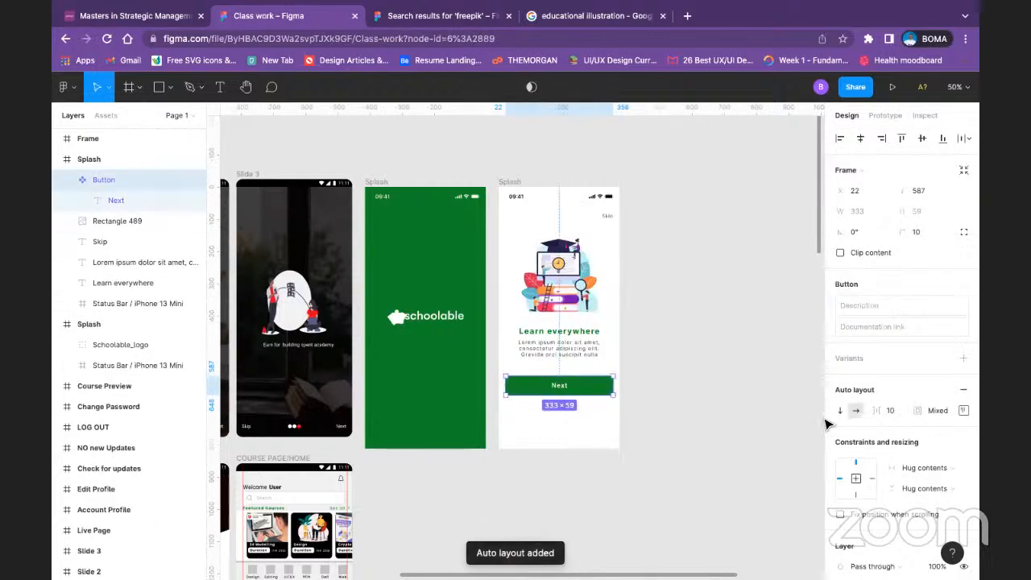
# Step: Set the Button component's auto layout alignment to centre
pyautogui.click(934, 411)
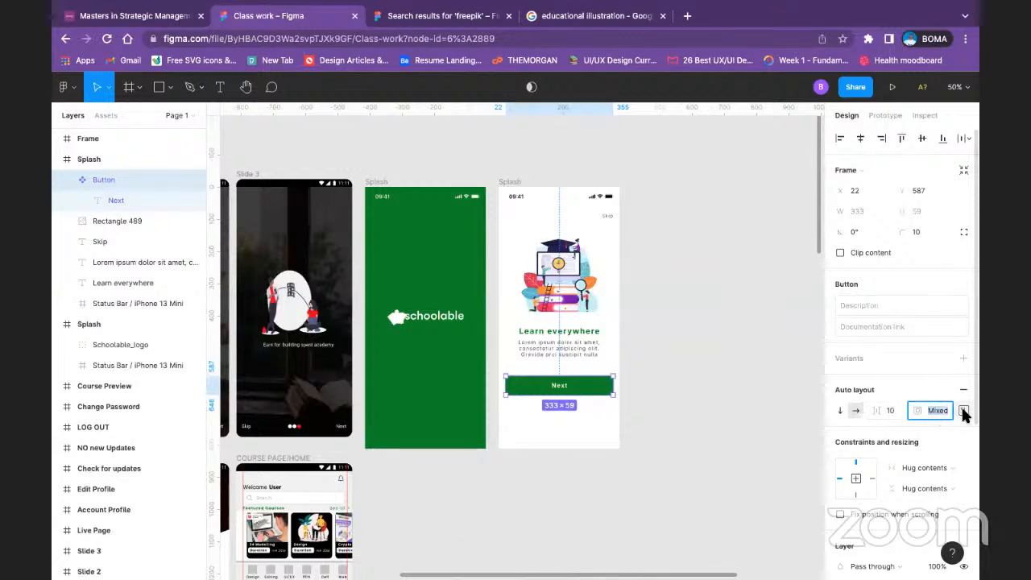
pyautogui.click(964, 412)
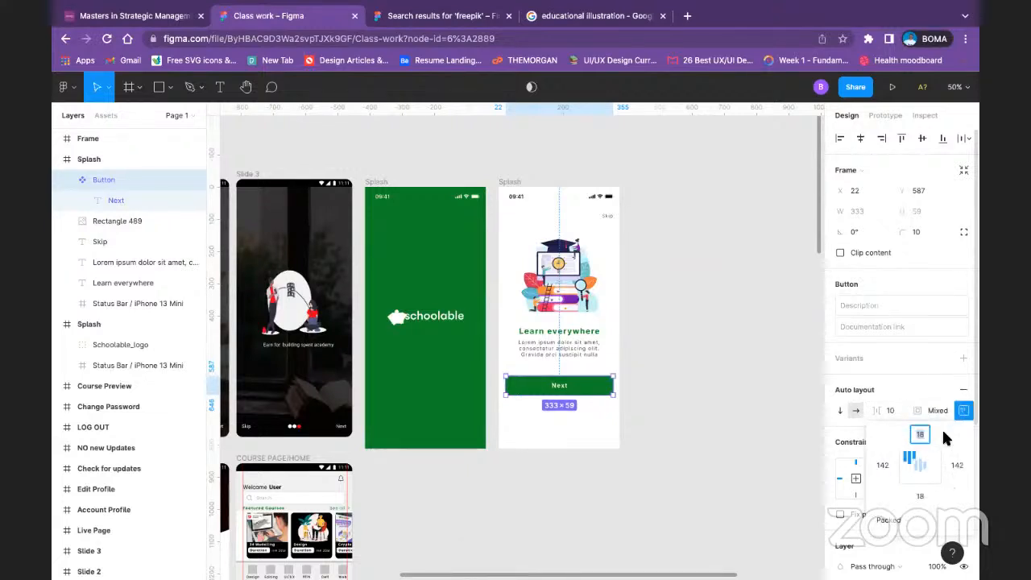
pyautogui.click(920, 464)
pyautogui.press('Tab')
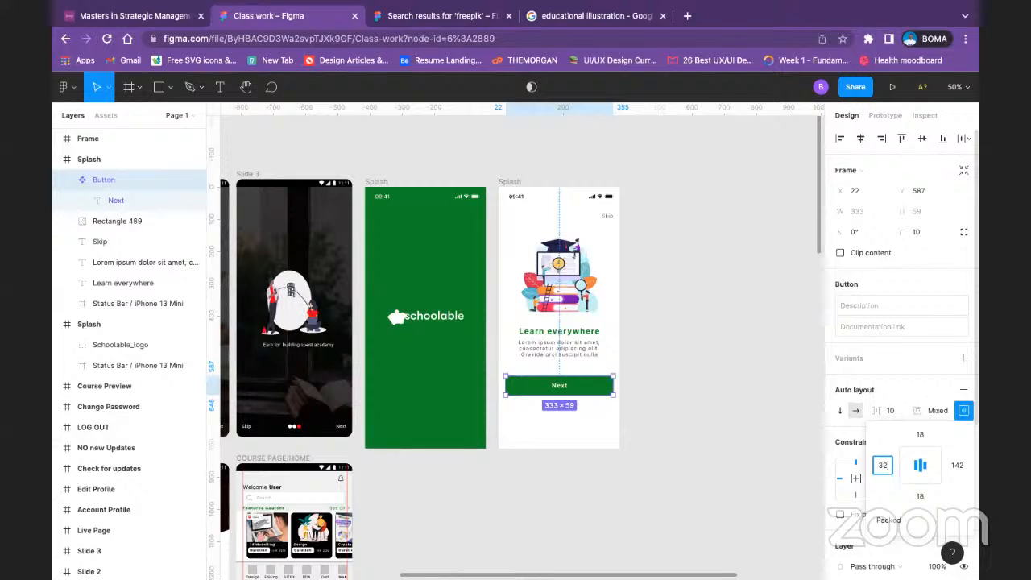
# Step: Try 32 px left and right padding on the Button component and undo both padding changes
pyautogui.click(956, 466)
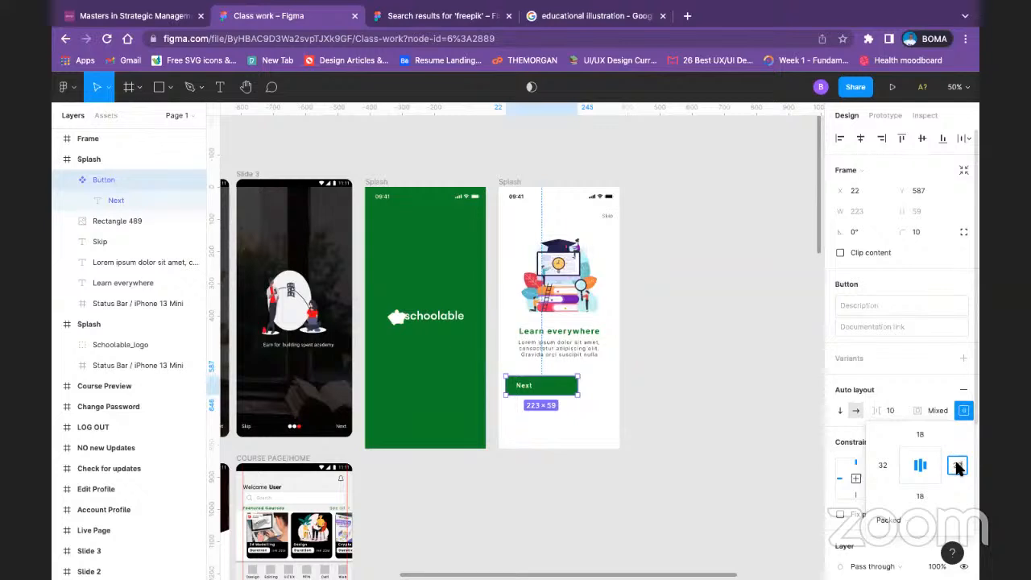
pyautogui.press('Return')
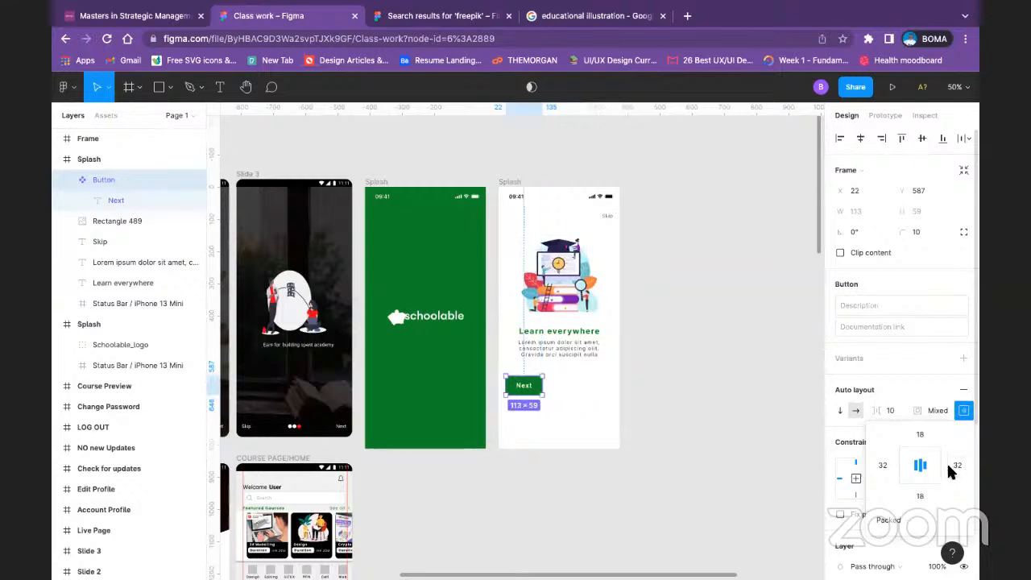
pyautogui.hotkey('ctrl', 'z')
pyautogui.hotkey('ctrl', 'z')
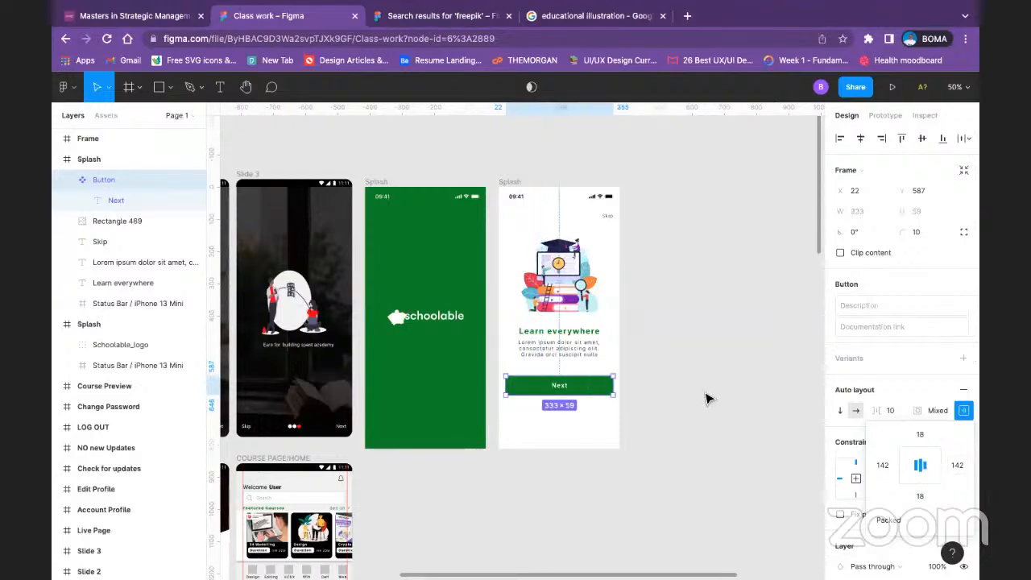
pyautogui.click(921, 436)
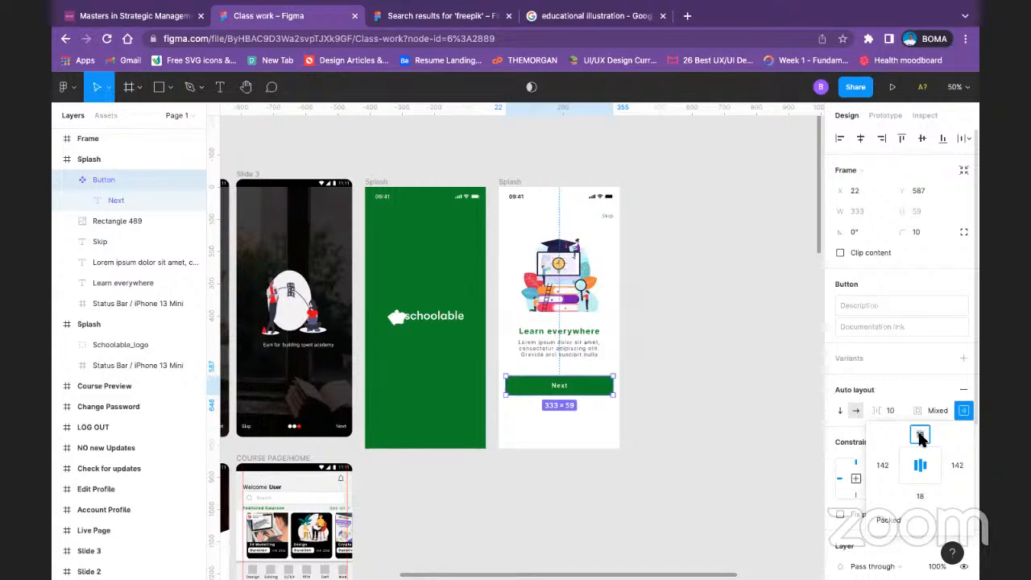
pyautogui.click(765, 409)
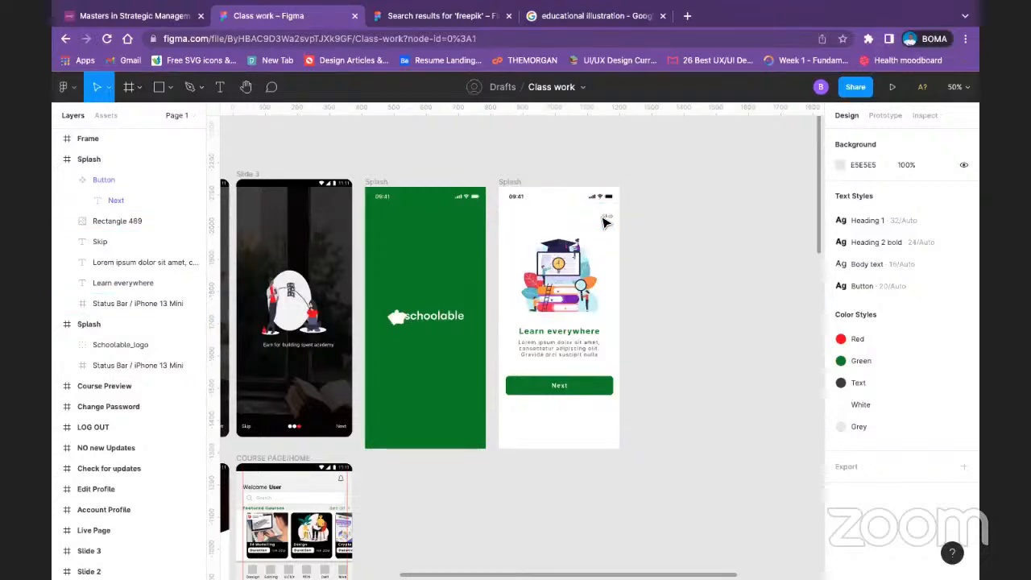
# Step: Duplicate the white onboarding frame twice to make a row of three onboarding screens
pyautogui.click(607, 217)
pyautogui.click(685, 228)
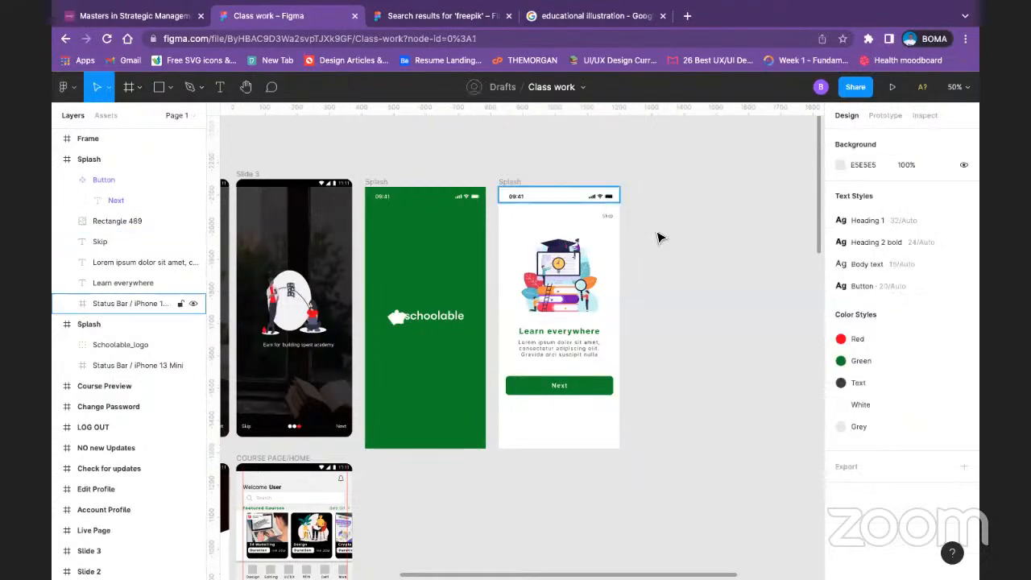
pyautogui.click(519, 190)
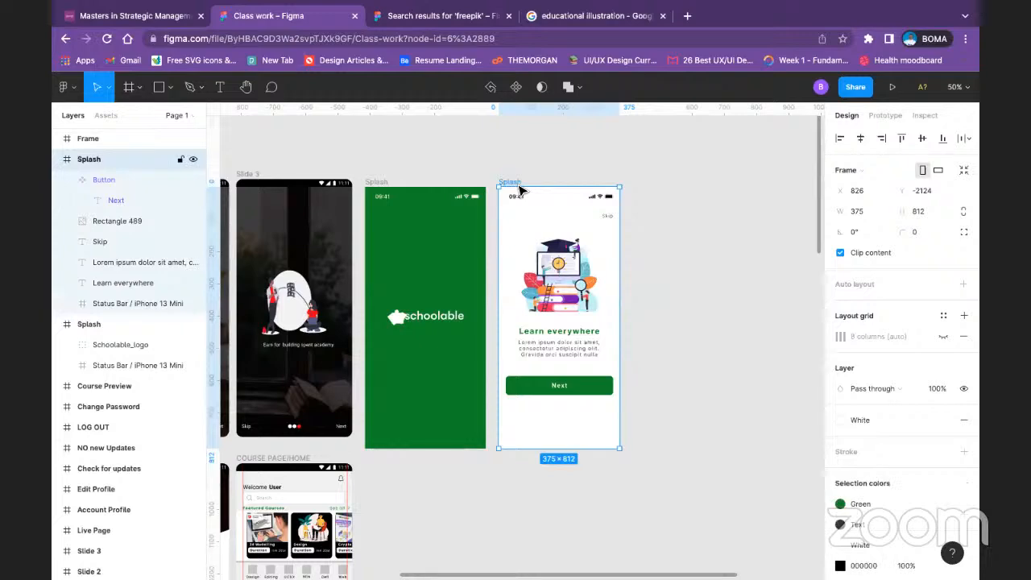
pyautogui.hotkey('ctrl', 'd')
pyautogui.hscroll(3, 520, 182)
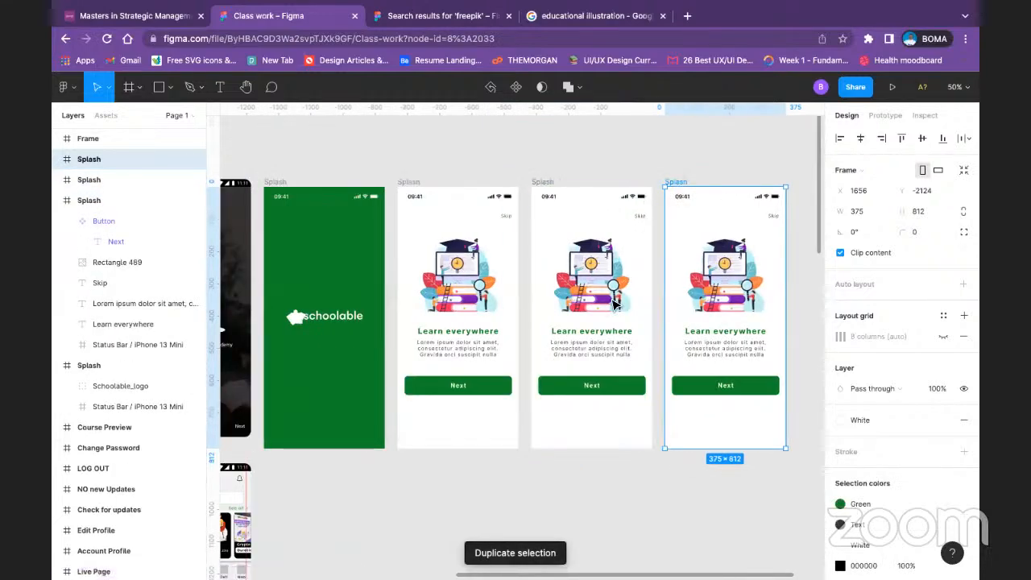
# Step: Replace the image fill on the second onboarding frame with the illustration of two people studying at a computer and laptop
pyautogui.click(620, 314)
pyautogui.rightClick(624, 336)
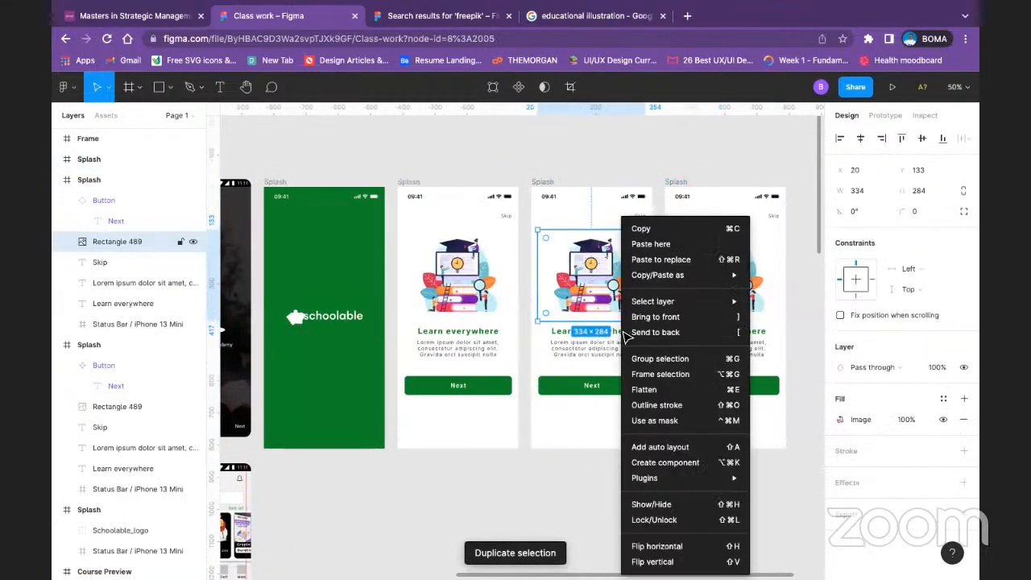
pyautogui.click(876, 427)
pyautogui.click(875, 422)
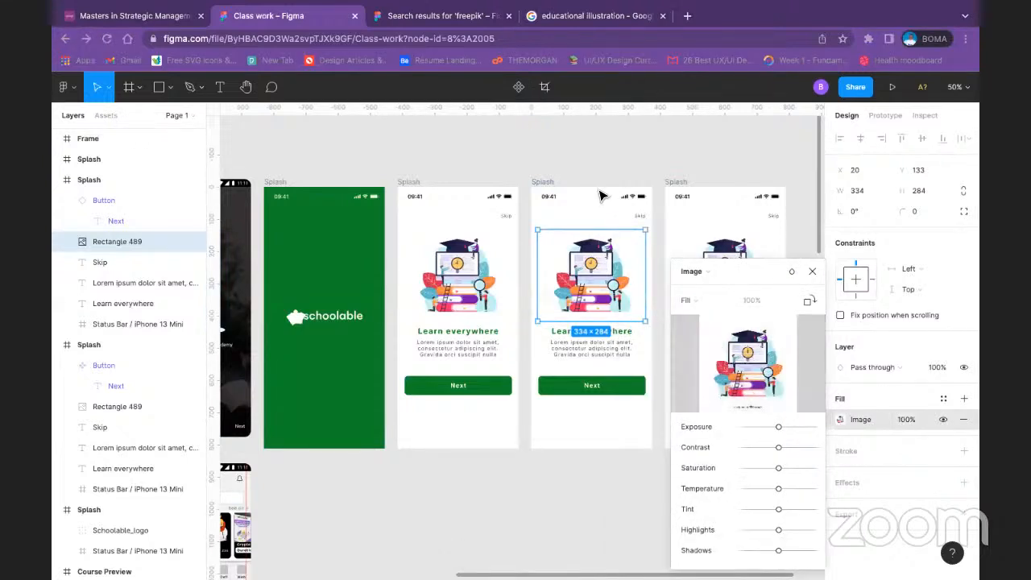
pyautogui.doubleClick(372, 162)
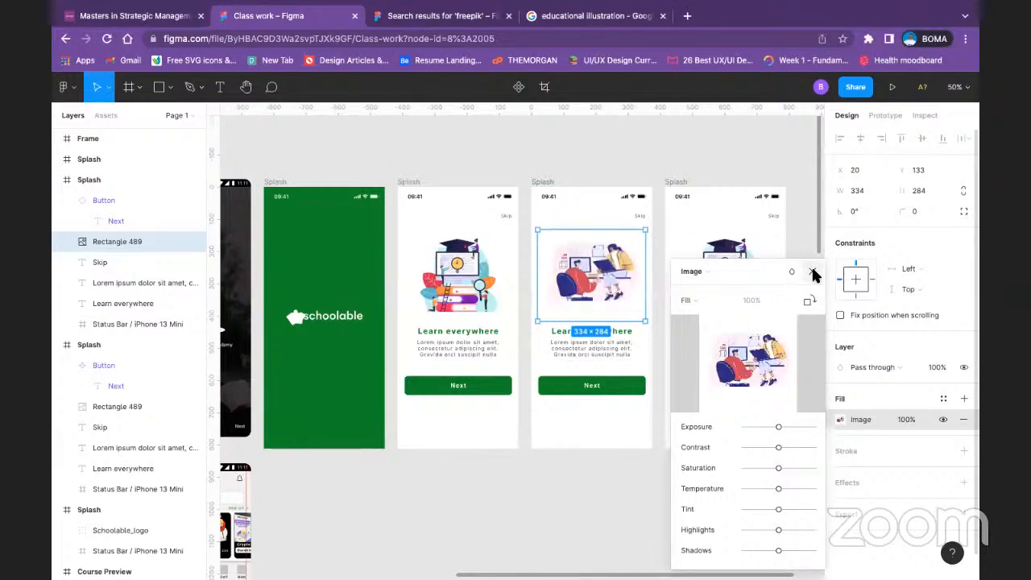
pyautogui.click(812, 272)
# Step: Replace the image fill on the third onboarding frame with the illustration of a reader sitting on stacked books
pyautogui.click(724, 274)
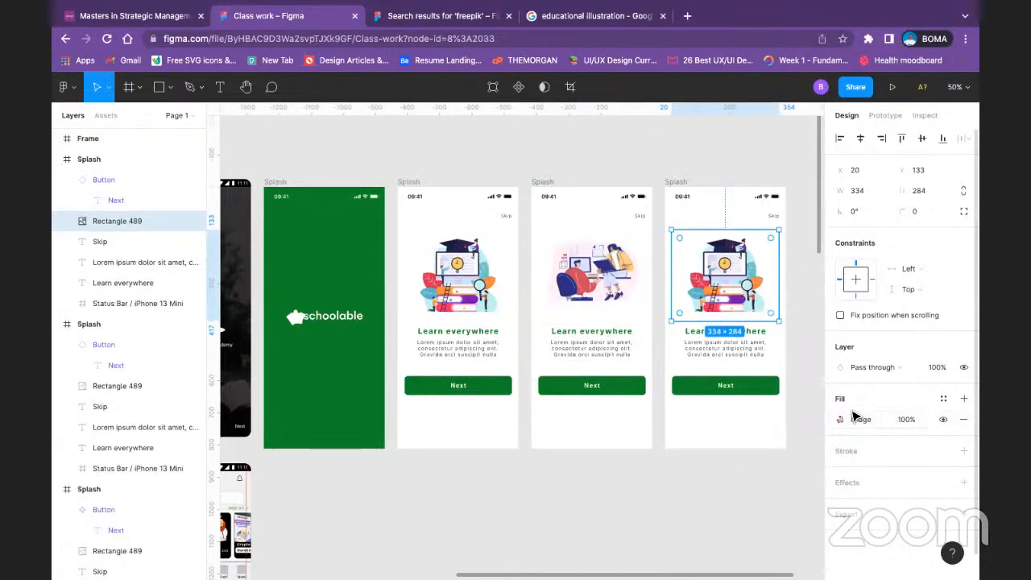
pyautogui.click(840, 419)
pyautogui.click(759, 367)
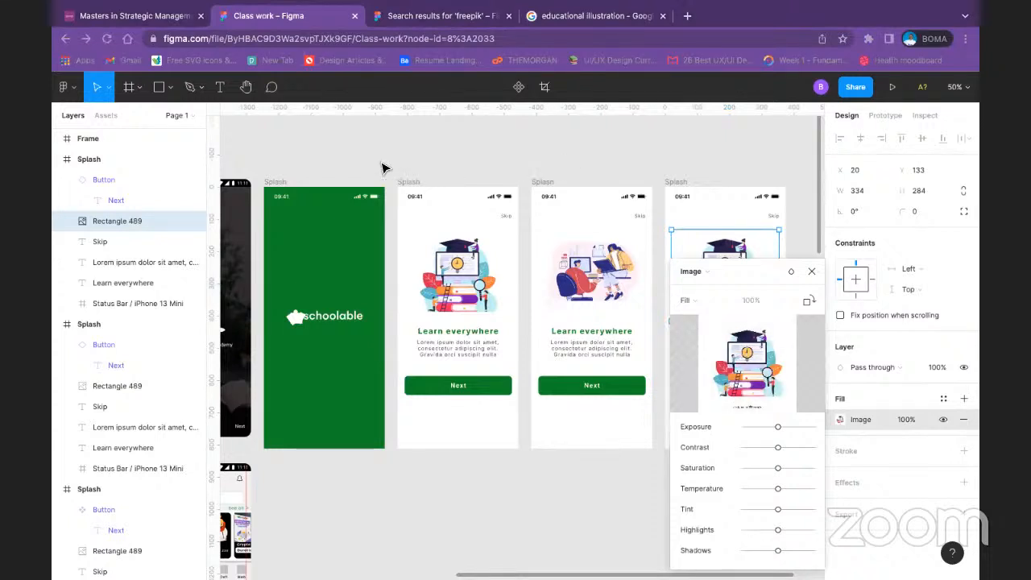
pyautogui.doubleClick(433, 159)
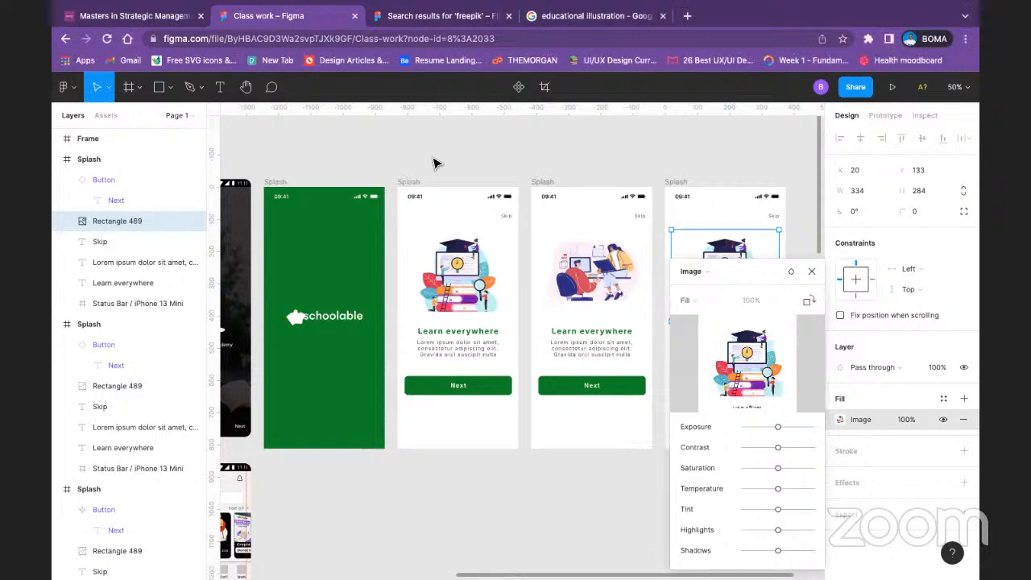
pyautogui.press('Escape')
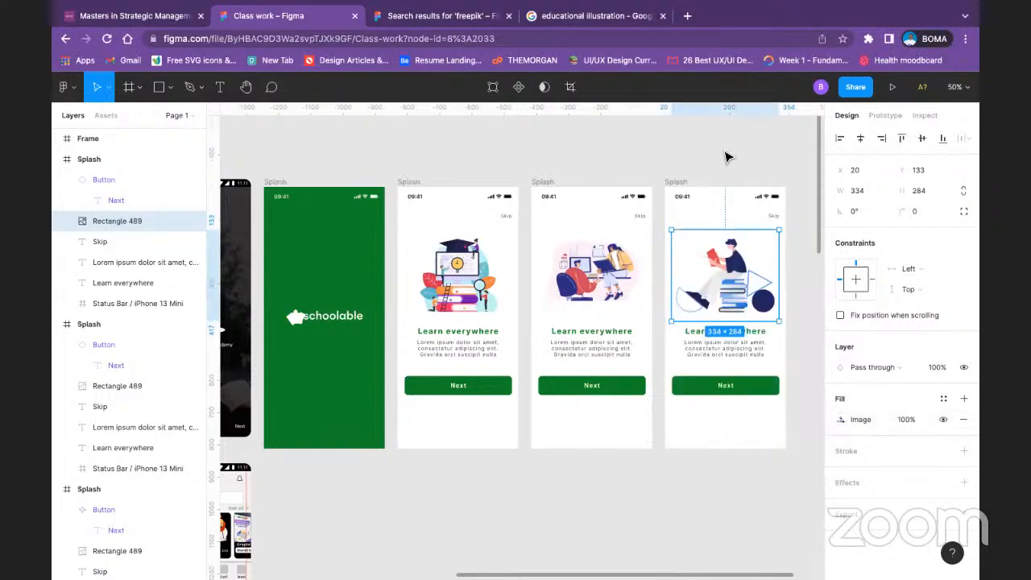
pyautogui.click(704, 426)
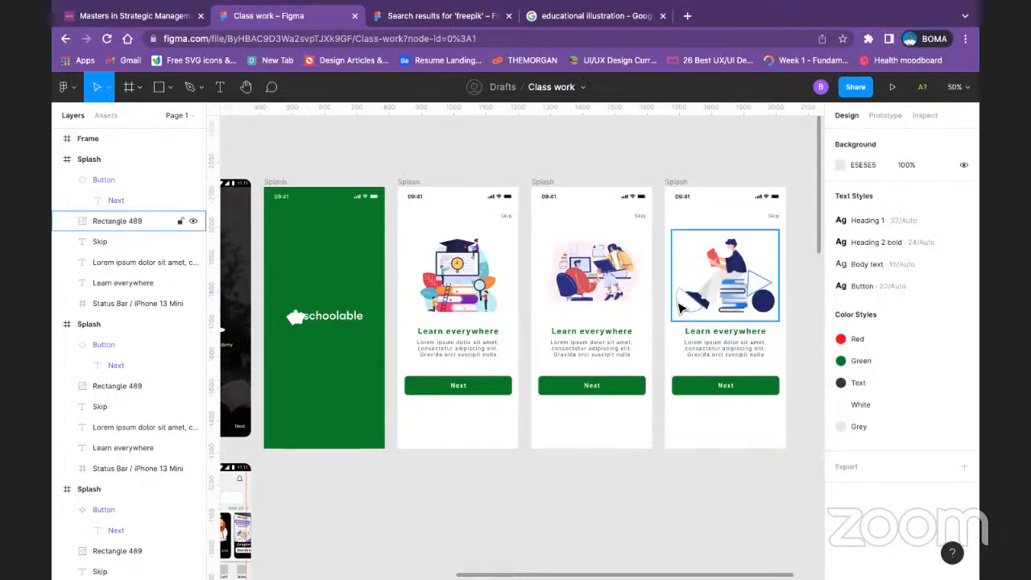
pyautogui.click(129, 221)
pyautogui.click(529, 513)
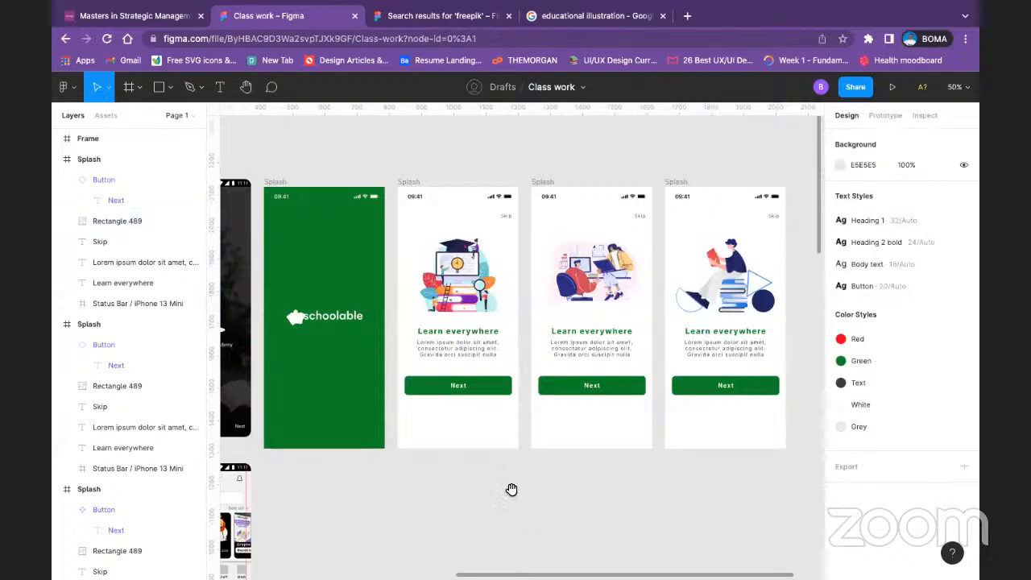
# Step: Change the button label on the third onboarding frame from Next to "Continue"
pyautogui.moveTo(539, 488)
pyautogui.mouseDown()
pyautogui.moveTo(713, 483)
pyautogui.moveTo(535, 486)
pyautogui.mouseUp()
pyautogui.moveTo(442, 484)
pyautogui.mouseDown()
pyautogui.moveTo(407, 480)
pyautogui.moveTo(718, 477)
pyautogui.mouseUp()
pyautogui.moveTo(426, 414)
pyautogui.mouseDown()
pyautogui.moveTo(774, 419)
pyautogui.moveTo(374, 399)
pyautogui.mouseUp()
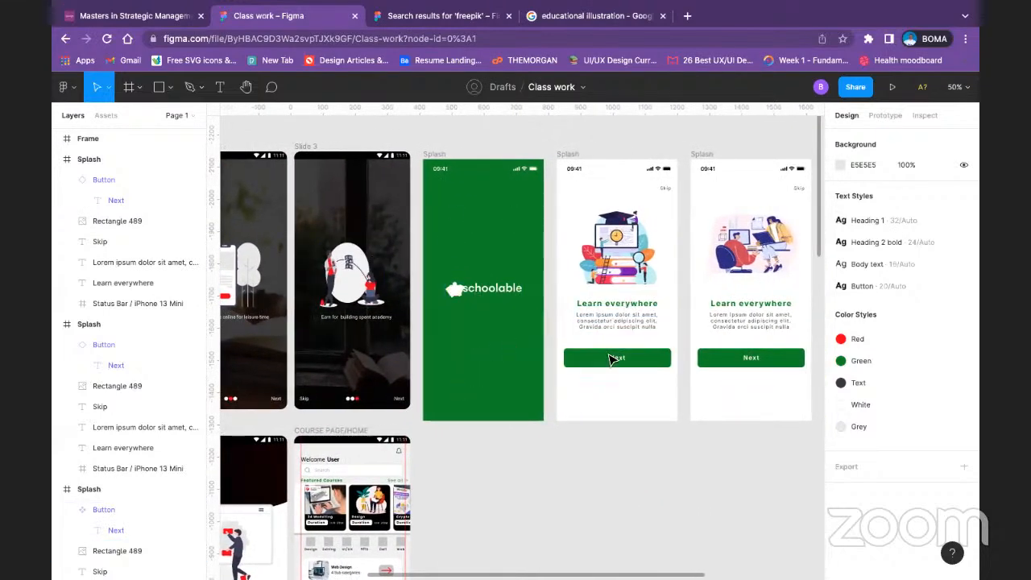
pyautogui.moveTo(759, 280); pyautogui.dragTo(482, 277)
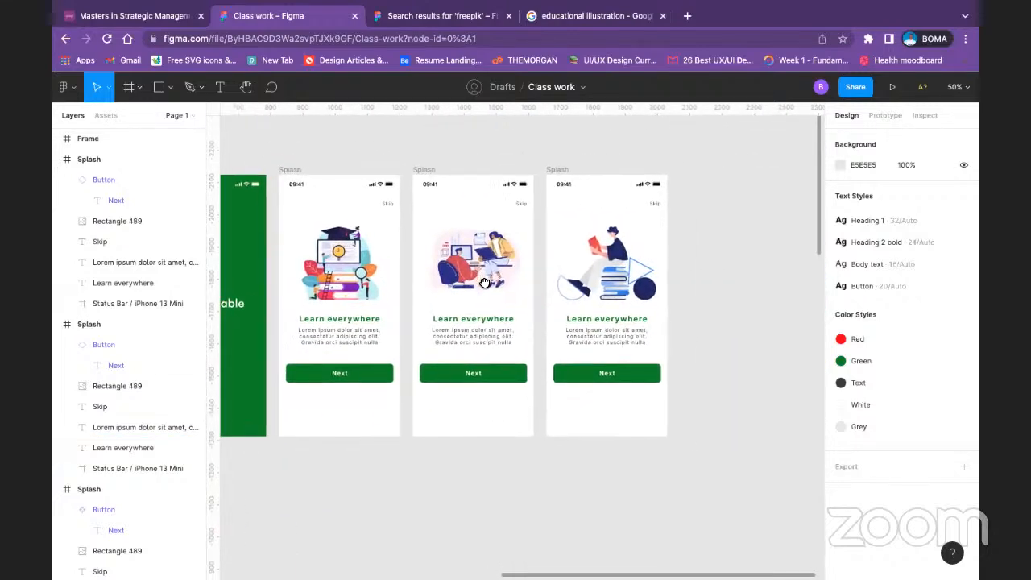
pyautogui.click(604, 366)
pyautogui.click(602, 366)
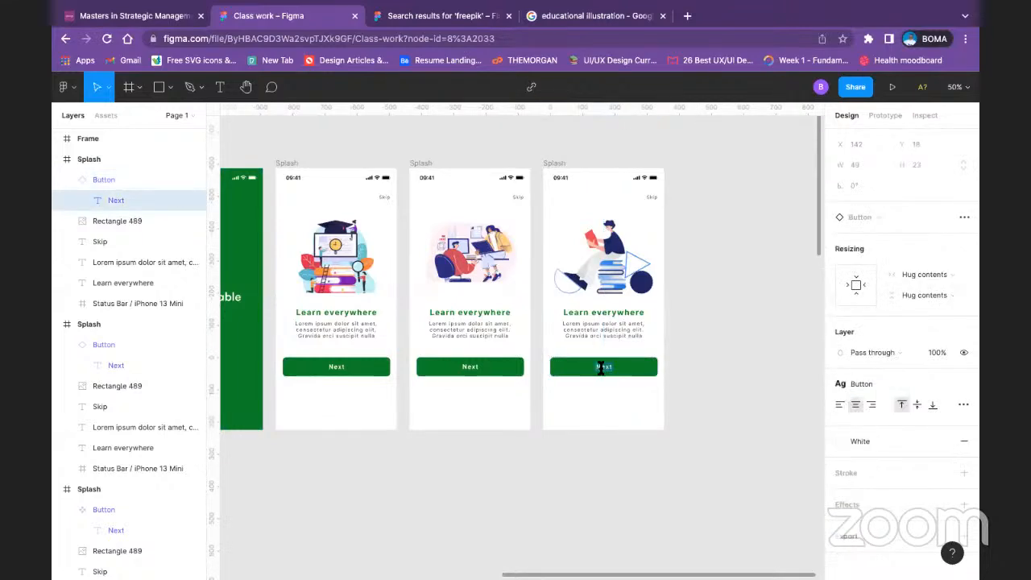
pyautogui.write('C')
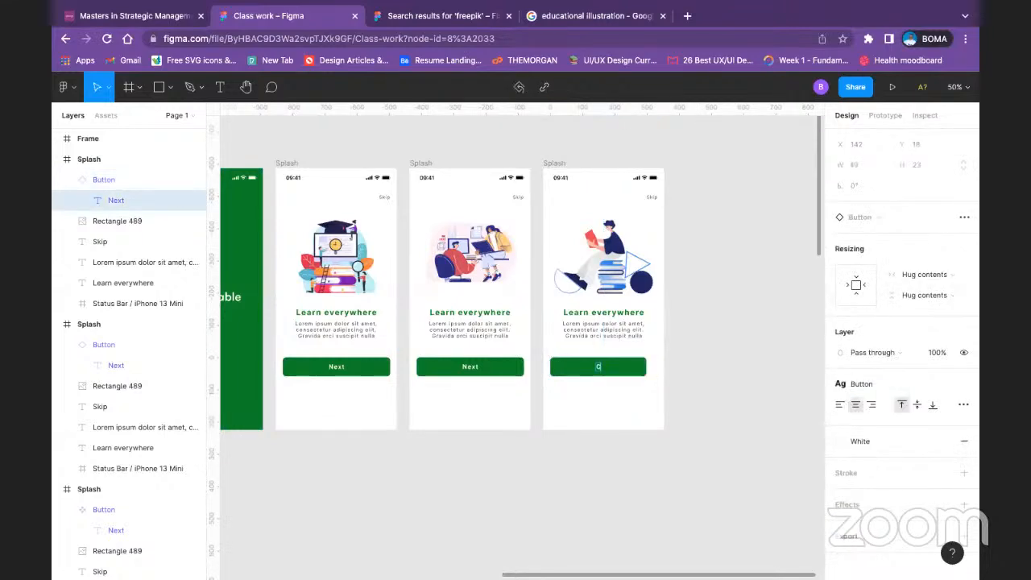
pyautogui.write('ontinue')
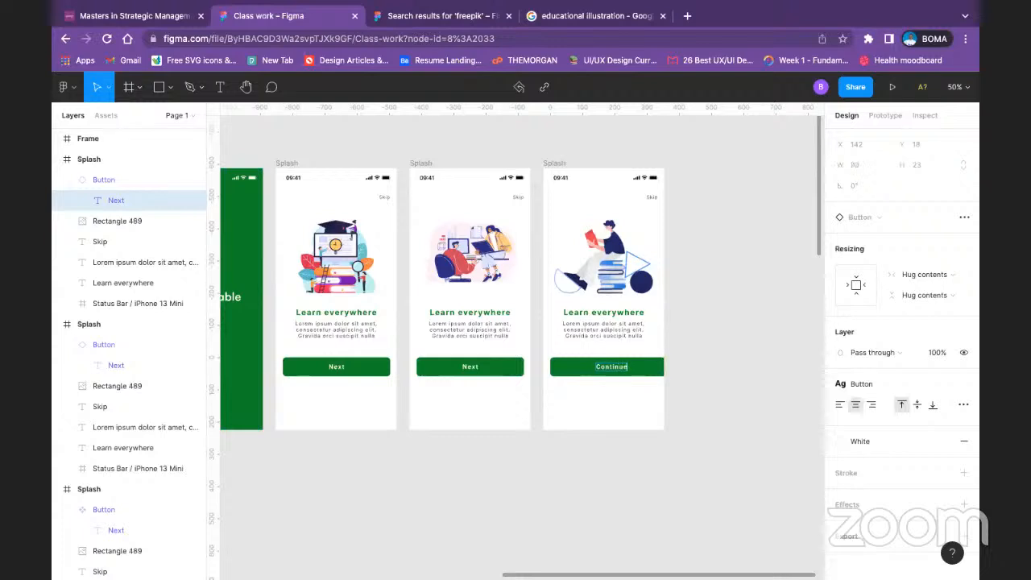
pyautogui.click(651, 369)
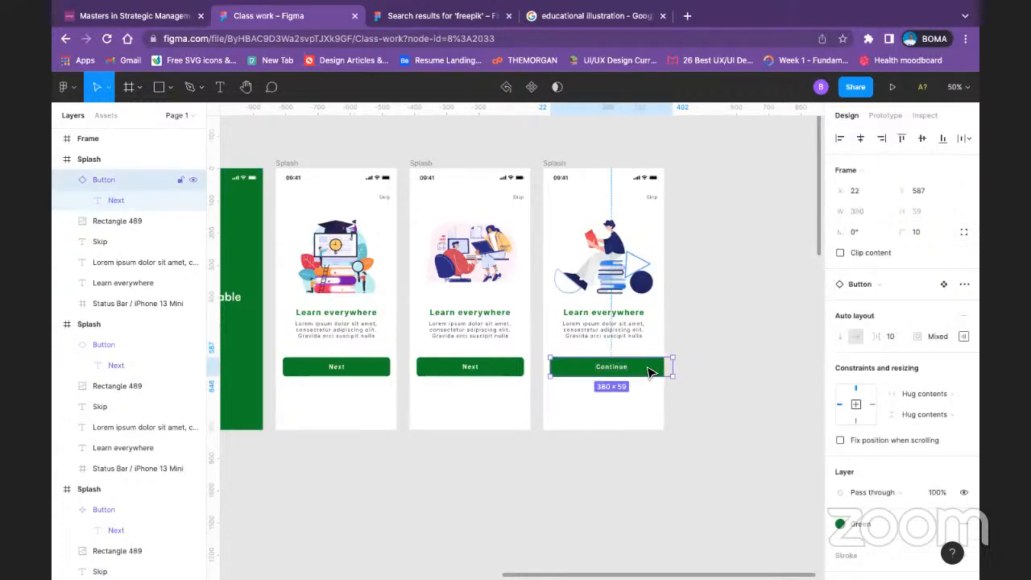
# Step: Move the widened Continue button to X 0 so it starts at the third frame's left edge
pyautogui.click(676, 357)
pyautogui.click(636, 370)
pyautogui.moveTo(633, 368); pyautogui.dragTo(624, 373)
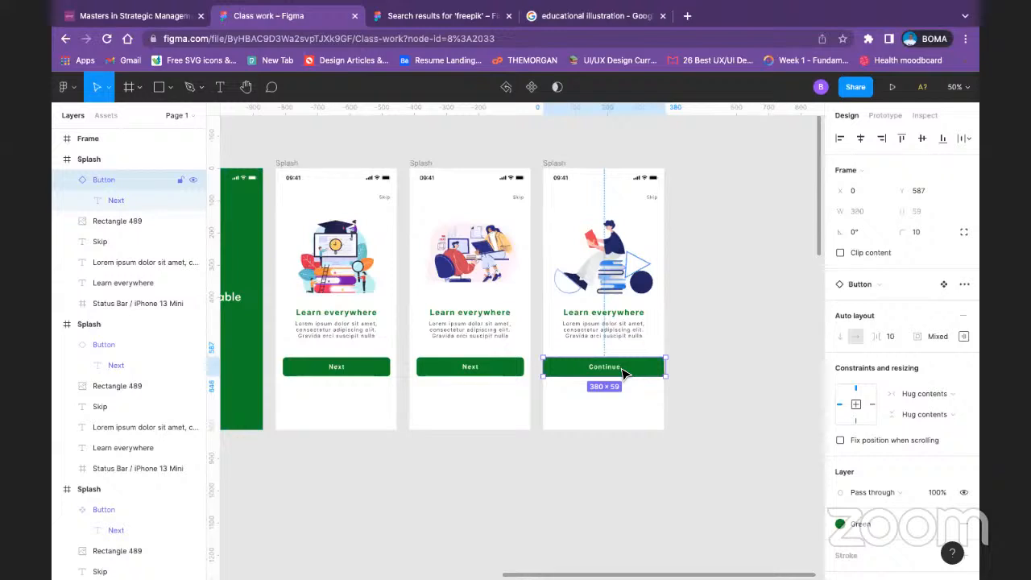
# Step: Set the main Button component's auto layout item spacing to 32 and open its padding settings
pyautogui.click(348, 369)
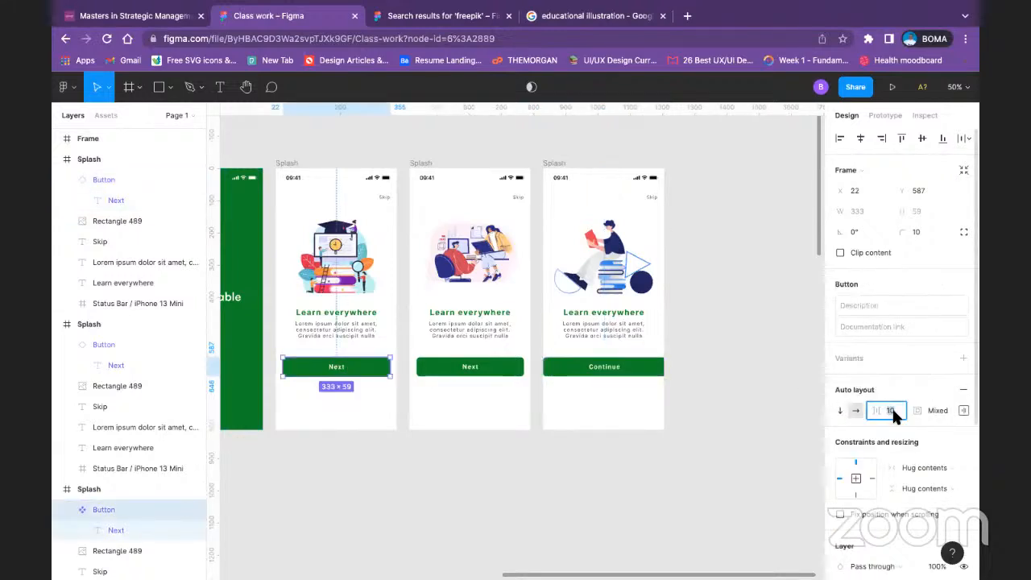
pyautogui.write('32')
pyautogui.press('Return')
pyautogui.click(962, 411)
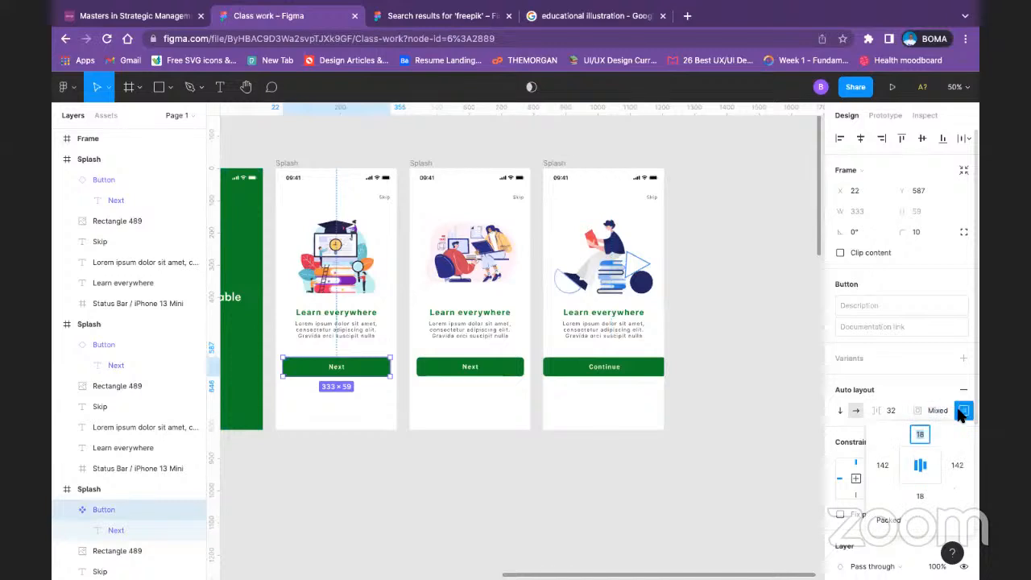
pyautogui.click(709, 432)
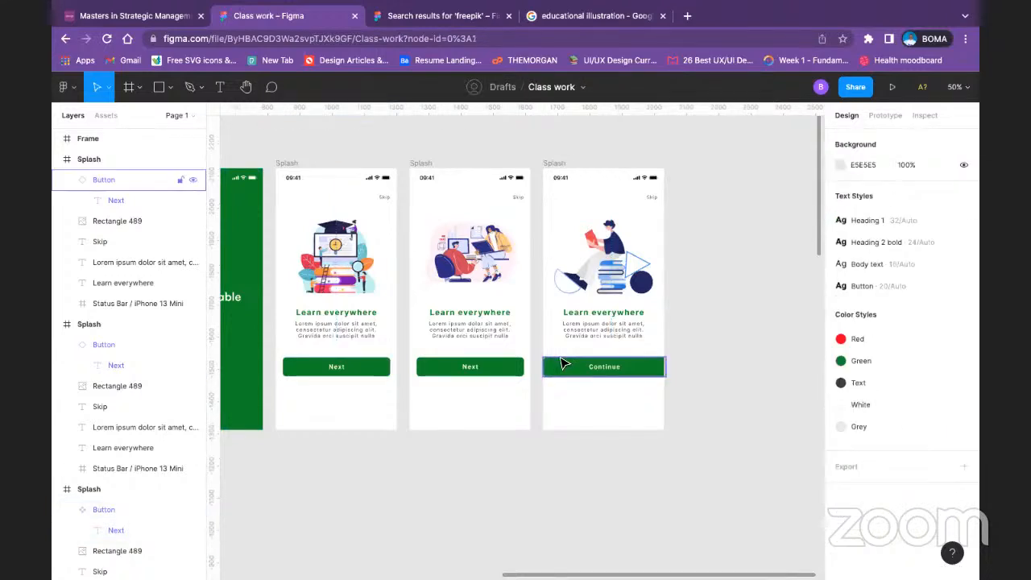
# Step: Delete the third onboarding frame together with its Continue button
pyautogui.click(616, 373)
pyautogui.press('Delete')
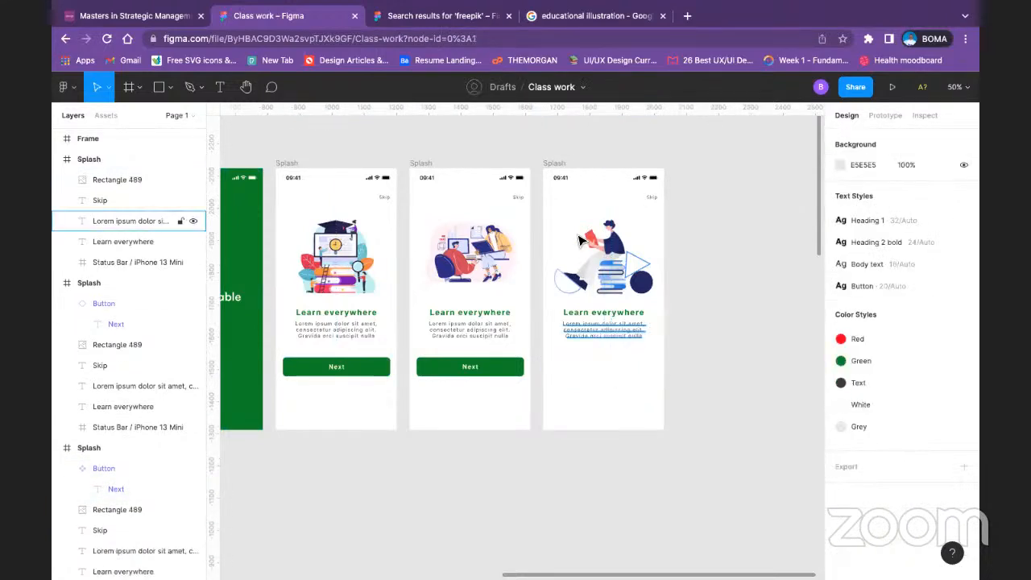
pyautogui.click(550, 165)
pyautogui.press('Delete')
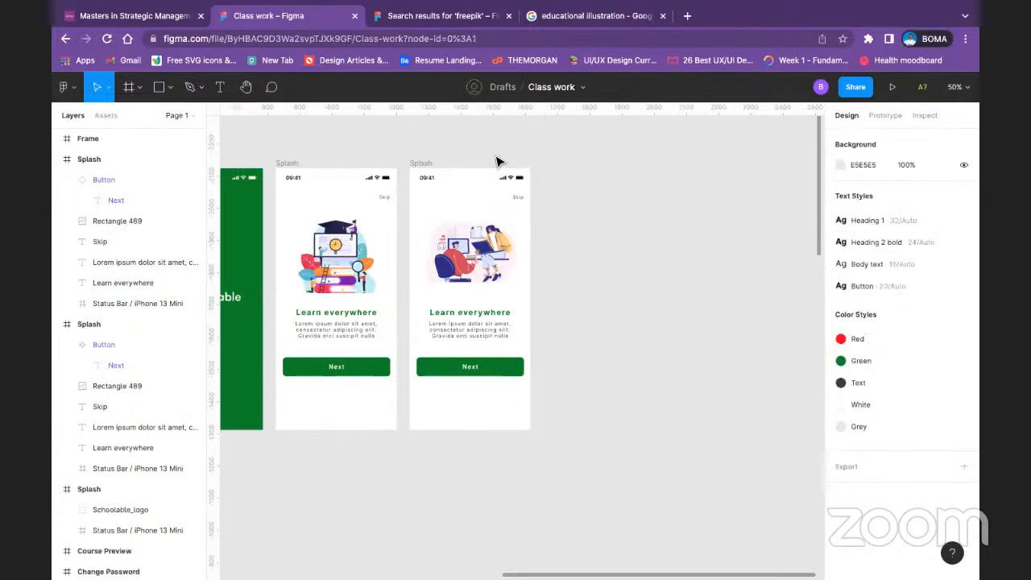
# Step: Duplicate the second onboarding frame to make a new third onboarding screen
pyautogui.click(420, 173)
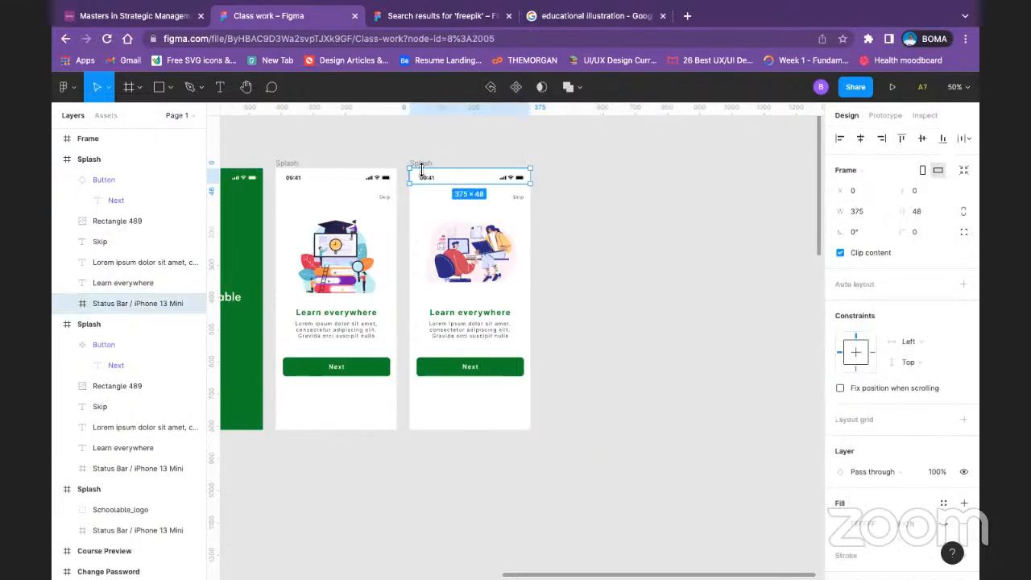
pyautogui.hotkey('ctrl', 'd')
pyautogui.press('Escape')
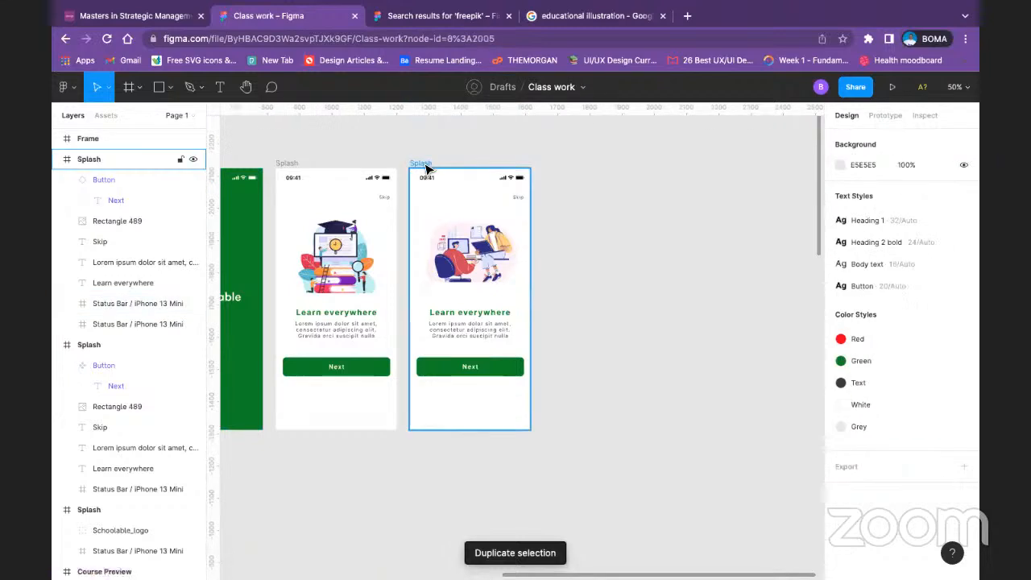
pyautogui.click(425, 165)
pyautogui.hotkey('ctrl', 'd')
pyautogui.press('Escape')
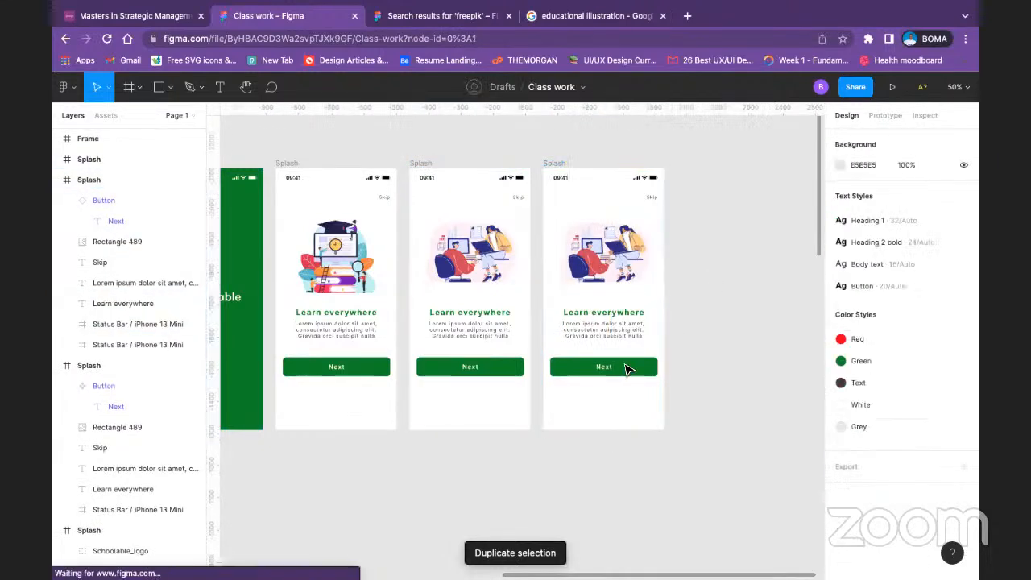
# Step: Relabel the button on the newly duplicated third onboarding frame as "Continue"
pyautogui.click(604, 368)
pyautogui.click(604, 368)
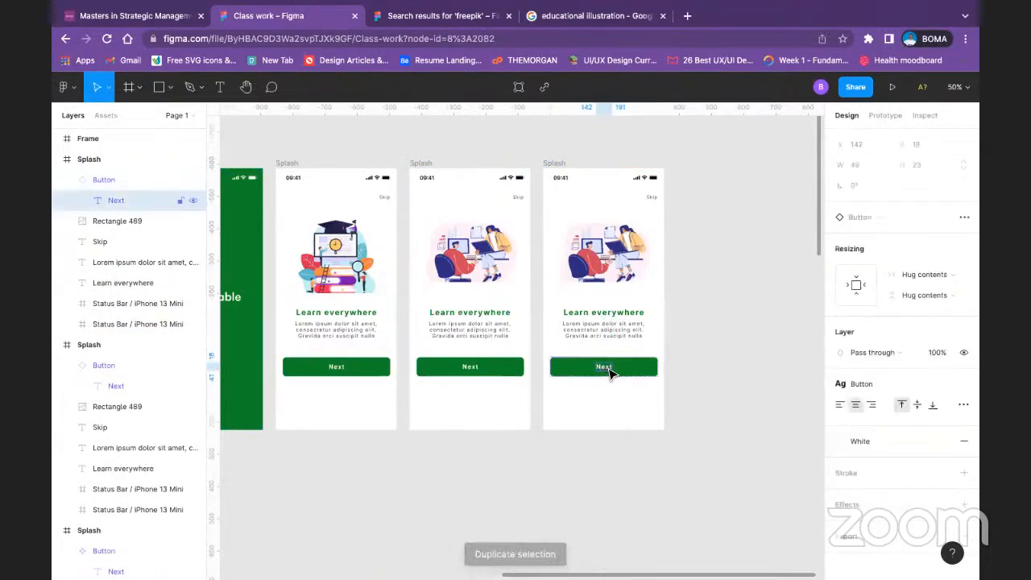
pyautogui.doubleClick(607, 368)
pyautogui.write('G')
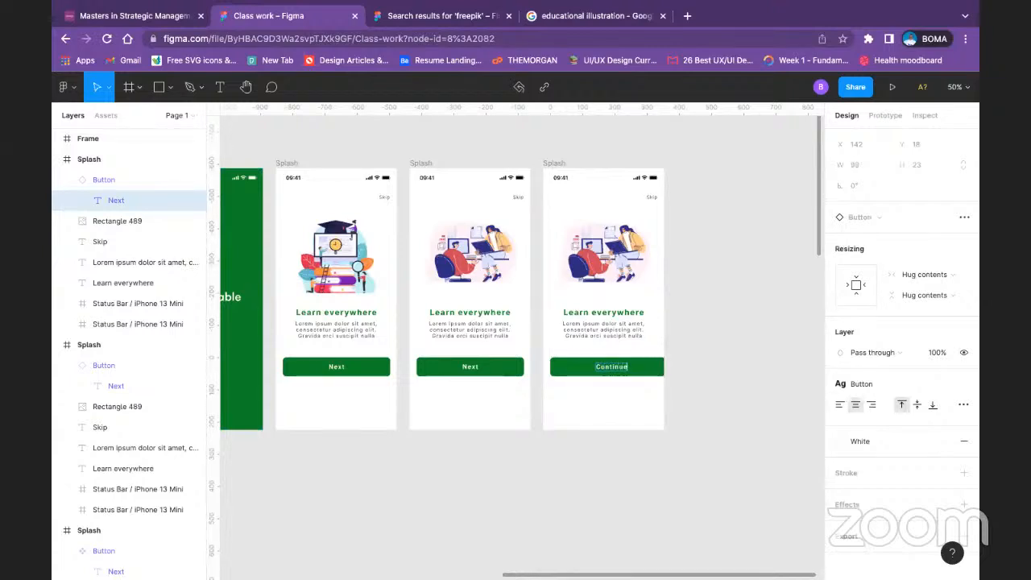
pyautogui.press('Escape')
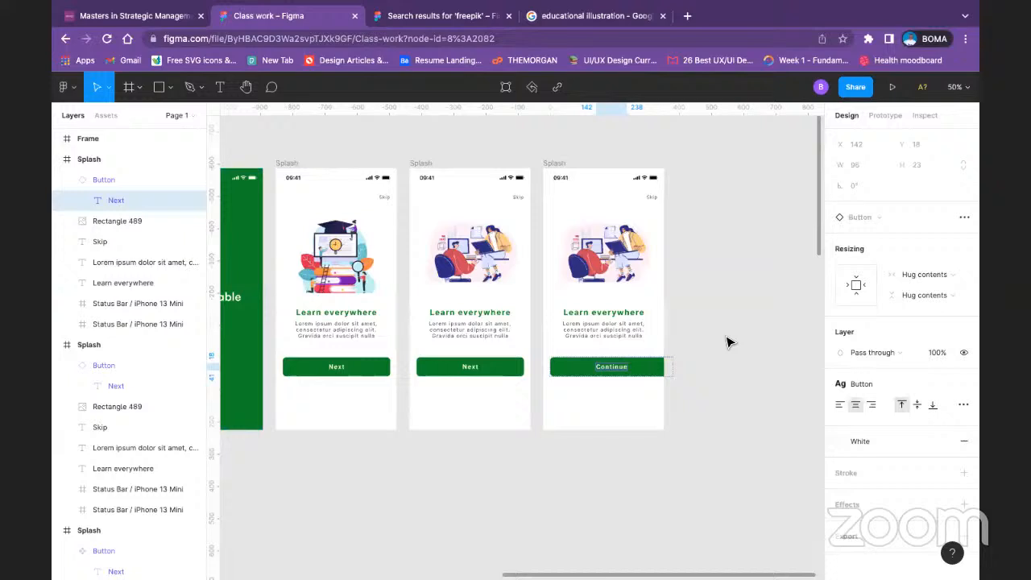
# Step: Centre the Continue button horizontally on the third onboarding frame
pyautogui.click(636, 366)
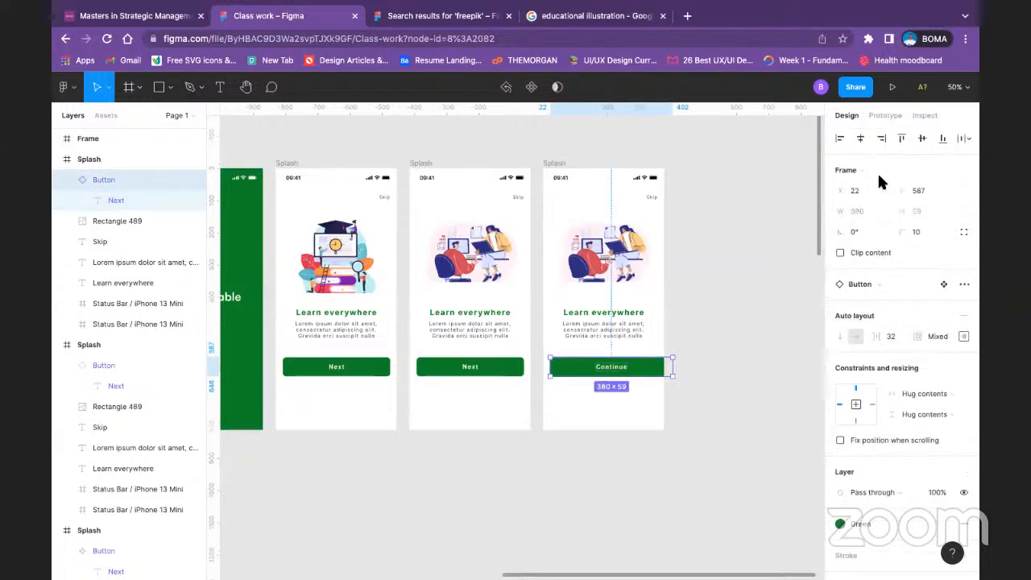
pyautogui.click(757, 246)
pyautogui.click(654, 376)
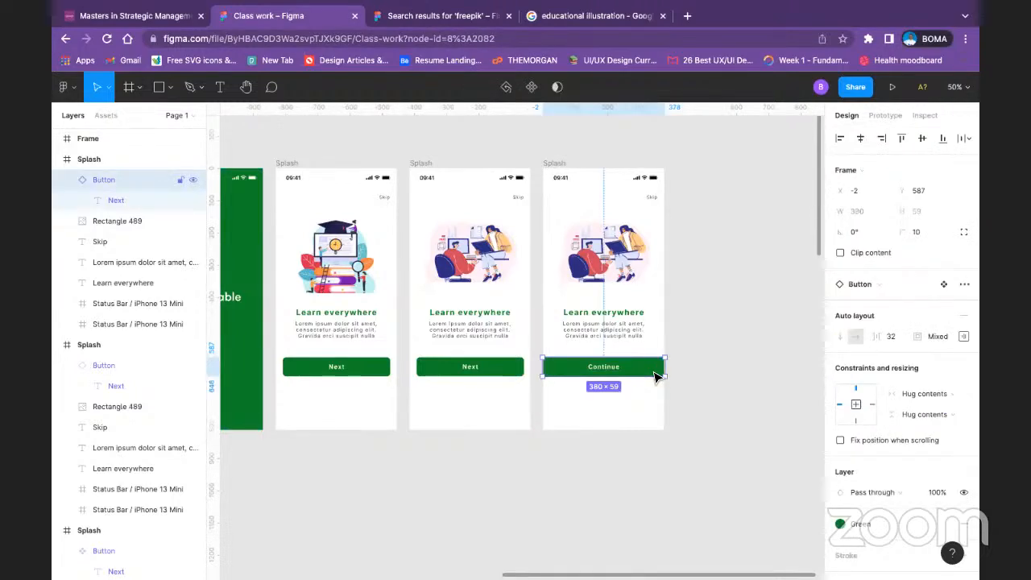
# Step: Set the main Button component's left and right padding to 32 and its top and bottom padding to 16
pyautogui.click(363, 367)
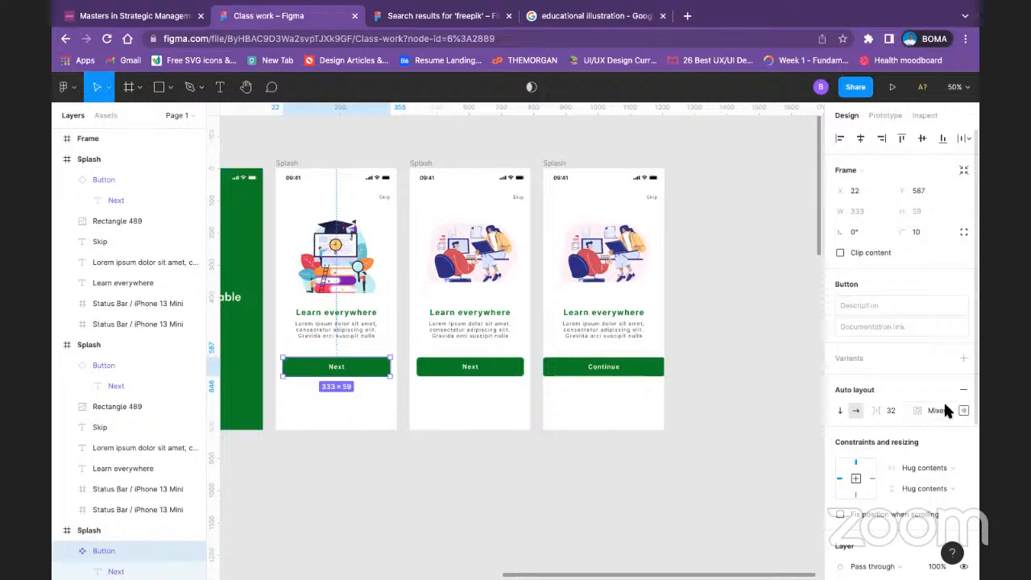
pyautogui.click(962, 410)
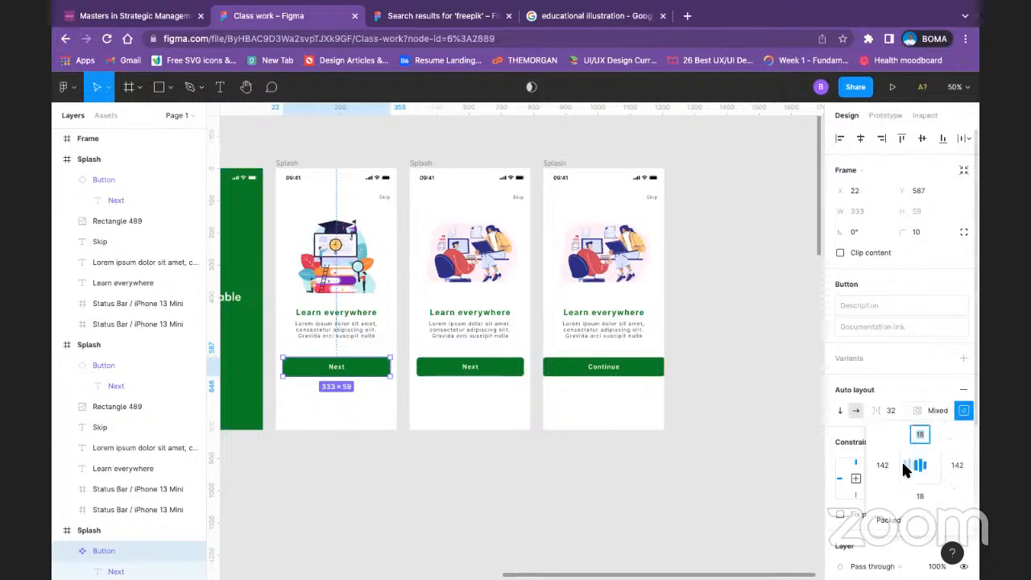
pyautogui.click(922, 469)
pyautogui.click(881, 466)
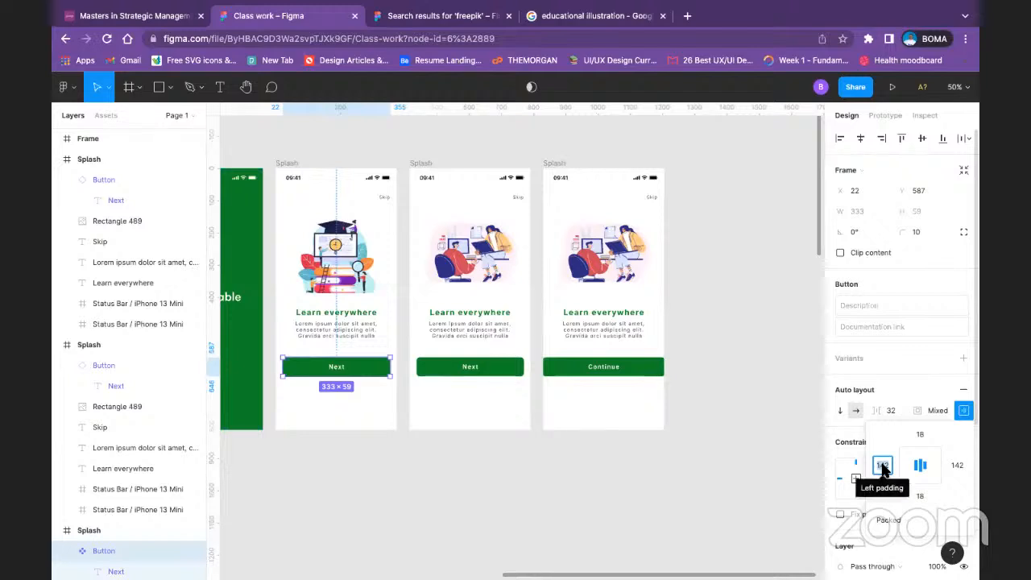
pyautogui.write('32')
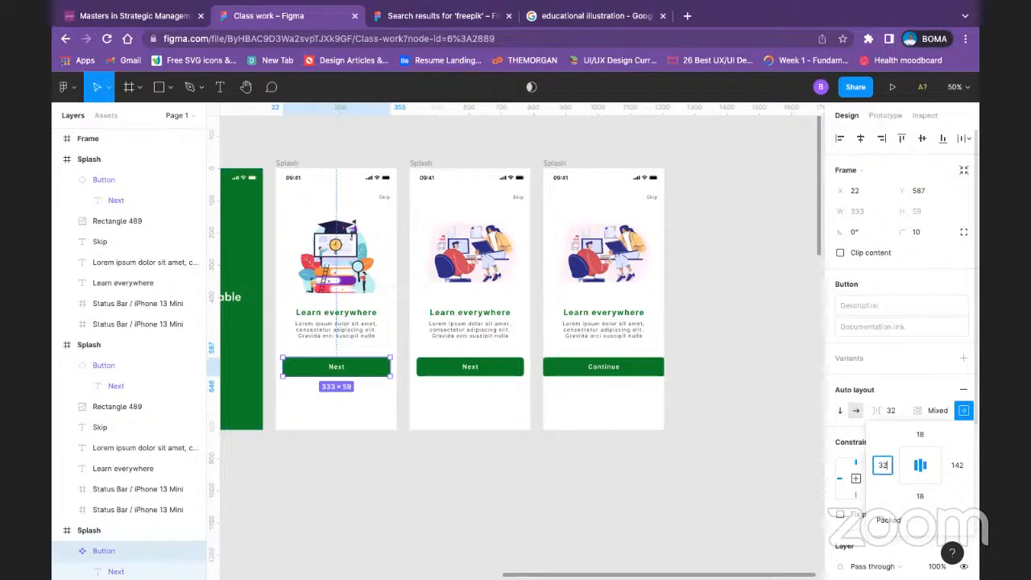
pyautogui.click(959, 464)
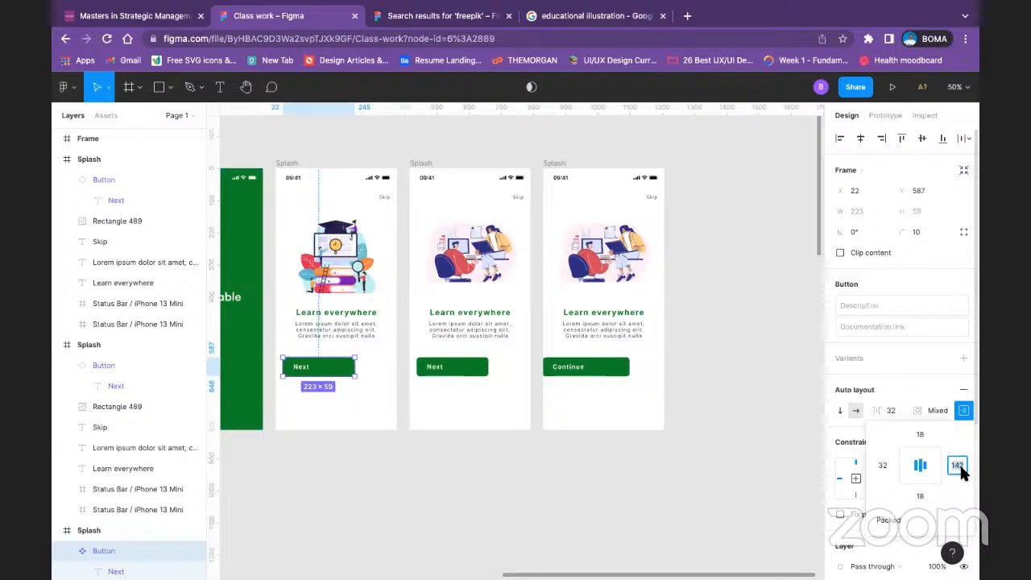
pyautogui.write('32')
pyautogui.click(919, 435)
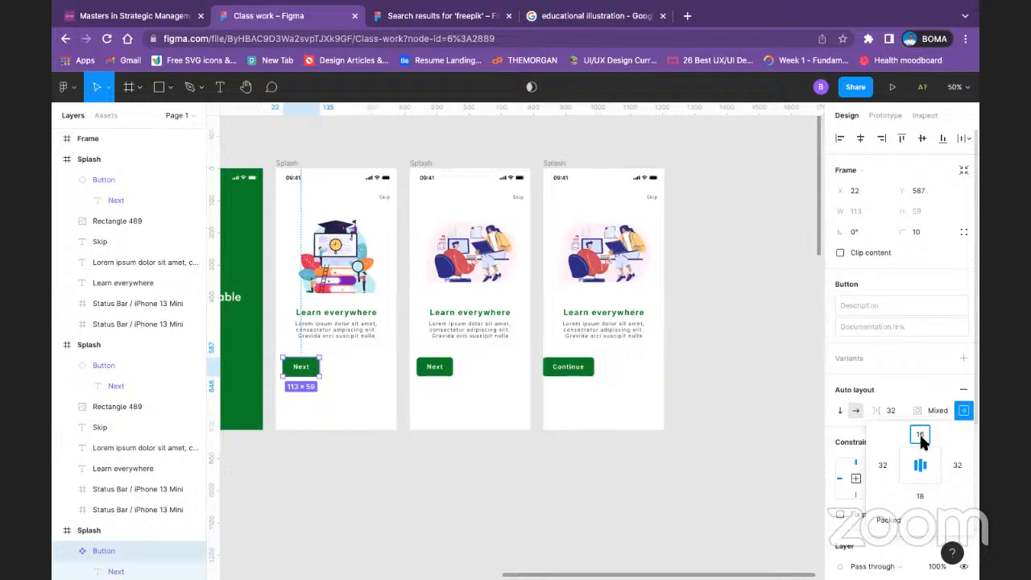
pyautogui.click(922, 496)
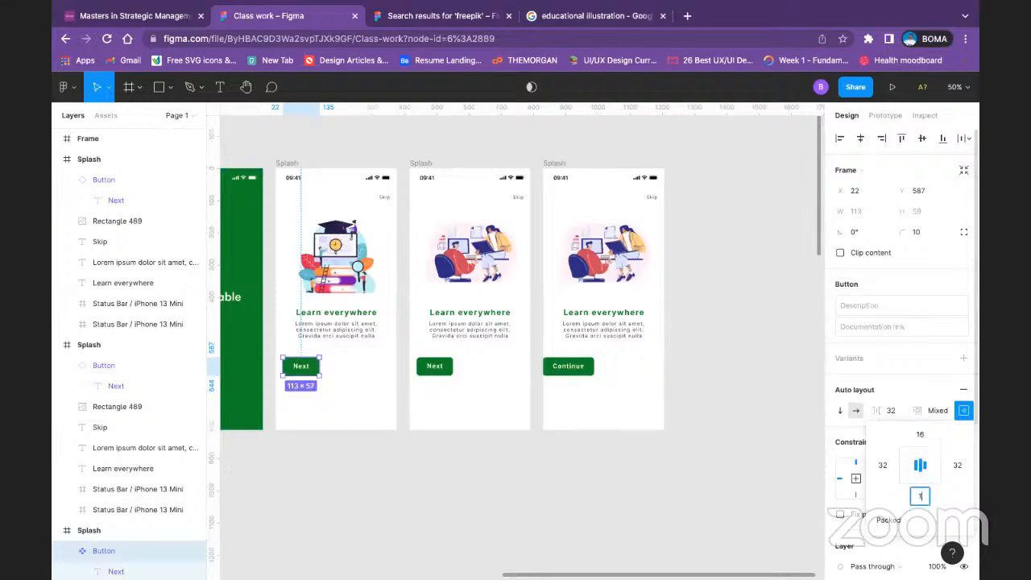
pyautogui.press('Return')
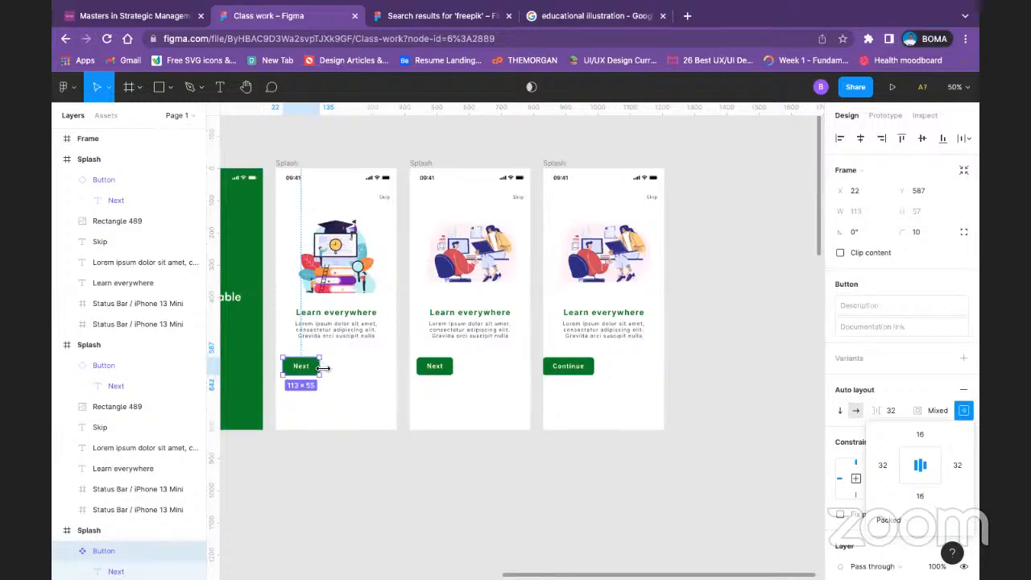
# Step: Widen the main Button component to 330 and centre the onboarding buttons horizontally in their frames
pyautogui.moveTo(323, 368); pyautogui.dragTo(393, 369)
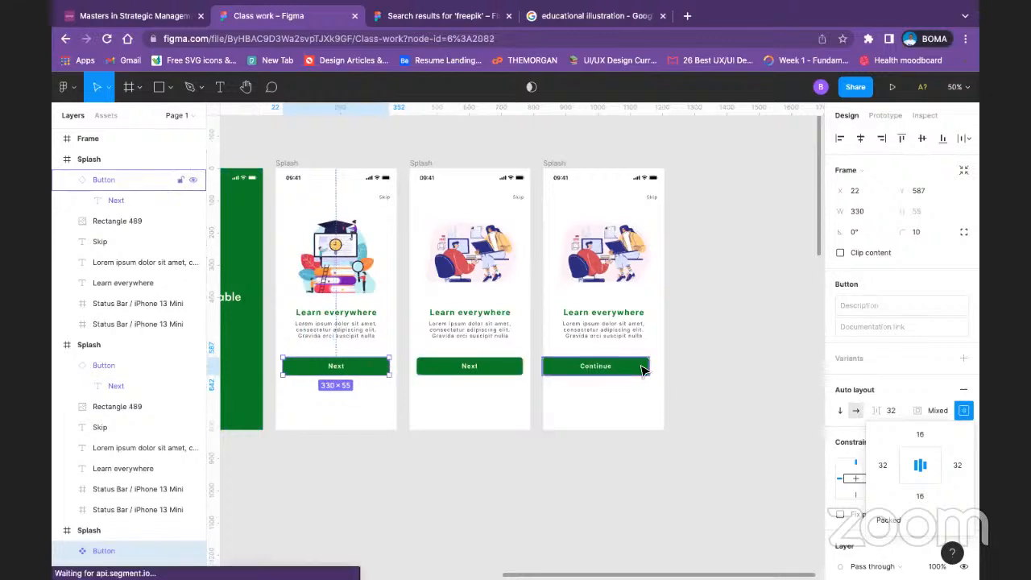
pyautogui.click(641, 369)
pyautogui.click(860, 138)
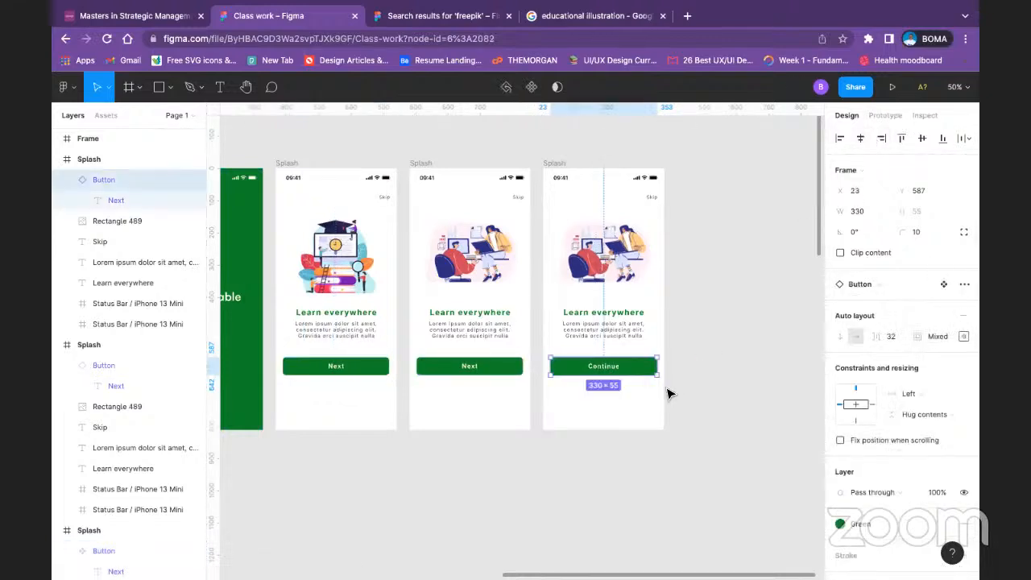
pyautogui.click(515, 368)
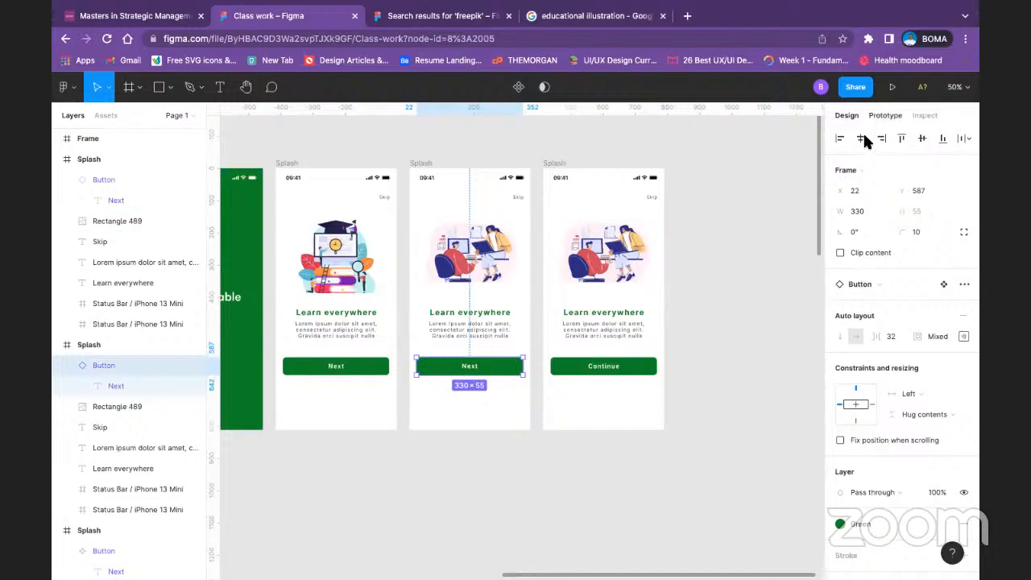
pyautogui.click(738, 307)
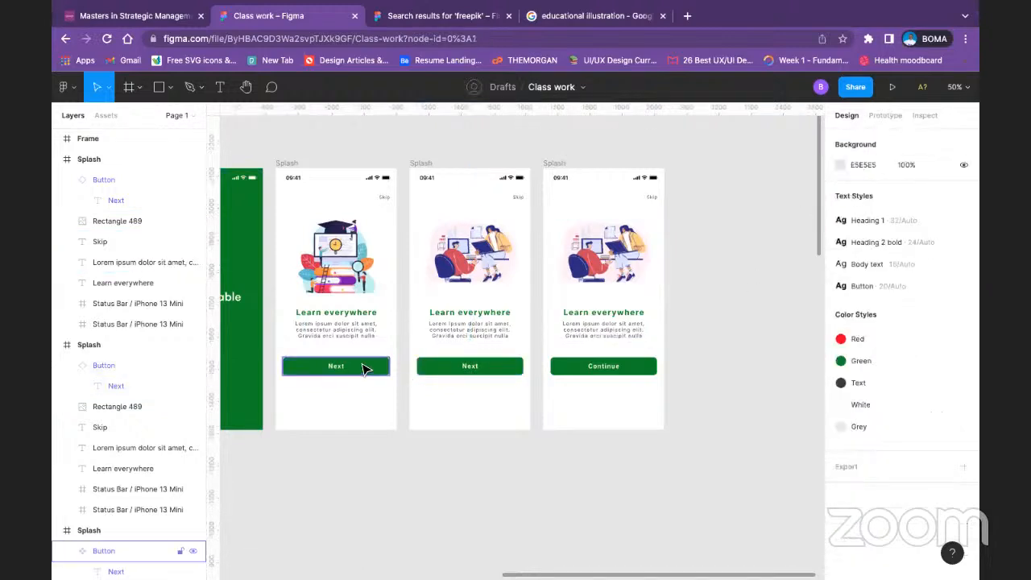
pyautogui.click(363, 368)
pyautogui.click(860, 141)
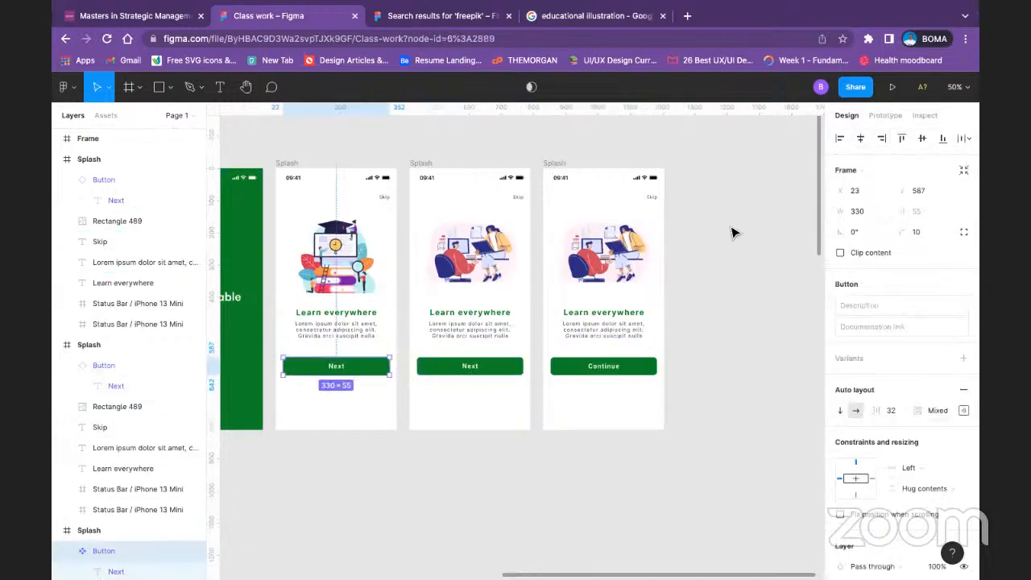
pyautogui.click(732, 232)
# Step: Show the 8-column layout grid on all three white onboarding frames to check the buttons' alignment
pyautogui.click(288, 163)
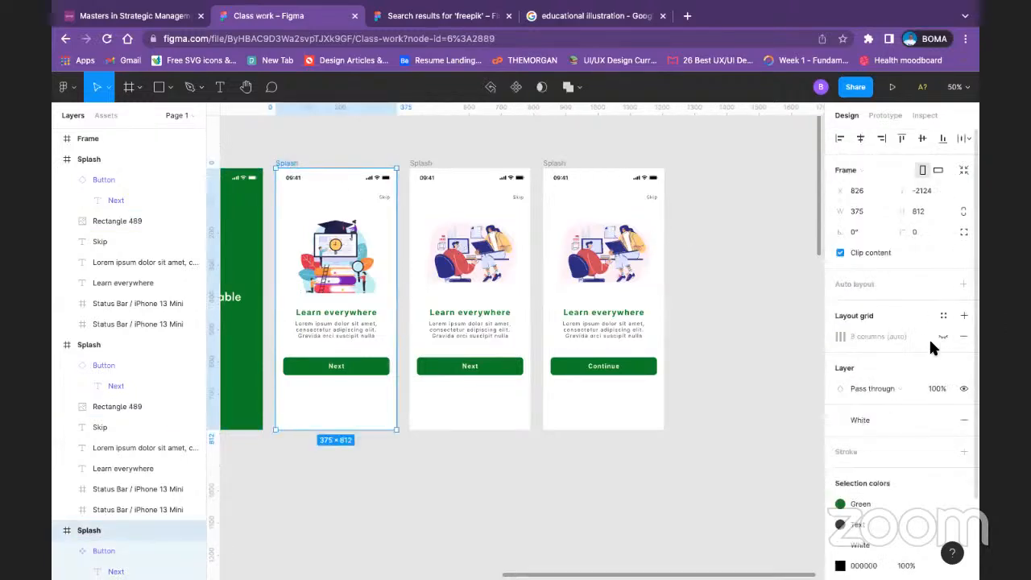
pyautogui.click(942, 336)
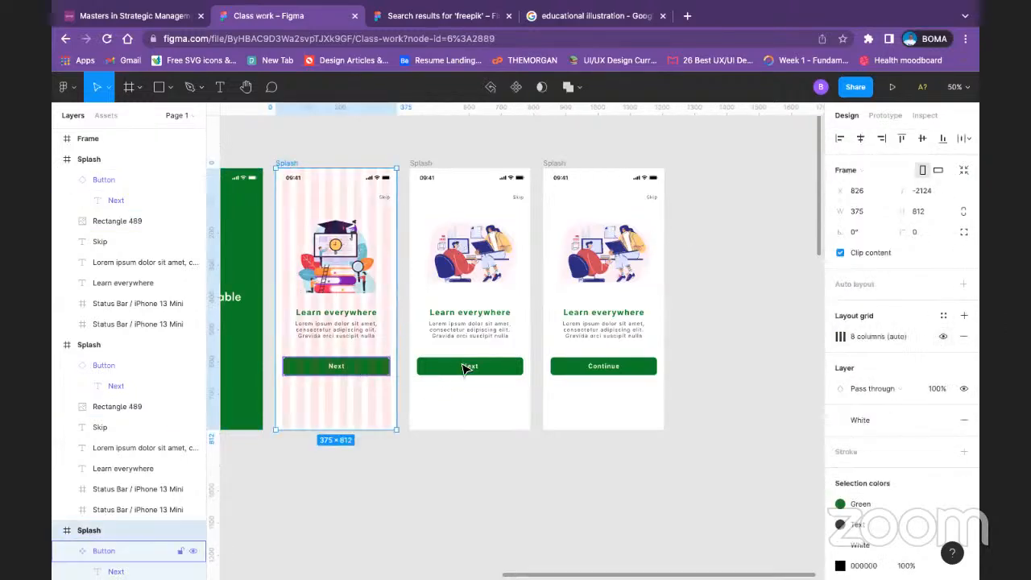
pyautogui.click(420, 163)
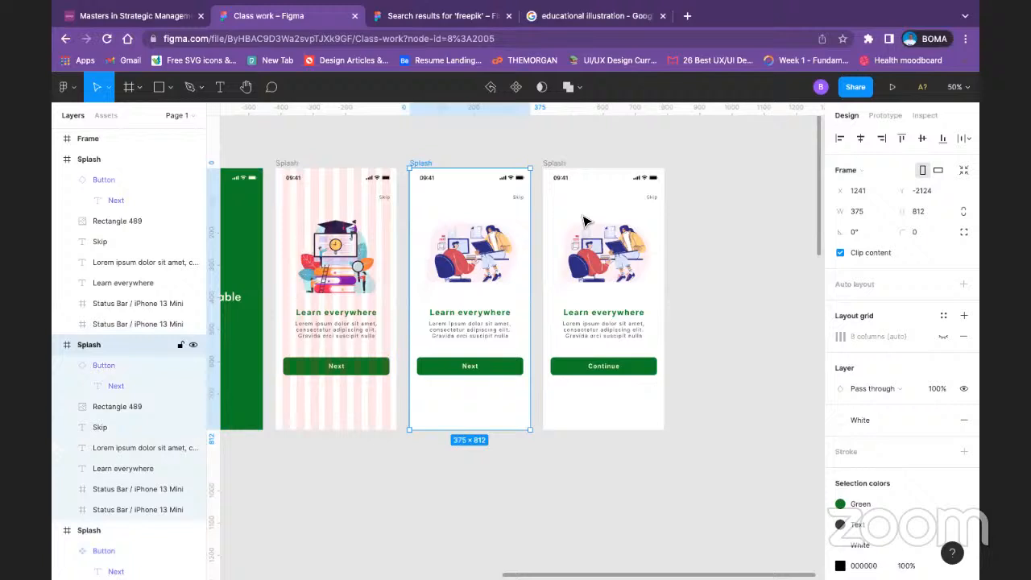
pyautogui.click(942, 336)
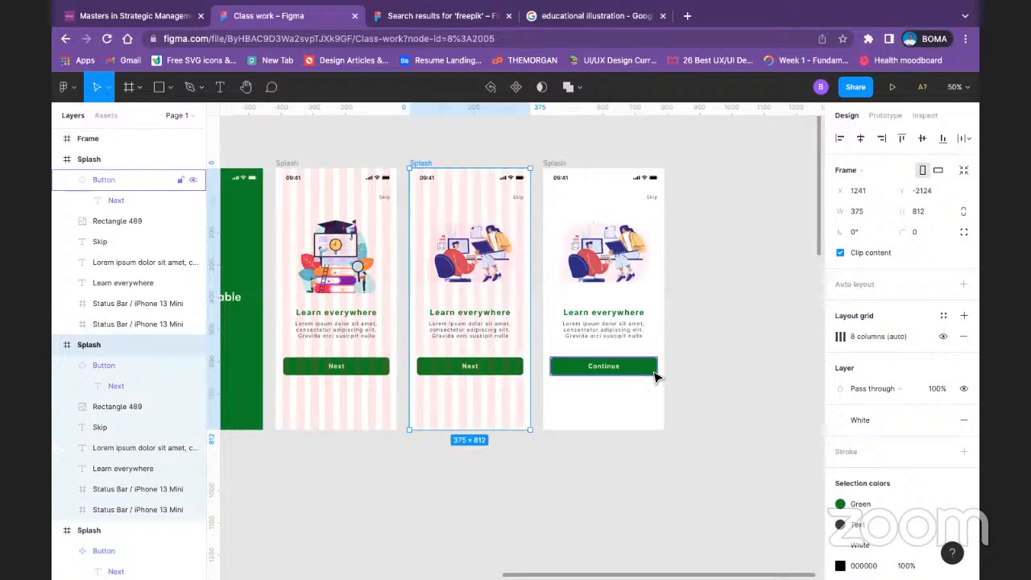
pyautogui.click(654, 376)
pyautogui.click(557, 166)
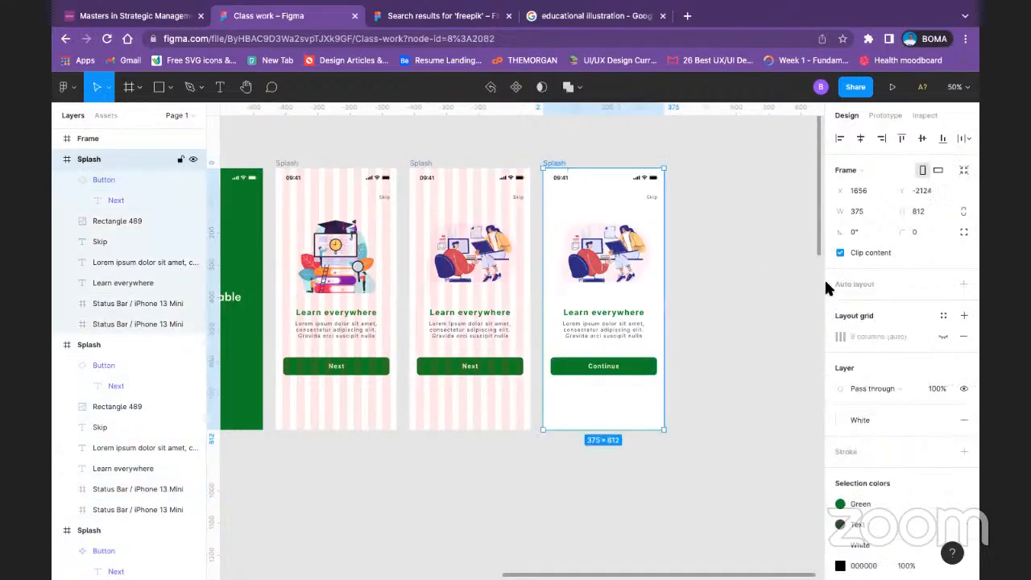
pyautogui.click(943, 336)
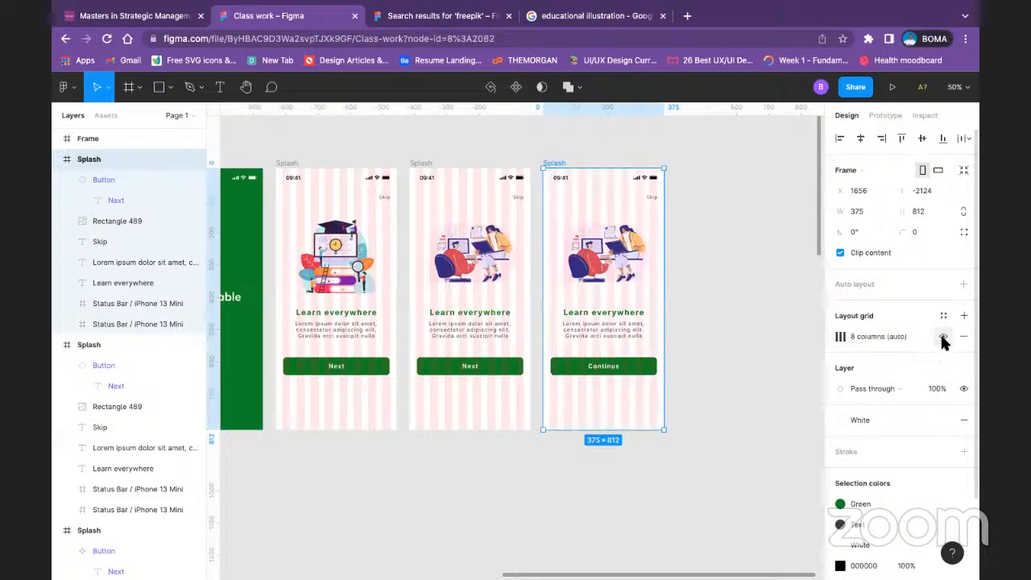
# Step: Hide the layout grid again on all three white onboarding frames
pyautogui.click(942, 337)
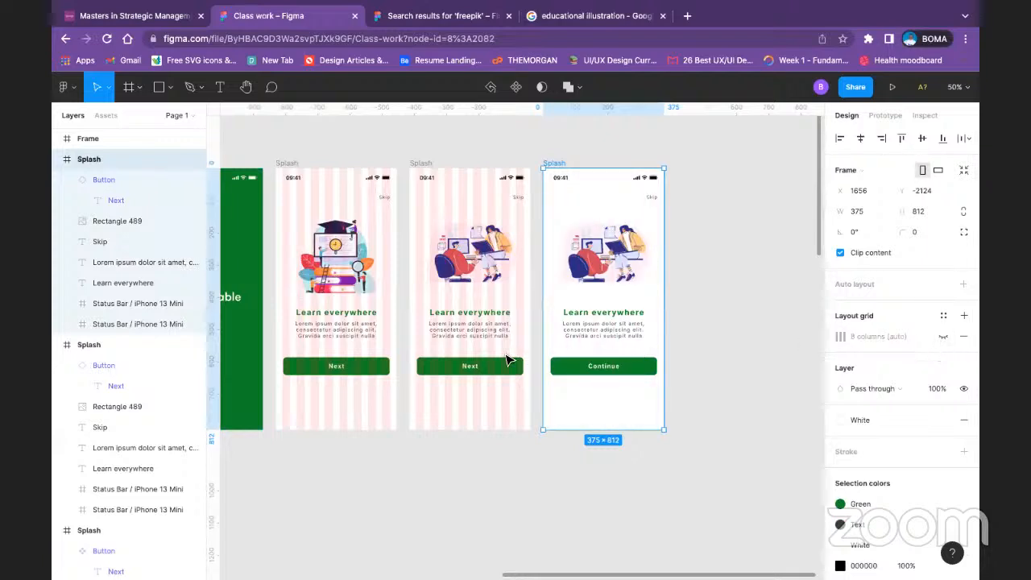
pyautogui.click(419, 163)
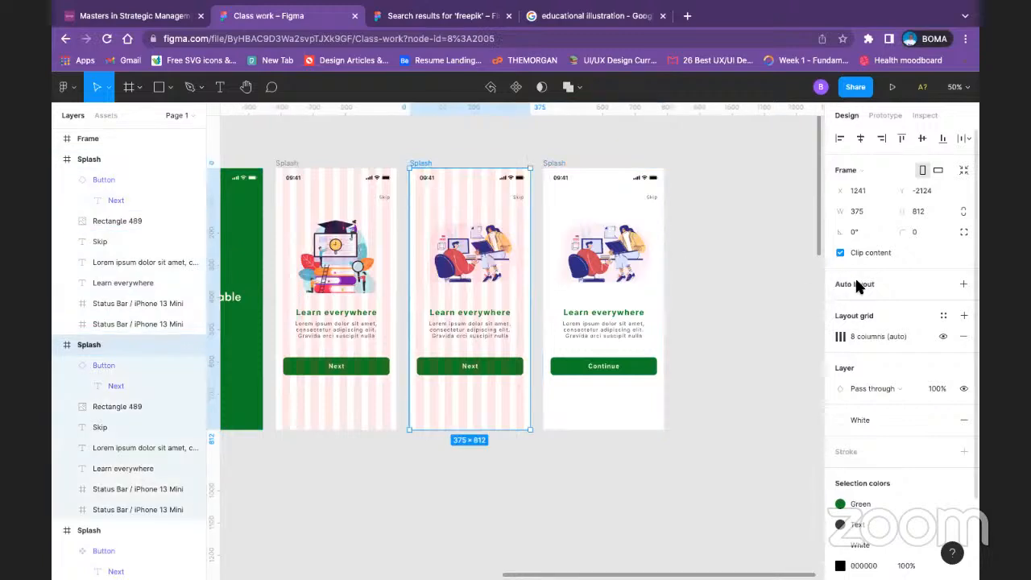
pyautogui.click(944, 336)
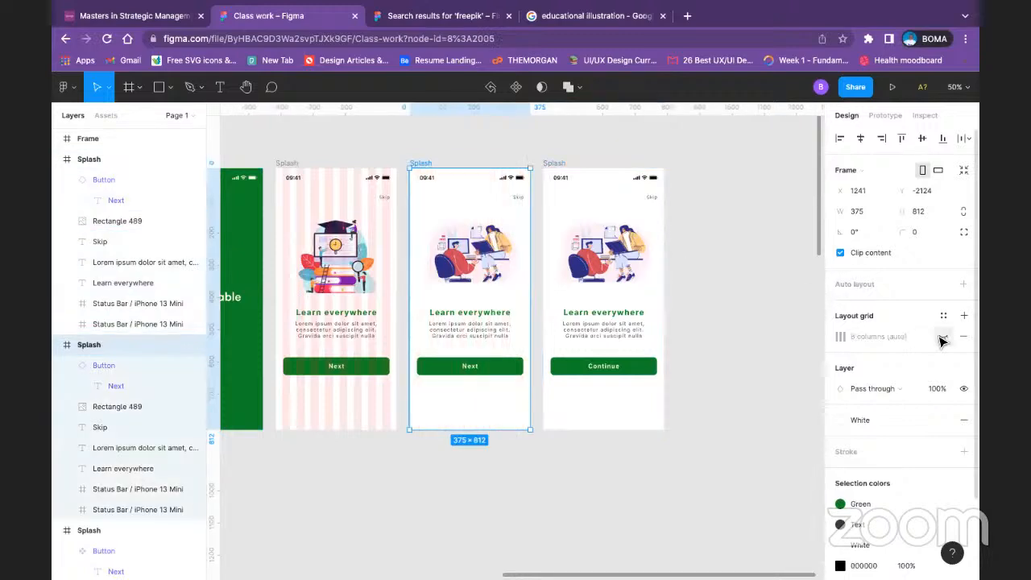
pyautogui.click(296, 165)
pyautogui.click(942, 336)
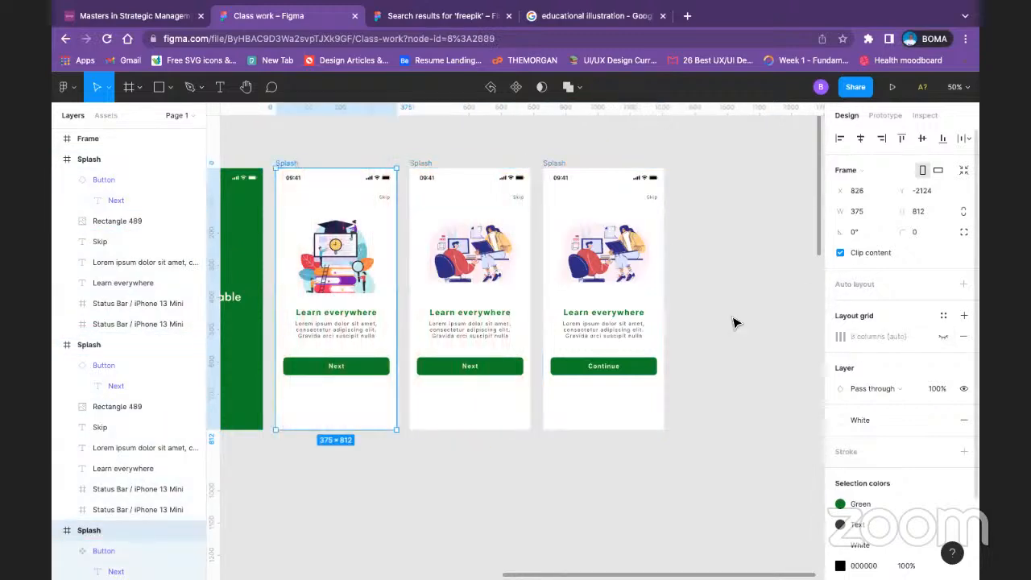
pyautogui.click(672, 371)
# Step: Examine the old onboarding, sign-up and log-in screens alongside the rebuilt Splash and onboarding frames
pyautogui.moveTo(410, 460); pyautogui.dragTo(794, 398)
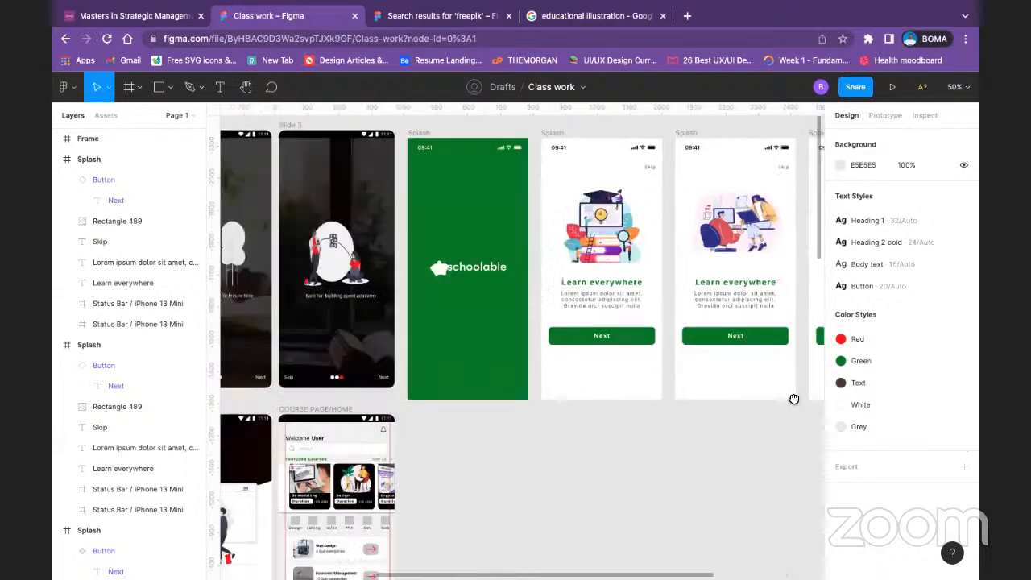
pyautogui.moveTo(577, 300); pyautogui.dragTo(99, 447)
pyautogui.click(374, 140)
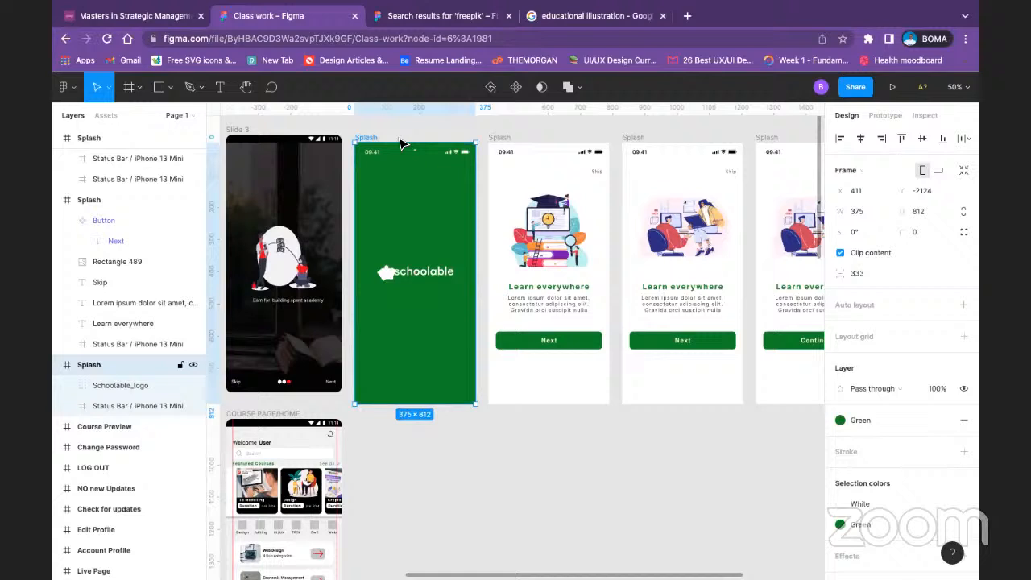
pyautogui.click(498, 139)
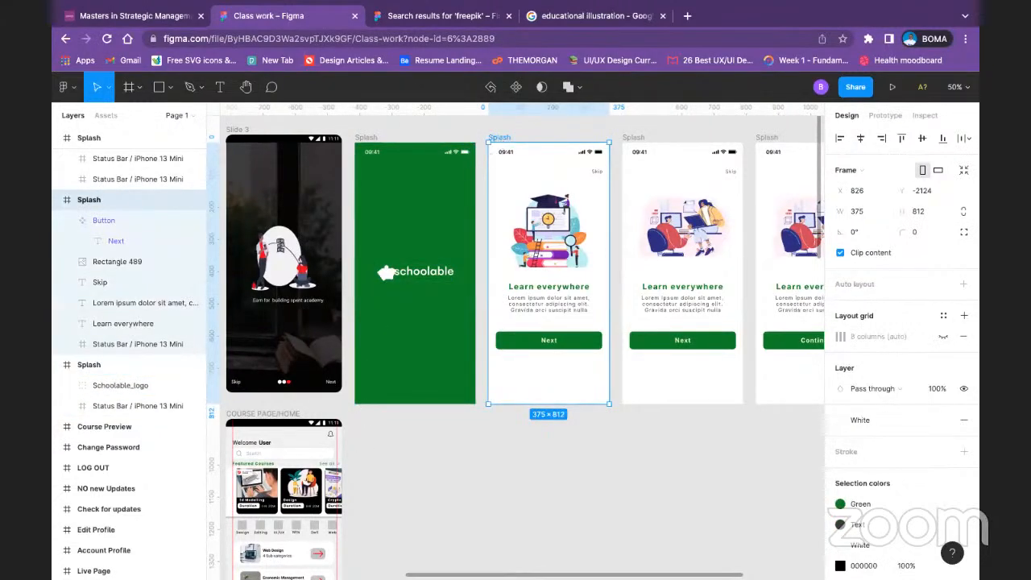
pyautogui.hscroll(-2, 817, 483)
pyautogui.moveTo(819, 484); pyautogui.dragTo(970, 449)
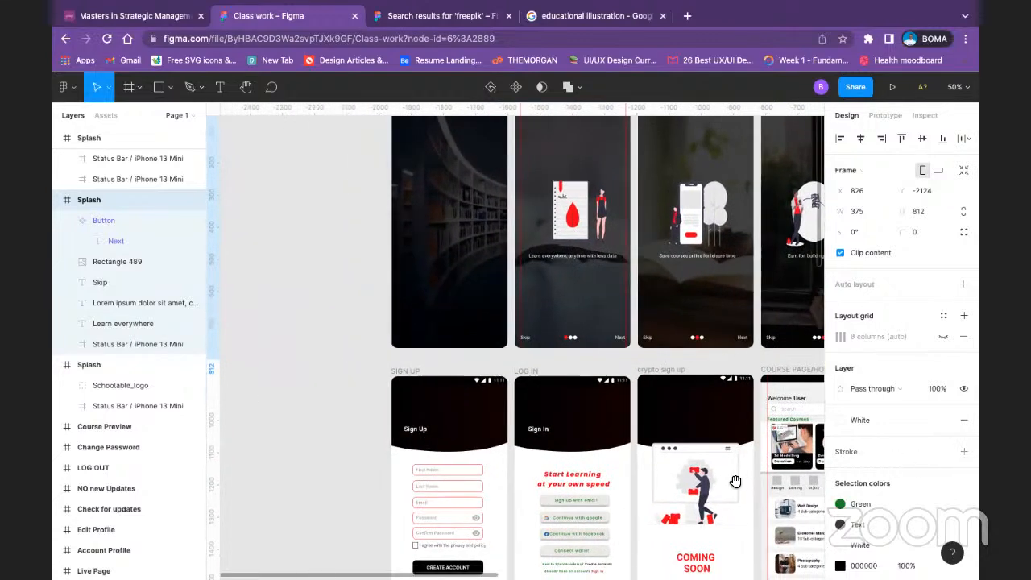
pyautogui.moveTo(736, 480); pyautogui.dragTo(683, 384)
pyautogui.moveTo(524, 374); pyautogui.dragTo(420, 356)
pyautogui.moveTo(582, 315)
pyautogui.mouseDown()
pyautogui.moveTo(425, 306)
pyautogui.moveTo(331, 429)
pyautogui.moveTo(216, 415)
pyautogui.mouseUp()
pyautogui.moveTo(450, 395); pyautogui.dragTo(293, 441)
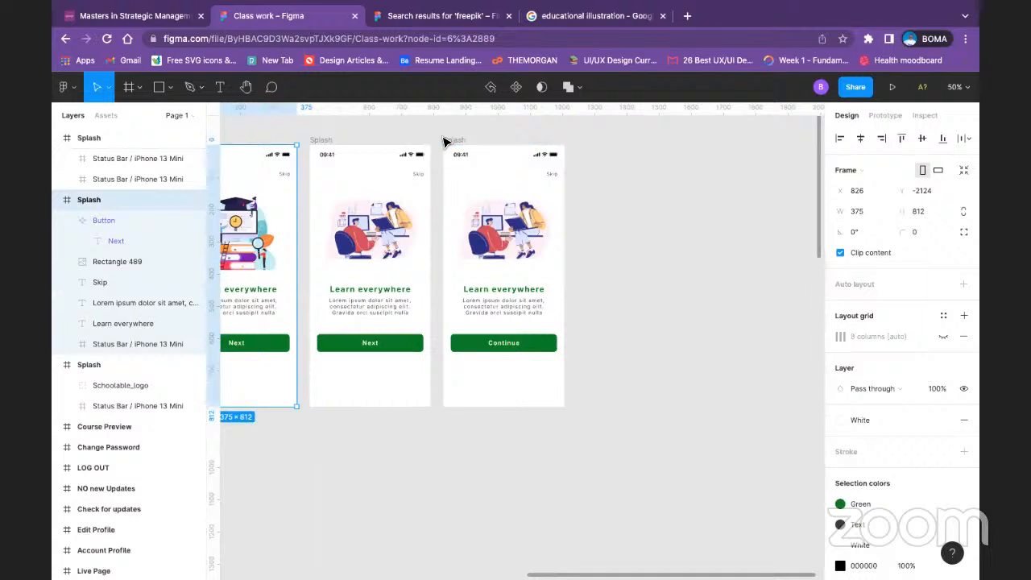
# Step: Duplicate the third onboarding frame and delete the copy's "Learn everywhere" heading and Lorem ipsum paragraph
pyautogui.click(446, 142)
pyautogui.hotkey('ctrl', 'd')
pyautogui.click(708, 278)
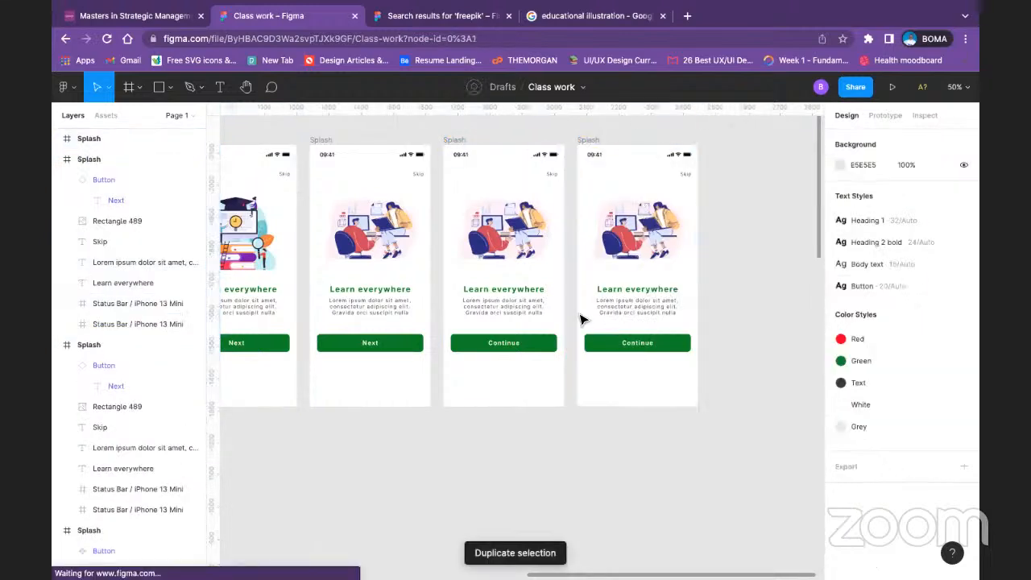
pyautogui.click(629, 292)
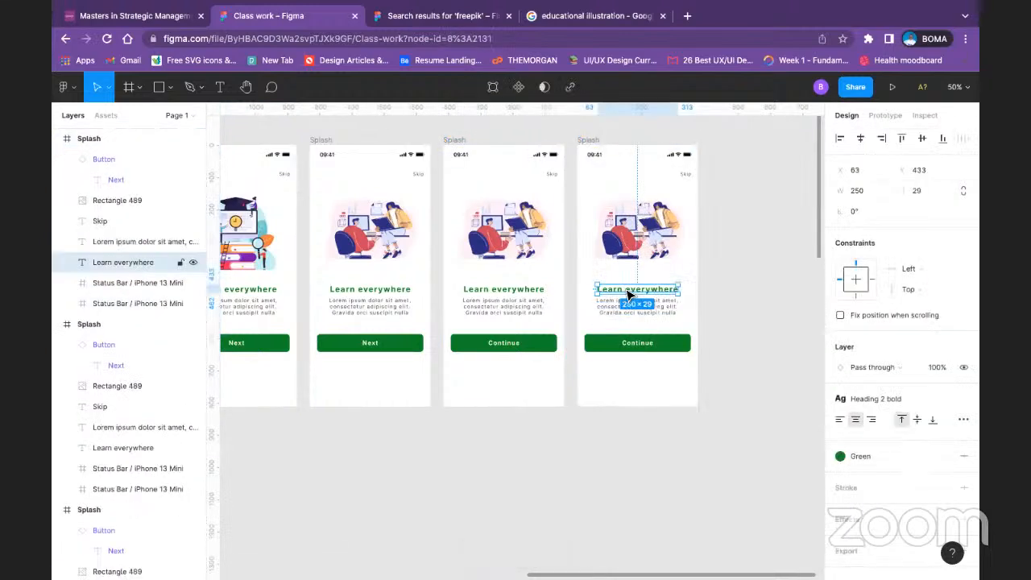
pyautogui.press('Delete')
pyautogui.click(632, 302)
pyautogui.press('Delete')
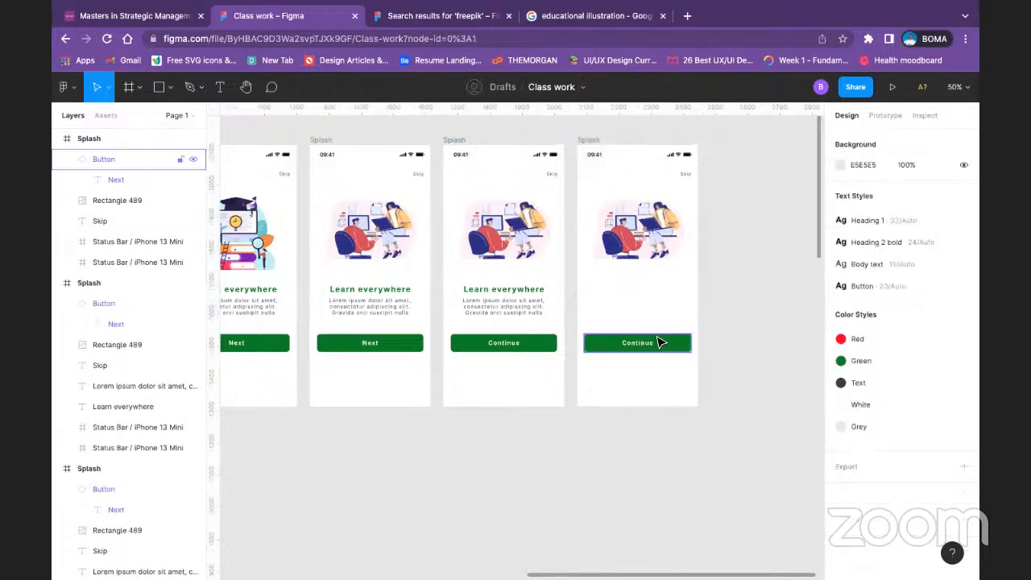
# Step: Move the Continue button on the fourth white frame up to Y 450 and place a copy below it at Y 540
pyautogui.click(659, 342)
pyautogui.moveTo(668, 347)
pyautogui.mouseDown()
pyautogui.moveTo(675, 302)
pyautogui.moveTo(674, 333)
pyautogui.mouseUp()
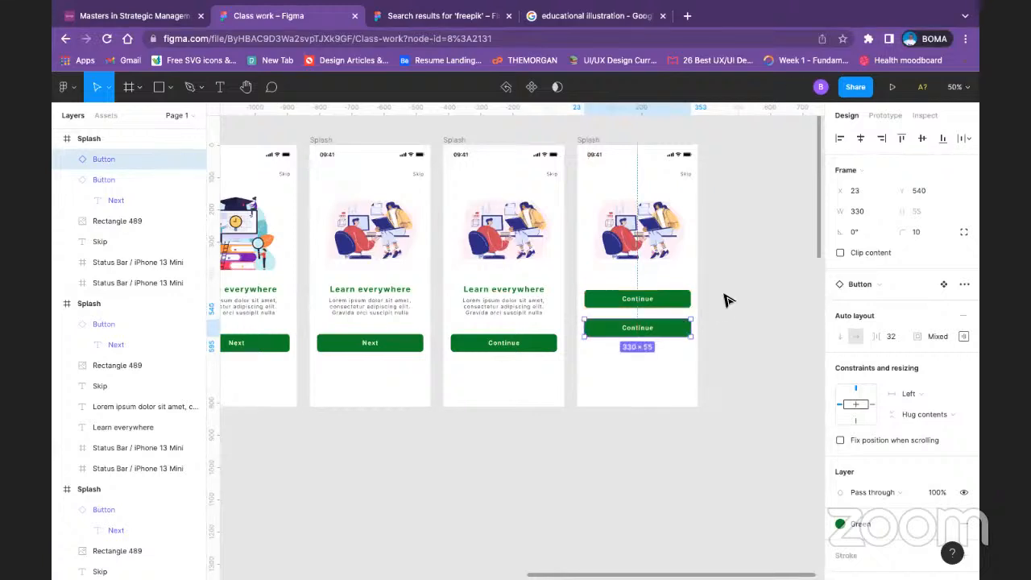
pyautogui.click(725, 299)
# Step: Change the upper button's label on the fourth white frame to "Sign up"
pyautogui.doubleClick(636, 296)
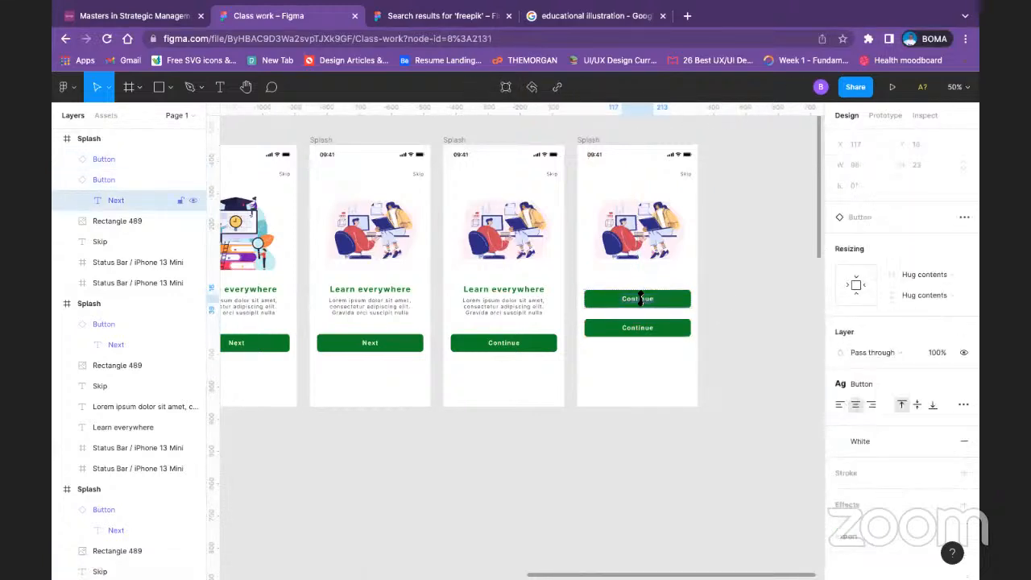
pyautogui.doubleClick(640, 299)
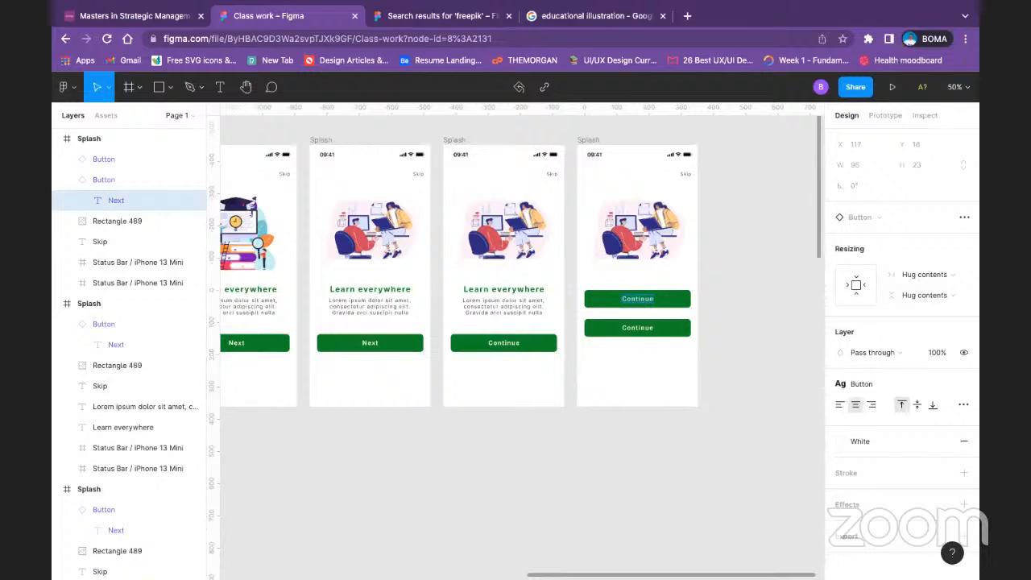
pyautogui.write('Sign up')
pyautogui.click(740, 279)
# Step: Change the lower button's label on the fourth white frame to "Sign in"
pyautogui.click(648, 332)
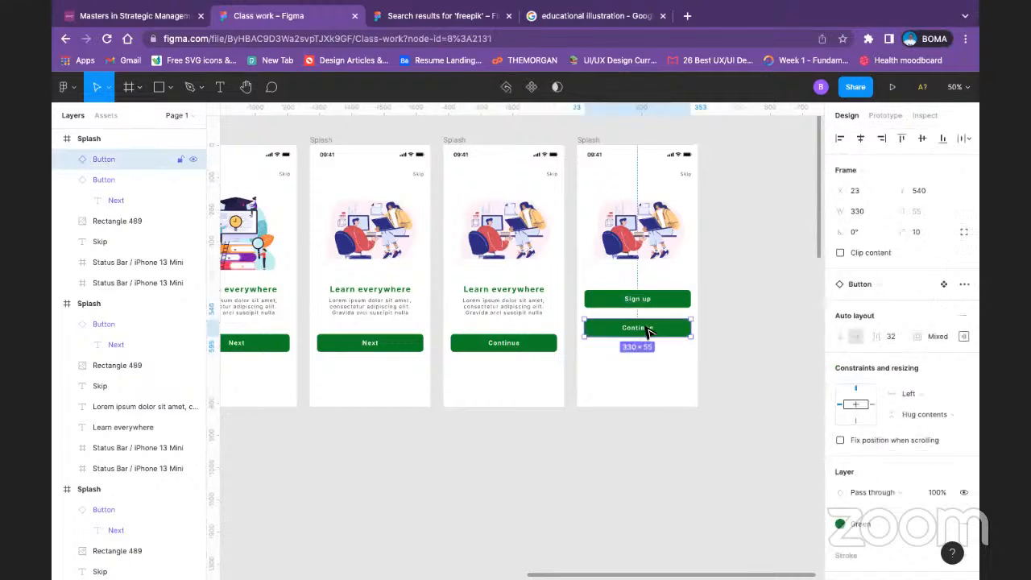
pyautogui.click(648, 332)
pyautogui.doubleClick(649, 332)
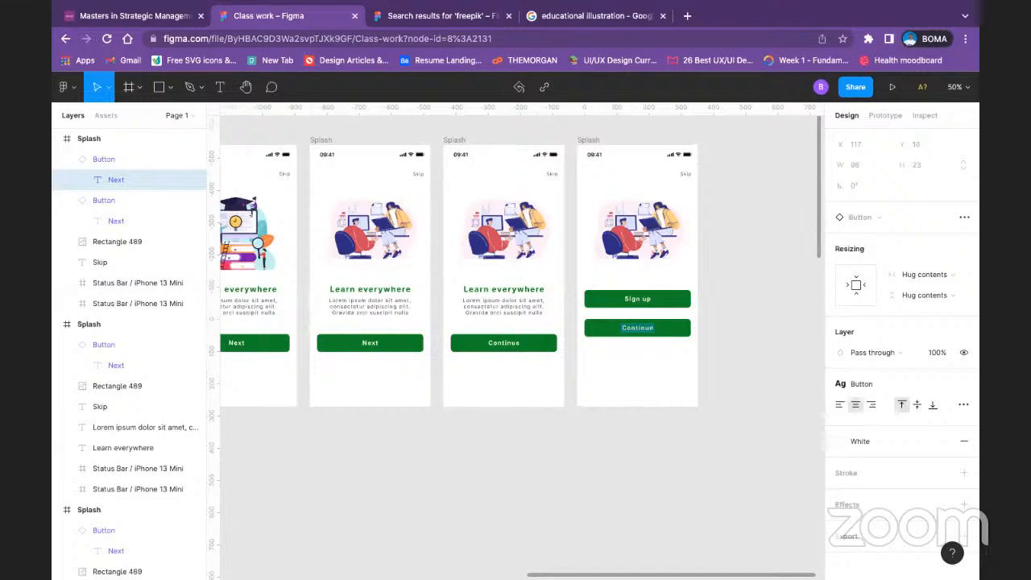
pyautogui.write('Sign in')
pyautogui.click(742, 293)
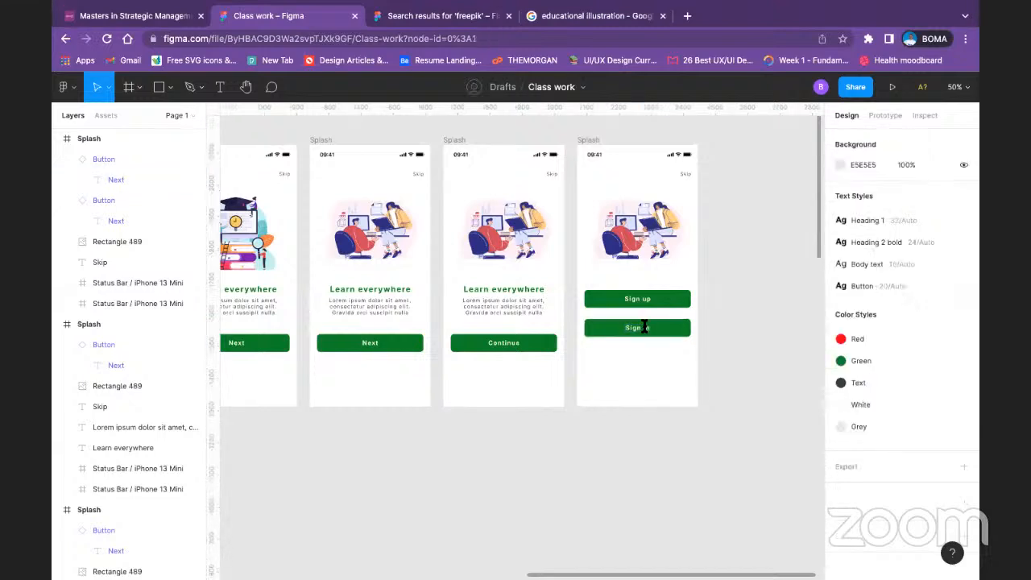
# Step: Apply the White color style to the Sign in button's fill and the Green style to its label
pyautogui.click(650, 327)
pyautogui.scroll(-3, 869, 452)
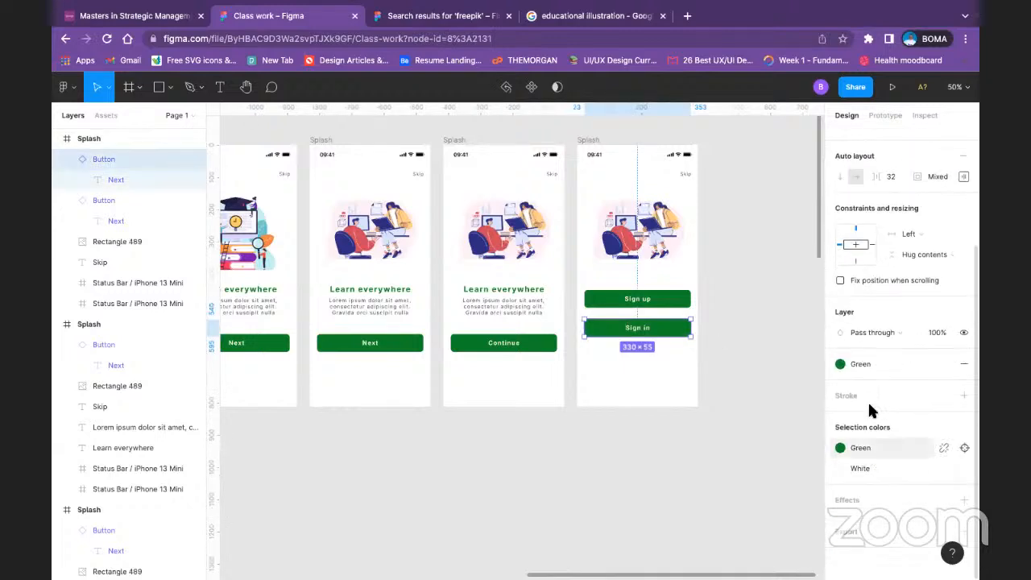
pyautogui.click(839, 363)
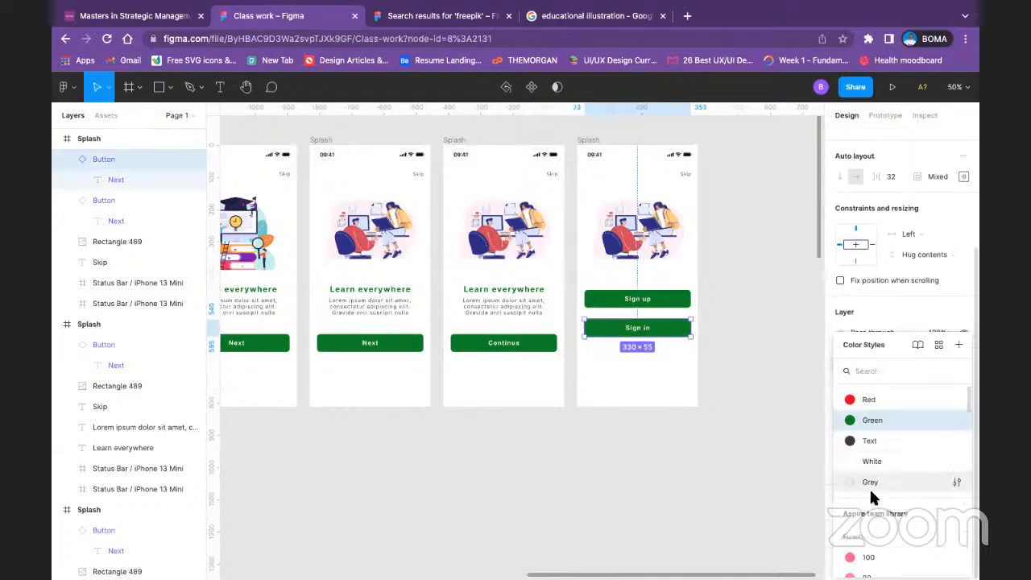
pyautogui.click(879, 461)
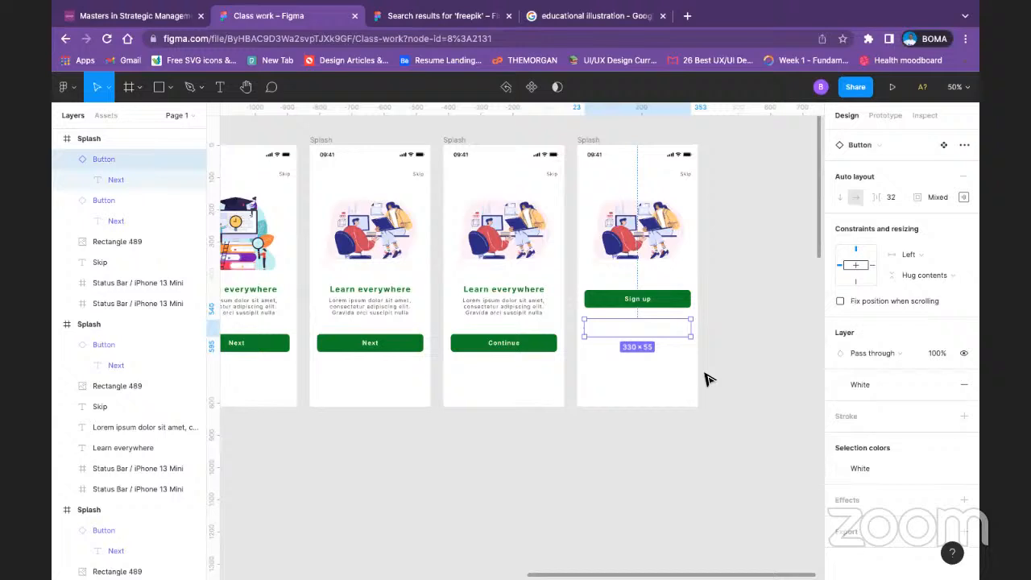
pyautogui.click(641, 333)
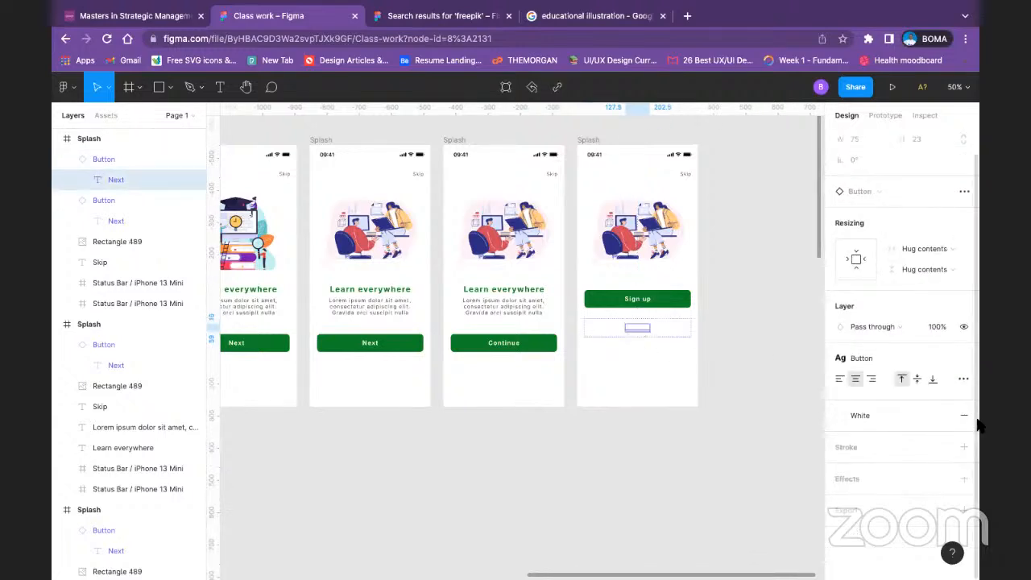
pyautogui.click(864, 408)
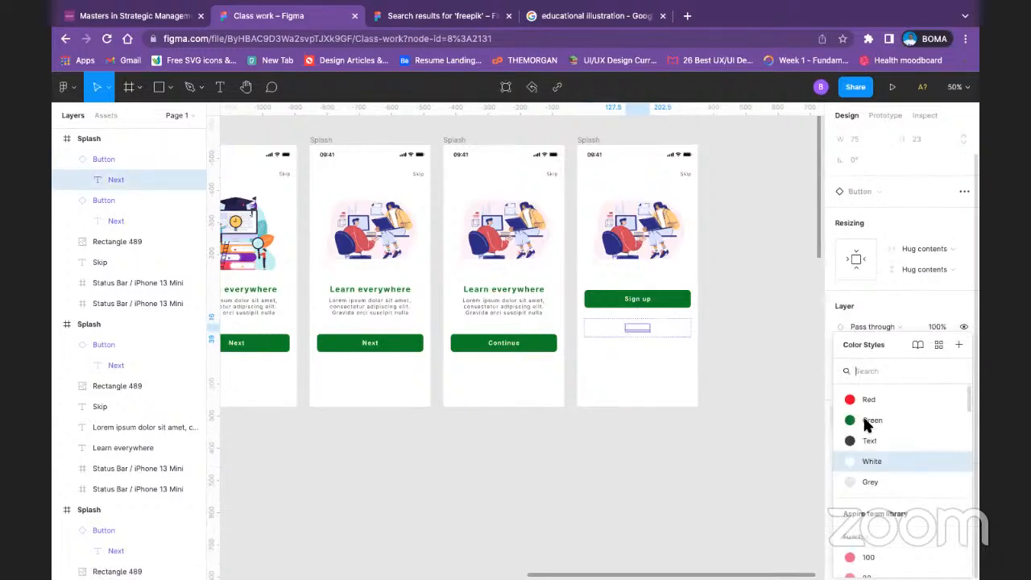
pyautogui.click(862, 414)
# Step: Add a 1 px inside stroke to the Sign in button and apply the Green color style to it
pyautogui.click(672, 327)
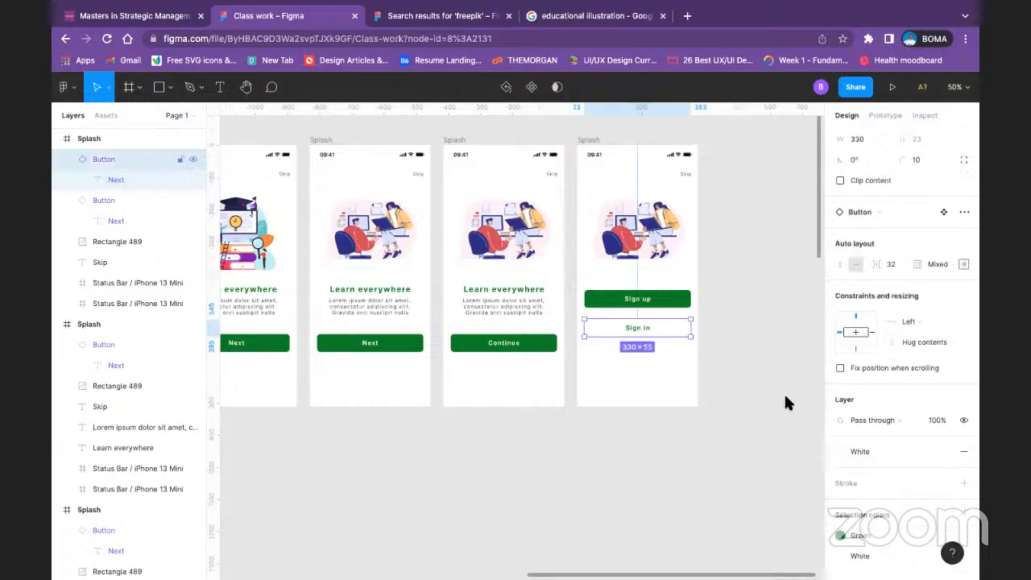
pyautogui.scroll(-2, 863, 480)
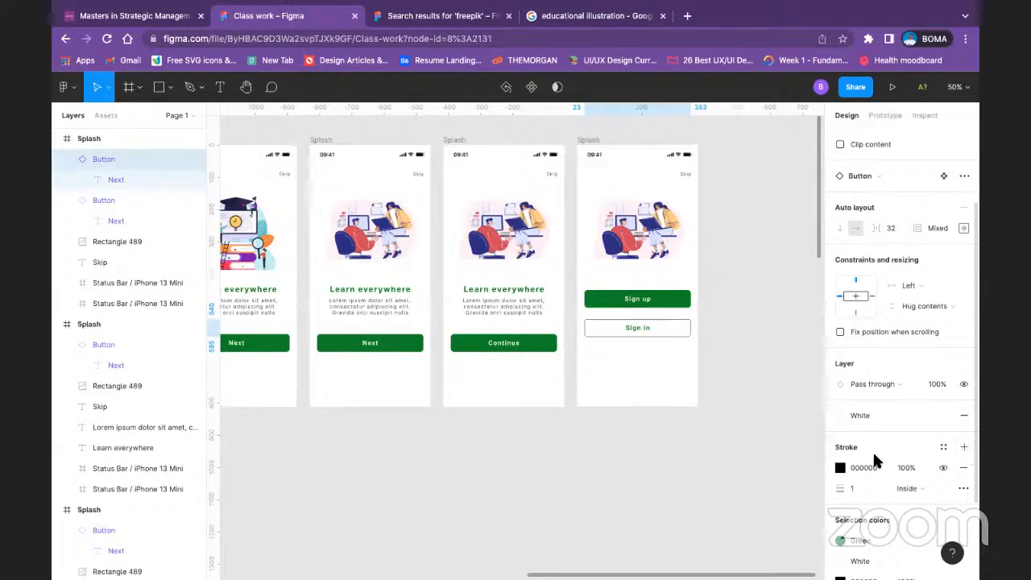
pyautogui.click(840, 467)
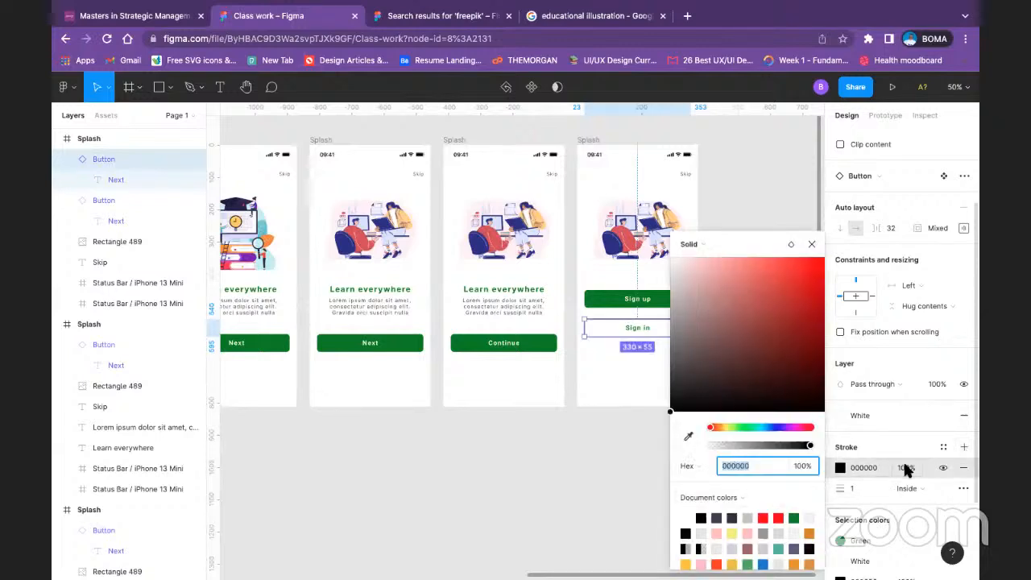
pyautogui.click(943, 447)
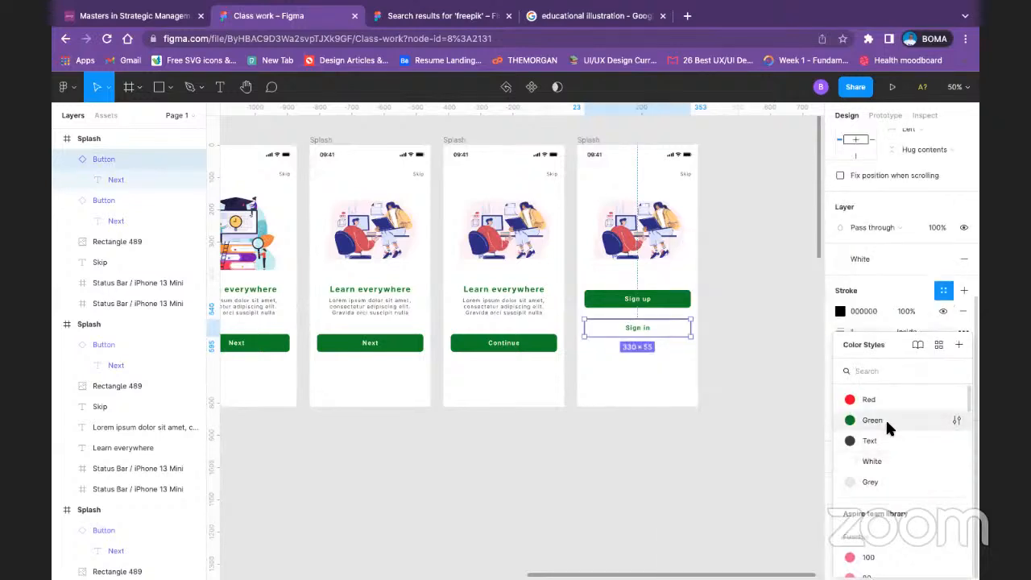
pyautogui.click(885, 420)
pyautogui.click(750, 360)
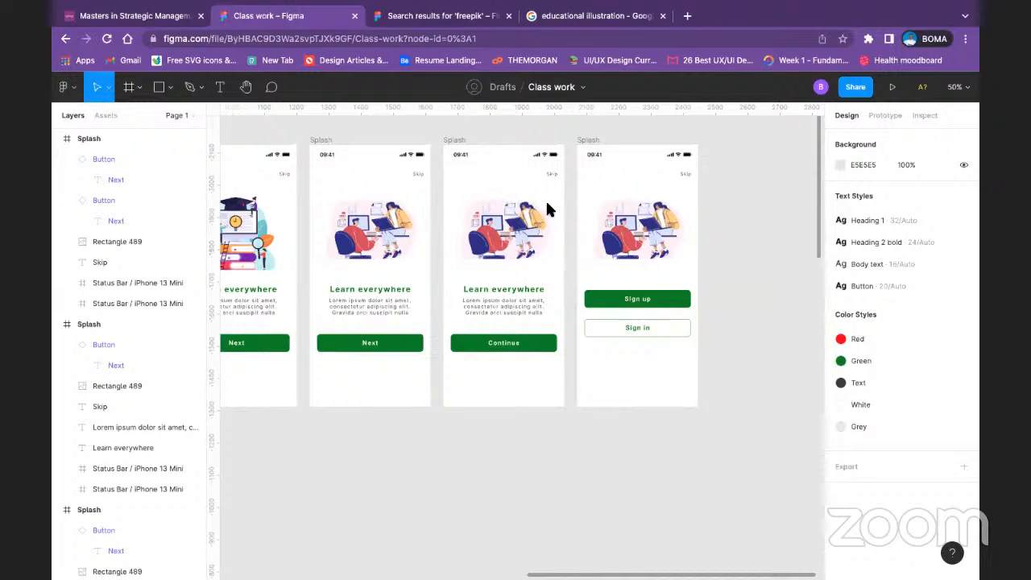
pyautogui.click(679, 305)
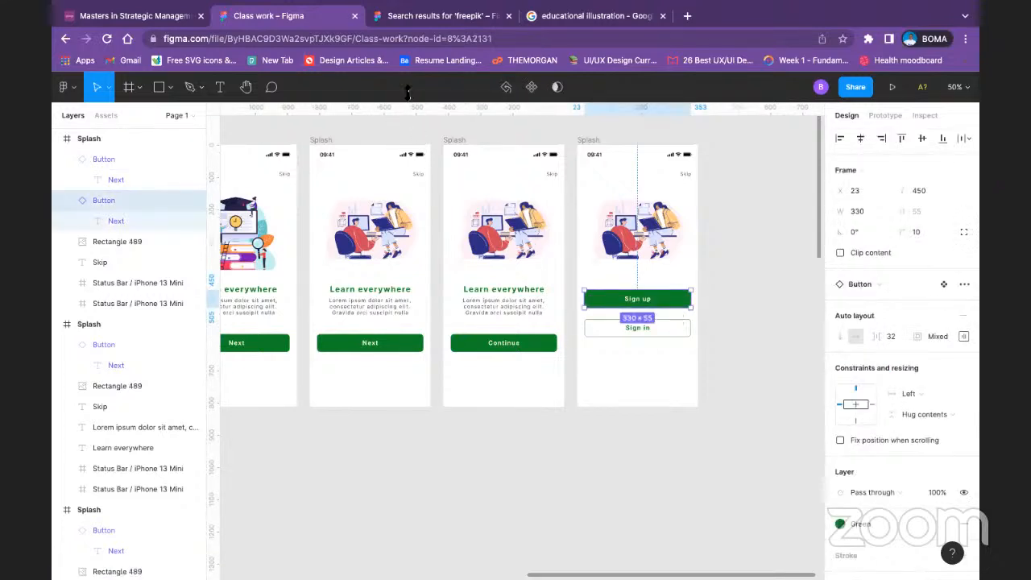
pyautogui.click(739, 202)
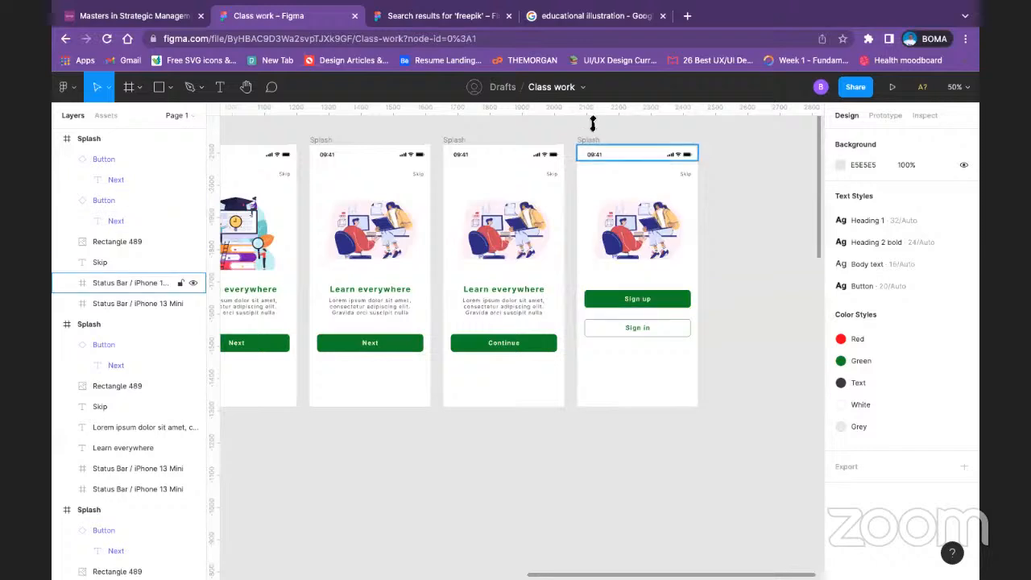
# Step: Duplicate the first white onboarding frame and place the copy directly below the green Splash frame at X 411, Y -1256
pyautogui.hscroll(-3, 568, 476)
pyautogui.scroll(-3, 604, 432)
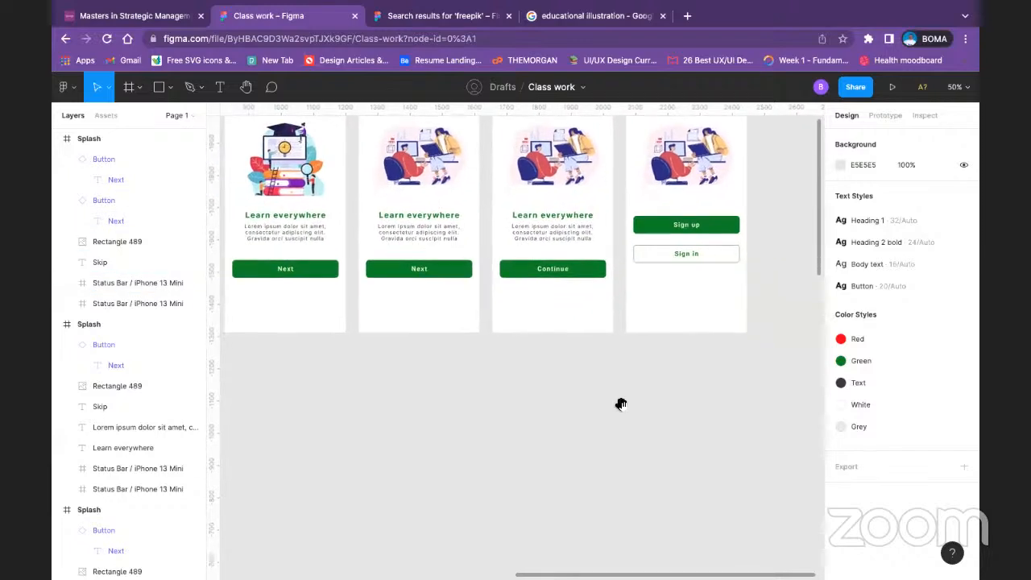
pyautogui.moveTo(669, 456); pyautogui.dragTo(787, 396)
pyautogui.moveTo(303, 388); pyautogui.dragTo(630, 328)
pyautogui.moveTo(482, 385); pyautogui.dragTo(665, 334)
pyautogui.moveTo(573, 317); pyautogui.dragTo(189, 360)
pyautogui.scroll(3, 421, 459)
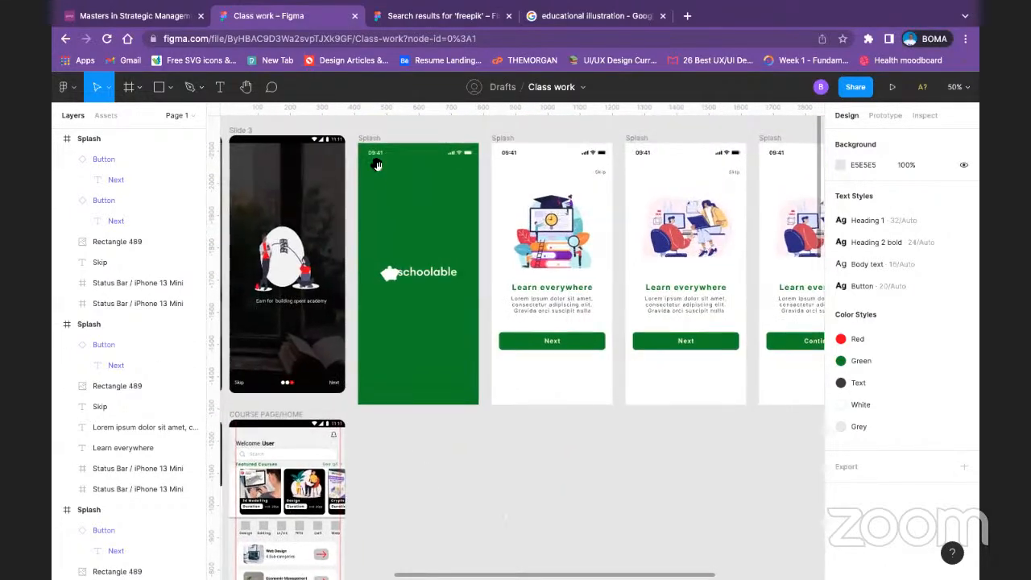
pyautogui.click(503, 138)
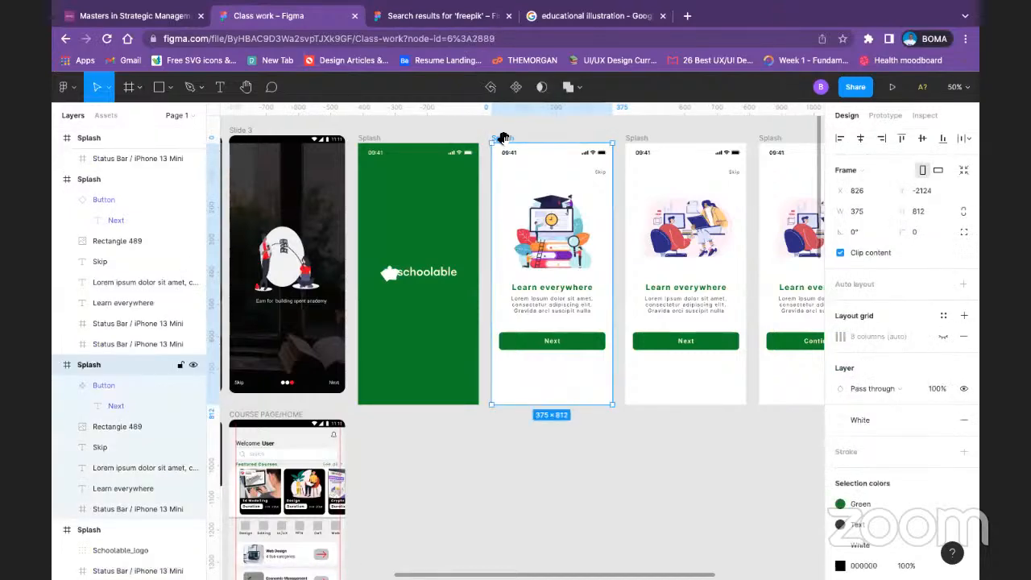
pyautogui.moveTo(504, 139); pyautogui.dragTo(375, 421)
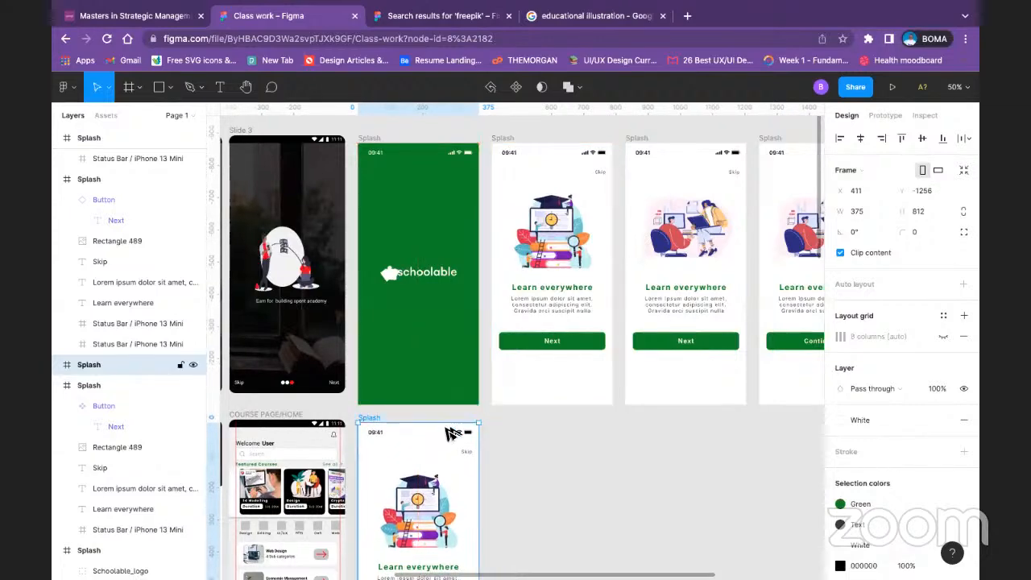
# Step: Delete the graduation-cap illustration from the copied frame below the green Splash
pyautogui.click(467, 451)
pyautogui.scroll(-5, 471, 455)
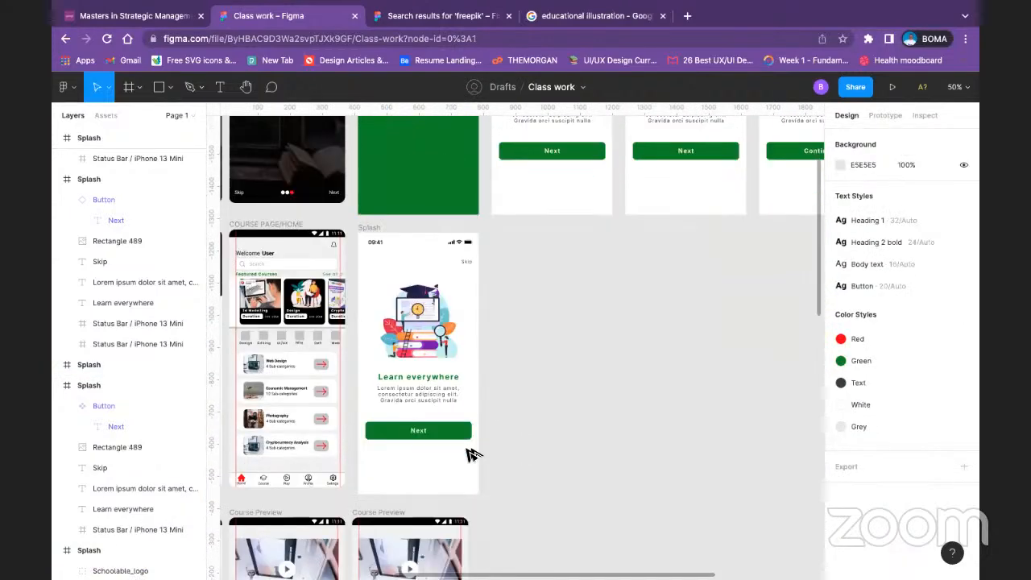
pyautogui.click(427, 303)
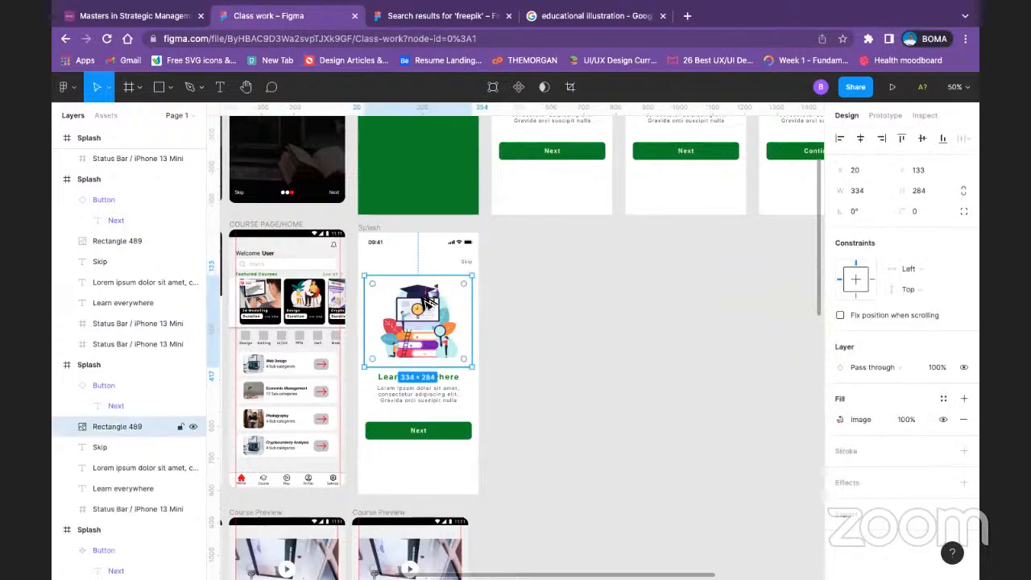
pyautogui.press('Delete')
# Step: Move the copied frame's "Learn everywhere" heading up beneath the status bar and change its text to "Sign up"
pyautogui.doubleClick(418, 378)
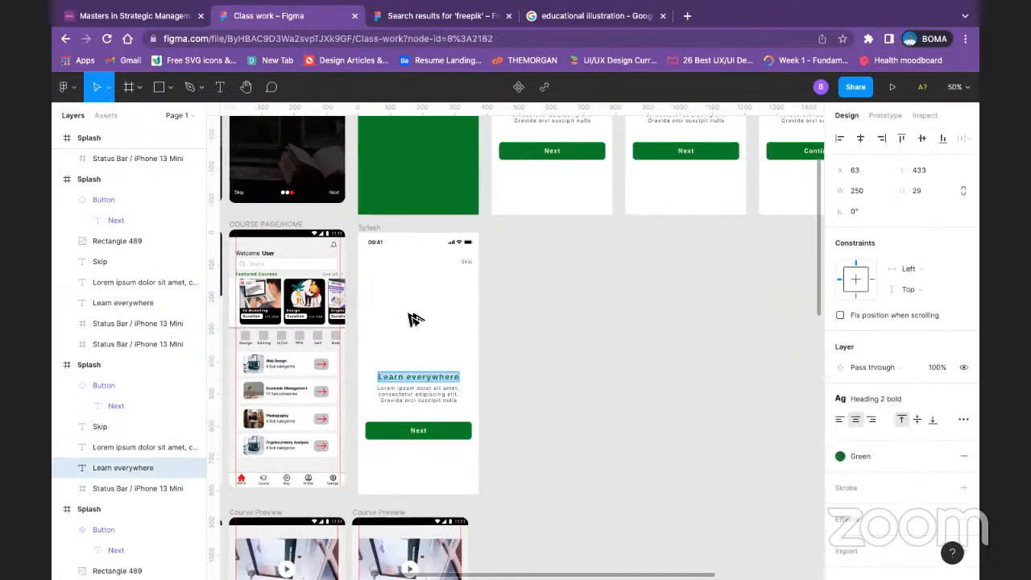
pyautogui.press('Escape')
pyautogui.moveTo(422, 376); pyautogui.dragTo(409, 270)
pyautogui.doubleClick(409, 270)
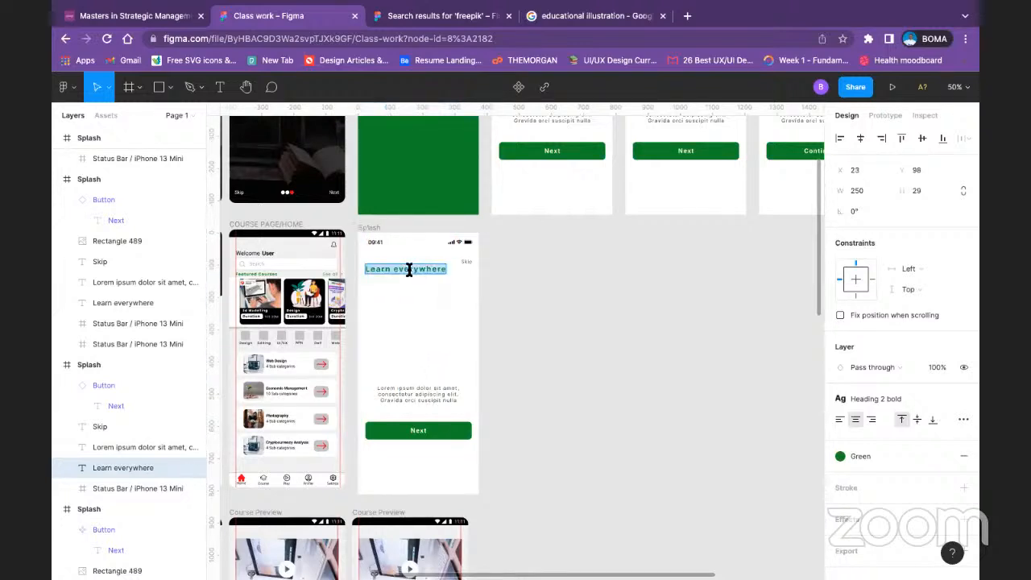
pyautogui.write('S')
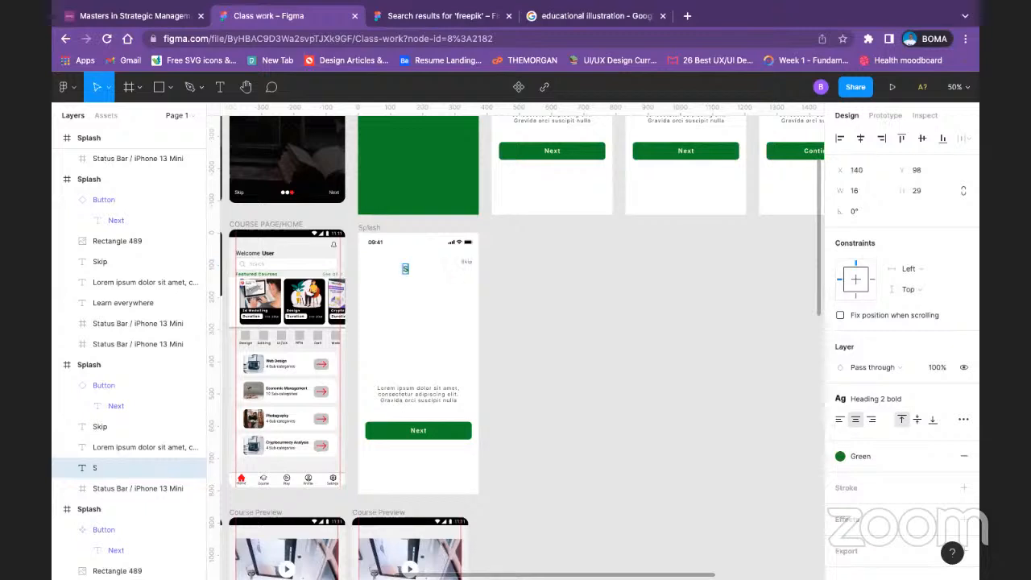
pyautogui.write('ign up')
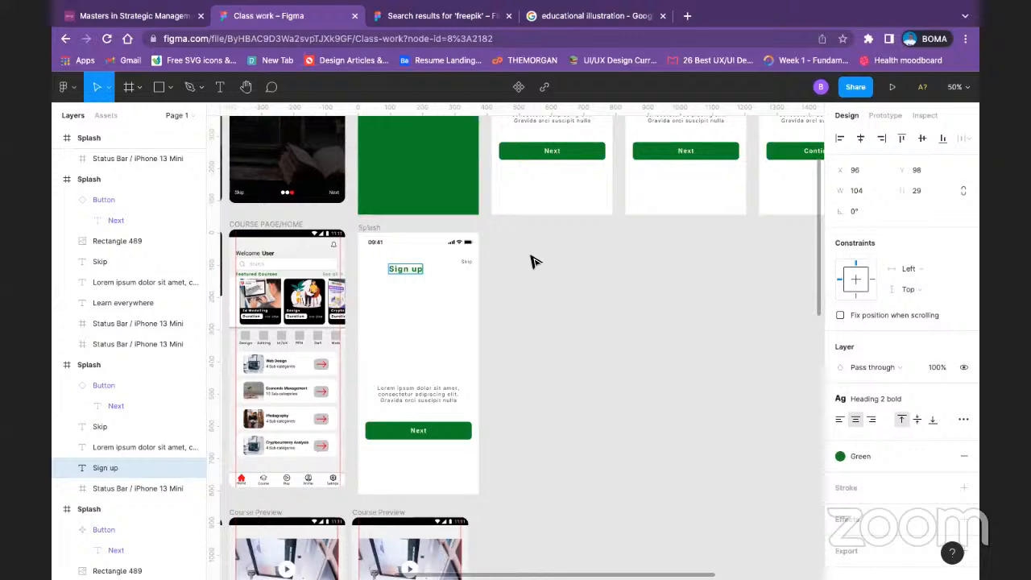
pyautogui.press('Escape')
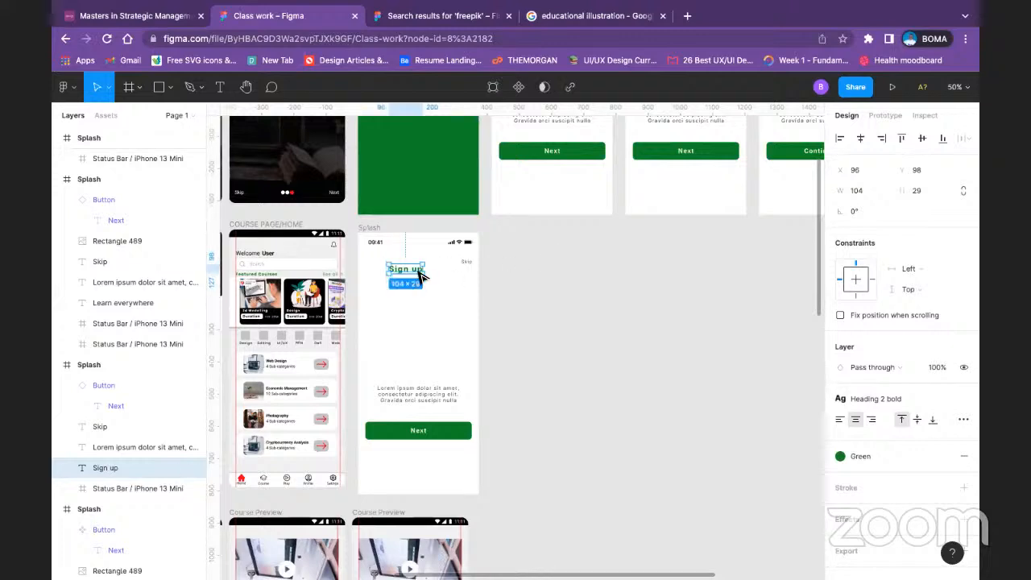
# Step: Center the Sign up heading horizontally a little lower in the frame and delete the frame's Skip label
pyautogui.moveTo(417, 274); pyautogui.dragTo(427, 298)
pyautogui.click(479, 301)
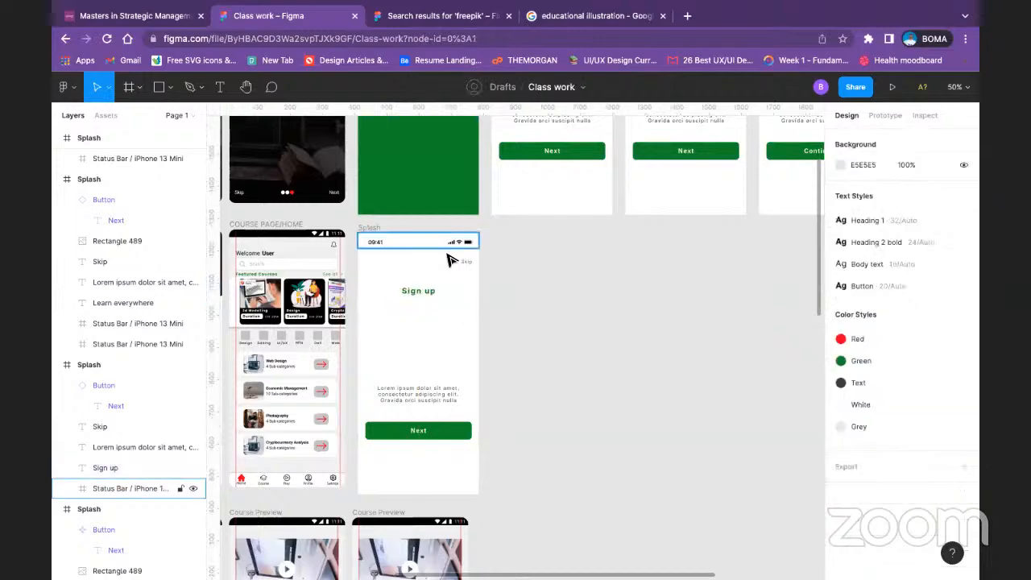
pyautogui.click(463, 261)
pyautogui.press('Delete')
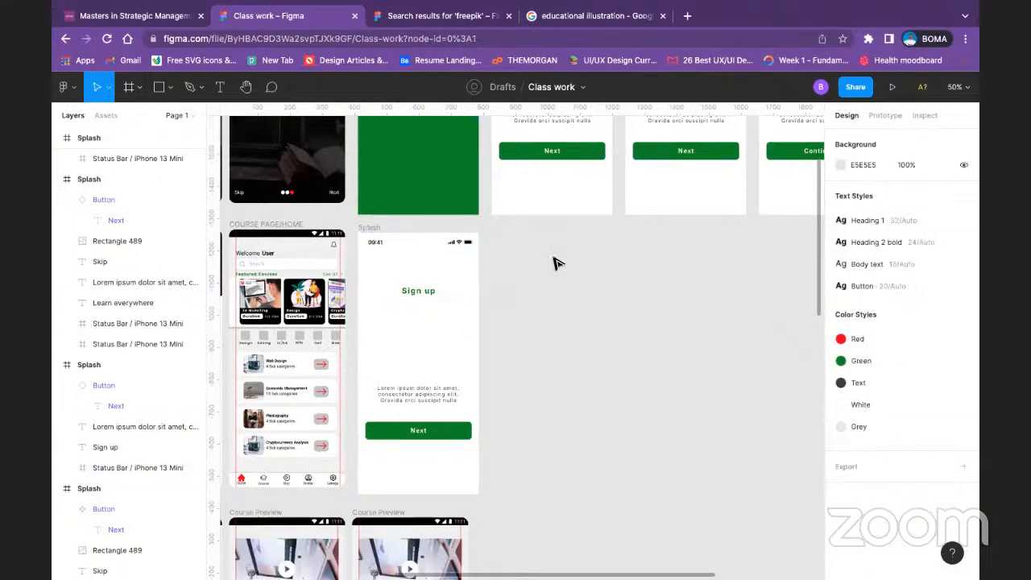
# Step: Try to place the Schoolable logo from the green Splash above the Sign up heading, and undo the move
pyautogui.scroll(3, 557, 299)
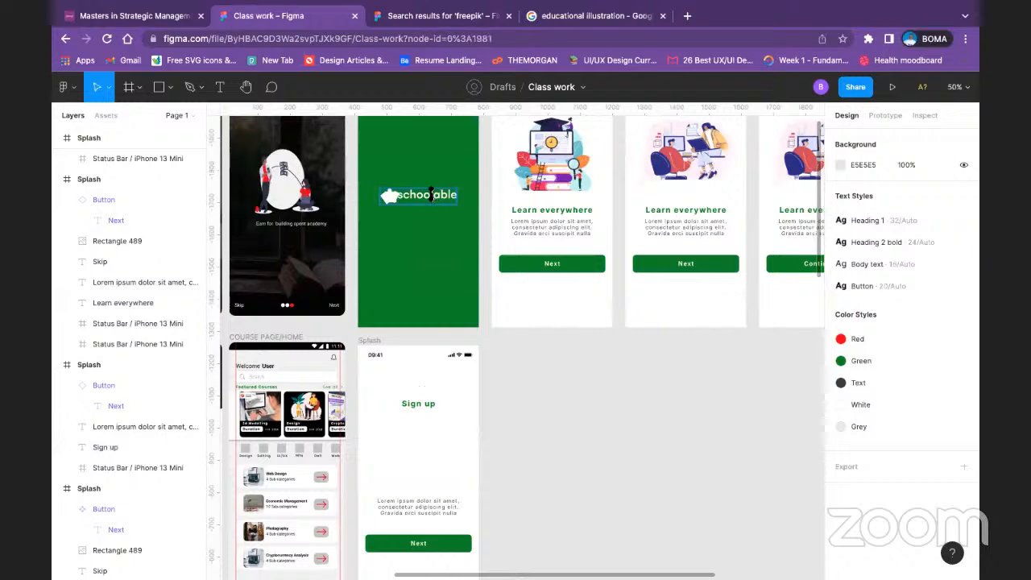
pyautogui.click(432, 200)
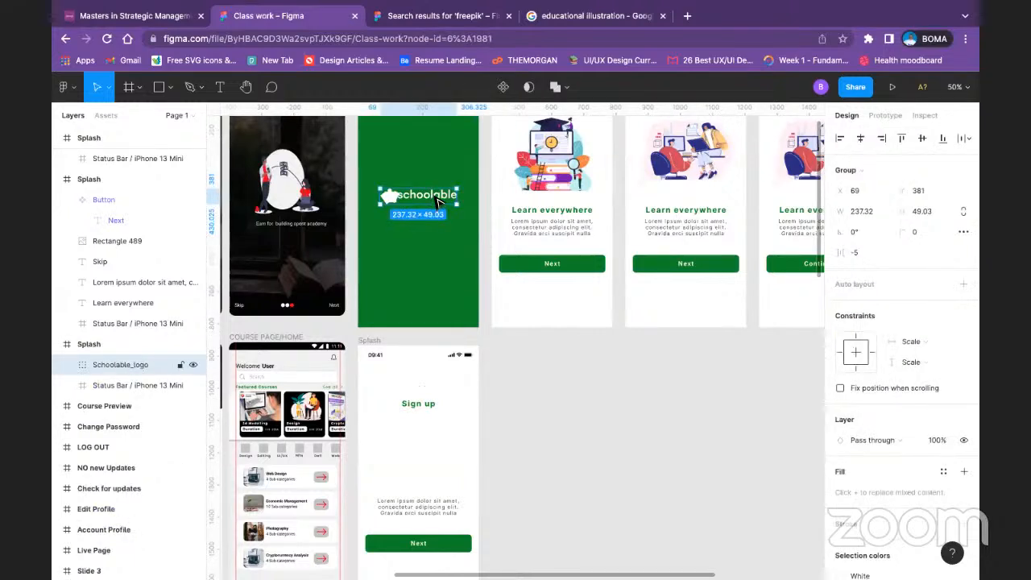
pyautogui.moveTo(437, 202); pyautogui.dragTo(582, 389)
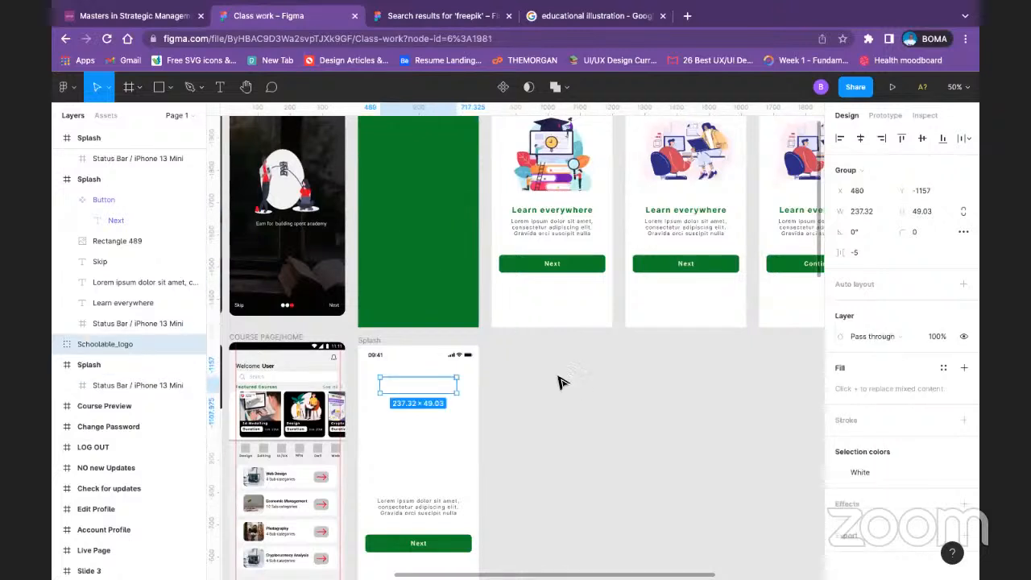
pyautogui.hotkey('ctrl', 'z')
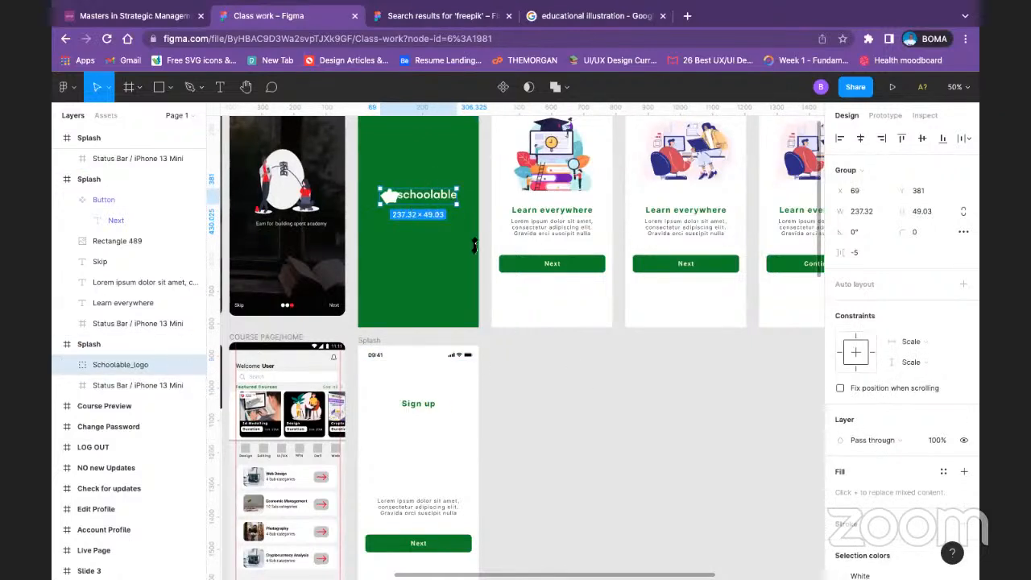
# Step: Place a copy of the green Splash's Schoolable logo above the Sign up heading in the frame below
pyautogui.hotkey('ctrl', 'shift', 'z')
pyautogui.hotkey('ctrl', 'z')
pyautogui.moveTo(437, 200); pyautogui.dragTo(419, 383)
# Step: Recolor the whole copied Schoolable logo, trying the Red color style before applying the Green color style
pyautogui.doubleClick(418, 384)
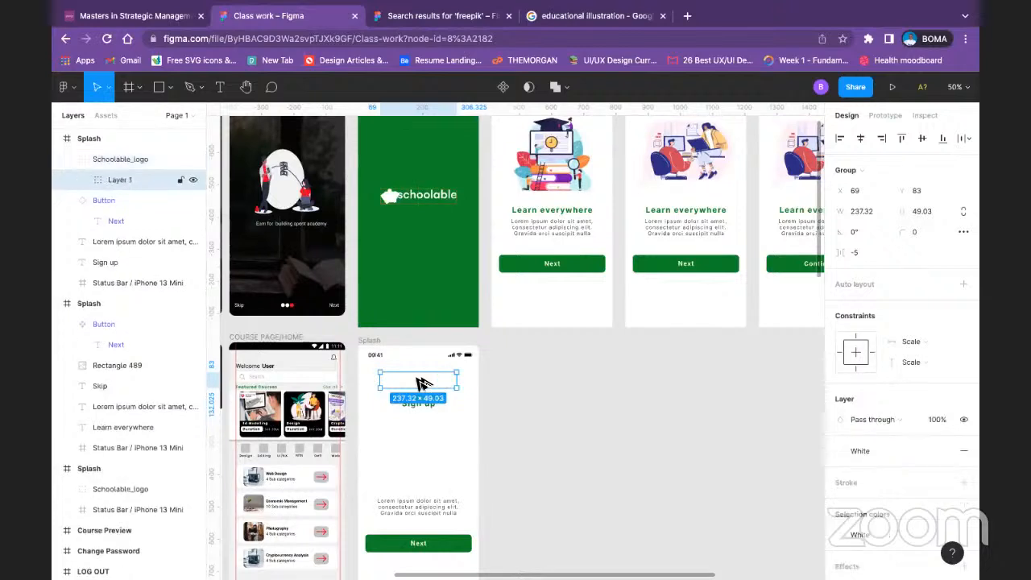
pyautogui.scroll(-3, 939, 444)
pyautogui.click(846, 343)
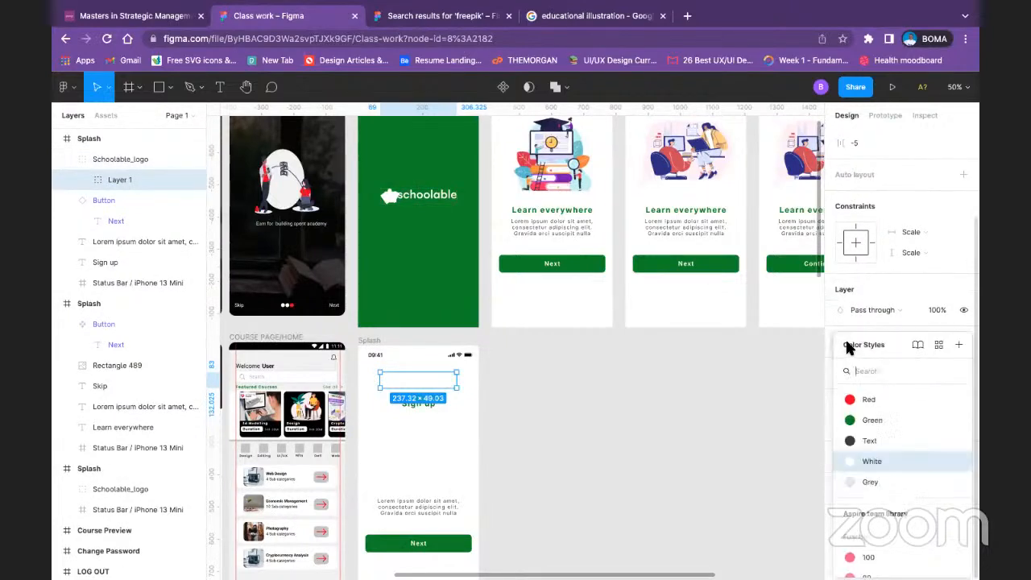
pyautogui.click(851, 398)
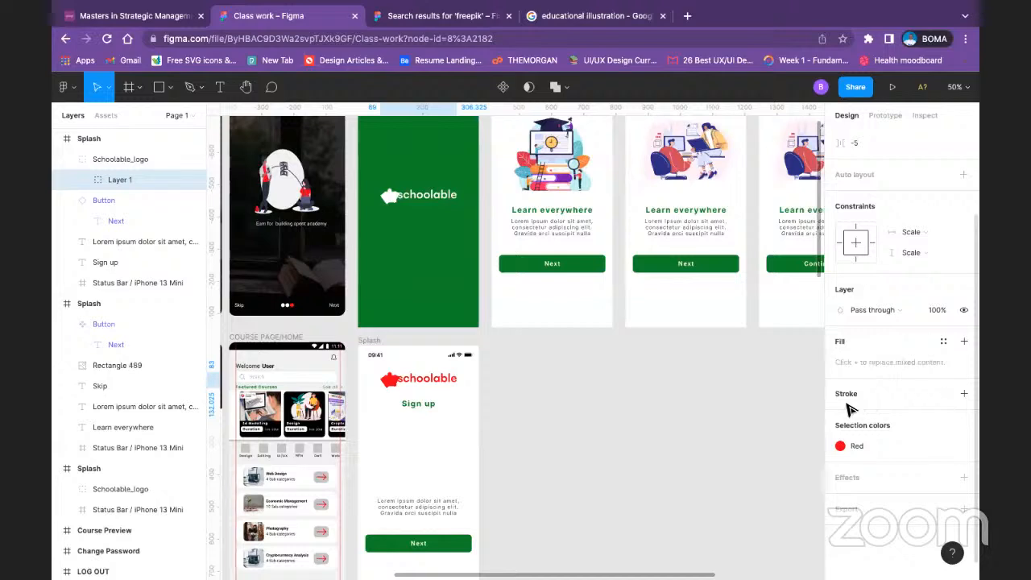
pyautogui.click(850, 445)
pyautogui.click(725, 412)
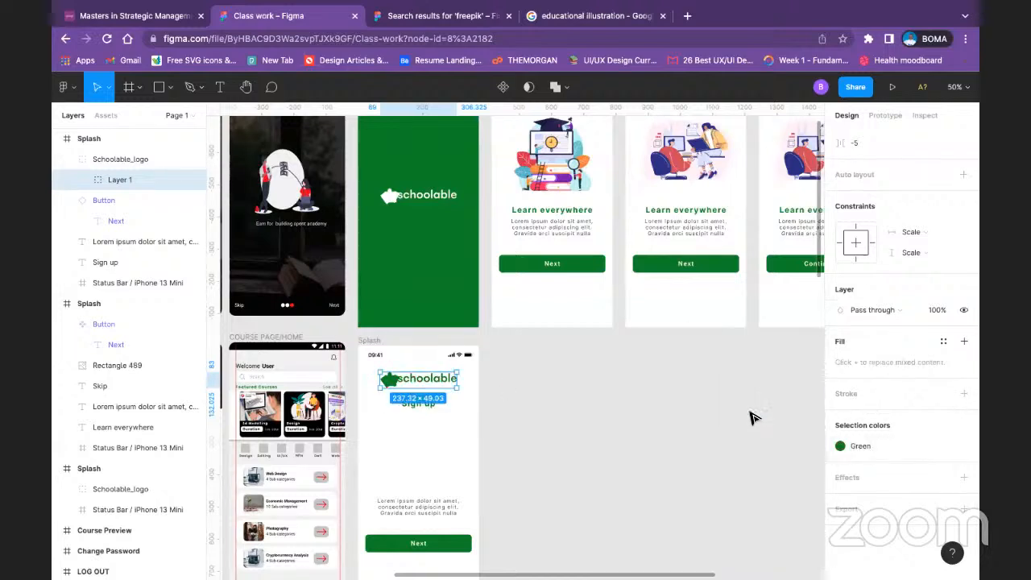
# Step: Apply the Text color style to the "schoolable" lettering of the copied logo
pyautogui.doubleClick(427, 379)
pyautogui.doubleClick(426, 379)
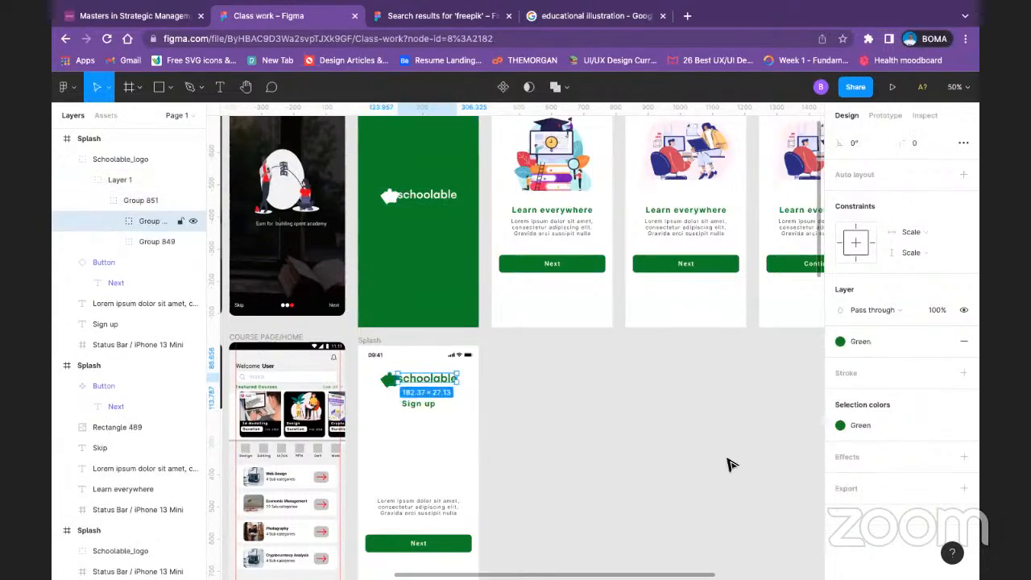
pyautogui.click(840, 425)
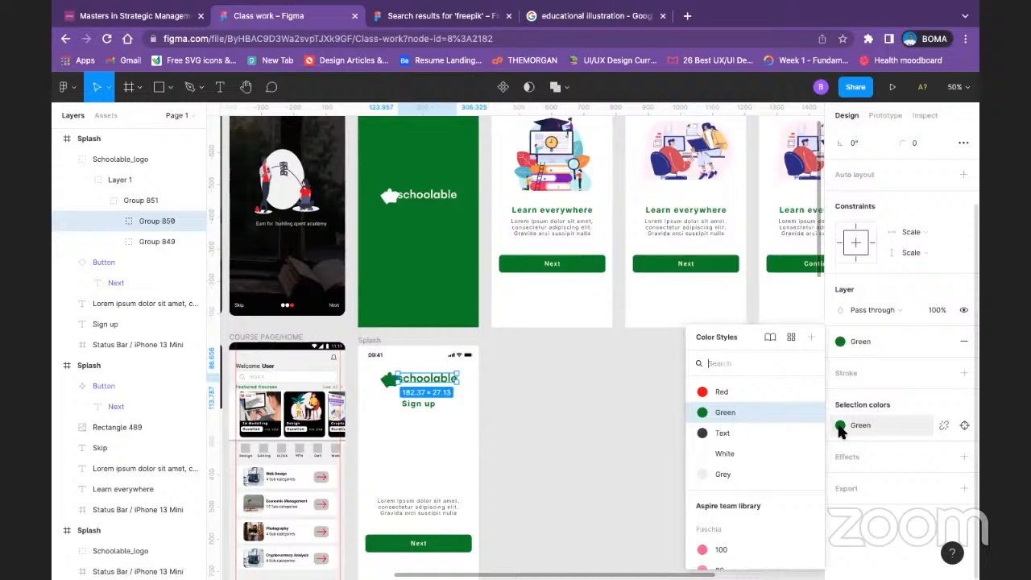
pyautogui.click(765, 434)
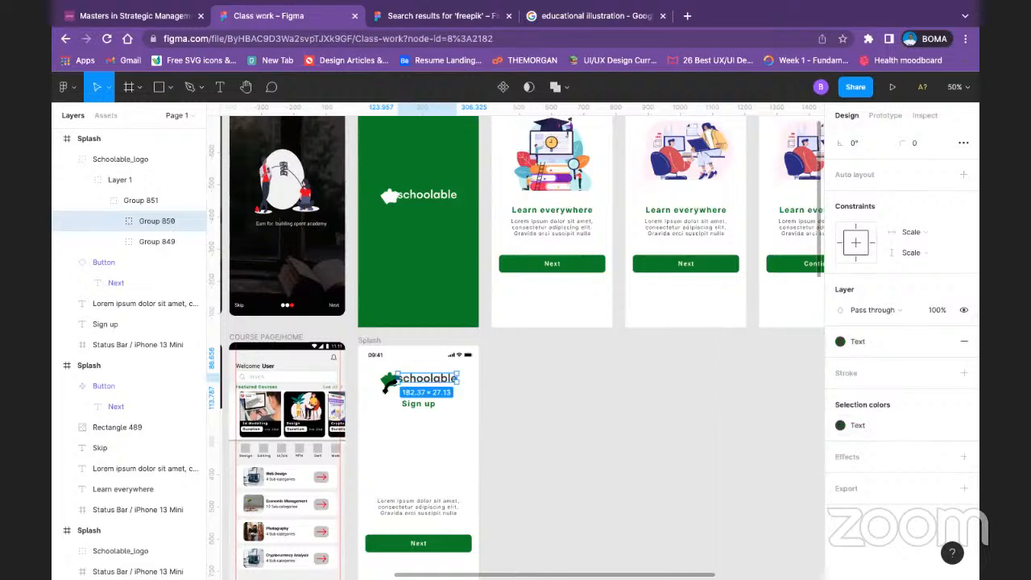
# Step: Apply the Red color style to the body of the copied logo's icon, leaving out the dot above it
pyautogui.doubleClick(387, 381)
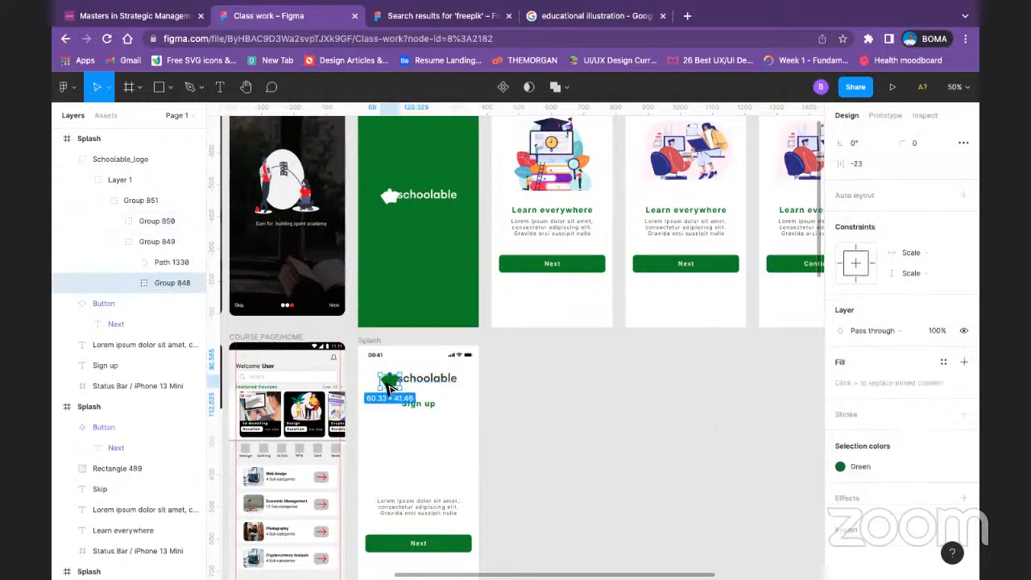
pyautogui.doubleClick(387, 381)
pyautogui.click(839, 466)
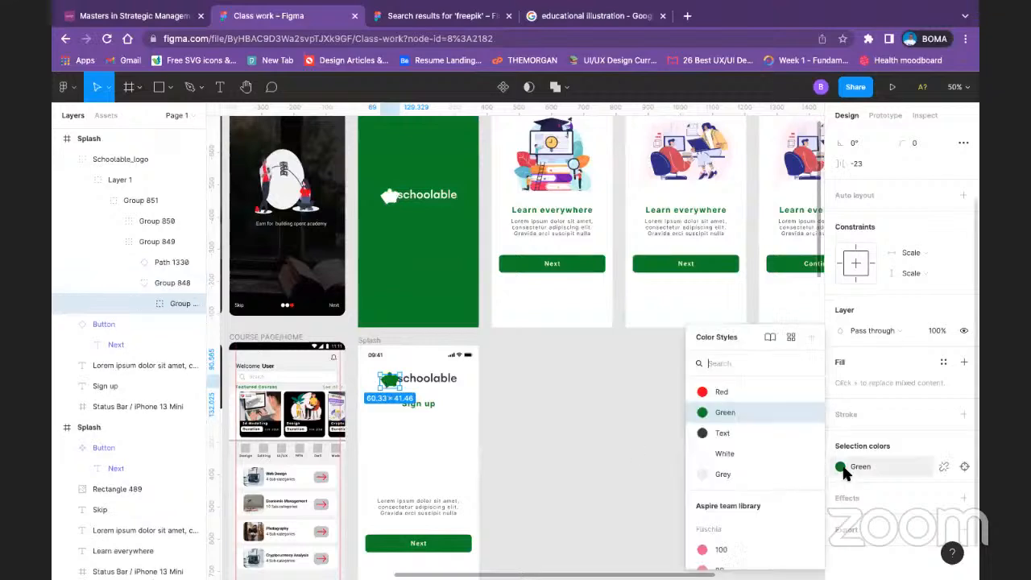
pyautogui.click(721, 391)
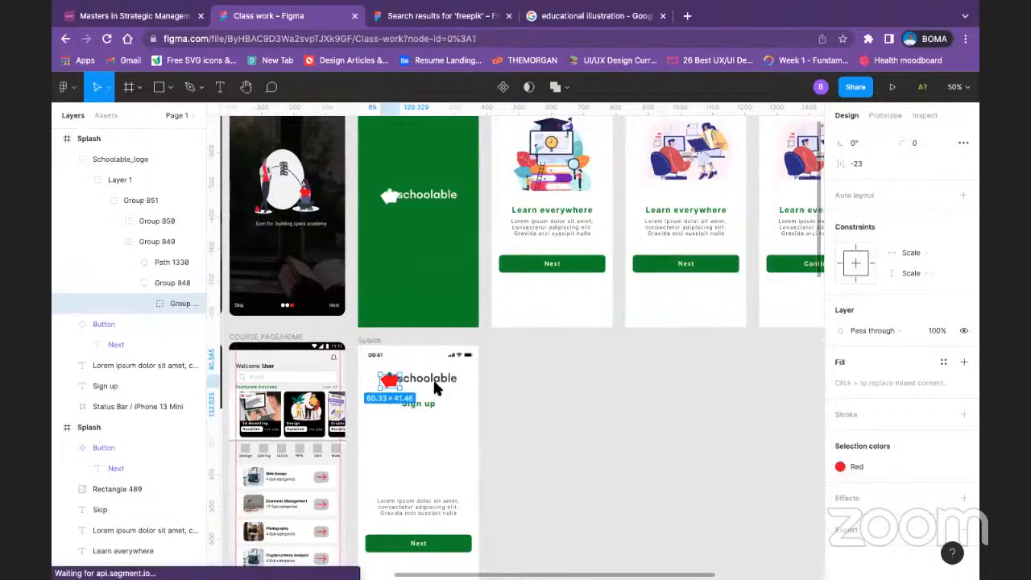
pyautogui.click(582, 375)
# Step: Apply the Green color style to the right-hand path of the red icon in the copied logo
pyautogui.doubleClick(396, 385)
pyautogui.doubleClick(393, 383)
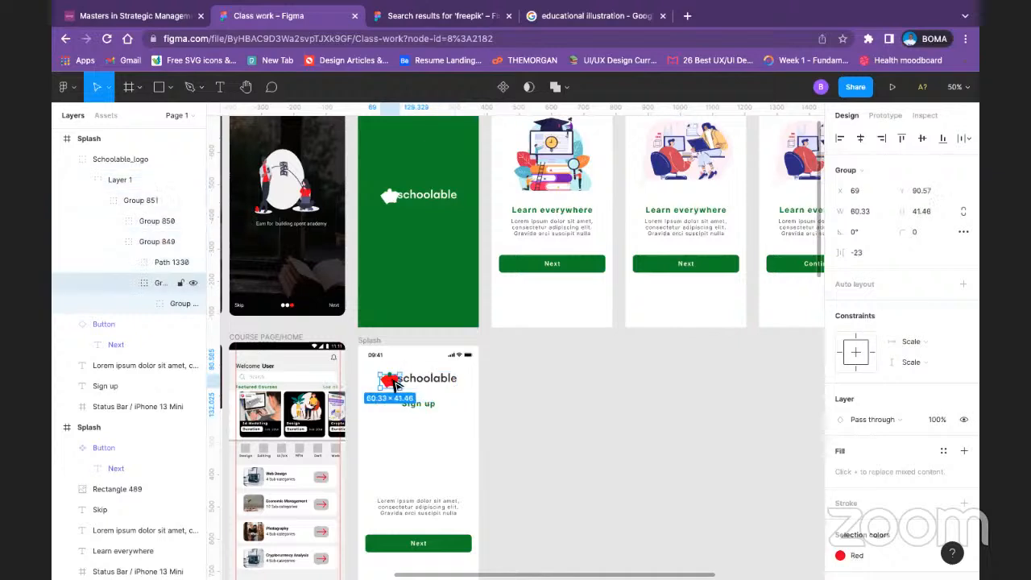
pyautogui.doubleClick(395, 385)
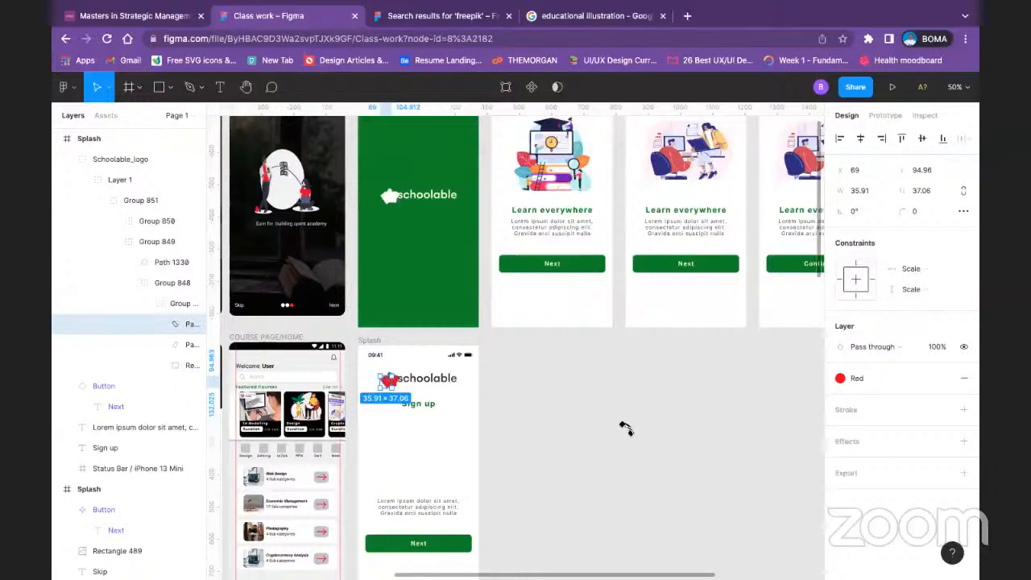
pyautogui.click(626, 427)
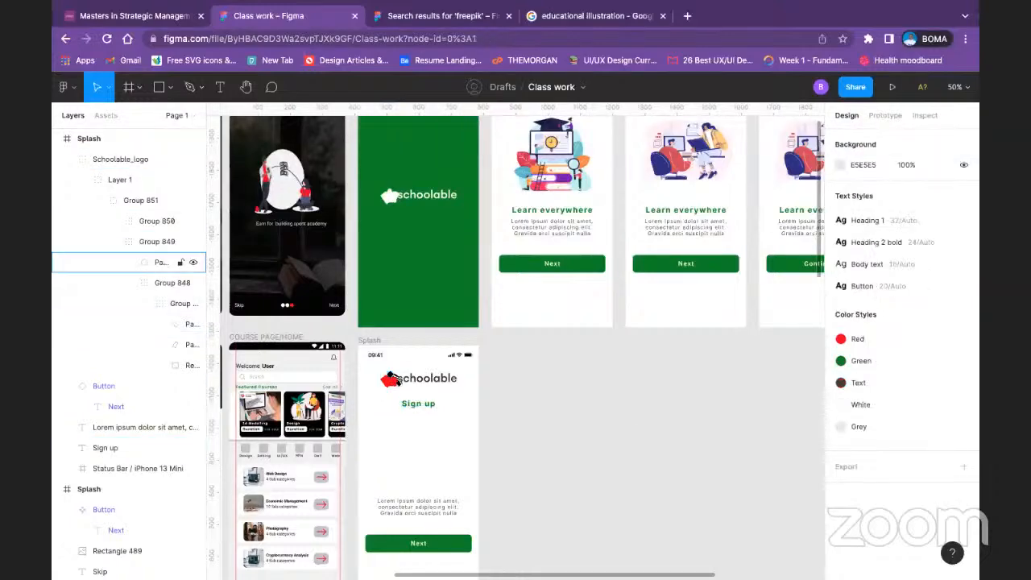
pyautogui.press('super+minus')
pyautogui.press('super+plus')
pyautogui.press('super+plus')
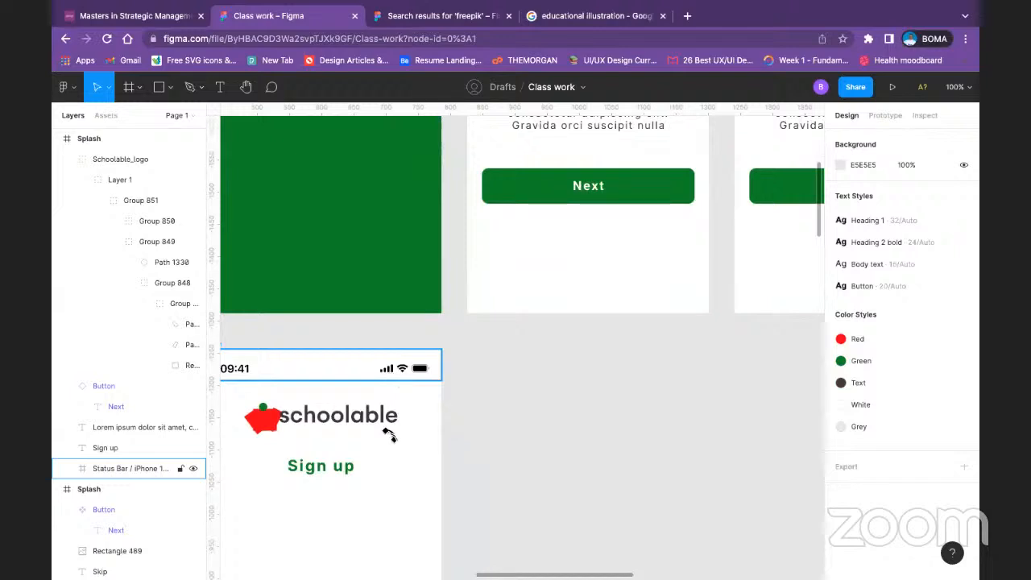
pyautogui.hscroll(-2, 596, 433)
pyautogui.click(408, 390)
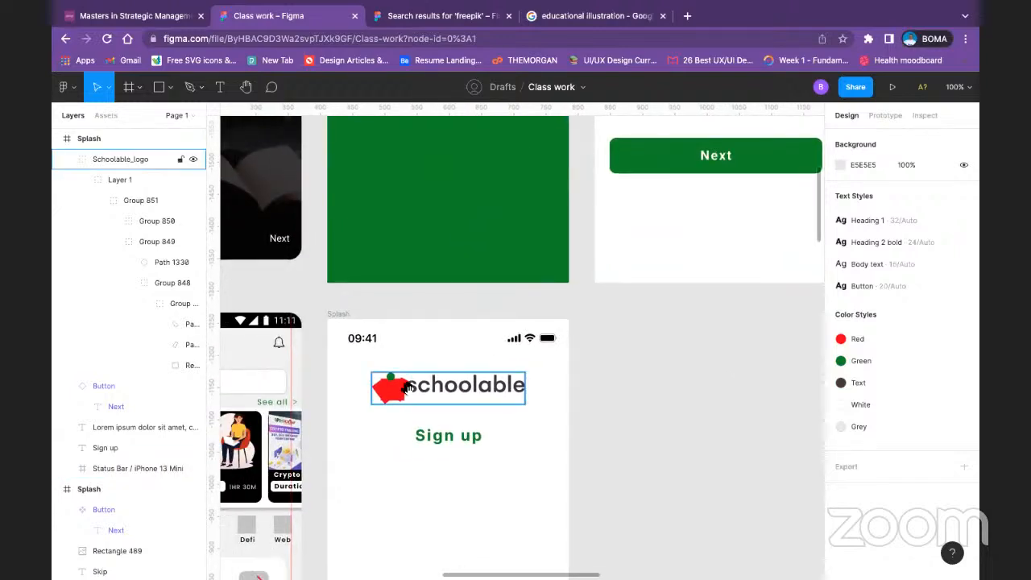
pyautogui.doubleClick(408, 390)
pyautogui.doubleClick(409, 390)
pyautogui.doubleClick(408, 390)
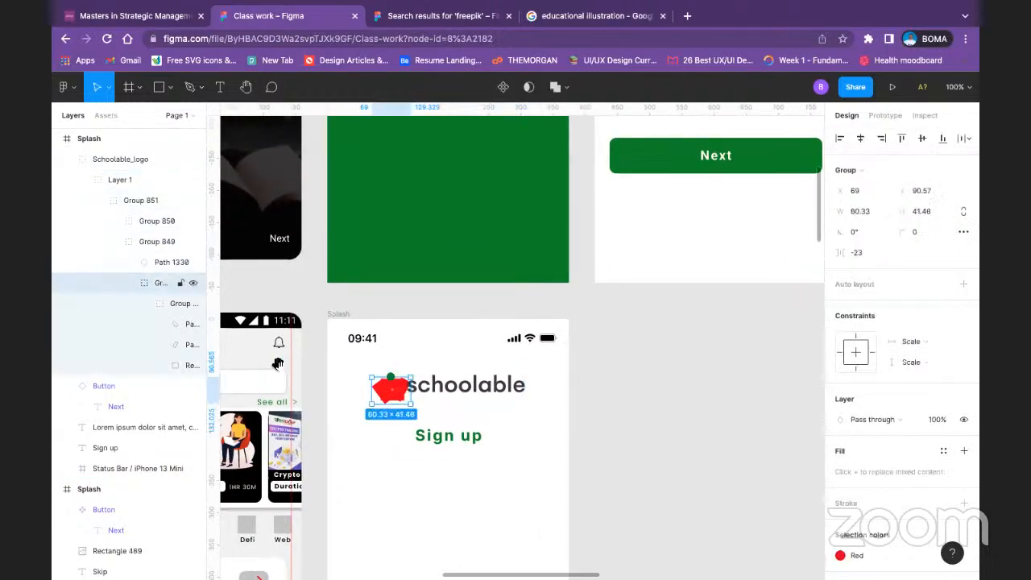
pyautogui.click(179, 304)
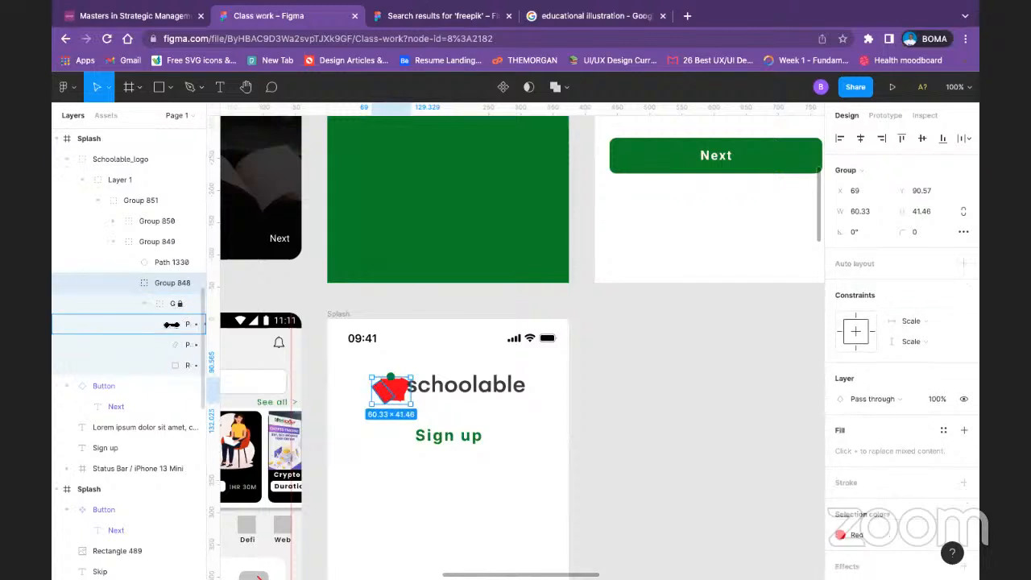
pyautogui.click(171, 323)
pyautogui.click(171, 343)
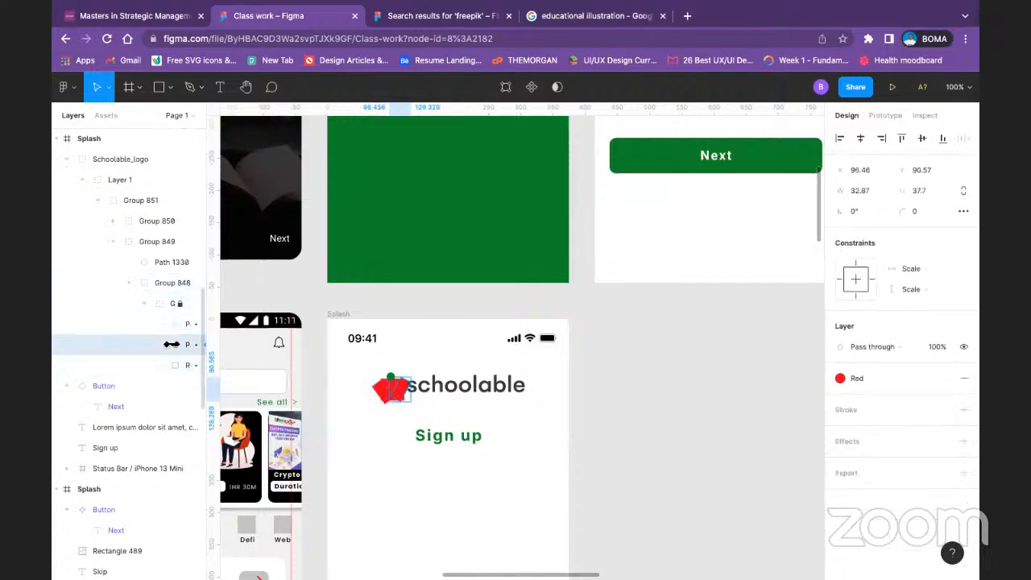
pyautogui.click(855, 379)
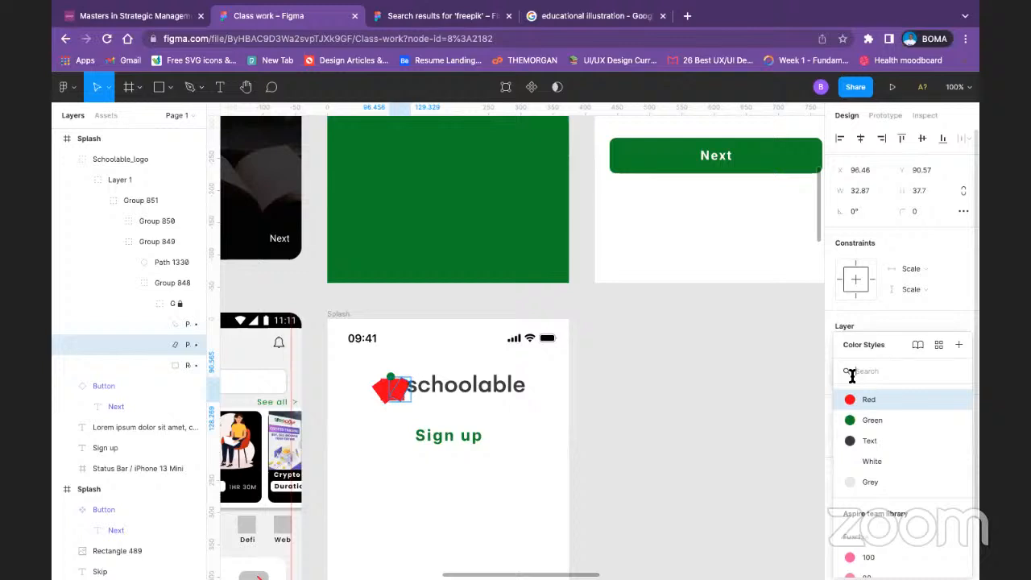
pyautogui.click(847, 420)
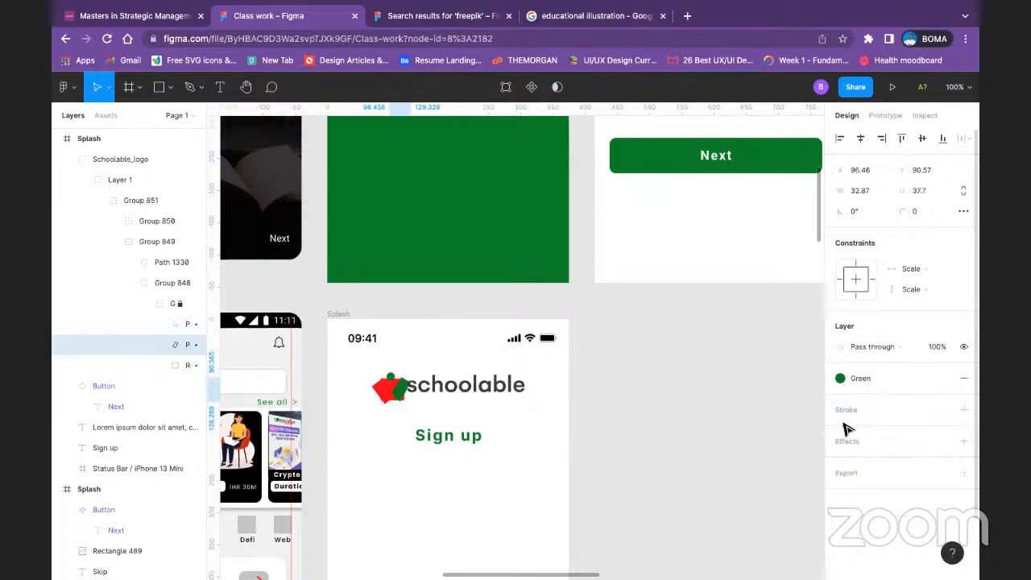
pyautogui.click(185, 365)
pyautogui.doubleClick(389, 378)
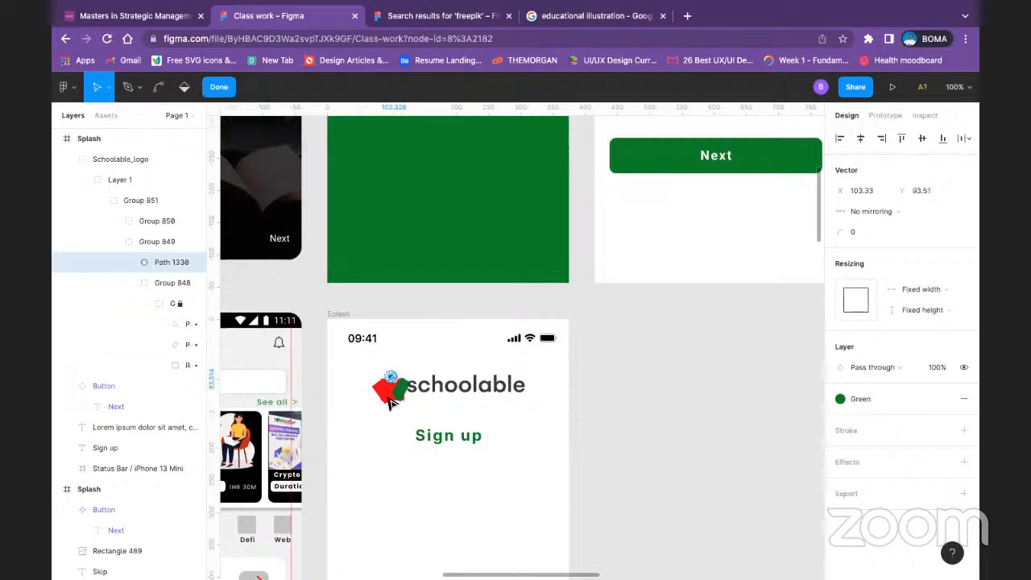
pyautogui.click(218, 87)
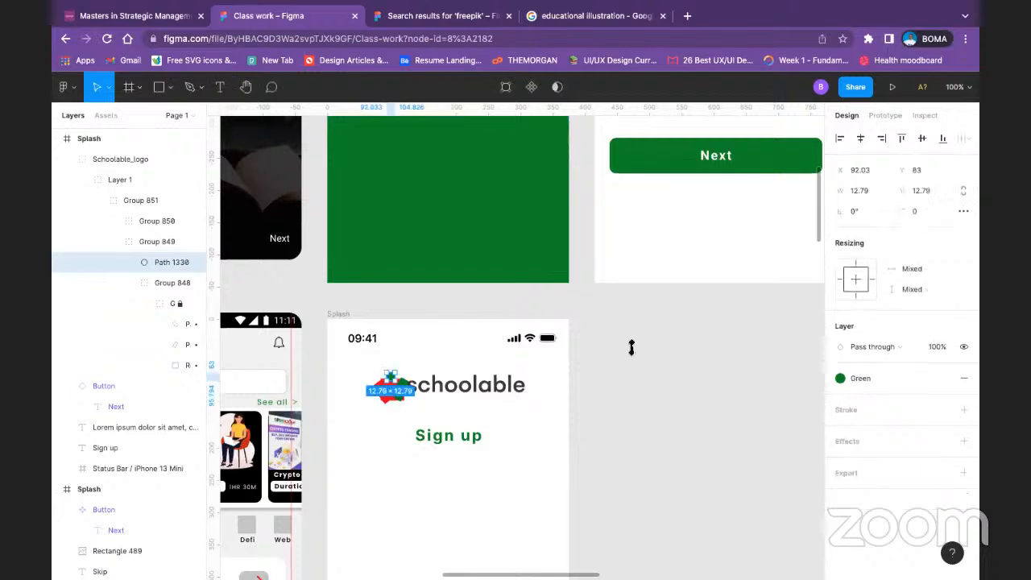
pyautogui.click(631, 347)
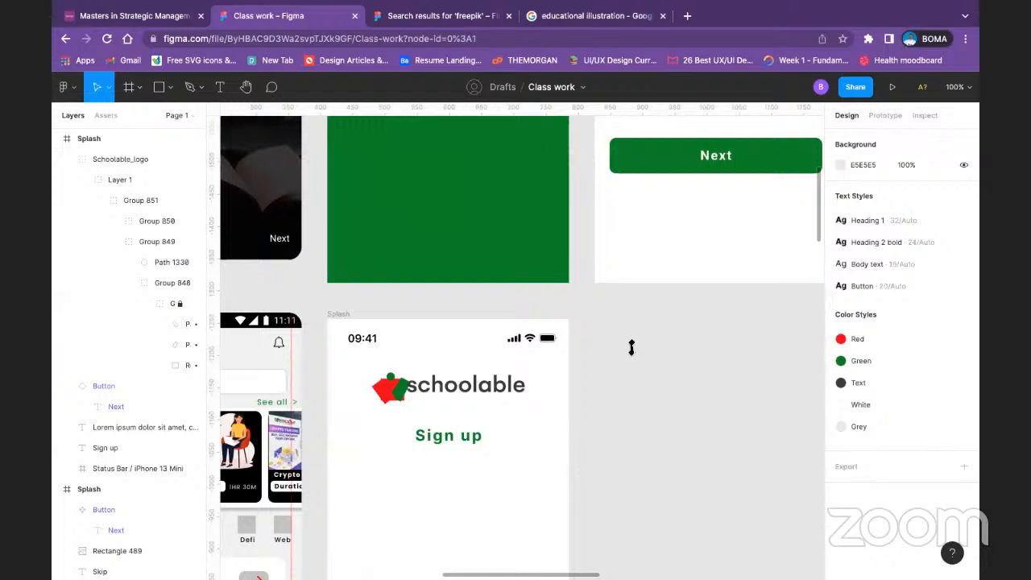
# Step: Delete the recolored Schoolable logo from above the Sign up heading
pyautogui.scroll(-5, 632, 347)
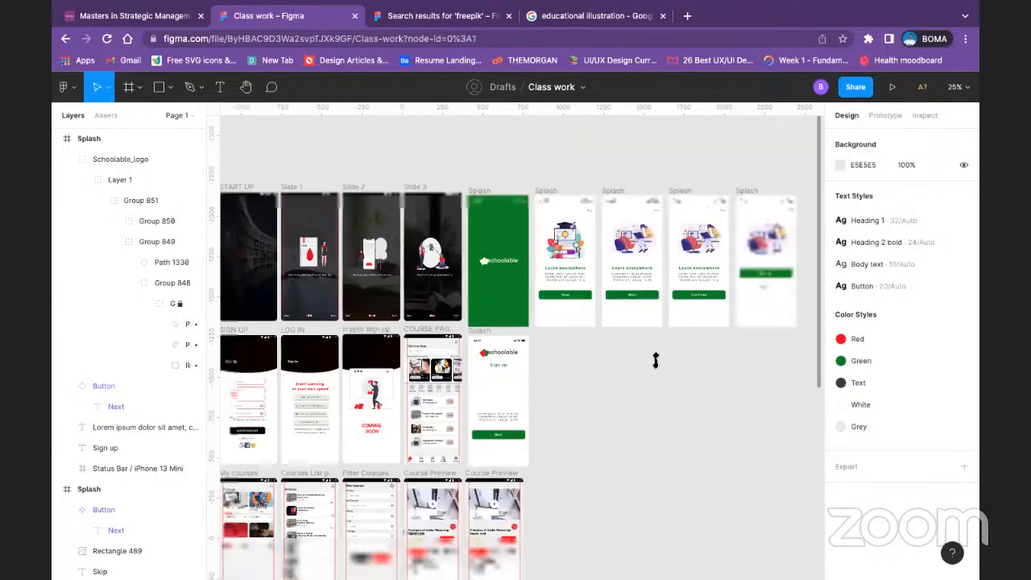
pyautogui.click(506, 352)
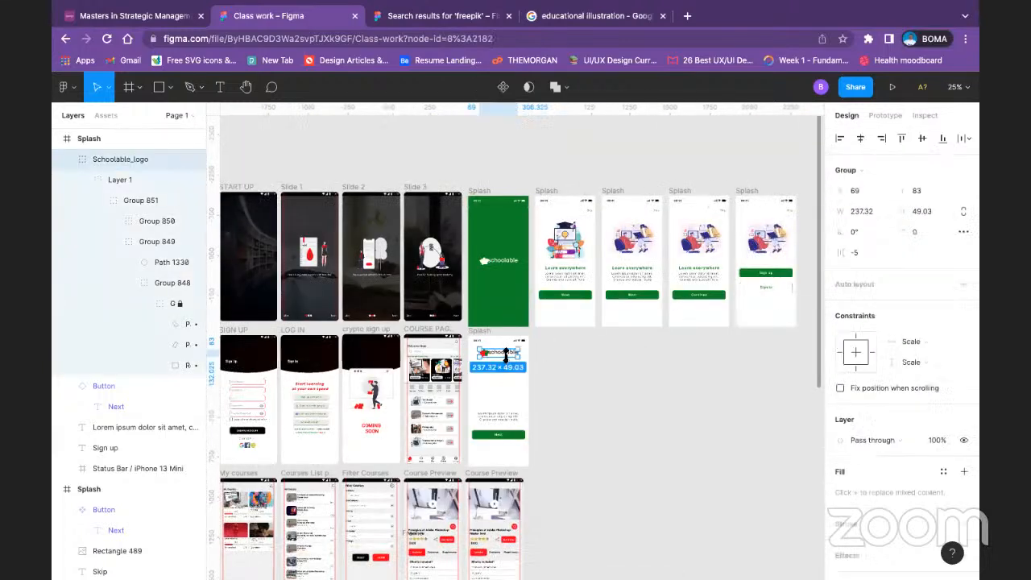
pyautogui.press('Delete')
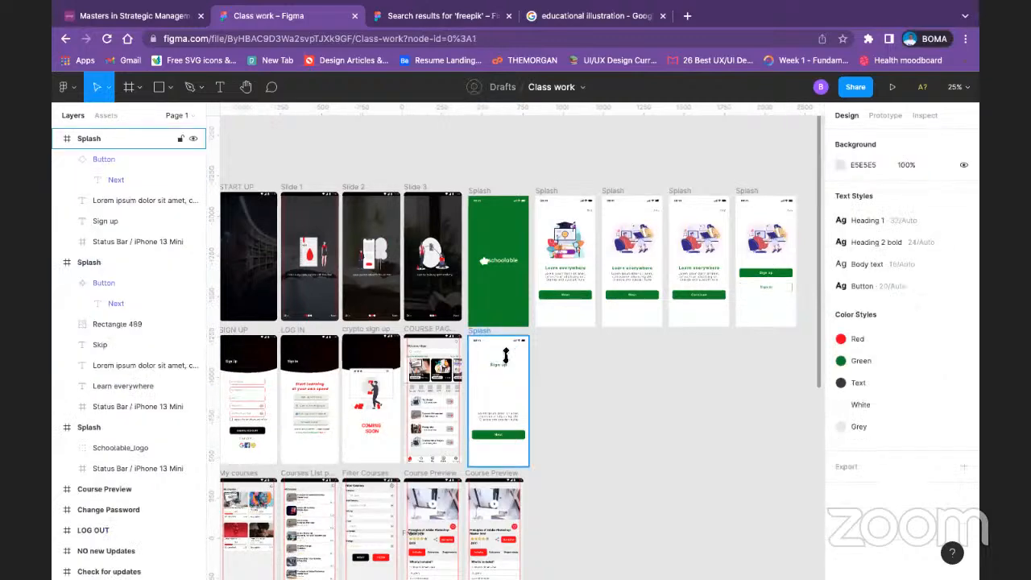
# Step: Move the Sign up heading up to Y 106, keeping it horizontally centered in the frame
pyautogui.scroll(-2, 506, 355)
pyautogui.scroll(5, 506, 355)
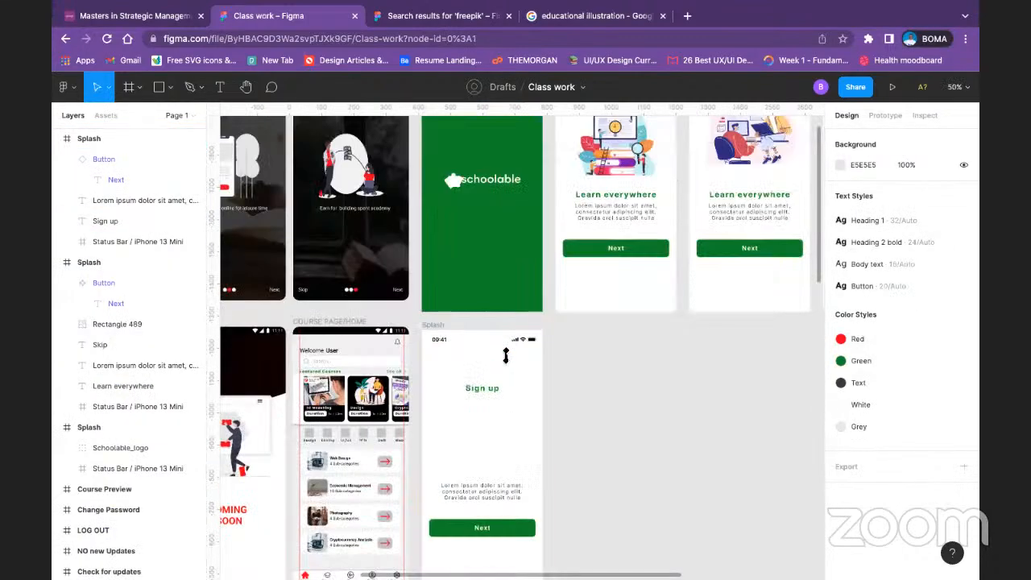
pyautogui.click(490, 390)
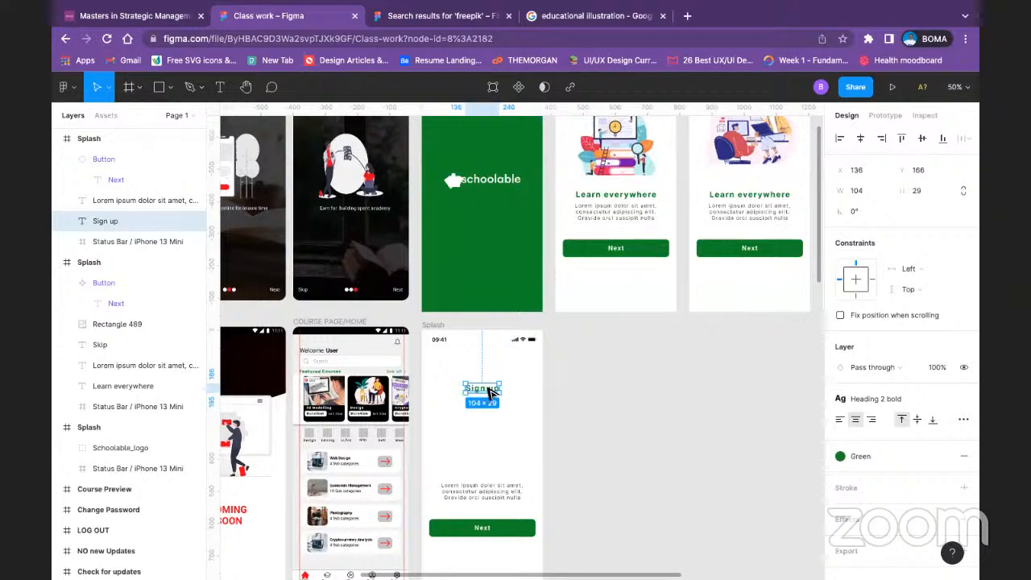
pyautogui.moveTo(490, 390); pyautogui.dragTo(492, 375)
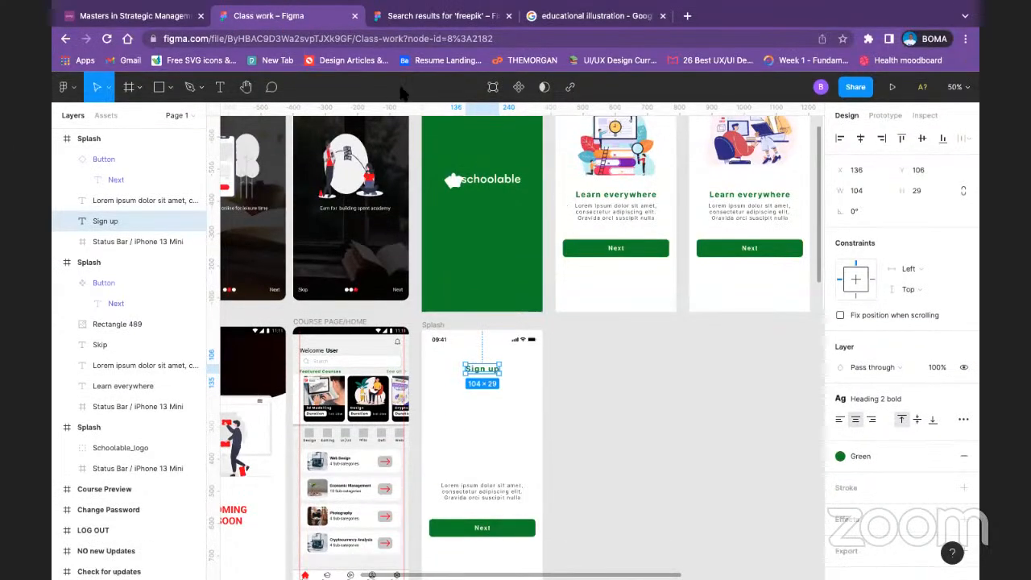
pyautogui.moveTo(722, 215); pyautogui.dragTo(703, 232)
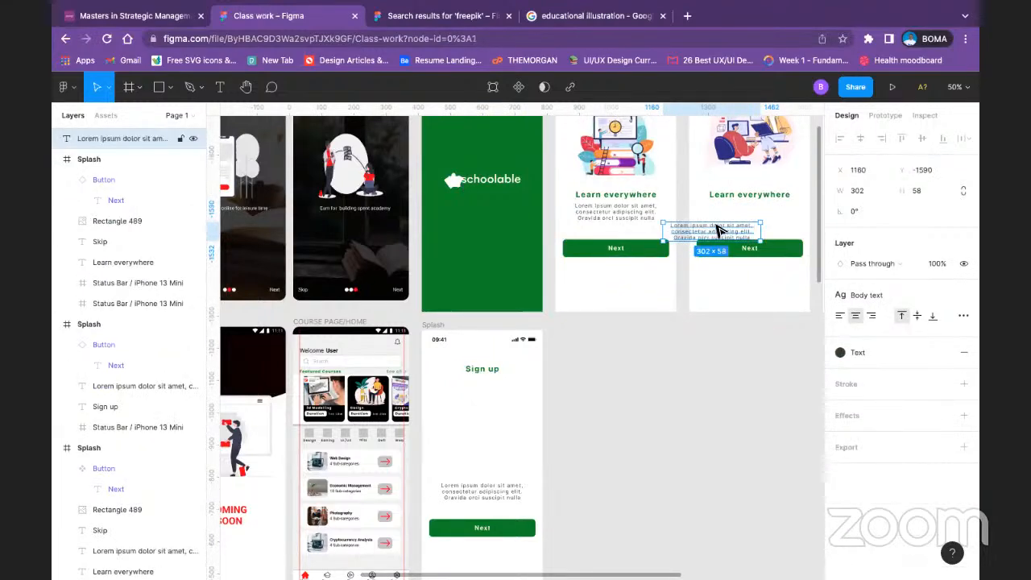
pyautogui.click(733, 383)
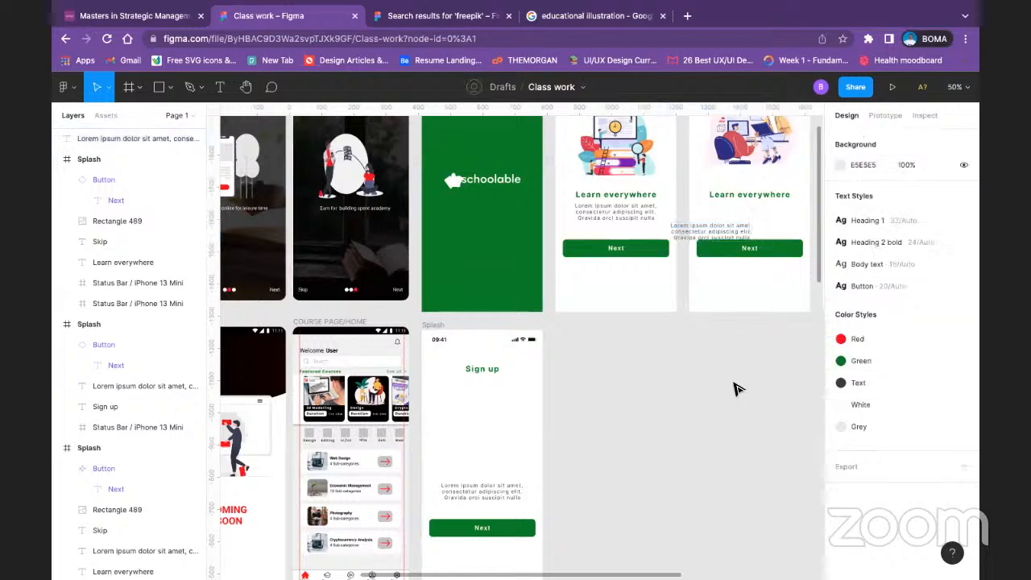
pyautogui.press('super+z')
pyautogui.press('super+z')
pyautogui.press('space')
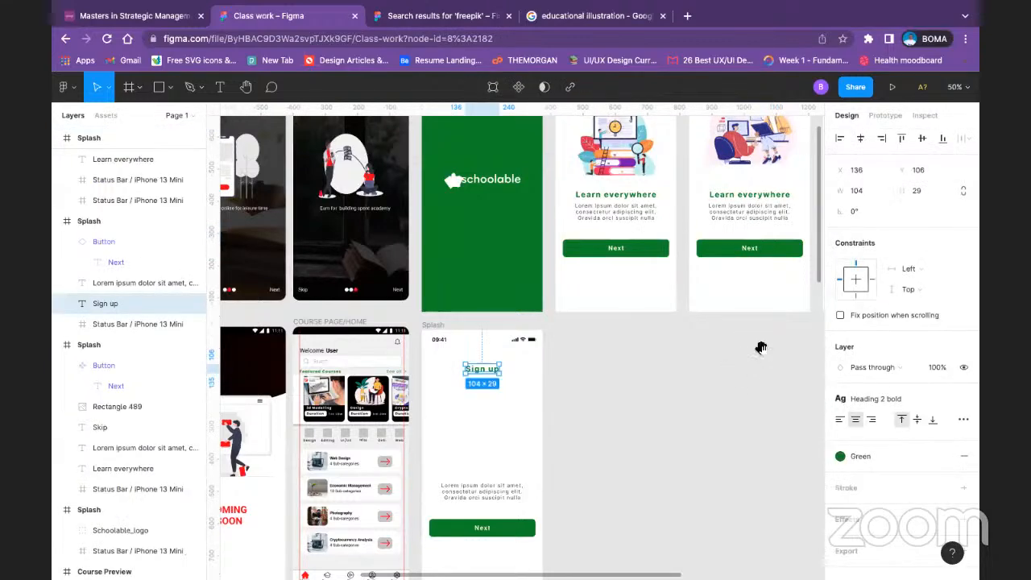
pyautogui.moveTo(760, 348); pyautogui.dragTo(510, 450)
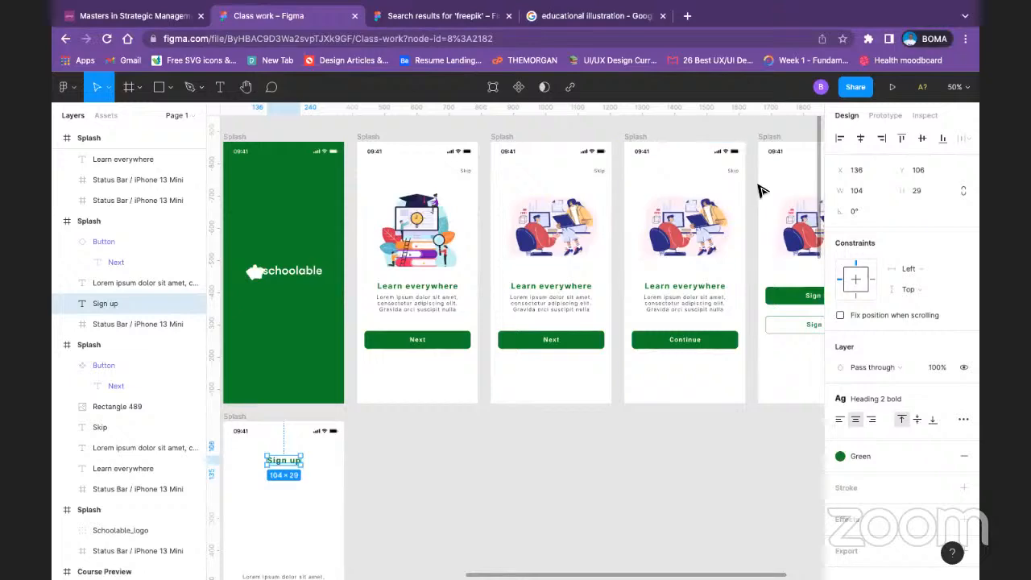
pyautogui.moveTo(587, 428); pyautogui.dragTo(729, 396)
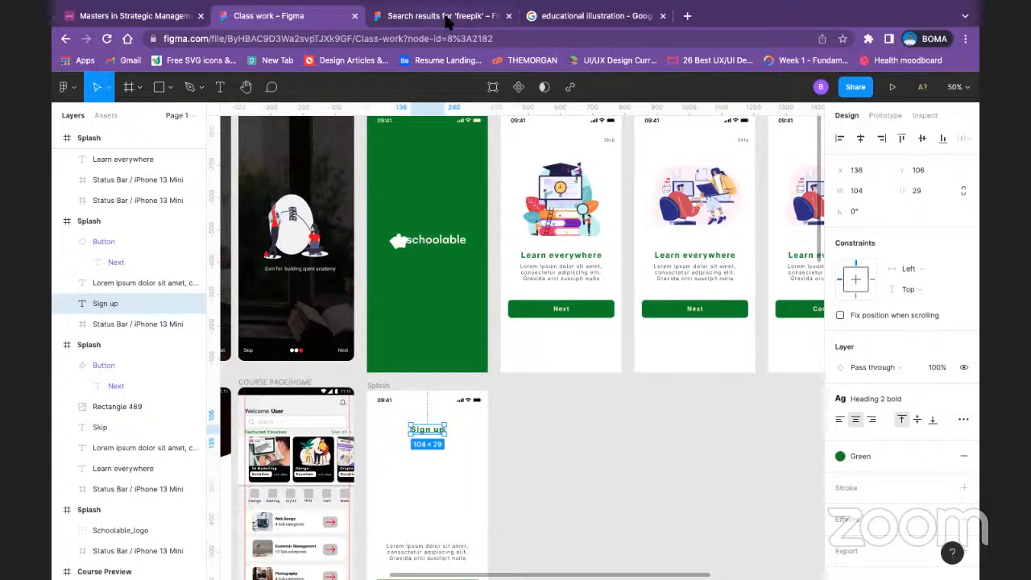
pyautogui.click(636, 432)
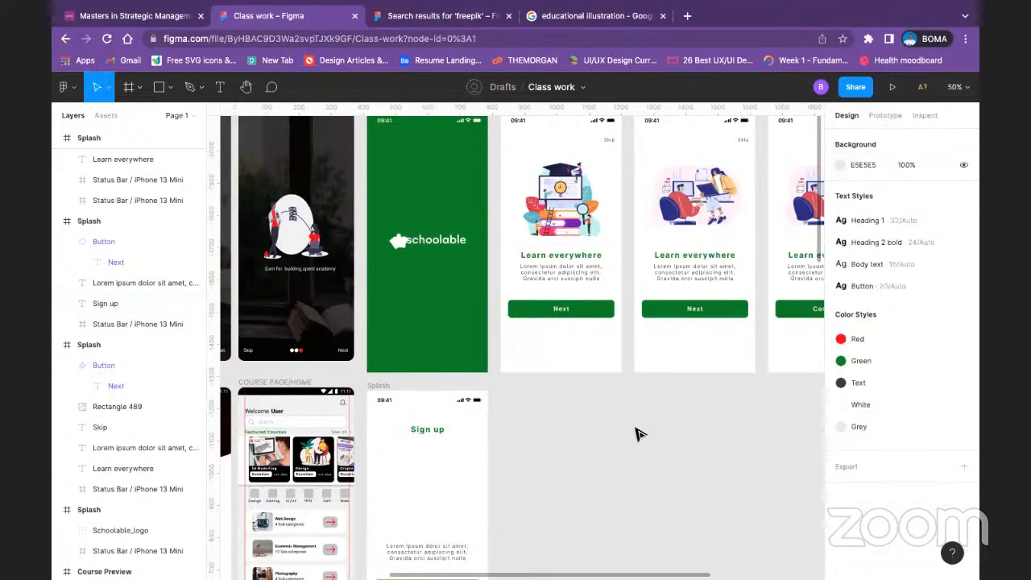
# Step: Try to delete the Next and Continue buttons from the three Learn everywhere onboarding screens
pyautogui.moveTo(644, 419); pyautogui.dragTo(492, 411)
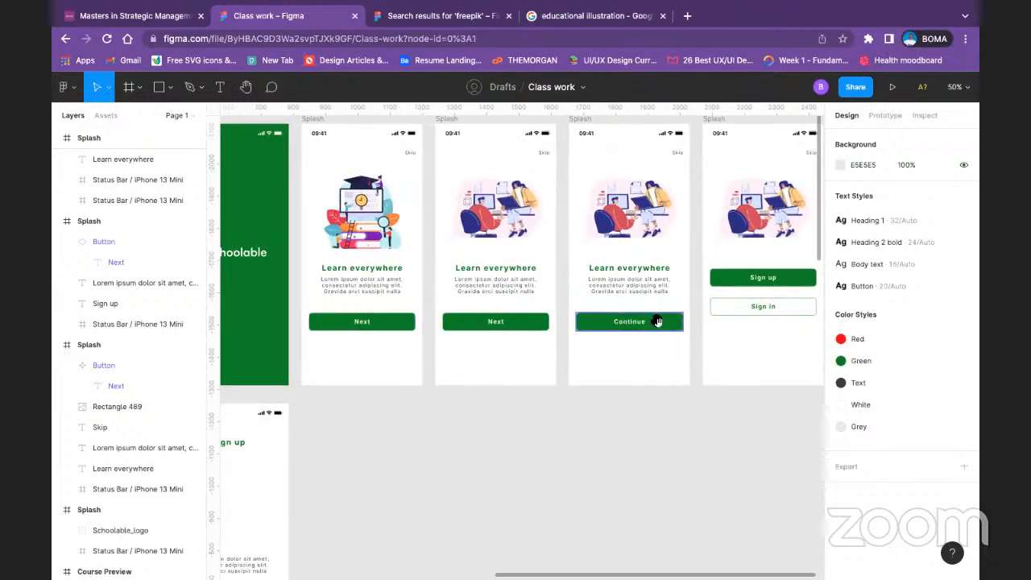
pyautogui.click(389, 325)
pyautogui.press('Delete')
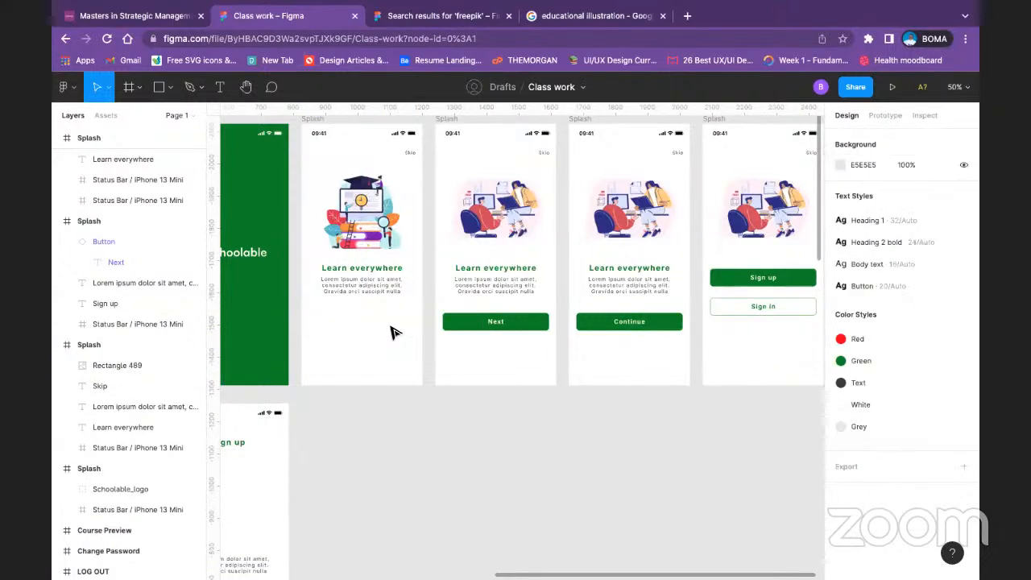
pyautogui.click(529, 323)
pyautogui.press('Delete')
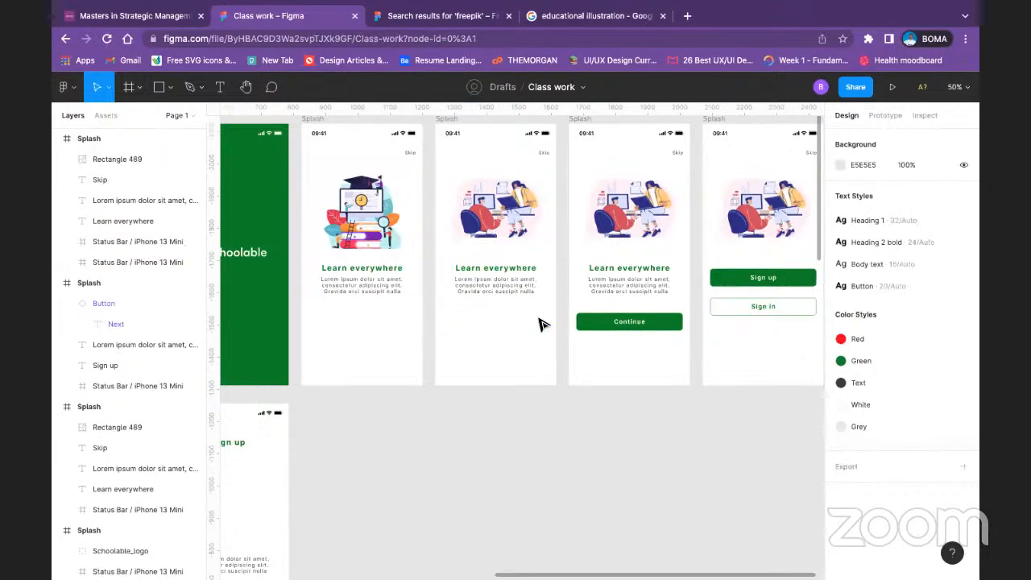
pyautogui.click(612, 323)
pyautogui.press('Delete')
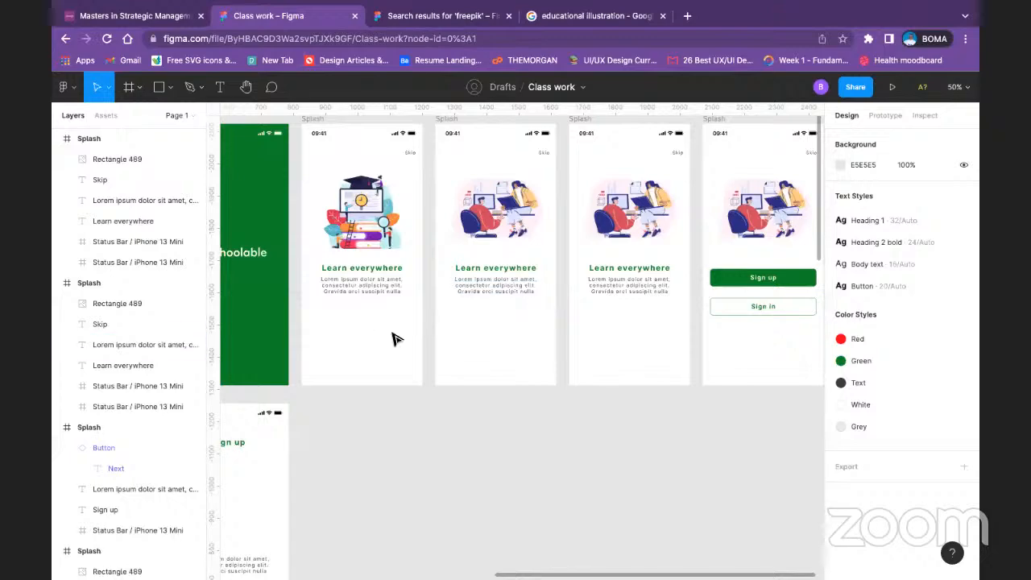
pyautogui.click(324, 305)
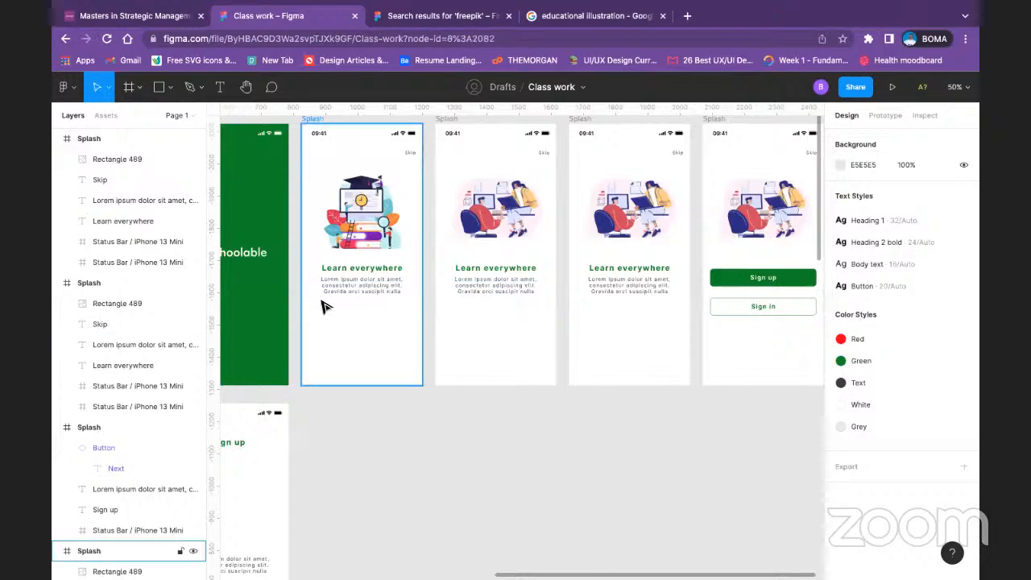
# Step: Undo the button deletions on the three onboarding screens and clear the selection
pyautogui.hotkey('ctrl', 'z')
pyautogui.hotkey('ctrl', 'z')
pyautogui.hotkey('ctrl', 'z')
pyautogui.hotkey('ctrl', 'z')
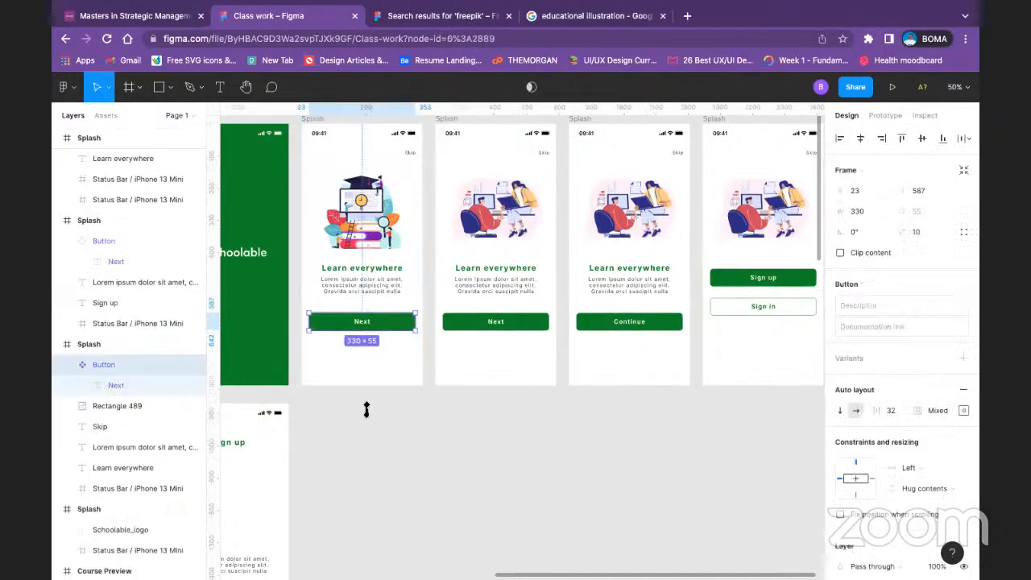
pyautogui.click(397, 462)
# Step: Delete the lorem ipsum paragraph above the Next button on the Sign up screen
pyautogui.hscroll(-5, 397, 463)
pyautogui.scroll(-3, 555, 453)
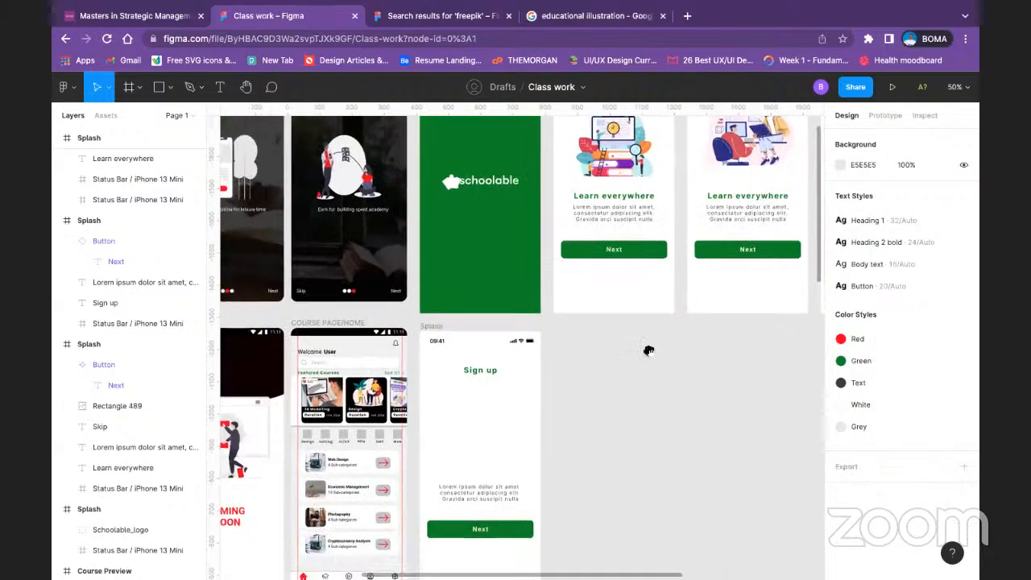
pyautogui.scroll(-2, 589, 363)
pyautogui.hscroll(-2, 589, 363)
pyautogui.click(565, 391)
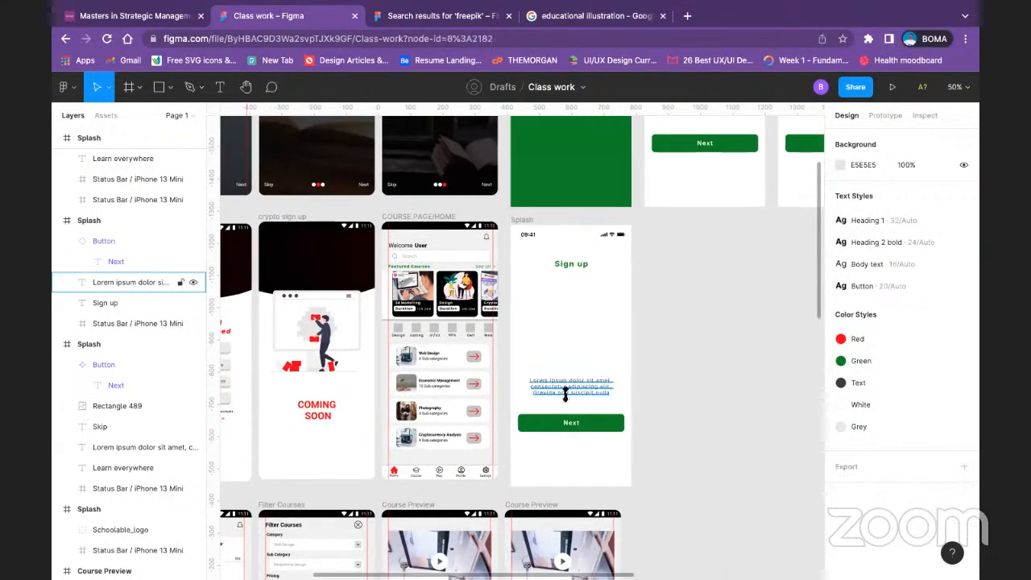
pyautogui.press('Delete')
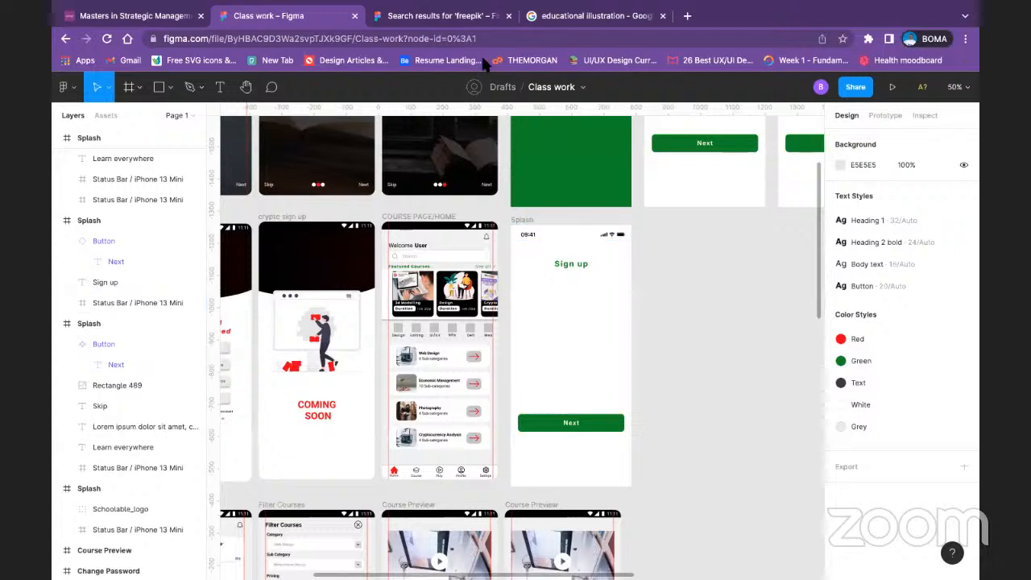
# Step: Show the 8-column layout grid on the Sign up frame
pyautogui.click(522, 219)
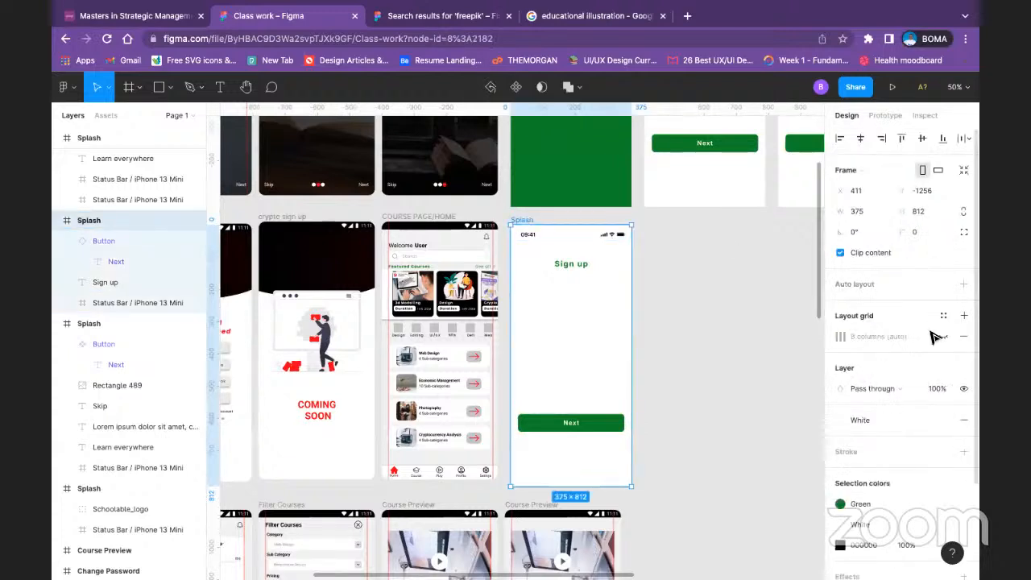
pyautogui.click(943, 338)
pyautogui.click(698, 343)
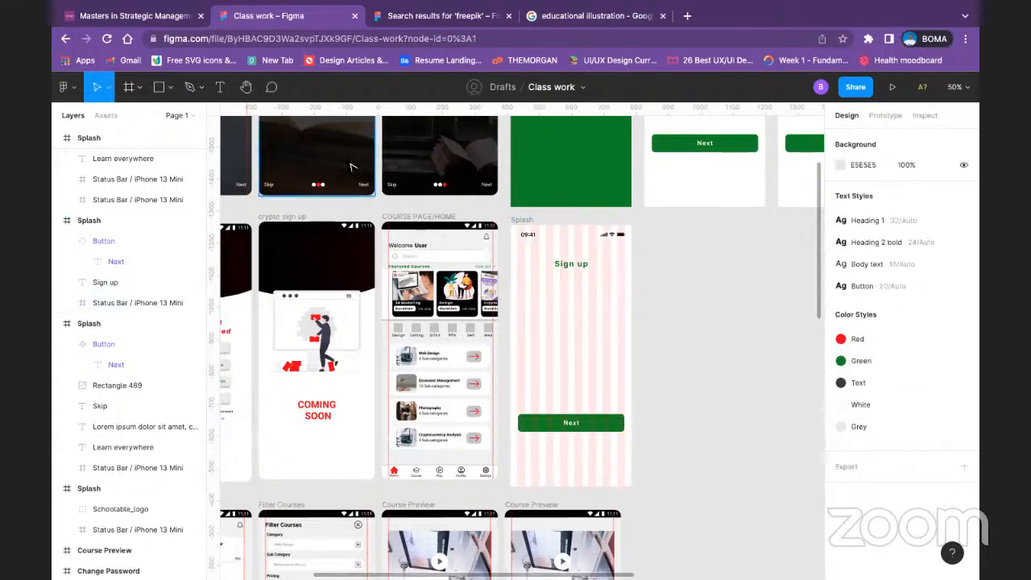
# Step: Draw a rectangle about 333 wide below the Sign up heading and set its height to 60
pyautogui.click(178, 93)
pyautogui.click(165, 118)
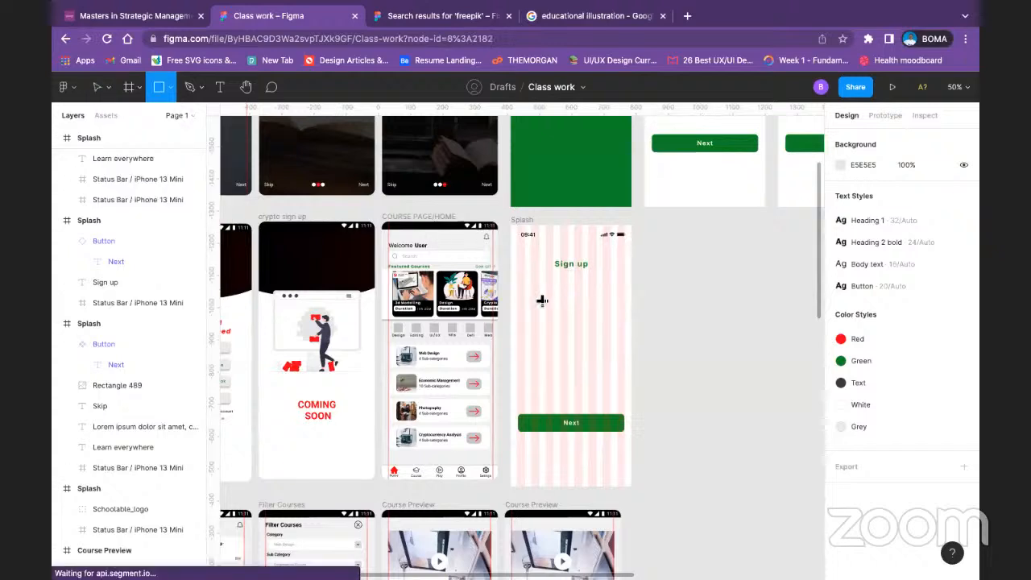
pyautogui.moveTo(516, 273); pyautogui.dragTo(625, 299)
pyautogui.click(925, 187)
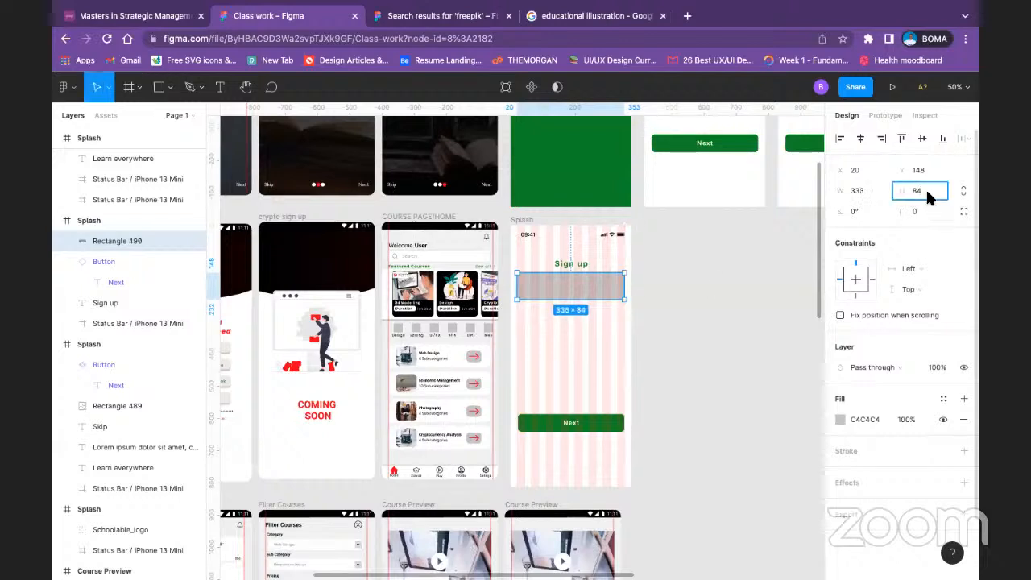
pyautogui.write('60')
pyautogui.press('Return')
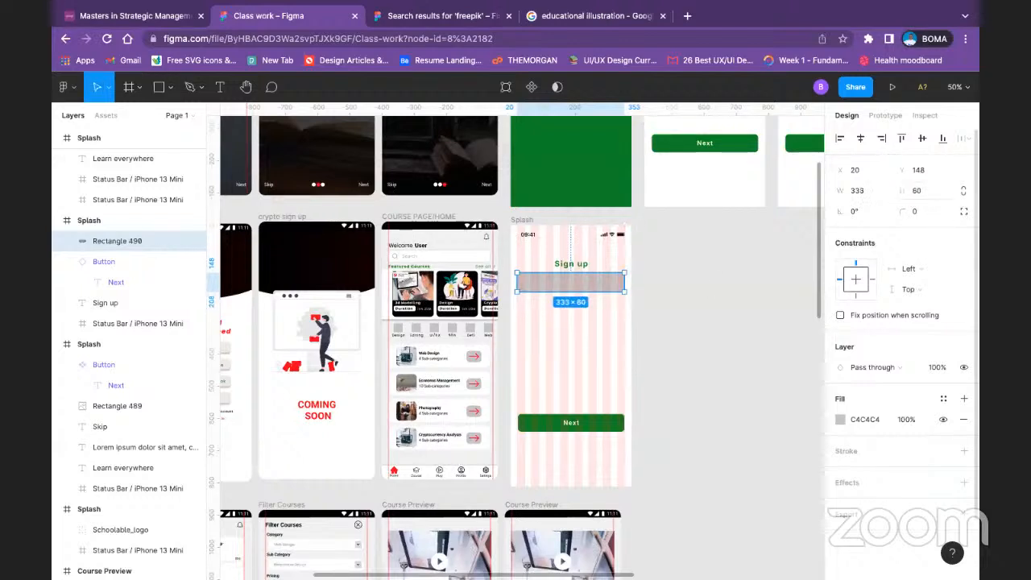
# Step: Set the rectangle's corner radius to 10 and move it down to Y 193, centered horizontally in the frame
pyautogui.click(925, 208)
pyautogui.write('10')
pyautogui.press('Return')
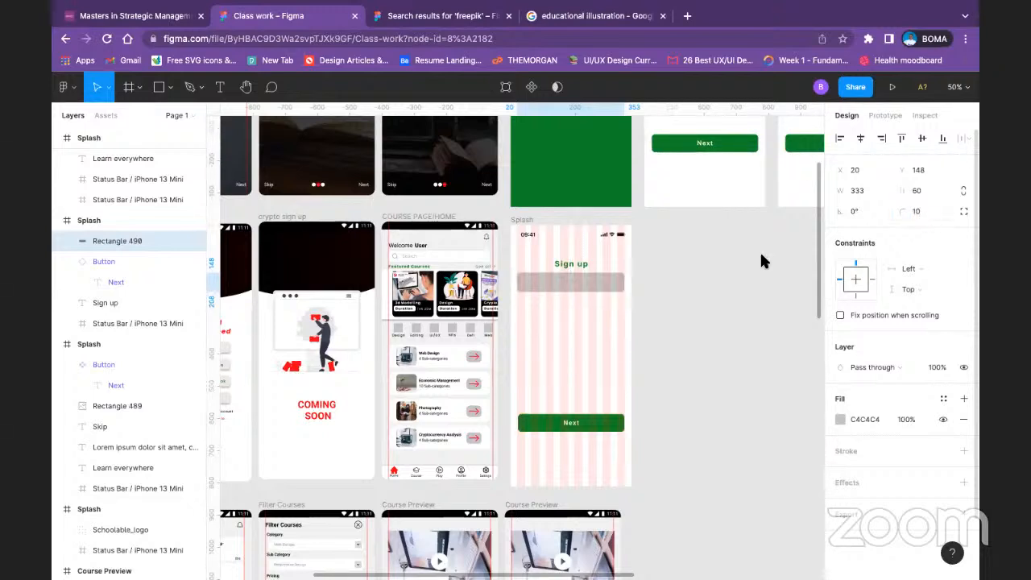
pyautogui.moveTo(586, 289); pyautogui.dragTo(586, 301)
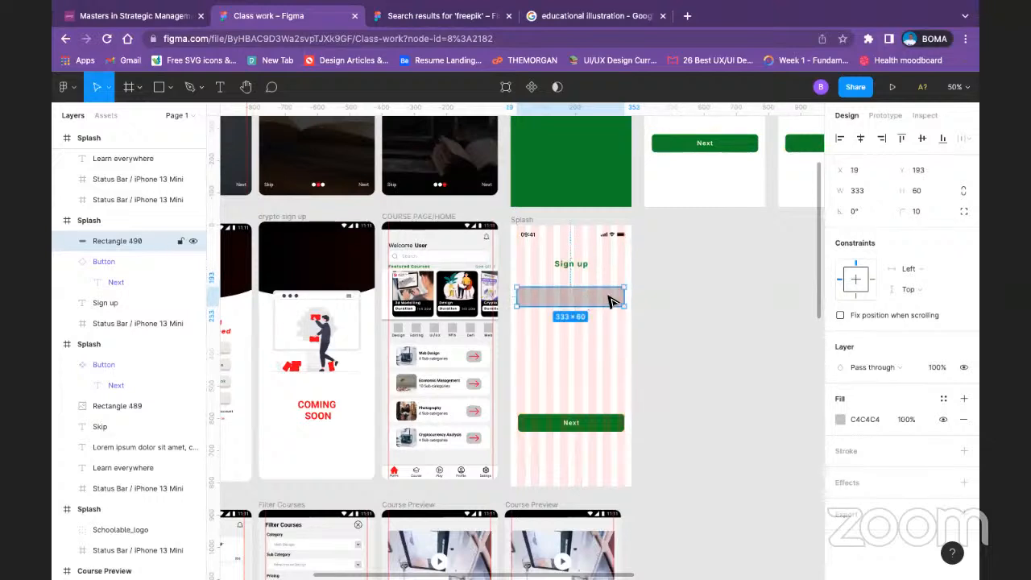
pyautogui.click(864, 139)
# Step: Try resizing and repositioning the Next button on the Sign up screen, and undo those changes
pyautogui.click(602, 422)
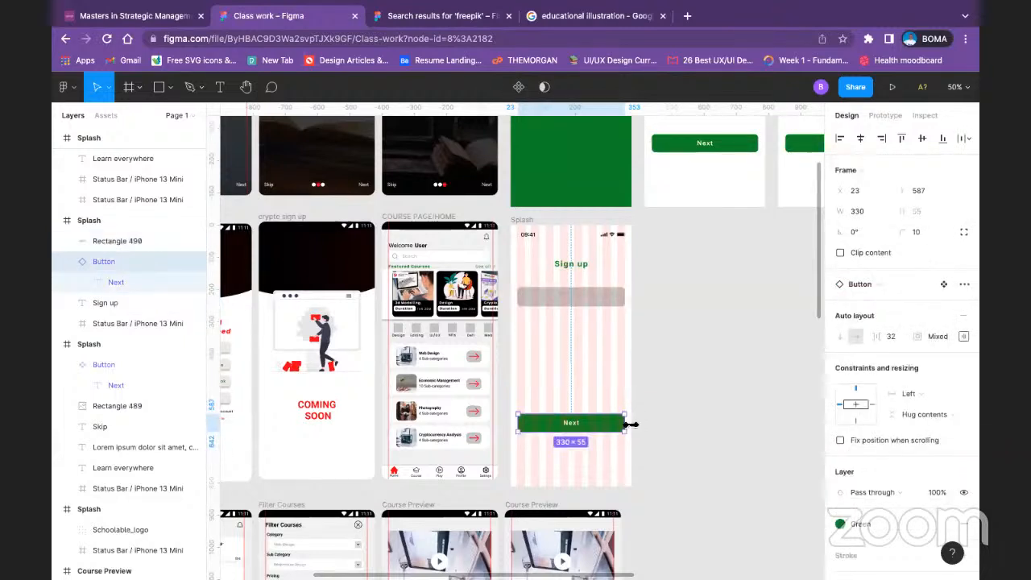
pyautogui.moveTo(631, 425); pyautogui.dragTo(558, 357)
pyautogui.click(506, 425)
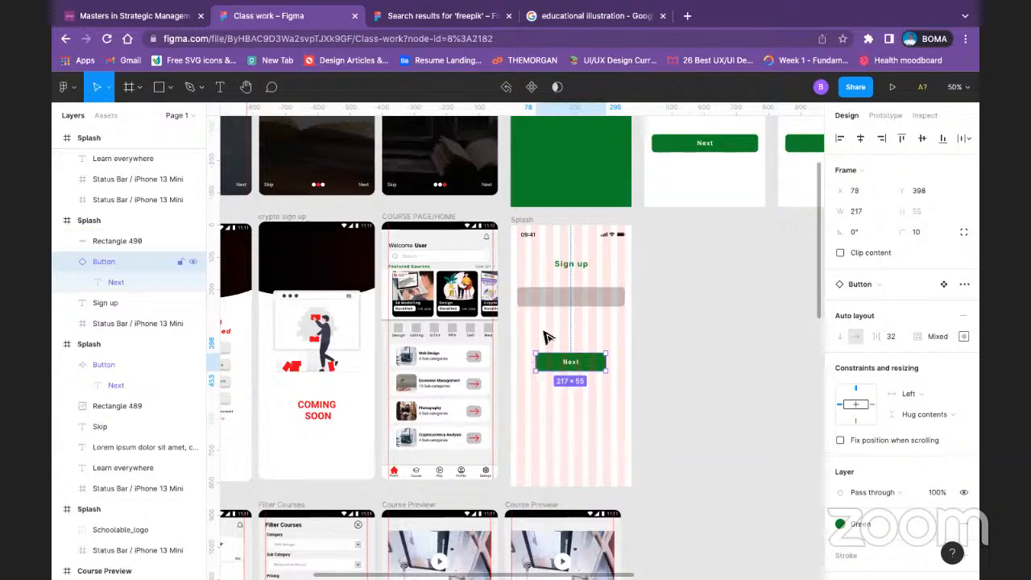
pyautogui.hotkey('ctrl', 'z')
pyautogui.hotkey('ctrl', 'z')
pyautogui.hotkey('ctrl', 'z')
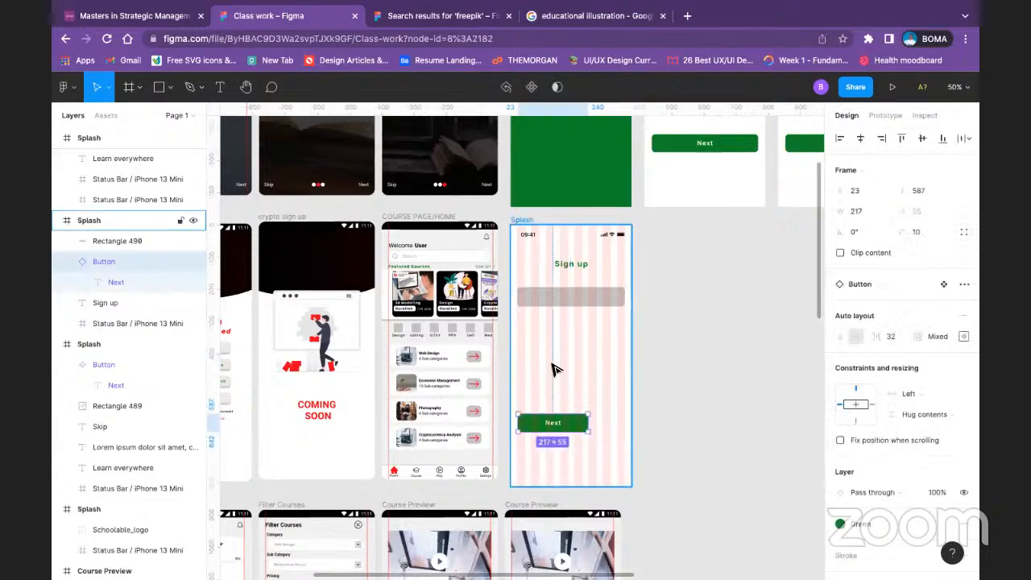
# Step: Hide the 8-column layout grid on the Sign up frame
pyautogui.click(522, 220)
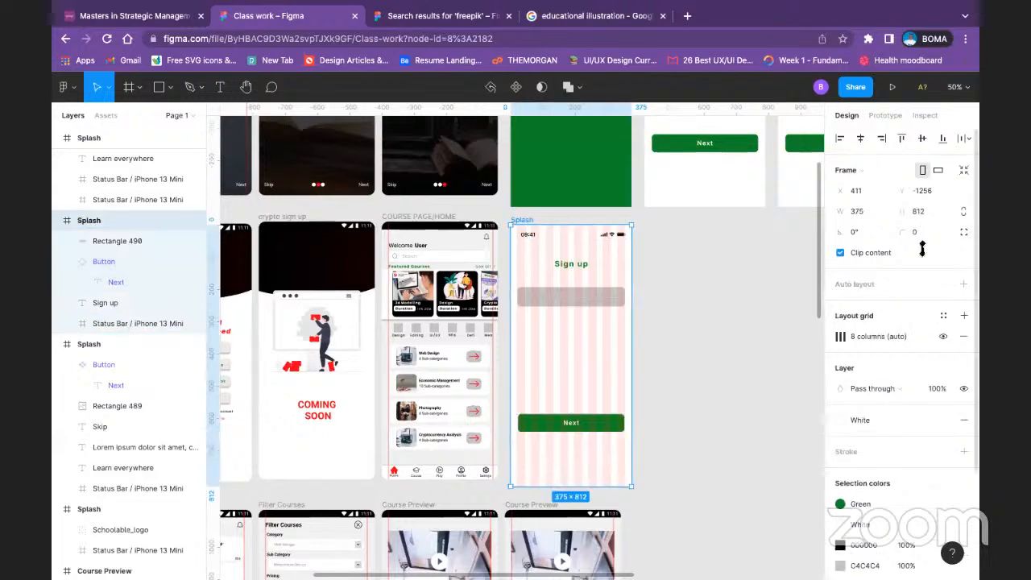
pyautogui.click(944, 336)
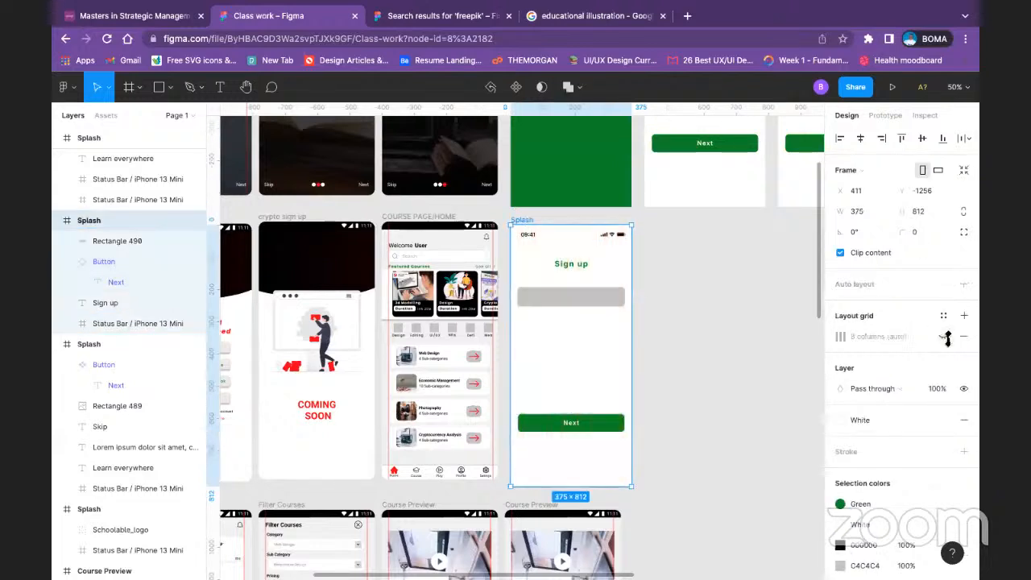
pyautogui.hotkey('ctrl', '-')
pyautogui.hotkey('ctrl', '=')
pyautogui.hotkey('ctrl', '=')
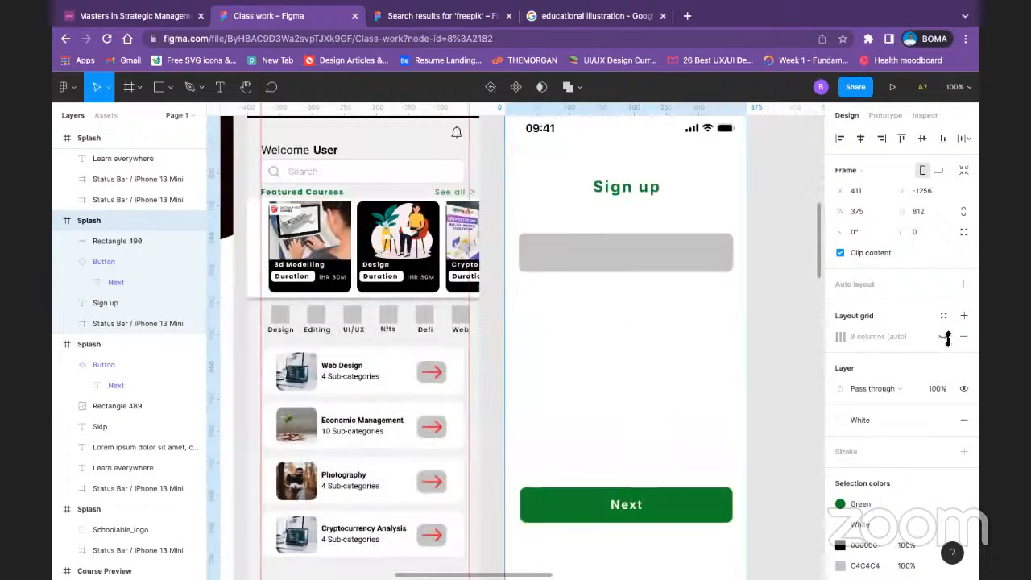
# Step: Set the fill of the rectangle below the Sign up heading to FFFFFF
pyautogui.click(716, 246)
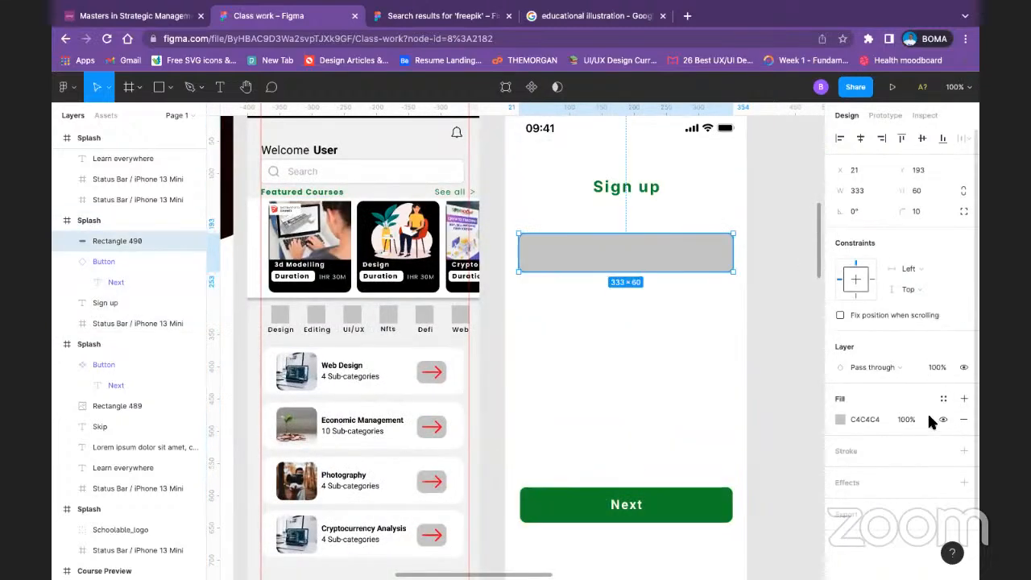
pyautogui.click(839, 418)
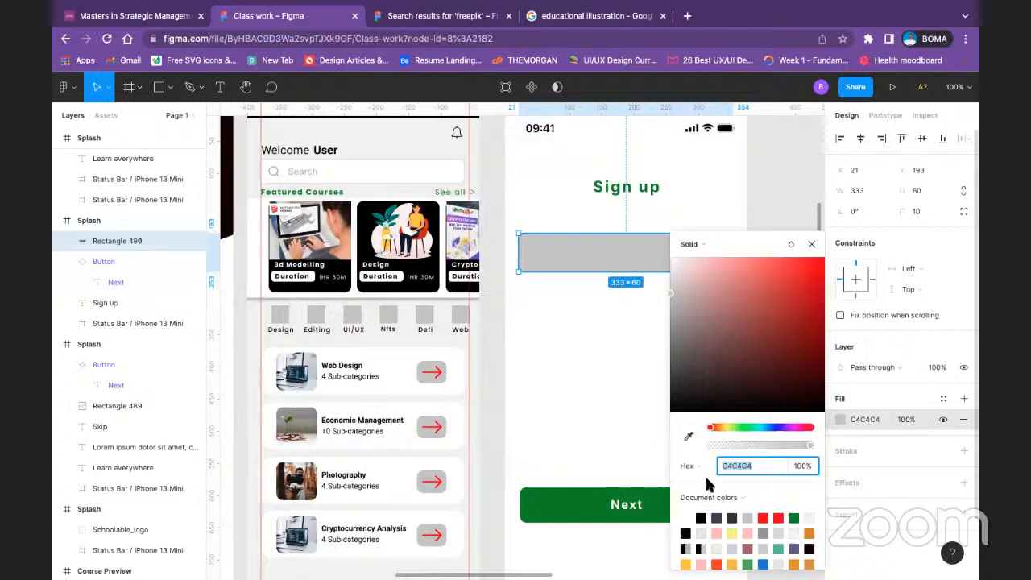
pyautogui.write('ffffff')
pyautogui.press('Return')
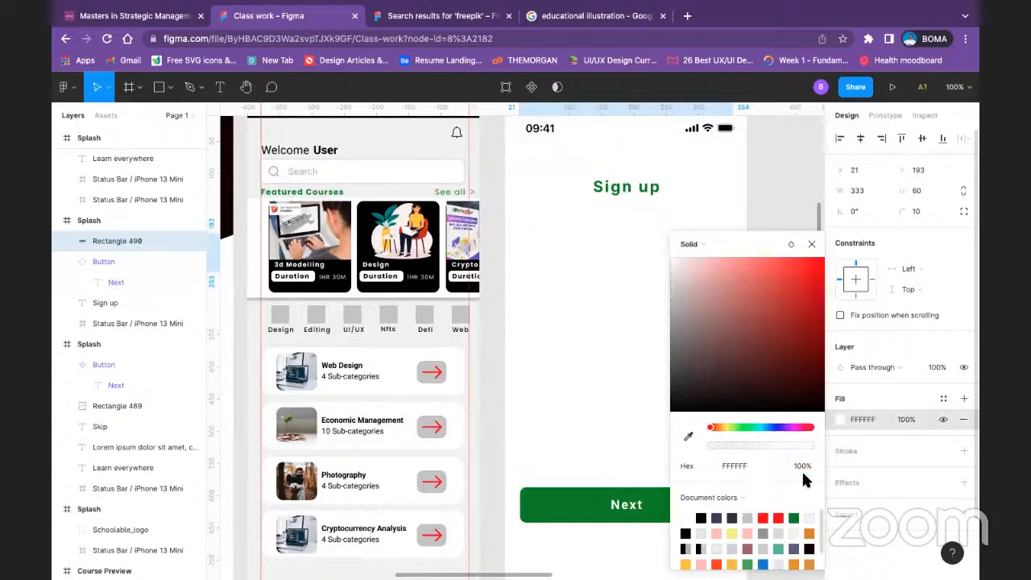
# Step: Add a stroke to the white rectangle and apply the Grey color style to it
pyautogui.click(877, 446)
pyautogui.click(877, 445)
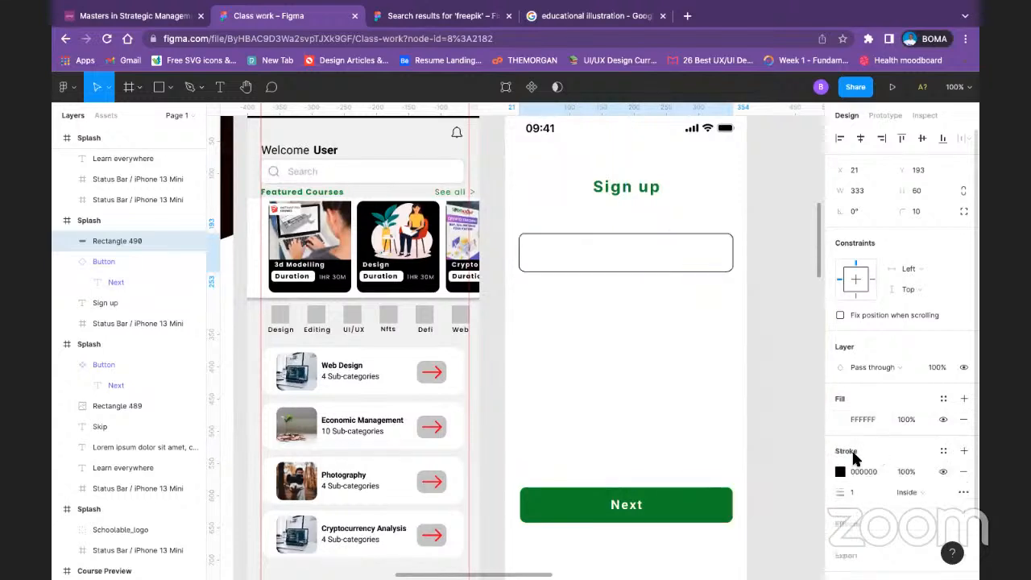
pyautogui.click(842, 470)
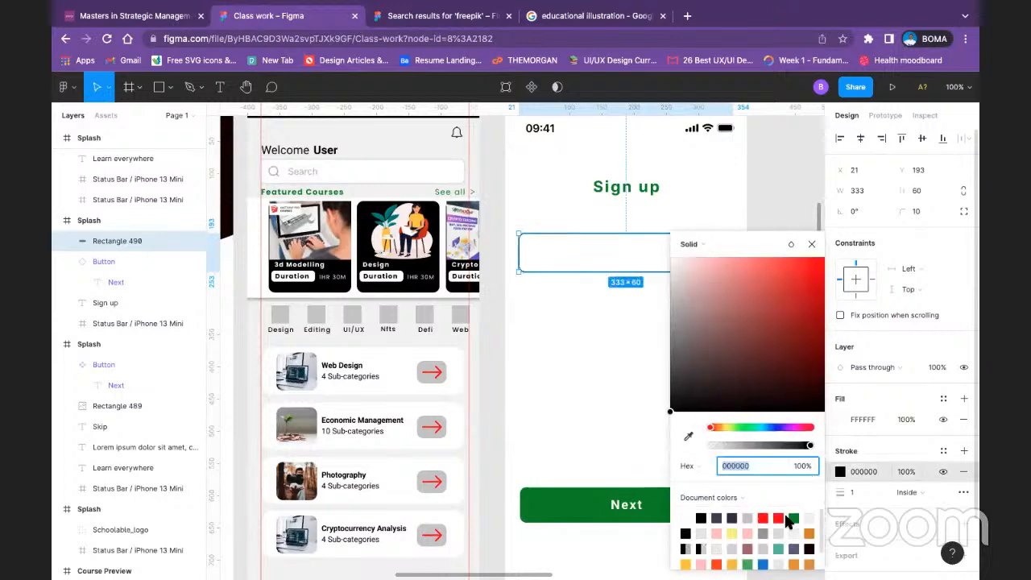
pyautogui.click(943, 450)
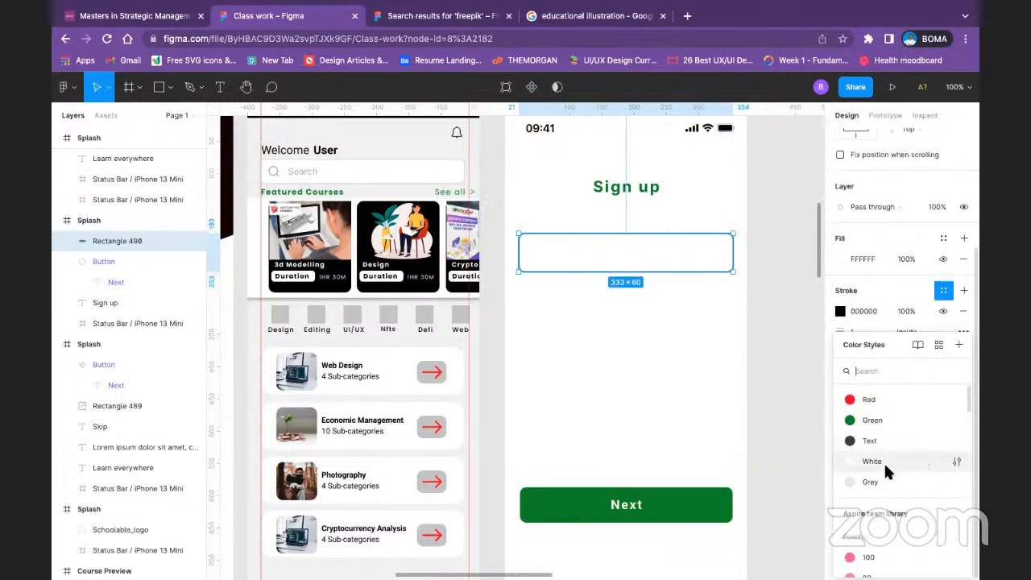
pyautogui.click(870, 477)
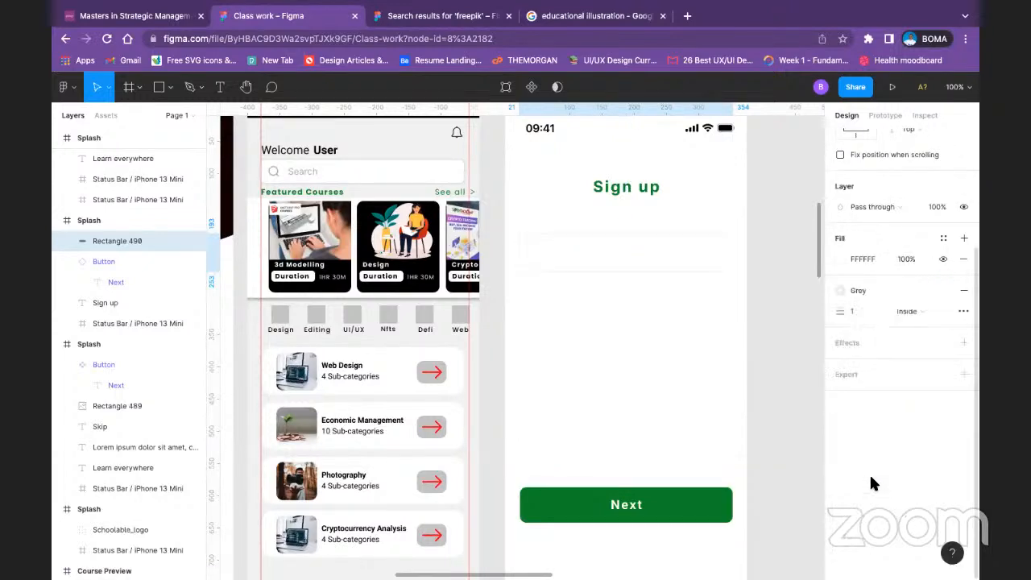
pyautogui.click(727, 348)
# Step: Add the text label "Full name" and place it just above the input rectangle, aligned with its left edge
pyautogui.click(654, 257)
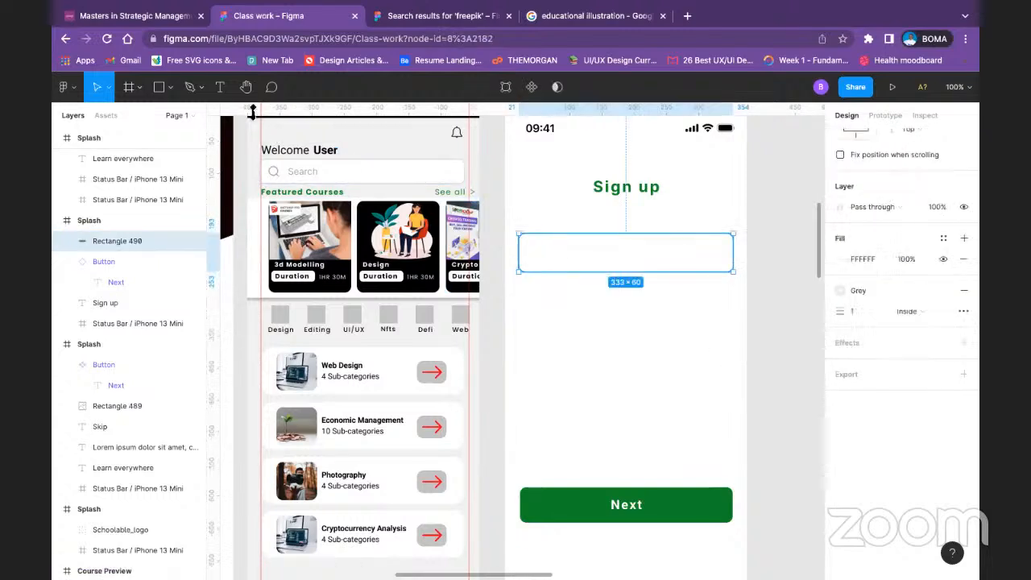
pyautogui.press('t')
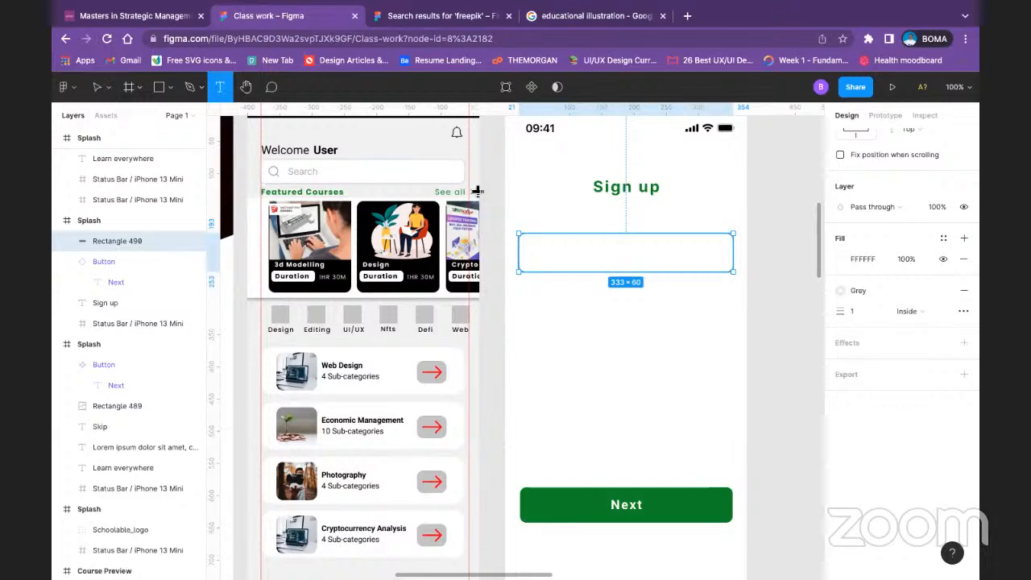
pyautogui.click(520, 232)
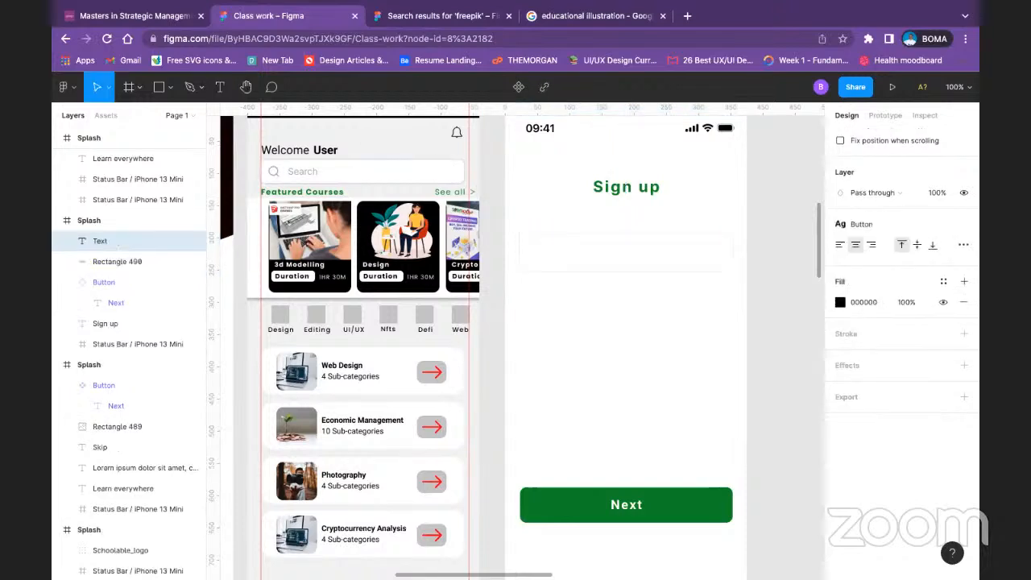
pyautogui.write('Full')
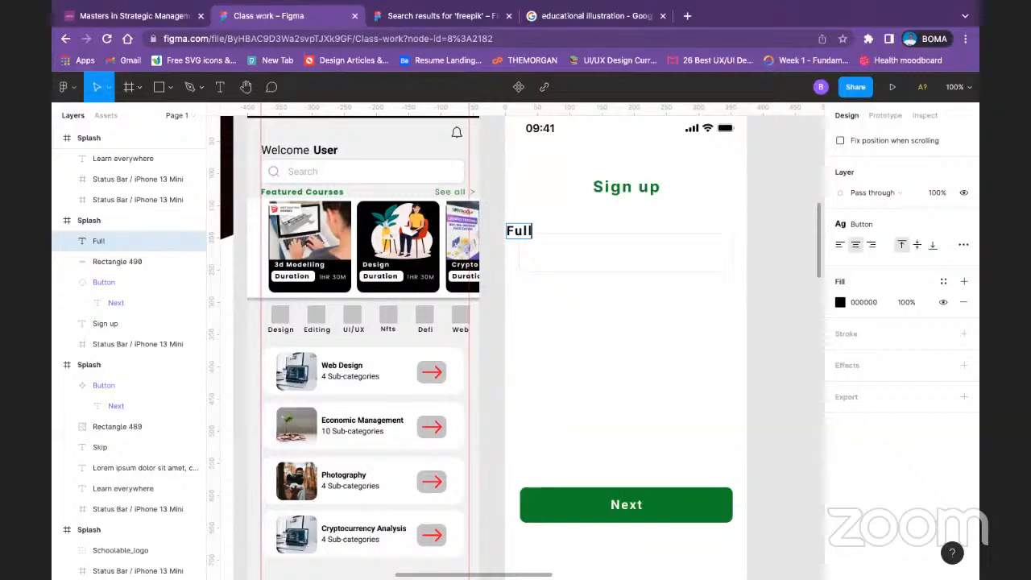
pyautogui.write(' name')
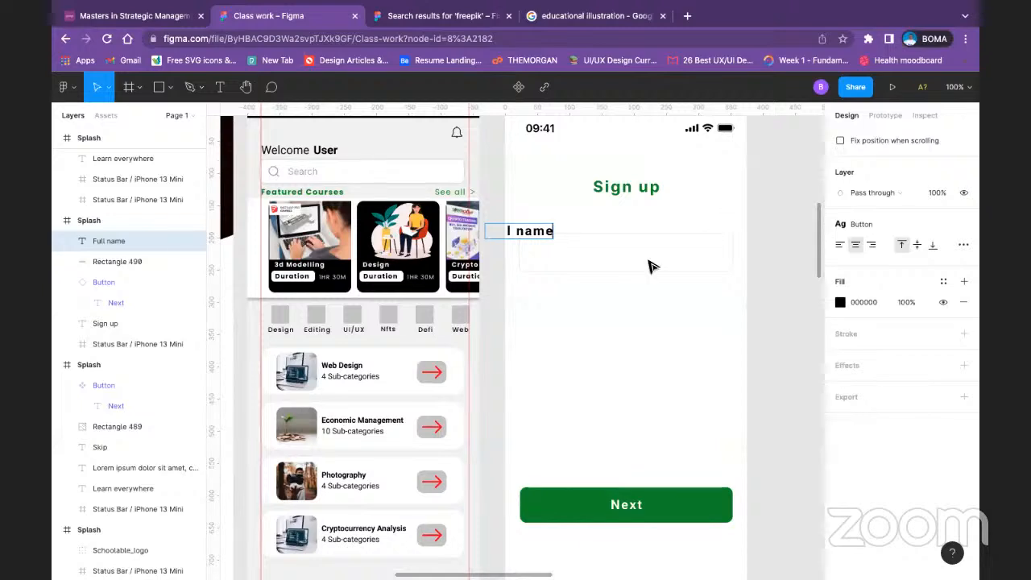
pyautogui.press('Escape')
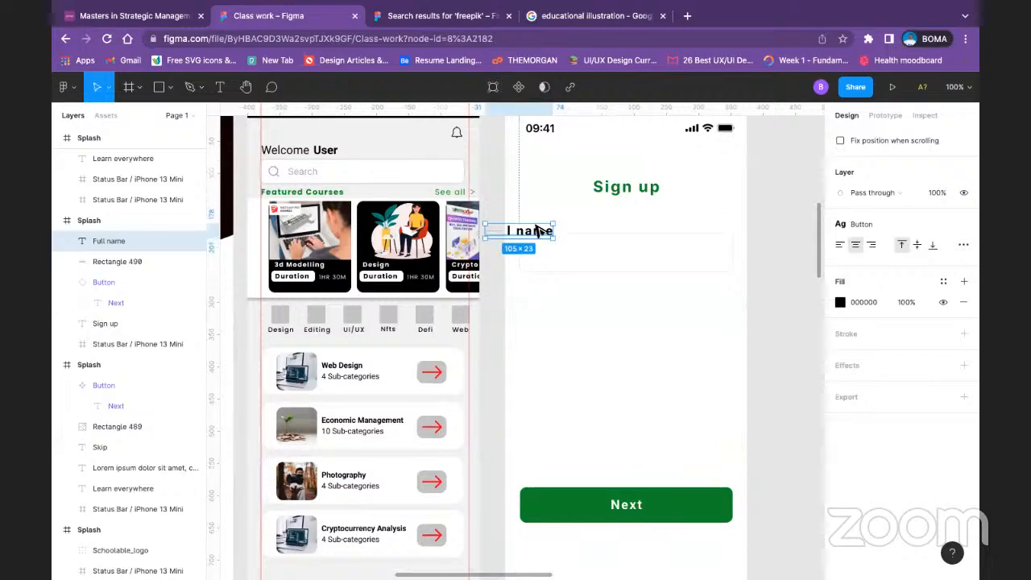
pyautogui.moveTo(553, 226); pyautogui.dragTo(573, 227)
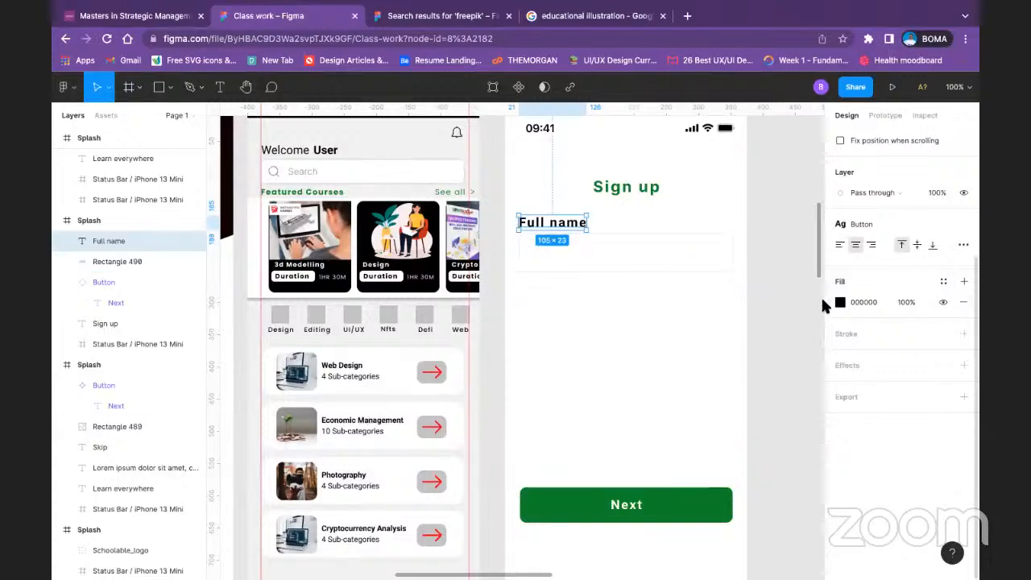
# Step: Apply the Text color style and the Body text style to the "Full name" label
pyautogui.click(940, 283)
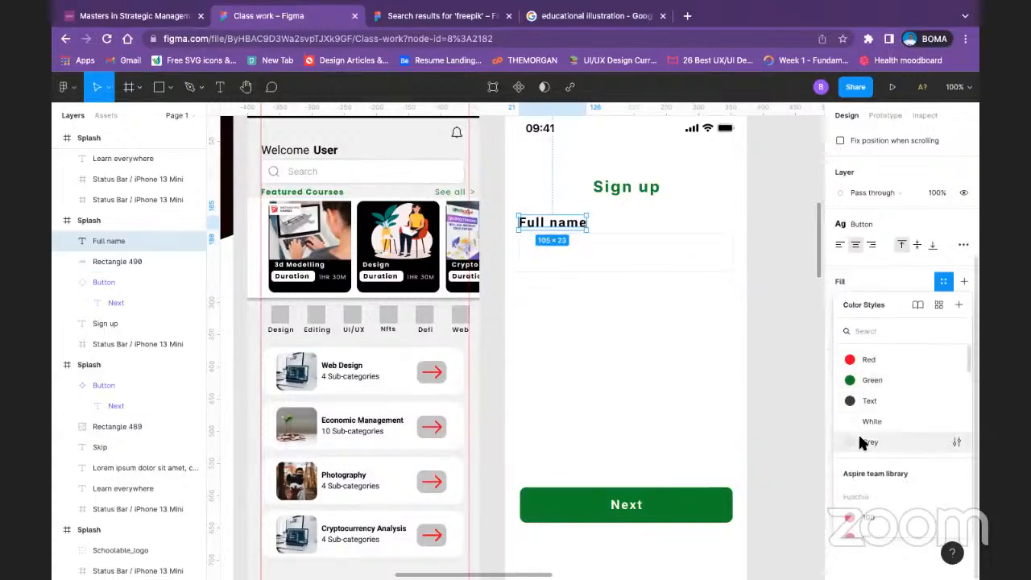
pyautogui.click(874, 397)
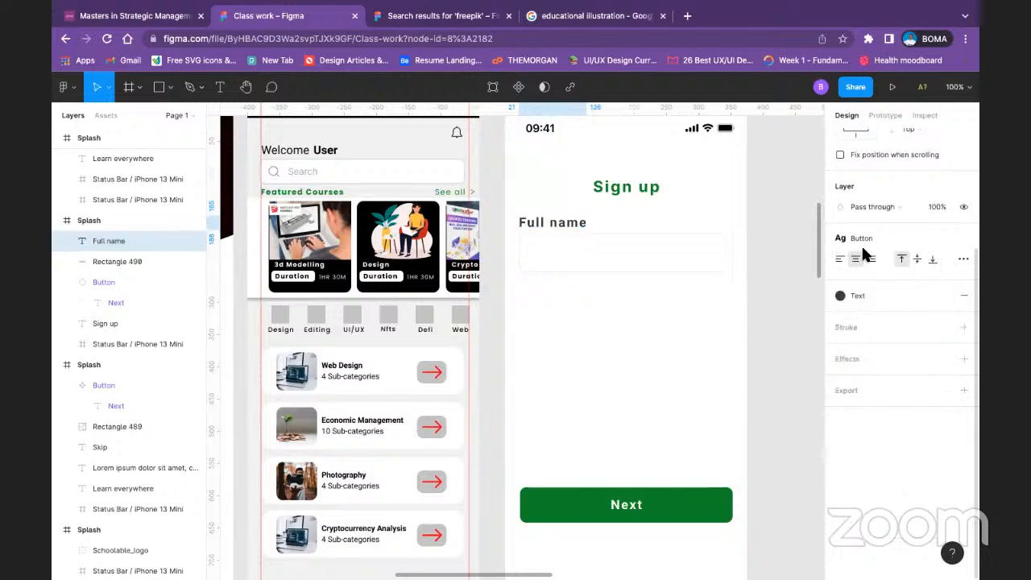
pyautogui.click(883, 233)
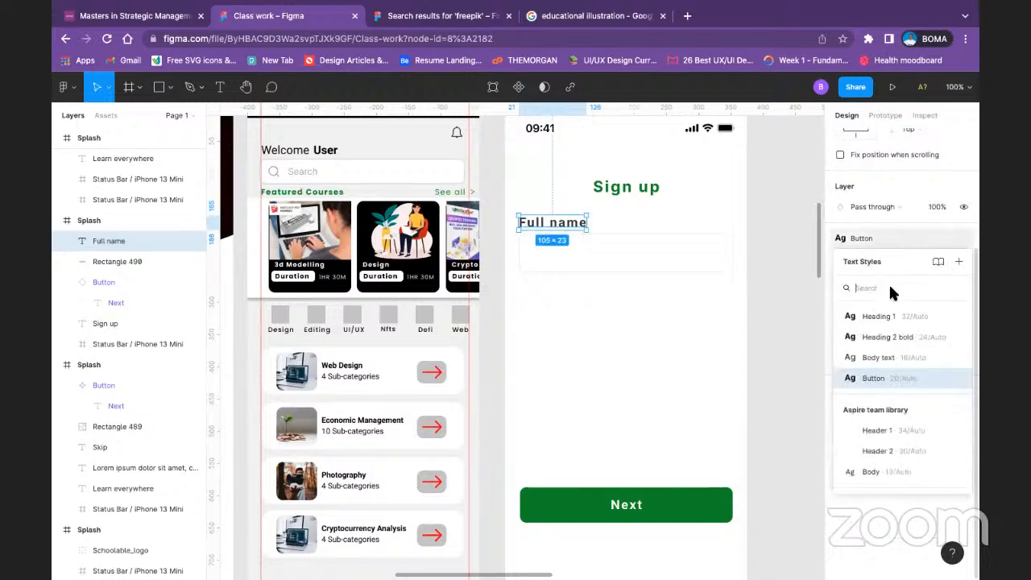
pyautogui.click(912, 358)
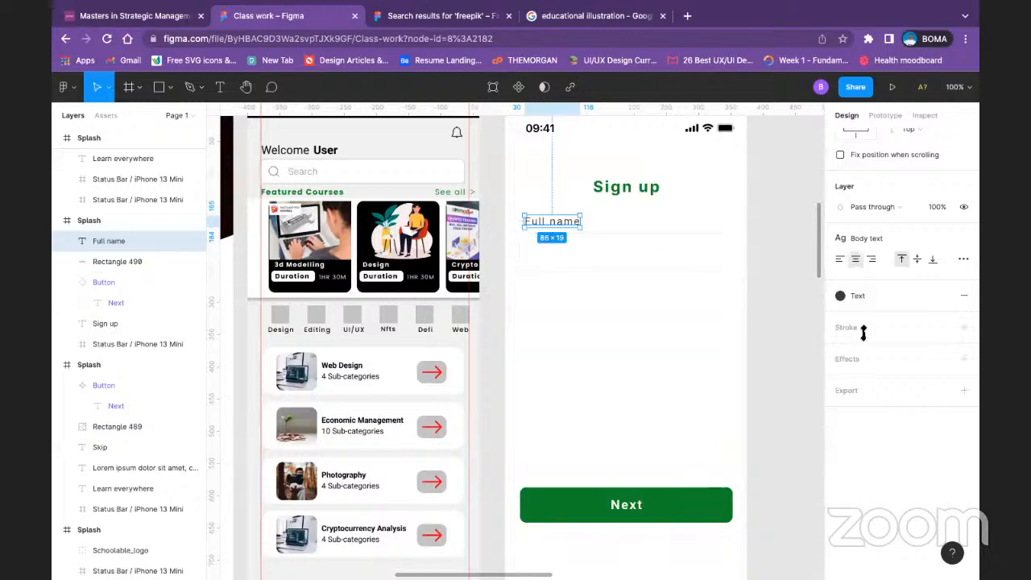
# Step: Try the Grey color style on the "Full name" label and reapply the Text color style
pyautogui.click(912, 300)
pyautogui.click(881, 457)
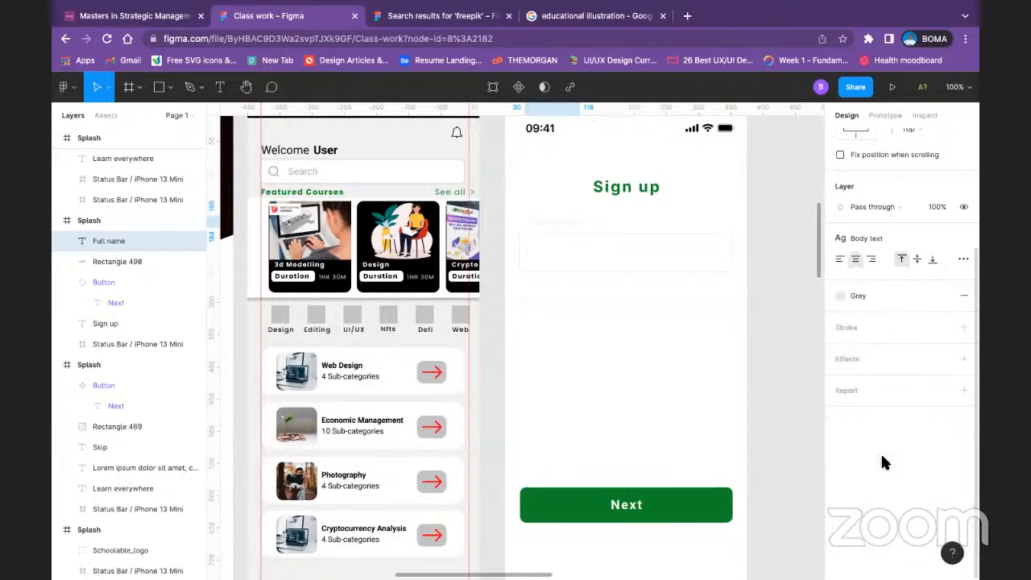
pyautogui.click(886, 298)
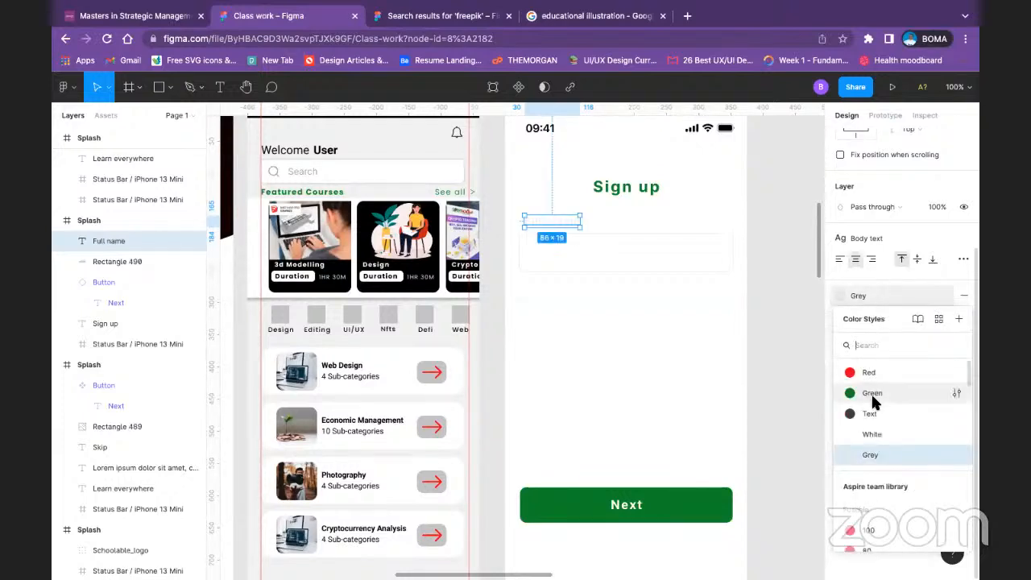
pyautogui.click(871, 409)
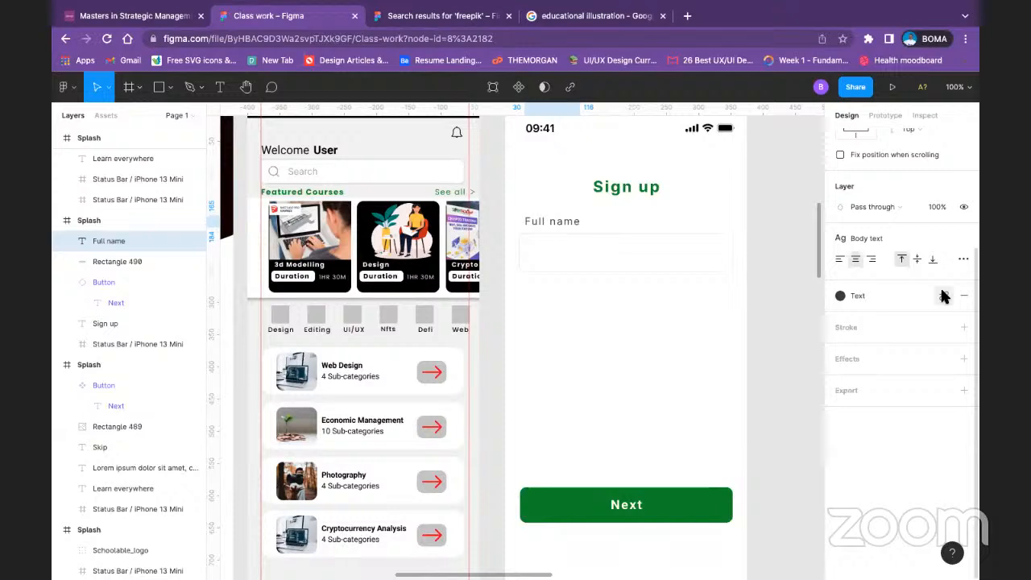
# Step: Detach the color style from the "Full name" label and set its fill opacity to 60%
pyautogui.click(942, 295)
pyautogui.click(911, 317)
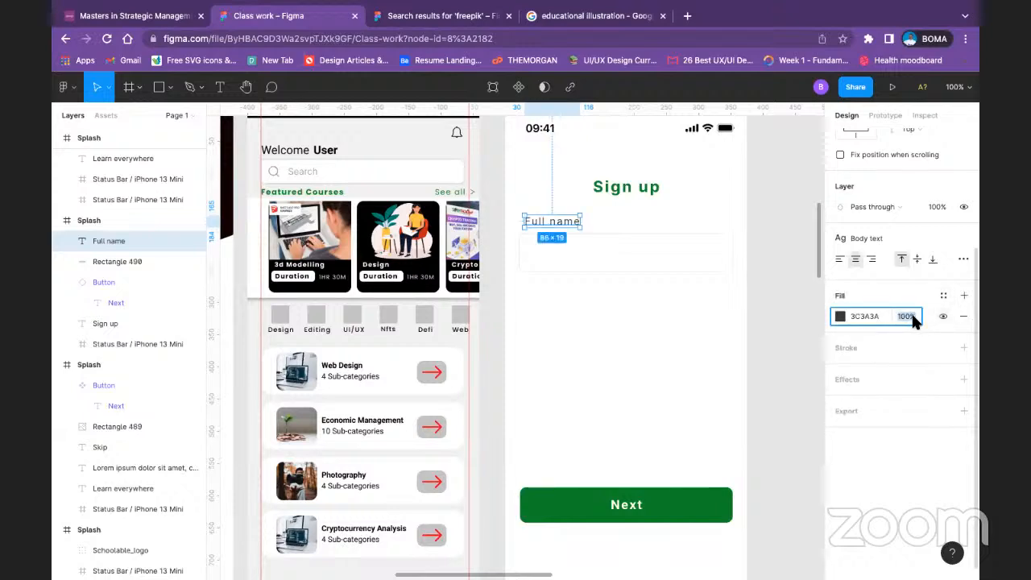
pyautogui.write('60')
pyautogui.press('Return')
pyautogui.click(695, 356)
# Step: Align the "Full name" label with the left edge of the input rectangle below it
pyautogui.click(576, 228)
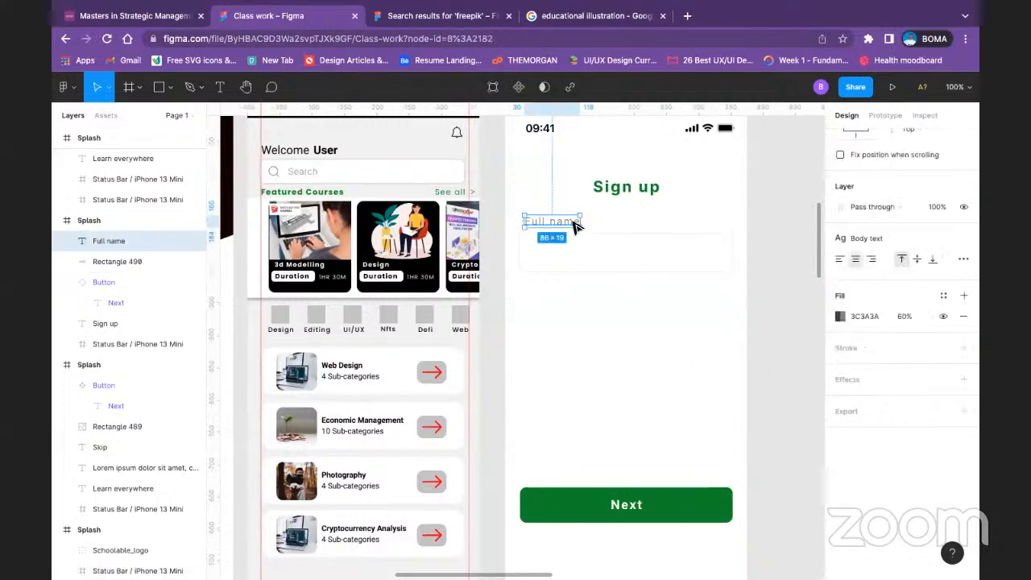
pyautogui.keyDown('shift'); pyautogui.click(579, 256); pyautogui.keyUp('shift')
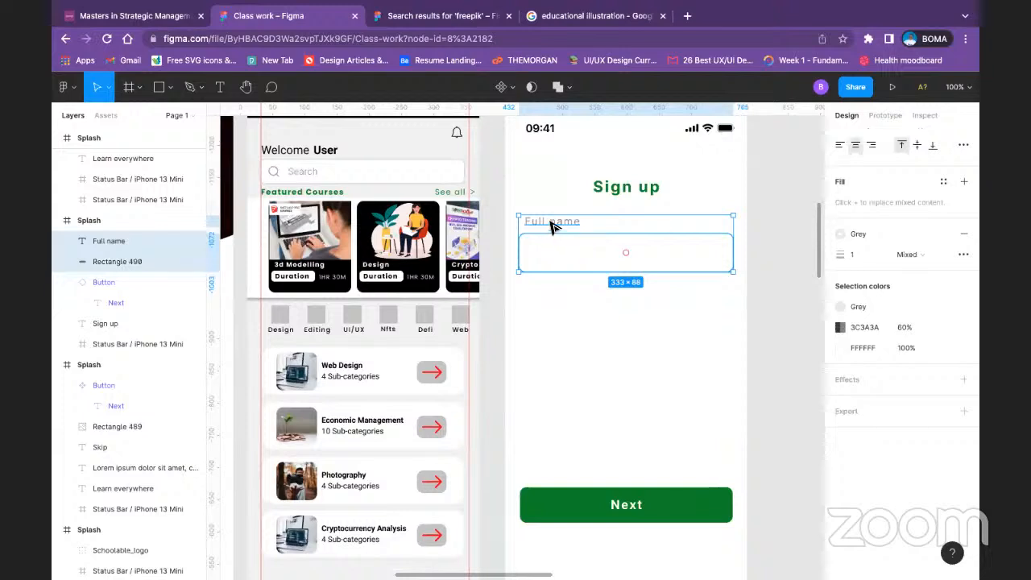
pyautogui.scroll(4, 884, 152)
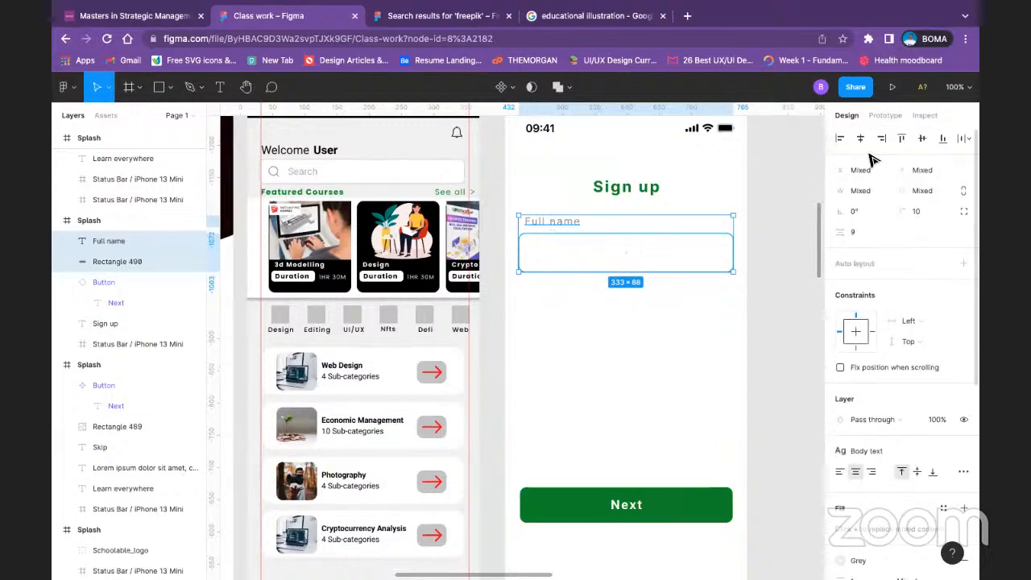
pyautogui.click(842, 135)
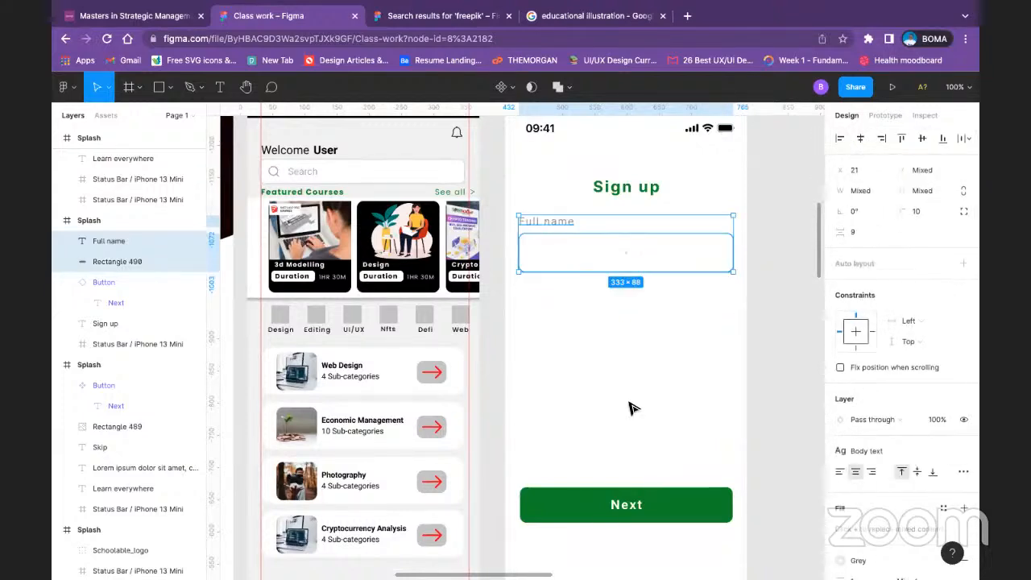
pyautogui.click(602, 395)
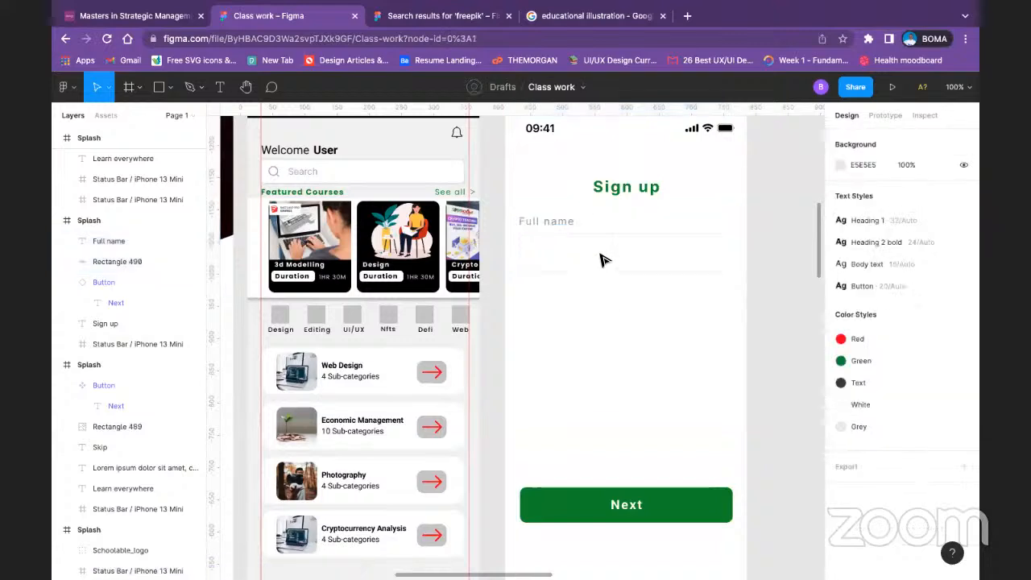
# Step: Duplicate the "Full name" label into the input rectangle and change the copy's text to "Please enter full name"
pyautogui.click(555, 222)
pyautogui.moveTo(556, 222); pyautogui.dragTo(564, 254)
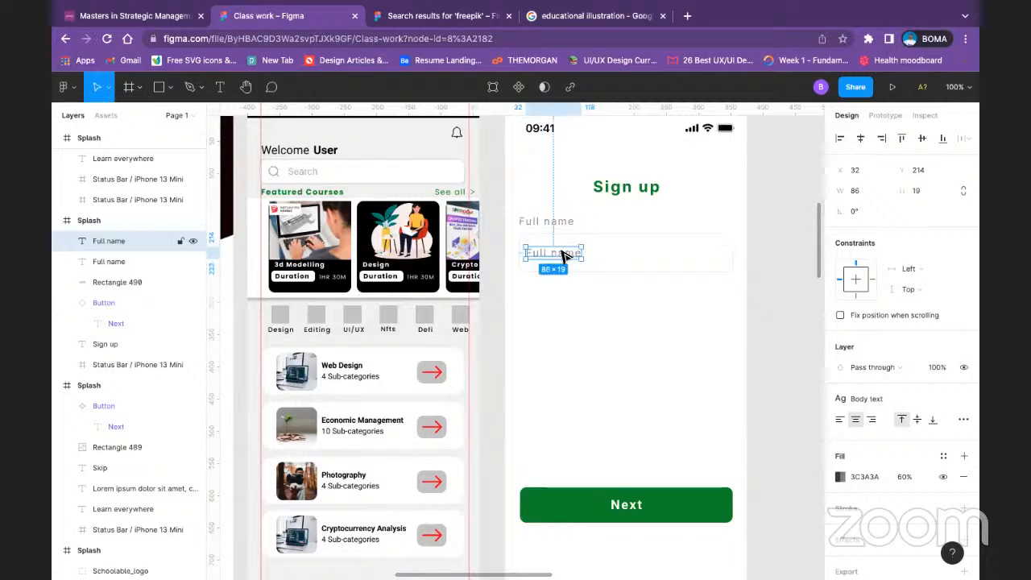
pyautogui.doubleClick(560, 253)
pyautogui.write('Pl')
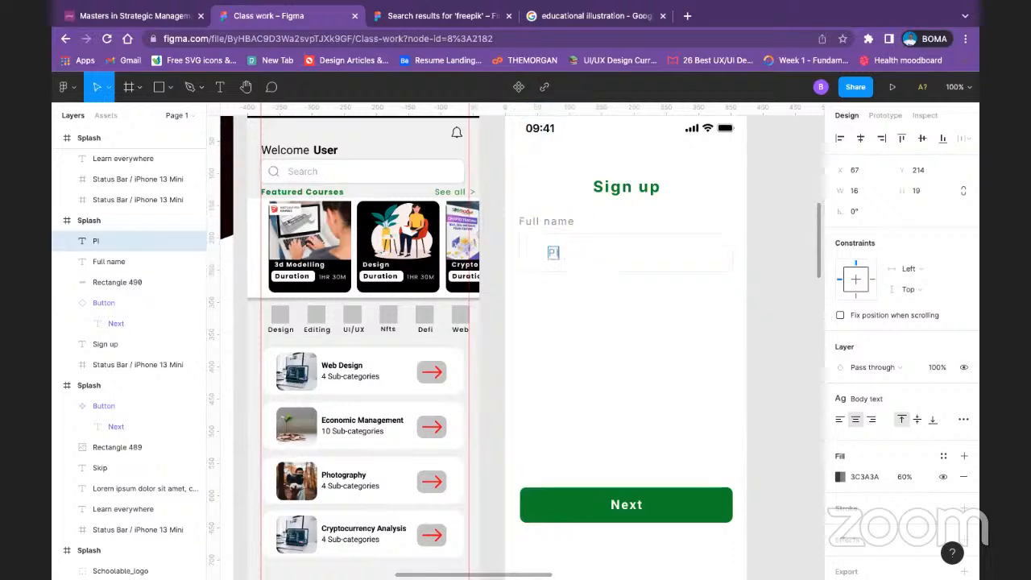
pyautogui.write('ease enter d')
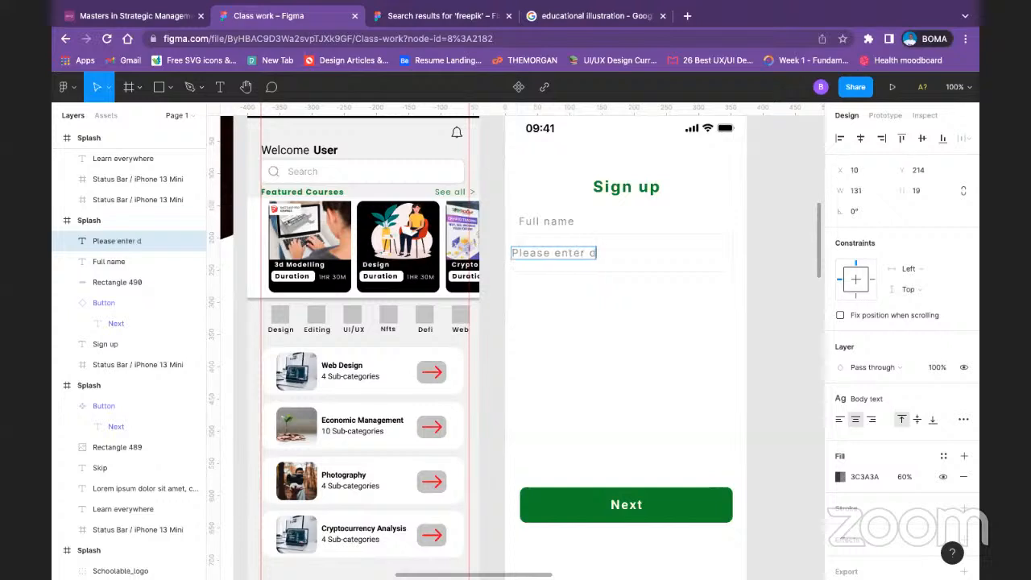
pyautogui.press('BackSpace')
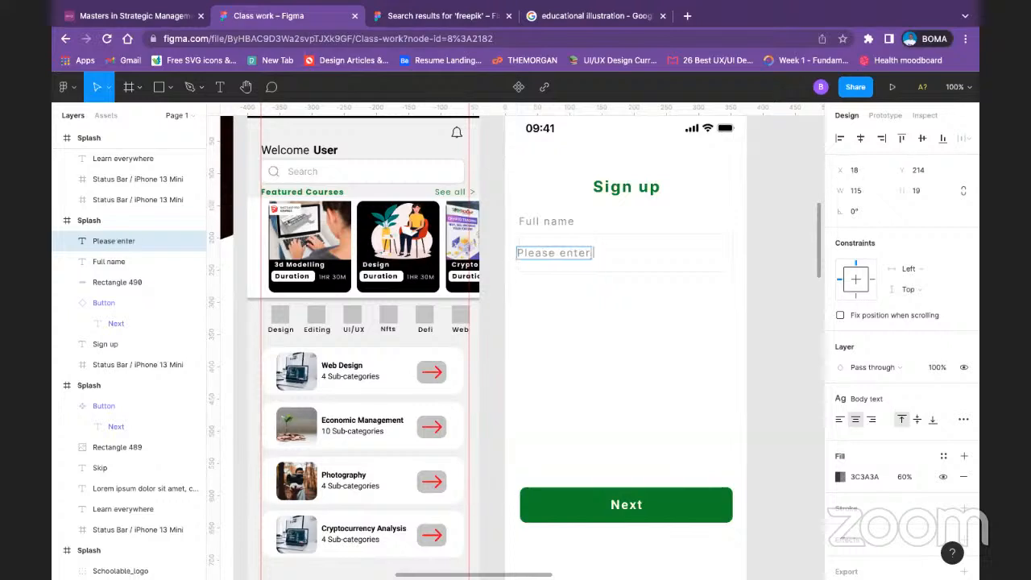
pyautogui.write('full name')
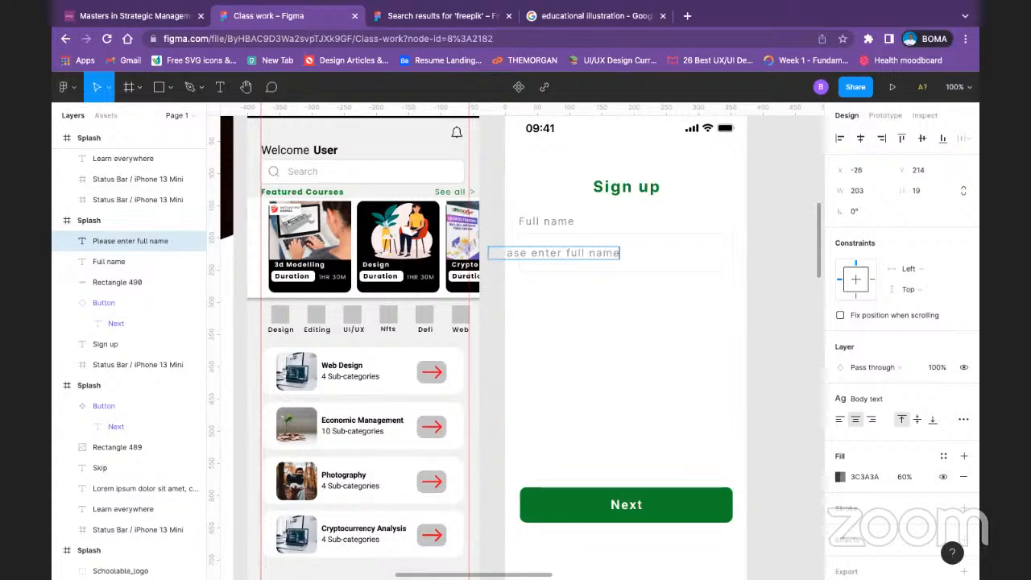
pyautogui.press('Escape')
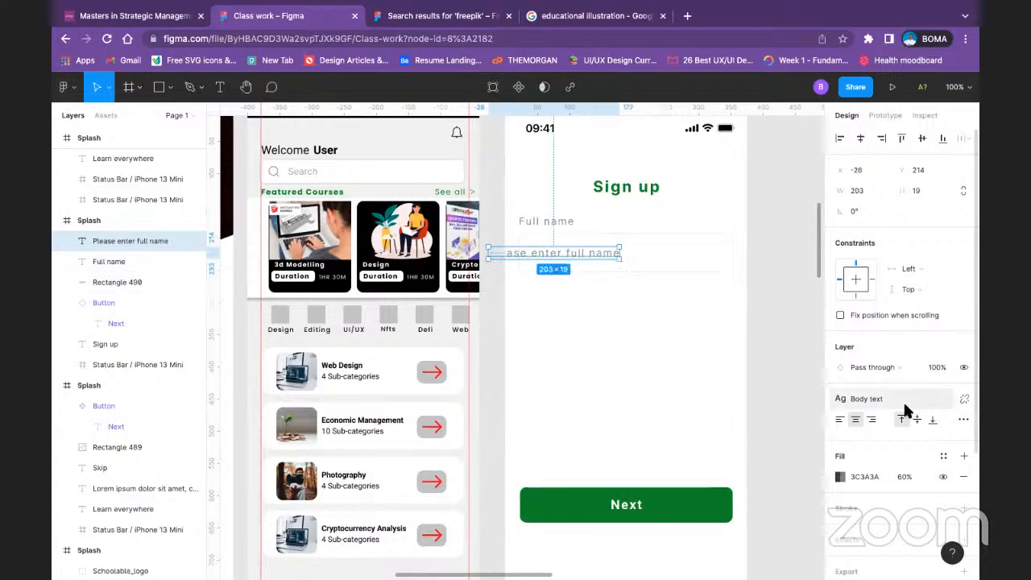
# Step: Detach the placeholder's text style, set its font size to 14, and move it inside the input rectangle at X 35
pyautogui.click(962, 398)
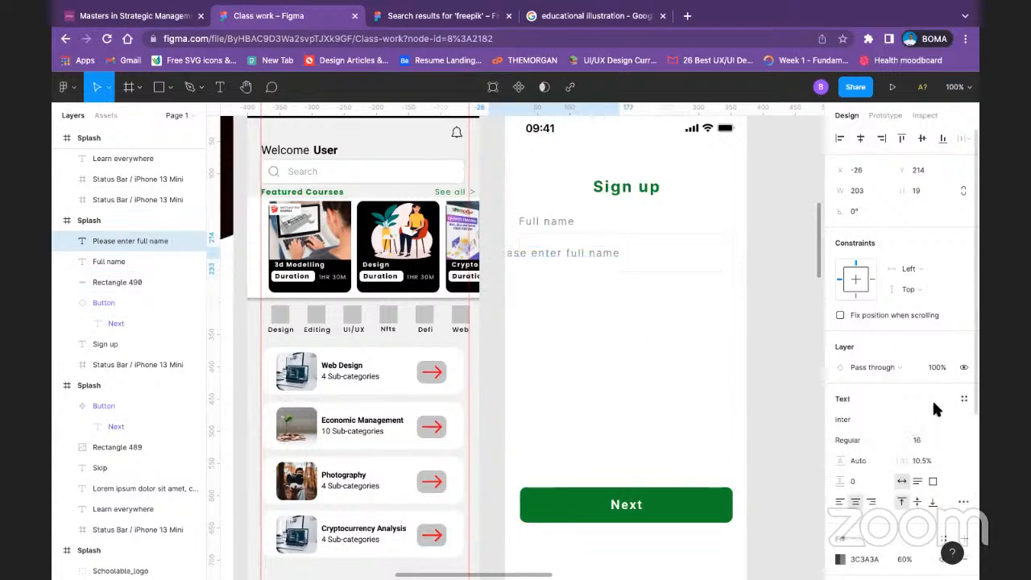
pyautogui.click(942, 444)
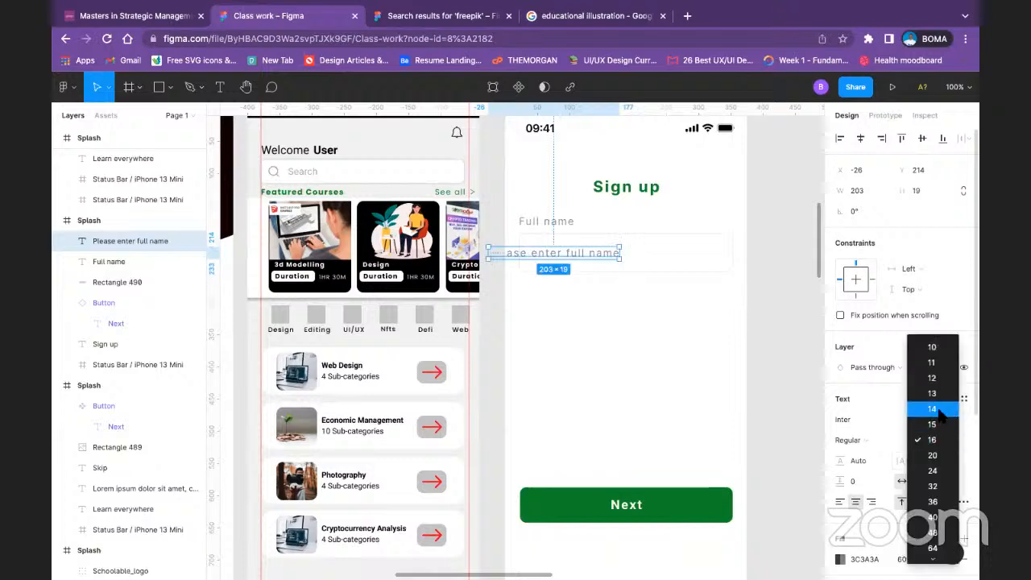
pyautogui.click(940, 411)
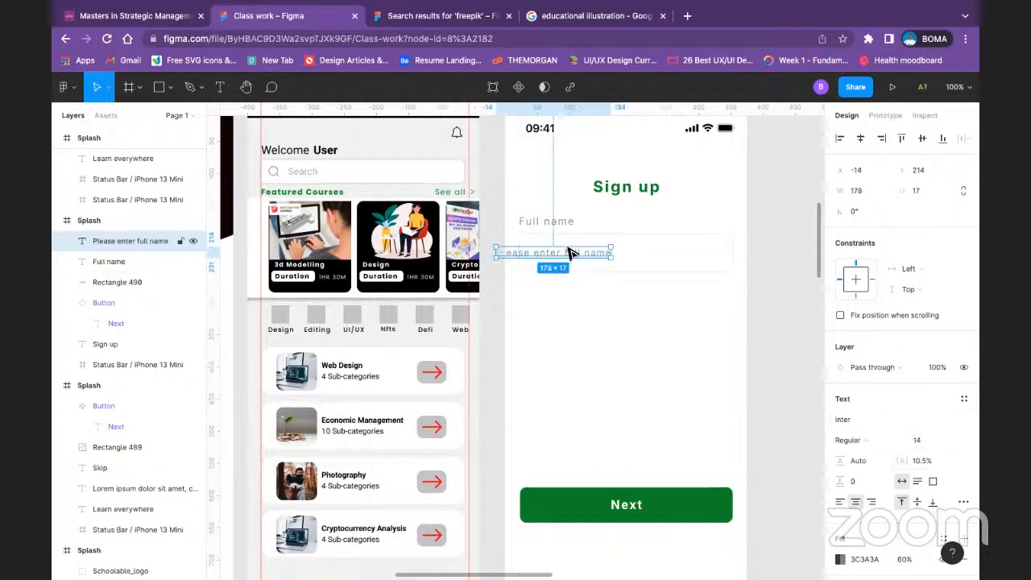
pyautogui.moveTo(569, 253); pyautogui.dragTo(602, 253)
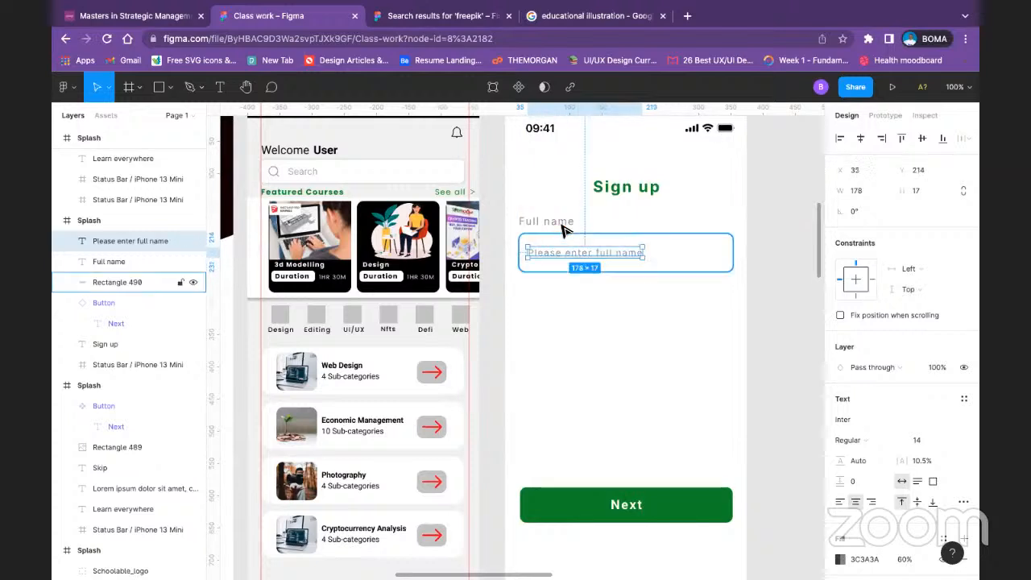
# Step: Detach the "Full name" label's text style, set its font size to 14, and realign it just above the rectangle at X 21, Y 171
pyautogui.click(546, 221)
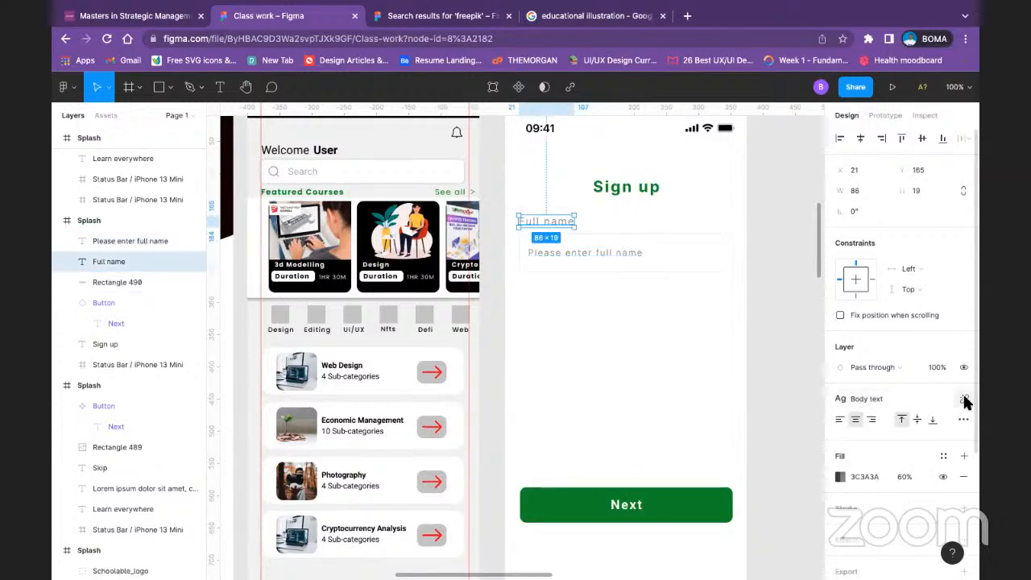
pyautogui.click(963, 399)
pyautogui.click(942, 436)
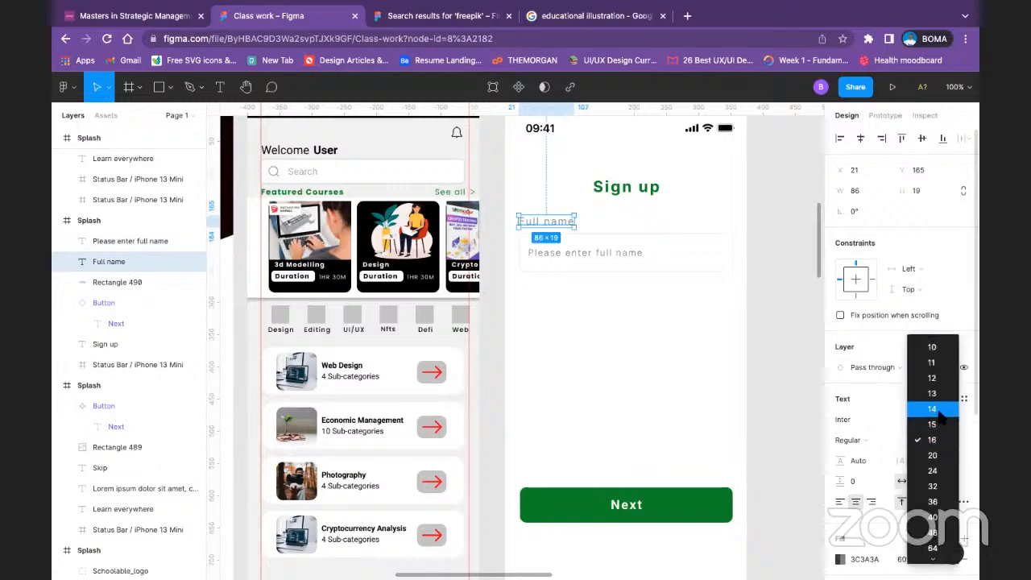
pyautogui.click(932, 408)
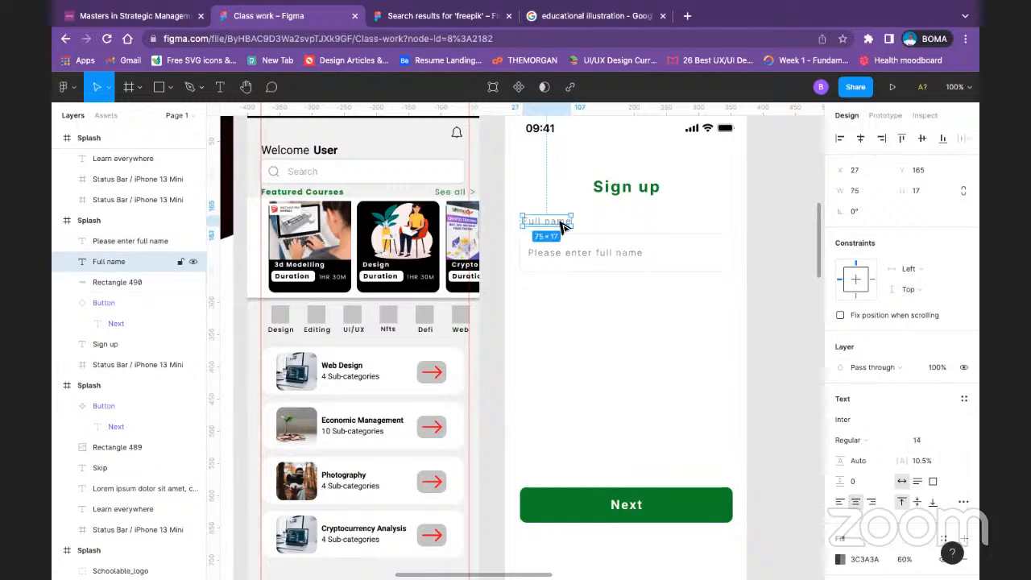
pyautogui.moveTo(562, 229); pyautogui.dragTo(559, 230)
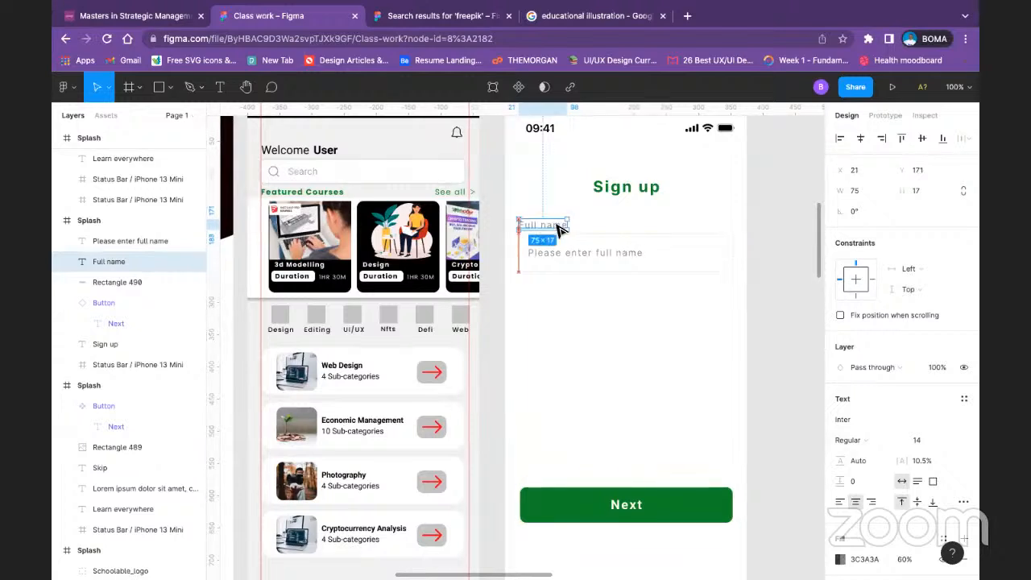
# Step: Group the "Full name" label, the placeholder text and the input rectangle
pyautogui.click(579, 255)
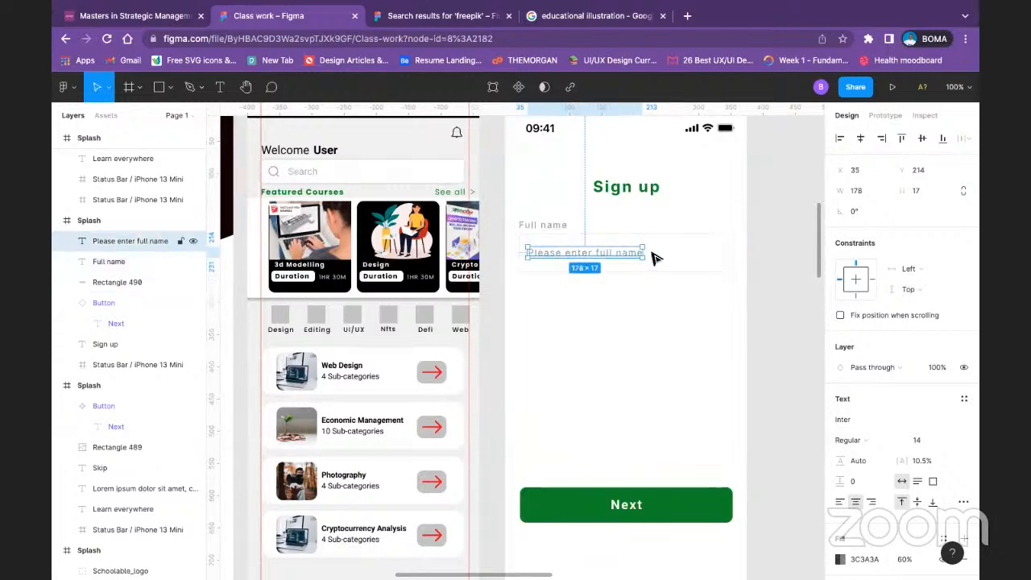
pyautogui.keyDown('shift'); pyautogui.click(701, 252); pyautogui.keyUp('shift')
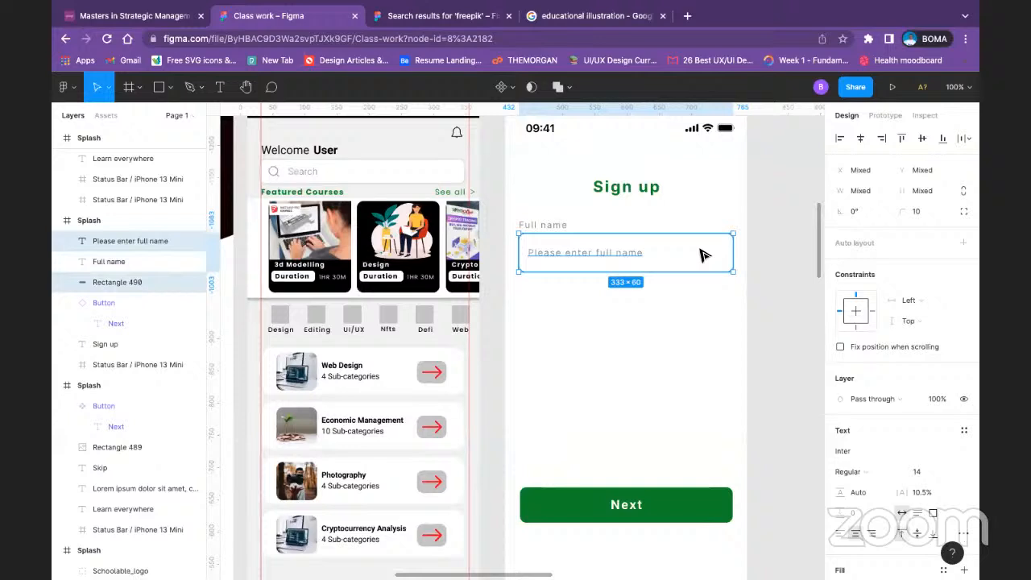
pyautogui.keyDown('shift'); pyautogui.click(563, 227); pyautogui.keyUp('shift')
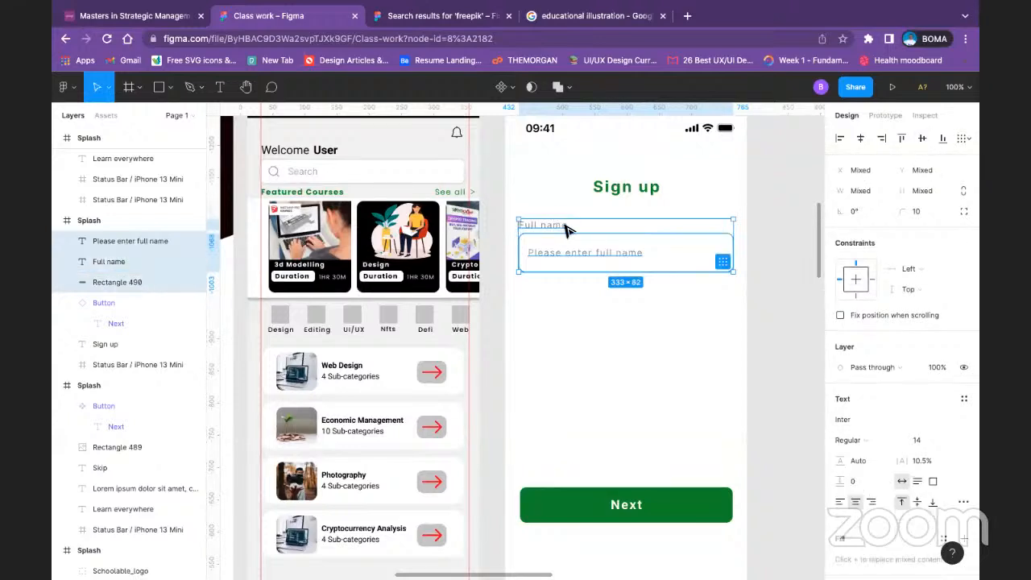
pyautogui.hotkey('ctrl', 'g')
pyautogui.click(576, 341)
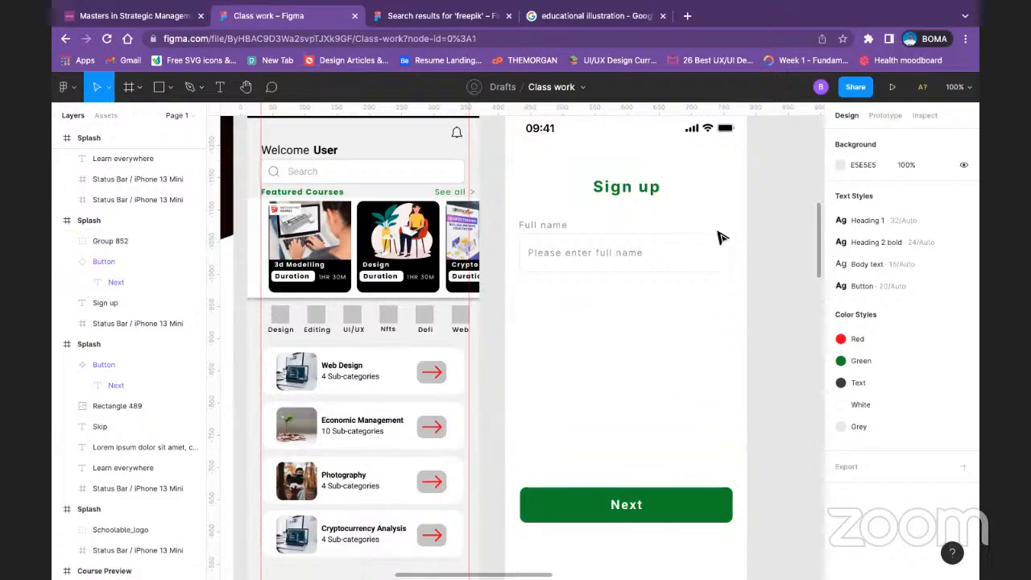
# Step: Set the fill opacity of the "Please enter full name" placeholder inside the group to 40%
pyautogui.click(597, 253)
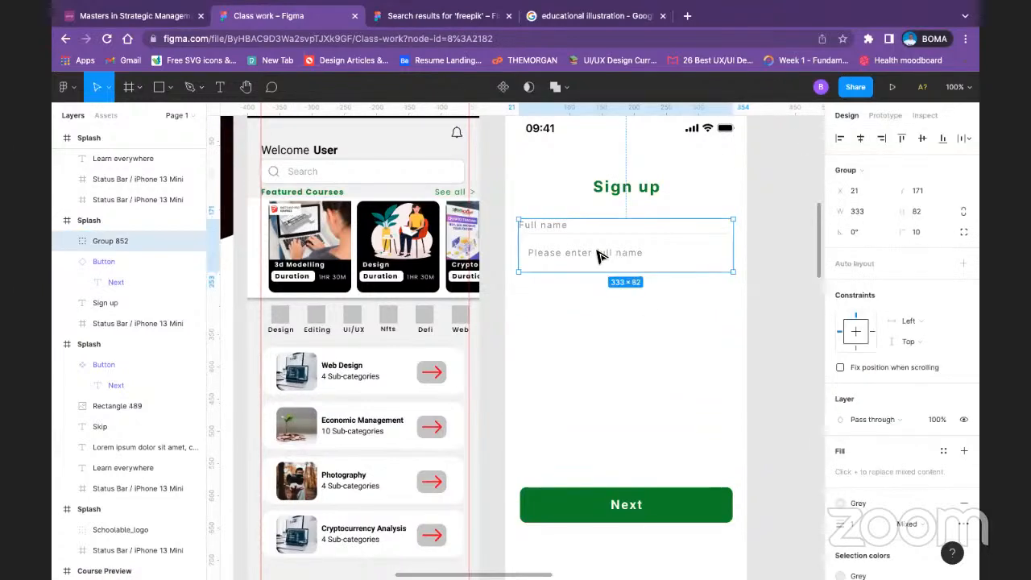
pyautogui.doubleClick(597, 254)
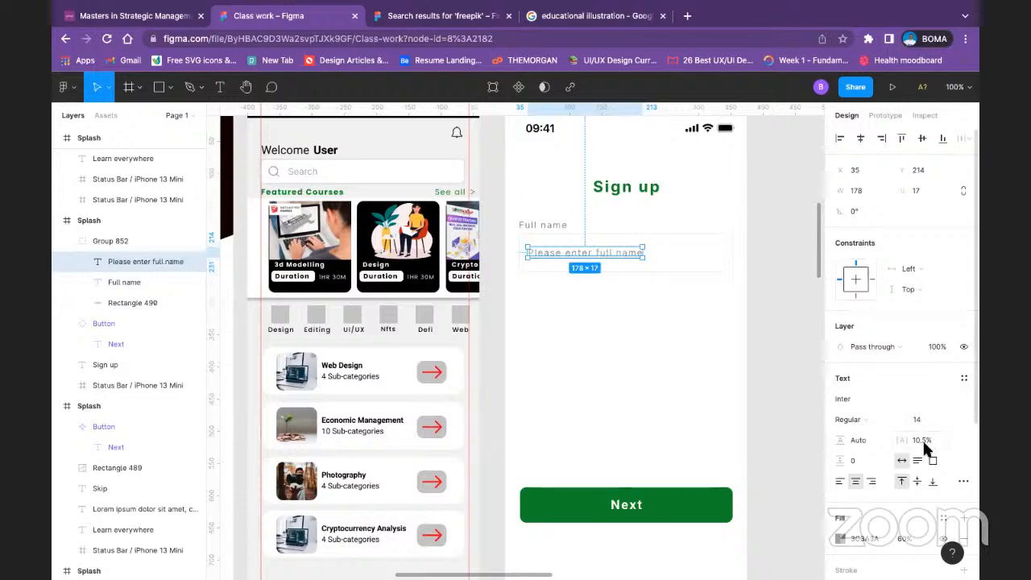
pyautogui.scroll(-3, 910, 451)
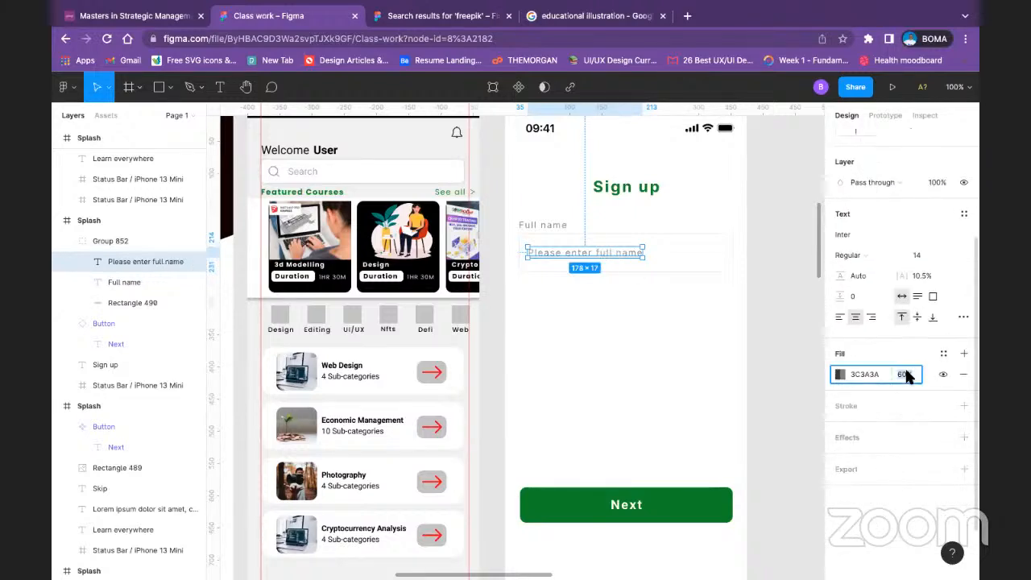
pyautogui.write('40')
pyautogui.press('Return')
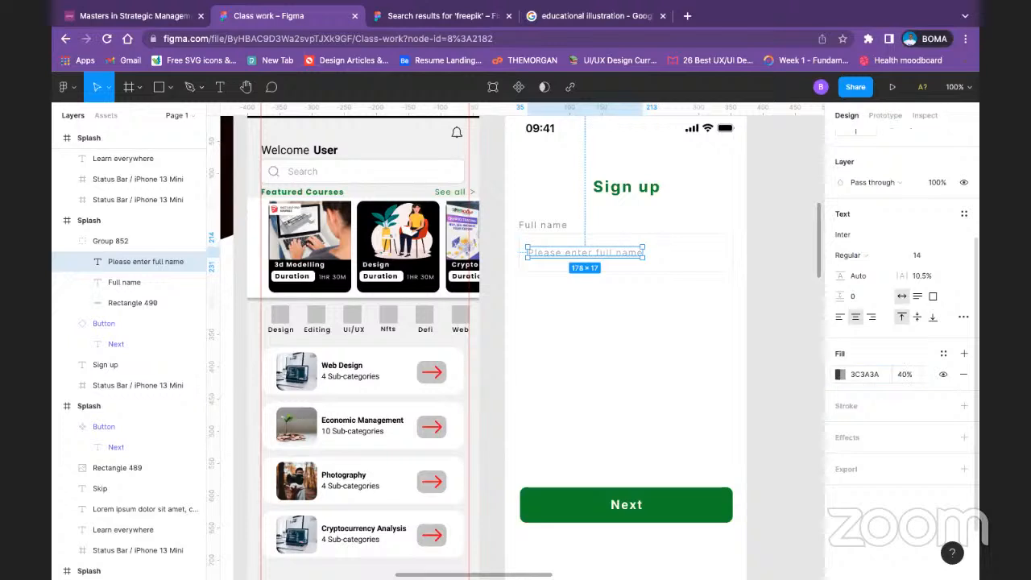
# Step: Lower the "Please enter full name" placeholder's fill opacity to 30%
pyautogui.click(908, 379)
pyautogui.press('Return')
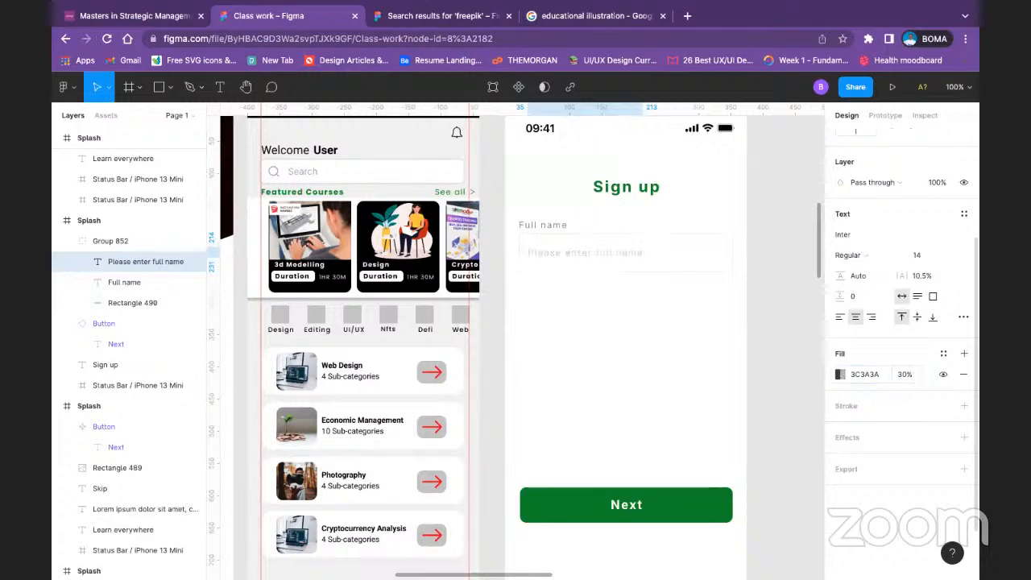
pyautogui.click(624, 337)
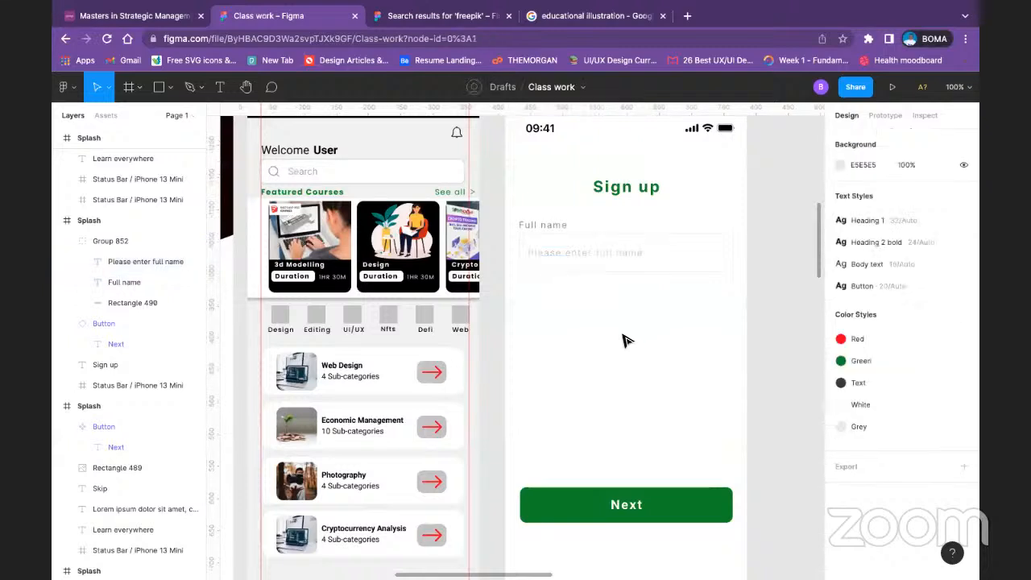
# Step: Turn the grouped "Full name" label, placeholder and input rectangle into a component
pyautogui.click(599, 267)
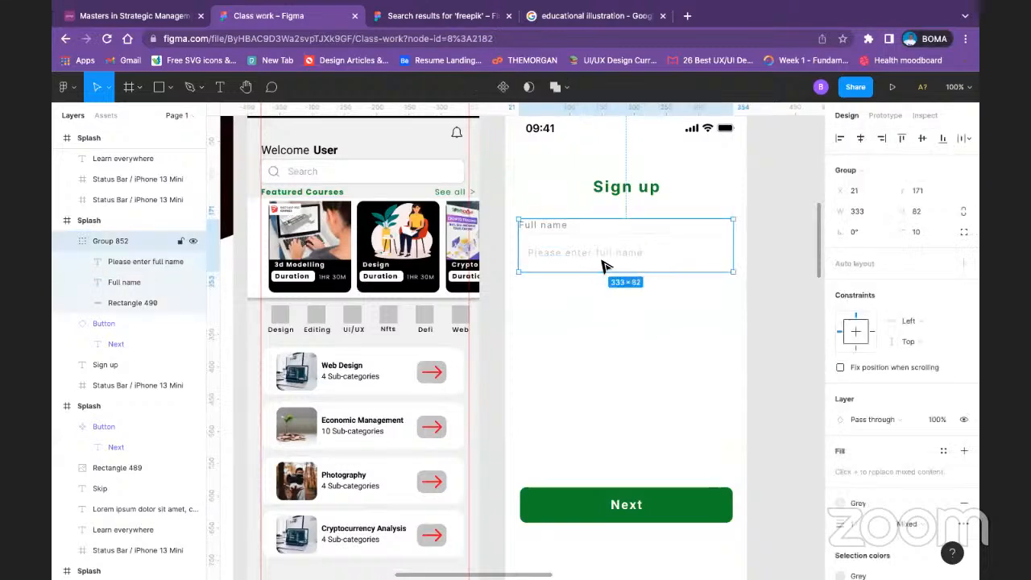
pyautogui.doubleClick(599, 267)
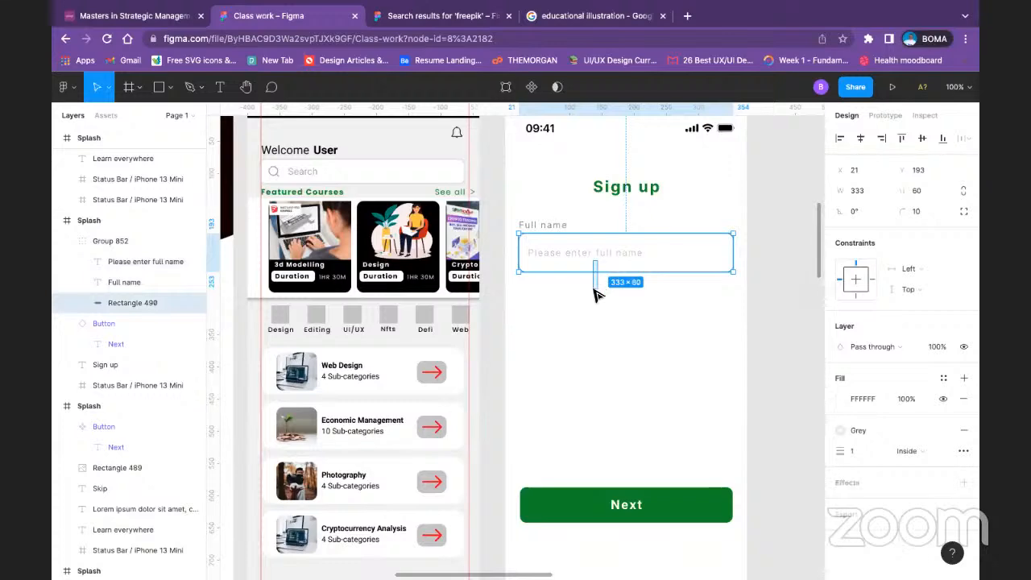
pyautogui.click(555, 278)
pyautogui.click(553, 238)
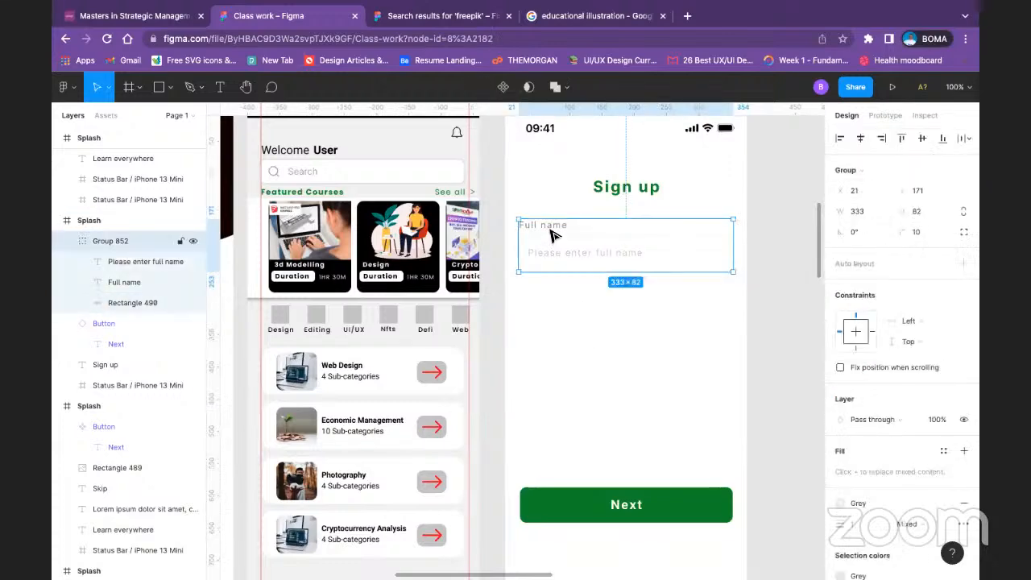
pyautogui.rightClick(551, 234)
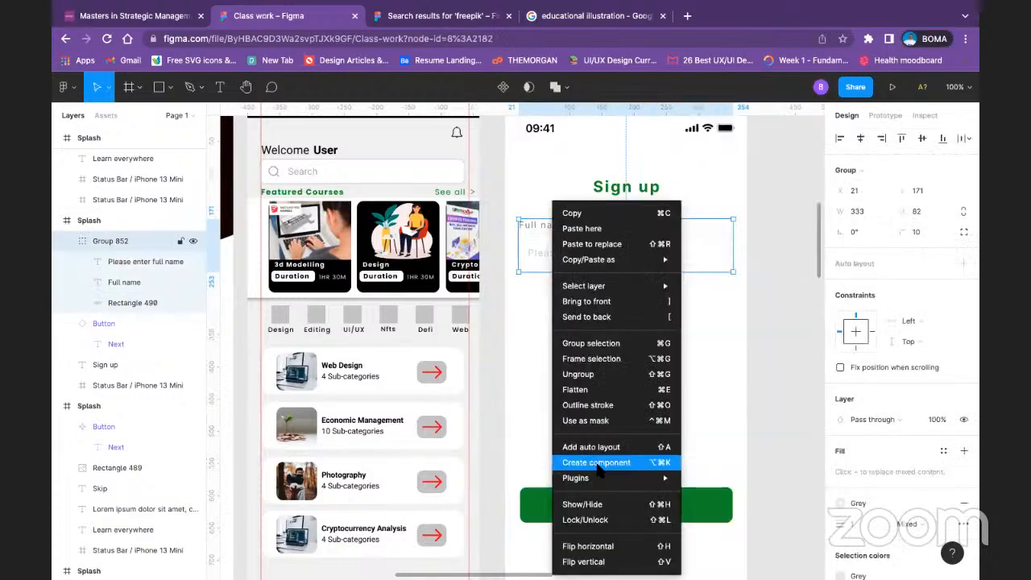
pyautogui.click(596, 462)
# Step: Duplicate the full name field component directly below the original, at X 21, Y 289
pyautogui.click(661, 298)
pyautogui.click(605, 248)
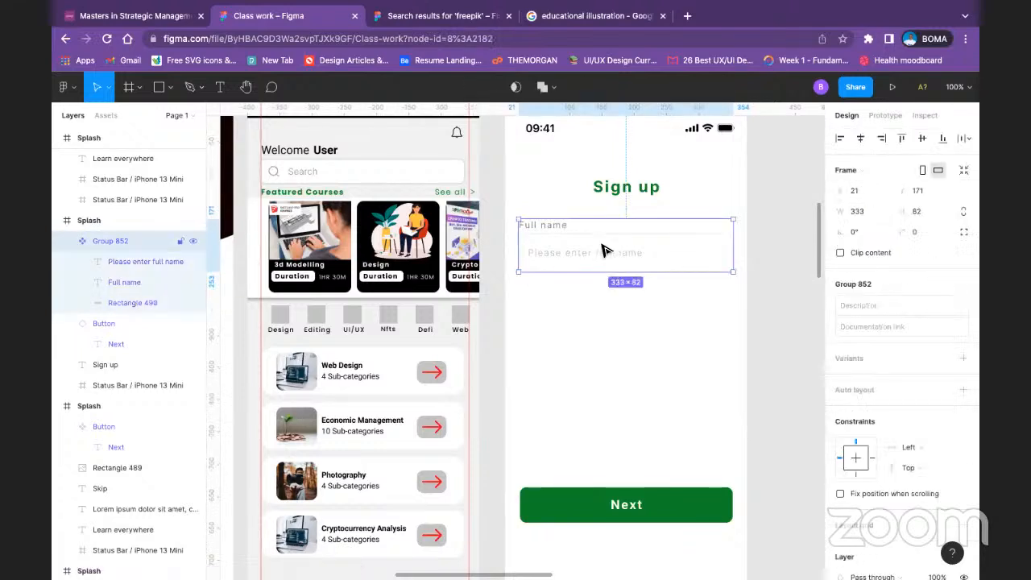
pyautogui.moveTo(606, 254); pyautogui.dragTo(610, 328)
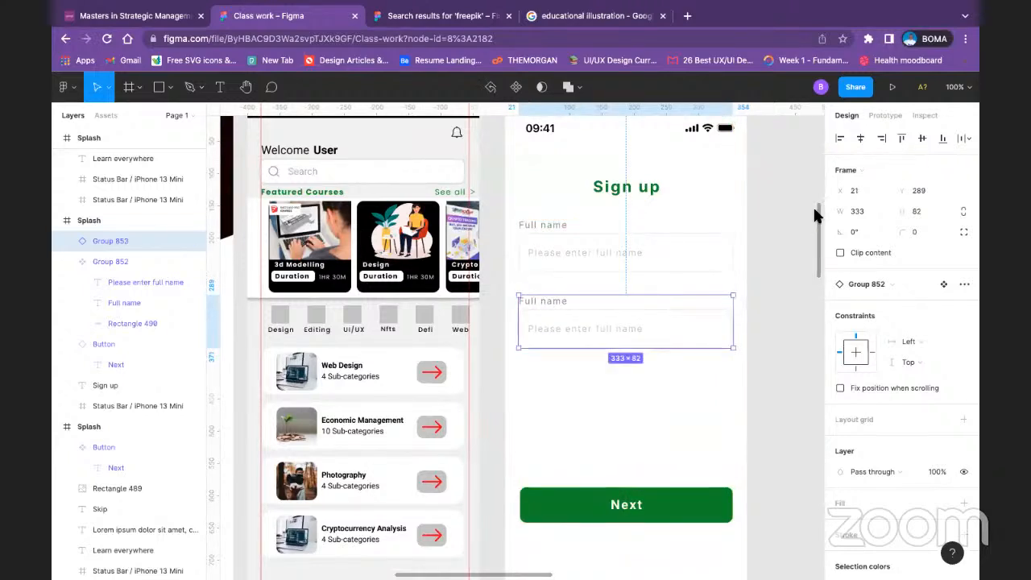
pyautogui.click(777, 268)
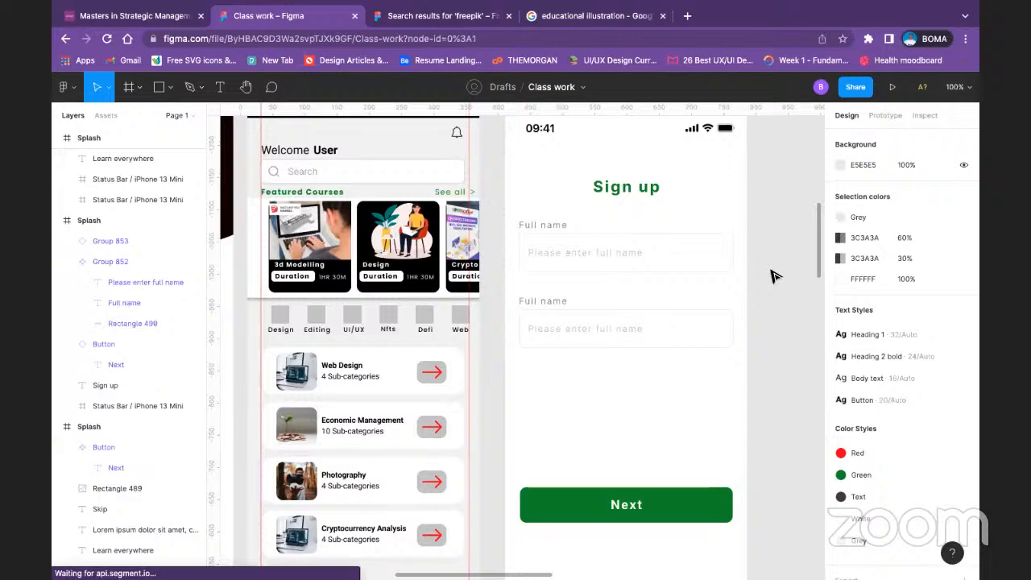
# Step: Change the label of the duplicated field to "Email"
pyautogui.click(563, 304)
pyautogui.doubleClick(563, 303)
pyautogui.doubleClick(563, 302)
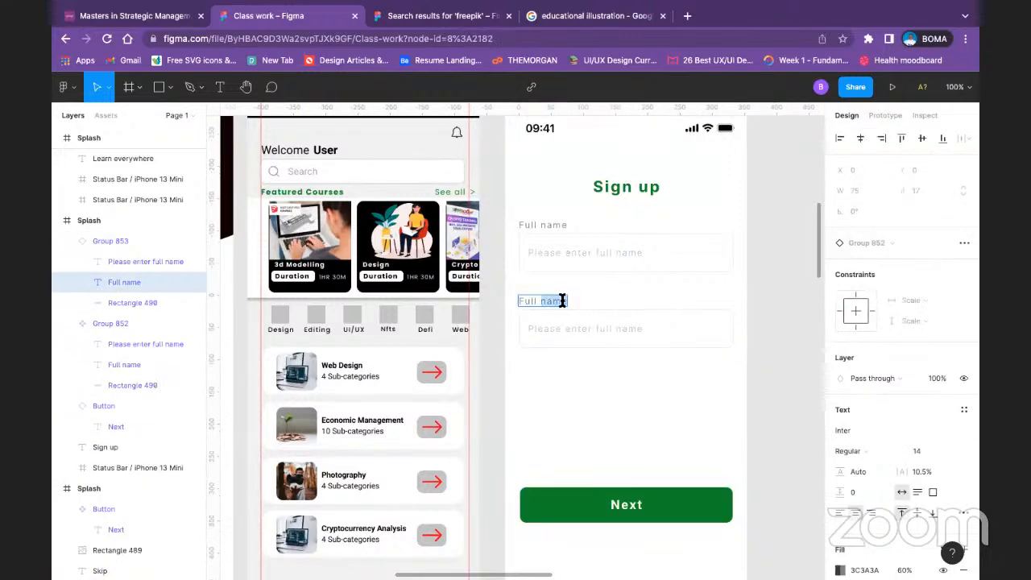
pyautogui.write('Email')
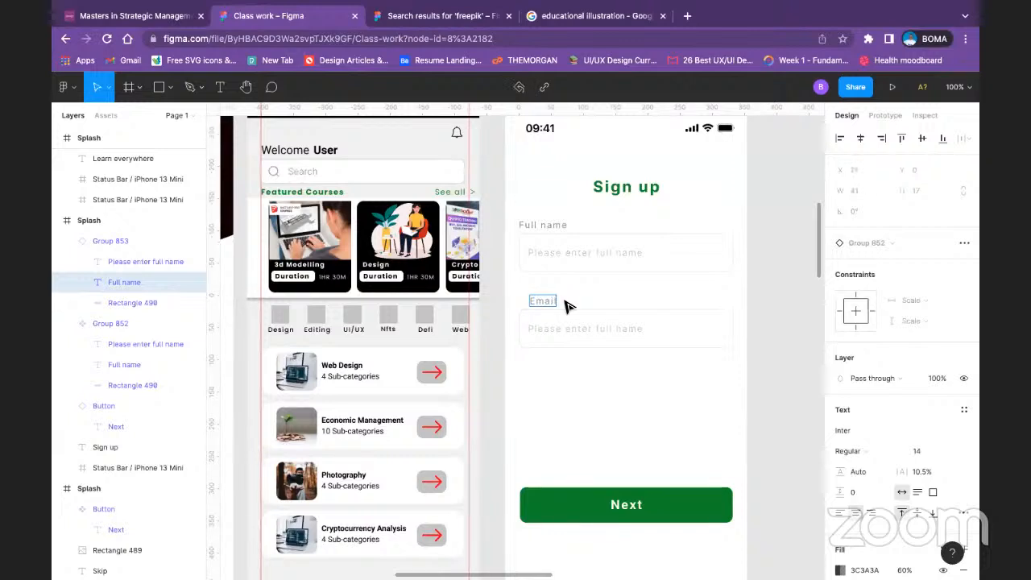
pyautogui.press('Escape')
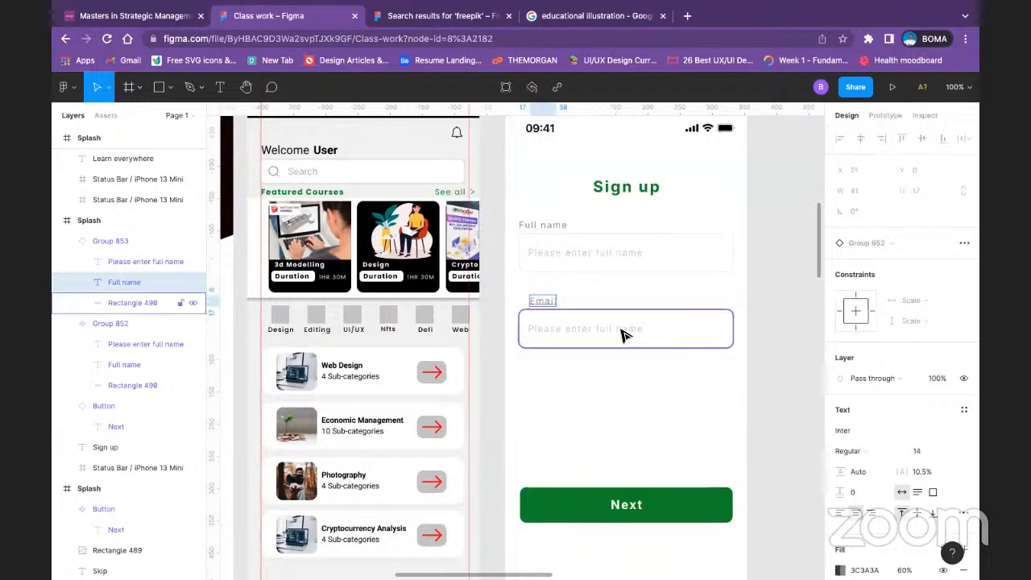
# Step: Try to move the "Email" label inside the component instance to line up with its input rectangle
pyautogui.click(661, 345)
pyautogui.rightClick(661, 345)
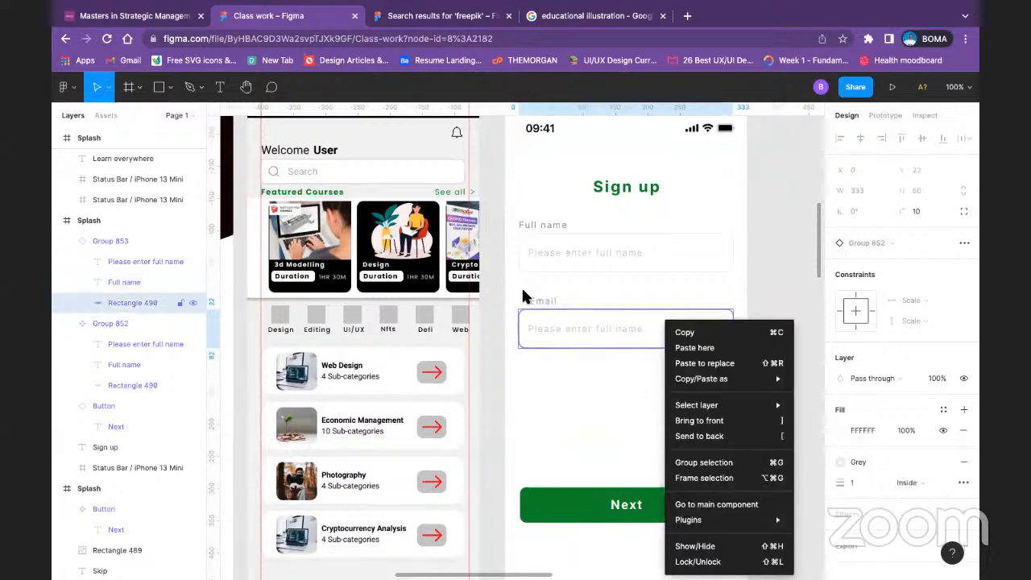
pyautogui.click(544, 303)
pyautogui.keyDown('shift'); pyautogui.click(545, 306); pyautogui.keyUp('shift')
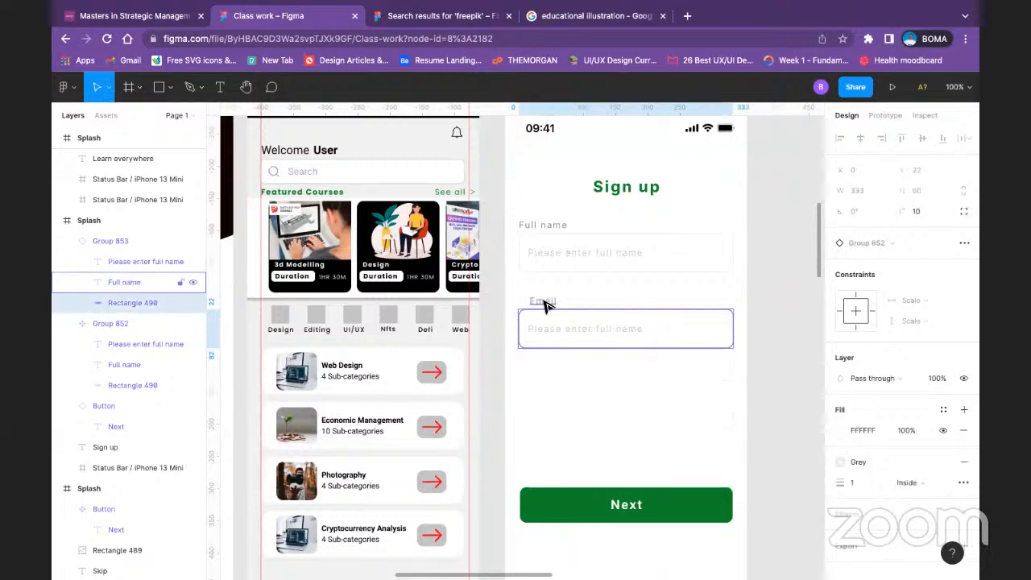
pyautogui.click(781, 270)
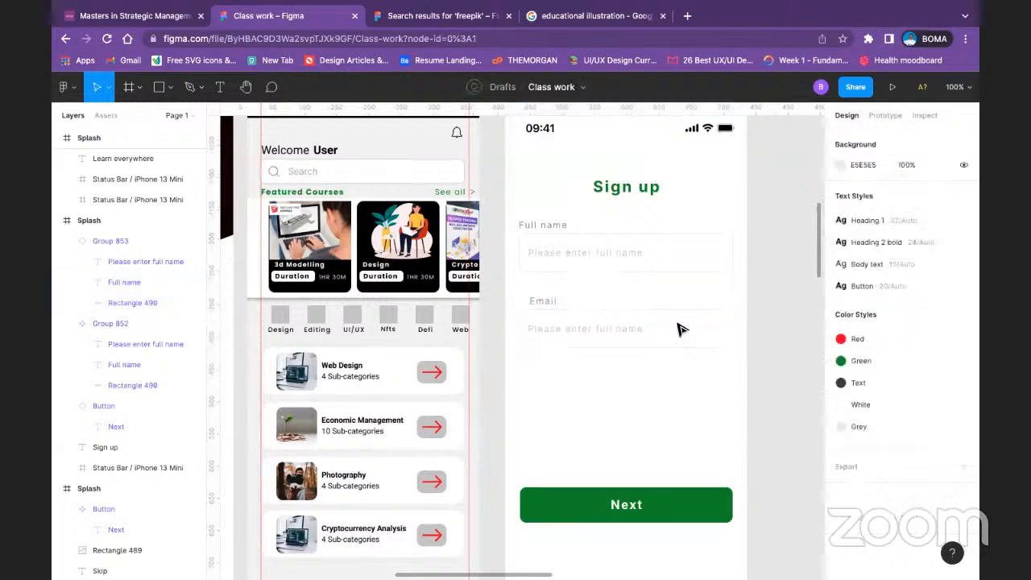
pyautogui.doubleClick(545, 307)
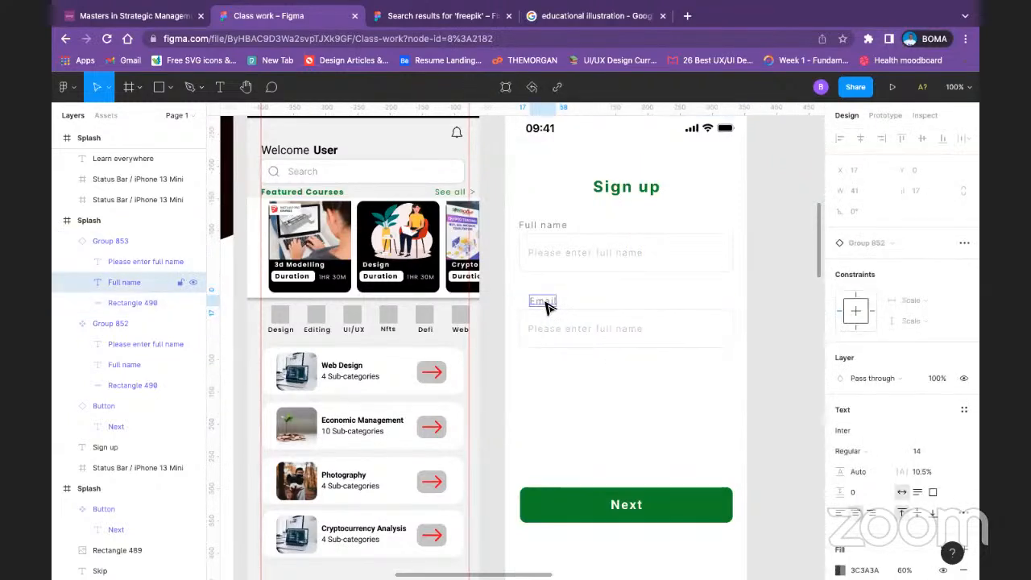
pyautogui.moveTo(545, 306); pyautogui.dragTo(545, 306)
# Step: Undo the text change on the second field's label
pyautogui.press('super+z')
pyautogui.press('super+z')
pyautogui.click(567, 308)
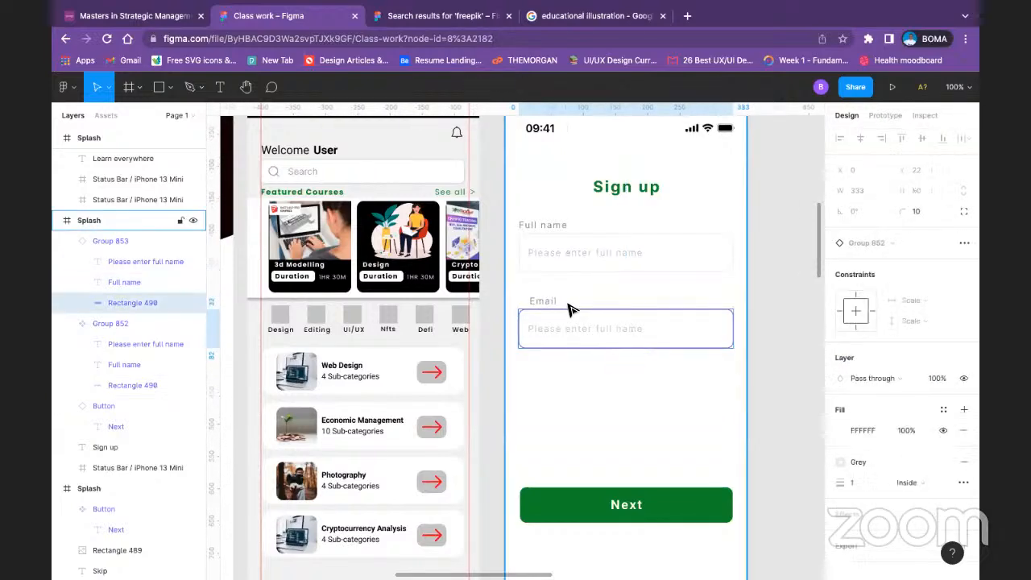
pyautogui.click(567, 309)
pyautogui.press('super+z')
pyautogui.press('super+z')
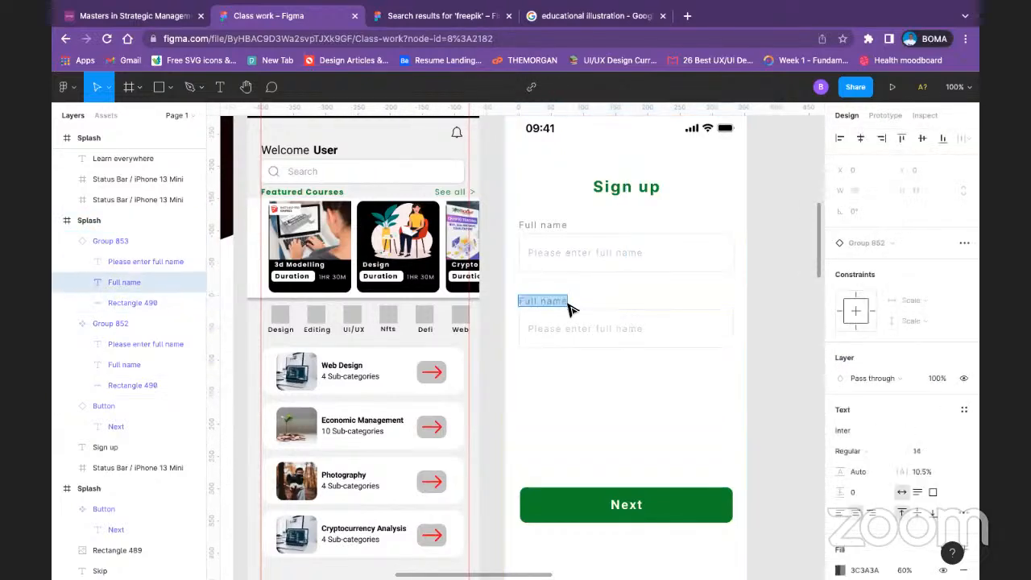
# Step: Replace the second field's "Full name" label text with "Email"
pyautogui.doubleClick(566, 301)
pyautogui.click(557, 386)
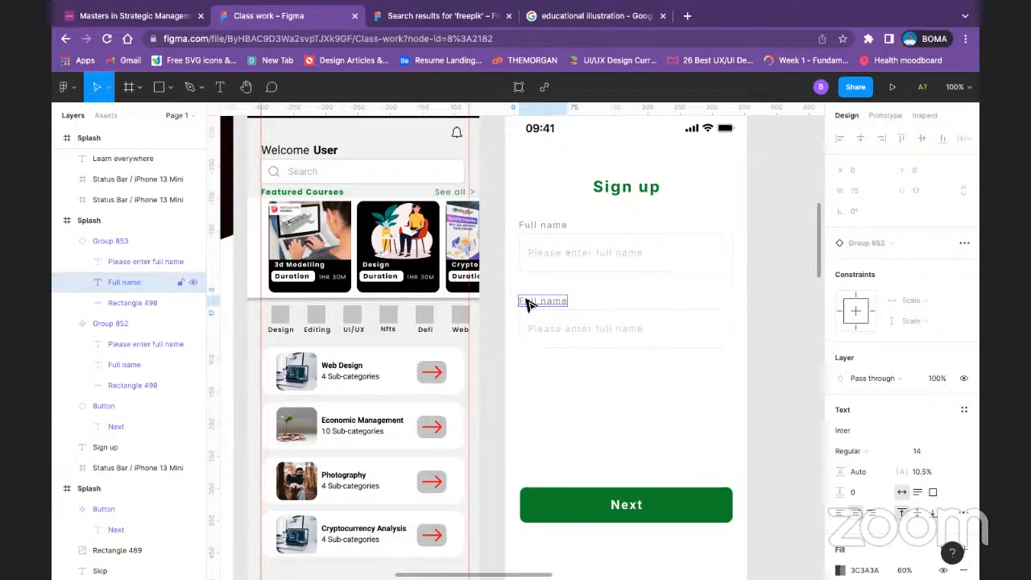
pyautogui.doubleClick(528, 299)
pyautogui.click(533, 299)
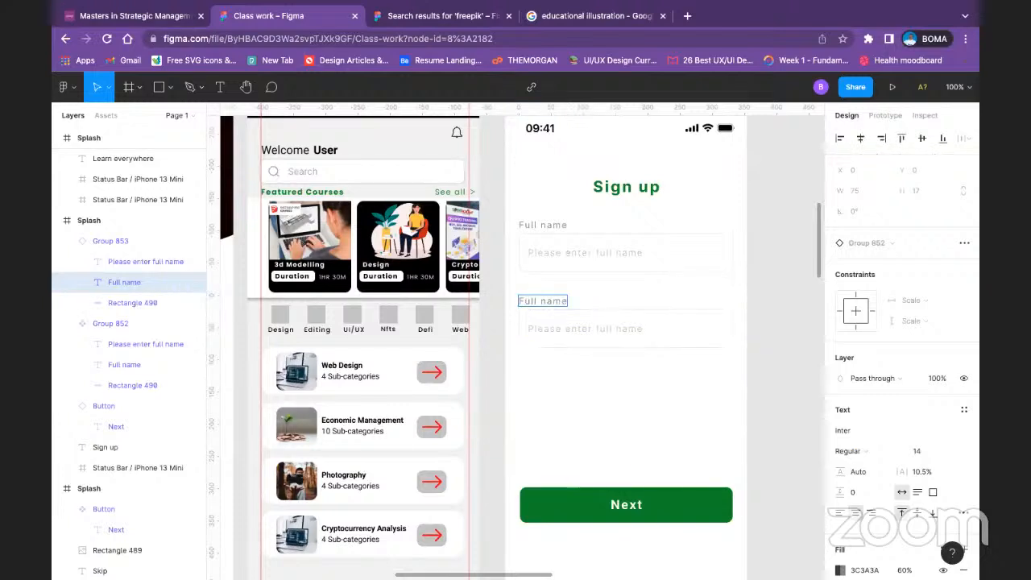
pyautogui.write('Email')
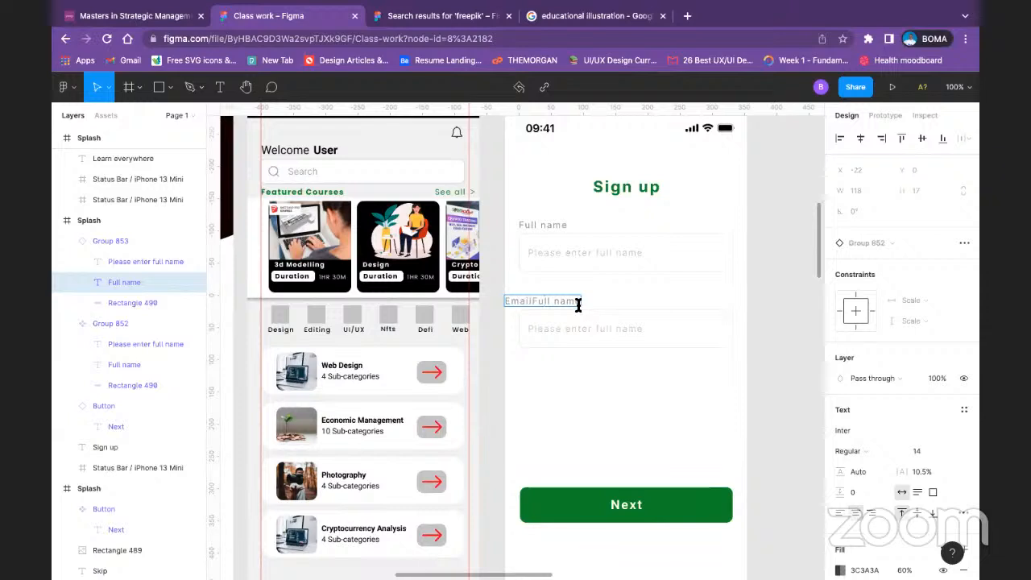
pyautogui.press('BackSpace')
pyautogui.press('BackSpace')
pyautogui.press('BackSpace')
pyautogui.press('BackSpace')
pyautogui.press('BackSpace')
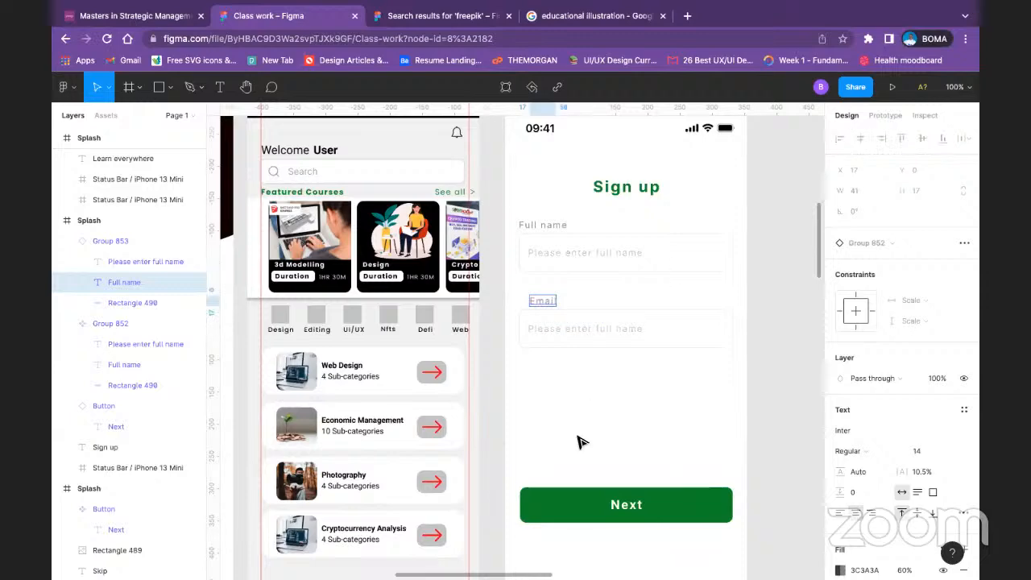
# Step: Detach the Email field instance from its main component
pyautogui.click(665, 314)
pyautogui.press('Escape')
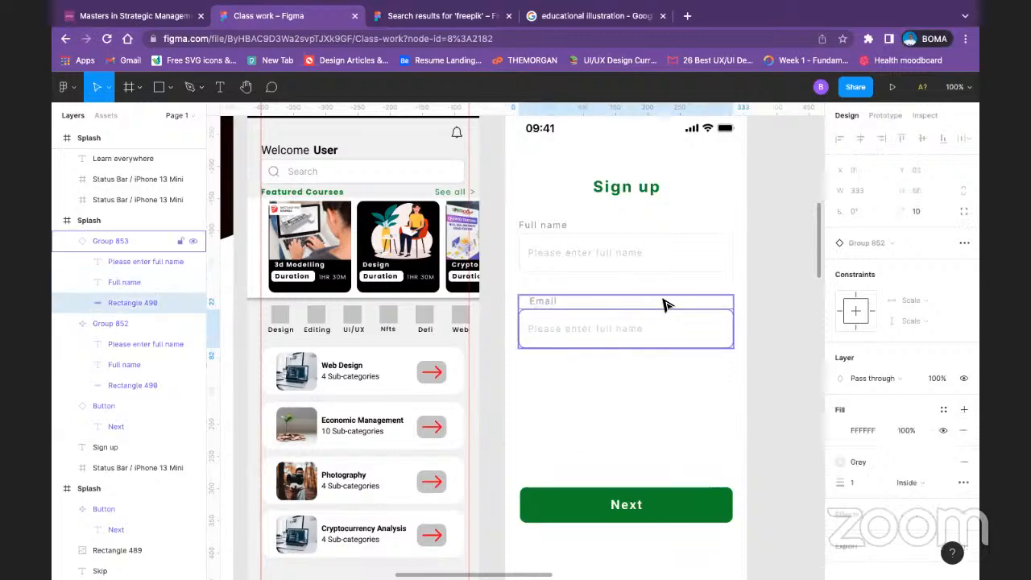
pyautogui.rightClick(665, 303)
pyautogui.moveTo(712, 478)
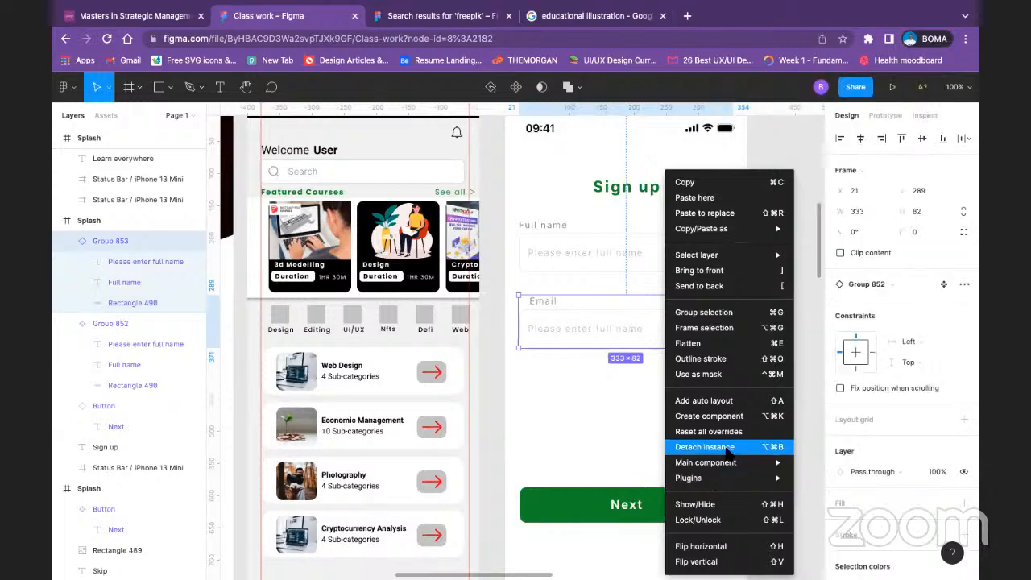
pyautogui.click(527, 368)
pyautogui.click(524, 285)
# Step: Align the "Email" label with the left edge of its input rectangle at X 0 and group the two
pyautogui.click(545, 300)
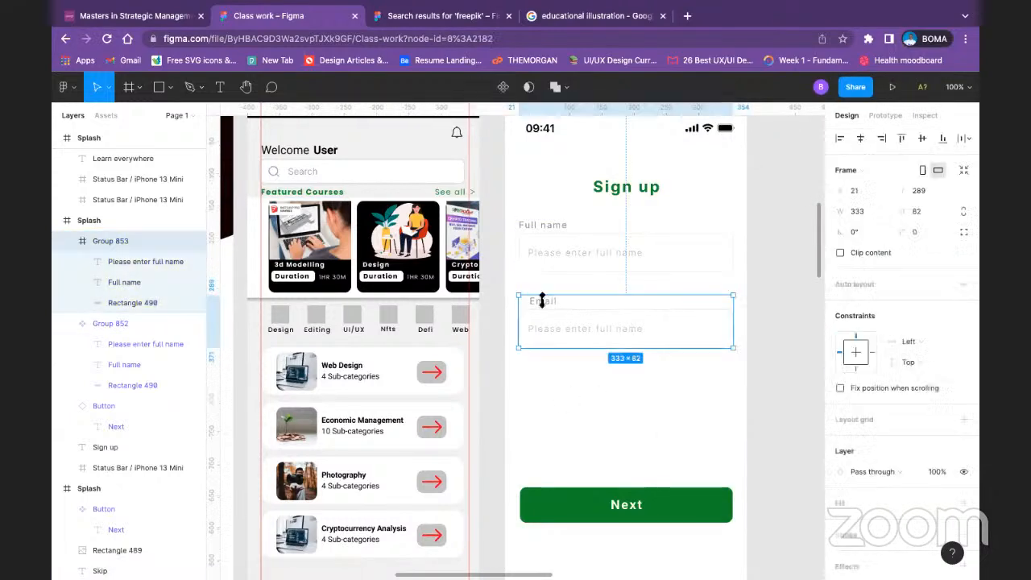
pyautogui.doubleClick(545, 302)
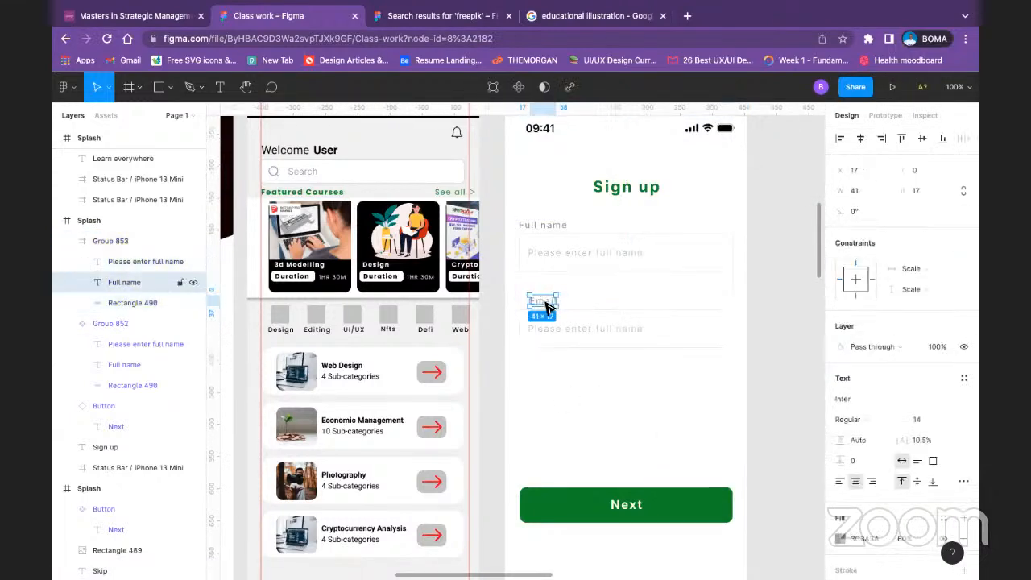
pyautogui.hotkey('shift', 'Left')
pyautogui.hotkey('shift', 'Left')
pyautogui.hotkey('shift', 'Left')
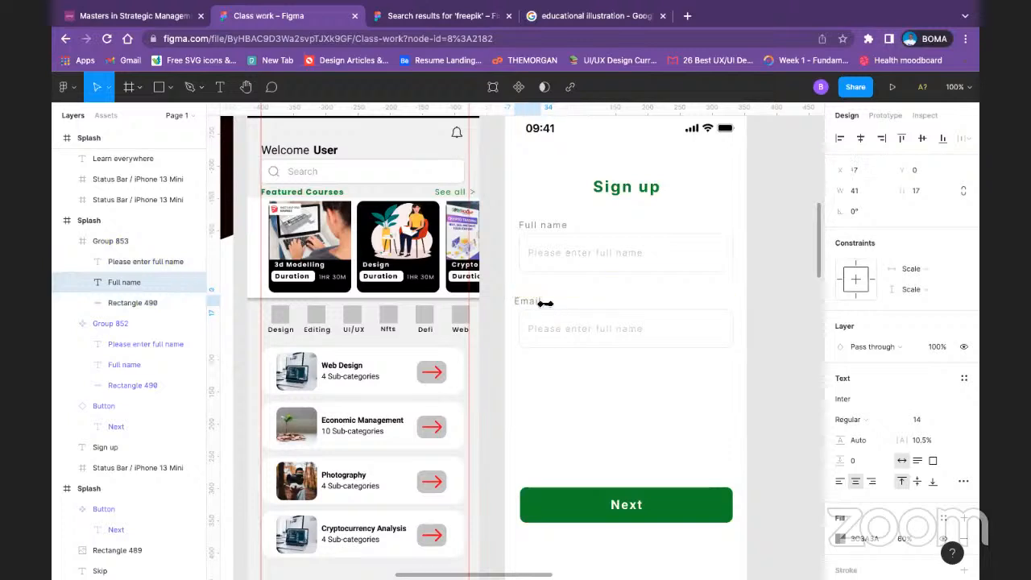
pyautogui.hotkey('shift', 'Right')
pyautogui.keyDown('shift'); pyautogui.click(668, 330); pyautogui.keyUp('shift')
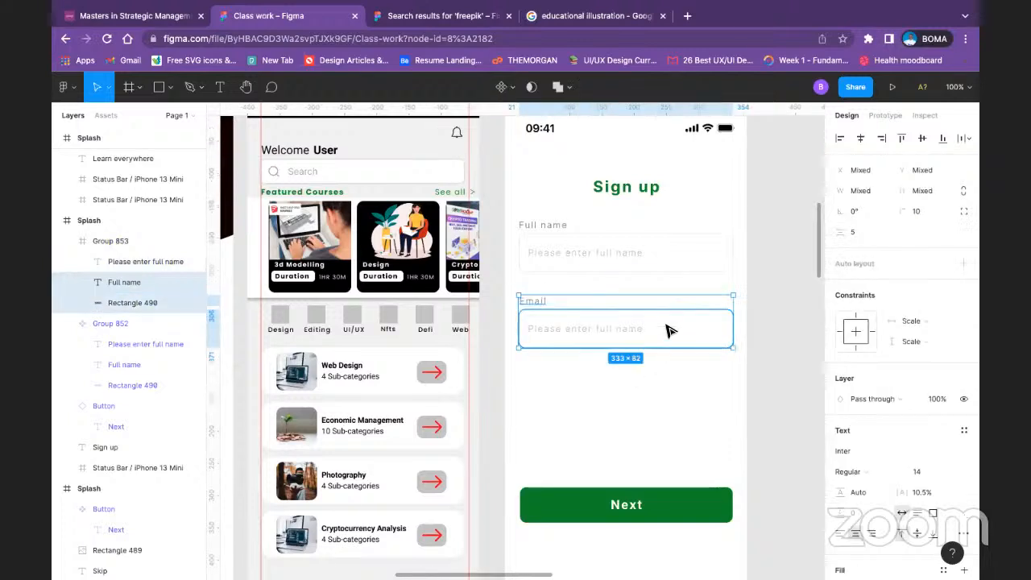
pyautogui.click(837, 141)
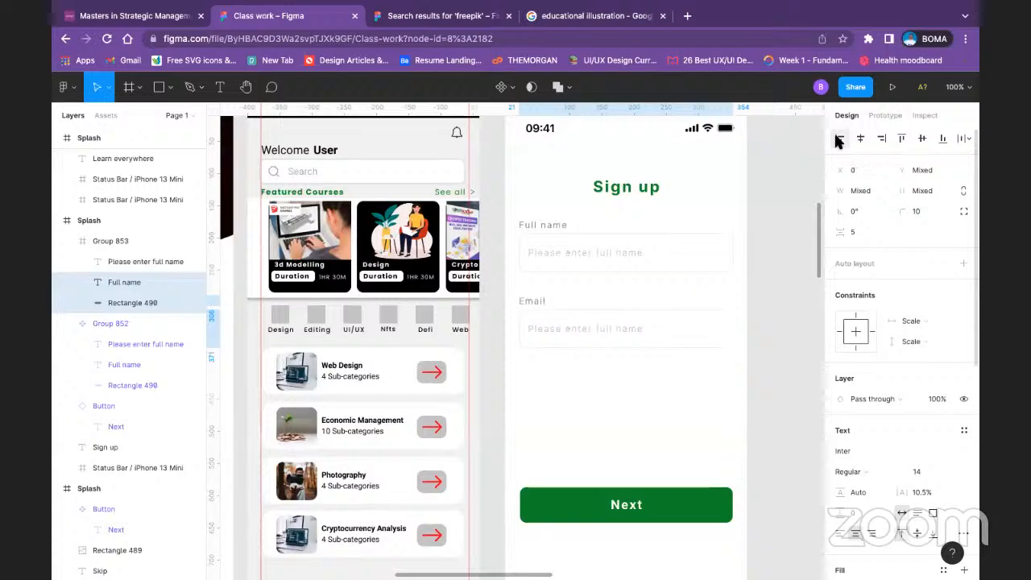
pyautogui.press('super+g')
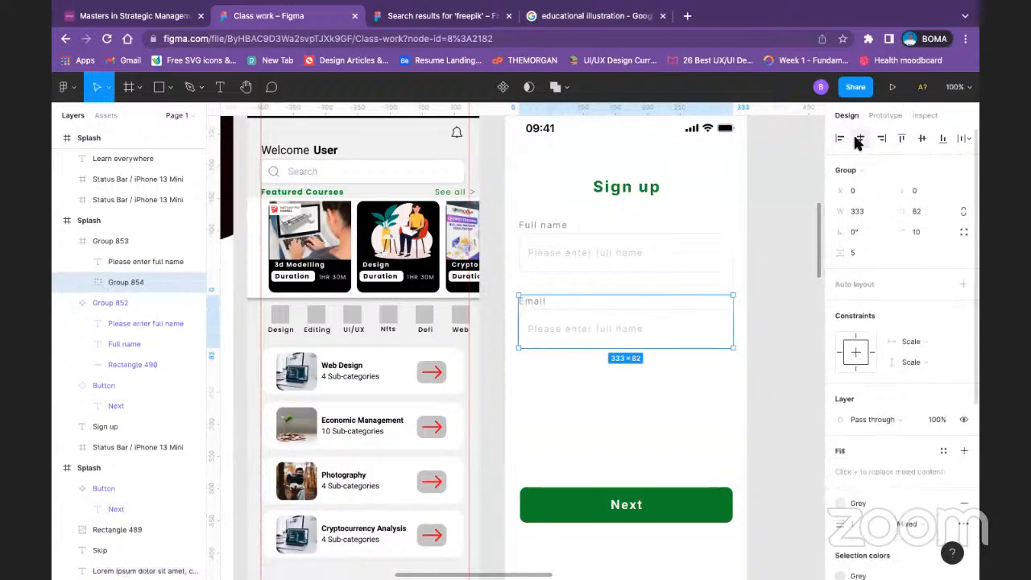
pyautogui.click(771, 344)
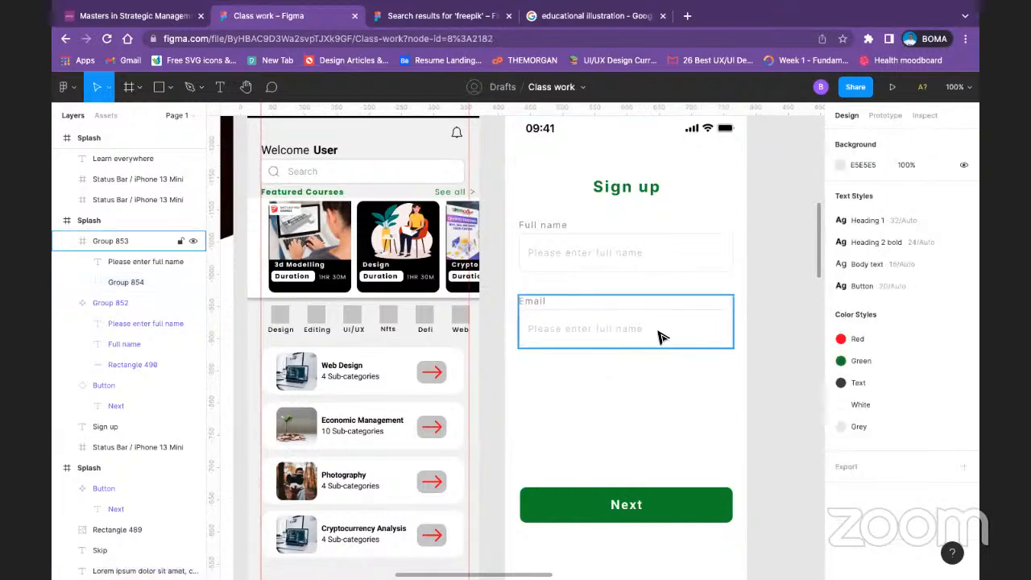
# Step: Duplicate the Email field below itself at X 21, Y 407, centred horizontally on the screen
pyautogui.click(659, 337)
pyautogui.moveTo(658, 337); pyautogui.dragTo(660, 415)
pyautogui.click(860, 139)
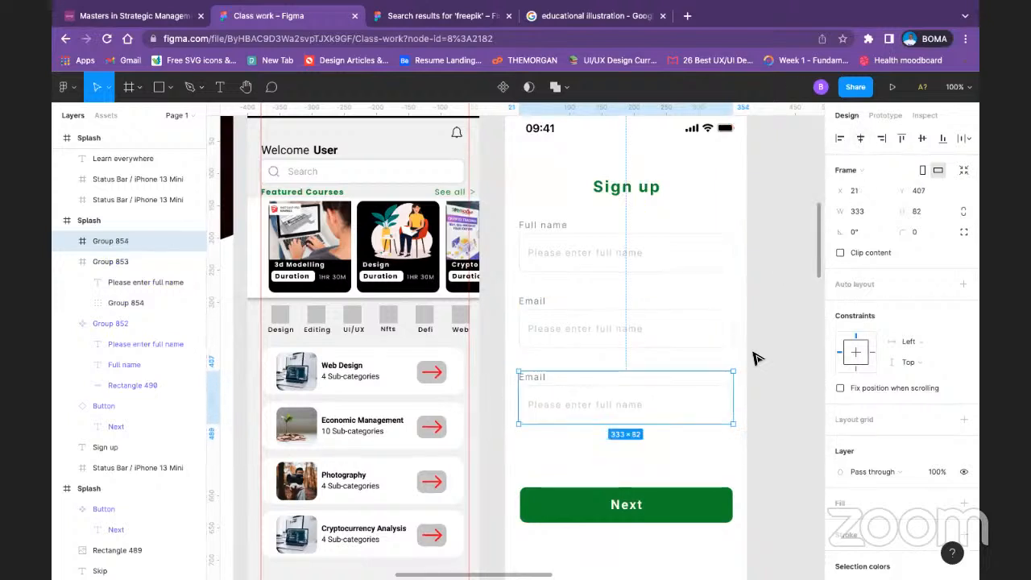
# Step: Change the third field's "Email" label text to "Password"
pyautogui.click(604, 440)
pyautogui.click(536, 384)
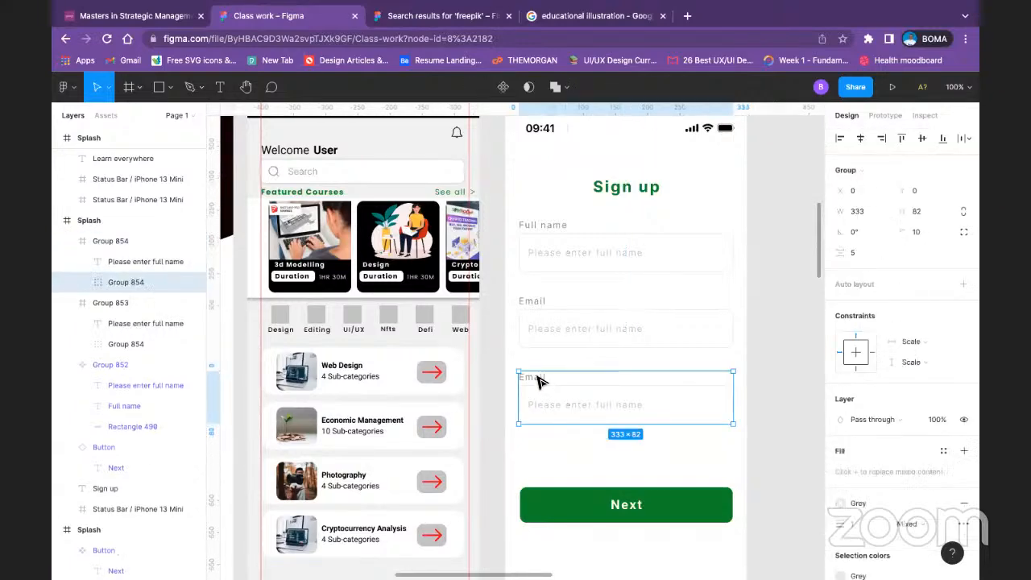
pyautogui.doubleClick(529, 379)
pyautogui.doubleClick(535, 377)
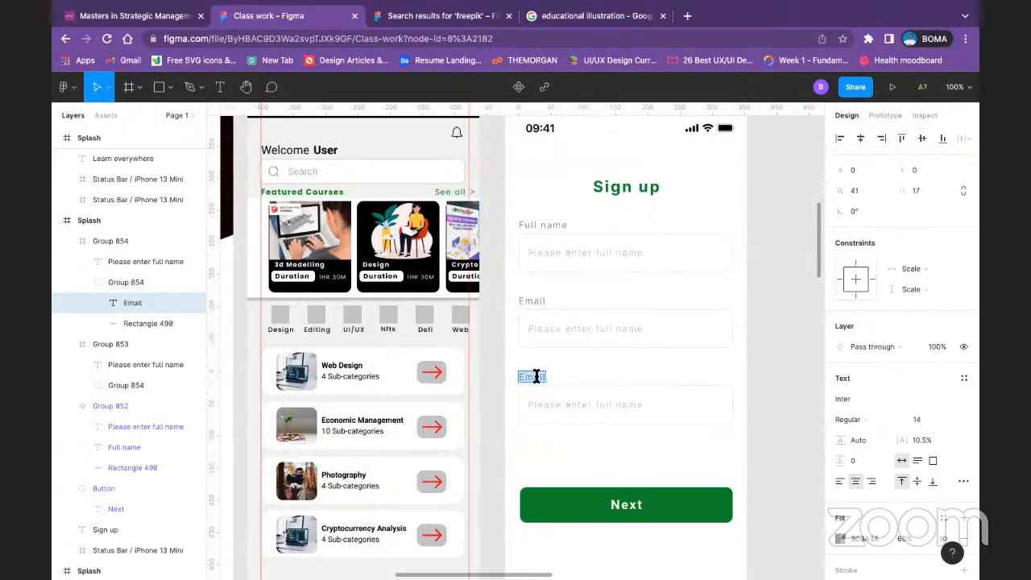
pyautogui.write('Password')
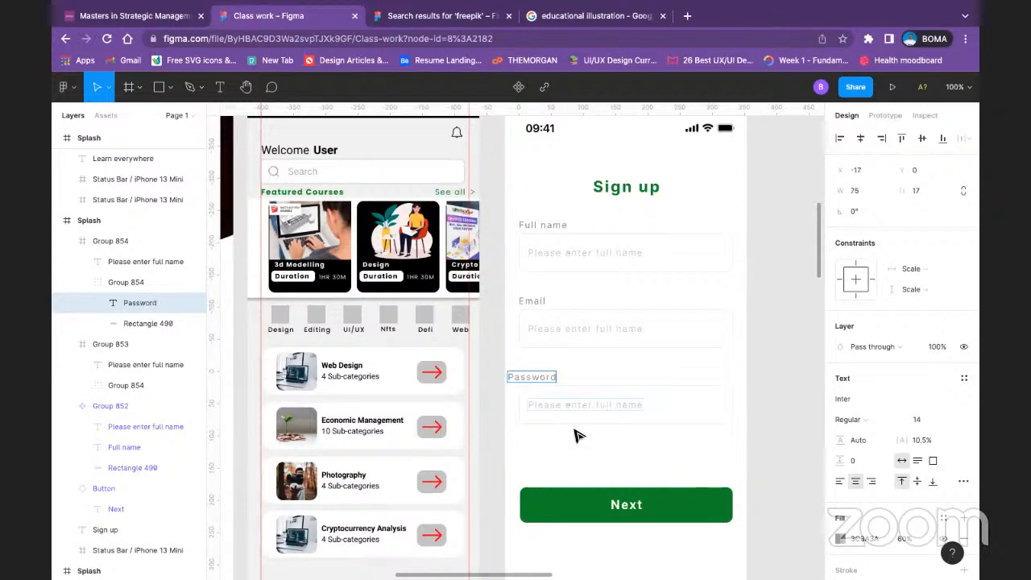
# Step: Move the "Password" label right to X -1, in line with the left edge of its input rectangle
pyautogui.press('Escape')
pyautogui.press('Right')
pyautogui.press('Right')
pyautogui.press('Right')
pyautogui.press('Right')
pyautogui.press('Right')
pyautogui.press('Right')
pyautogui.press('Right')
pyautogui.press('Right')
pyautogui.press('Right')
pyautogui.press('Right')
pyautogui.press('Right')
pyautogui.press('Right')
pyautogui.press('Right')
pyautogui.press('Right')
pyautogui.press('Right')
pyautogui.press('Right')
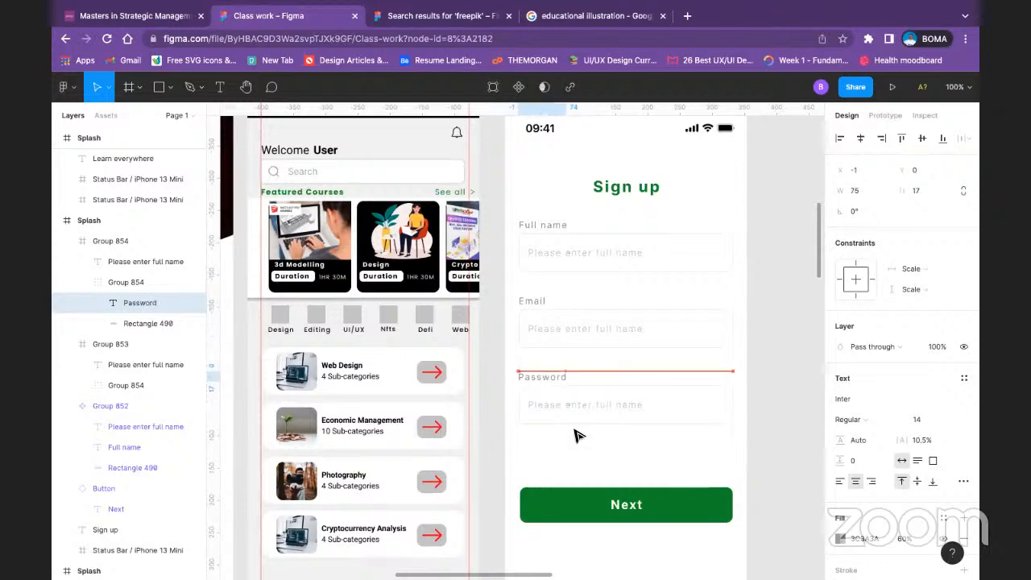
pyautogui.keyDown('shift'); pyautogui.click(651, 414); pyautogui.keyUp('shift')
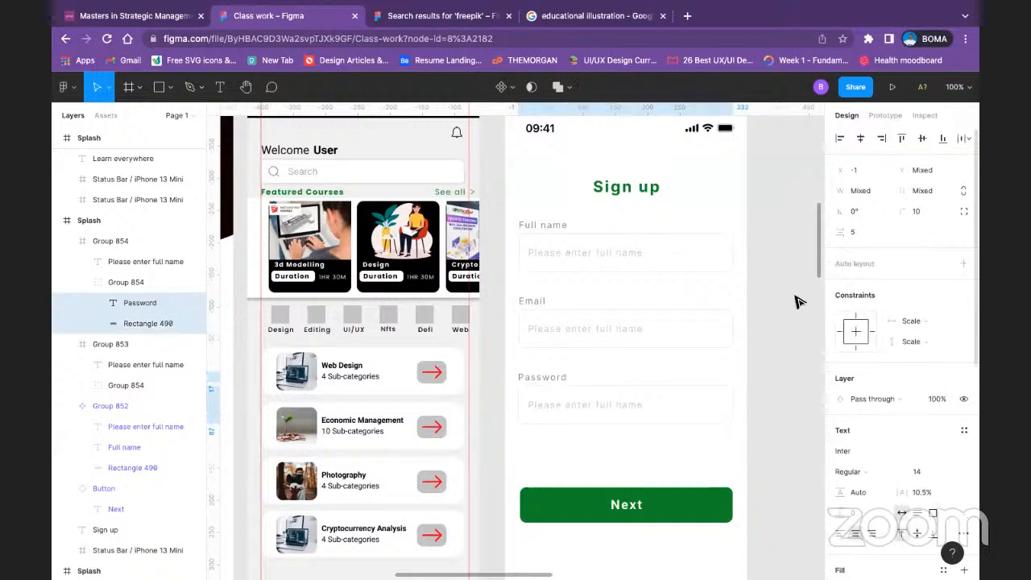
pyautogui.click(785, 339)
pyautogui.scroll(-3, 619, 282)
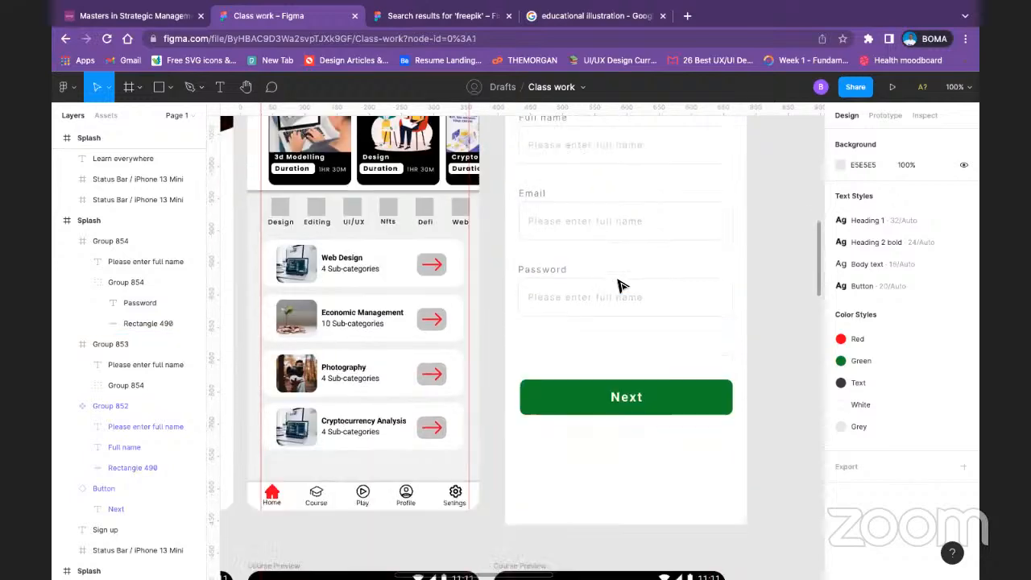
pyautogui.scroll(2, 614, 320)
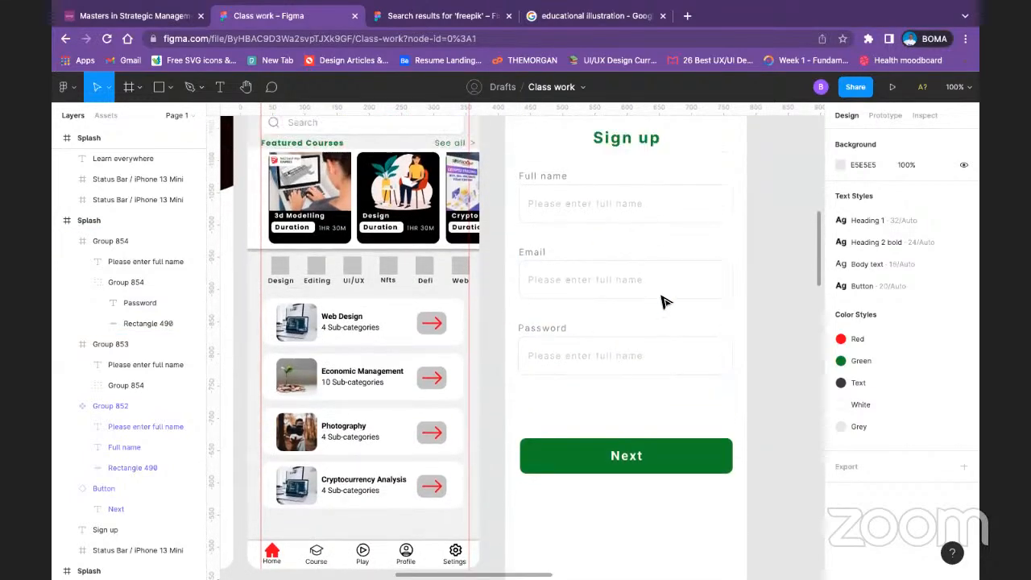
pyautogui.click(702, 367)
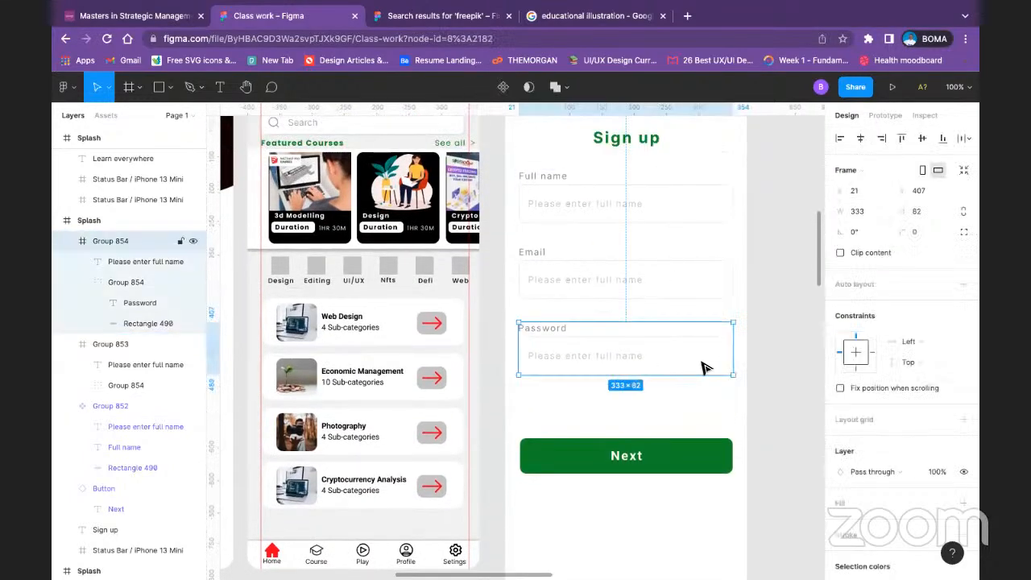
pyautogui.rightClick(702, 367)
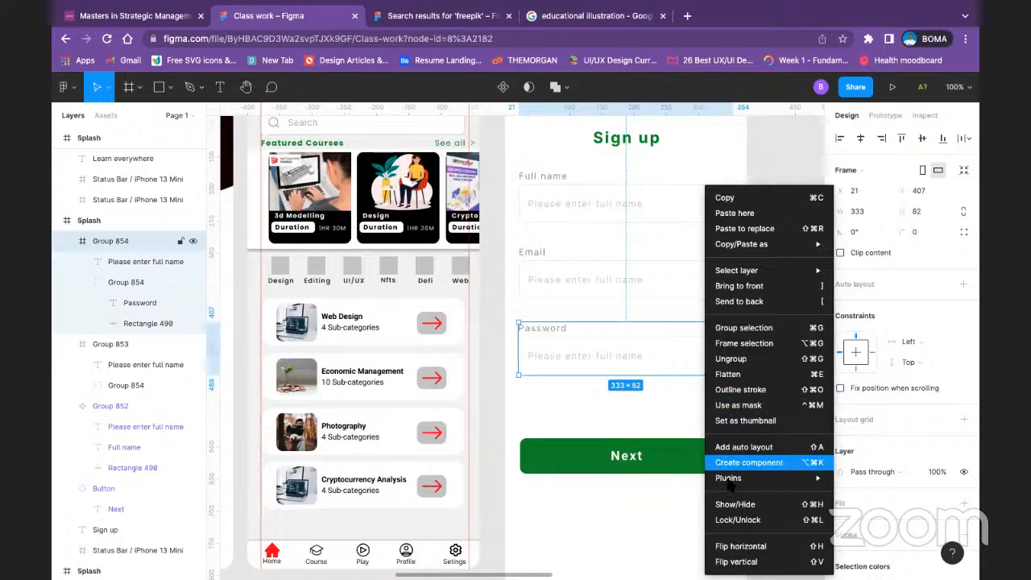
pyautogui.moveTo(738, 480)
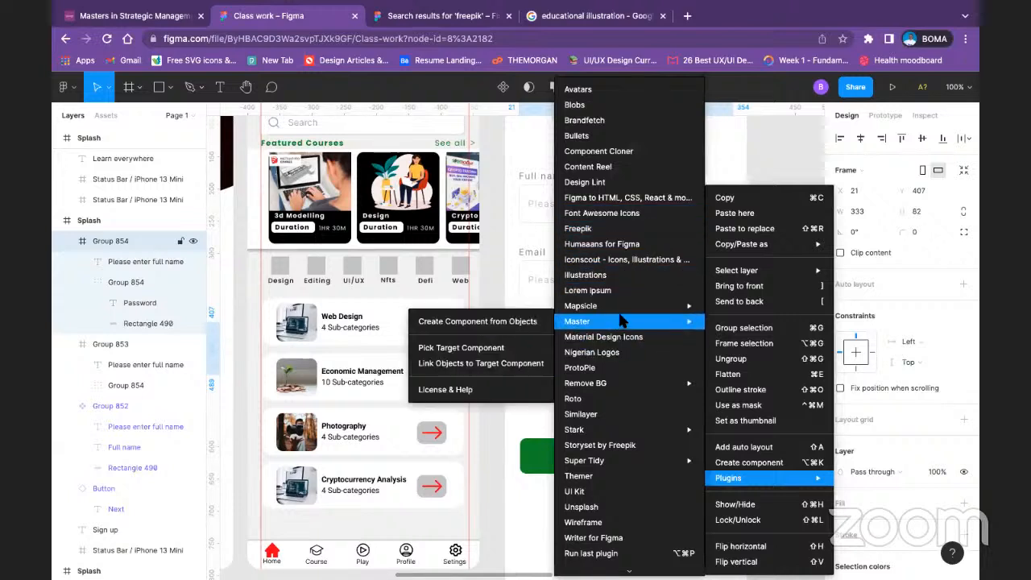
pyautogui.moveTo(623, 308)
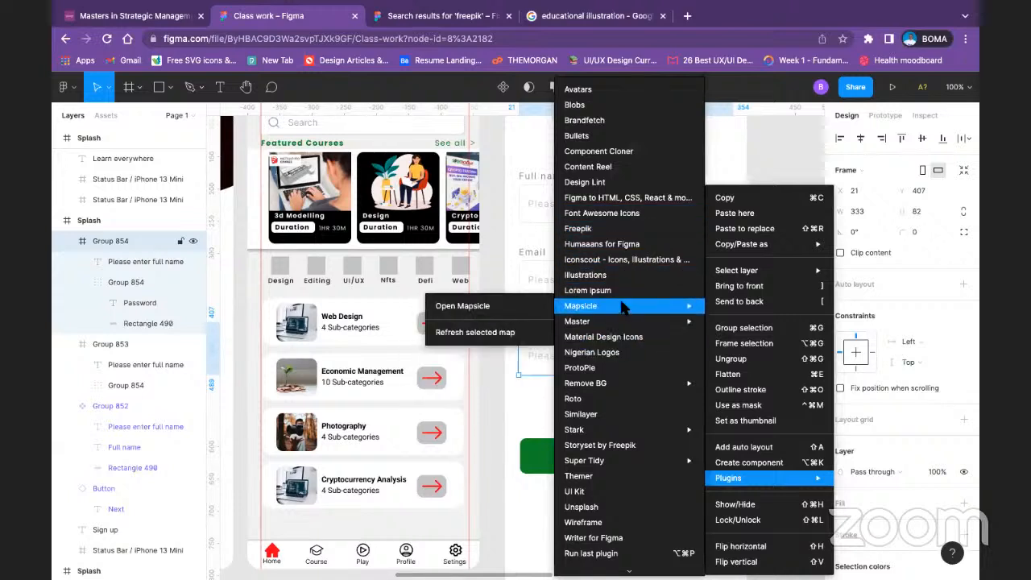
pyautogui.click(626, 259)
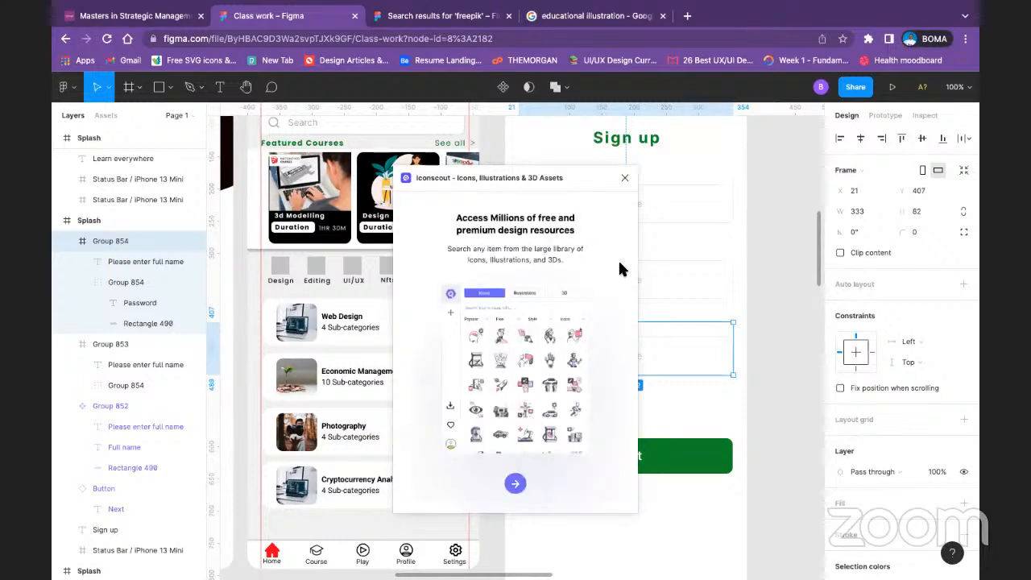
pyautogui.click(624, 178)
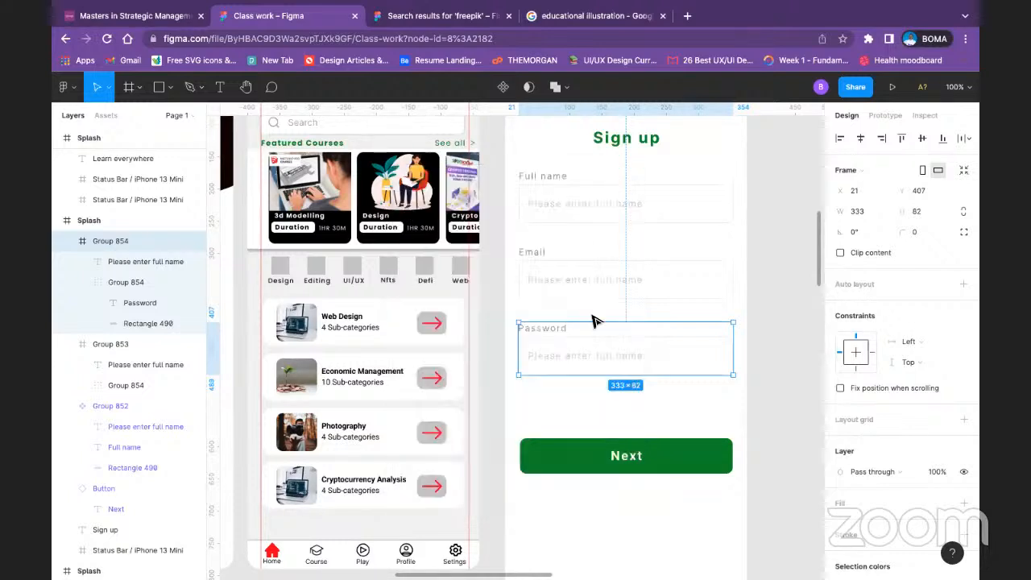
# Step: Browse the Figma Community plugins page and start a plugin search beginning with "i"
pyautogui.rightClick(582, 418)
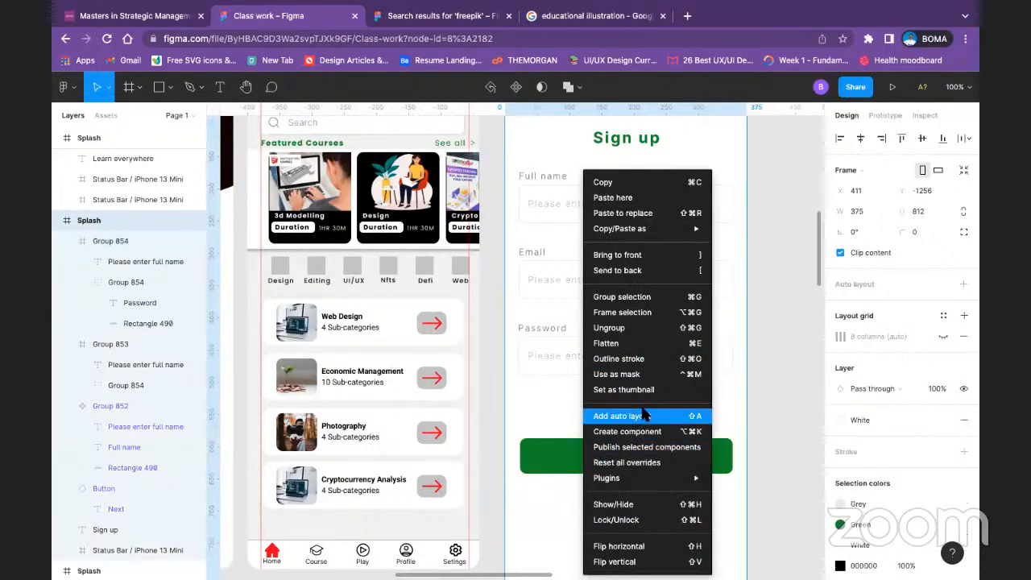
pyautogui.moveTo(630, 480)
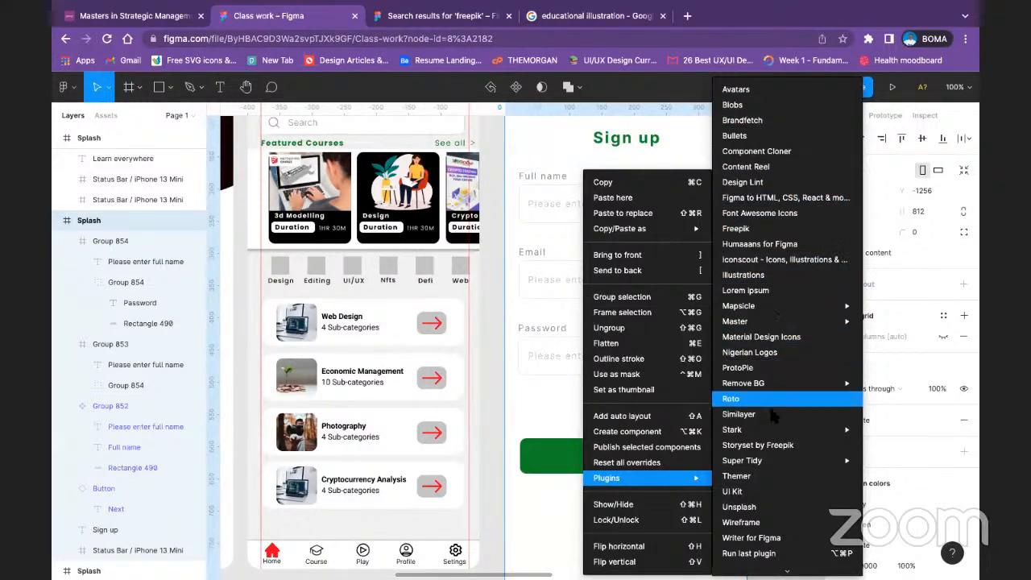
pyautogui.scroll(-1, 770, 500)
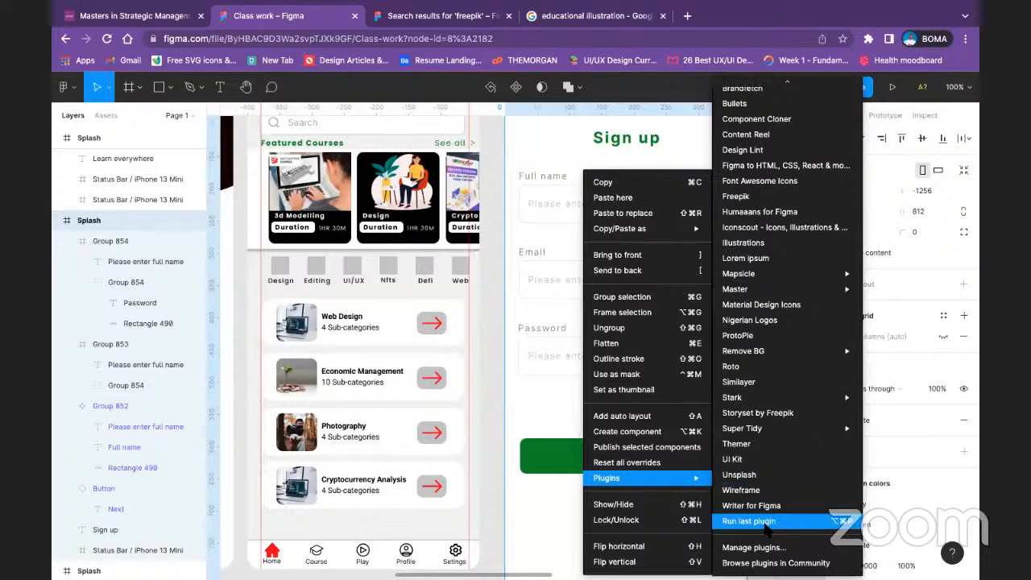
pyautogui.click(775, 564)
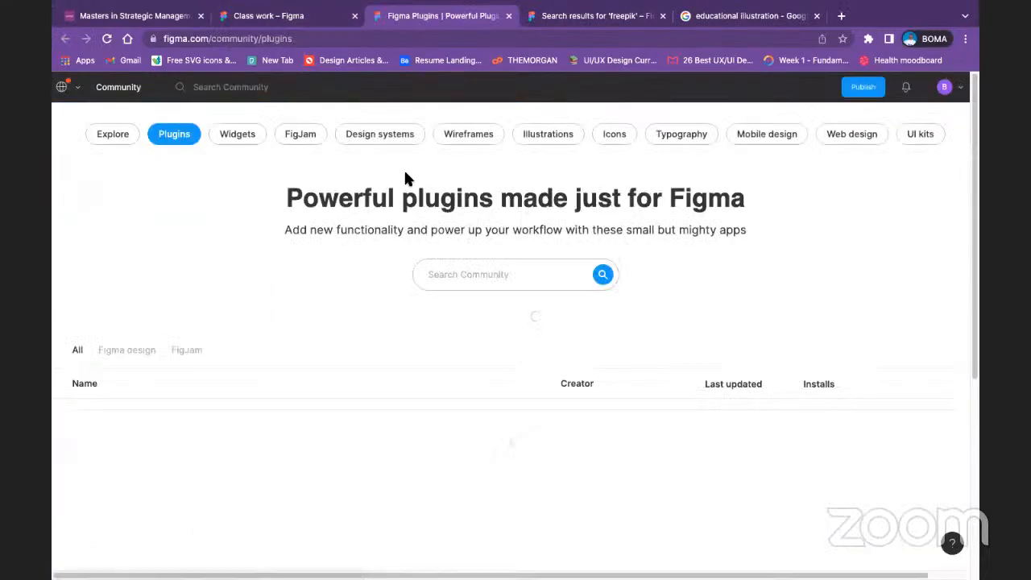
pyautogui.write('iconify')
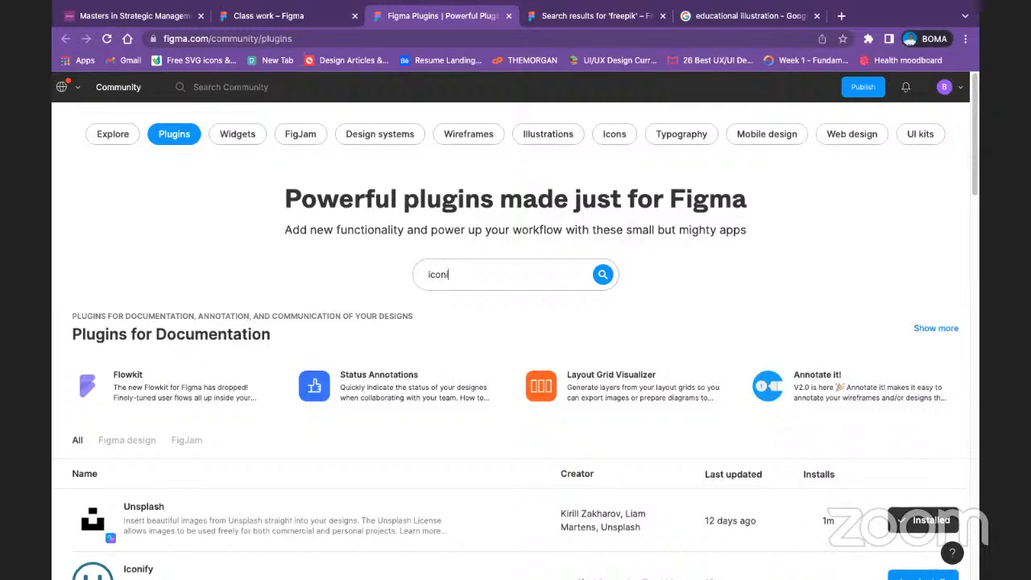
# Step: Search the community plugins for Iconify, install it, and return to the Class work file
pyautogui.press('Return')
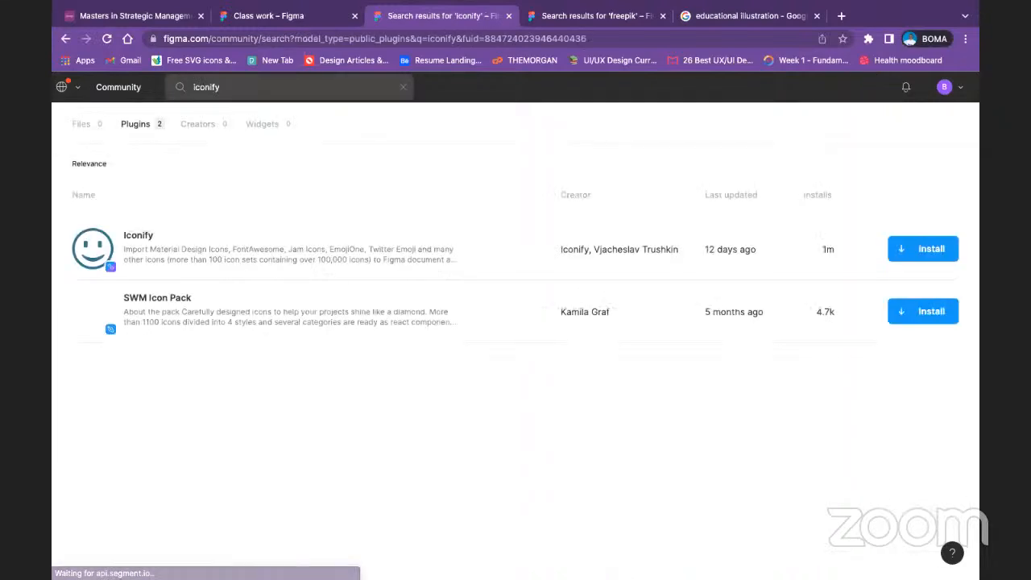
pyautogui.click(911, 256)
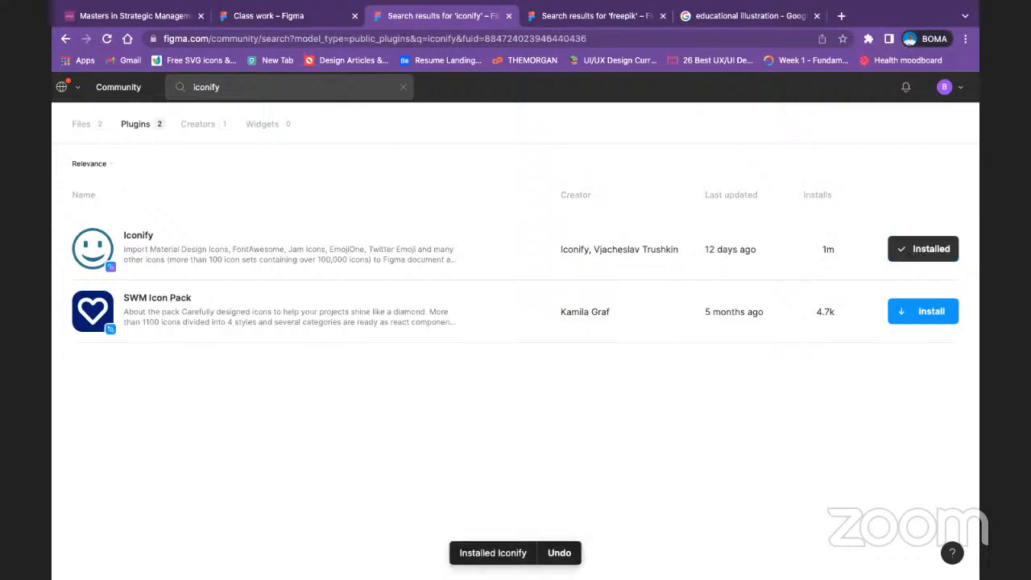
pyautogui.click(305, 16)
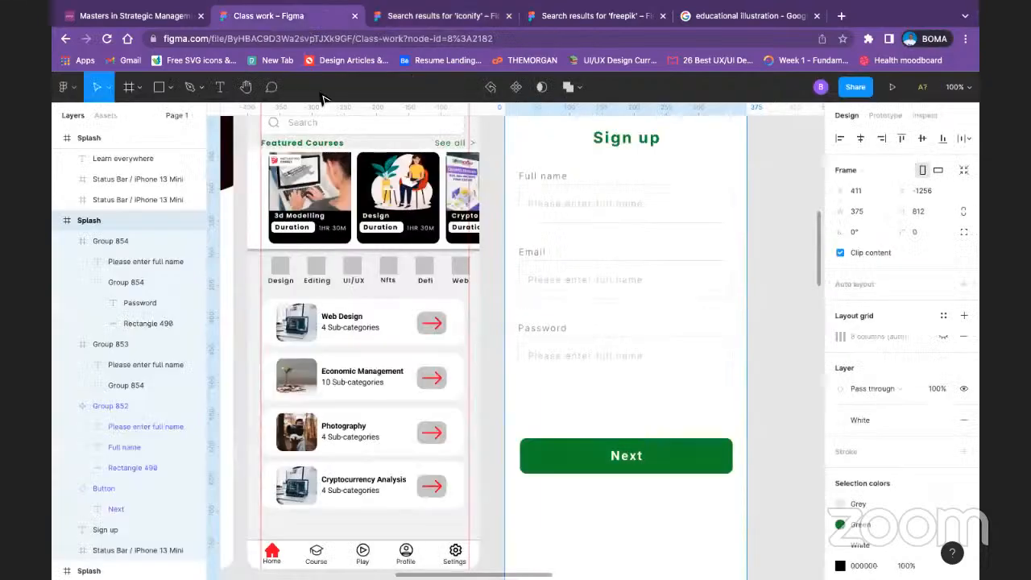
# Step: Run the Iconify plugin on the Sign up screen and search its icons for "eye"
pyautogui.rightClick(666, 362)
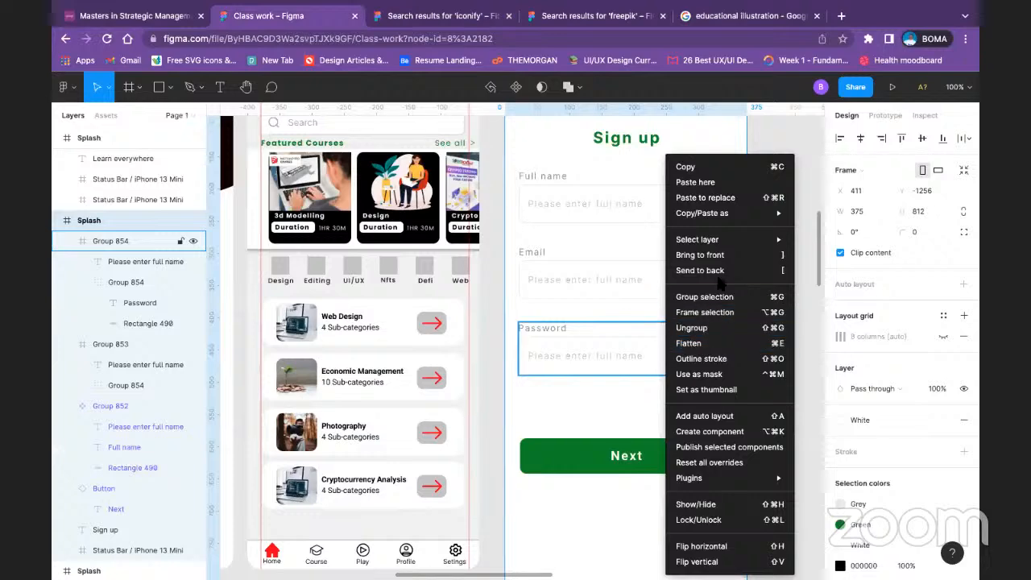
pyautogui.moveTo(747, 479)
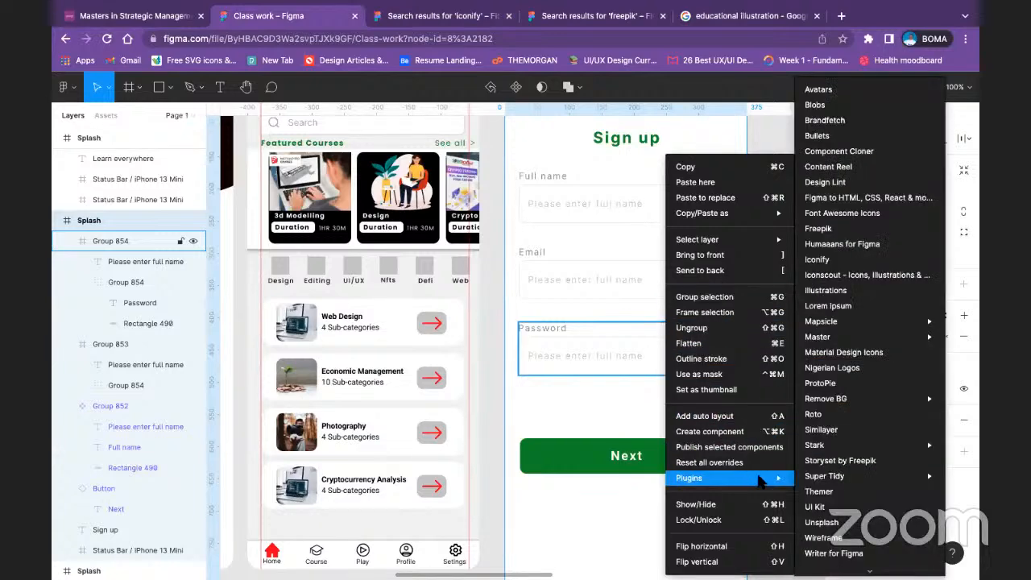
pyautogui.click(876, 260)
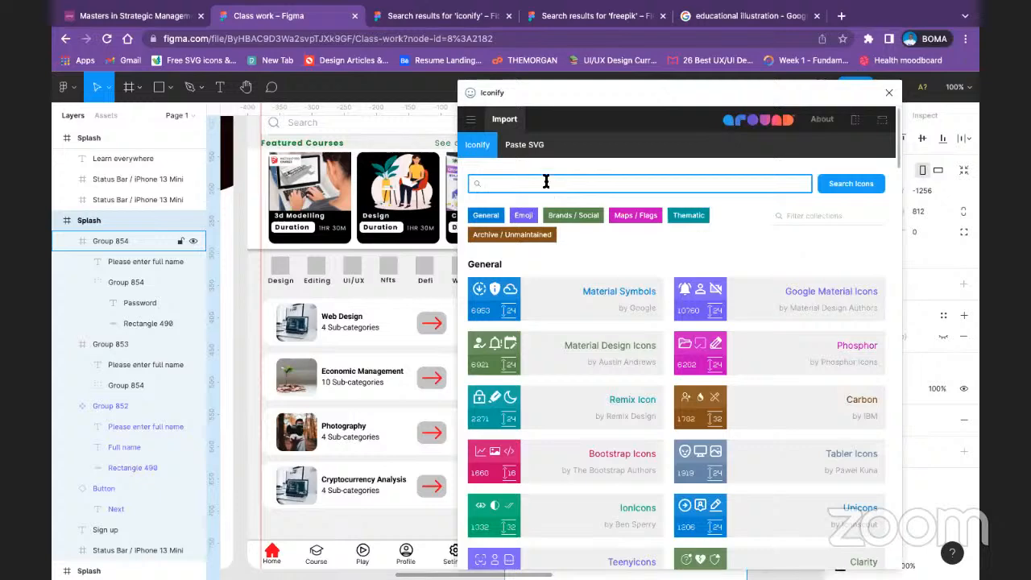
pyautogui.write('eye')
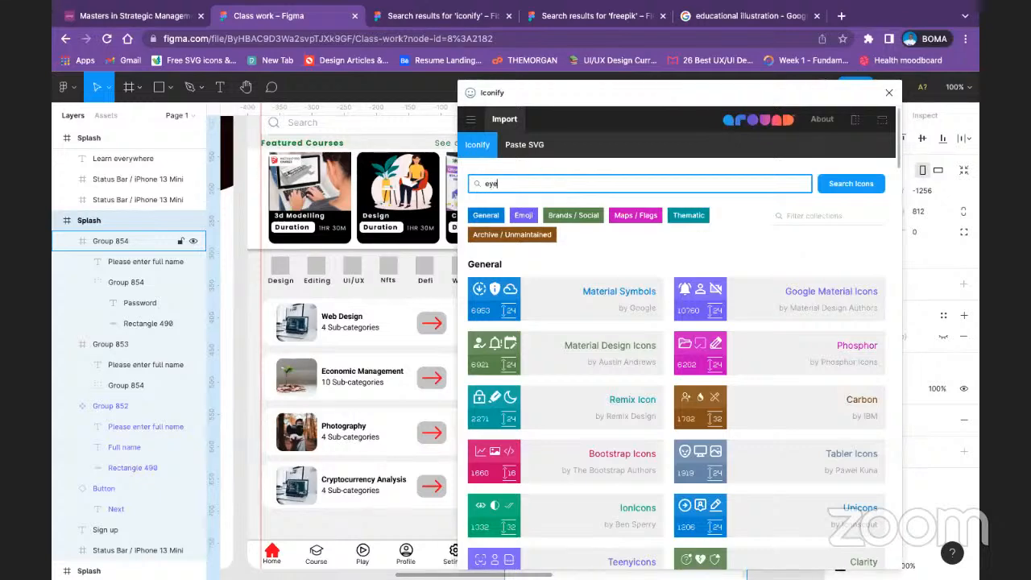
pyautogui.press('Return')
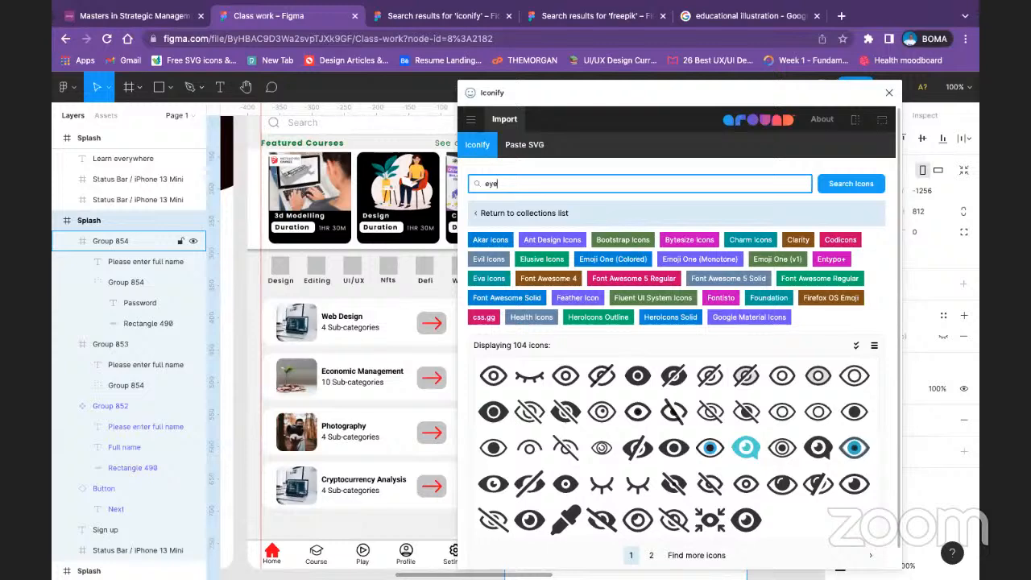
# Step: Import the Bootstrap "bi:eye-slash" icon into the Splash frame and close the plugin window
pyautogui.click(529, 411)
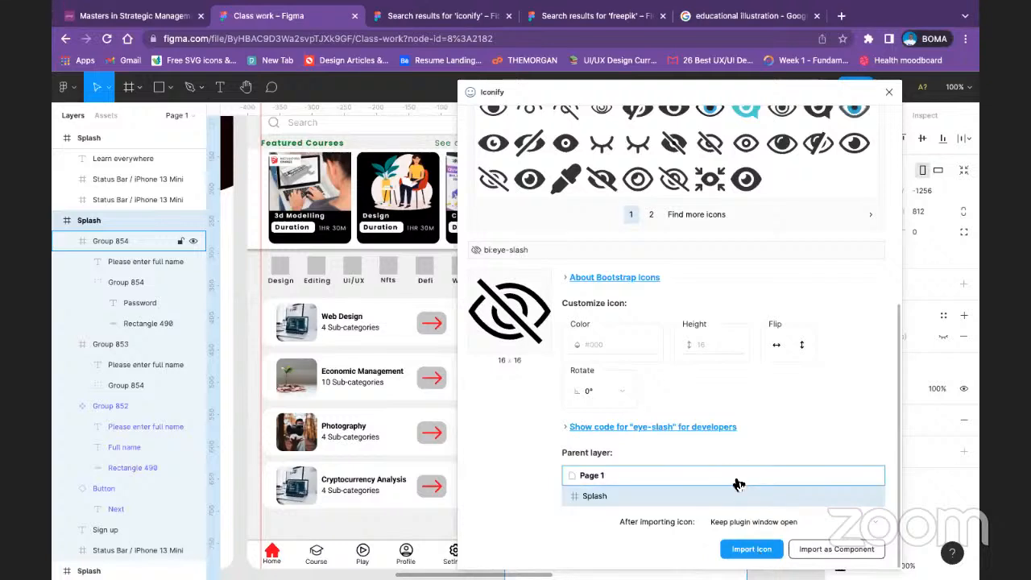
pyautogui.click(751, 549)
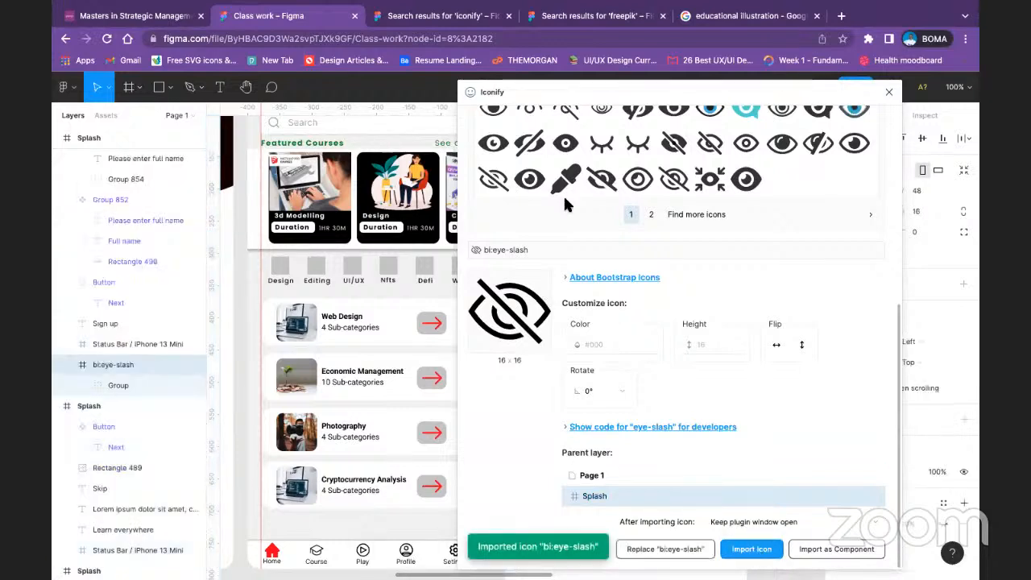
pyautogui.click(886, 92)
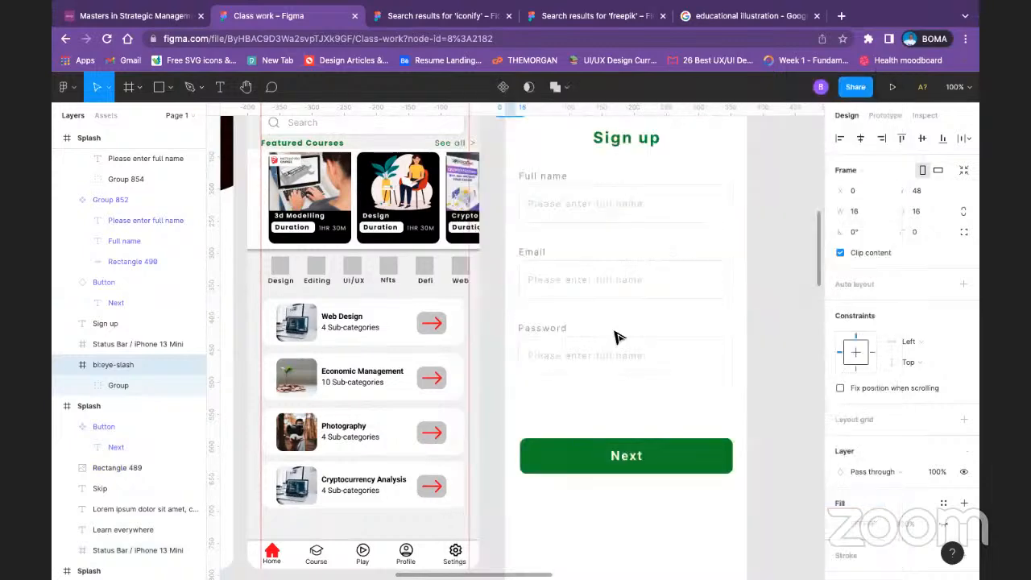
# Step: Look over the app screens and the layer list to locate the imported eye-slash icon on the Sign up screen
pyautogui.scroll(6, 336, 286)
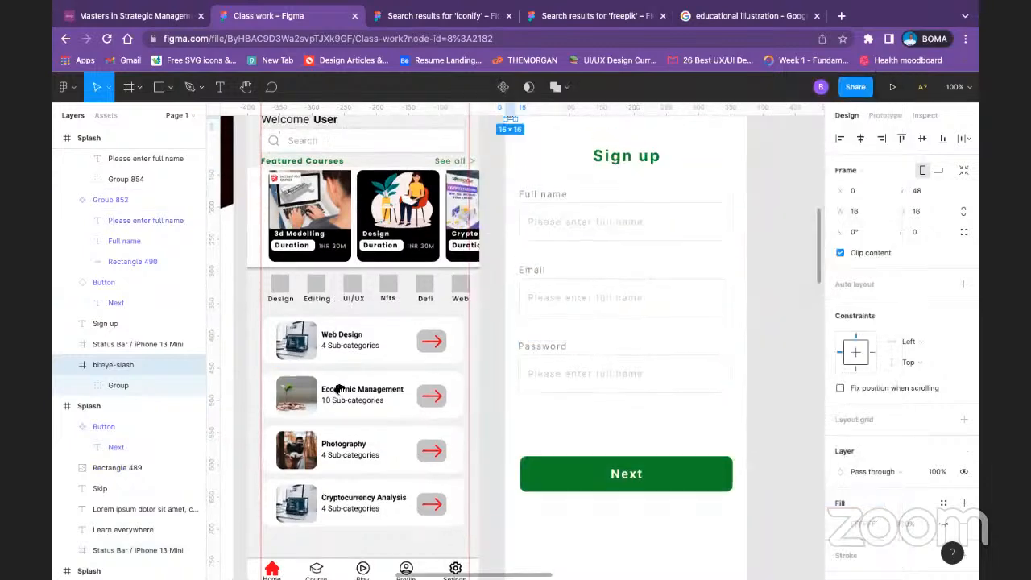
pyautogui.scroll(8, 456, 376)
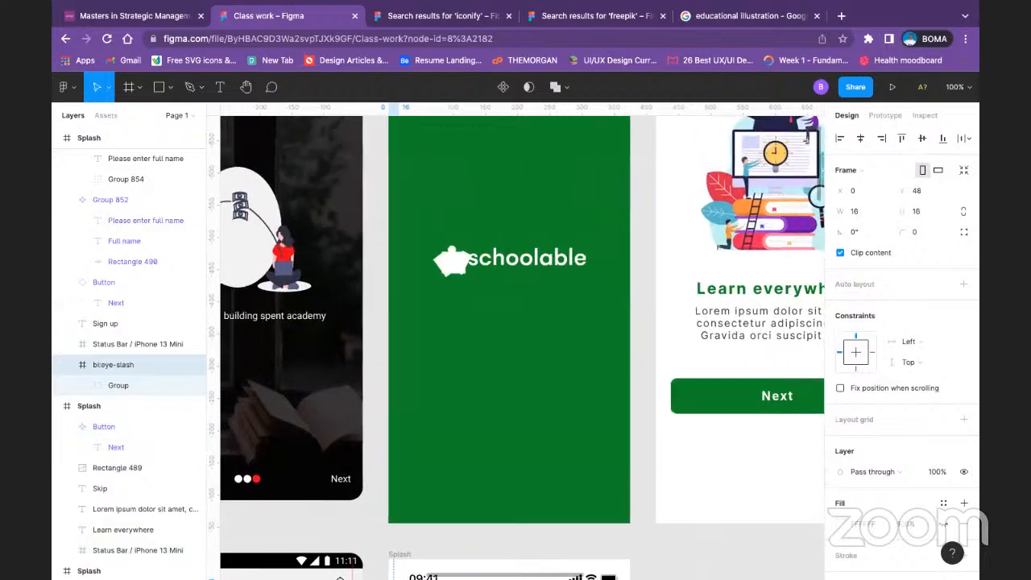
pyautogui.scroll(3, 455, 413)
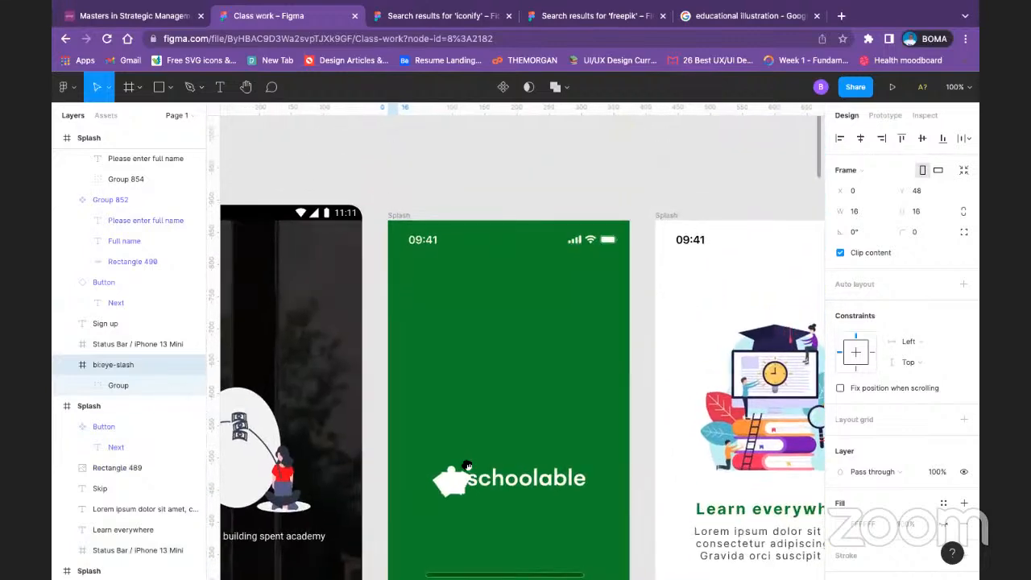
pyautogui.hscroll(2, 467, 435)
pyautogui.hscroll(3, 338, 328)
pyautogui.scroll(-1, 385, 327)
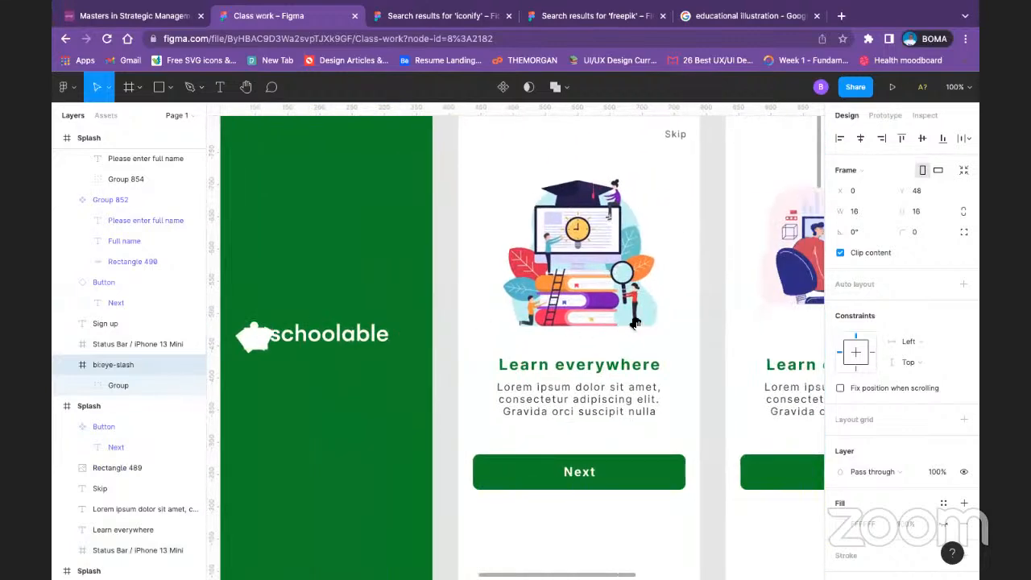
pyautogui.hscroll(10, 634, 323)
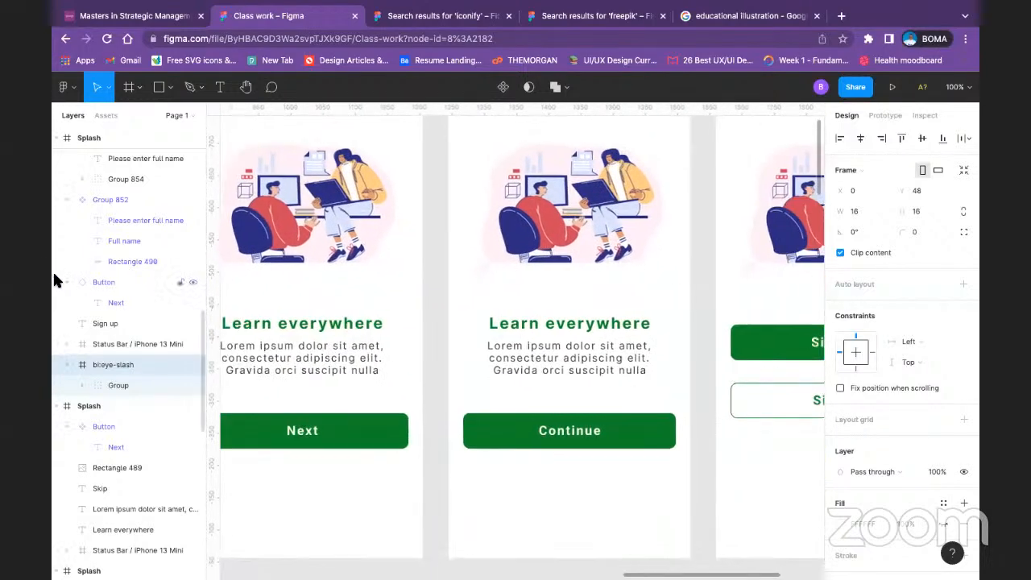
pyautogui.hscroll(3, 253, 295)
pyautogui.scroll(4, 533, 438)
pyautogui.hscroll(4, 534, 437)
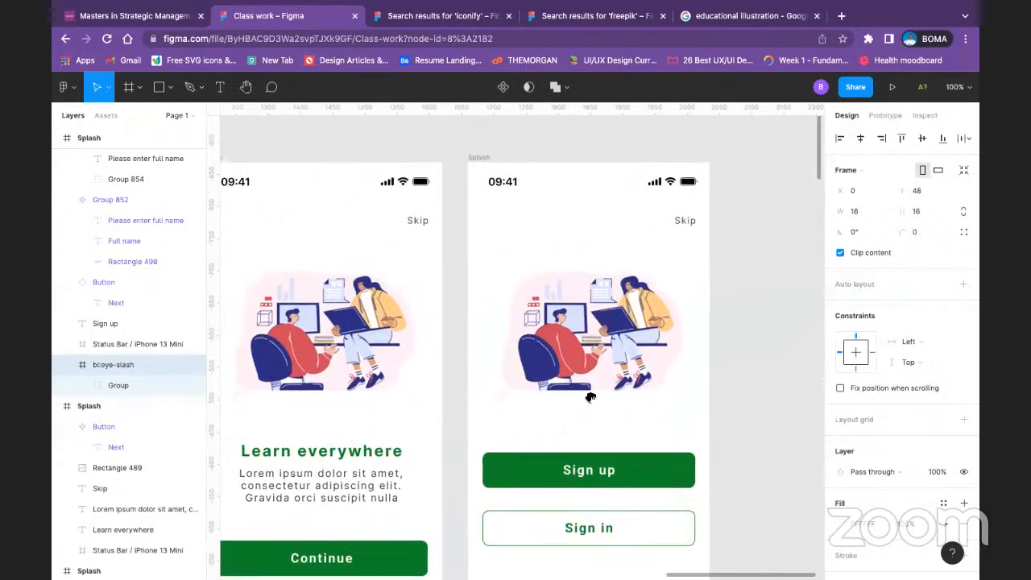
pyautogui.scroll(-5, 590, 397)
pyautogui.hscroll(-3, 612, 260)
pyautogui.scroll(2, 617, 273)
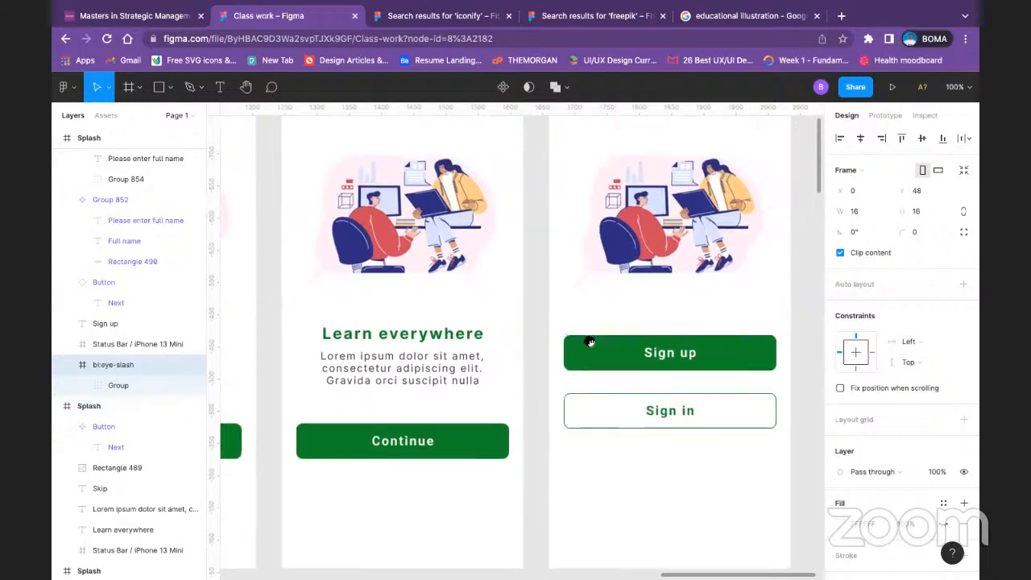
pyautogui.hscroll(-5, 649, 334)
pyautogui.scroll(-1, 649, 333)
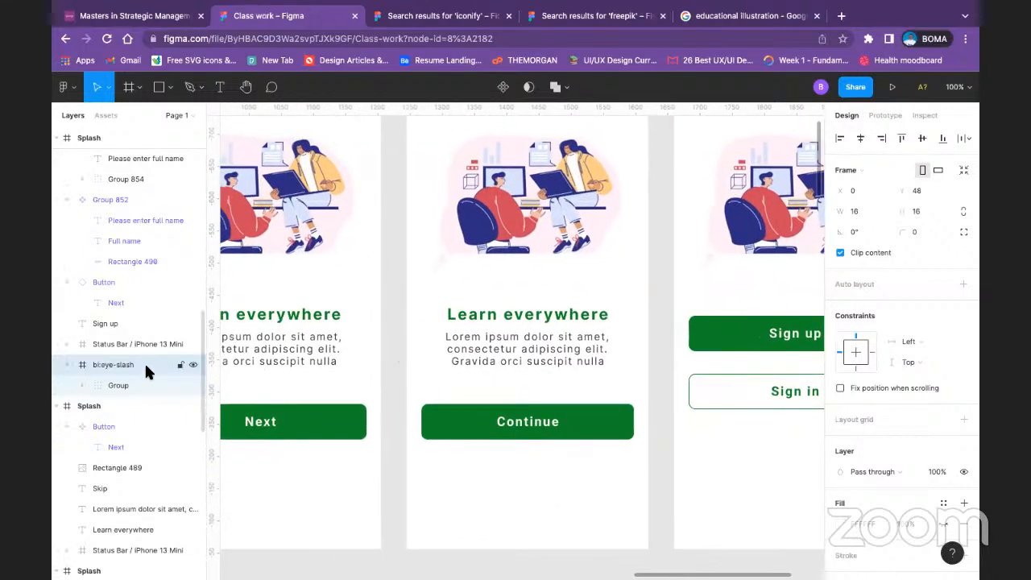
pyautogui.click(68, 366)
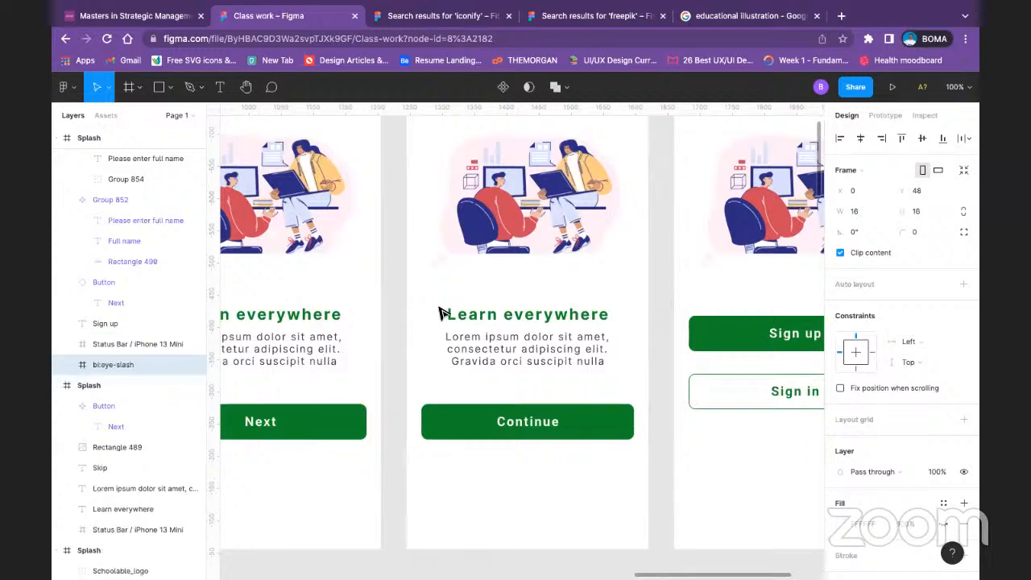
pyautogui.click(91, 140)
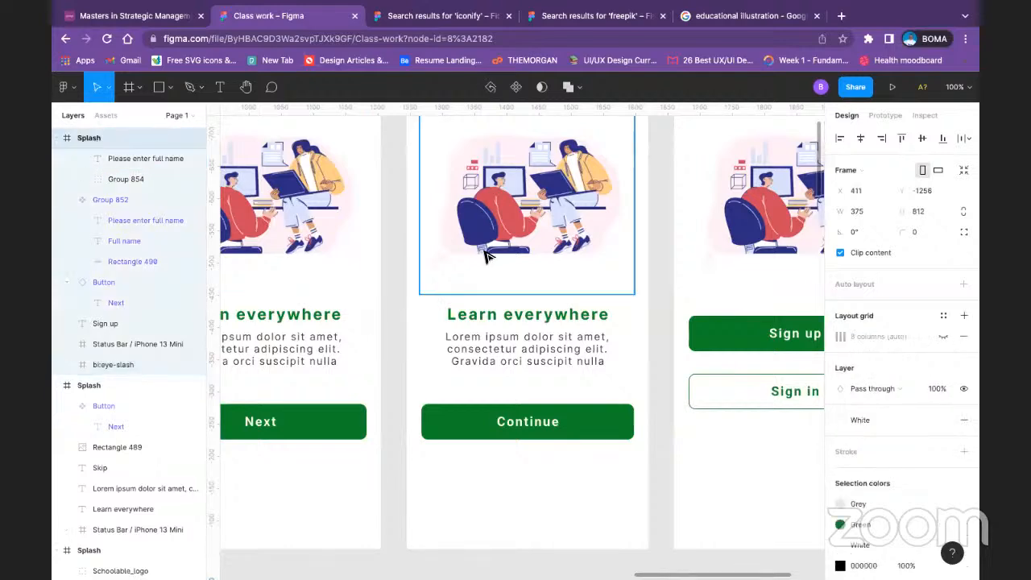
pyautogui.scroll(-5, 486, 256)
pyautogui.scroll(-5, 486, 256)
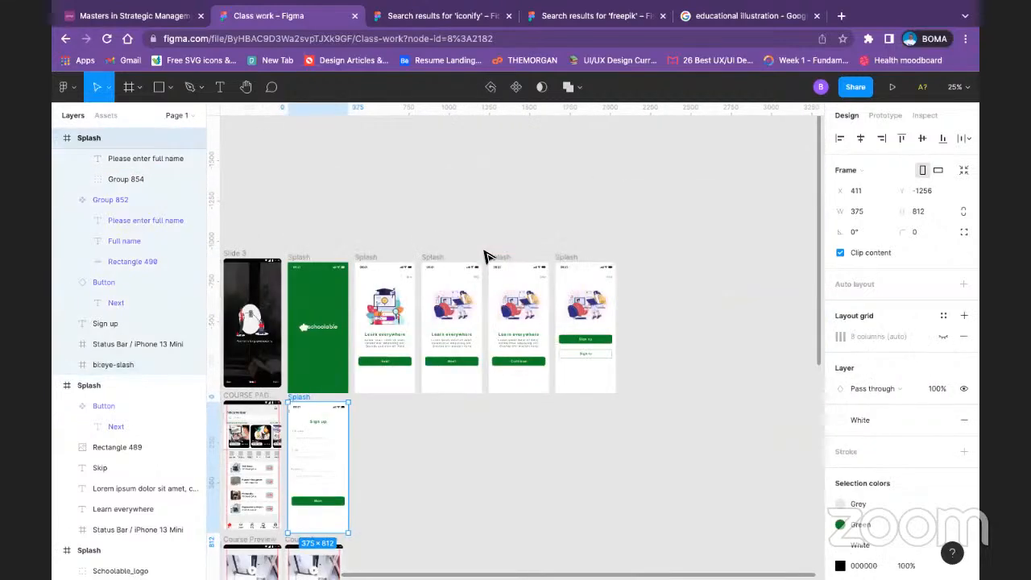
pyautogui.click(382, 465)
pyautogui.scroll(5, 383, 466)
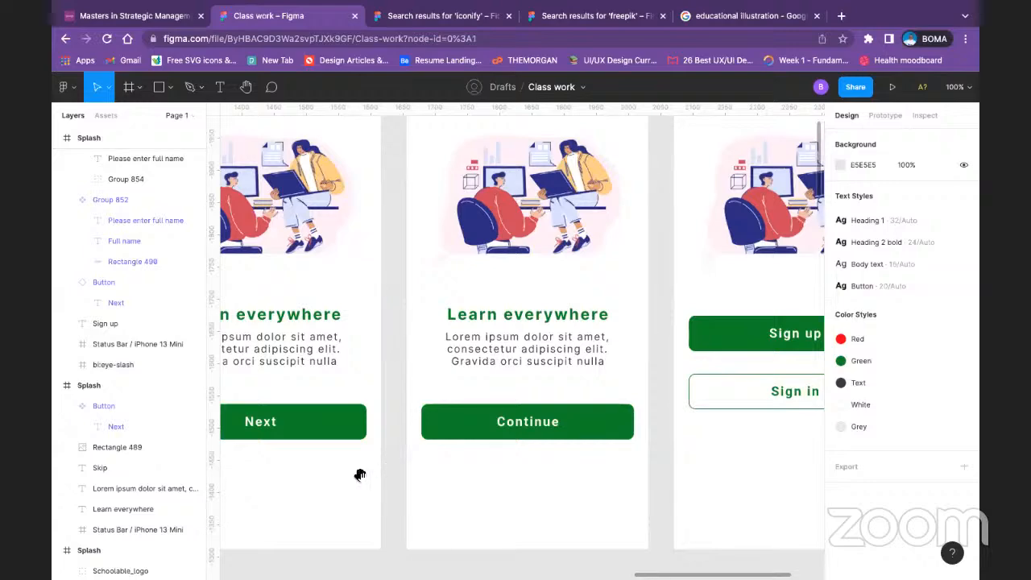
pyautogui.moveTo(359, 476); pyautogui.dragTo(796, 274)
pyautogui.moveTo(416, 401); pyautogui.dragTo(846, 257)
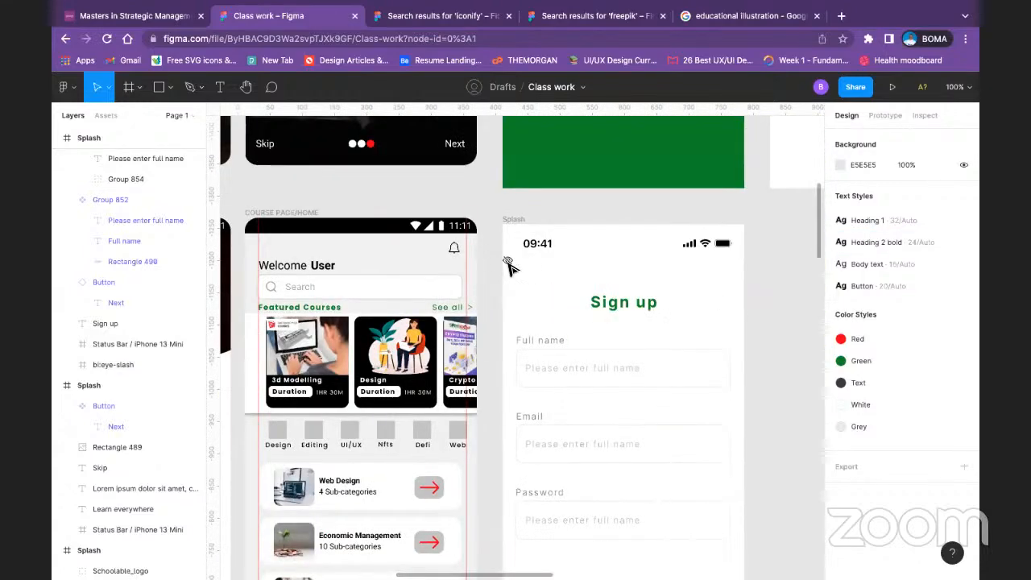
# Step: Move the eye-slash icon into the right end of the Password input box, at about X 282, Y 44 within the field
pyautogui.click(507, 264)
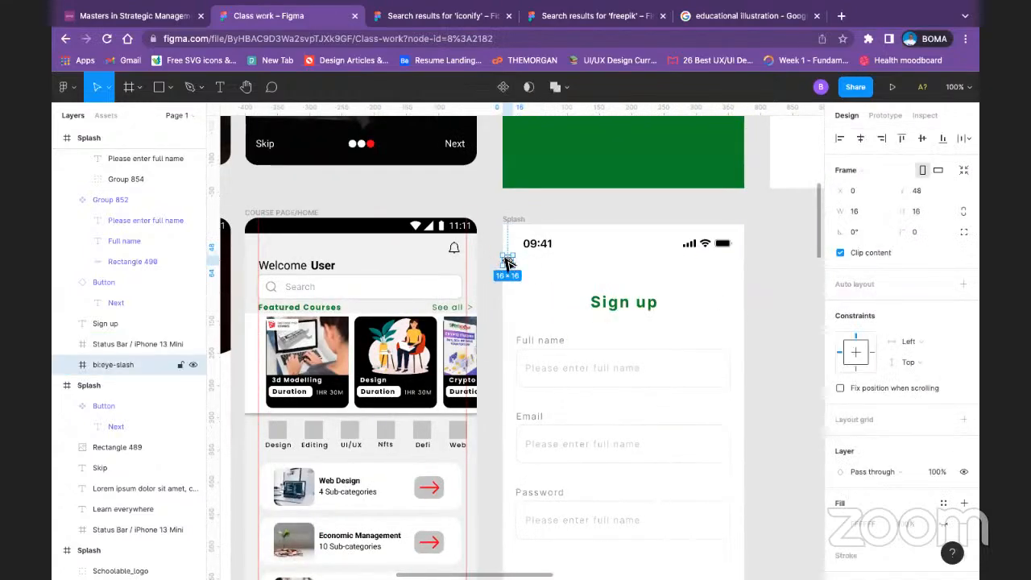
pyautogui.moveTo(508, 264); pyautogui.dragTo(702, 523)
pyautogui.click(797, 477)
pyautogui.scroll(-2, 785, 480)
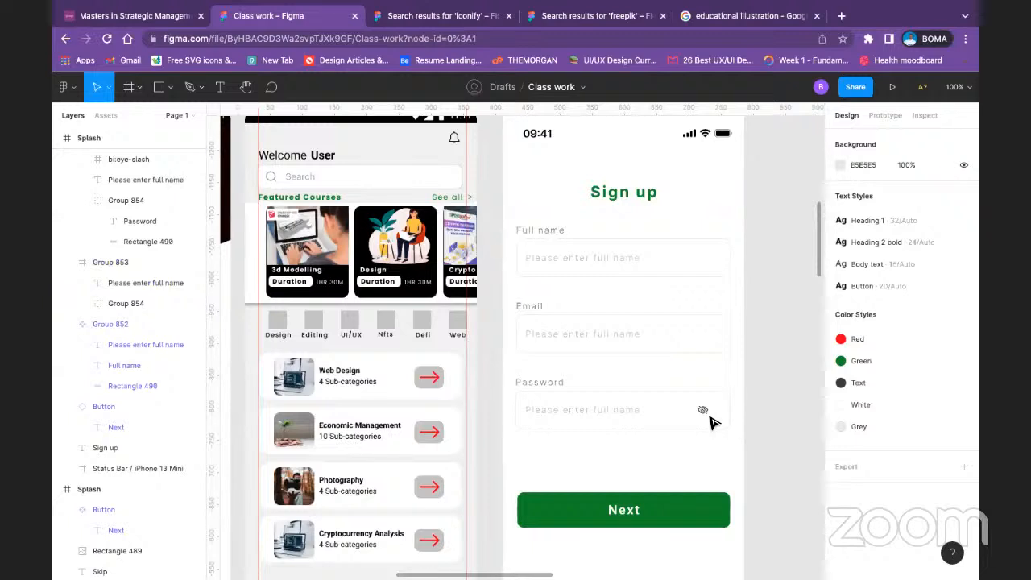
# Step: Apply the "Text" color style to the eye-slash icon in the Password field
pyautogui.doubleClick(702, 412)
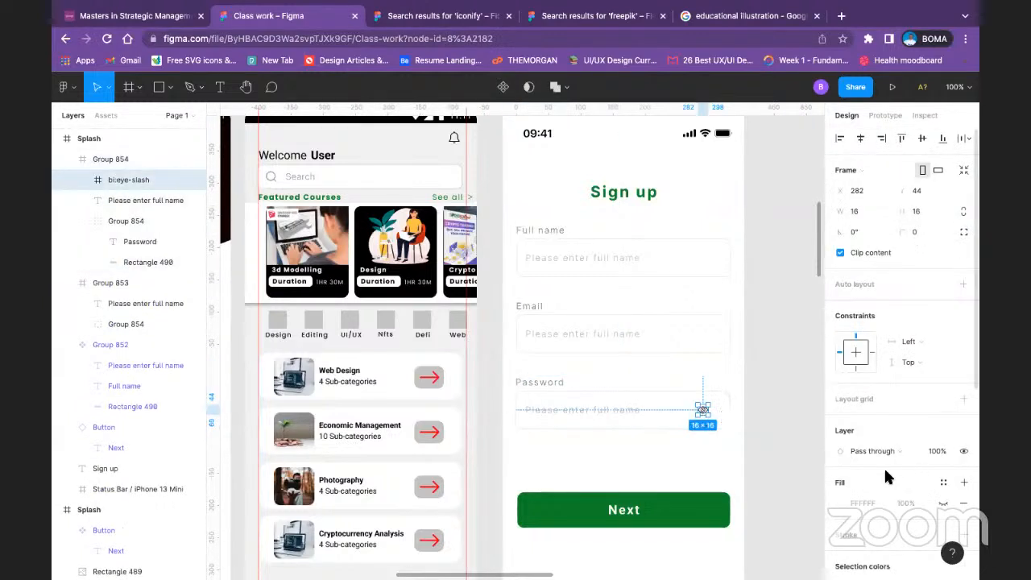
pyautogui.scroll(-1, 884, 478)
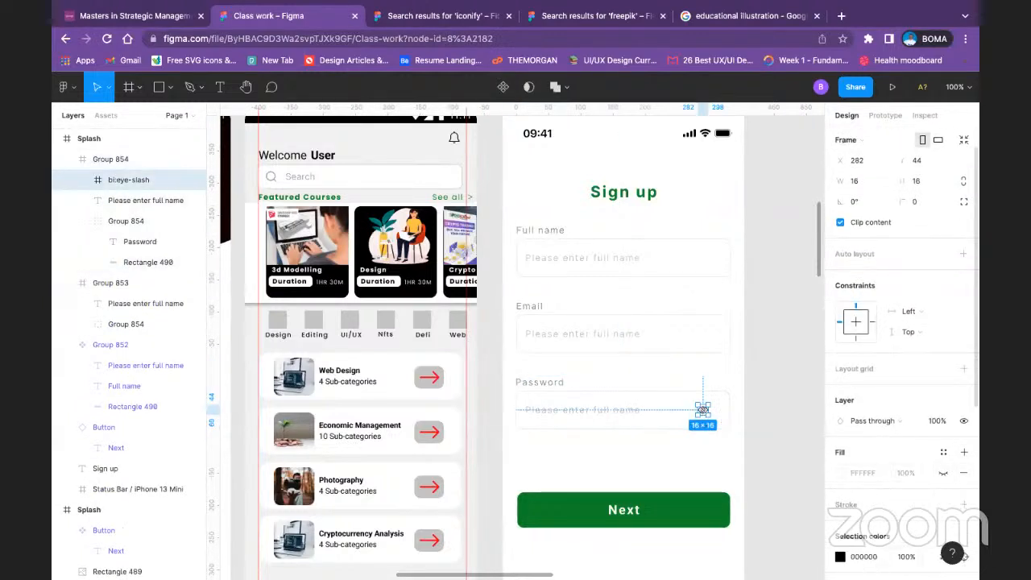
pyautogui.click(840, 557)
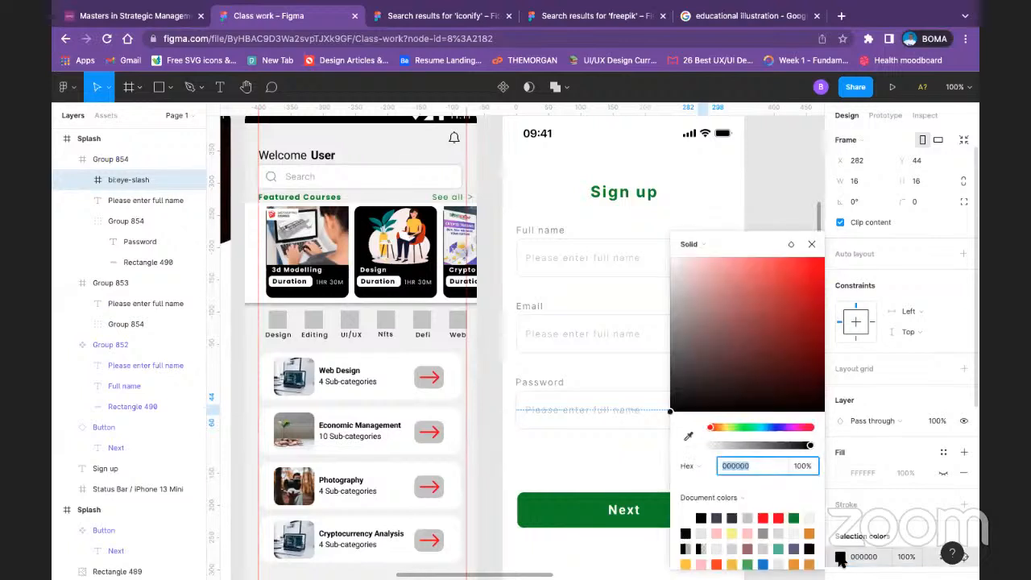
pyautogui.click(840, 556)
pyautogui.scroll(-5, 962, 488)
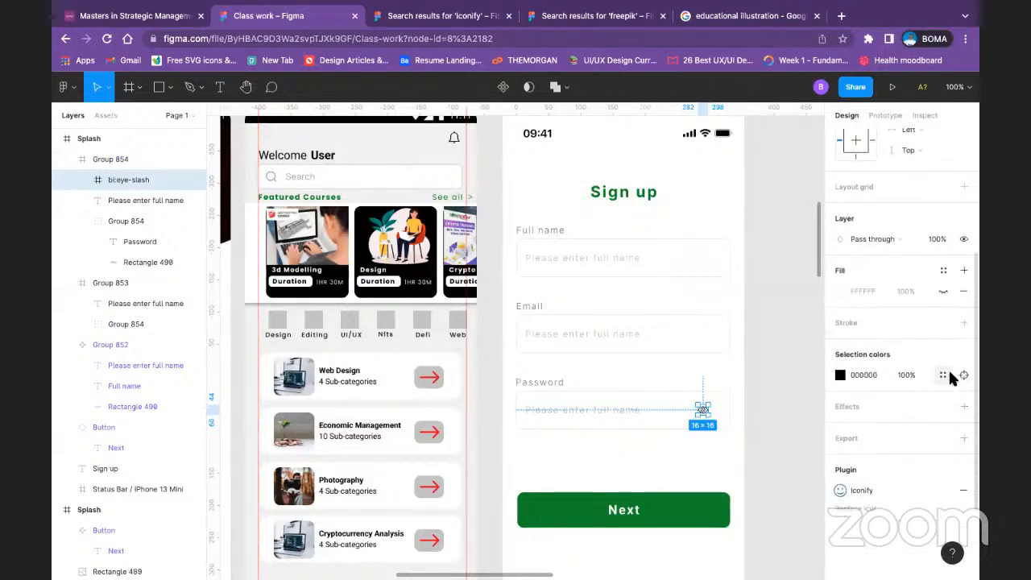
pyautogui.click(946, 375)
pyautogui.click(745, 427)
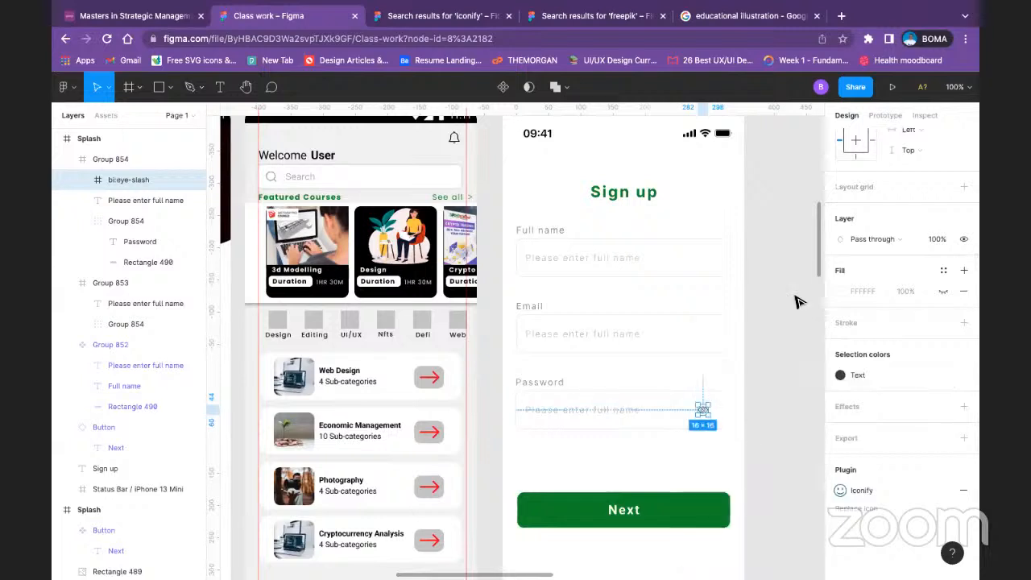
pyautogui.click(802, 274)
# Step: Check how the eye-slash icon lines up with the placeholder text and input box of the Password field
pyautogui.doubleClick(702, 412)
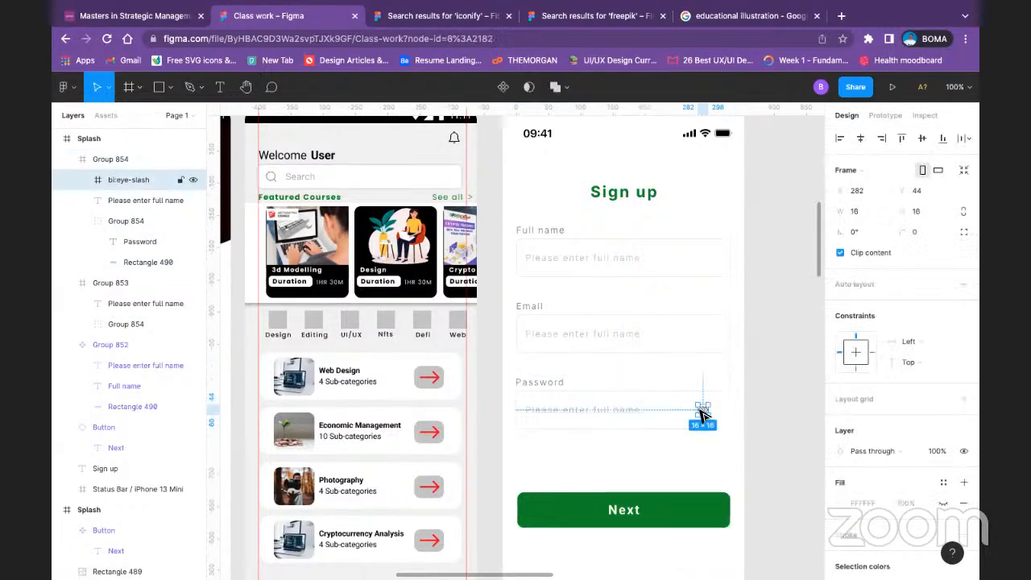
pyautogui.keyDown('shift'); pyautogui.click(632, 411); pyautogui.keyUp('shift')
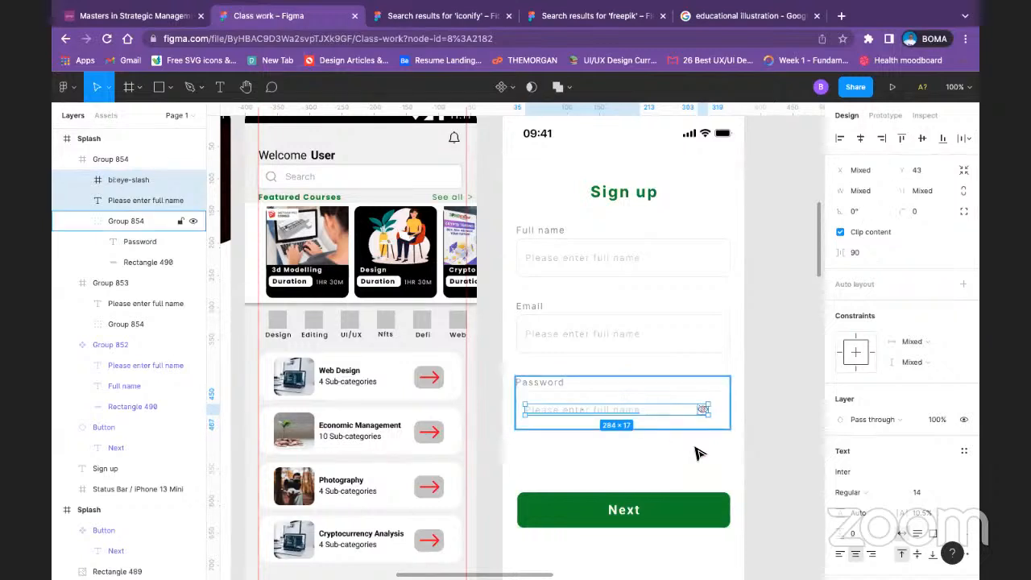
pyautogui.keyDown('shift'); pyautogui.click(725, 409); pyautogui.keyUp('shift')
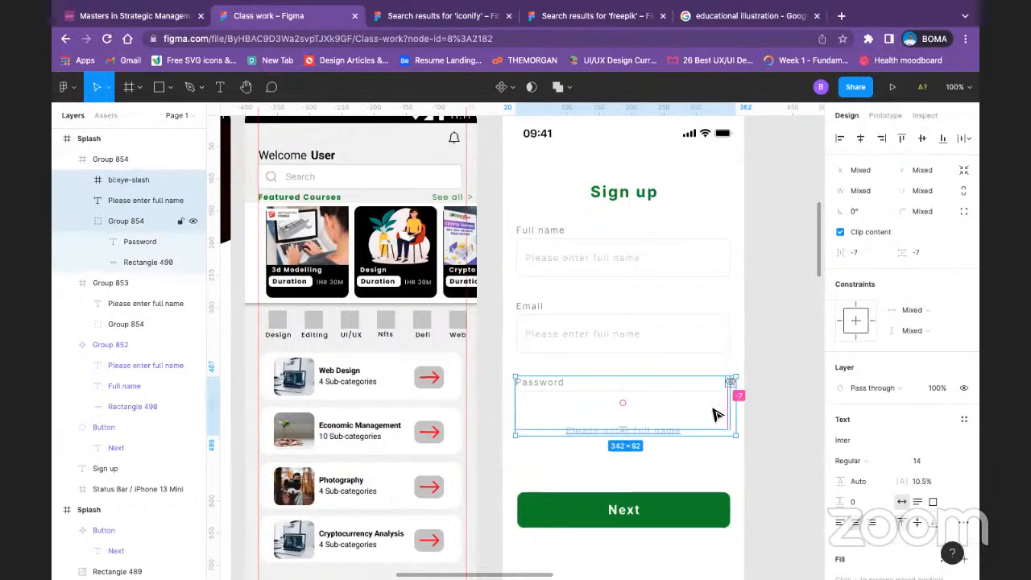
pyautogui.click(754, 425)
pyautogui.scroll(-4, 675, 282)
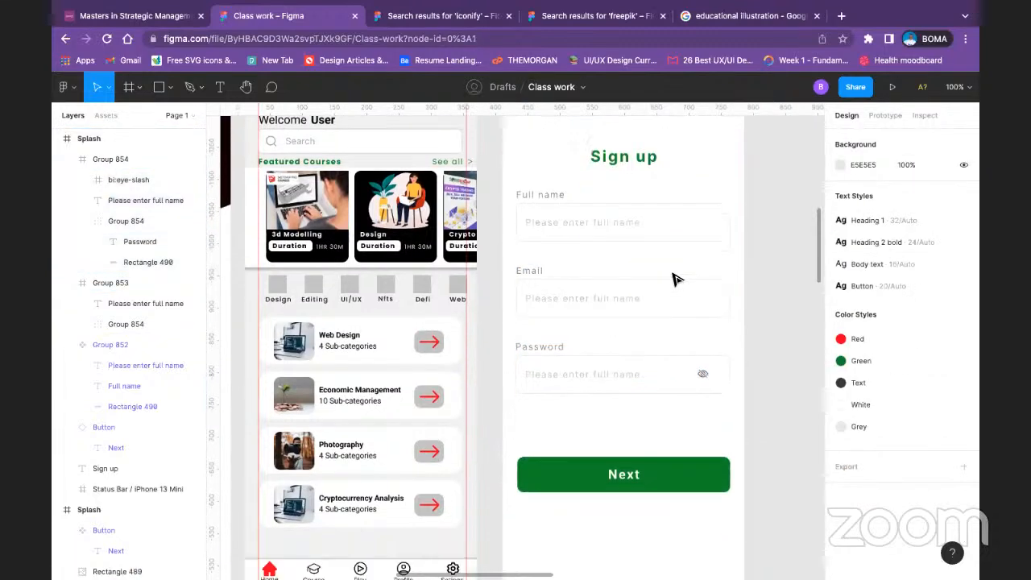
# Step: Move the Next button up to about Y 525, just below the Password field, and centre it horizontally on the Sign up screen
pyautogui.click(638, 370)
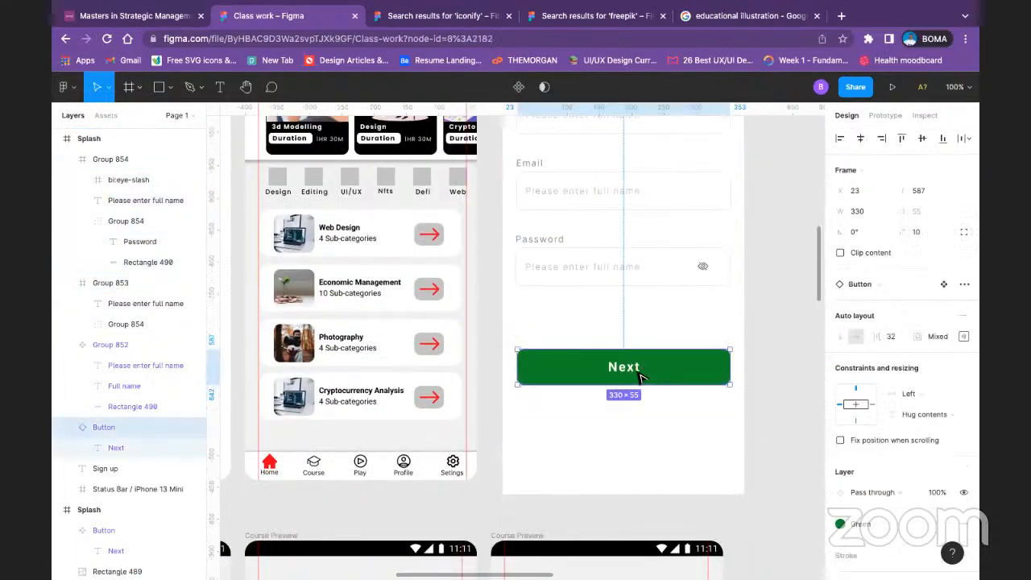
pyautogui.moveTo(658, 372); pyautogui.dragTo(661, 330)
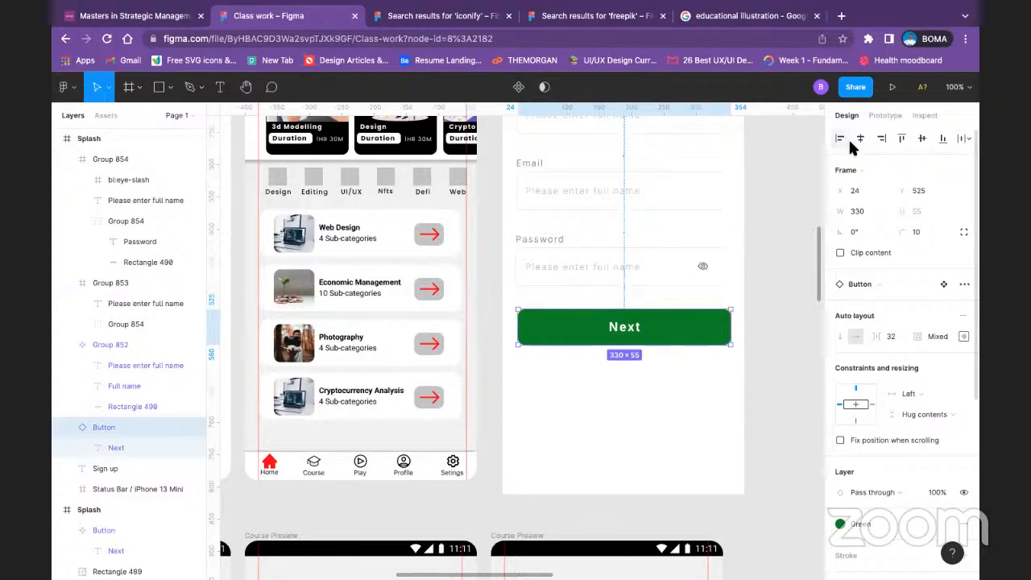
pyautogui.click(718, 405)
pyautogui.scroll(5, 713, 401)
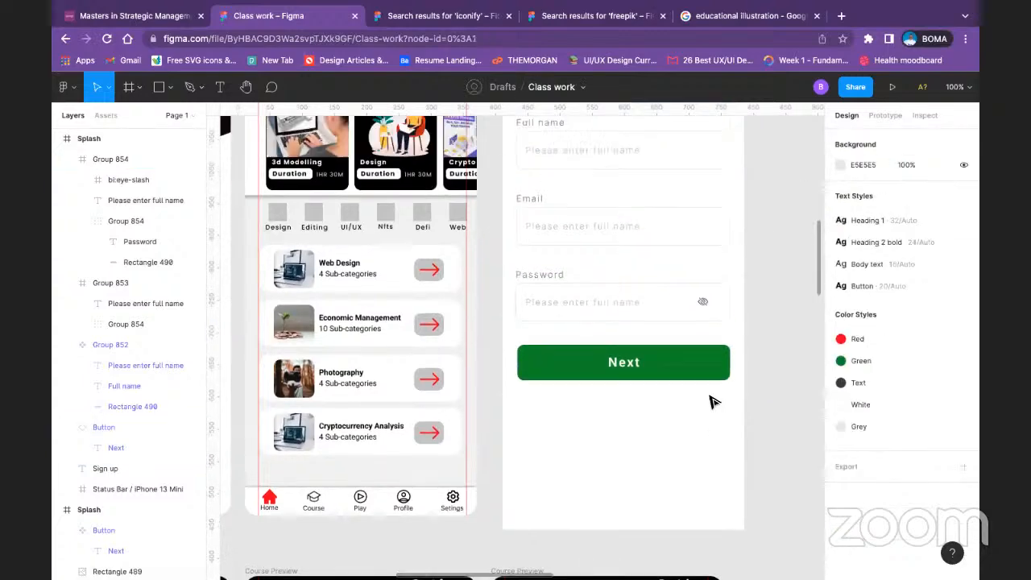
pyautogui.scroll(-3, 695, 348)
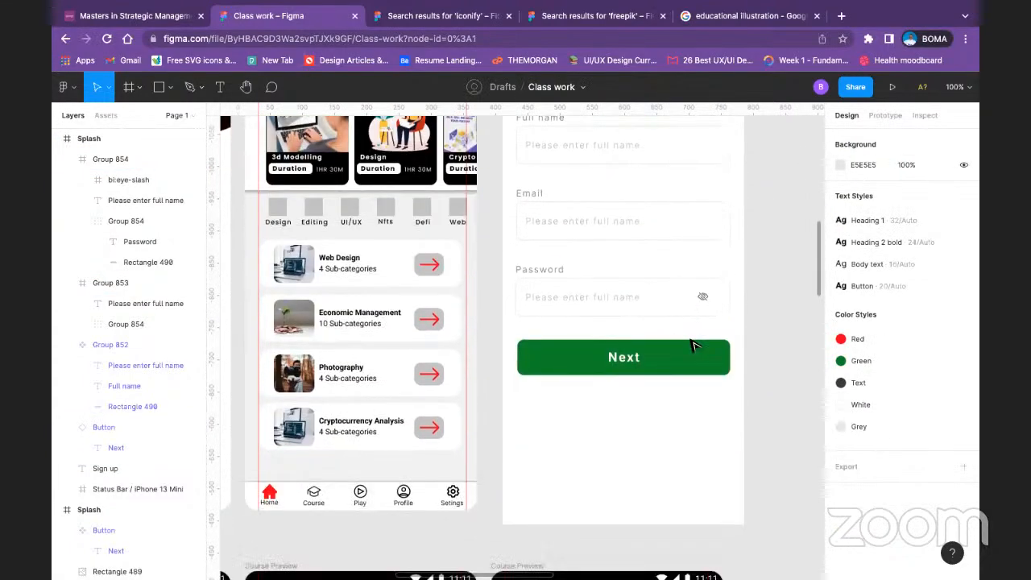
pyautogui.scroll(3, 587, 260)
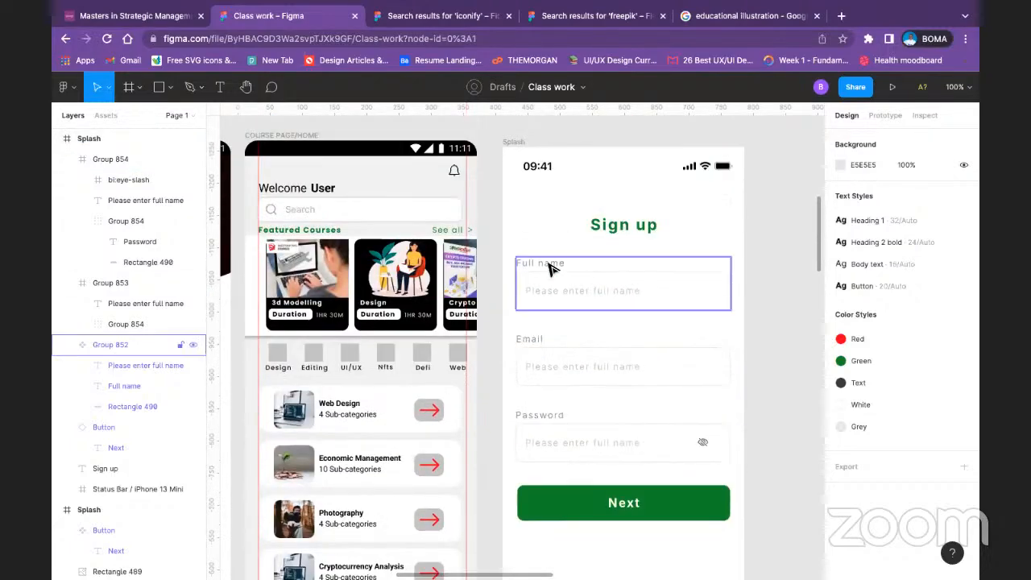
# Step: Copy the "Email" label out of its field group to the empty area below the Next button, at about X 89, Y 616
pyautogui.doubleClick(535, 337)
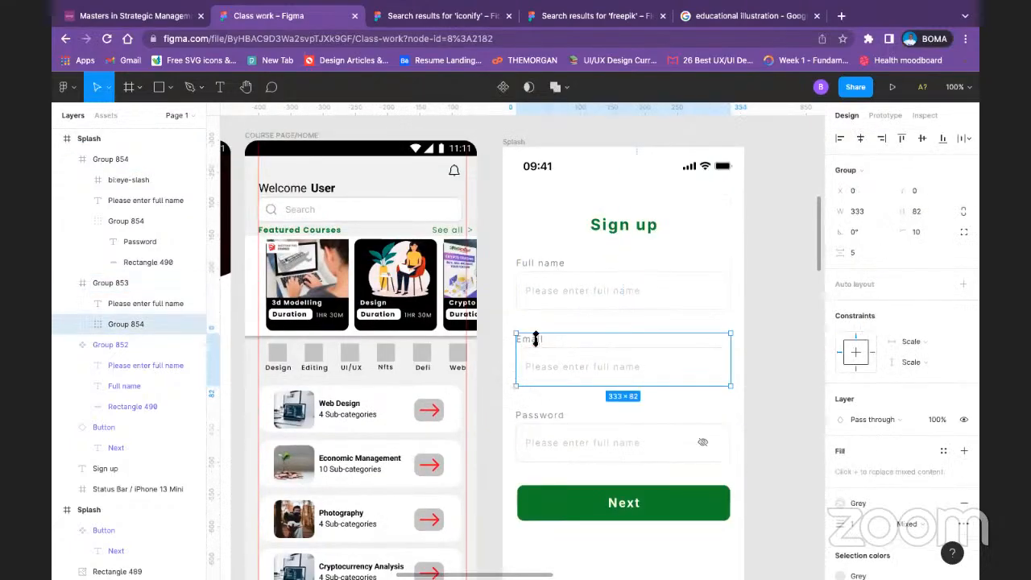
pyautogui.doubleClick(535, 337)
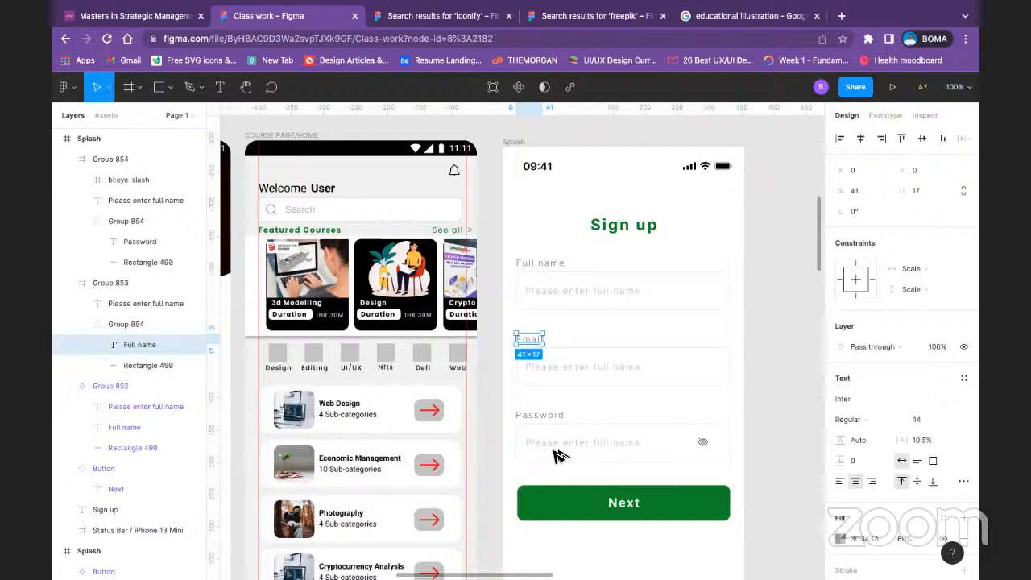
pyautogui.moveTo(535, 338); pyautogui.dragTo(583, 556)
pyautogui.scroll(-5, 585, 554)
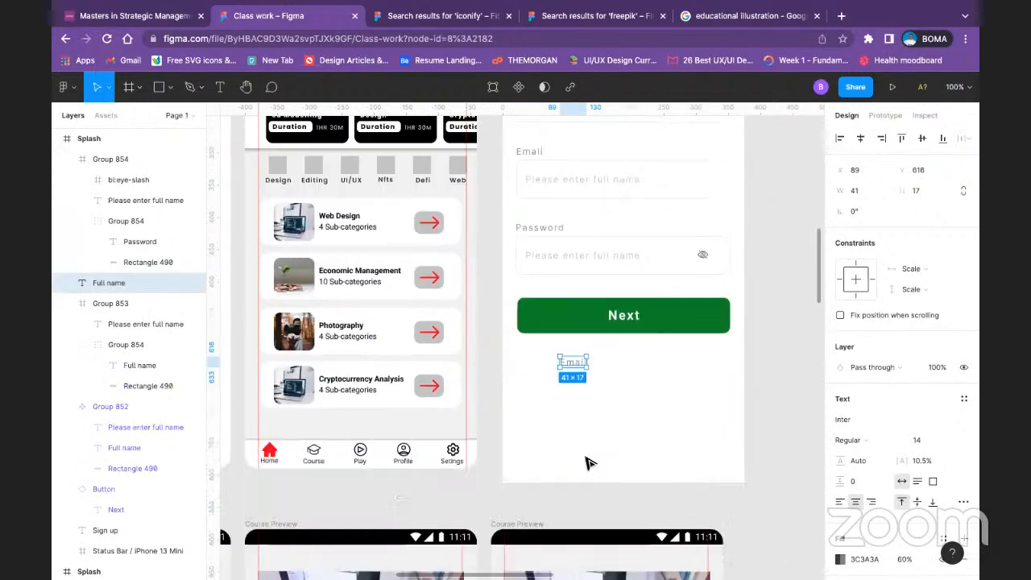
# Step: Replace the copied label's text below the Next button with "Already have an account? Sign in"
pyautogui.doubleClick(579, 363)
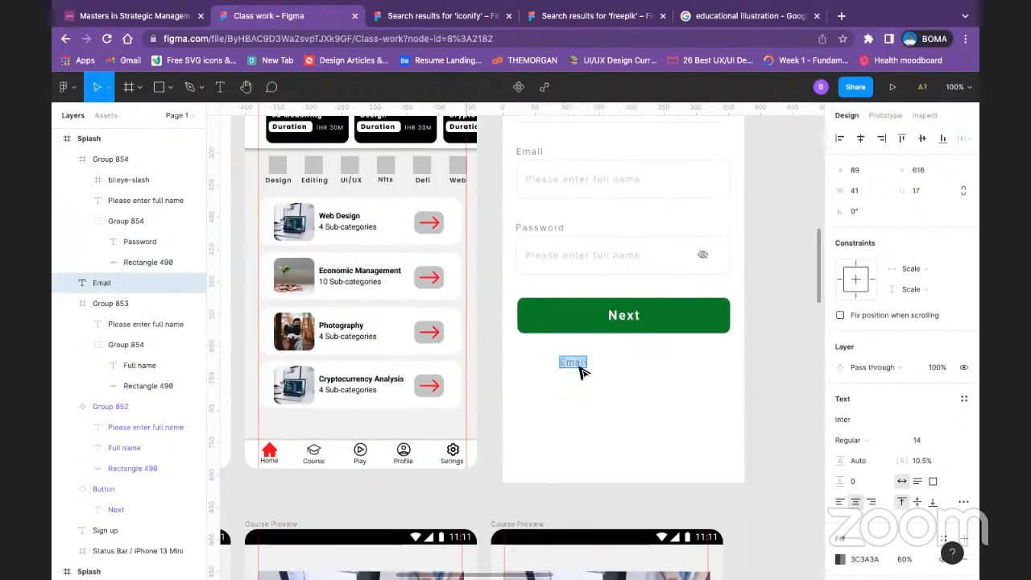
pyautogui.write('A')
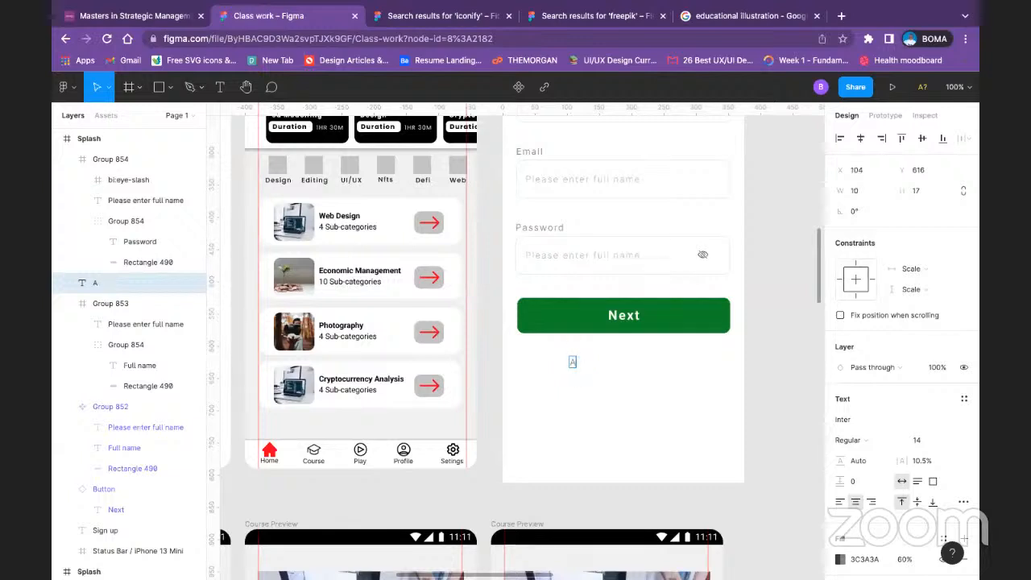
pyautogui.write('re')
pyautogui.write('rea')
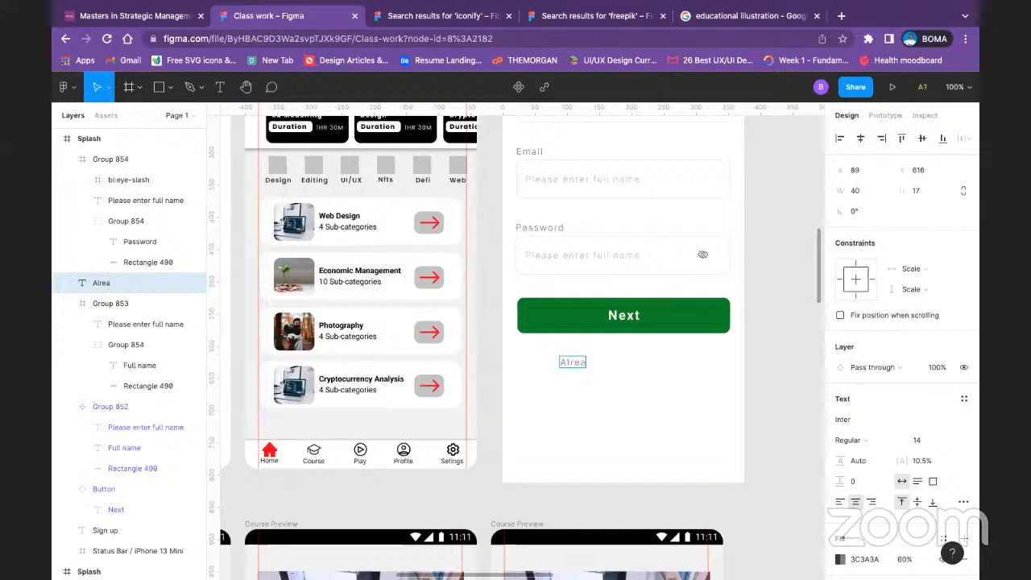
pyautogui.write('dy have')
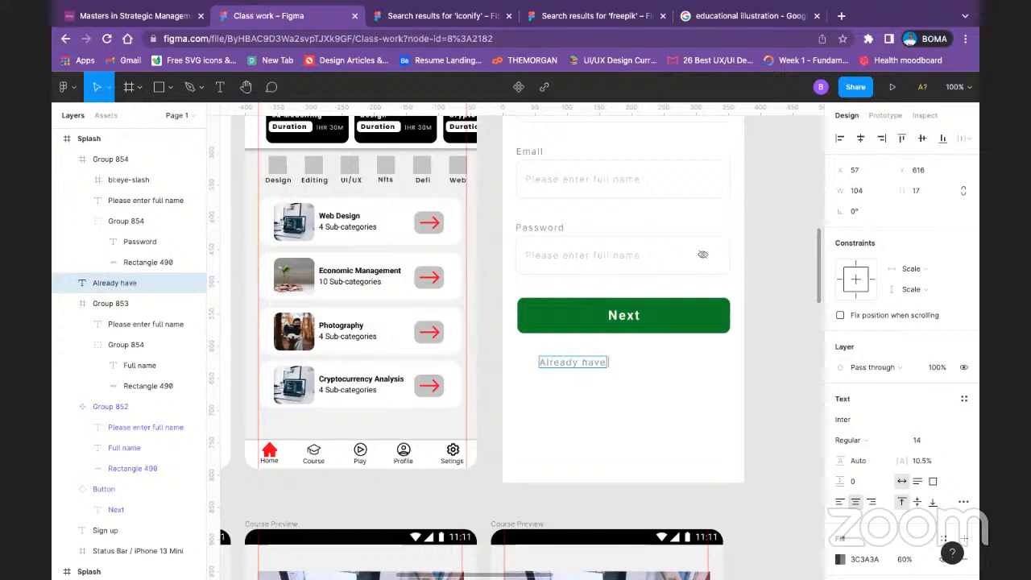
pyautogui.write(' an acc')
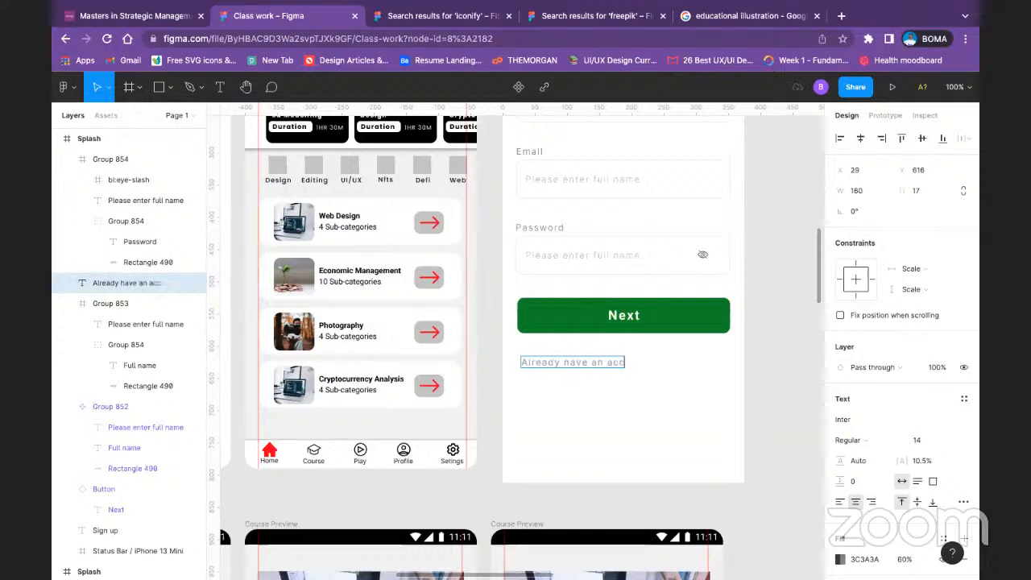
pyautogui.write('ount?')
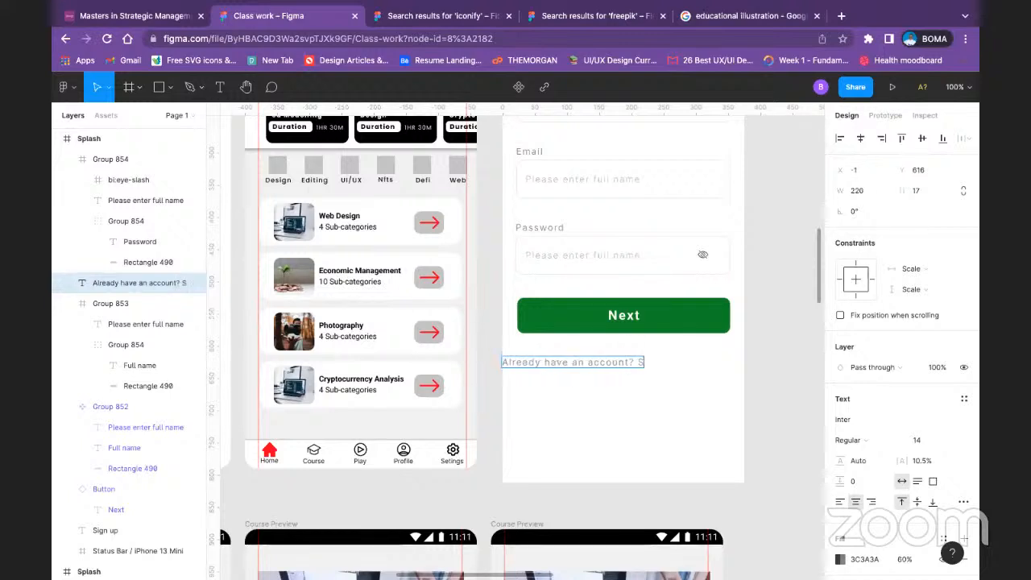
pyautogui.write(' Sign in')
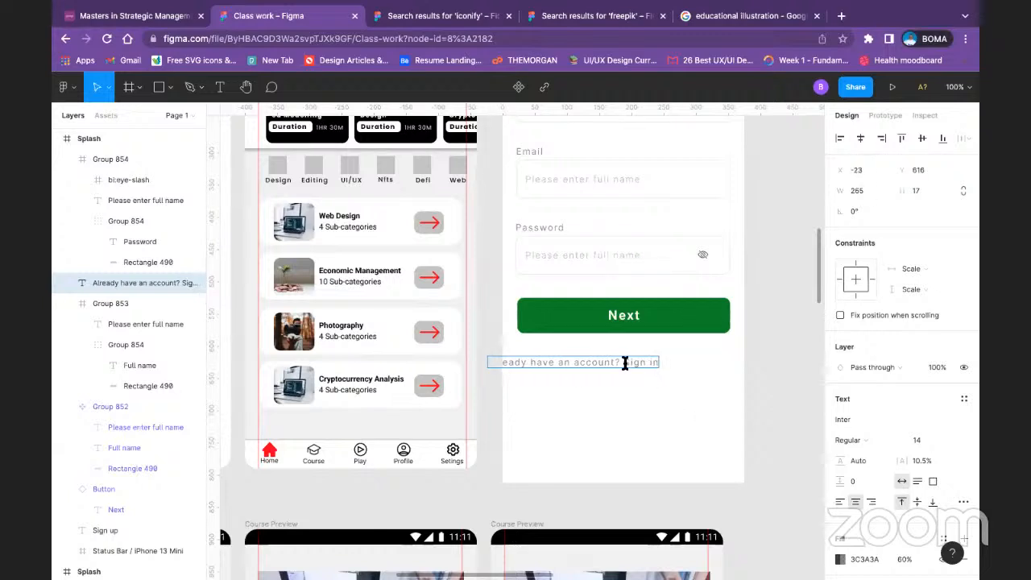
# Step: Format only the words "Sign in" in the account line as Bold with the "Green" color style
pyautogui.moveTo(625, 363); pyautogui.dragTo(670, 362)
pyautogui.scroll(-3, 938, 480)
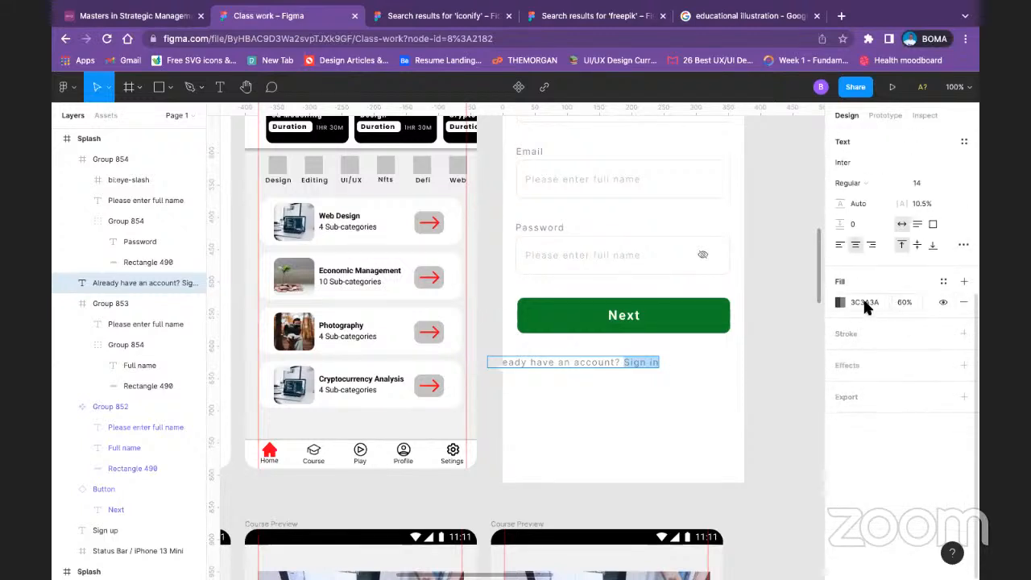
pyautogui.scroll(1, 922, 272)
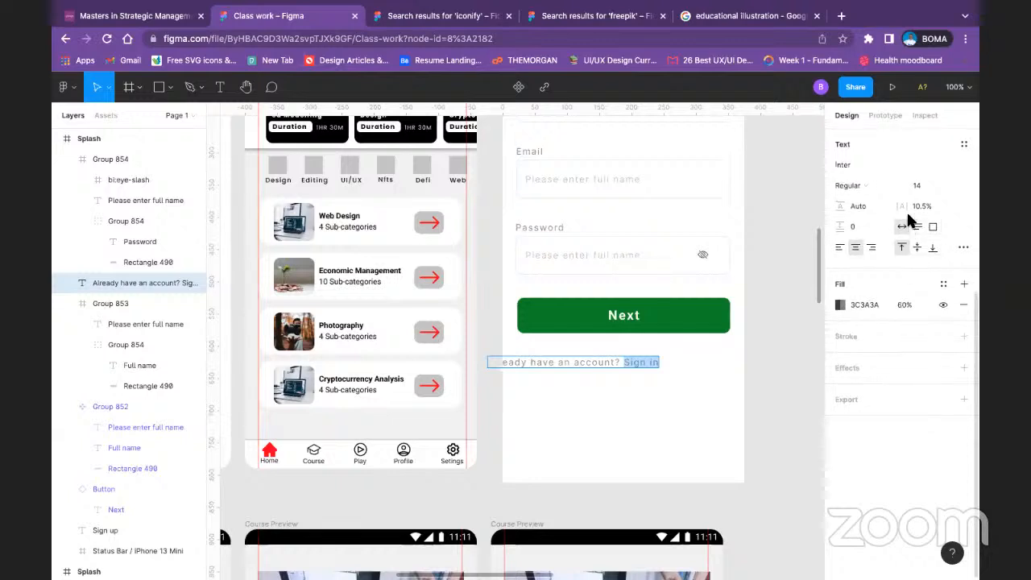
pyautogui.click(891, 186)
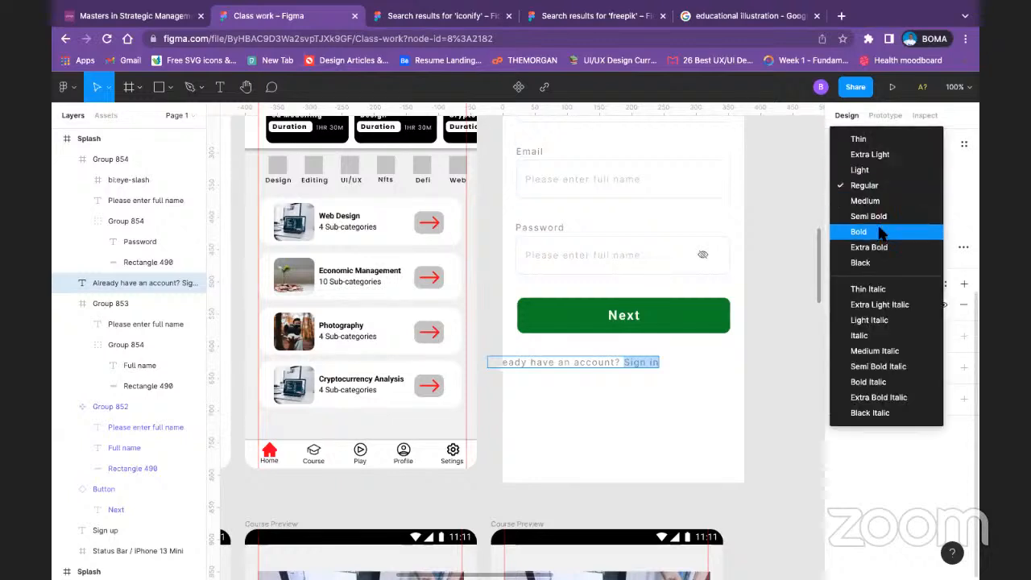
pyautogui.click(878, 231)
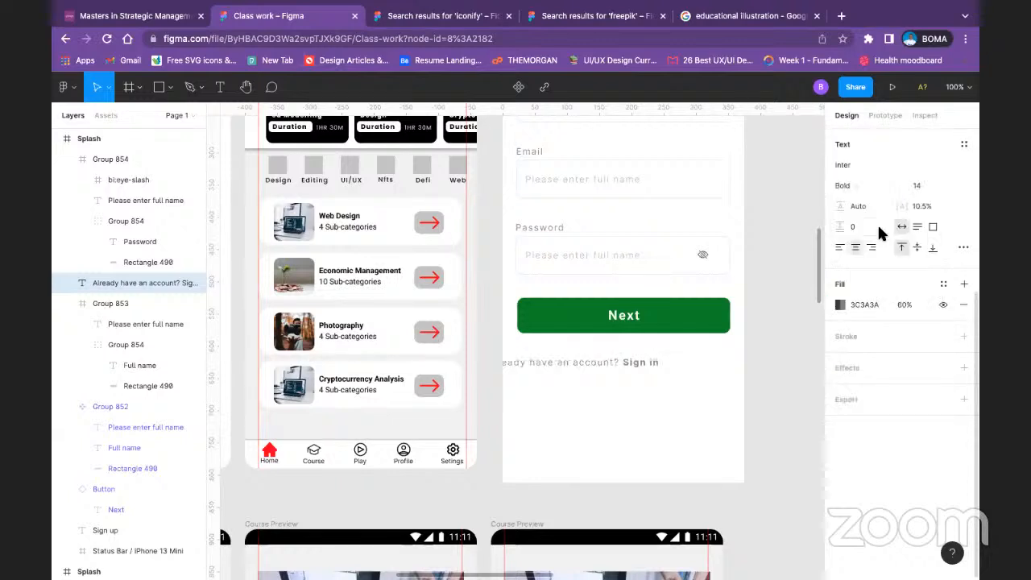
pyautogui.click(840, 305)
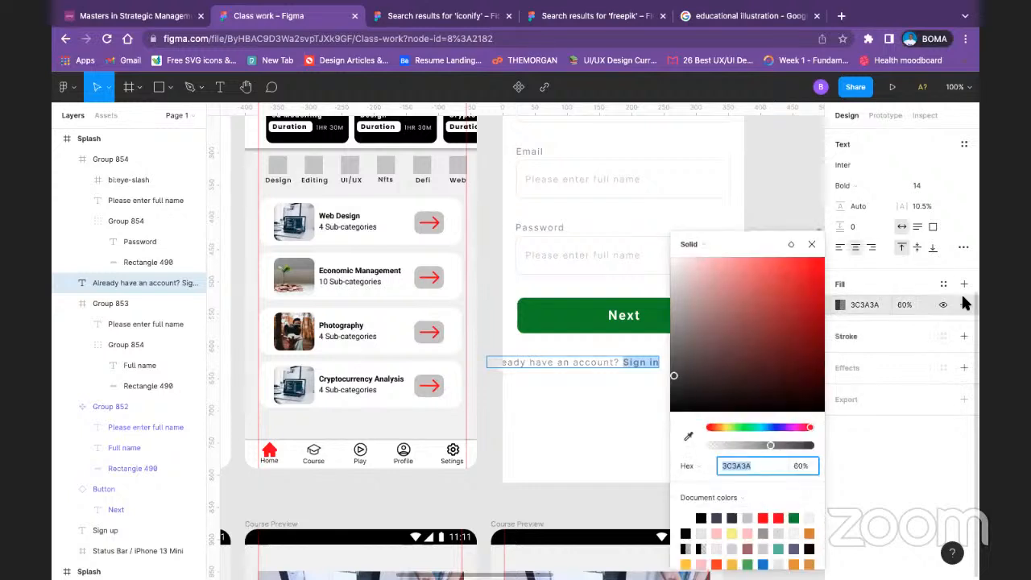
pyautogui.click(943, 285)
pyautogui.click(881, 376)
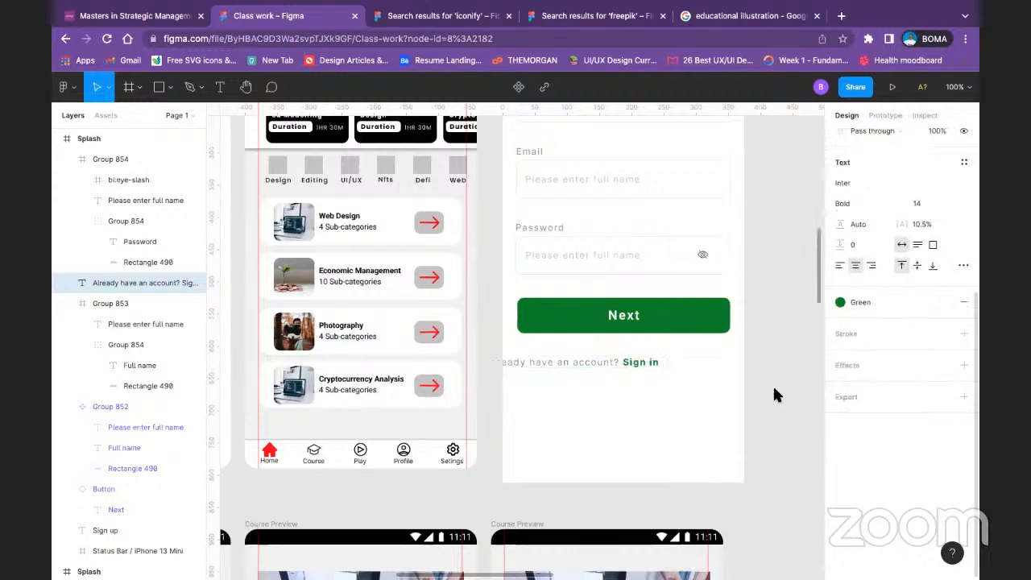
# Step: Move the "Already have an account? Sign in" line fully inside the screen and centre it horizontally below the Next button
pyautogui.click(621, 361)
pyautogui.moveTo(633, 362); pyautogui.dragTo(688, 364)
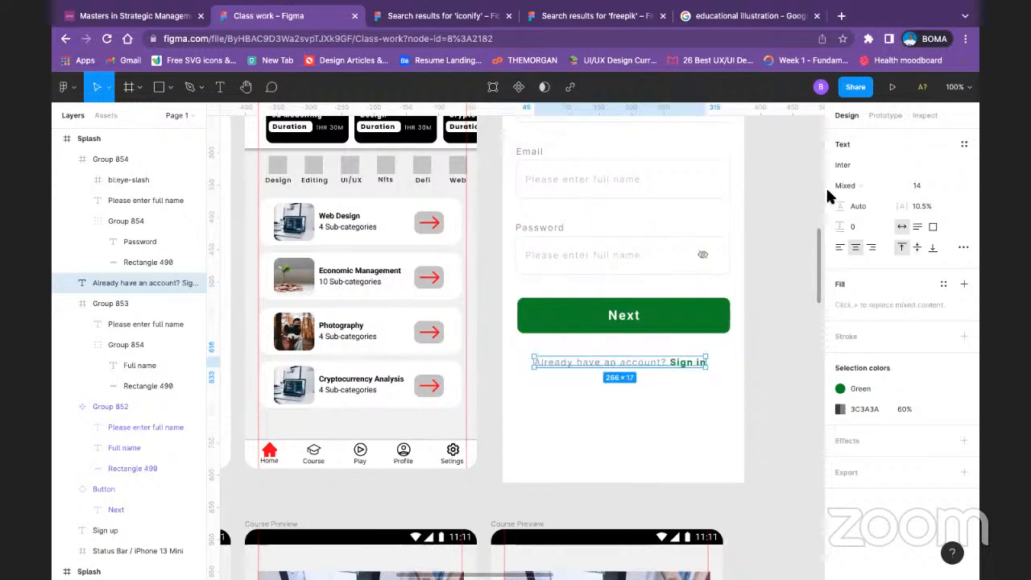
pyautogui.scroll(3, 878, 145)
pyautogui.click(860, 137)
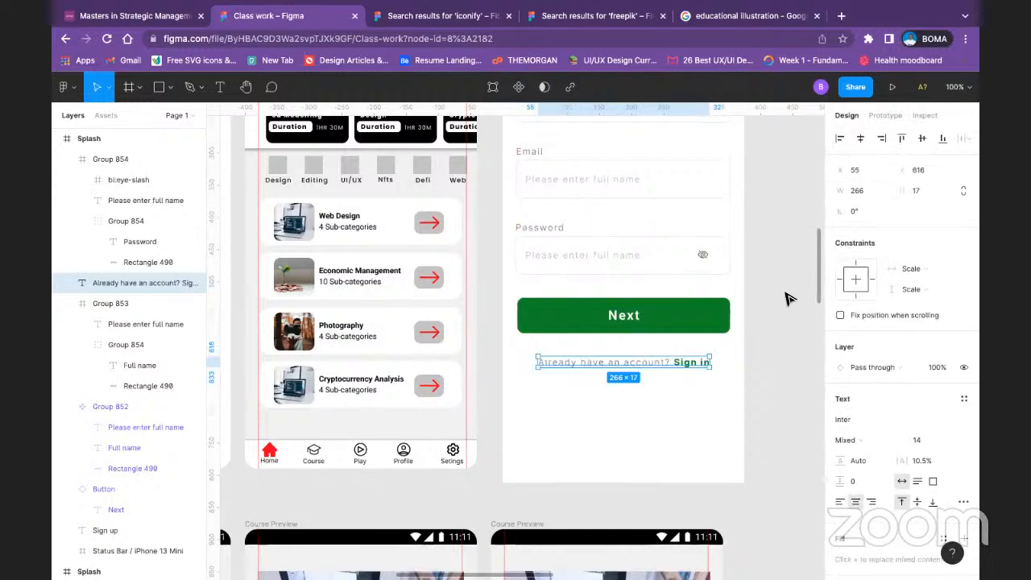
pyautogui.click(753, 314)
# Step: Duplicate the Sign up screen's frame beside the original and open the copy's "Sign up" heading for editing
pyautogui.scroll(5, 753, 314)
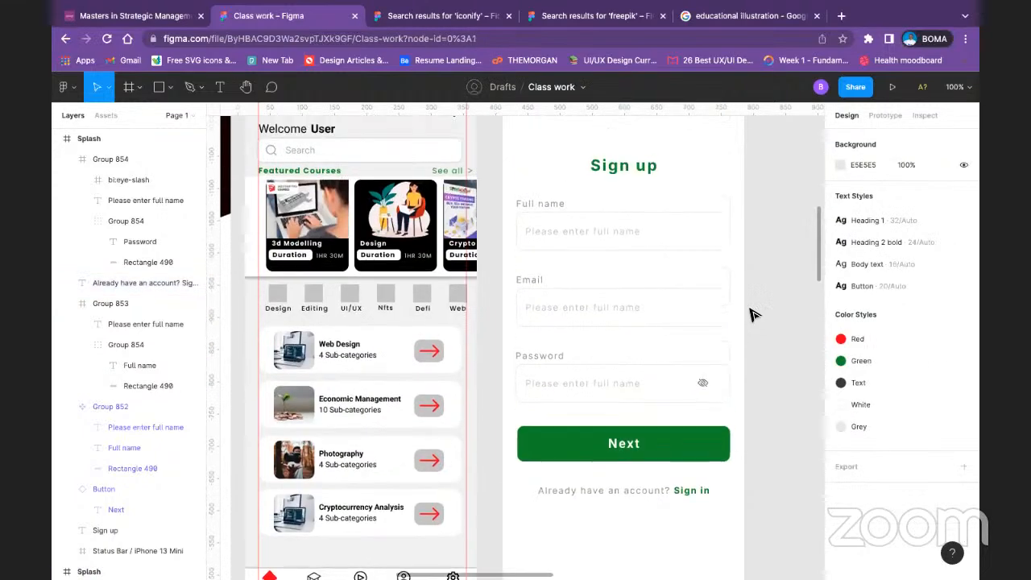
pyautogui.scroll(2, 749, 314)
pyautogui.scroll(-1, 740, 314)
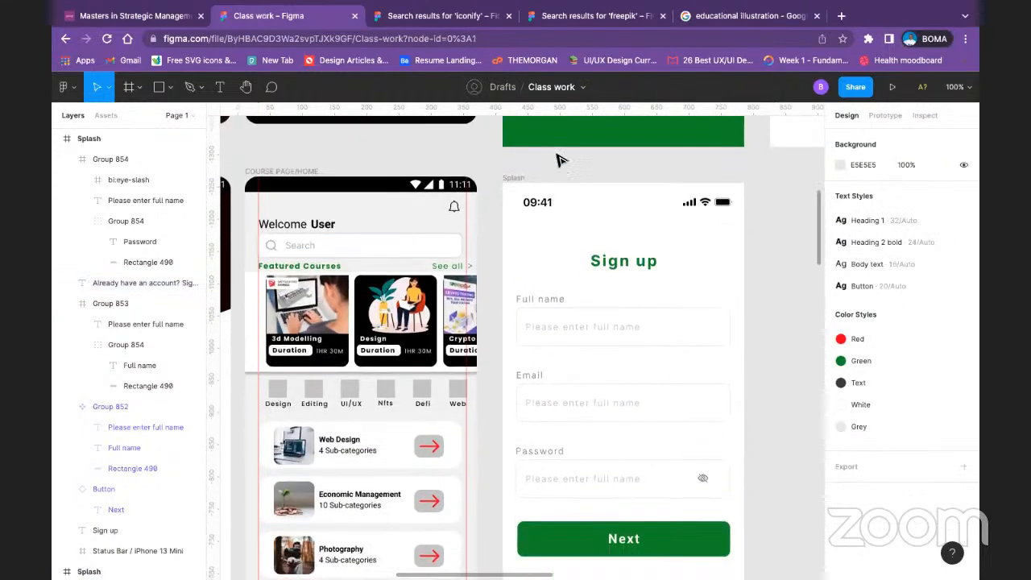
pyautogui.click(518, 180)
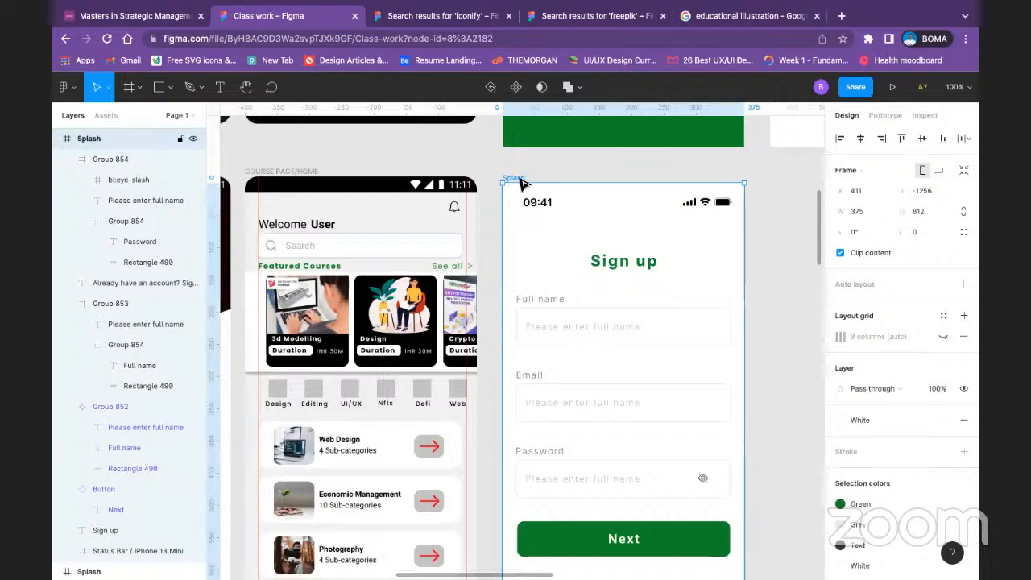
pyautogui.hotkey('ctrl', 'd')
pyautogui.doubleClick(665, 258)
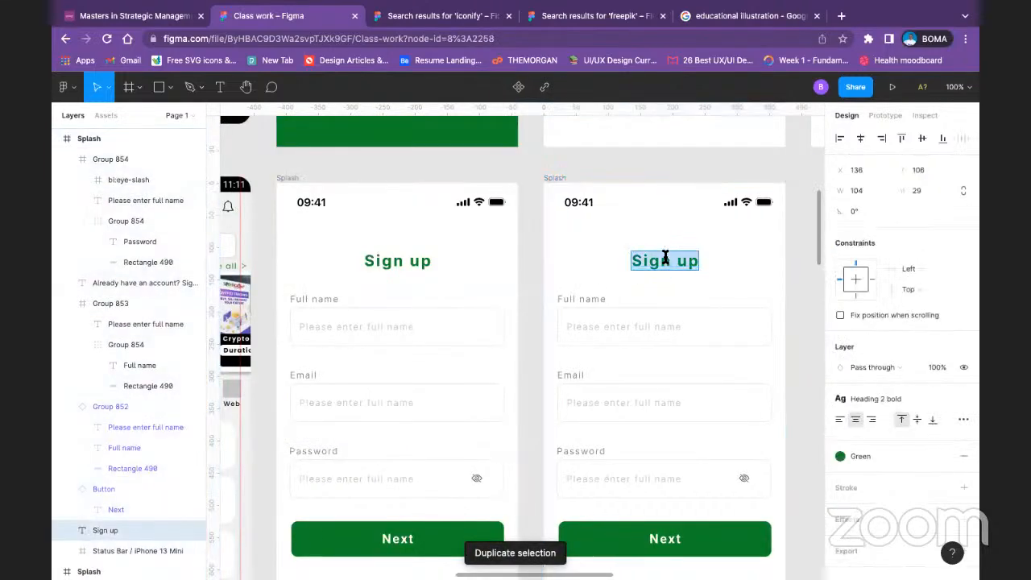
# Step: Change the button label on the original Sign up screen to "Create an account"
pyautogui.doubleClick(384, 541)
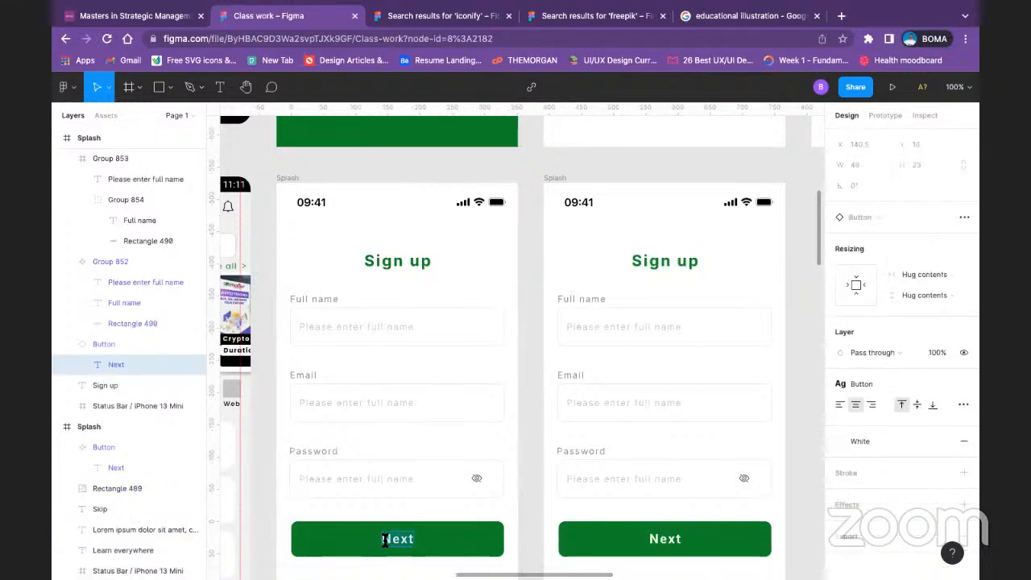
pyautogui.write('S')
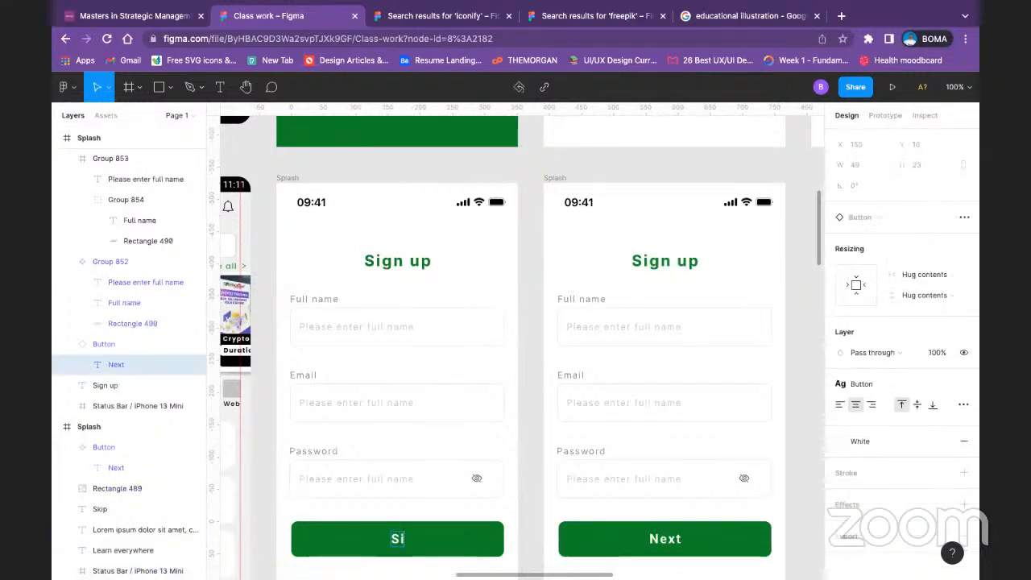
pyautogui.write('i')
pyautogui.press('BackSpace')
pyautogui.press('BackSpace')
pyautogui.write('Create ')
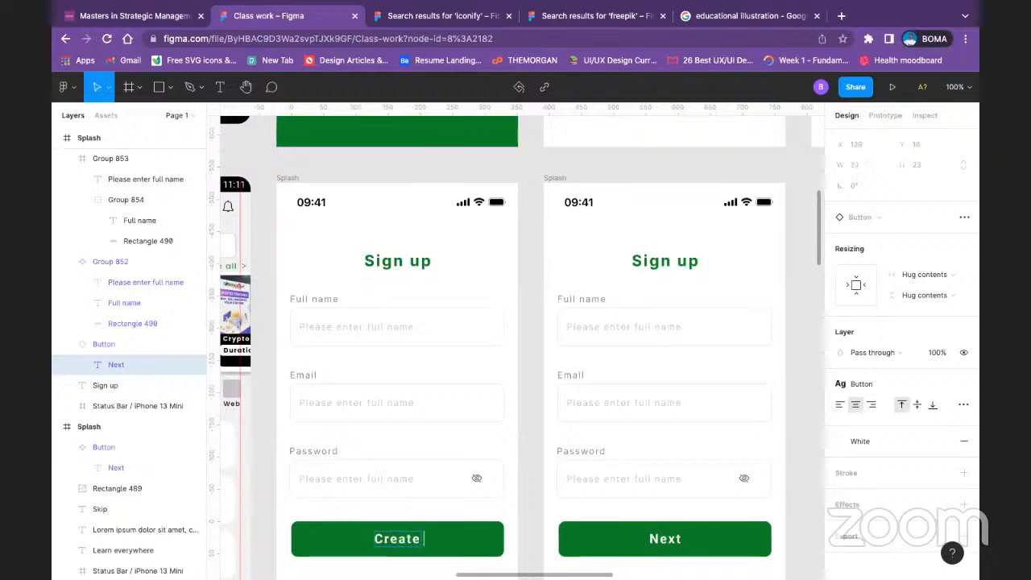
pyautogui.write('an acc')
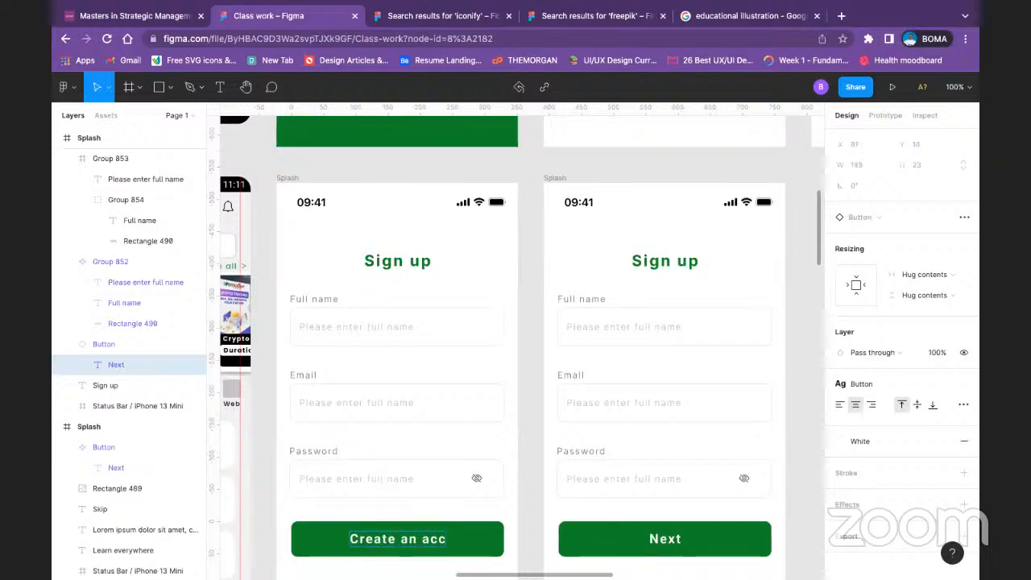
pyautogui.write('ount')
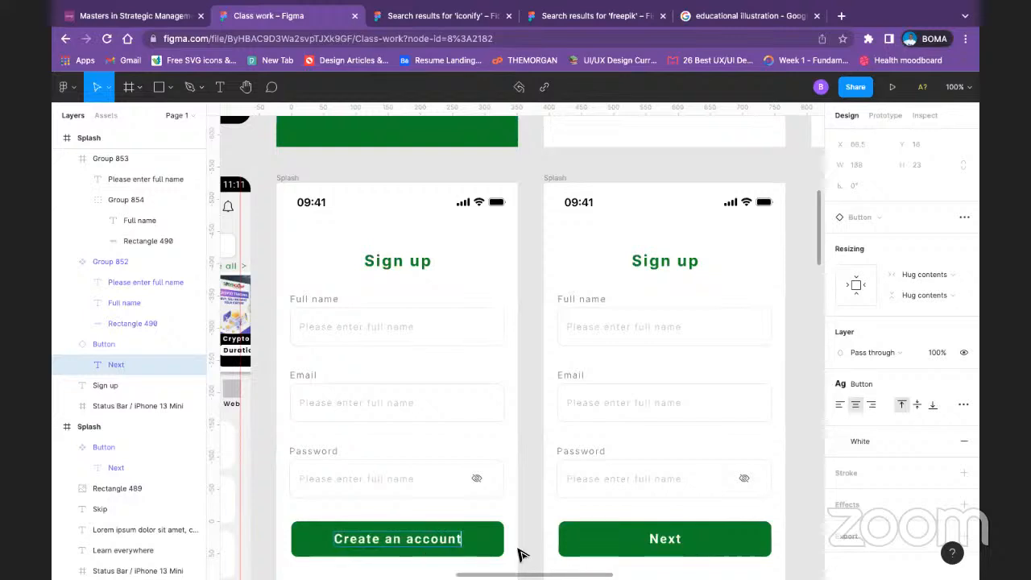
pyautogui.press('Escape')
pyautogui.click(520, 483)
pyautogui.scroll(-5, 520, 467)
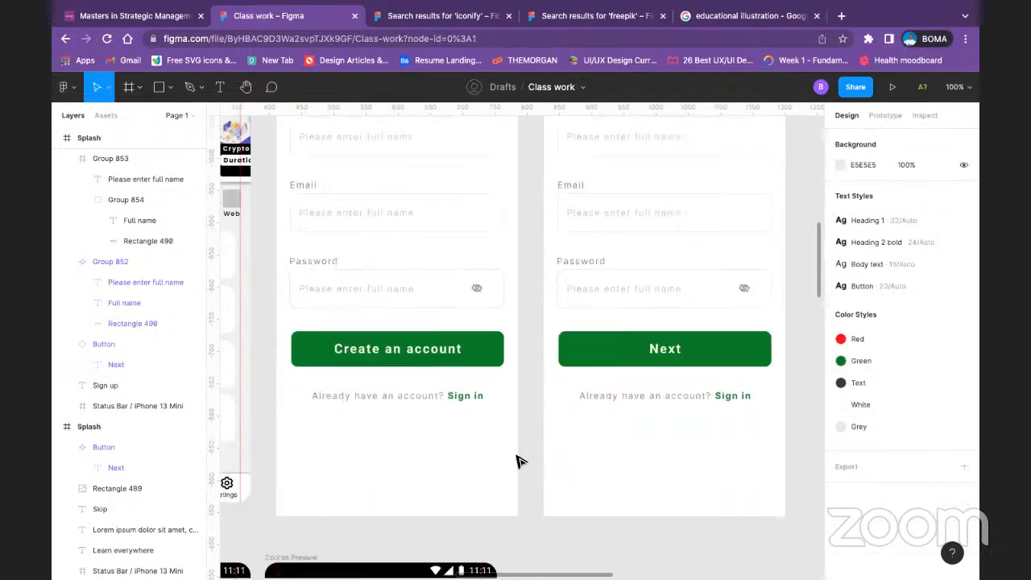
pyautogui.scroll(4, 586, 393)
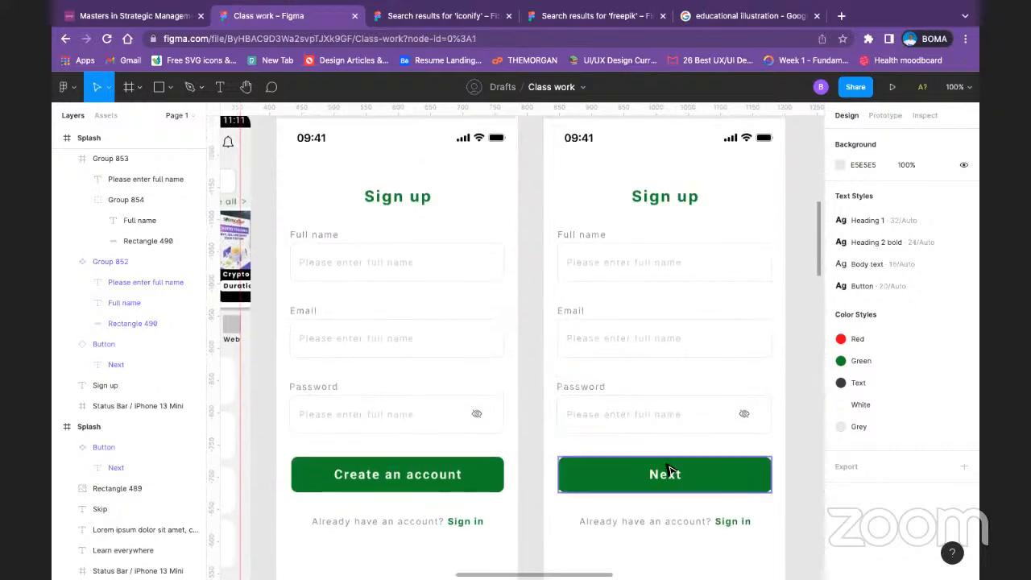
# Step: Change the button label on the duplicated Sign up screen to "Sign in"
pyautogui.click(672, 480)
pyautogui.doubleClick(669, 479)
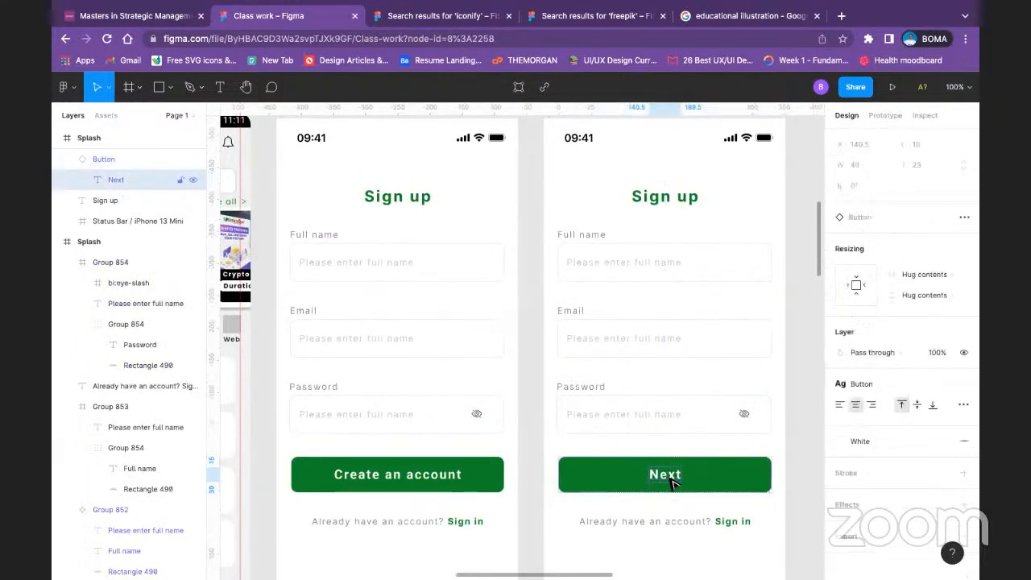
pyautogui.doubleClick(667, 478)
pyautogui.write('S')
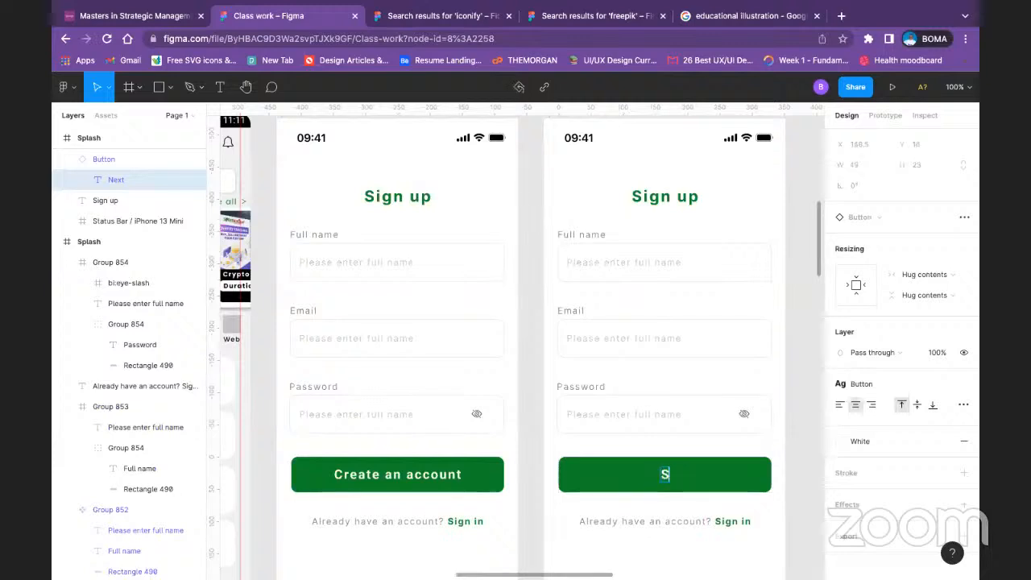
pyautogui.write('ign in')
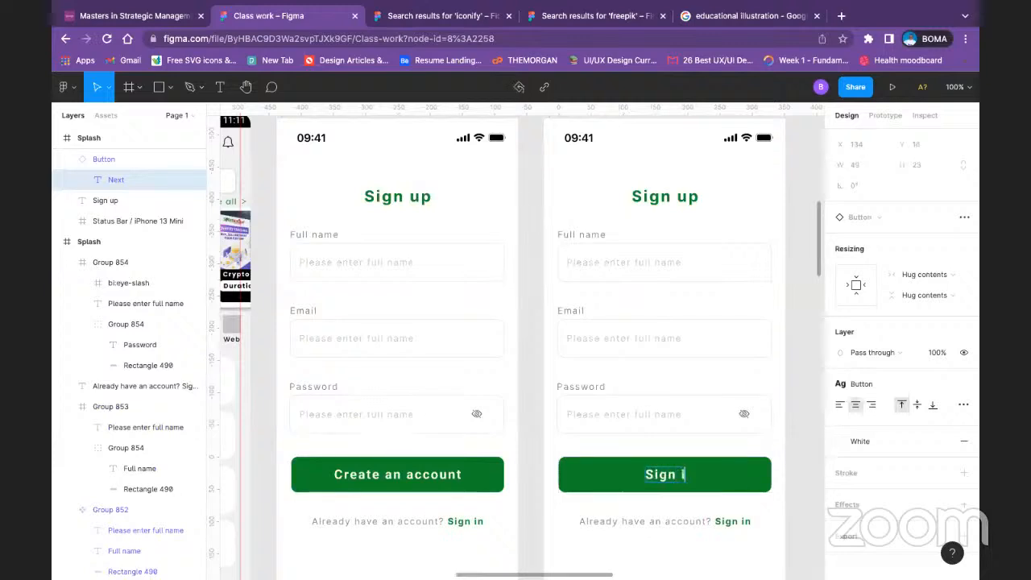
# Step: Reword the account line on the duplicated screen to "Don't have an account? Sign up"
pyautogui.click(617, 523)
pyautogui.moveTo(618, 524); pyautogui.dragTo(582, 525)
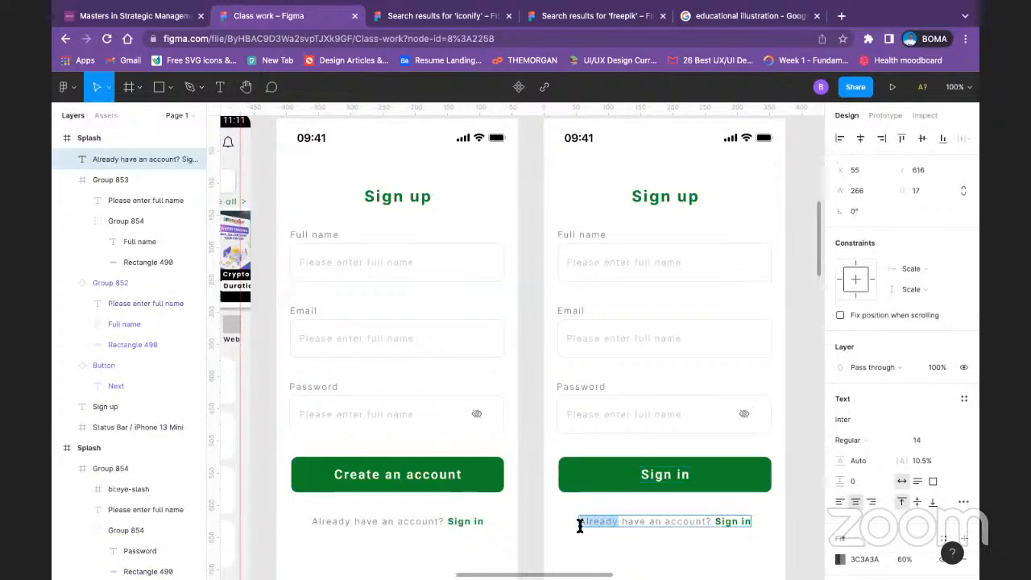
pyautogui.write("Don't")
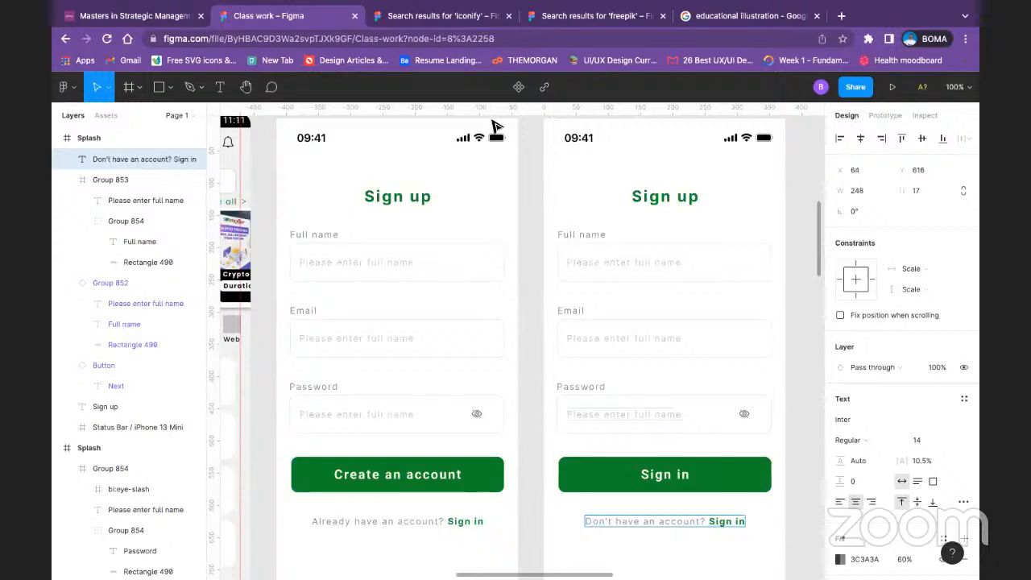
pyautogui.moveTo(430, 25)
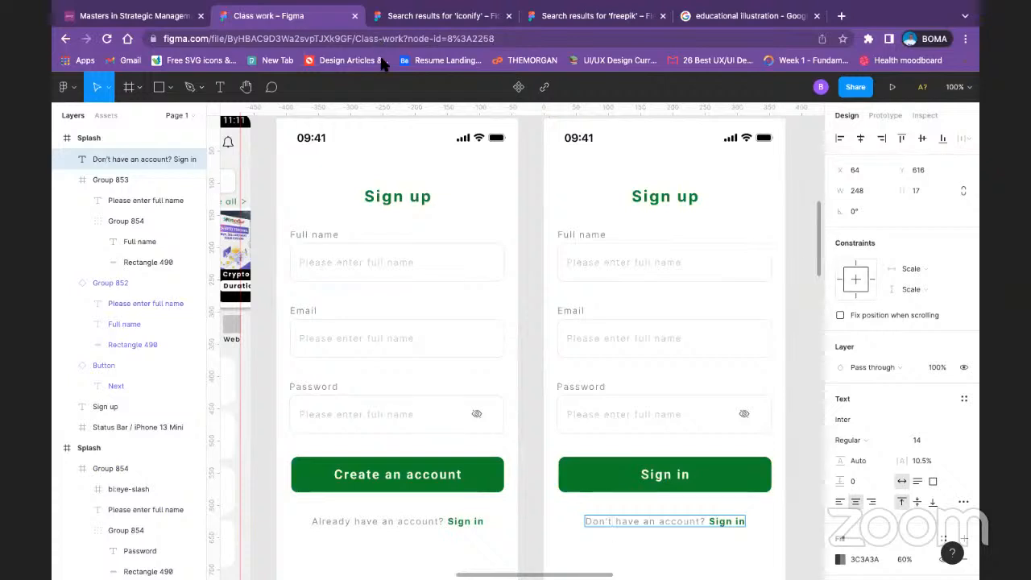
pyautogui.doubleClick(739, 522)
pyautogui.write('up')
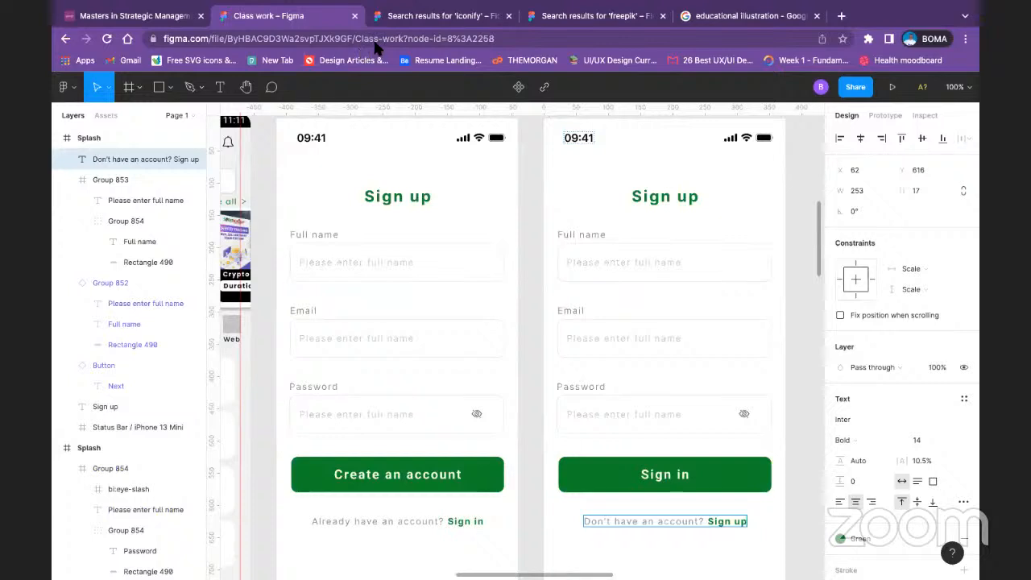
pyautogui.press('Escape')
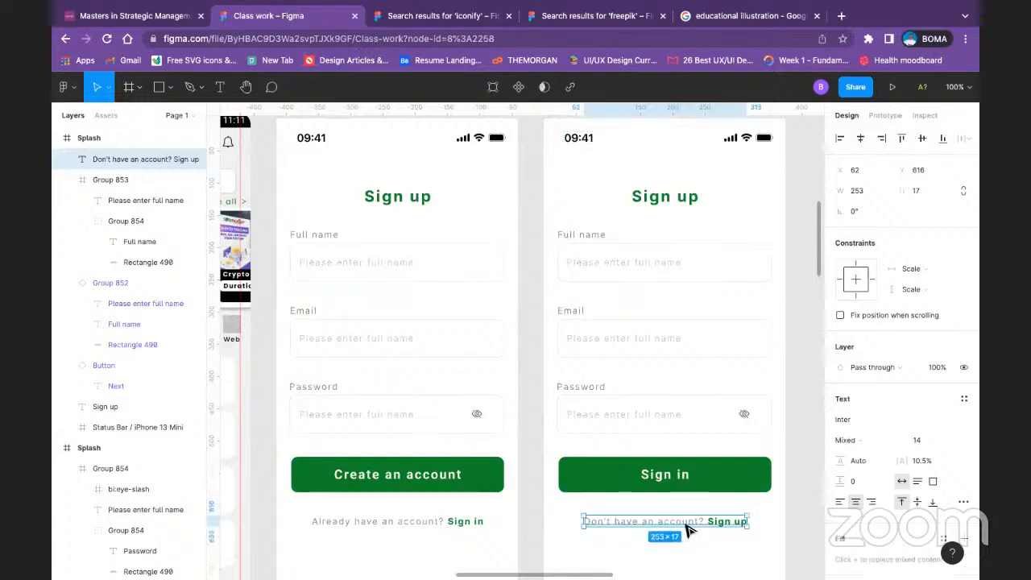
# Step: Delete the Full name field from the duplicated screen and move the Email and Password fields up together, with Email at about Y 186
pyautogui.scroll(-1, 696, 493)
pyautogui.scroll(1, 693, 427)
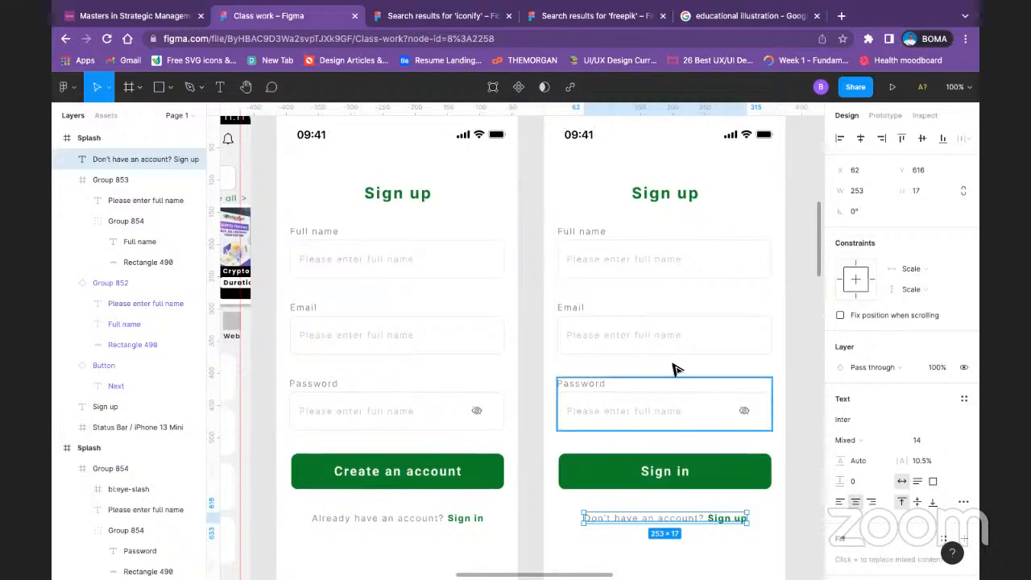
pyautogui.click(648, 269)
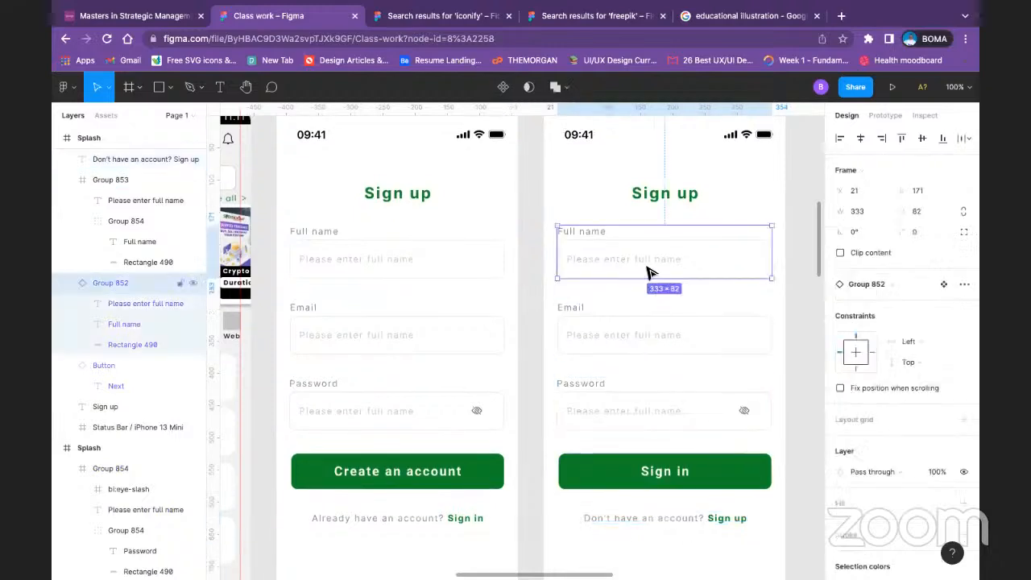
pyautogui.press('Delete')
pyautogui.click(636, 350)
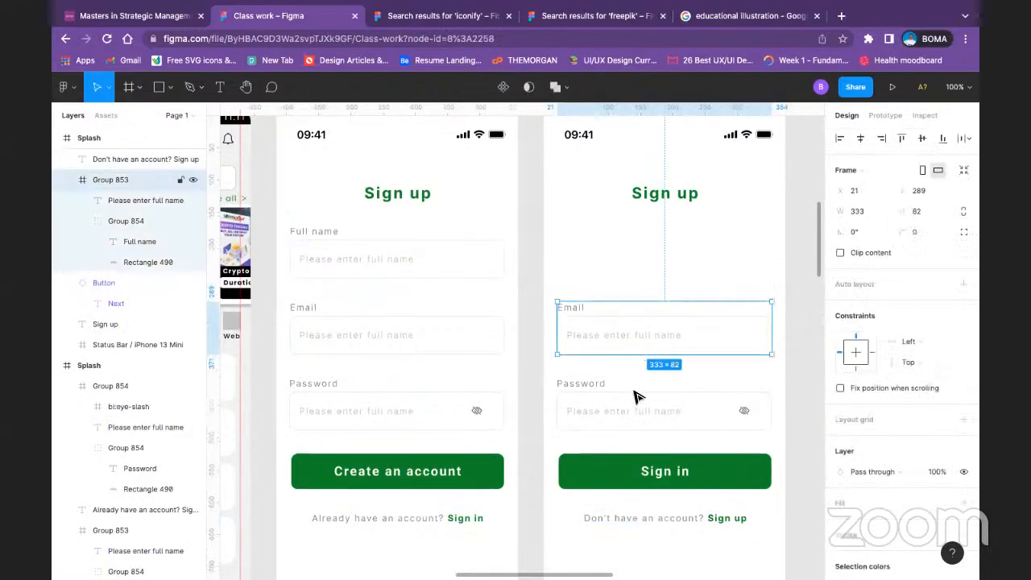
pyautogui.keyDown('shift'); pyautogui.click(644, 402); pyautogui.keyUp('shift')
pyautogui.moveTo(651, 337); pyautogui.dragTo(653, 263)
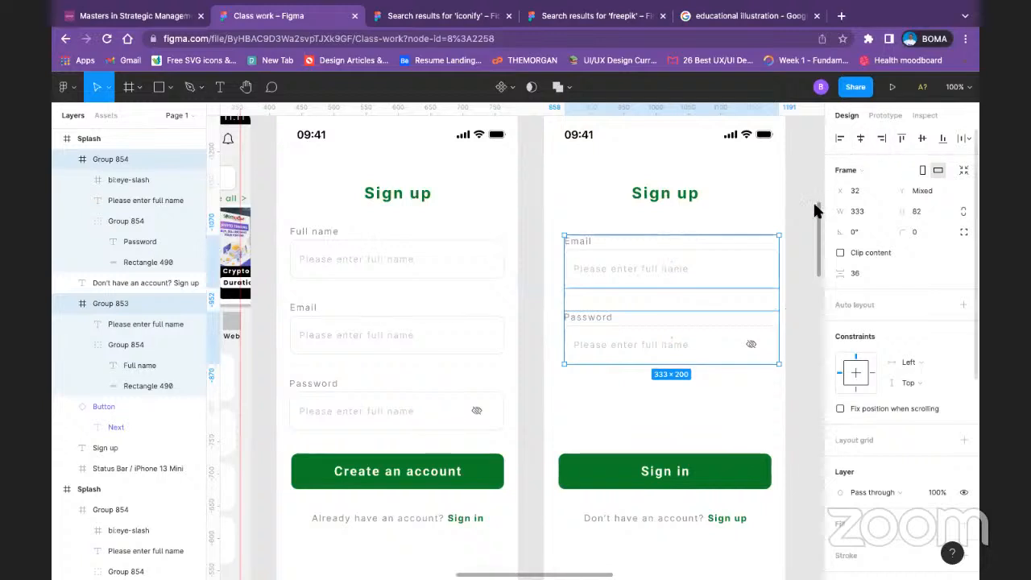
# Step: Centre the Email field and the Password field horizontally on the duplicated screen
pyautogui.click(791, 277)
pyautogui.click(748, 276)
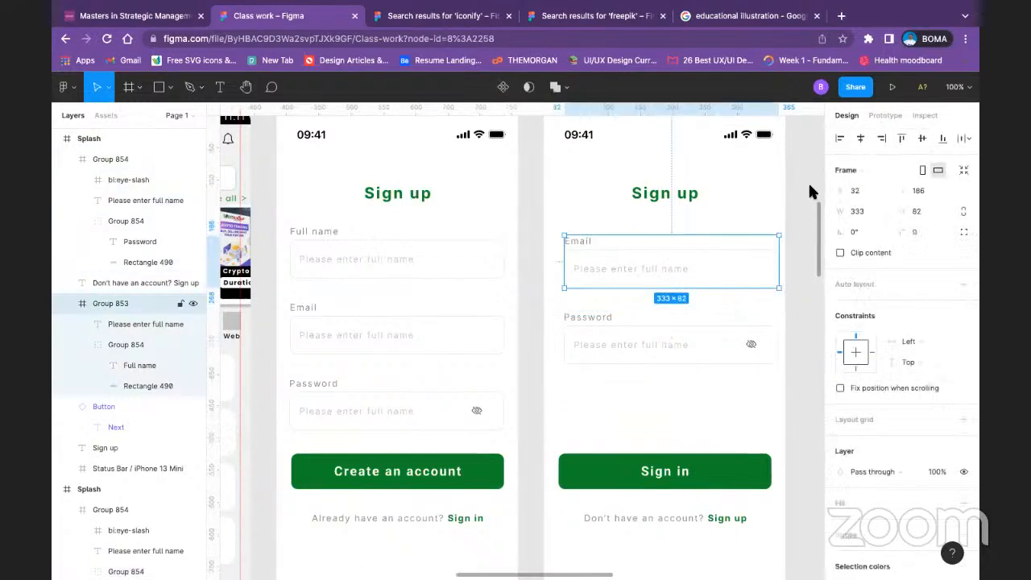
pyautogui.click(860, 137)
pyautogui.click(681, 329)
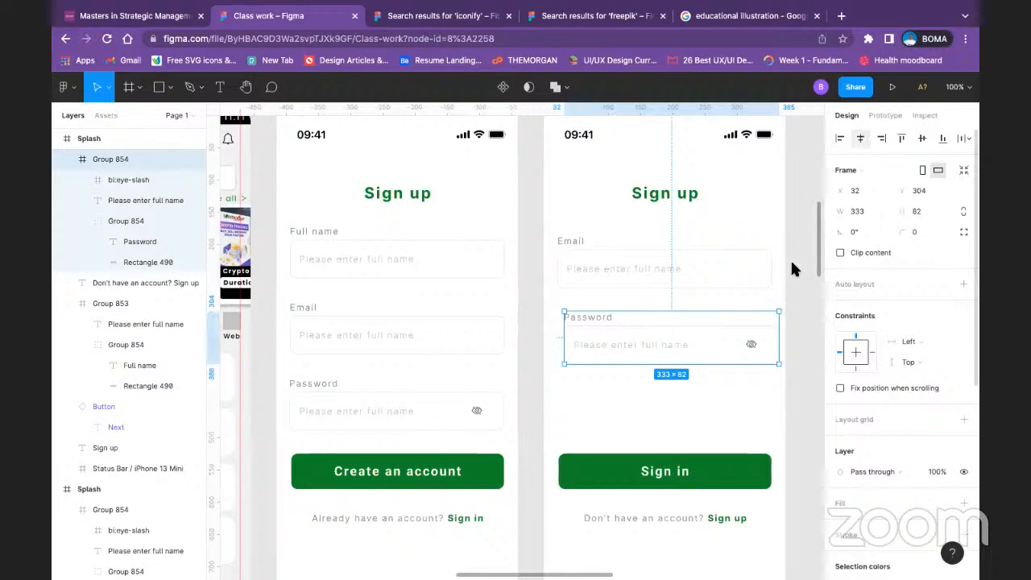
pyautogui.click(787, 330)
# Step: Move the Sign in button and the account line together up to just below the Password field
pyautogui.scroll(-3, 759, 359)
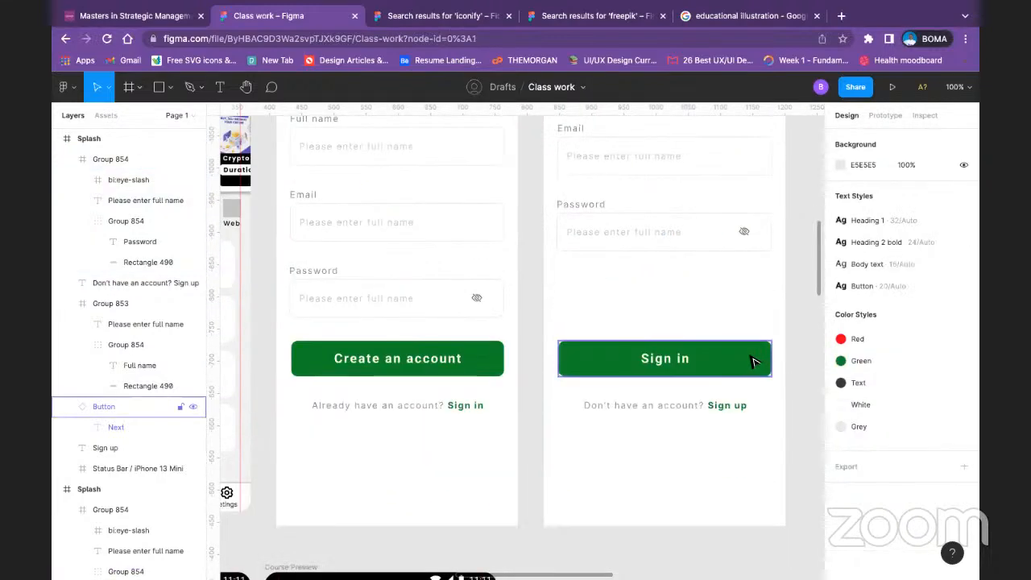
pyautogui.click(751, 361)
pyautogui.keyDown('shift'); pyautogui.click(727, 406); pyautogui.keyUp('shift')
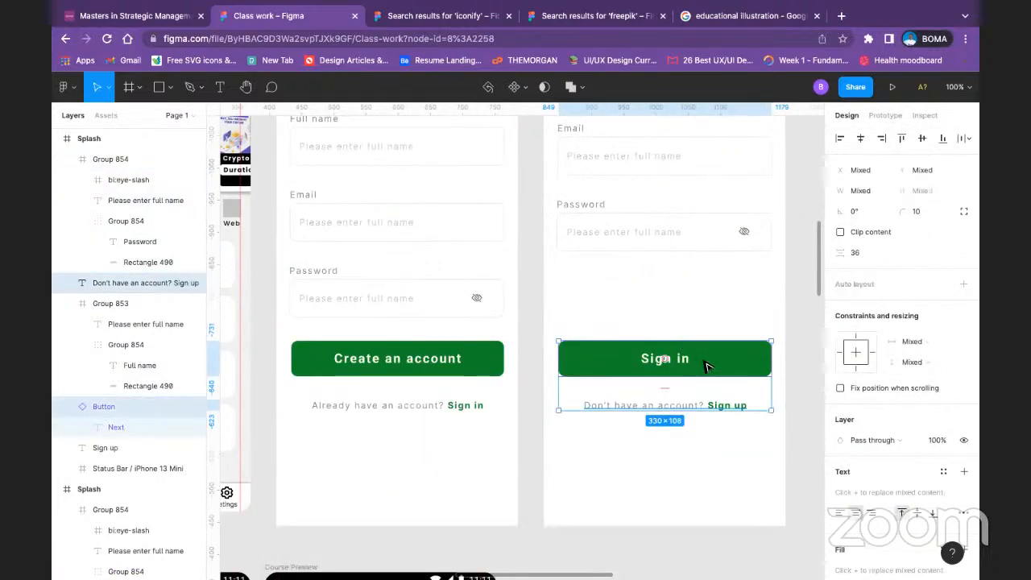
pyautogui.moveTo(706, 367); pyautogui.dragTo(709, 299)
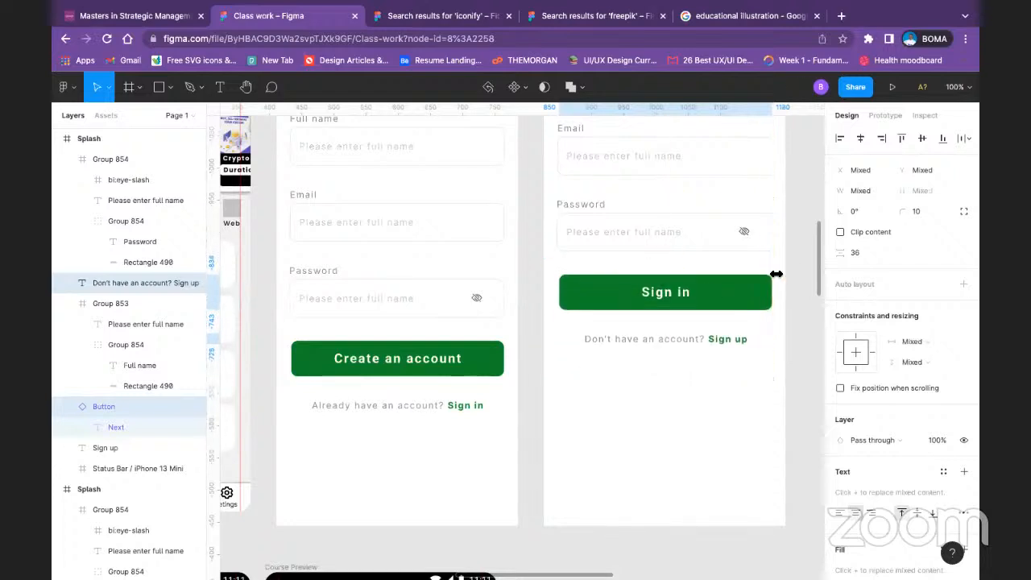
pyautogui.click(756, 455)
# Step: Lower the Sign in button and account line together, placing the line at about Y 577, to leave space below the Password field
pyautogui.scroll(3, 752, 447)
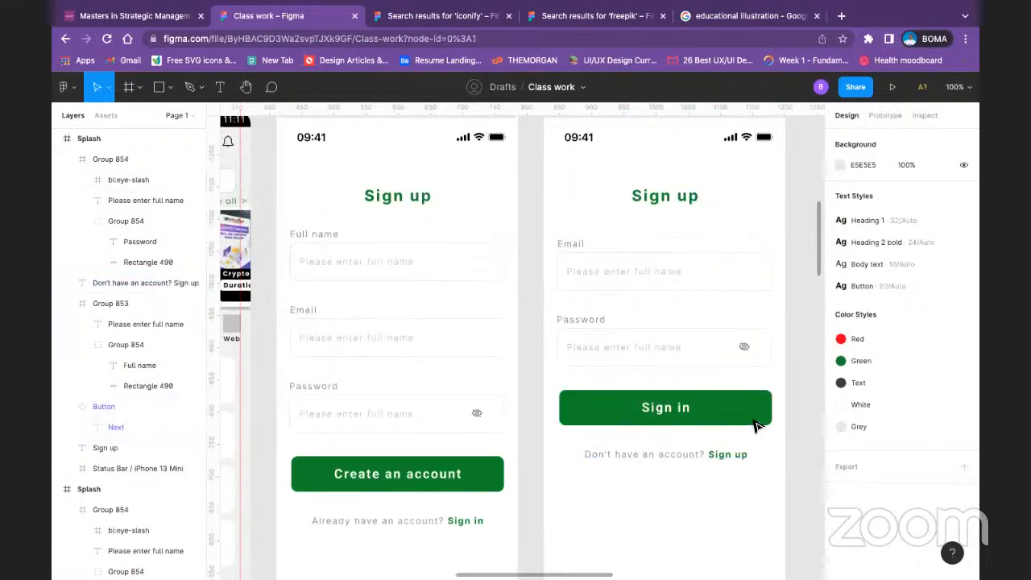
pyautogui.click(748, 414)
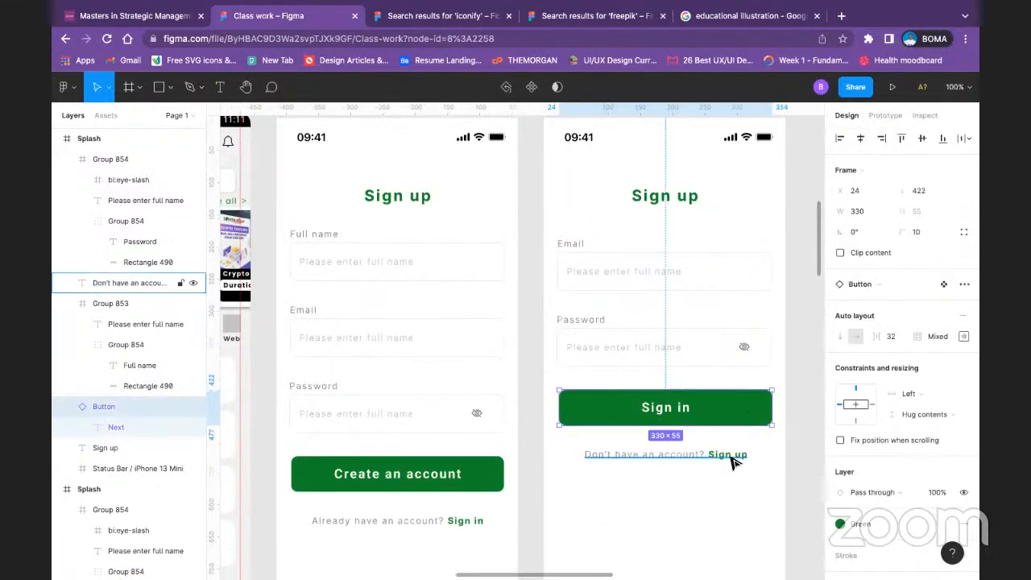
pyautogui.keyDown('shift'); pyautogui.click(730, 455); pyautogui.keyUp('shift')
pyautogui.moveTo(728, 409); pyautogui.dragTo(729, 450)
pyautogui.click(680, 497)
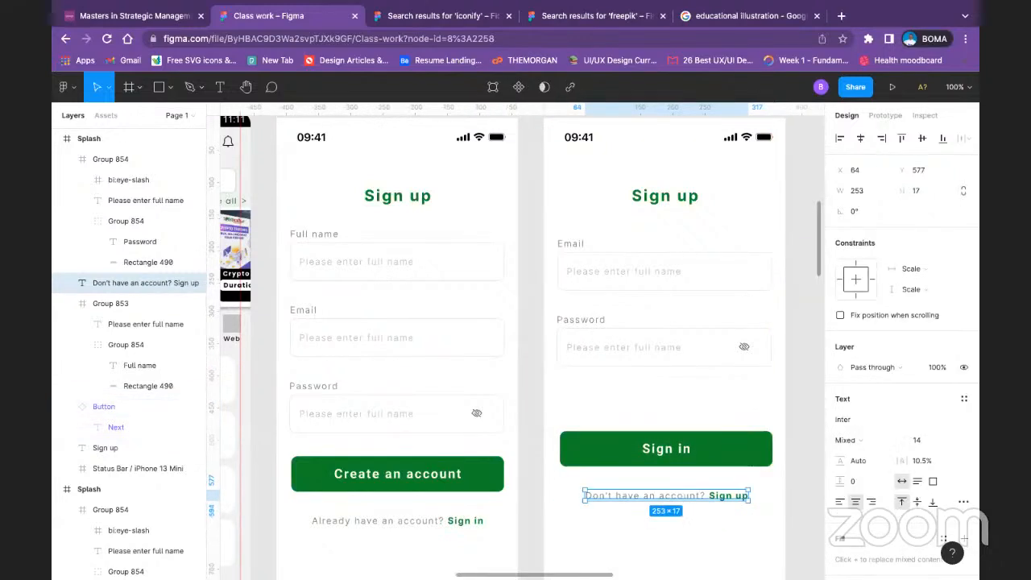
pyautogui.click(693, 518)
# Step: Duplicate the "Don't have an account? Sign up" line to just below the Password field and open the copy's text for editing
pyautogui.click(687, 497)
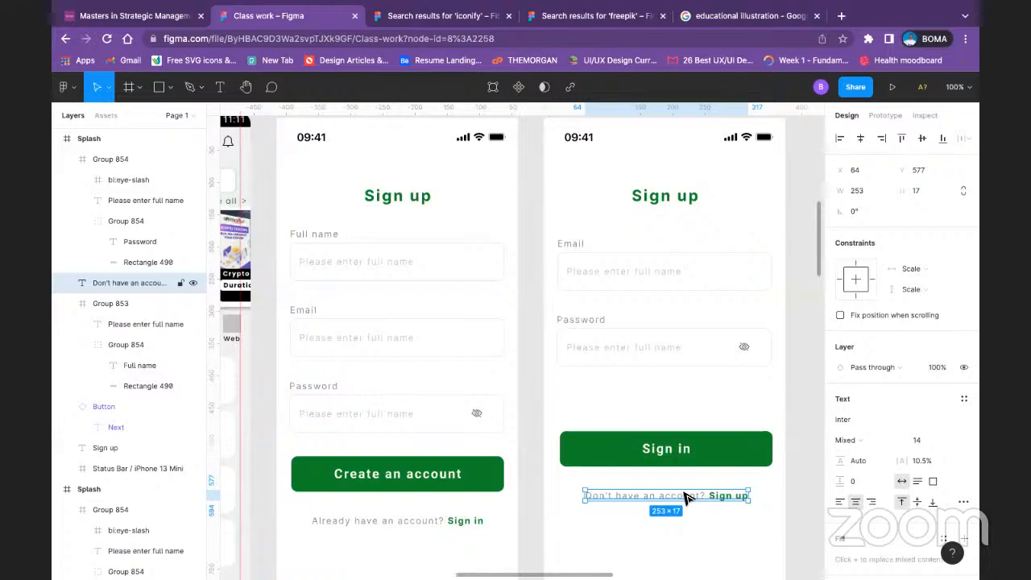
pyautogui.moveTo(686, 498); pyautogui.dragTo(710, 380)
pyautogui.doubleClick(707, 379)
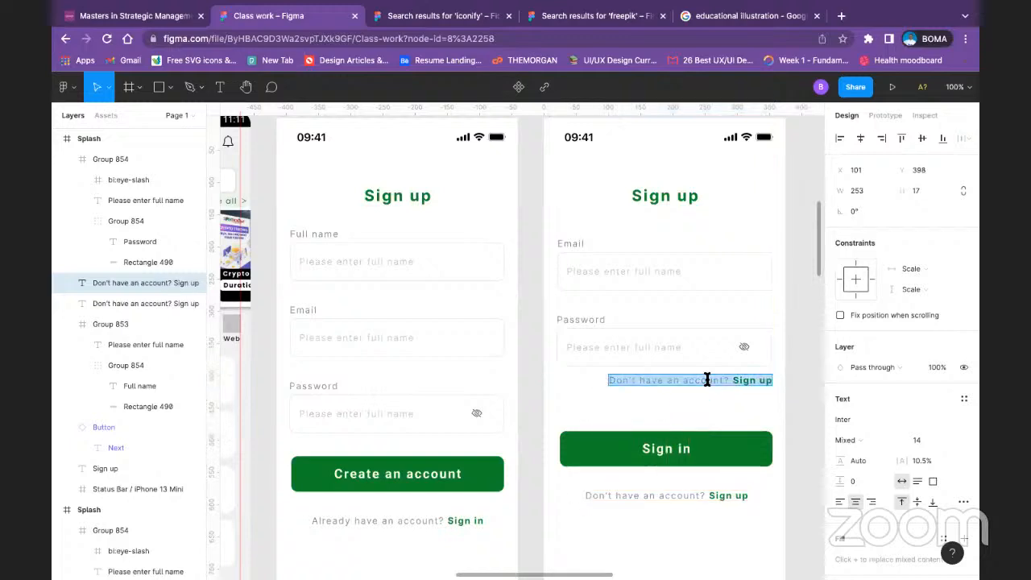
pyautogui.write('Forg')
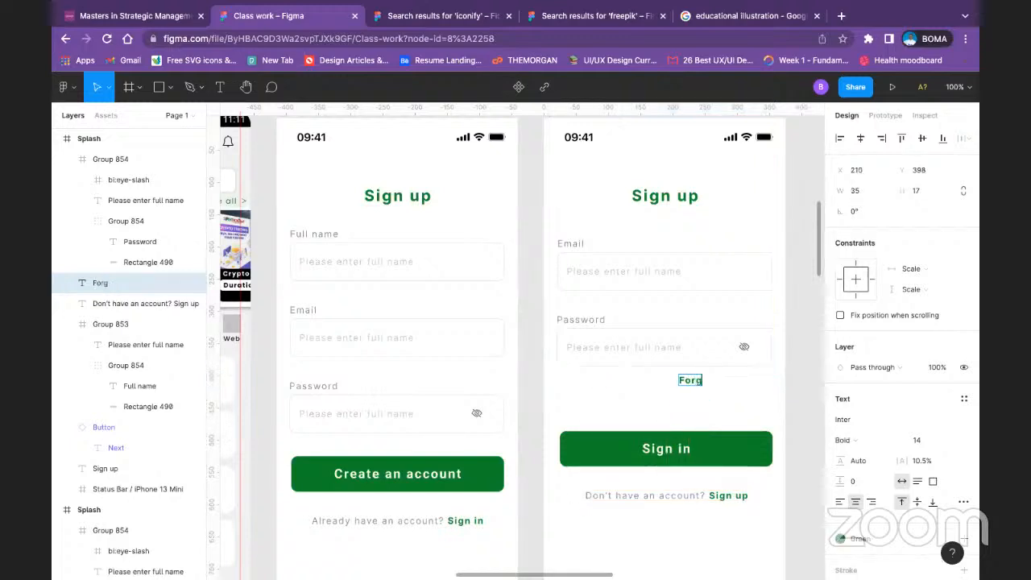
pyautogui.write('ot')
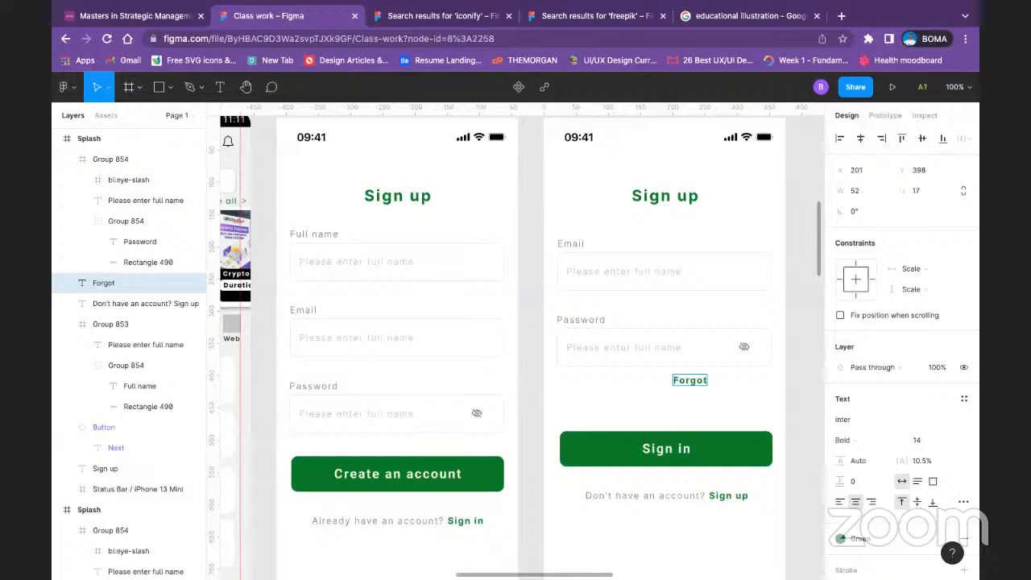
pyautogui.hotkey('ctrl', 'z')
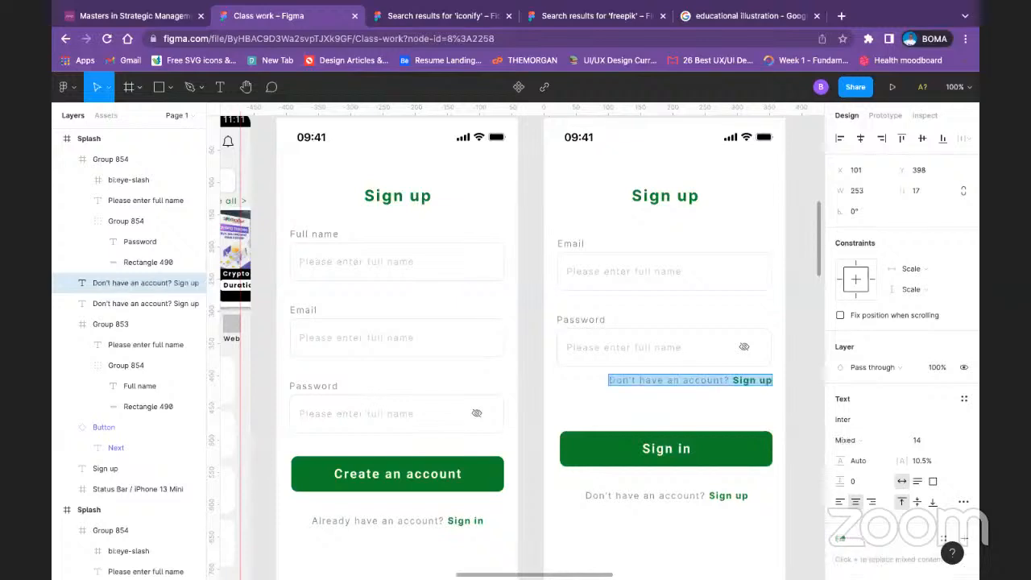
# Step: Change the copied line to "Forgot password?" in the grey Regular text formatting, removing the bold green "Sign up" words
pyautogui.doubleClick(699, 383)
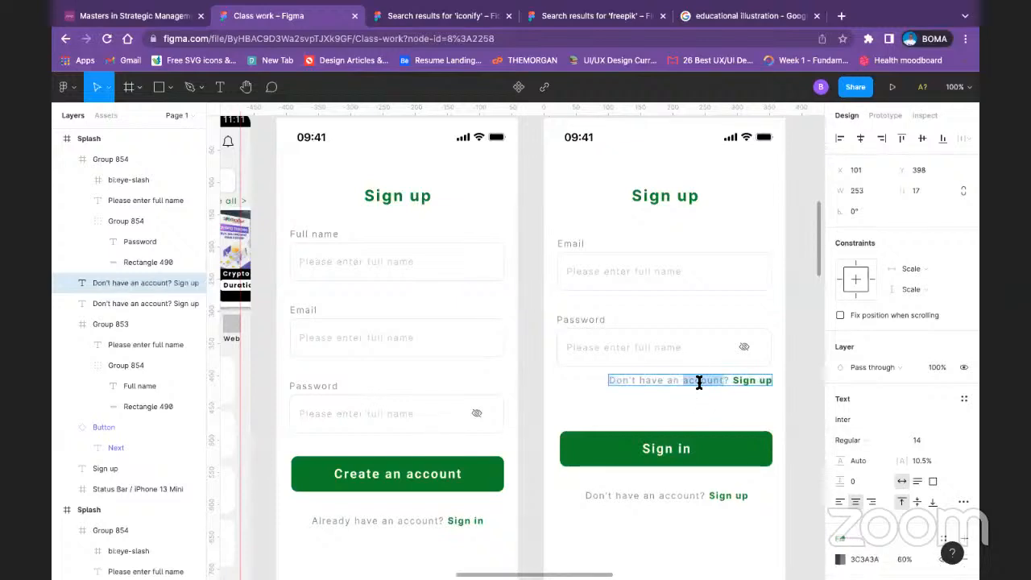
pyautogui.press('BackSpace')
pyautogui.press('BackSpace')
pyautogui.press('BackSpace')
pyautogui.press('BackSpace')
pyautogui.press('BackSpace')
pyautogui.press('BackSpace')
pyautogui.press('BackSpace')
pyautogui.press('BackSpace')
pyautogui.press('BackSpace')
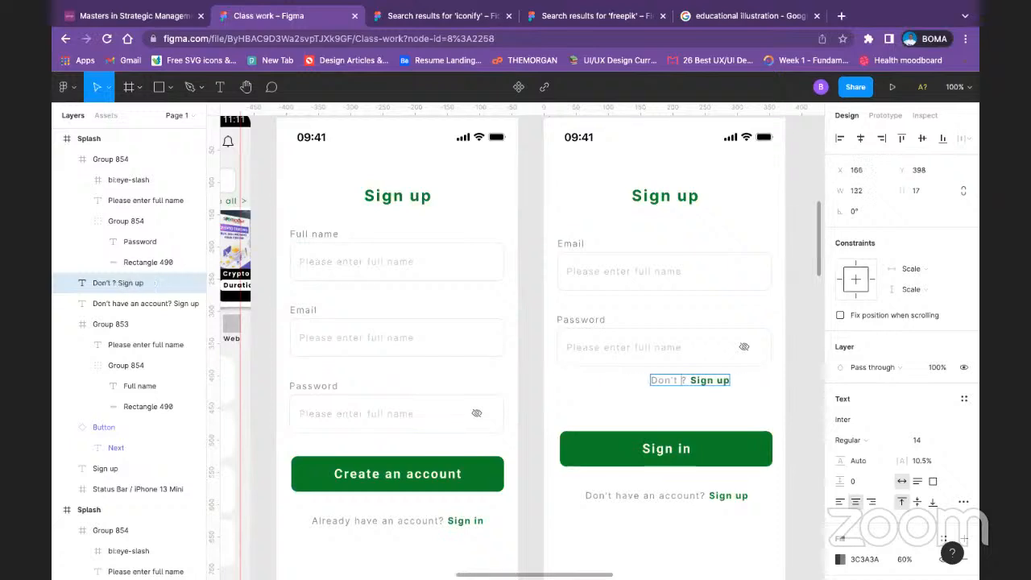
pyautogui.press('BackSpace')
pyautogui.press('BackSpace')
pyautogui.press('BackSpace')
pyautogui.press('BackSpace')
pyautogui.press('BackSpace')
pyautogui.press('BackSpace')
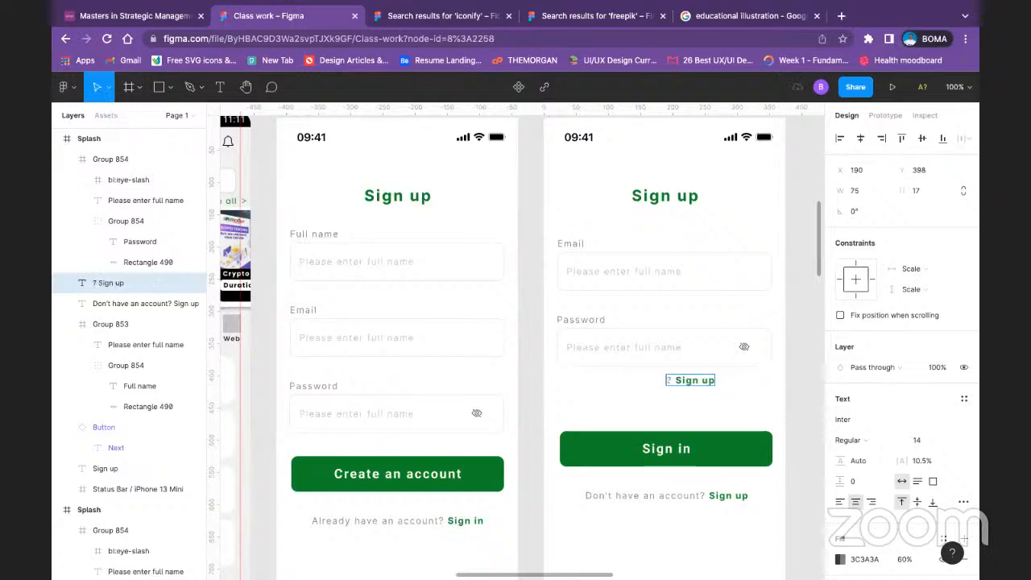
pyautogui.write('Forg')
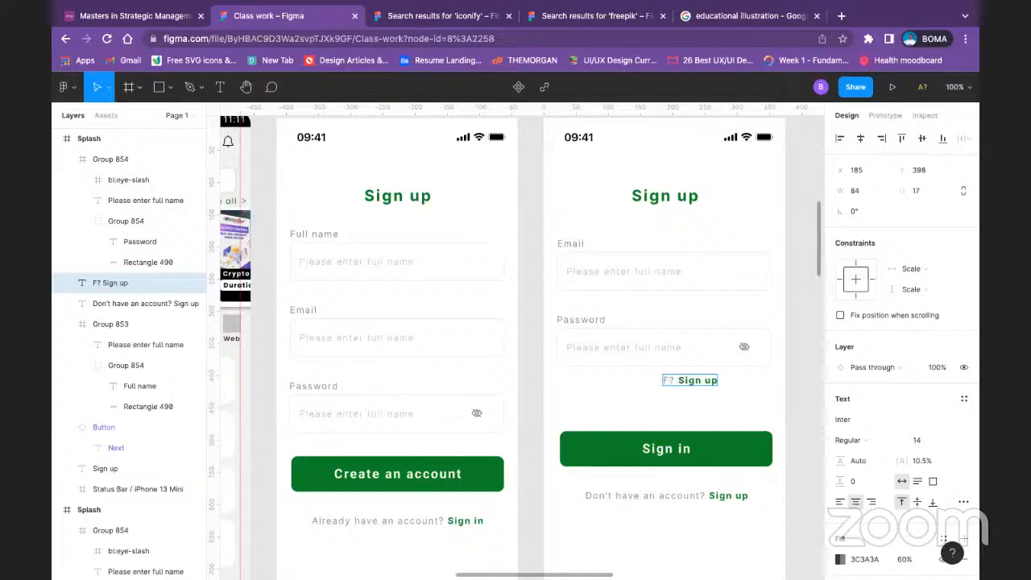
pyautogui.write('ot ')
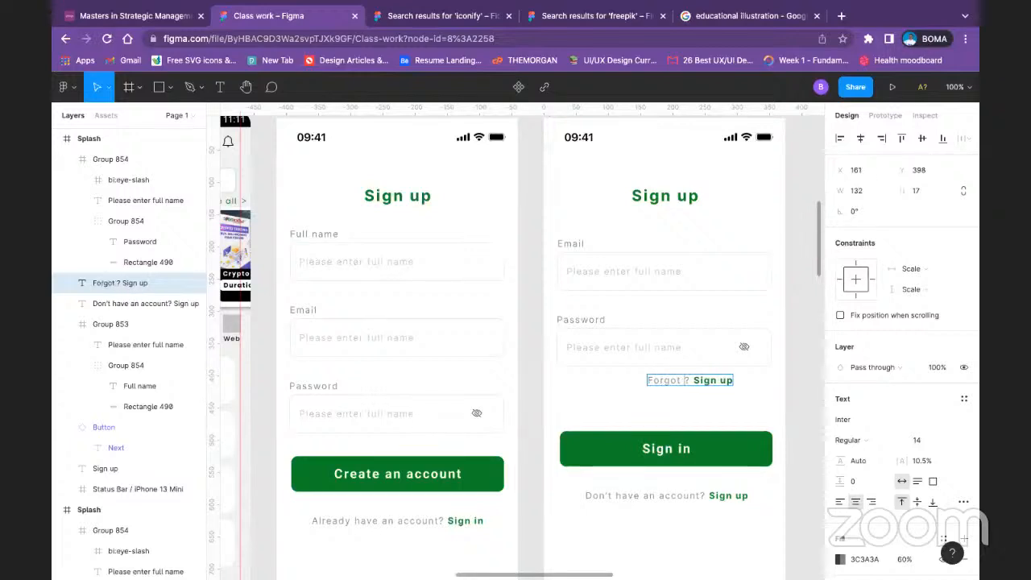
pyautogui.write('password')
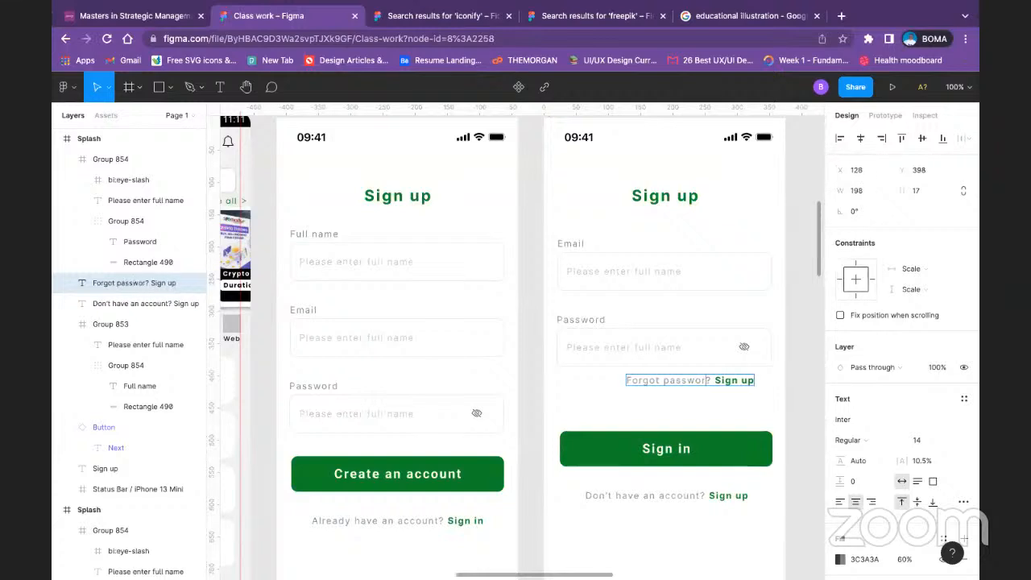
pyautogui.moveTo(720, 383); pyautogui.dragTo(749, 381)
pyautogui.press('BackSpace')
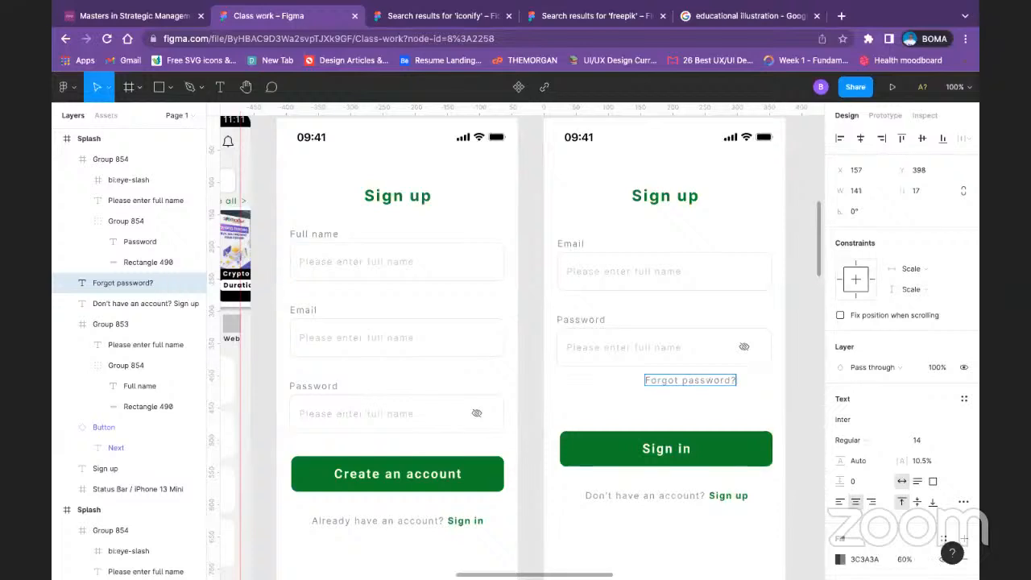
pyautogui.press('Escape')
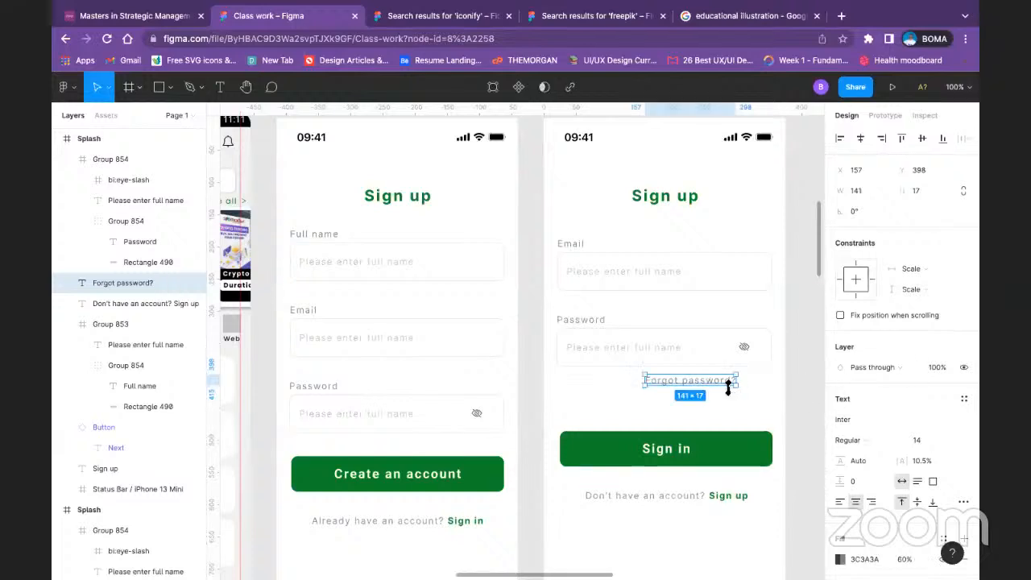
# Step: Move the "Forgot password?" text to align with the right edge of the Password field
pyautogui.moveTo(731, 384); pyautogui.dragTo(766, 383)
pyautogui.click(805, 378)
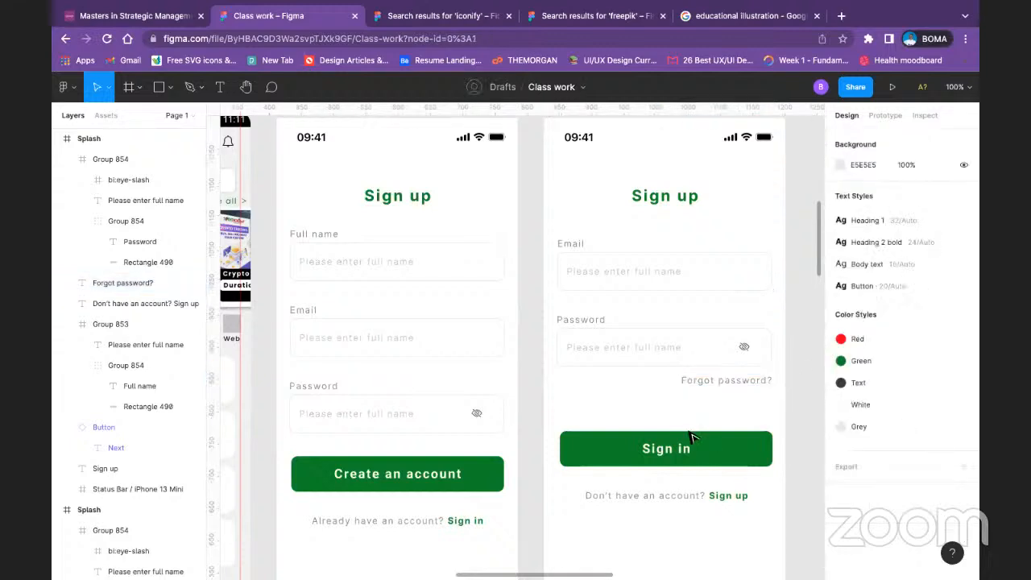
pyautogui.scroll(3, 679, 350)
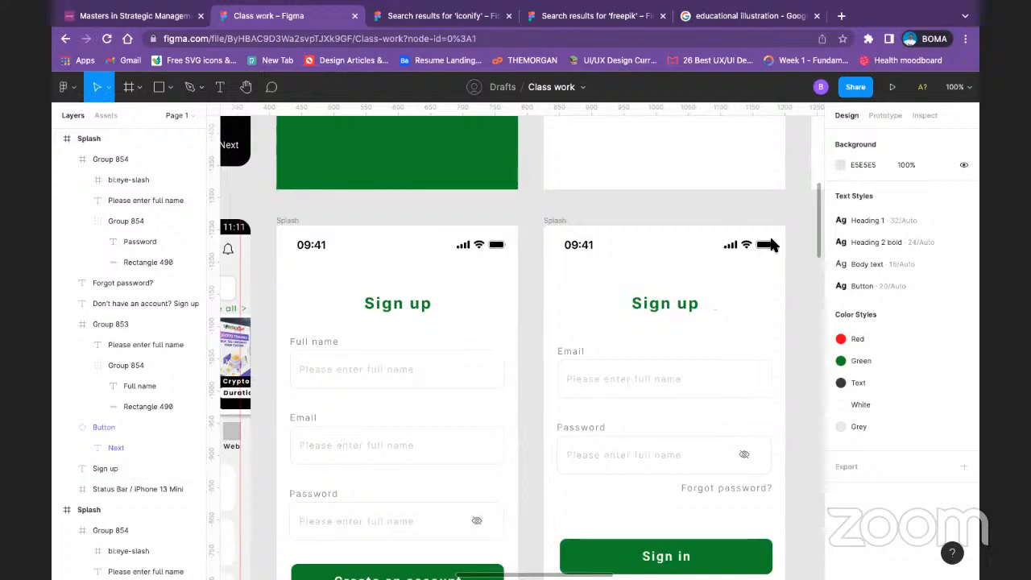
# Step: Change the green "Sign up" heading on the duplicated screen to "Sign in"
pyautogui.scroll(-1, 644, 272)
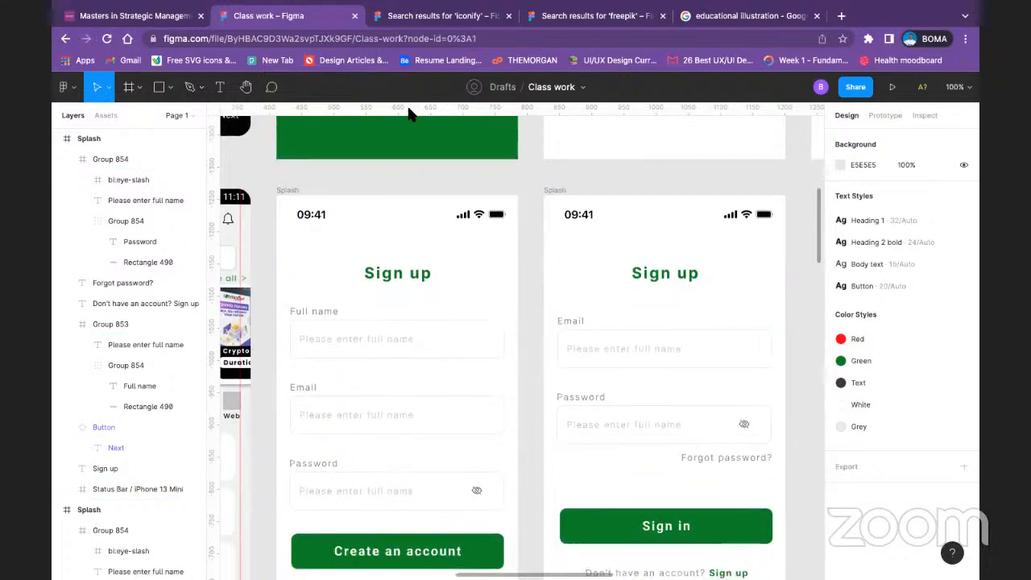
pyautogui.scroll(-4, 555, 322)
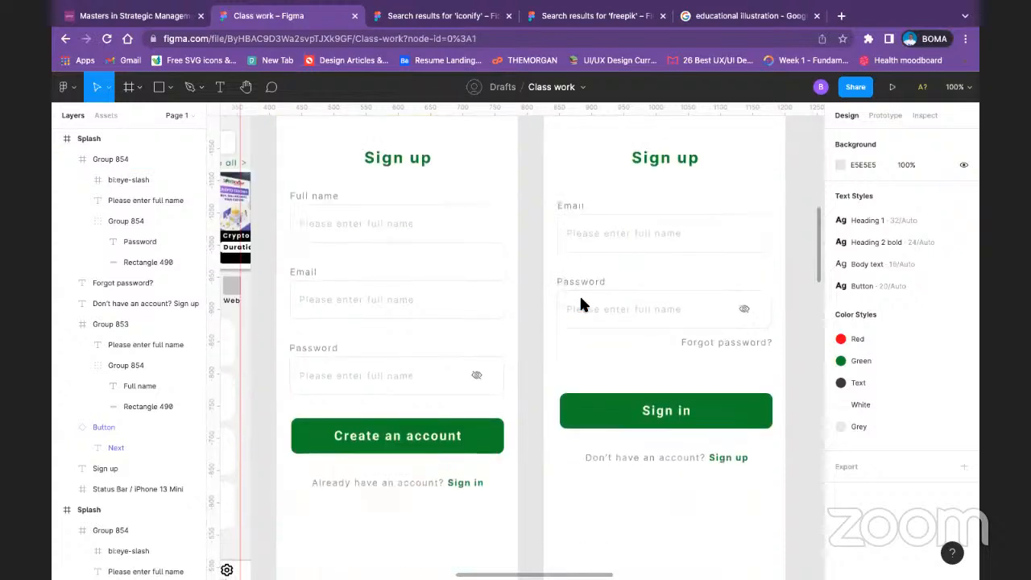
pyautogui.doubleClick(682, 158)
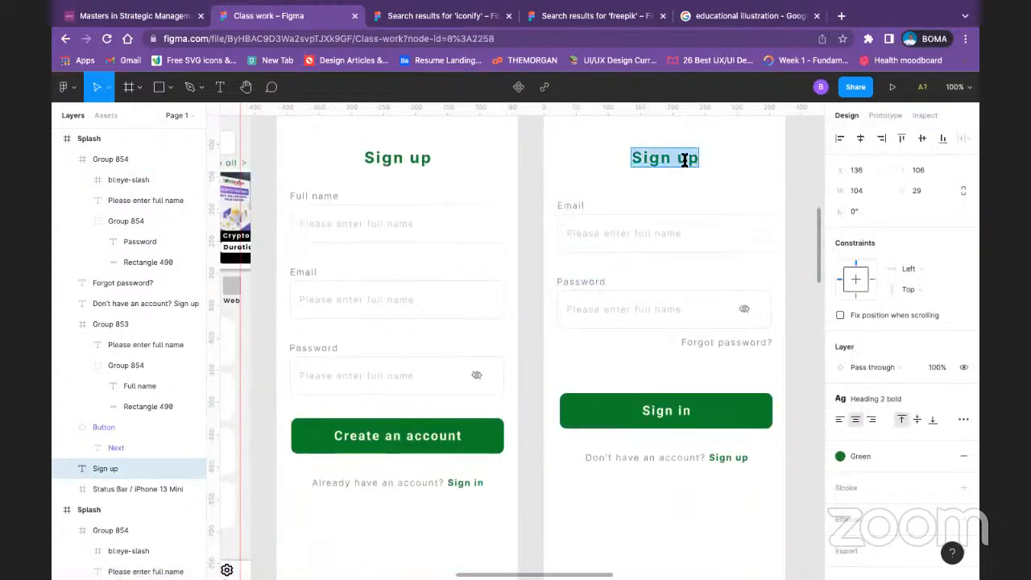
pyautogui.write('Sign in')
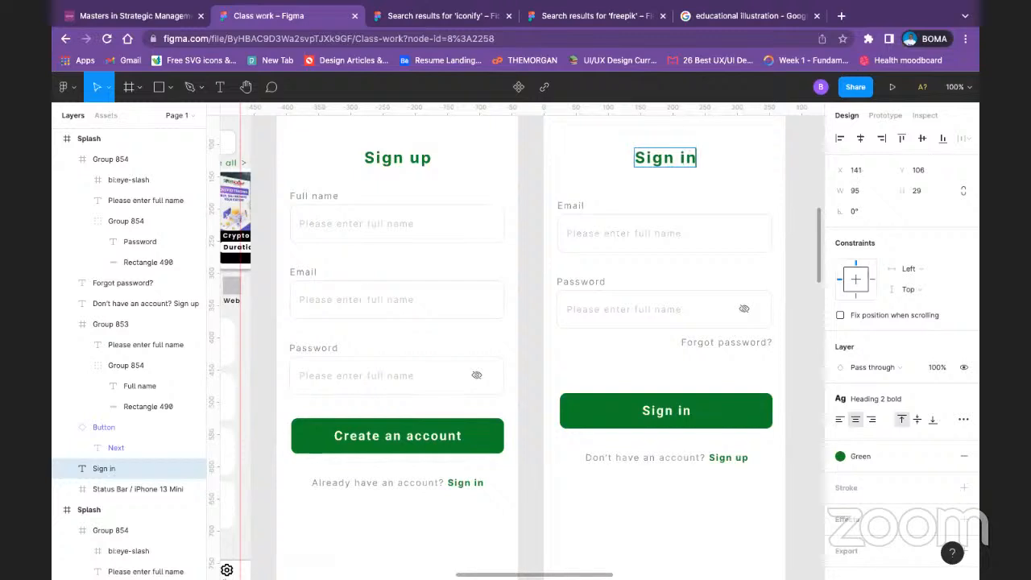
pyautogui.press('Escape')
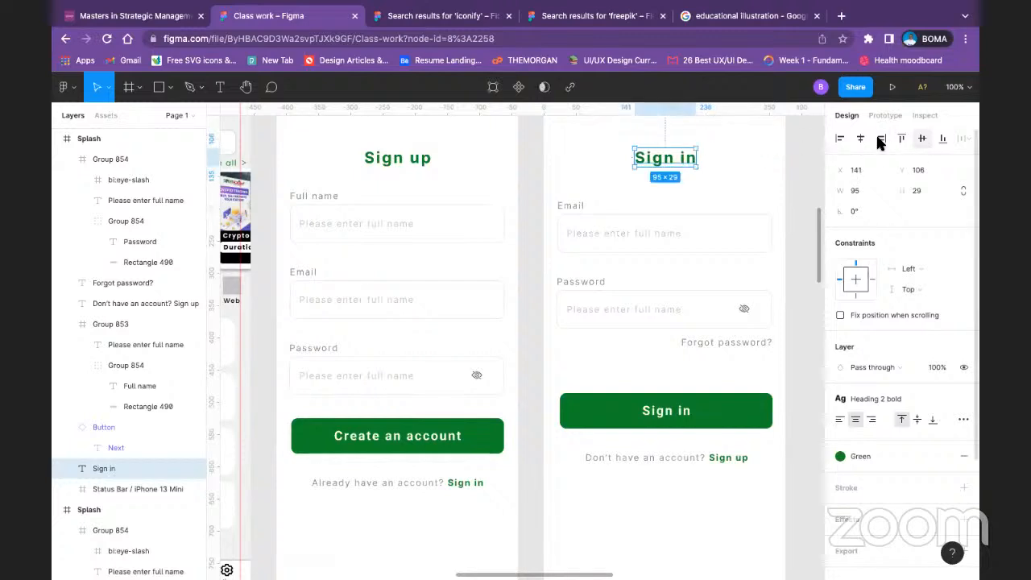
pyautogui.click(799, 213)
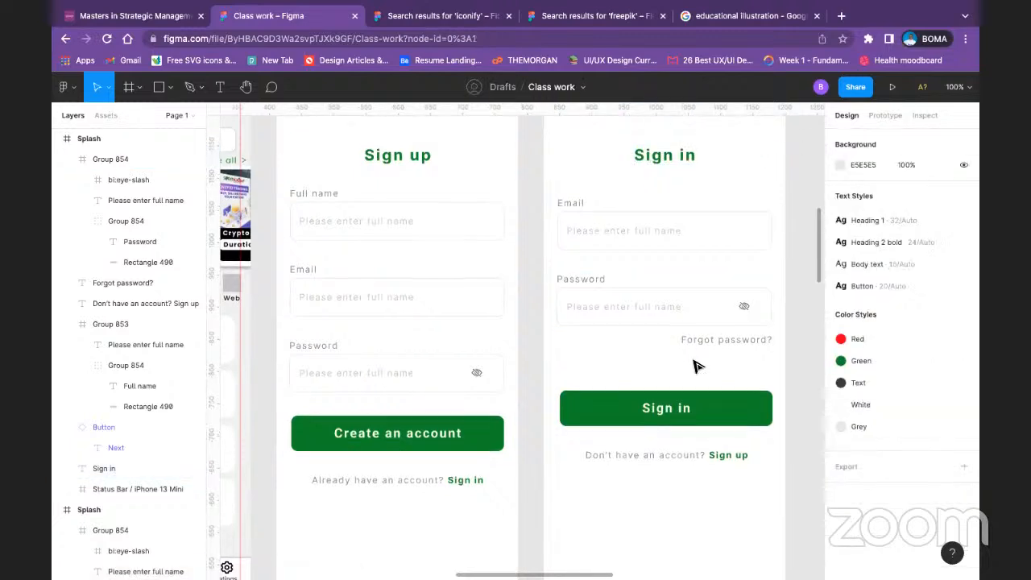
# Step: Duplicate the finished Sign in screen so the copy sits beside it in the same row
pyautogui.scroll(-5, 697, 366)
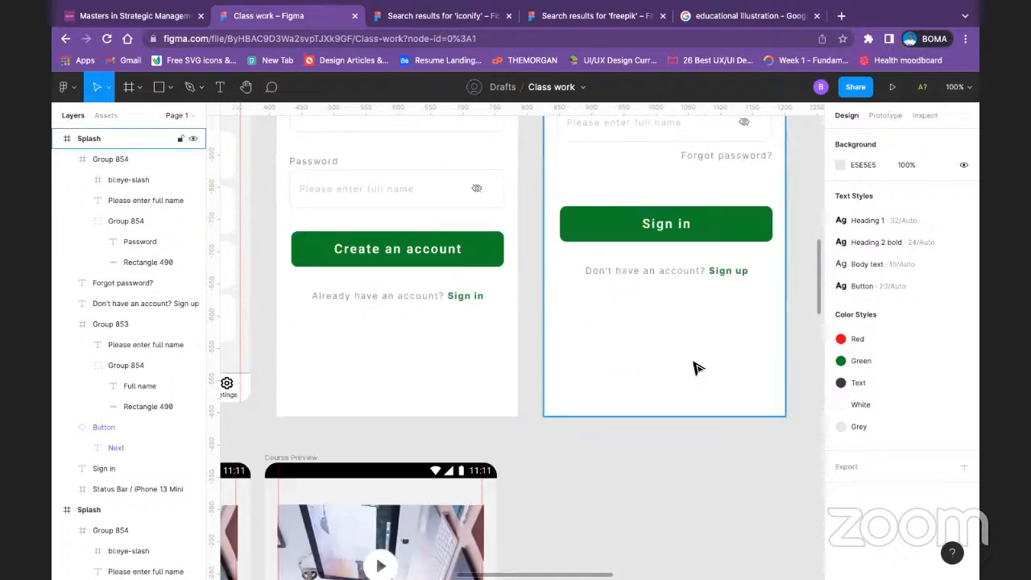
pyautogui.press('-')
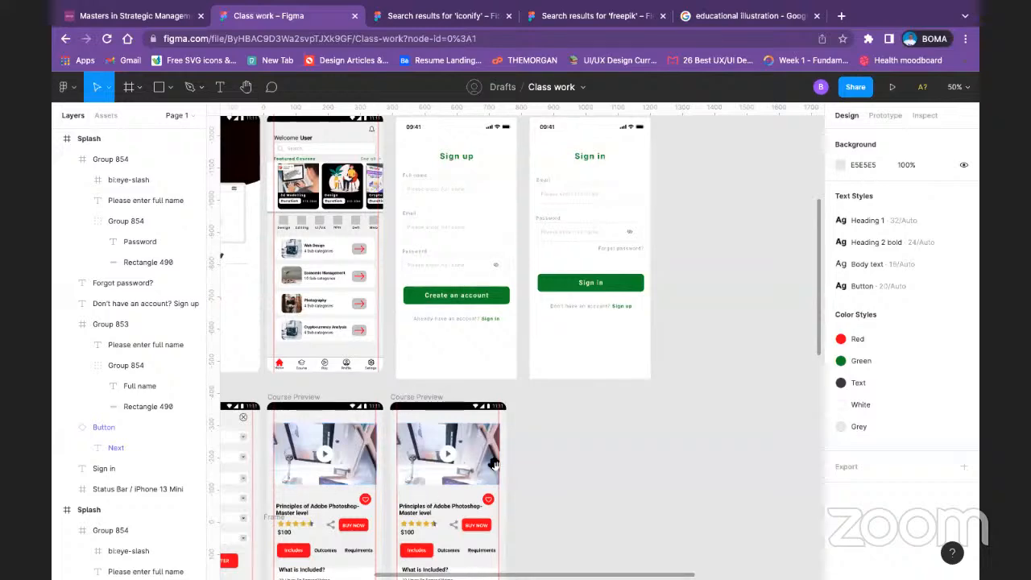
pyautogui.moveTo(513, 407); pyautogui.dragTo(760, 451)
pyautogui.moveTo(366, 352); pyautogui.dragTo(384, 377)
pyautogui.hscroll(5, 384, 378)
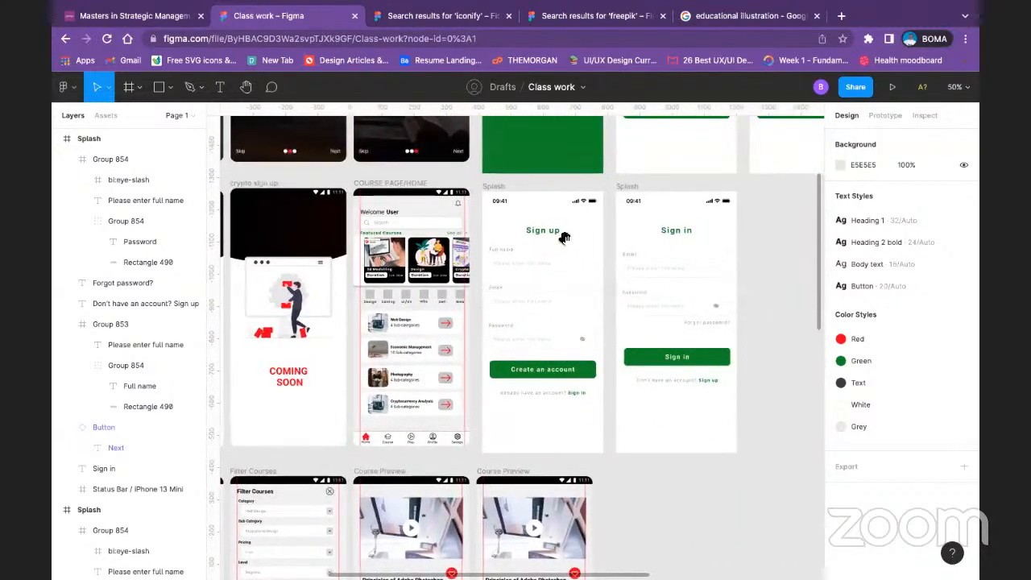
pyautogui.scroll(3, 581, 364)
pyautogui.moveTo(581, 362); pyautogui.dragTo(476, 339)
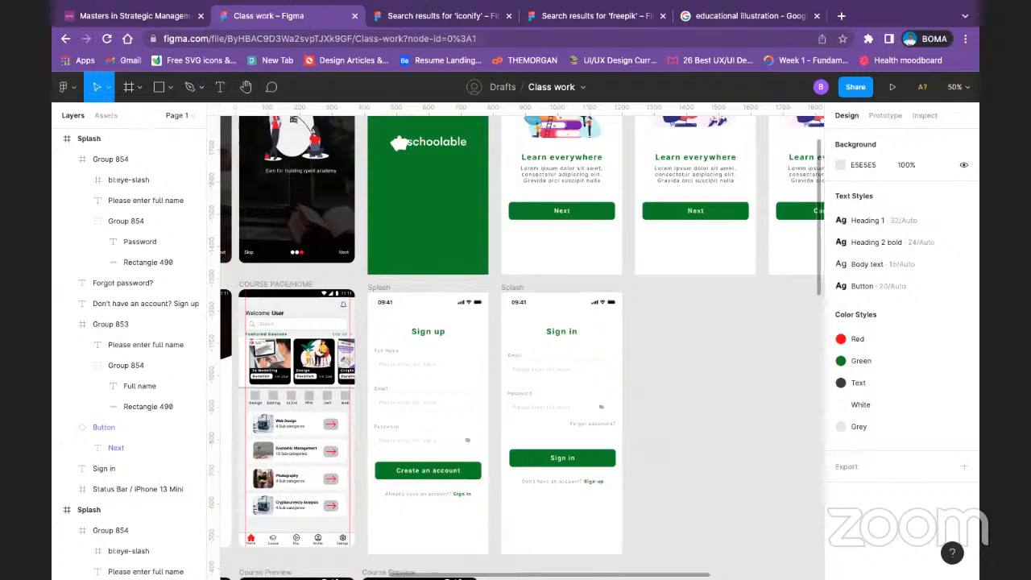
pyautogui.moveTo(401, 473); pyautogui.dragTo(261, 350)
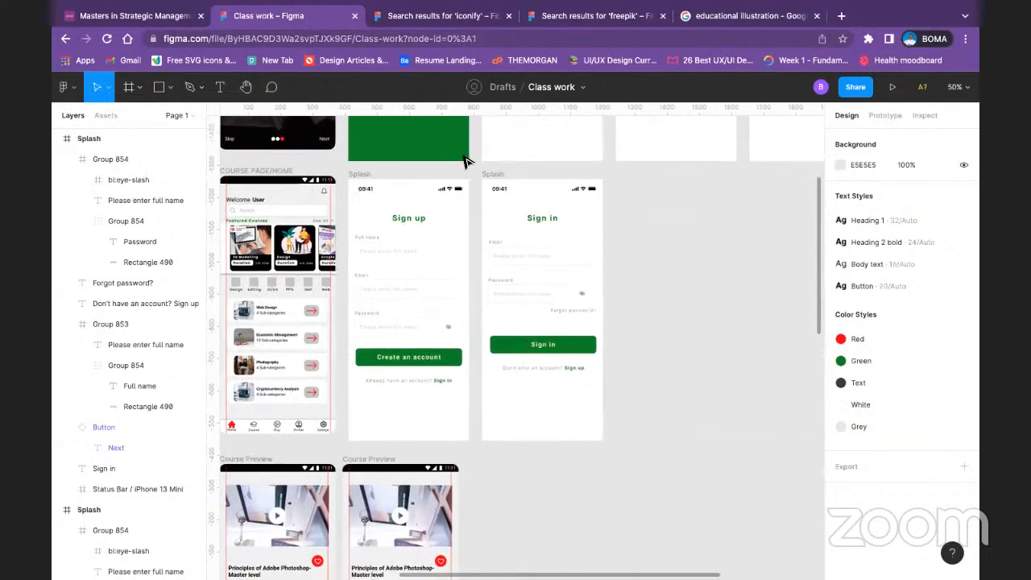
pyautogui.click(503, 176)
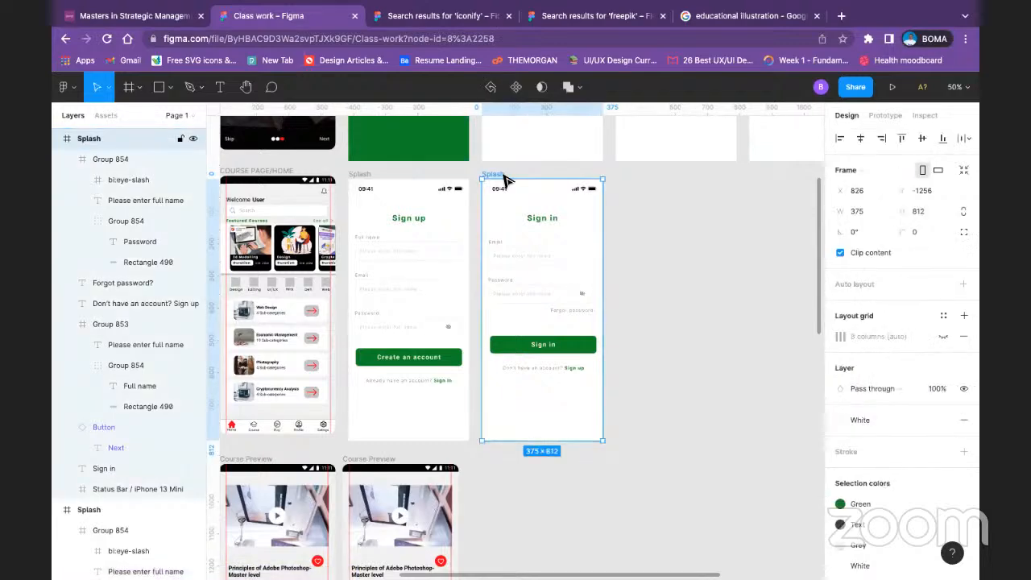
pyautogui.hotkey('ctrl', 'd')
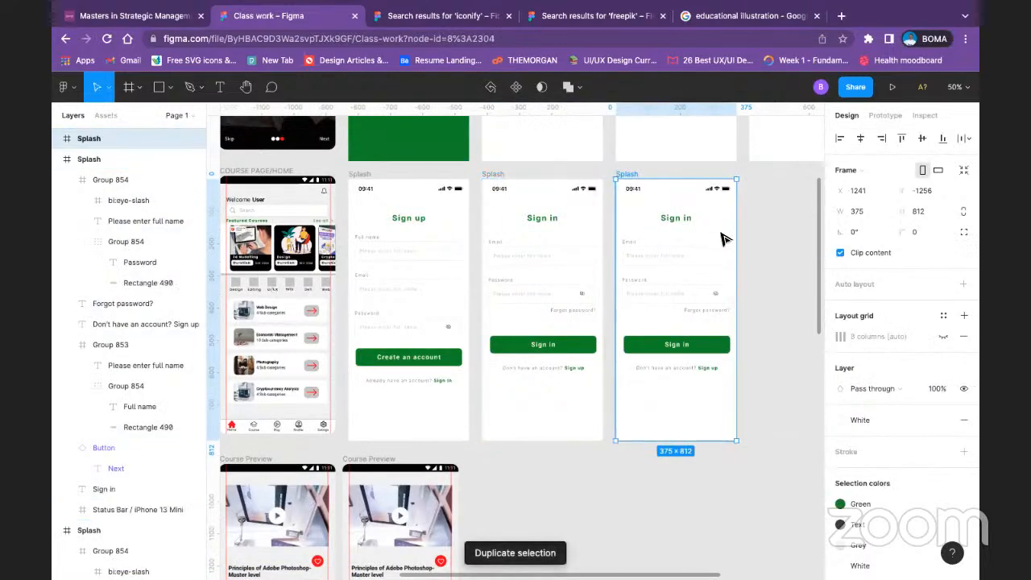
pyautogui.click(741, 218)
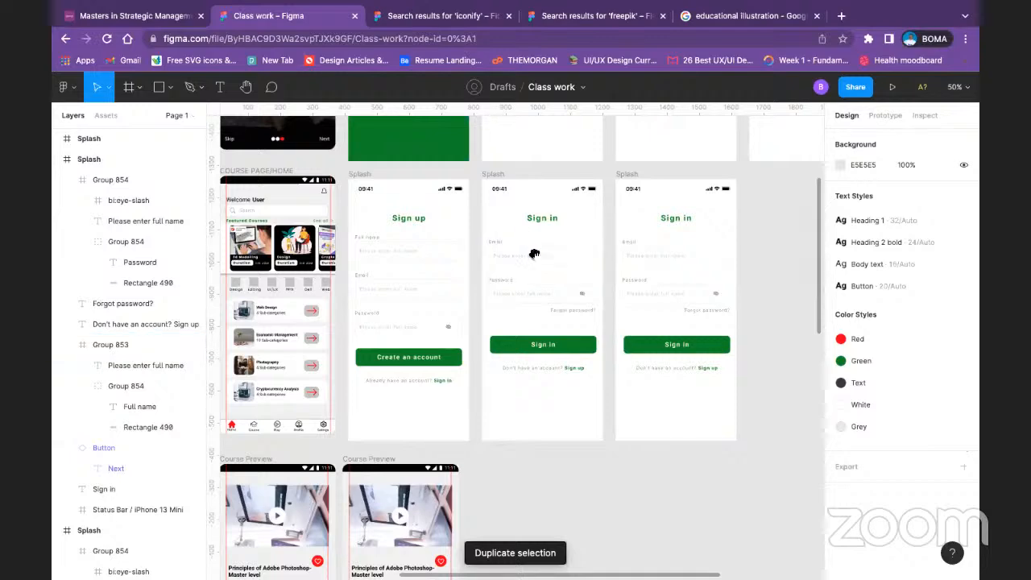
# Step: Move the copied screen's heading up to the upper-left area below the status bar and change its text to "Welcome user"
pyautogui.moveTo(532, 232); pyautogui.dragTo(556, 290)
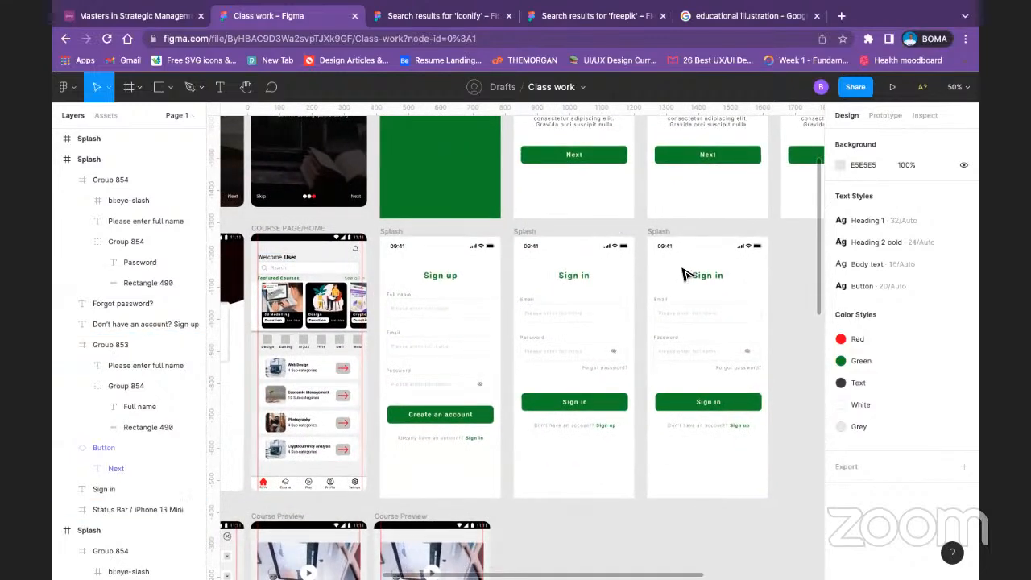
pyautogui.click(701, 278)
pyautogui.moveTo(702, 277); pyautogui.dragTo(667, 268)
pyautogui.doubleClick(666, 264)
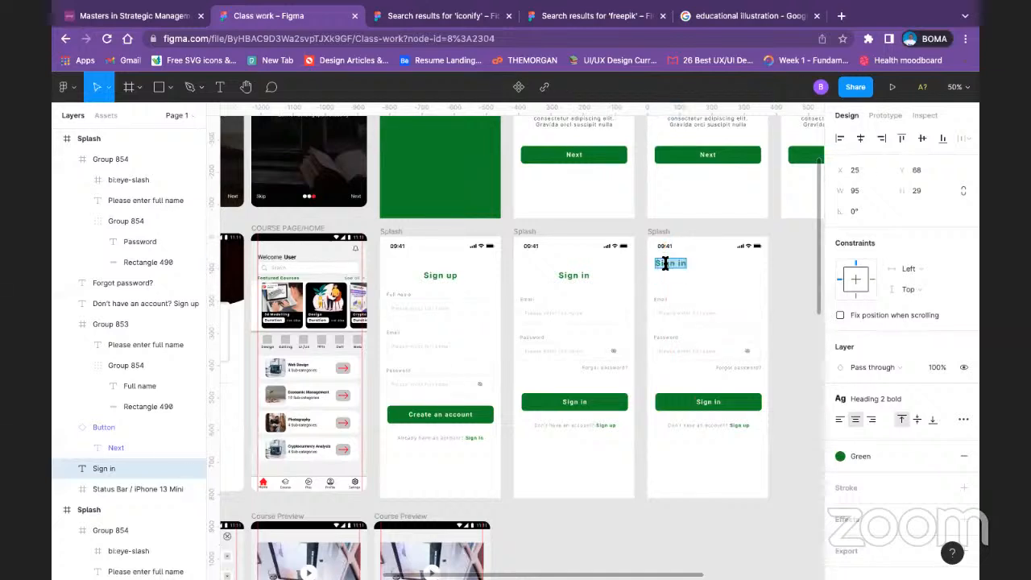
pyautogui.write('Welcome user')
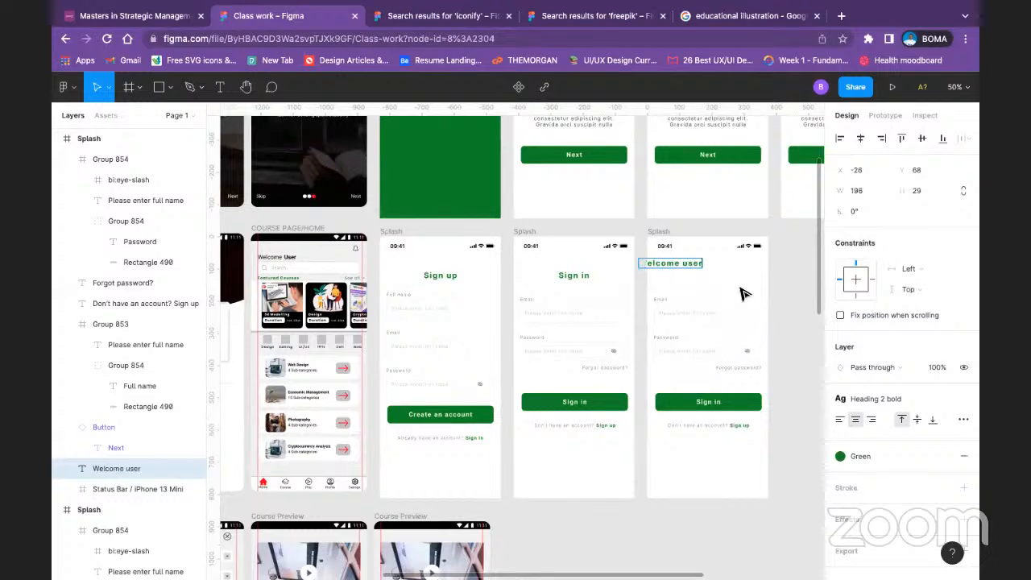
pyautogui.press('Escape')
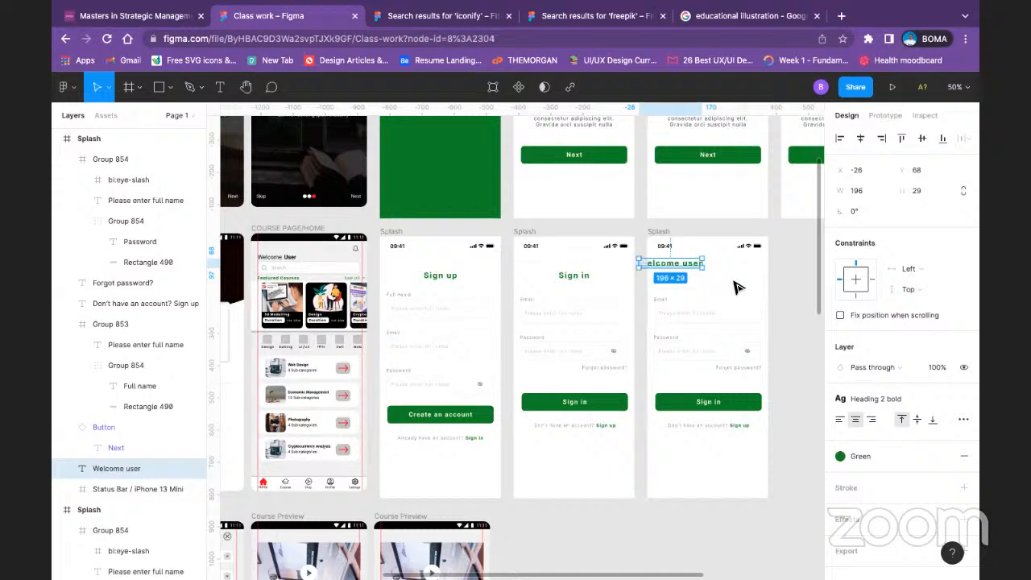
# Step: Rename the newly duplicated frame as Home
pyautogui.click(653, 230)
pyautogui.write('Home')
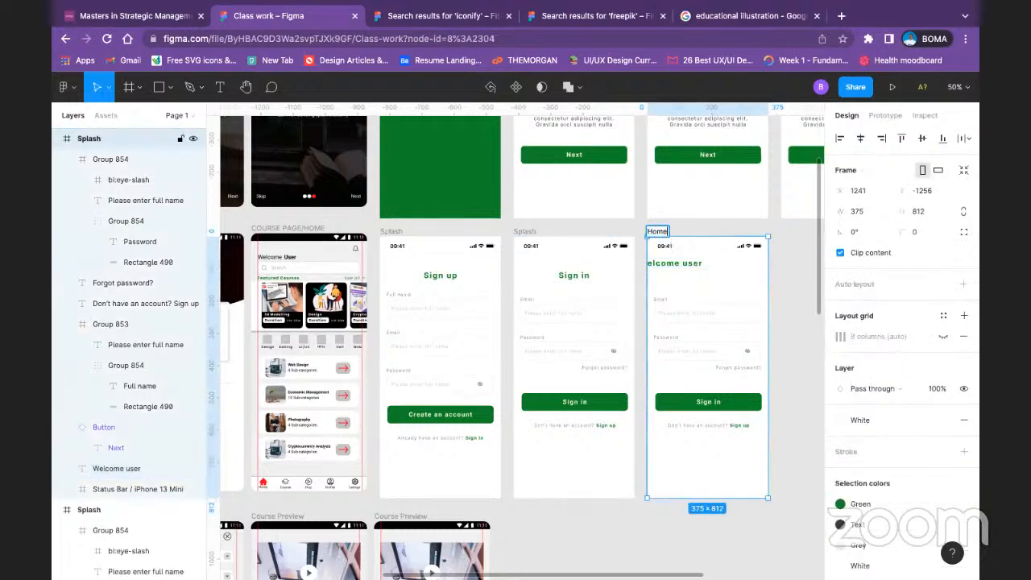
pyautogui.click(668, 306)
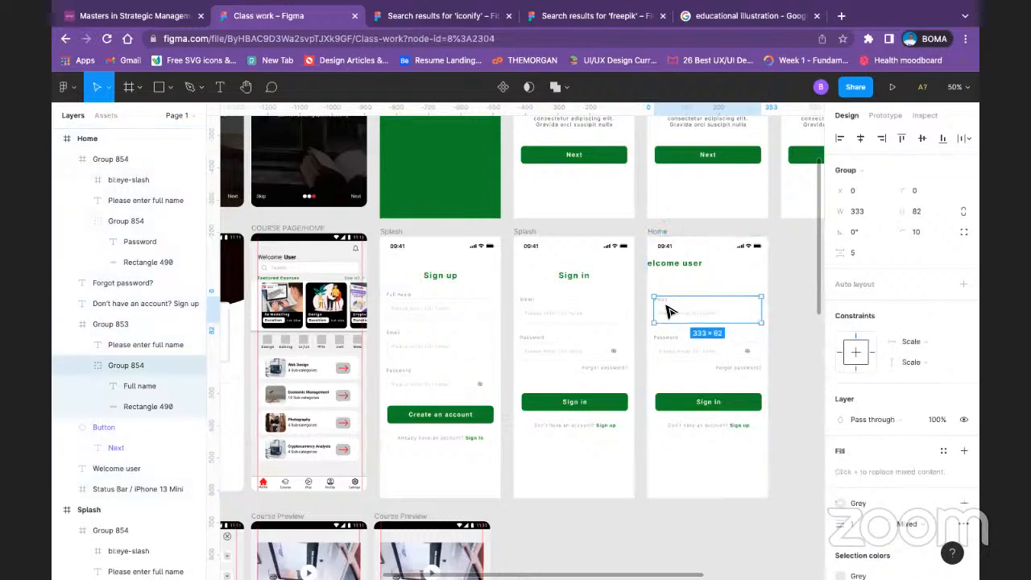
# Step: Show the Home frame's 8-column layout grid and align the "Welcome user" heading with the left edge of the first column
pyautogui.click(675, 263)
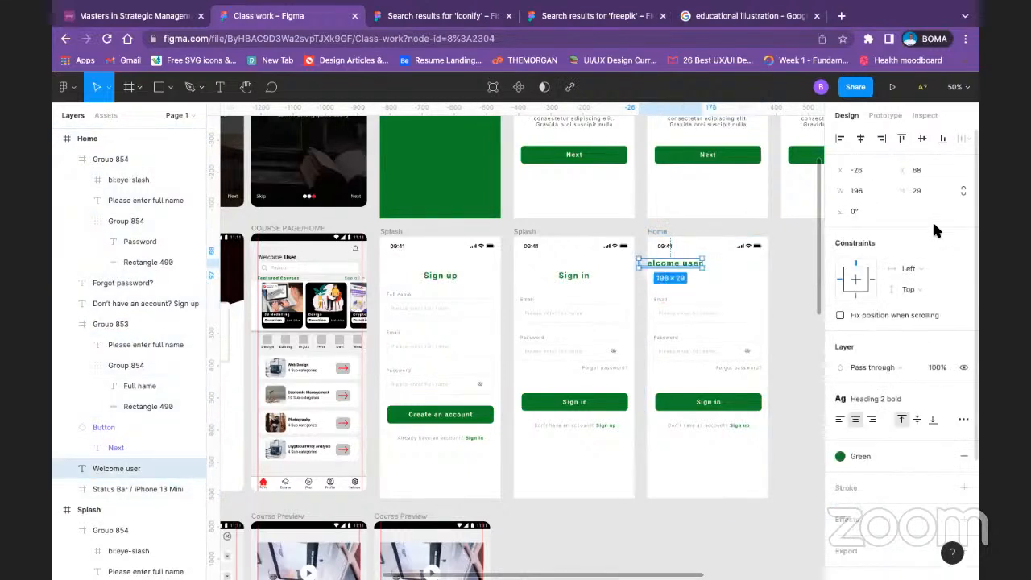
pyautogui.click(662, 231)
pyautogui.click(941, 335)
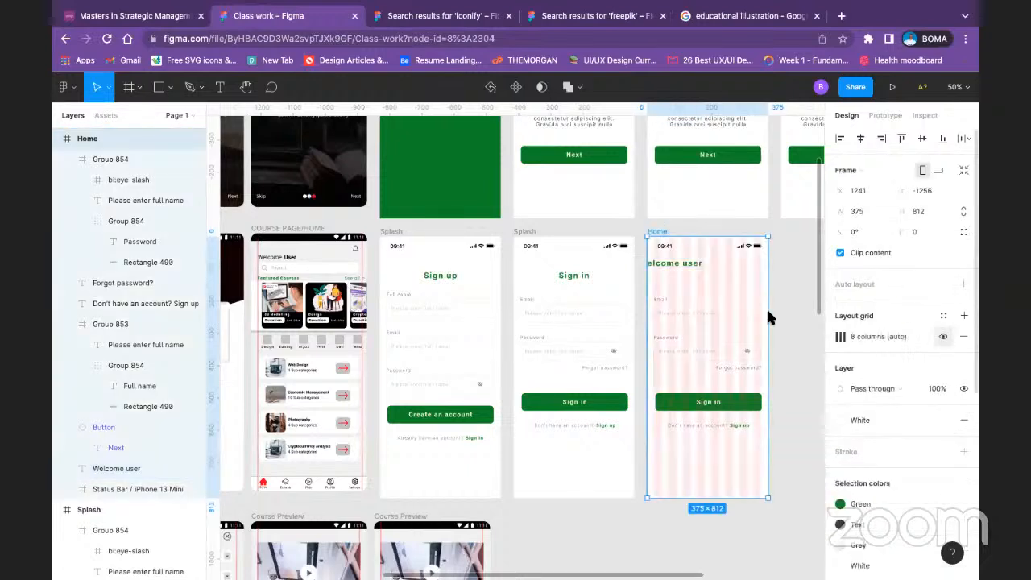
pyautogui.moveTo(678, 265); pyautogui.dragTo(690, 272)
pyautogui.click(735, 292)
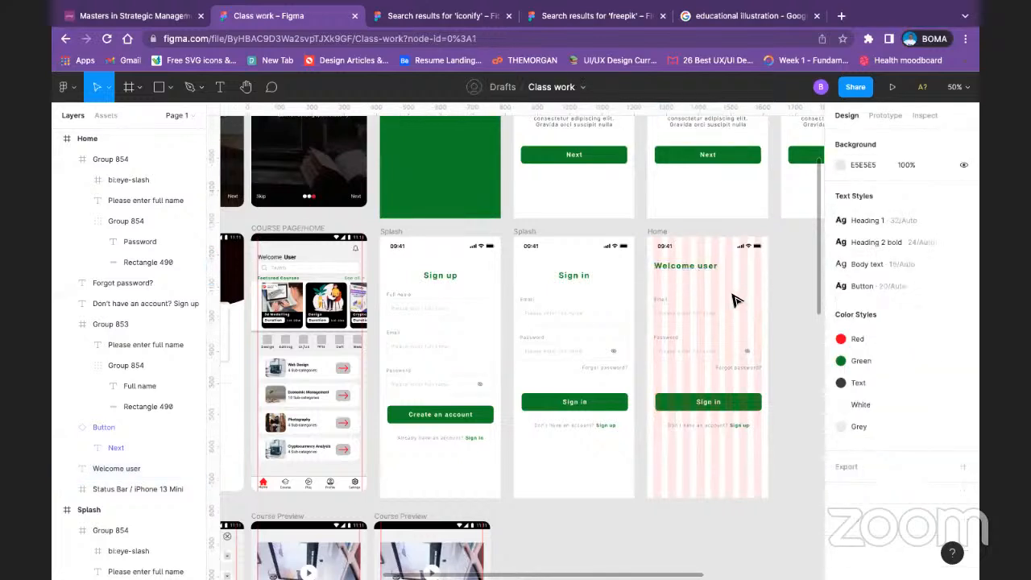
# Step: Delete the Email and Password fields, the "Forgot password?" text, the Sign in button and the account line from the Home frame
pyautogui.click(697, 321)
pyautogui.press('Delete')
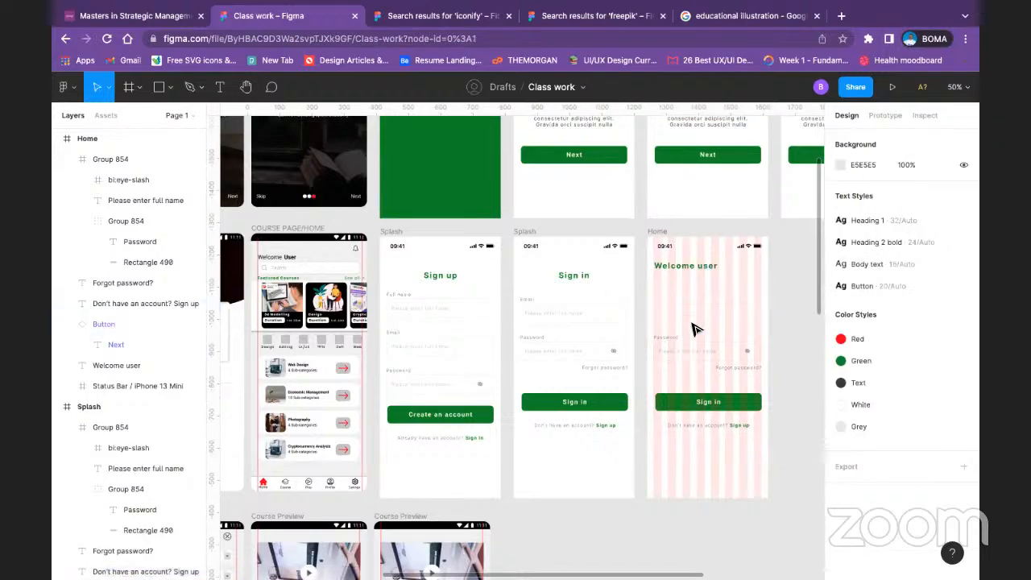
pyautogui.moveTo(790, 322); pyautogui.dragTo(679, 449)
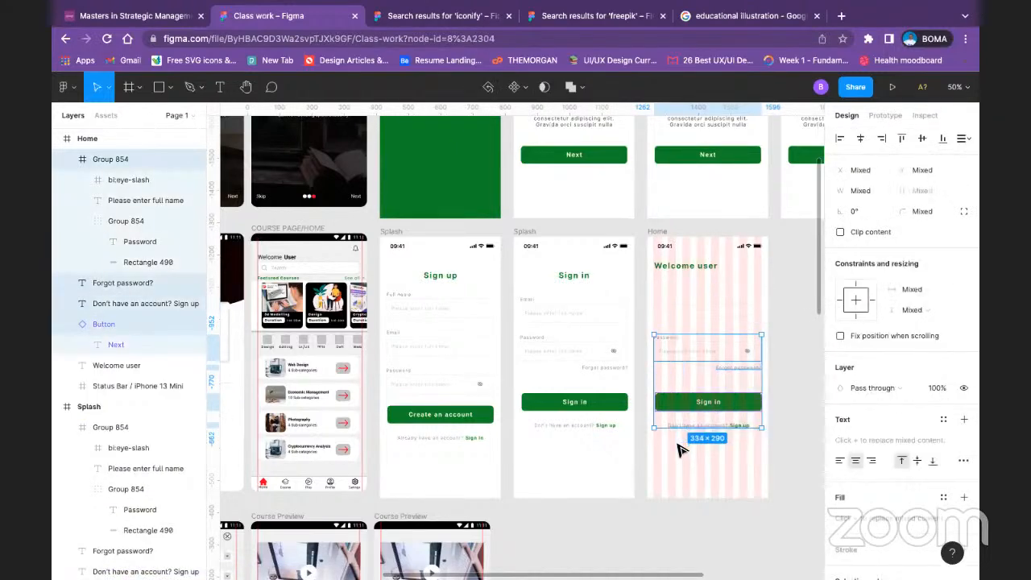
pyautogui.press('Delete')
# Step: Hide the layout grid on the Home frame
pyautogui.click(667, 233)
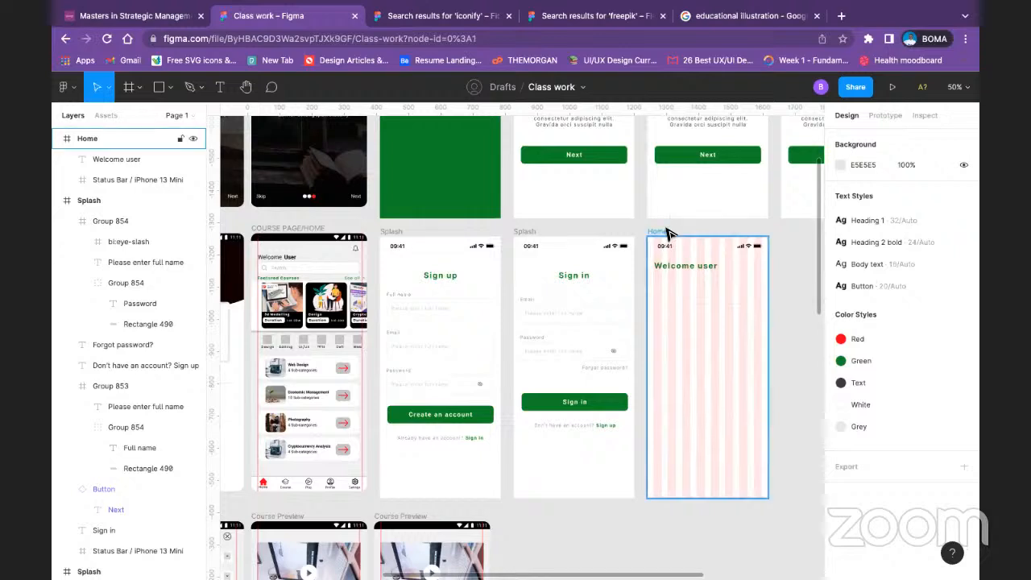
pyautogui.click(942, 355)
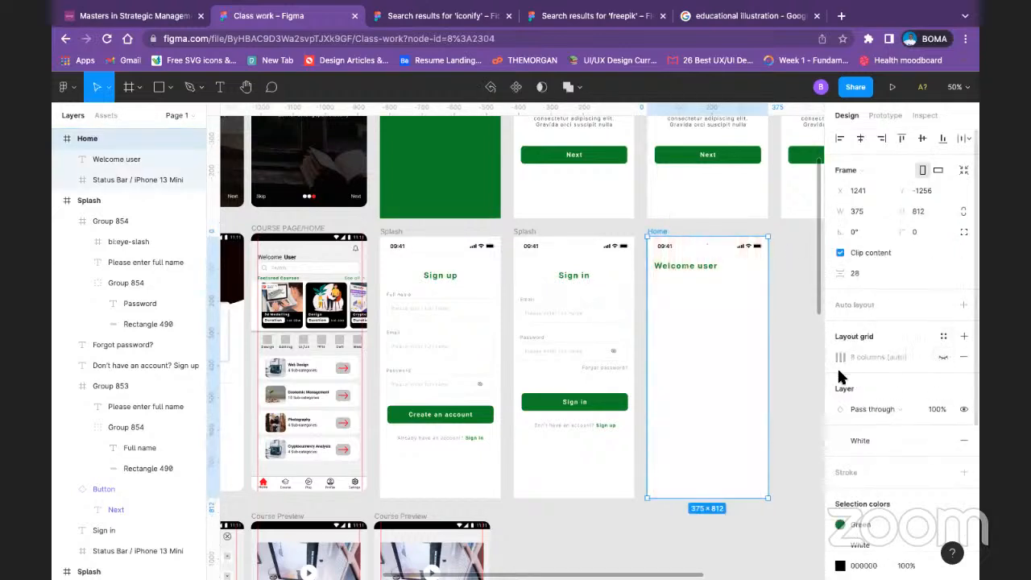
pyautogui.click(812, 388)
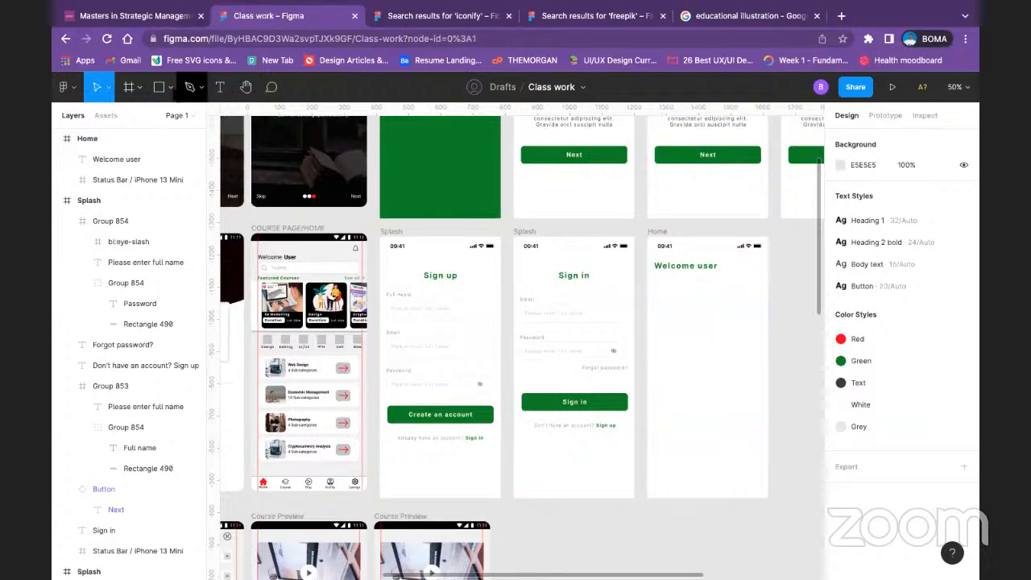
# Step: Draw a full-width rectangle 375 wide along the bottom edge of the Home frame and set its height to 100
pyautogui.click(170, 87)
pyautogui.click(168, 115)
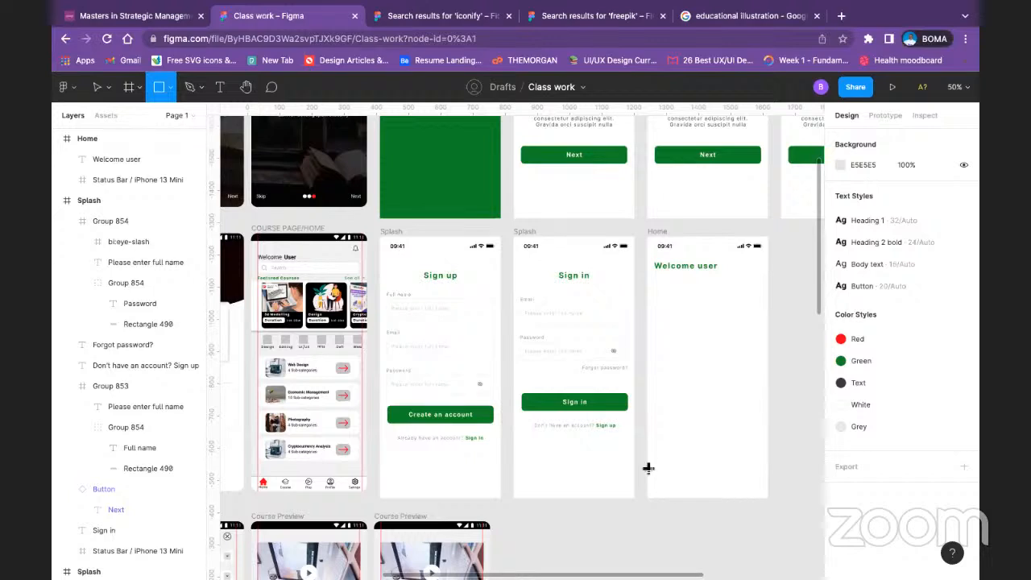
pyautogui.moveTo(647, 467)
pyautogui.mouseDown()
pyautogui.moveTo(660, 478)
pyautogui.moveTo(766, 496)
pyautogui.mouseUp()
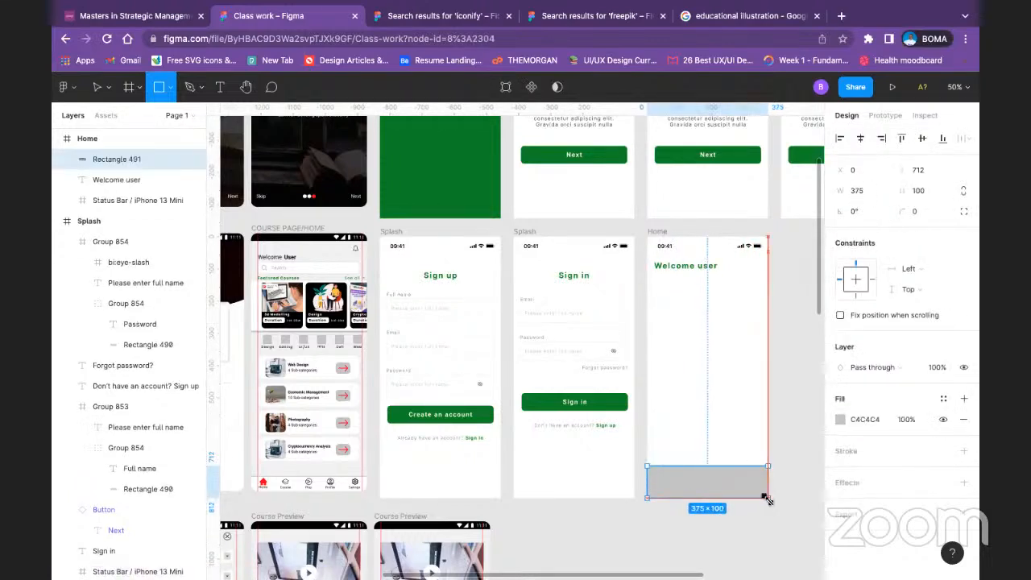
pyautogui.click(803, 439)
pyautogui.click(742, 491)
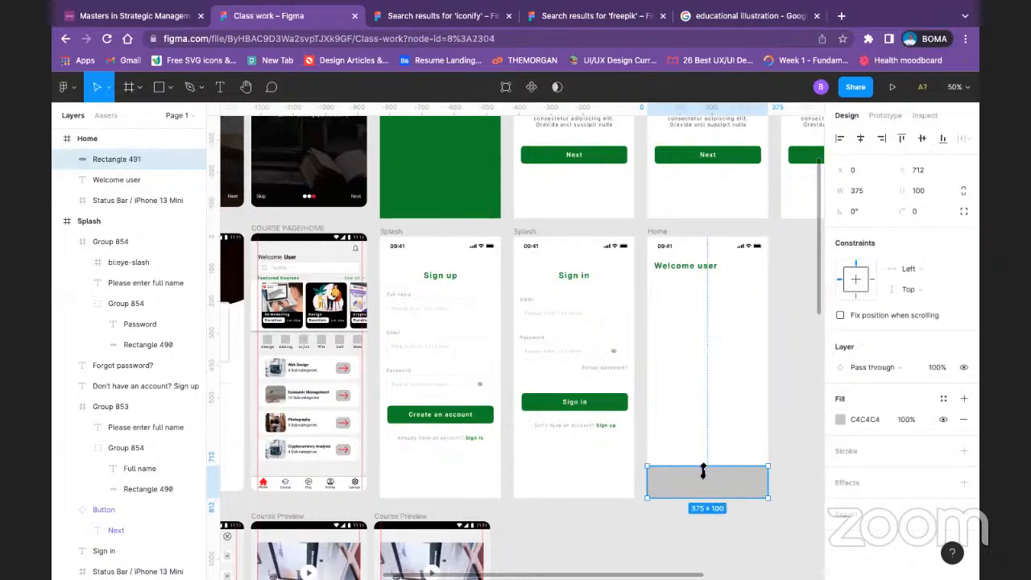
pyautogui.moveTo(703, 471); pyautogui.dragTo(705, 473)
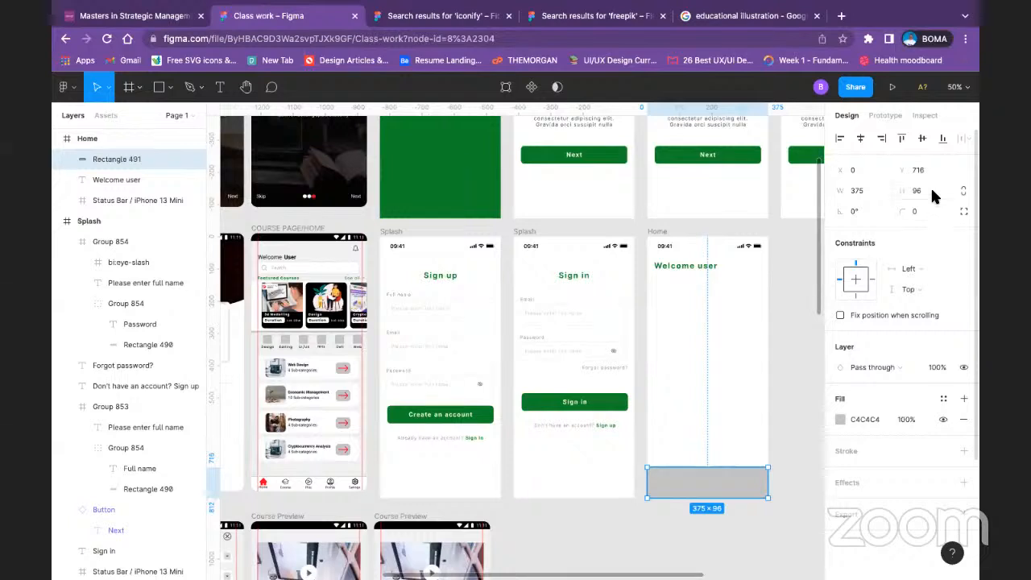
pyautogui.write('100')
pyautogui.press('Return')
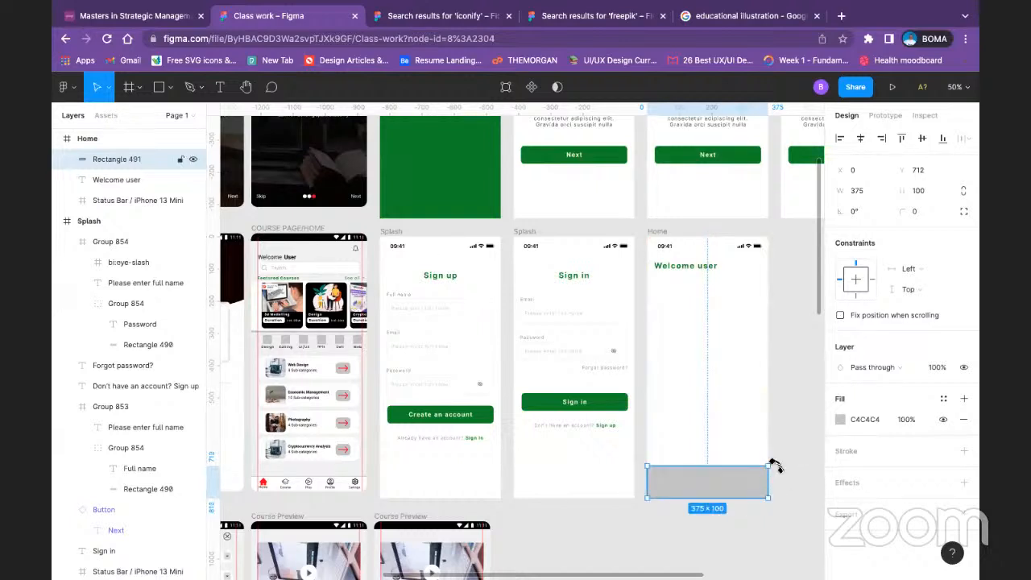
pyautogui.click(785, 463)
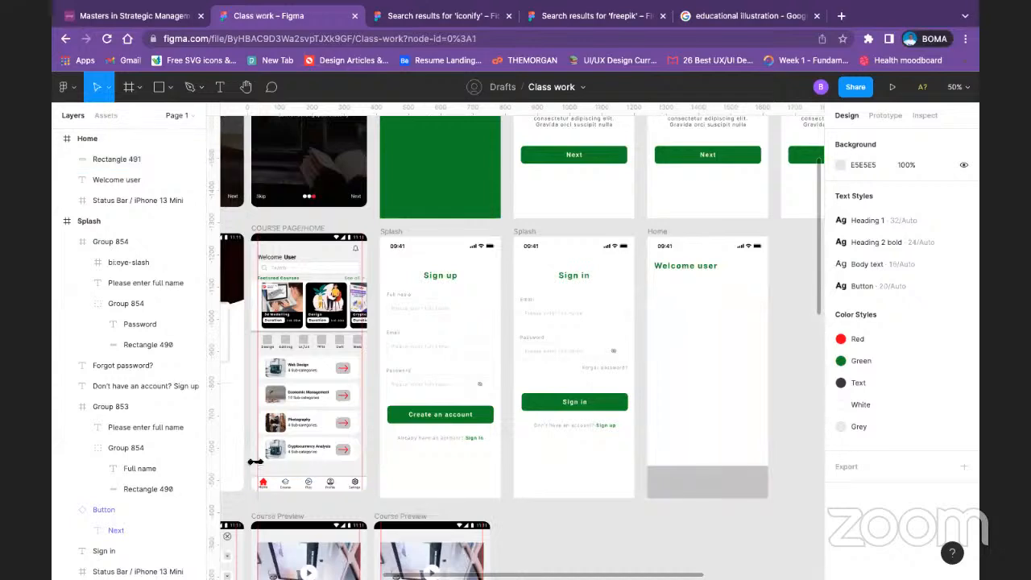
# Step: Set the height of the rectangle at the foot of the Home frame to 80 and realign it with the frame's bottom edge
pyautogui.click(268, 483)
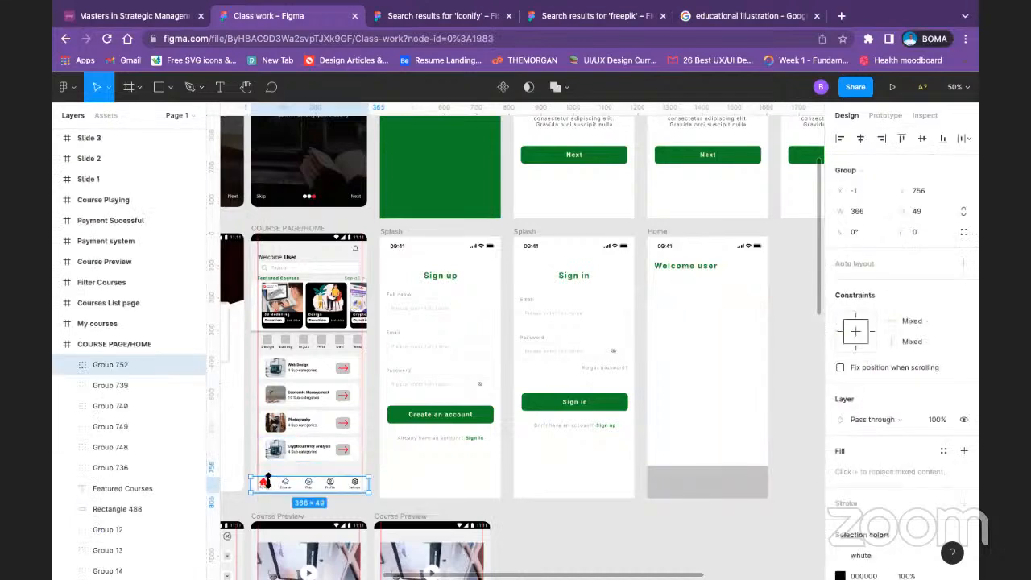
pyautogui.click(734, 479)
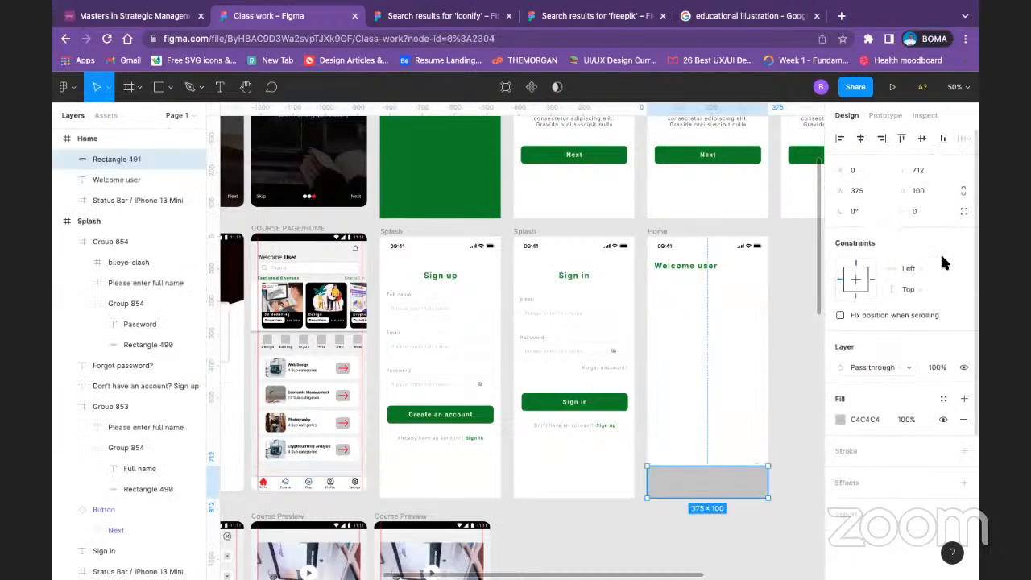
pyautogui.click(927, 192)
pyautogui.write('80')
pyautogui.press('Return')
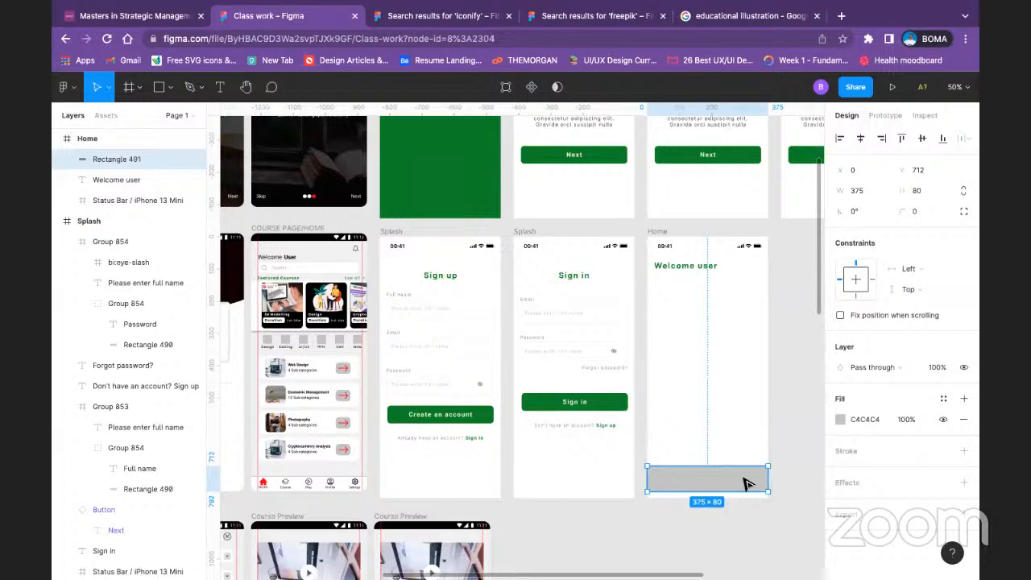
pyautogui.moveTo(742, 482); pyautogui.dragTo(745, 484)
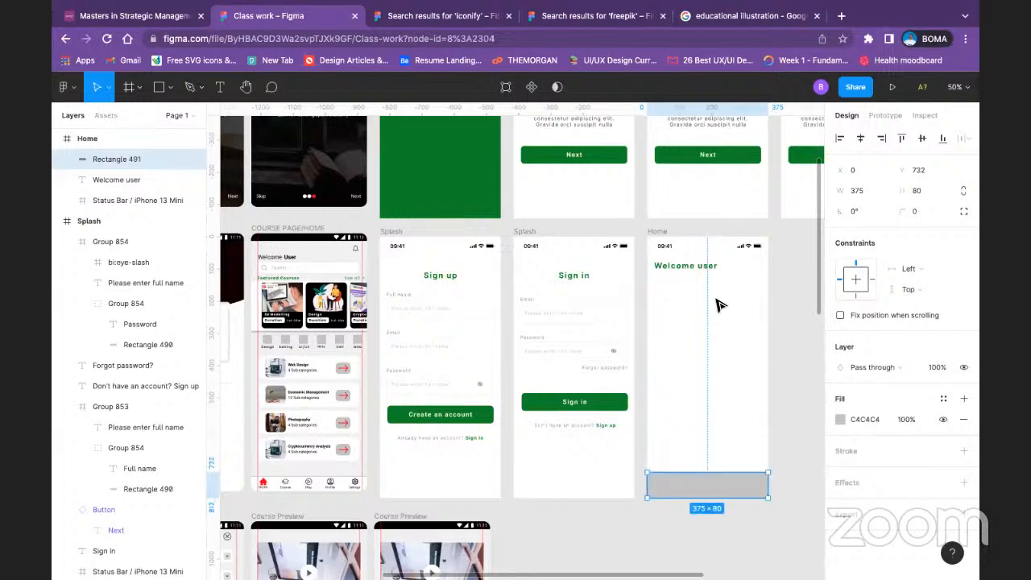
# Step: Show the 8-column layout grid on the Home frame
pyautogui.click(656, 231)
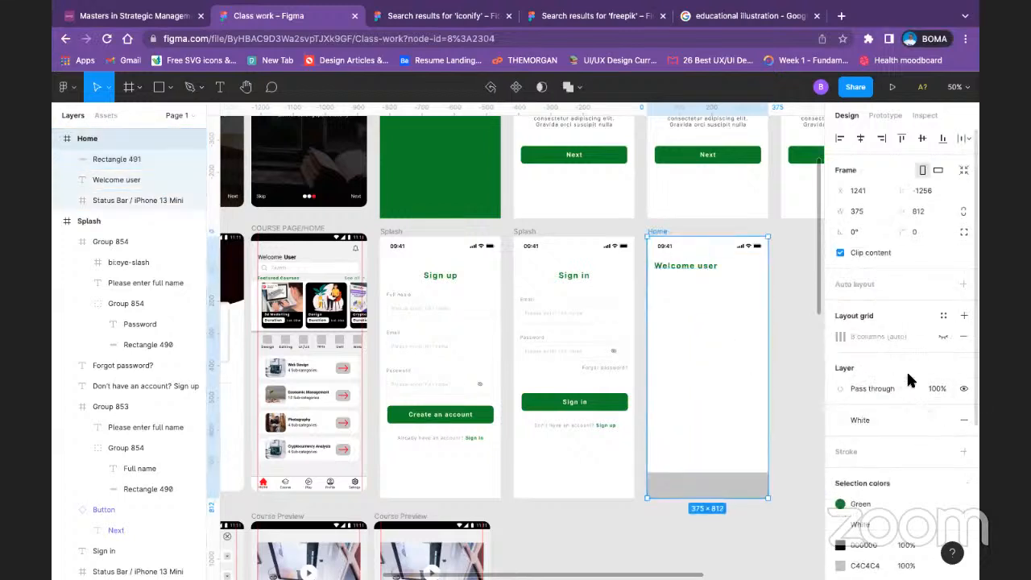
pyautogui.click(943, 337)
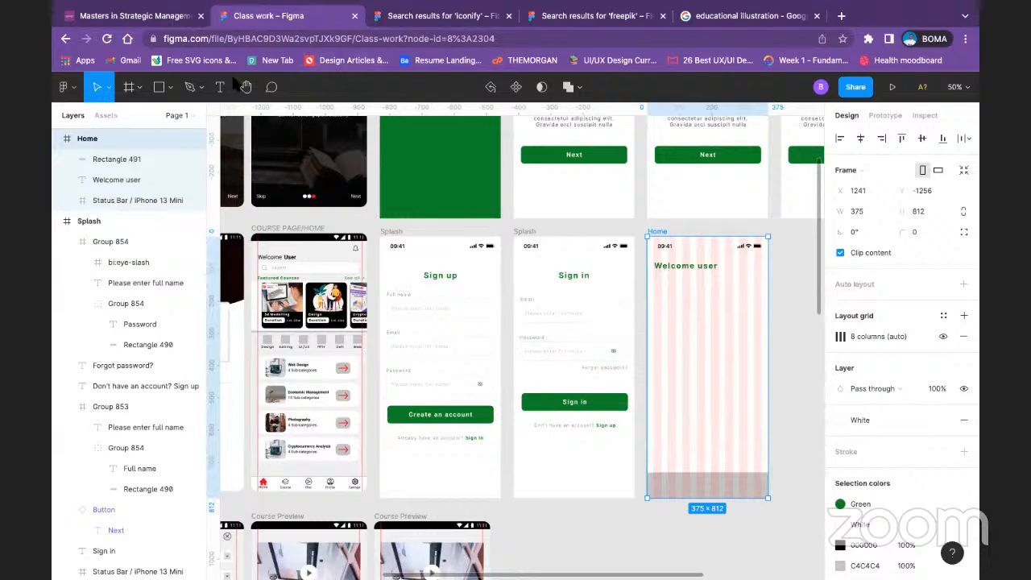
# Step: Draw a rectangle about 69 × 54 at the left end of the Home frame's bottom bar and fill it with black 000000
pyautogui.click(169, 87)
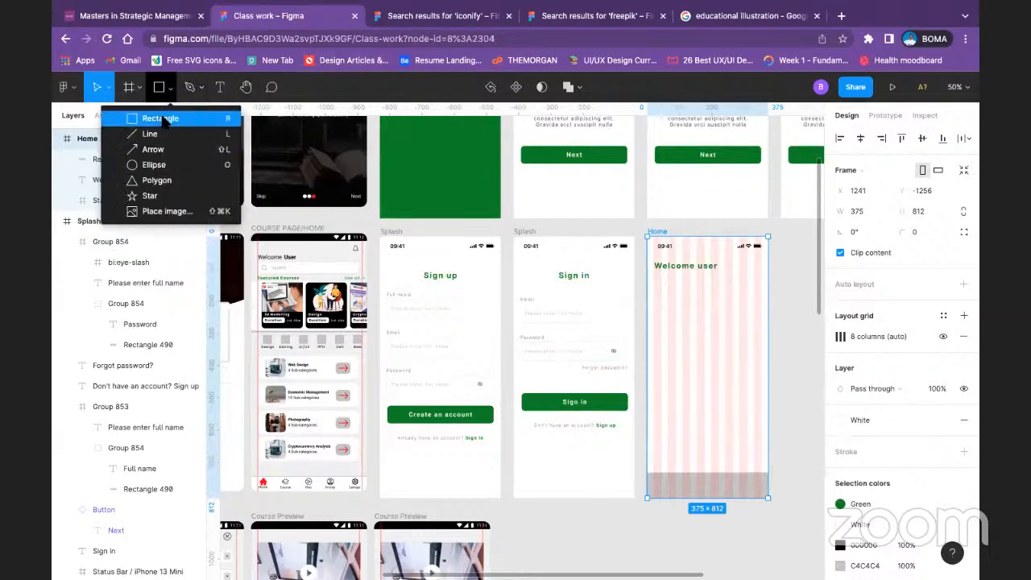
pyautogui.click(165, 115)
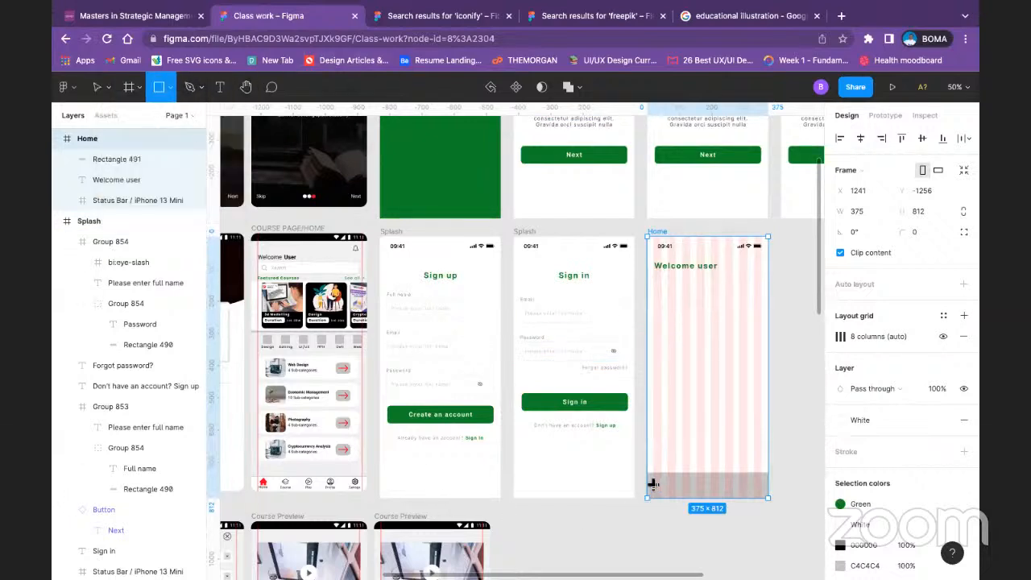
pyautogui.moveTo(655, 480); pyautogui.dragTo(677, 501)
pyautogui.click(681, 534)
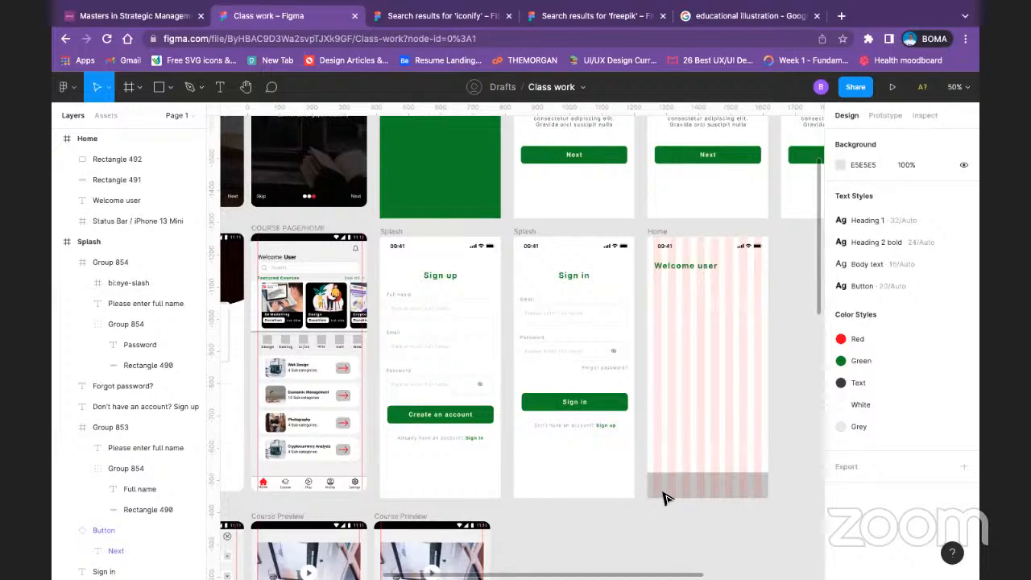
pyautogui.click(665, 492)
pyautogui.click(839, 419)
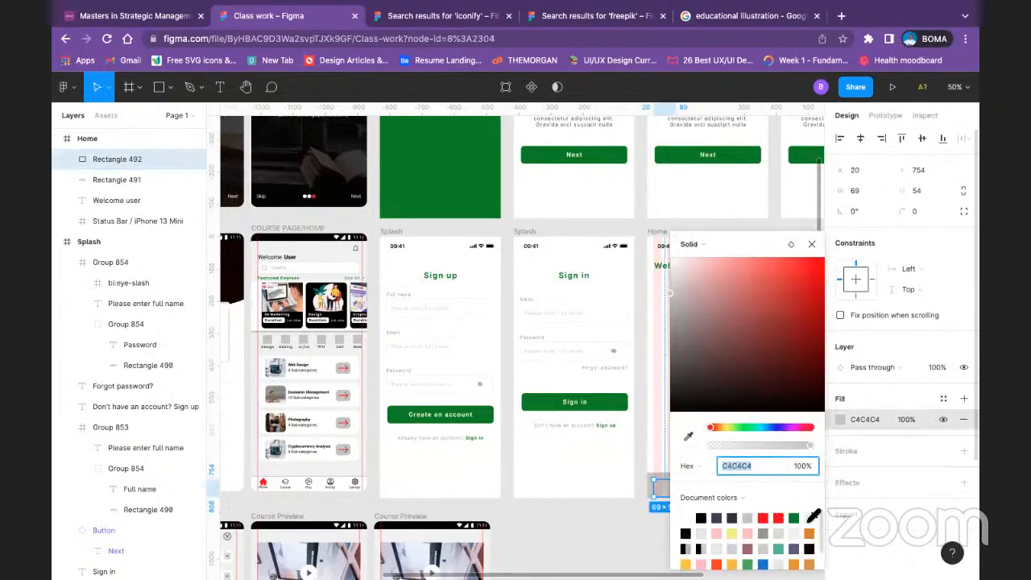
pyautogui.click(700, 518)
pyautogui.click(663, 553)
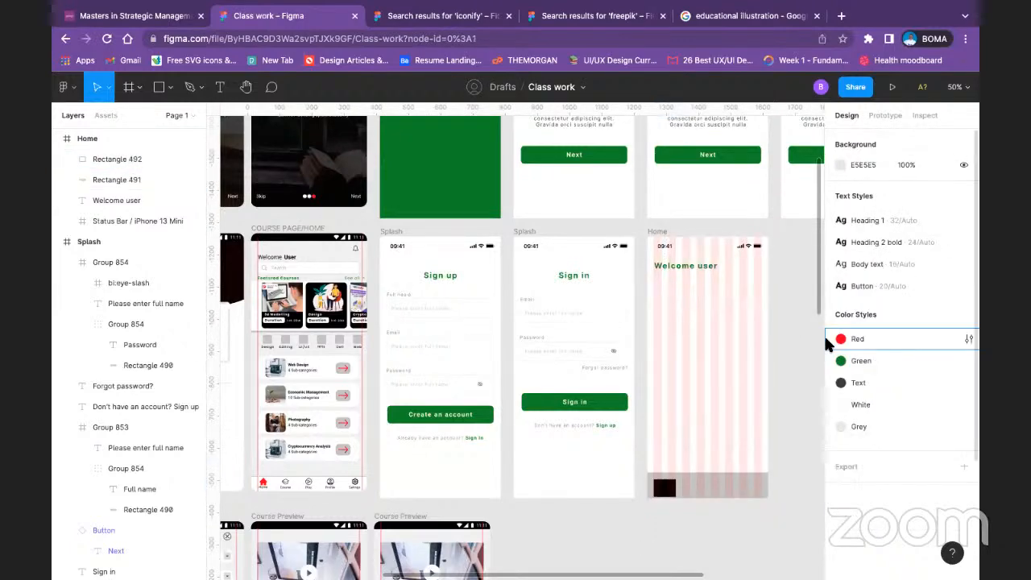
# Step: Narrow the black rectangle to 44 wide, move it up slightly and place two copies beside it along the bottom bar
pyautogui.press('super+minus')
pyautogui.press('super+plus')
pyautogui.press('super+plus')
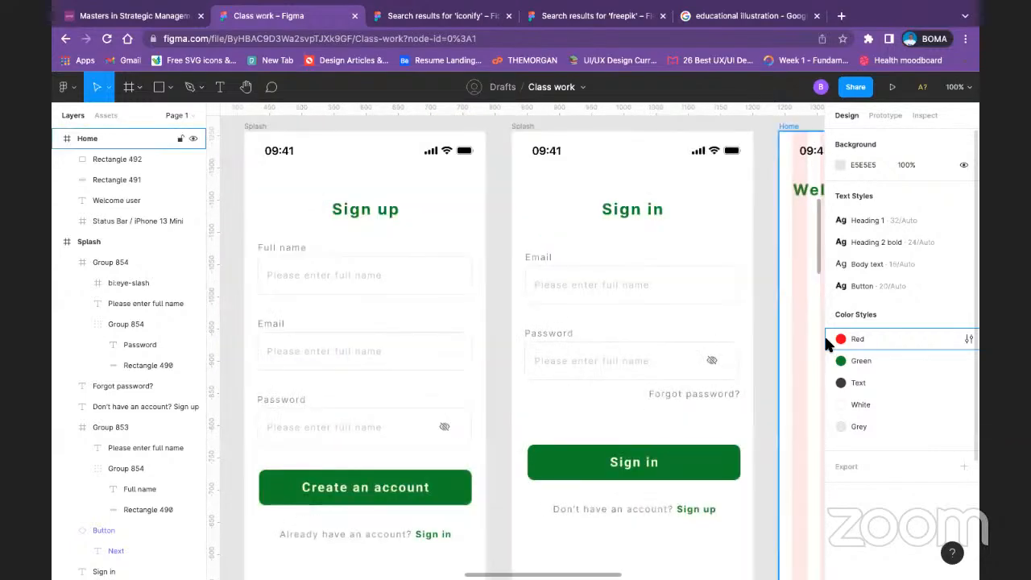
pyautogui.press('super+minus')
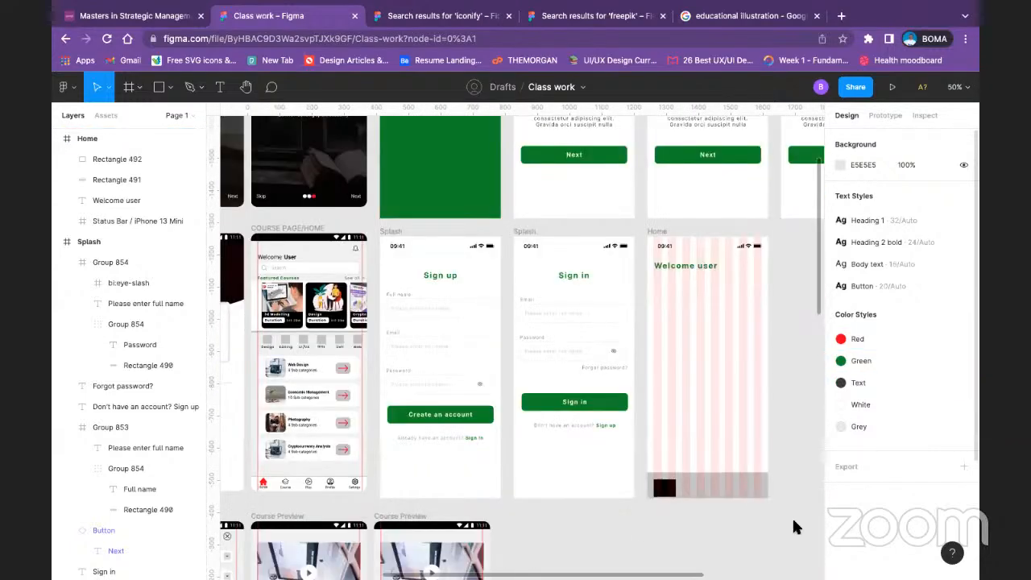
pyautogui.click(663, 487)
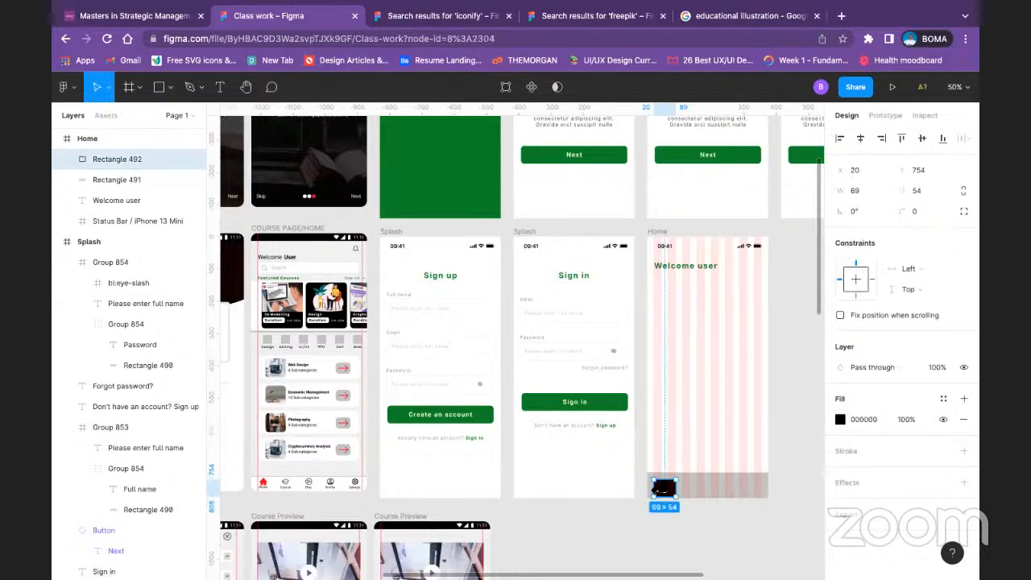
pyautogui.moveTo(663, 488); pyautogui.dragTo(660, 484)
pyautogui.click(691, 550)
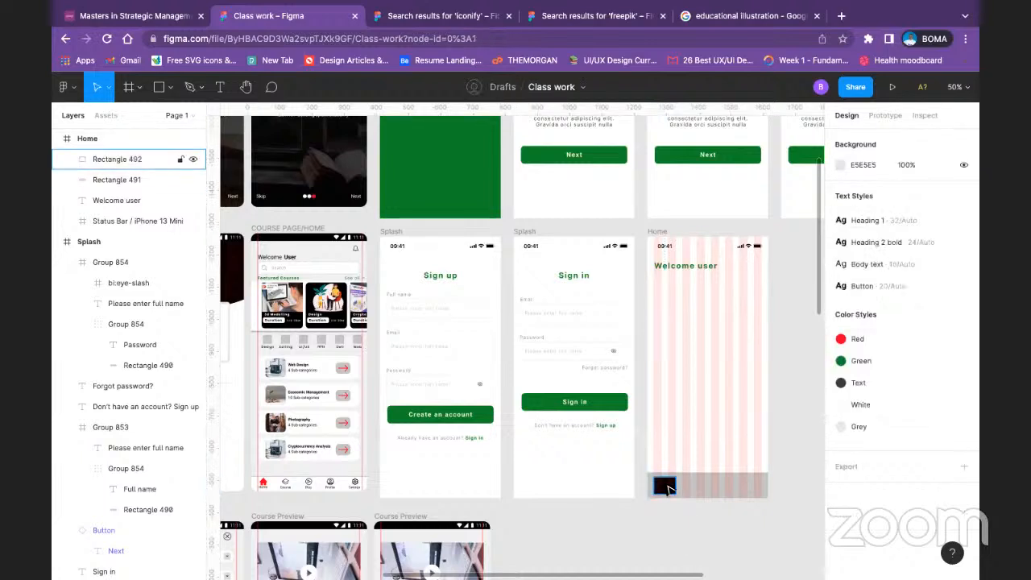
pyautogui.click(667, 488)
pyautogui.moveTo(682, 484); pyautogui.dragTo(705, 494)
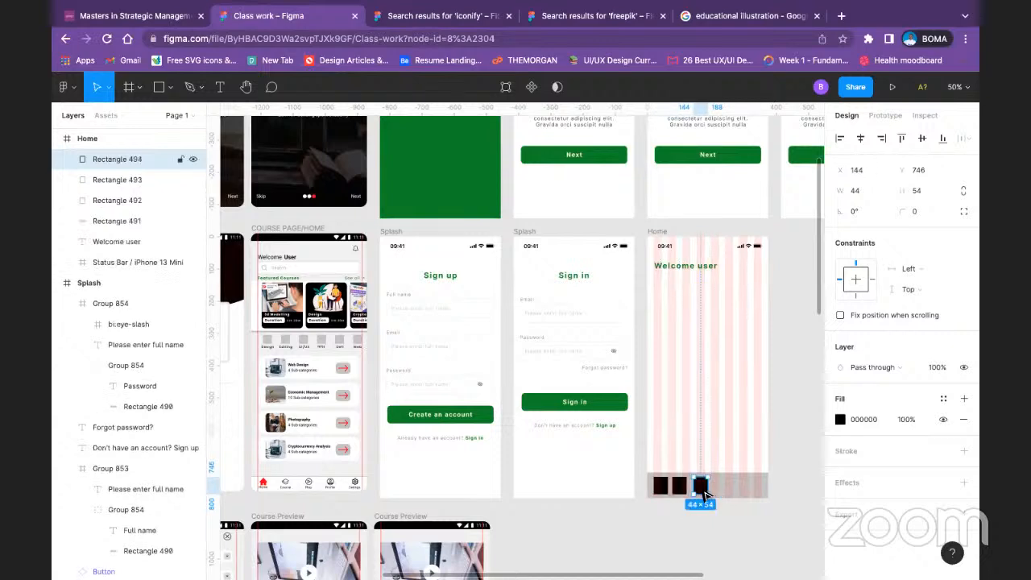
# Step: Delete the three black rectangles from the Home frame's bottom bar
pyautogui.press('Delete')
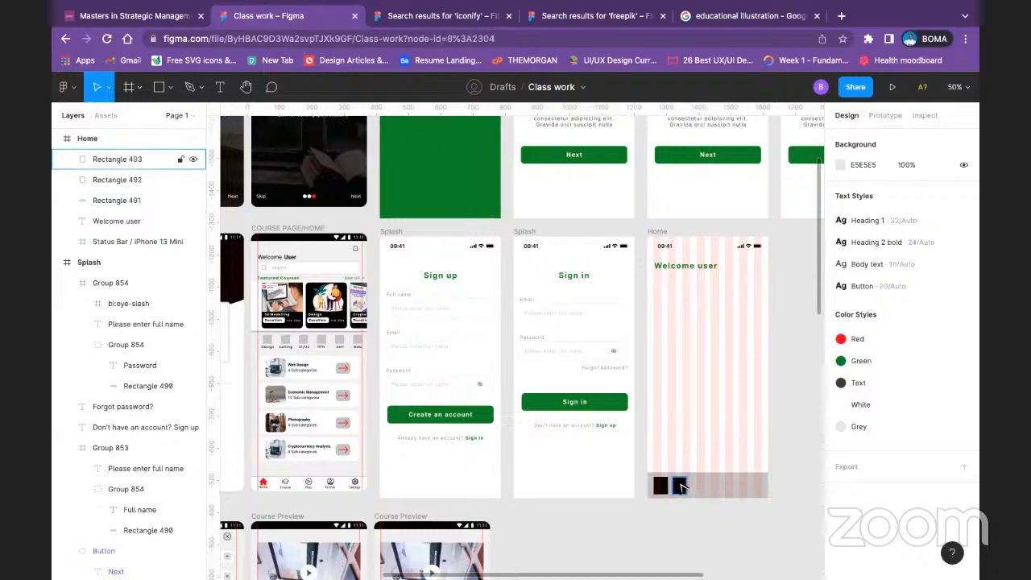
pyautogui.click(680, 486)
pyautogui.press('Delete')
pyautogui.click(661, 485)
pyautogui.press('Delete')
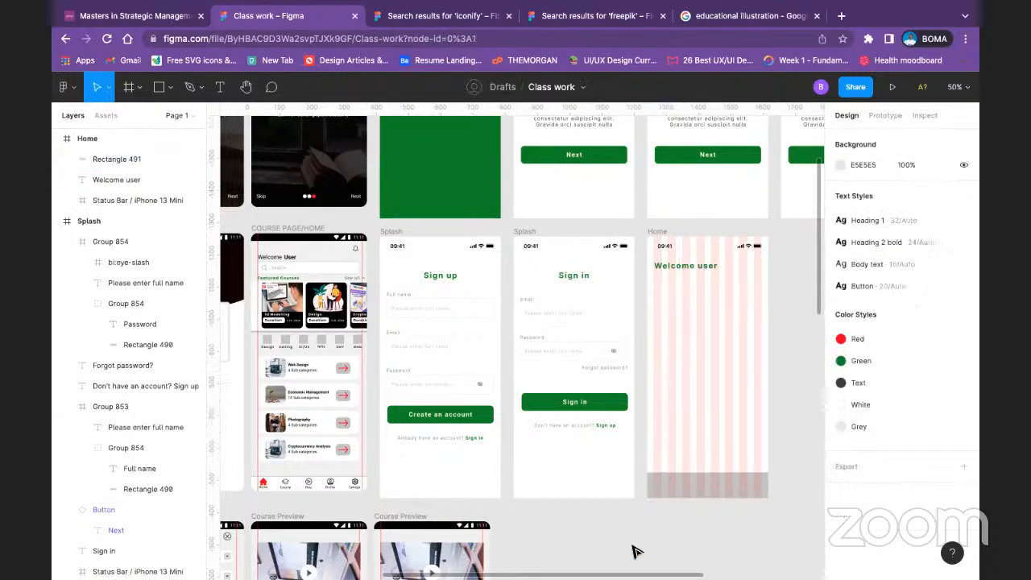
# Step: Select the Home, Course, Play, Profile and Settings icons together in the bottom bar of the COURSE PAGE/HOME frame
pyautogui.doubleClick(265, 482)
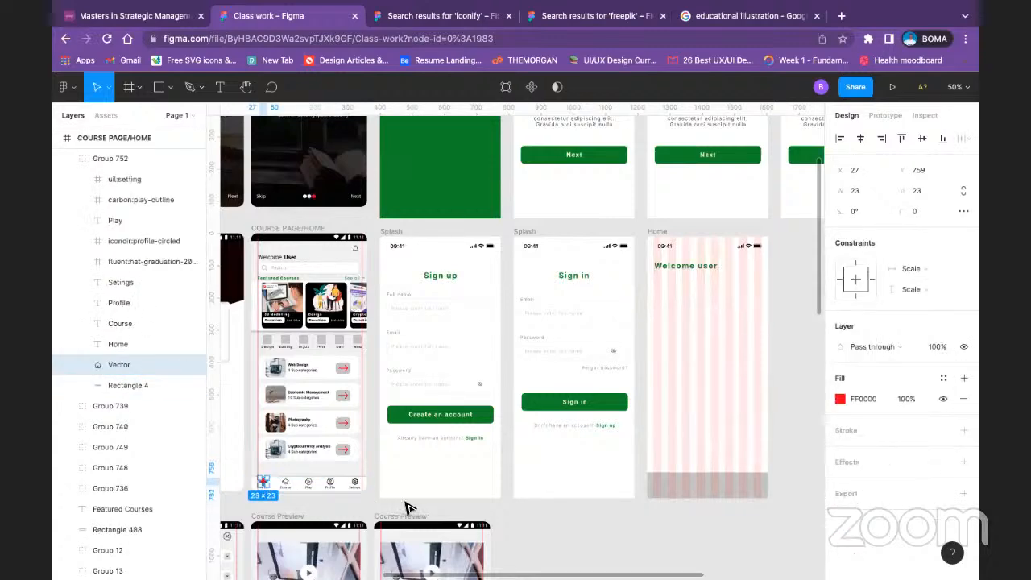
pyautogui.scroll(-3, 407, 507)
pyautogui.scroll(6, 406, 507)
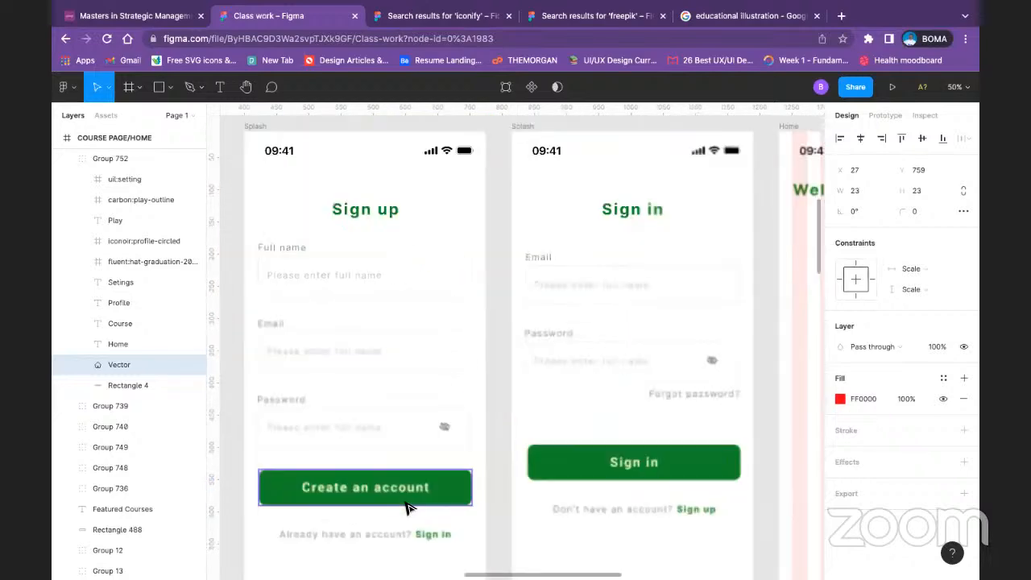
pyautogui.press('-')
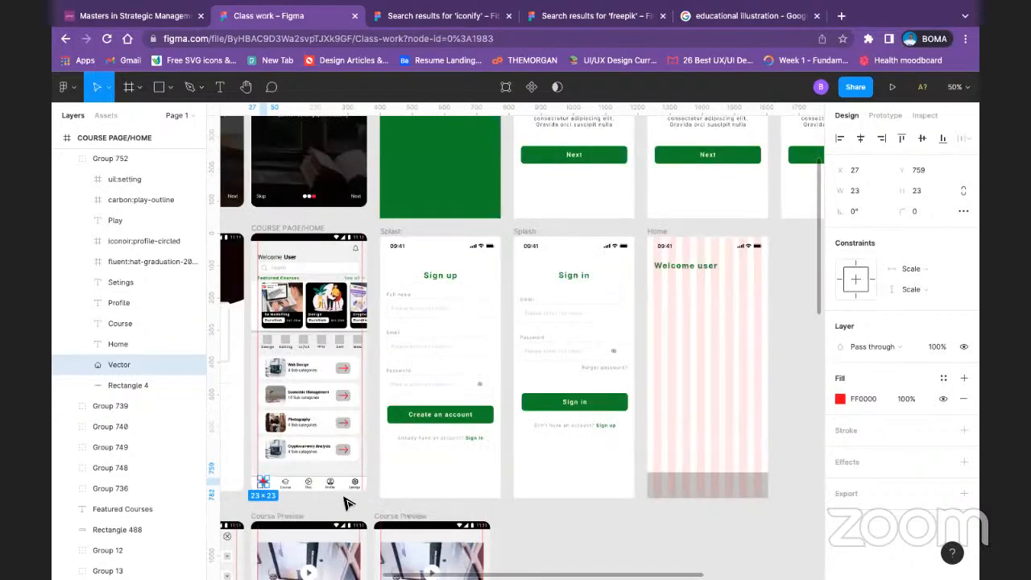
pyautogui.click(287, 485)
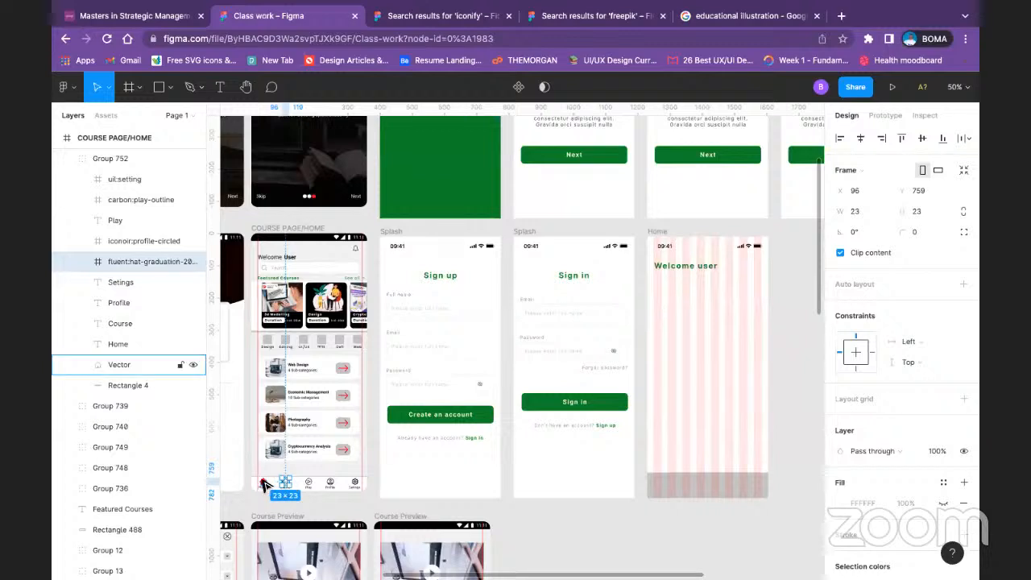
pyautogui.keyDown('shift'); pyautogui.click(263, 484); pyautogui.keyUp('shift')
pyautogui.keyDown('shift'); pyautogui.click(309, 483); pyautogui.keyUp('shift')
pyautogui.keyDown('shift'); pyautogui.click(331, 483); pyautogui.keyUp('shift')
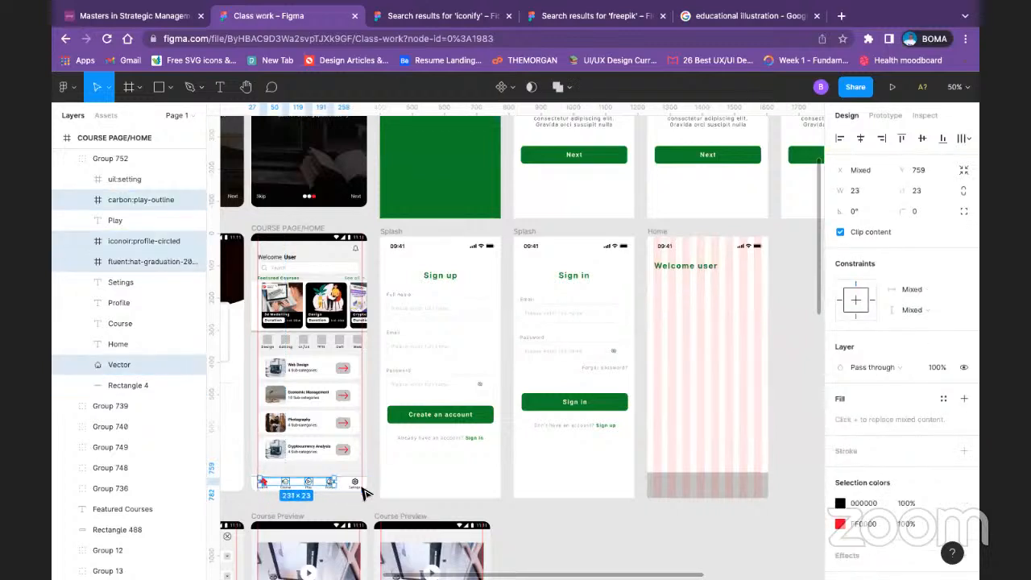
pyautogui.keyDown('shift'); pyautogui.click(355, 482); pyautogui.keyUp('shift')
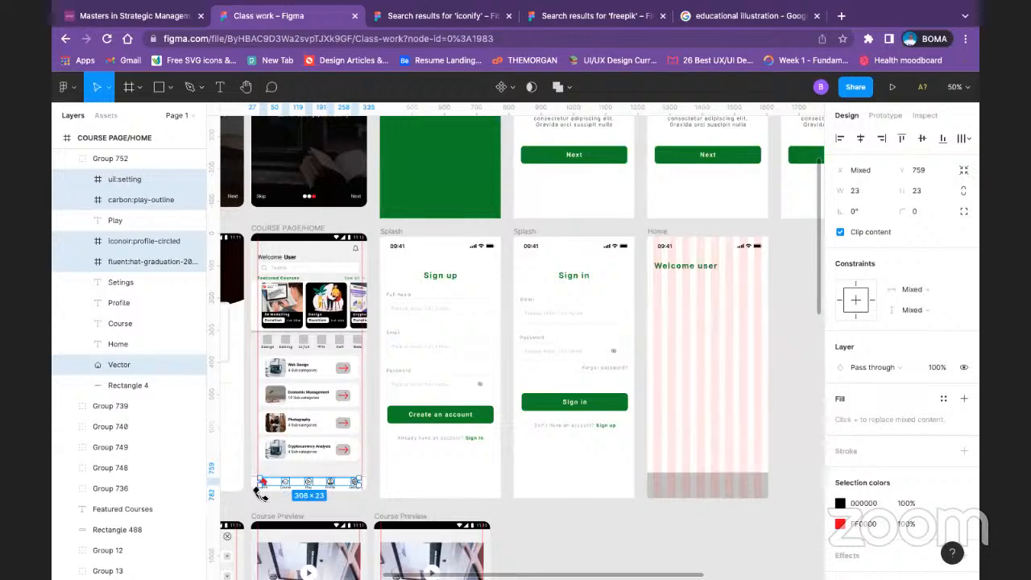
# Step: Examine the Home and Course icons and their grouping in the COURSE PAGE/HOME frame's bottom bar at close range
pyautogui.press('super+minus')
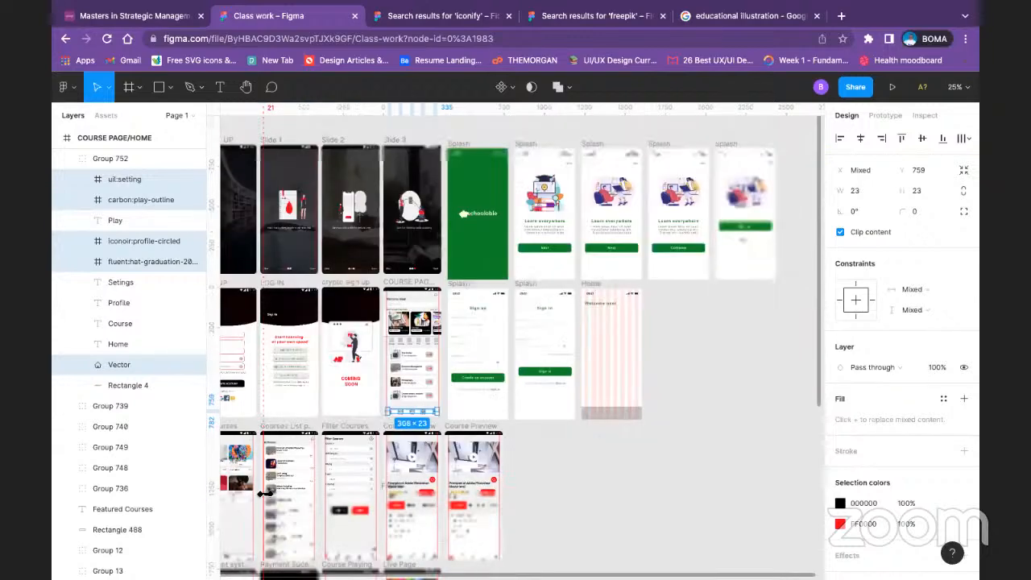
pyautogui.press('super+plus')
pyautogui.press('super+plus')
pyautogui.press('space')
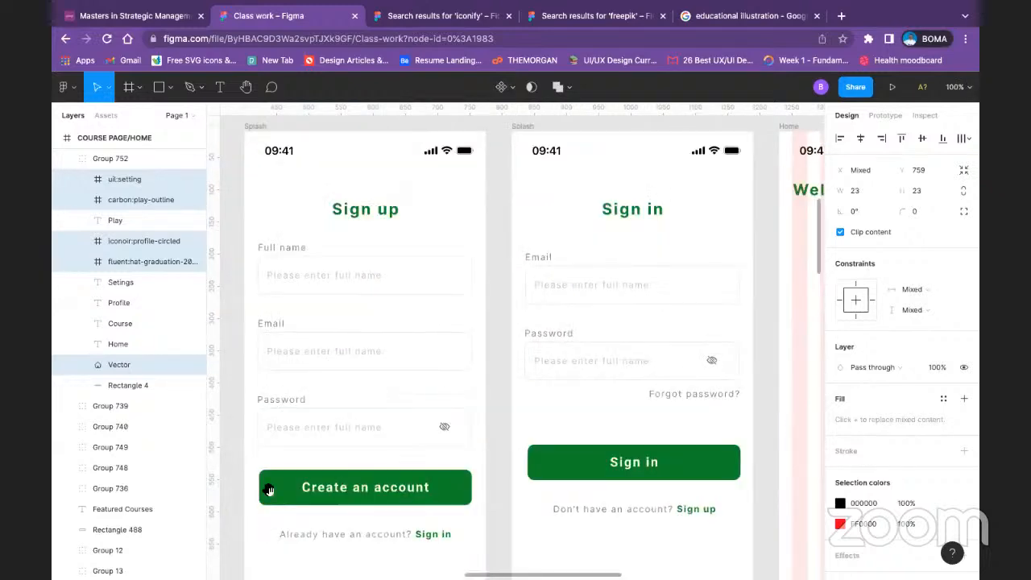
pyautogui.moveTo(278, 473); pyautogui.dragTo(749, 202)
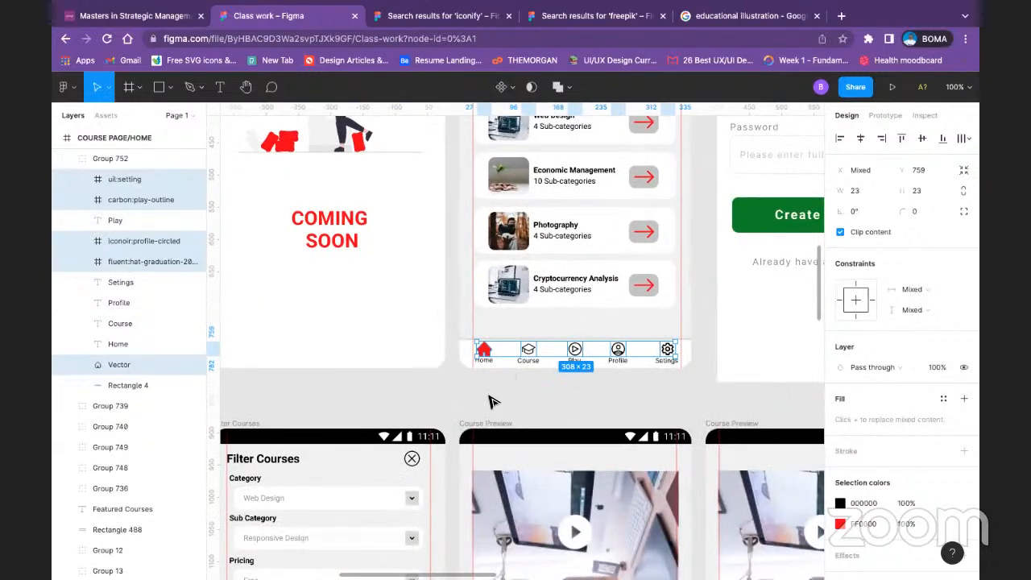
pyautogui.click(488, 399)
pyautogui.click(486, 356)
pyautogui.doubleClick(484, 356)
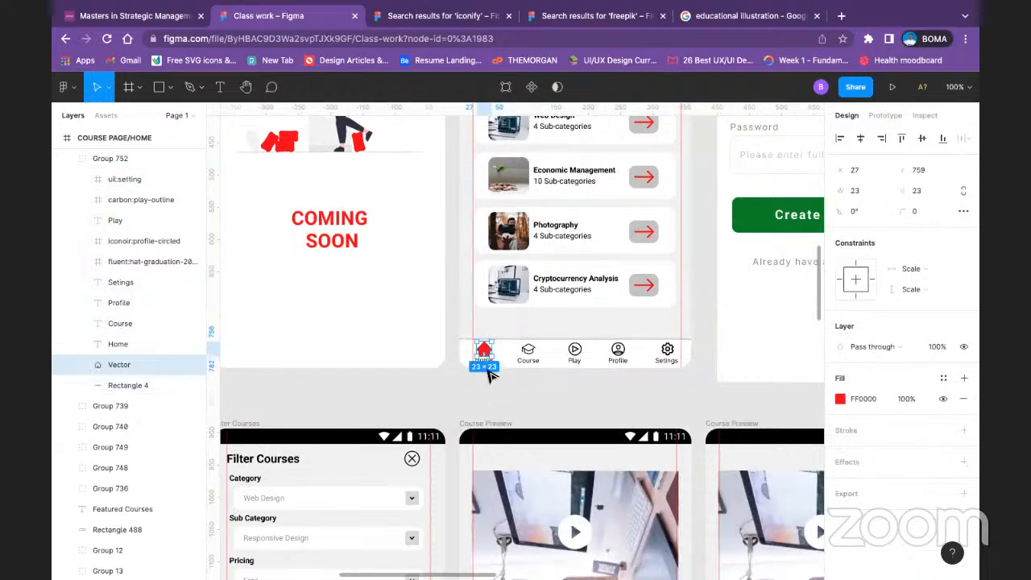
pyautogui.click(449, 346)
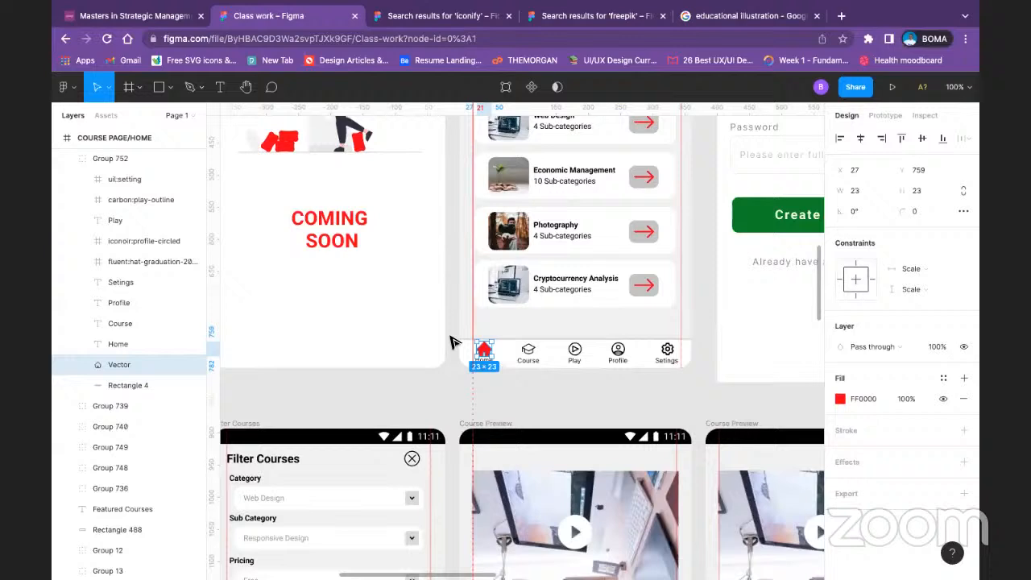
pyautogui.click(533, 366)
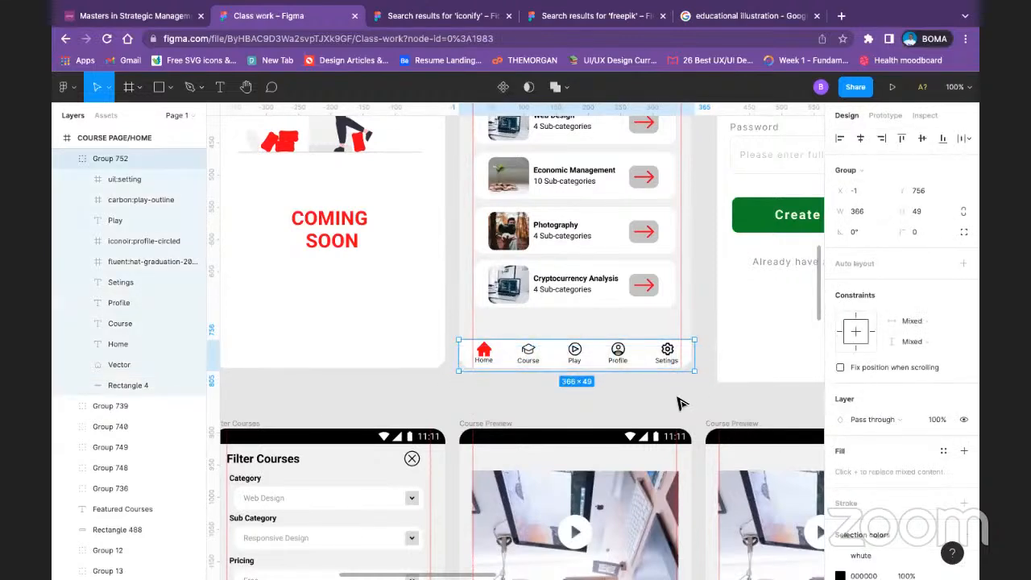
pyautogui.click(683, 404)
pyautogui.click(527, 352)
pyautogui.click(527, 353)
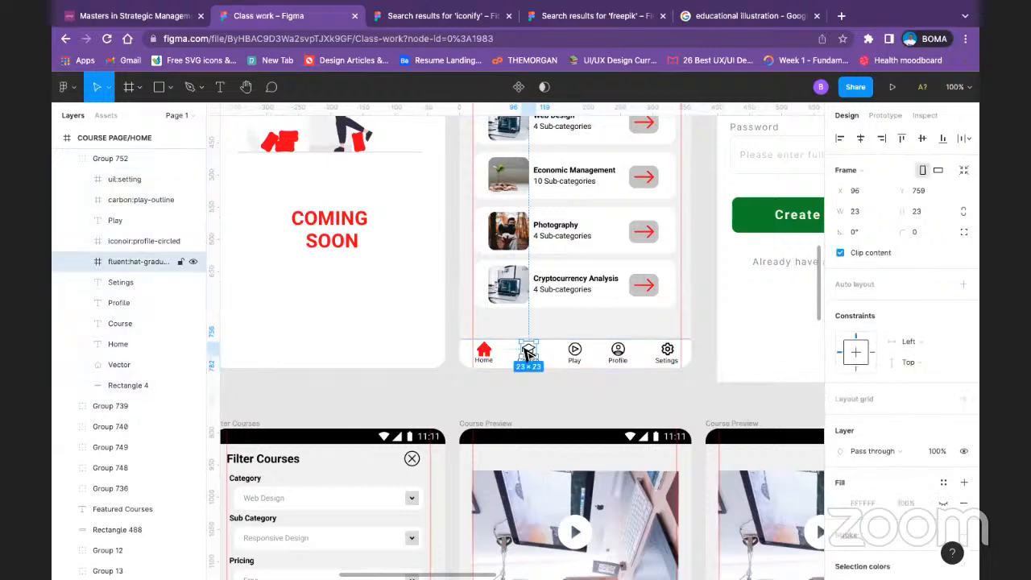
pyautogui.click(484, 358)
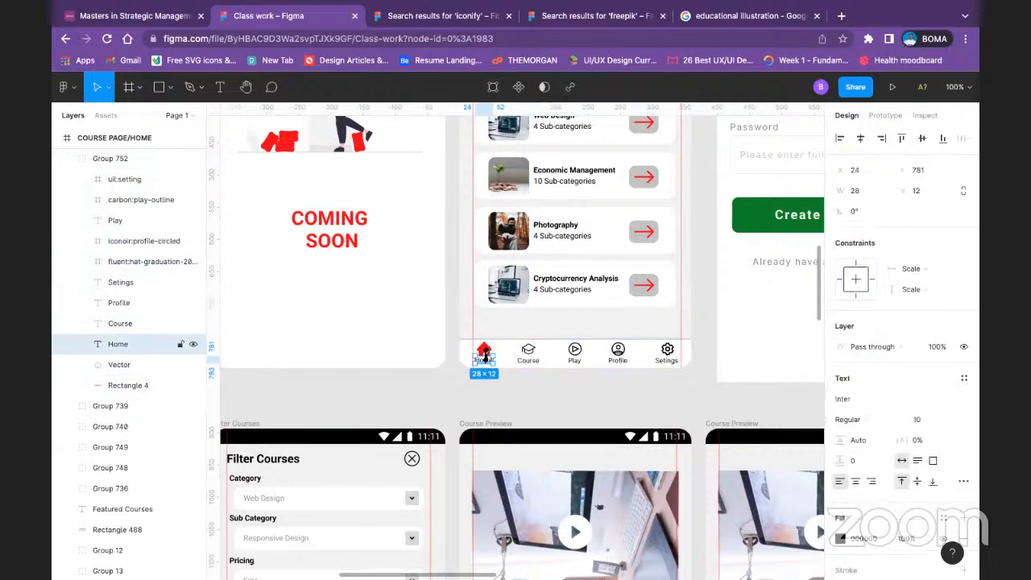
pyautogui.keyDown('shift'); pyautogui.click(484, 349); pyautogui.keyUp('shift')
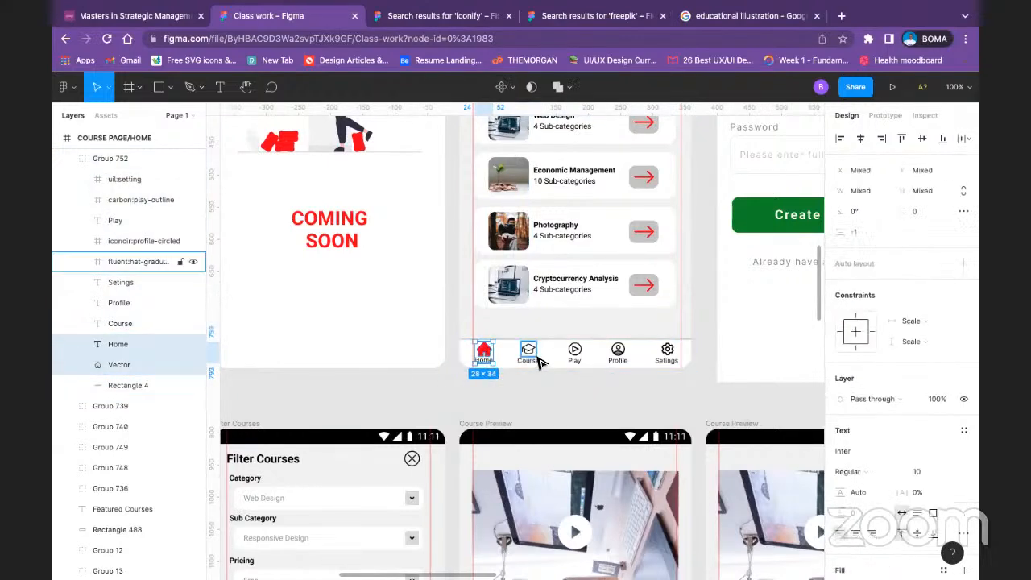
pyautogui.keyDown('shift'); pyautogui.click(536, 364); pyautogui.keyUp('shift')
pyautogui.keyDown('shift'); pyautogui.click(535, 360); pyautogui.keyUp('shift')
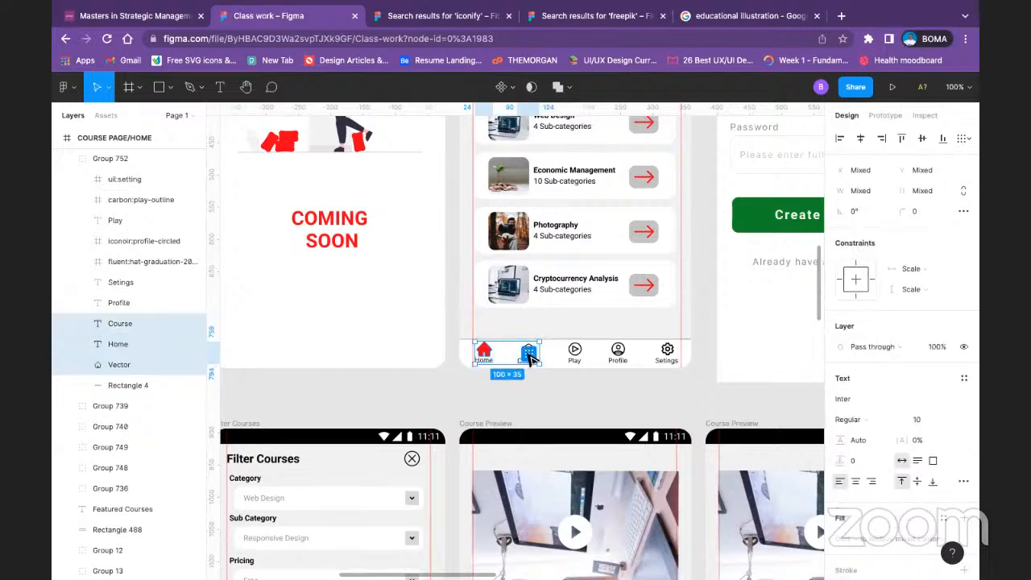
pyautogui.click(529, 355)
pyautogui.press('super+z')
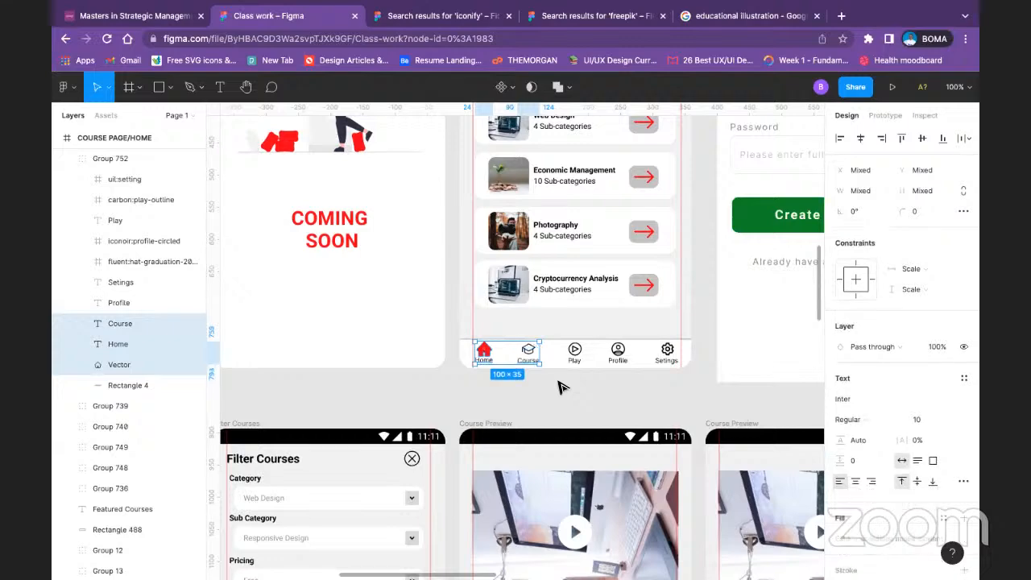
pyautogui.click(561, 390)
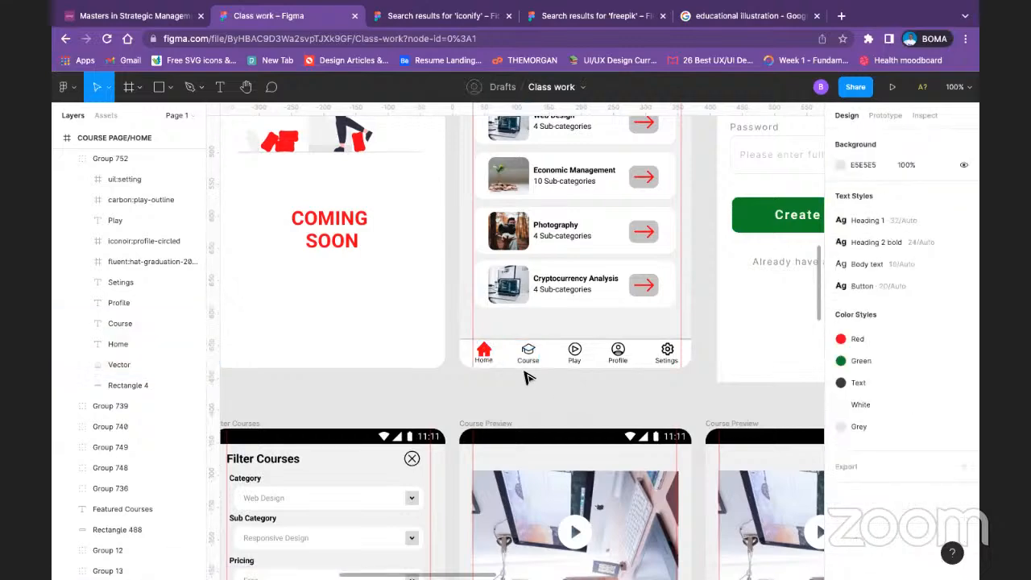
# Step: Ungroup the bottom bar in the COURSE PAGE/HOME frame and move its white background rectangle out below the frame
pyautogui.click(462, 354)
pyautogui.rightClick(462, 352)
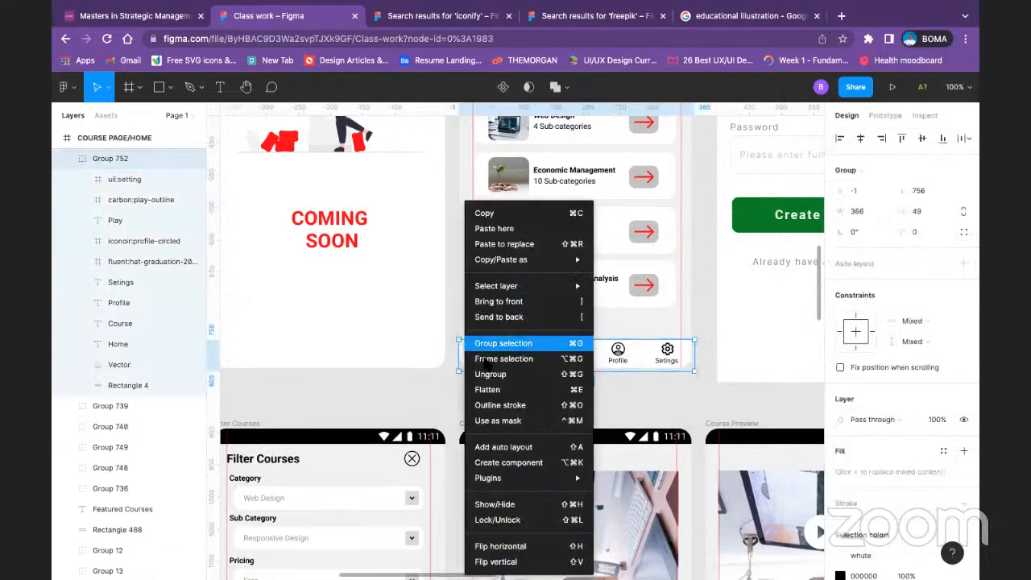
pyautogui.click(489, 375)
pyautogui.click(469, 397)
pyautogui.click(516, 362)
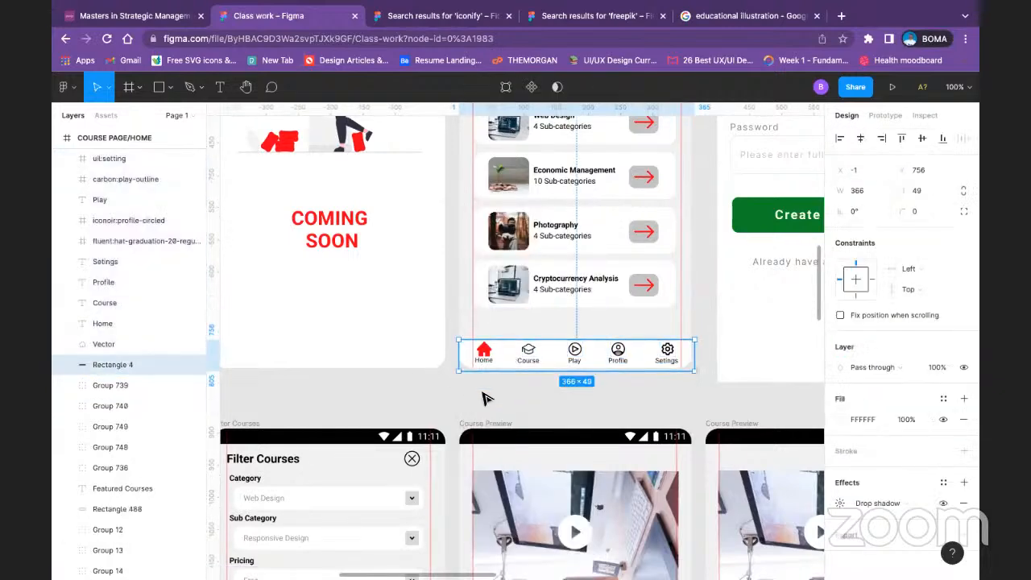
# Step: Group the five navigation icons with their labels and bring the group onto the grey bottom bar of the Home frame
pyautogui.moveTo(458, 396); pyautogui.dragTo(667, 368)
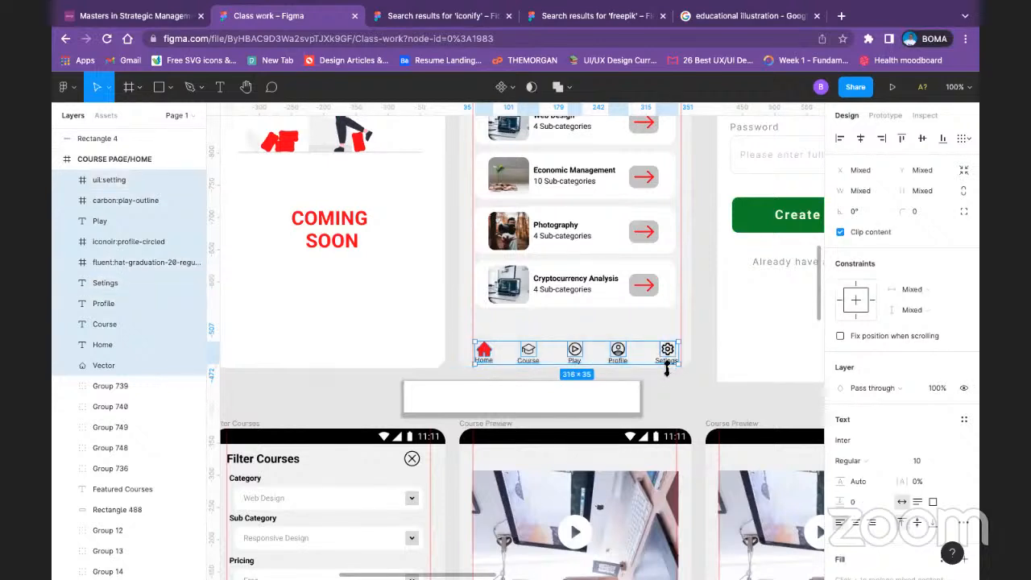
pyautogui.hotkey('ctrl', 'g')
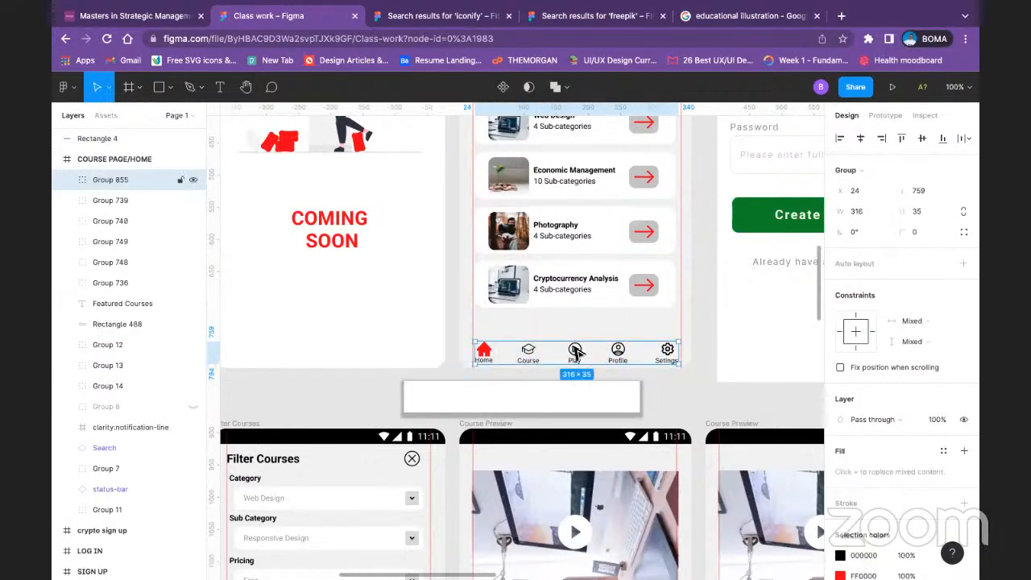
pyautogui.moveTo(576, 351); pyautogui.dragTo(642, 362)
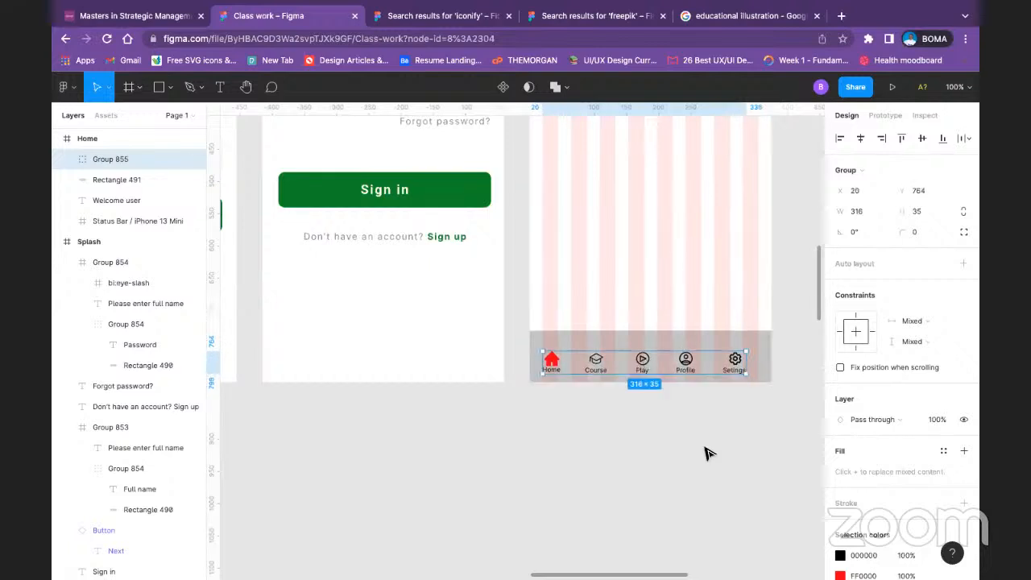
# Step: Ungroup the navigation icons and labels in the Home frame's bottom bar
pyautogui.click(704, 453)
pyautogui.click(736, 364)
pyautogui.doubleClick(736, 364)
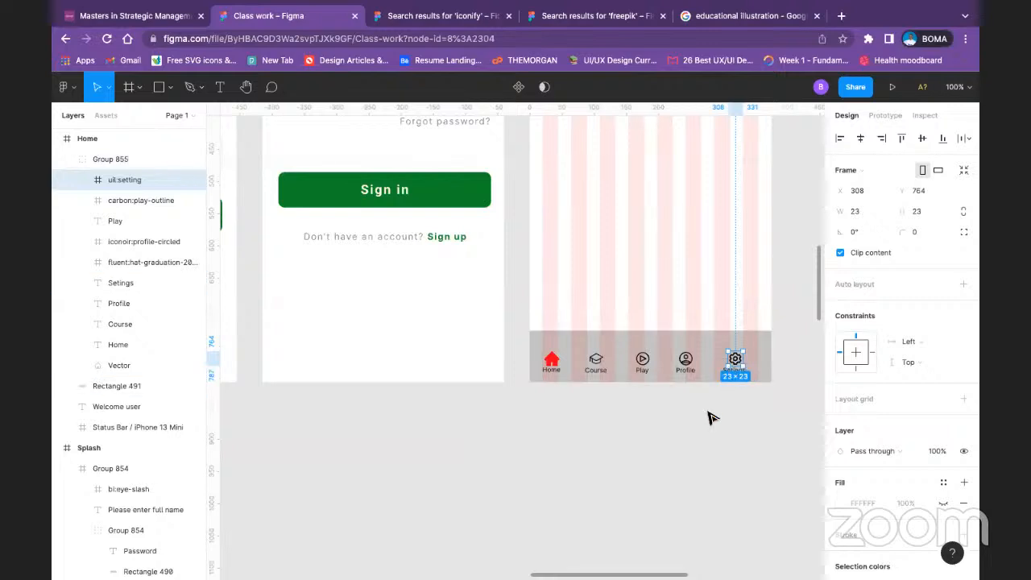
pyautogui.click(719, 447)
pyautogui.click(649, 372)
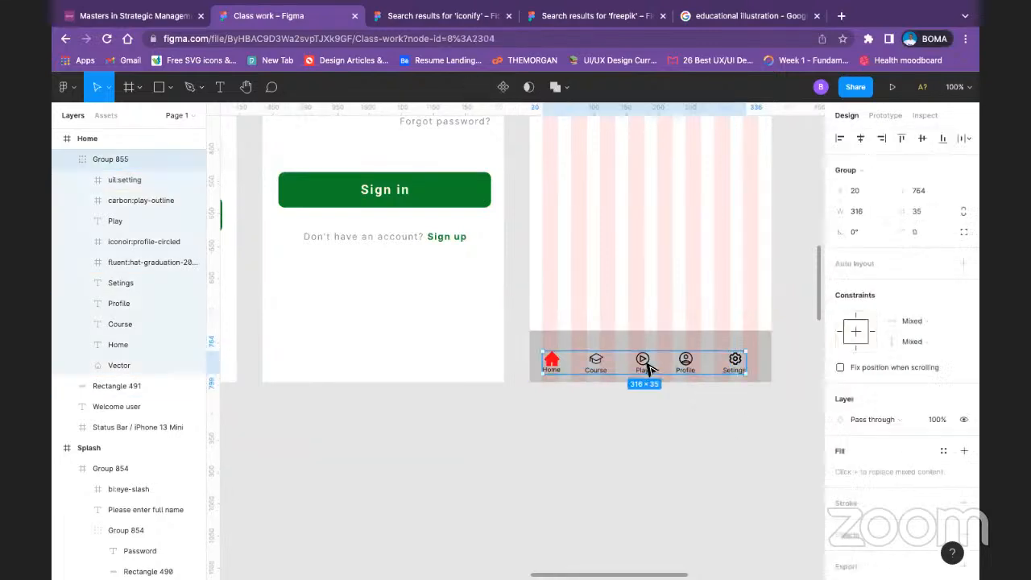
pyautogui.rightClick(649, 372)
pyautogui.click(677, 374)
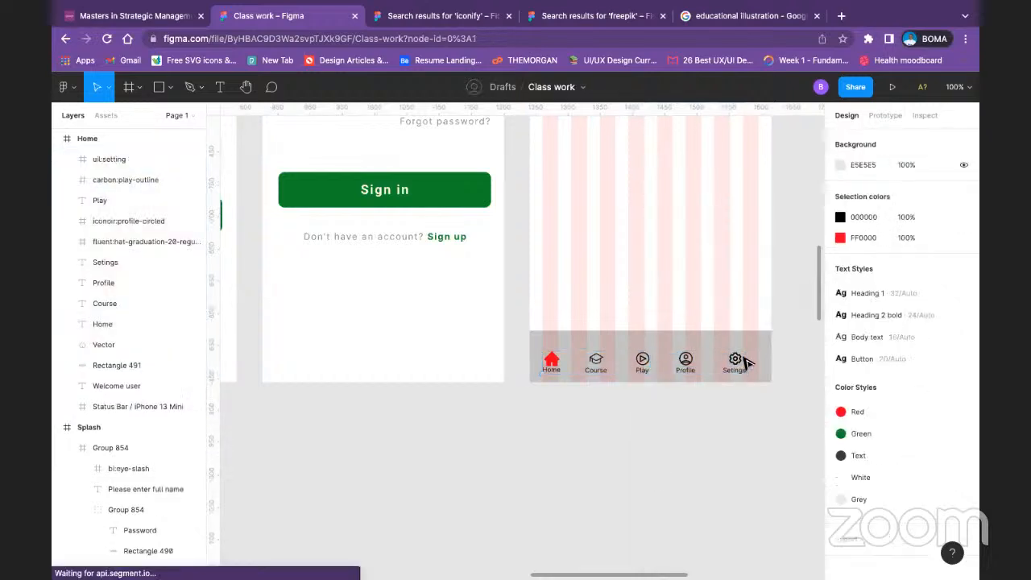
# Step: Center the settings icon over its label, group the two and move the group to the last grid column
pyautogui.click(732, 371)
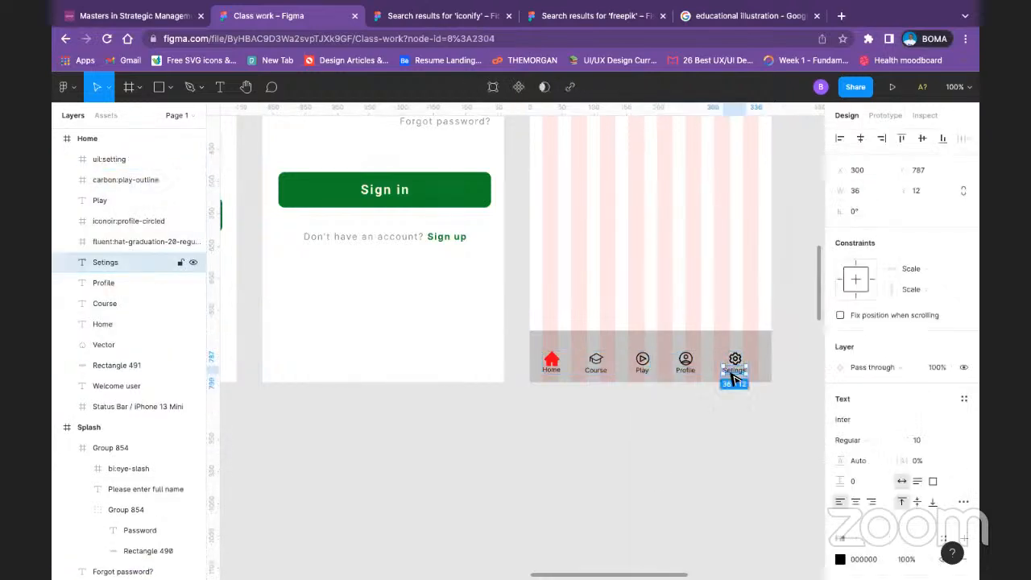
pyautogui.keyDown('shift'); pyautogui.click(736, 360); pyautogui.keyUp('shift')
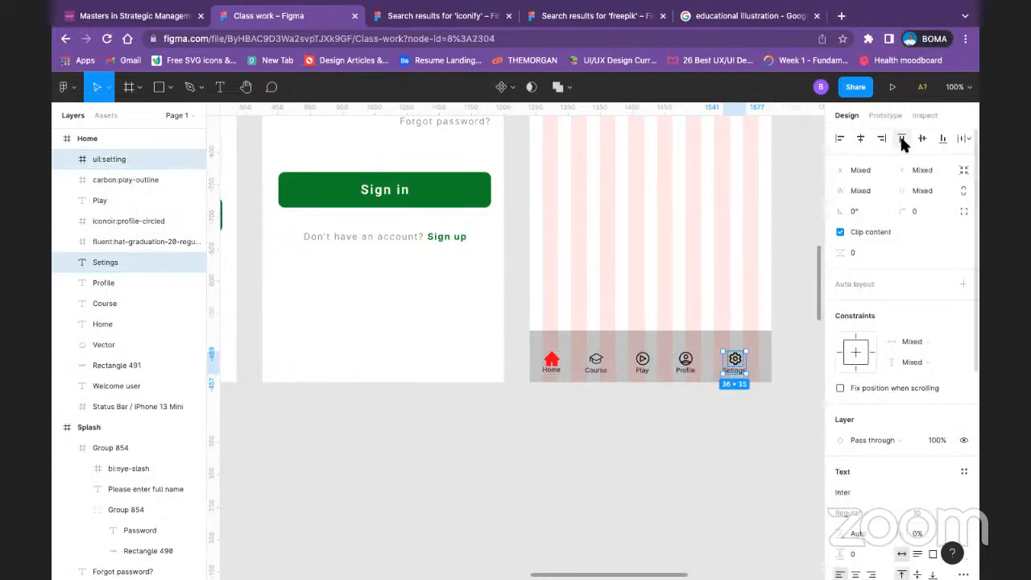
pyautogui.click(860, 140)
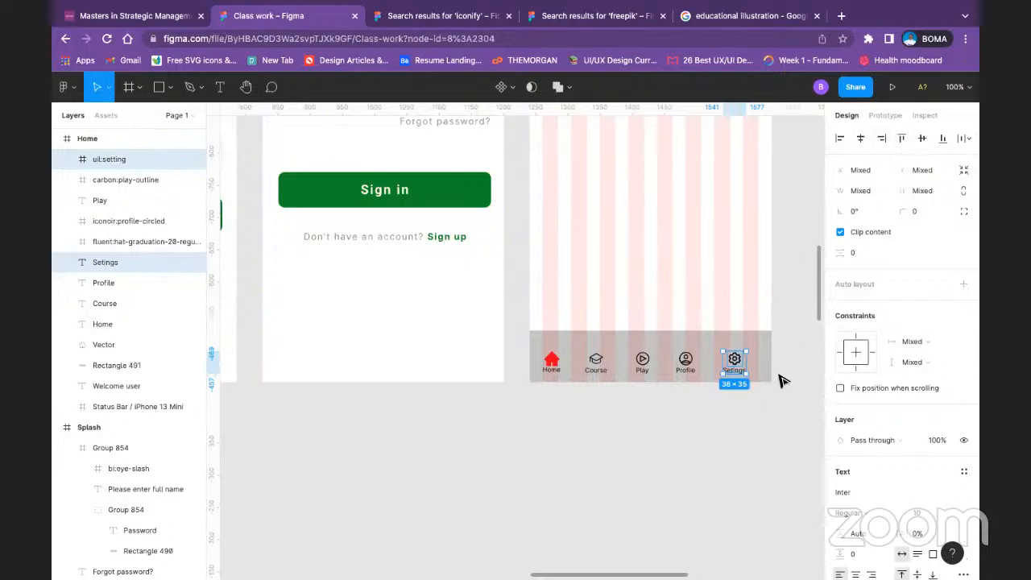
pyautogui.hotkey('ctrl', 'g')
pyautogui.moveTo(733, 360); pyautogui.dragTo(747, 360)
# Step: Align the Profile icon and its label on their horizontal centers and group them
pyautogui.click(684, 364)
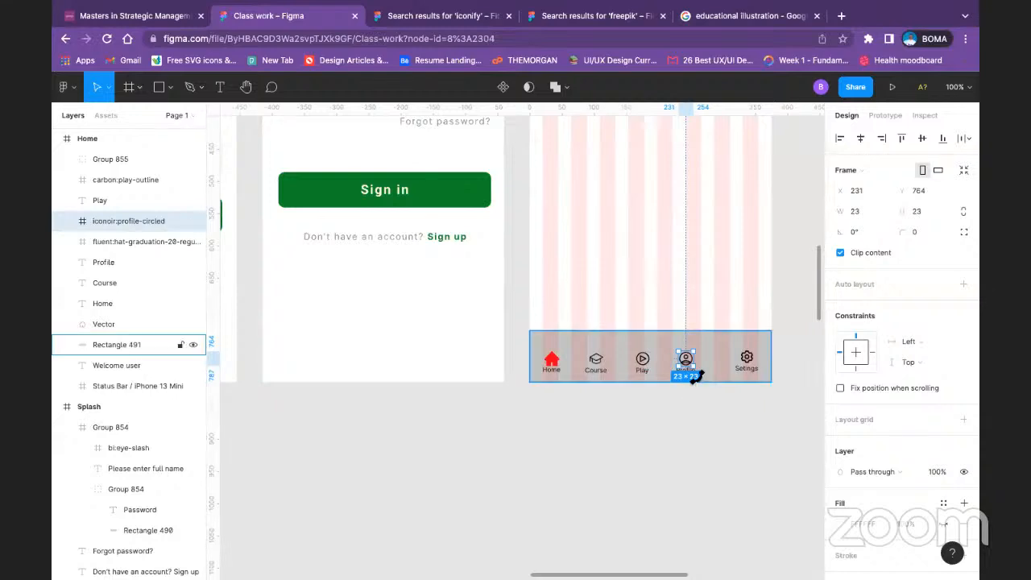
pyautogui.click(679, 428)
pyautogui.click(687, 372)
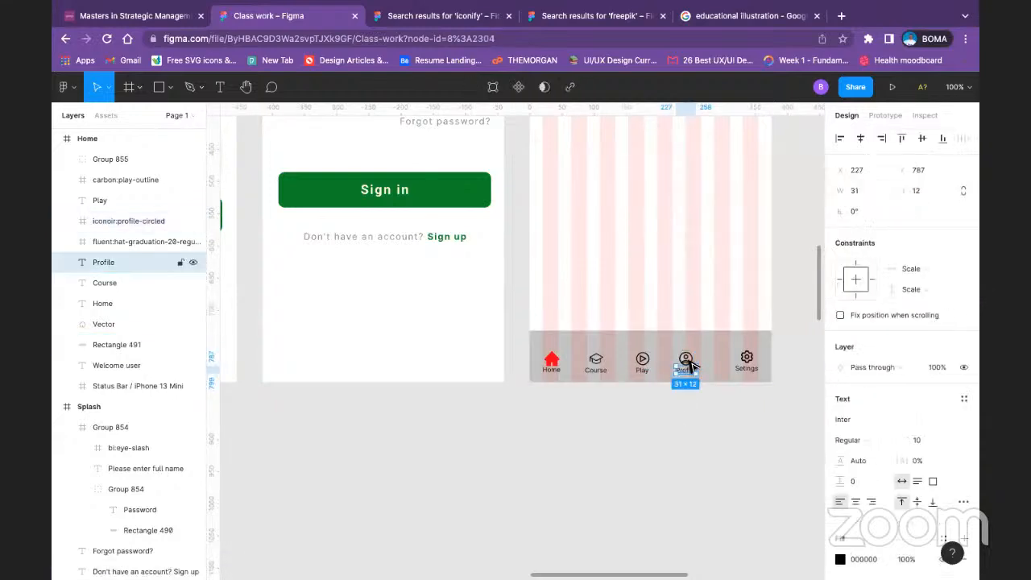
pyautogui.keyDown('shift'); pyautogui.click(685, 359); pyautogui.keyUp('shift')
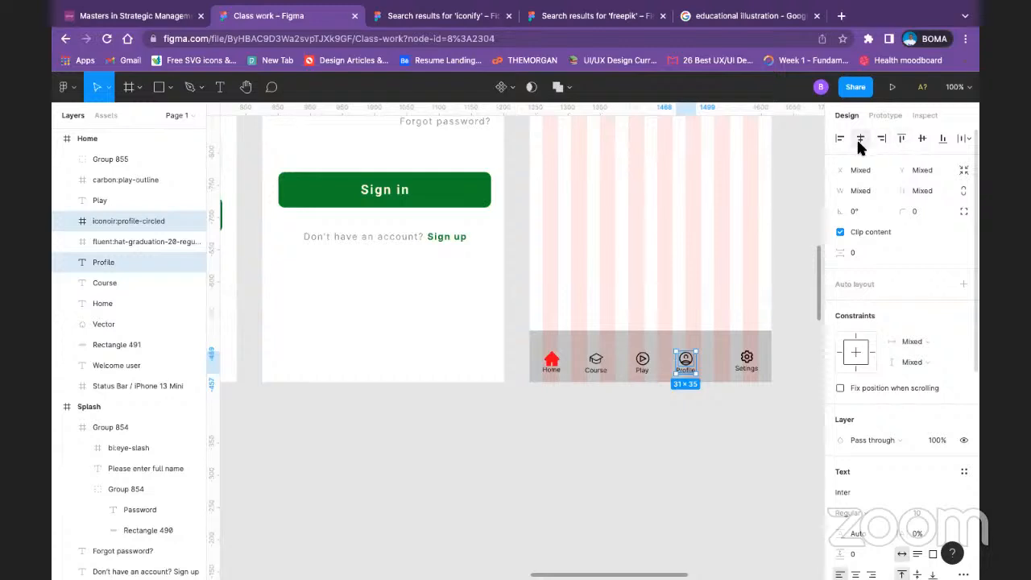
pyautogui.hotkey('ctrl', 'g')
# Step: Align the Play icon and its label on their horizontal centers and group them
pyautogui.click(641, 371)
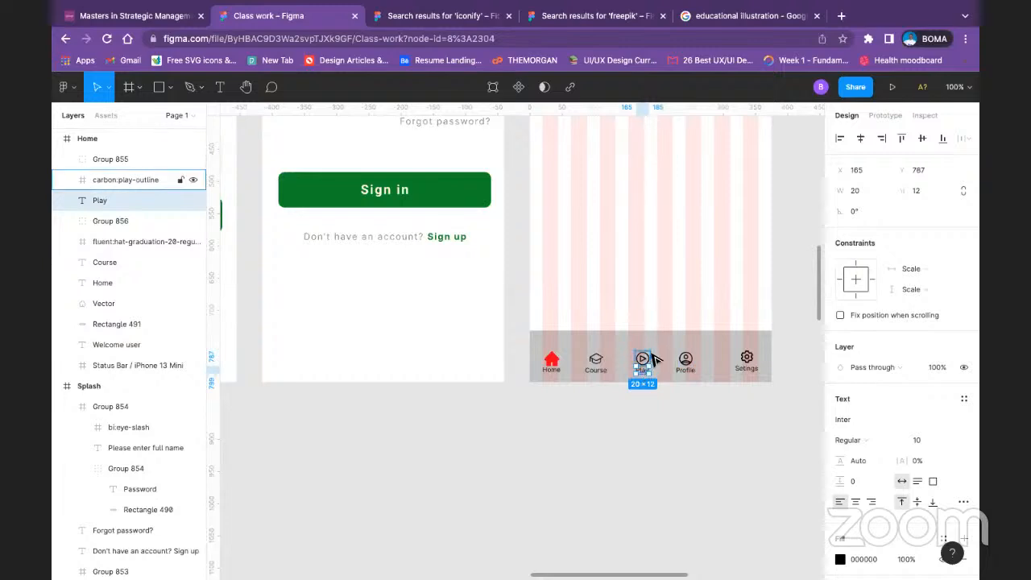
pyautogui.keyDown('shift'); pyautogui.click(652, 358); pyautogui.keyUp('shift')
pyautogui.click(863, 139)
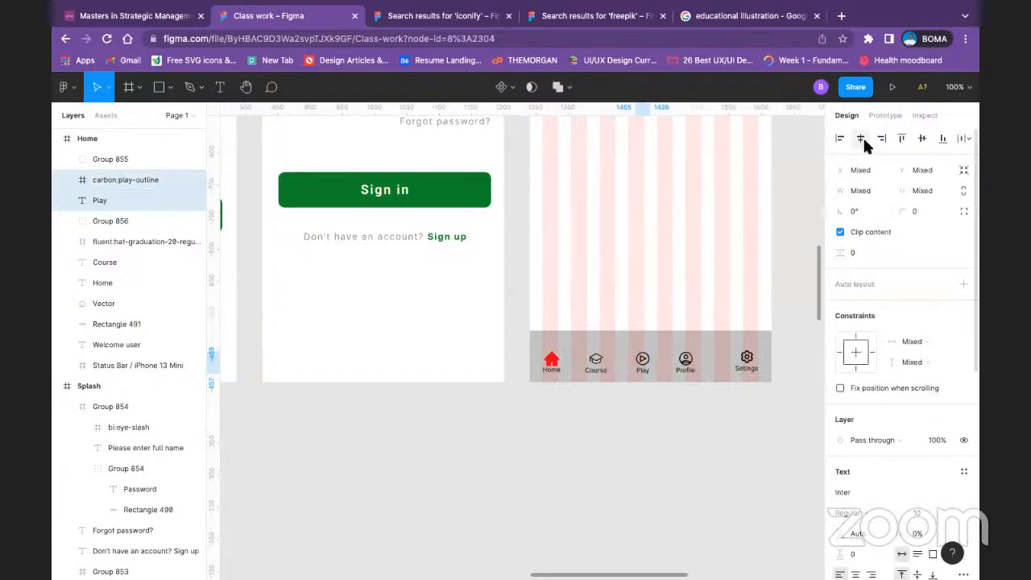
pyautogui.hotkey('ctrl', 'g')
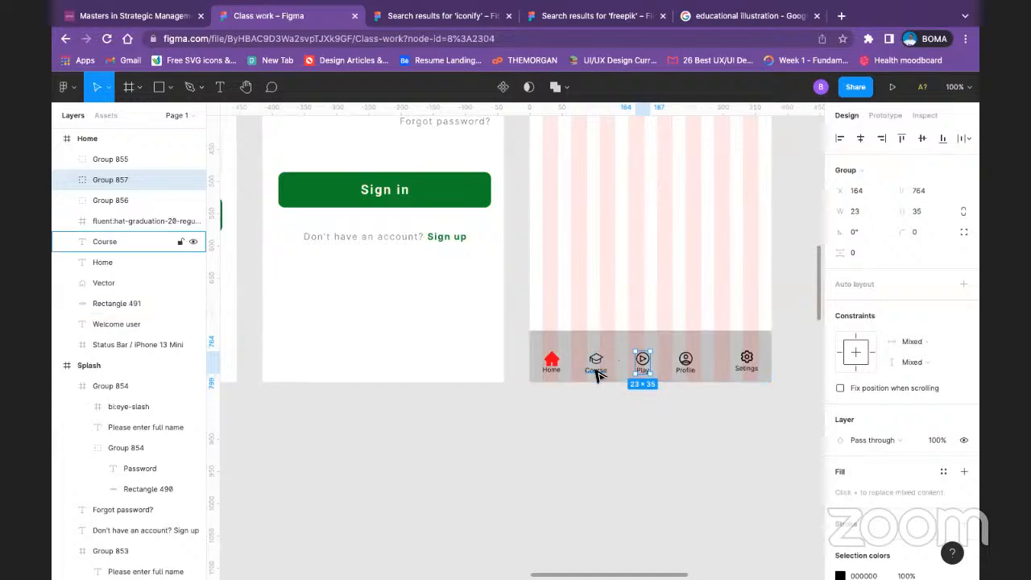
# Step: Align the Course icon and its label on their horizontal centers and group them
pyautogui.click(596, 370)
pyautogui.keyDown('shift'); pyautogui.click(595, 359); pyautogui.keyUp('shift')
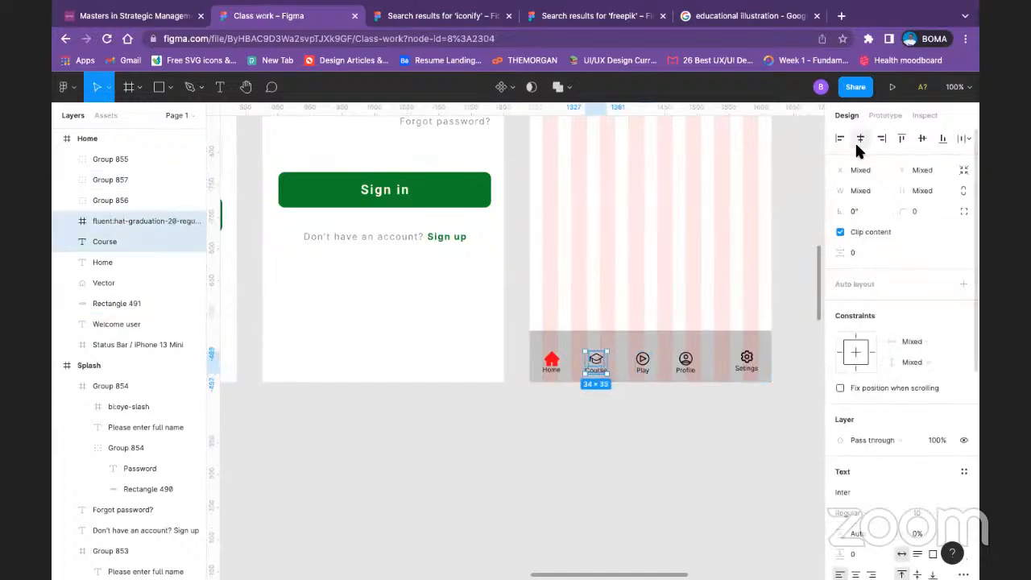
pyautogui.hotkey('ctrl', 'g')
# Step: Raise the red Home icon slightly above its label, to about X 22, Y 761 in the Home frame
pyautogui.click(554, 370)
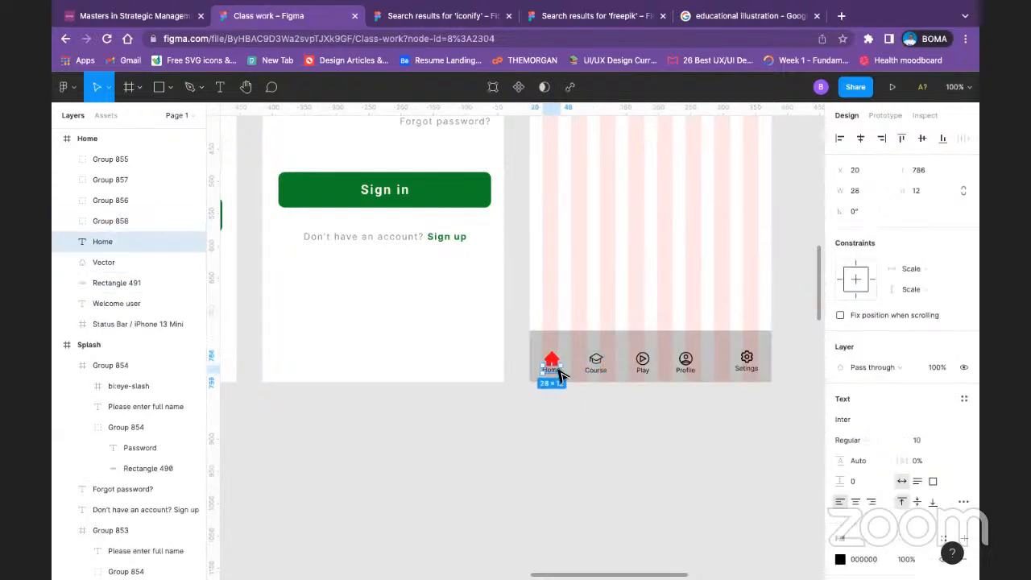
pyautogui.keyDown('shift'); pyautogui.click(554, 354); pyautogui.keyUp('shift')
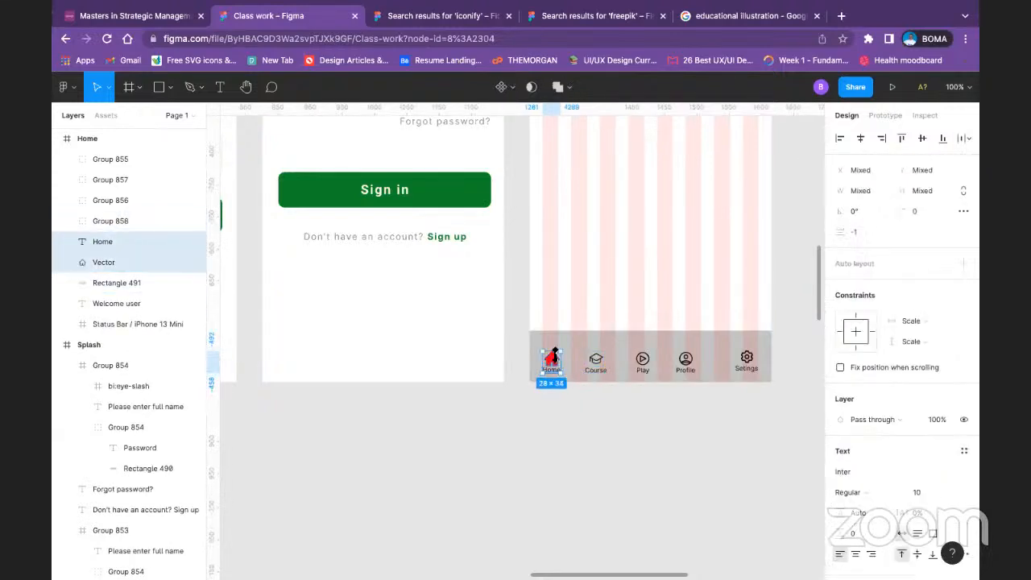
pyautogui.click(612, 453)
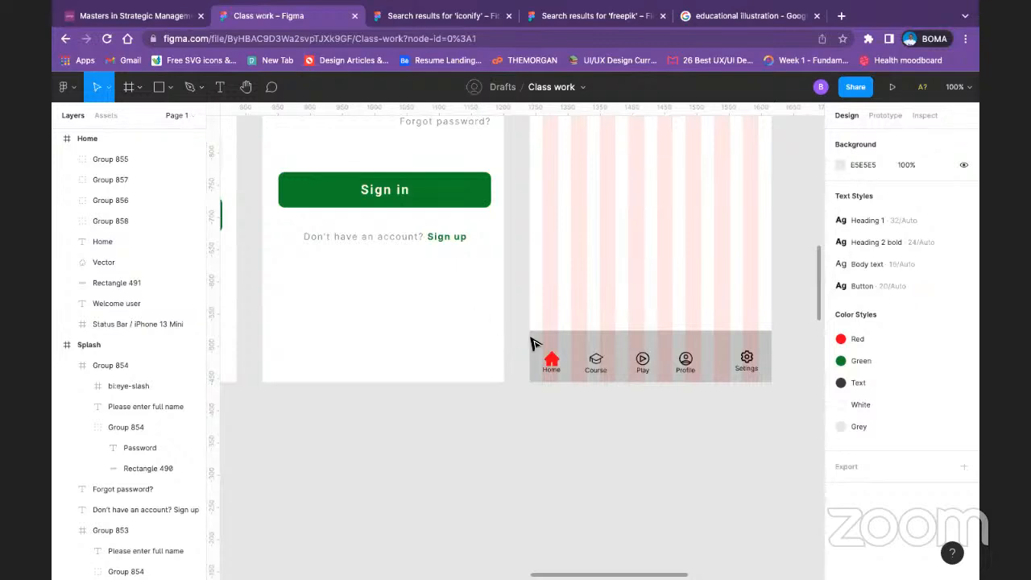
pyautogui.click(550, 359)
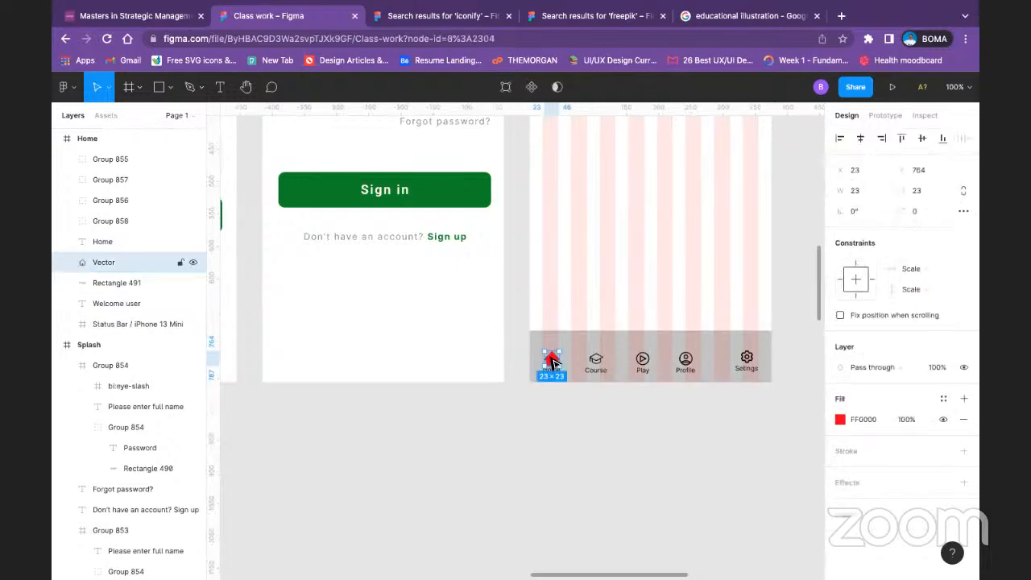
pyautogui.doubleClick(552, 363)
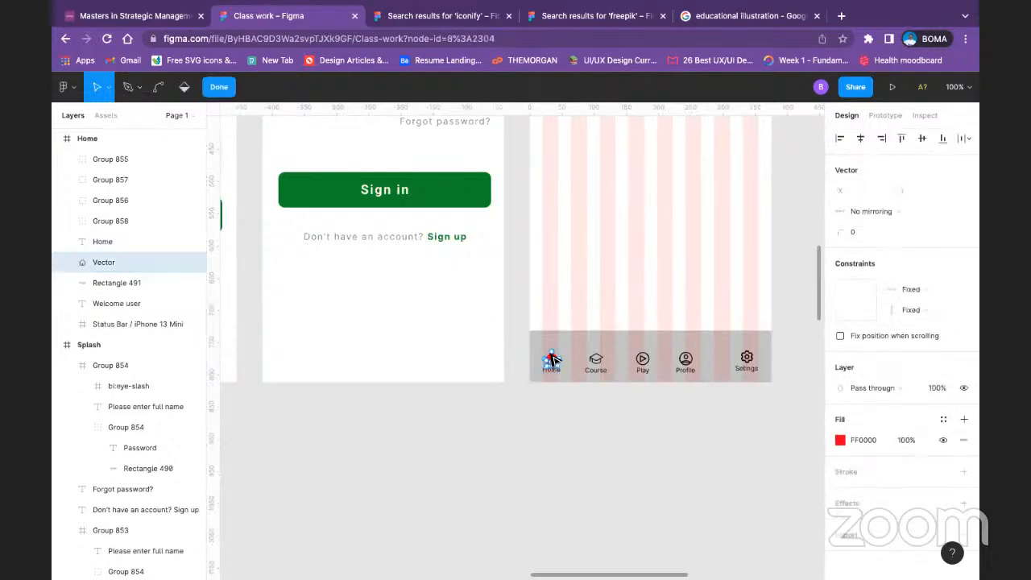
pyautogui.click(218, 86)
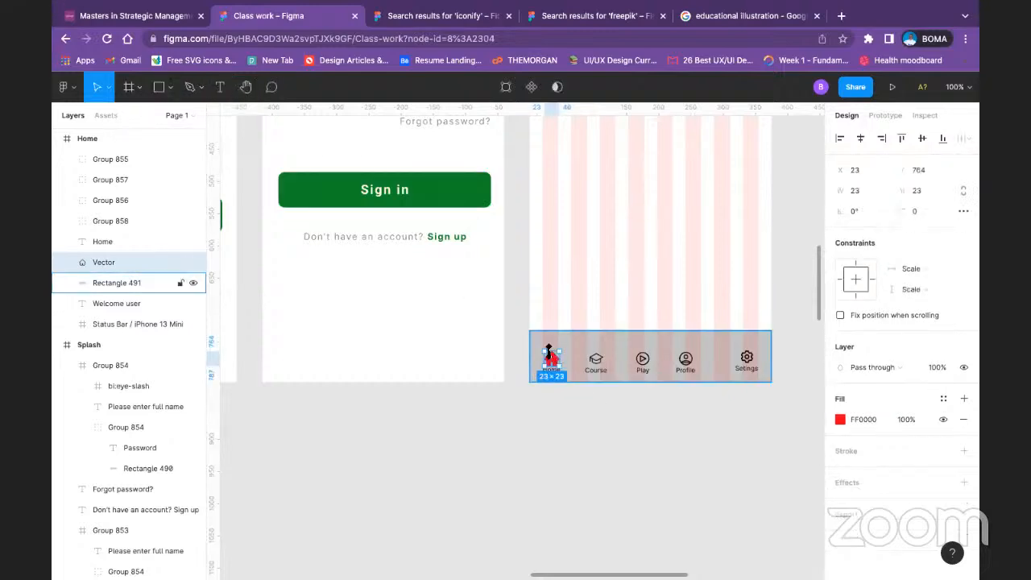
pyautogui.moveTo(556, 360); pyautogui.dragTo(555, 363)
pyautogui.click(612, 467)
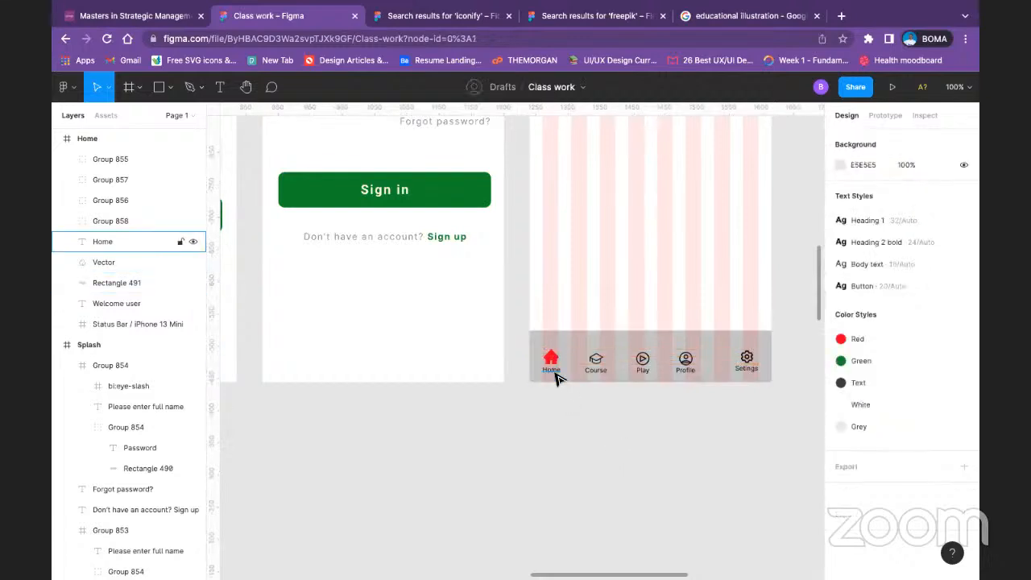
pyautogui.click(554, 373)
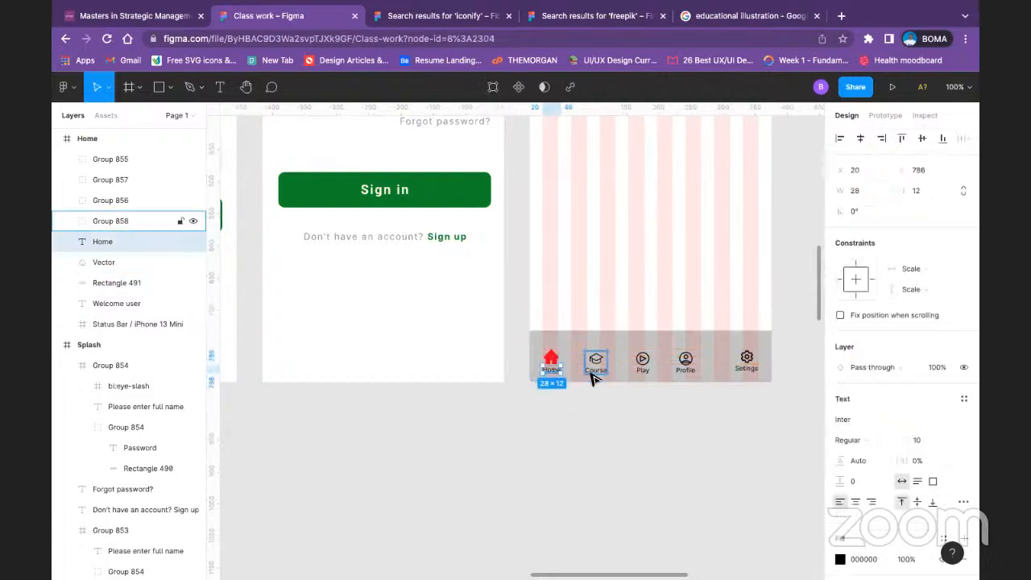
# Step: Ungroup the Course icon and label, try nudging the icon, and group the two again
pyautogui.click(591, 379)
pyautogui.rightClick(593, 377)
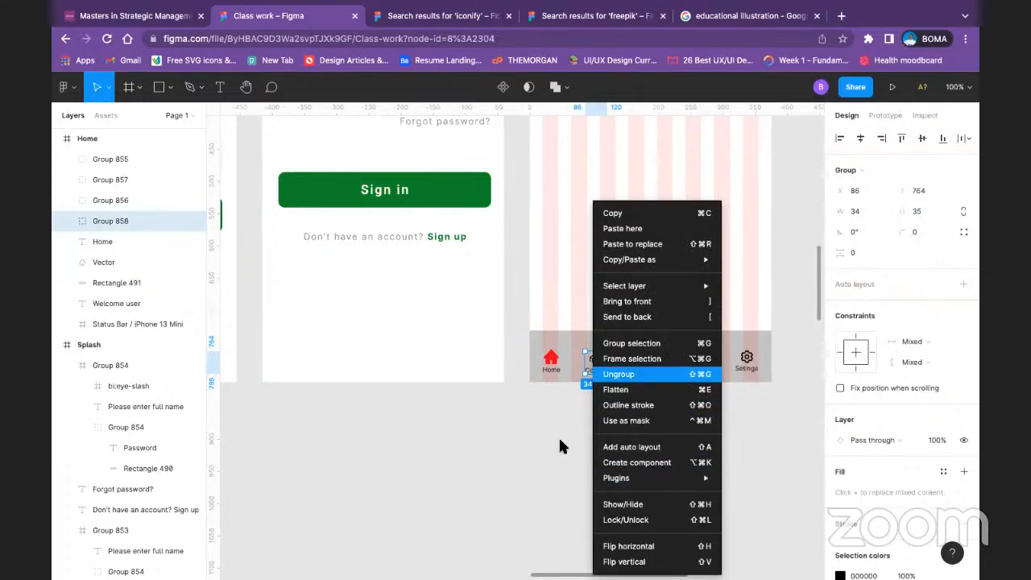
pyautogui.click(612, 374)
pyautogui.click(600, 368)
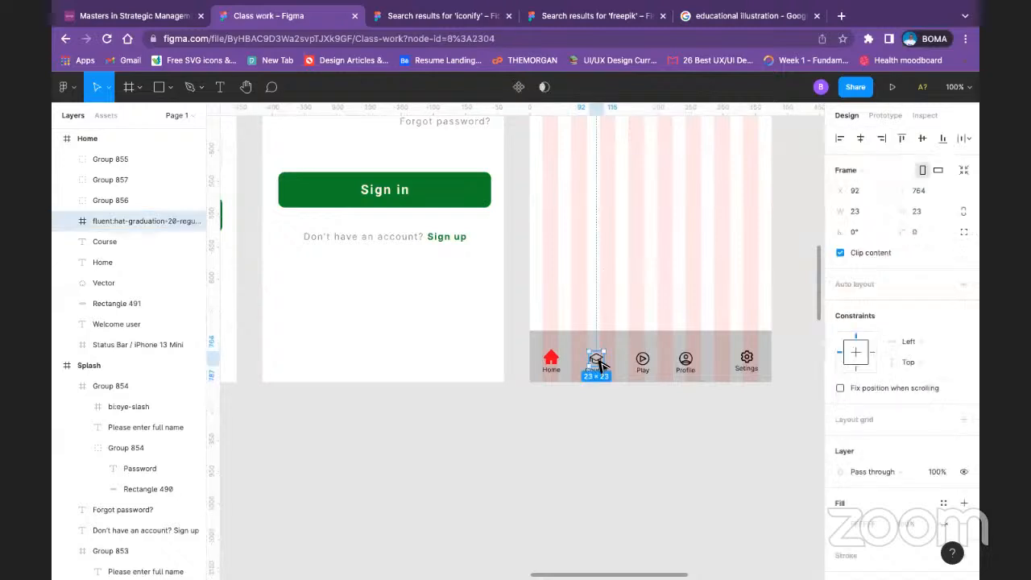
pyautogui.moveTo(598, 363); pyautogui.dragTo(599, 366)
pyautogui.click(632, 448)
pyautogui.moveTo(633, 449); pyautogui.dragTo(588, 354)
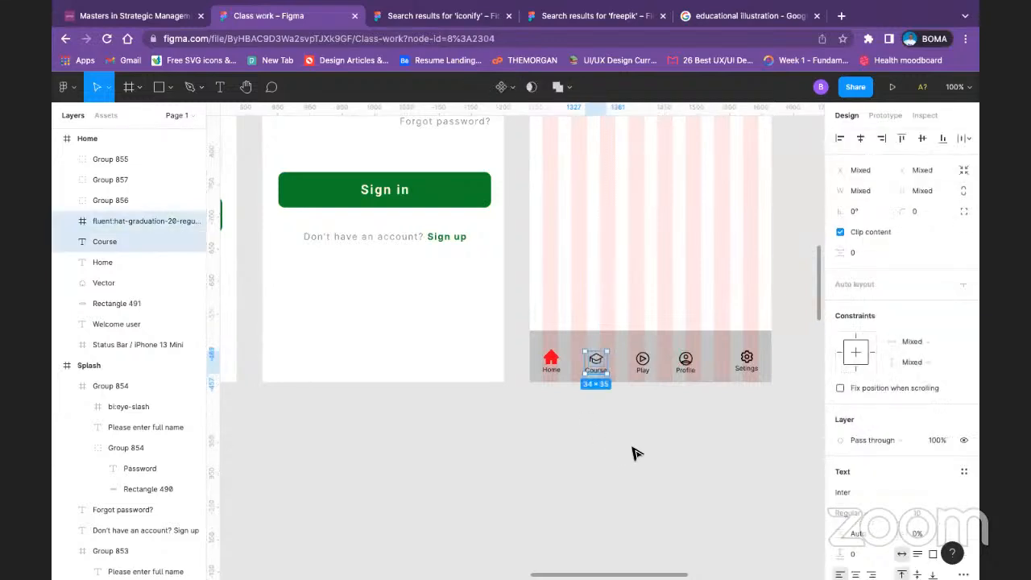
pyautogui.press('super+g')
# Step: Try lowering the red Home icon and moving its label down to about X 23, Y 793 in the navigation bar
pyautogui.click(551, 369)
pyautogui.click(632, 449)
pyautogui.click(550, 357)
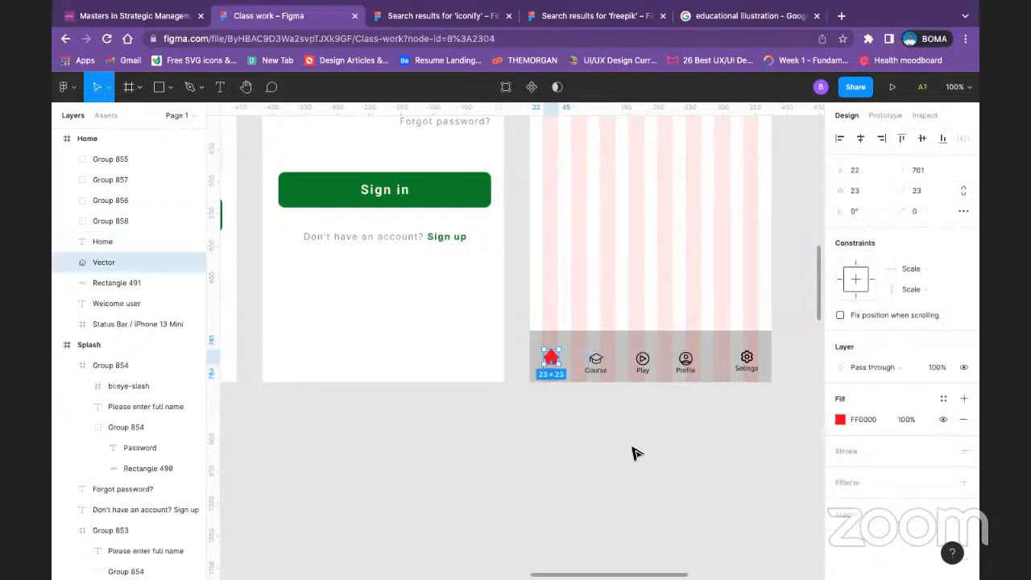
pyautogui.click(632, 453)
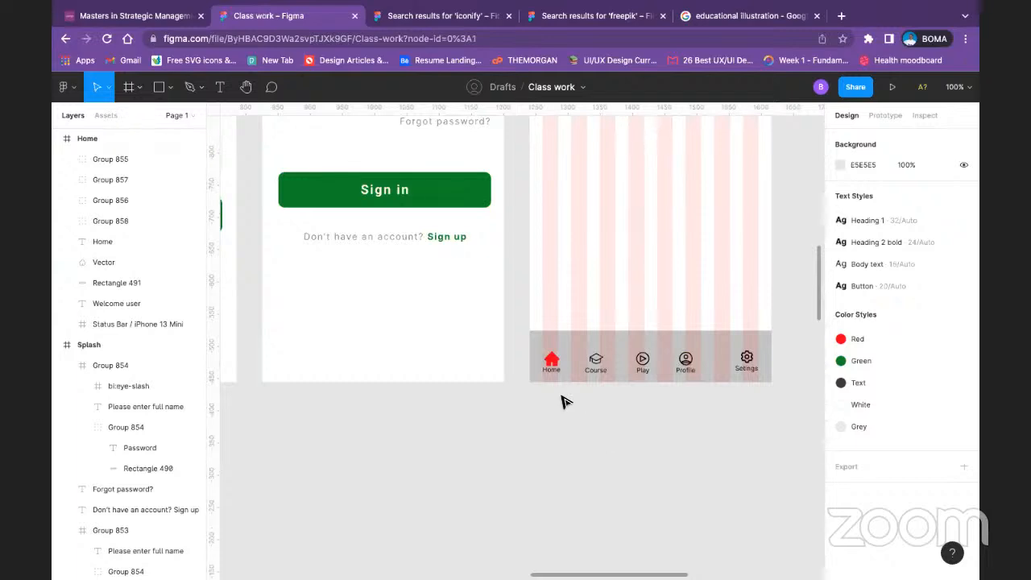
pyautogui.click(551, 370)
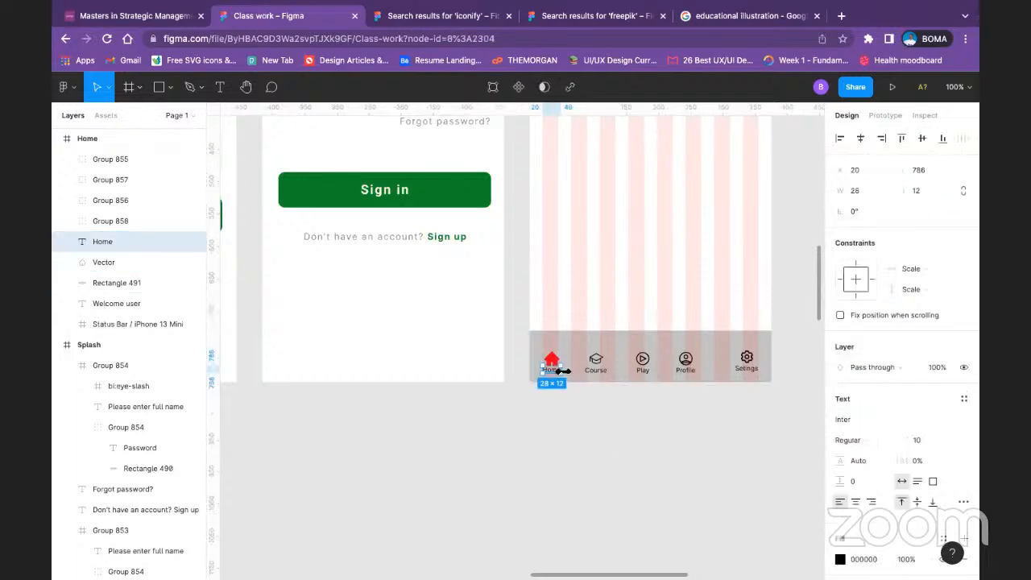
pyautogui.hotkey('shift', 'Down')
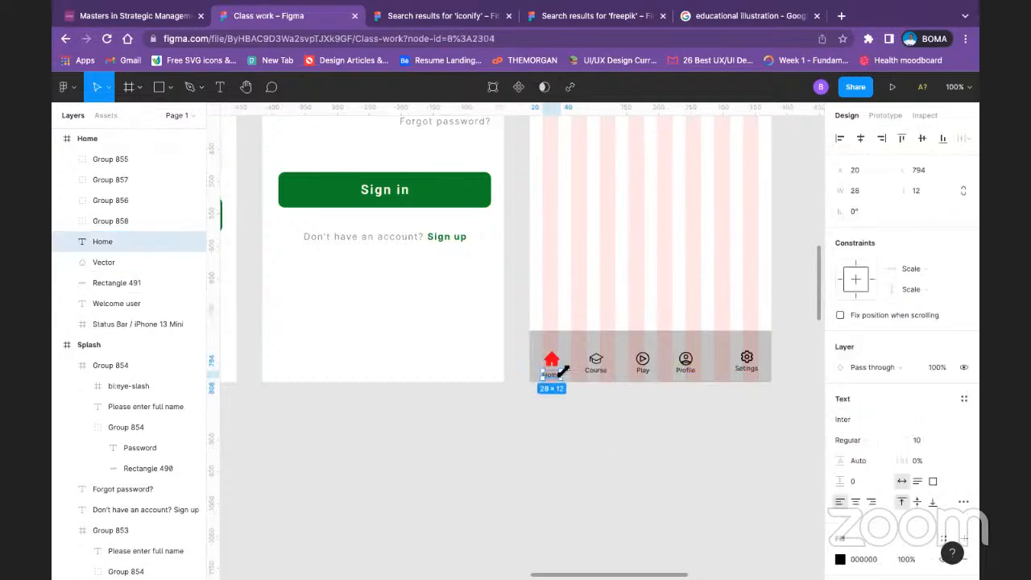
pyautogui.hotkey('shift', 'Up')
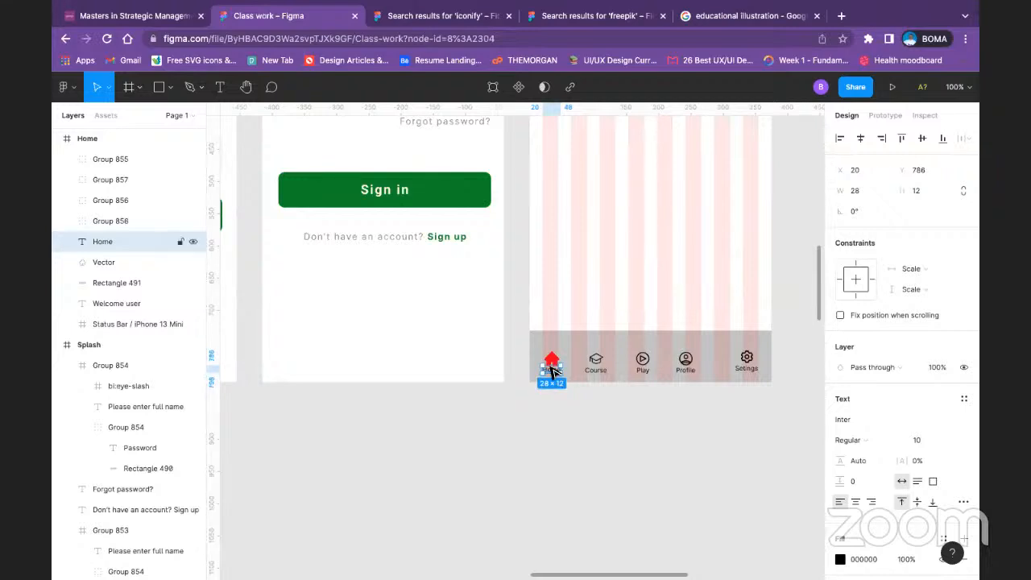
pyautogui.moveTo(552, 373); pyautogui.dragTo(554, 375)
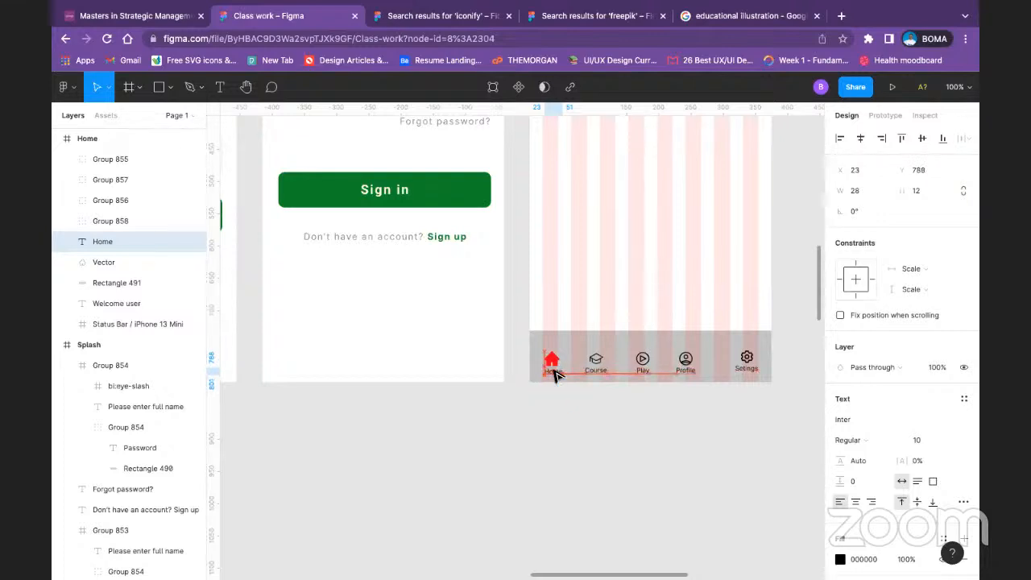
pyautogui.click(564, 451)
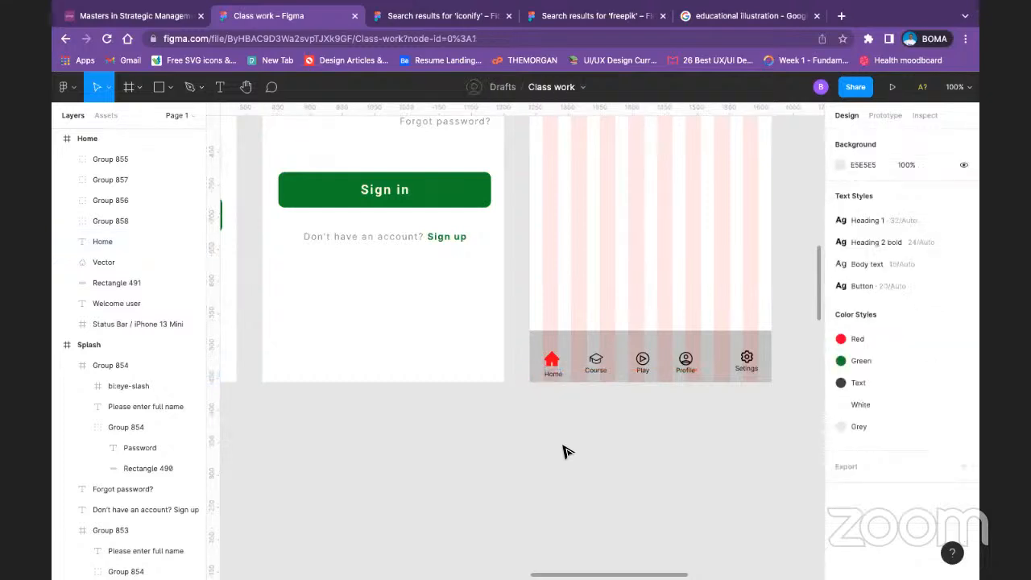
# Step: Move the Home label back up beneath its icon to about Y 787, level with the Course label
pyautogui.scroll(5, 564, 451)
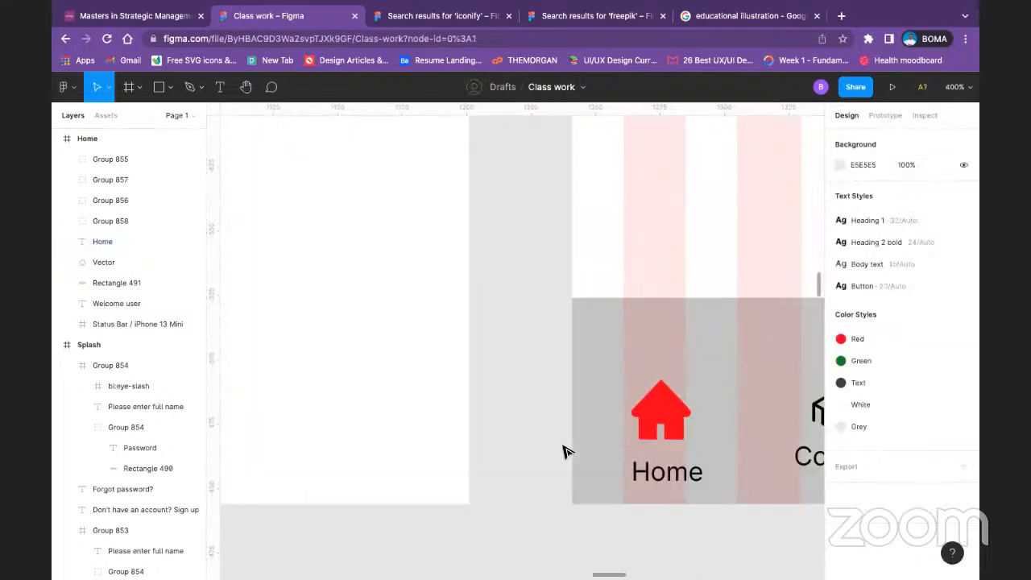
pyautogui.moveTo(711, 419); pyautogui.dragTo(587, 390)
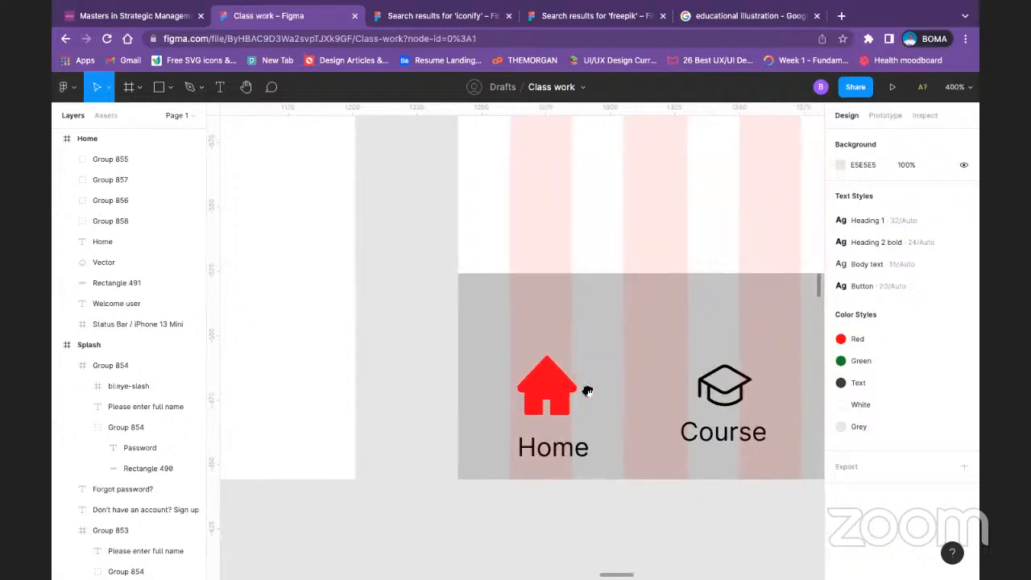
pyautogui.click(539, 443)
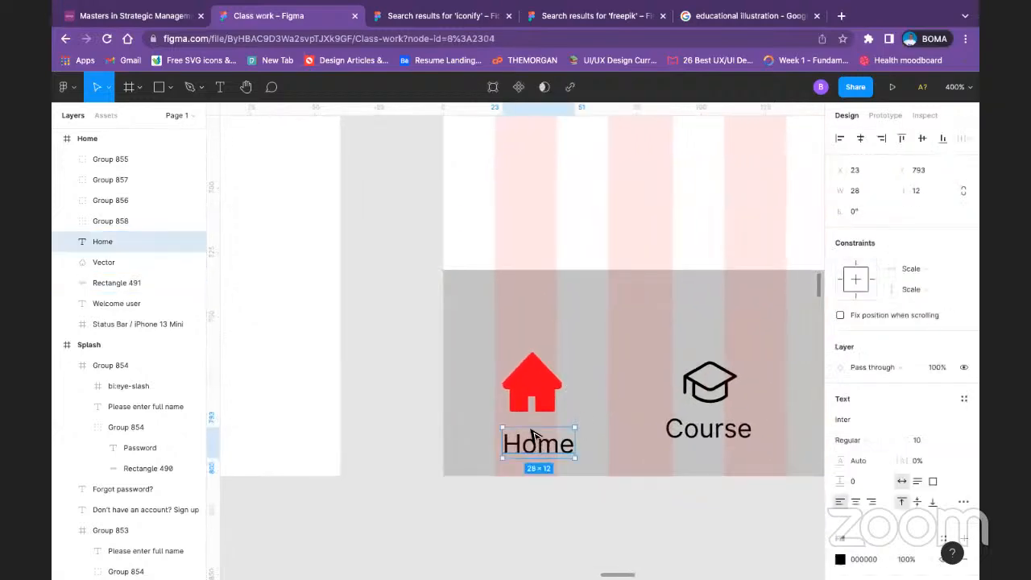
pyautogui.moveTo(531, 435); pyautogui.dragTo(532, 432)
# Step: Compare the Home and Course icons and raise the red Home icon to X 23, Y 761
pyautogui.click(544, 387)
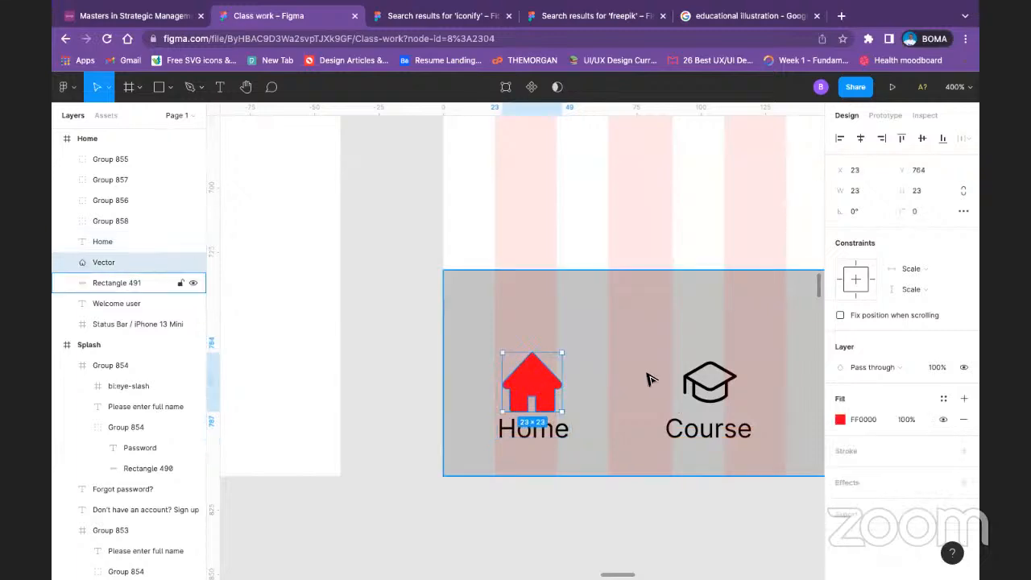
pyautogui.doubleClick(711, 375)
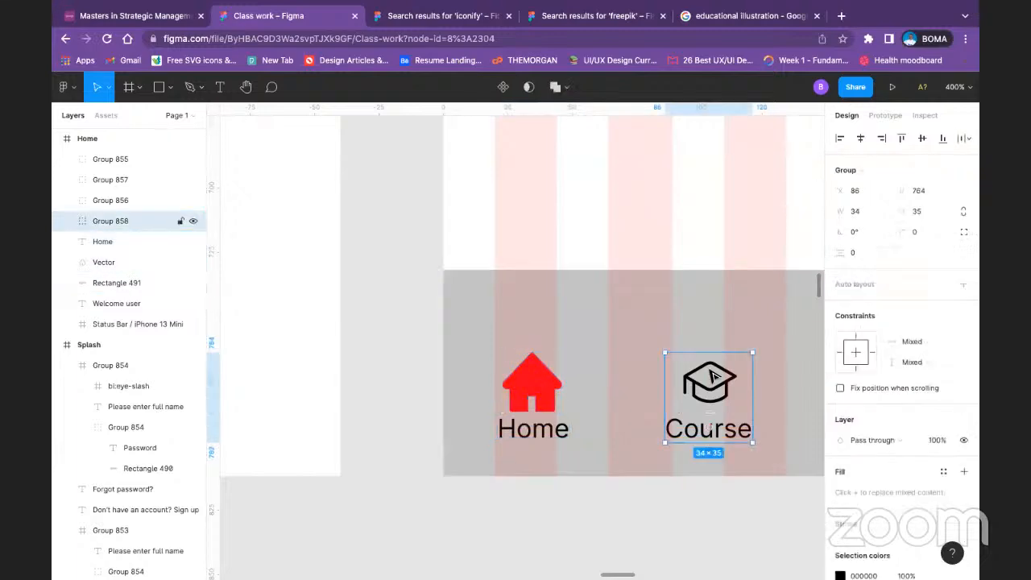
pyautogui.click(544, 393)
pyautogui.moveTo(545, 390); pyautogui.dragTo(546, 389)
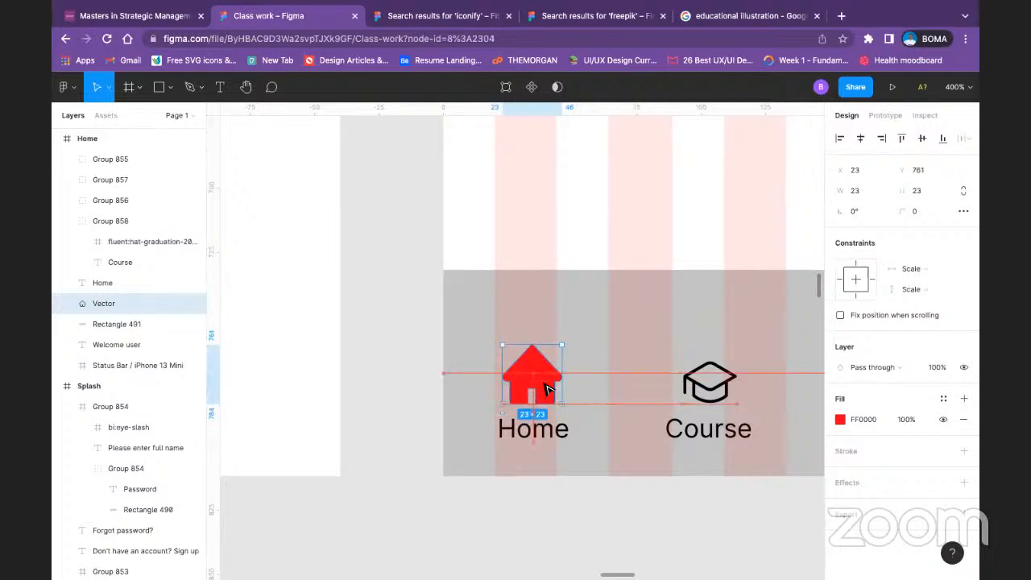
pyautogui.click(539, 493)
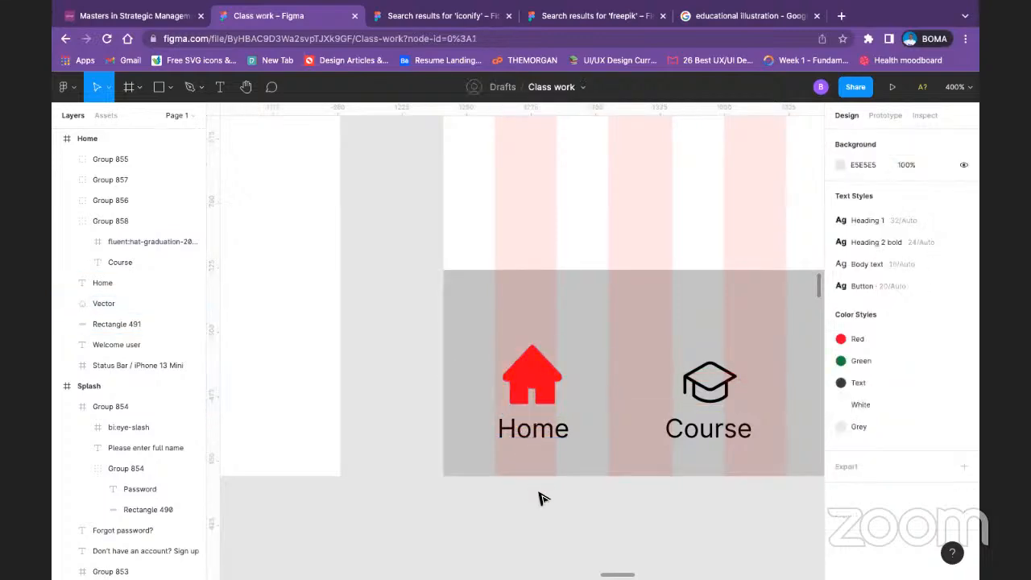
pyautogui.click(536, 385)
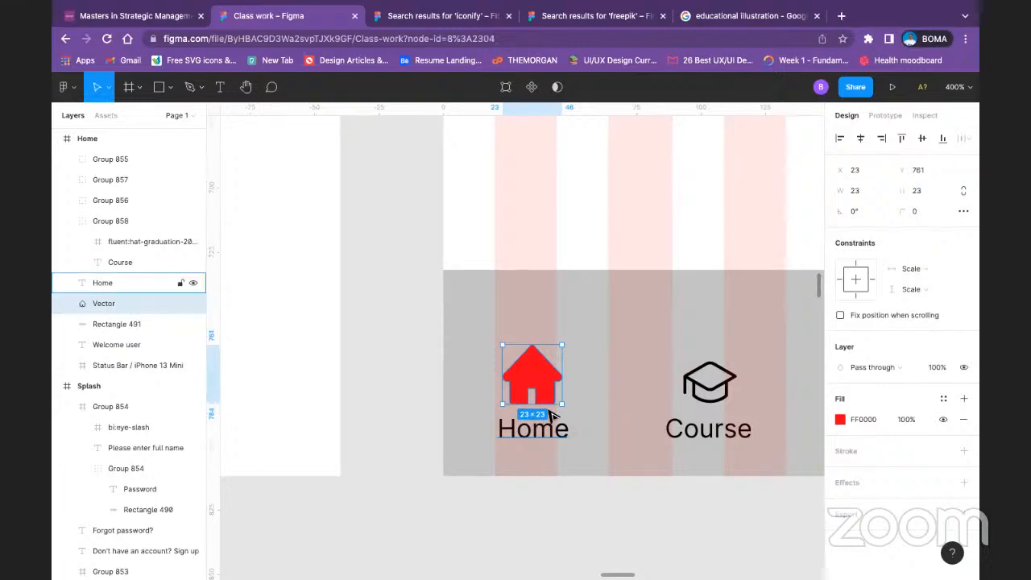
# Step: Ungroup the Course, Play, Profile and Setings icon-and-label groups in the navigation bar
pyautogui.press('-')
pyautogui.press('-')
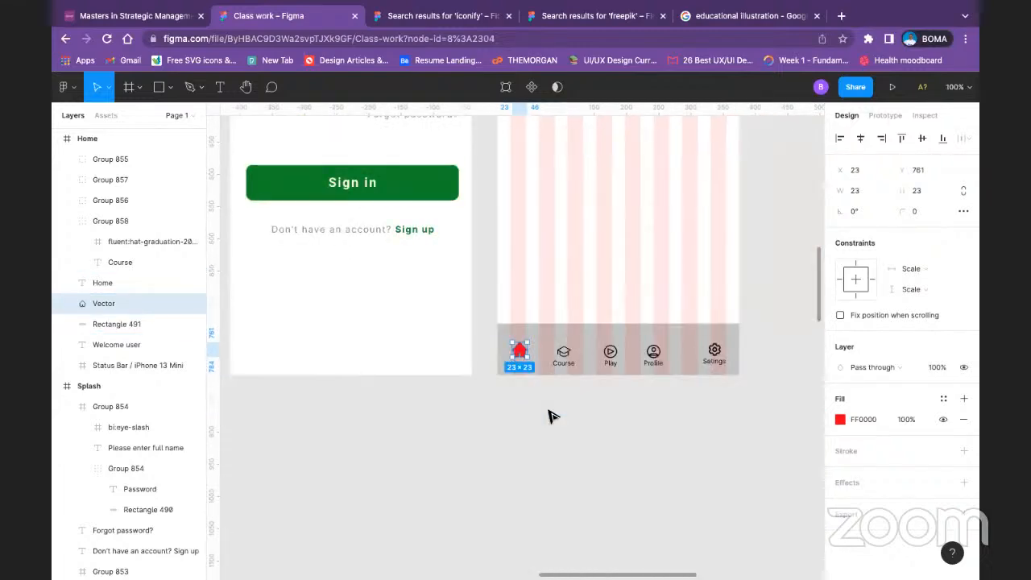
pyautogui.rightClick(573, 364)
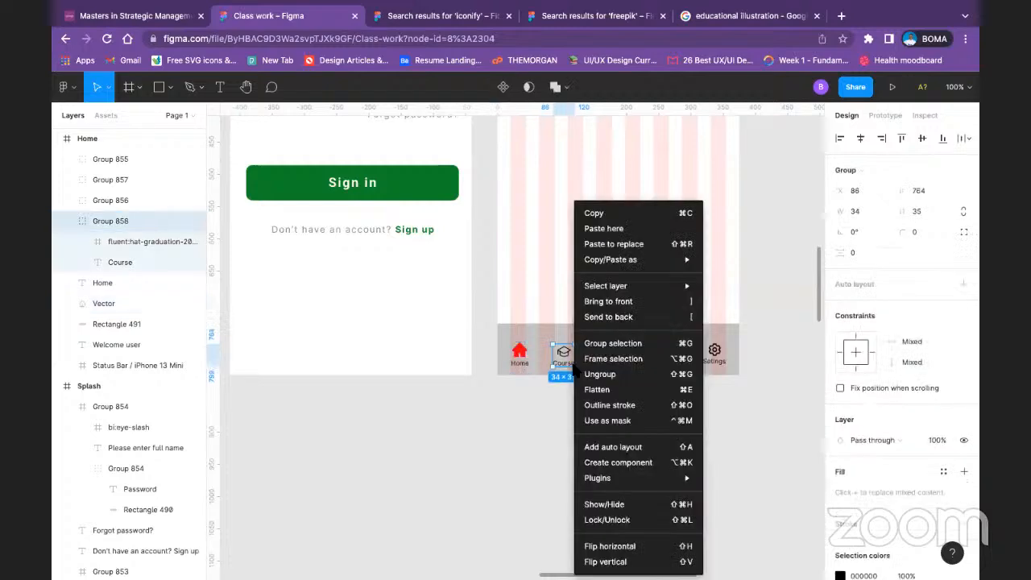
pyautogui.click(611, 371)
pyautogui.rightClick(614, 354)
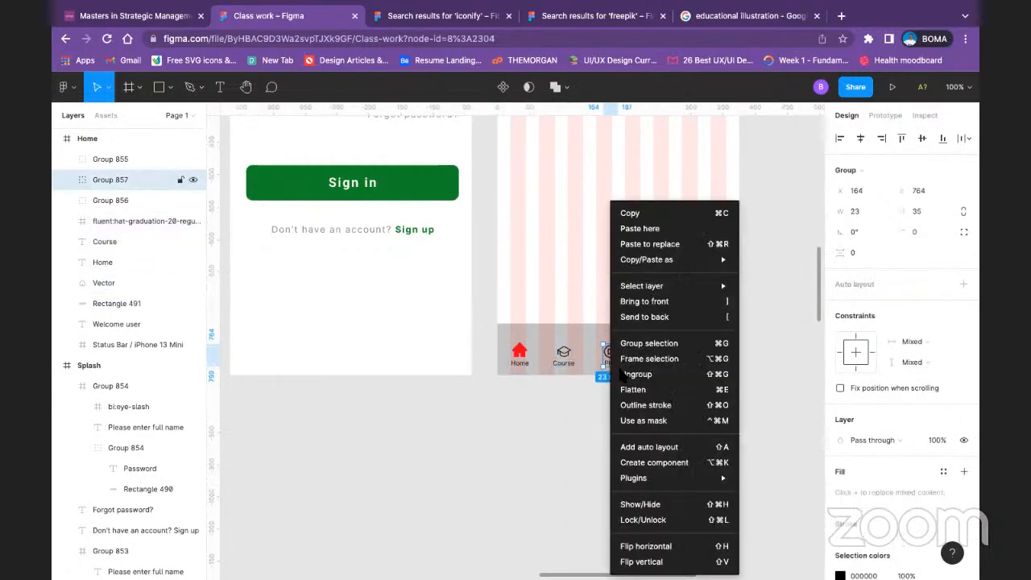
pyautogui.click(636, 373)
pyautogui.rightClick(653, 353)
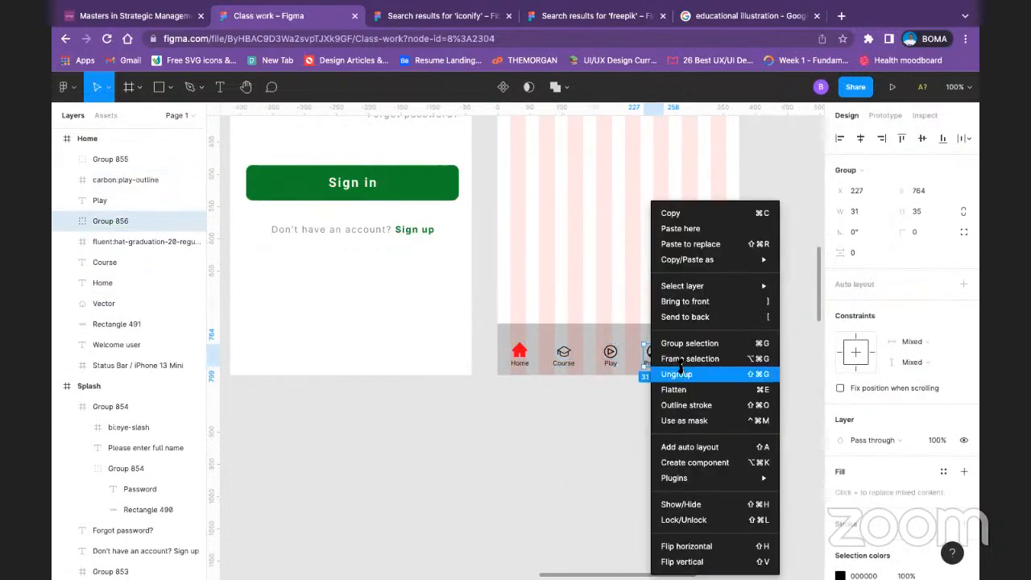
pyautogui.click(677, 369)
pyautogui.rightClick(713, 352)
pyautogui.click(729, 374)
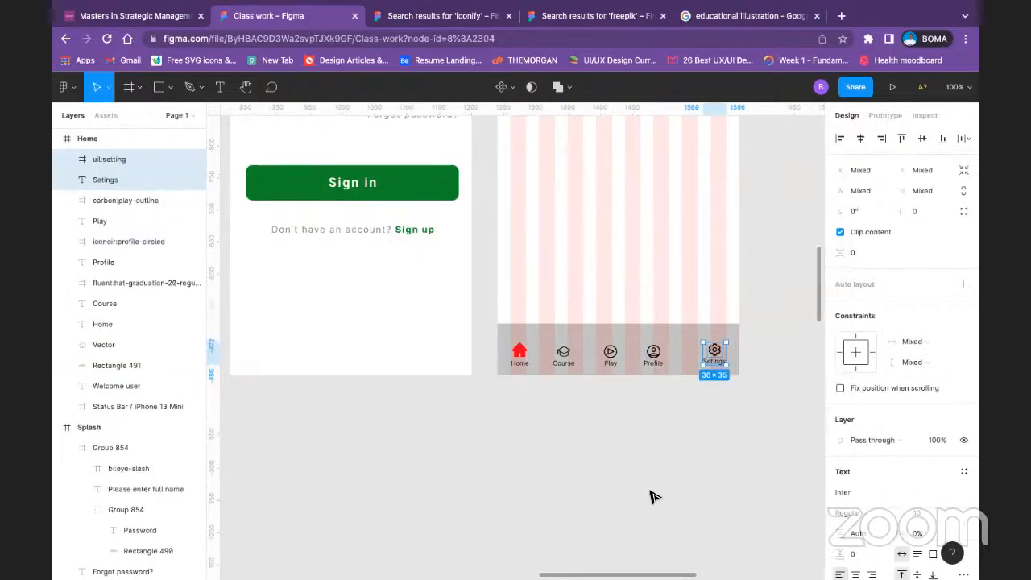
pyautogui.click(653, 494)
# Step: Align the Home, Course, Play, Profile and Setings icons on their vertical centers
pyautogui.click(520, 356)
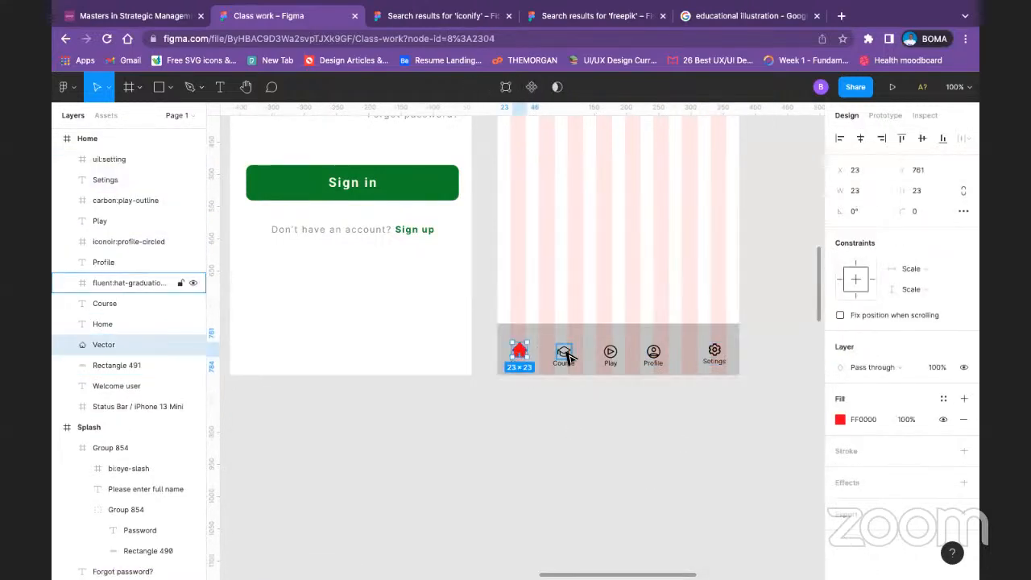
pyautogui.keyDown('shift'); pyautogui.click(564, 353); pyautogui.keyUp('shift')
pyautogui.keyDown('shift'); pyautogui.click(614, 352); pyautogui.keyUp('shift')
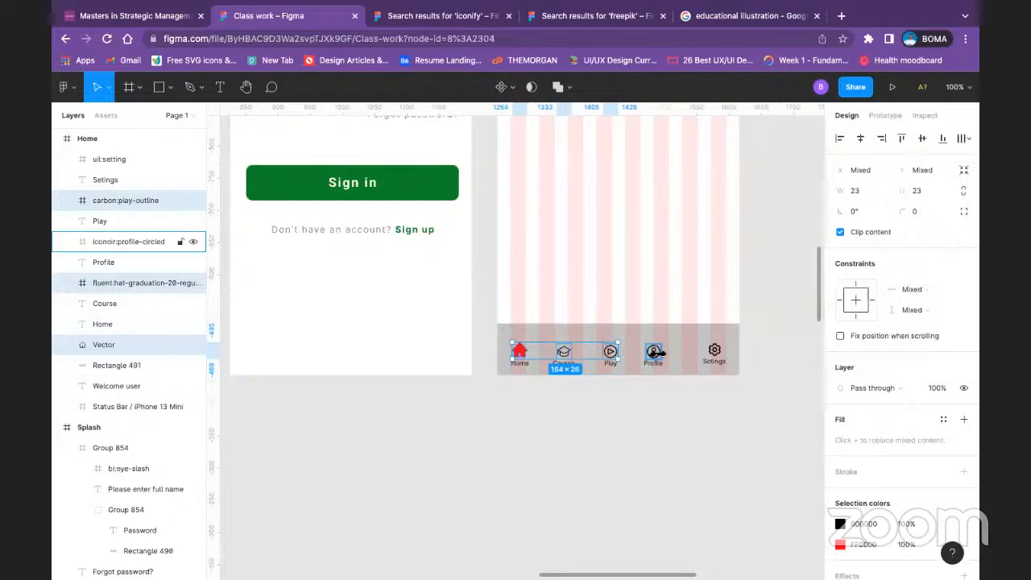
pyautogui.keyDown('shift'); pyautogui.click(653, 352); pyautogui.keyUp('shift')
pyautogui.keyDown('shift'); pyautogui.click(716, 351); pyautogui.keyUp('shift')
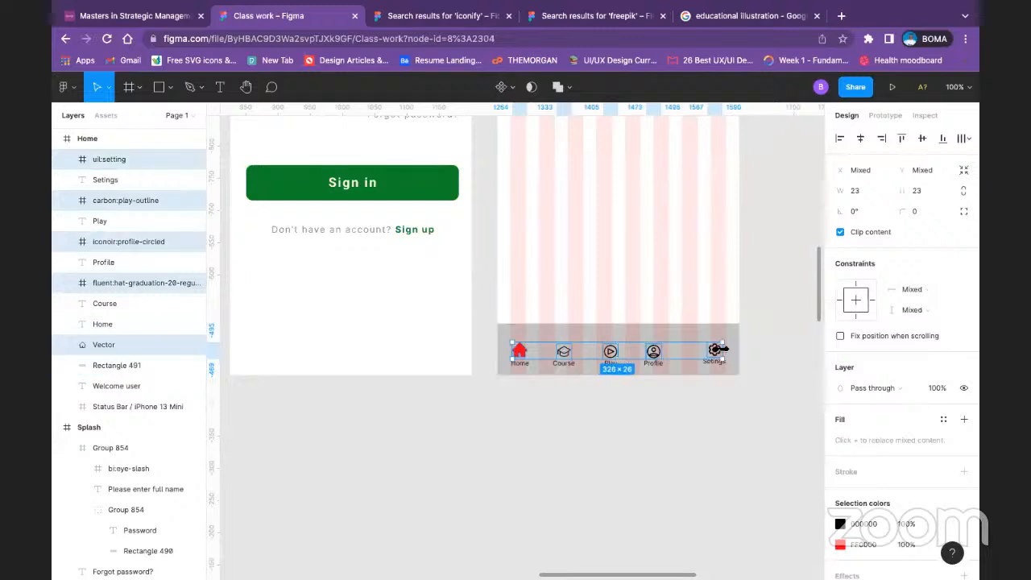
pyautogui.click(922, 137)
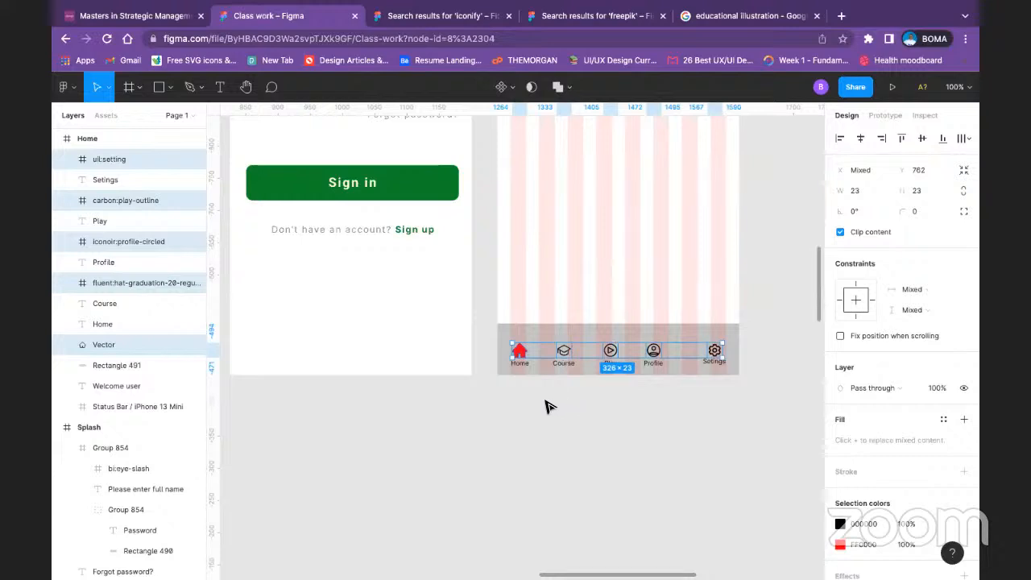
pyautogui.click(539, 415)
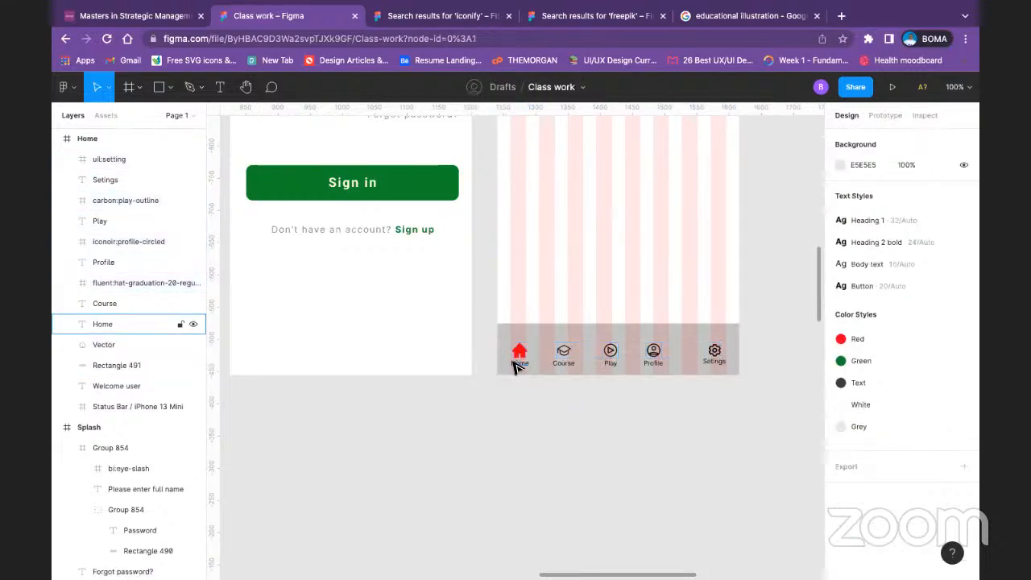
pyautogui.click(519, 363)
pyautogui.keyDown('shift'); pyautogui.click(565, 363); pyautogui.keyUp('shift')
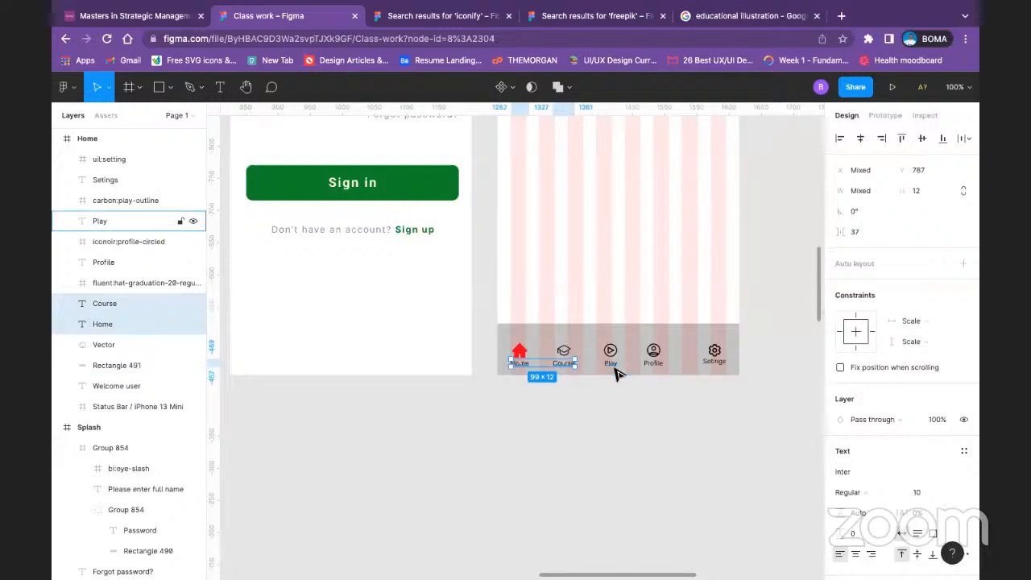
pyautogui.keyDown('shift'); pyautogui.click(617, 364); pyautogui.keyUp('shift')
pyautogui.keyDown('shift'); pyautogui.click(653, 363); pyautogui.keyUp('shift')
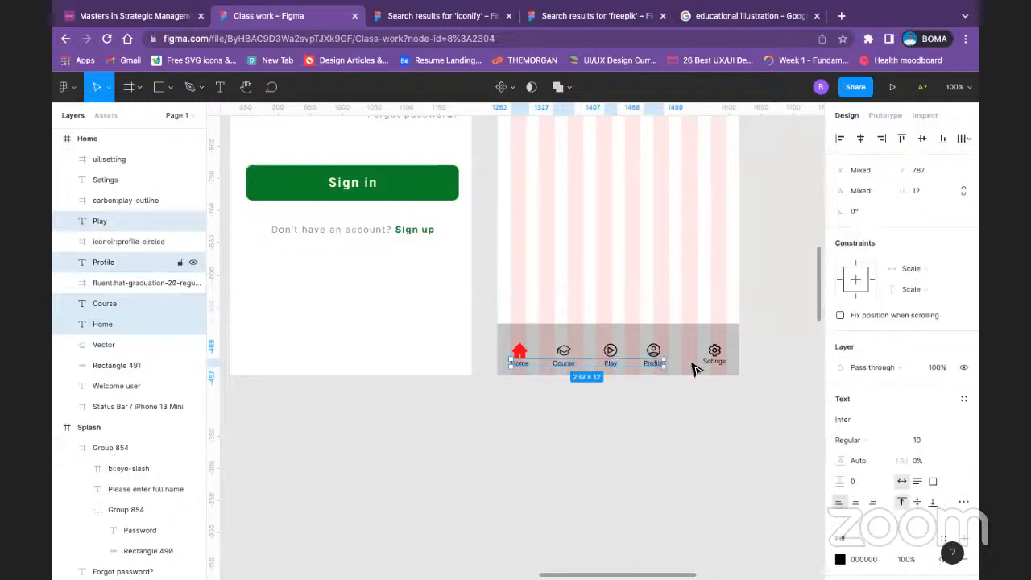
pyautogui.click(754, 411)
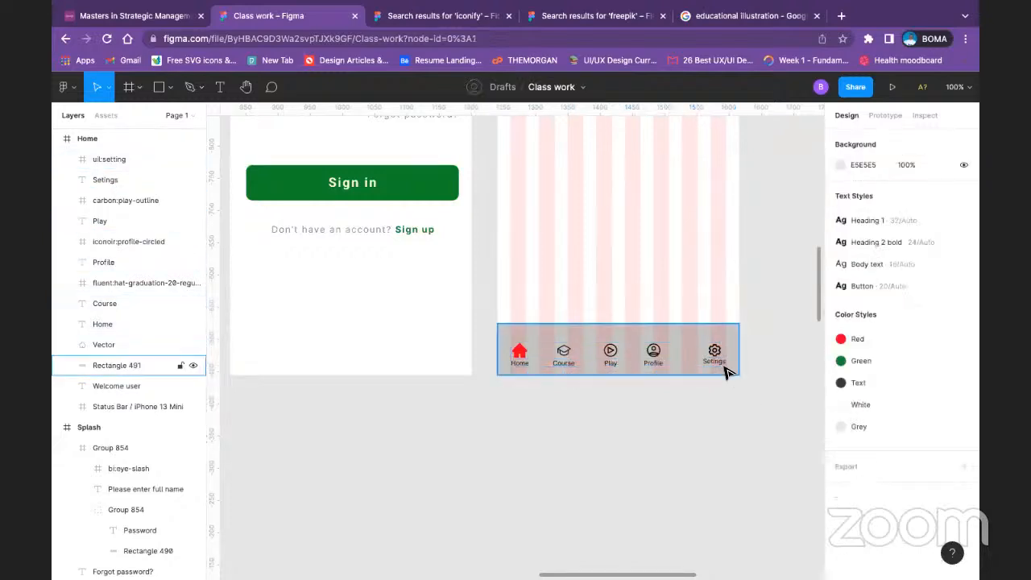
# Step: Align all five navigation labels on their vertical centers and move them down together to about Y 791
pyautogui.click(719, 368)
pyautogui.keyDown('shift'); pyautogui.click(652, 363); pyautogui.keyUp('shift')
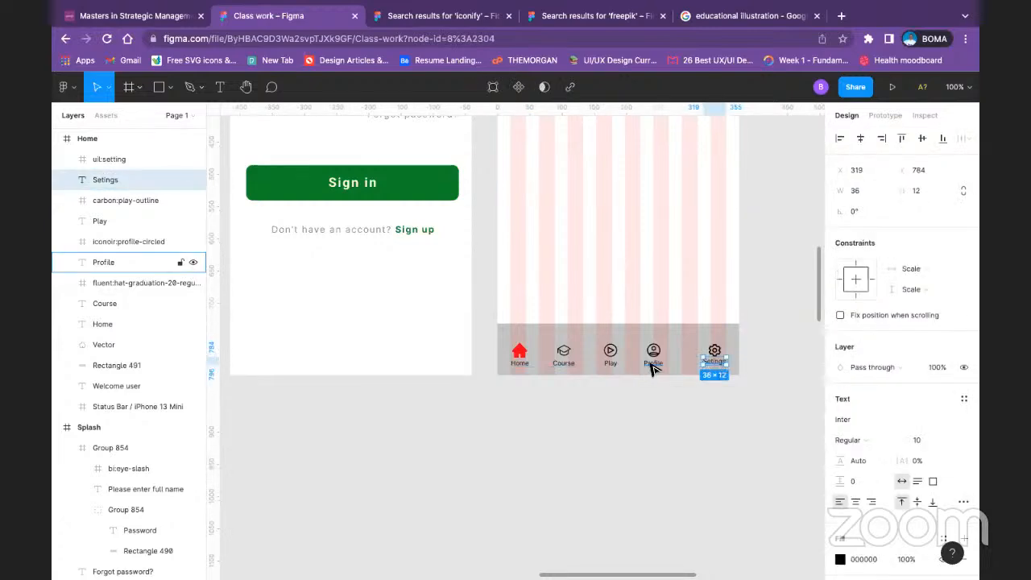
pyautogui.keyDown('shift'); pyautogui.click(610, 364); pyautogui.keyUp('shift')
pyautogui.keyDown('shift'); pyautogui.click(564, 362); pyautogui.keyUp('shift')
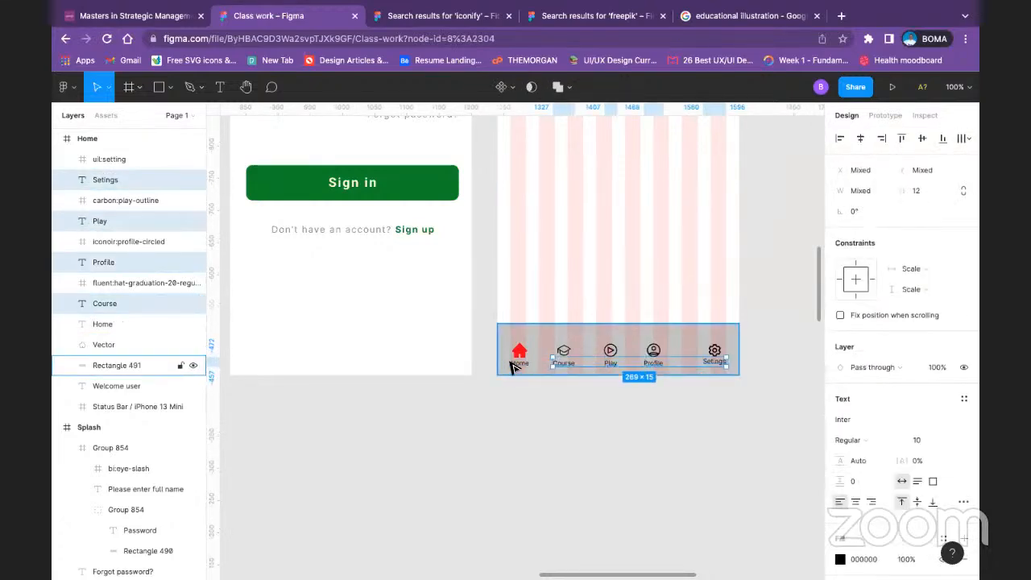
pyautogui.keyDown('shift'); pyautogui.click(515, 364); pyautogui.keyUp('shift')
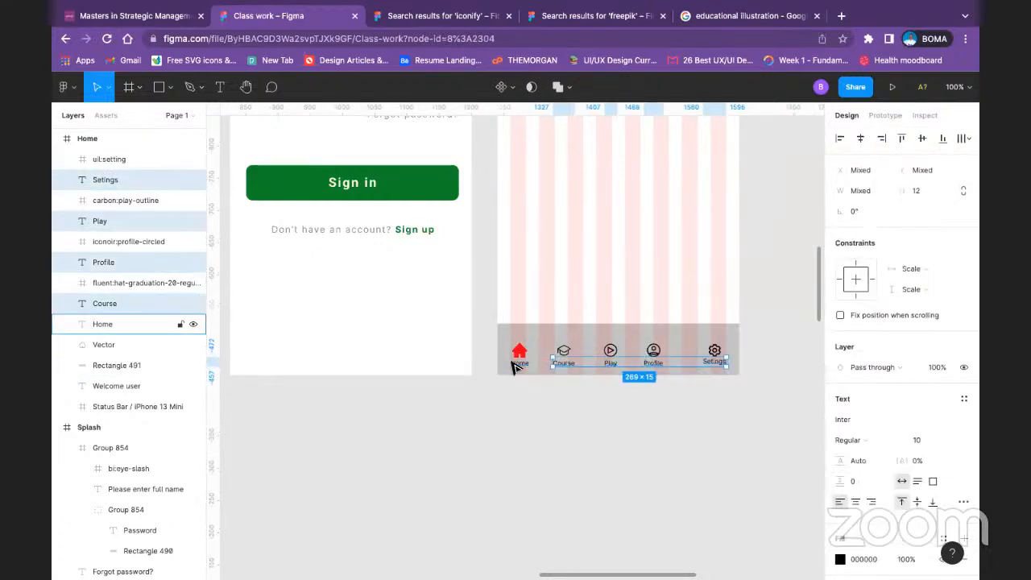
pyautogui.click(923, 139)
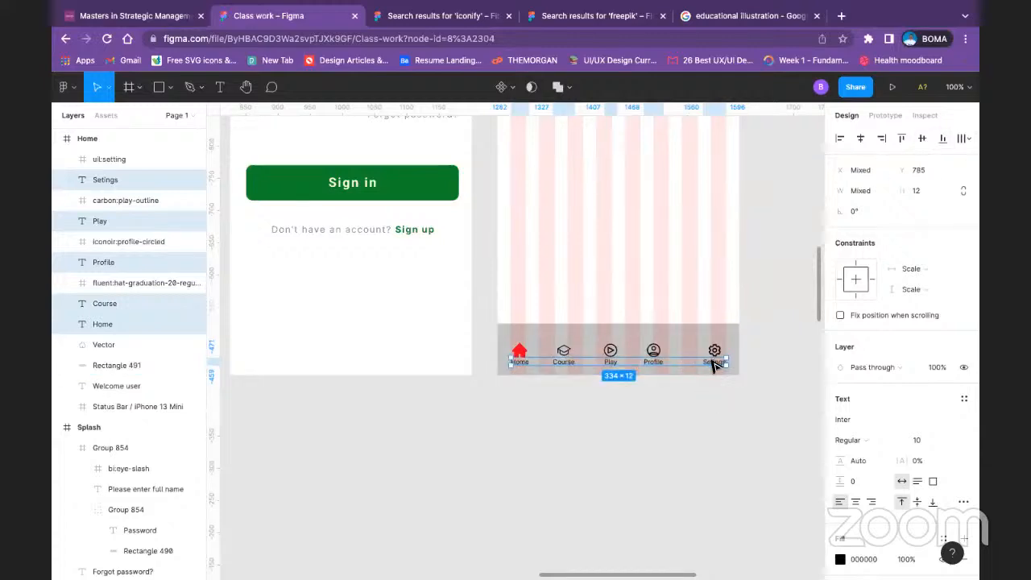
pyautogui.moveTo(712, 363); pyautogui.dragTo(714, 368)
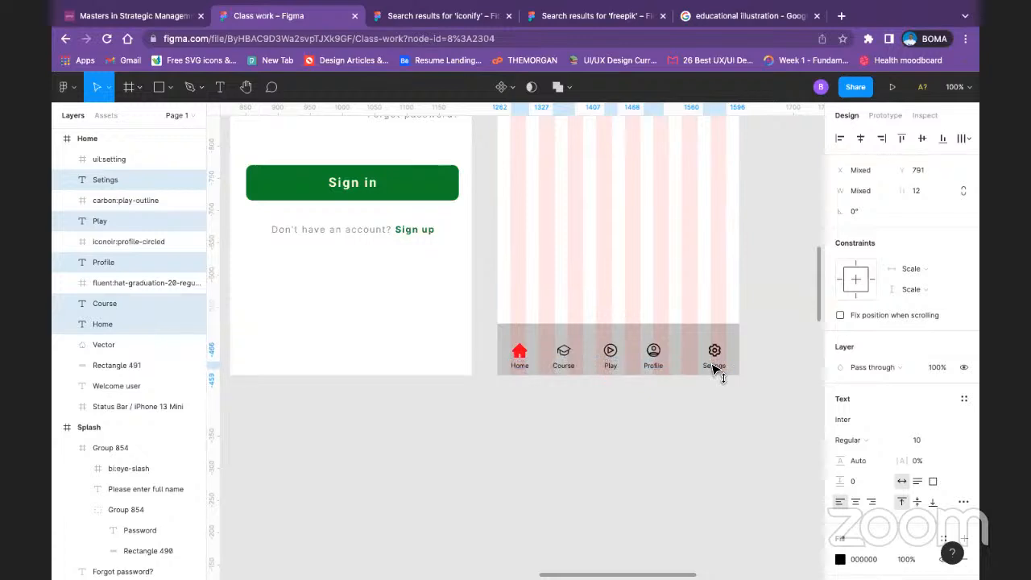
pyautogui.click(701, 425)
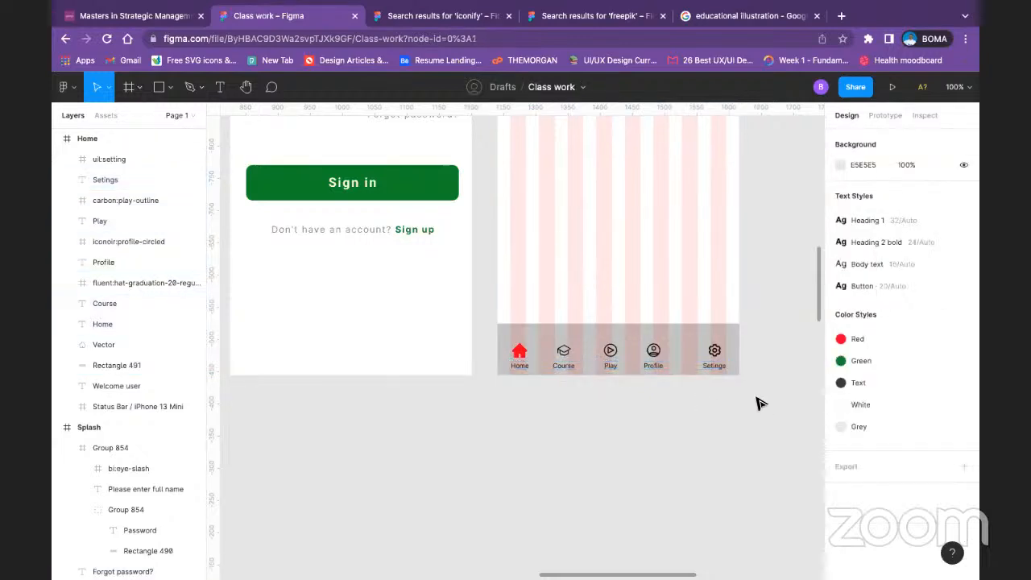
# Step: Group the Home icon with its label, and the Course icon with its label, in the bottom navigation bar
pyautogui.click(519, 354)
pyautogui.keyDown('shift'); pyautogui.click(524, 369); pyautogui.keyUp('shift')
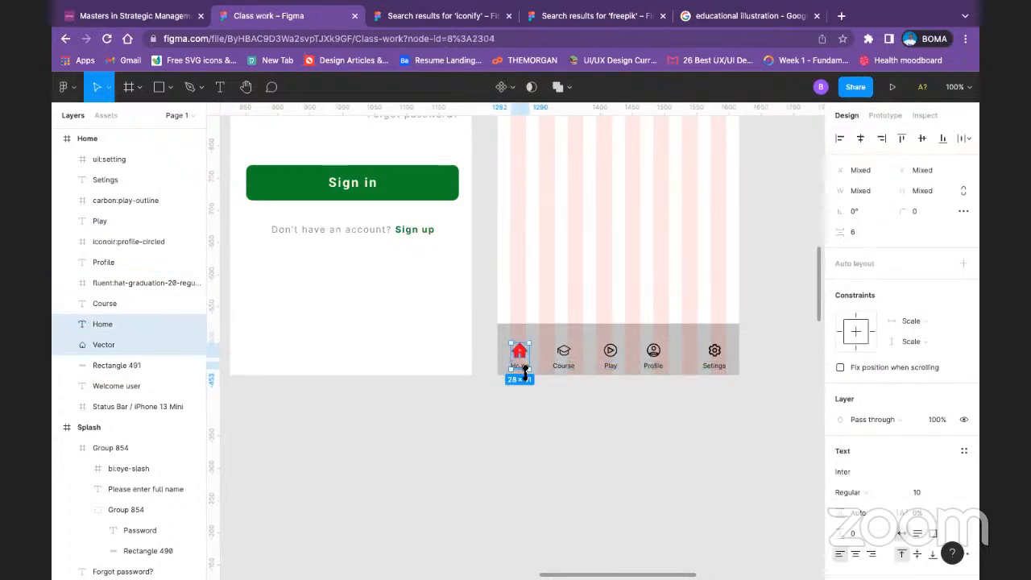
pyautogui.press('super+g')
pyautogui.click(563, 350)
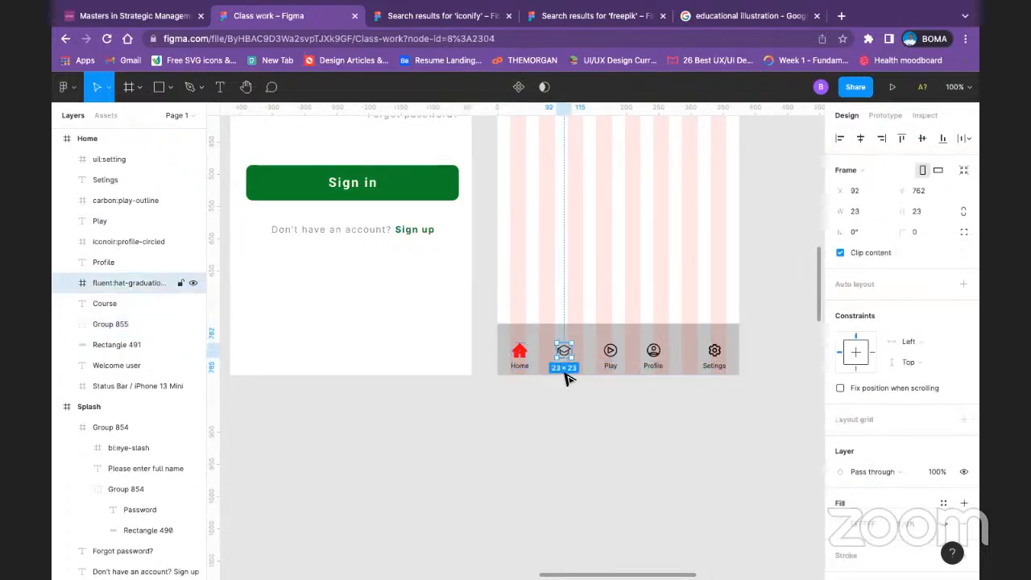
pyautogui.click(589, 419)
pyautogui.click(563, 366)
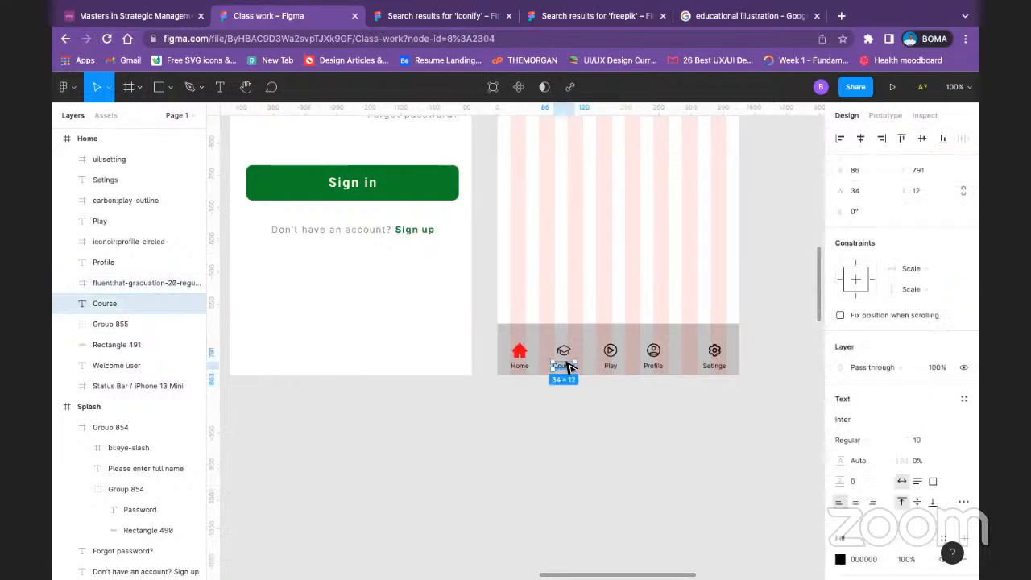
pyautogui.keyDown('shift'); pyautogui.click(563, 355); pyautogui.keyUp('shift')
pyautogui.press('super+g')
# Step: Group the Play icon with its label, and the Profile icon with its label
pyautogui.click(611, 366)
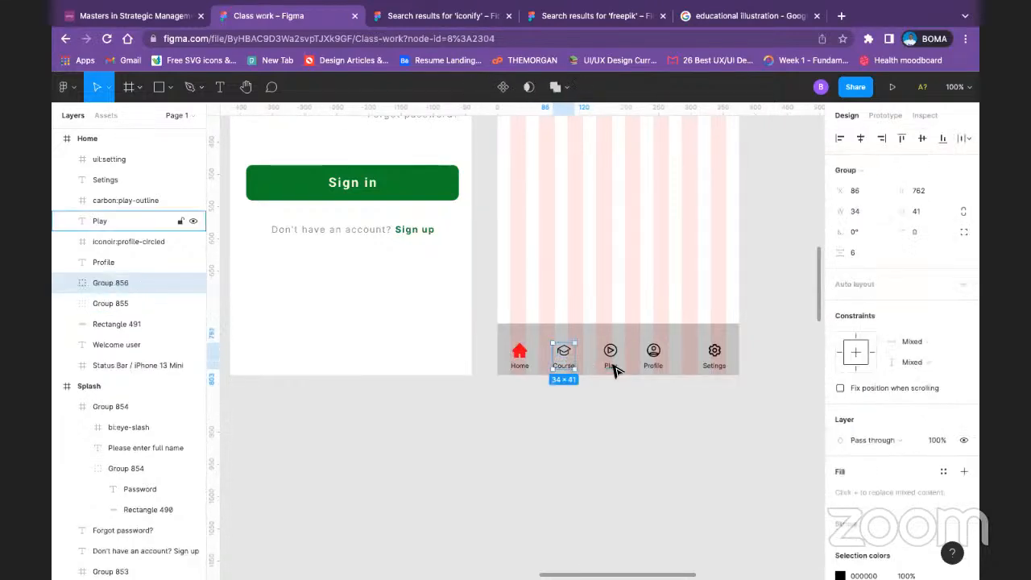
pyautogui.keyDown('shift'); pyautogui.click(610, 353); pyautogui.keyUp('shift')
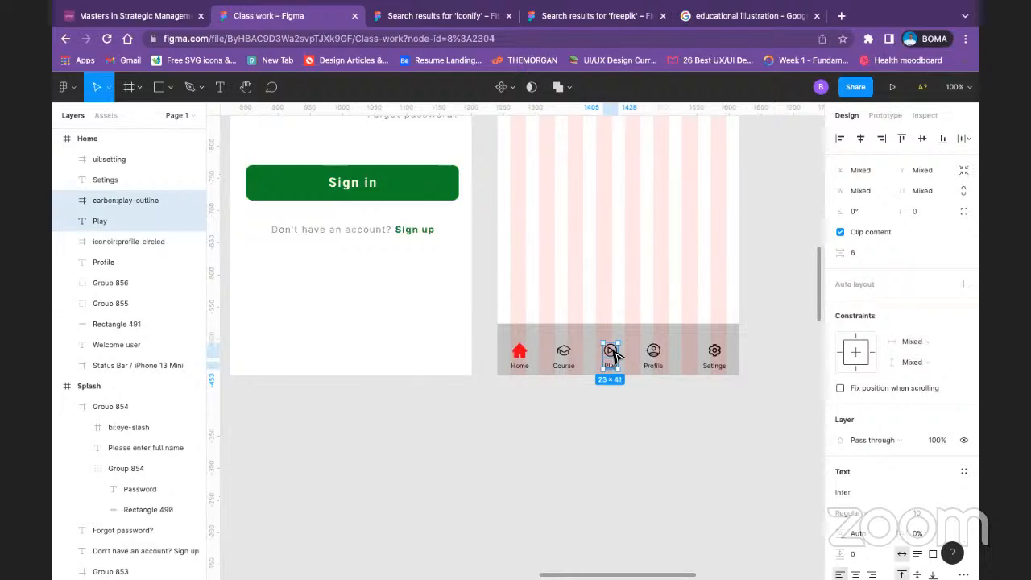
pyautogui.press('super+g')
pyautogui.click(653, 366)
pyautogui.keyDown('shift'); pyautogui.click(653, 352); pyautogui.keyUp('shift')
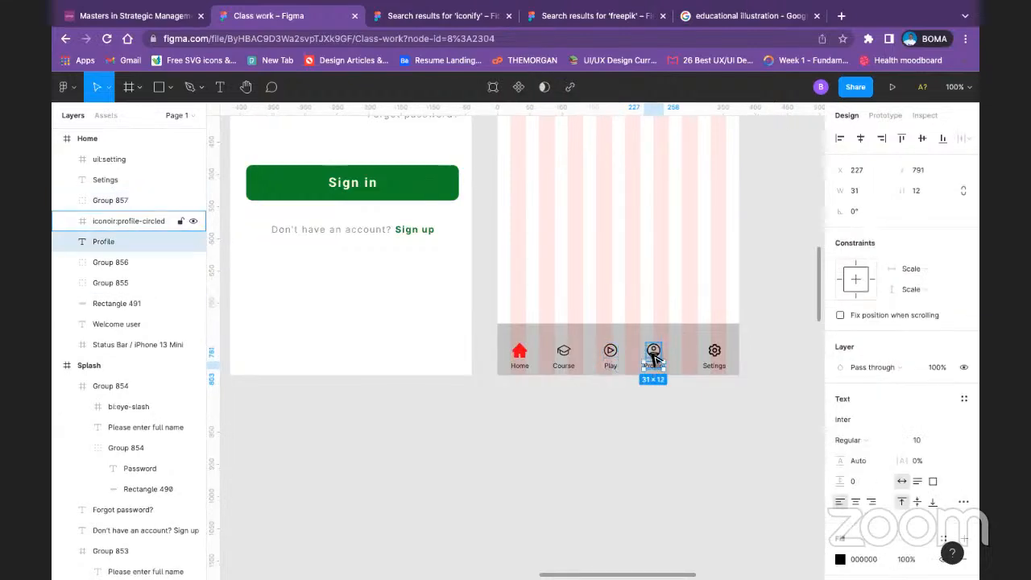
pyautogui.press('super+g')
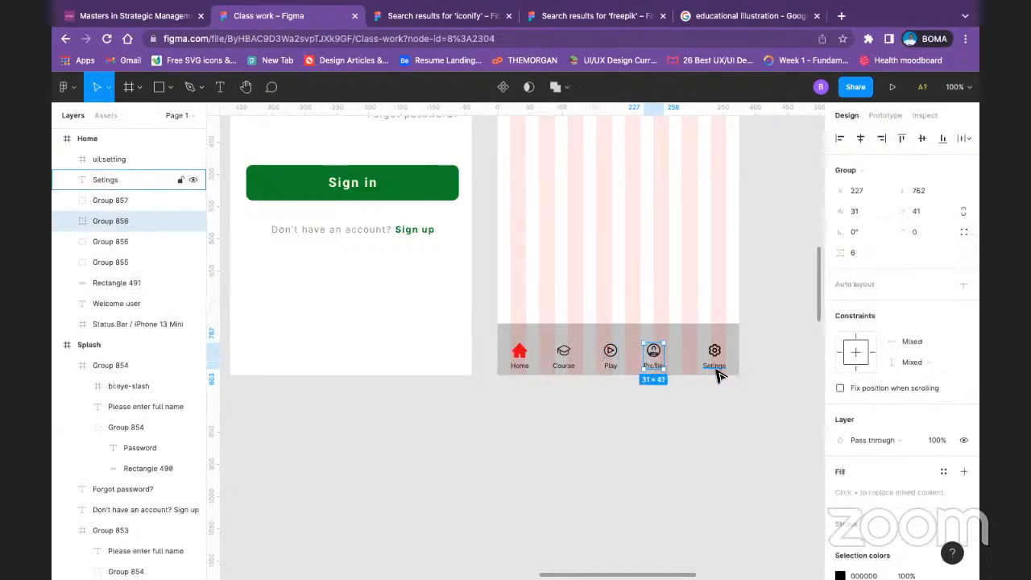
# Step: Group the gear icon with its Setings label, keeping the icon above the text
pyautogui.click(716, 370)
pyautogui.keyDown('shift'); pyautogui.click(715, 352); pyautogui.keyUp('shift')
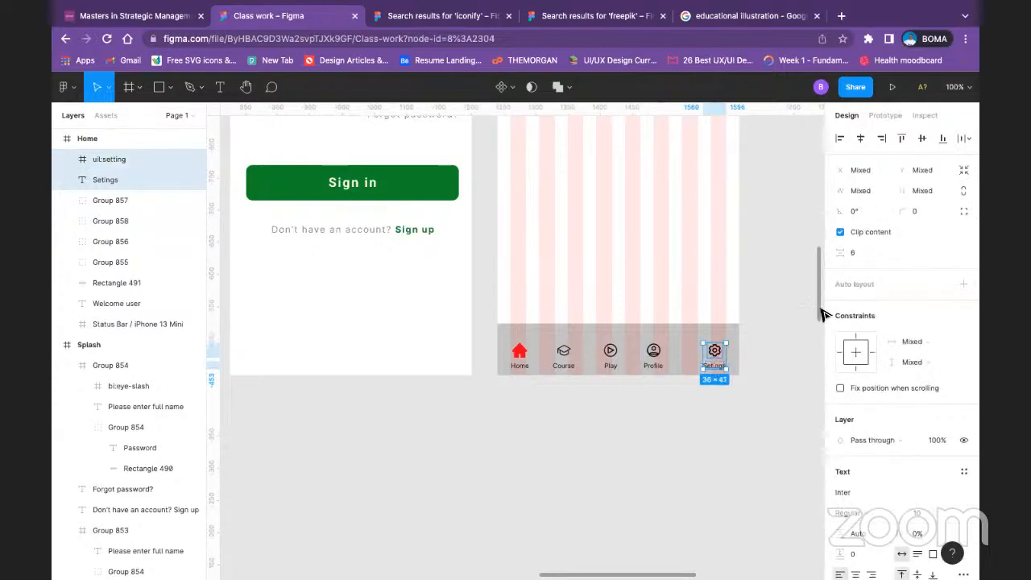
pyautogui.click(921, 138)
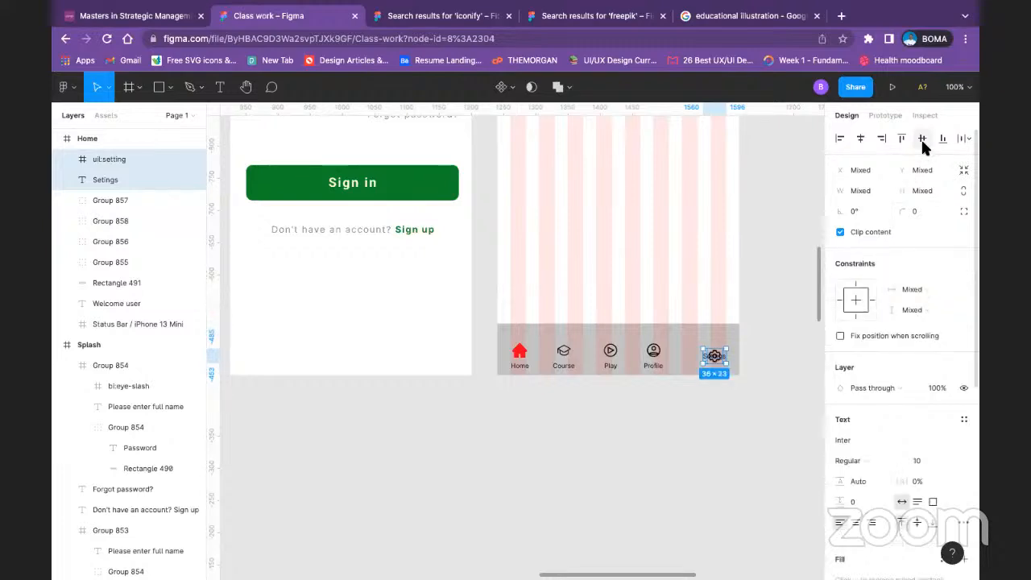
pyautogui.hotkey('ctrl', 'z')
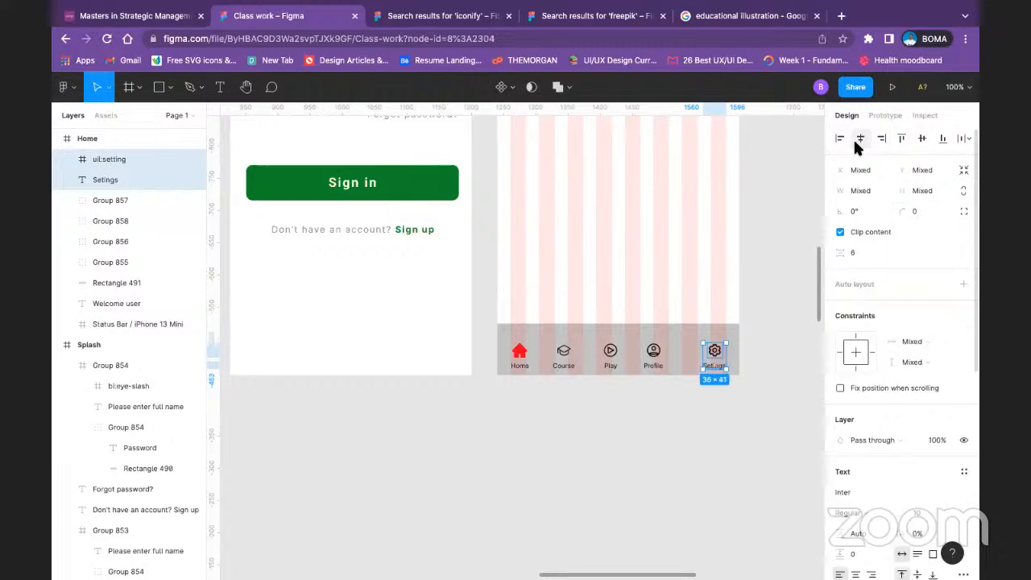
pyautogui.hotkey('ctrl', 'g')
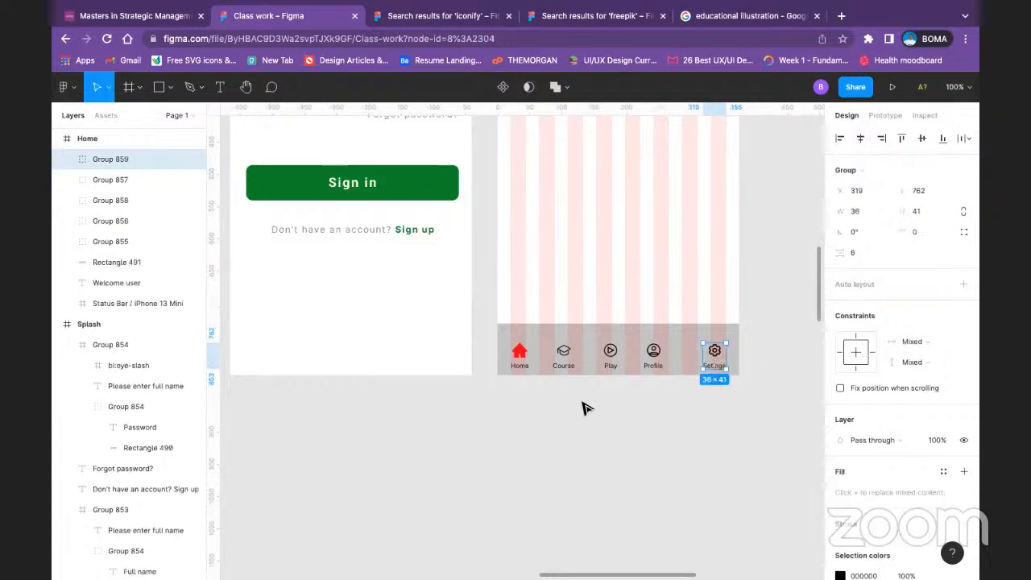
# Step: Distribute the Home, Course, Play, Profile and Setings groups with equal horizontal spacing across the navigation bar
pyautogui.click(520, 353)
pyautogui.keyDown('shift'); pyautogui.click(564, 351); pyautogui.keyUp('shift')
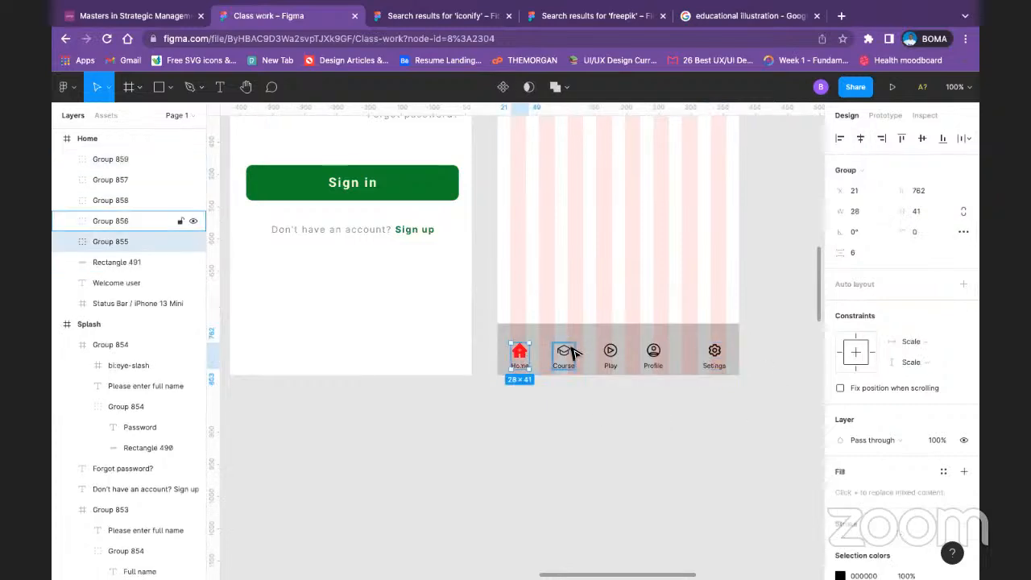
pyautogui.keyDown('shift'); pyautogui.click(610, 352); pyautogui.keyUp('shift')
pyautogui.keyDown('shift'); pyautogui.click(653, 351); pyautogui.keyUp('shift')
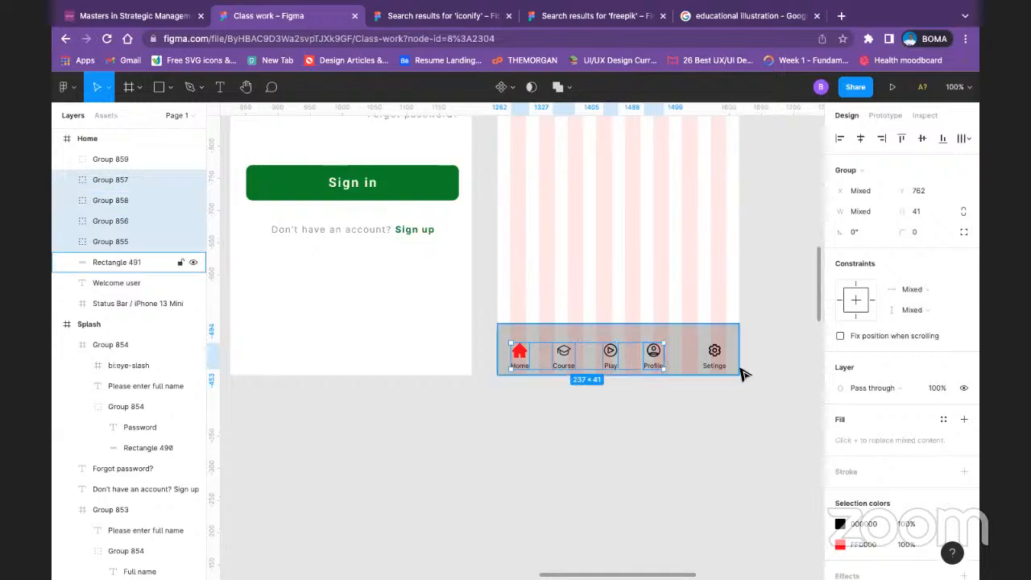
pyautogui.keyDown('shift'); pyautogui.click(714, 352); pyautogui.keyUp('shift')
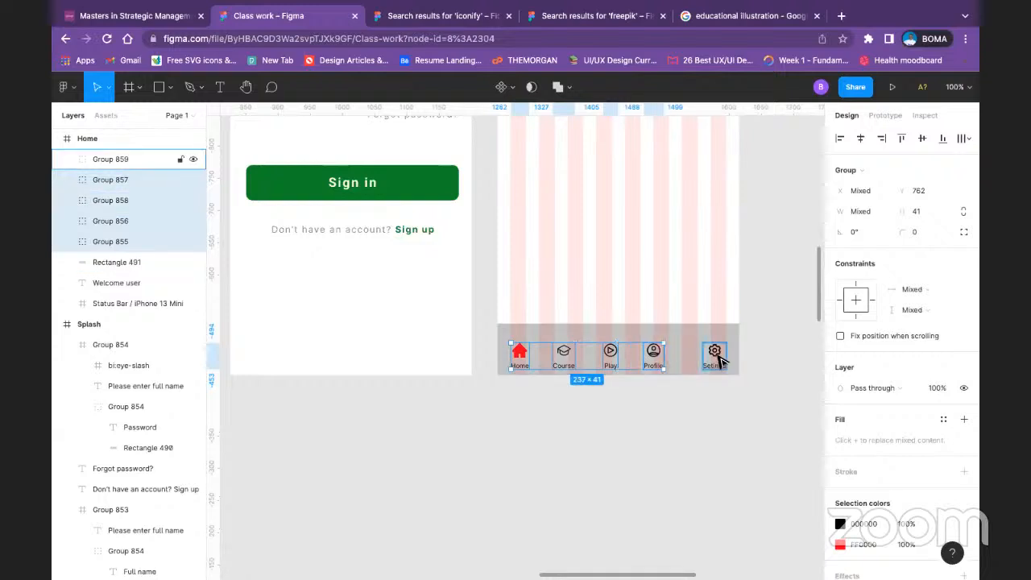
pyautogui.click(960, 139)
pyautogui.click(886, 165)
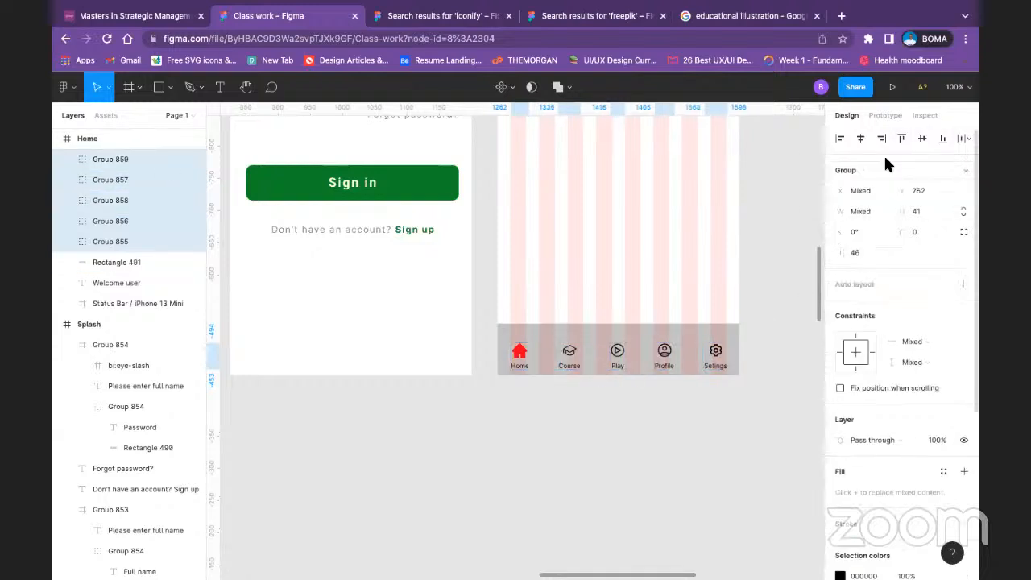
pyautogui.click(960, 138)
pyautogui.click(916, 196)
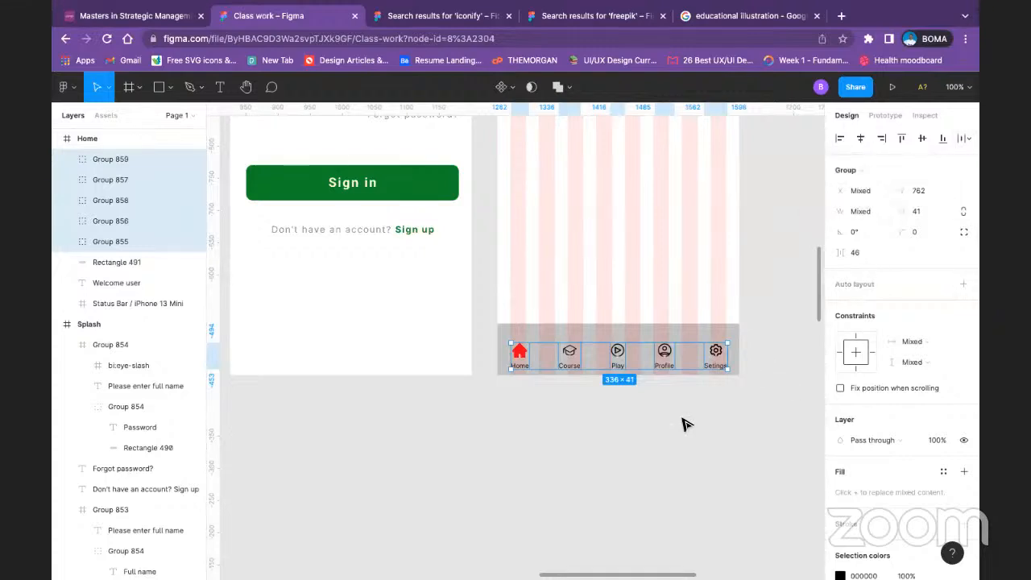
pyautogui.click(613, 481)
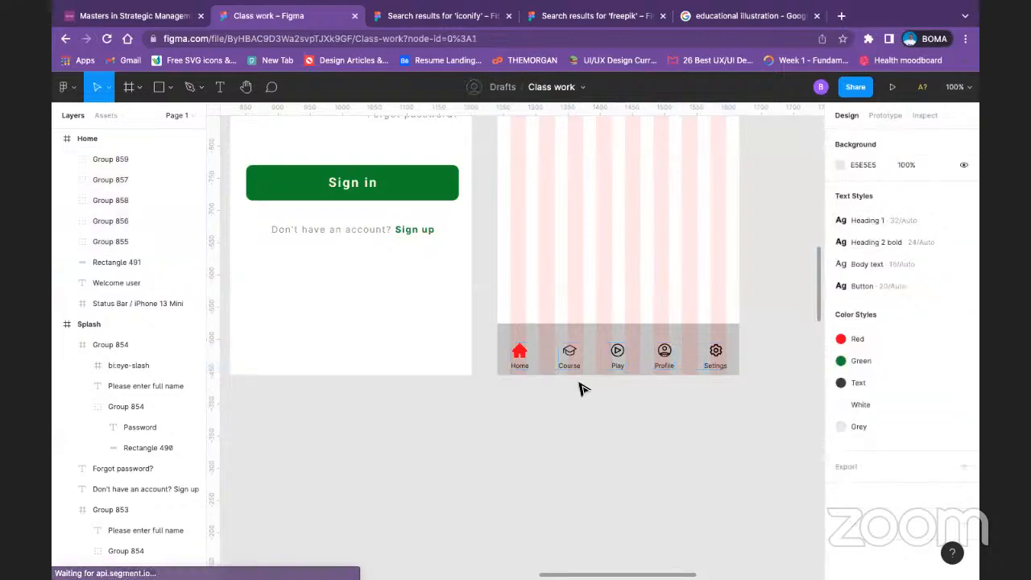
# Step: Apply the Red color style to the Home label's fill inside its navigation group
pyautogui.click(517, 368)
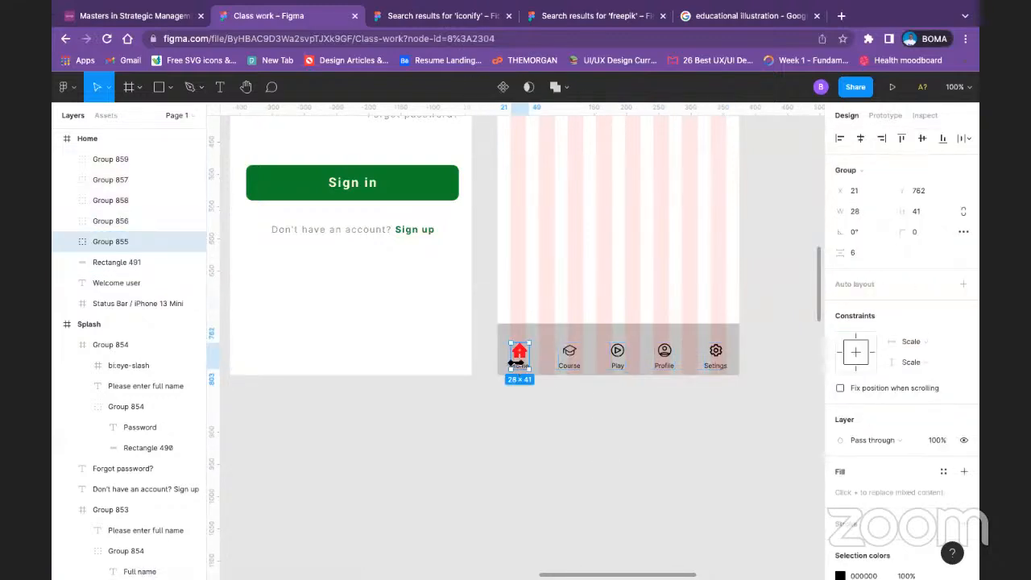
pyautogui.doubleClick(519, 369)
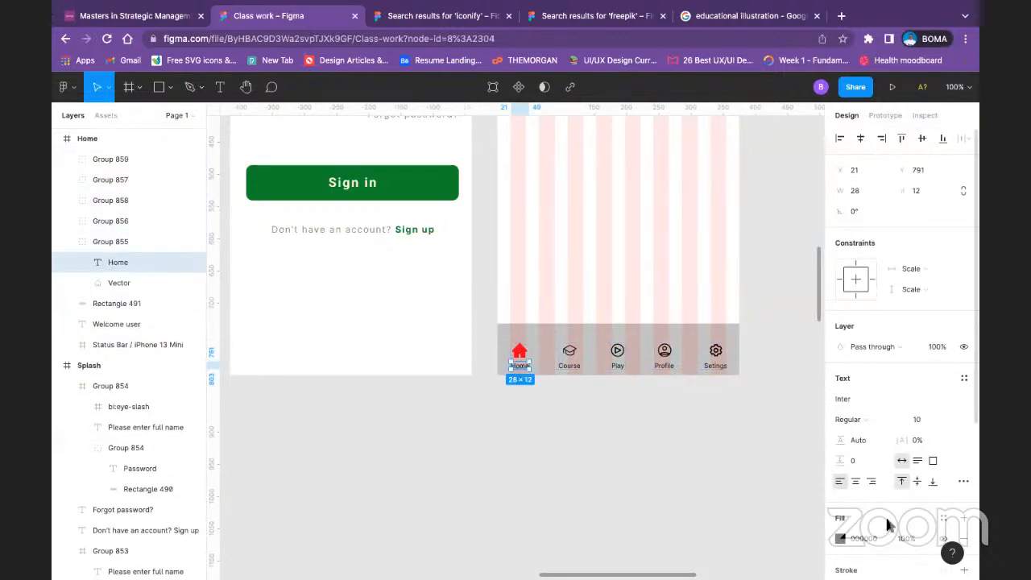
pyautogui.scroll(-3, 890, 528)
pyautogui.click(840, 423)
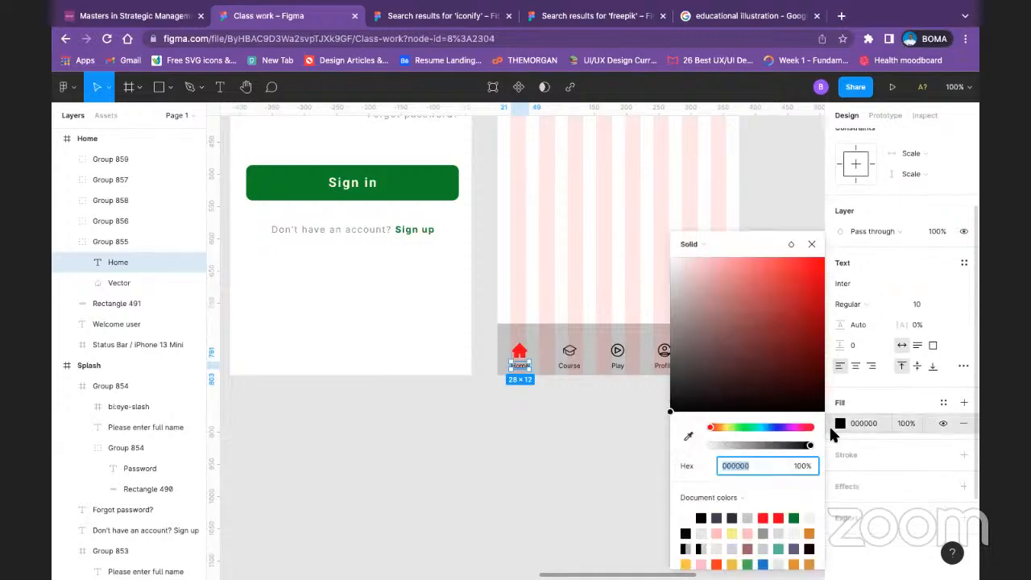
pyautogui.click(943, 402)
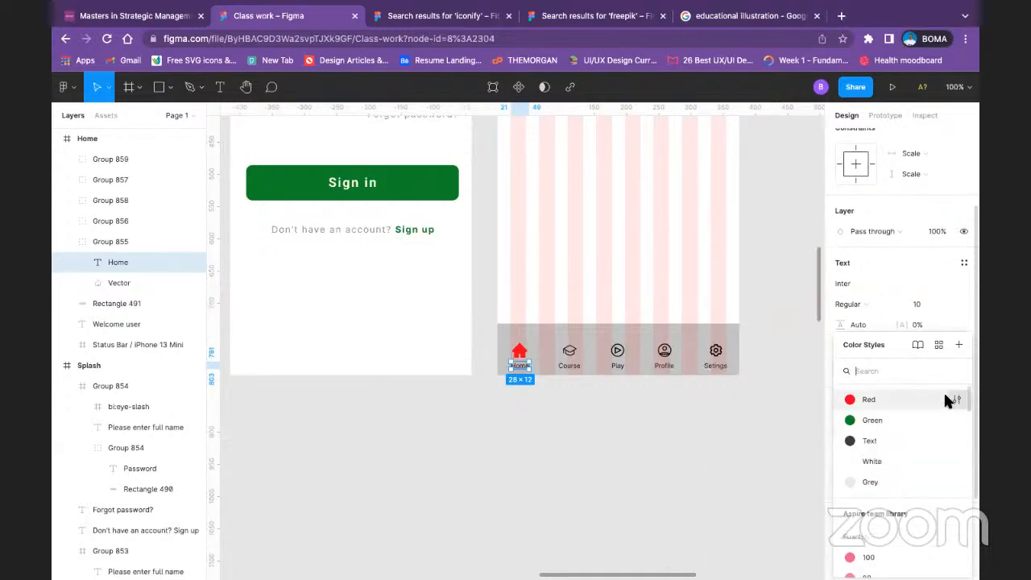
pyautogui.click(878, 398)
pyautogui.click(655, 437)
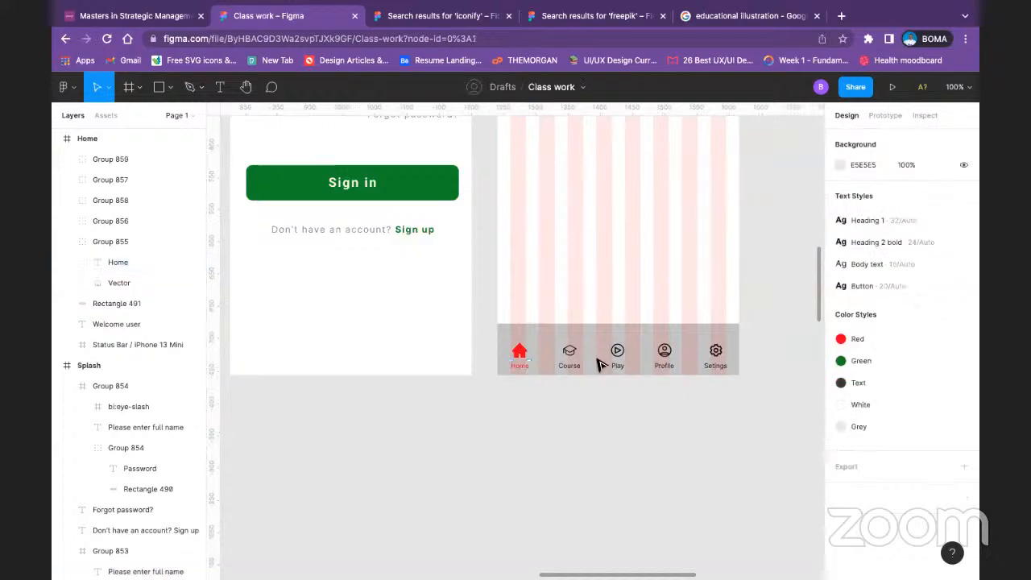
# Step: Apply the Text color style to the Course, Play, Profile and Setings icons and labels
pyautogui.click(565, 362)
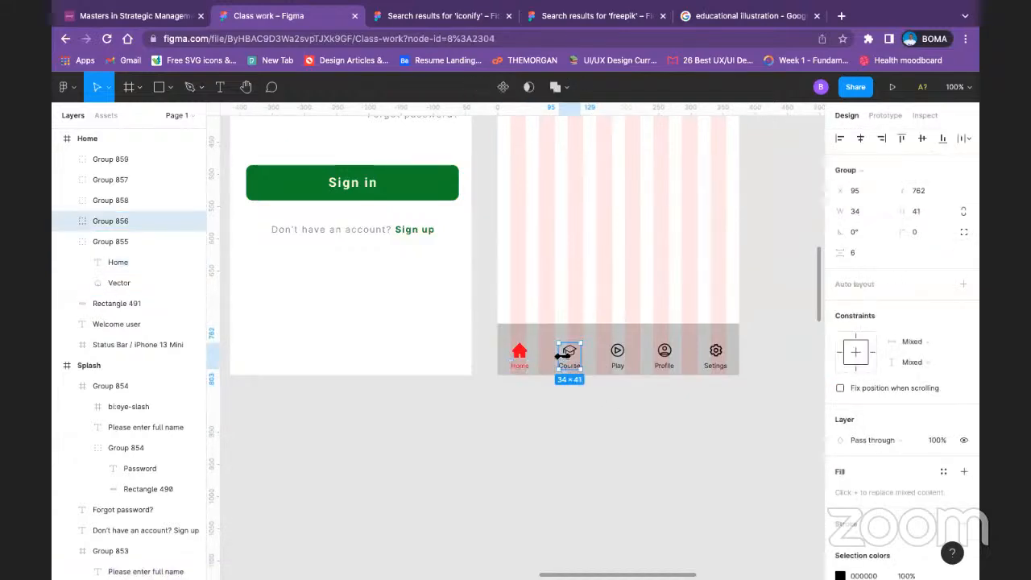
pyautogui.scroll(-3, 950, 450)
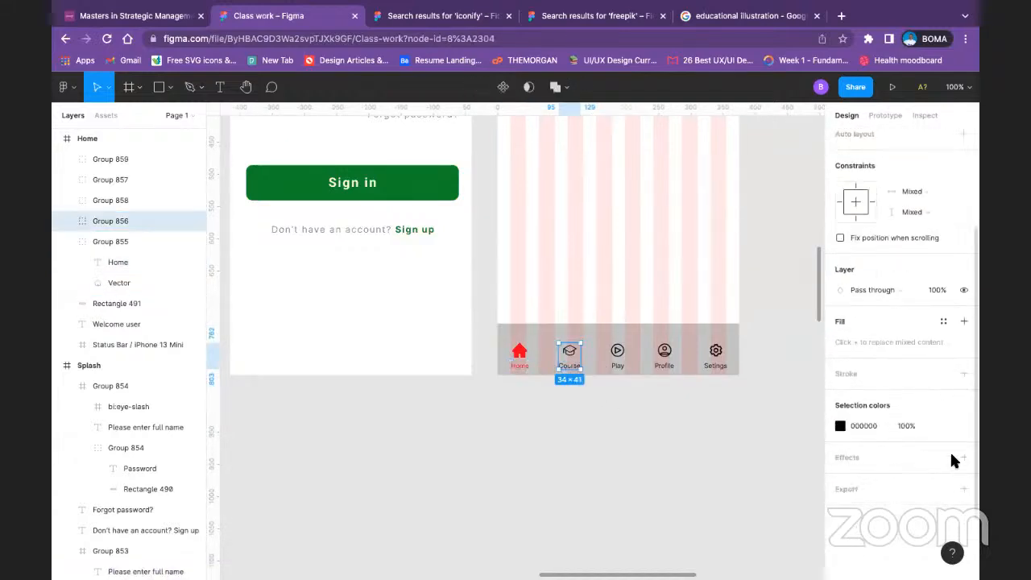
pyautogui.keyDown('shift'); pyautogui.click(617, 352); pyautogui.keyUp('shift')
pyautogui.keyDown('shift'); pyautogui.click(664, 352); pyautogui.keyUp('shift')
pyautogui.keyDown('shift'); pyautogui.click(715, 352); pyautogui.keyUp('shift')
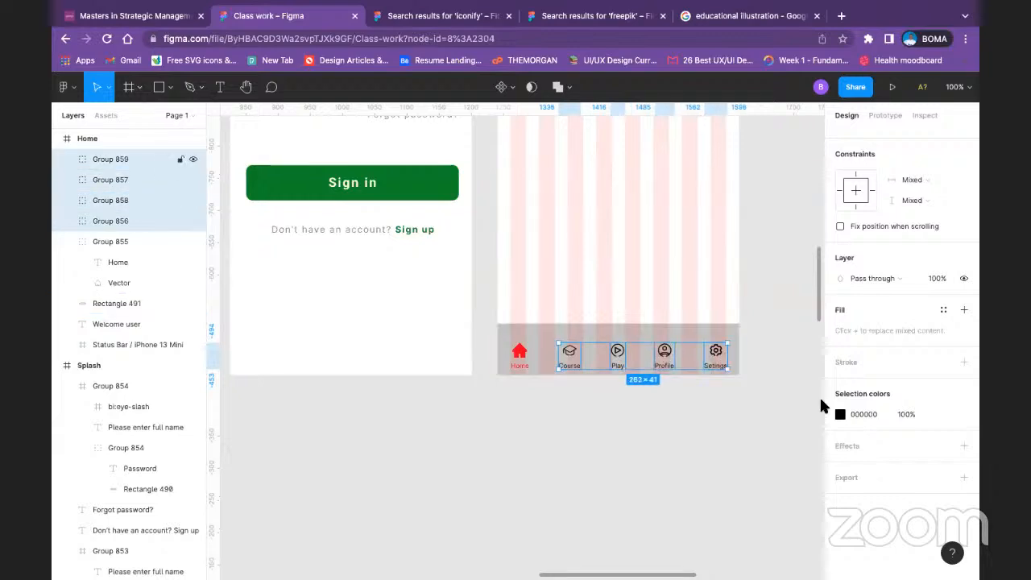
pyautogui.click(941, 415)
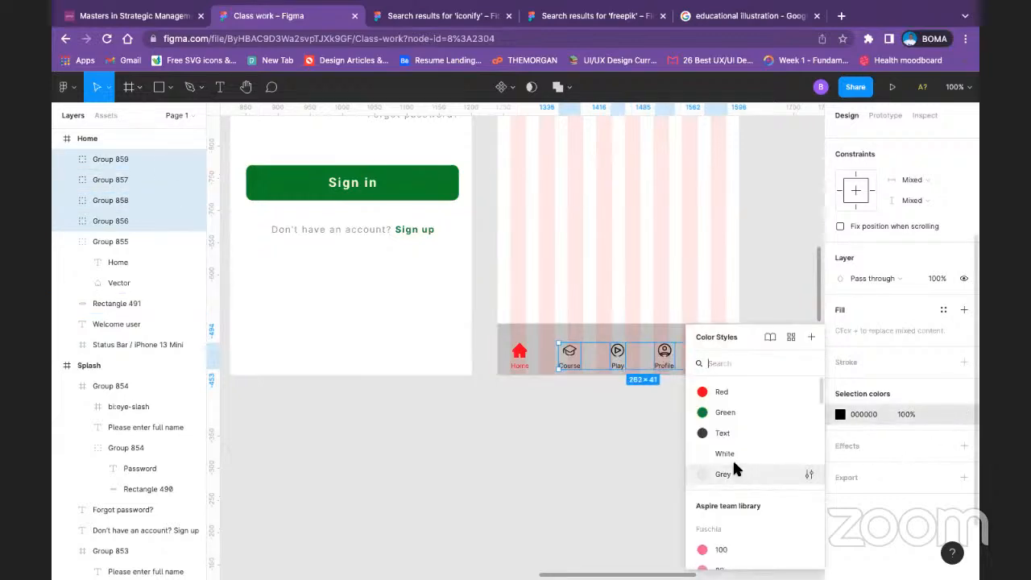
pyautogui.click(740, 432)
pyautogui.click(689, 459)
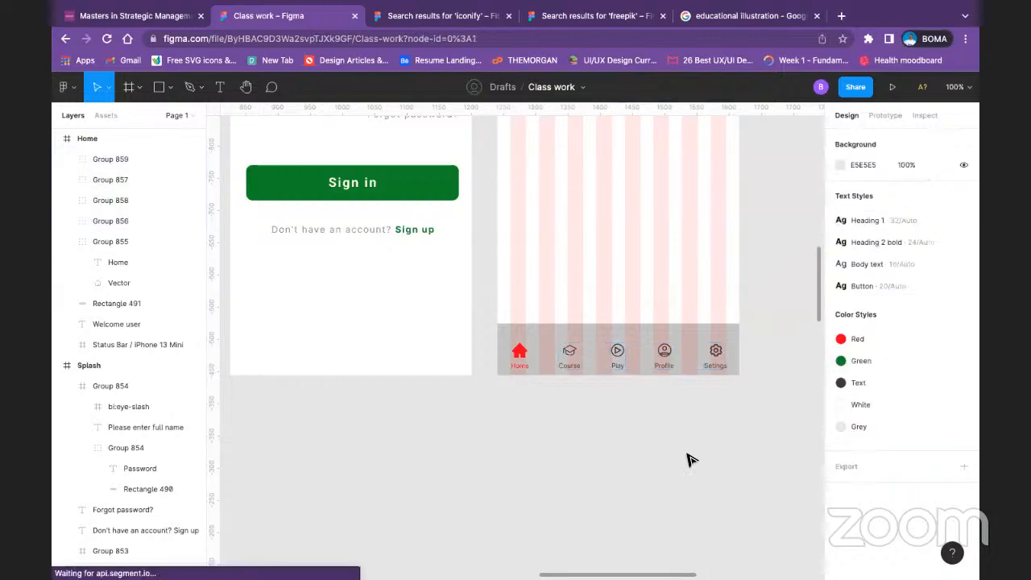
# Step: Select the Course, Play, Profile and Setings groups together with the navigation bar's background rectangle and bring up their selection colors
pyautogui.scroll(5, 596, 394)
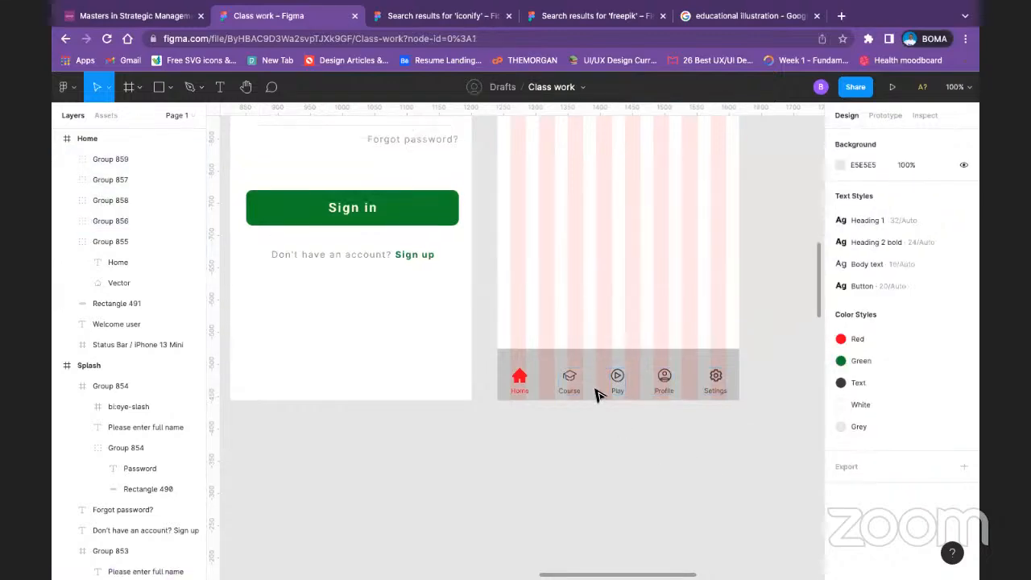
pyautogui.scroll(-3, 626, 442)
pyautogui.click(570, 425)
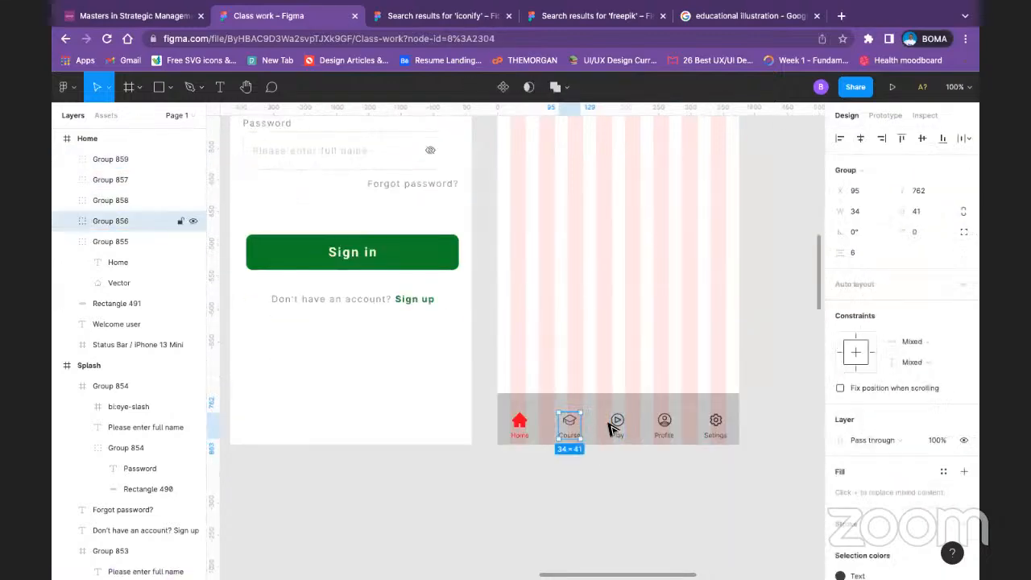
pyautogui.keyDown('shift'); pyautogui.click(617, 424); pyautogui.keyUp('shift')
pyautogui.keyDown('shift'); pyautogui.click(644, 426); pyautogui.keyUp('shift')
pyautogui.keyDown('shift'); pyautogui.click(665, 426); pyautogui.keyUp('shift')
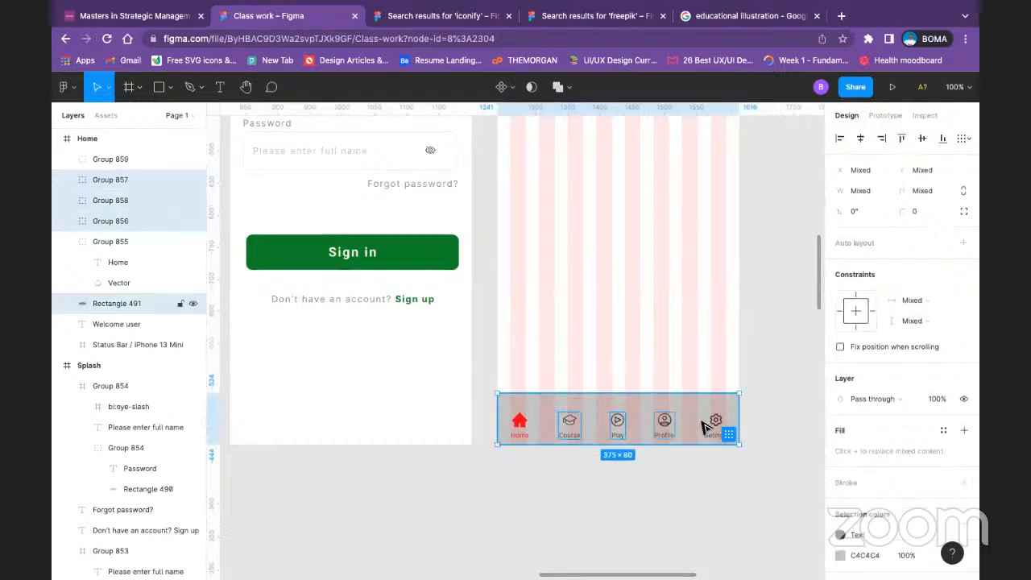
pyautogui.keyDown('shift'); pyautogui.click(715, 422); pyautogui.keyUp('shift')
pyautogui.scroll(-3, 887, 466)
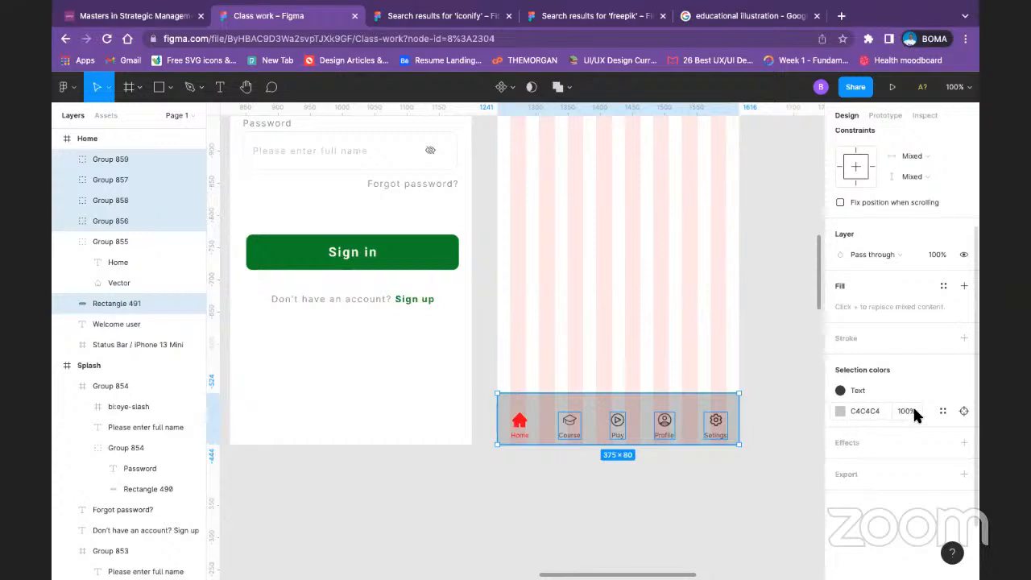
pyautogui.click(943, 410)
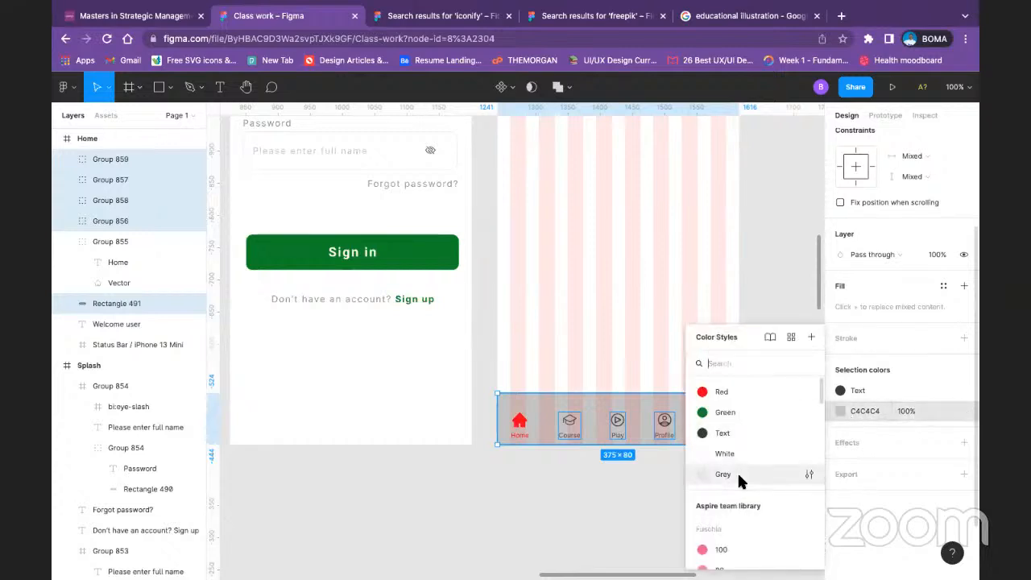
pyautogui.click(724, 427)
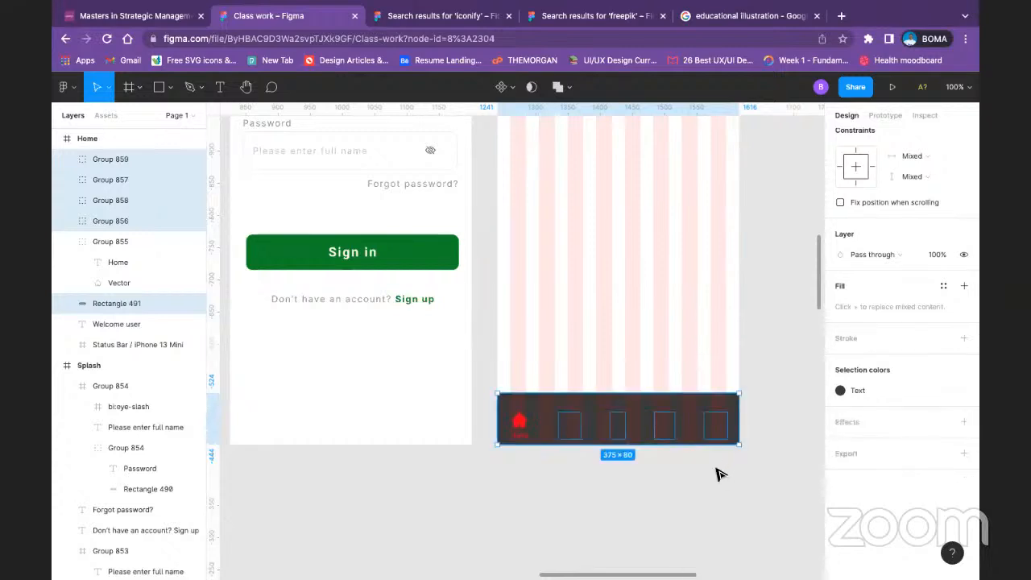
pyautogui.press('super+z')
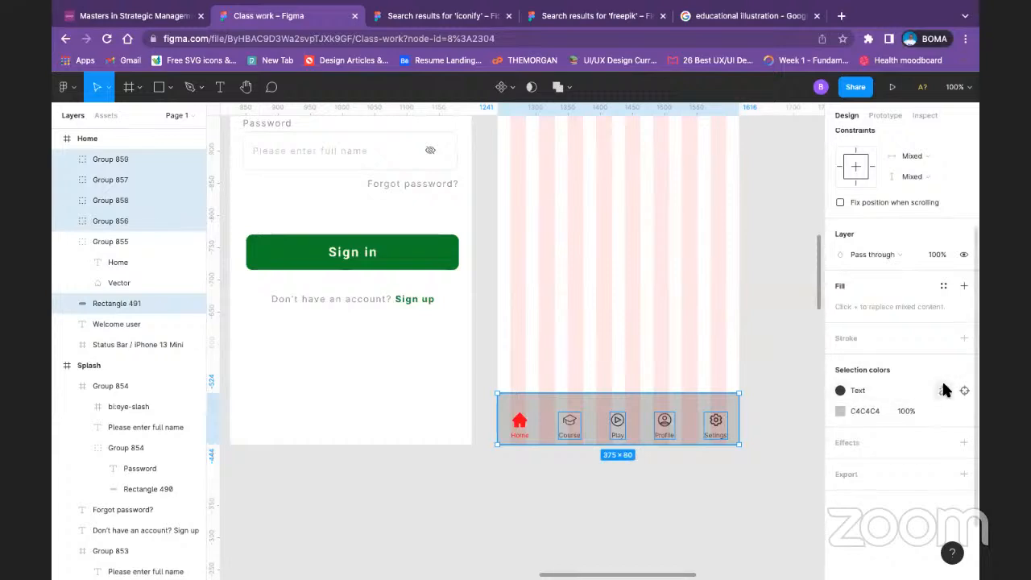
# Step: Detach the Text color style from the Course, Play, Profile and Setings items and set their 3C3A3A color to 70% opacity
pyautogui.click(943, 391)
pyautogui.click(908, 392)
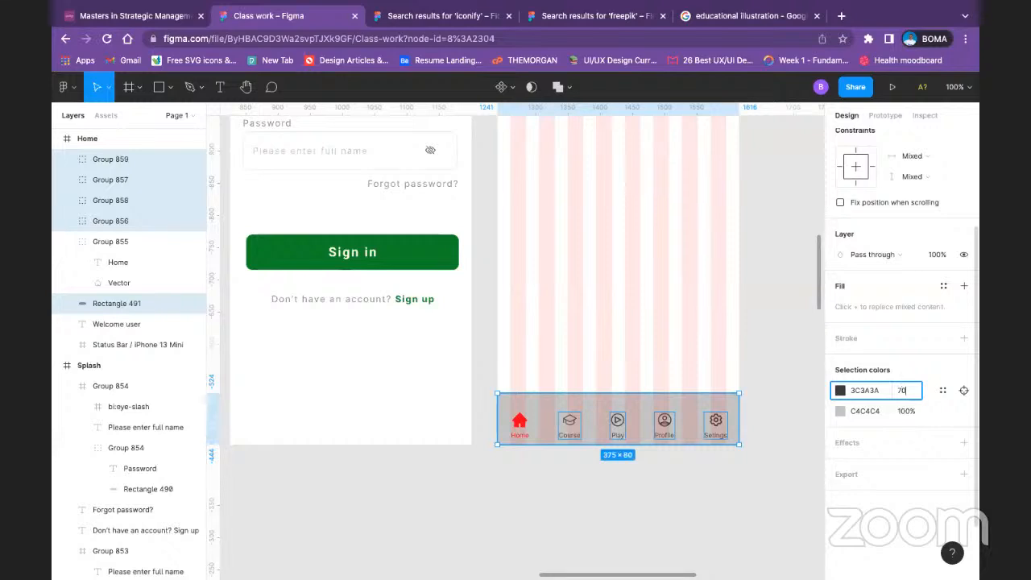
pyautogui.press('Return')
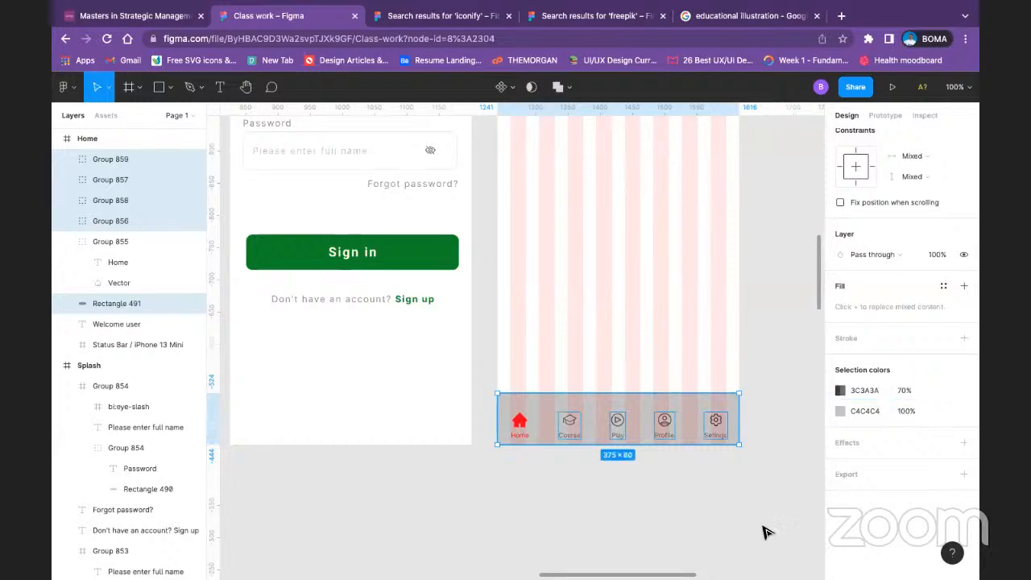
pyautogui.click(719, 497)
# Step: Hide the 8-column layout grid on the Home frame
pyautogui.scroll(3, 636, 465)
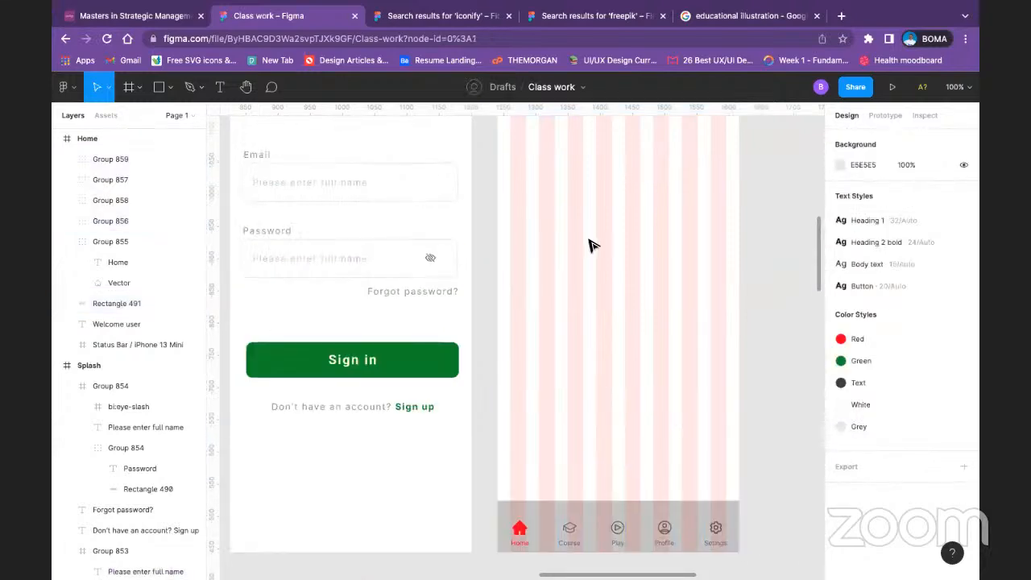
pyautogui.scroll(3, 564, 210)
pyautogui.click(514, 135)
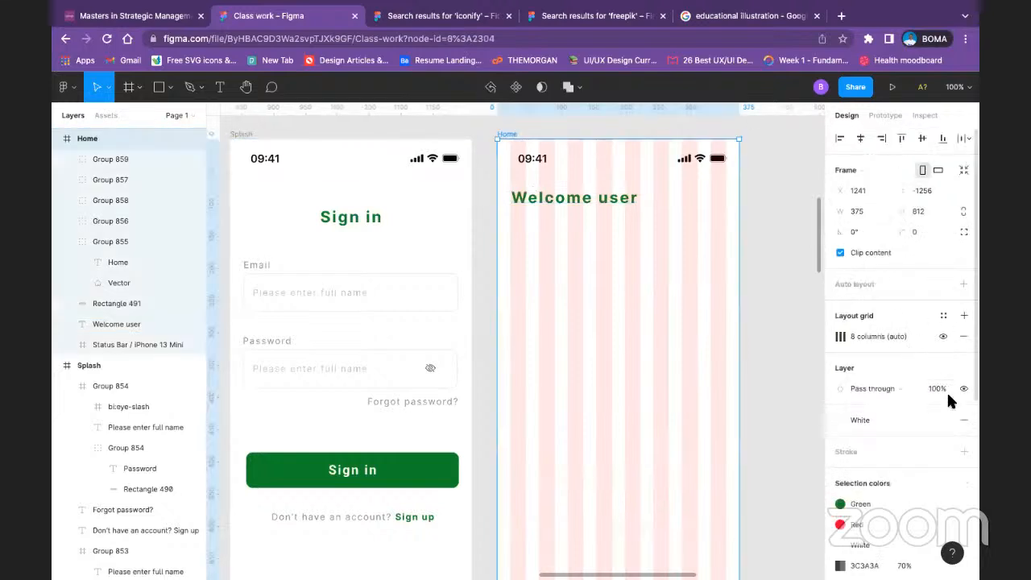
pyautogui.click(942, 338)
# Step: Group the Home, Course, Play, Profile and Setings navigation items into a single group
pyautogui.scroll(-6, 729, 432)
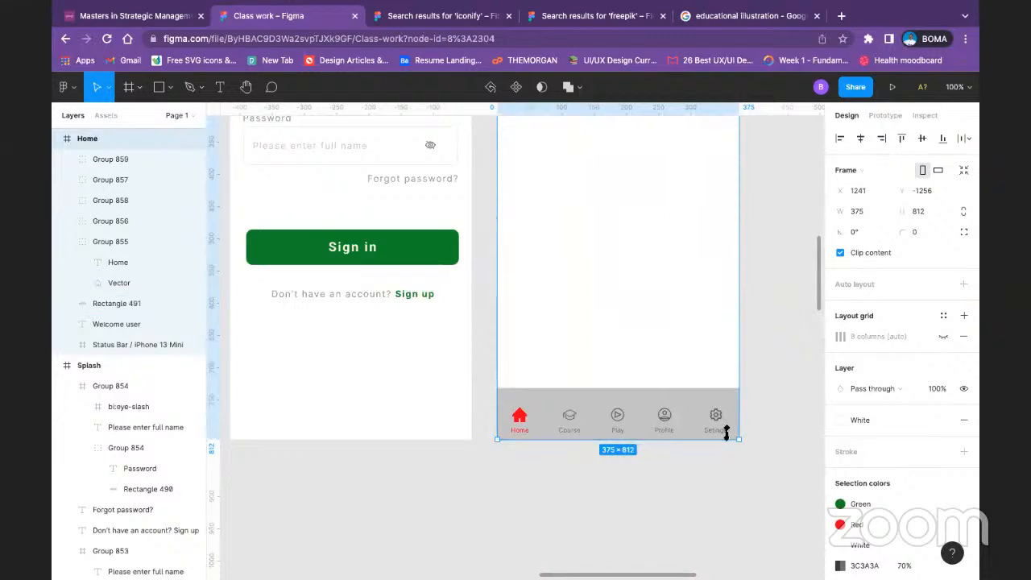
pyautogui.click(519, 417)
pyautogui.keyDown('shift'); pyautogui.click(569, 418); pyautogui.keyUp('shift')
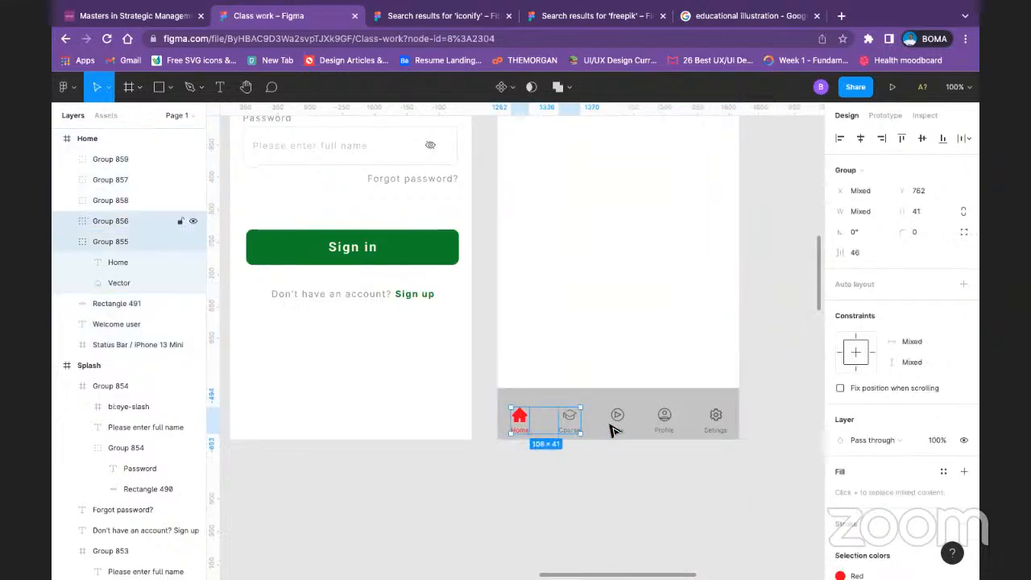
pyautogui.keyDown('shift'); pyautogui.click(616, 417); pyautogui.keyUp('shift')
pyautogui.keyDown('shift'); pyautogui.click(663, 417); pyautogui.keyUp('shift')
pyautogui.keyDown('shift'); pyautogui.click(714, 415); pyautogui.keyUp('shift')
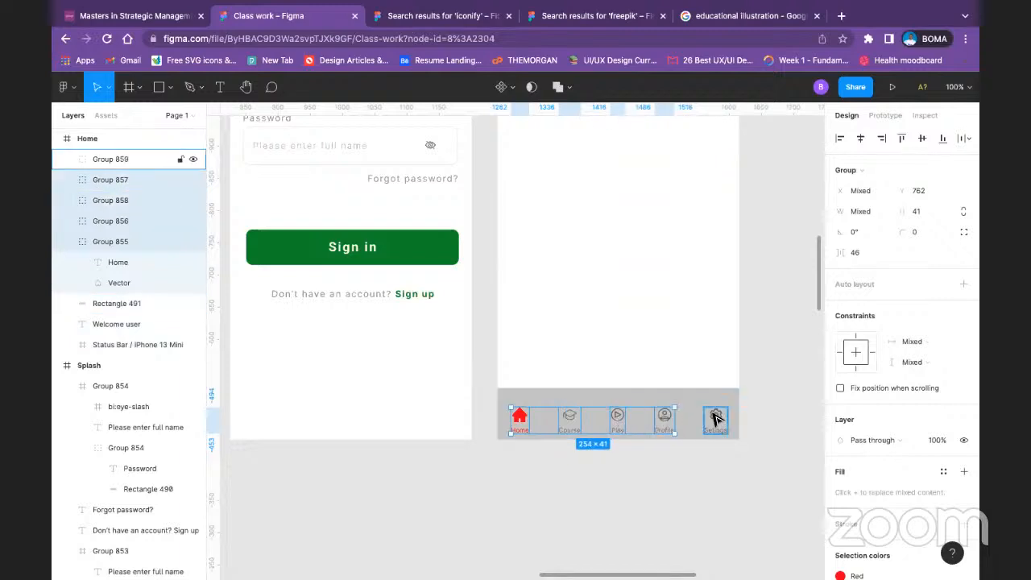
pyautogui.hotkey('ctrl', 'g')
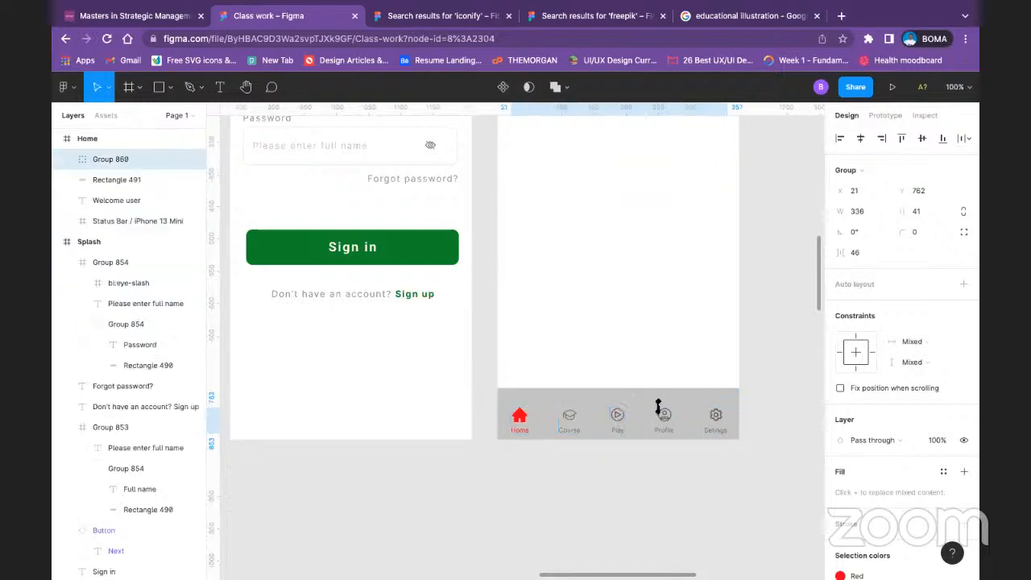
# Step: Align the navigation items group and the bar's background rectangle by their vertical centers
pyautogui.keyDown('shift'); pyautogui.click(684, 389); pyautogui.keyUp('shift')
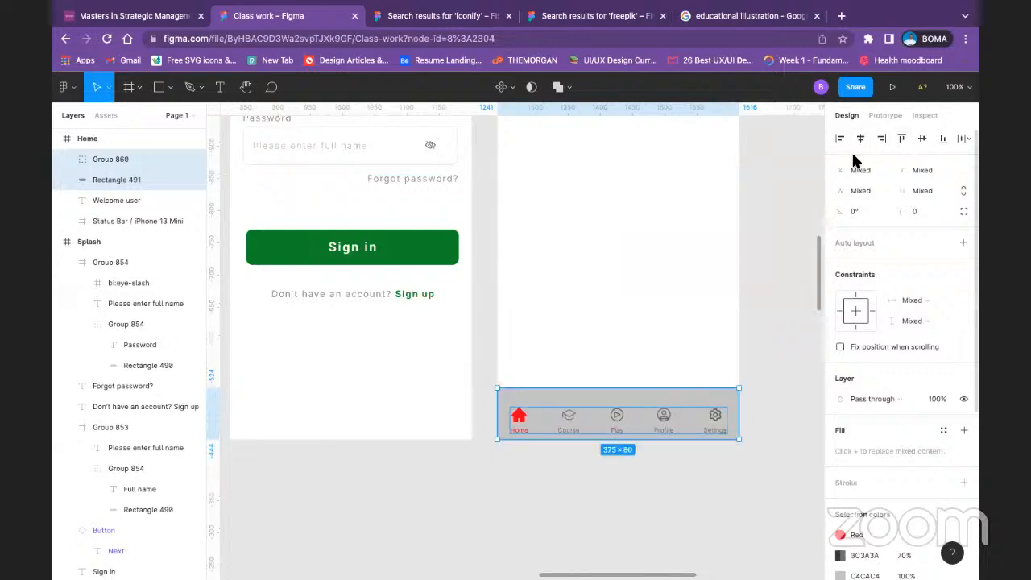
pyautogui.click(923, 138)
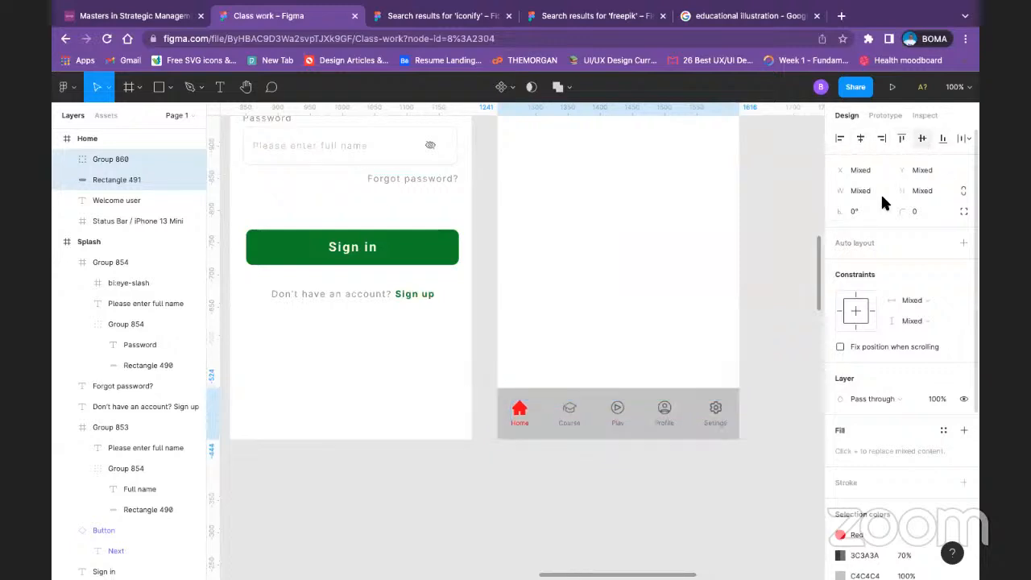
pyautogui.click(680, 483)
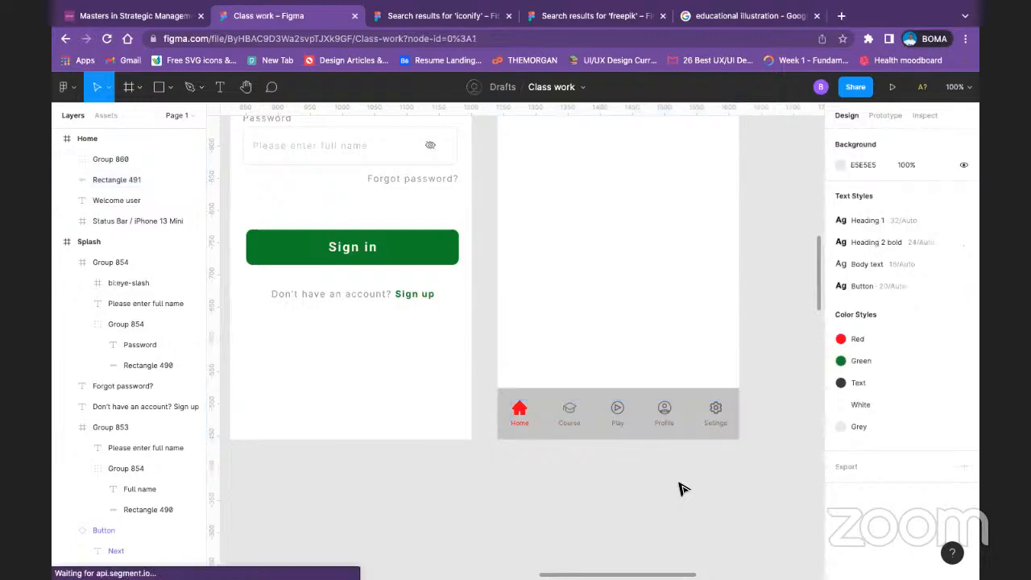
# Step: Change the navigation bar's background rectangle fill to white, FFFFFF, from the document colors
pyautogui.click(731, 406)
pyautogui.scroll(-3, 837, 483)
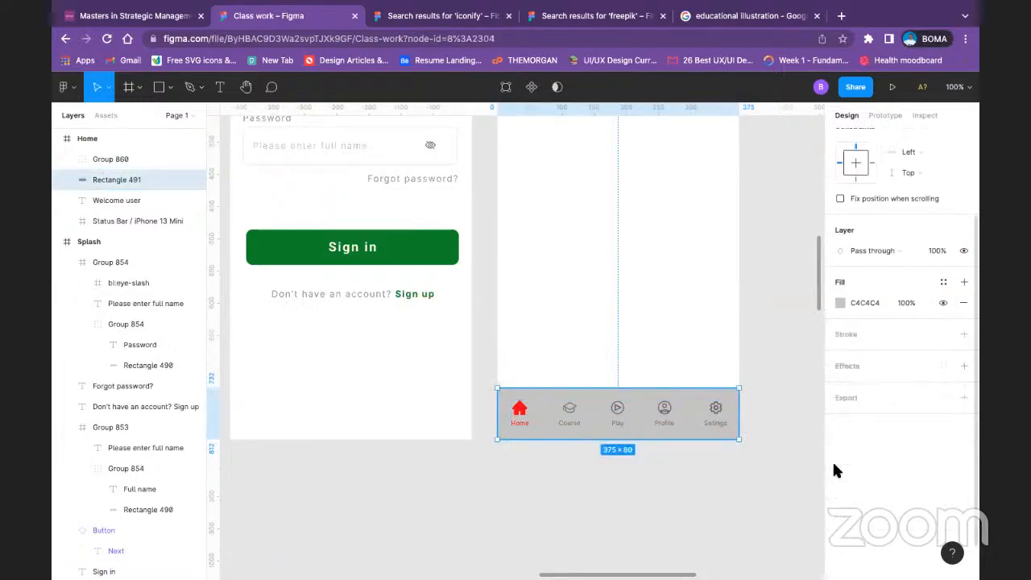
pyautogui.click(840, 265)
pyautogui.click(726, 467)
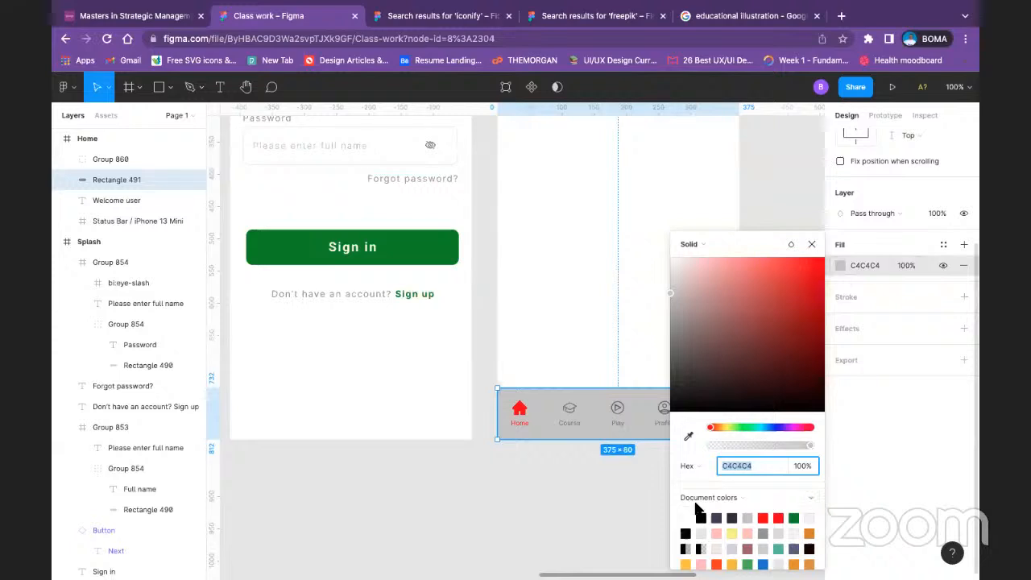
pyautogui.click(686, 517)
pyautogui.click(615, 481)
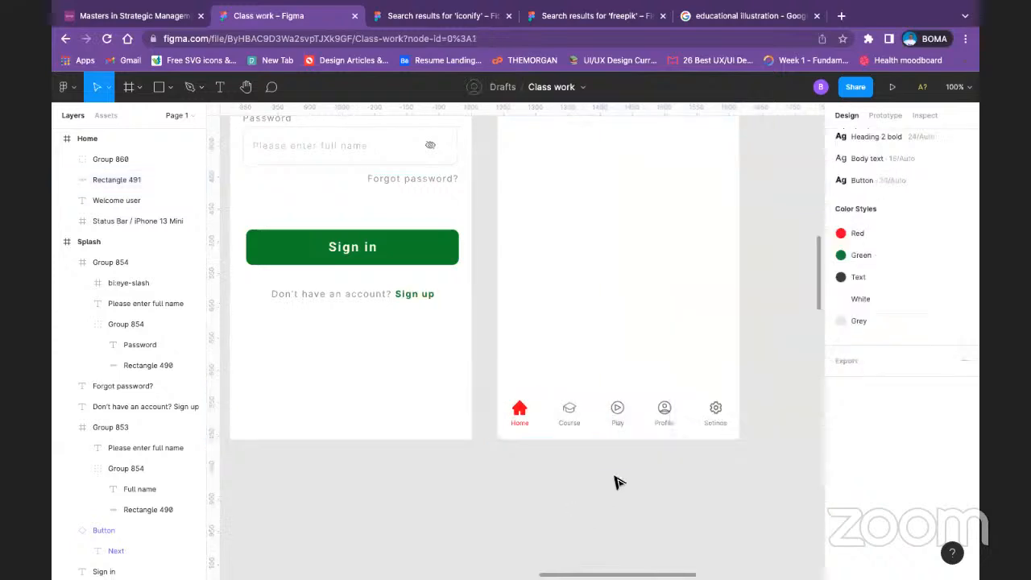
# Step: Add a drop shadow to the navigation bar's background rectangle and open the shadow's color for editing
pyautogui.click(715, 400)
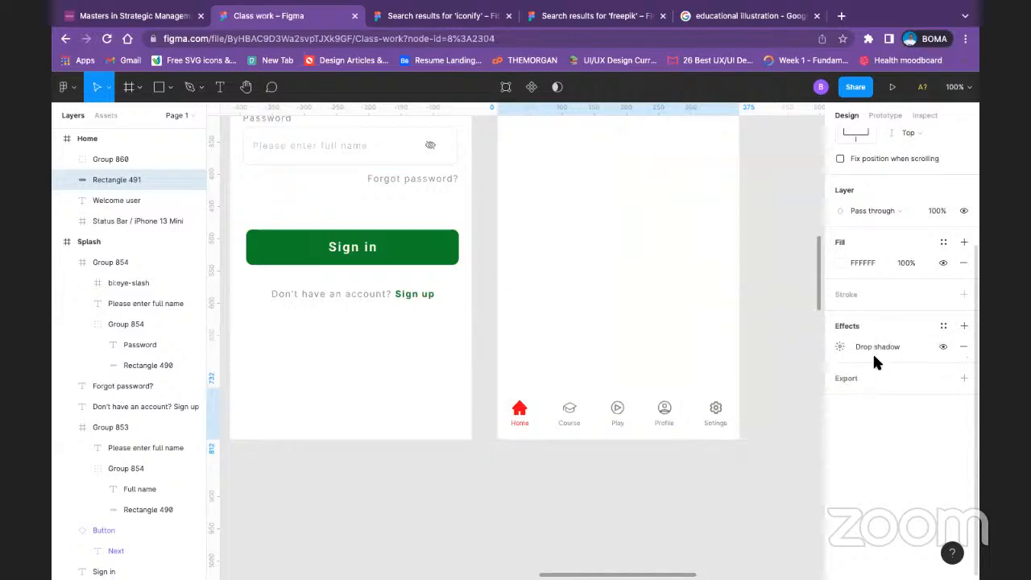
pyautogui.click(840, 347)
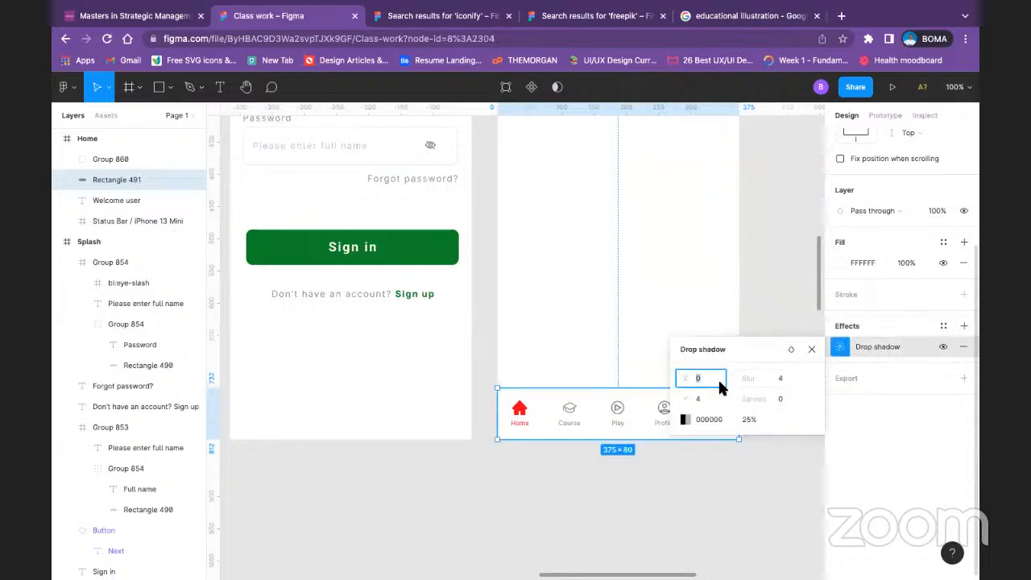
pyautogui.click(683, 420)
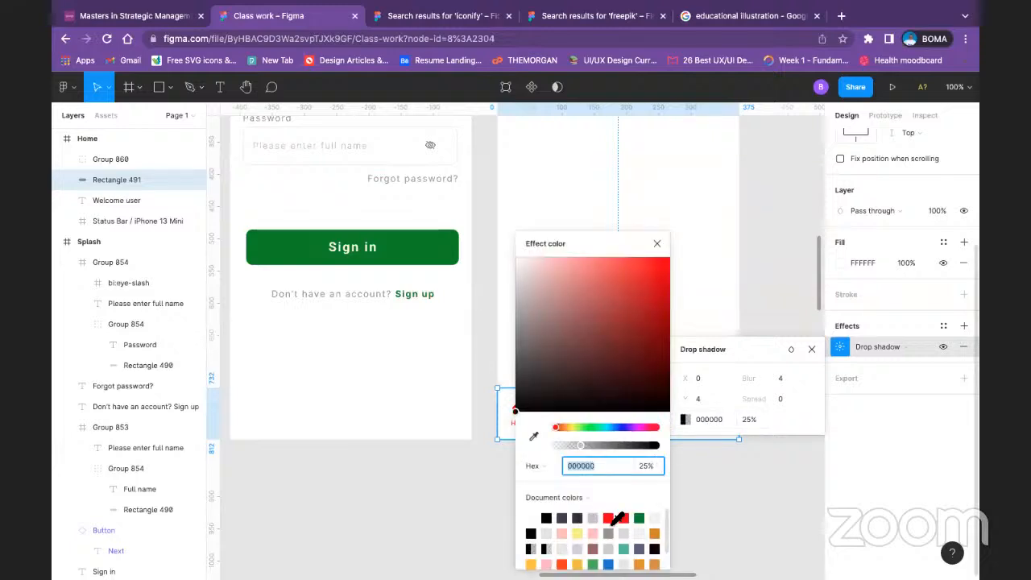
# Step: Set the navigation bar's drop shadow color to red FF0000 at 10% opacity
pyautogui.click(614, 518)
pyautogui.click(754, 419)
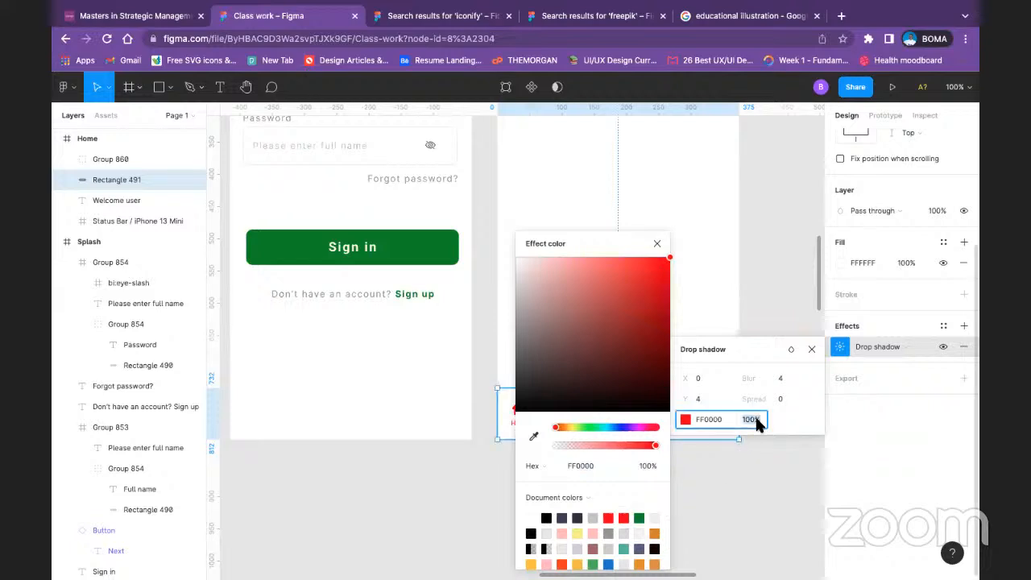
pyautogui.write('10')
pyautogui.press('Return')
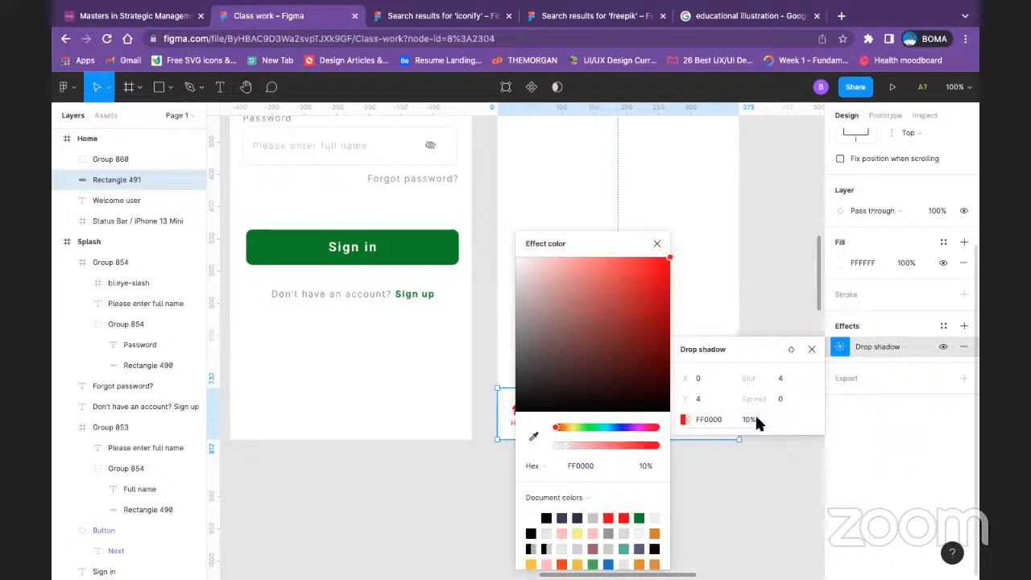
pyautogui.click(657, 244)
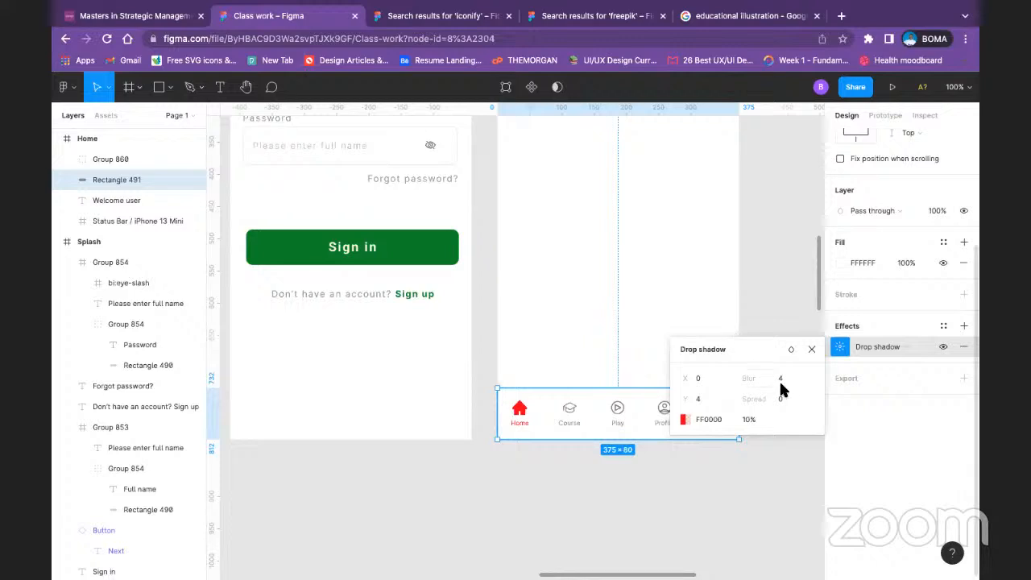
# Step: Set the navigation bar's drop shadow to blur 6, spread 4 and X offset 9
pyautogui.moveTo(769, 380); pyautogui.dragTo(758, 379)
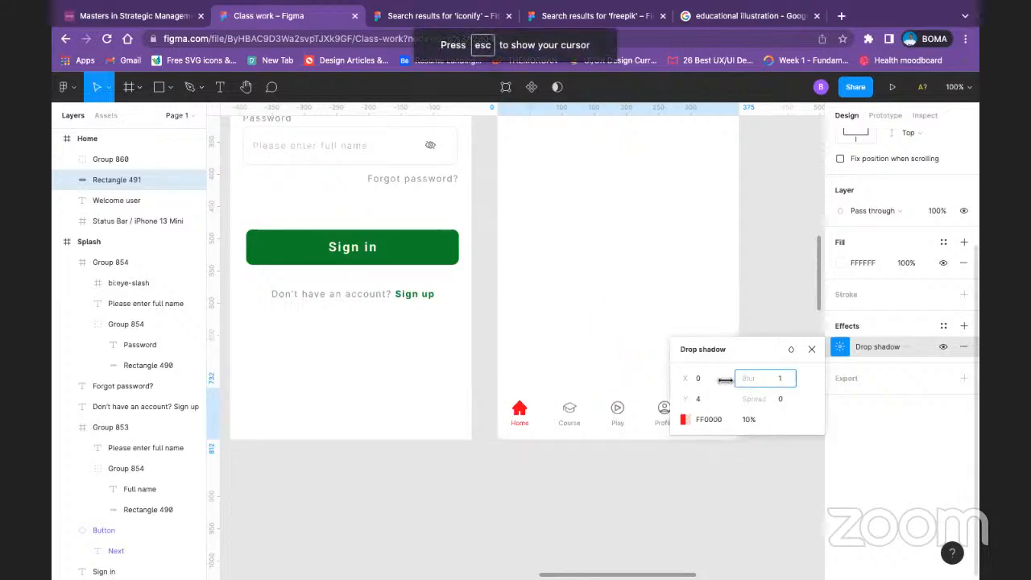
pyautogui.moveTo(749, 381); pyautogui.dragTo(761, 398)
pyautogui.press('Escape')
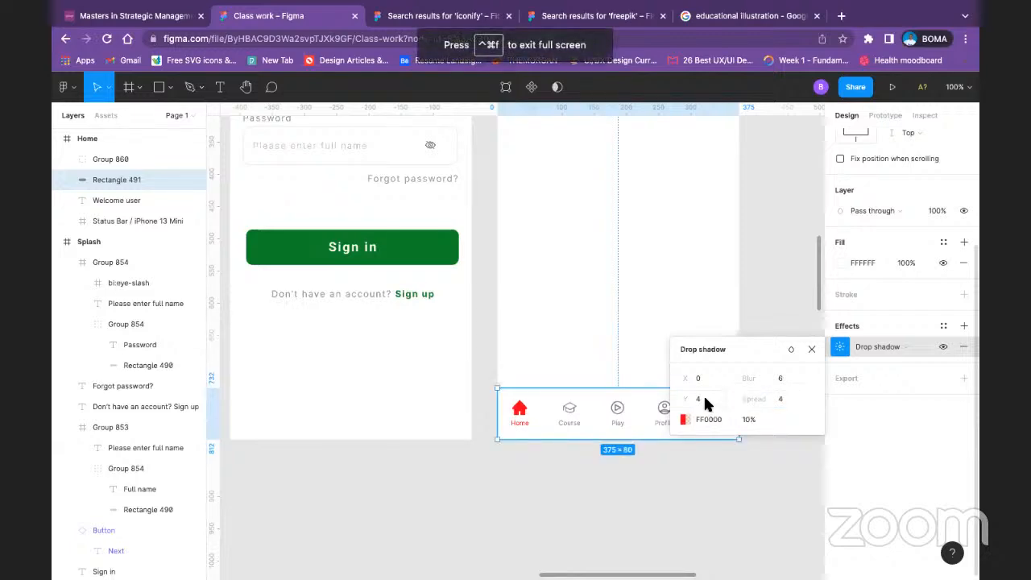
pyautogui.click(702, 399)
pyautogui.click(707, 379)
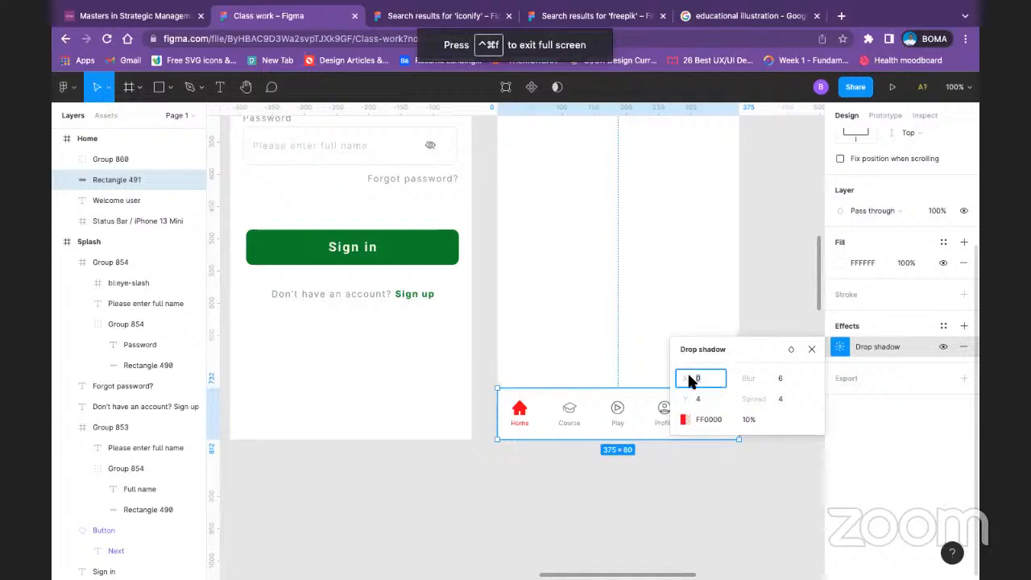
pyautogui.moveTo(690, 380); pyautogui.dragTo(701, 377)
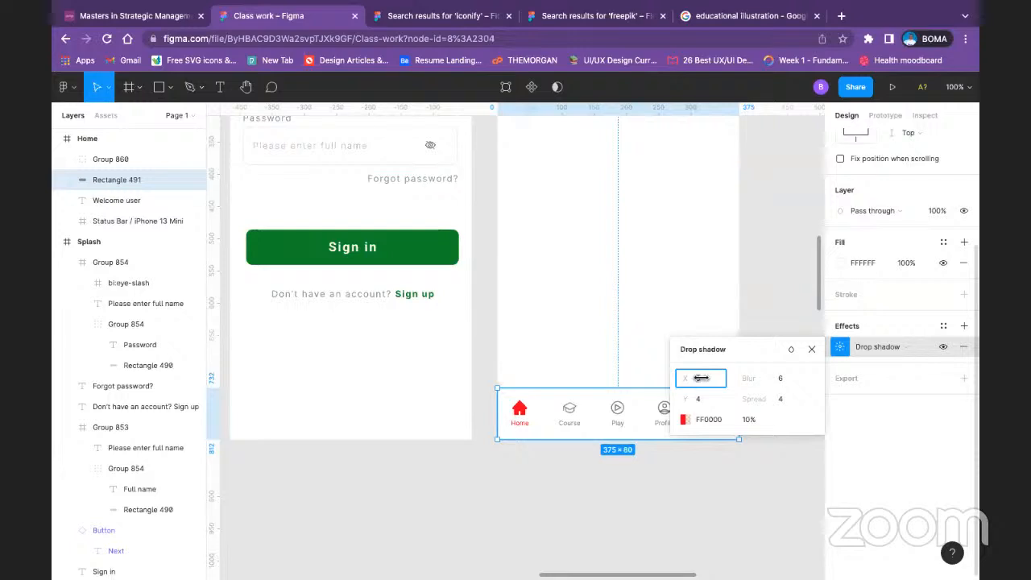
# Step: Set the drop shadow color to black 000000 at 20% opacity and deselect the navigation bar
pyautogui.click(684, 419)
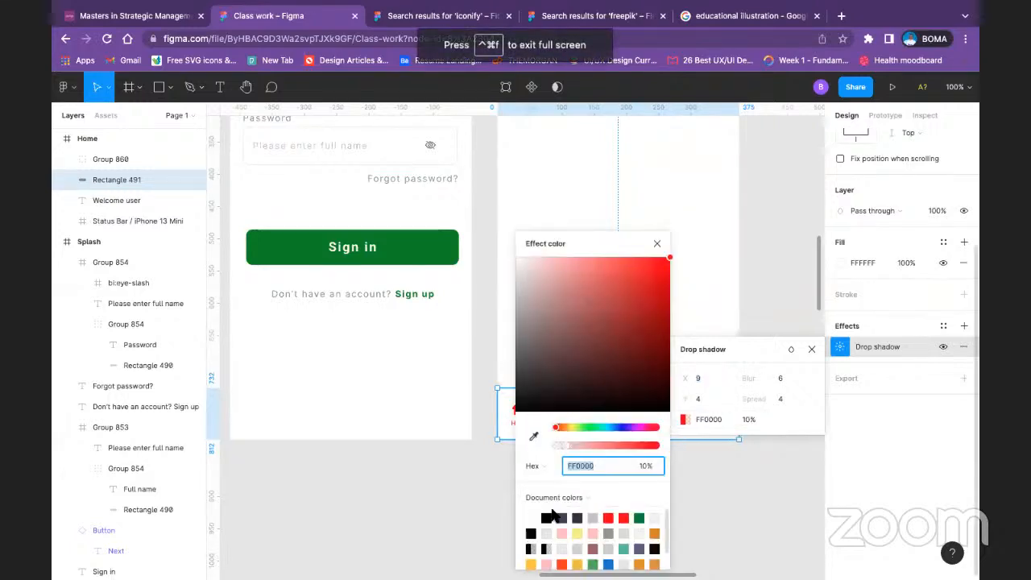
pyautogui.click(546, 518)
pyautogui.click(748, 419)
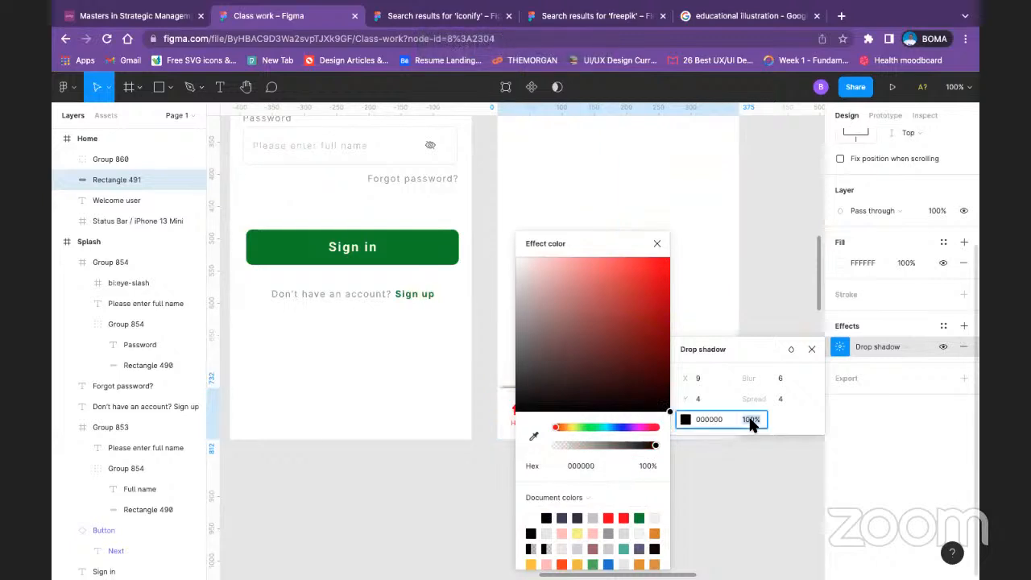
pyautogui.write('20')
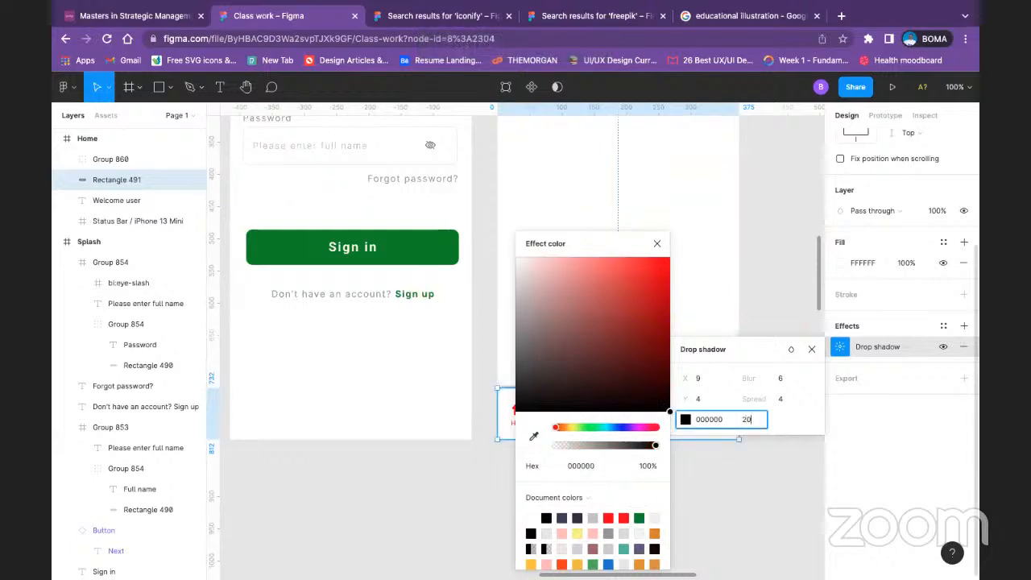
pyautogui.press('Return')
pyautogui.click(752, 497)
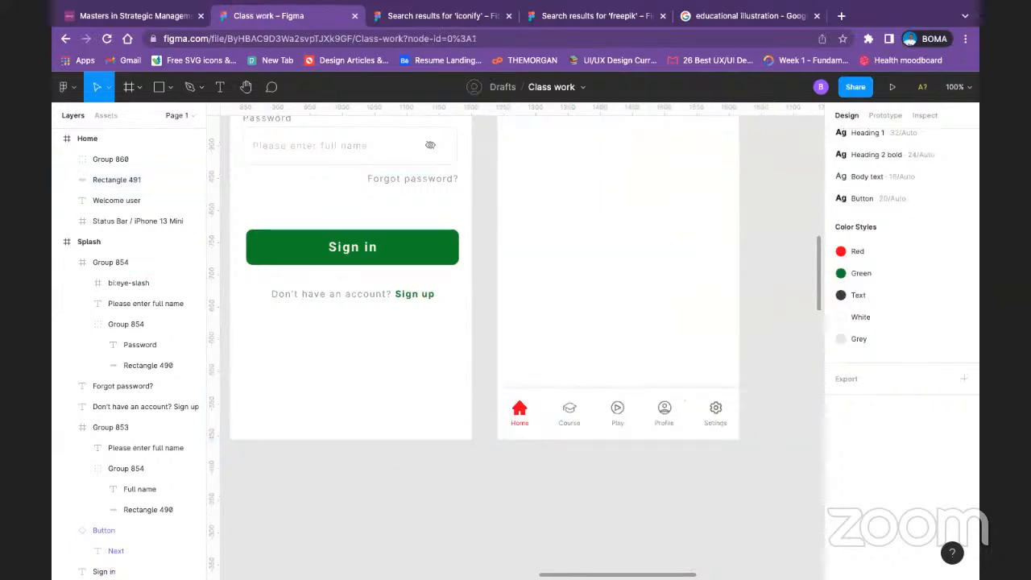
# Step: Set the X offset of the navigation bar's drop shadow to 5
pyautogui.click(662, 396)
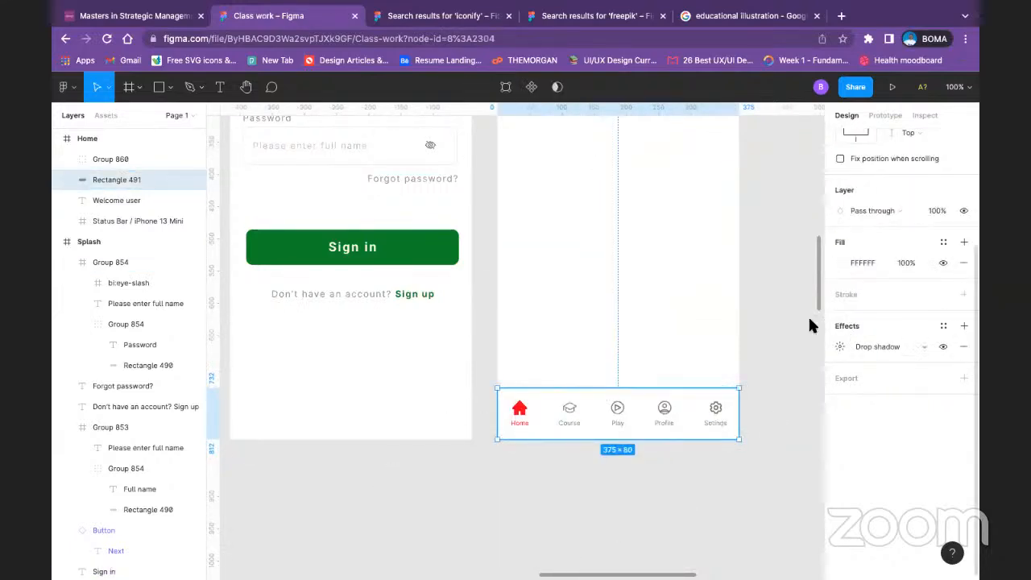
pyautogui.click(839, 346)
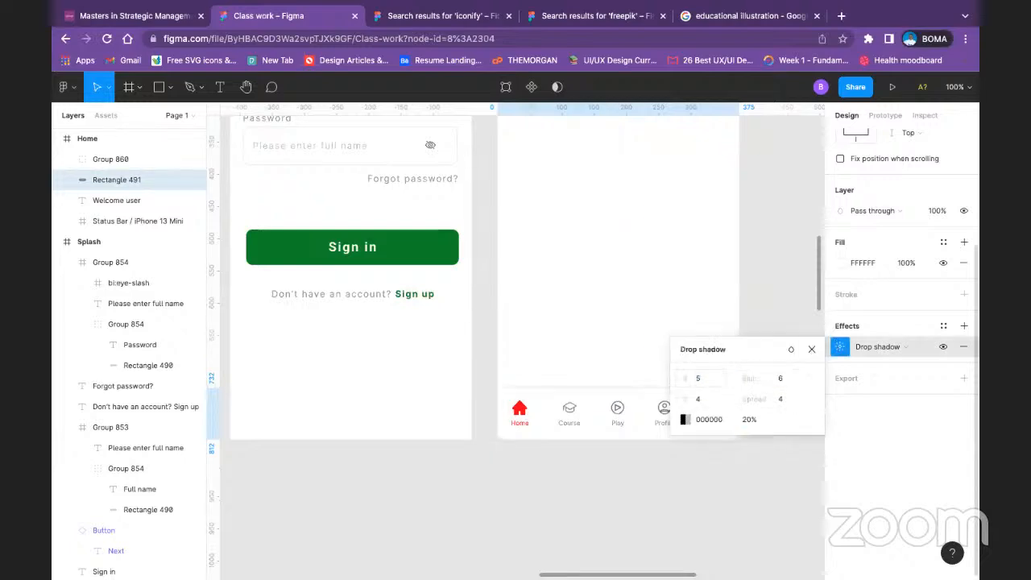
pyautogui.click(665, 523)
pyautogui.click(697, 398)
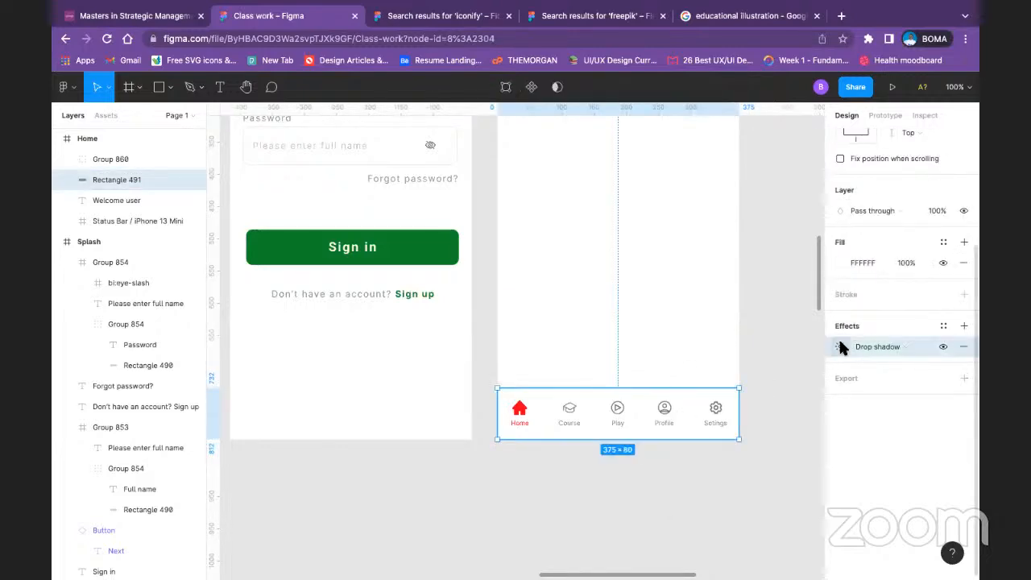
# Step: Set both the X offset and the blur of the navigation bar's drop shadow to 4
pyautogui.click(838, 346)
pyautogui.click(786, 380)
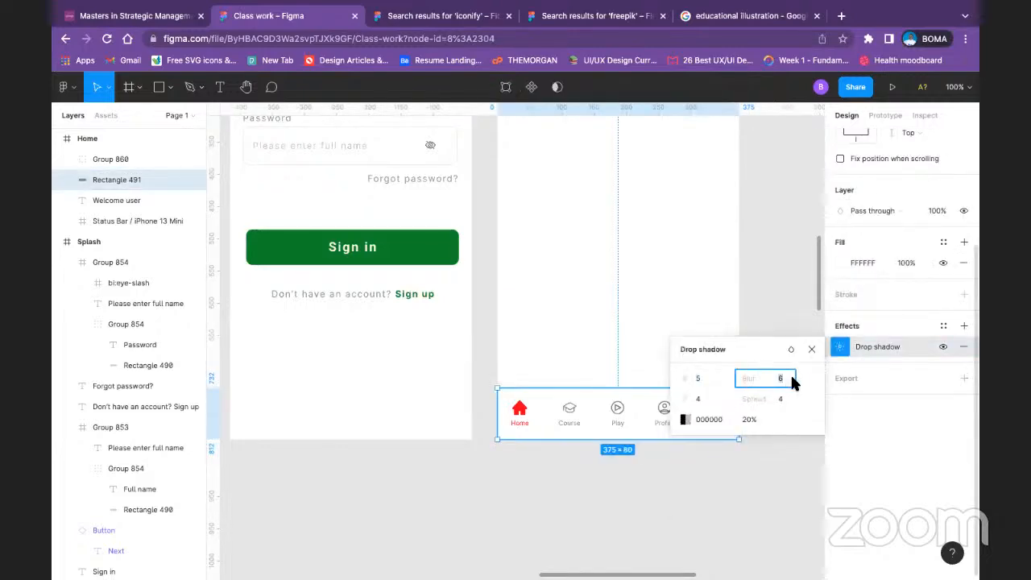
pyautogui.write('5')
pyautogui.press('Return')
pyautogui.click(722, 380)
pyautogui.write('4')
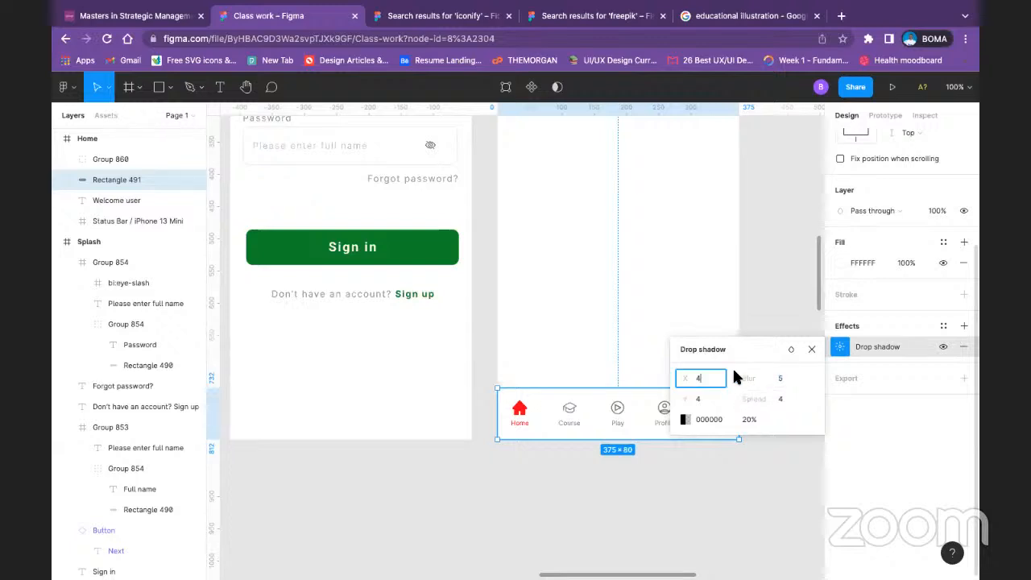
pyautogui.click(785, 378)
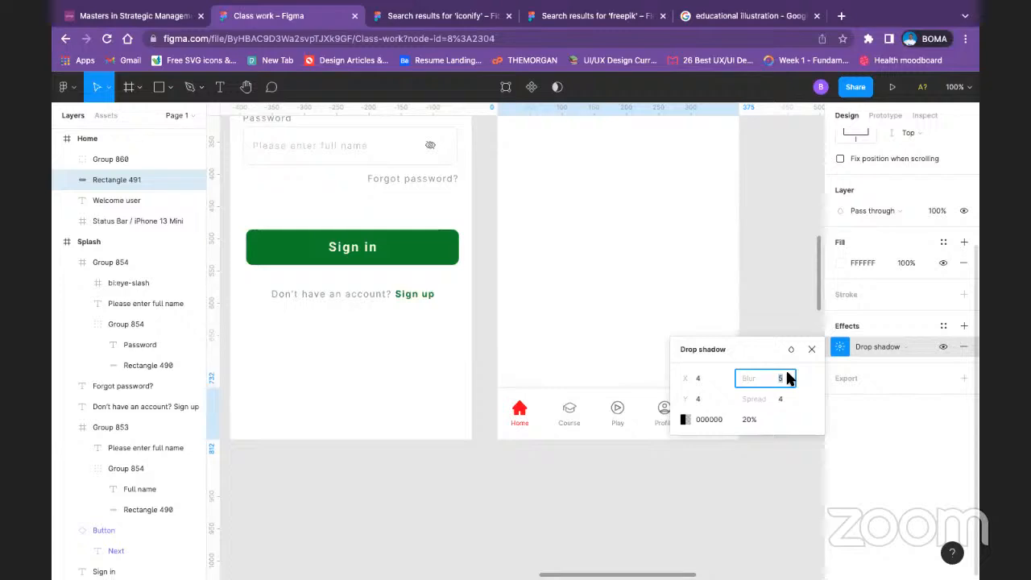
pyautogui.press('Return')
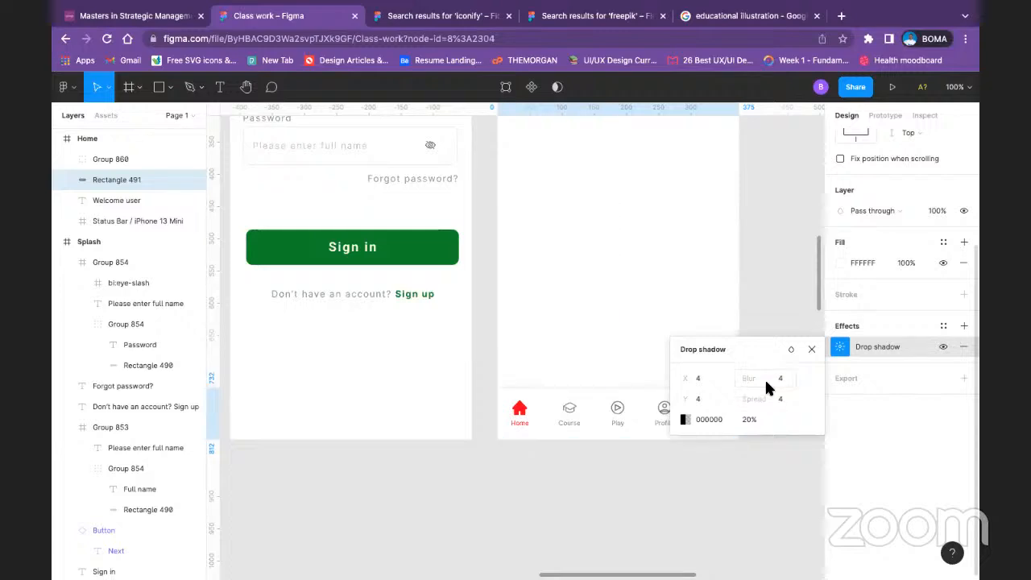
pyautogui.click(676, 487)
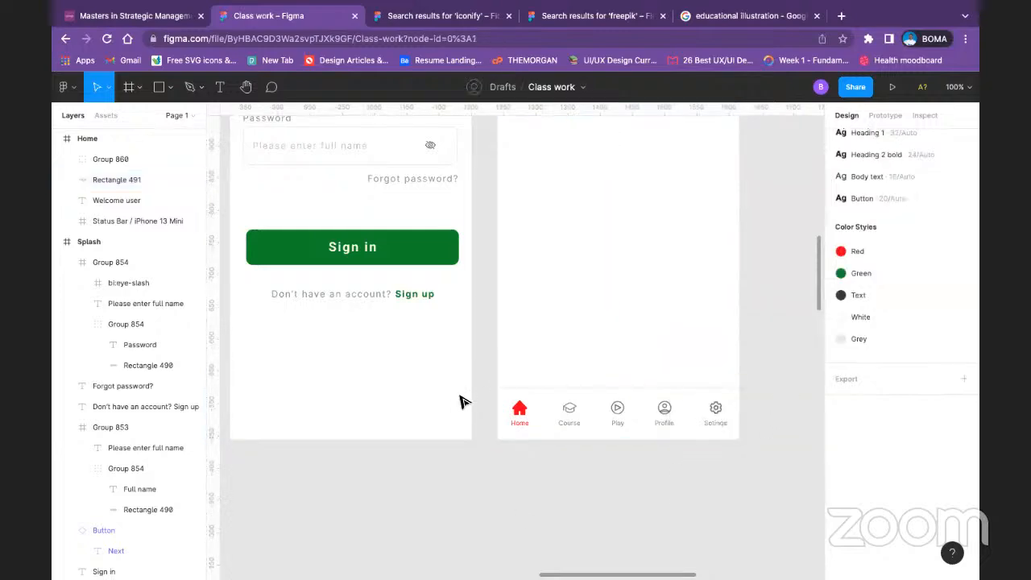
# Step: Group the navigation icons with their background rectangle in the Home frame
pyautogui.scroll(3, 725, 326)
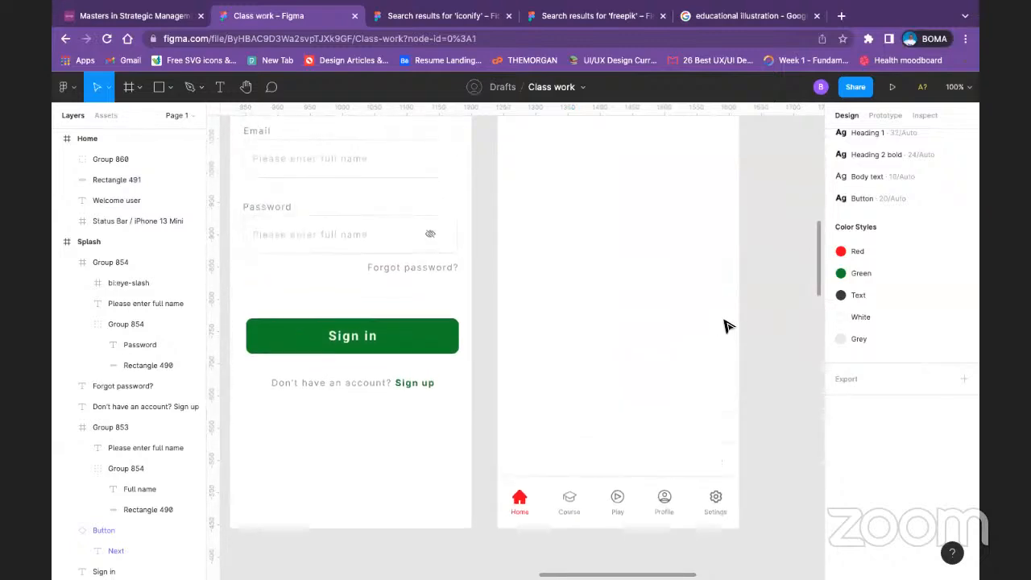
pyautogui.scroll(6, 723, 325)
pyautogui.scroll(-1, 723, 325)
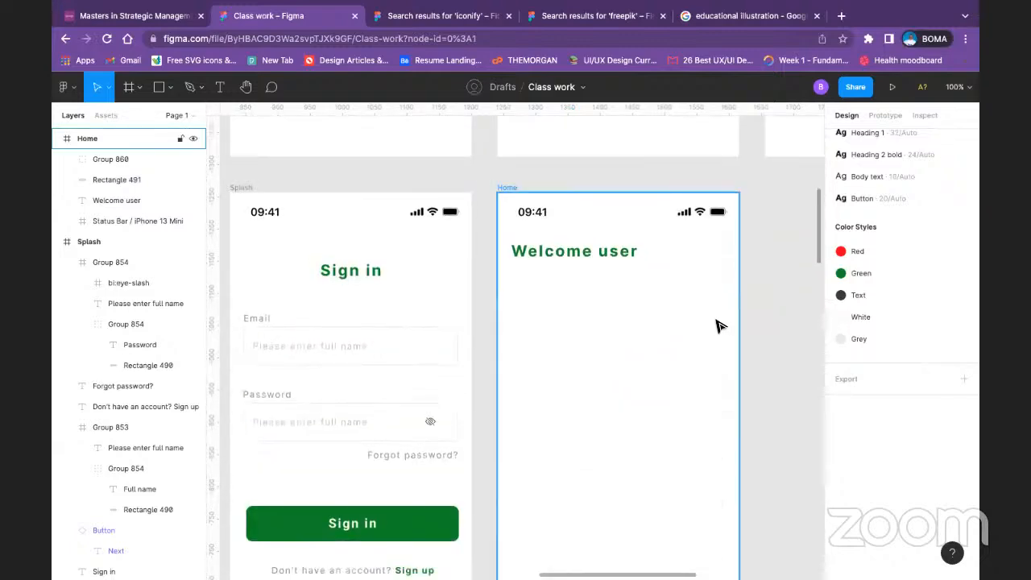
pyautogui.press('-')
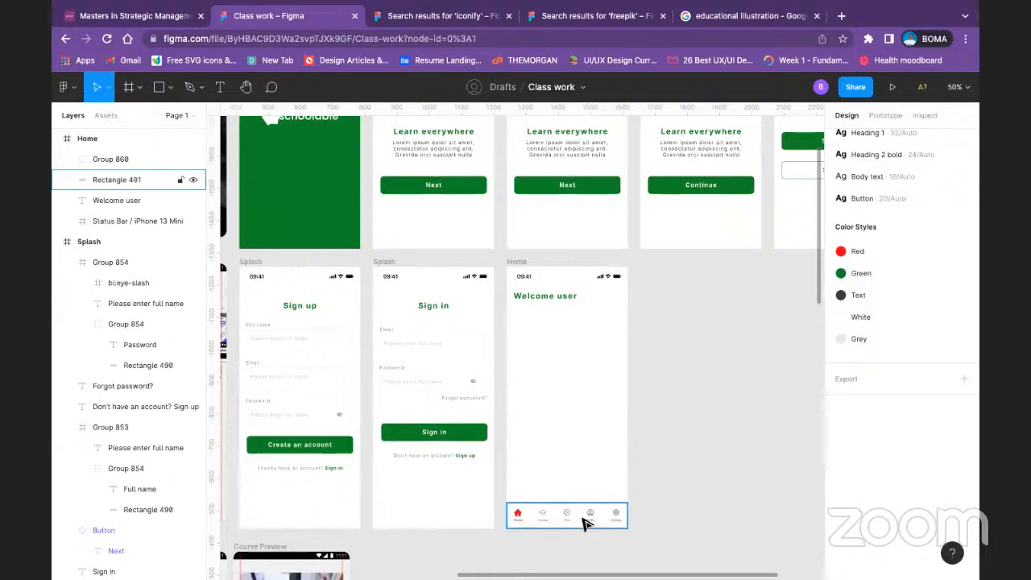
pyautogui.click(586, 523)
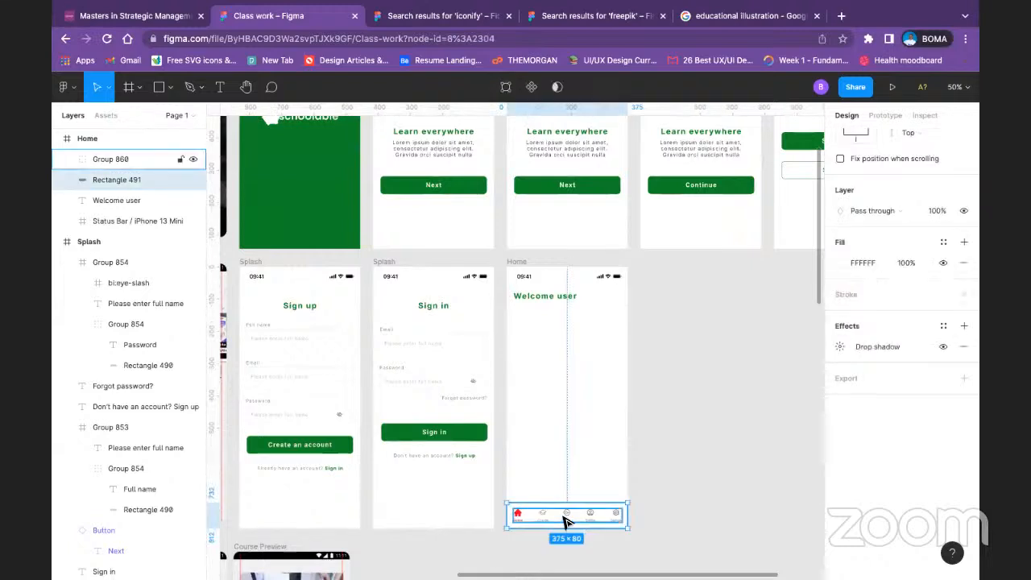
pyautogui.click(568, 522)
pyautogui.keyDown('shift'); pyautogui.click(573, 525); pyautogui.keyUp('shift')
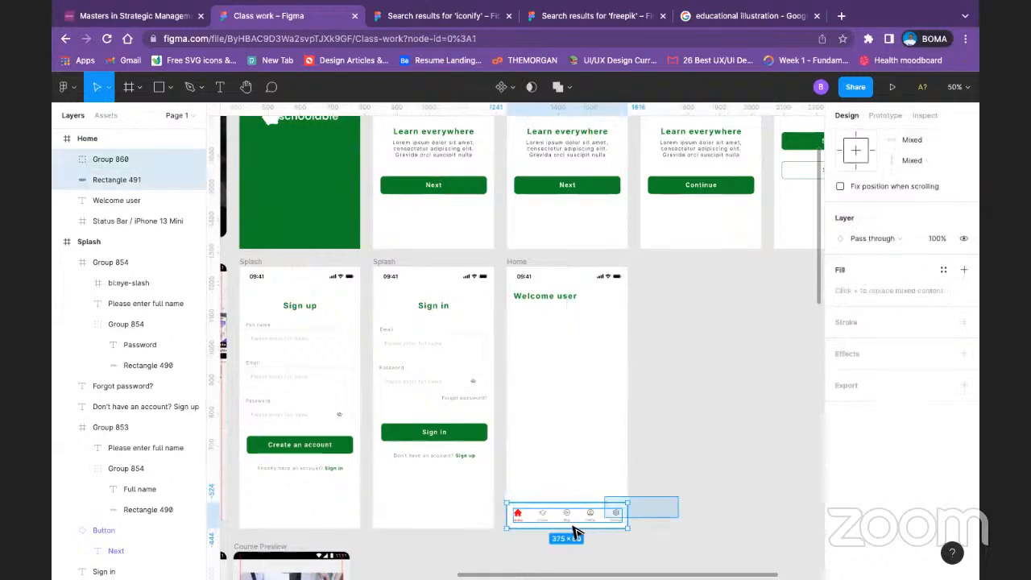
pyautogui.press('super+g')
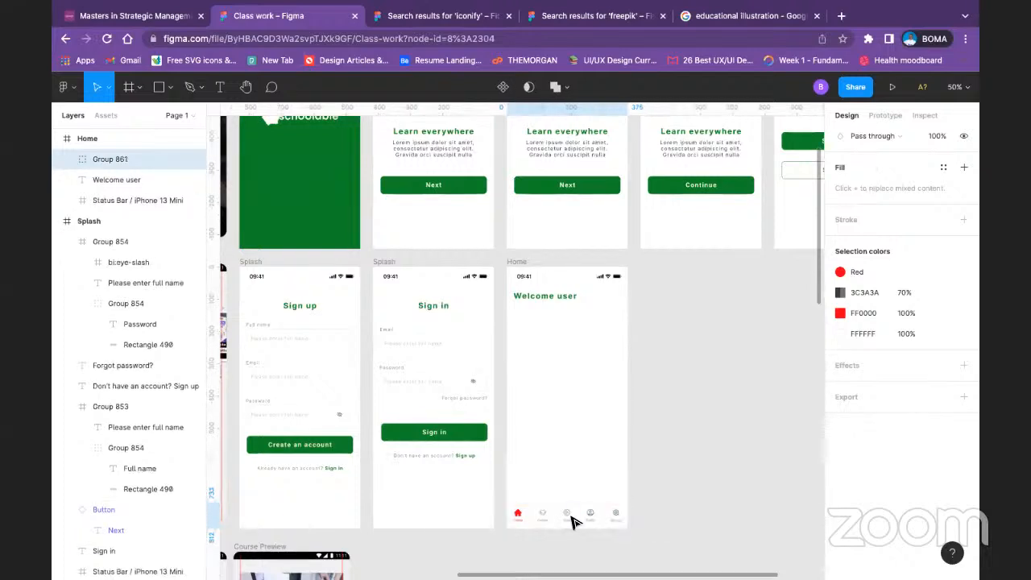
# Step: Turn the grouped navigation bar in the Home frame into a component and deselect it
pyautogui.rightClick(573, 521)
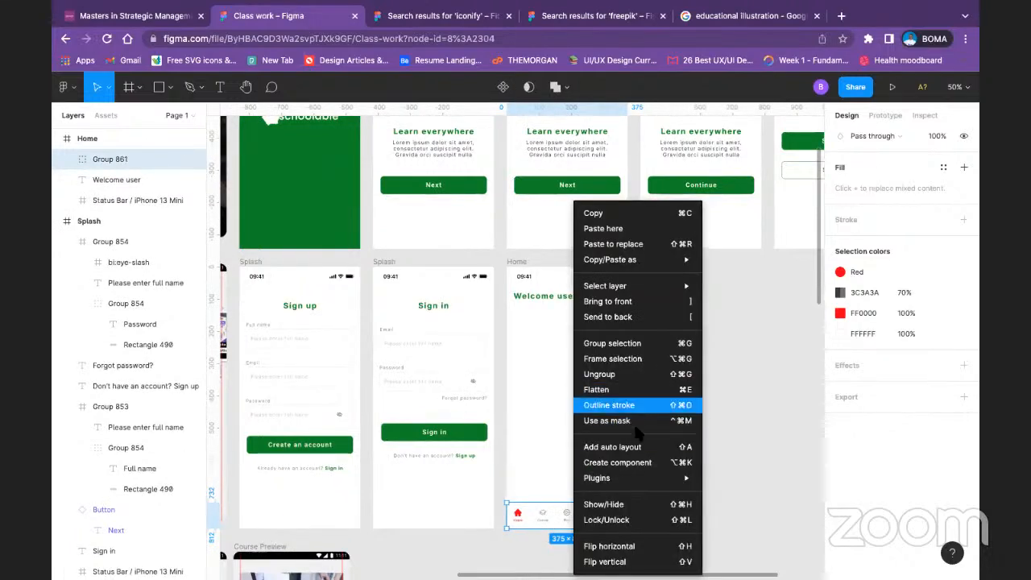
pyautogui.click(633, 463)
pyautogui.click(729, 471)
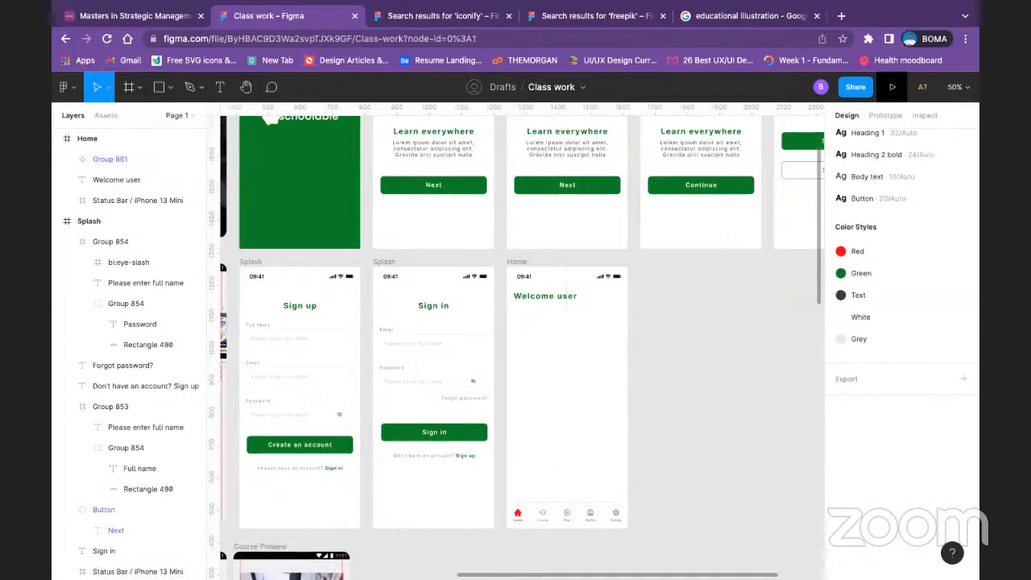
# Step: Launch the prototype preview and close the iconify, freepik and educational illustration browser tabs
pyautogui.click(891, 86)
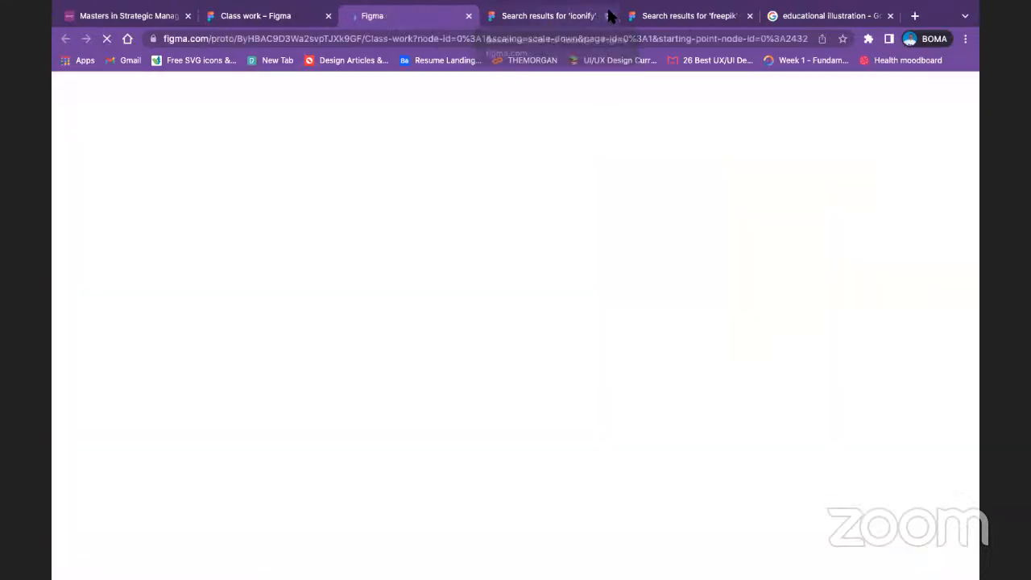
pyautogui.click(608, 16)
pyautogui.click(608, 16)
pyautogui.click(609, 16)
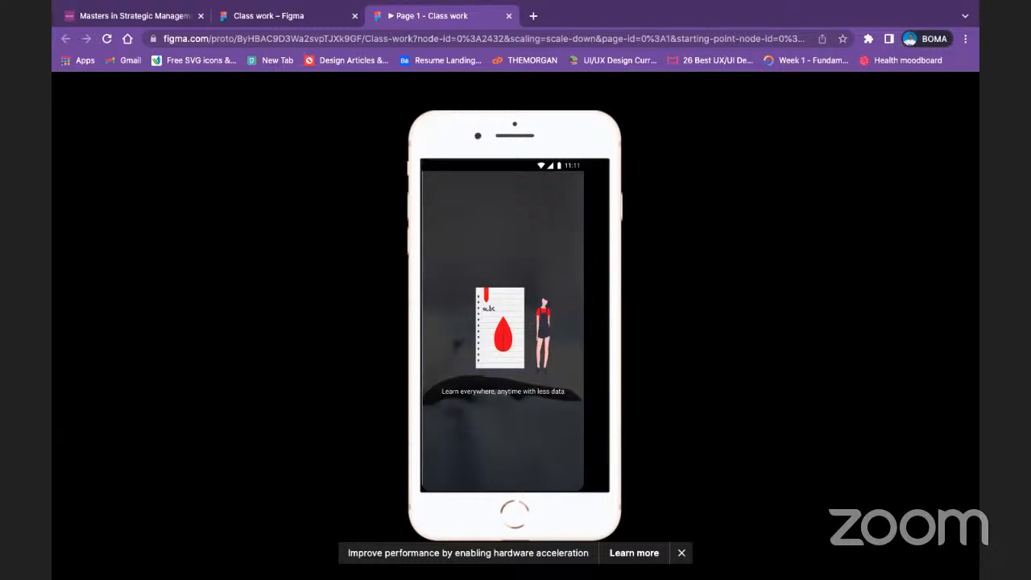
# Step: Return to the Class work design file and preview the Home frame as a prototype
pyautogui.click(298, 16)
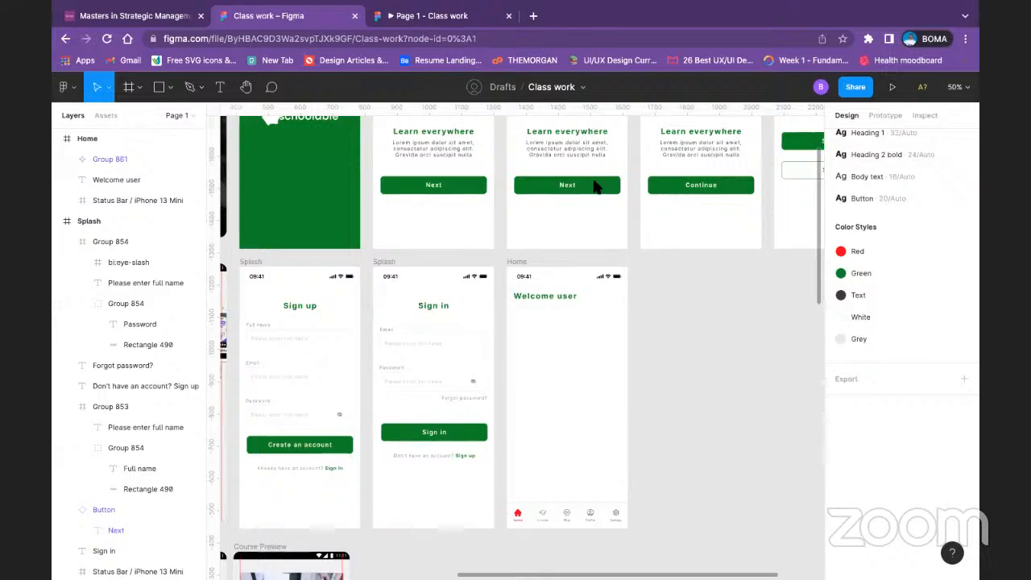
pyautogui.click(517, 262)
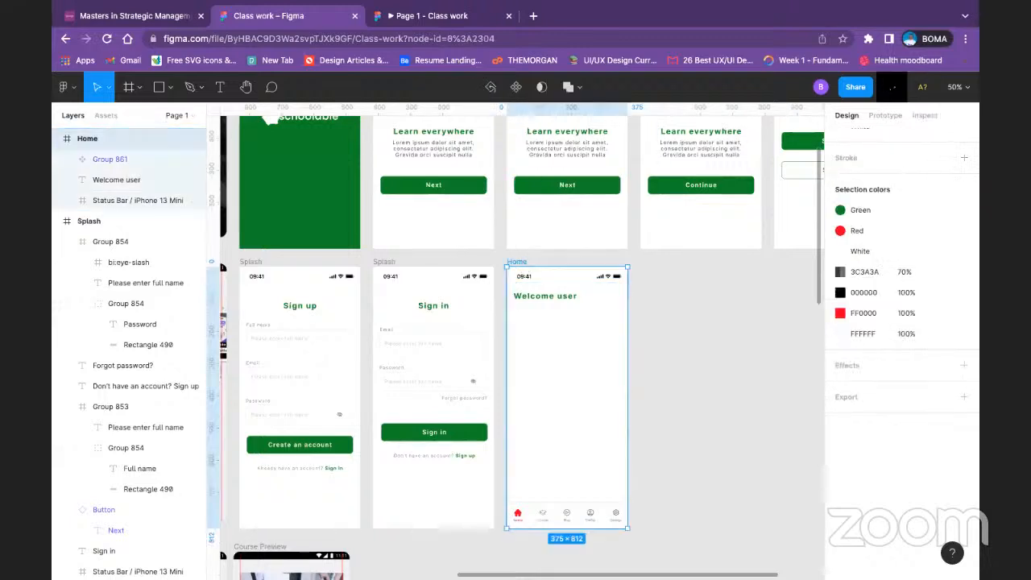
pyautogui.click(891, 87)
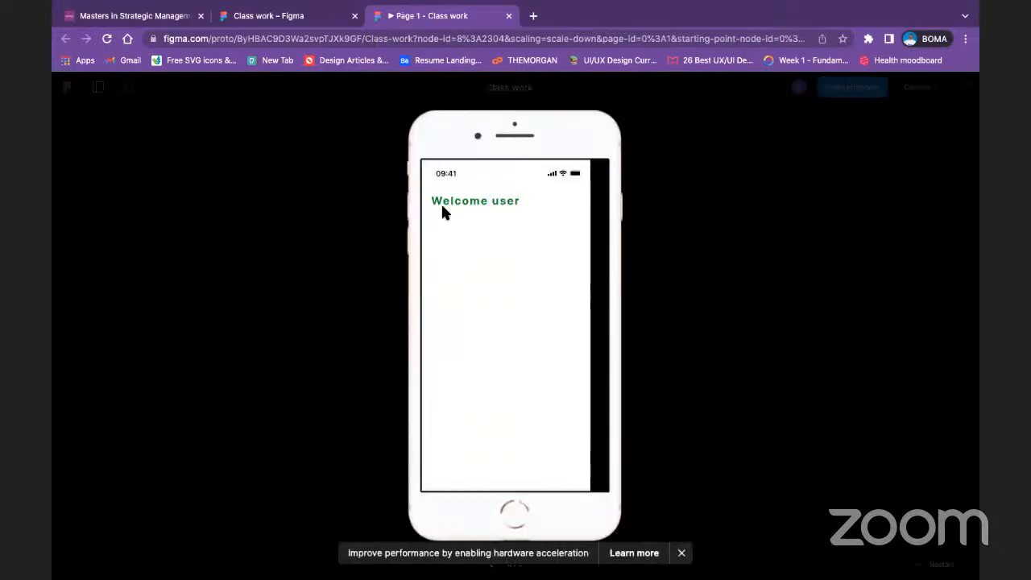
# Step: Return to the Class work design file and set the prototype device to iPhone 11 Pro
pyautogui.click(285, 16)
pyautogui.scroll(5, 901, 176)
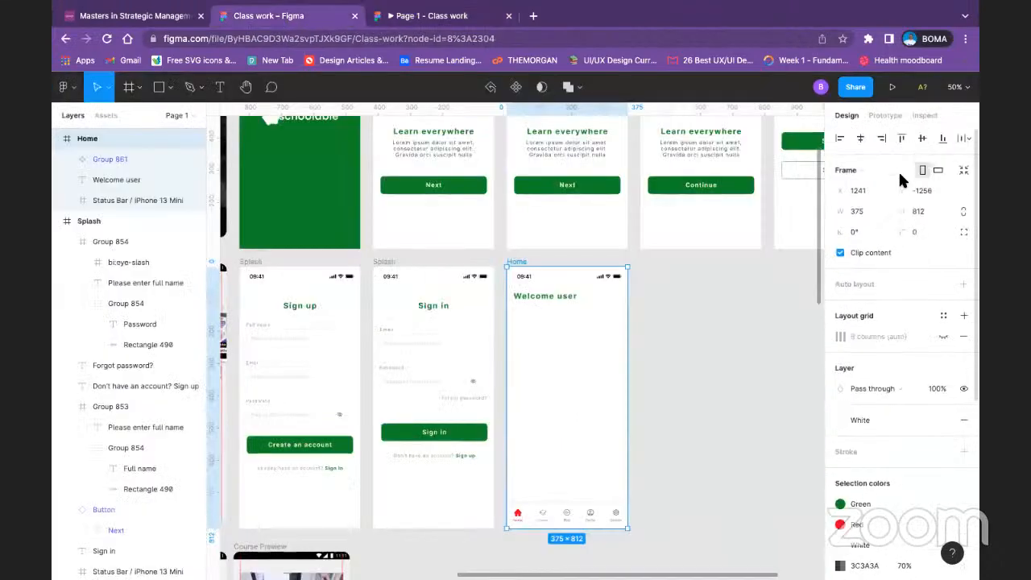
pyautogui.click(890, 117)
pyautogui.click(922, 240)
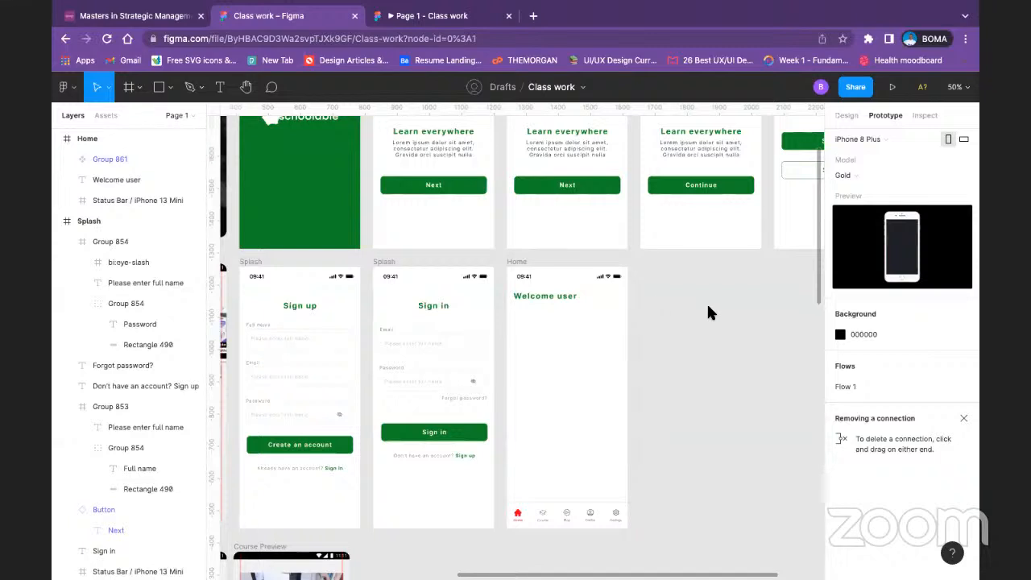
pyautogui.click(885, 141)
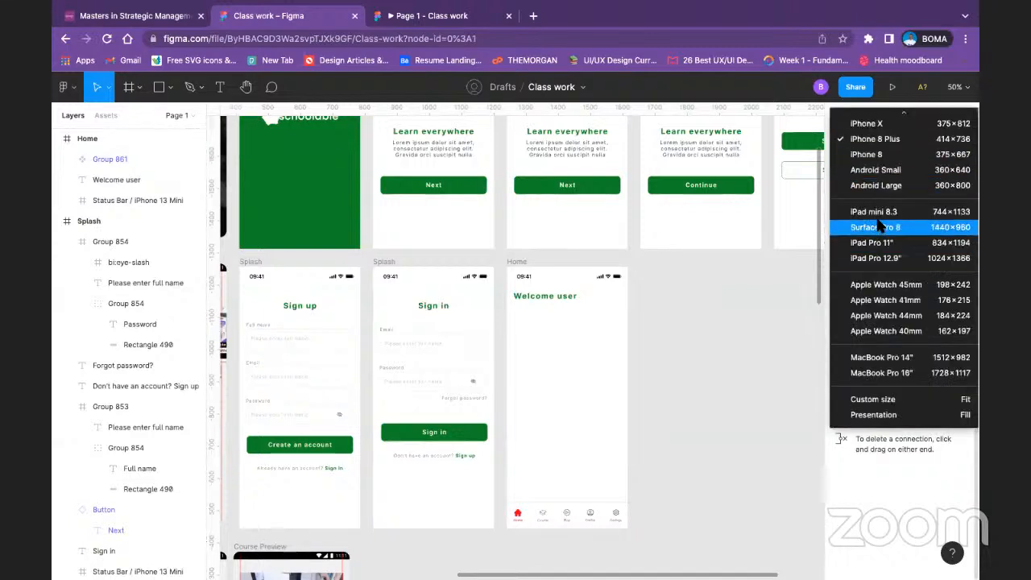
pyautogui.scroll(3, 886, 318)
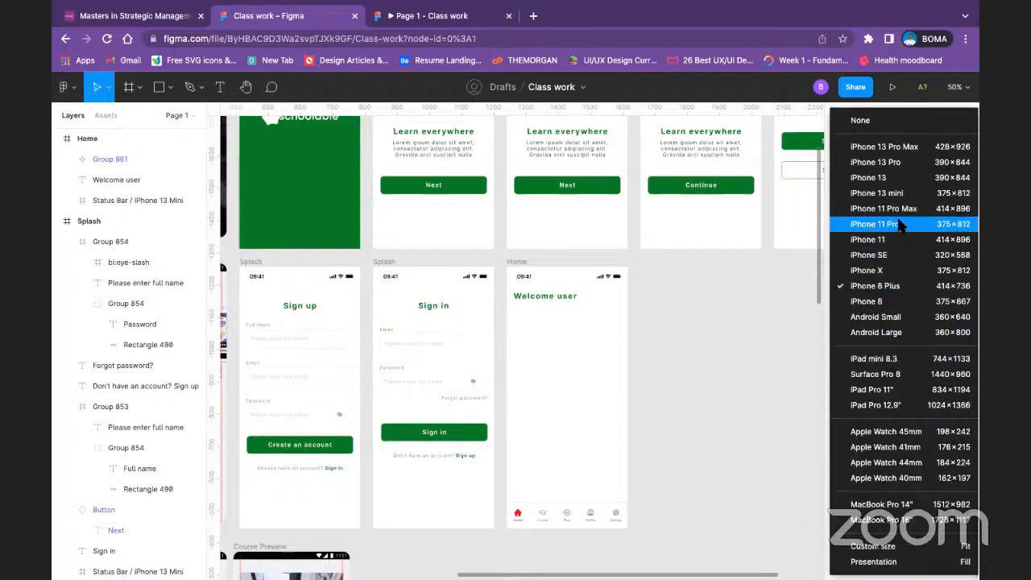
pyautogui.click(901, 226)
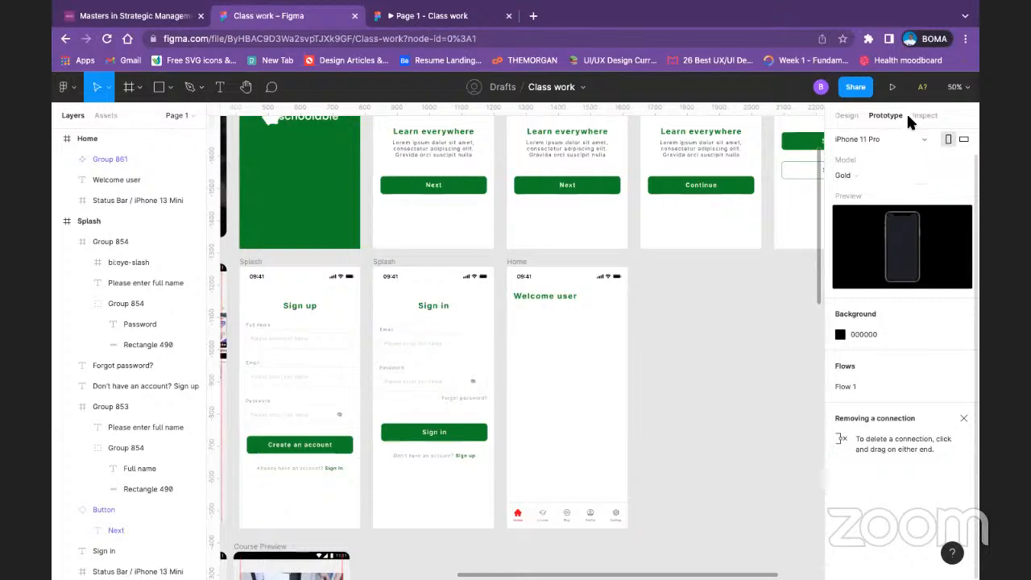
# Step: Preview the Home frame as a prototype on the iPhone 11 Pro device
pyautogui.click(891, 87)
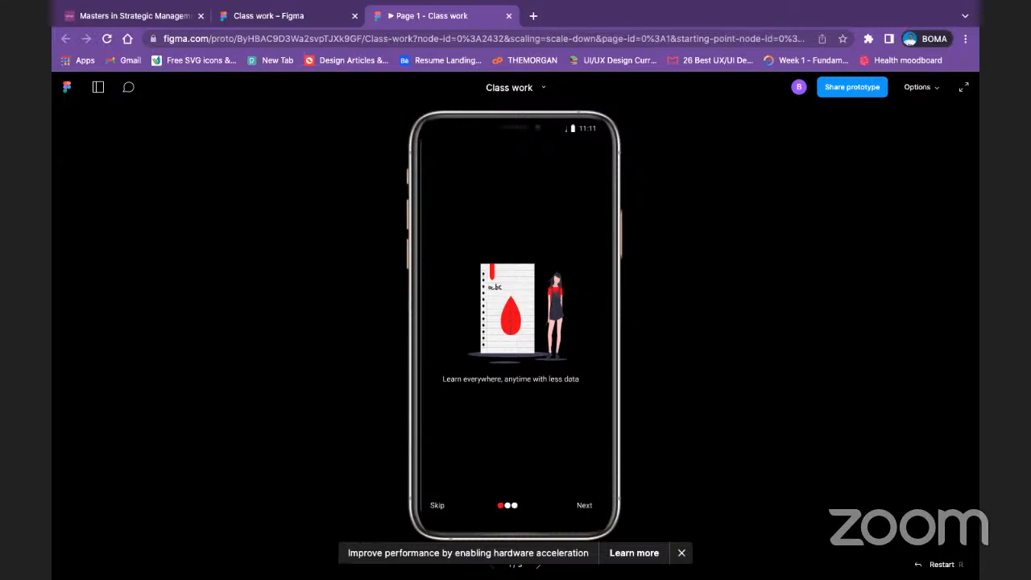
pyautogui.click(322, 16)
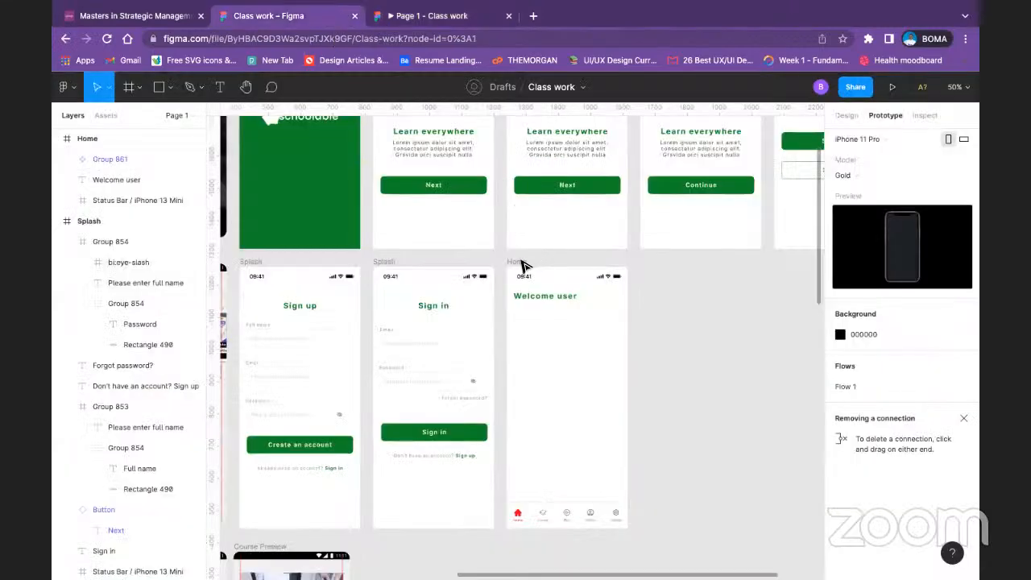
pyautogui.click(524, 262)
pyautogui.click(891, 87)
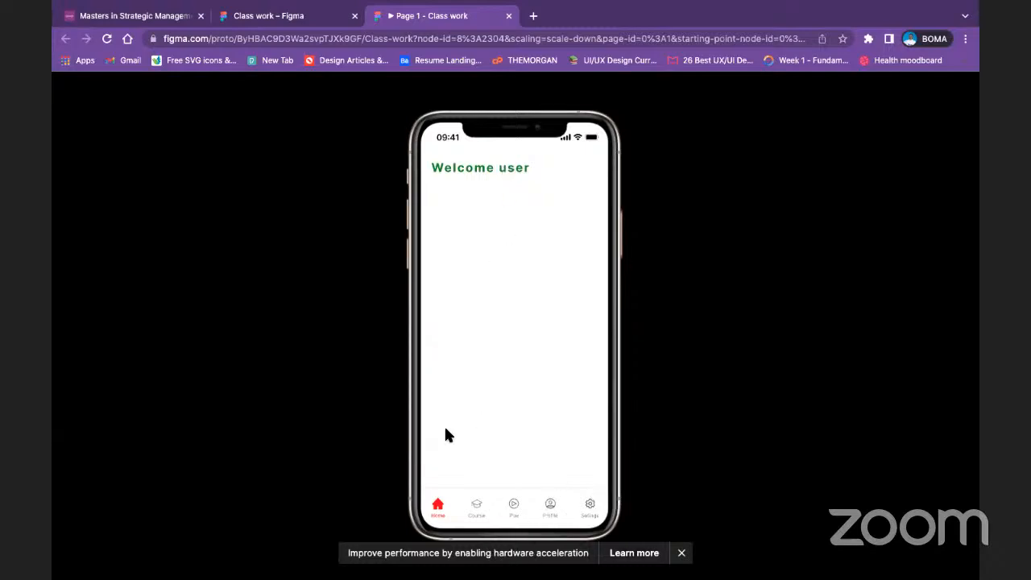
# Step: Return to the design file and compare the navigation bars of the existing course screens with the one in the Home frame
pyautogui.click(256, 16)
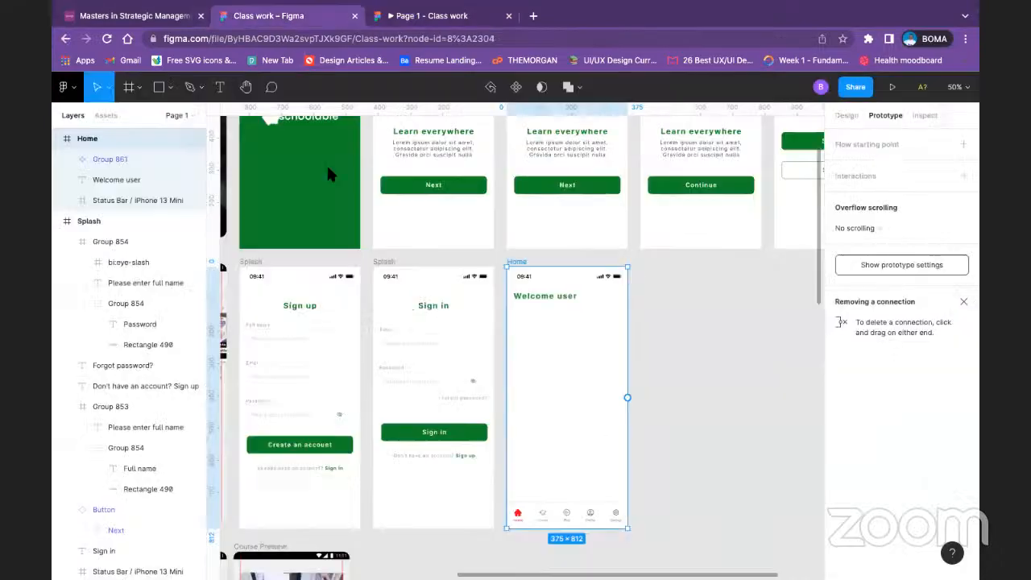
pyautogui.moveTo(328, 389); pyautogui.dragTo(635, 354)
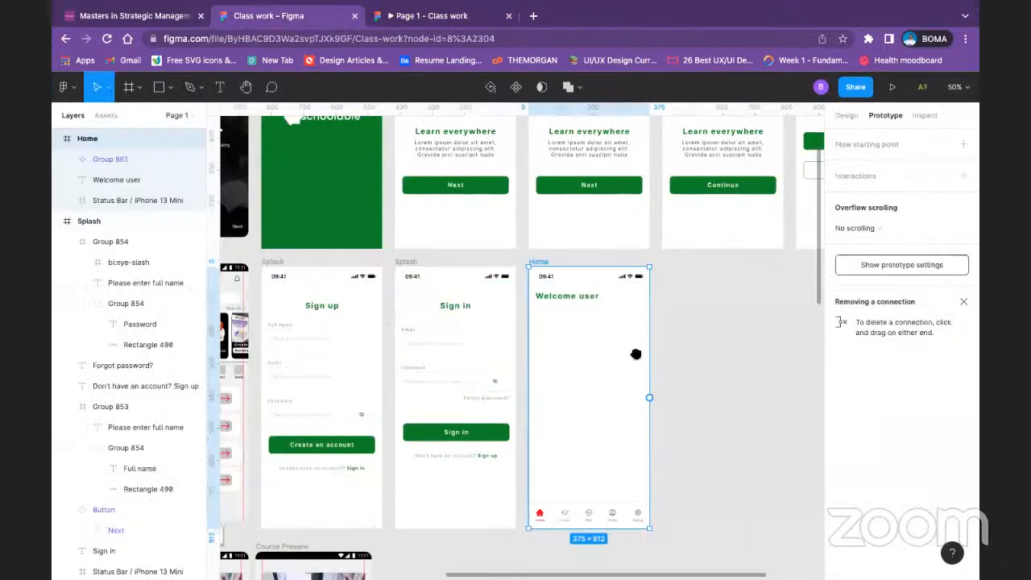
pyautogui.hscroll(-10, 635, 354)
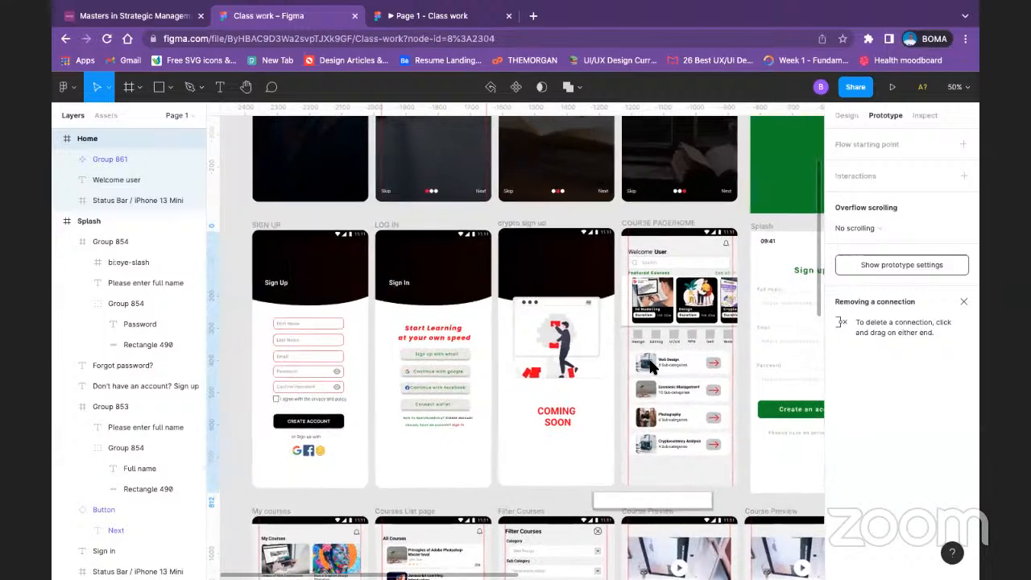
pyautogui.scroll(-5, 651, 366)
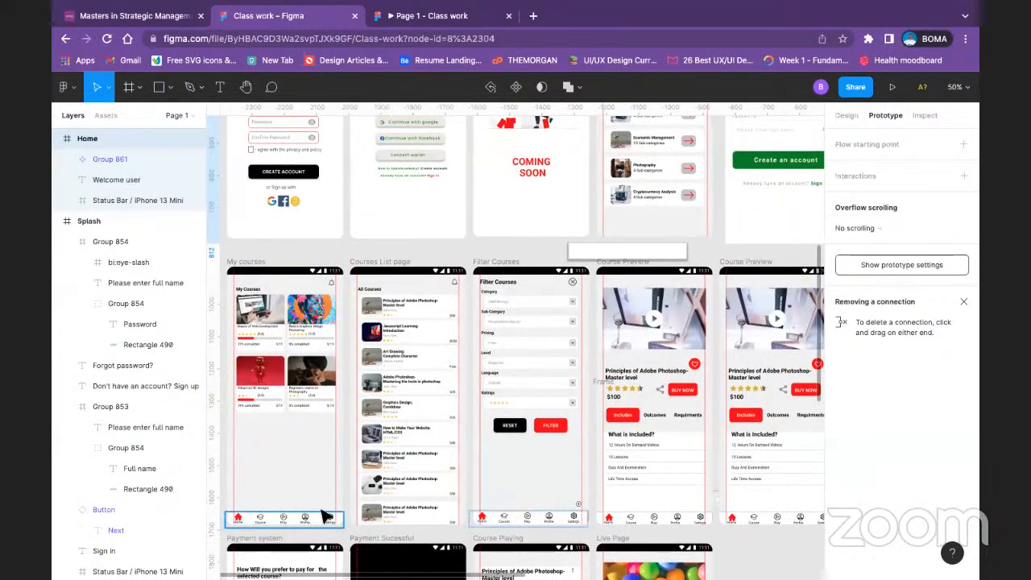
pyautogui.hscroll(1, 618, 329)
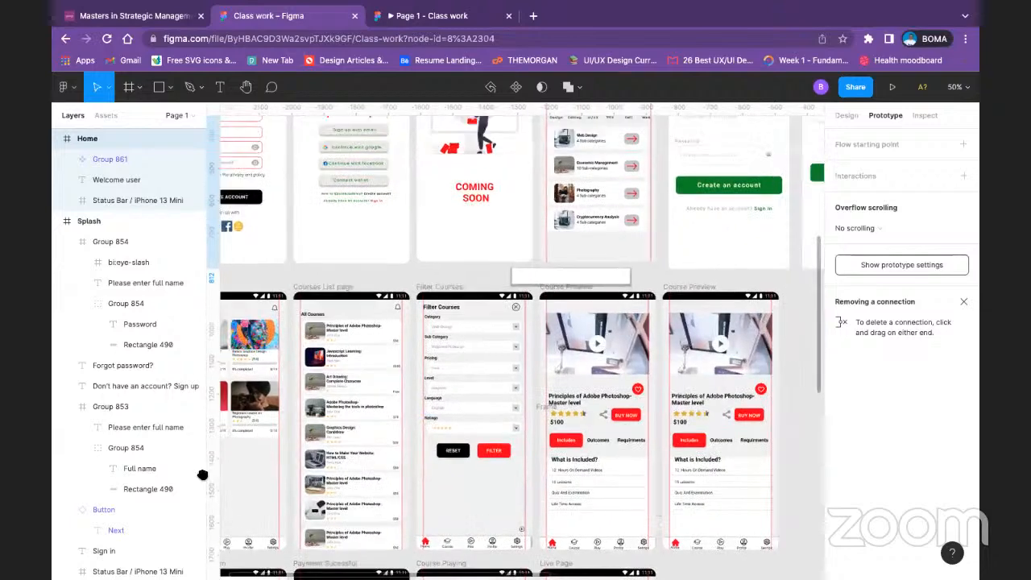
pyautogui.moveTo(203, 474); pyautogui.dragTo(88, 453)
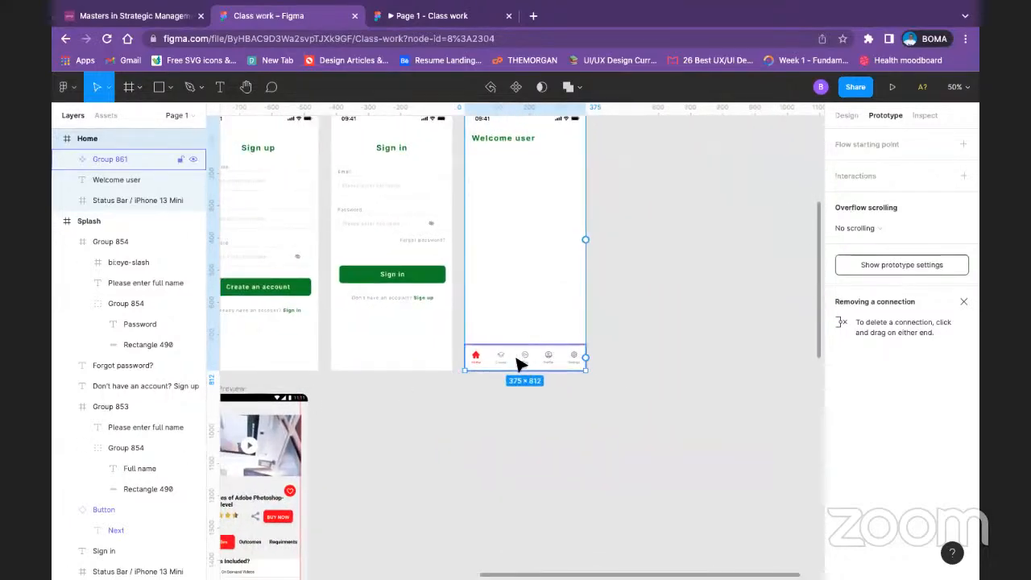
pyautogui.scroll(-2, 541, 283)
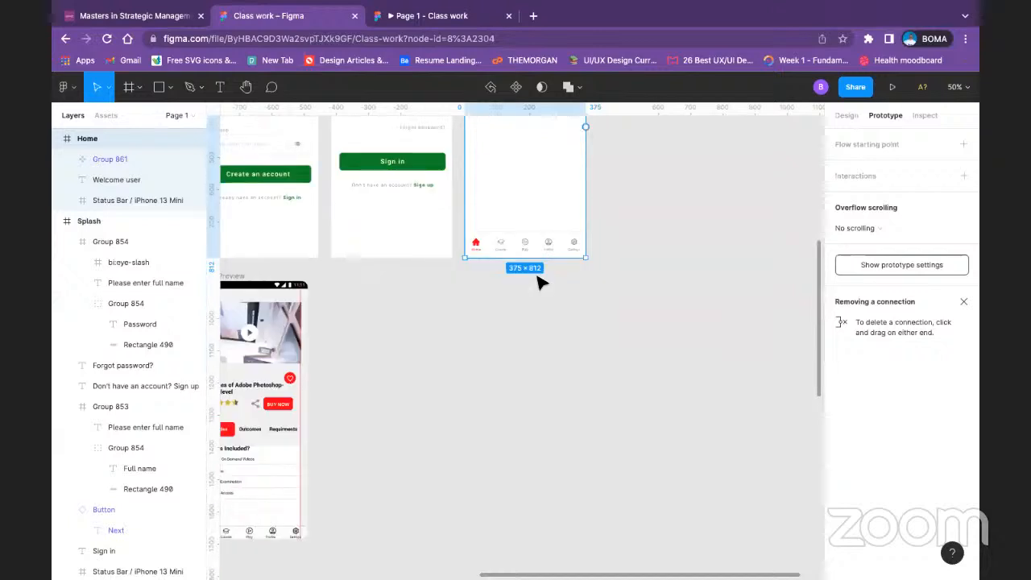
pyautogui.scroll(1, 541, 283)
pyautogui.click(495, 296)
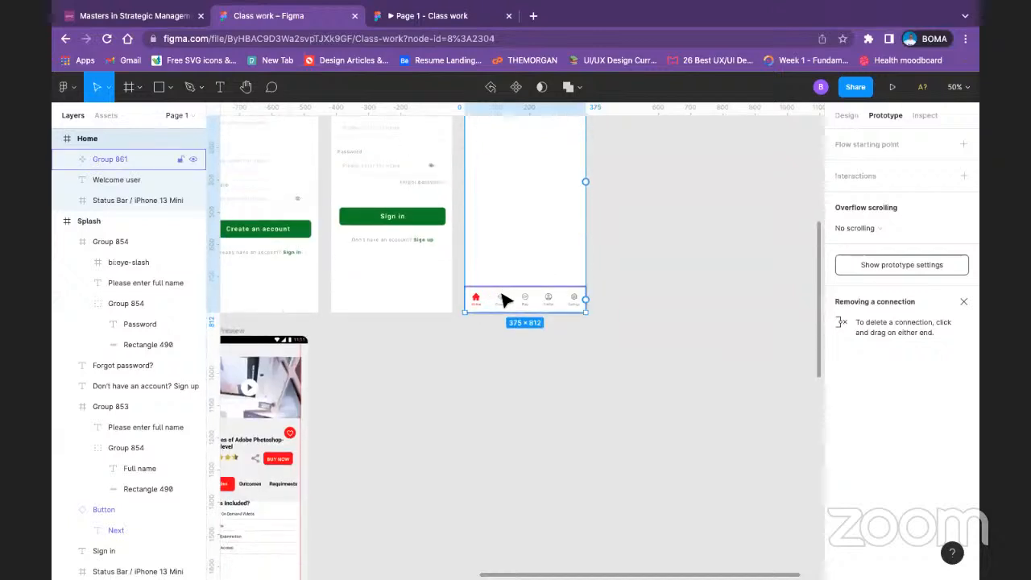
pyautogui.scroll(2, 504, 300)
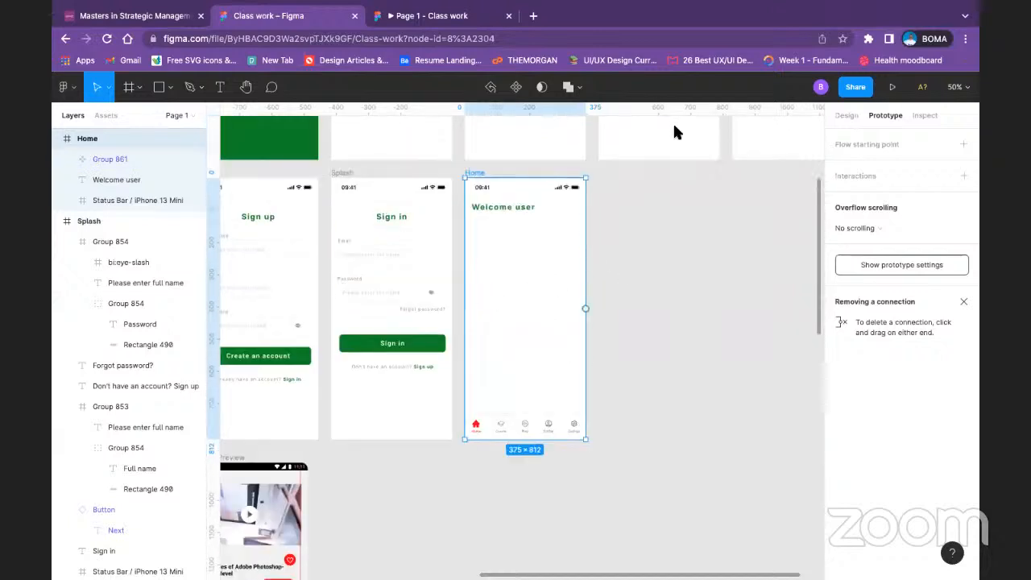
# Step: Recolor the Home icon and its label in the navigation bar with the Green color style
pyautogui.click(480, 433)
pyautogui.doubleClick(480, 434)
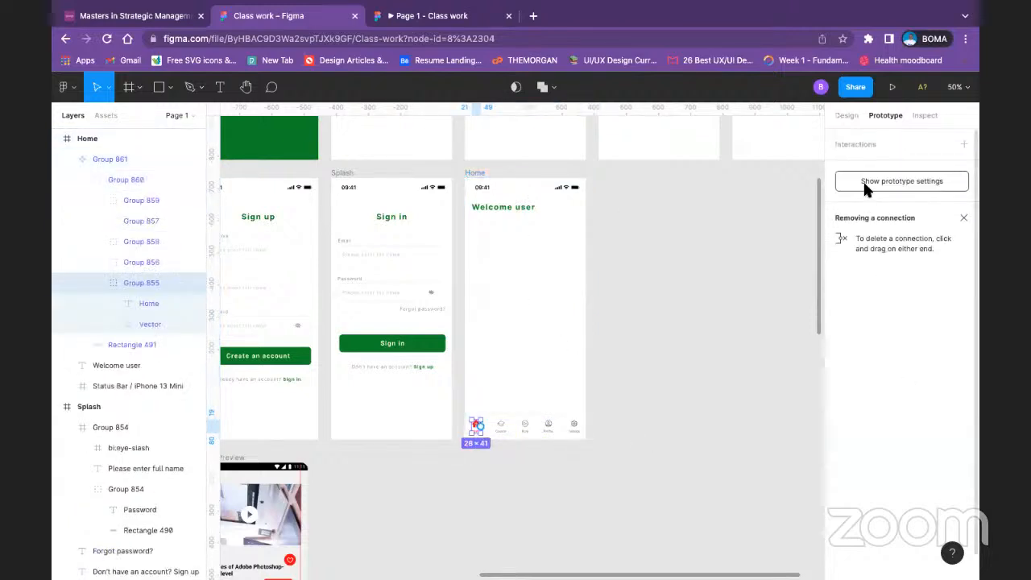
pyautogui.click(847, 115)
pyautogui.scroll(-3, 854, 451)
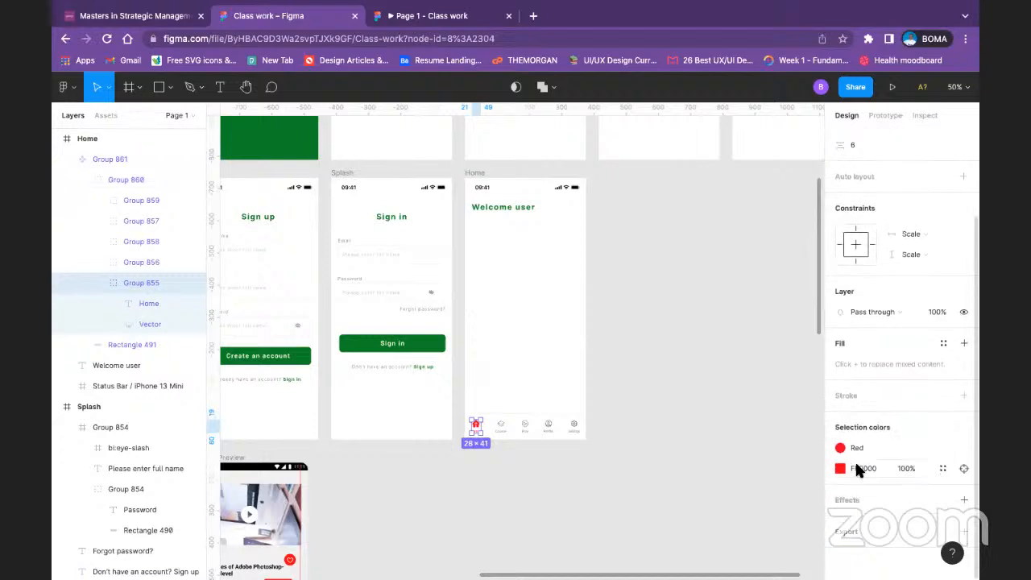
pyautogui.click(840, 449)
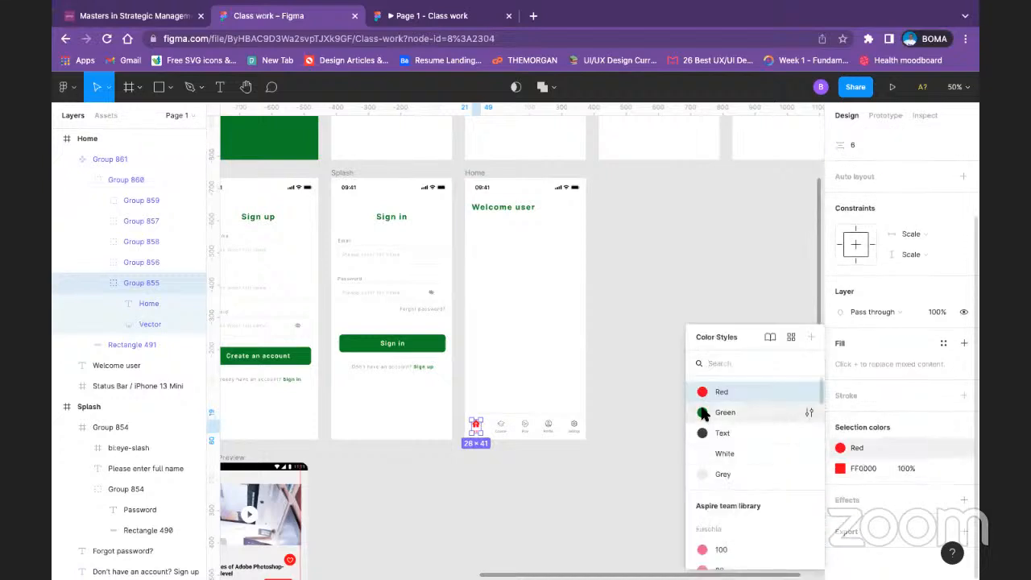
pyautogui.click(703, 413)
pyautogui.click(838, 469)
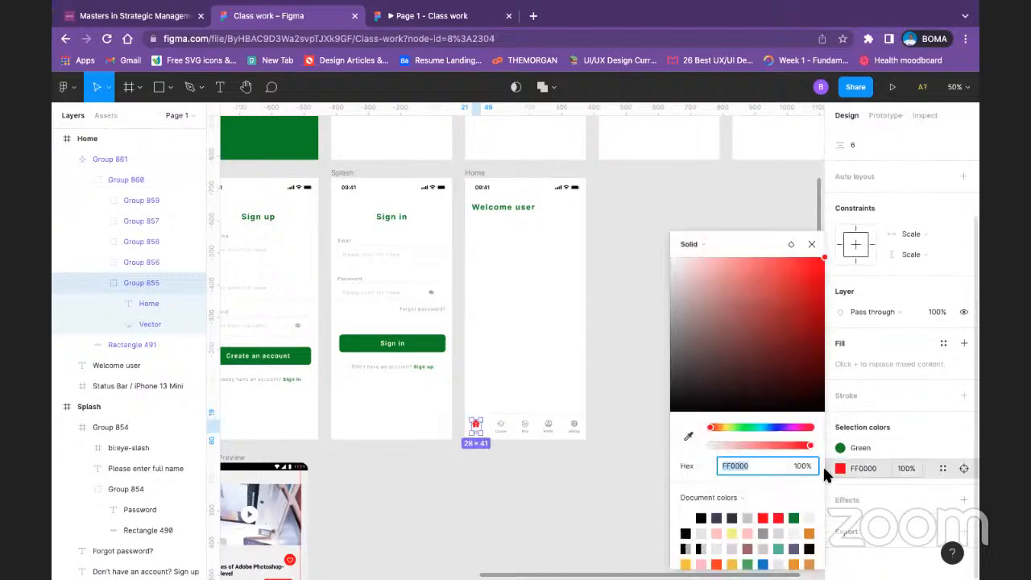
pyautogui.click(942, 468)
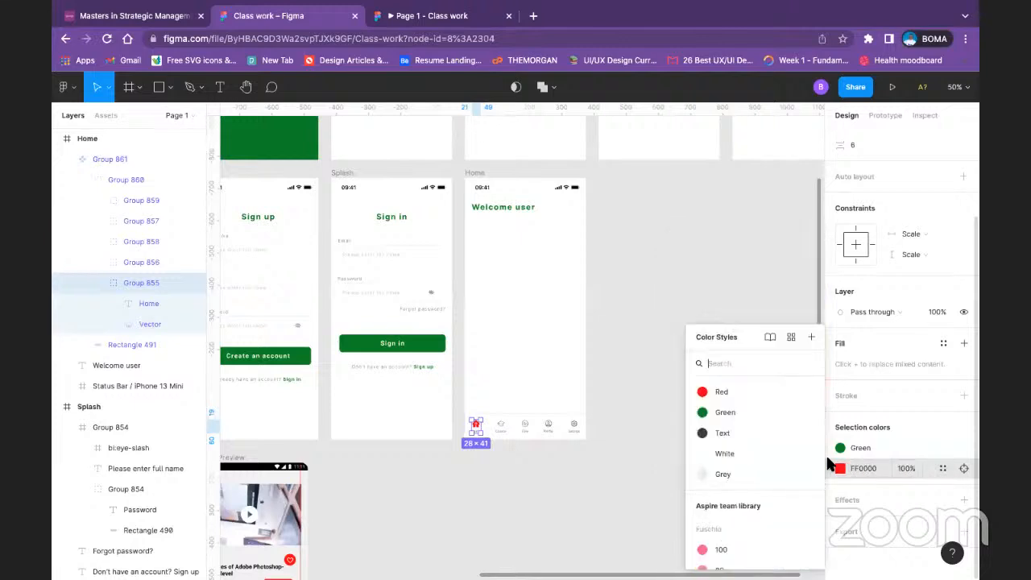
pyautogui.click(740, 412)
pyautogui.click(732, 414)
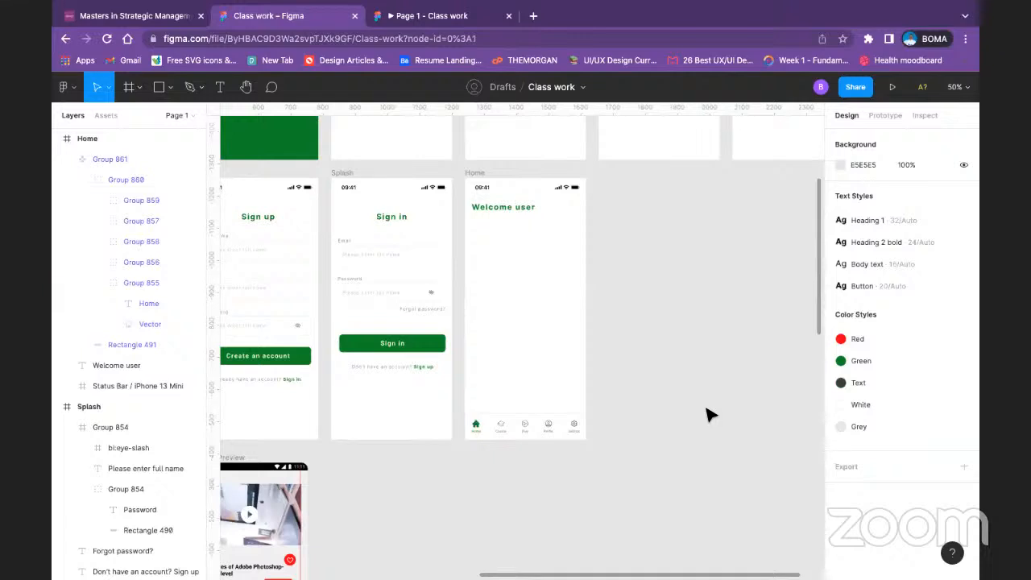
# Step: Copy the Email input field from the Sign in frame into the Home frame below the "Welcome user" heading
pyautogui.press('super+minus')
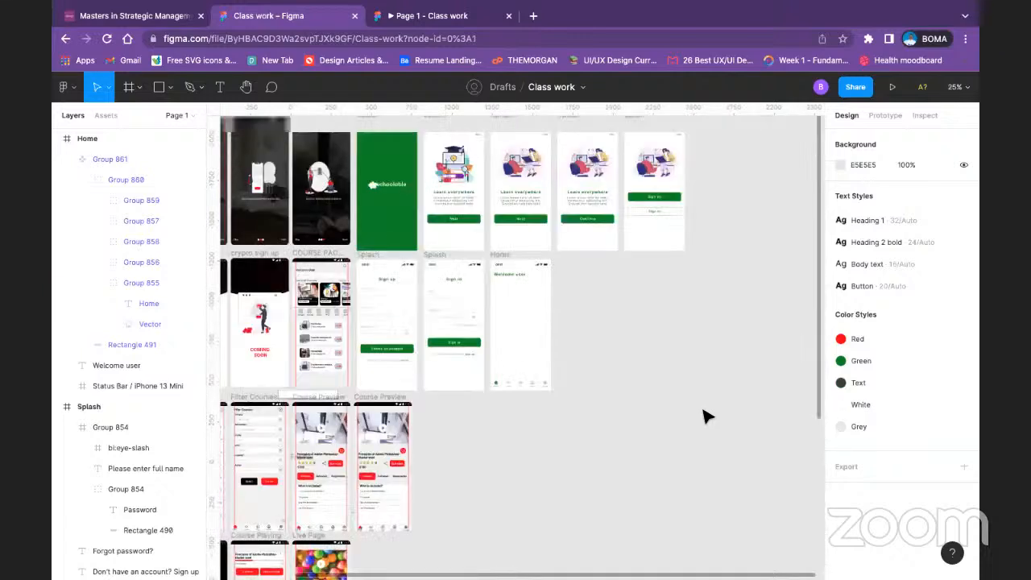
pyautogui.press('super+plus')
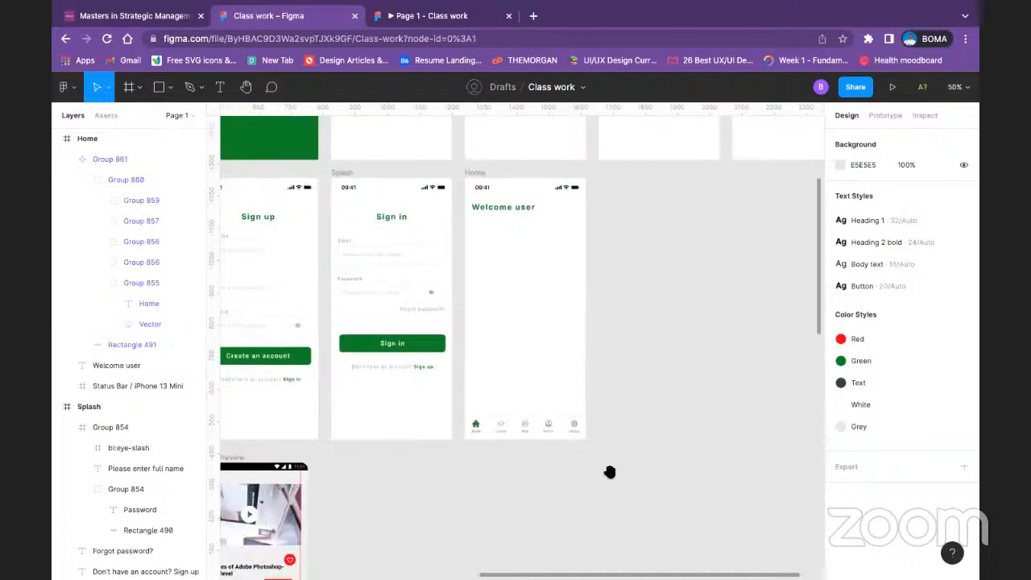
pyautogui.moveTo(546, 341); pyautogui.dragTo(775, 397)
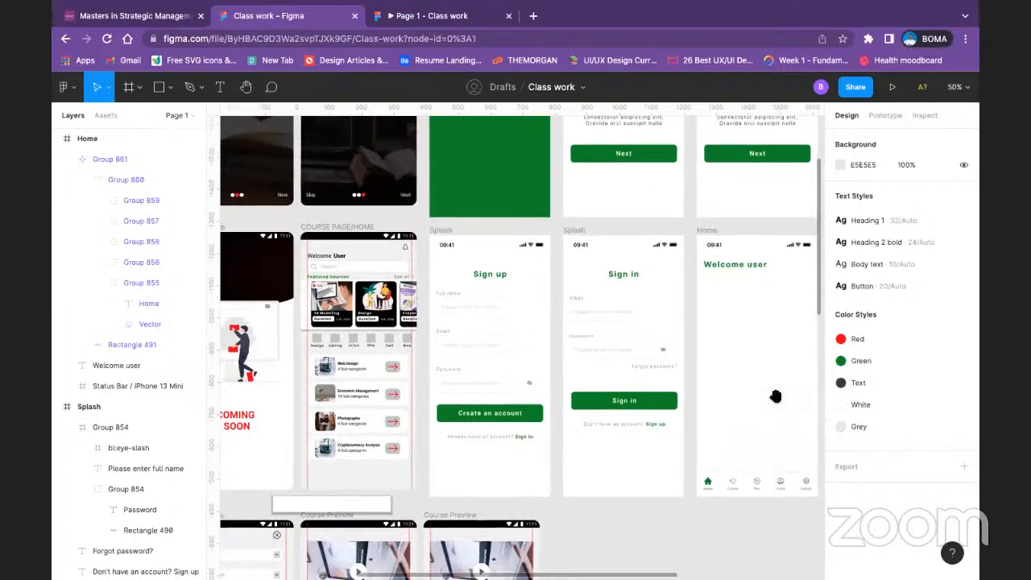
pyautogui.hscroll(5, 765, 391)
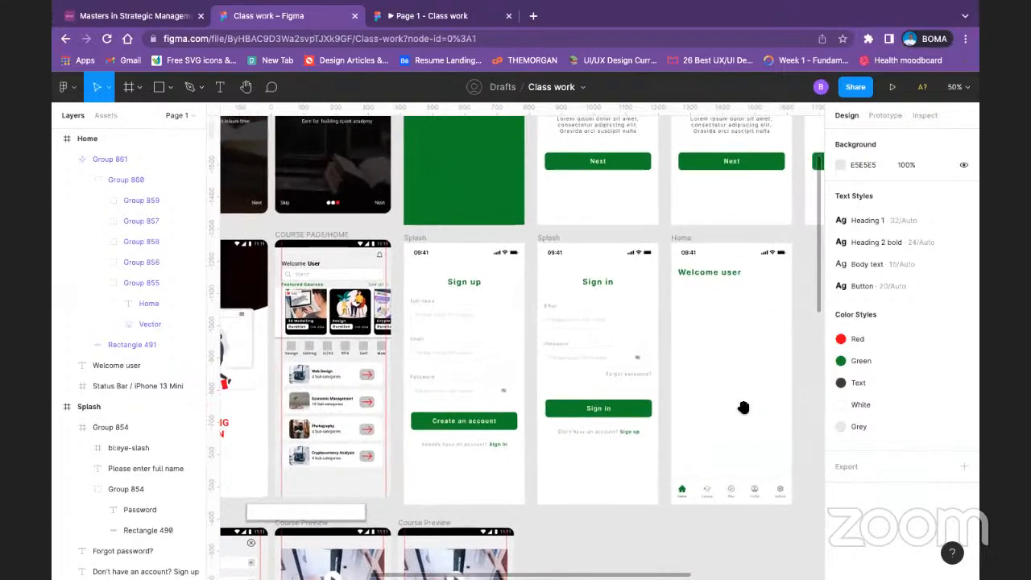
pyautogui.scroll(1, 684, 402)
pyautogui.click(554, 354)
pyautogui.click(550, 340)
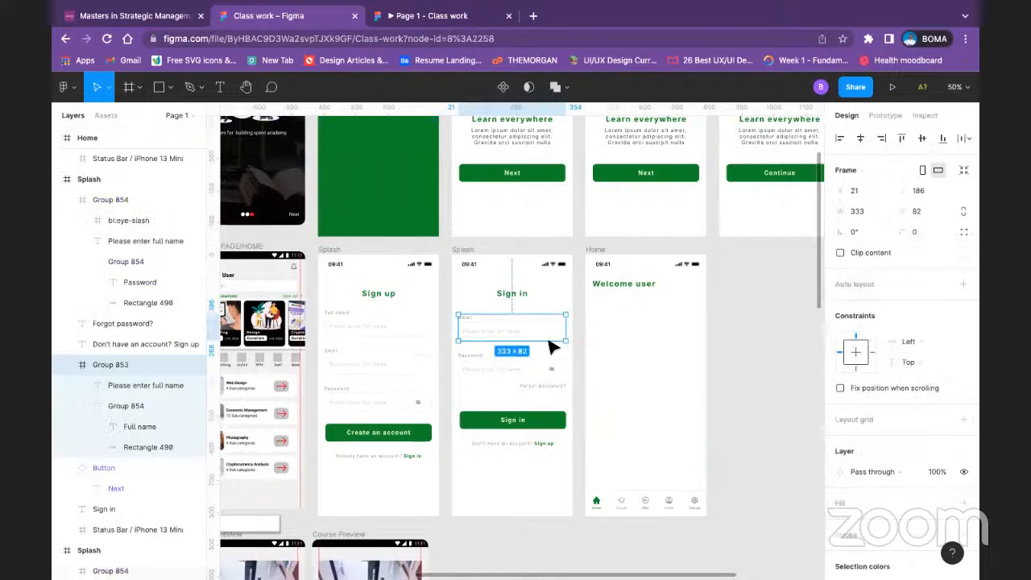
pyautogui.doubleClick(538, 332)
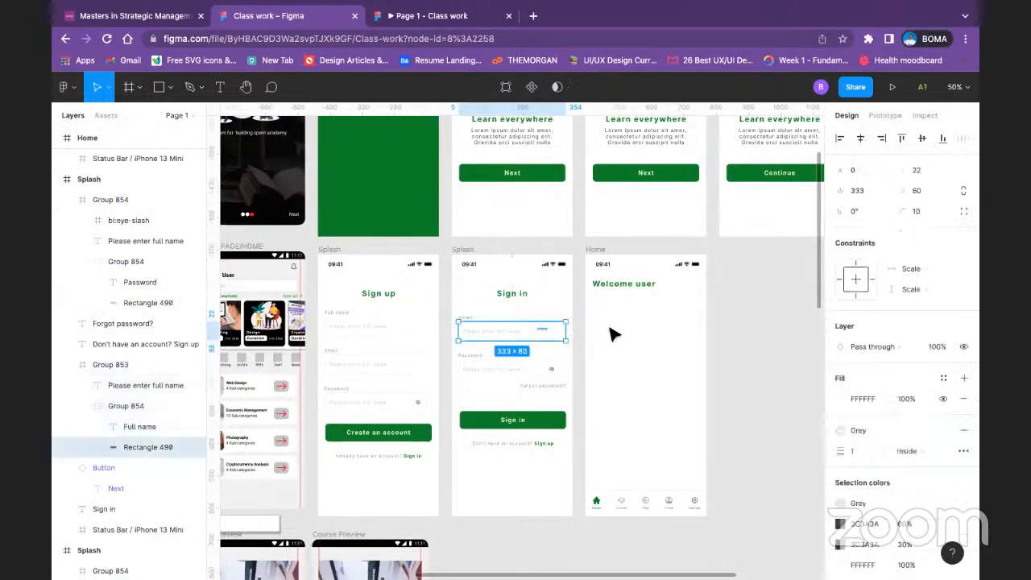
pyautogui.click(475, 333)
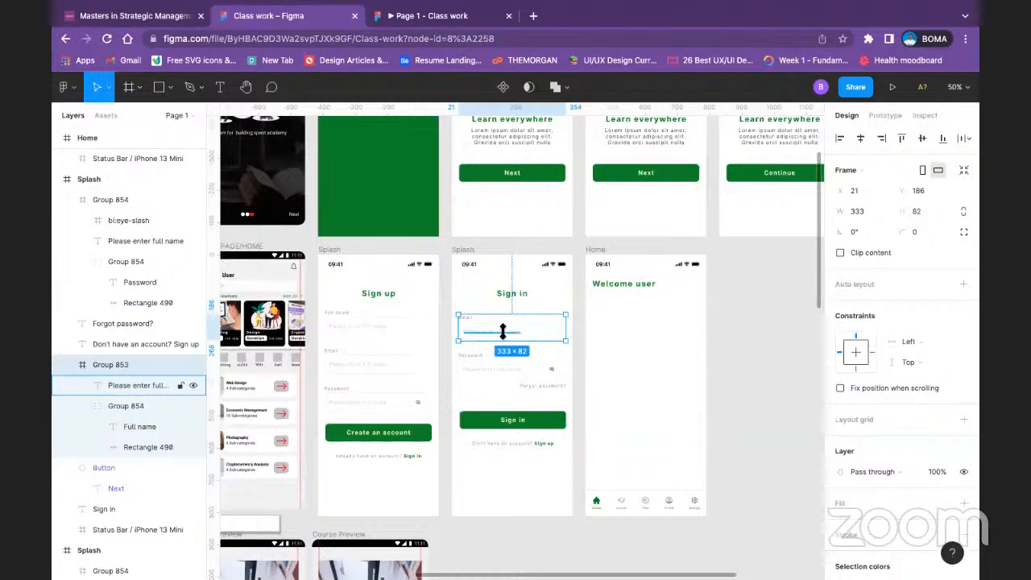
pyautogui.moveTo(515, 329); pyautogui.dragTo(642, 319)
pyautogui.click(768, 306)
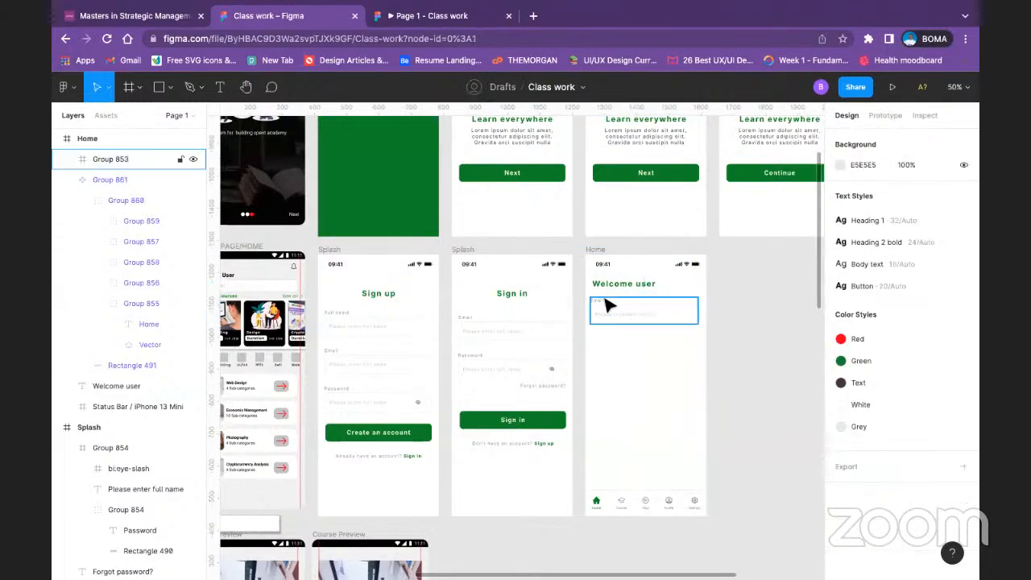
# Step: Delete the Email label from the copied input field in the Home frame
pyautogui.click(608, 304)
pyautogui.doubleClick(605, 304)
pyautogui.doubleClick(604, 301)
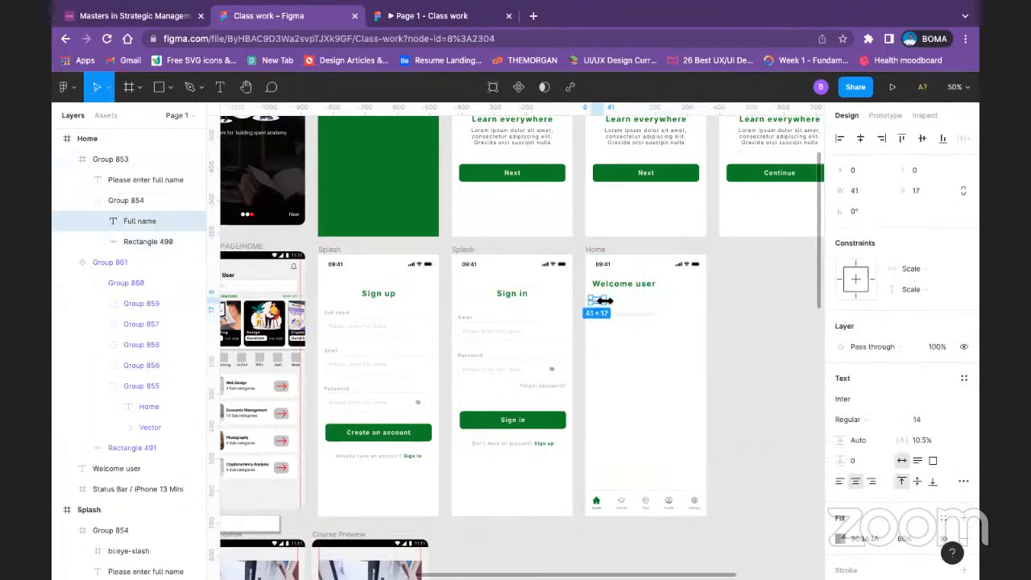
pyautogui.press('Delete')
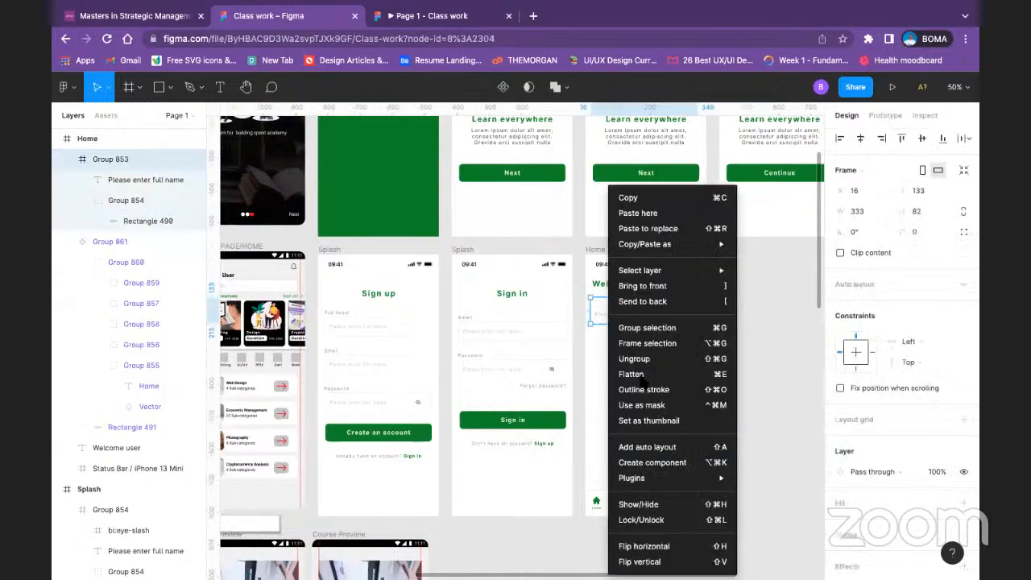
# Step: Ungroup the copied input field in the Home frame, keeping its placeholder text and box selected
pyautogui.rightClick(606, 314)
pyautogui.click(683, 360)
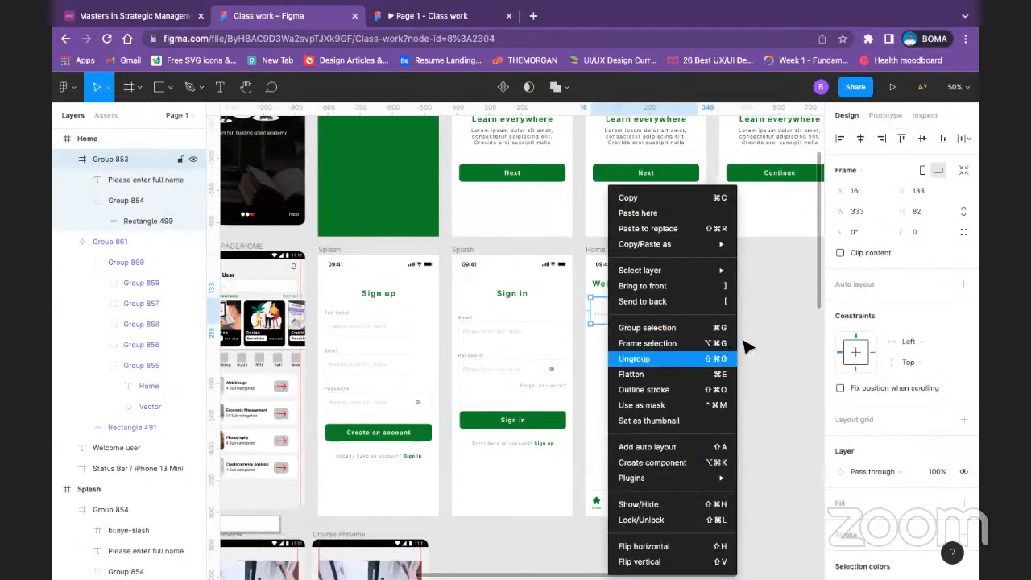
pyautogui.click(743, 345)
pyautogui.moveTo(632, 322); pyautogui.dragTo(681, 320)
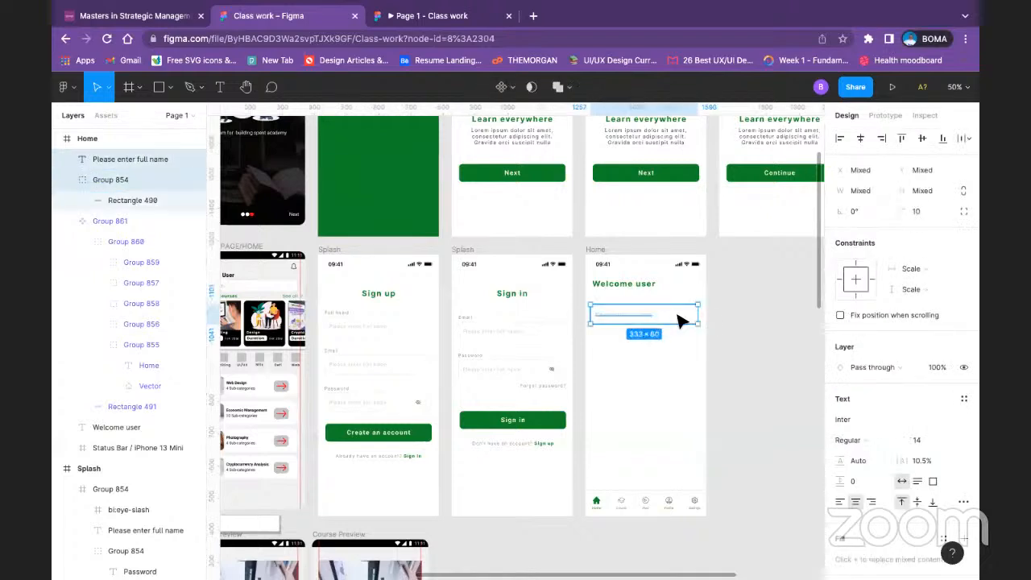
# Step: Group the placeholder text with its box, and move the group up under the "Welcome user" heading, centered horizontally in the Home frame
pyautogui.hotkey('ctrl', 'g')
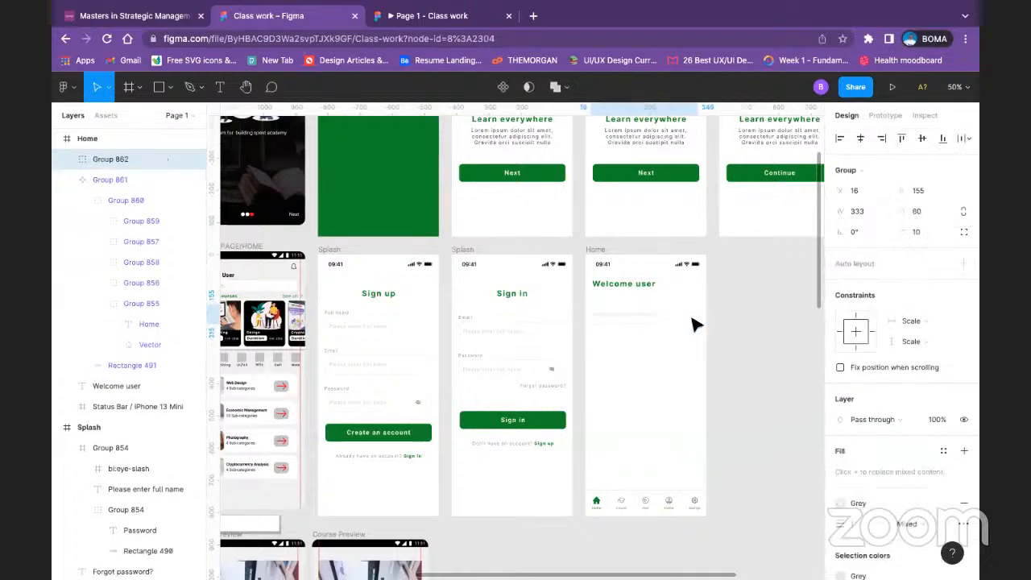
pyautogui.click(702, 322)
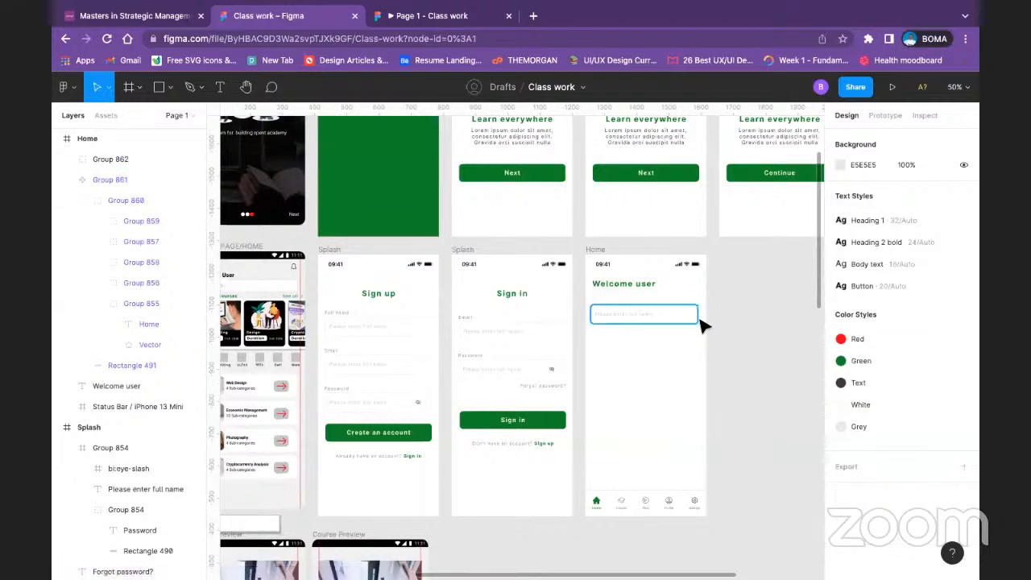
pyautogui.hotkey('ctrl', '-')
pyautogui.hotkey('ctrl', '+')
pyautogui.hotkey('ctrl', '+')
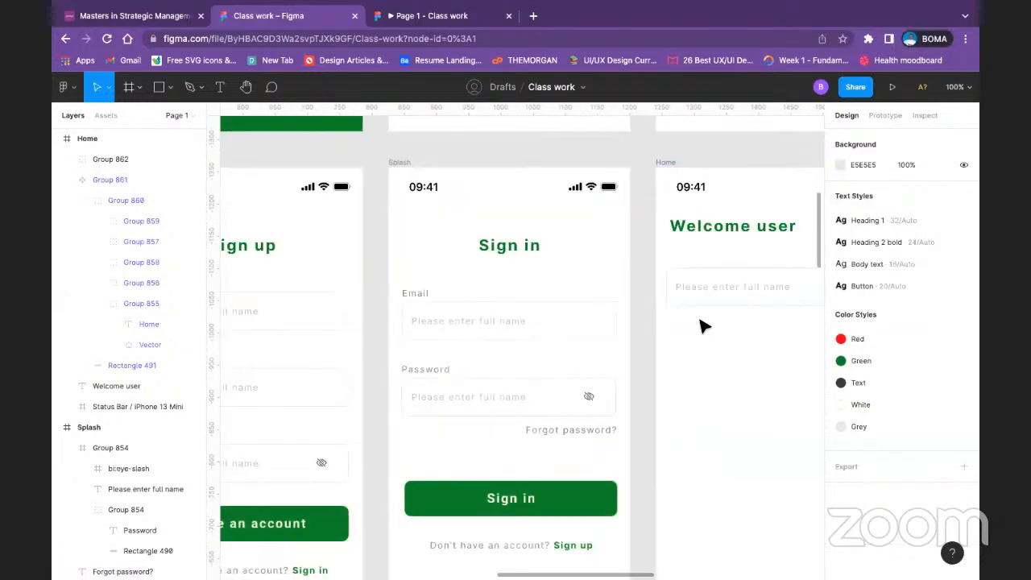
pyautogui.hscroll(4, 674, 361)
pyautogui.scroll(1, 674, 361)
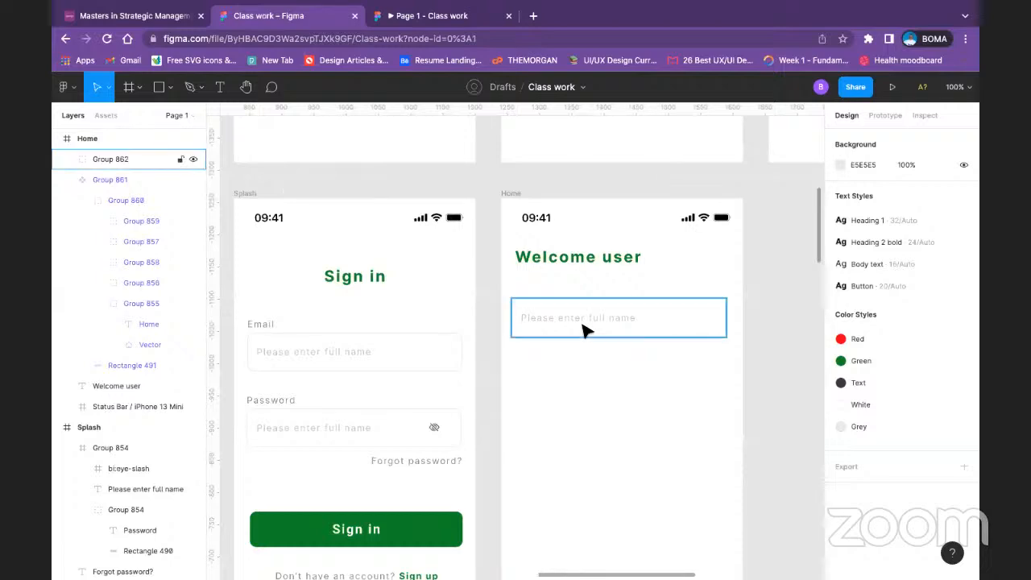
pyautogui.click(584, 330)
pyautogui.moveTo(594, 327); pyautogui.dragTo(592, 317)
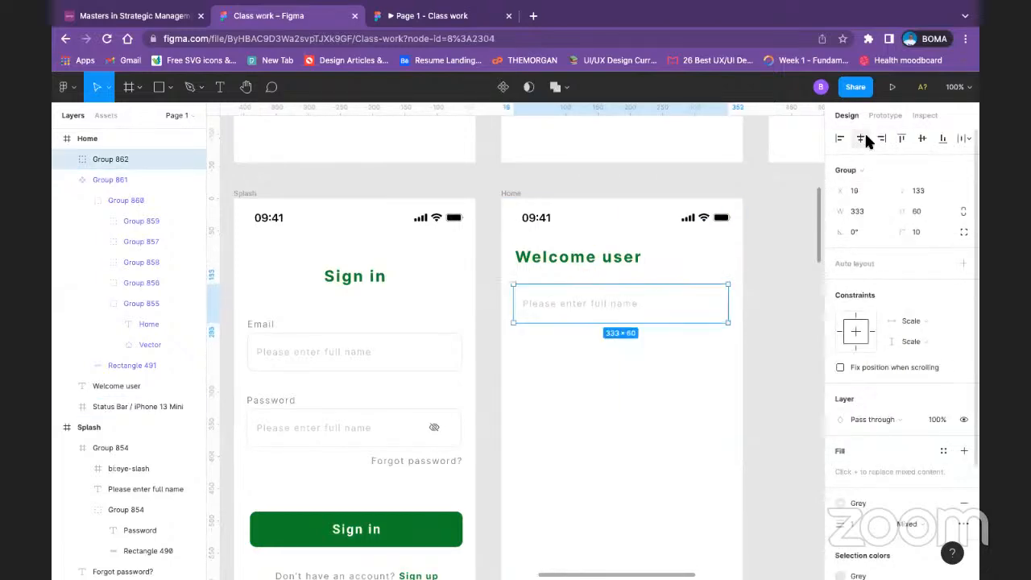
# Step: Change the Home input field's placeholder text to "Search" and place it at the left end of the box
pyautogui.doubleClick(603, 311)
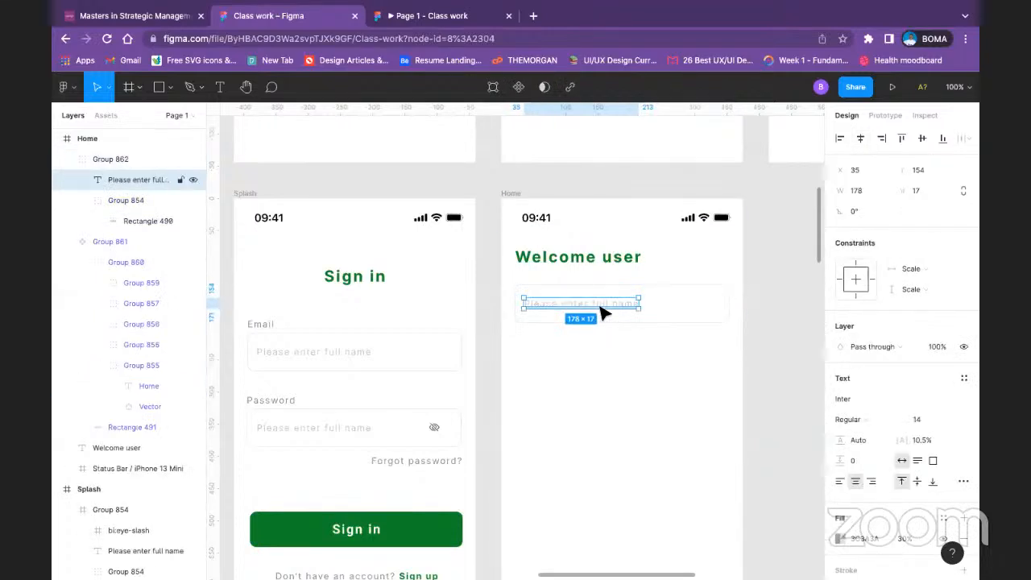
pyautogui.doubleClick(602, 307)
pyautogui.write('Sear')
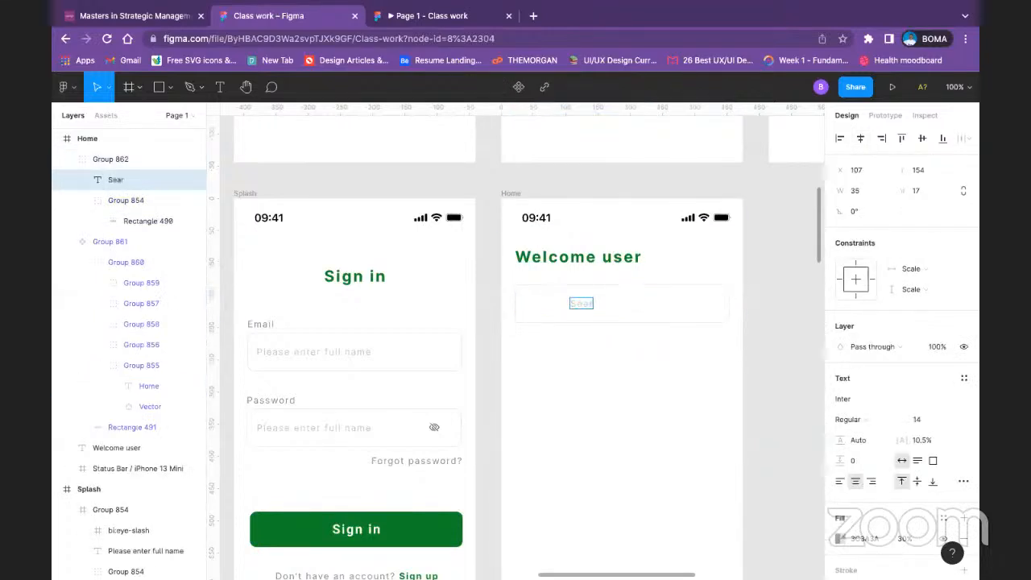
pyautogui.write('ch')
pyautogui.press('Escape')
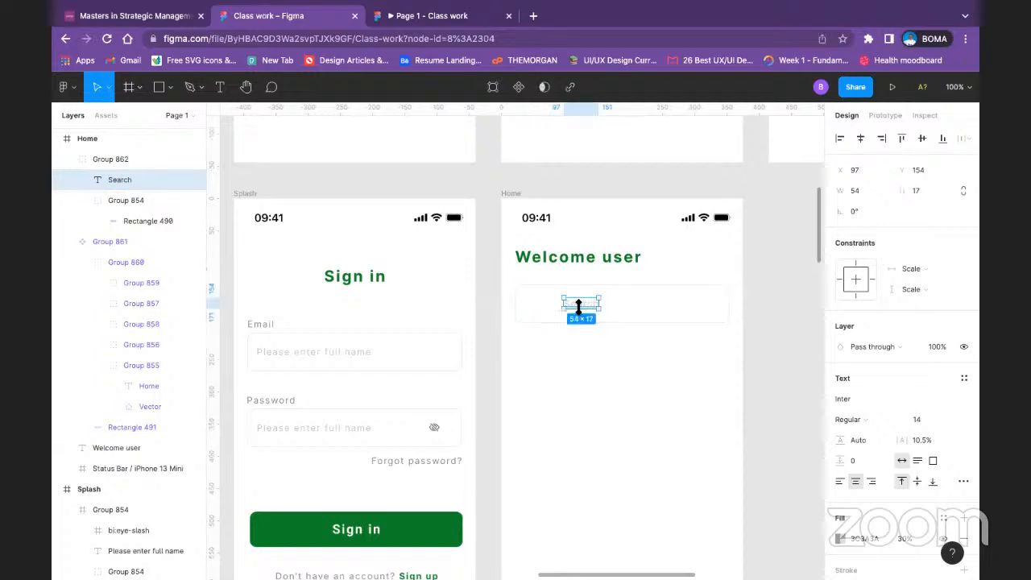
pyautogui.moveTo(579, 305); pyautogui.dragTo(544, 307)
pyautogui.click(588, 372)
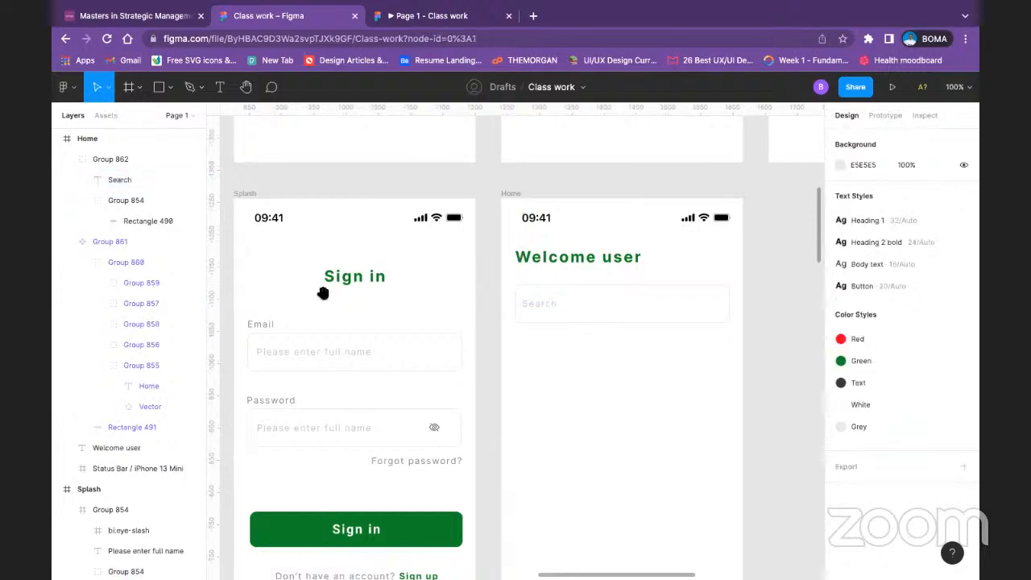
# Step: Check the search field in the older Course page/Home design and shift the new Search text right to about X 92
pyautogui.moveTo(463, 314); pyautogui.dragTo(481, 321)
pyautogui.hscroll(-10, 481, 321)
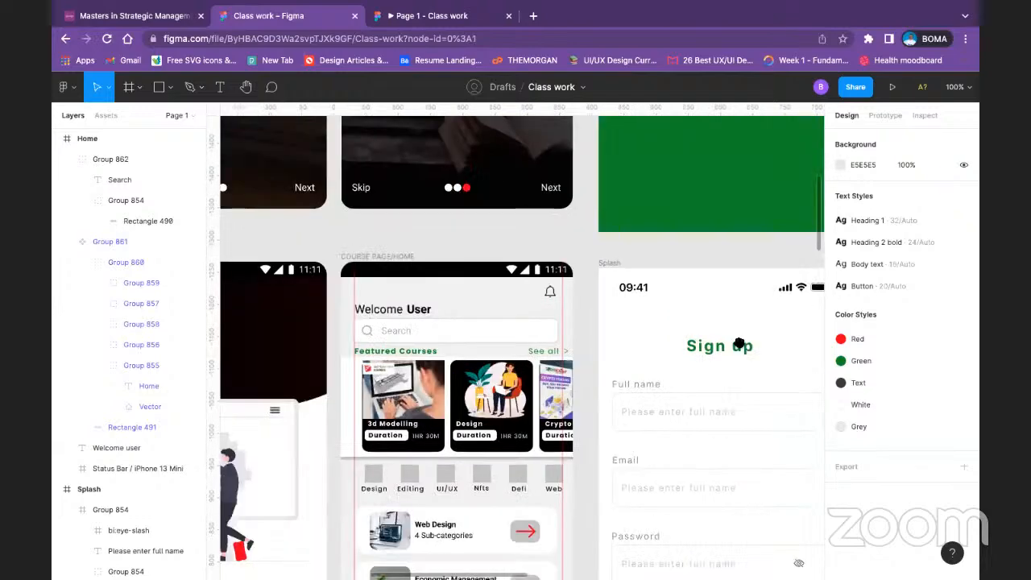
pyautogui.hscroll(12, 739, 341)
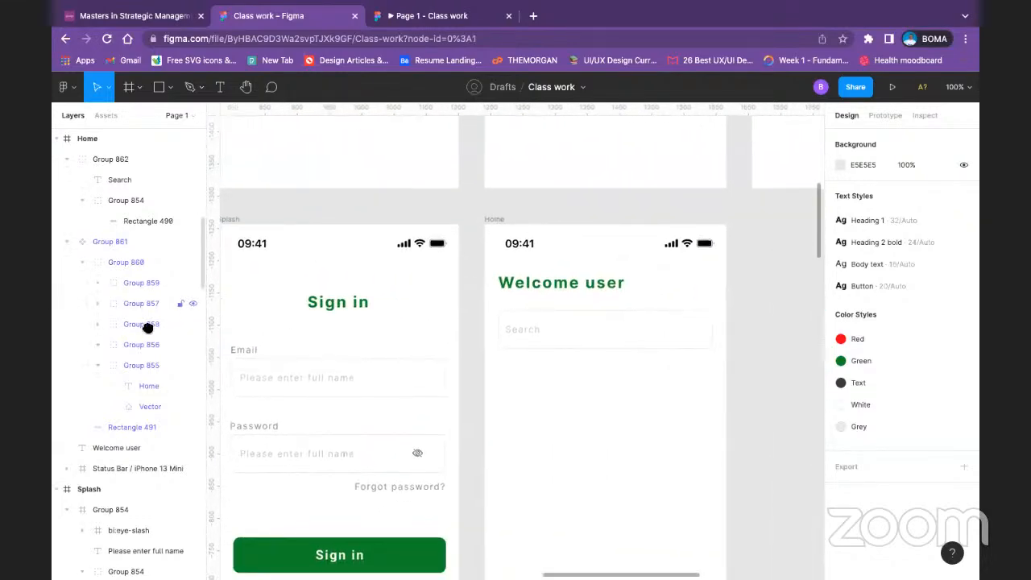
pyautogui.doubleClick(534, 333)
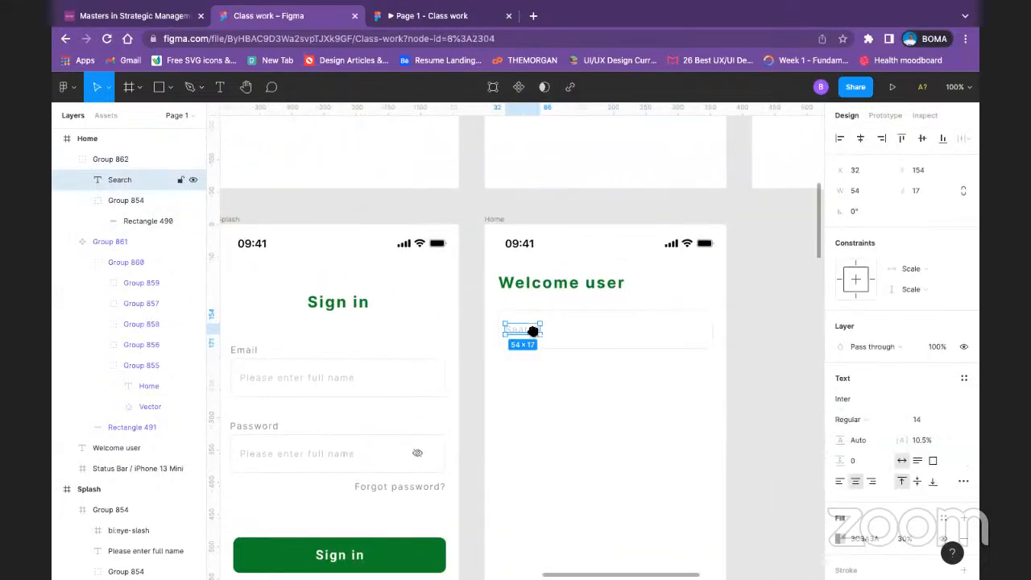
pyautogui.moveTo(534, 331); pyautogui.dragTo(577, 329)
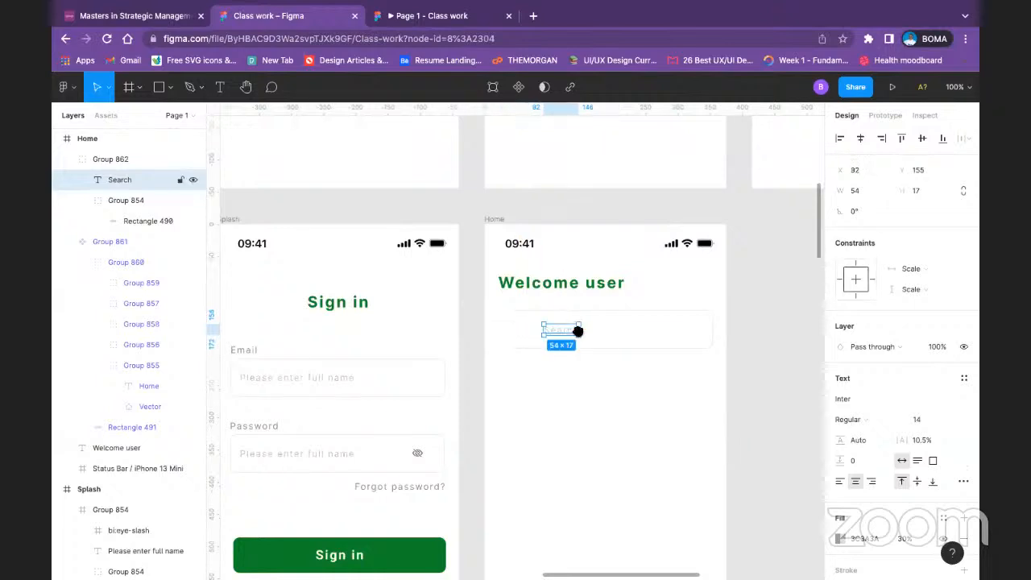
# Step: Run the Iconify plugin from the Home field's box group and look up "search" icons
pyautogui.rightClick(522, 337)
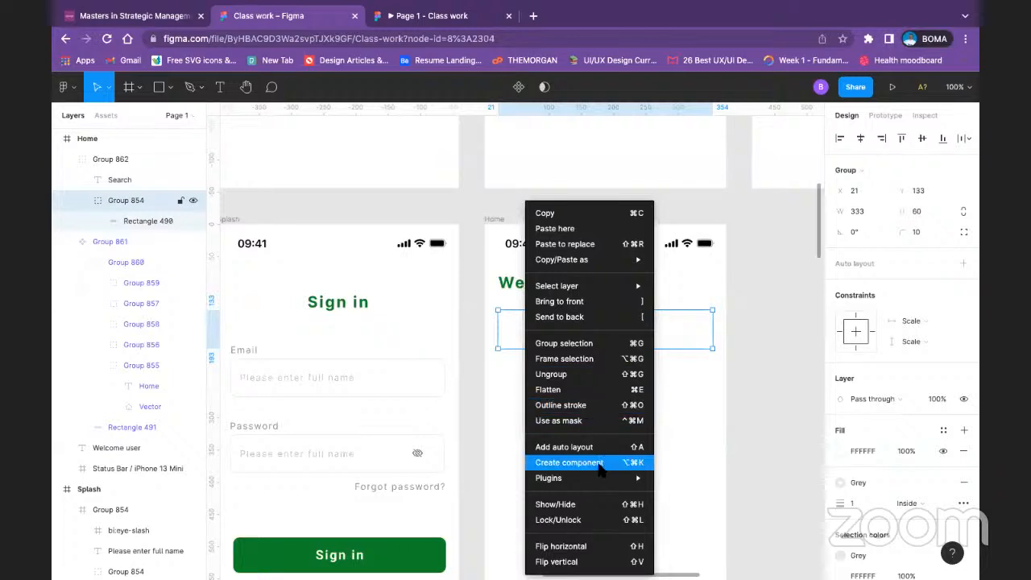
pyautogui.moveTo(616, 477)
pyautogui.moveTo(729, 320)
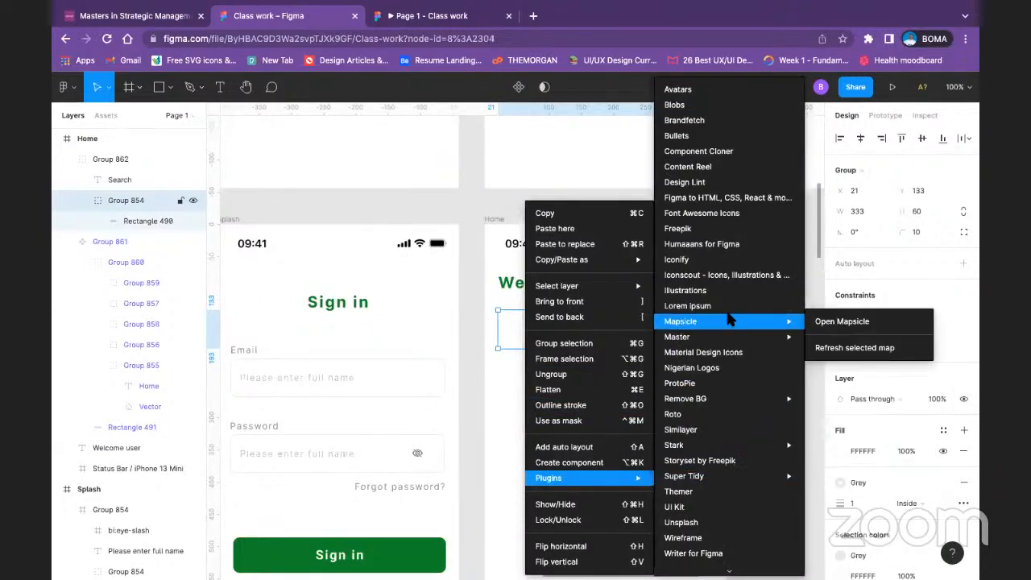
pyautogui.click(750, 260)
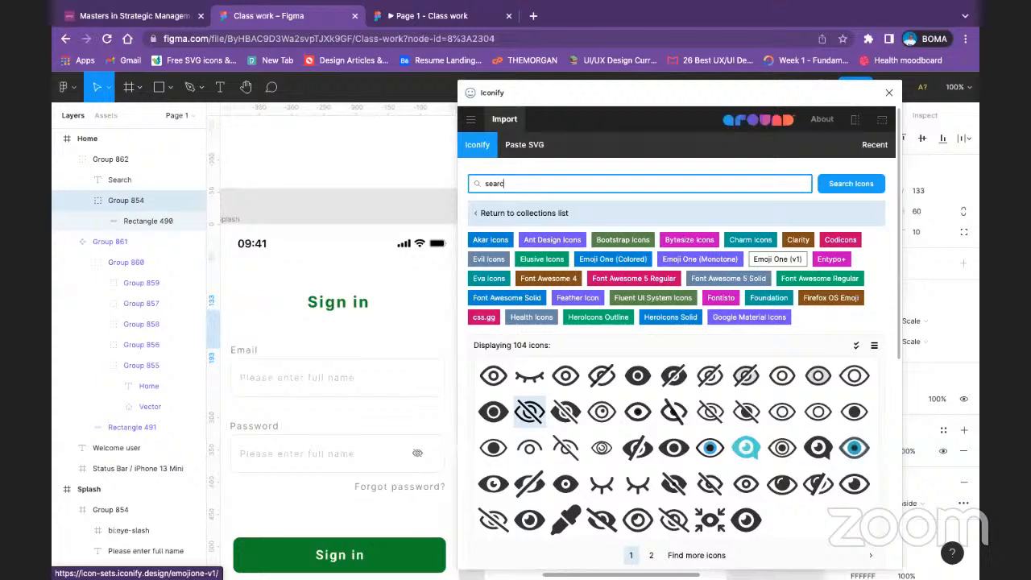
pyautogui.press('Return')
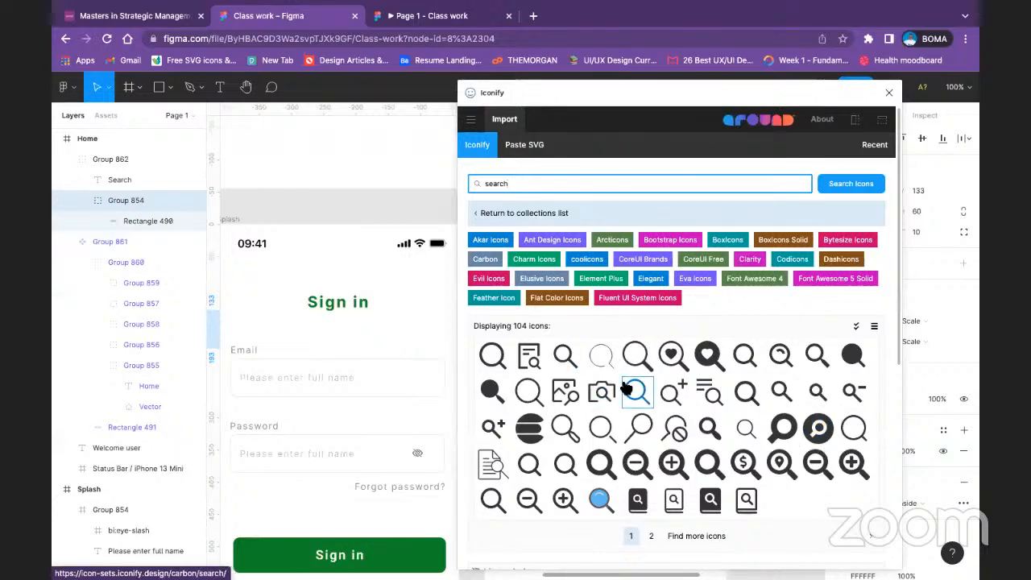
# Step: Import the bytesize:search icon into the field's box group and close the Iconify plugin
pyautogui.click(531, 391)
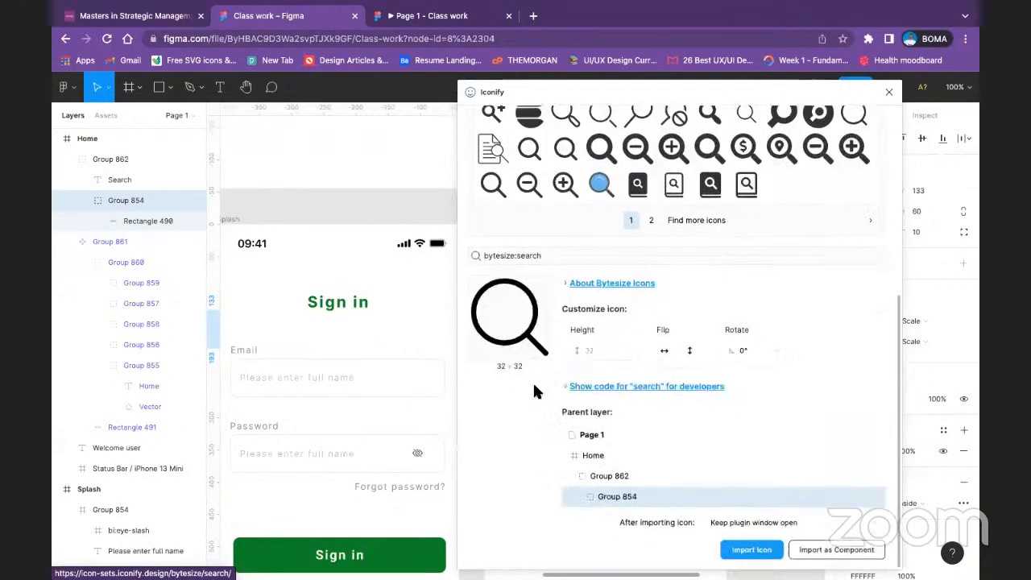
pyautogui.click(757, 554)
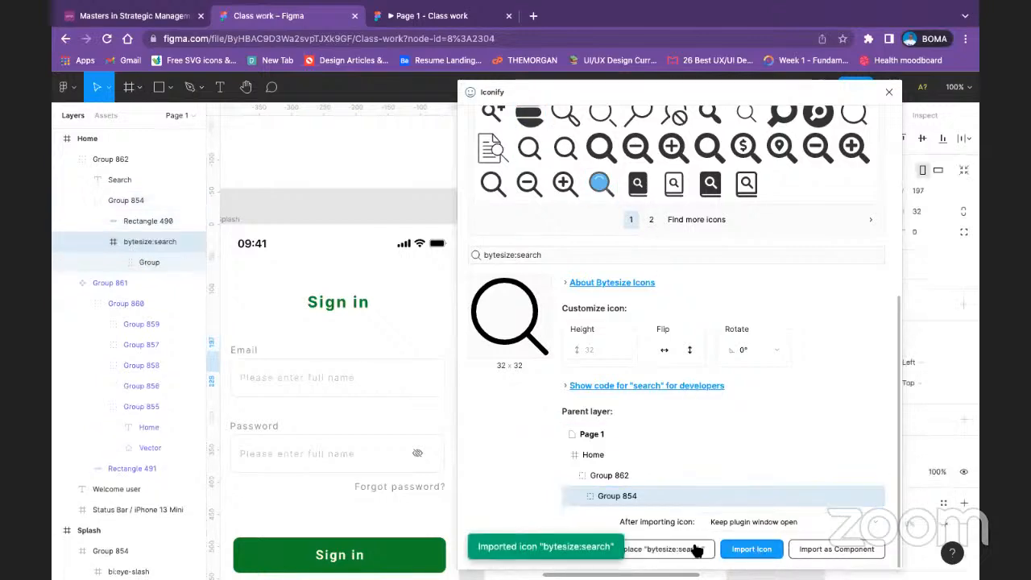
pyautogui.moveTo(550, 96); pyautogui.dragTo(873, 371)
pyautogui.scroll(5, 757, 338)
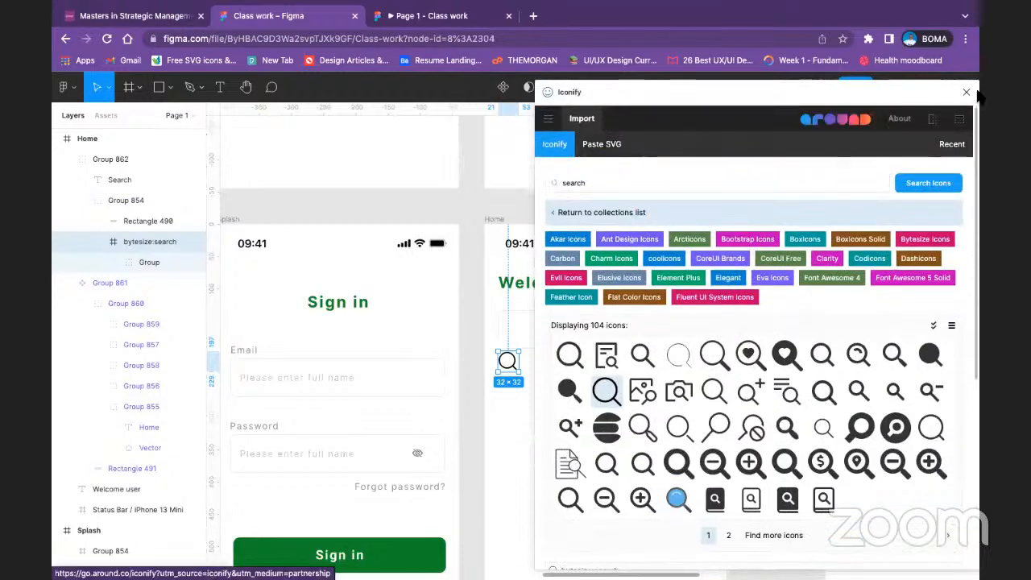
pyautogui.click(967, 92)
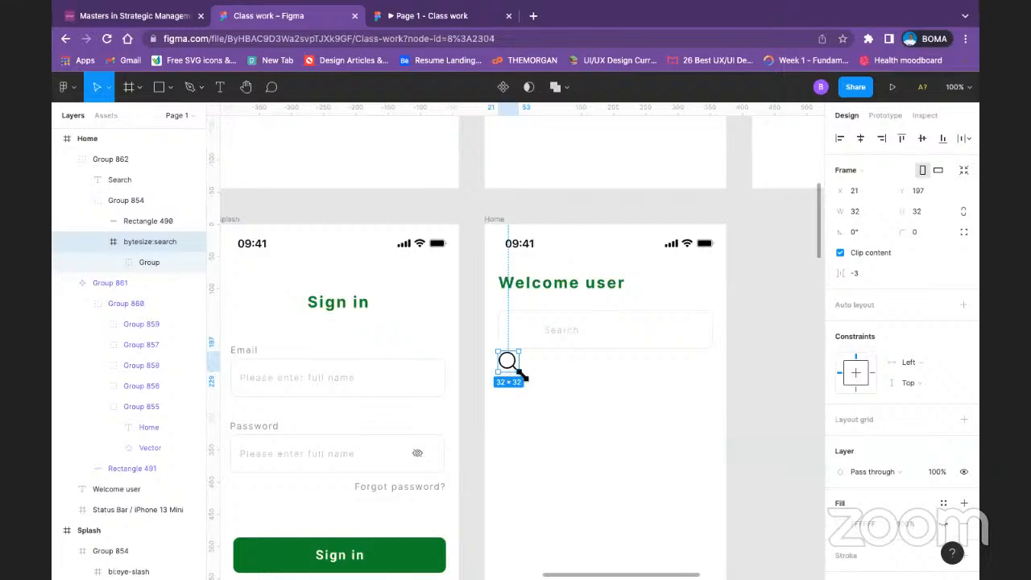
# Step: Scale the search icon to 23 × 23, place it inside the field before the Search text, and bring it to the front
pyautogui.moveTo(520, 371); pyautogui.dragTo(518, 334)
pyautogui.rightClick(517, 334)
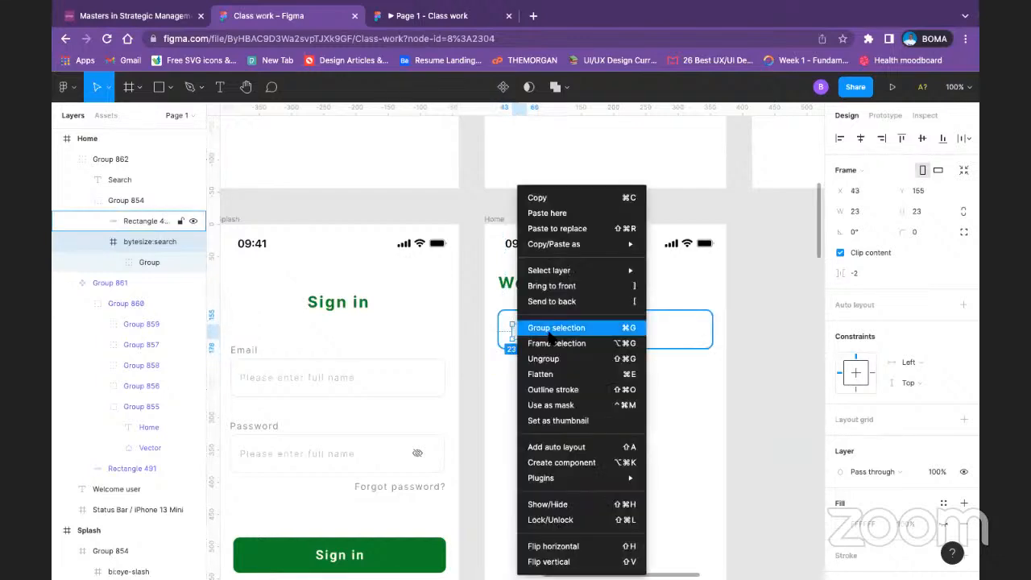
pyautogui.click(618, 286)
pyautogui.click(666, 411)
# Step: Copy the Search placeholder's fill color 3C3A3A onto the search icon
pyautogui.click(518, 333)
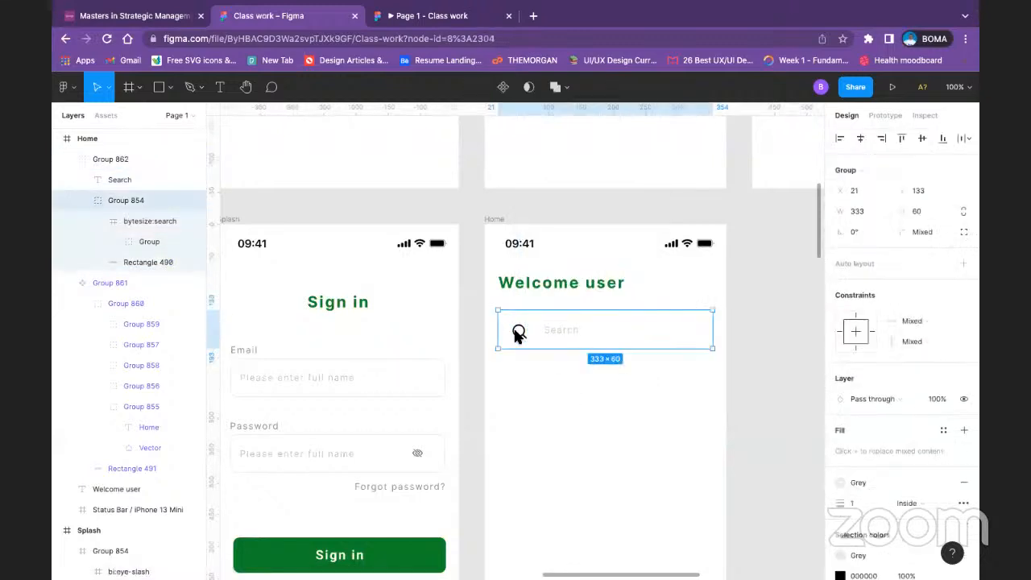
pyautogui.doubleClick(518, 335)
pyautogui.click(551, 333)
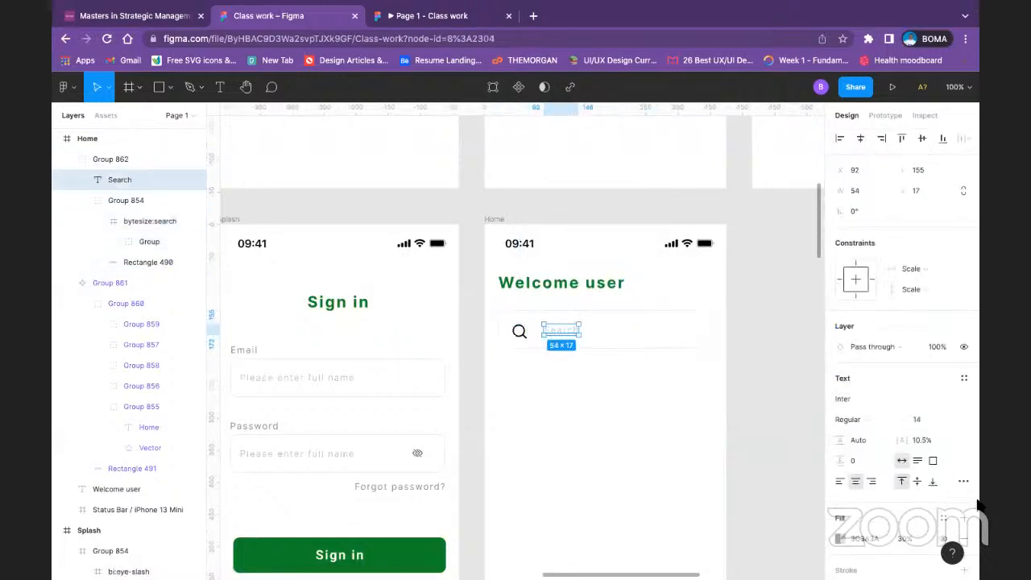
pyautogui.scroll(-1, 947, 502)
pyautogui.scroll(-3, 947, 502)
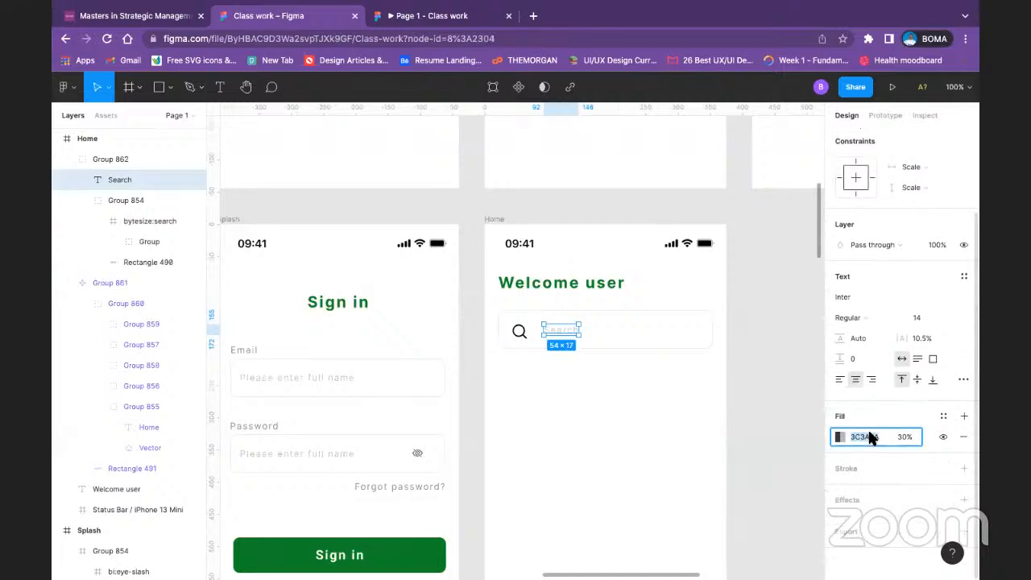
pyautogui.click(519, 331)
pyautogui.doubleClick(519, 334)
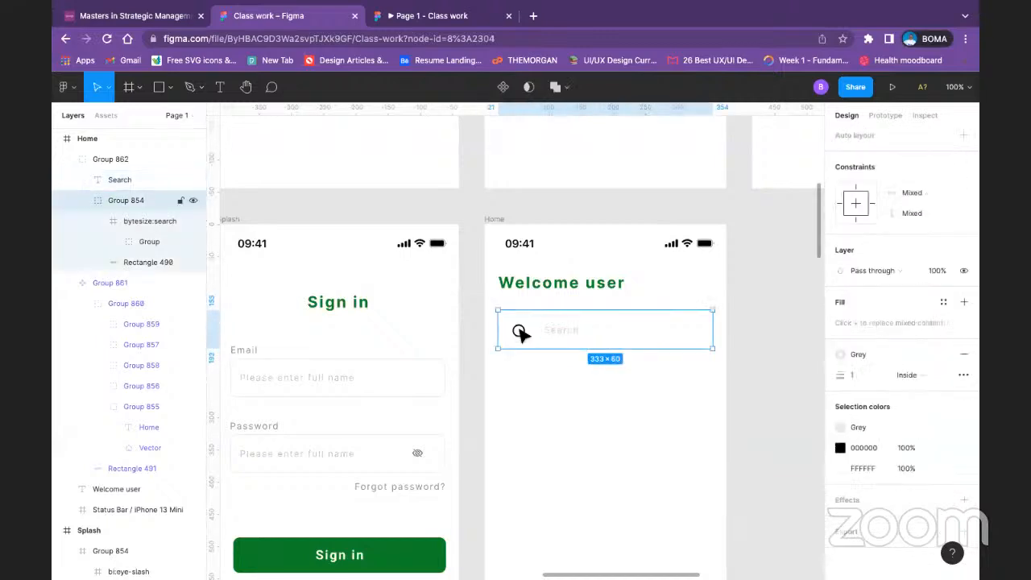
pyautogui.click(878, 415)
pyautogui.write('3C3A3A')
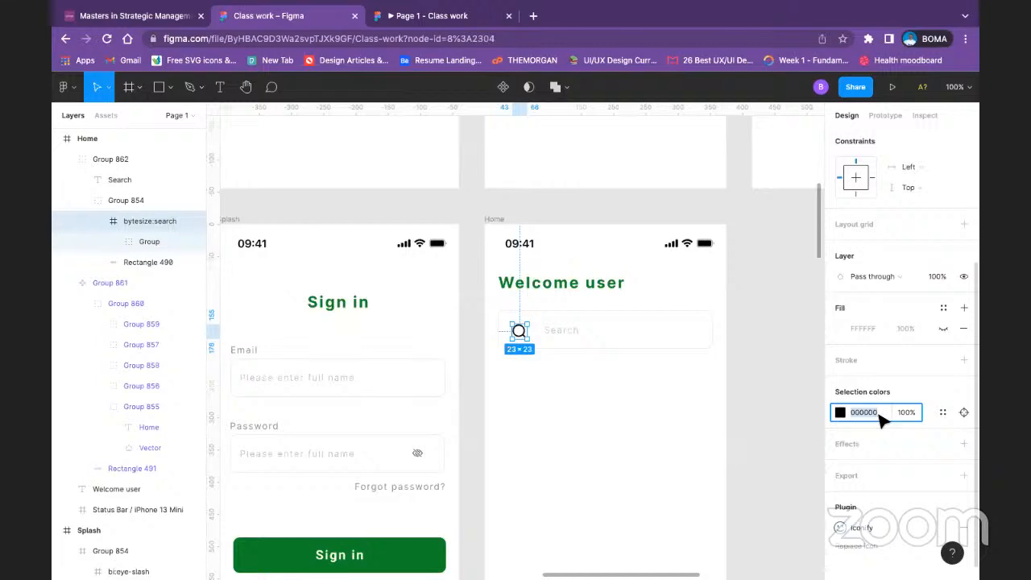
pyautogui.press('Return')
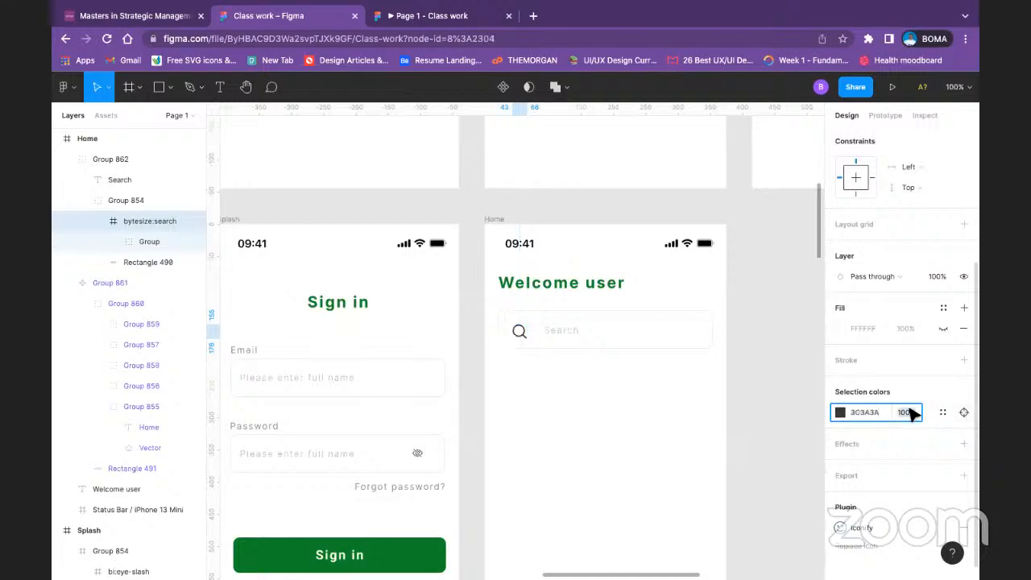
# Step: Set the opacity of the search icon's color to 30%
pyautogui.click(906, 412)
pyautogui.write('30')
pyautogui.press('Return')
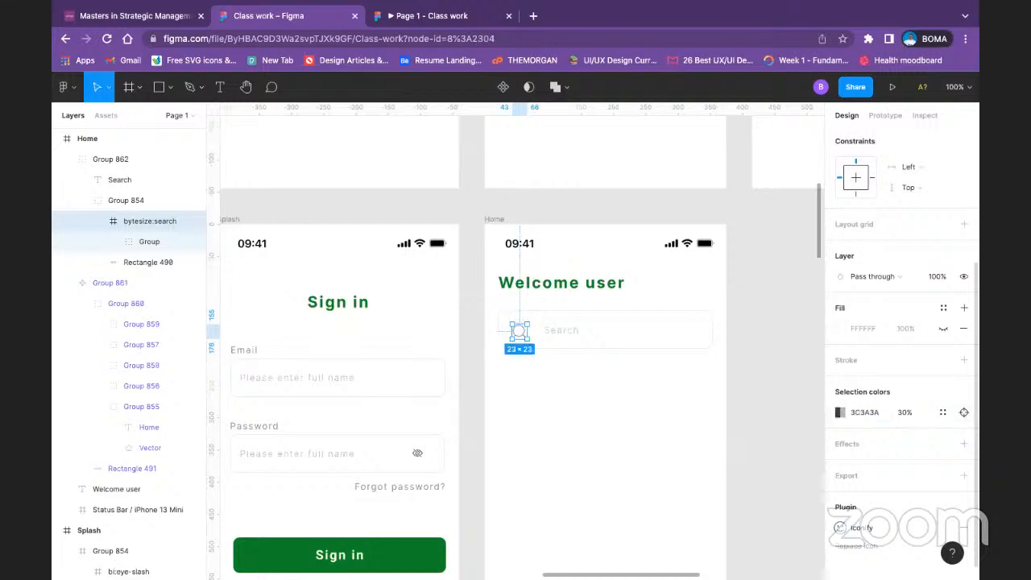
pyautogui.click(703, 412)
# Step: Move the Search text closer to the icon, at about X 76, and align the text and icon on their vertical centers
pyautogui.doubleClick(562, 338)
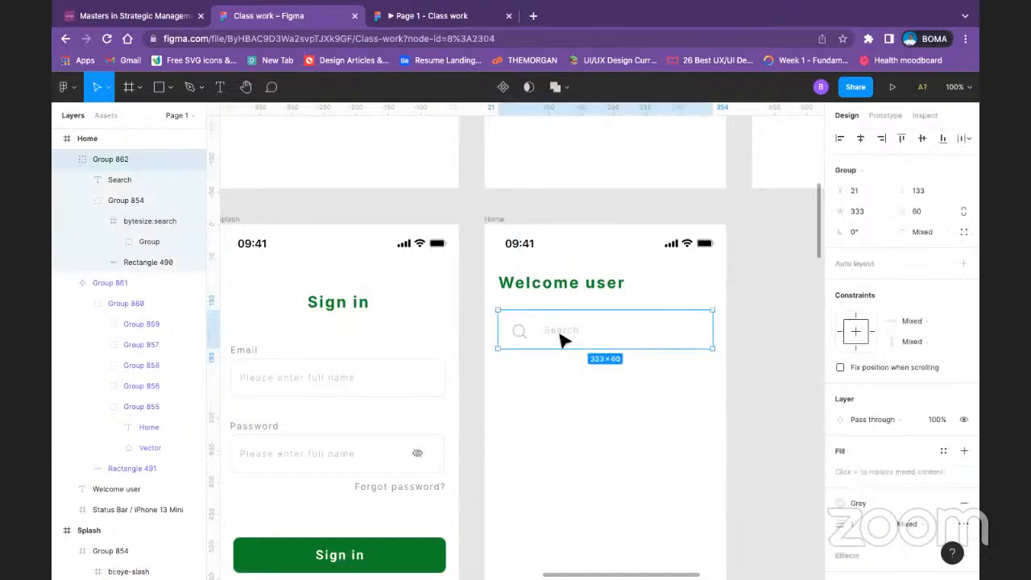
pyautogui.hotkey('shift', 'Left')
pyautogui.hotkey('shift', 'Left')
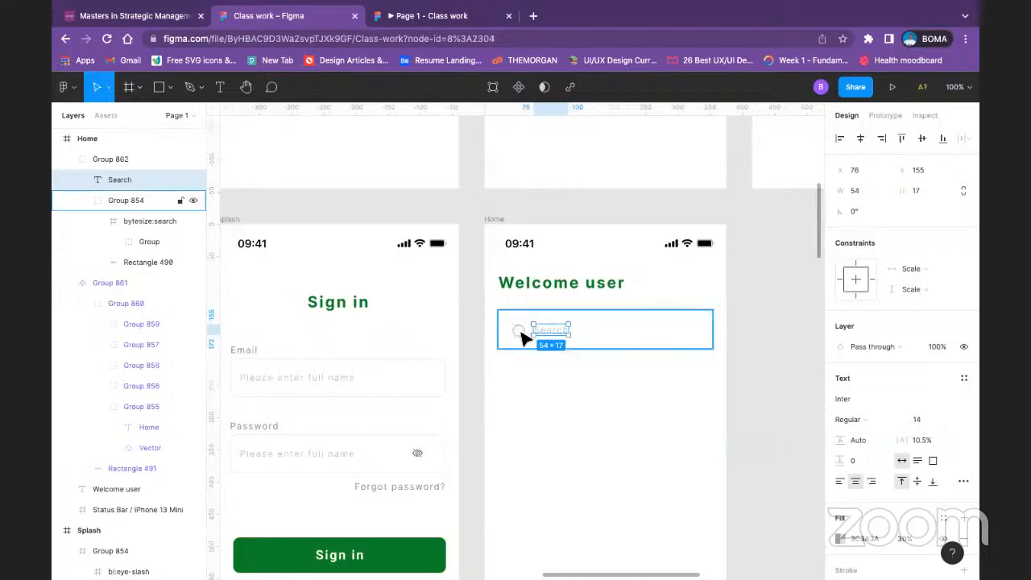
pyautogui.keyDown('shift'); pyautogui.click(520, 333); pyautogui.keyUp('shift')
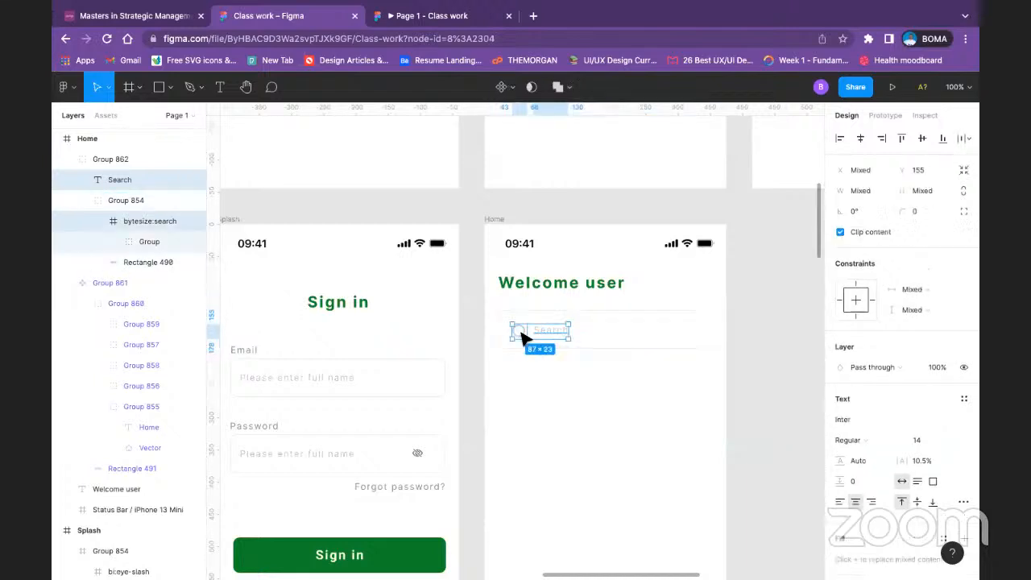
pyautogui.click(921, 138)
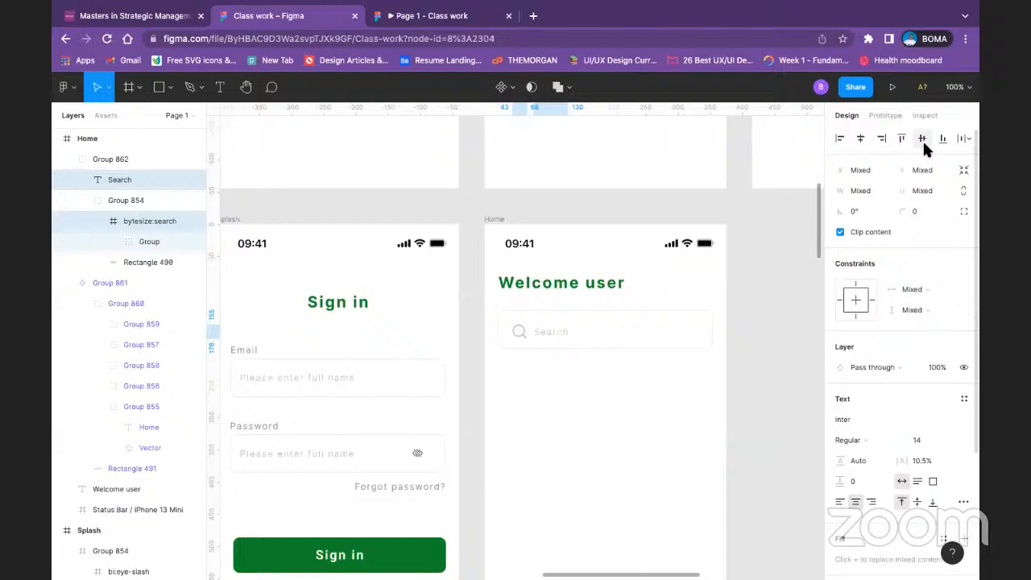
# Step: Group the search icon with the Search text and center that group vertically in the field's box
pyautogui.hotkey('ctrl', 'g')
pyautogui.keyDown('shift'); pyautogui.click(604, 327); pyautogui.keyUp('shift')
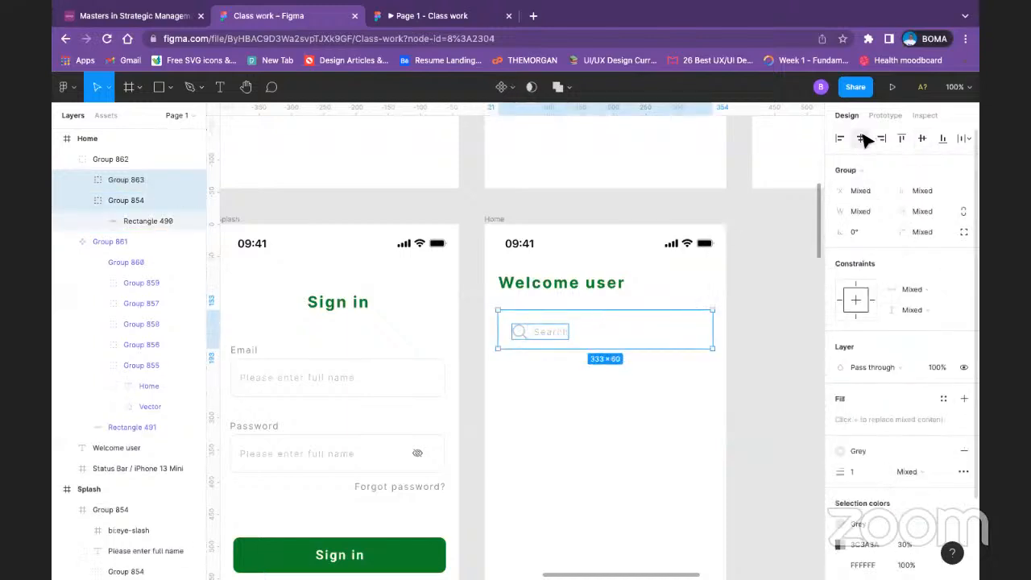
pyautogui.click(649, 408)
pyautogui.scroll(-1, 649, 409)
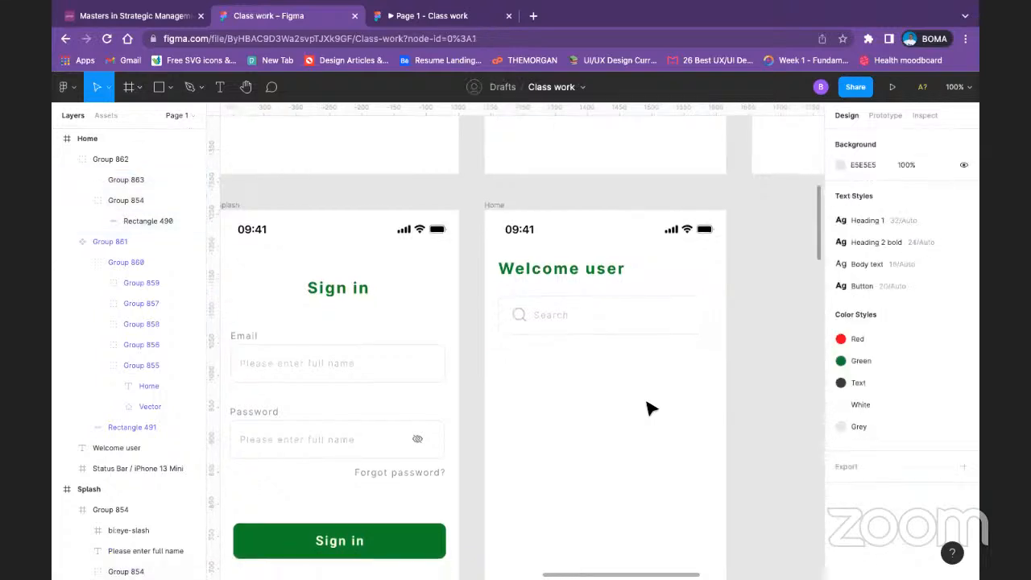
# Step: Duplicate the Welcome user heading on the Home screen and place the copy below the search field at about Y 221
pyautogui.press('-')
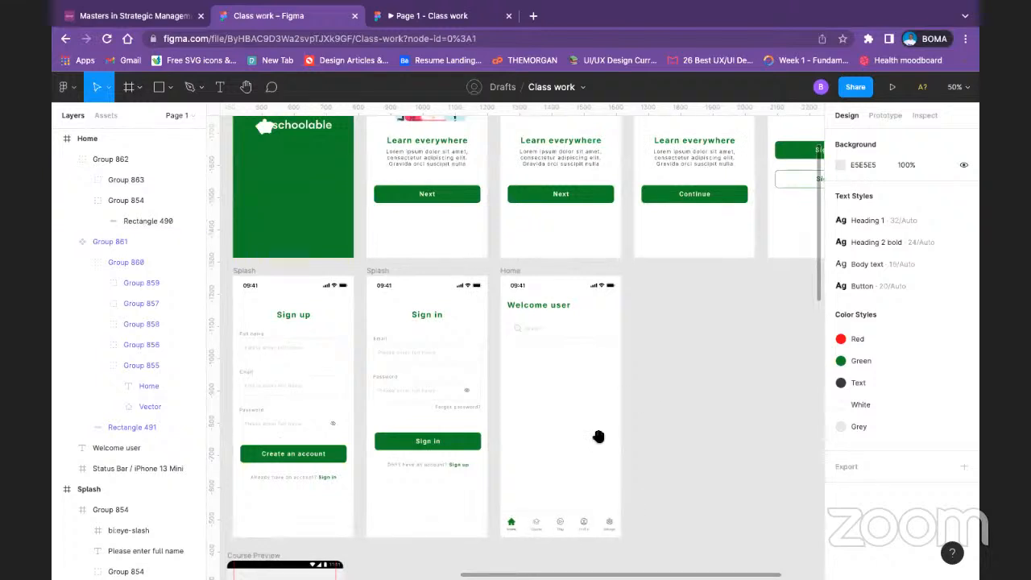
pyautogui.hscroll(-5, 791, 436)
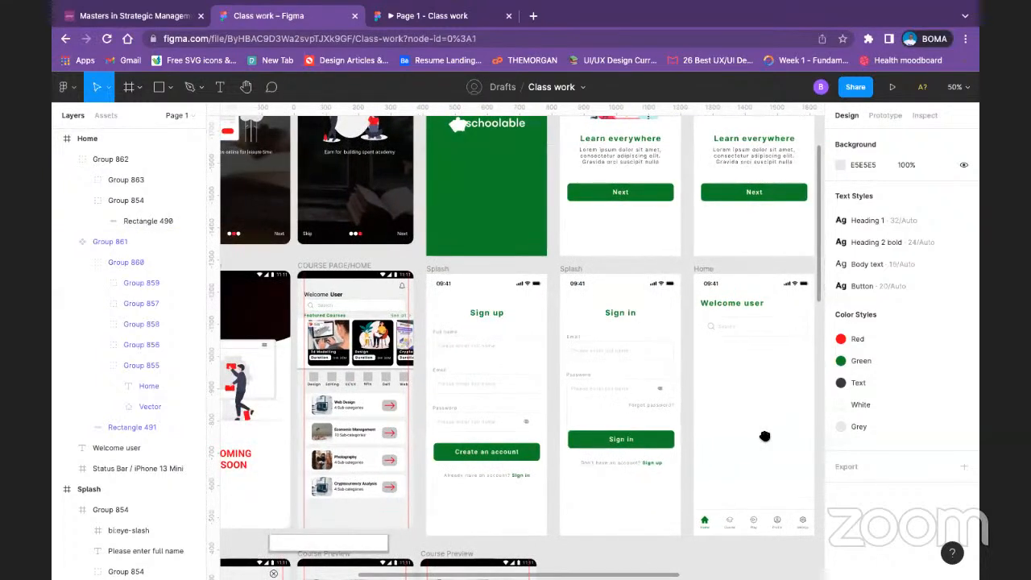
pyautogui.hscroll(3, 765, 436)
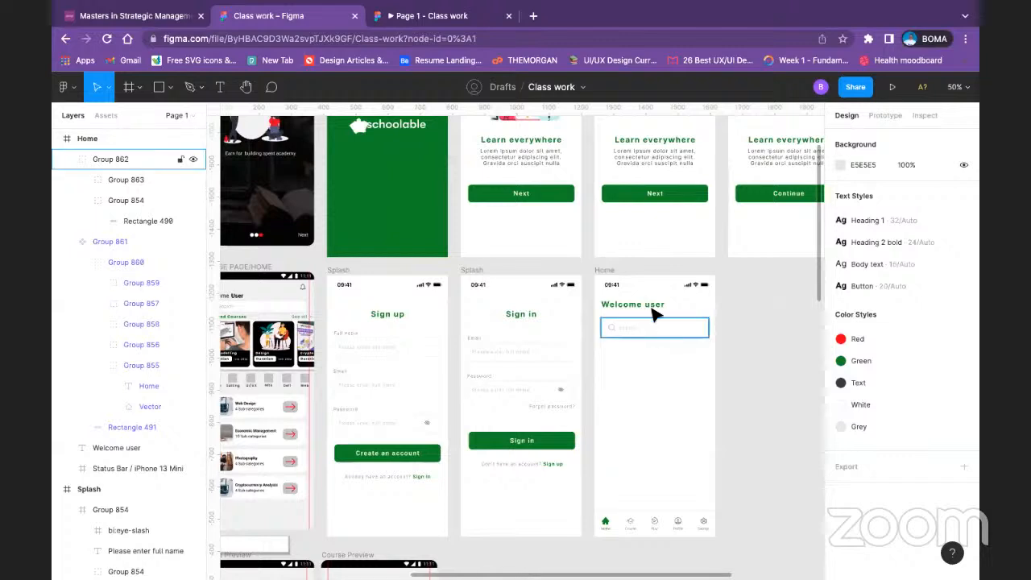
pyautogui.click(655, 310)
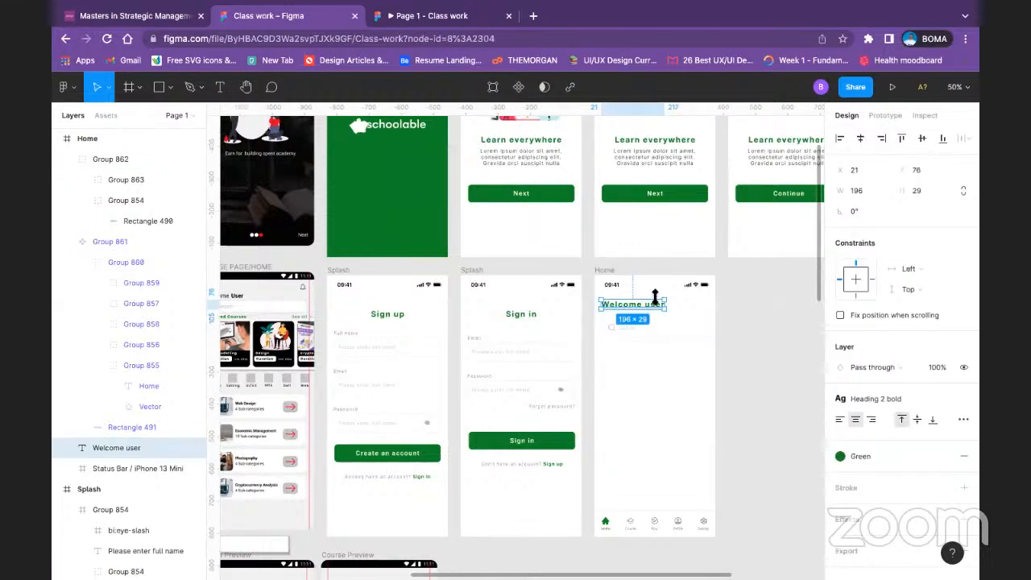
pyautogui.moveTo(656, 304); pyautogui.dragTo(657, 358)
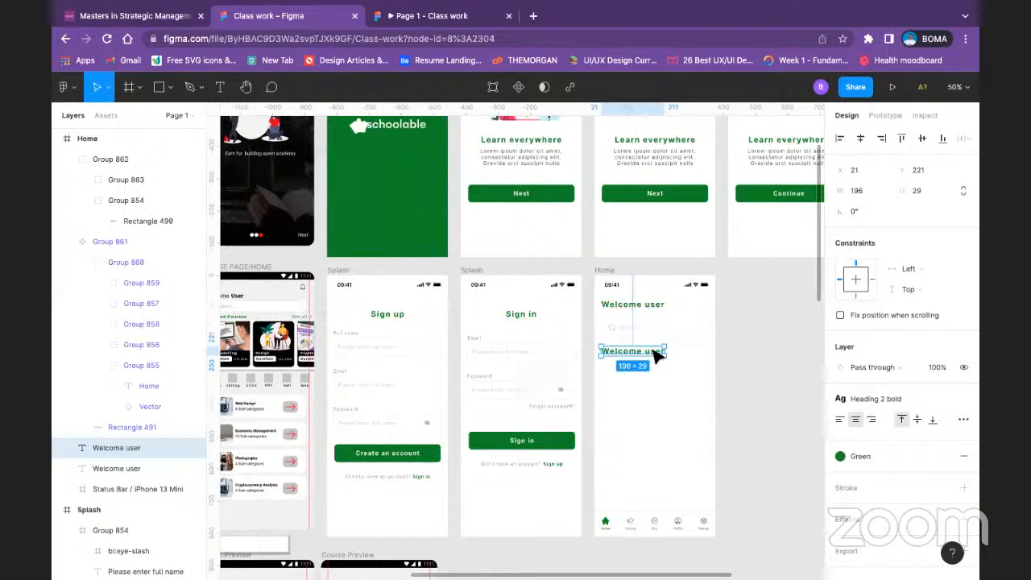
# Step: Change the copied heading's text to "Featured courses"
pyautogui.doubleClick(657, 358)
pyautogui.write('Featu')
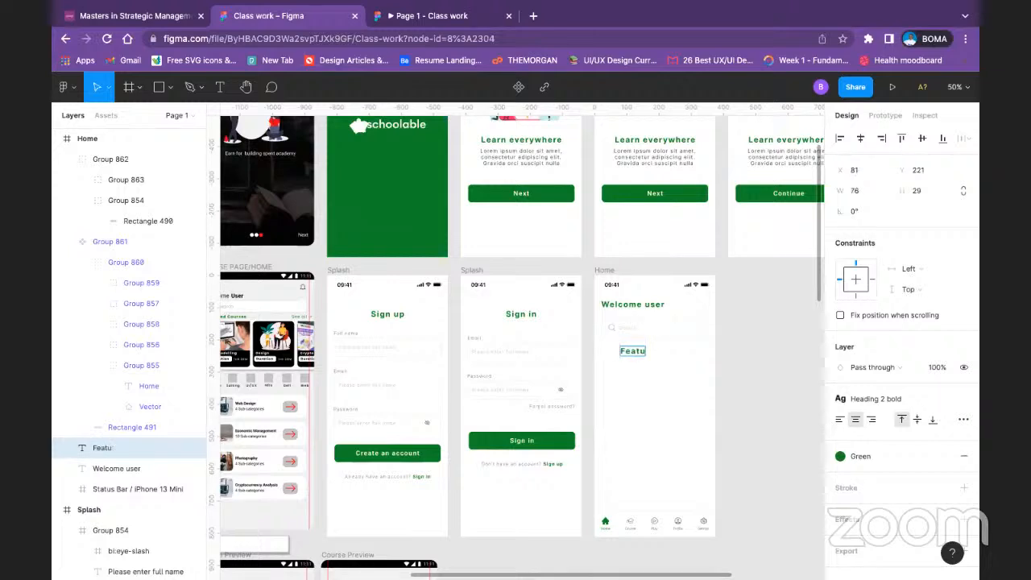
pyautogui.write('redcourse')
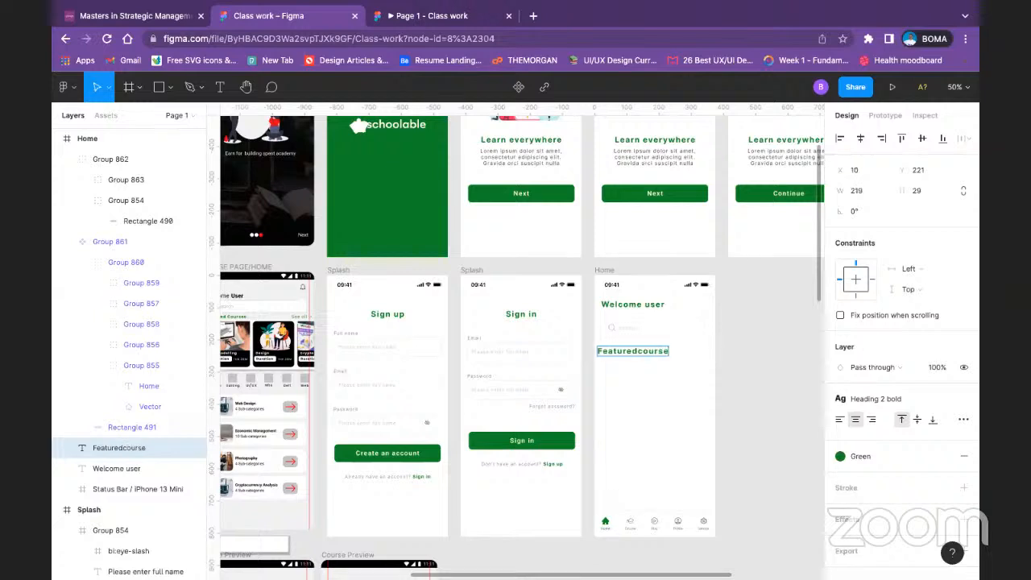
pyautogui.press('BackSpace')
pyautogui.press('BackSpace')
pyautogui.press('BackSpace')
pyautogui.press('BackSpace')
pyautogui.press('BackSpace')
pyautogui.press('BackSpace')
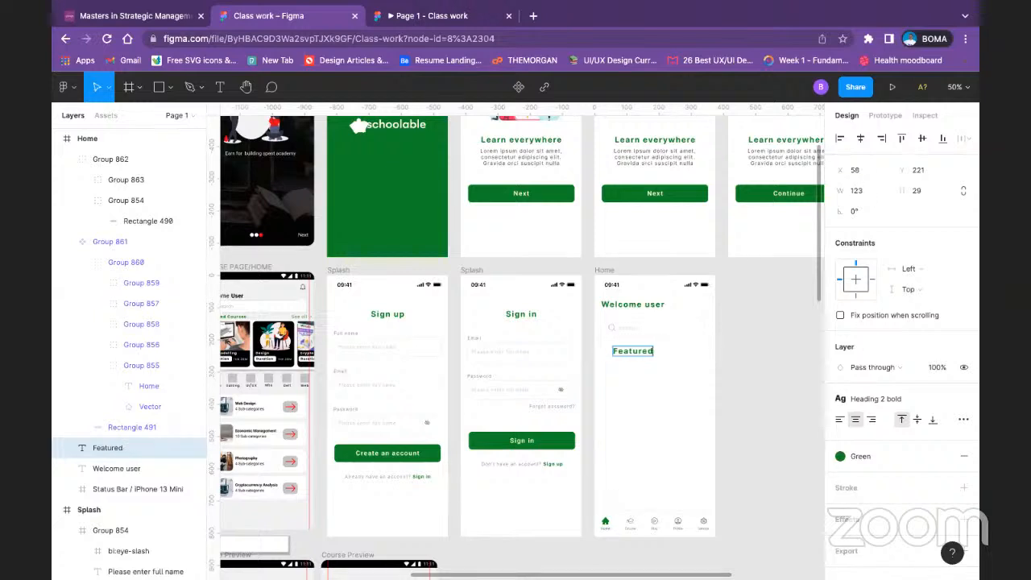
pyautogui.write('courses')
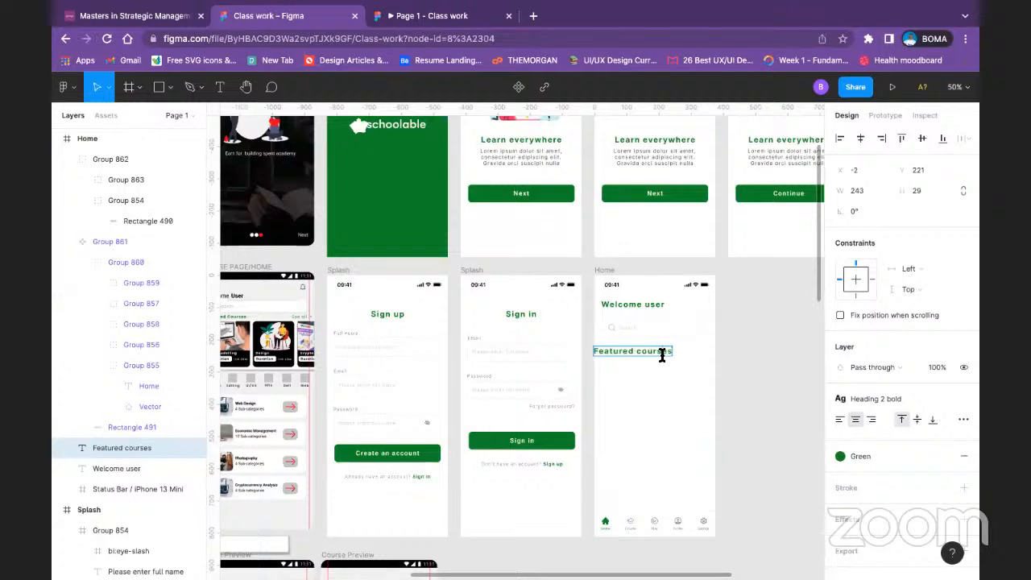
# Step: Apply the Button text style and the Text color style to the Featured courses heading
pyautogui.hotkey('ctrl', 'a')
pyautogui.click(933, 391)
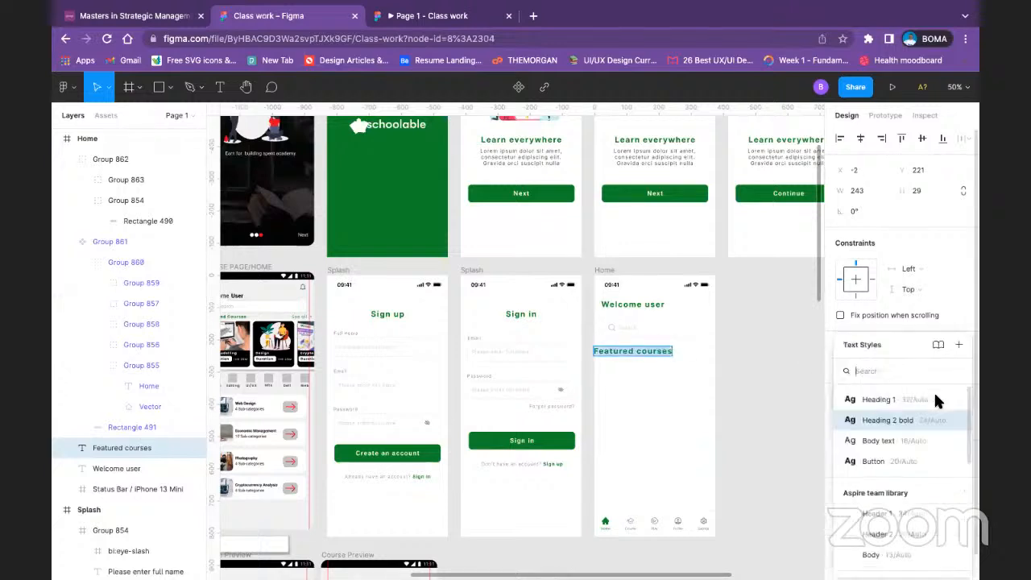
pyautogui.click(912, 461)
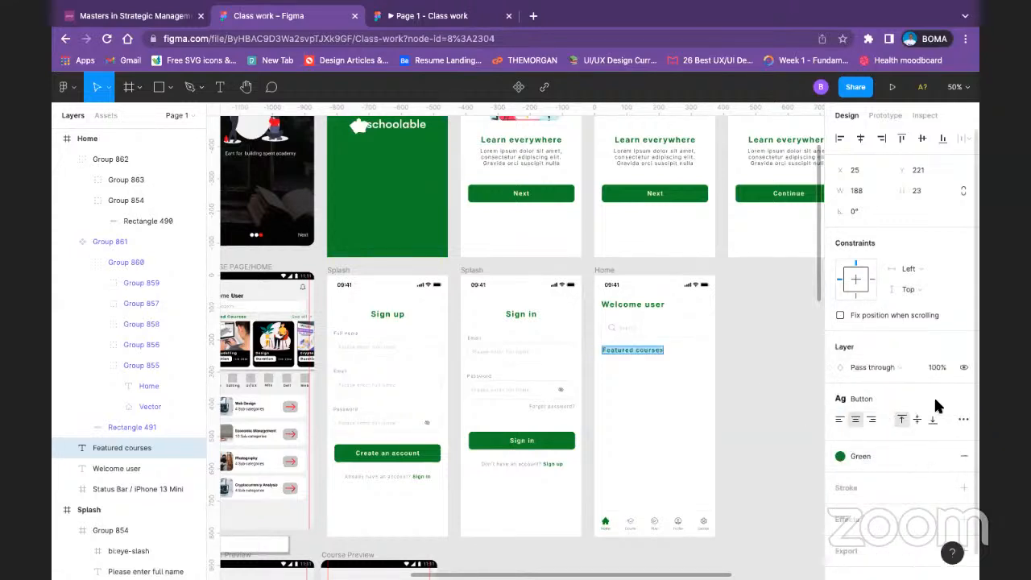
pyautogui.click(860, 453)
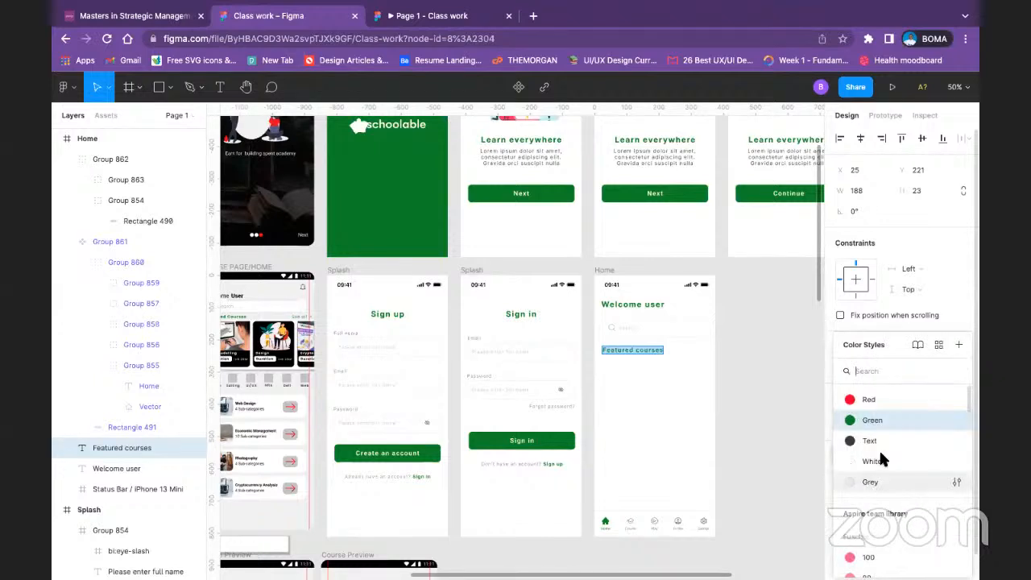
pyautogui.click(885, 442)
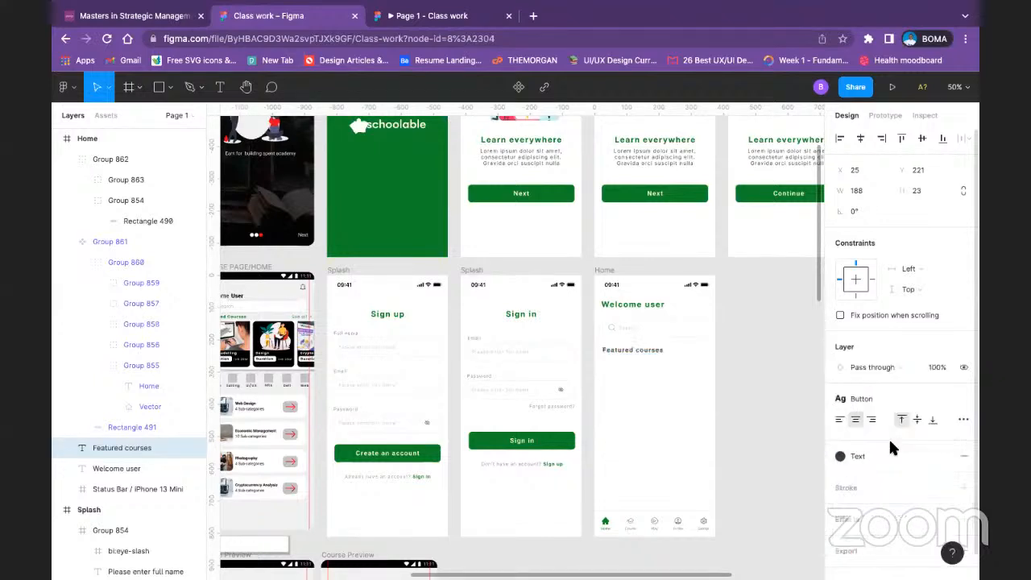
# Step: Duplicate the Featured courses text to its right in the same row and change the copy to "See all"
pyautogui.click(752, 349)
pyautogui.click(653, 350)
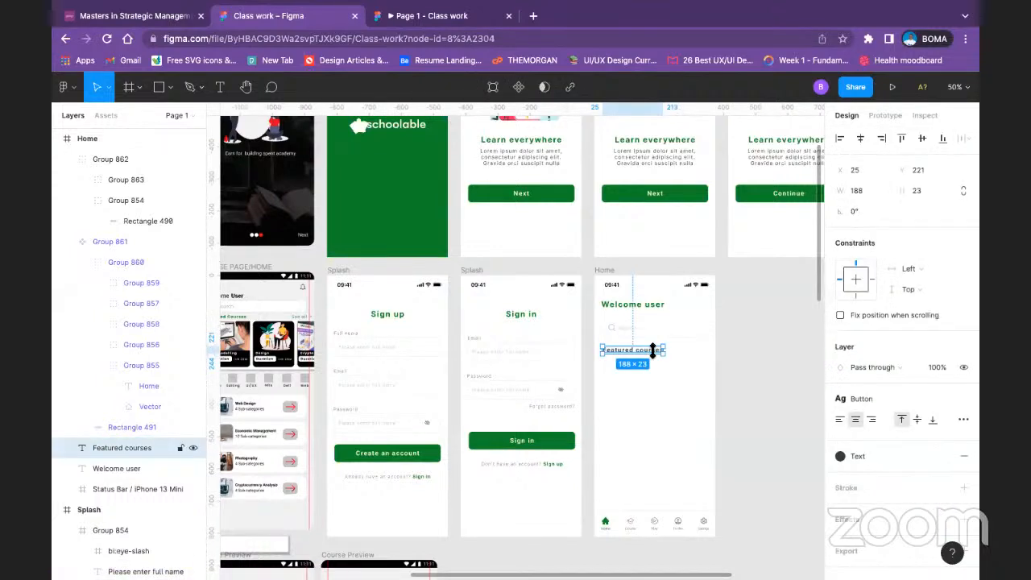
pyautogui.moveTo(652, 355); pyautogui.dragTo(707, 355)
pyautogui.doubleClick(704, 351)
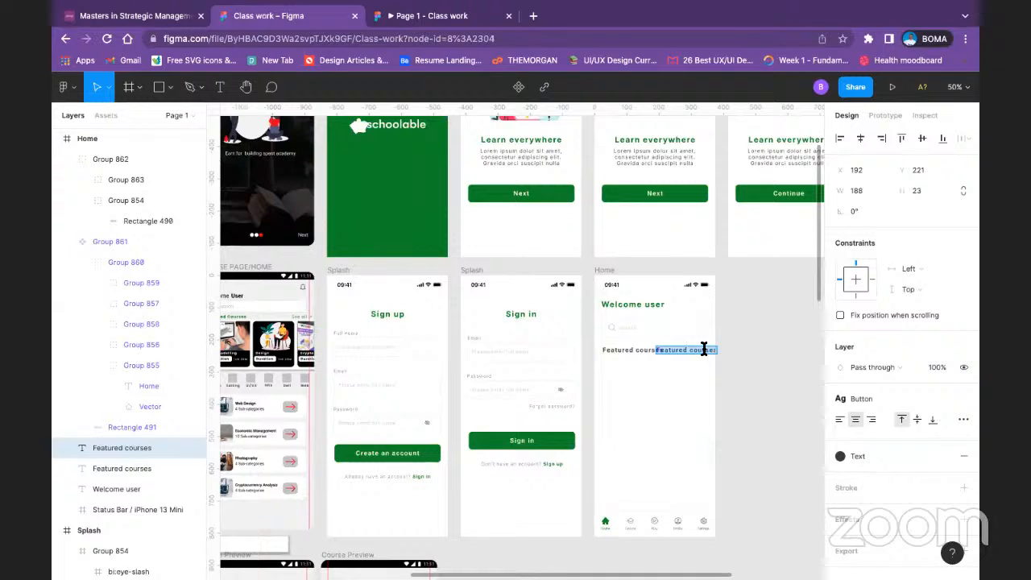
pyautogui.write('See all')
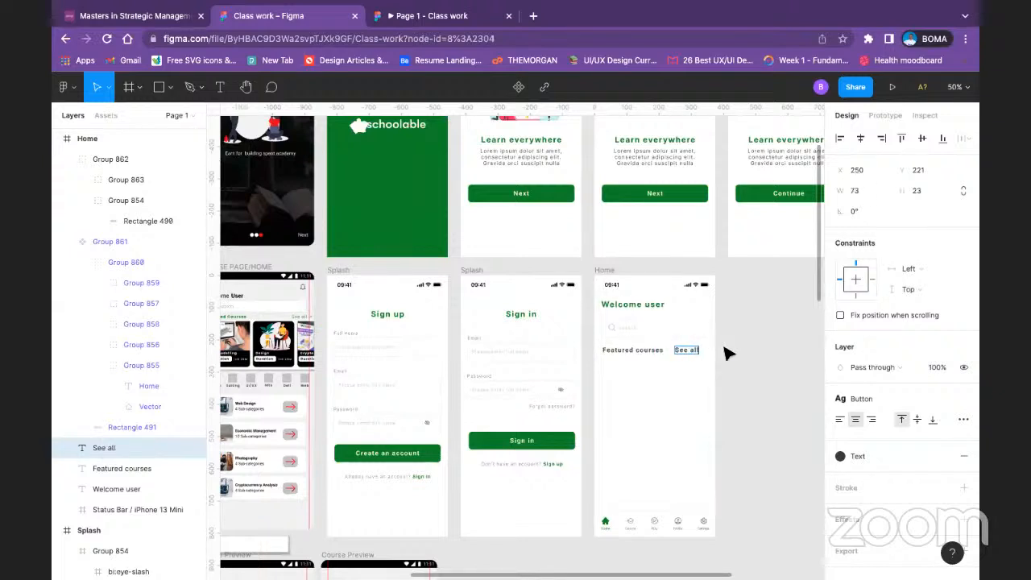
pyautogui.press('Escape')
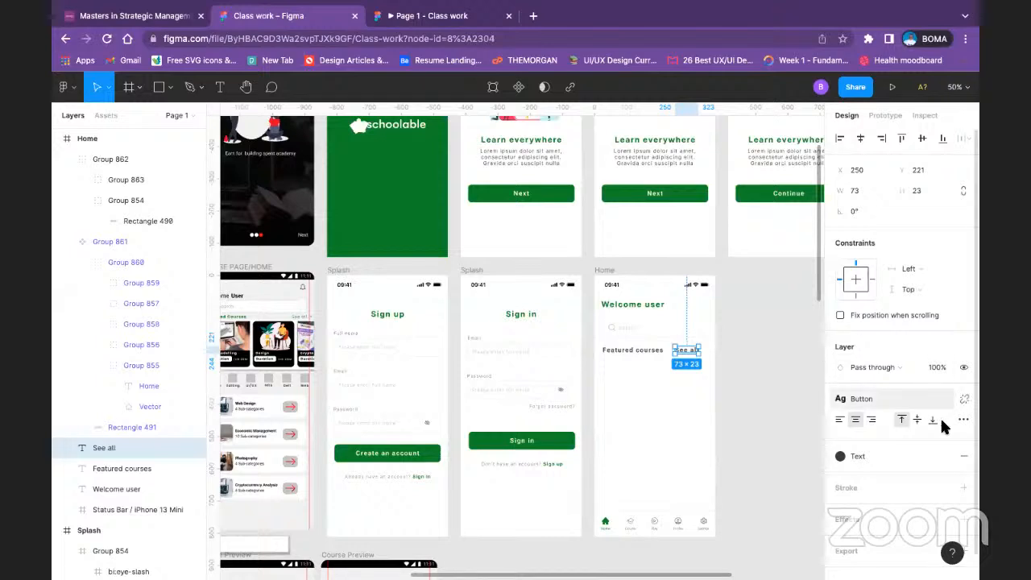
# Step: Detach the text style from See all, set its font size to 14 and move it to about X 303
pyautogui.click(963, 398)
pyautogui.click(944, 441)
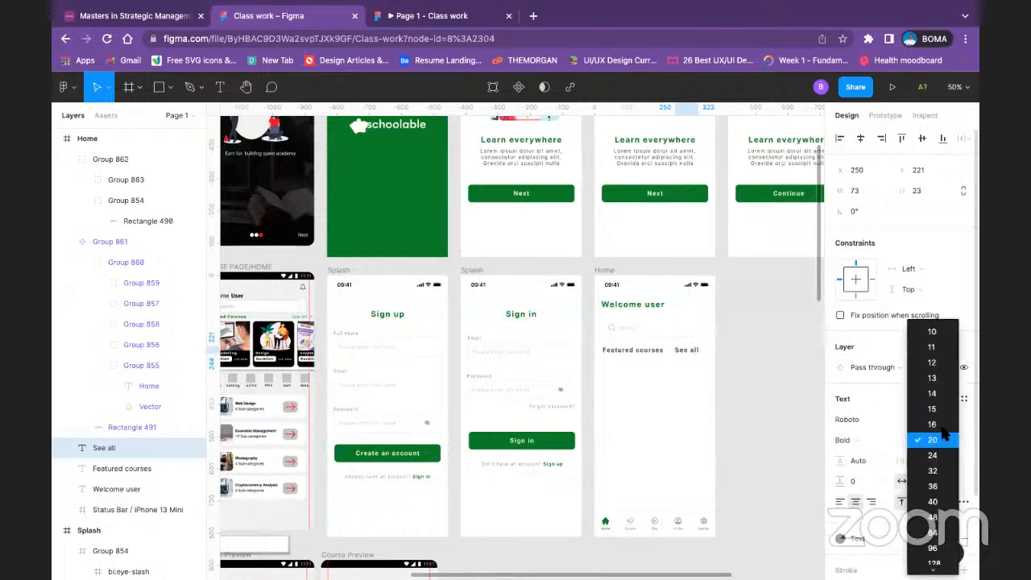
pyautogui.click(932, 393)
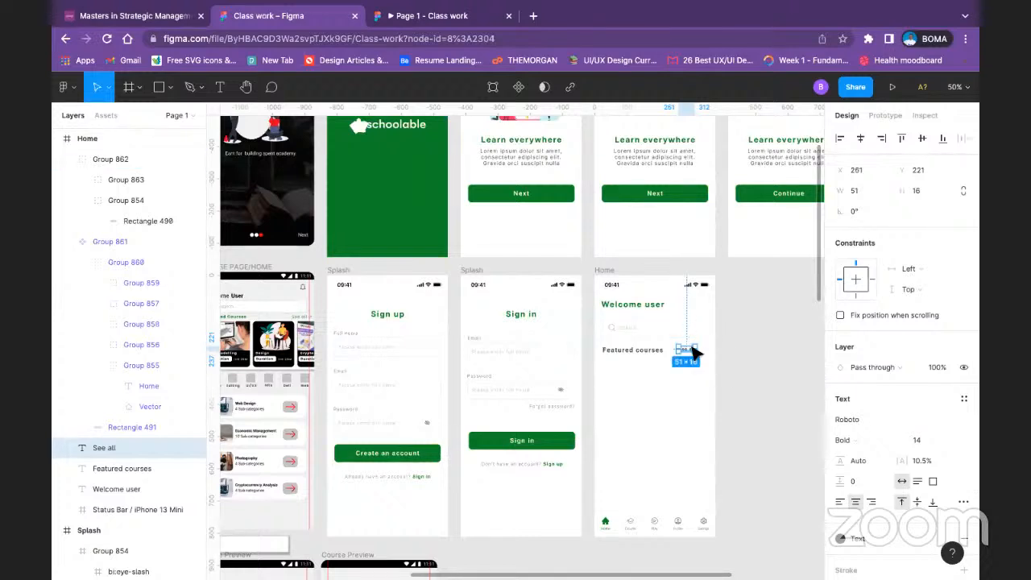
pyautogui.moveTo(688, 347); pyautogui.dragTo(700, 360)
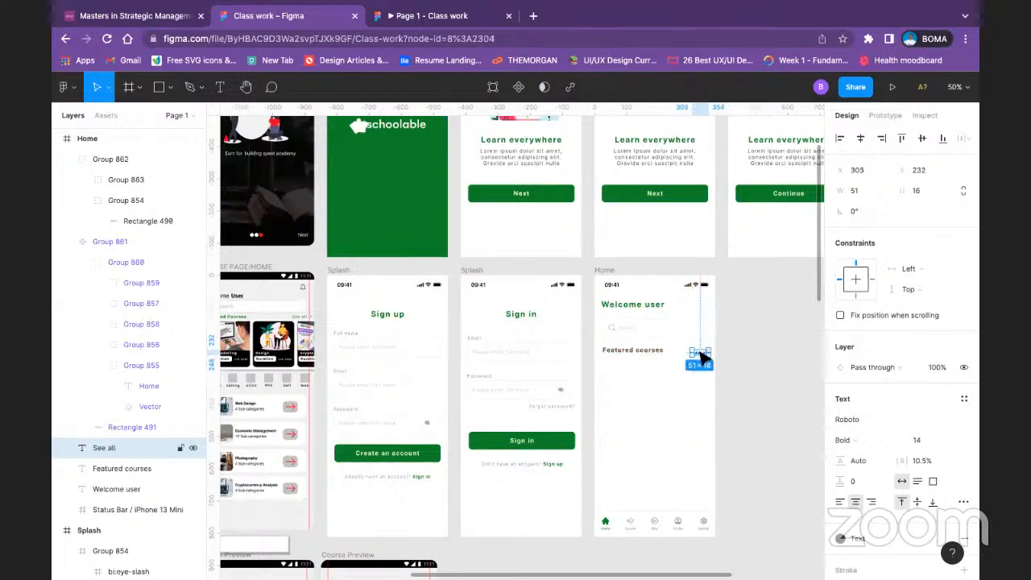
# Step: Align See all and Featured courses on their vertical centers and group them
pyautogui.keyDown('shift'); pyautogui.click(638, 351); pyautogui.keyUp('shift')
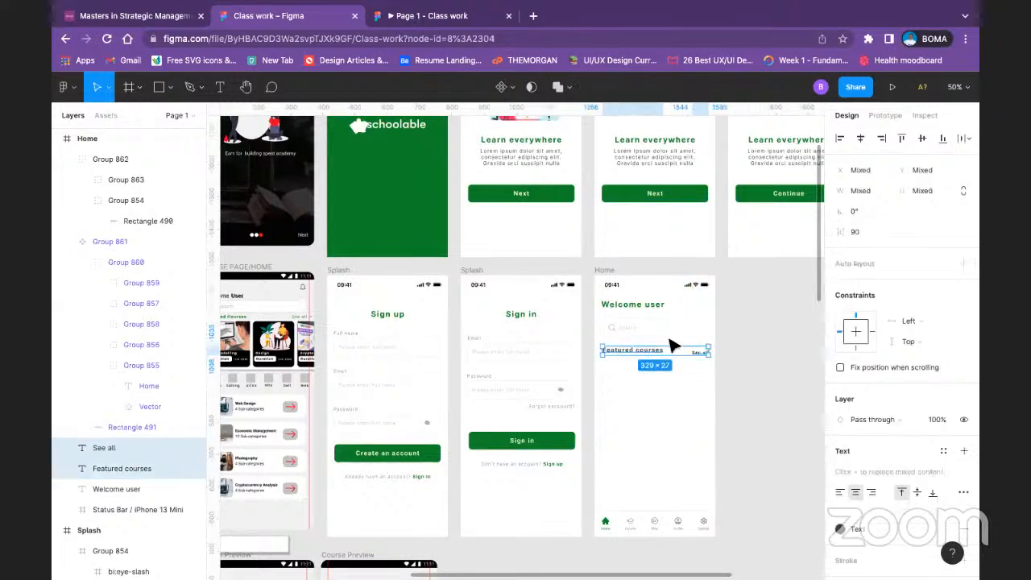
pyautogui.click(921, 139)
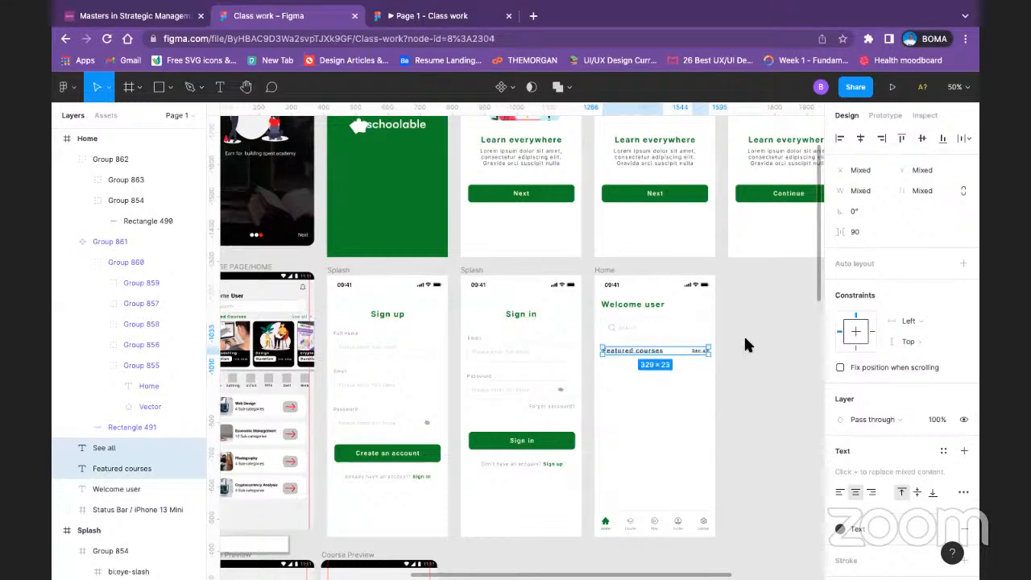
pyautogui.hotkey('ctrl', 'g')
pyautogui.click(729, 343)
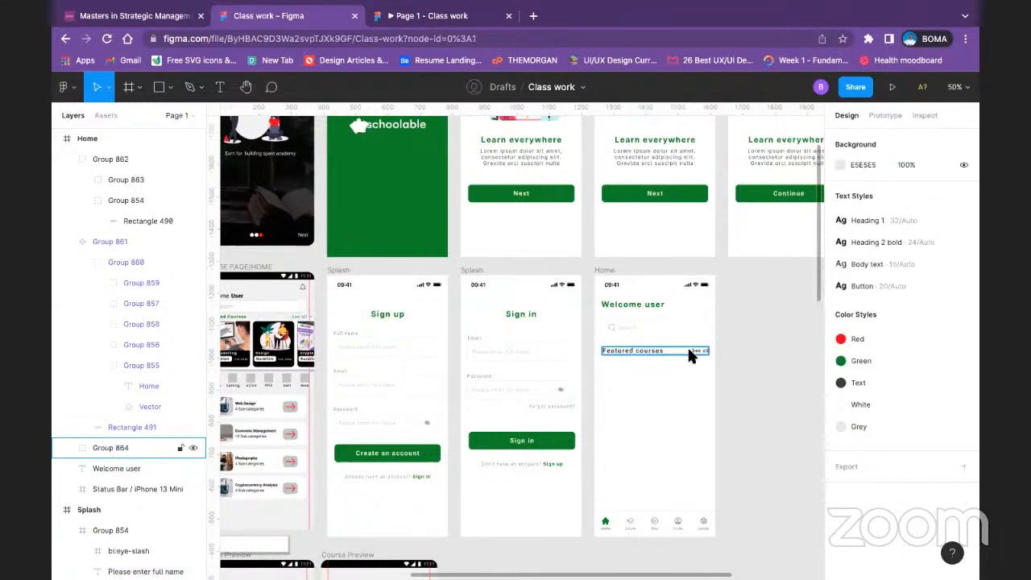
# Step: Set the font weight of the See all text inside the group to Regular
pyautogui.doubleClick(692, 352)
pyautogui.scroll(-2, 868, 451)
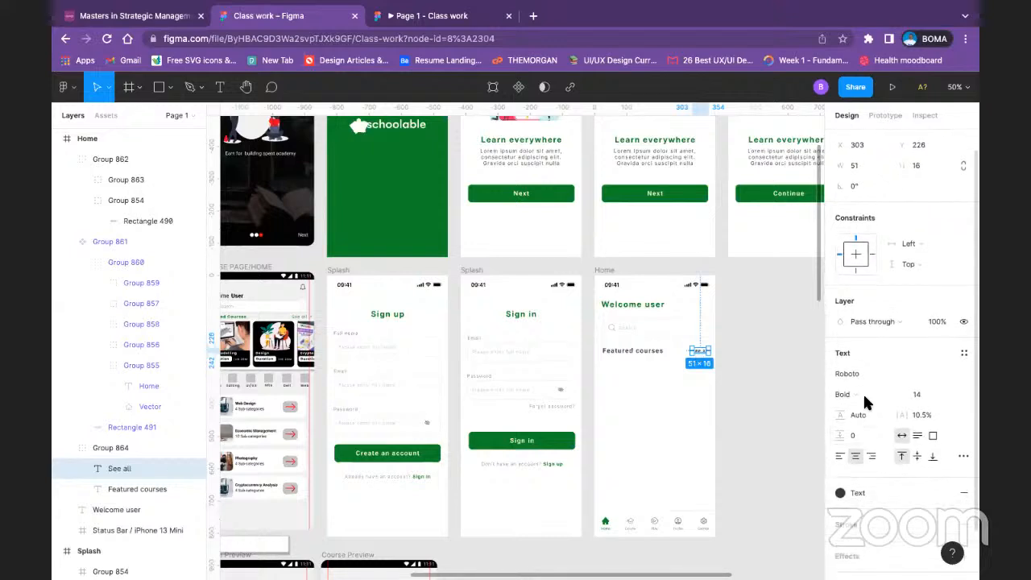
pyautogui.click(855, 393)
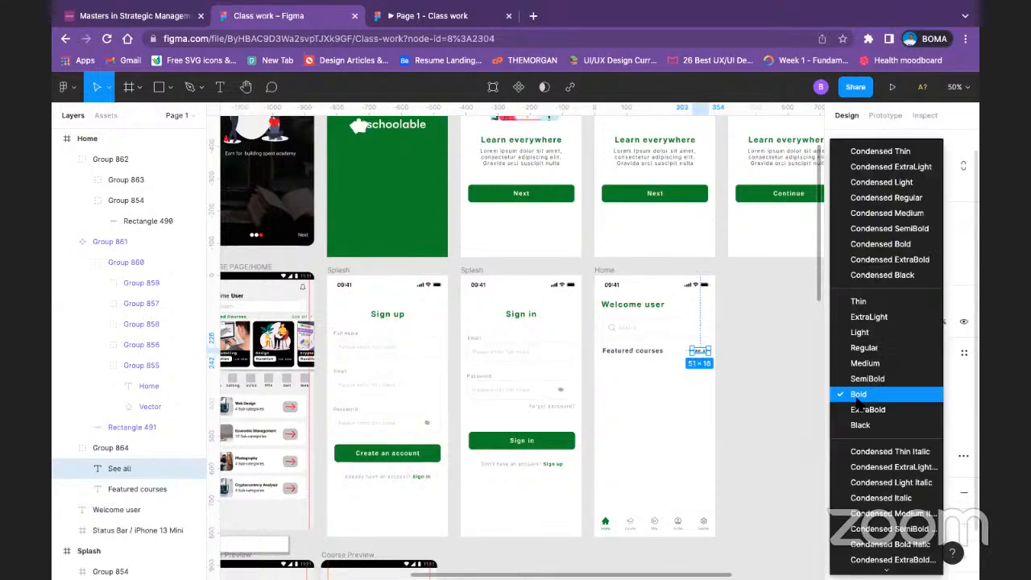
pyautogui.click(863, 349)
pyautogui.click(729, 375)
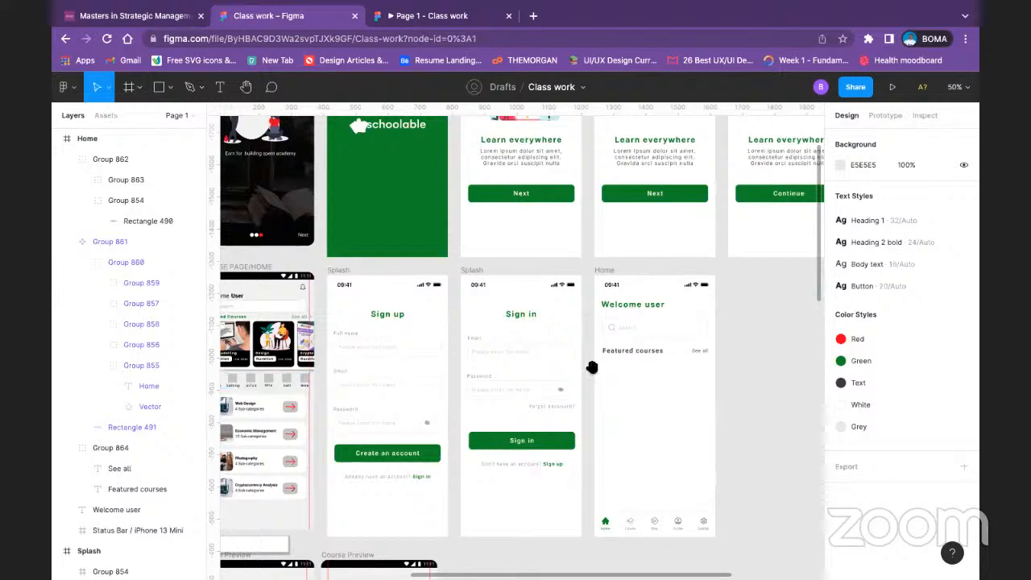
# Step: Draw a rectangle about 186 by 166 on the Home screen, just below the Featured courses heading
pyautogui.hscroll(-5, 586, 368)
pyautogui.hscroll(3, 586, 367)
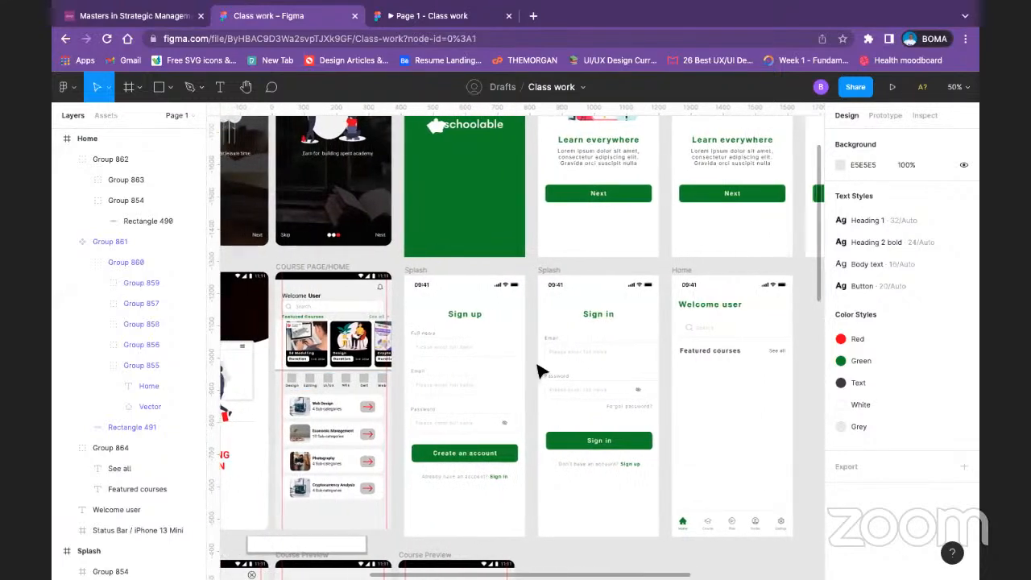
pyautogui.click(171, 88)
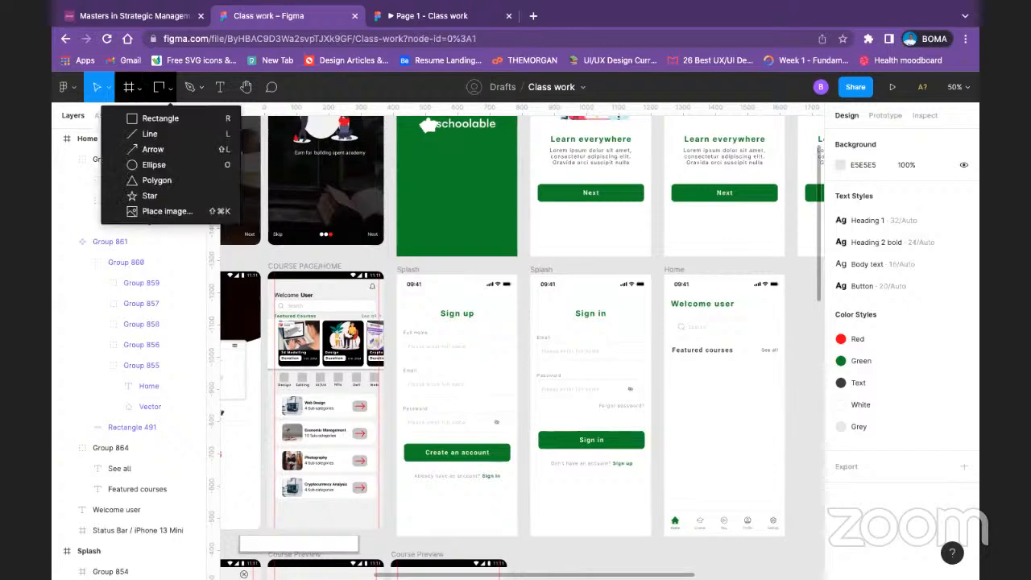
pyautogui.click(176, 122)
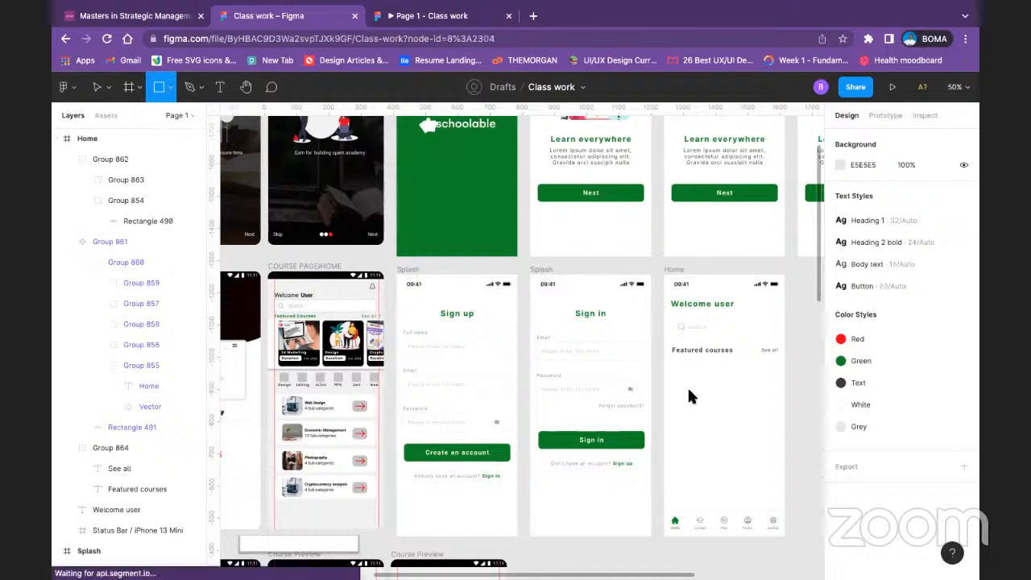
pyautogui.moveTo(673, 360); pyautogui.dragTo(730, 414)
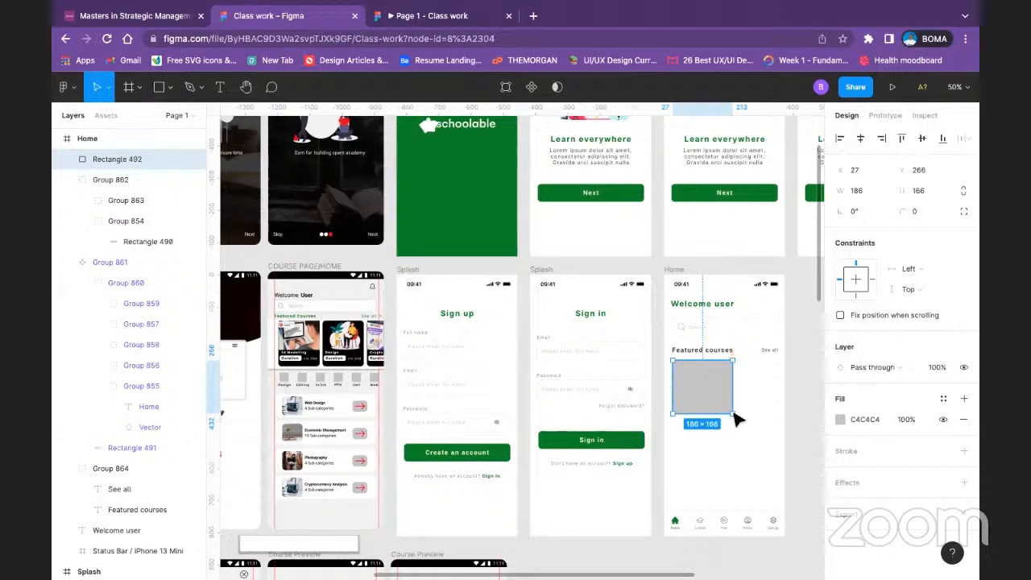
# Step: Make the Home frame's 8-column layout grid visible
pyautogui.hotkey('shift', '0')
pyautogui.press('space')
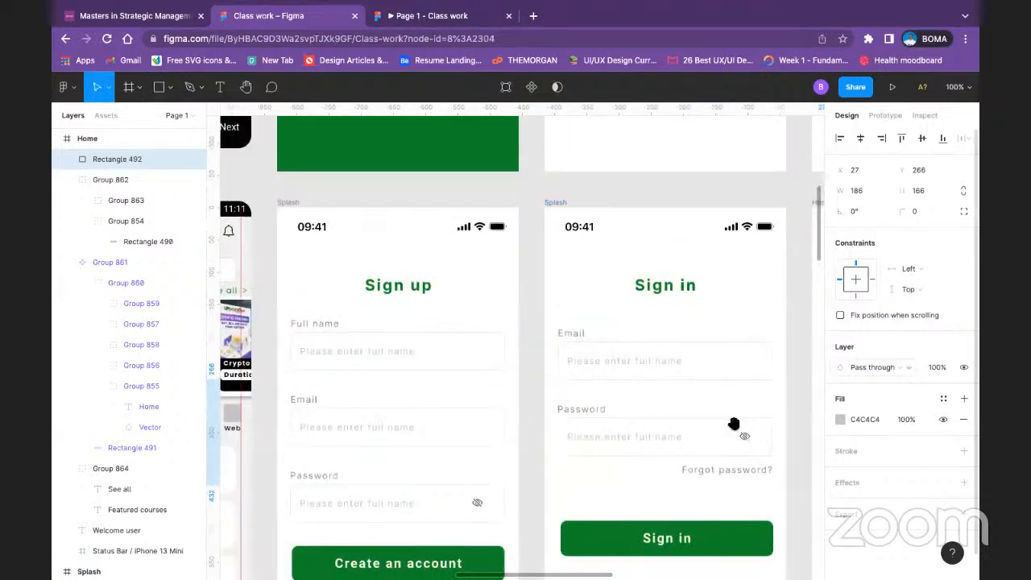
pyautogui.moveTo(748, 418); pyautogui.dragTo(410, 360)
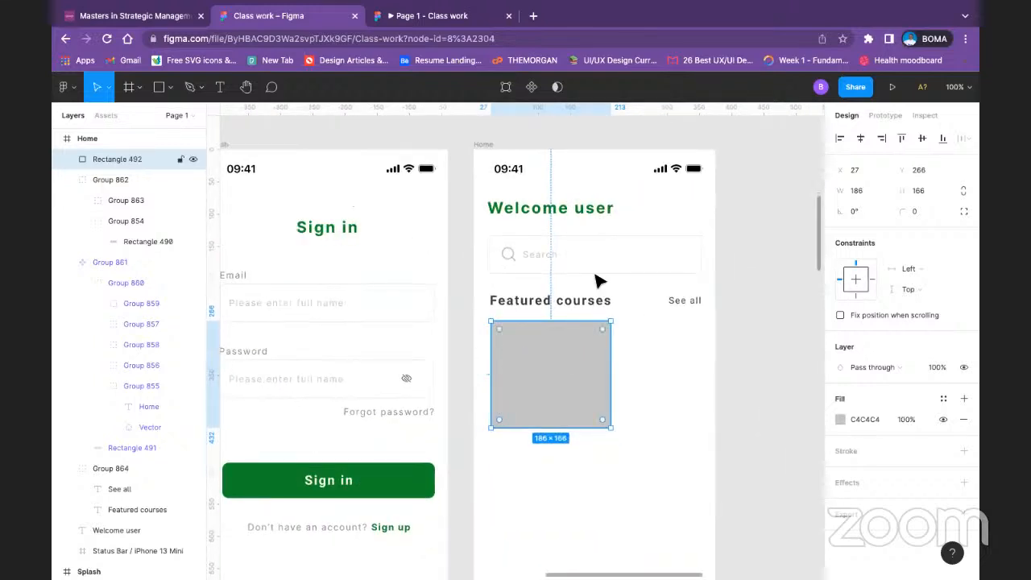
pyautogui.click(484, 145)
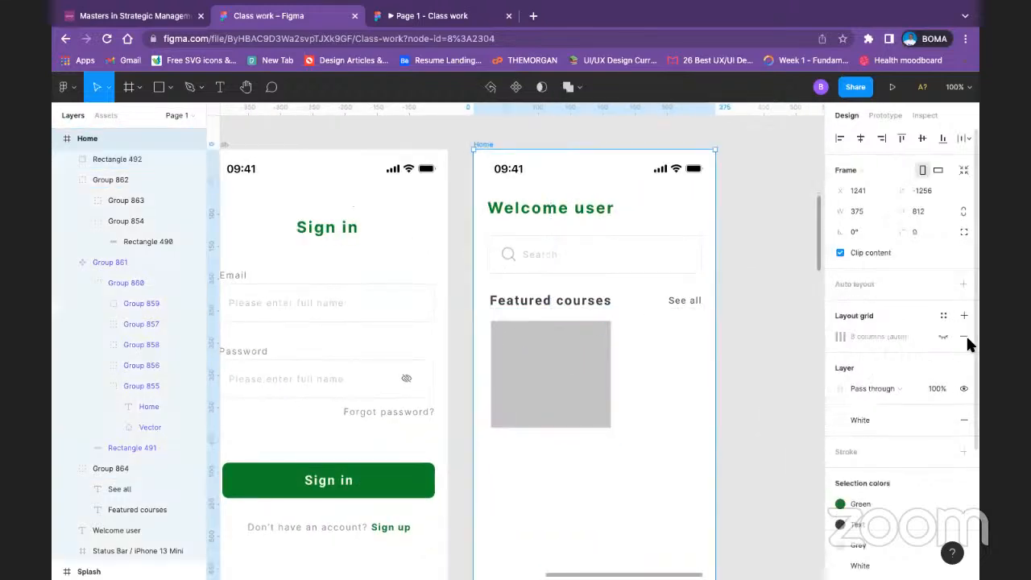
pyautogui.click(943, 336)
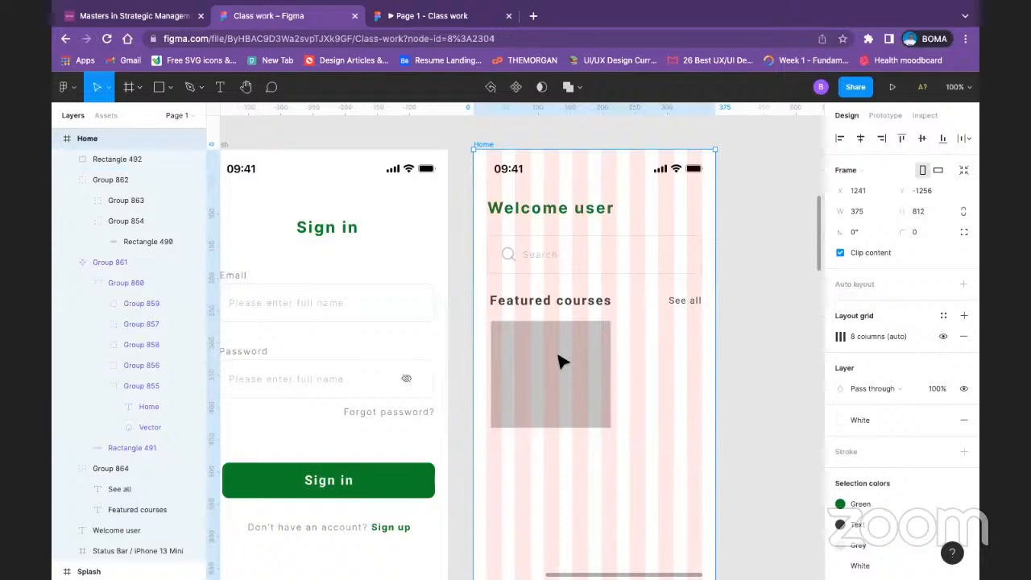
# Step: Align the Featured courses text in its group with the left edge of the first grid column, at X 21
pyautogui.moveTo(561, 361); pyautogui.dragTo(556, 364)
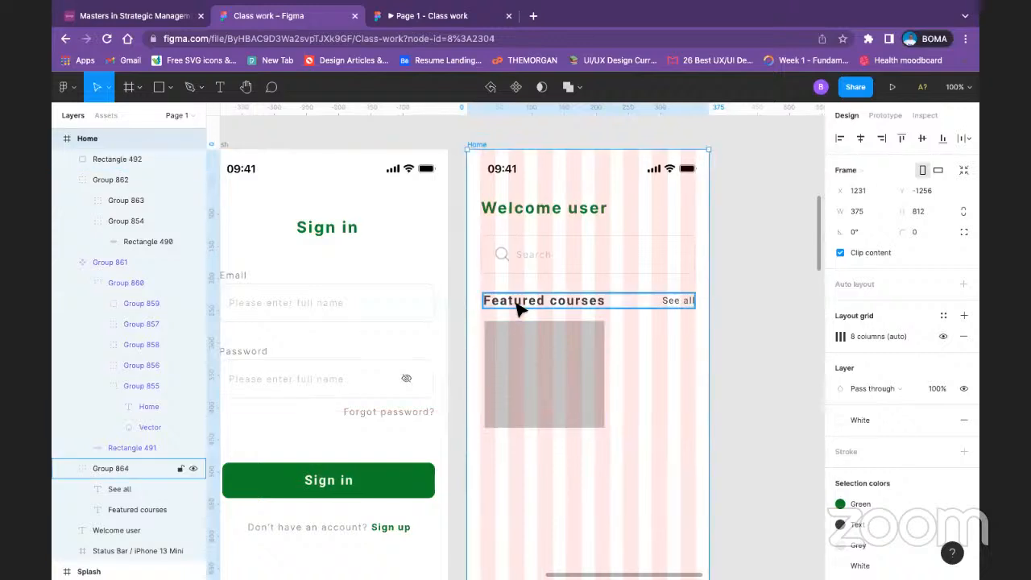
pyautogui.doubleClick(519, 309)
pyautogui.hotkey('shift', 'Left')
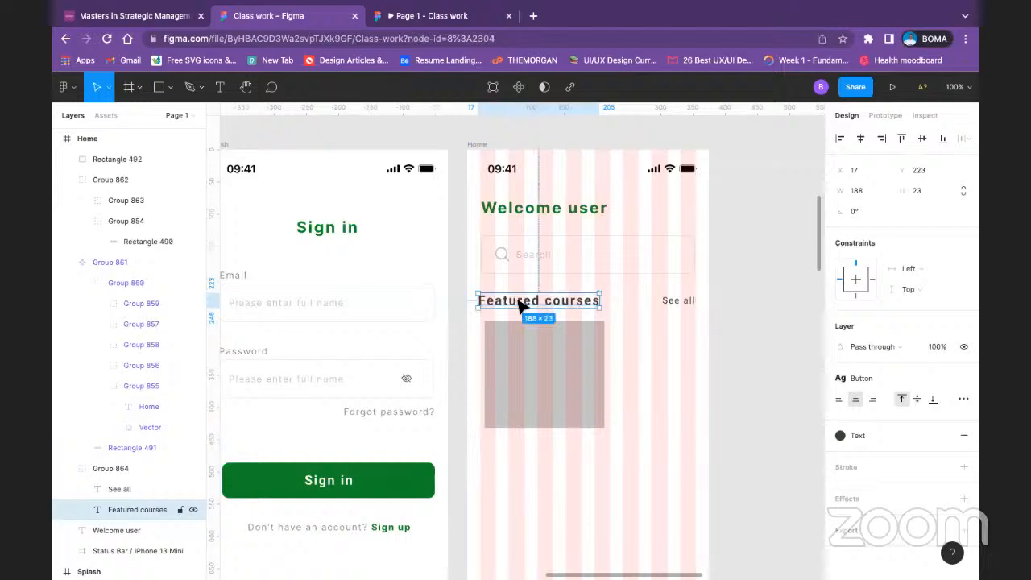
pyautogui.moveTo(521, 302); pyautogui.dragTo(524, 300)
pyautogui.keyDown('shift'); pyautogui.click(669, 301); pyautogui.keyUp('shift')
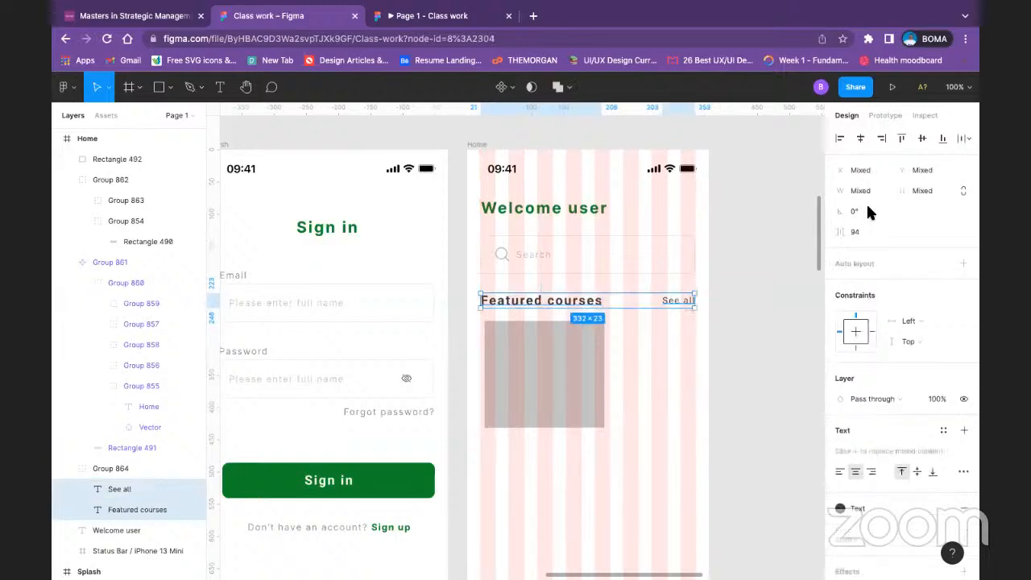
pyautogui.click(742, 352)
# Step: Move the grey rectangle below Featured courses to X 20, Y 268 and resize it to 202 by 185
pyautogui.click(511, 376)
pyautogui.moveTo(537, 372); pyautogui.dragTo(538, 375)
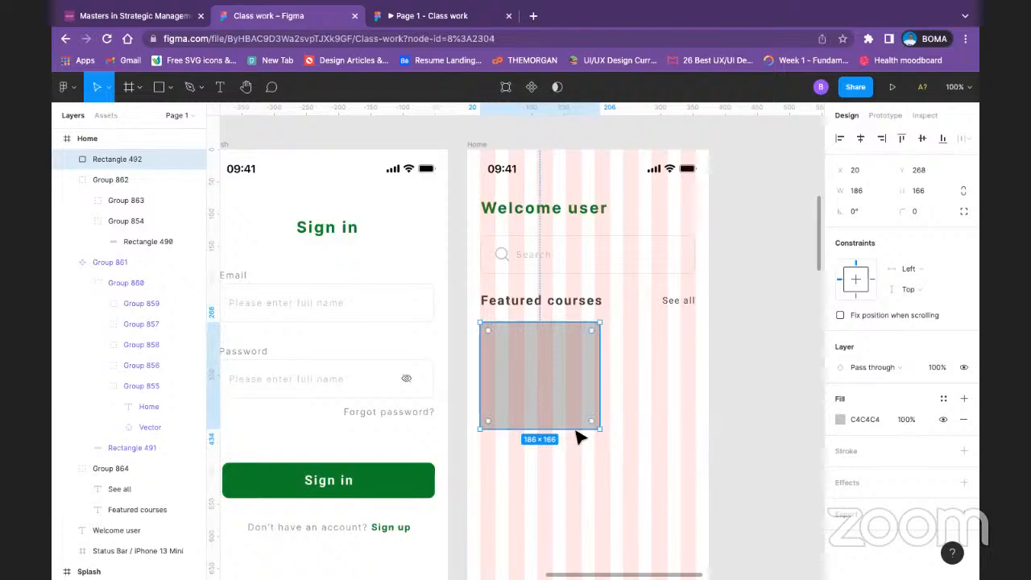
pyautogui.moveTo(577, 436); pyautogui.dragTo(579, 447)
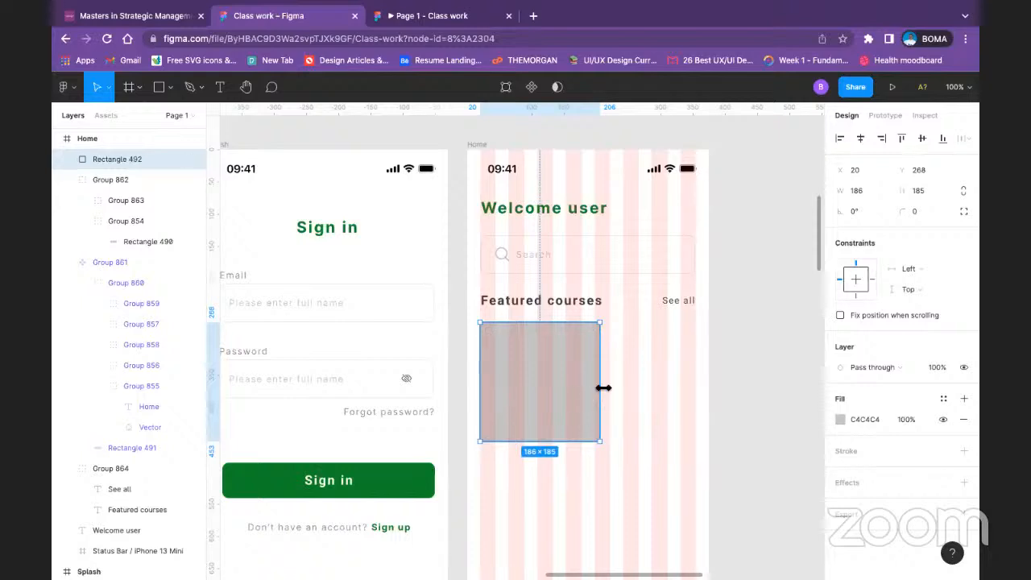
pyautogui.moveTo(603, 388); pyautogui.dragTo(612, 388)
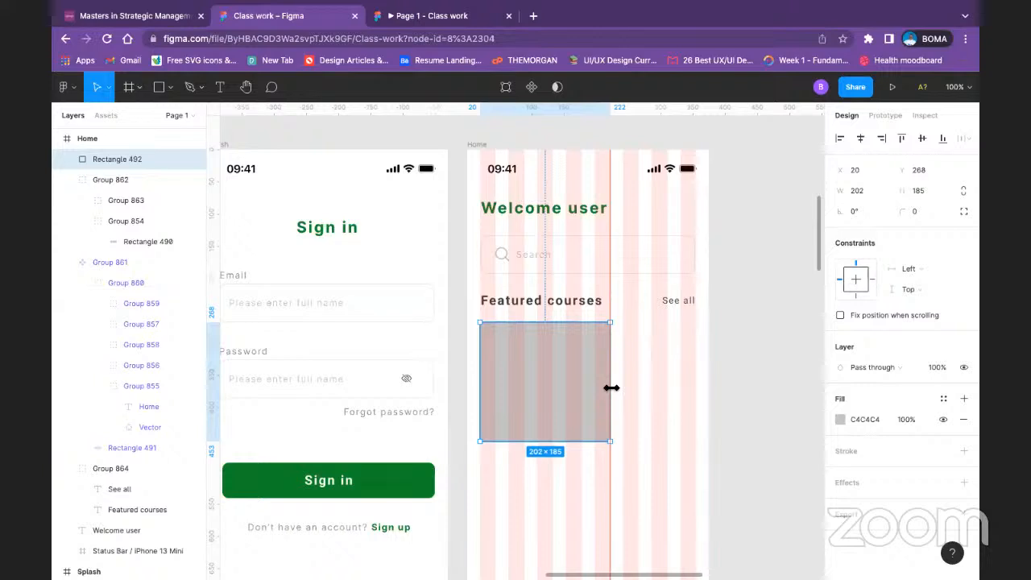
pyautogui.click(739, 367)
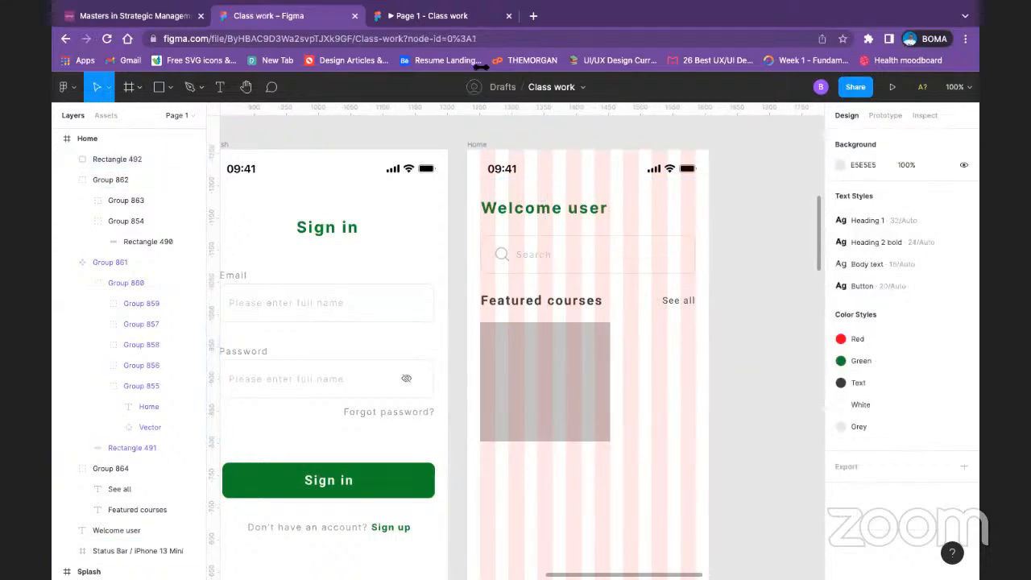
# Step: Hide the Home frame's 8-column layout grid
pyautogui.click(481, 143)
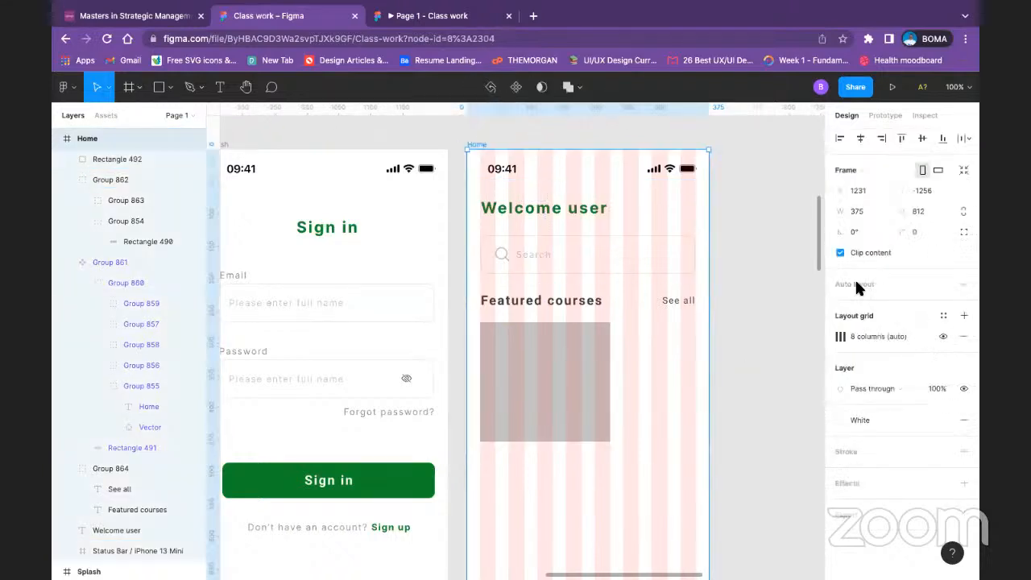
pyautogui.click(942, 333)
pyautogui.click(694, 380)
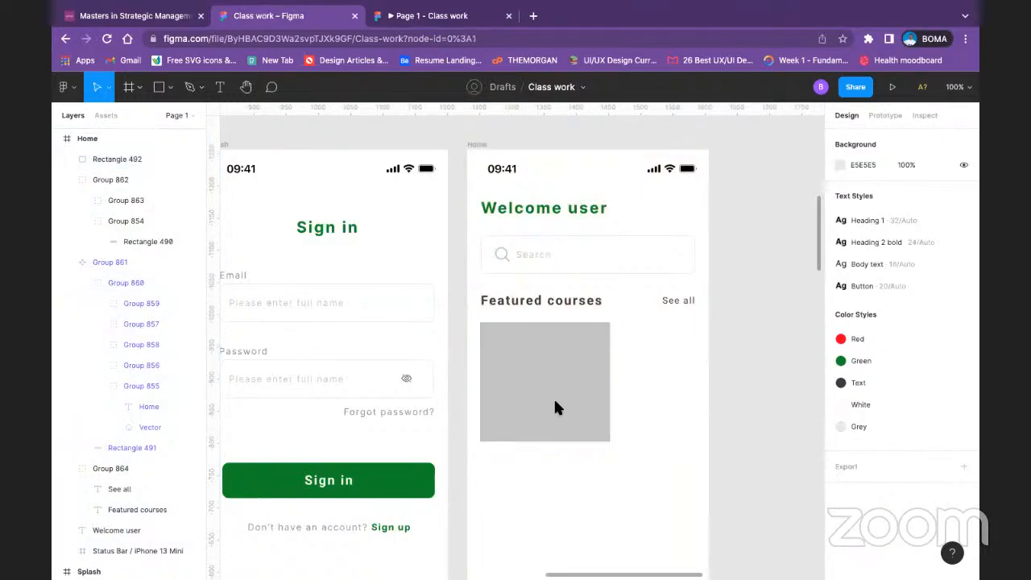
# Step: Set the corner radius of the grey card rectangle to 10
pyautogui.hscroll(-5, 553, 407)
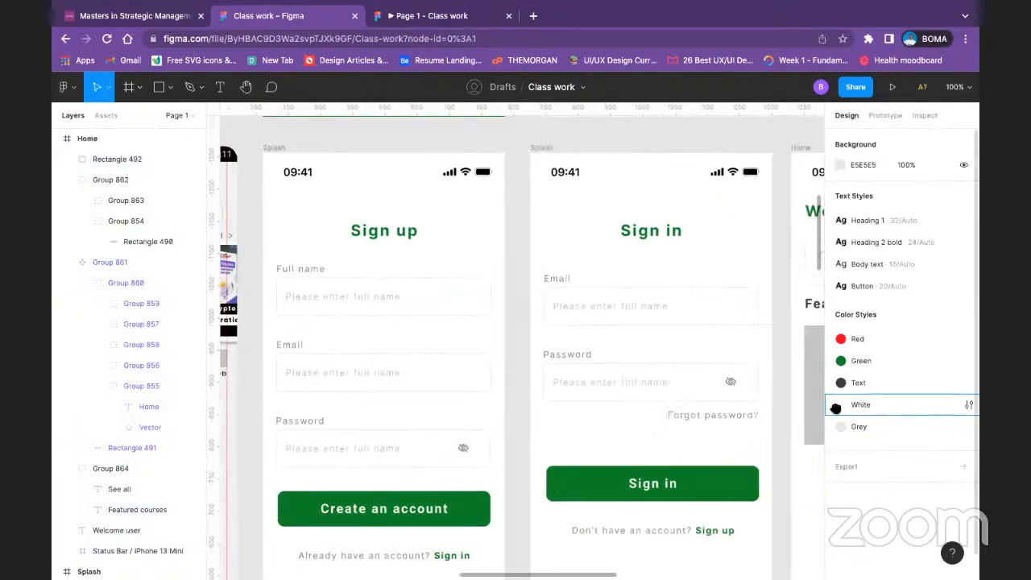
pyautogui.hscroll(4, 732, 405)
pyautogui.click(731, 405)
pyautogui.click(918, 211)
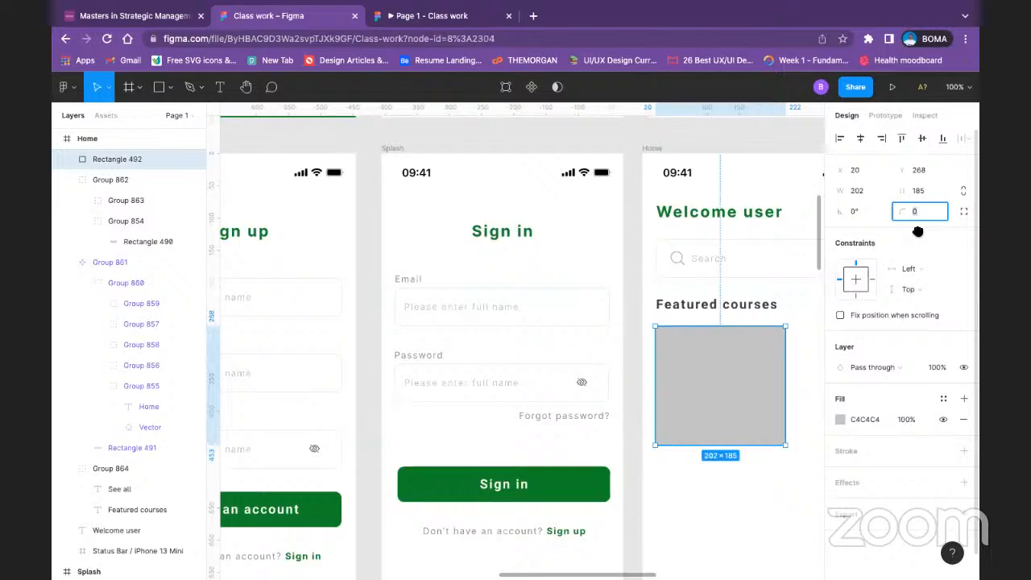
pyautogui.write('10')
pyautogui.press('Return')
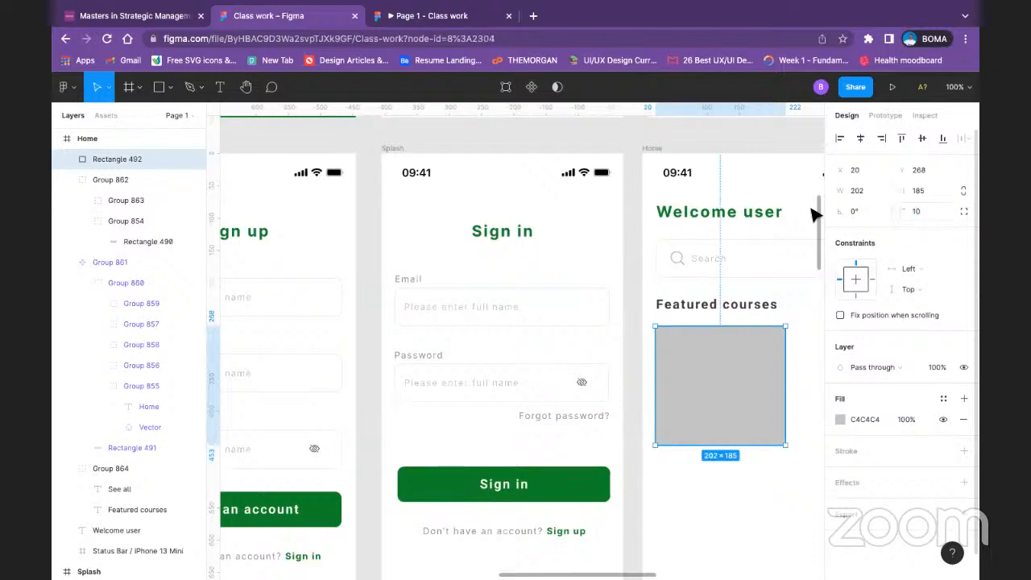
# Step: Examine the featured course cards on the COURSE PAGE/HOME screen as a reference for the new card
pyautogui.press('-')
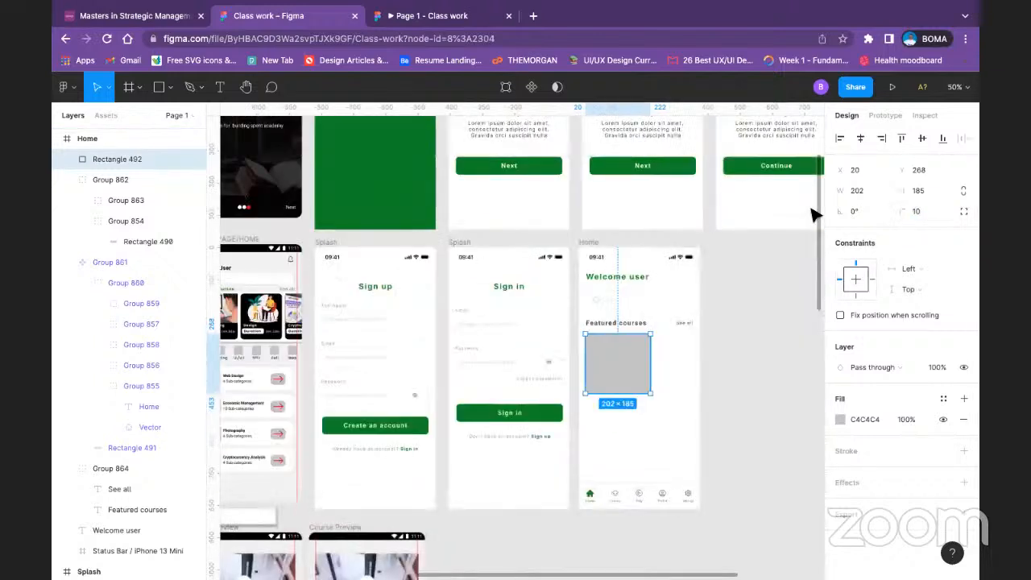
pyautogui.hscroll(-3, 368, 368)
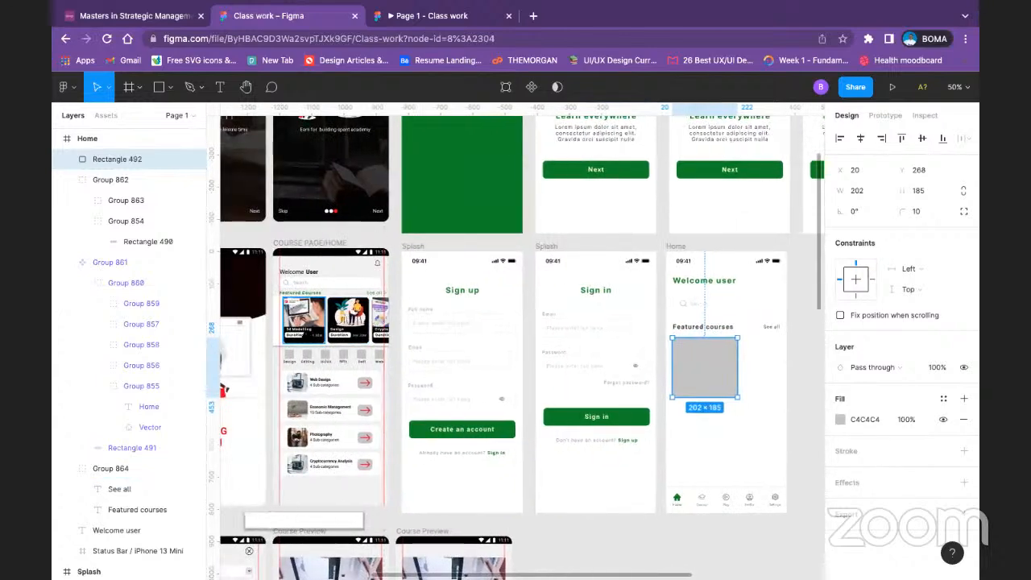
pyautogui.press('-')
pyautogui.press('-')
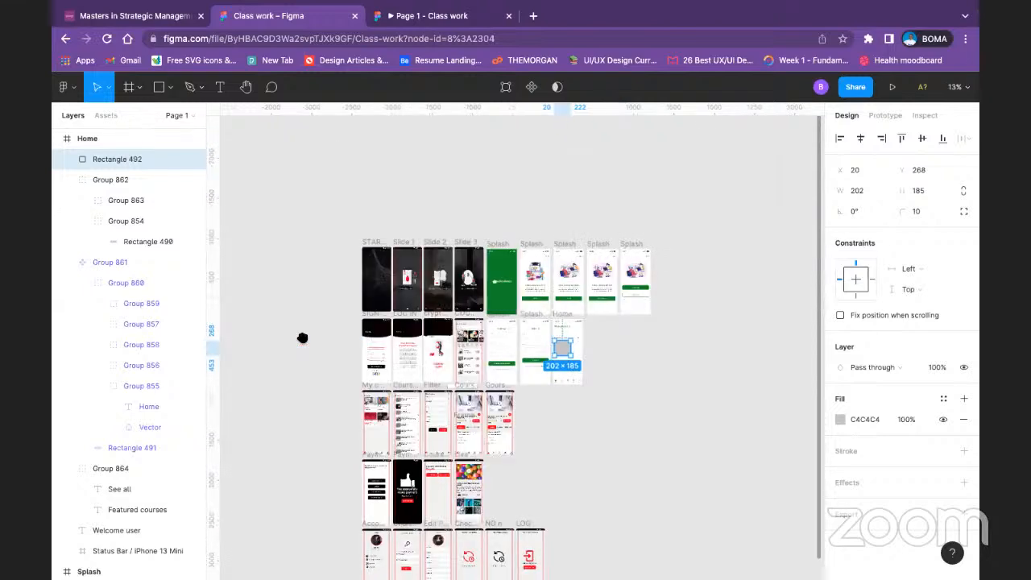
pyautogui.press('+')
pyautogui.hotkey('shift', '0')
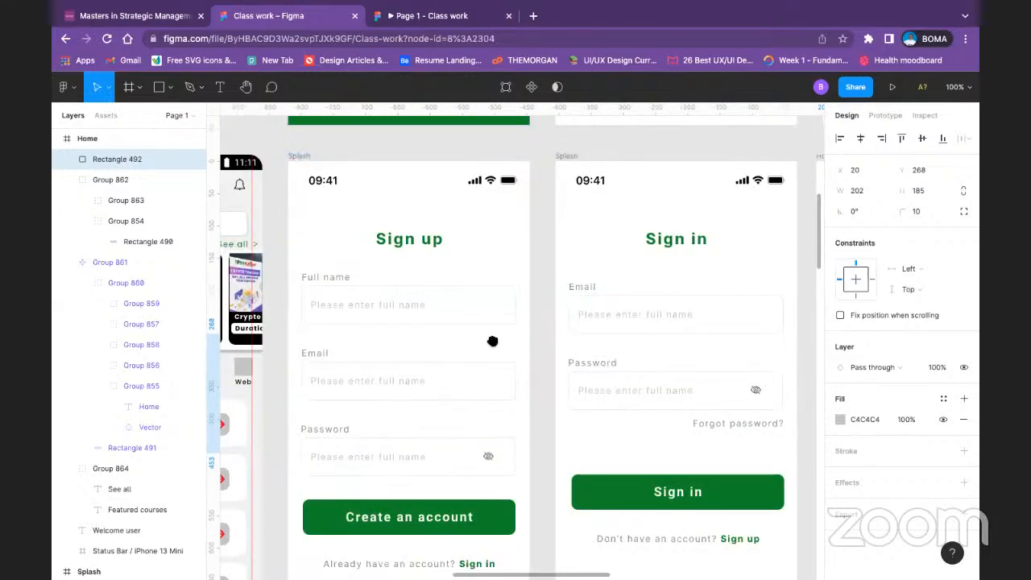
pyautogui.hscroll(-5, 531, 334)
pyautogui.hscroll(-4, 575, 328)
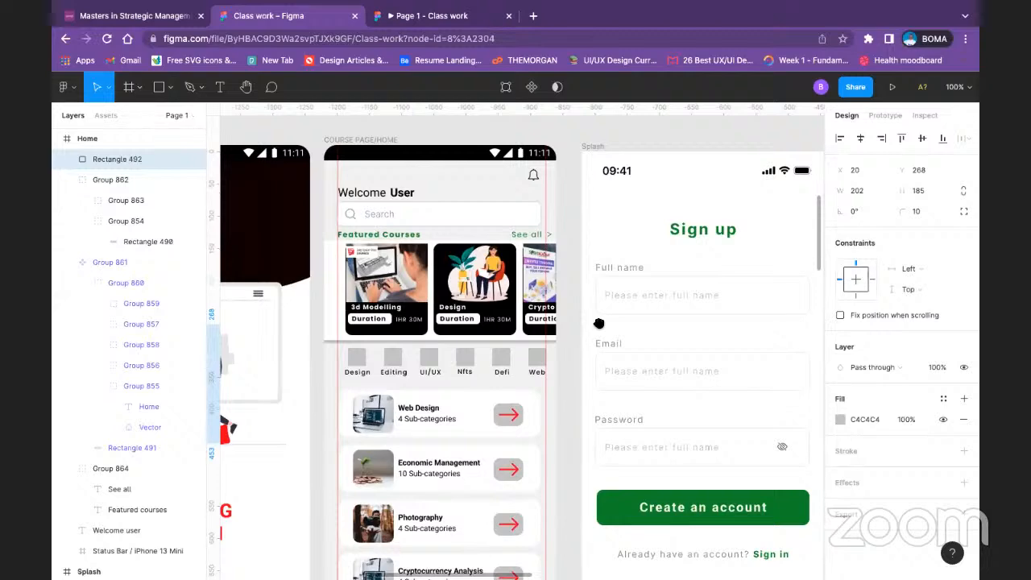
pyautogui.hscroll(10, 599, 323)
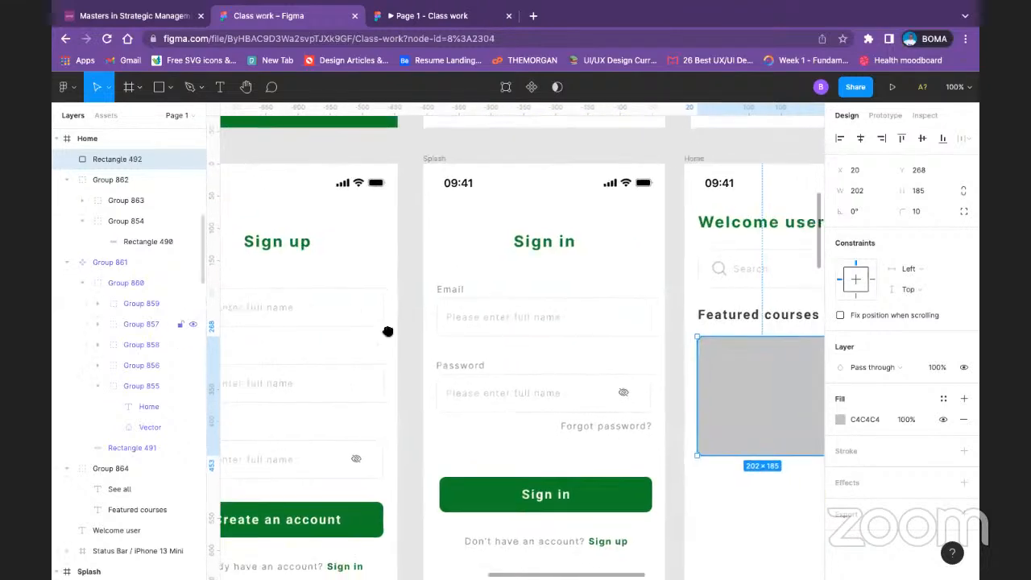
pyautogui.hscroll(-5, 443, 320)
pyautogui.hscroll(5, 322, 302)
pyautogui.scroll(-1, 322, 302)
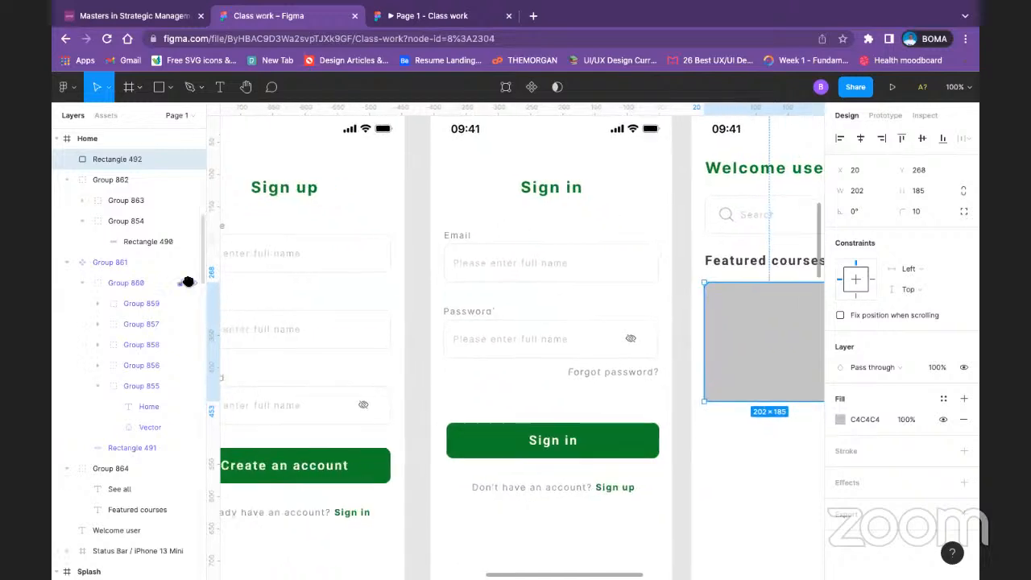
pyautogui.hscroll(3, 655, 337)
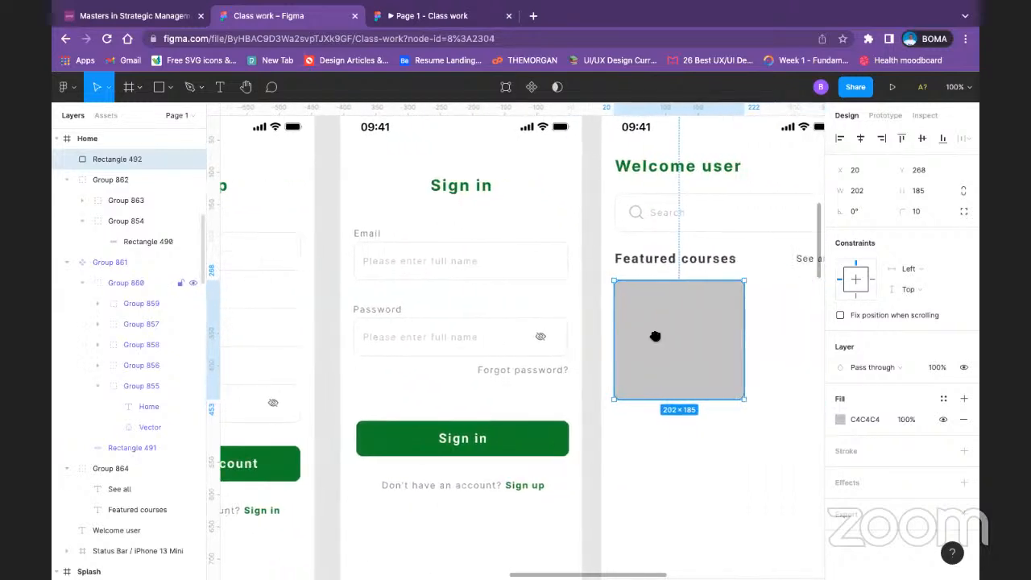
pyautogui.hscroll(-8, 701, 340)
pyautogui.scroll(1, 701, 340)
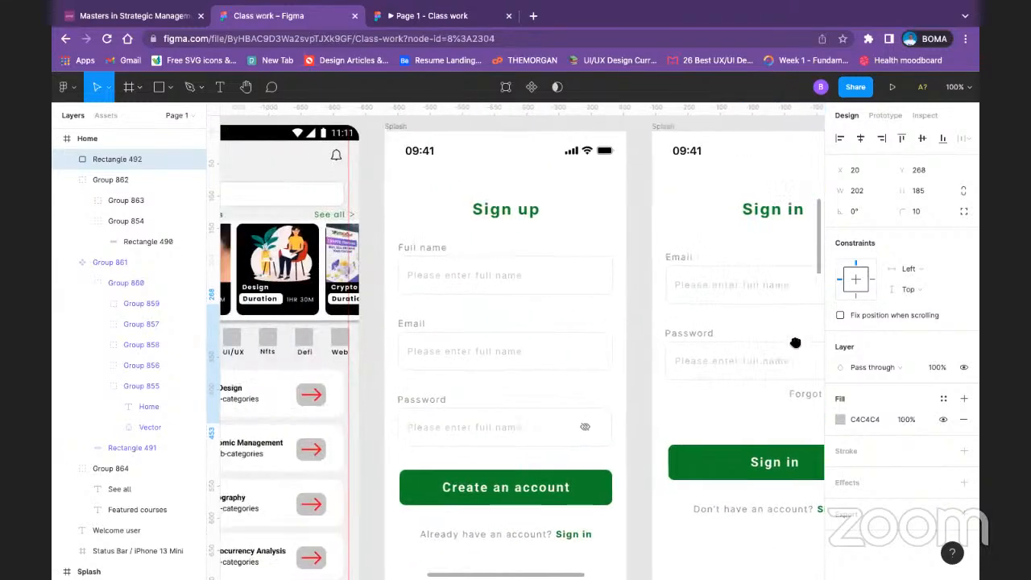
pyautogui.hscroll(-2, 795, 343)
pyautogui.hscroll(11, 656, 294)
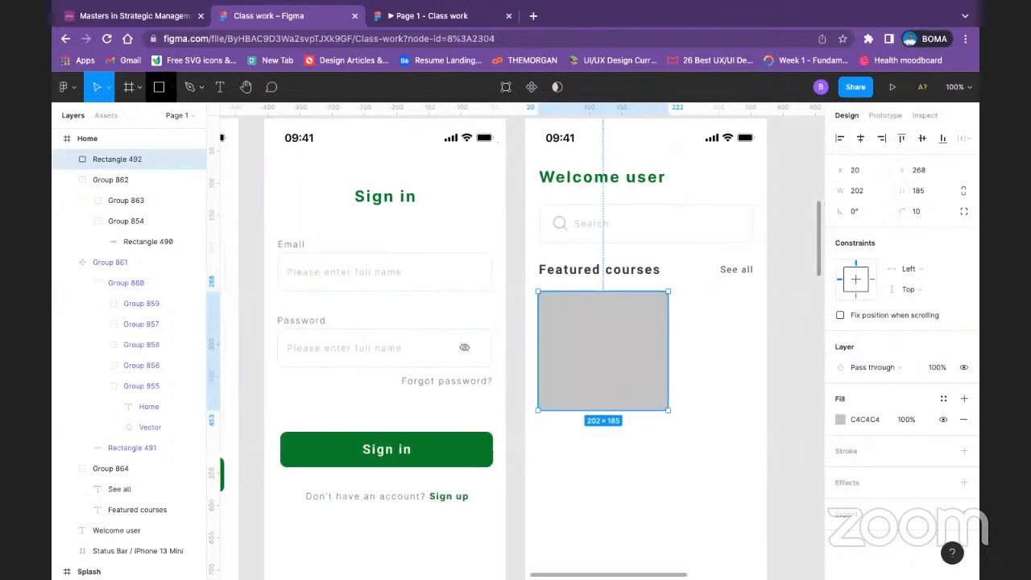
# Step: Draw a rectangle about 200 by 113 over the upper part of the card for its image area
pyautogui.click(169, 87)
pyautogui.click(405, 275)
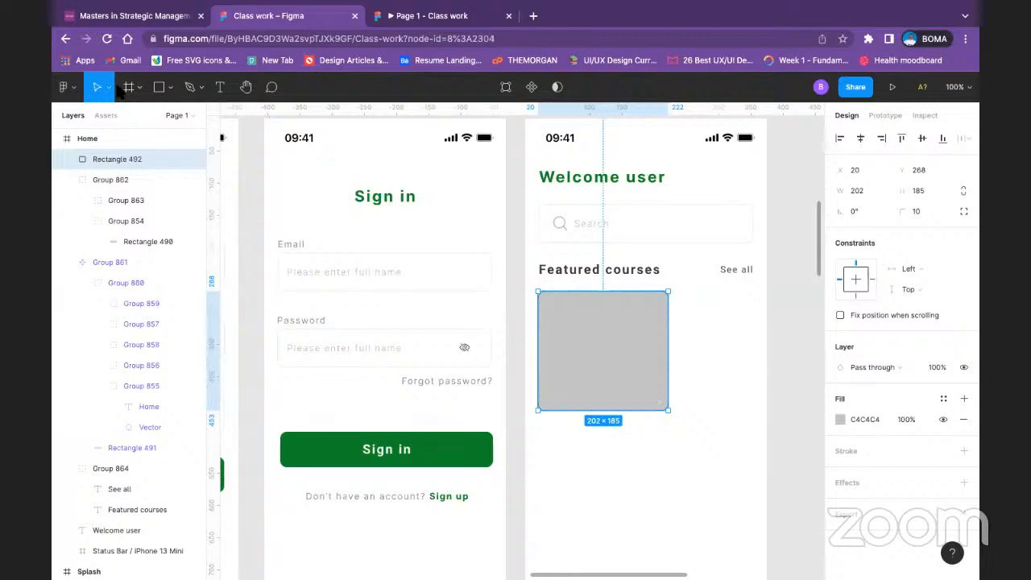
pyautogui.press('r')
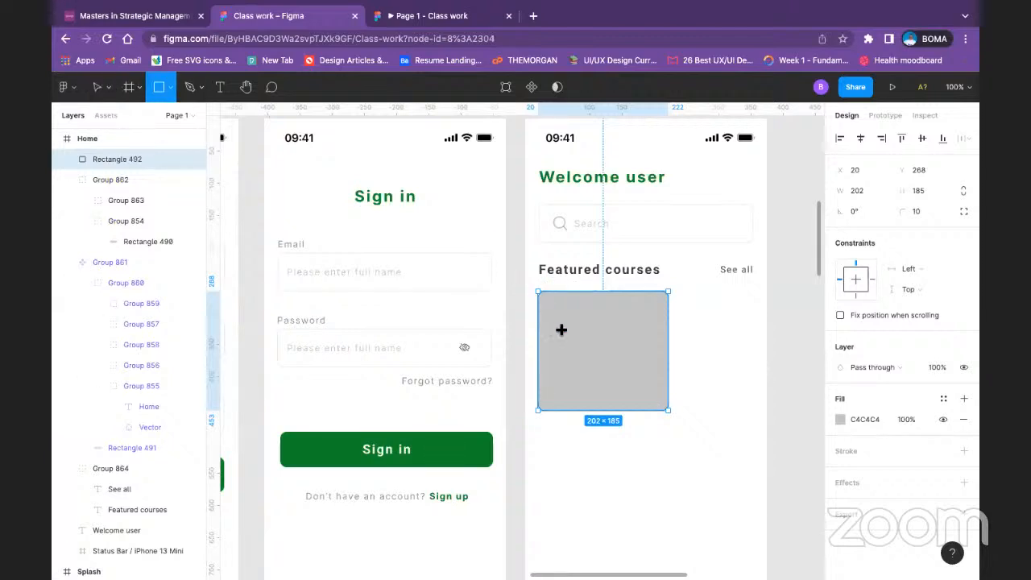
pyautogui.moveTo(538, 292); pyautogui.dragTo(667, 364)
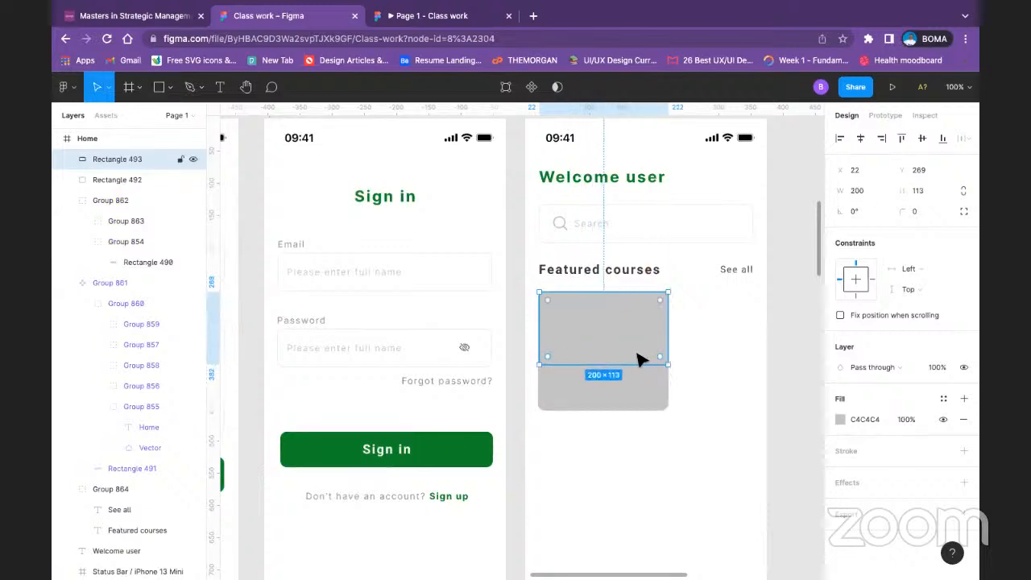
# Step: Give only the two top corners of the image-area rectangle a radius of 10
pyautogui.click(962, 214)
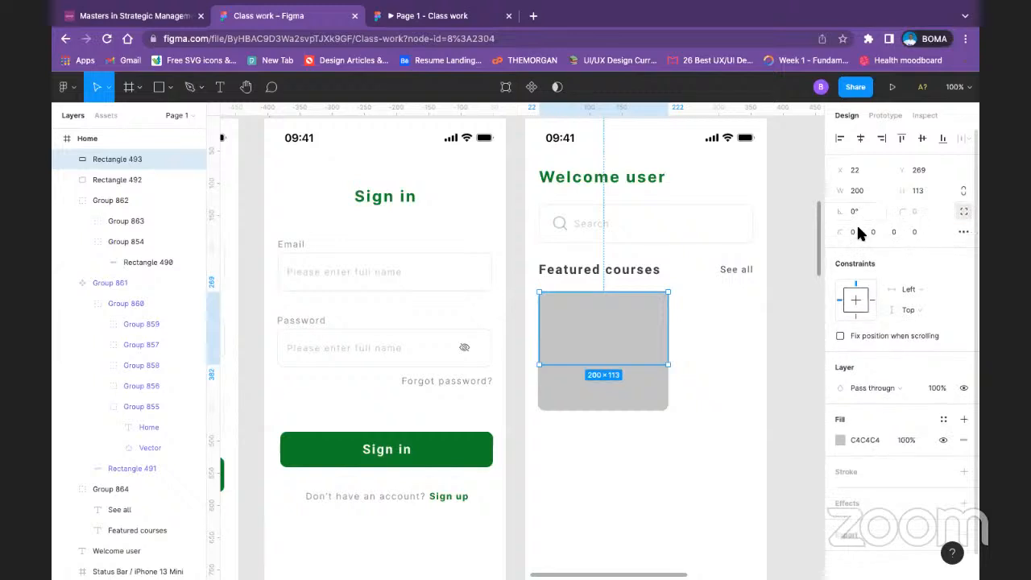
pyautogui.click(851, 231)
pyautogui.write('10')
pyautogui.press('Return')
pyautogui.click(876, 232)
pyautogui.write('10')
pyautogui.press('Return')
pyautogui.click(718, 337)
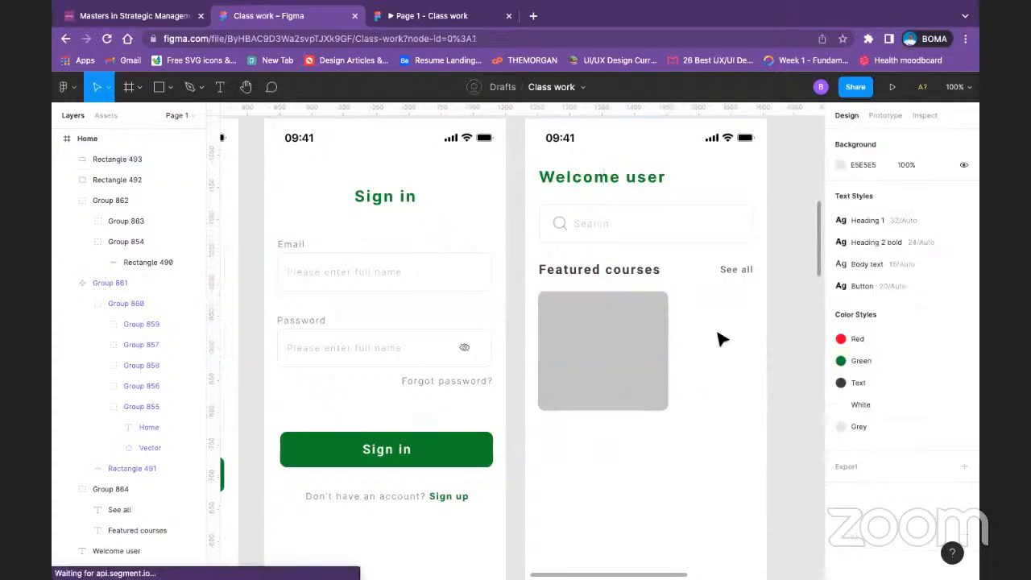
# Step: Change the fill of the larger card rectangle behind the image area to white, FFFFFF
pyautogui.click(652, 391)
pyautogui.click(840, 419)
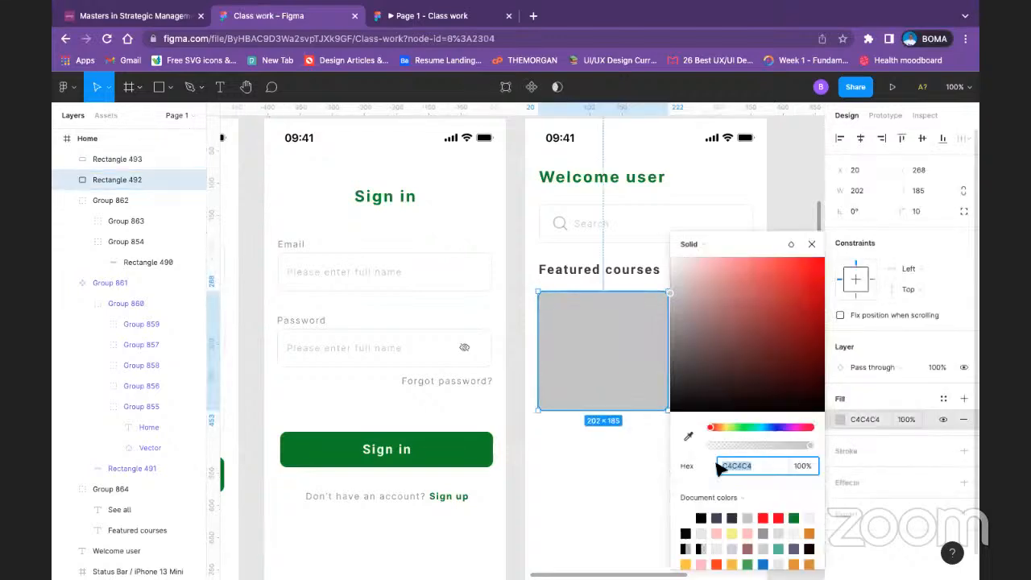
pyautogui.click(687, 517)
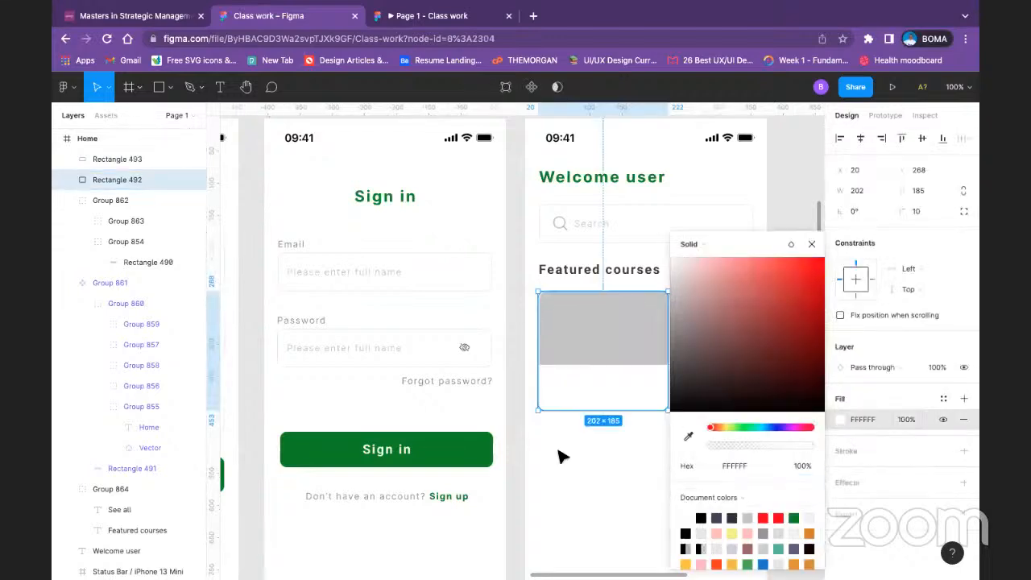
pyautogui.click(575, 459)
# Step: Widen the image-area rectangle to 202, starting at X 20, so that it matches the card's width
pyautogui.click(606, 360)
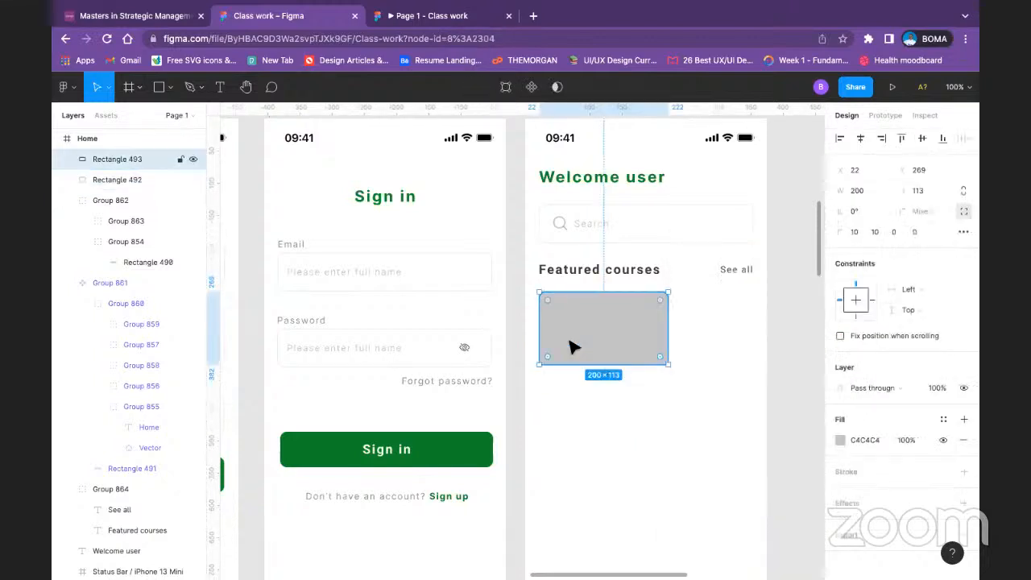
pyautogui.moveTo(539, 322); pyautogui.dragTo(540, 322)
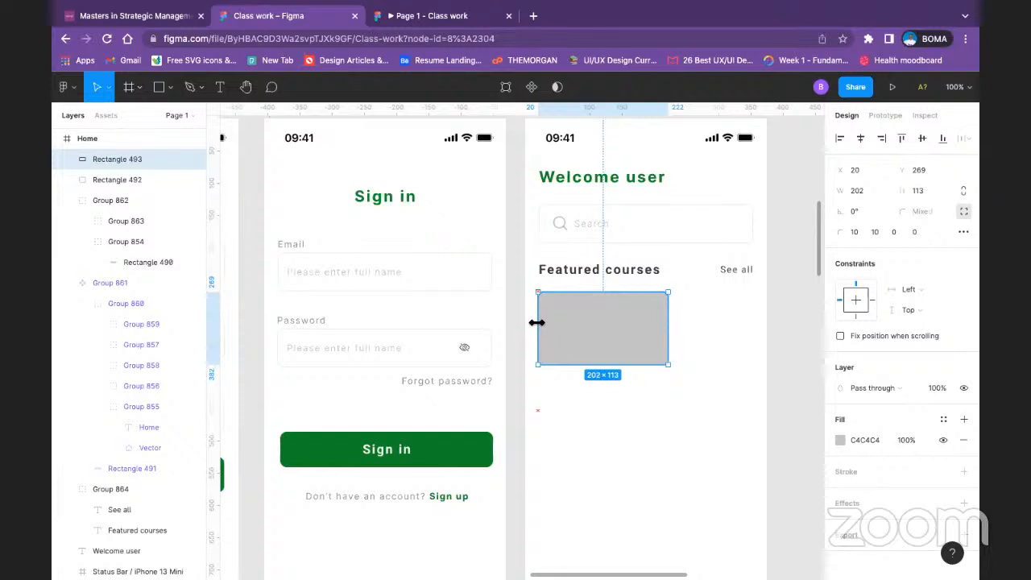
pyautogui.click(578, 383)
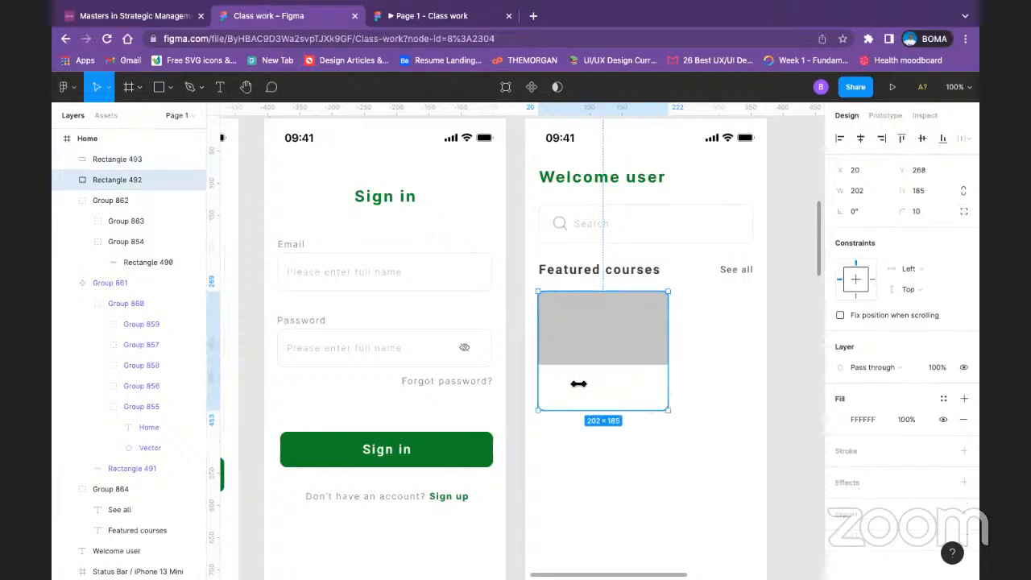
# Step: Add a drop shadow effect to the bottom navigation bar of the Home screen, keeping its default settings
pyautogui.click(773, 374)
pyautogui.click(660, 401)
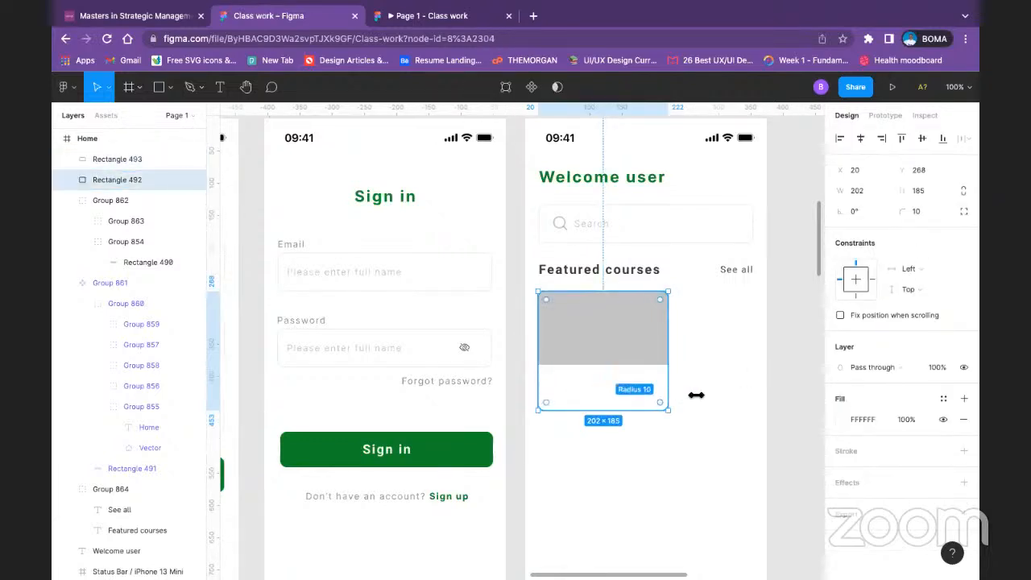
pyautogui.scroll(-2, 686, 394)
pyautogui.scroll(-1, 686, 394)
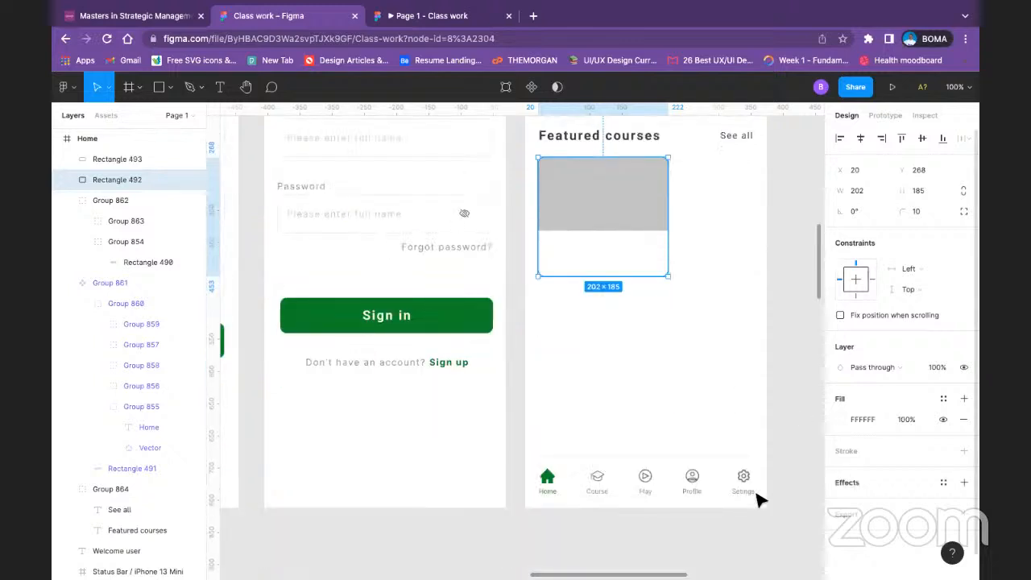
pyautogui.click(631, 479)
pyautogui.scroll(-3, 876, 467)
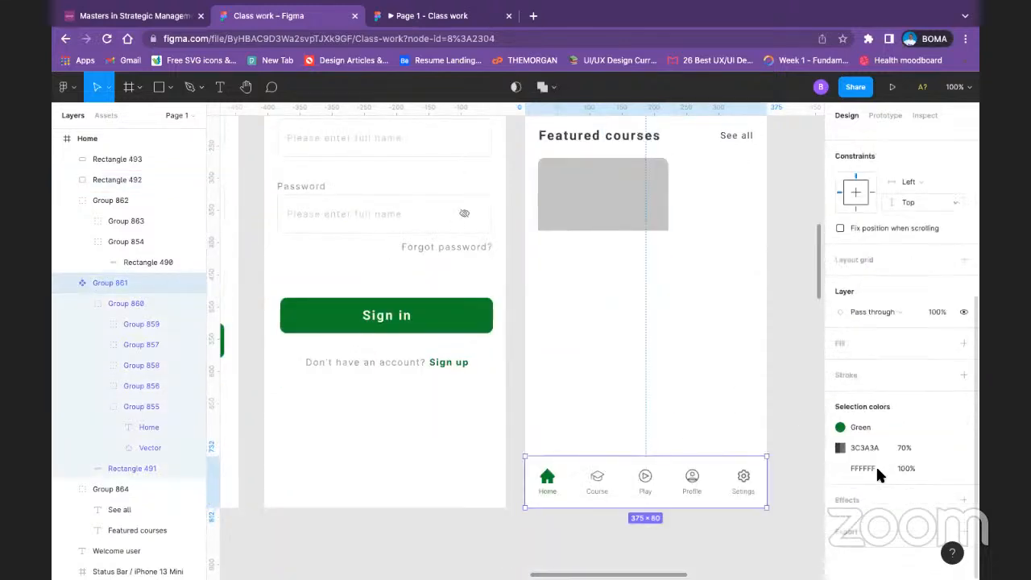
pyautogui.click(851, 503)
pyautogui.click(840, 520)
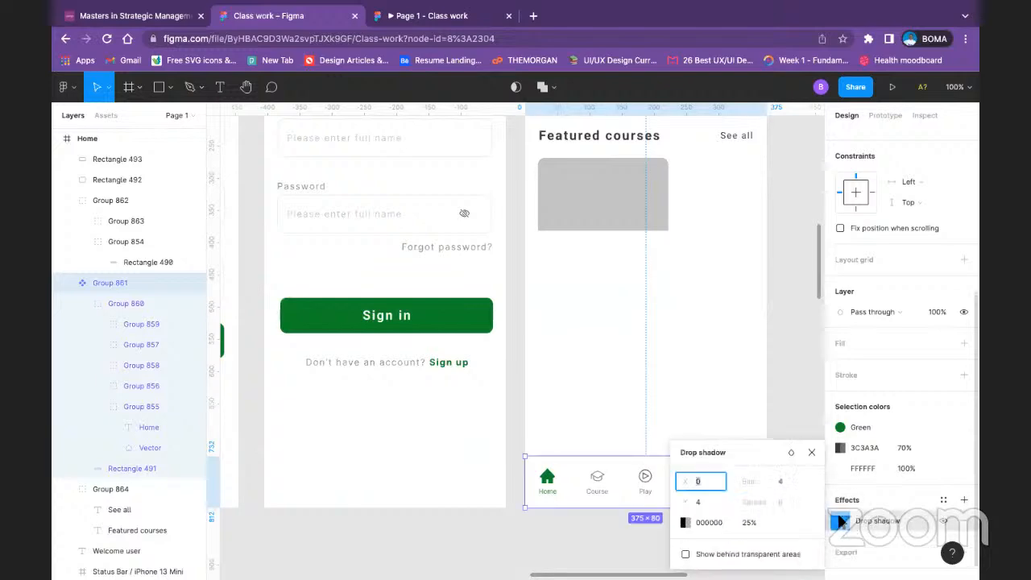
pyautogui.click(840, 520)
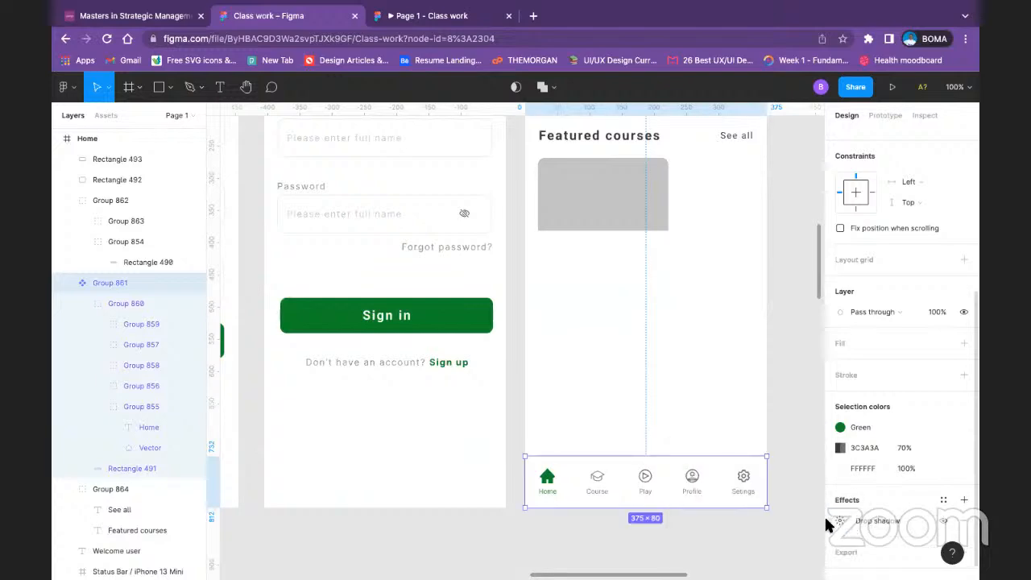
pyautogui.click(824, 519)
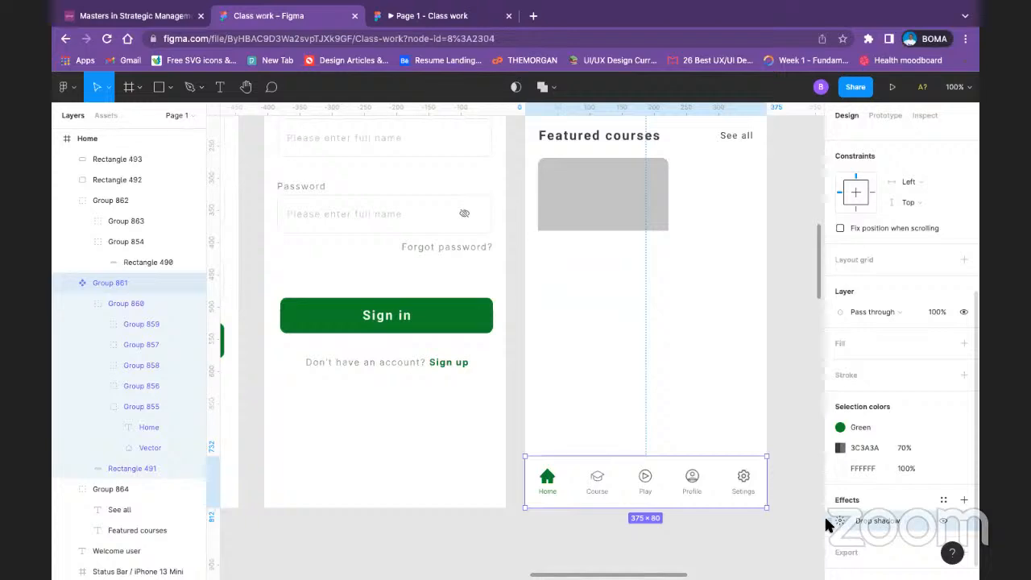
# Step: Add a drop shadow effect to the white course card rectangle behind the image area
pyautogui.click(656, 250)
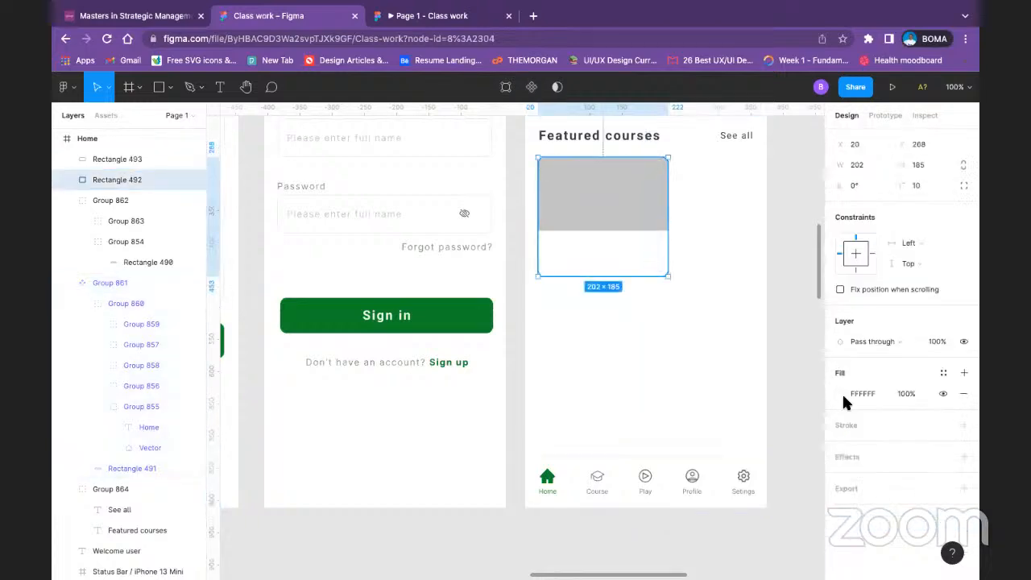
pyautogui.click(860, 465)
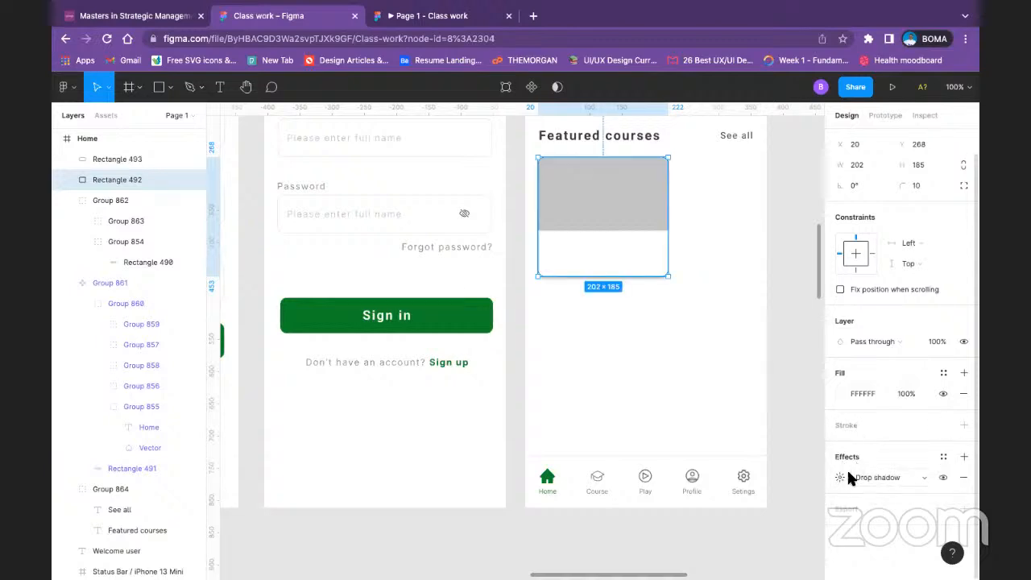
pyautogui.click(840, 477)
pyautogui.click(839, 477)
pyautogui.click(827, 478)
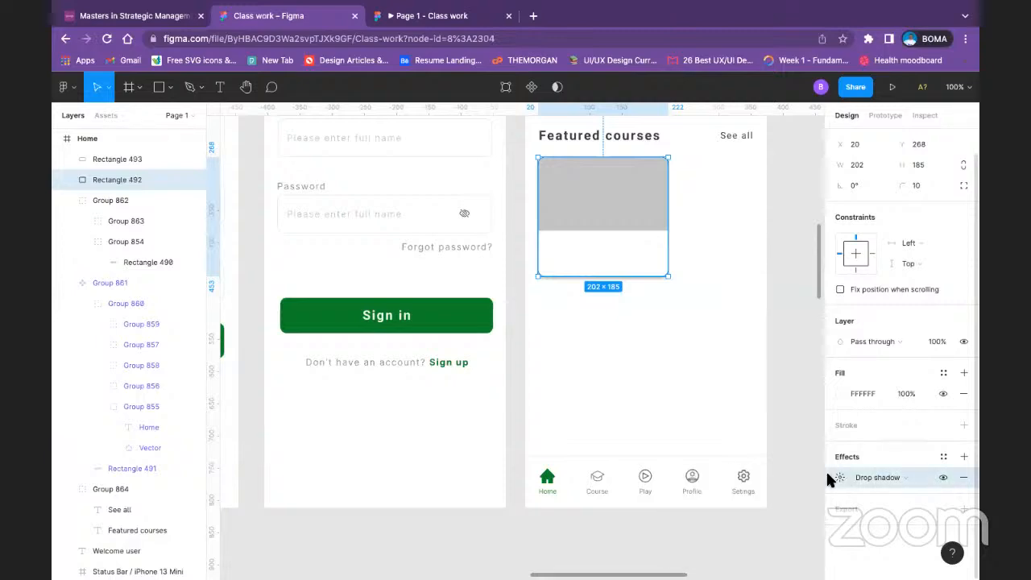
# Step: Add a second drop shadow to the white card rectangle and remove the extra one again
pyautogui.hotkey('ctrl', 'd')
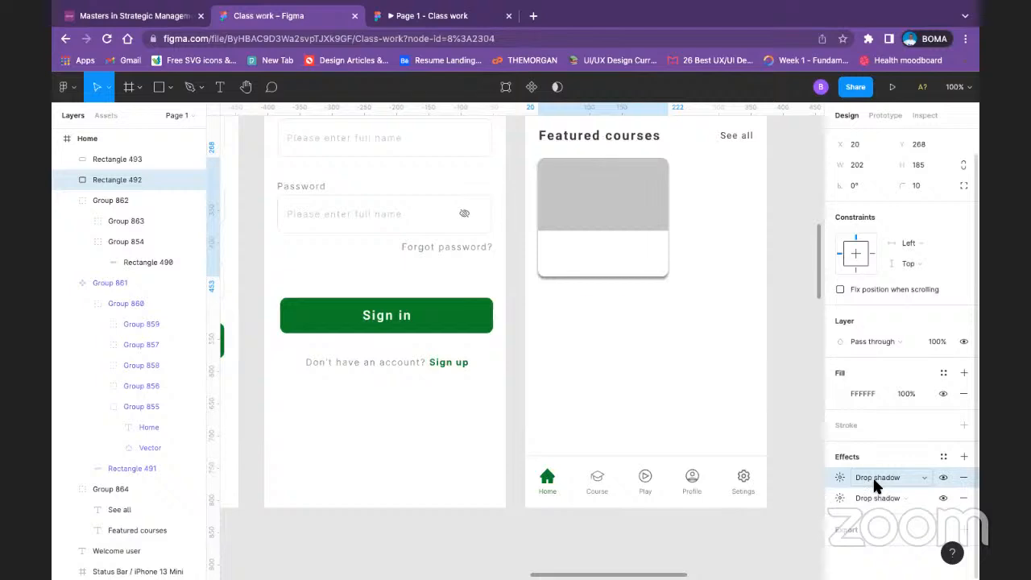
pyautogui.click(859, 496)
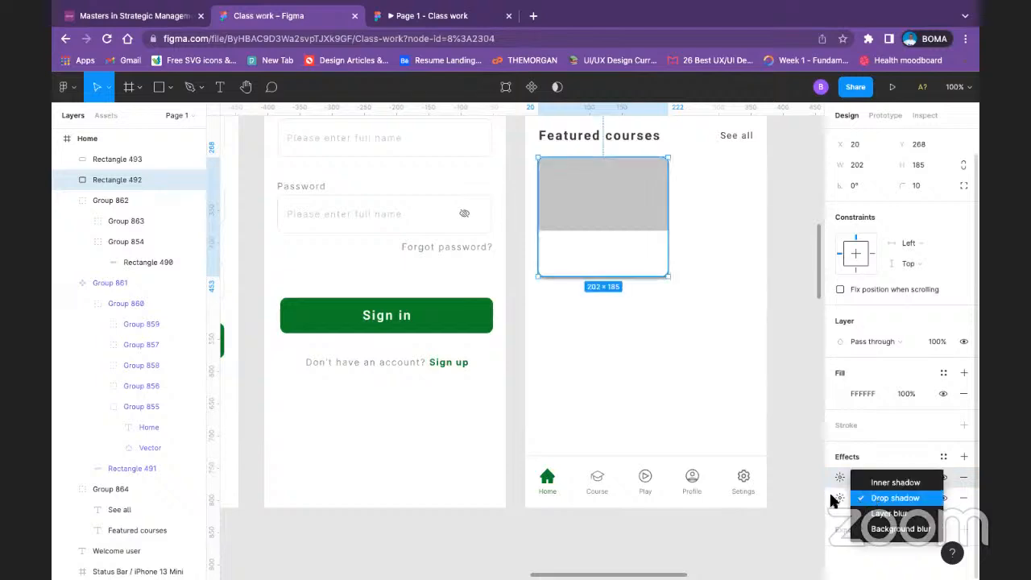
pyautogui.click(894, 497)
pyautogui.click(963, 497)
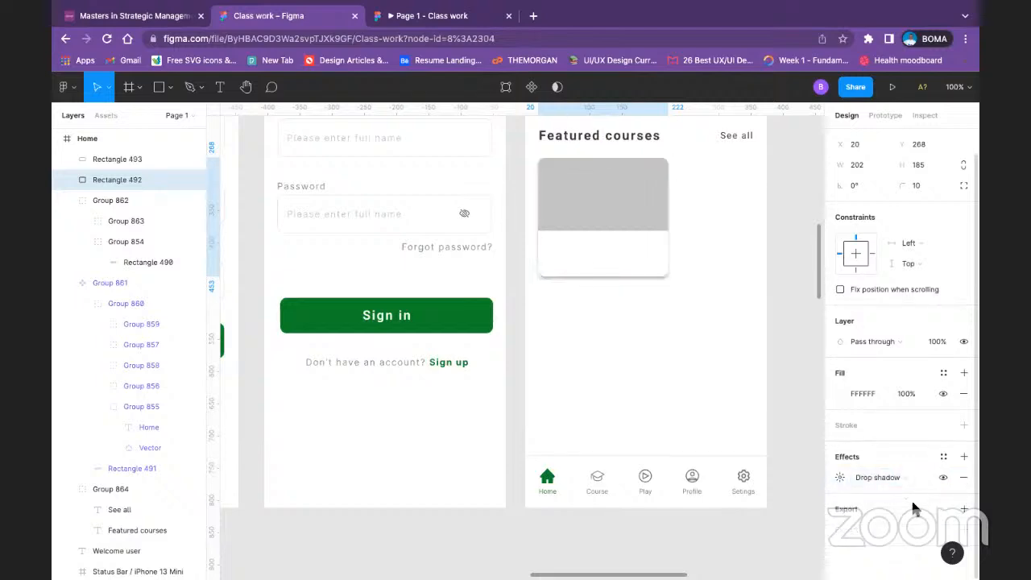
# Step: Set the blur of the white card rectangle's drop shadow to 2
pyautogui.click(840, 478)
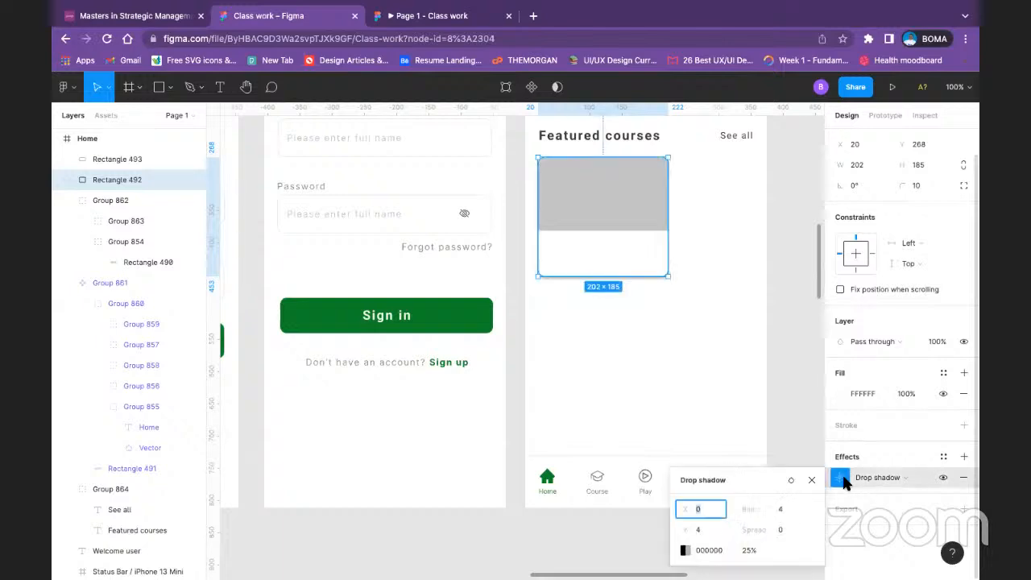
pyautogui.click(794, 503)
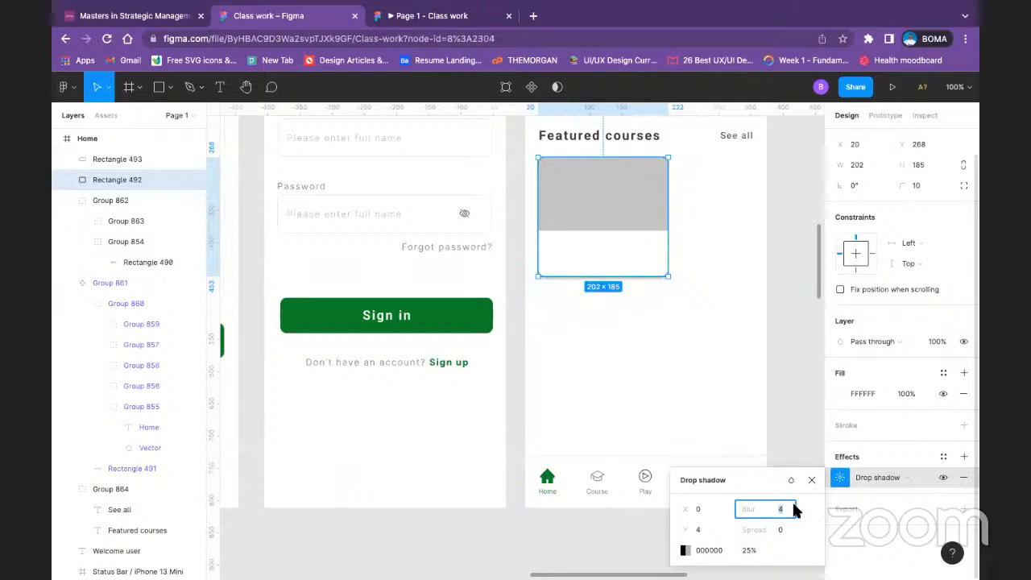
pyautogui.write('2')
pyautogui.press('Return')
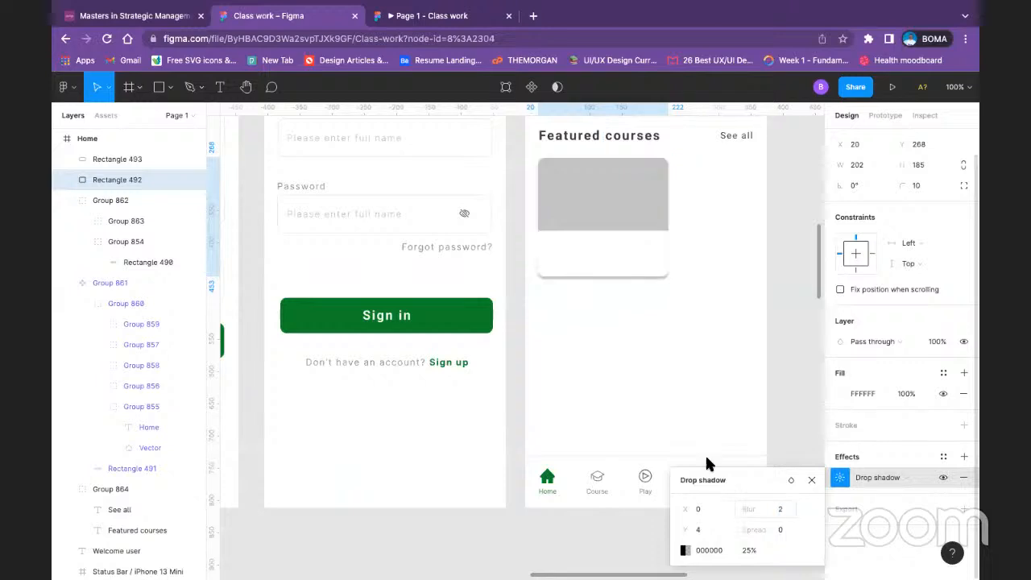
# Step: Undo the sideways move of the white card rectangle and all its shadow edits, back to no effect
pyautogui.moveTo(645, 265); pyautogui.dragTo(666, 263)
pyautogui.click(963, 477)
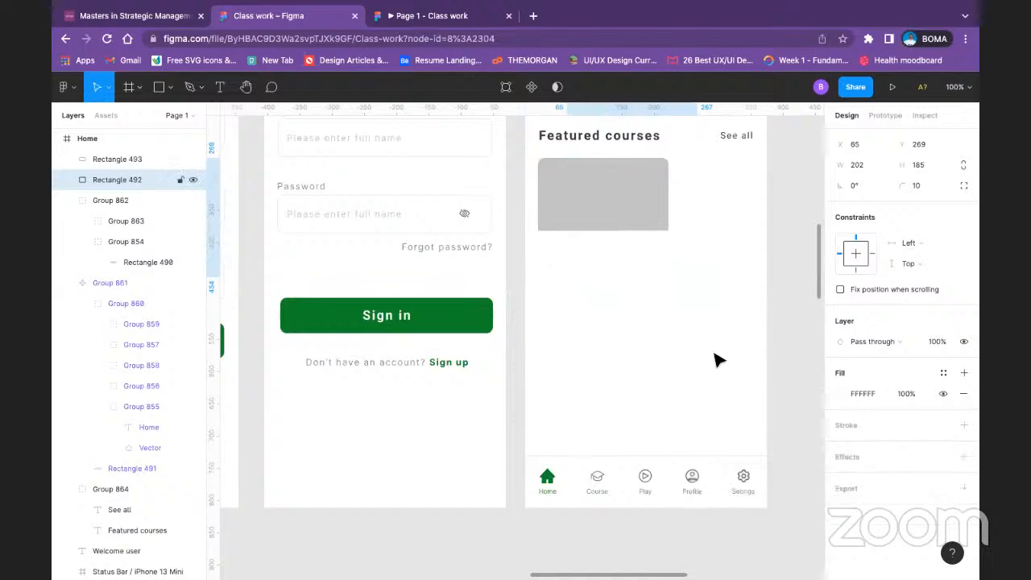
pyautogui.hotkey('ctrl', 'z')
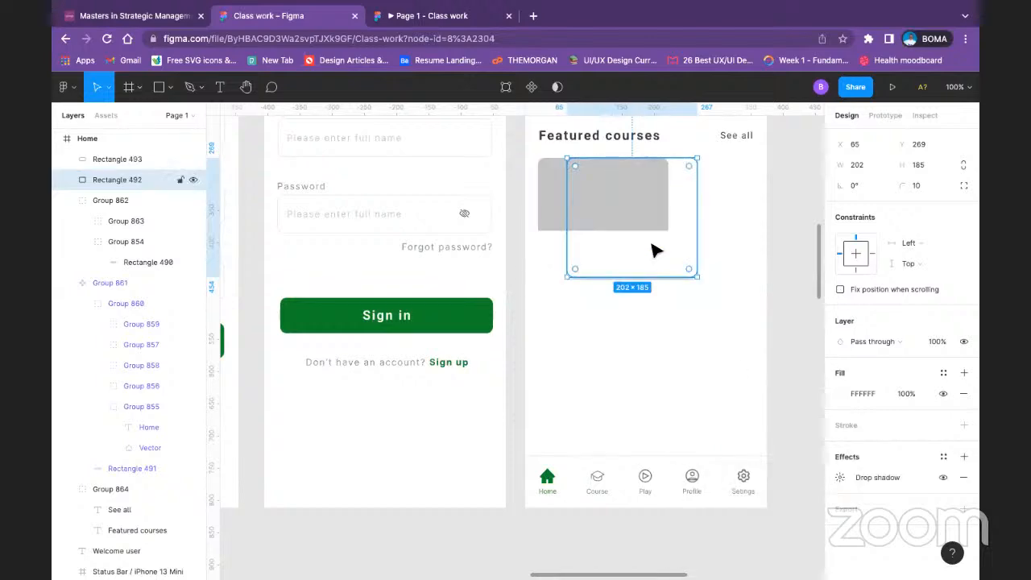
pyautogui.hotkey('ctrl', 'z')
pyautogui.click(632, 321)
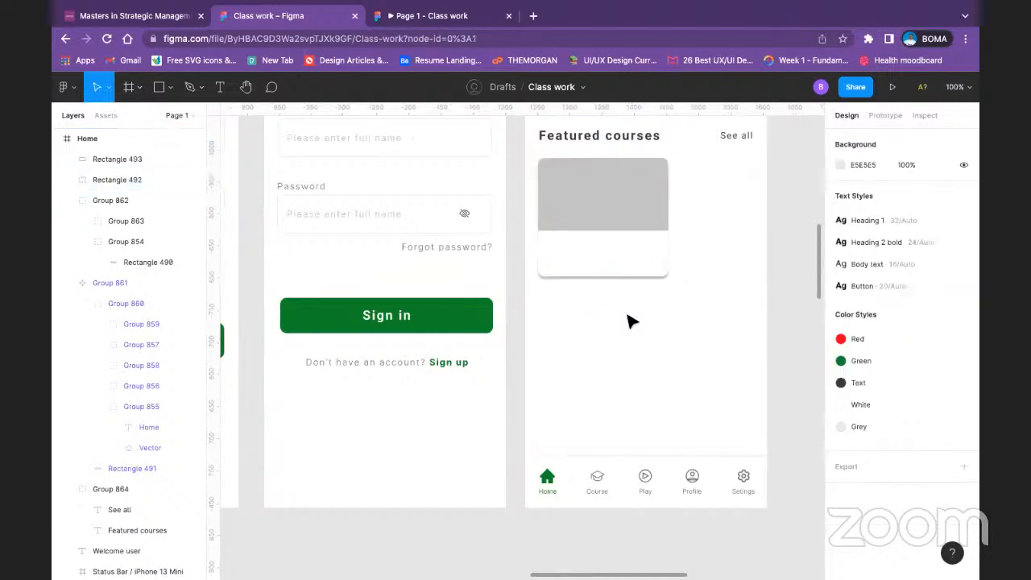
pyautogui.hotkey('ctrl', 'z')
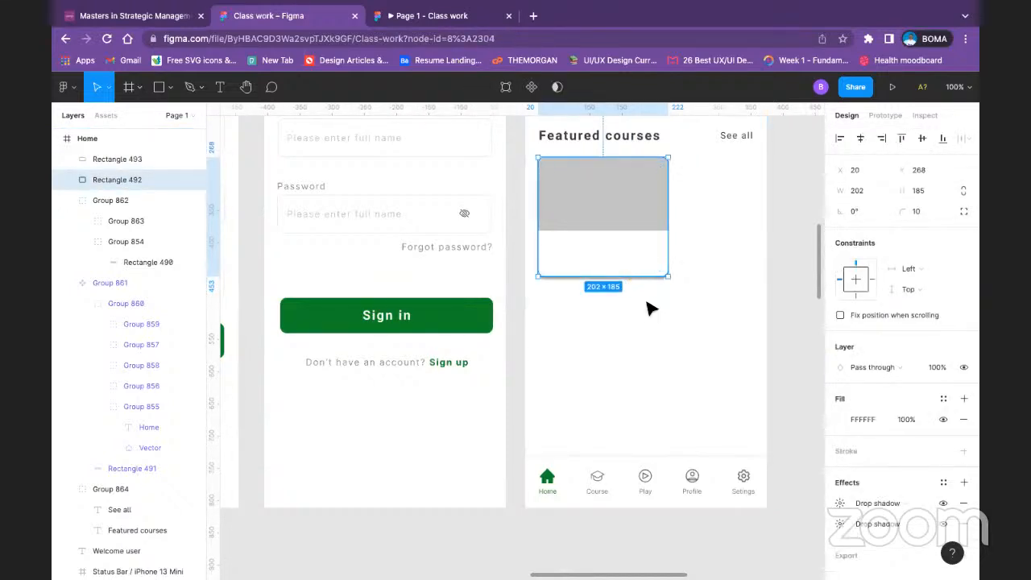
pyautogui.hotkey('ctrl', 'z')
pyautogui.click(654, 318)
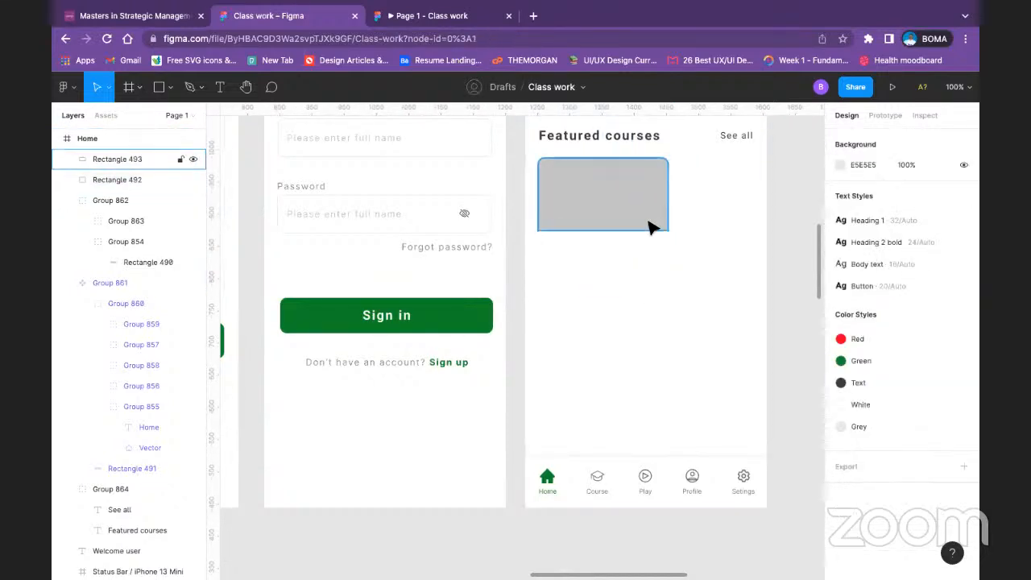
pyautogui.hotkey('ctrl', 'z')
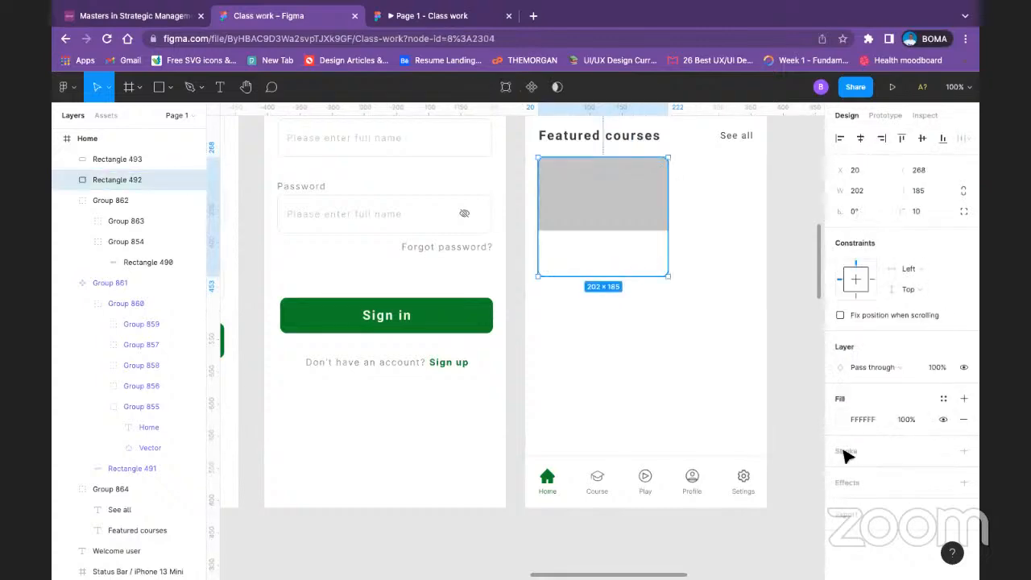
# Step: Reapply the drop shadow to the white card rectangle and look at its colour settings and the saved effect styles
pyautogui.hotkey('ctrl', 'shift', 'z')
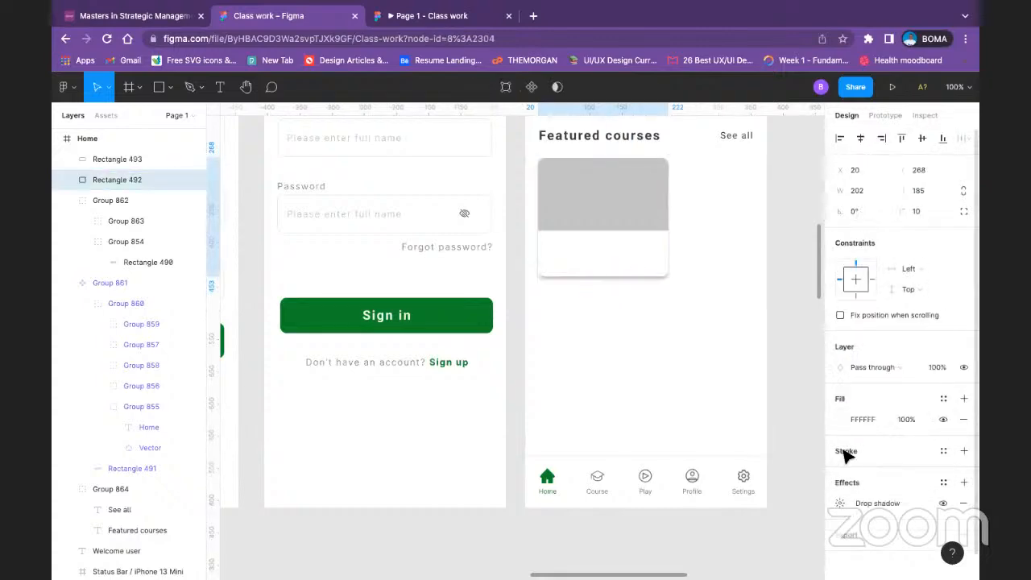
pyautogui.click(839, 503)
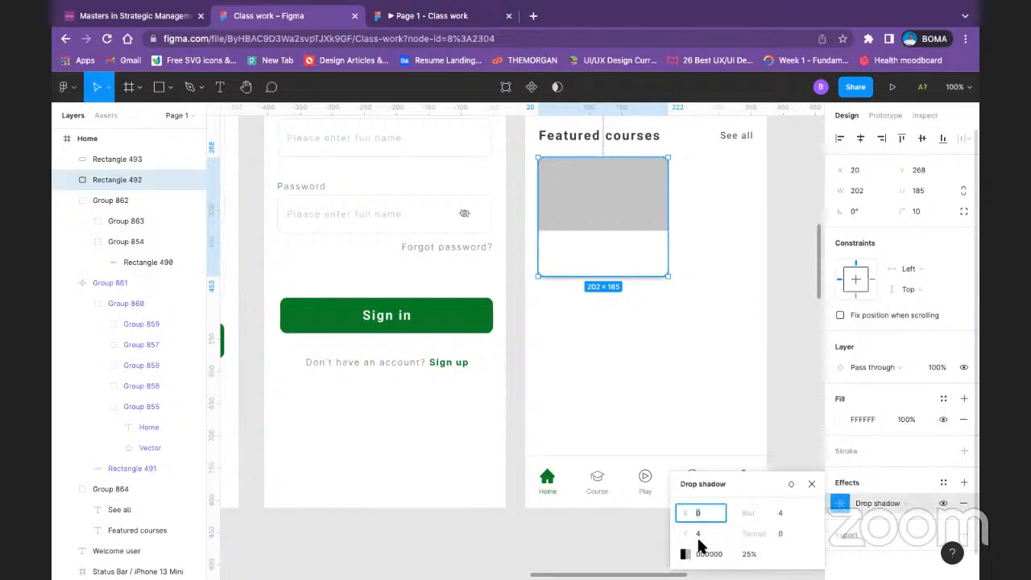
pyautogui.click(704, 538)
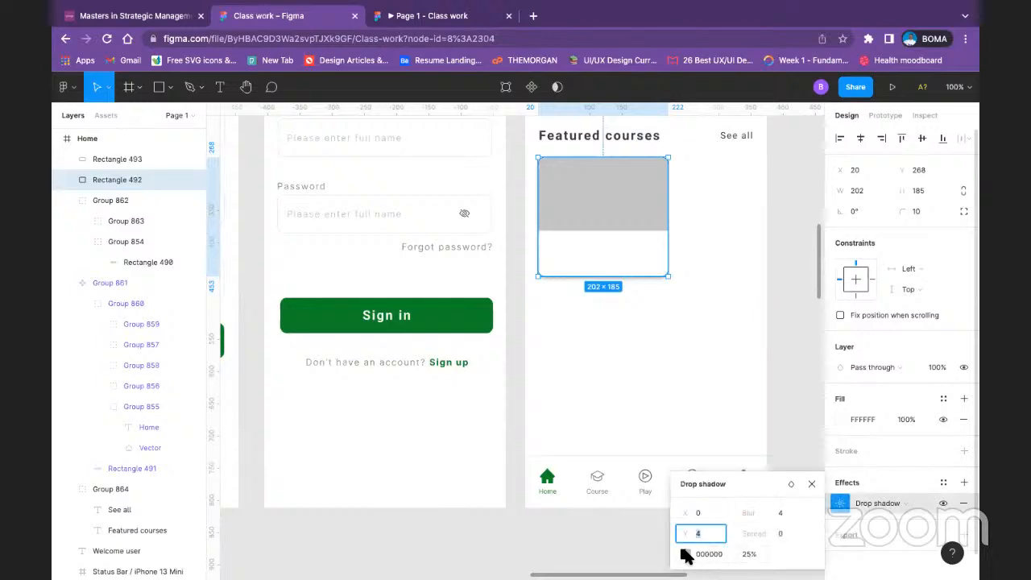
pyautogui.click(685, 553)
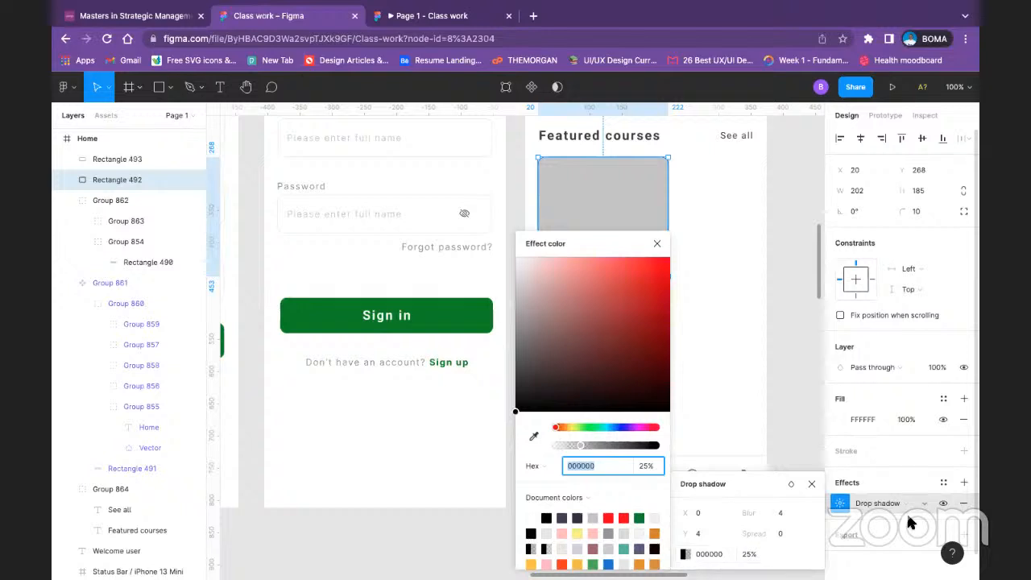
pyautogui.click(942, 483)
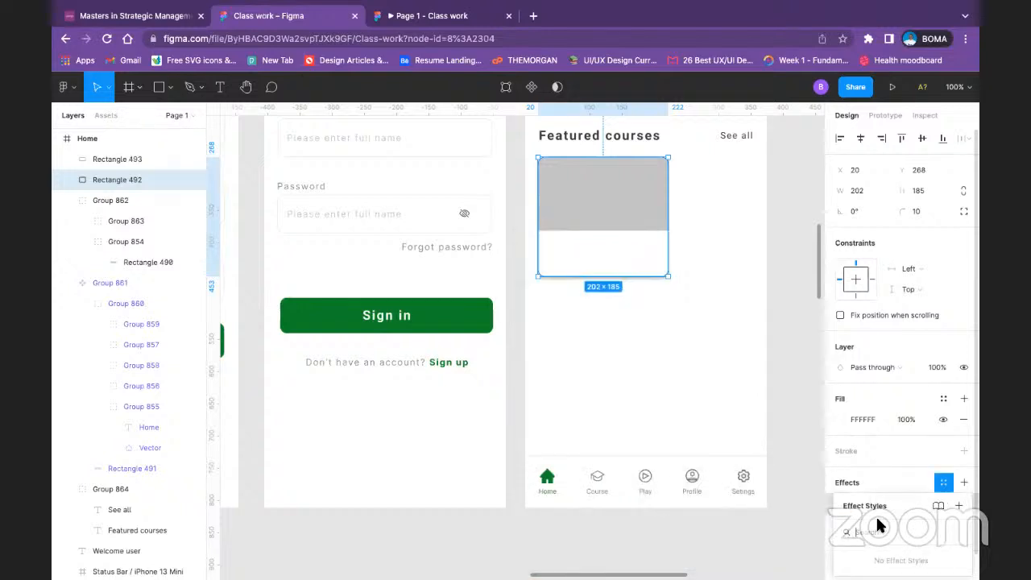
pyautogui.click(947, 482)
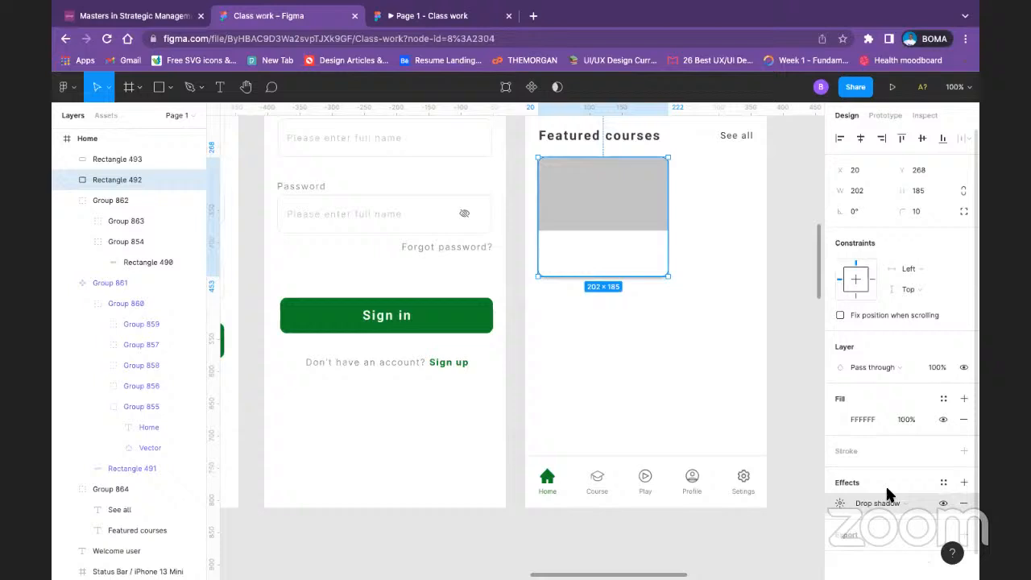
# Step: Set the blur of the card's reapplied drop shadow to 2
pyautogui.click(837, 504)
pyautogui.click(780, 524)
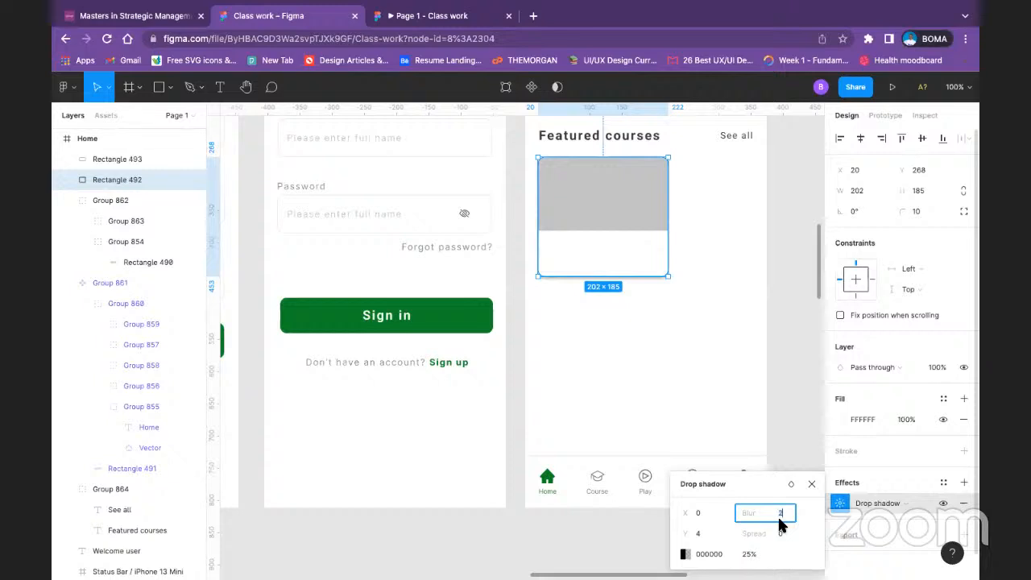
pyautogui.write('2')
pyautogui.press('Return')
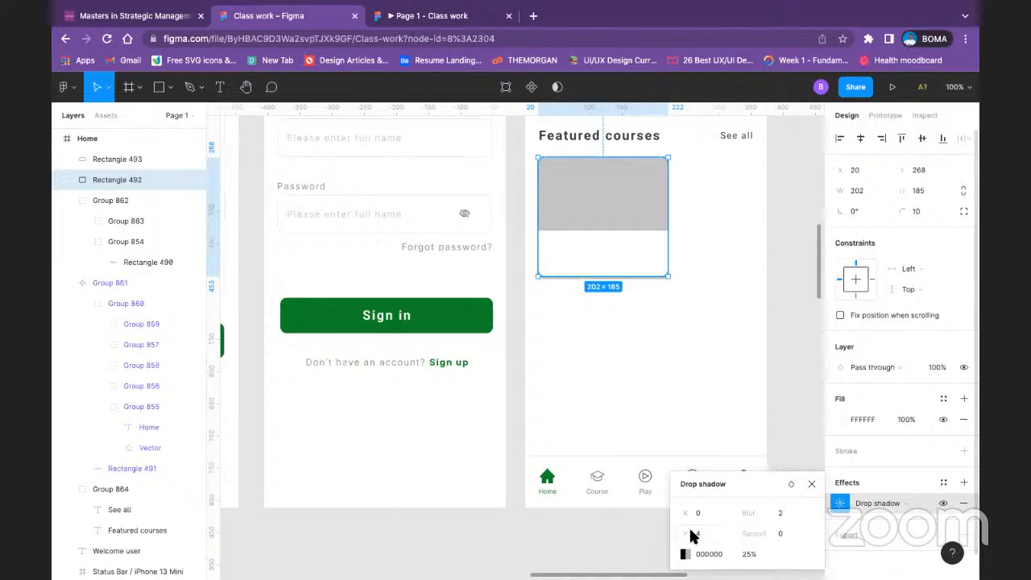
# Step: Try different vertical offsets for the card's drop shadow and return the Y offset to 4
pyautogui.click(678, 533)
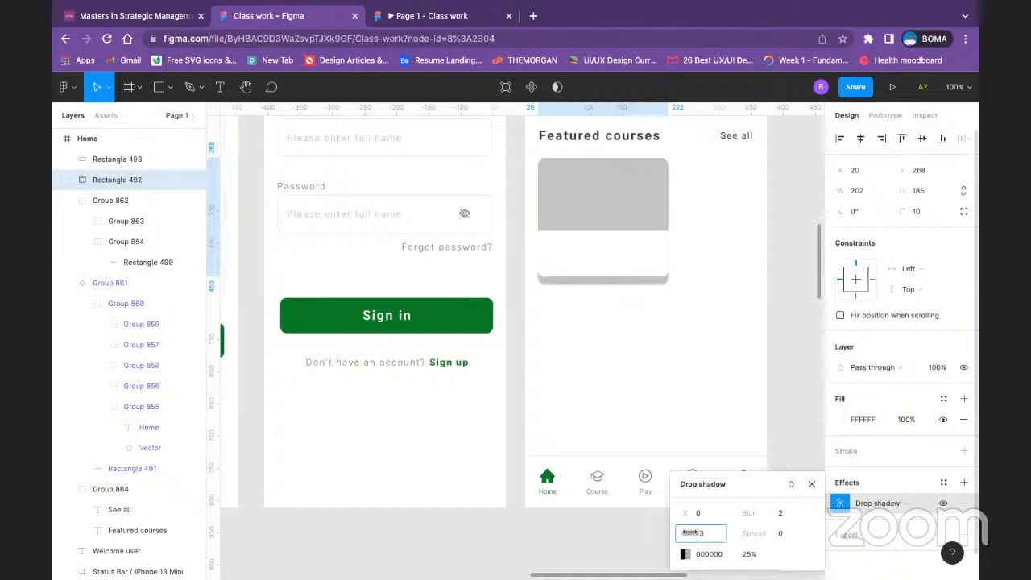
pyautogui.write('2')
pyautogui.moveTo(675, 533); pyautogui.dragTo(672, 533)
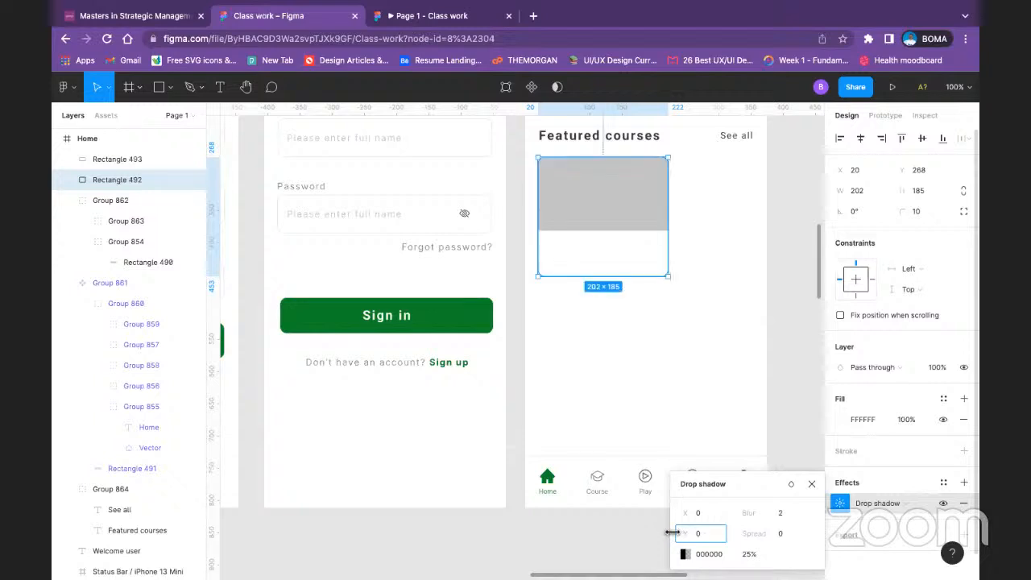
pyautogui.moveTo(671, 532); pyautogui.dragTo(697, 533)
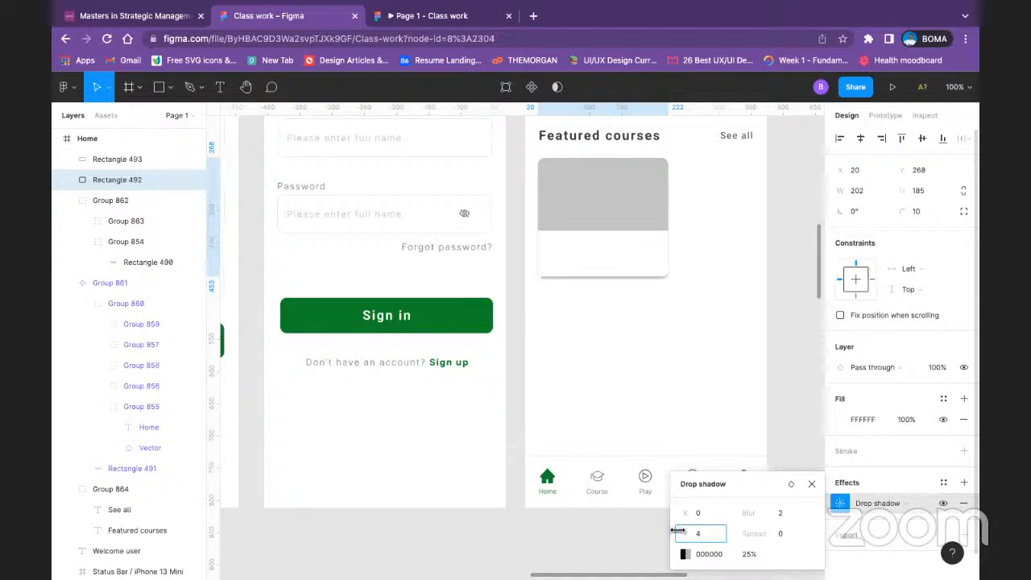
# Step: Set the spread of the white card rectangle's drop shadow to -4
pyautogui.click(777, 534)
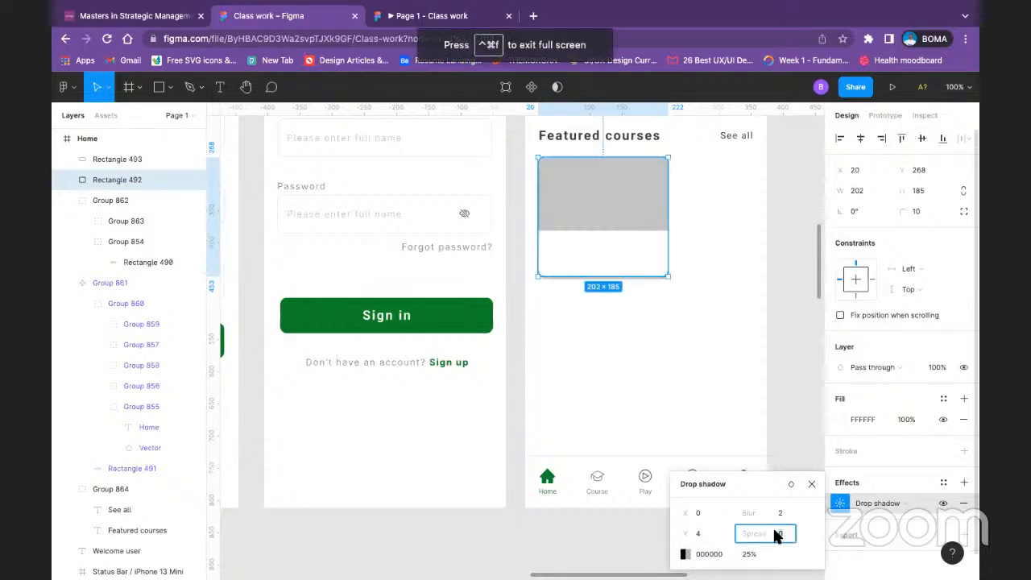
pyautogui.moveTo(765, 533); pyautogui.dragTo(770, 532)
pyautogui.click(780, 514)
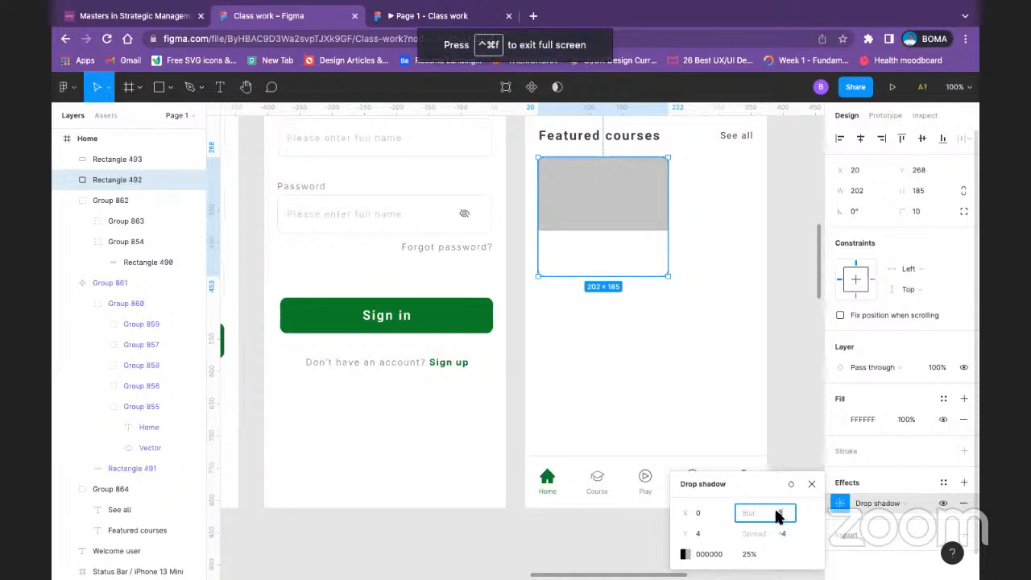
# Step: Try Layer blur and Background blur as the card's effect type and switch back to Drop shadow
pyautogui.click(877, 504)
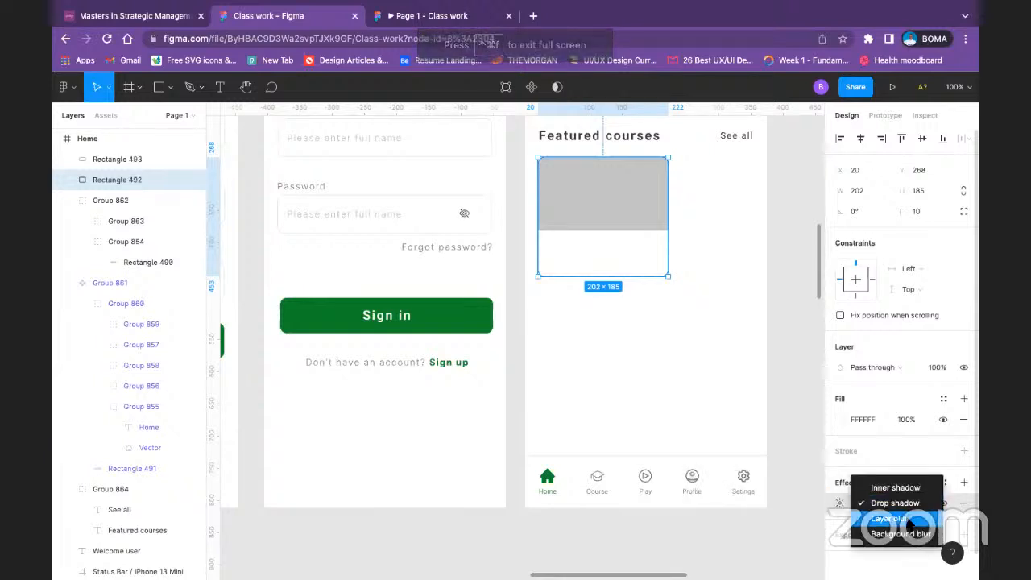
pyautogui.click(889, 517)
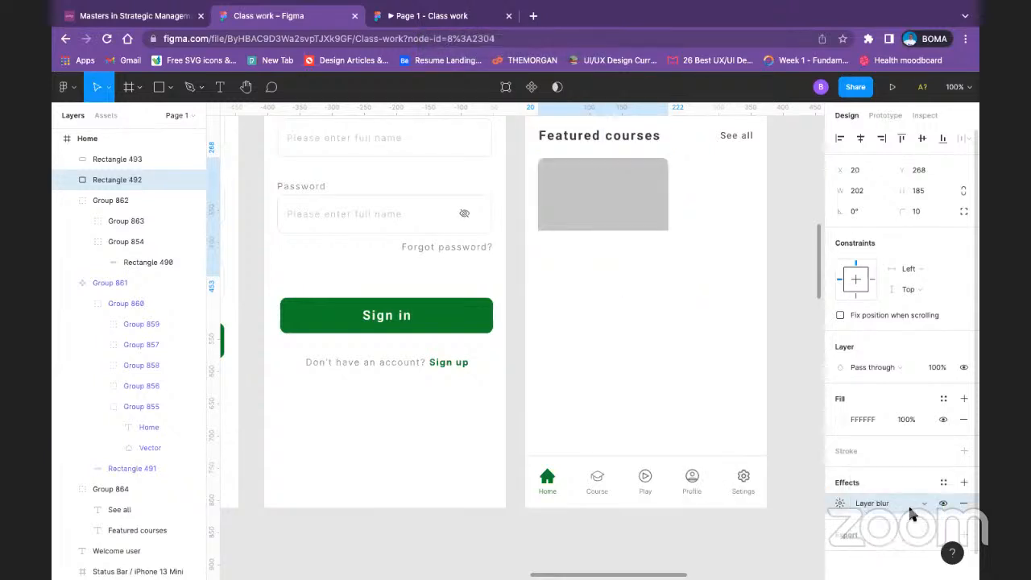
pyautogui.click(911, 508)
pyautogui.click(905, 522)
pyautogui.click(903, 506)
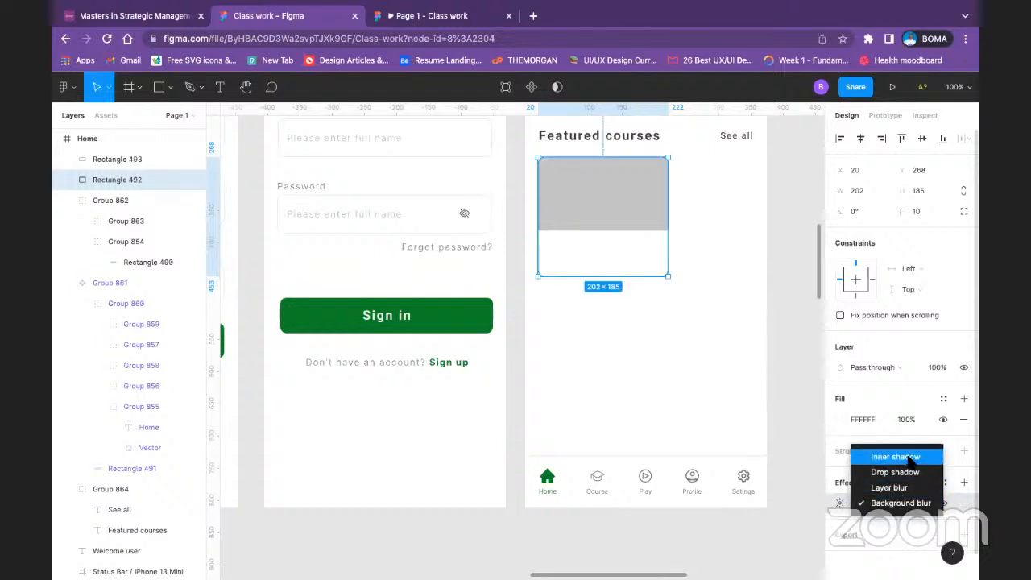
pyautogui.click(899, 473)
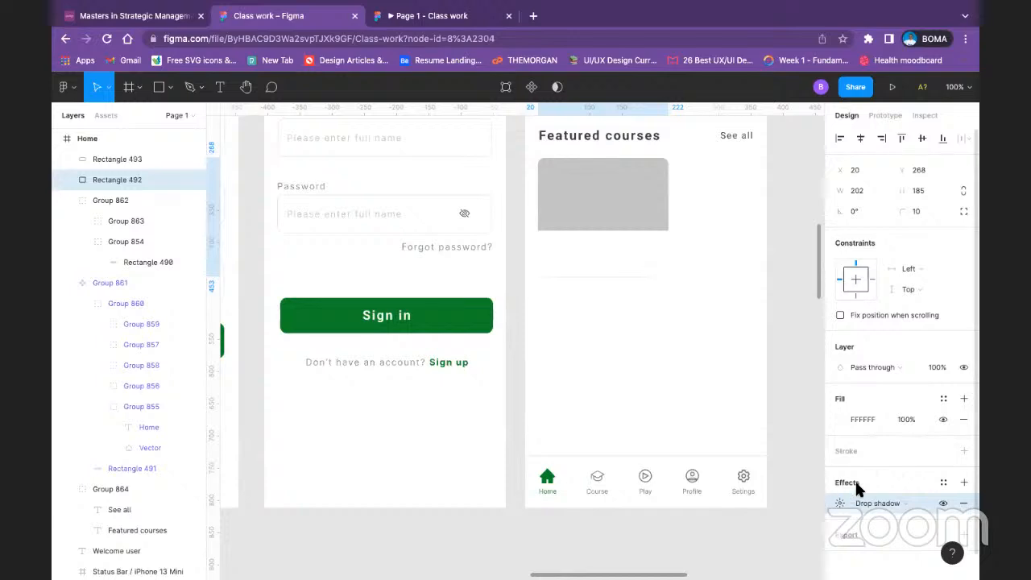
# Step: Set the Y offset of the card's drop shadow to 6 and try a different spread
pyautogui.click(837, 502)
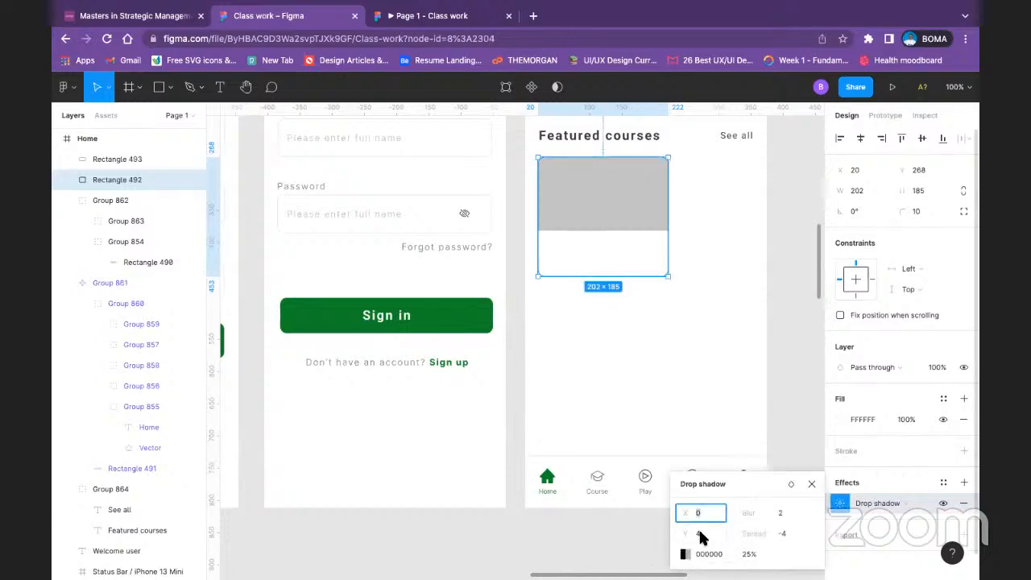
pyautogui.click(696, 536)
pyautogui.moveTo(686, 531)
pyautogui.mouseDown()
pyautogui.moveTo(714, 531)
pyautogui.moveTo(683, 546)
pyautogui.mouseUp()
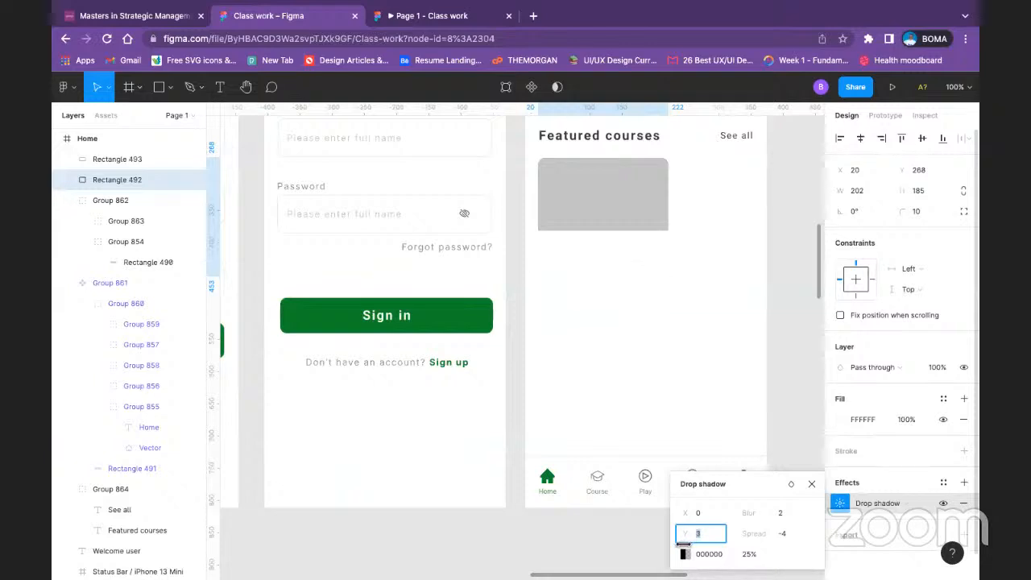
pyautogui.moveTo(684, 545); pyautogui.dragTo(687, 543)
pyautogui.click(782, 536)
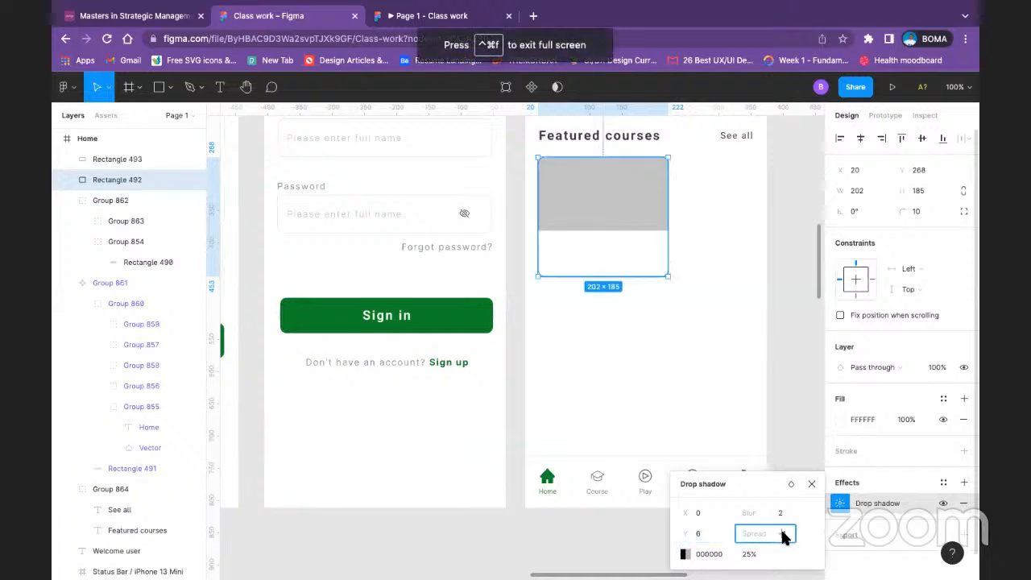
pyautogui.moveTo(781, 533); pyautogui.dragTo(761, 534)
# Step: Undo the last drop shadow edits and the switch away from Background blur
pyautogui.press('super+z')
pyautogui.press('super+z')
pyautogui.press('super+z')
pyautogui.press('super+z')
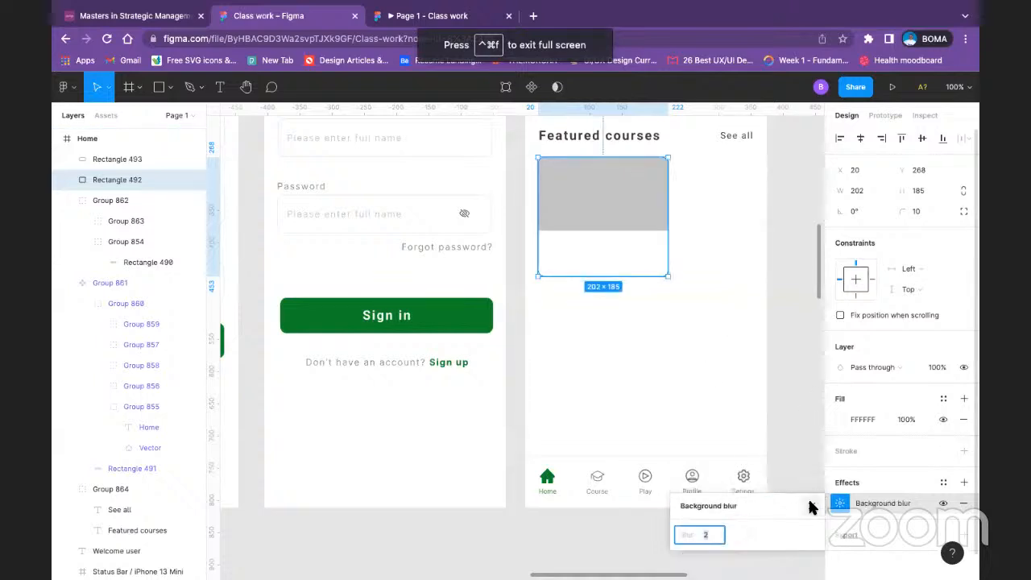
# Step: Remove the Background blur effect from the white card rectangle and deselect it
pyautogui.click(811, 506)
pyautogui.click(698, 194)
pyautogui.click(598, 257)
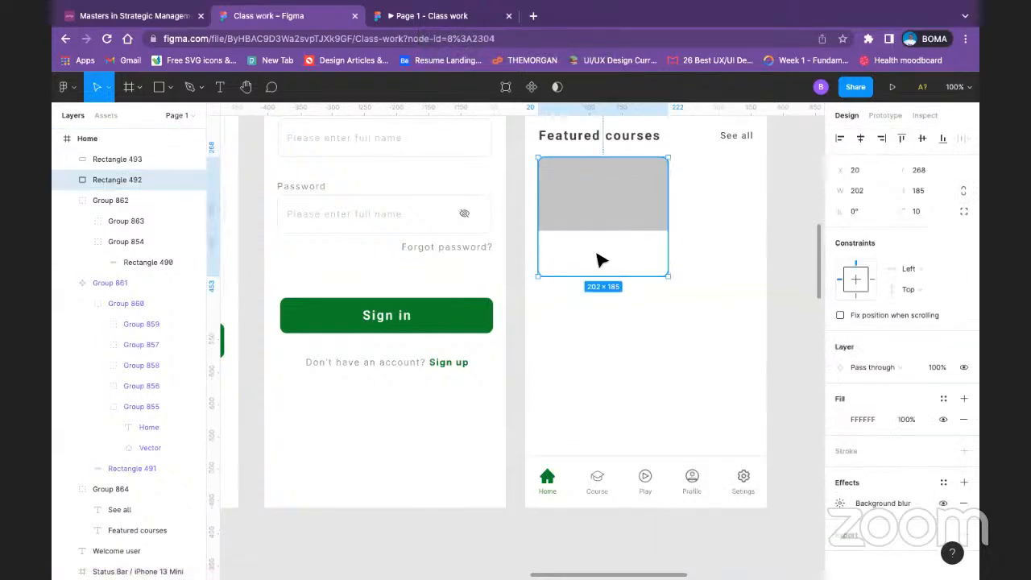
pyautogui.click(963, 506)
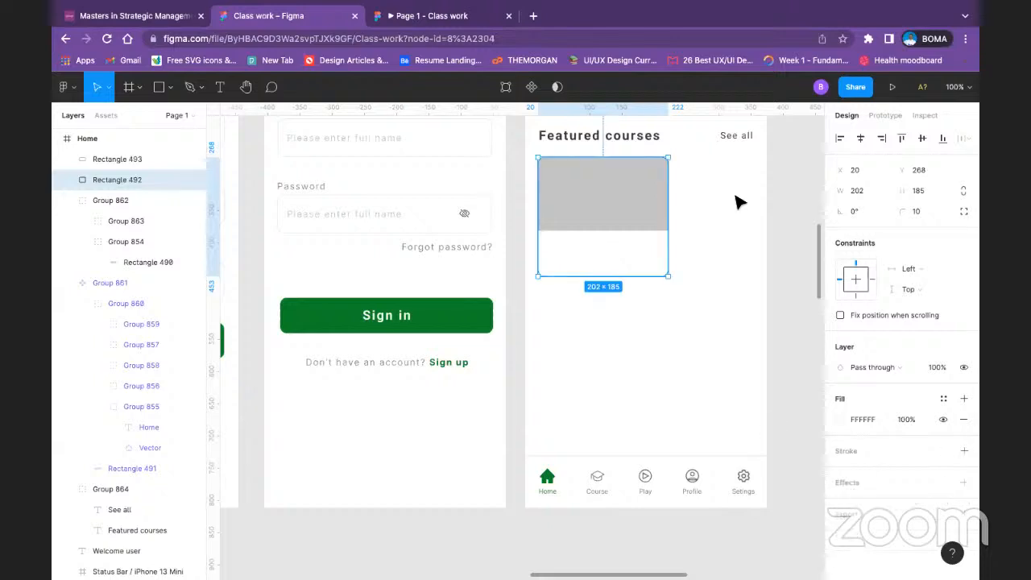
pyautogui.click(737, 202)
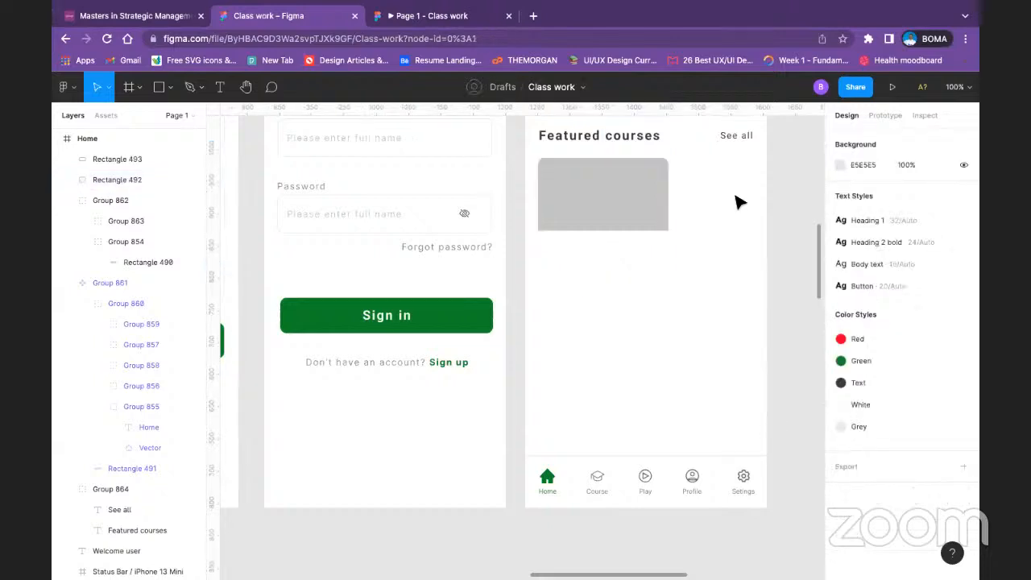
pyautogui.click(609, 180)
pyautogui.rightClick(608, 180)
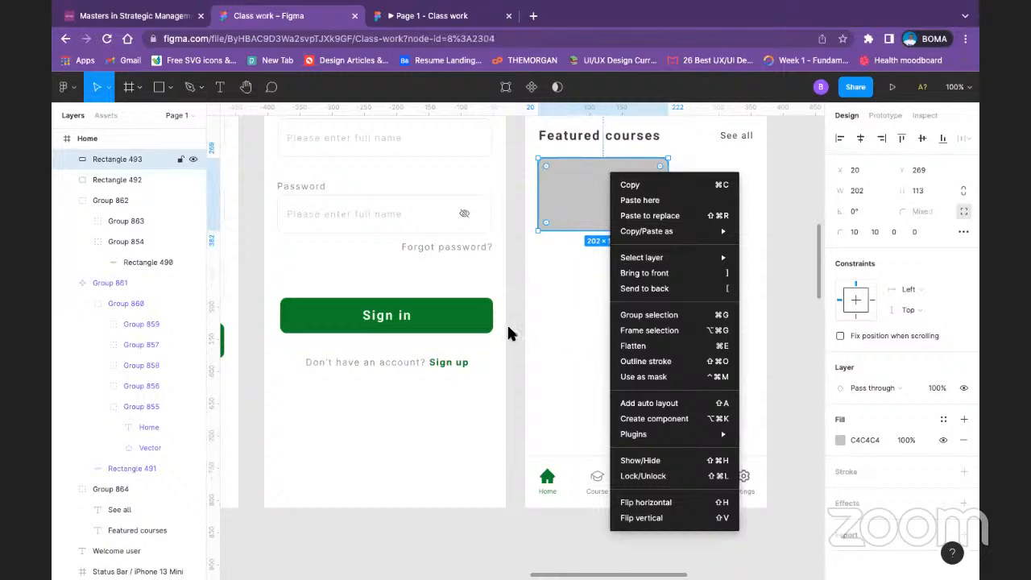
pyautogui.press('Escape')
# Step: Check the Featured Courses cards in the reference screen and search the web for "3D modelling" in a new browser tab
pyautogui.hscroll(-5, 480, 279)
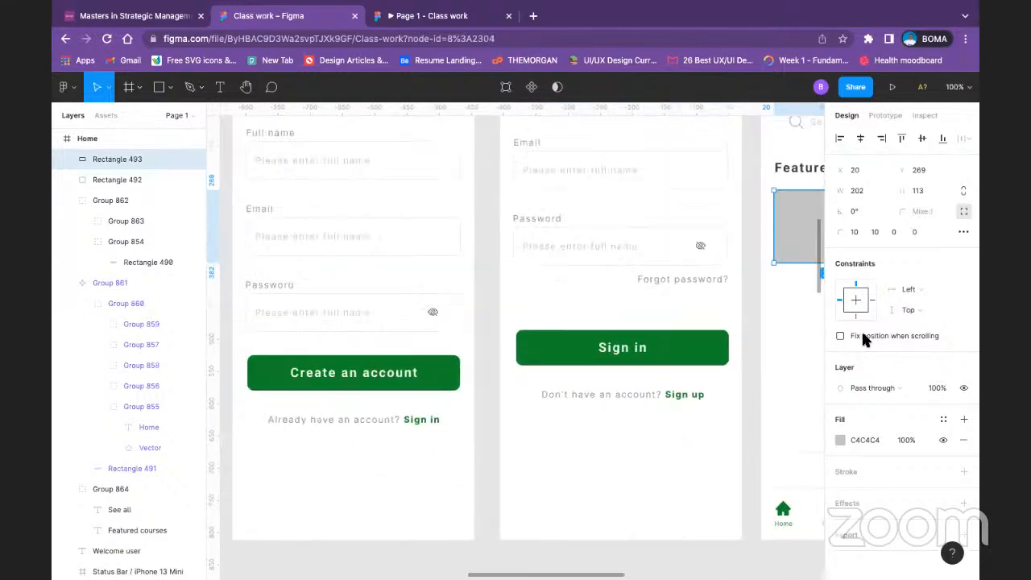
pyautogui.hscroll(-10, 484, 260)
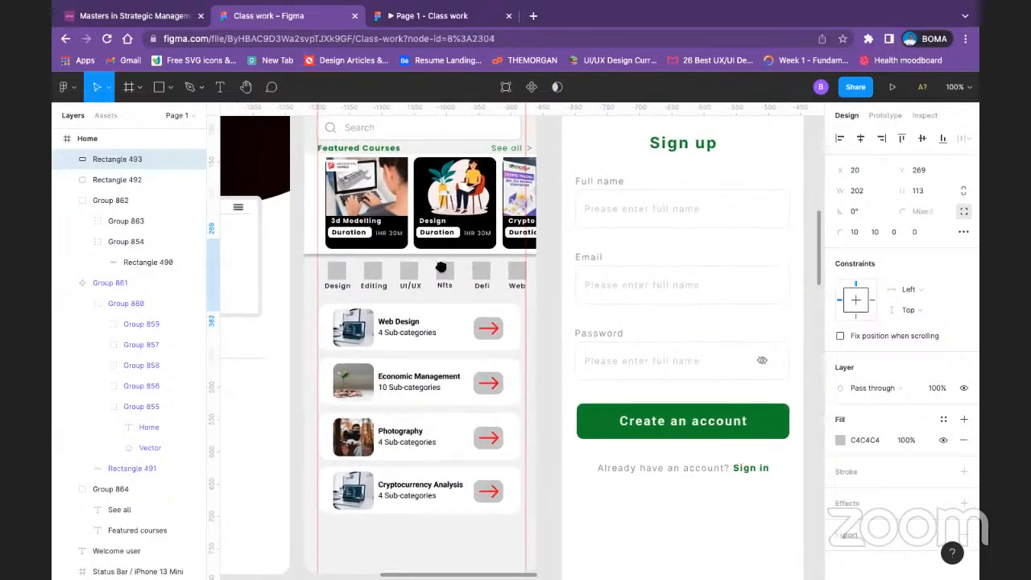
pyautogui.hscroll(10, 440, 268)
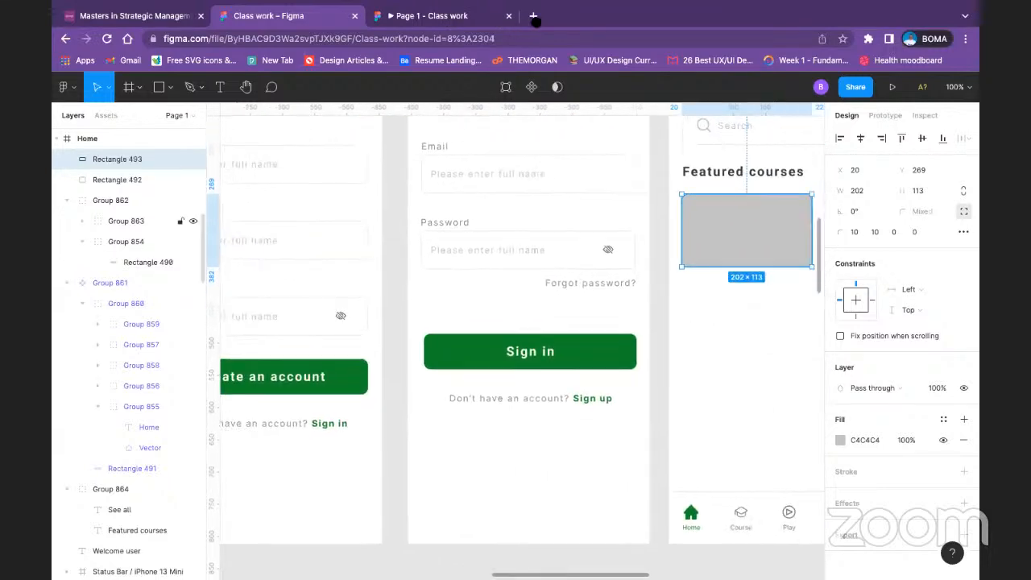
pyautogui.hotkey('ctrl', 't')
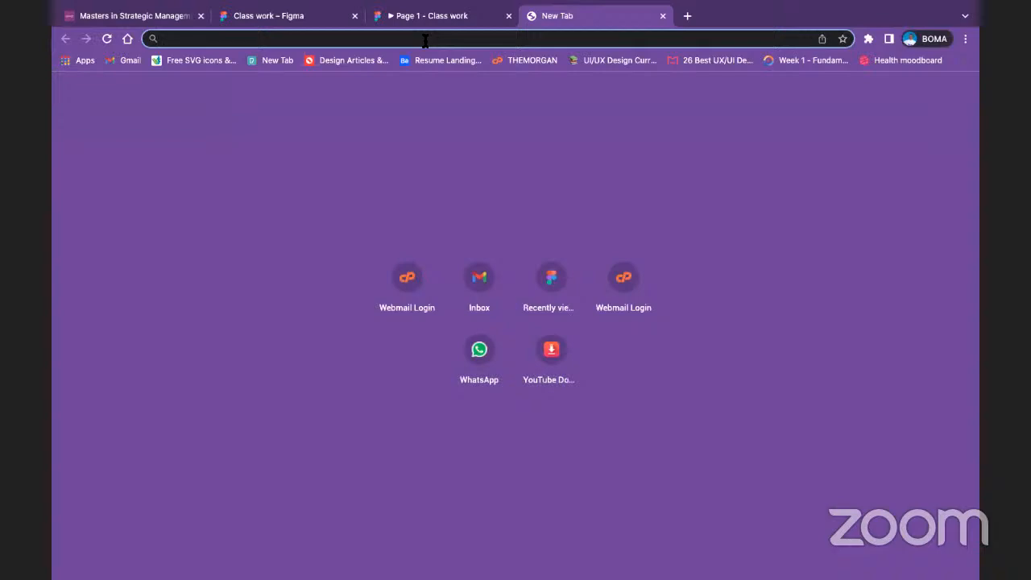
pyautogui.write('3D')
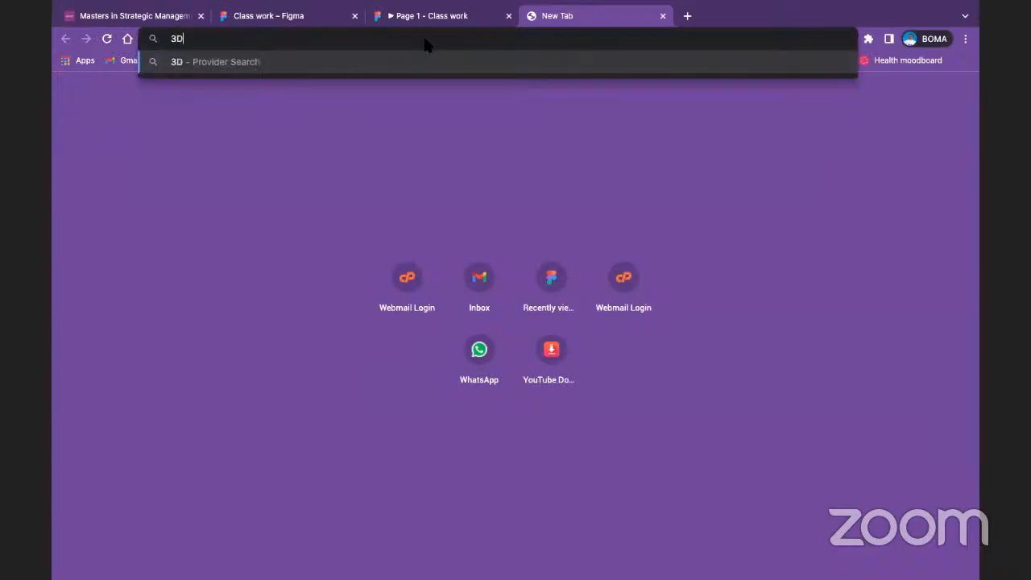
pyautogui.write(' modelling')
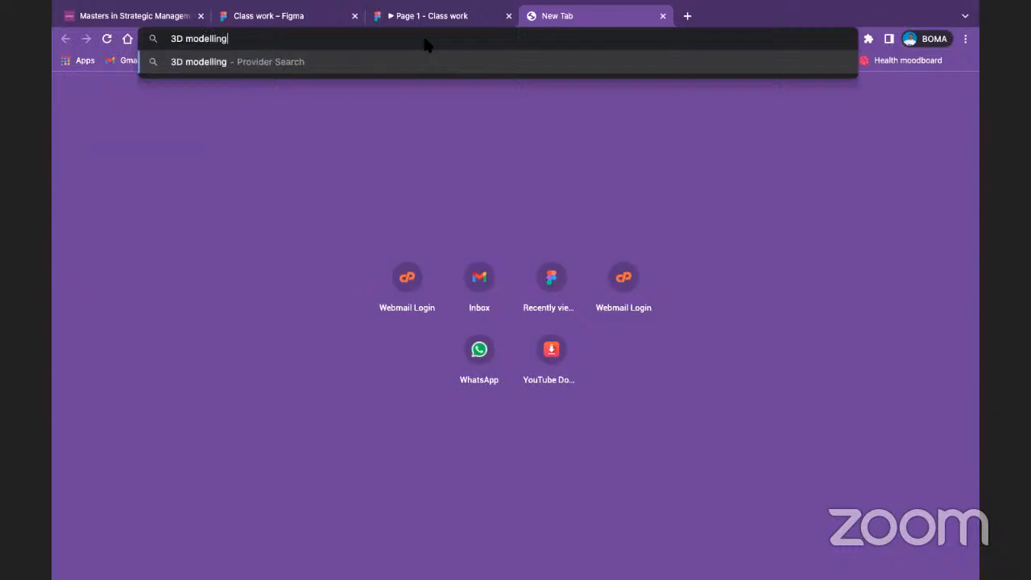
pyautogui.press('Return')
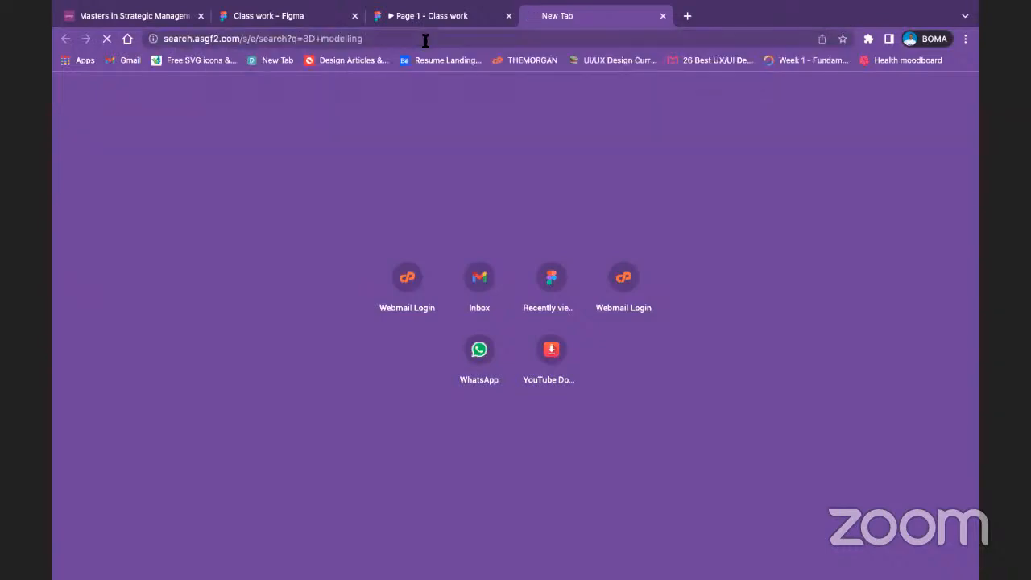
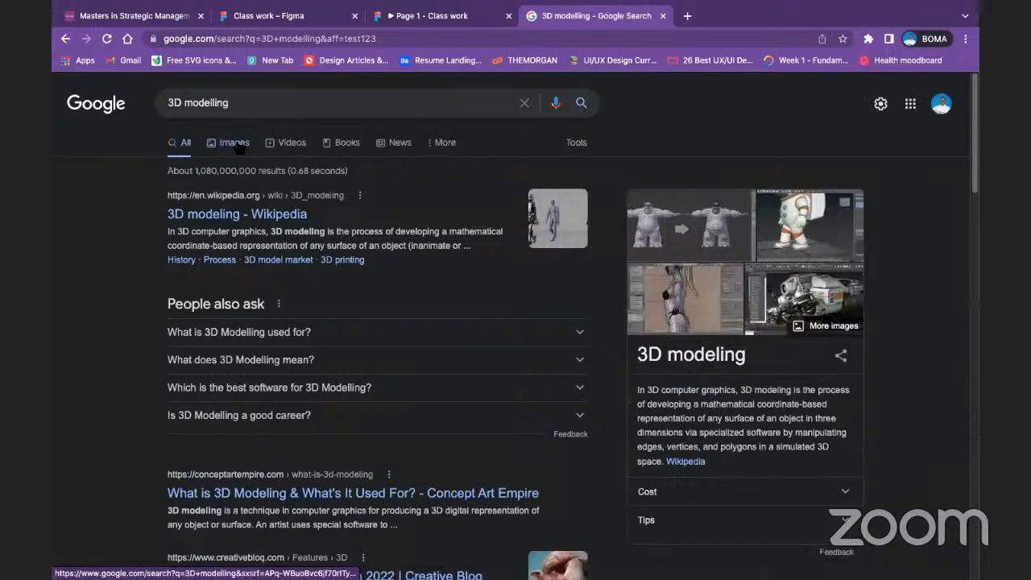
# Step: Look through the image results for "3D modelling" and refine the web search to "3D modelling cover"
pyautogui.click(234, 143)
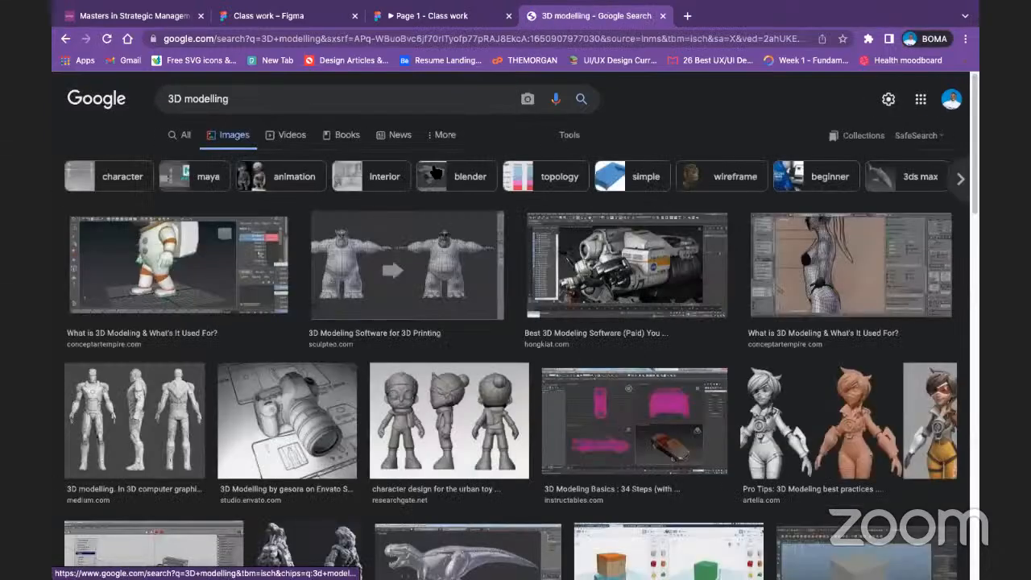
pyautogui.scroll(-6, 434, 172)
pyautogui.scroll(6, 292, 165)
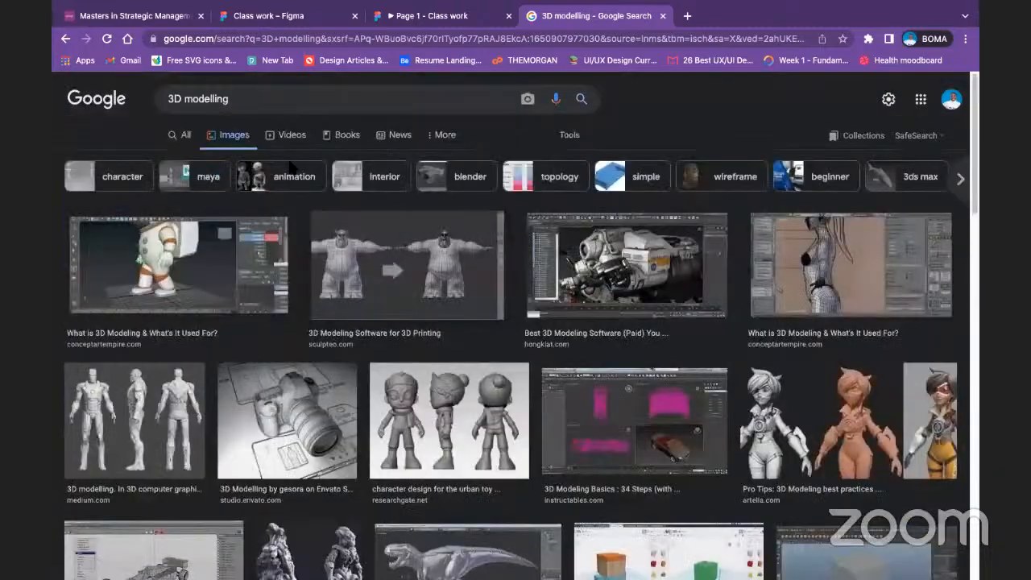
pyautogui.click(310, 102)
pyautogui.write('cov')
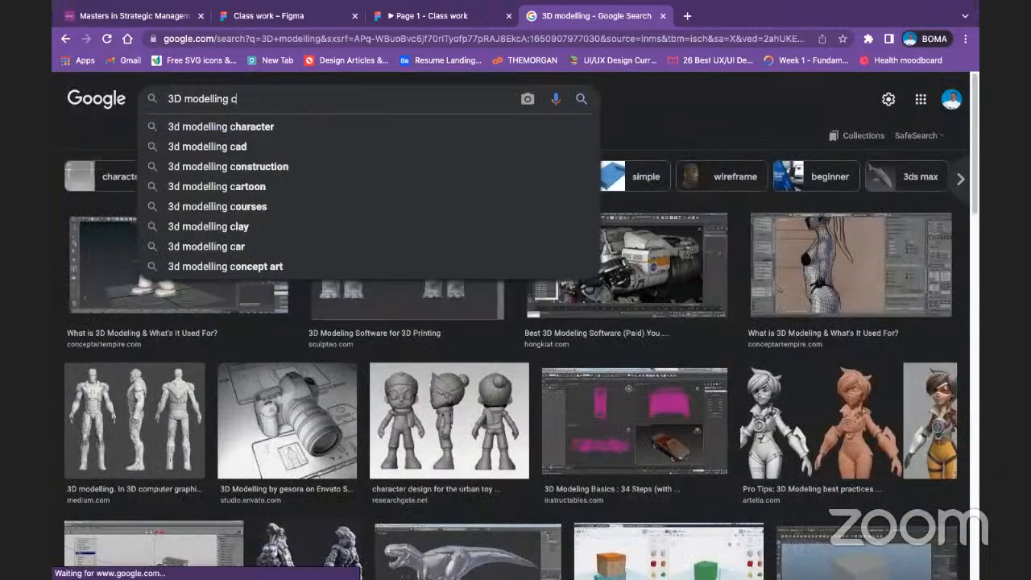
pyautogui.write('er')
pyautogui.press('Return')
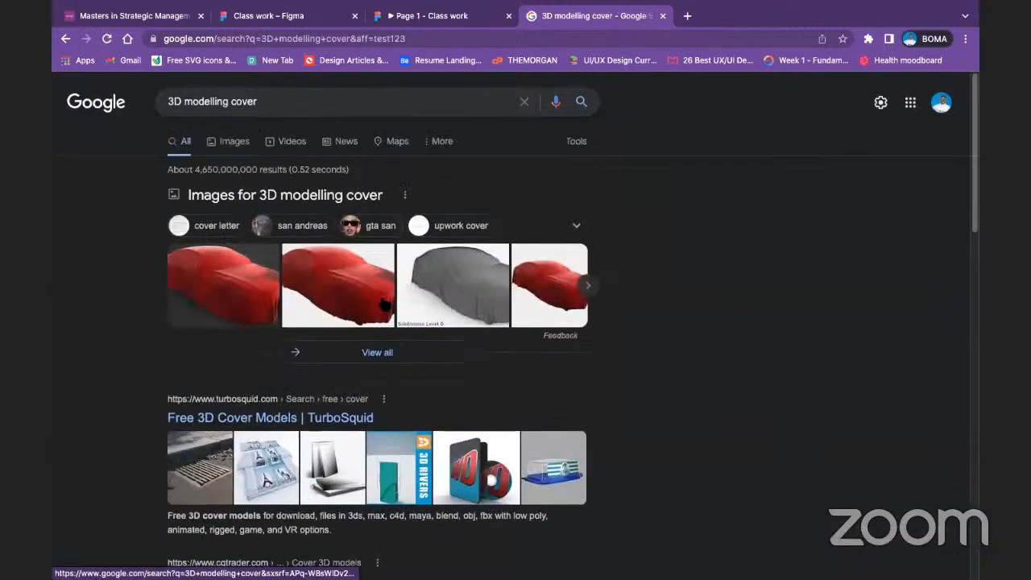
# Step: Examine the web and image results for "3D modelling cover" to find a suitable picture for the course card
pyautogui.scroll(-3, 384, 305)
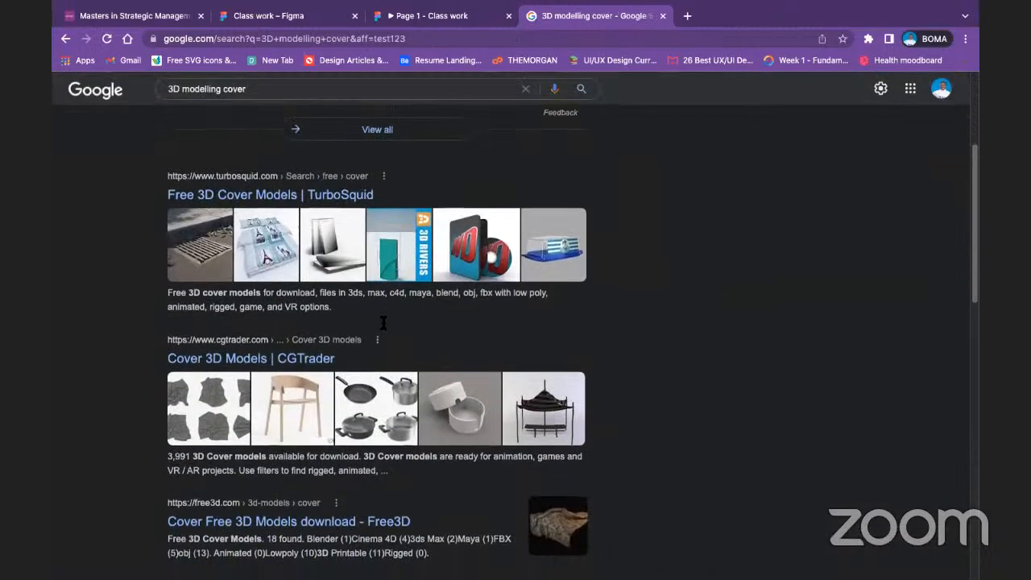
pyautogui.scroll(-3, 383, 323)
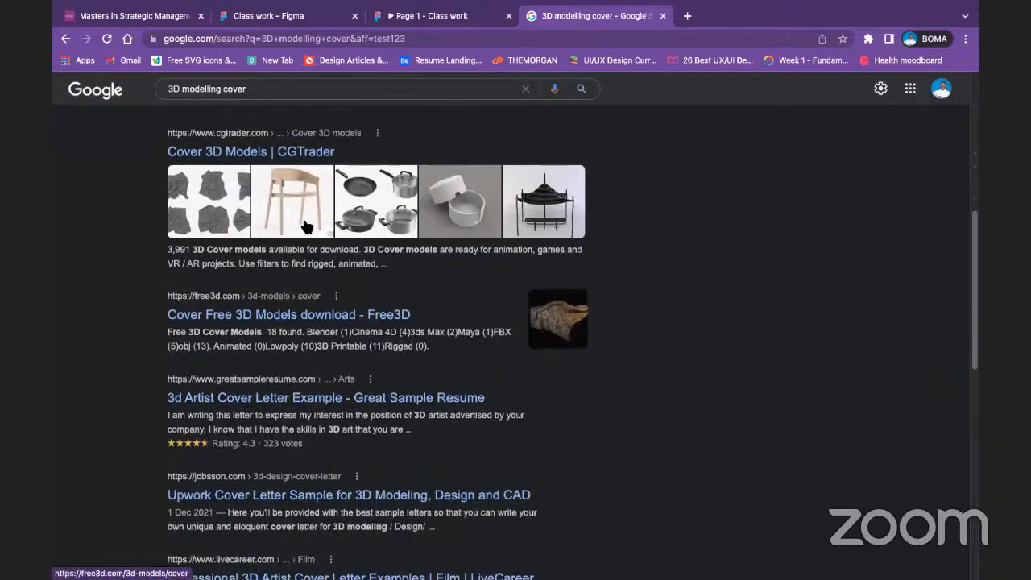
pyautogui.scroll(6, 306, 226)
pyautogui.click(233, 142)
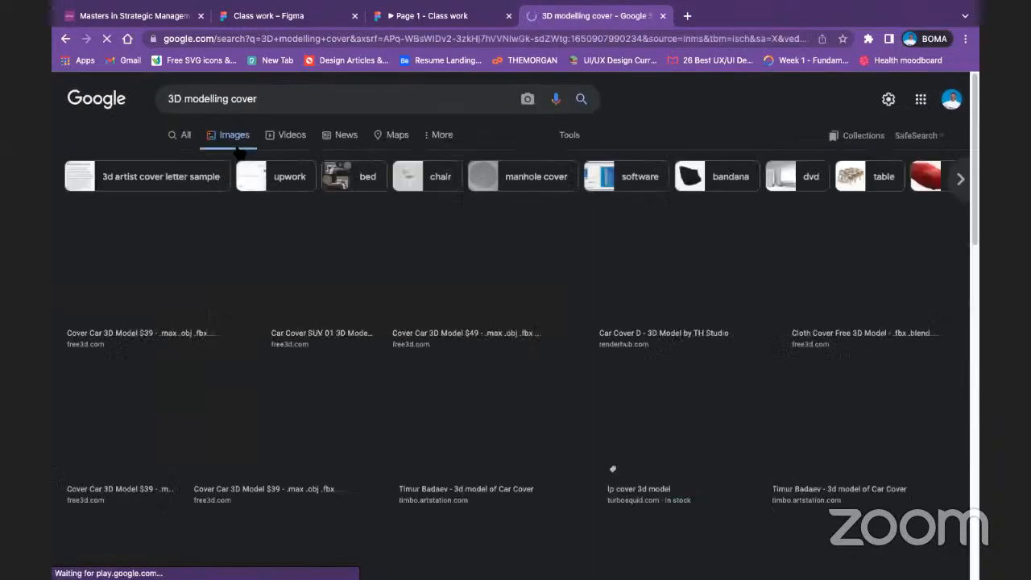
pyautogui.scroll(-3, 552, 321)
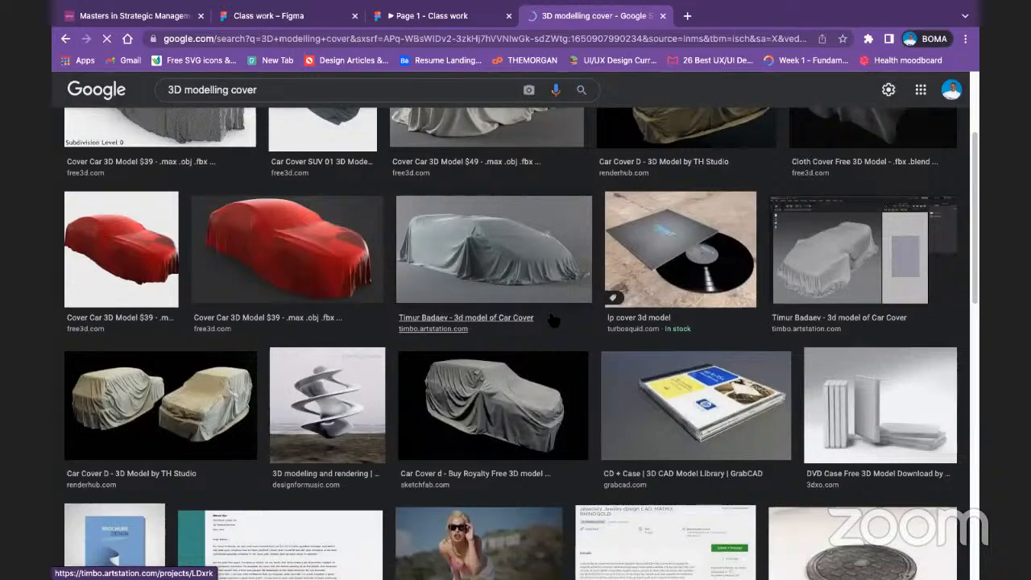
pyautogui.scroll(-15, 552, 320)
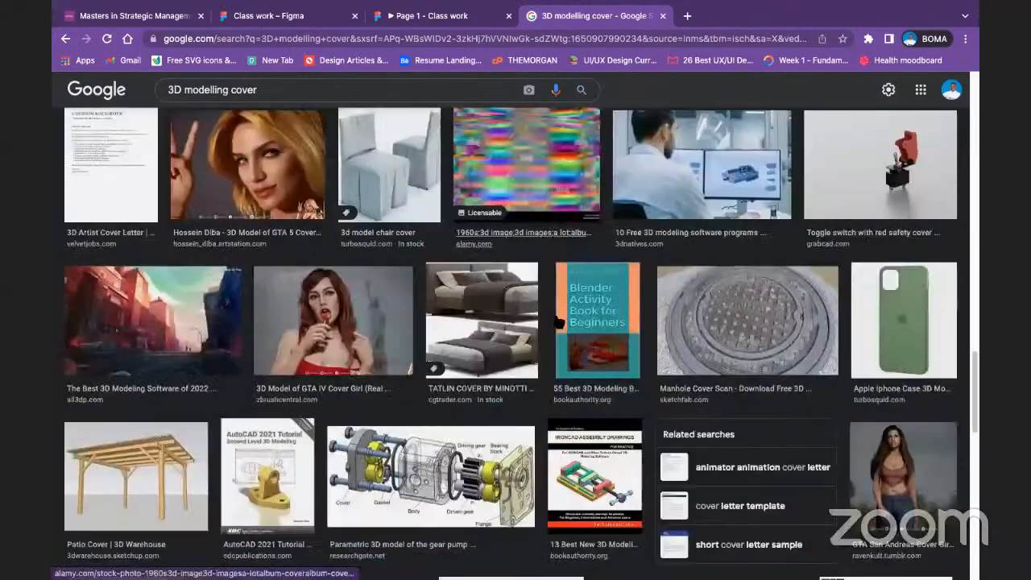
pyautogui.scroll(-8, 557, 321)
pyautogui.scroll(-3, 558, 321)
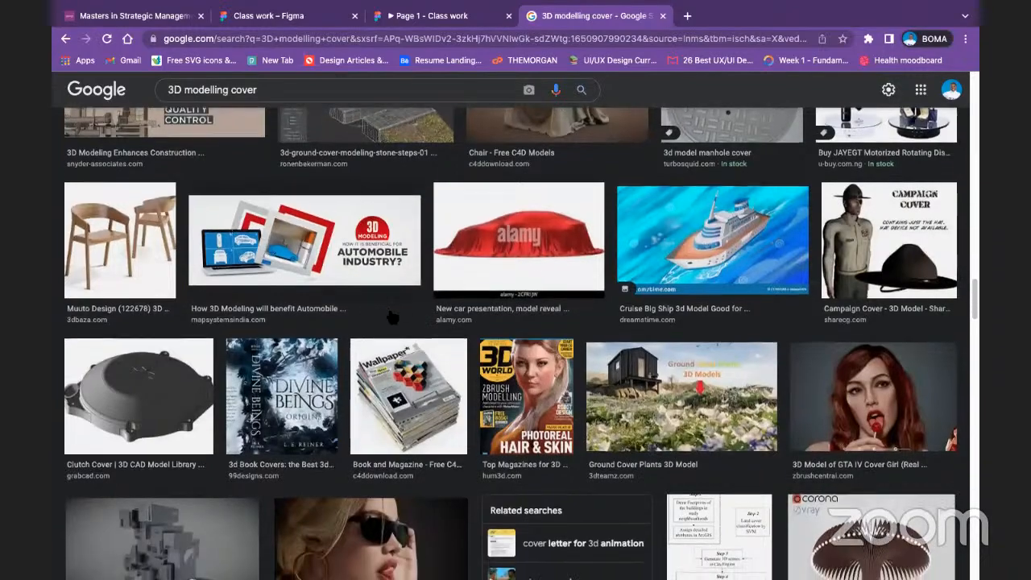
pyautogui.scroll(-3, 390, 317)
pyautogui.scroll(-15, 429, 321)
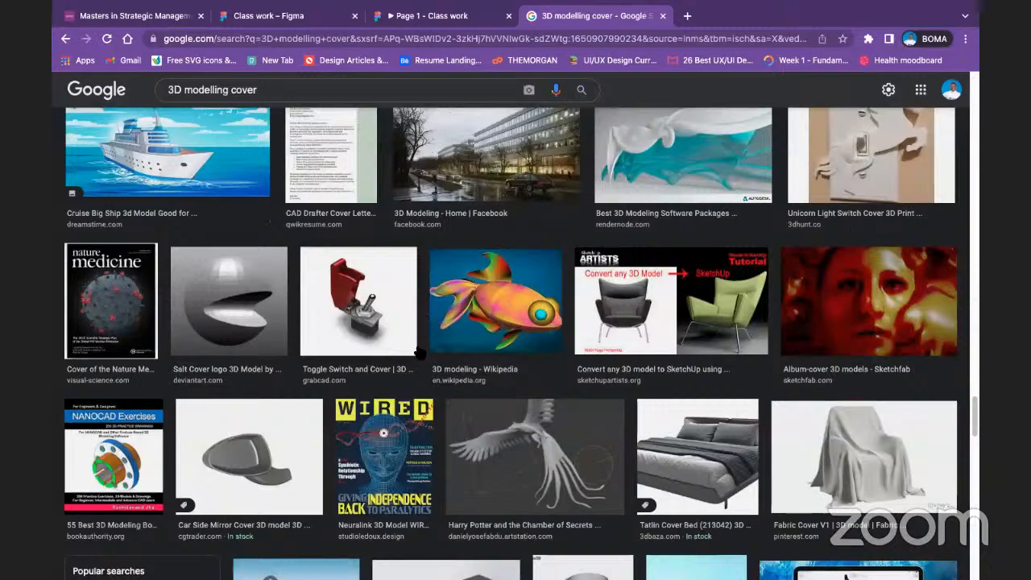
pyautogui.scroll(-2, 348, 347)
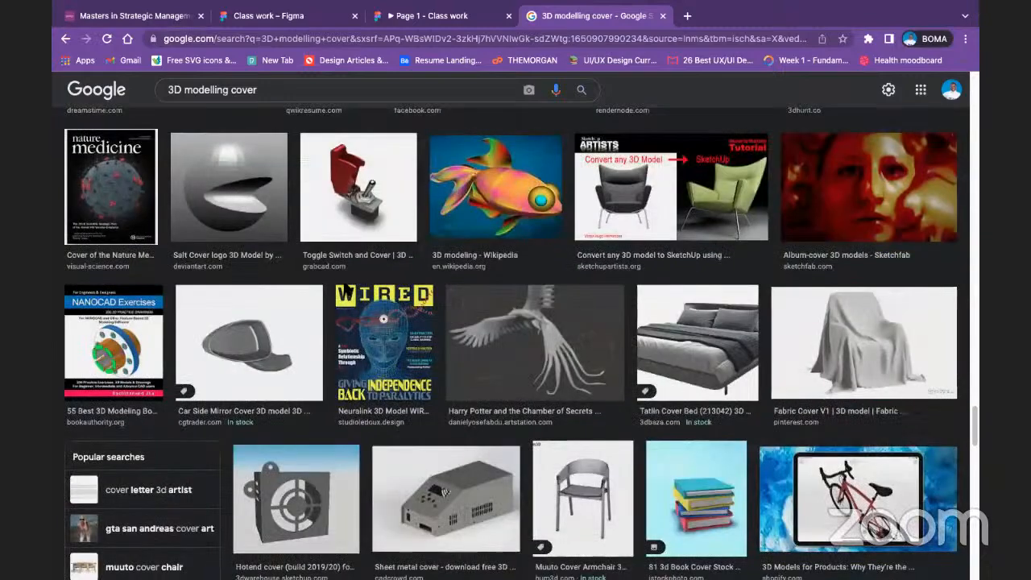
pyautogui.scroll(-5, 332, 290)
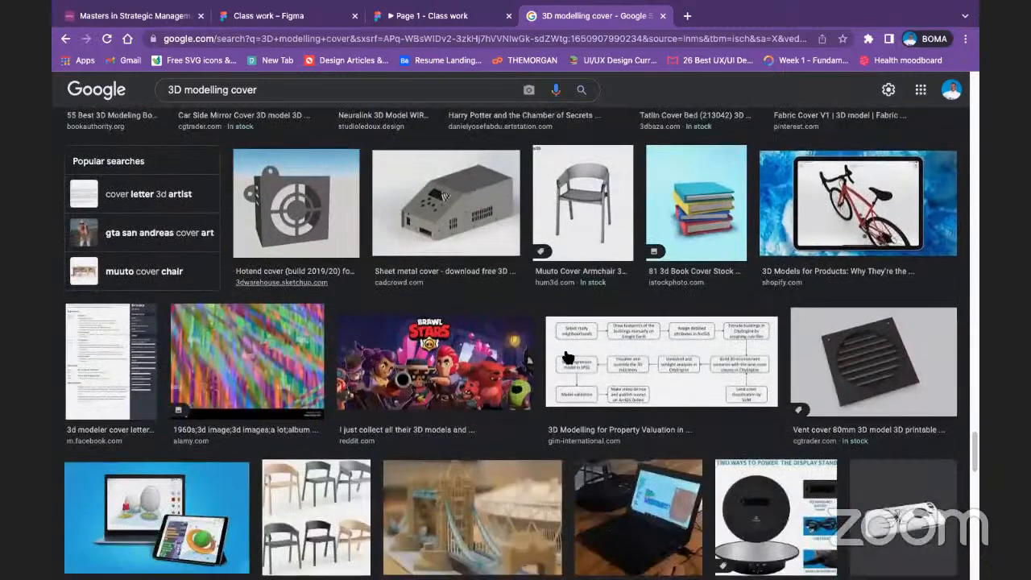
pyautogui.scroll(-5, 167, 222)
# Step: Open the 3Dnatives "Software to Start 3D Modeling" picture from the image results and copy it
pyautogui.click(168, 222)
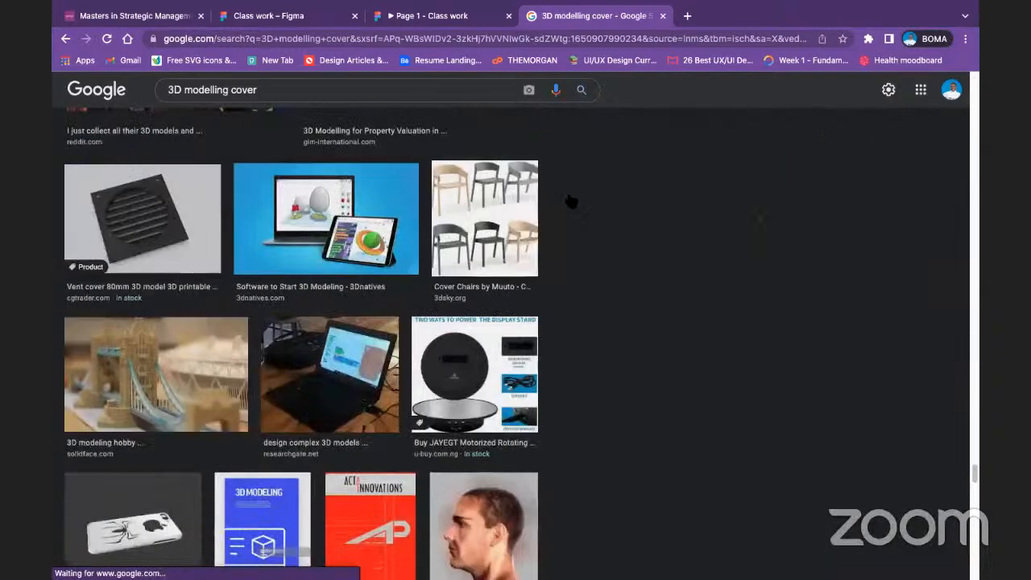
pyautogui.rightClick(767, 209)
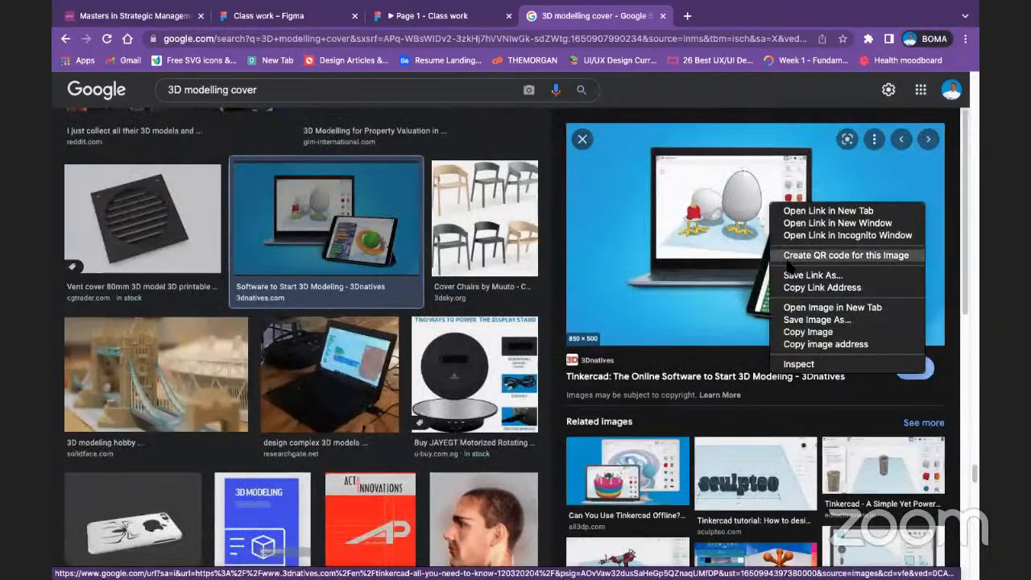
pyautogui.click(807, 332)
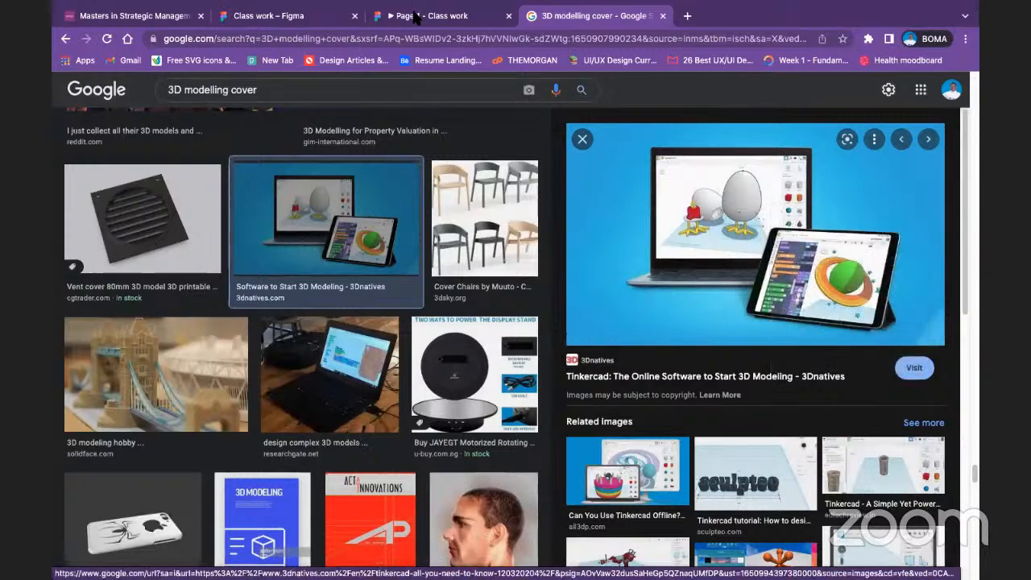
# Step: Switch to the Class work file in Figma and paste the copied picture beside the Home frame
pyautogui.click(268, 15)
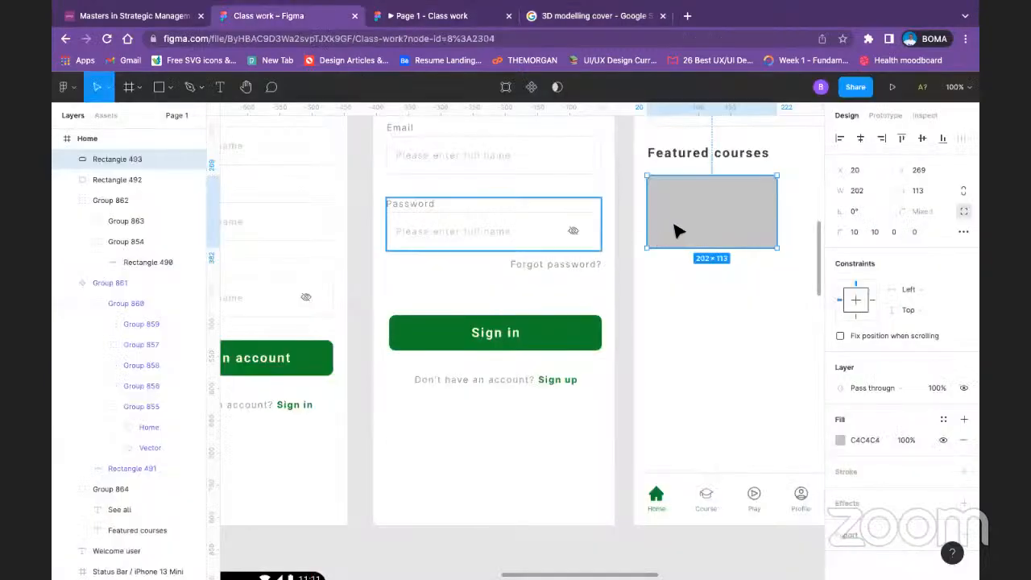
pyautogui.rightClick(654, 364)
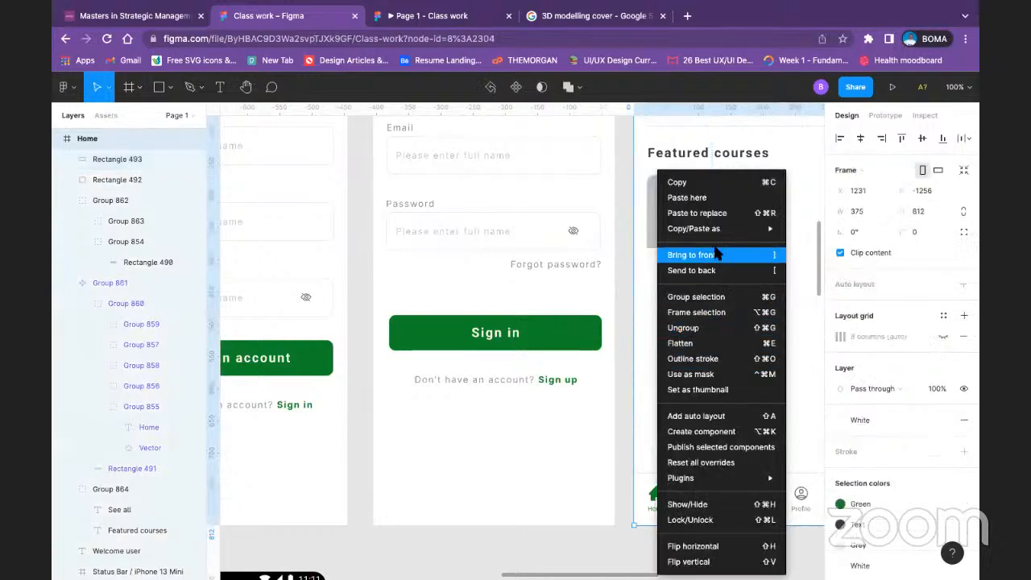
pyautogui.click(687, 197)
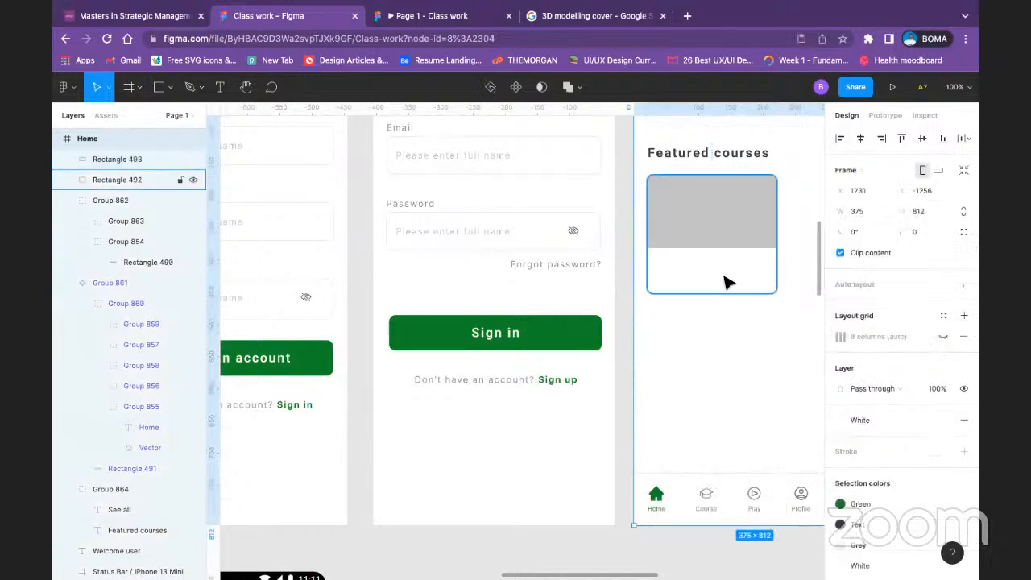
pyautogui.moveTo(373, 245); pyautogui.dragTo(597, 283)
pyautogui.moveTo(524, 231); pyautogui.dragTo(581, 284)
pyautogui.moveTo(547, 324); pyautogui.dragTo(404, 222)
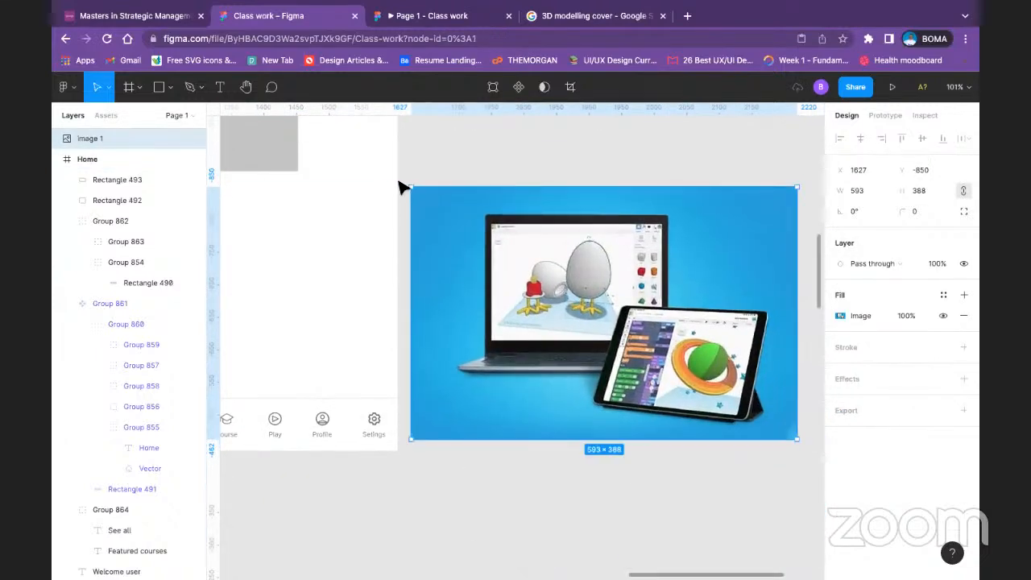
# Step: Scale the pasted image down to about 136 × 89 and place it over the gray rectangle under Featured courses
pyautogui.moveTo(584, 256); pyautogui.dragTo(292, 197)
pyautogui.click(669, 258)
pyautogui.scroll(2, 354, 273)
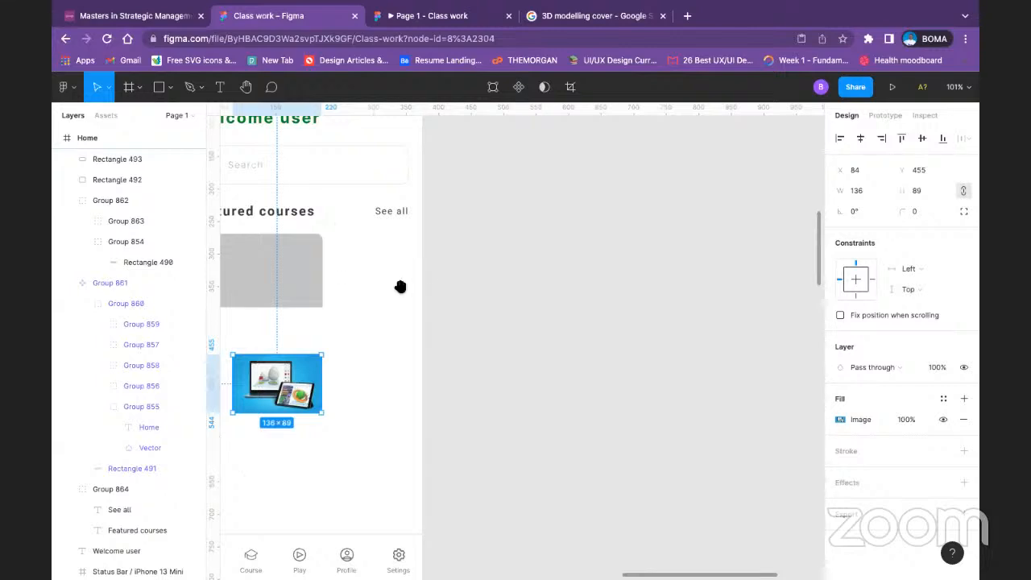
pyautogui.moveTo(384, 288); pyautogui.dragTo(619, 287)
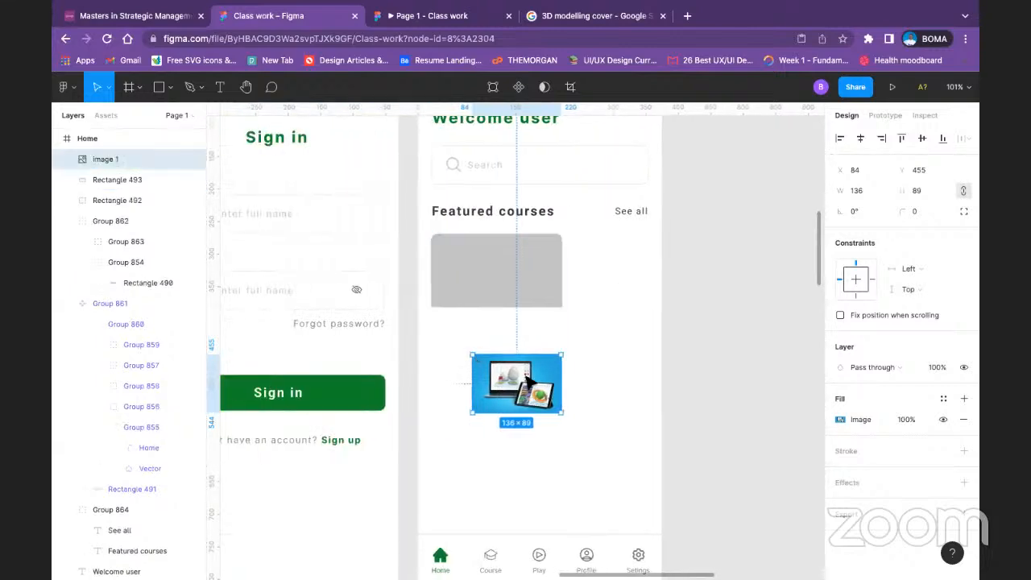
pyautogui.moveTo(533, 397); pyautogui.dragTo(513, 280)
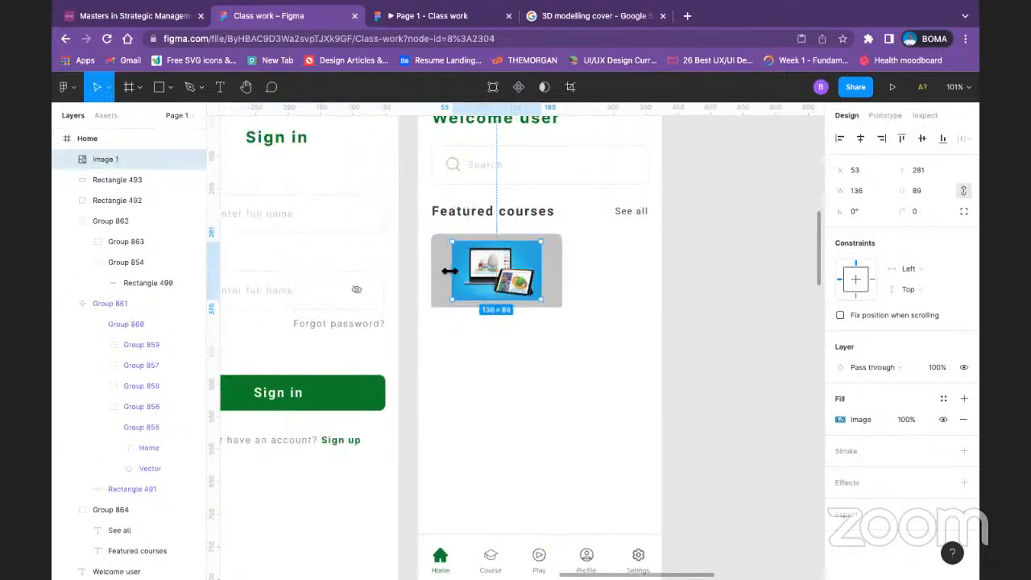
# Step: Try using the small course image as a mask over the gray rectangle, and undo it
pyautogui.click(441, 272)
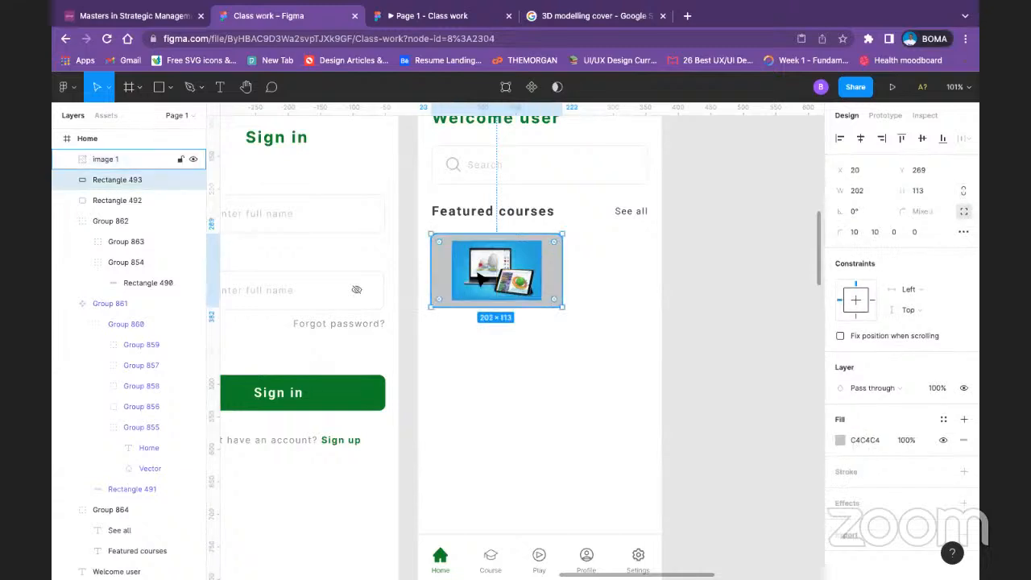
pyautogui.click(115, 162)
pyautogui.rightClick(115, 162)
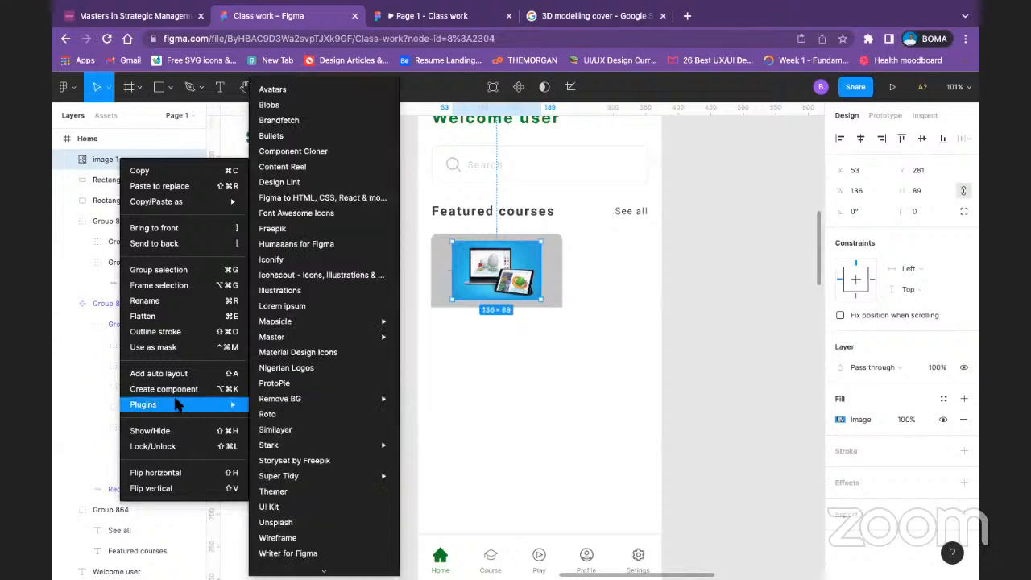
pyautogui.click(165, 347)
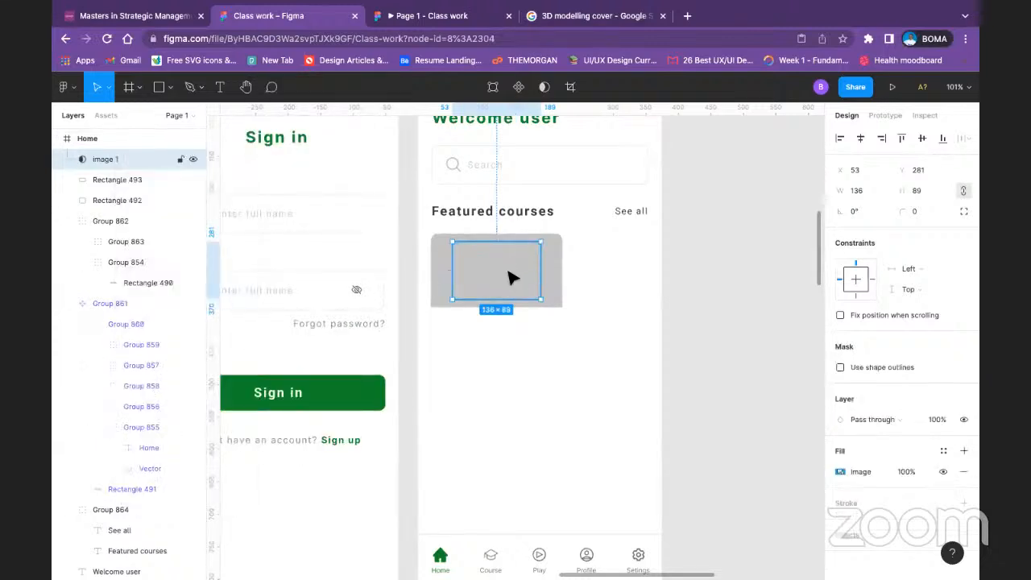
pyautogui.hotkey('ctrl', 'z')
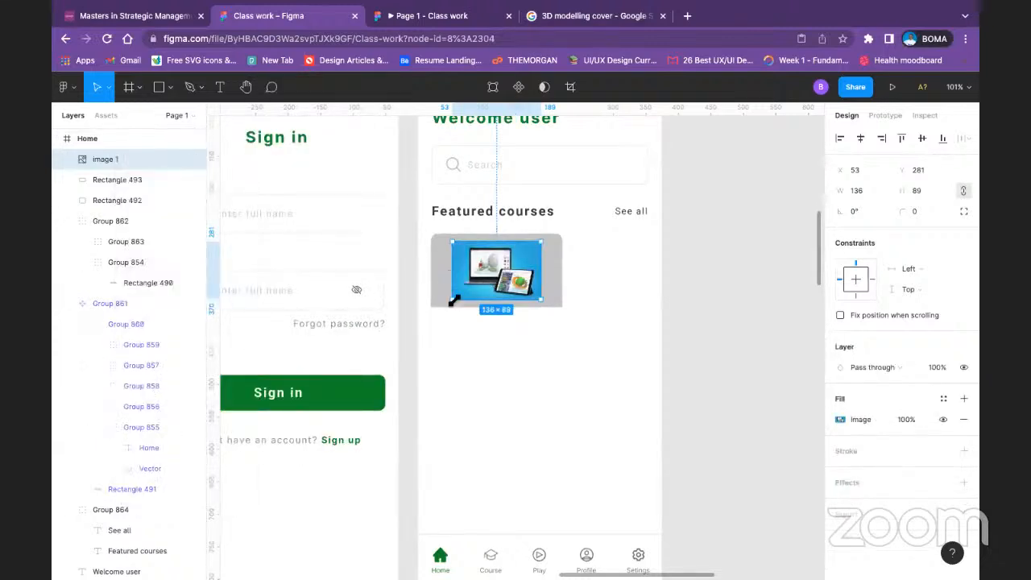
# Step: Enlarge the course image proportionally to about 219 × 143 so that it covers the whole gray rectangle
pyautogui.moveTo(450, 303); pyautogui.dragTo(424, 317)
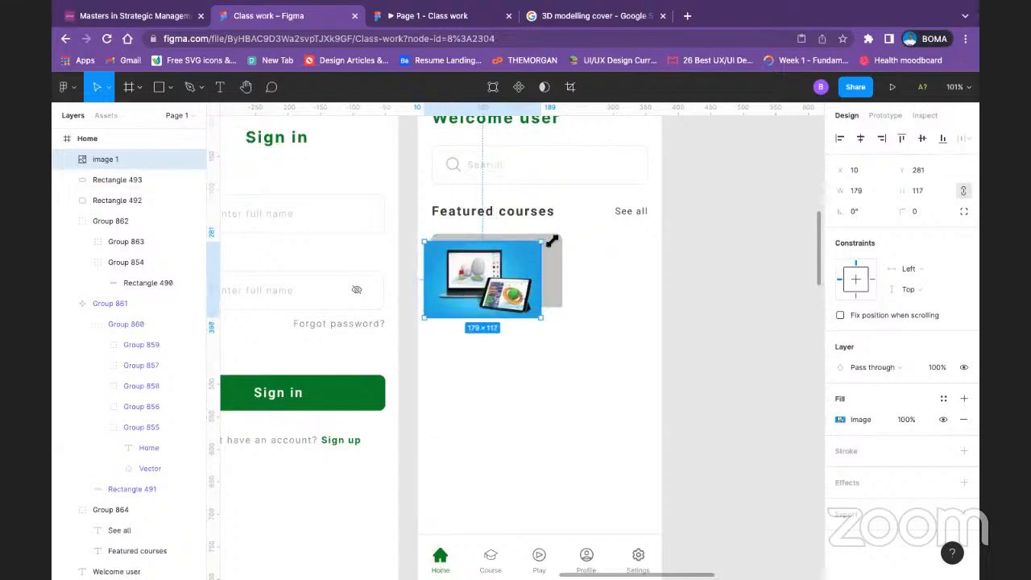
pyautogui.moveTo(552, 240); pyautogui.dragTo(568, 223)
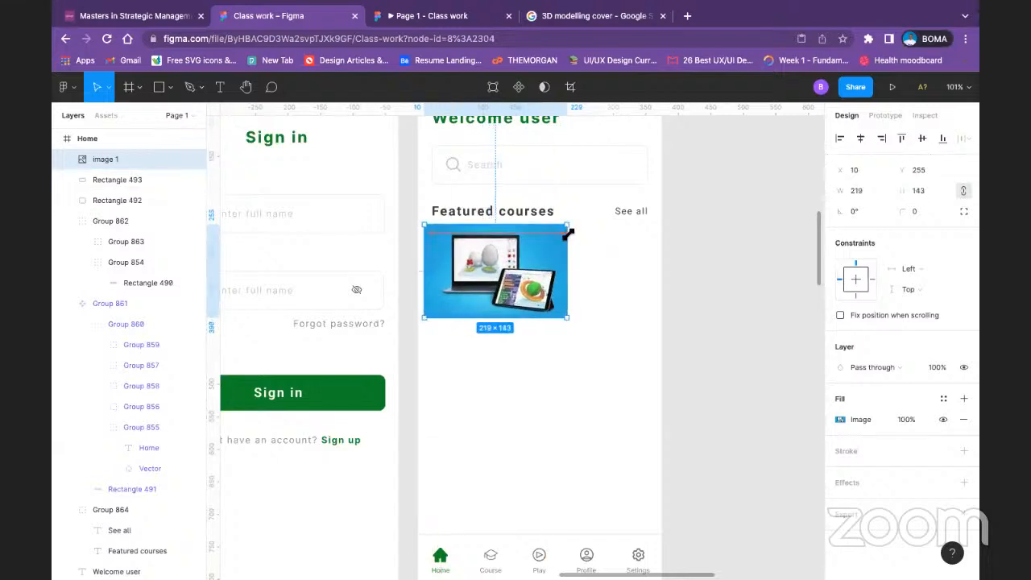
# Step: Try using the enlarged course image on its own as a mask
pyautogui.rightClick(111, 161)
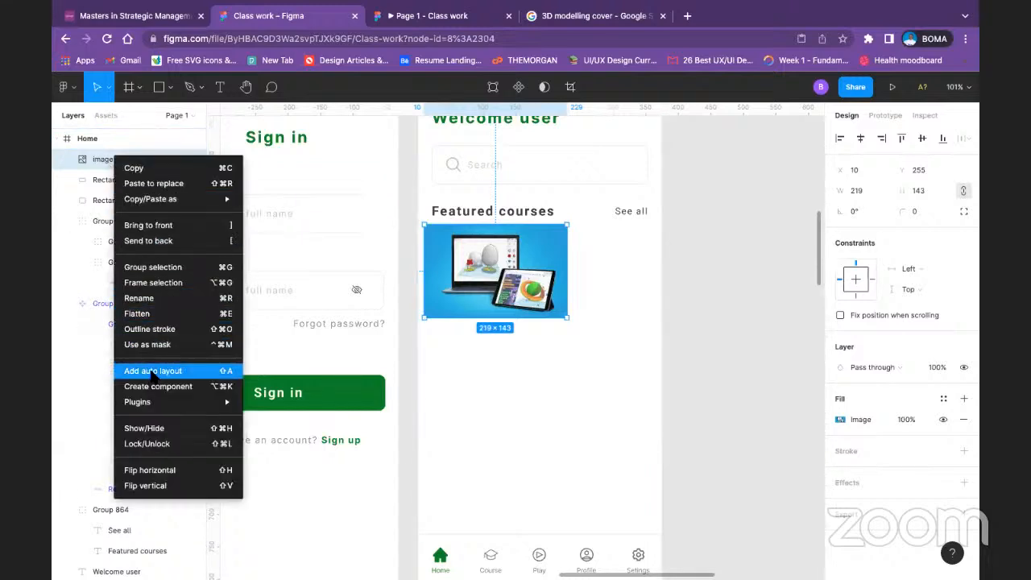
pyautogui.click(148, 345)
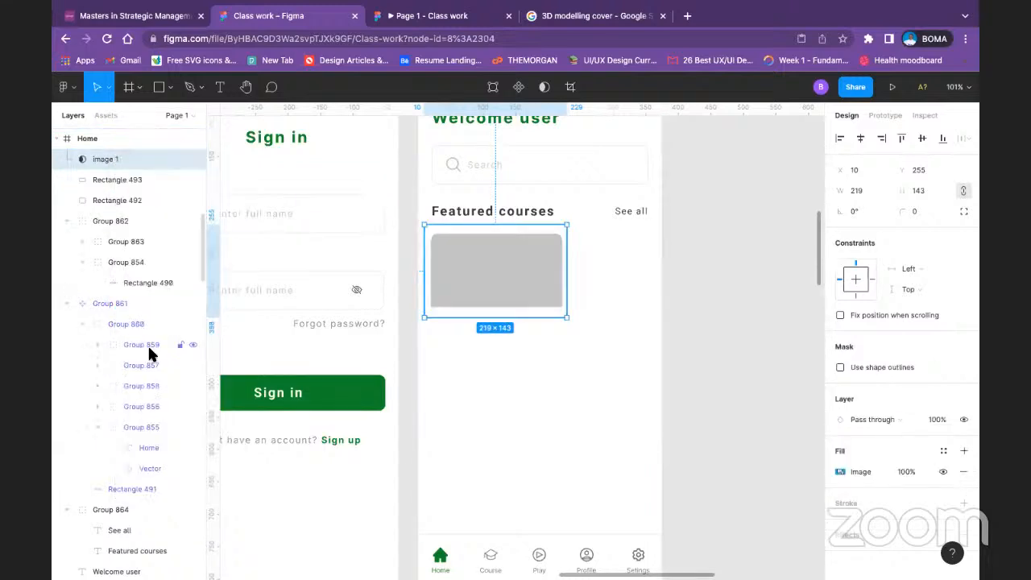
# Step: Select the course image together with Rectangle 493 and mask the image with the rectangle's rounded shape
pyautogui.click(133, 182)
pyautogui.click(131, 157)
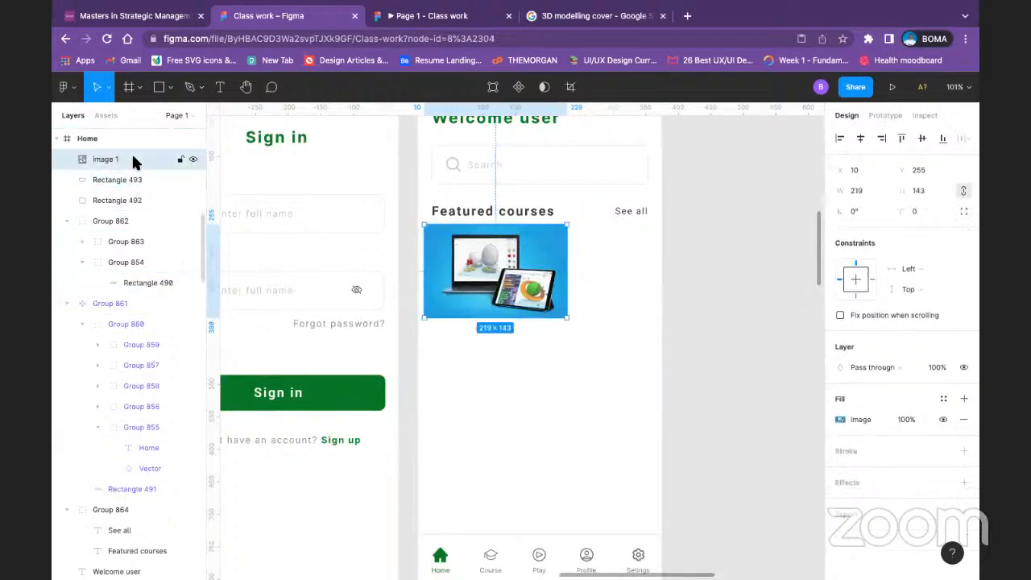
pyautogui.keyDown('shift'); pyautogui.click(133, 177); pyautogui.keyUp('shift')
pyautogui.rightClick(133, 177)
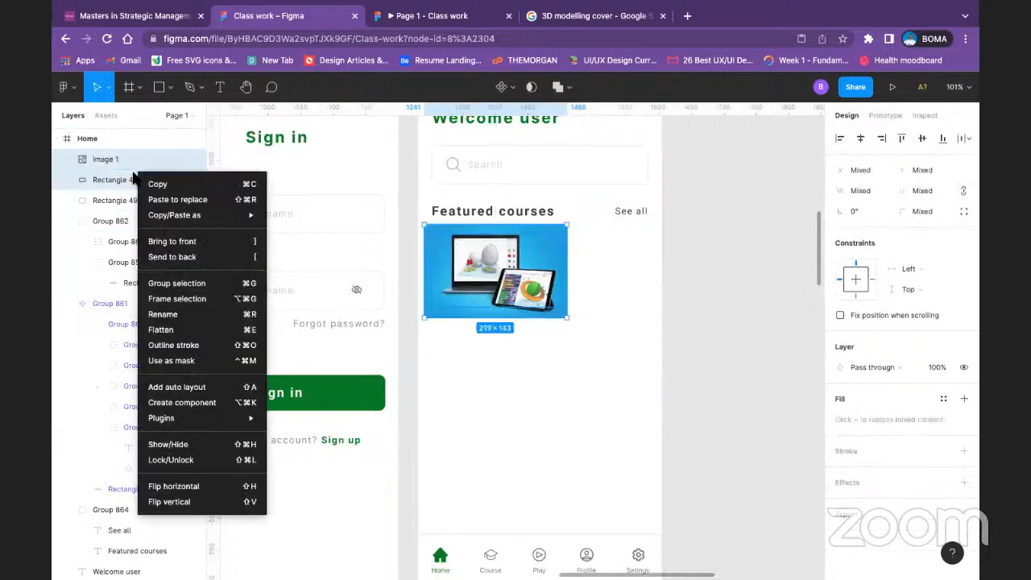
pyautogui.click(182, 368)
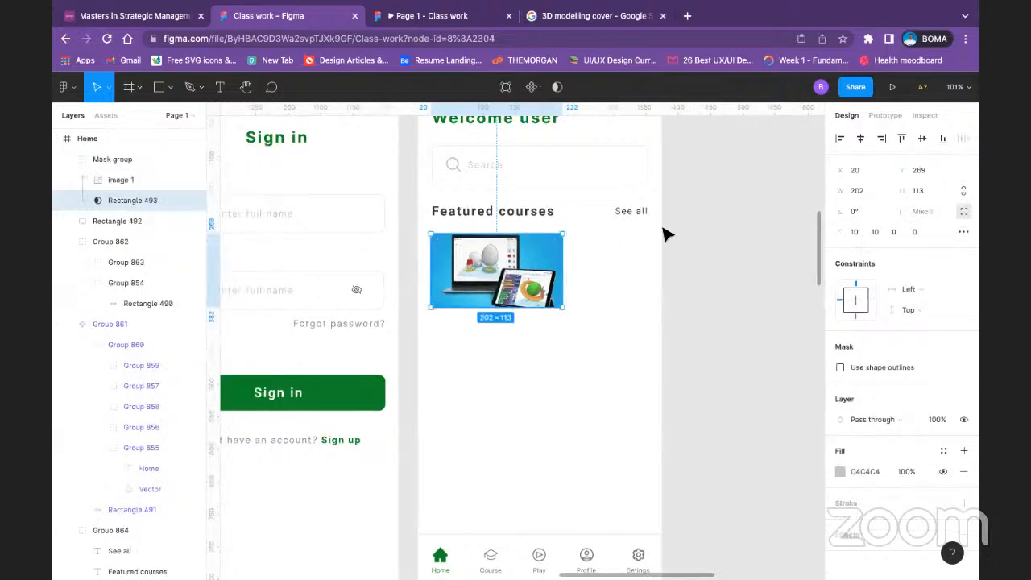
# Step: Crop the masked course image, extending its frame to 240 × 152 and repositioning the picture within the rounded mask
pyautogui.doubleClick(531, 286)
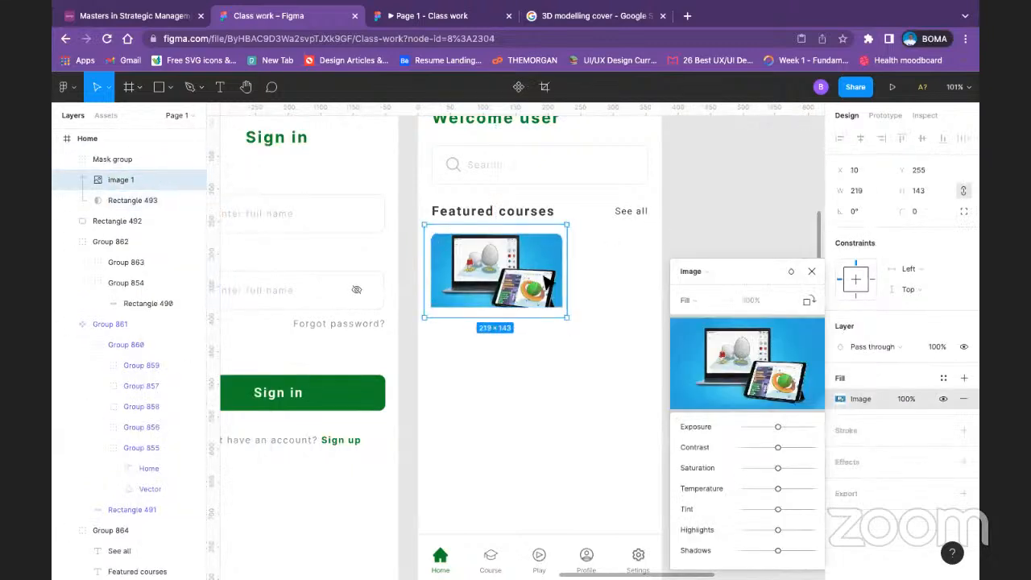
pyautogui.click(544, 87)
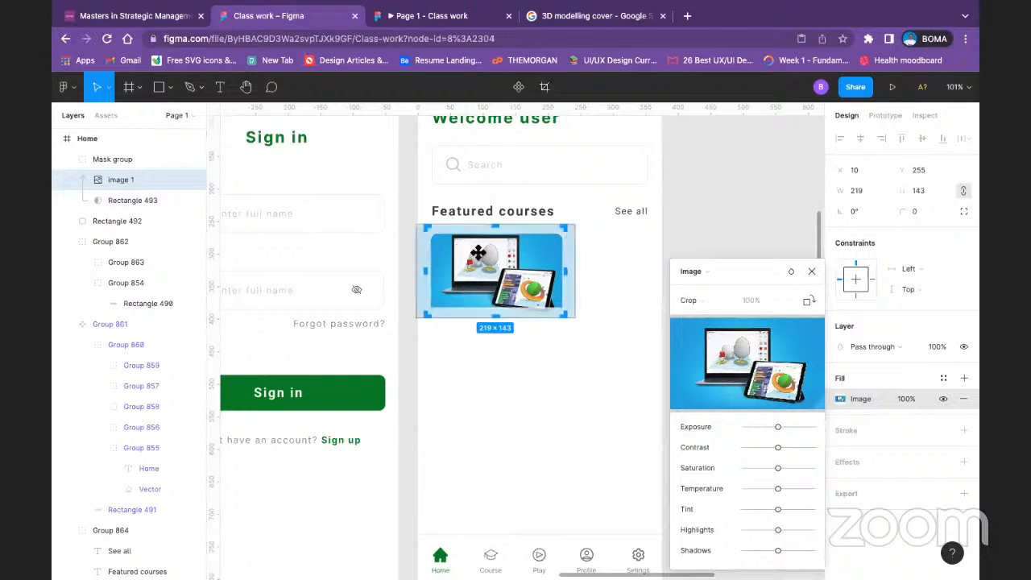
pyautogui.moveTo(485, 267); pyautogui.dragTo(486, 276)
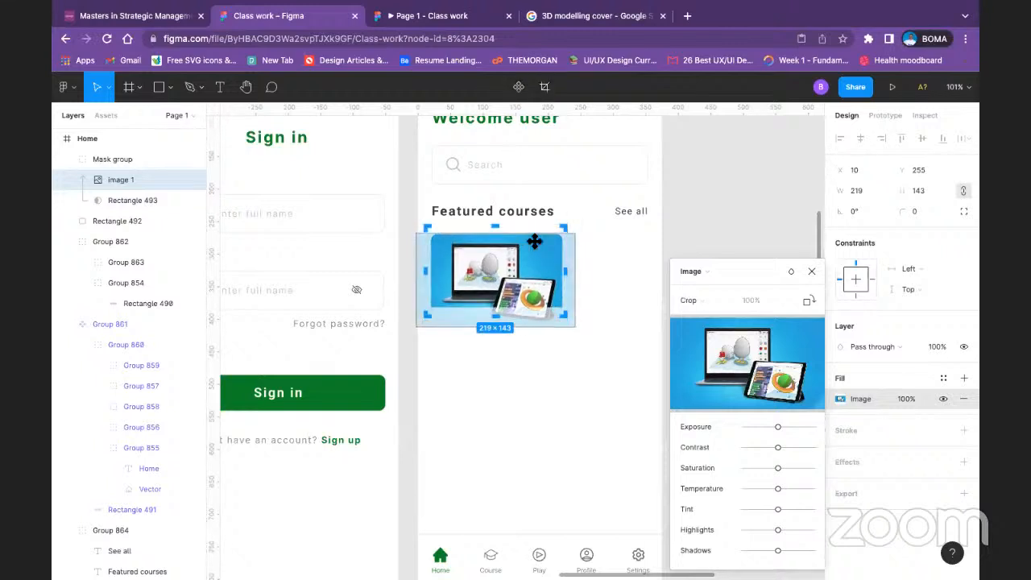
pyautogui.moveTo(579, 220); pyautogui.dragTo(591, 214)
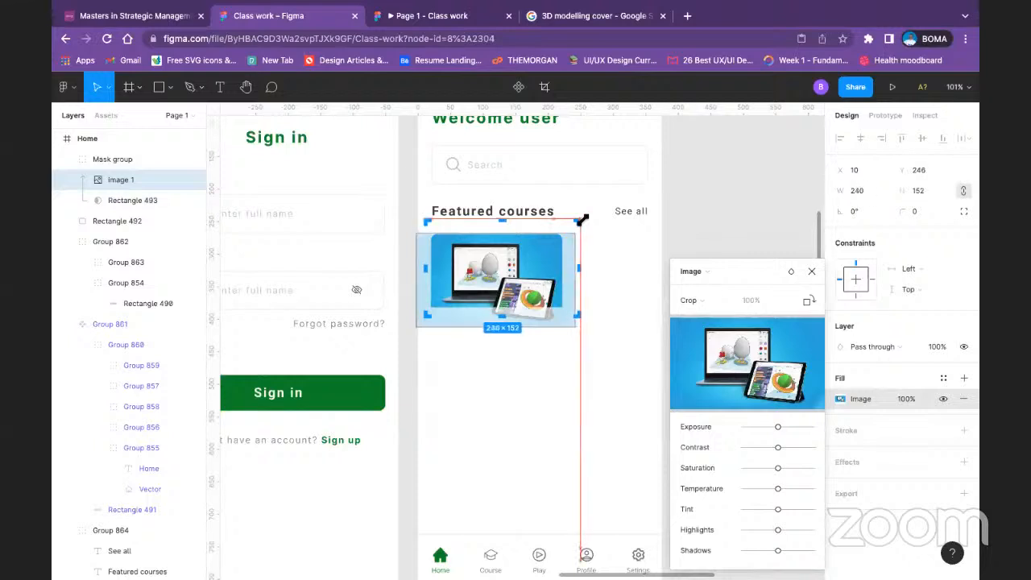
pyautogui.moveTo(538, 272); pyautogui.dragTo(537, 262)
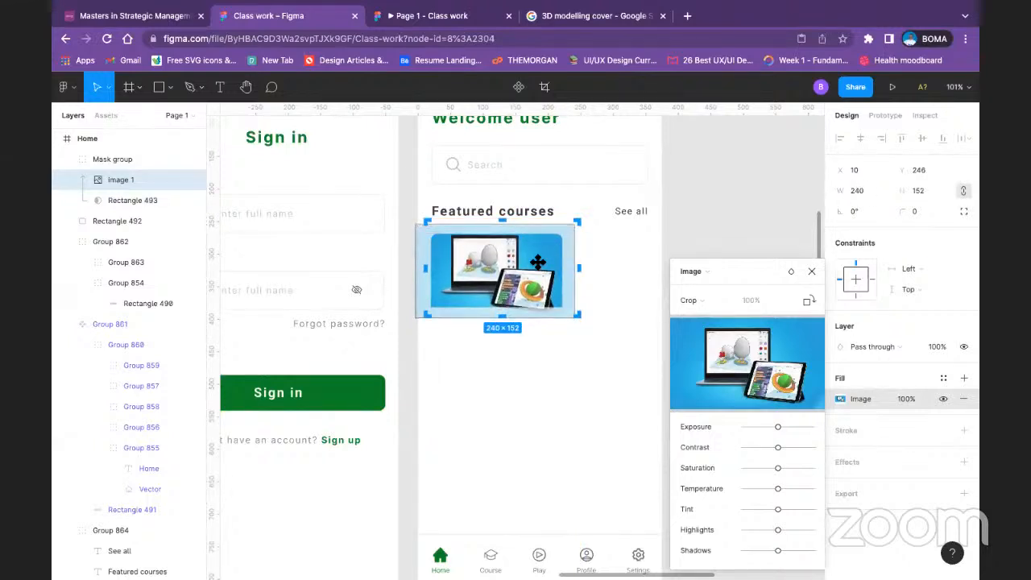
pyautogui.press('Escape')
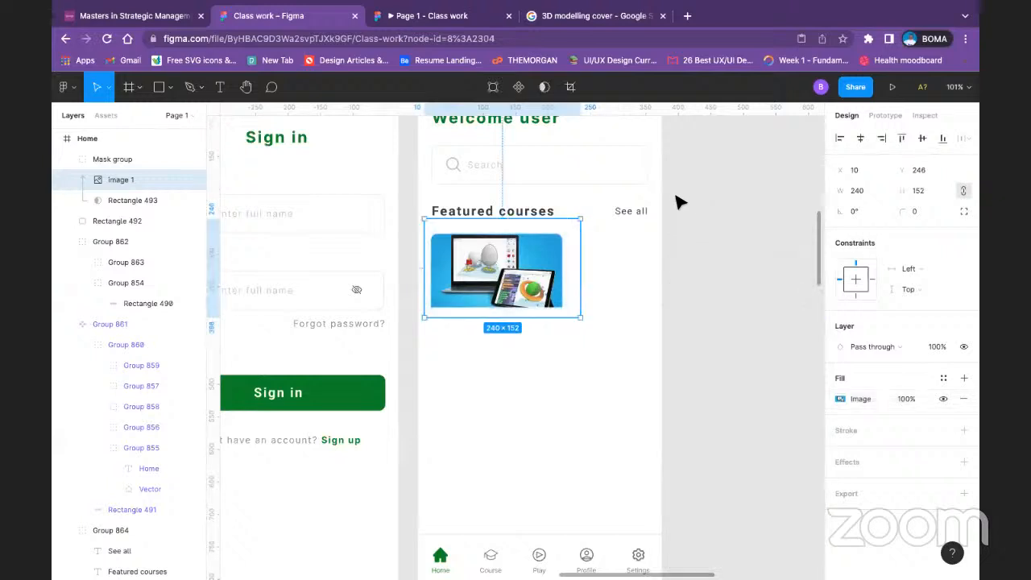
pyautogui.click(703, 407)
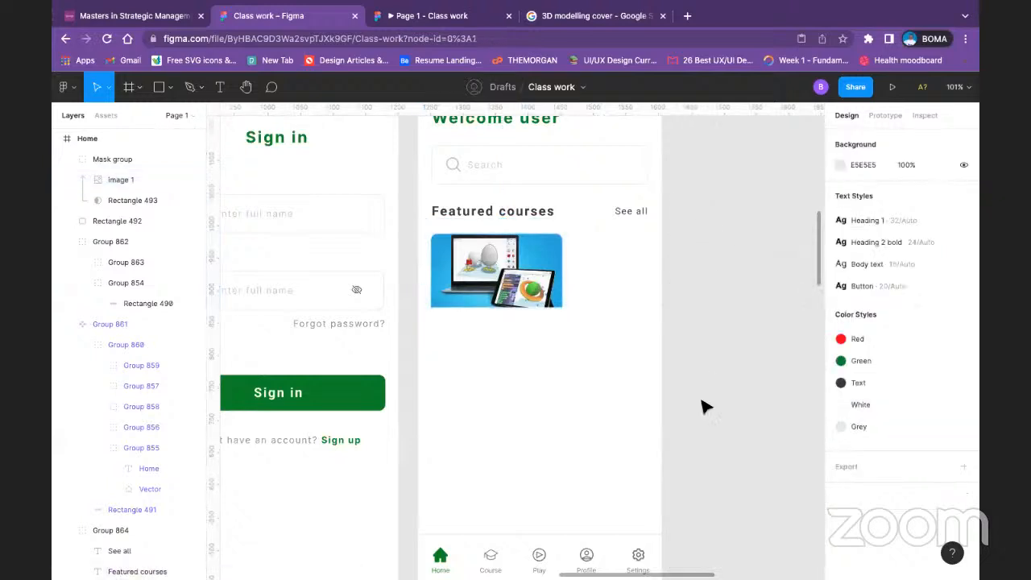
pyautogui.click(495, 348)
pyautogui.doubleClick(495, 348)
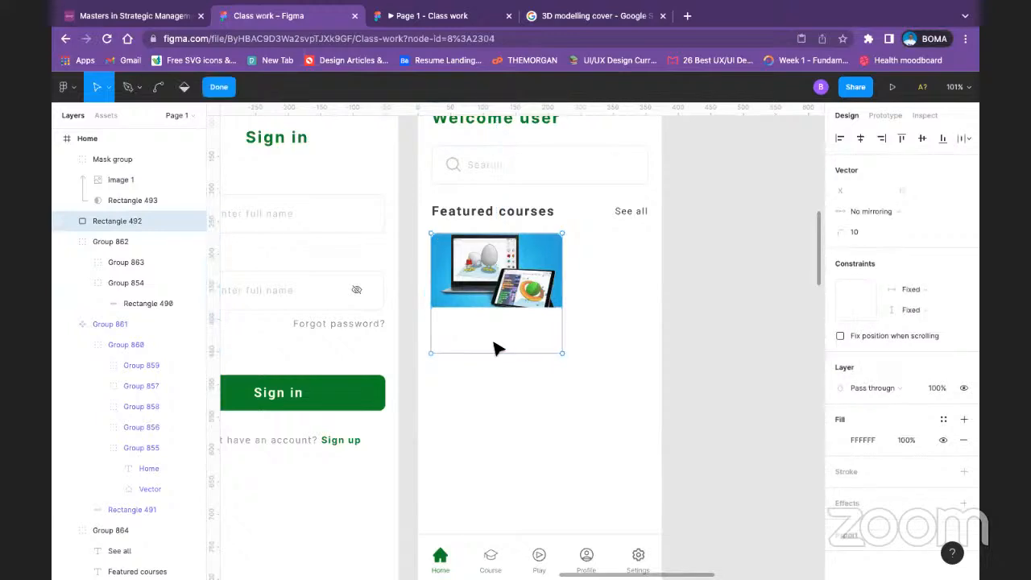
pyautogui.click(227, 88)
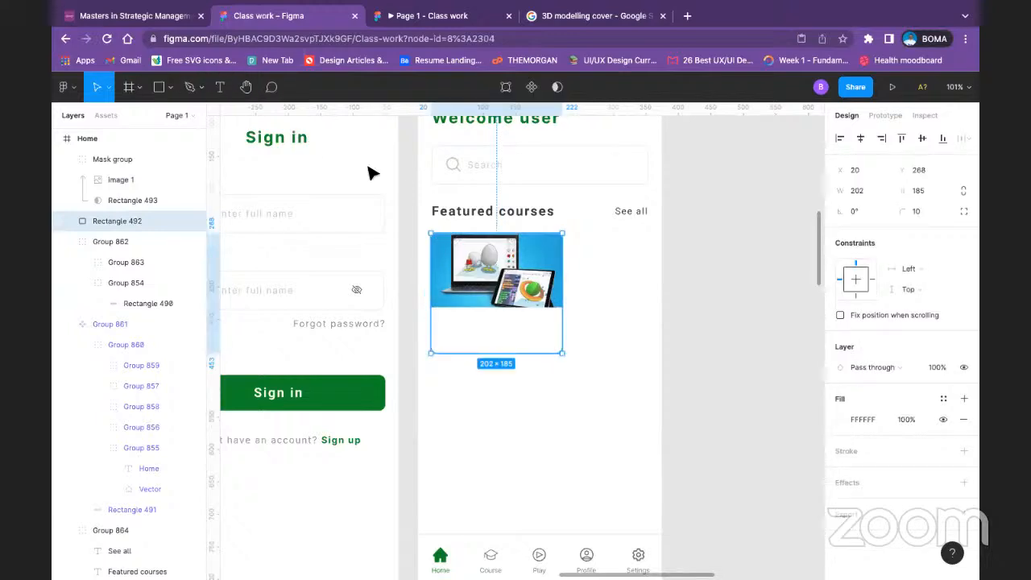
pyautogui.click(702, 356)
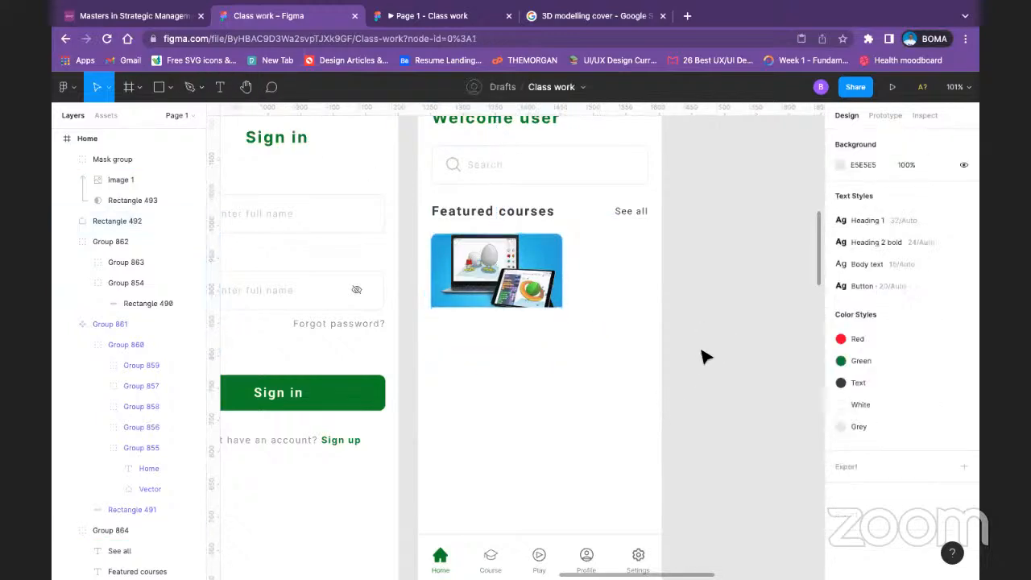
# Step: Group the masked course image with the white card rectangle behind it
pyautogui.moveTo(559, 425); pyautogui.dragTo(644, 425)
pyautogui.click(575, 272)
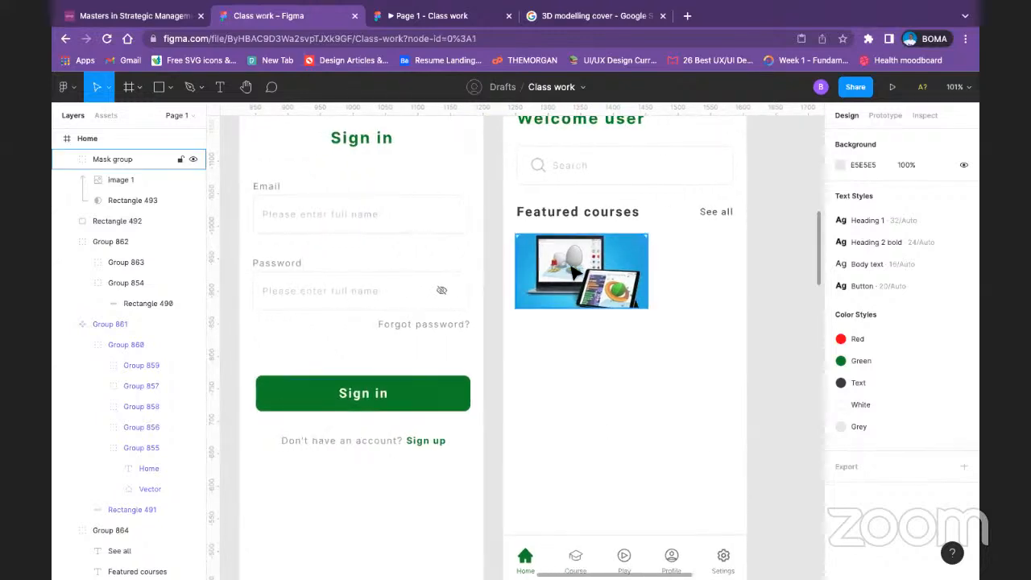
pyautogui.keyDown('shift'); pyautogui.click(575, 348); pyautogui.keyUp('shift')
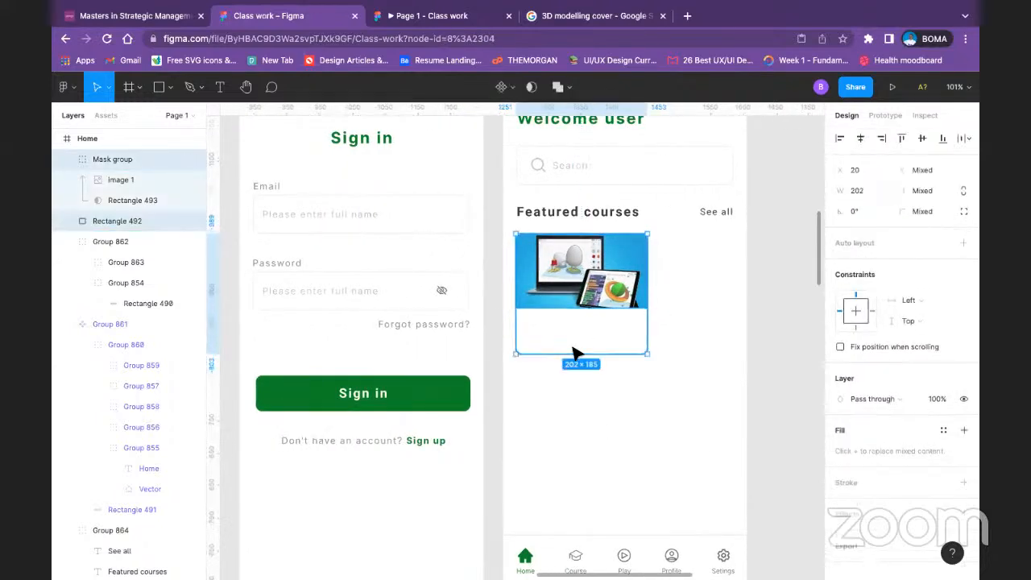
pyautogui.hotkey('ctrl', 'g')
pyautogui.click(759, 311)
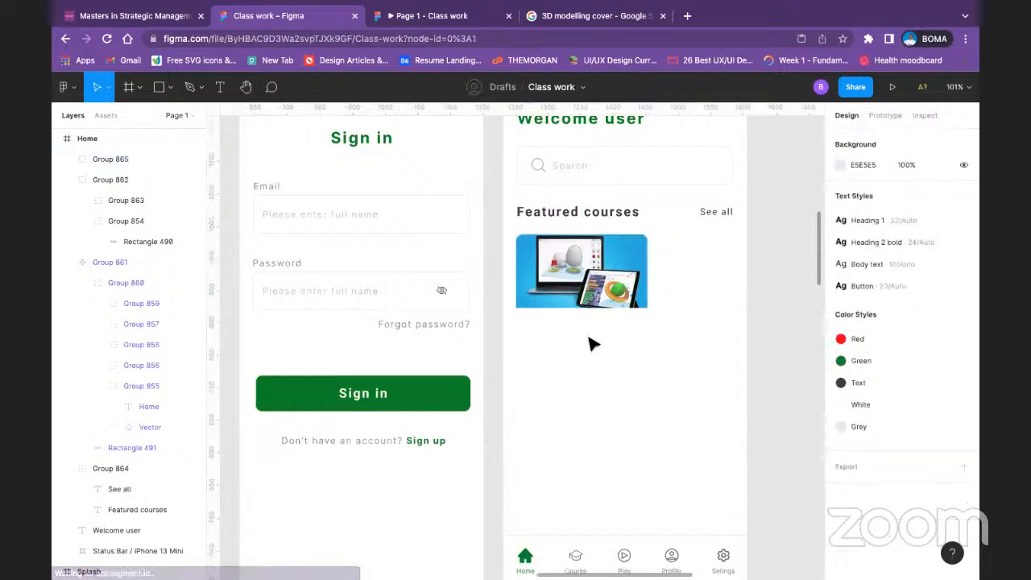
pyautogui.click(592, 344)
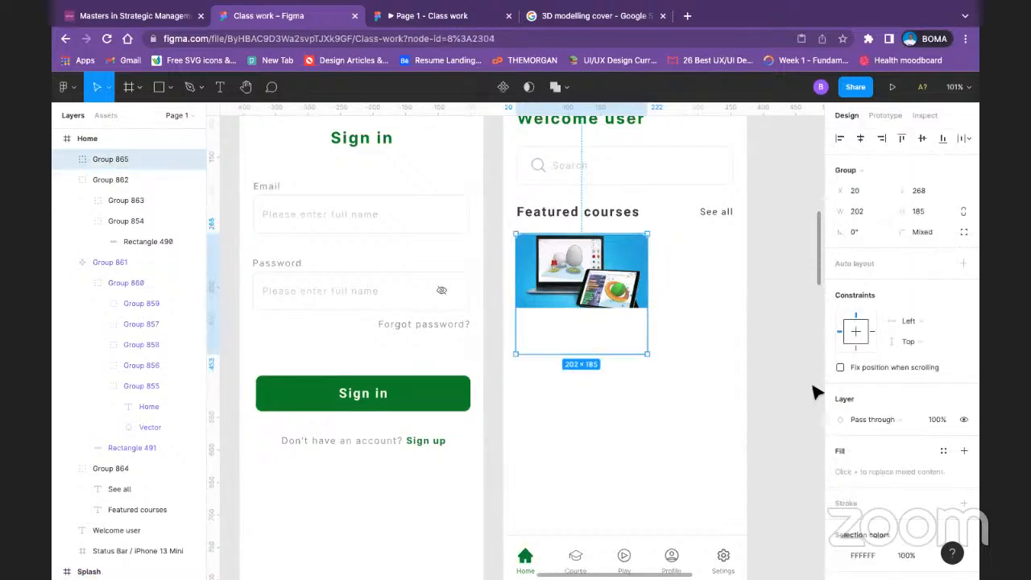
pyautogui.scroll(-2, 930, 455)
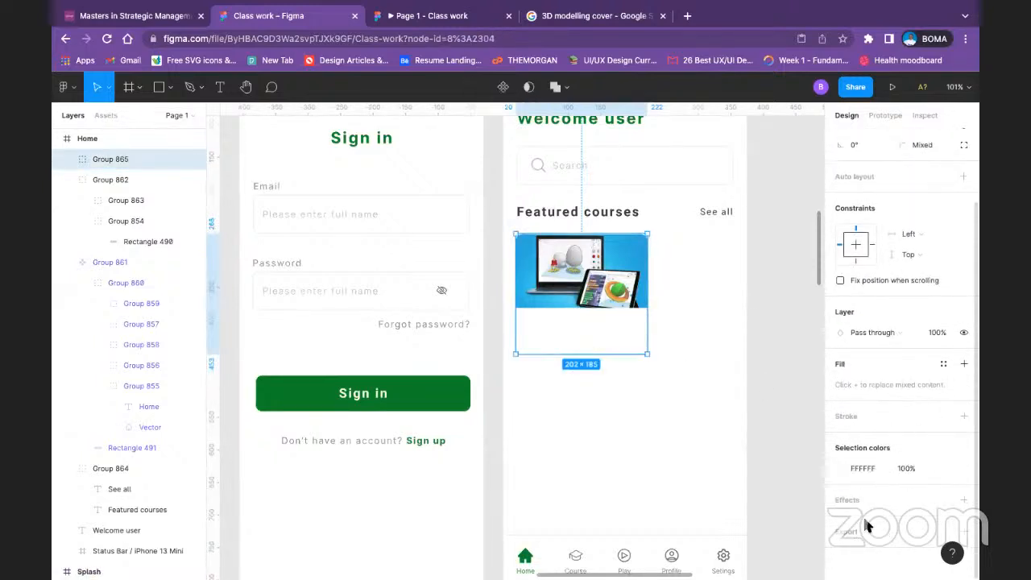
pyautogui.click(777, 319)
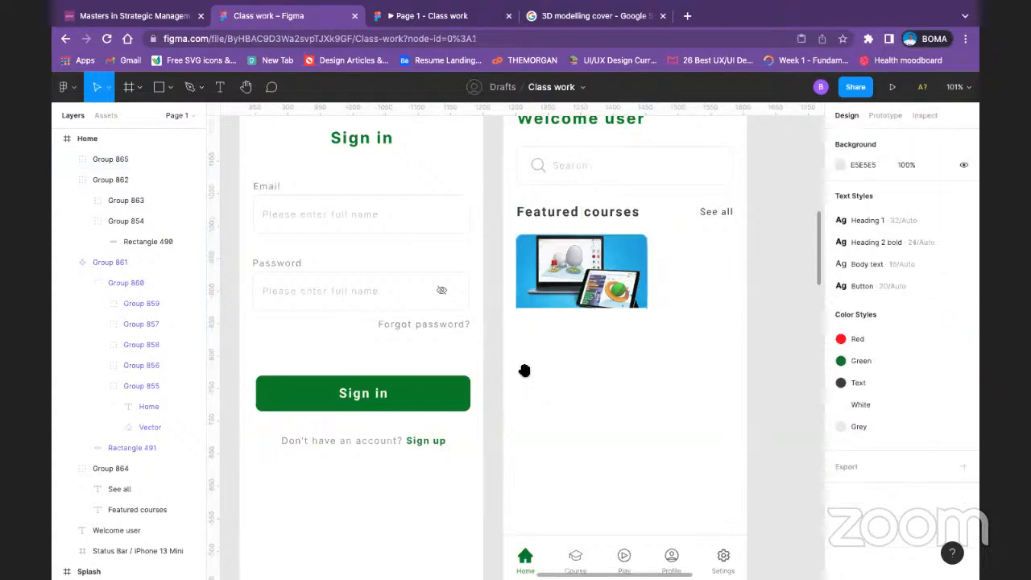
# Step: Check the reference home screen and add the text "3D Modelling" directly below the course image
pyautogui.hscroll(-10, 524, 370)
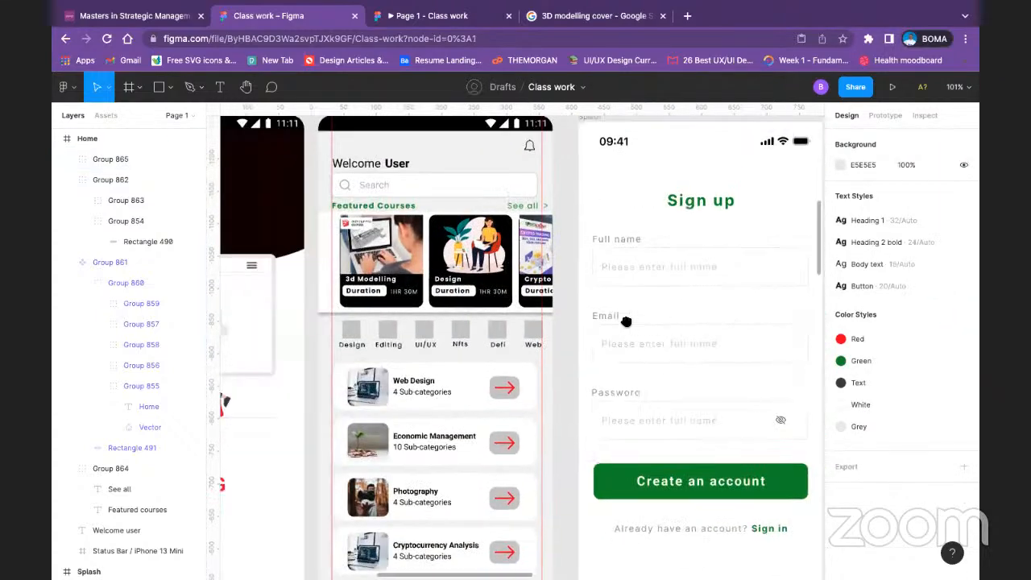
pyautogui.hscroll(10, 484, 330)
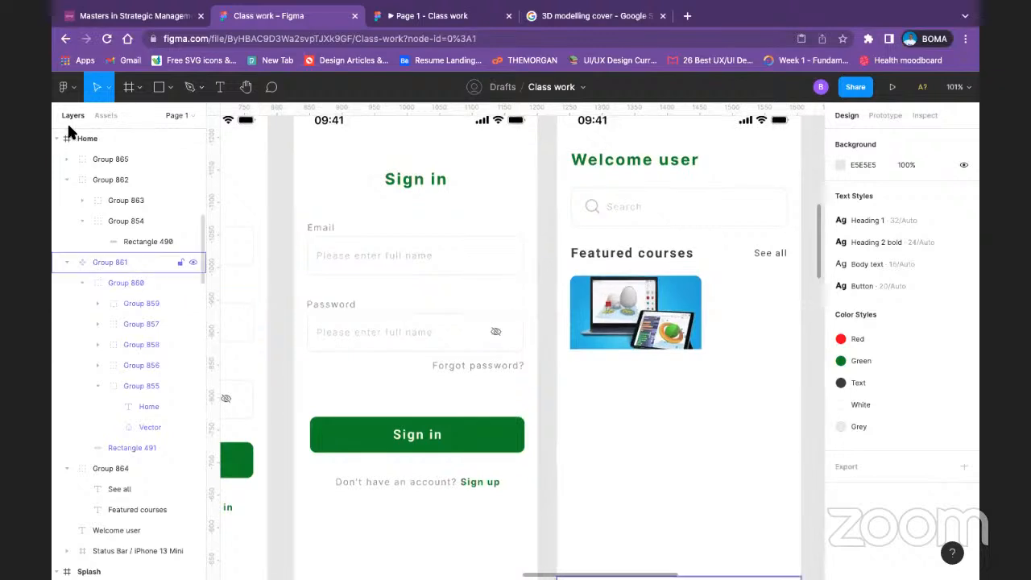
pyautogui.click(220, 86)
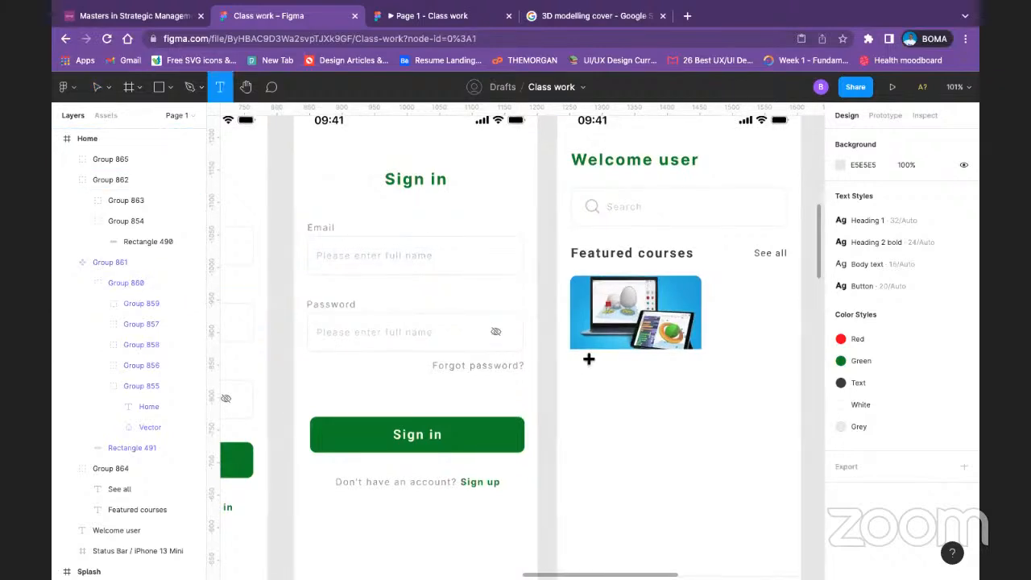
pyautogui.click(589, 359)
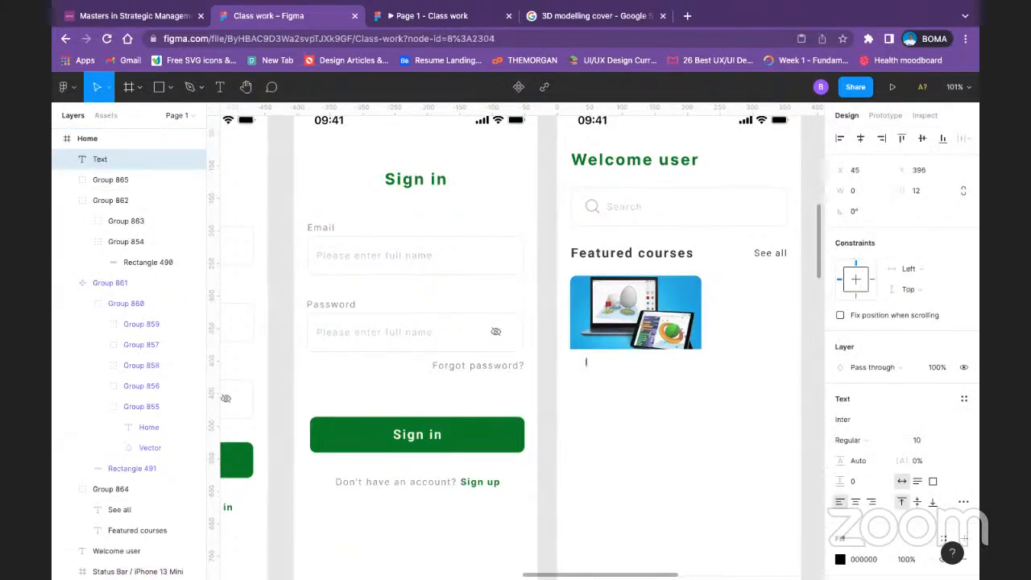
pyautogui.write('3D Modelling')
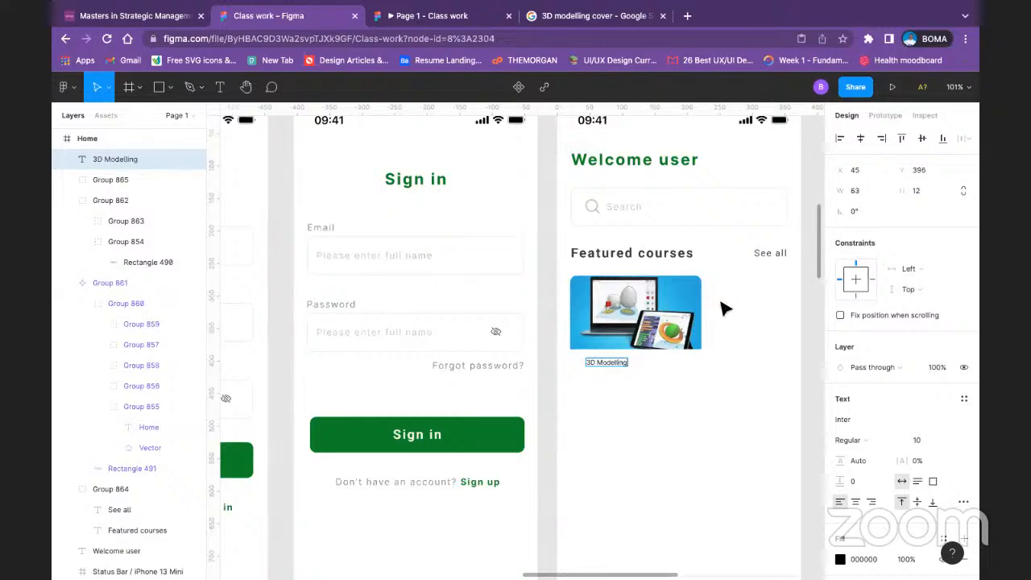
pyautogui.press('Escape')
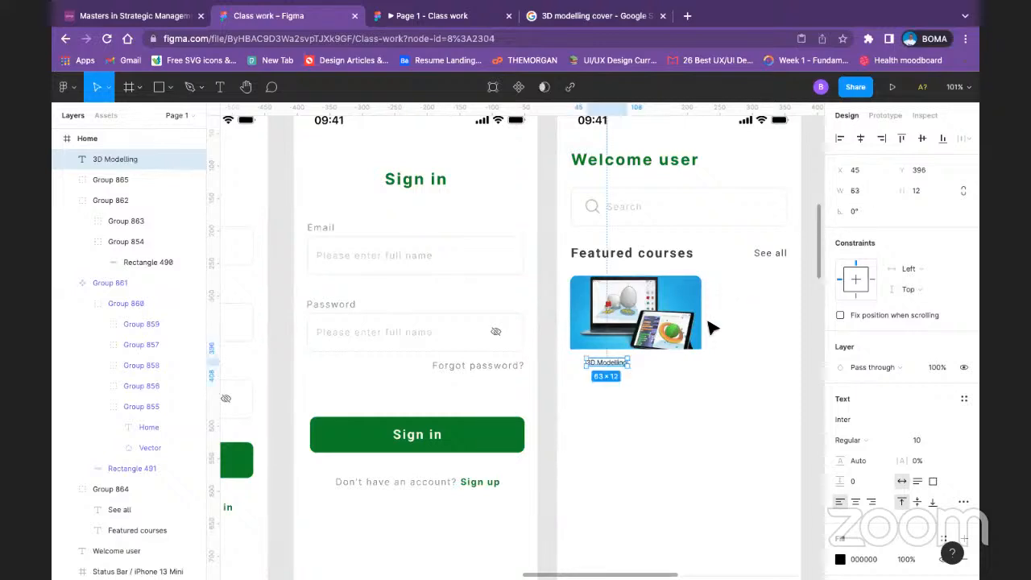
# Step: Move the 3D Modelling text out of the card to the empty space beneath it
pyautogui.click(615, 388)
pyautogui.click(618, 391)
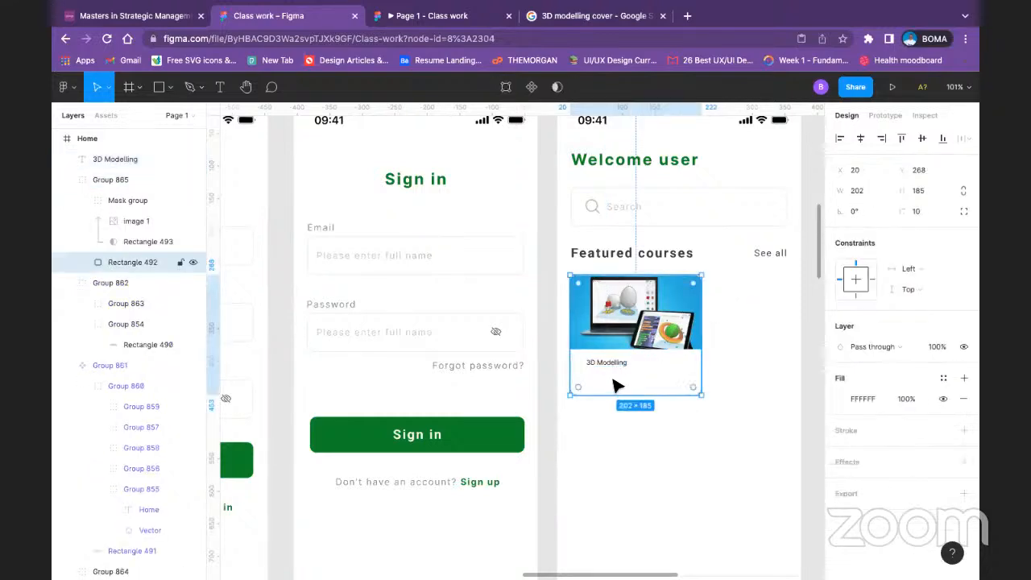
pyautogui.click(618, 369)
pyautogui.moveTo(620, 370); pyautogui.dragTo(634, 433)
# Step: Draw a 202 × 72 rectangle over the card's lower part, directly beneath the course image
pyautogui.click(636, 365)
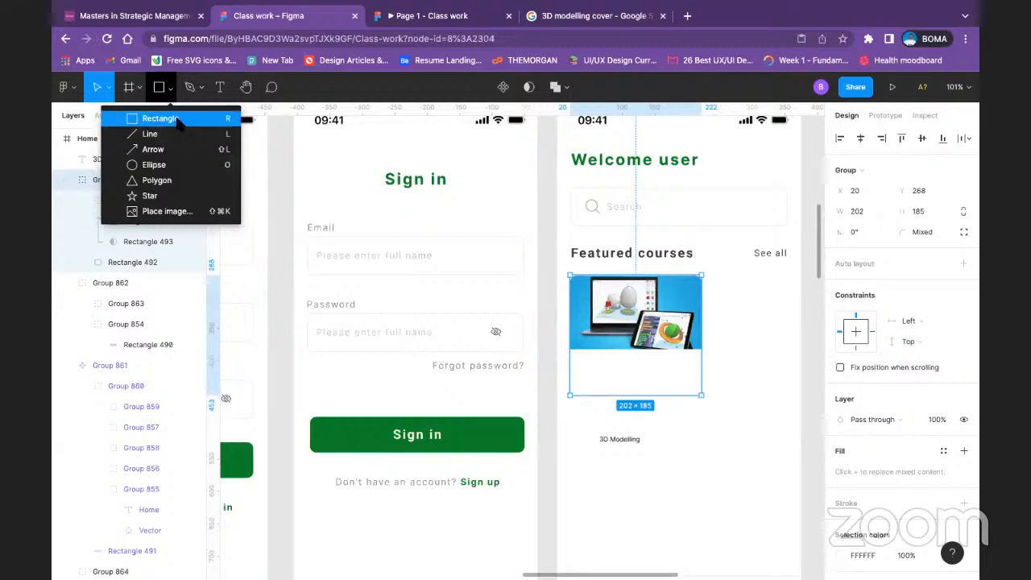
pyautogui.click(176, 119)
pyautogui.moveTo(579, 355); pyautogui.dragTo(704, 397)
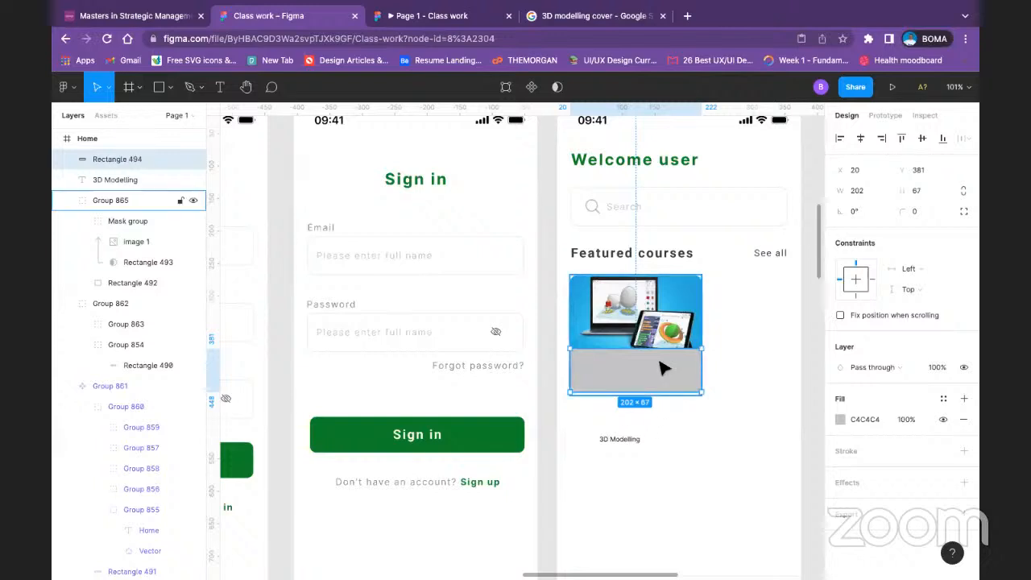
pyautogui.moveTo(645, 395); pyautogui.dragTo(647, 397)
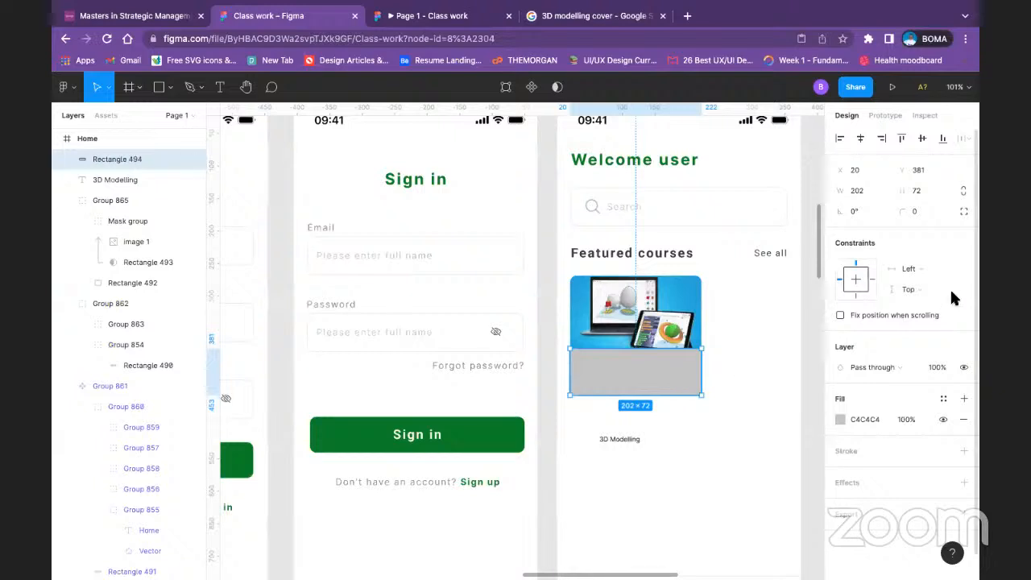
# Step: Round only the two bottom corners of the new gray rectangle with a radius of 10
pyautogui.click(964, 212)
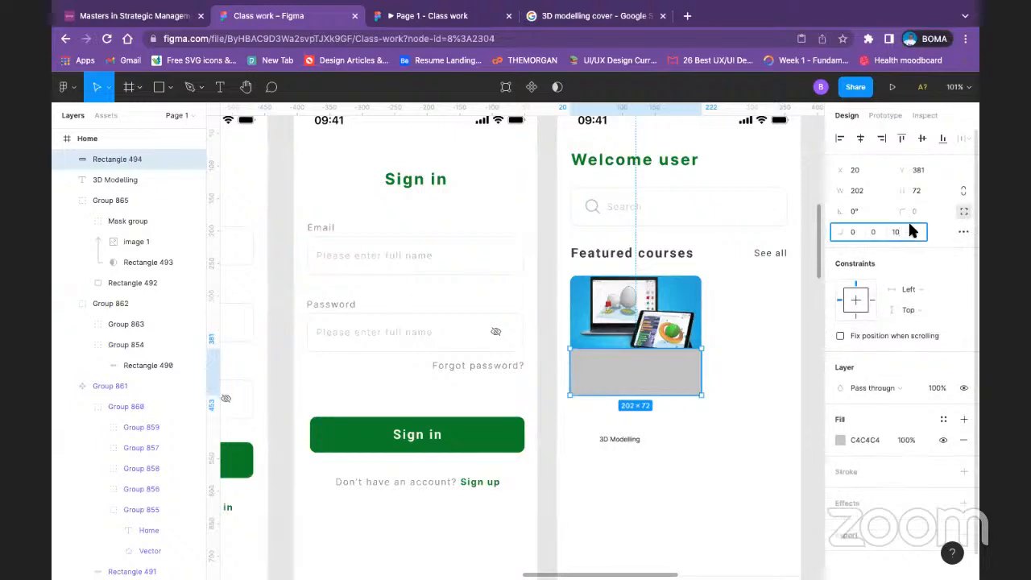
pyautogui.click(917, 231)
pyautogui.write('1')
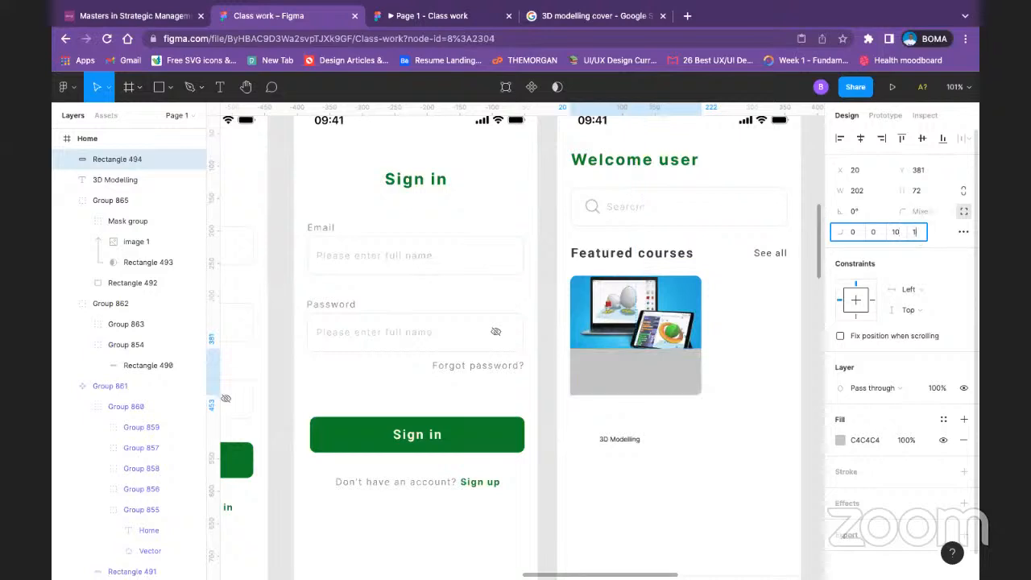
pyautogui.write('0')
pyautogui.press('Return')
pyautogui.click(754, 304)
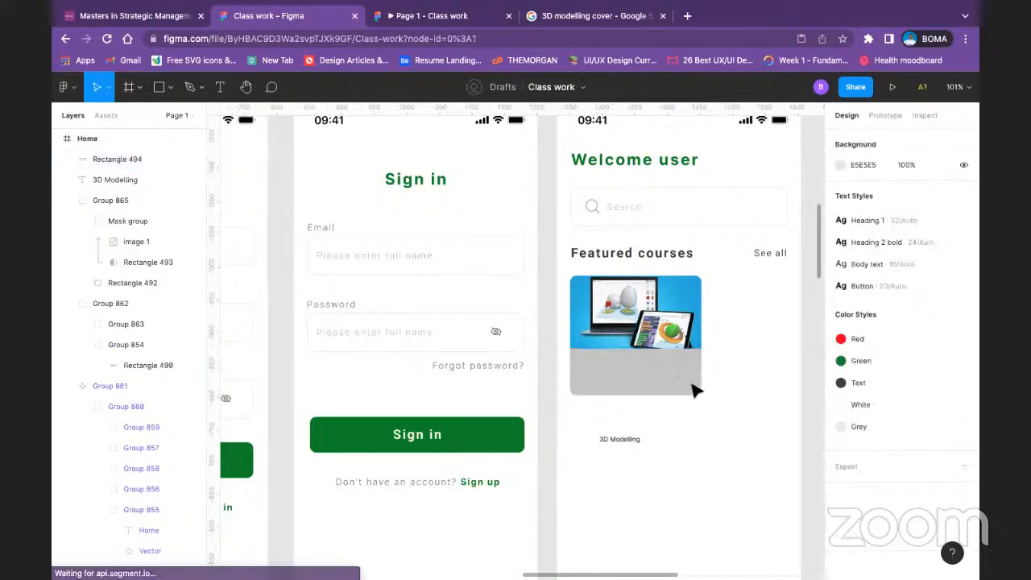
# Step: Fill the rectangle beneath the course image with white (FFFFFF)
pyautogui.click(694, 391)
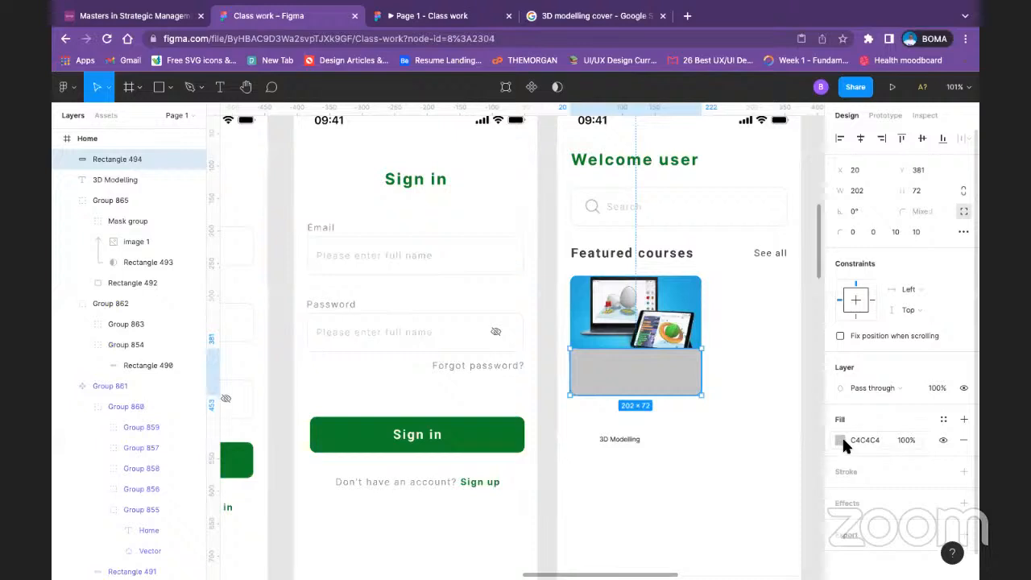
pyautogui.click(840, 440)
pyautogui.click(685, 518)
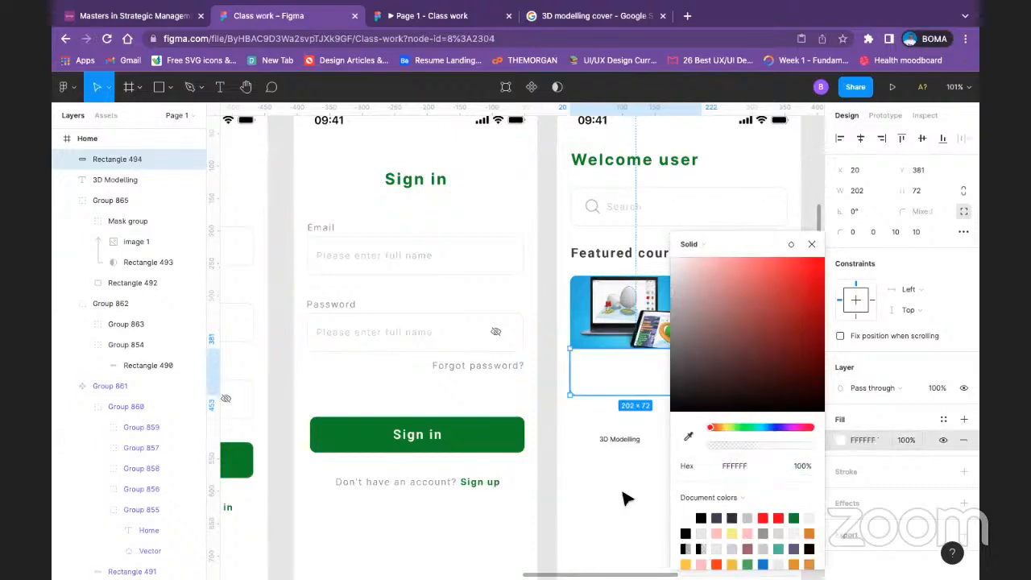
pyautogui.click(622, 492)
# Step: Move the 3D Modelling text onto the card's white area at about X 46, Y 400 and bring it to the front
pyautogui.moveTo(614, 443); pyautogui.dragTo(603, 368)
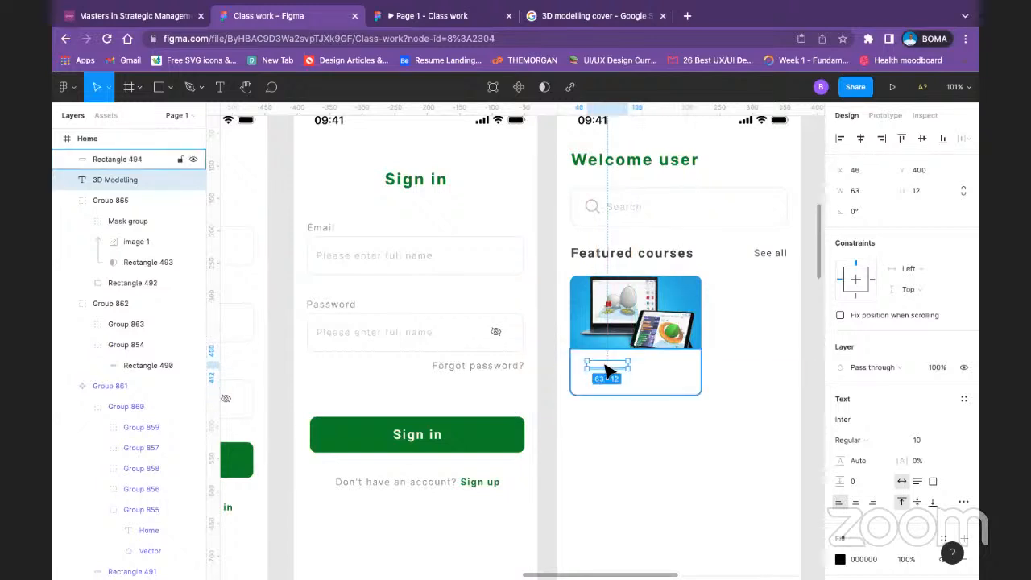
pyautogui.rightClick(605, 368)
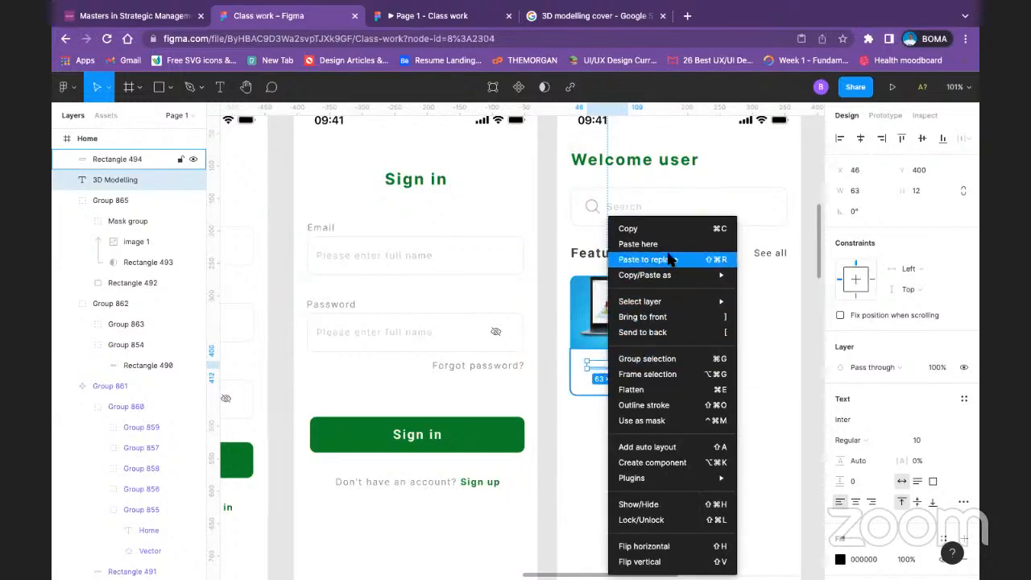
pyautogui.click(661, 320)
pyautogui.click(655, 508)
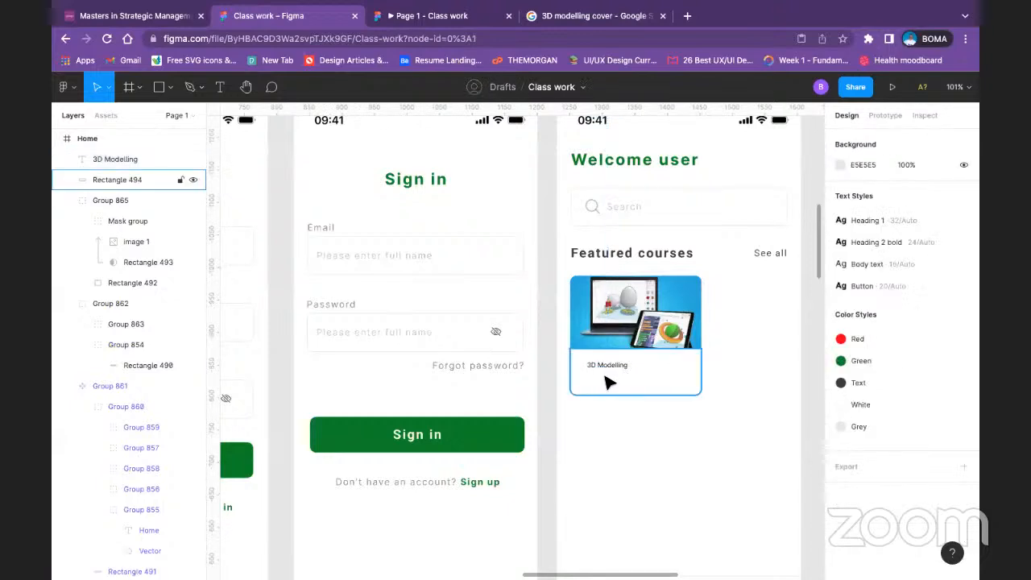
# Step: Apply the Body text style to the 3D Modelling title on the course card
pyautogui.click(608, 364)
pyautogui.scroll(-1, 933, 392)
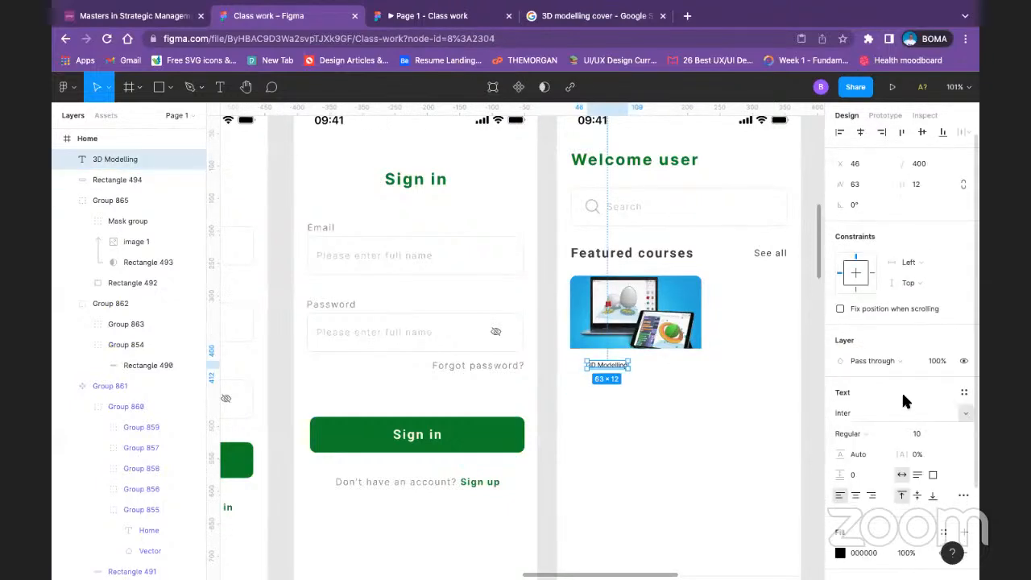
pyautogui.click(964, 392)
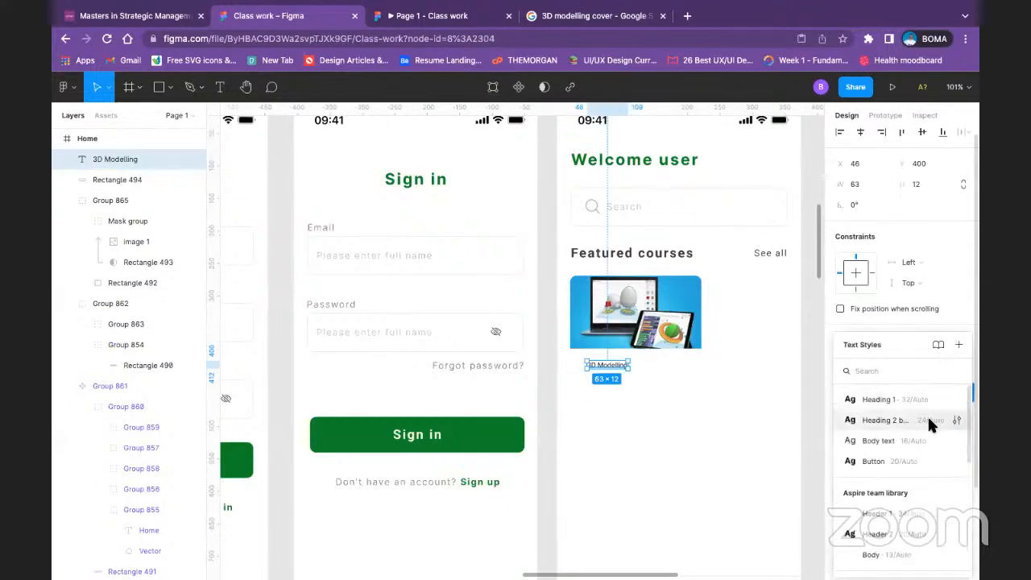
pyautogui.click(912, 456)
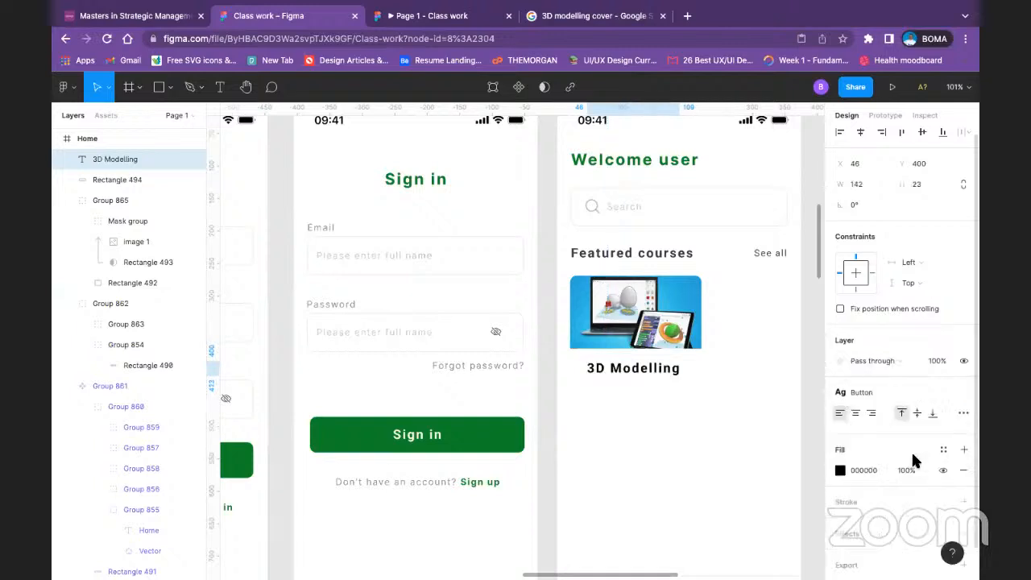
pyautogui.click(936, 393)
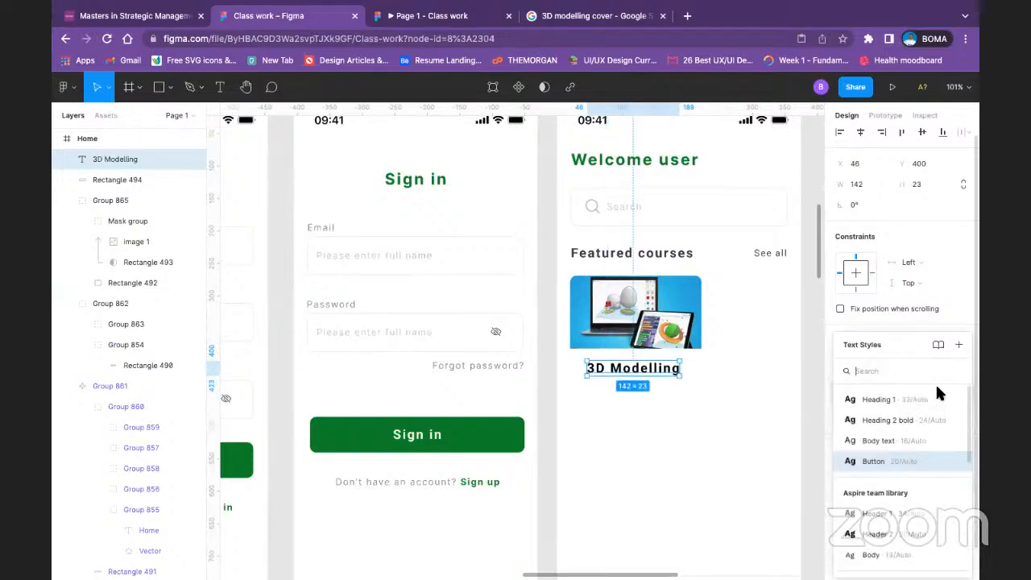
pyautogui.click(909, 442)
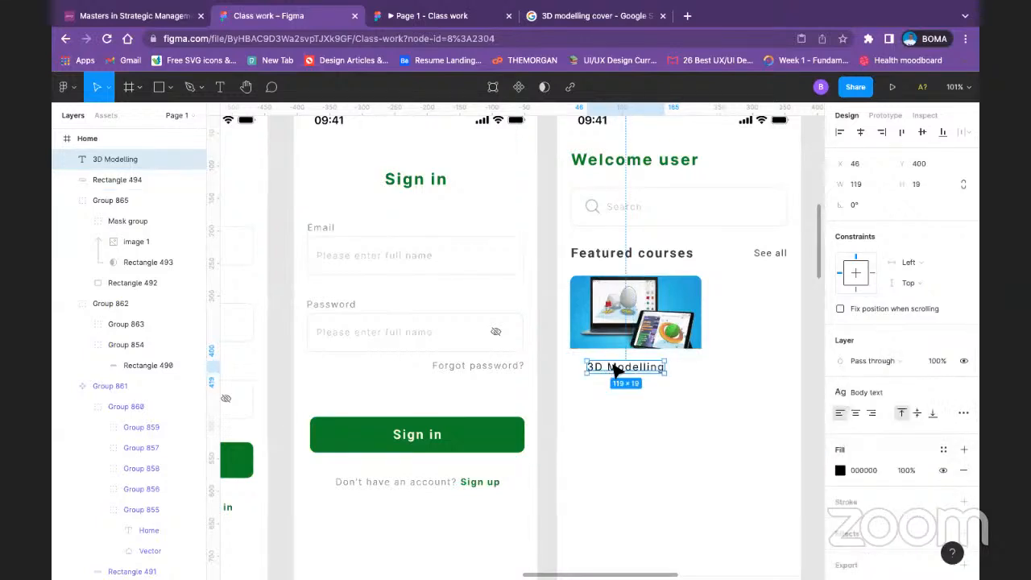
# Step: Move the 3D Modelling title closer to the course image, to X 32, Y 391
pyautogui.moveTo(614, 369); pyautogui.dragTo(606, 367)
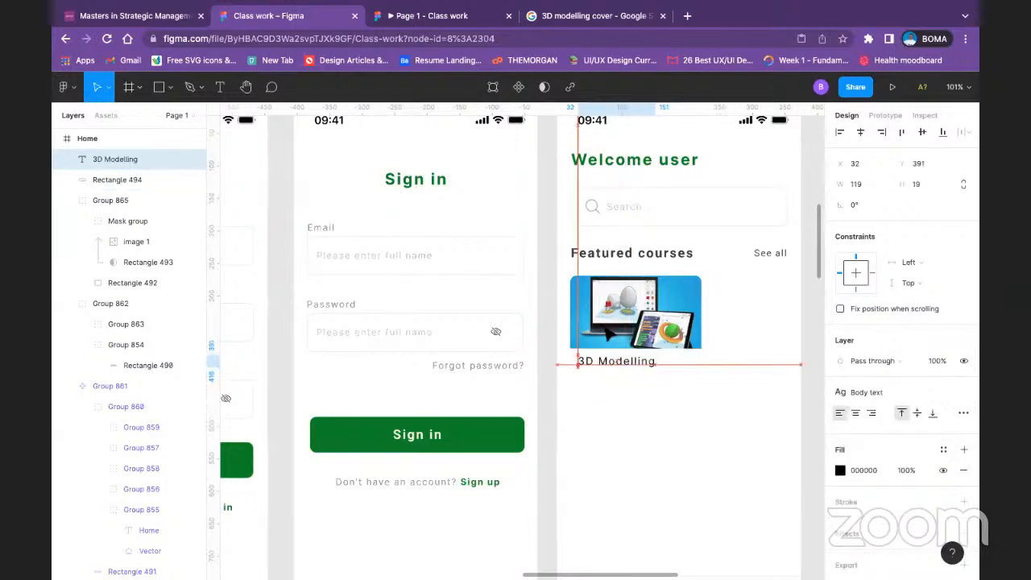
pyautogui.click(626, 255)
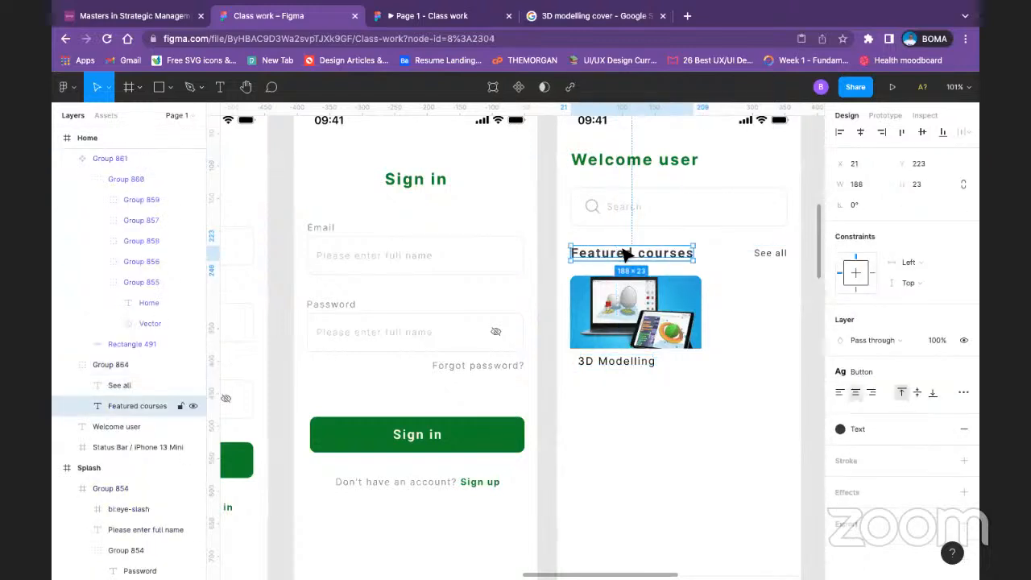
pyautogui.click(644, 362)
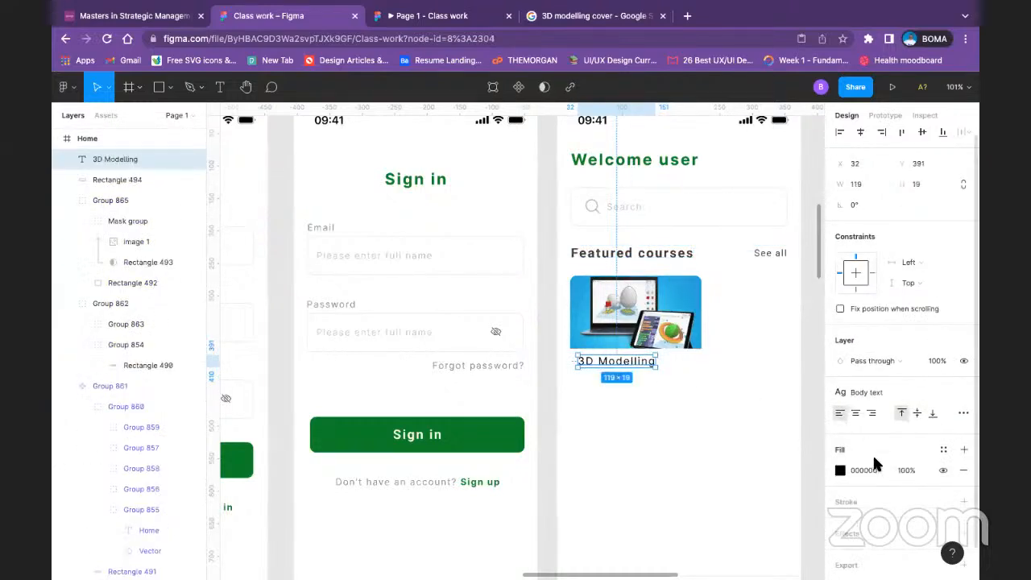
pyautogui.click(730, 451)
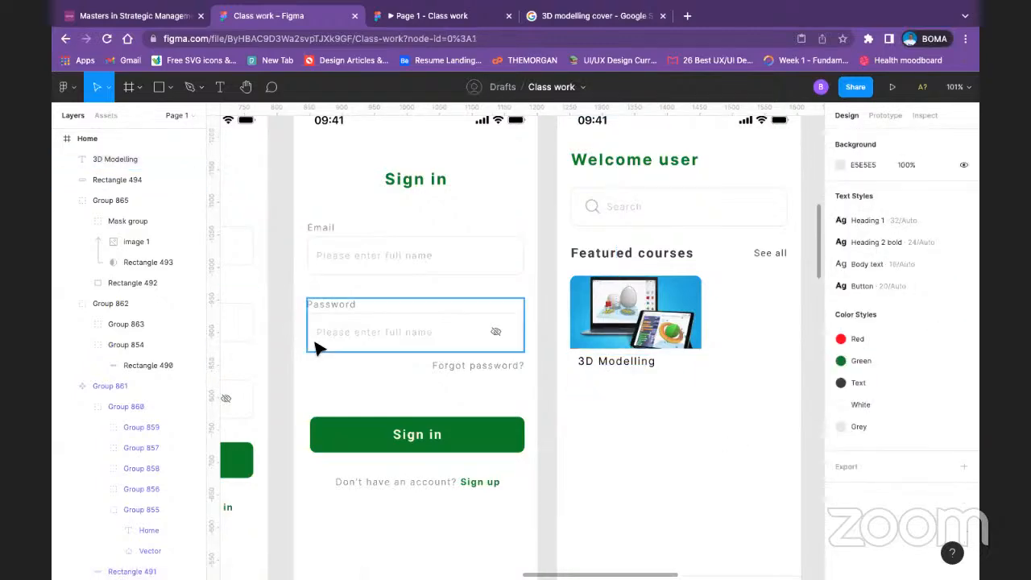
# Step: Duplicate the 3D Modelling title directly below itself at X 32, Y 417 and change the copy's text to Duration
pyautogui.moveTo(411, 402); pyautogui.dragTo(198, 333)
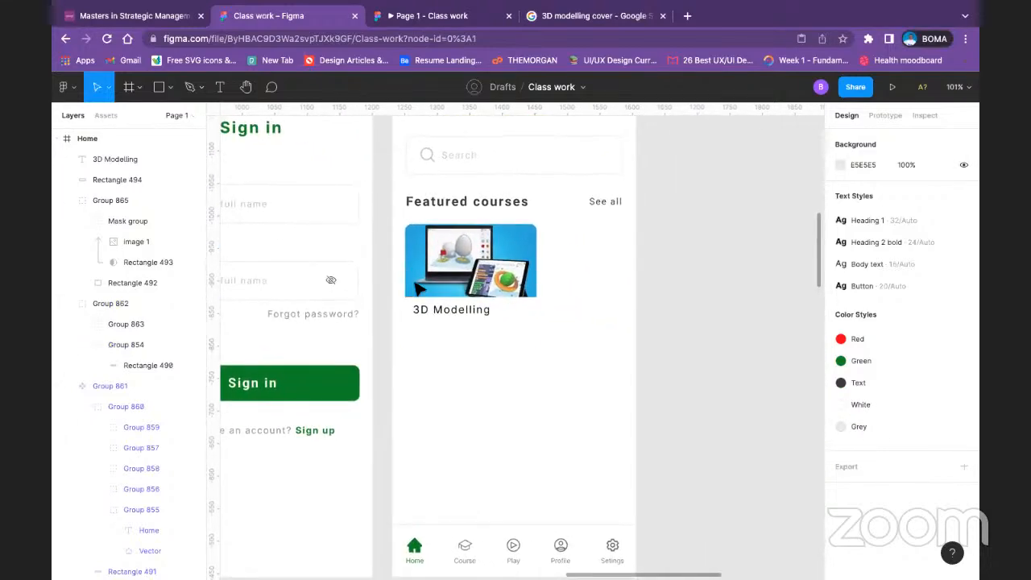
pyautogui.click(426, 309)
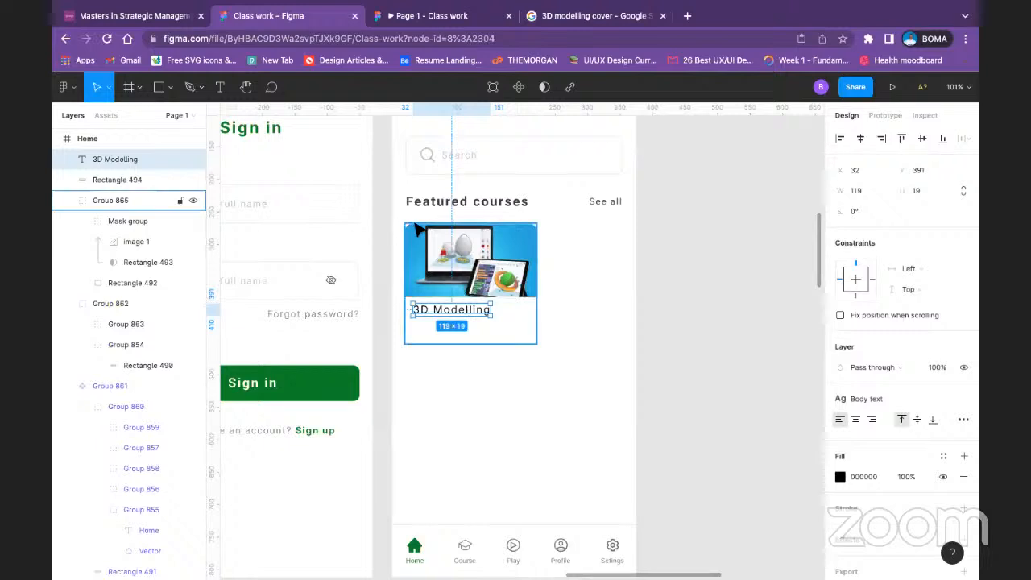
pyautogui.moveTo(451, 313); pyautogui.dragTo(450, 334)
pyautogui.doubleClick(449, 334)
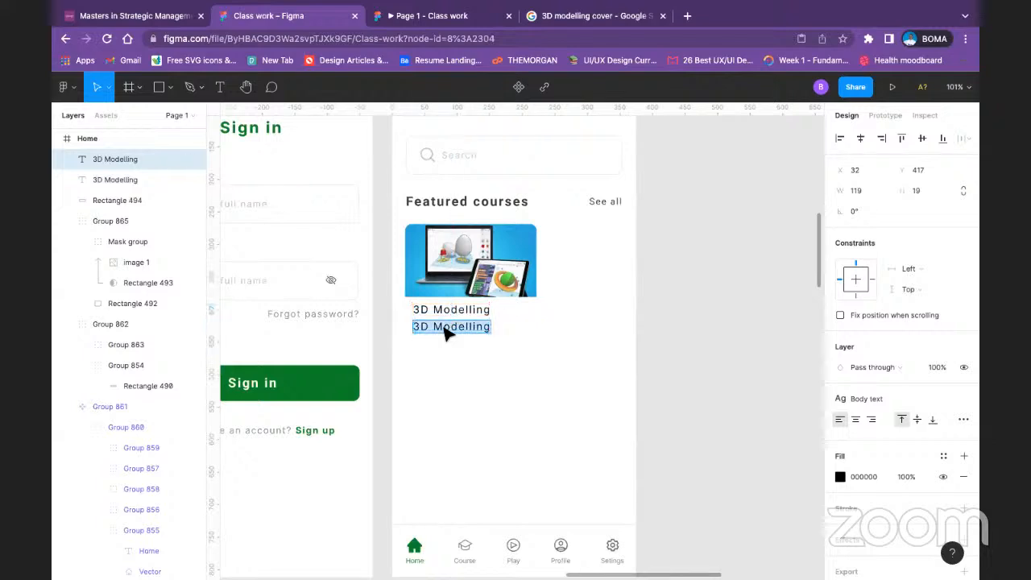
pyautogui.write('Du')
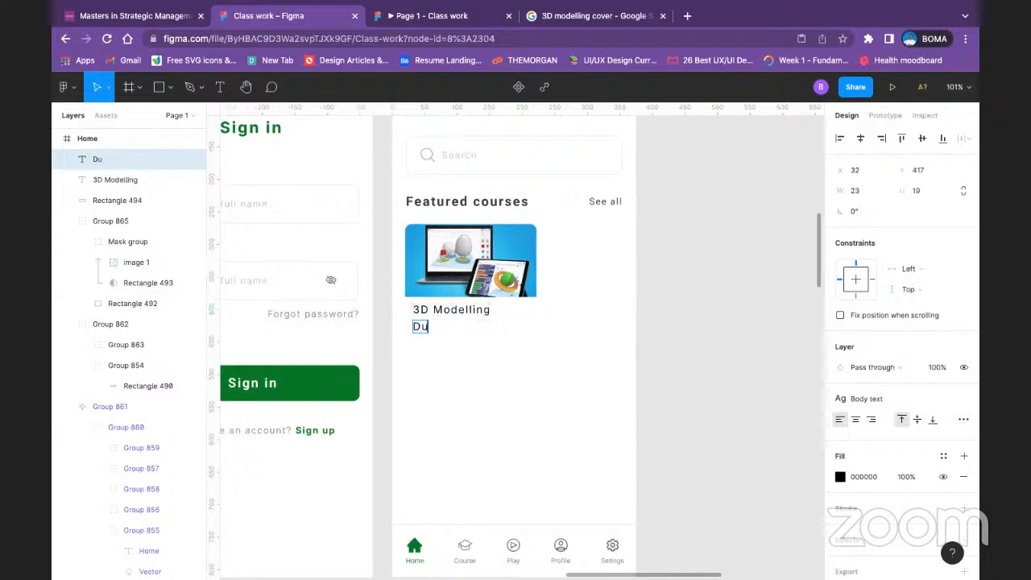
pyautogui.write('ration')
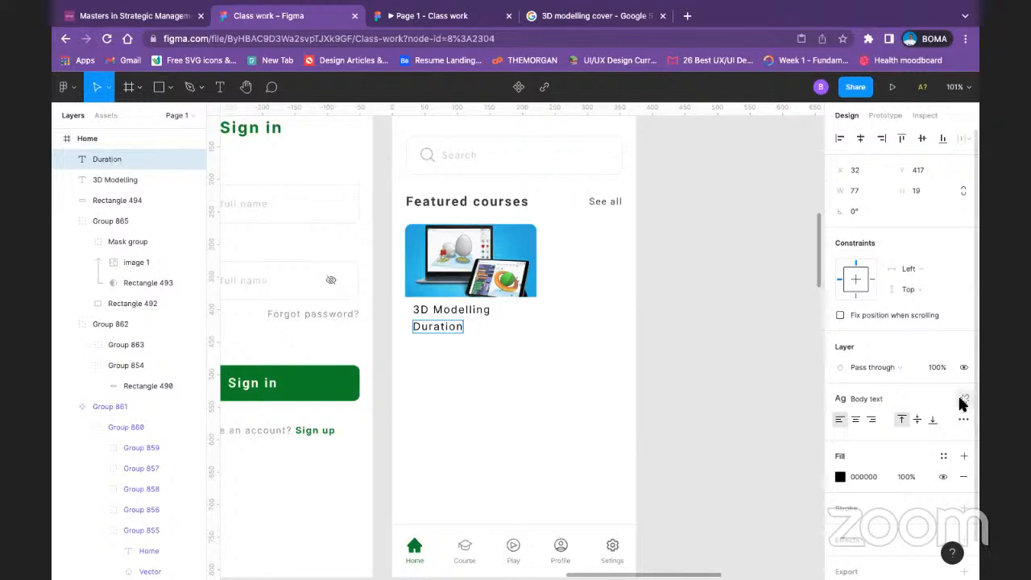
pyautogui.click(959, 400)
pyautogui.click(950, 439)
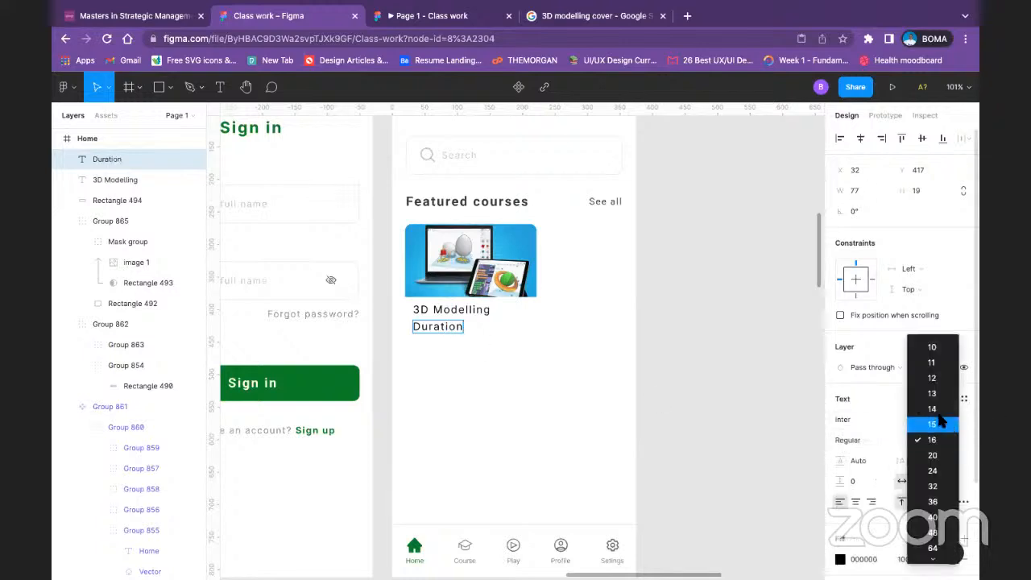
pyautogui.click(938, 413)
pyautogui.click(456, 348)
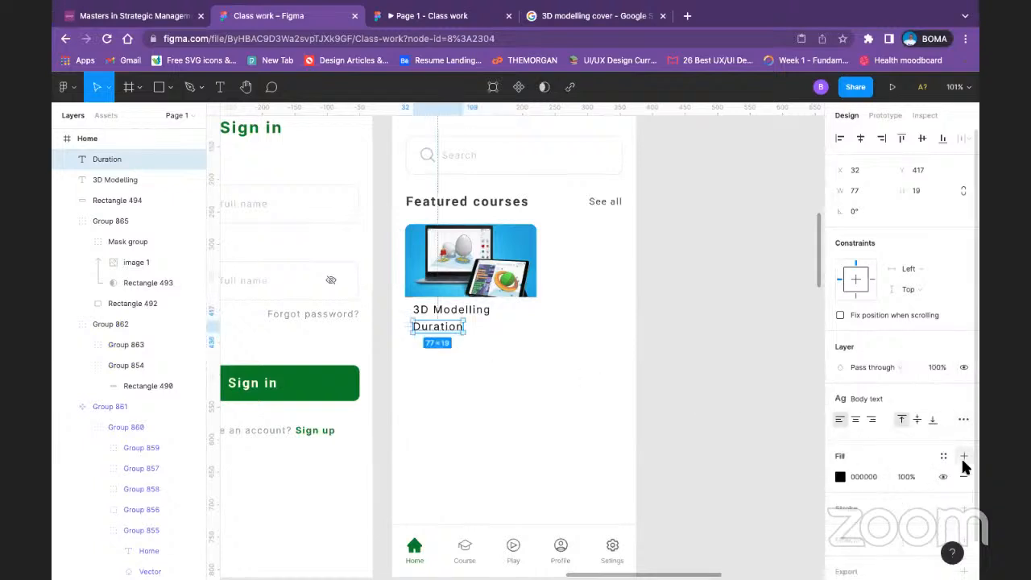
# Step: Detach the Body text style from the Duration label and set its font size to 14
pyautogui.scroll(-1, 926, 386)
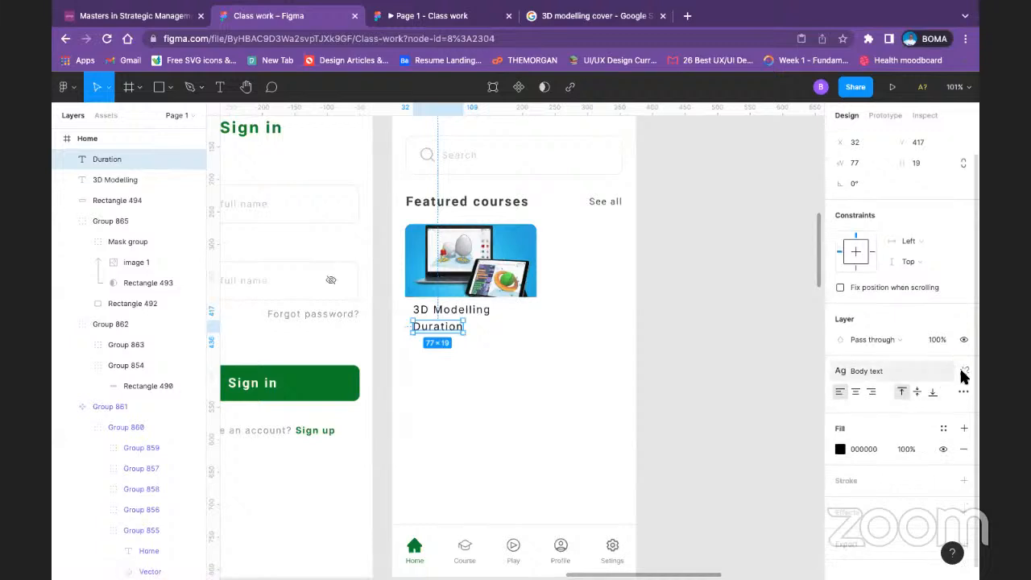
pyautogui.click(962, 372)
pyautogui.click(952, 412)
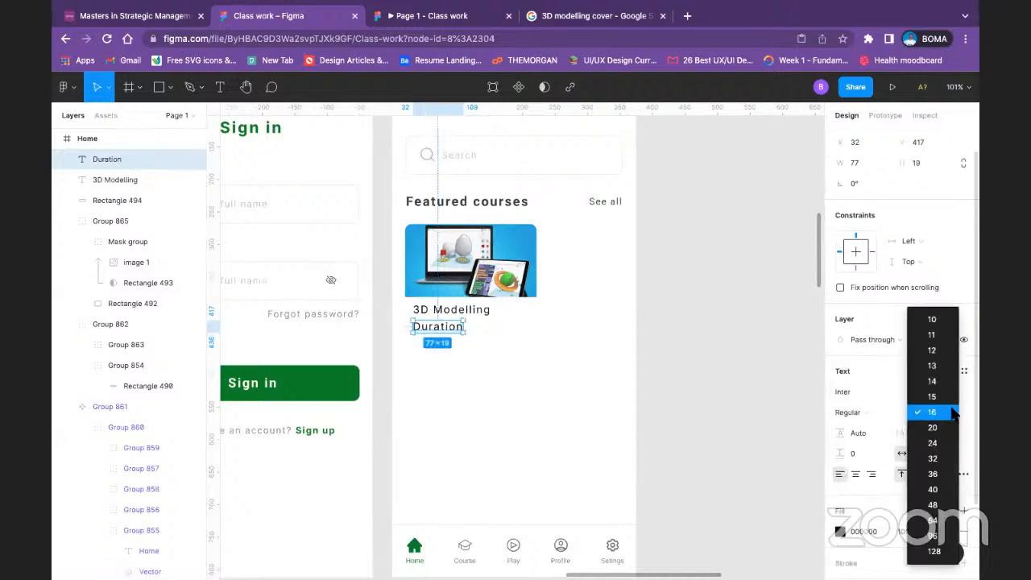
pyautogui.click(933, 381)
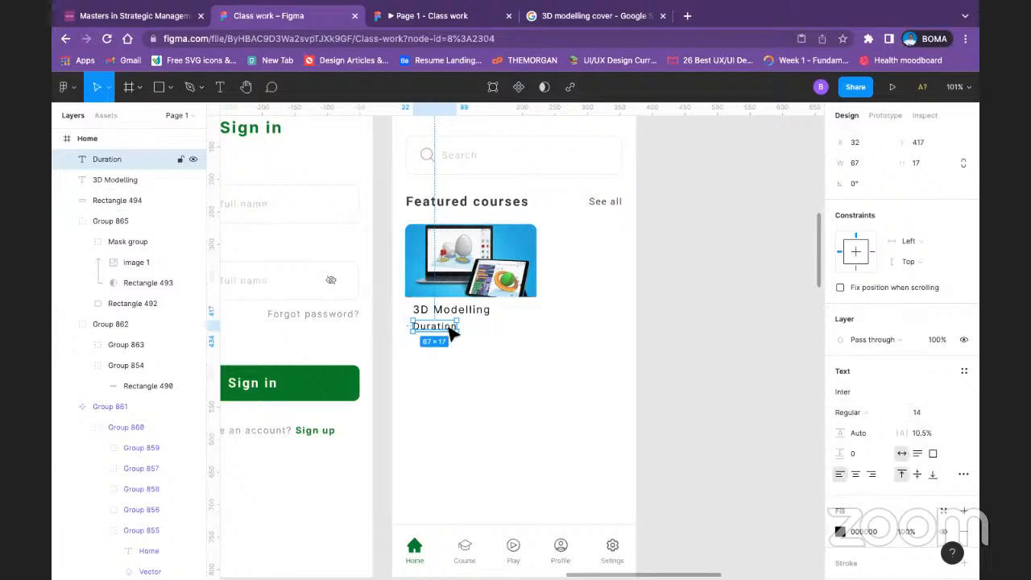
pyautogui.moveTo(450, 328); pyautogui.dragTo(447, 331)
# Step: Apply the Green color style to the Duration label's fill
pyautogui.scroll(-2, 841, 500)
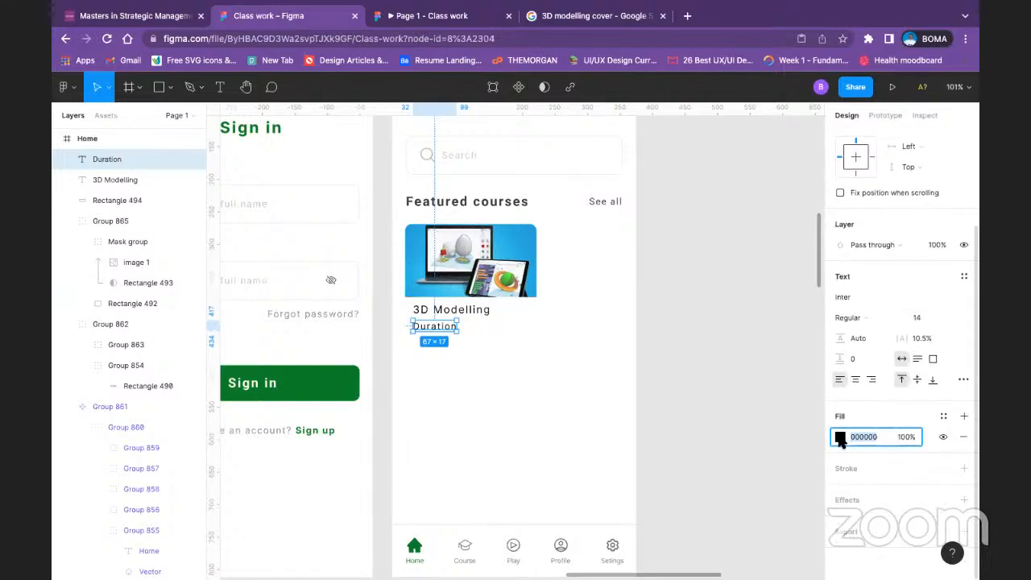
pyautogui.click(841, 437)
pyautogui.click(943, 415)
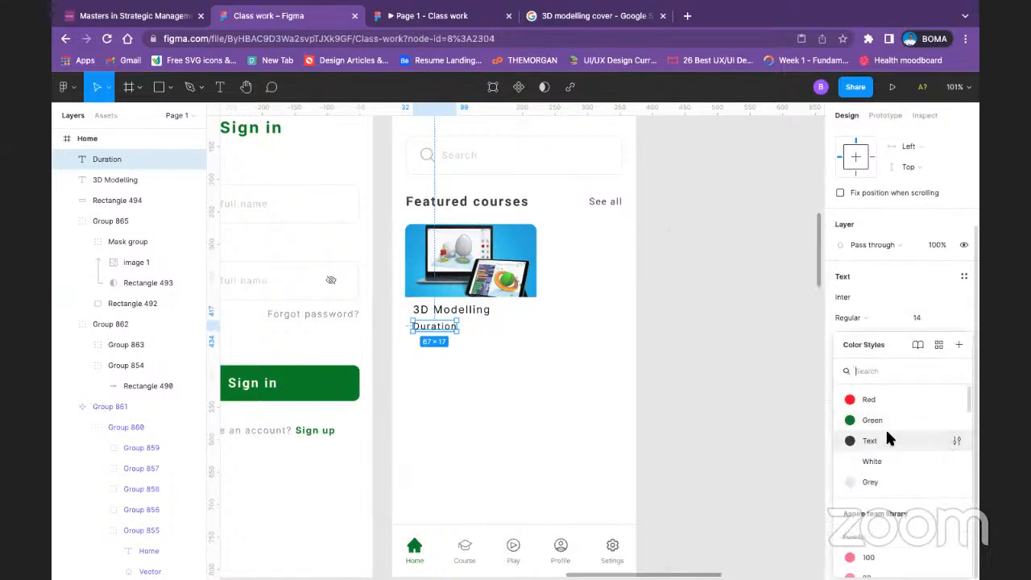
pyautogui.click(883, 422)
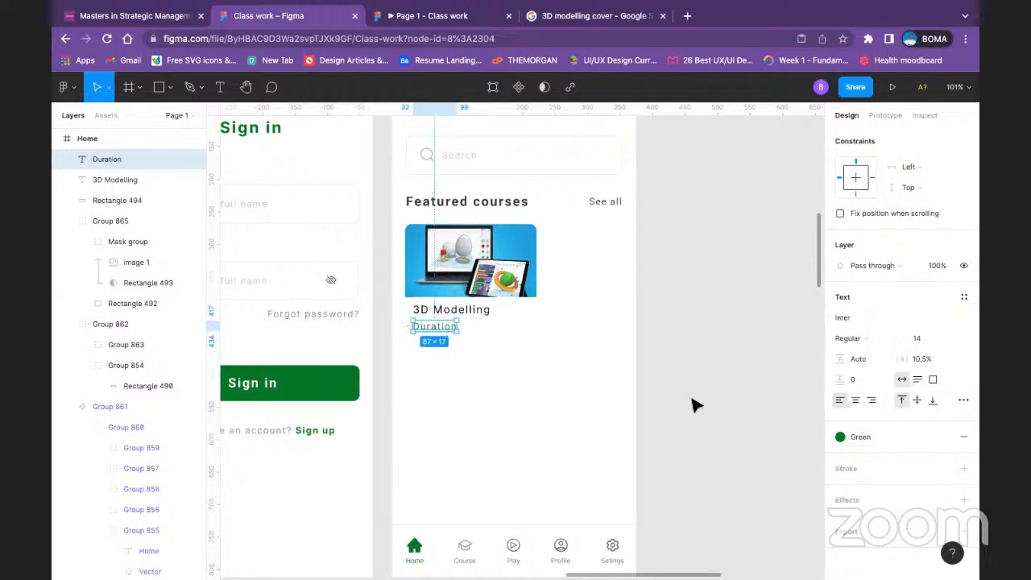
pyautogui.click(596, 346)
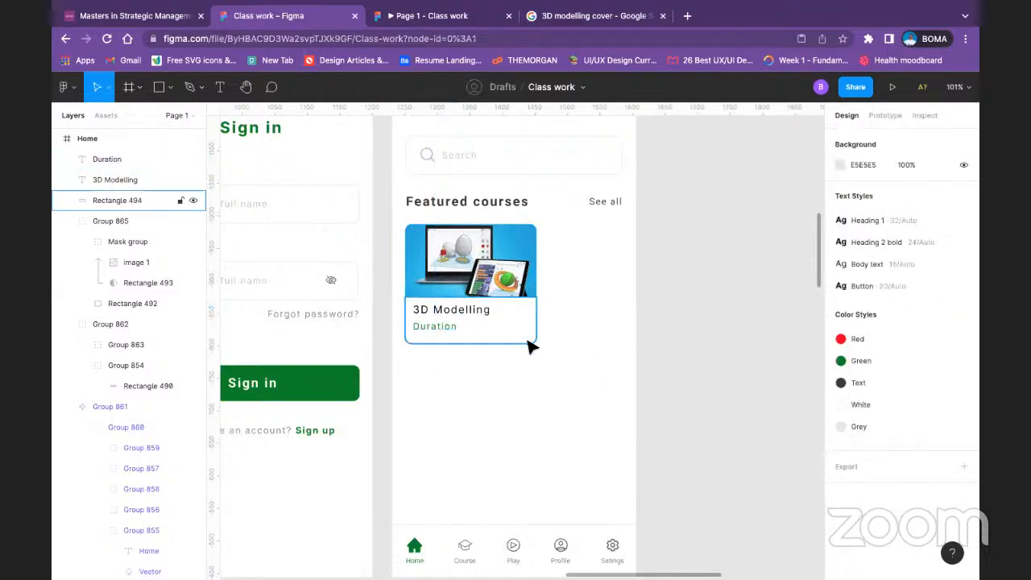
# Step: Duplicate the Duration label horizontally to the other side of the card, at X 141, Y 417
pyautogui.click(451, 333)
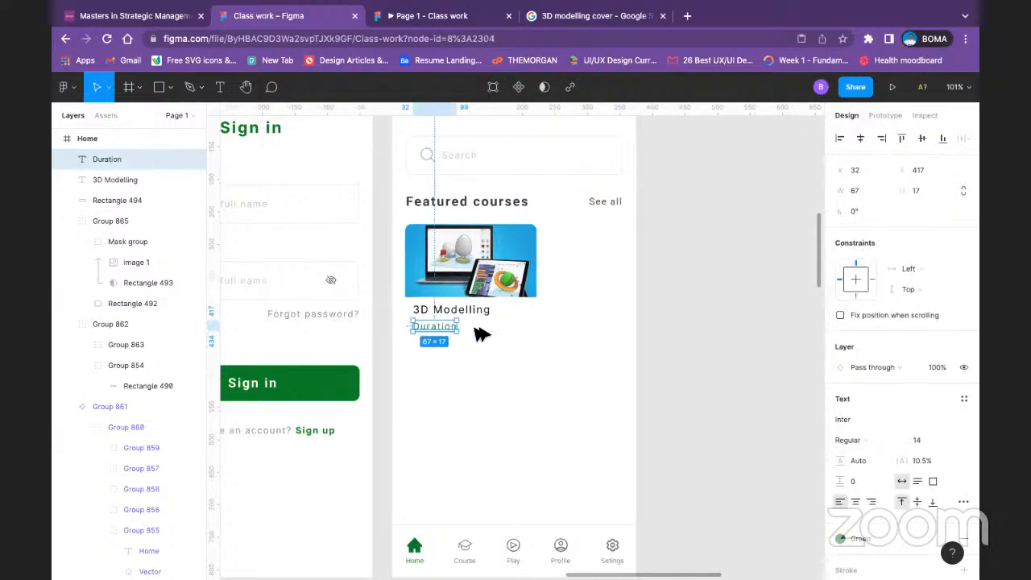
pyautogui.moveTo(472, 329); pyautogui.dragTo(523, 330)
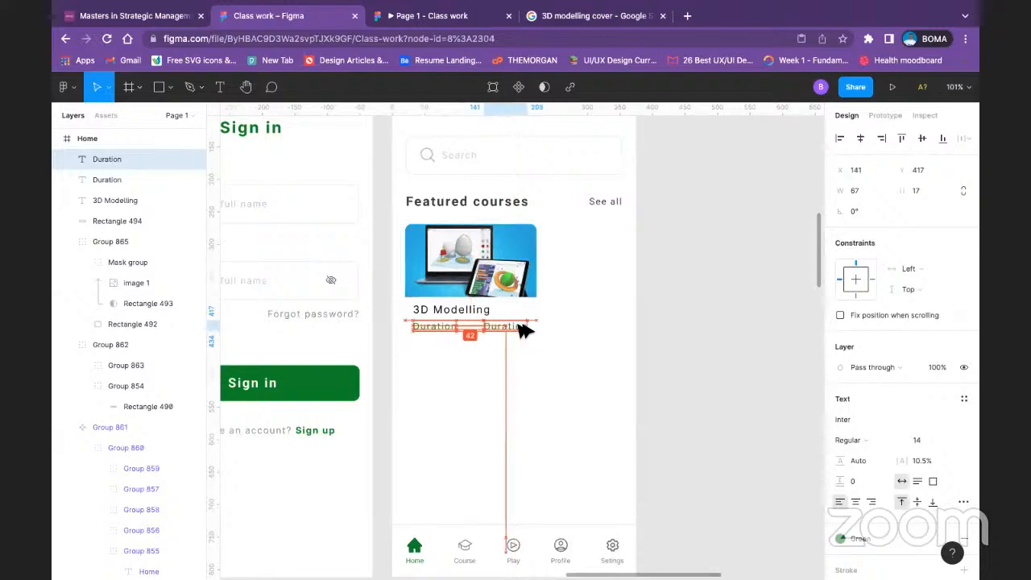
pyautogui.click(678, 330)
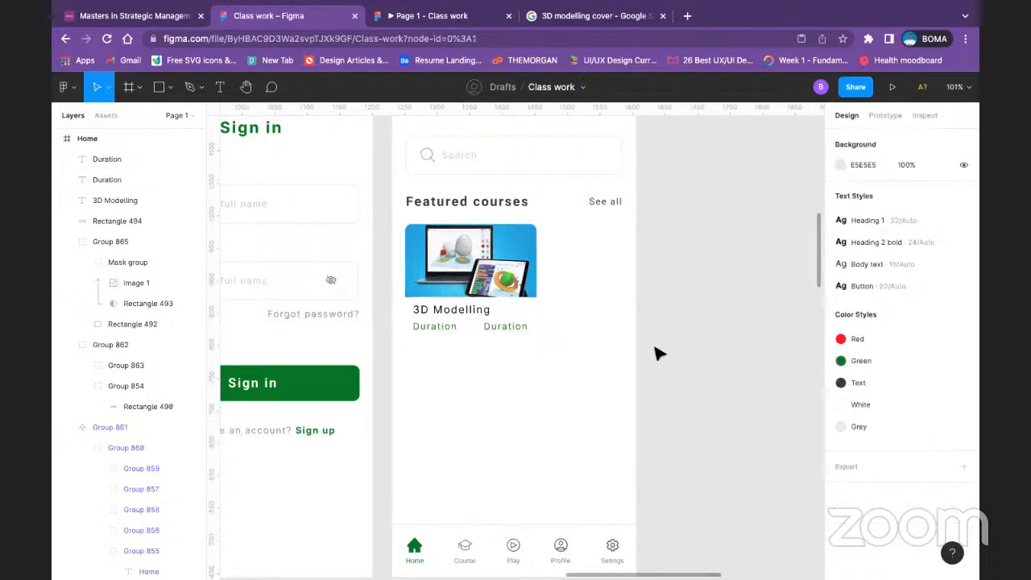
# Step: Move the original Duration label down to X 35, Y 423 and set its font weight to Medium
pyautogui.click(445, 341)
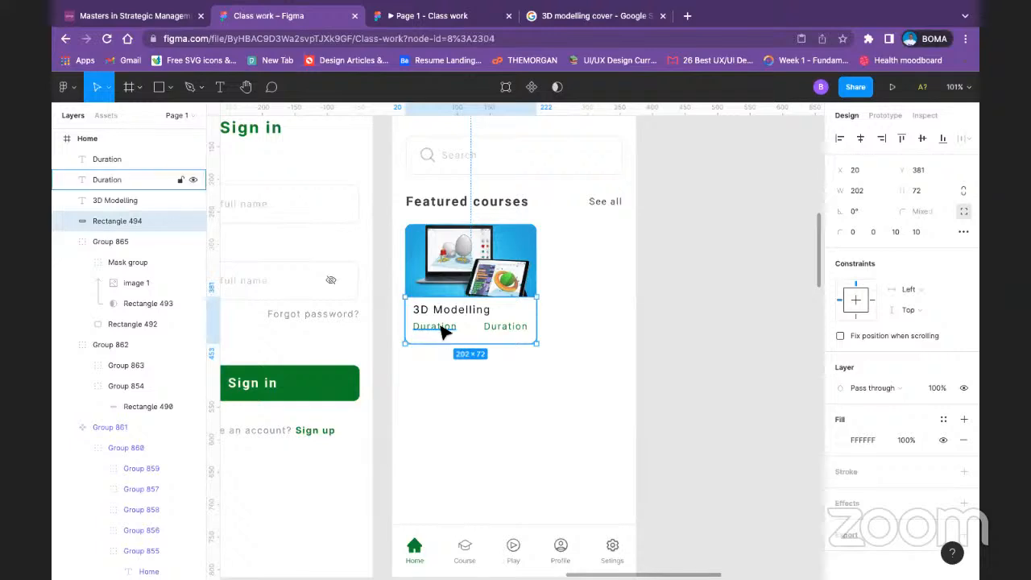
pyautogui.click(439, 330)
pyautogui.moveTo(439, 330); pyautogui.dragTo(441, 333)
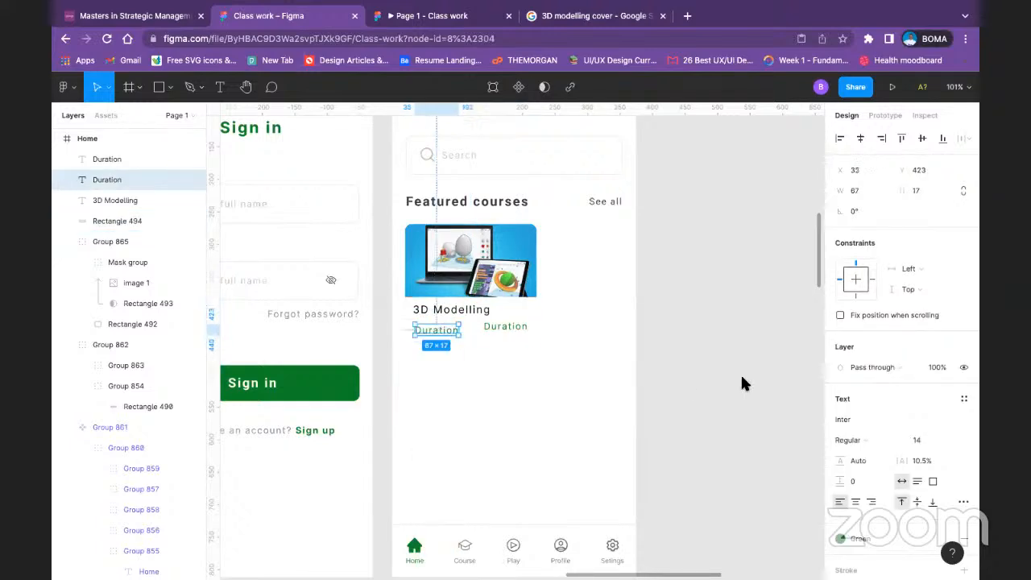
pyautogui.click(877, 424)
pyautogui.click(877, 440)
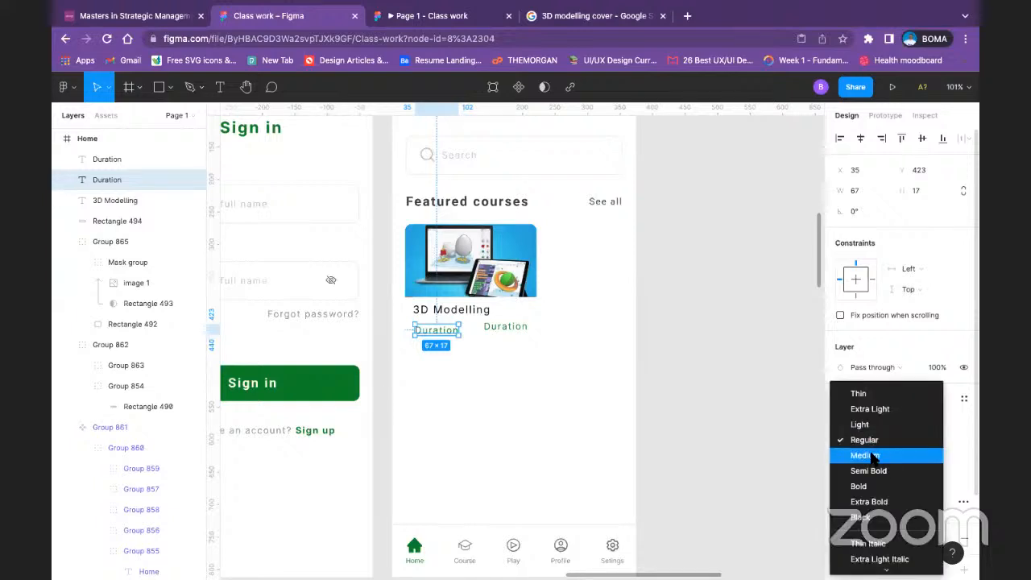
pyautogui.click(875, 454)
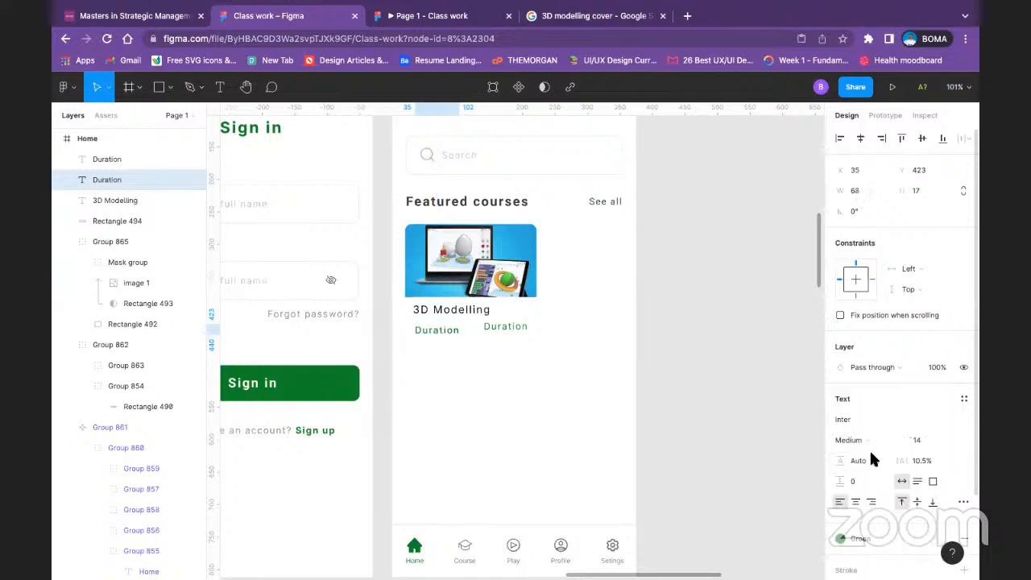
# Step: Move the duplicated Duration label to X 143, Y 423 and change its text to 1hr:30m
pyautogui.click(506, 329)
pyautogui.moveTo(504, 326); pyautogui.dragTo(506, 330)
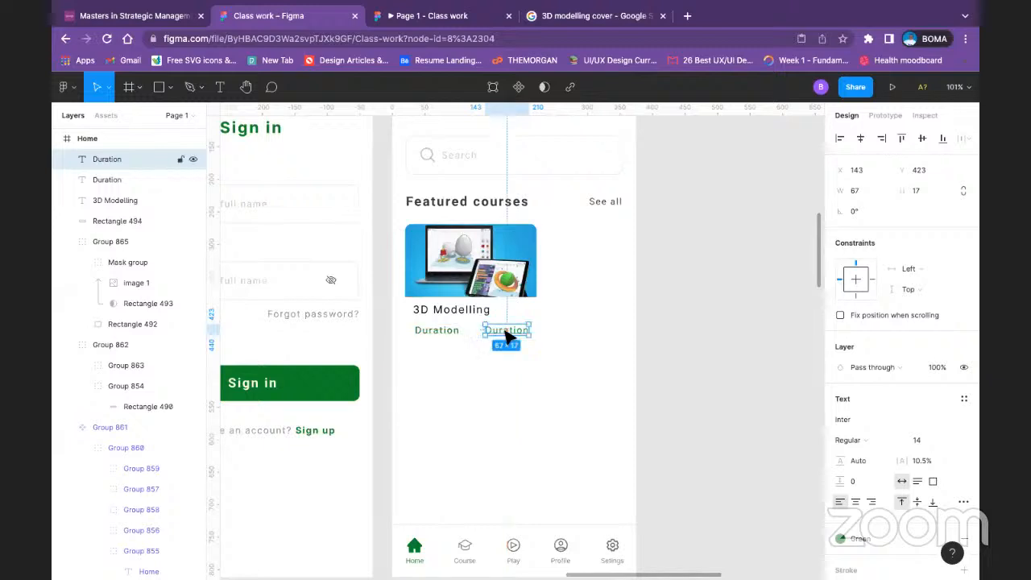
pyautogui.doubleClick(504, 330)
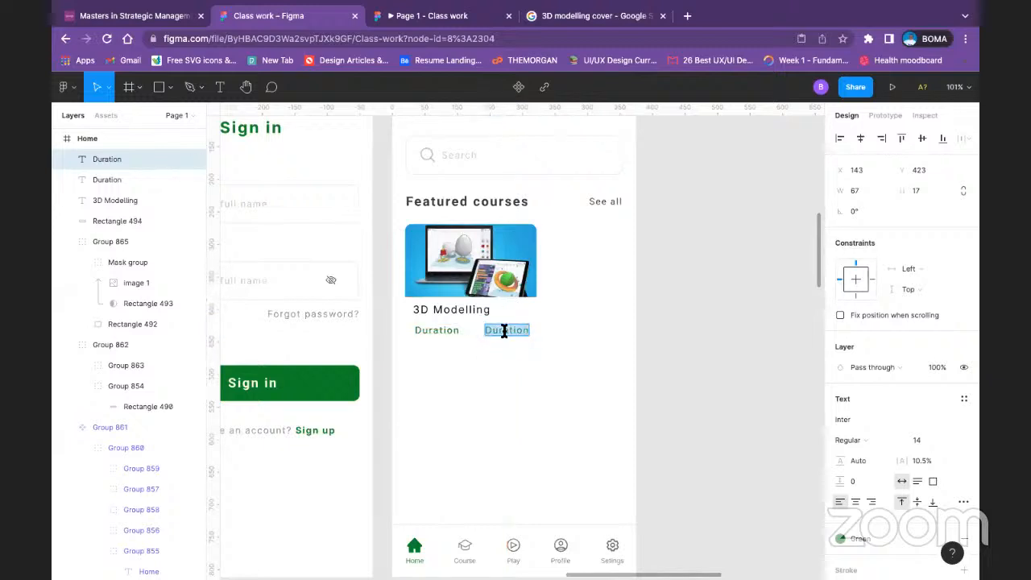
pyautogui.write('1hr:30m')
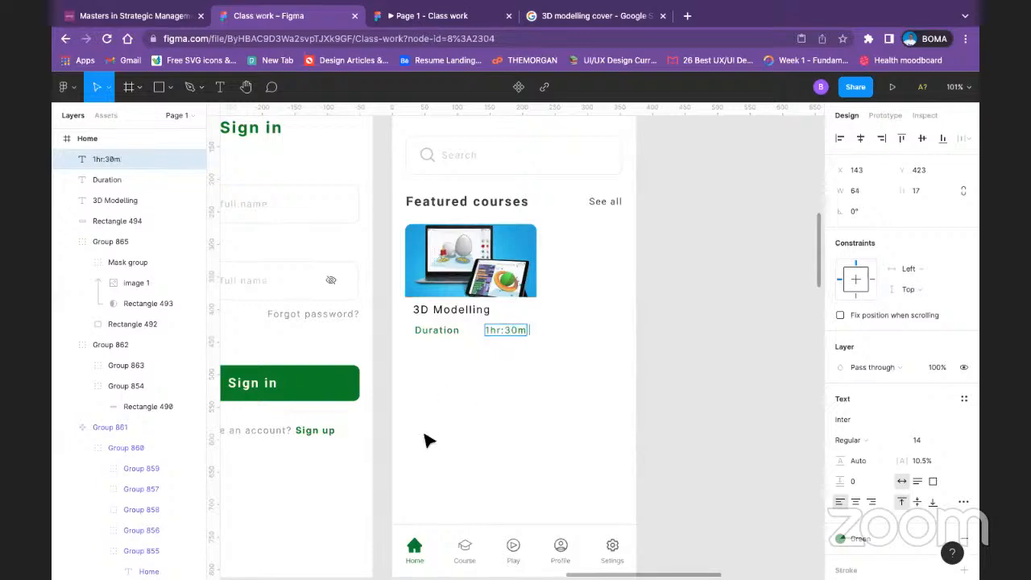
pyautogui.press('Escape')
pyautogui.hscroll(-10, 685, 435)
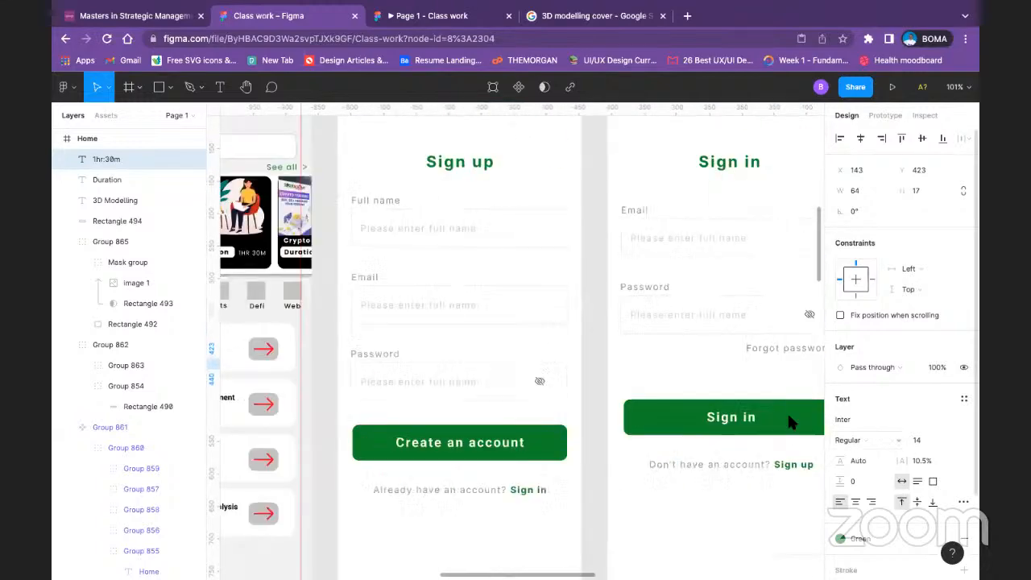
pyautogui.hscroll(-5, 559, 309)
pyautogui.hscroll(6, 711, 317)
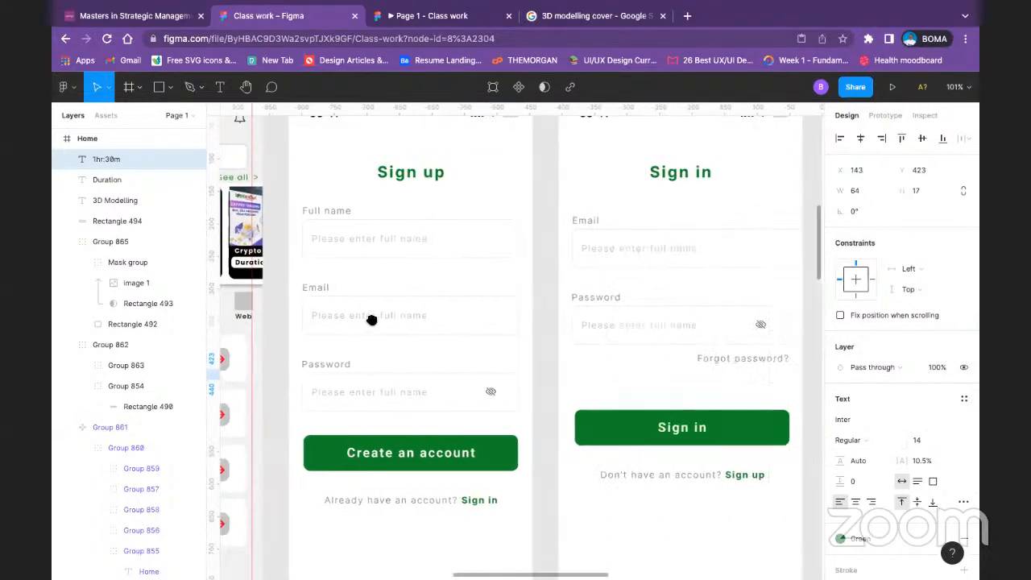
# Step: Set the 1hr:30m label's font size to 12 and apply the Text color style to its fill
pyautogui.hscroll(6, 371, 320)
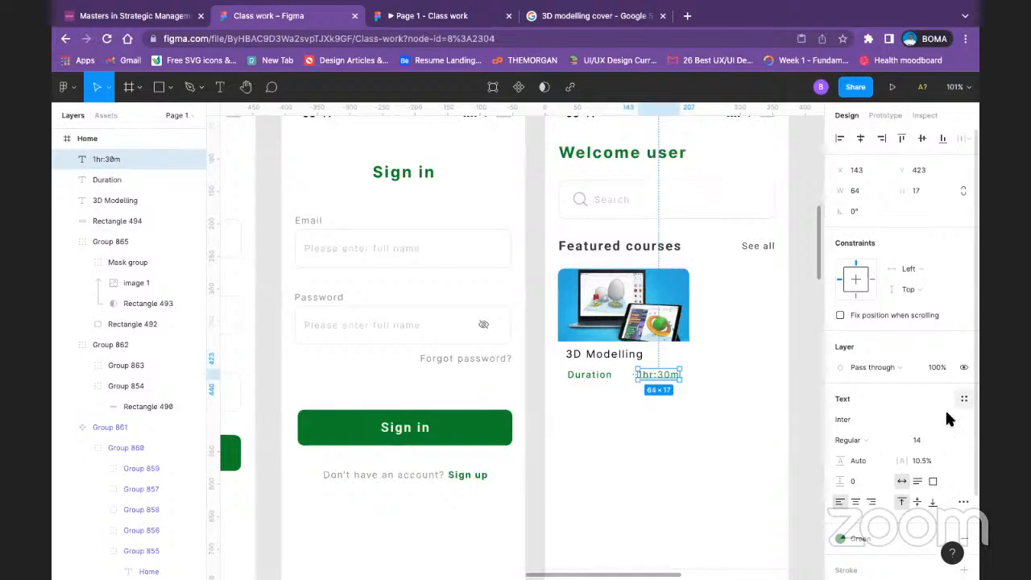
pyautogui.click(947, 439)
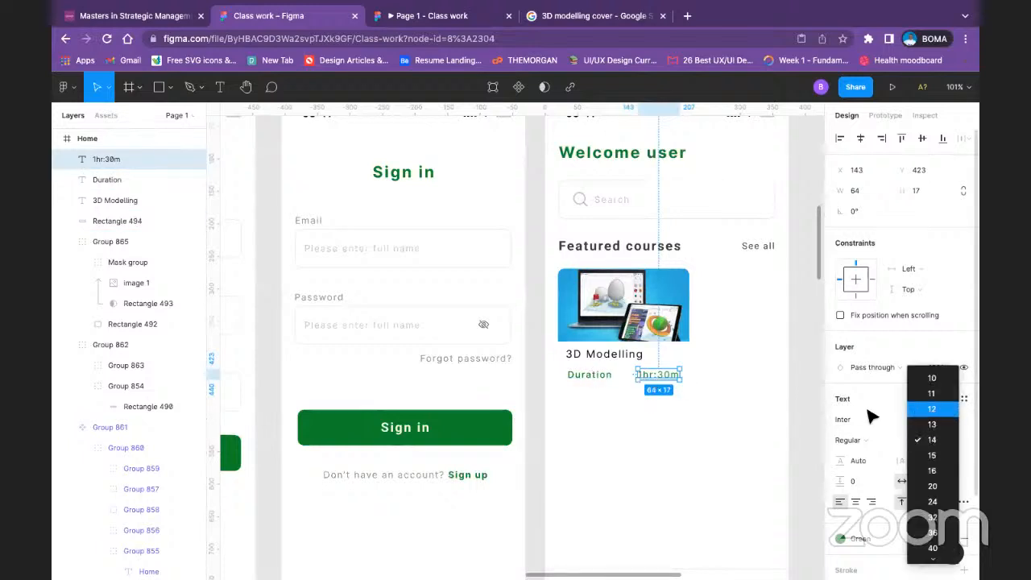
pyautogui.click(932, 409)
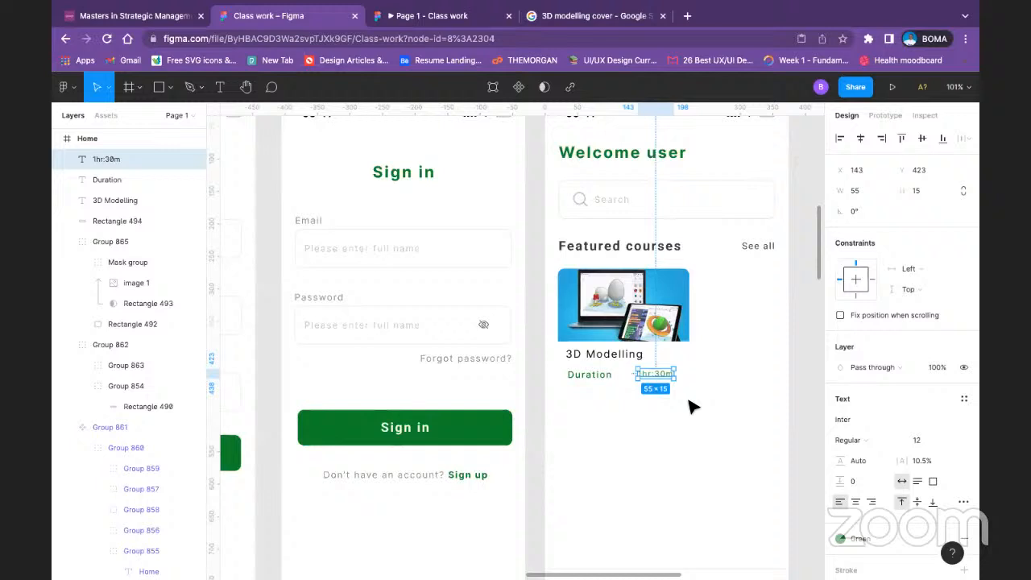
pyautogui.click(868, 440)
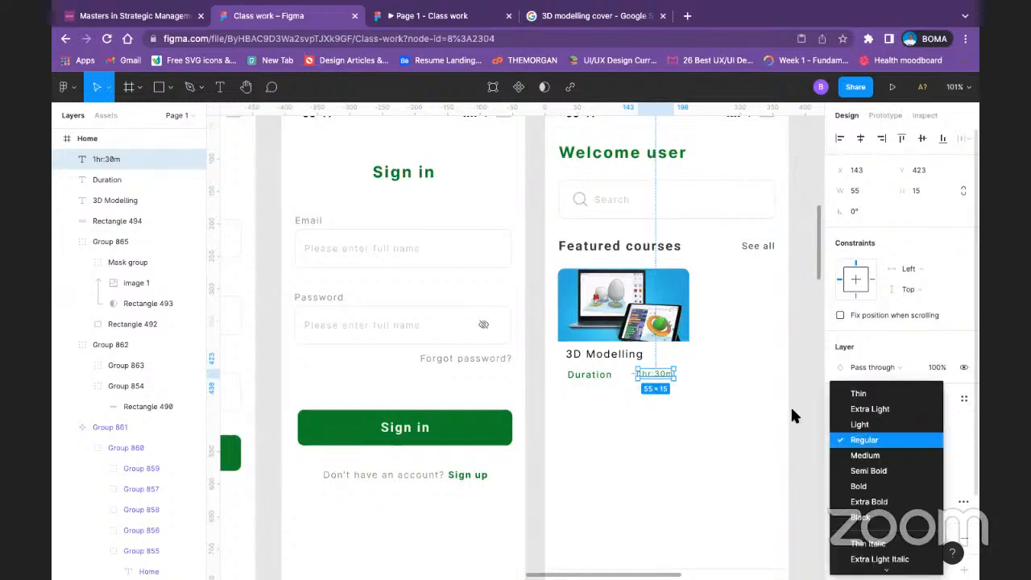
pyautogui.click(806, 427)
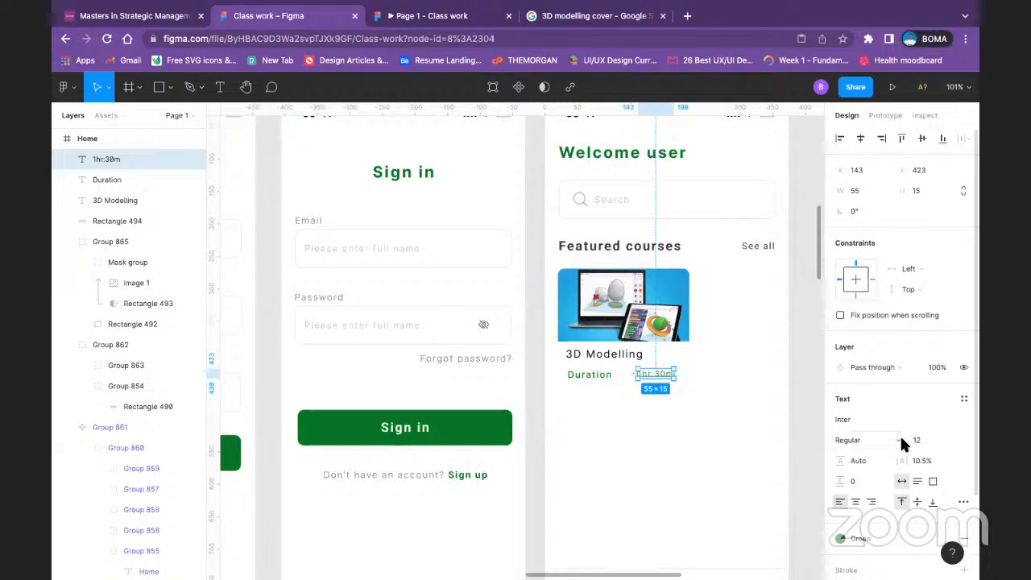
pyautogui.click(854, 538)
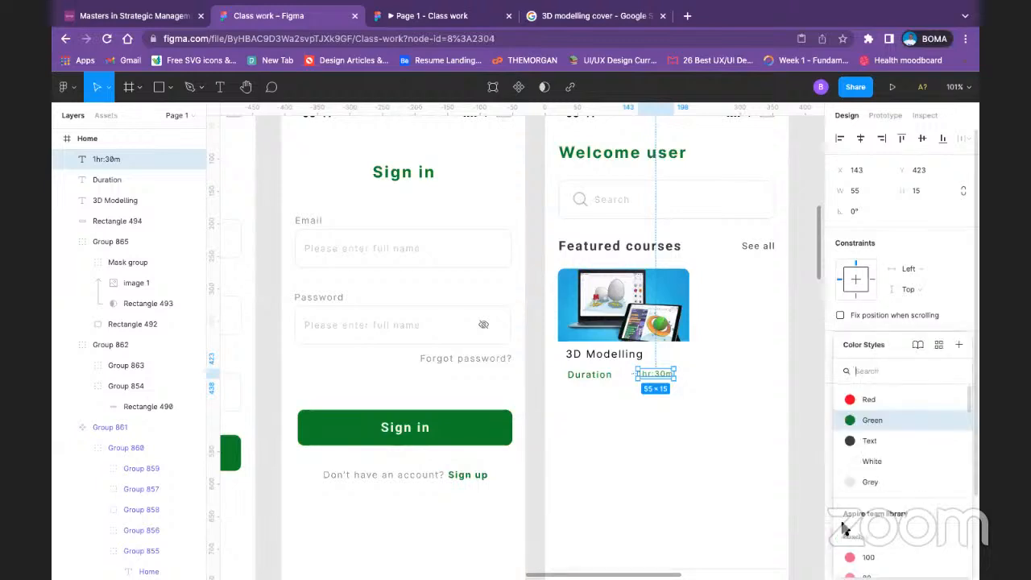
pyautogui.click(843, 443)
pyautogui.click(806, 437)
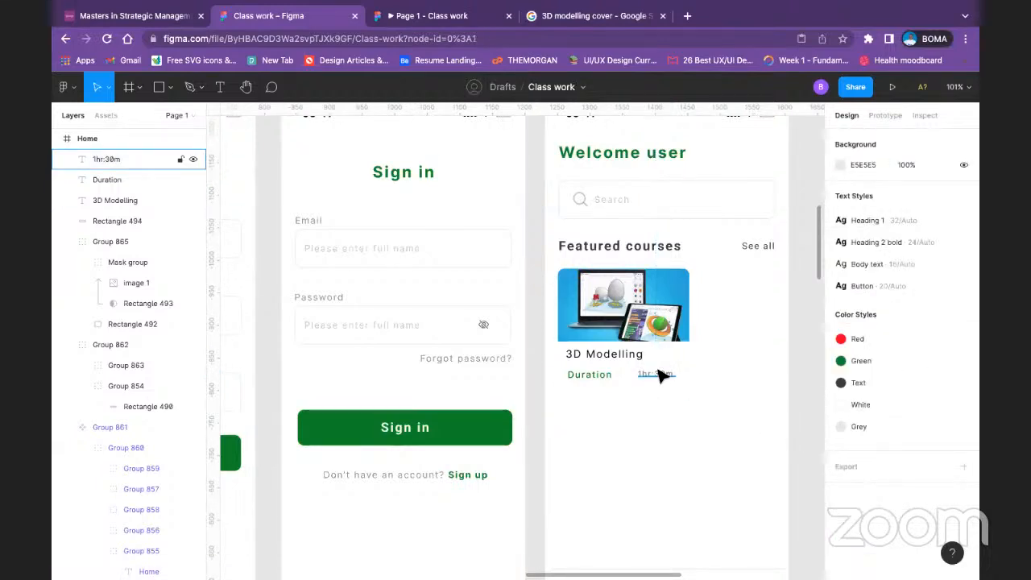
# Step: Apply the Text color style to the 3D Modelling title's fill
pyautogui.click(611, 353)
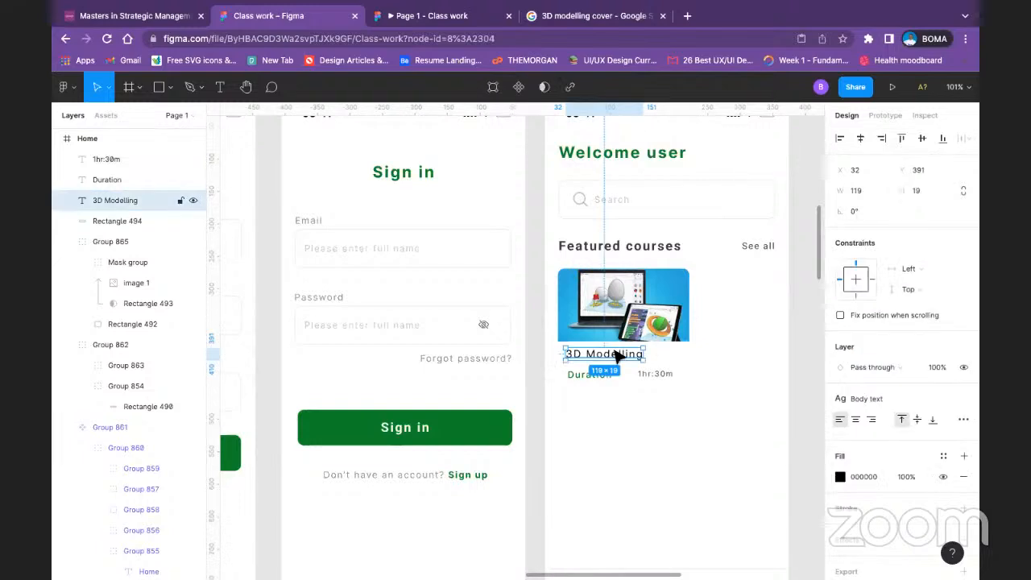
pyautogui.click(840, 477)
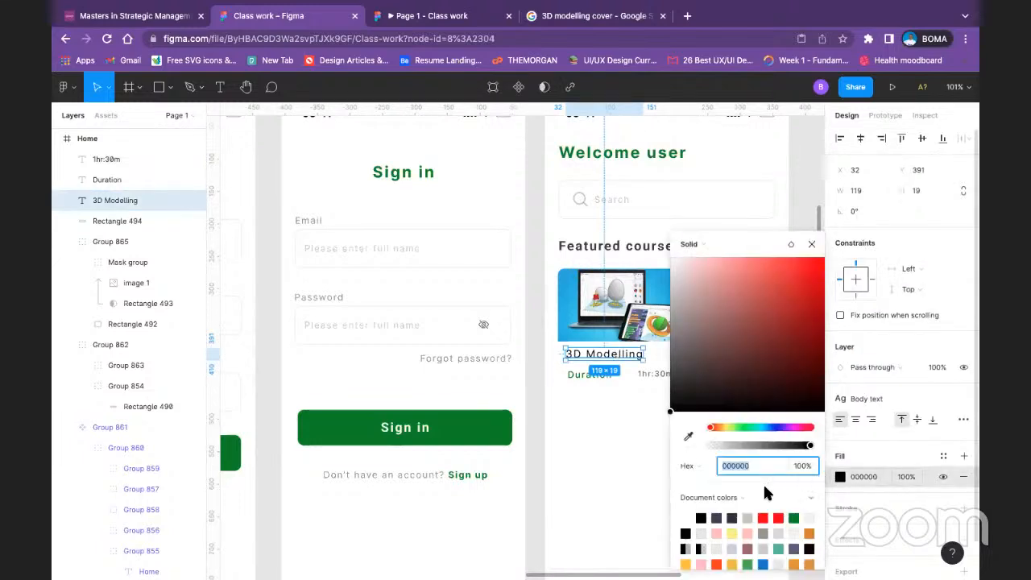
pyautogui.click(943, 456)
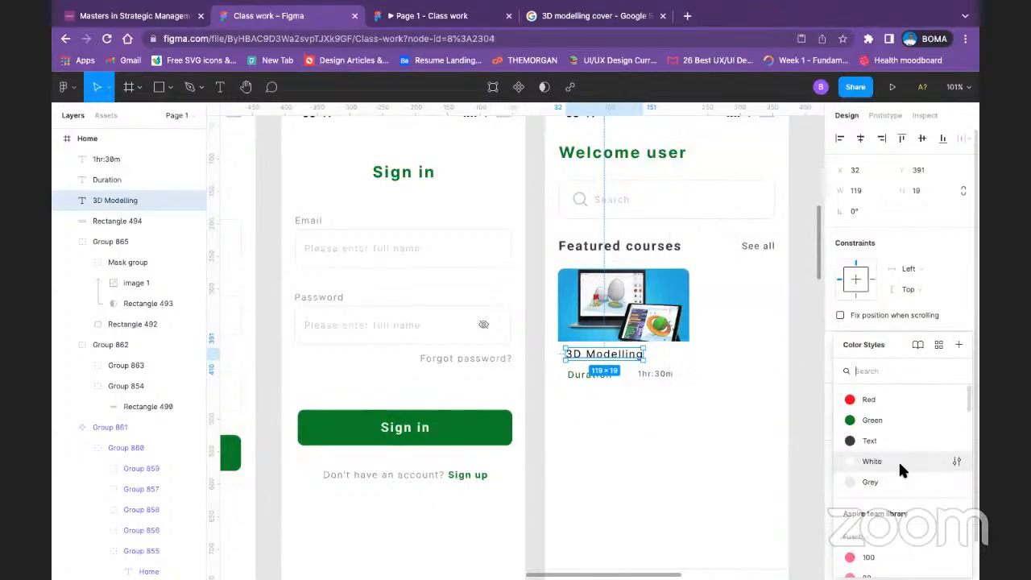
pyautogui.click(884, 442)
pyautogui.click(755, 432)
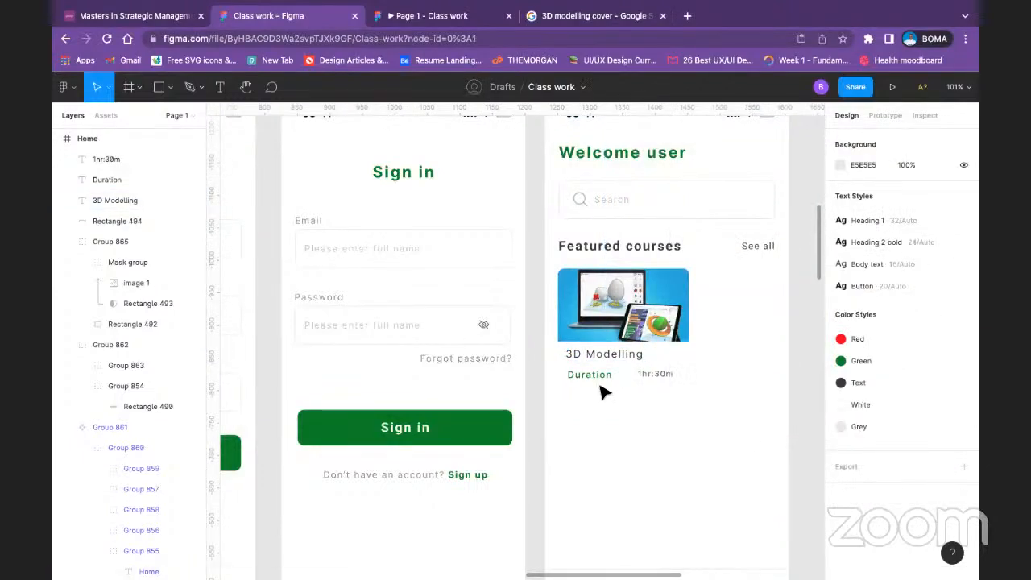
# Step: Try the Red color style on the 3D Modelling title and switch its fill back to the Text style
pyautogui.click(613, 358)
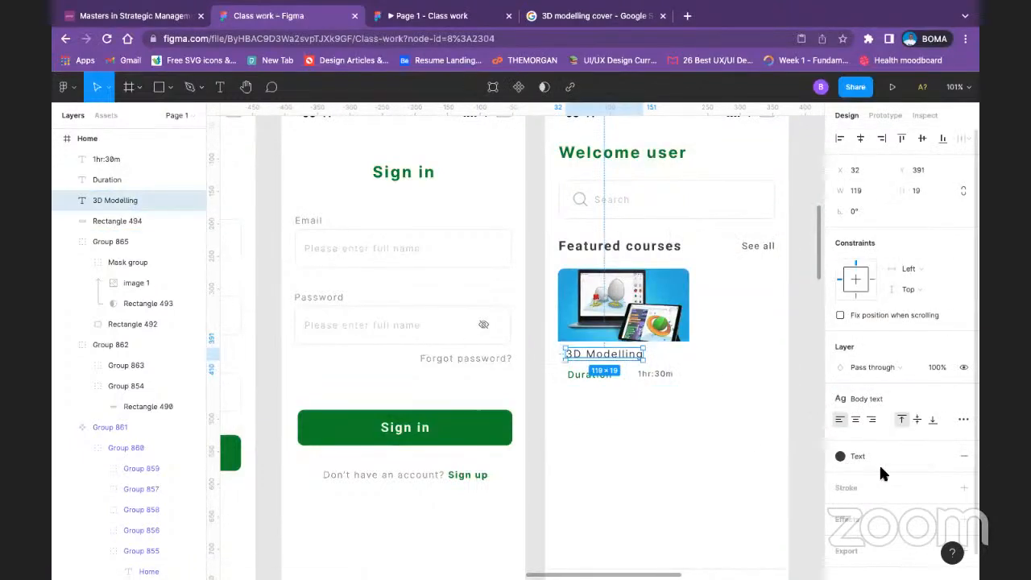
pyautogui.click(900, 459)
pyautogui.click(876, 399)
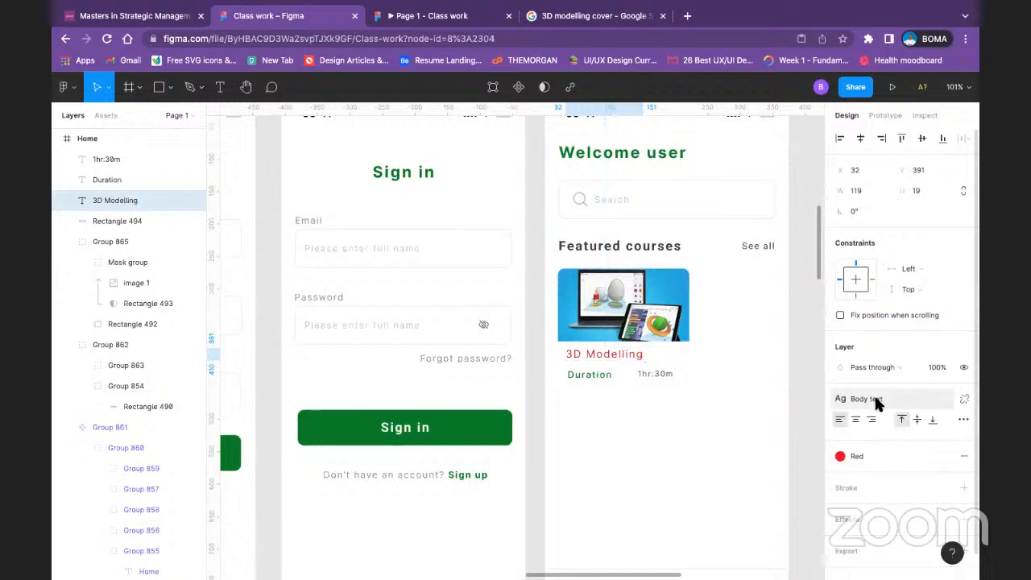
pyautogui.click(869, 455)
pyautogui.click(867, 440)
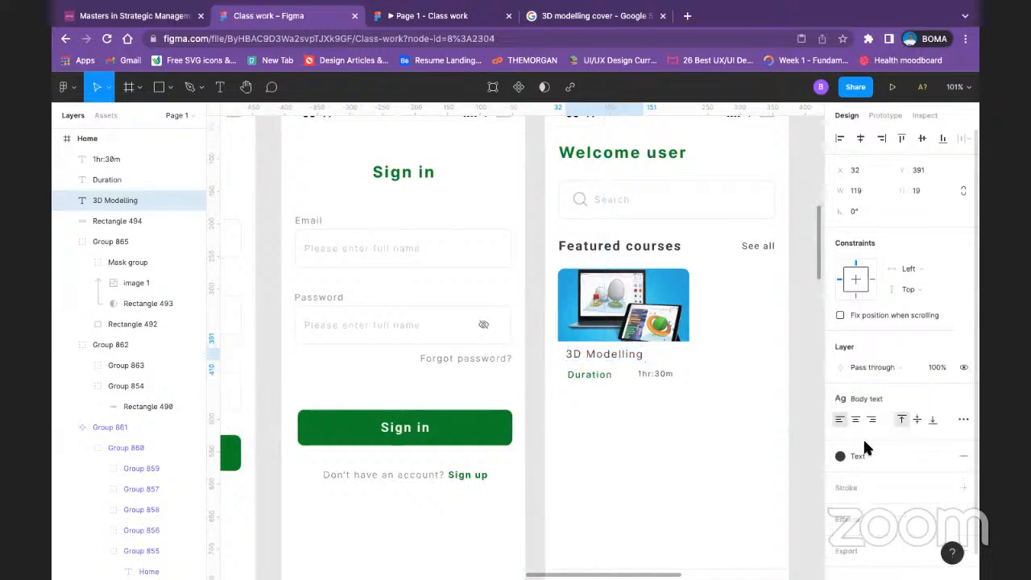
pyautogui.click(699, 442)
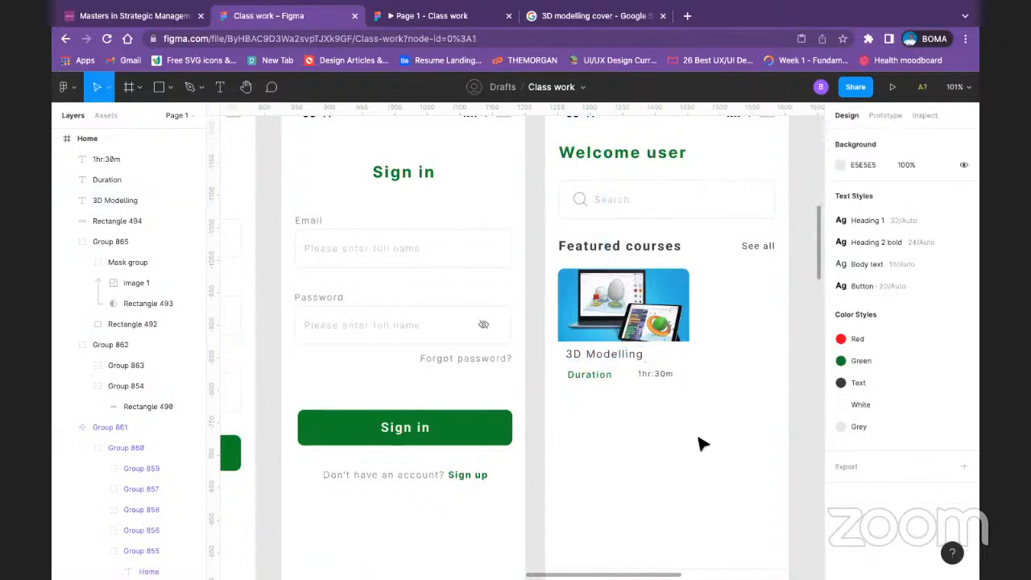
# Step: Apply the Green color style to the 3D Modelling title, detach its Body text style and set the font weight to Bold
pyautogui.click(612, 361)
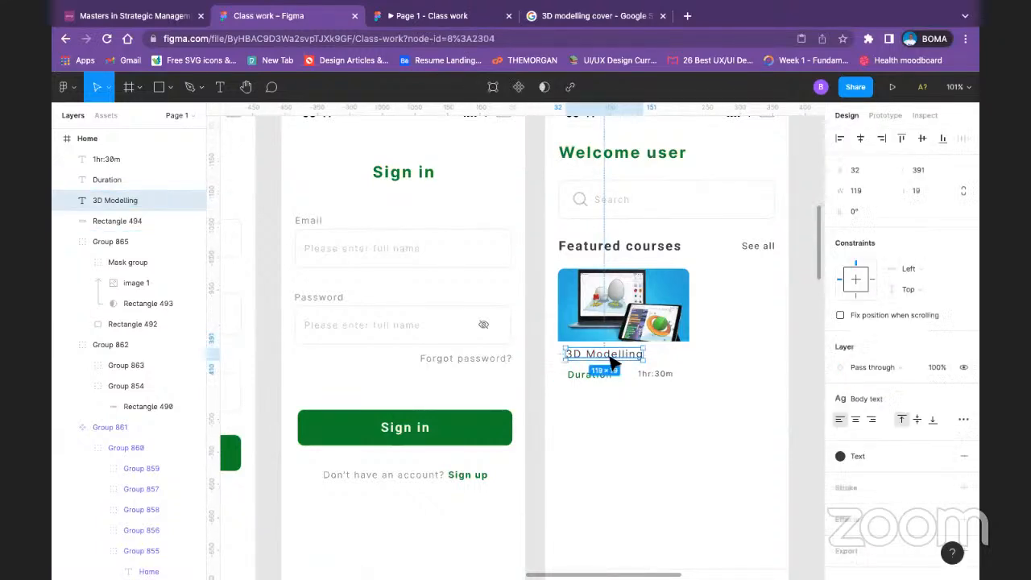
pyautogui.click(856, 456)
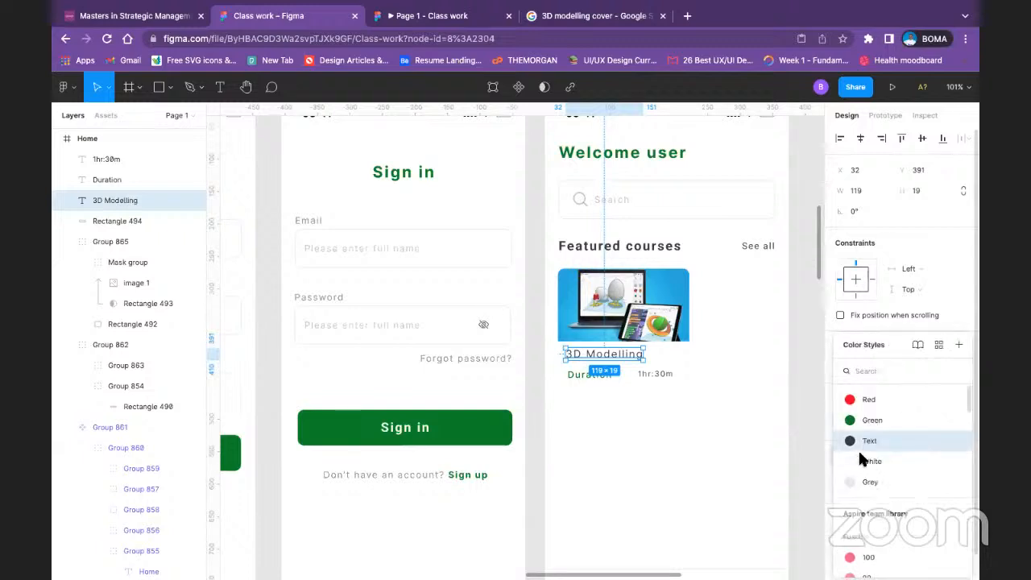
pyautogui.click(871, 420)
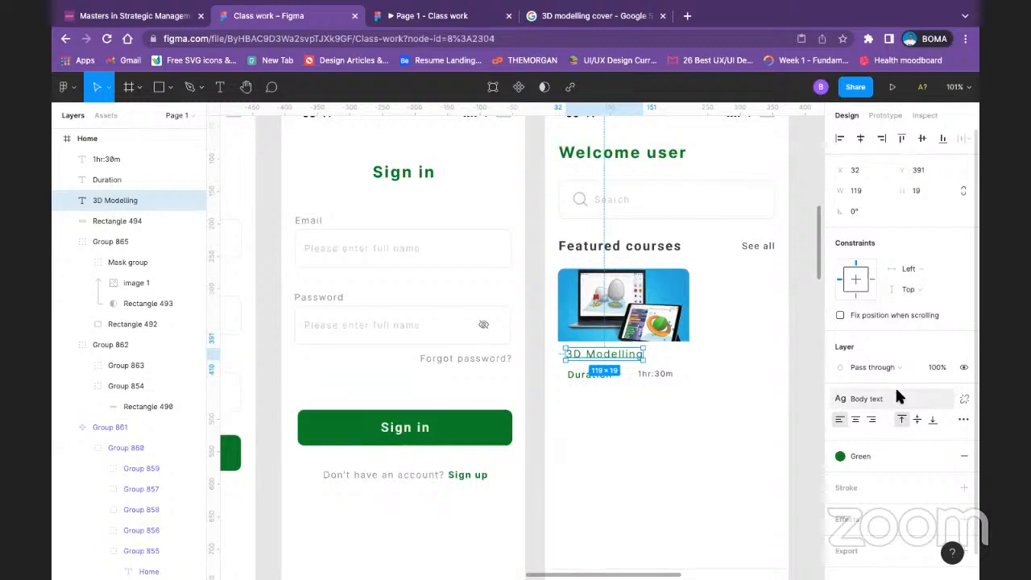
pyautogui.click(963, 398)
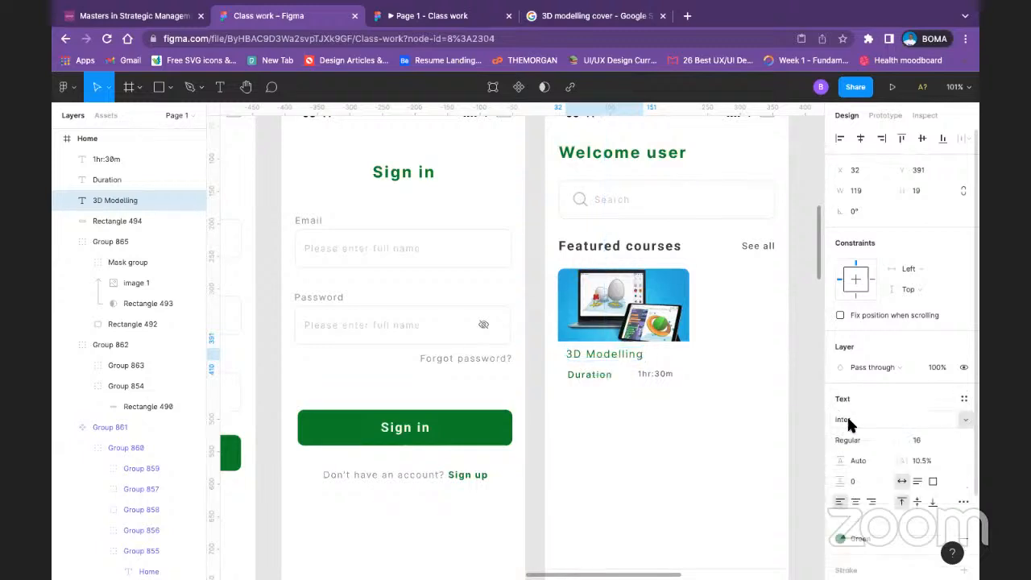
pyautogui.click(849, 439)
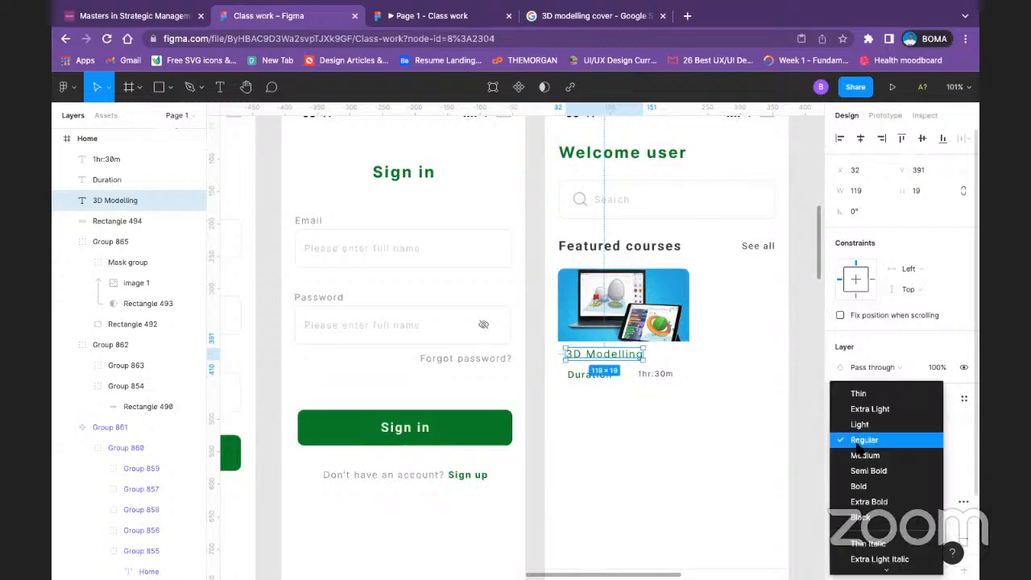
pyautogui.click(860, 484)
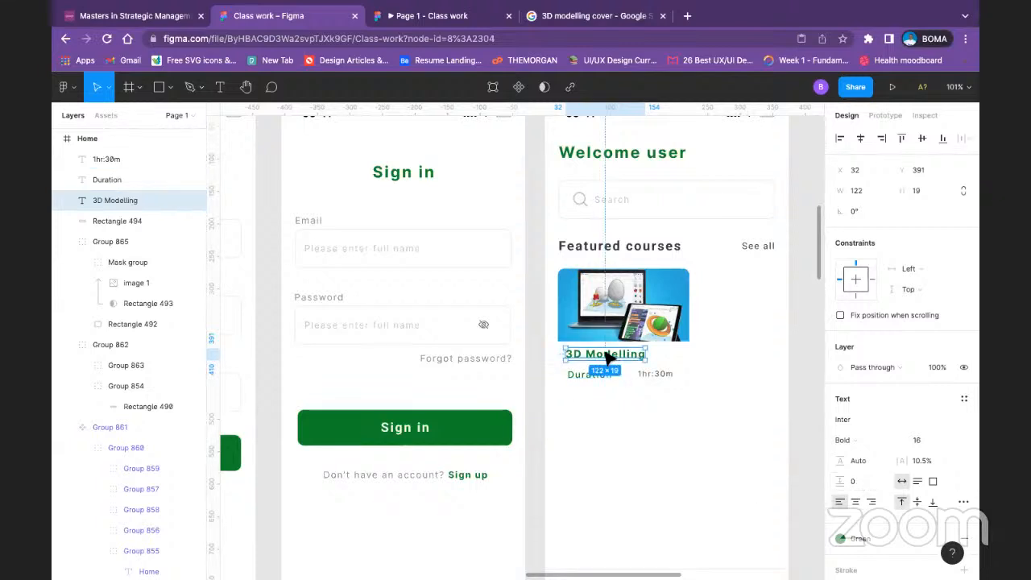
# Step: Apply the Text color style to the Duration label's fill
pyautogui.click(576, 376)
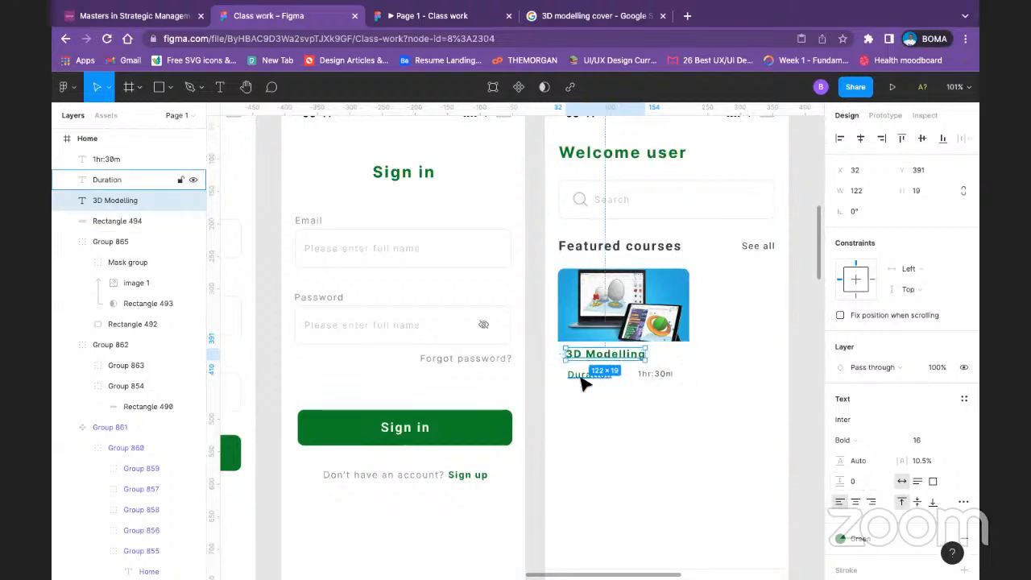
pyautogui.scroll(-2, 895, 463)
pyautogui.click(891, 453)
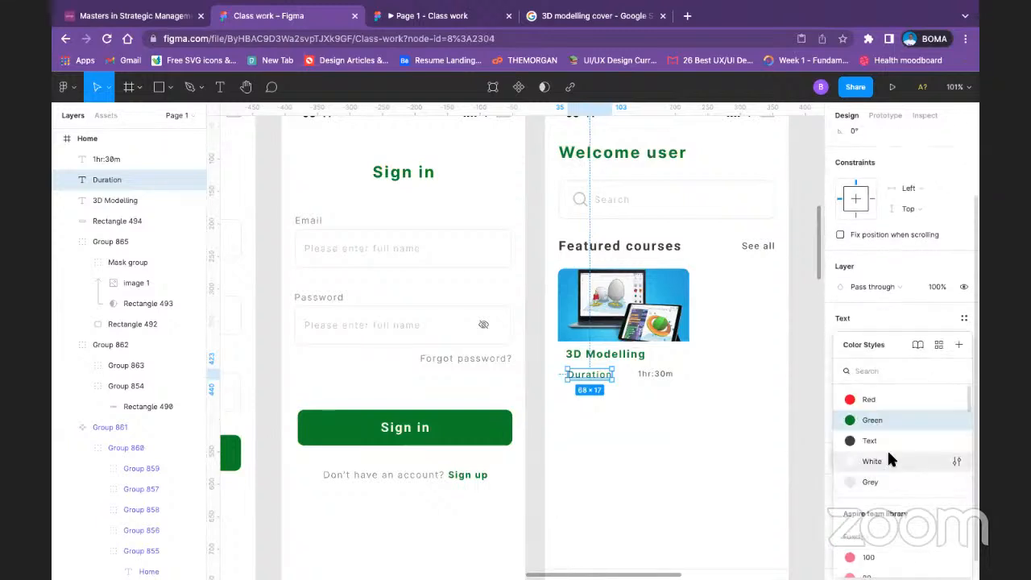
pyautogui.click(893, 439)
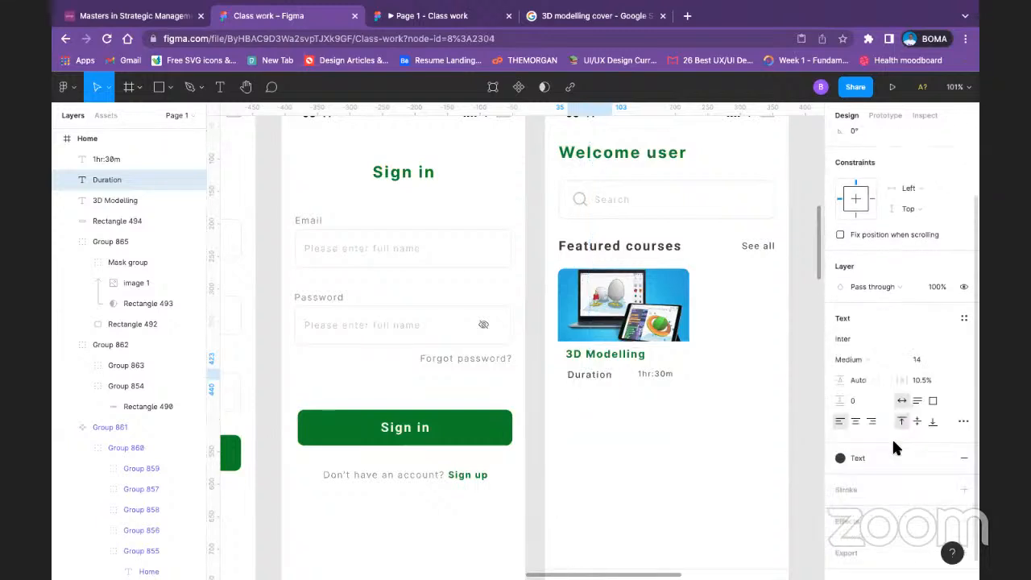
# Step: Align the Duration and 1hr:30m labels by their vertical centers and group them
pyautogui.keyDown('shift'); pyautogui.click(656, 373); pyautogui.keyUp('shift')
pyautogui.scroll(2, 882, 150)
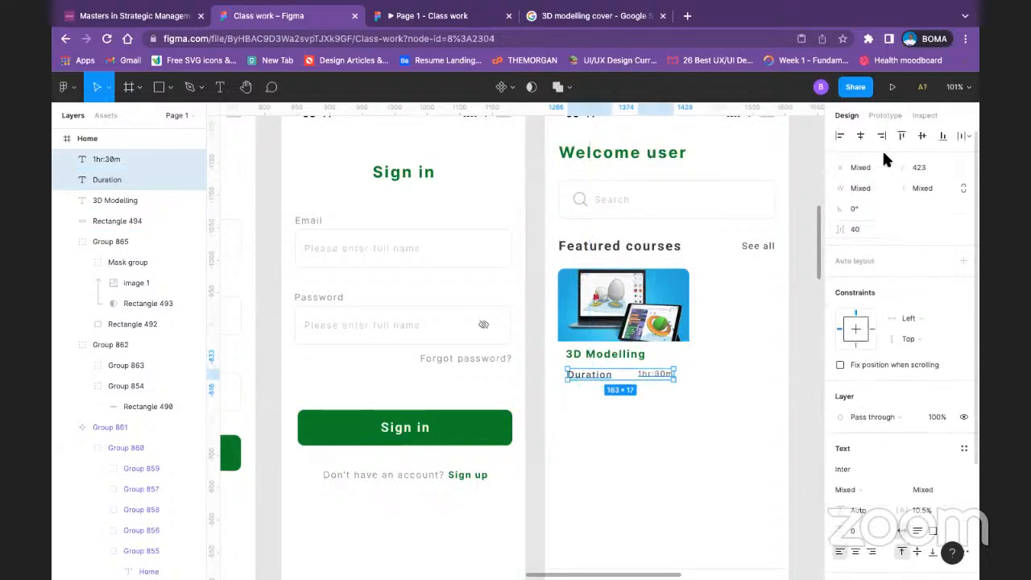
pyautogui.click(922, 140)
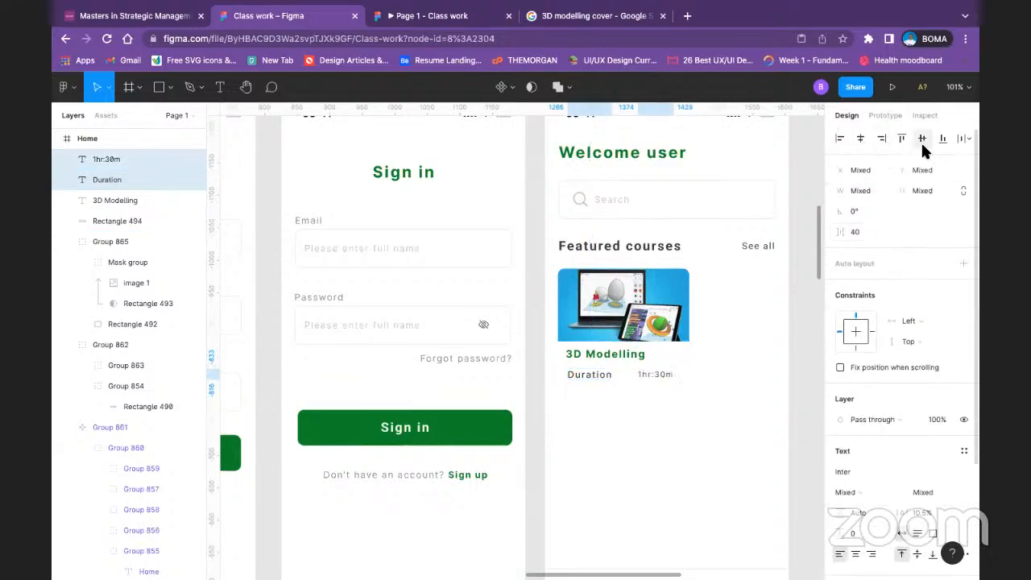
pyautogui.hotkey('ctrl', 'g')
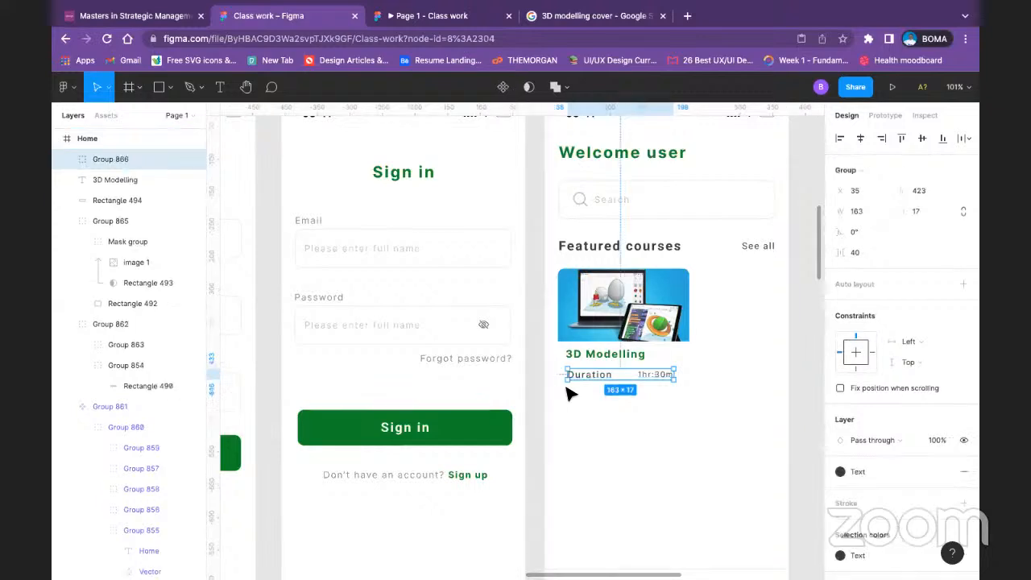
# Step: Left-align the 3D Modelling title with the duration group and group the two together
pyautogui.keyDown('shift'); pyautogui.click(597, 360); pyautogui.keyUp('shift')
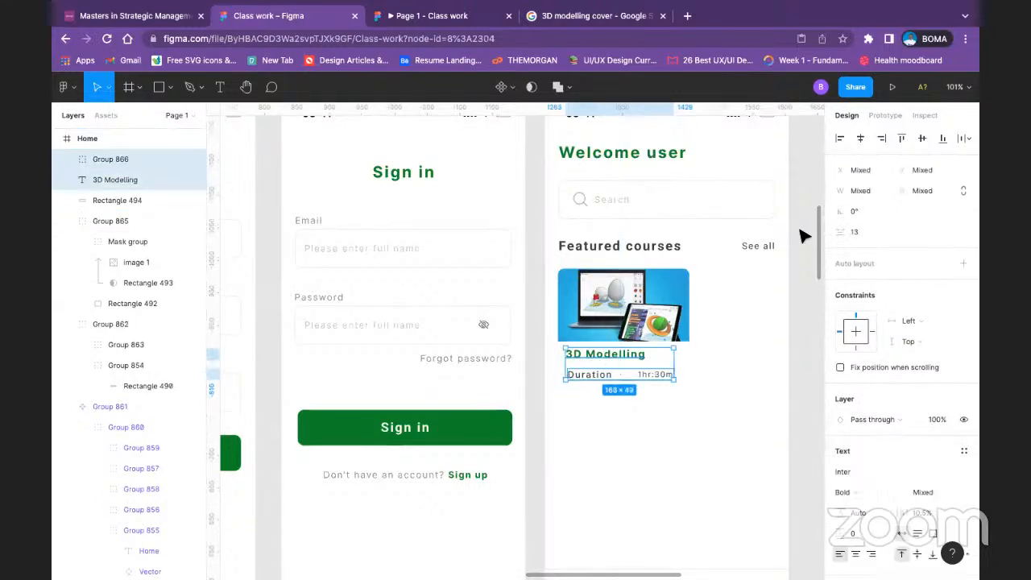
pyautogui.click(843, 140)
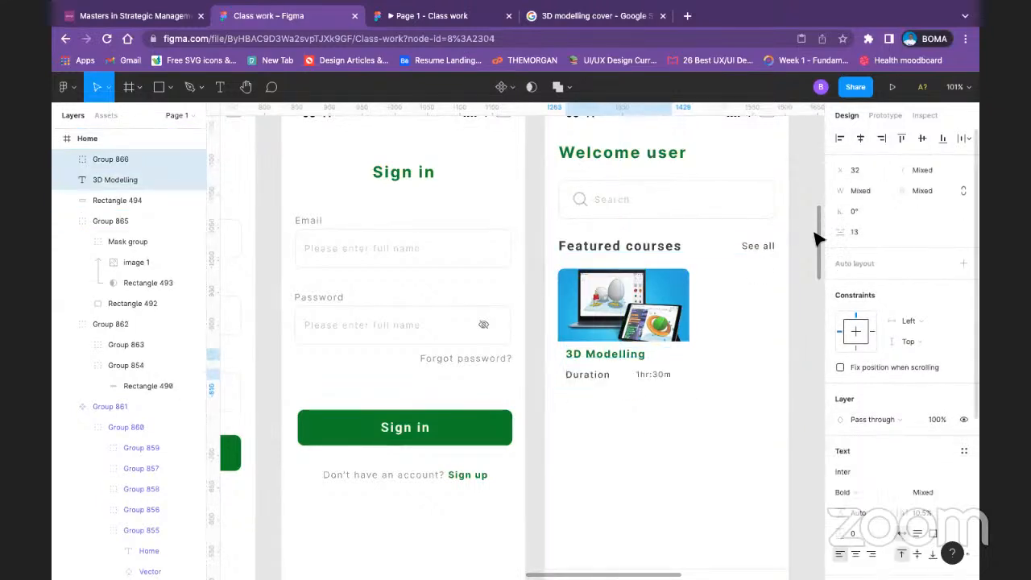
pyautogui.hotkey('ctrl', 'g')
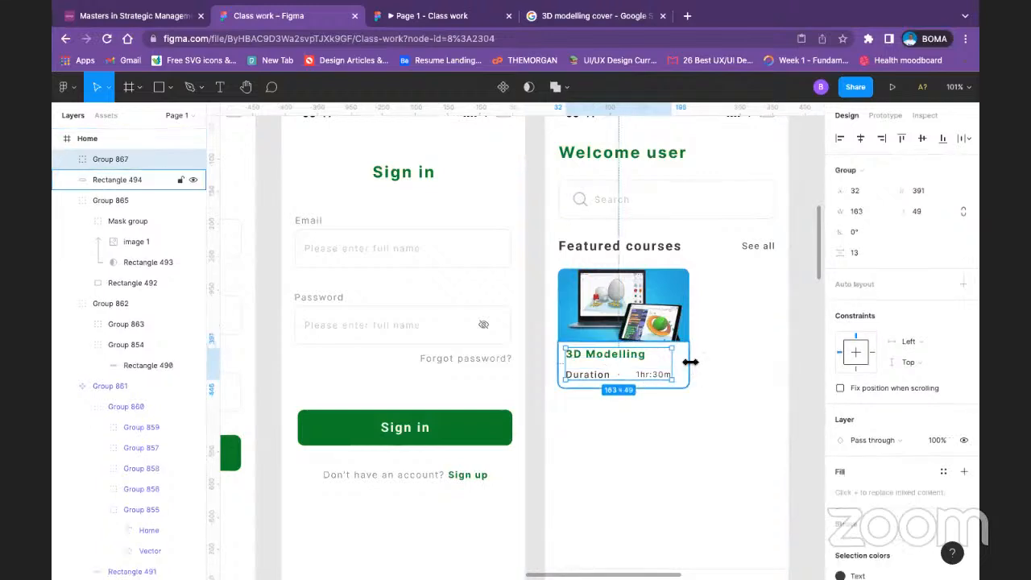
# Step: Vertically center the card's text group on the white rectangle below the course image
pyautogui.click(690, 362)
pyautogui.click(610, 362)
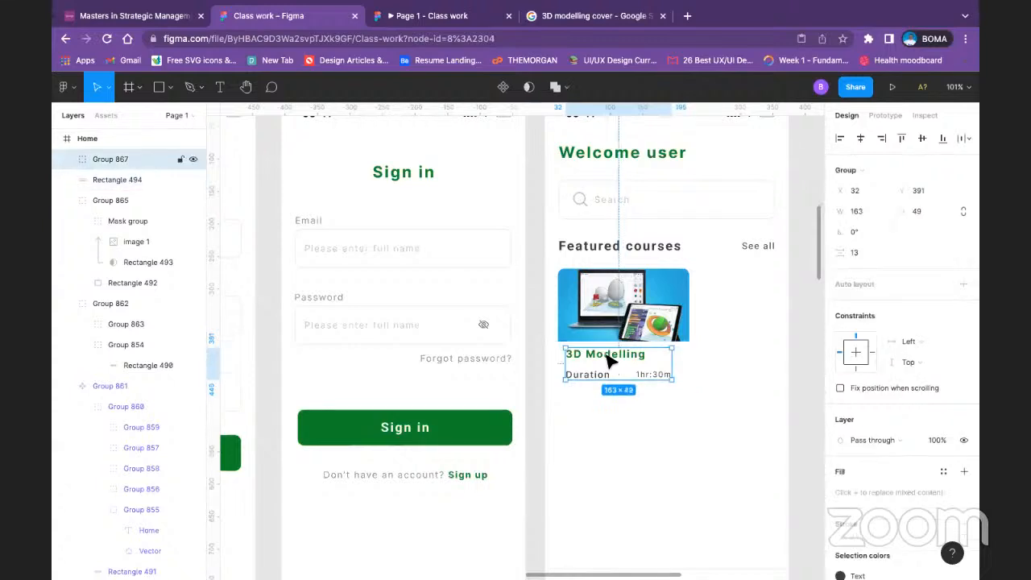
pyautogui.keyDown('shift'); pyautogui.click(689, 358); pyautogui.keyUp('shift')
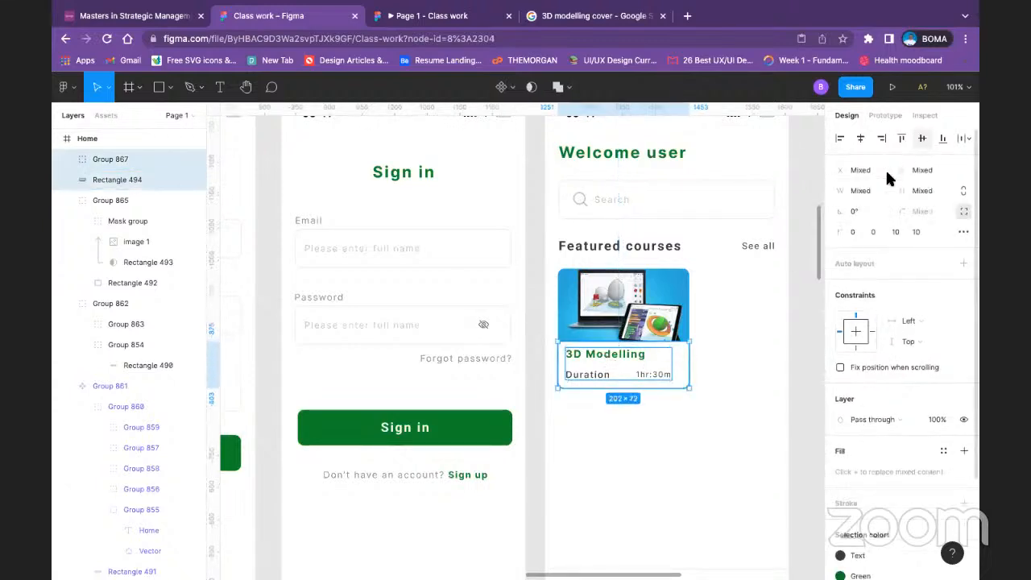
pyautogui.click(681, 475)
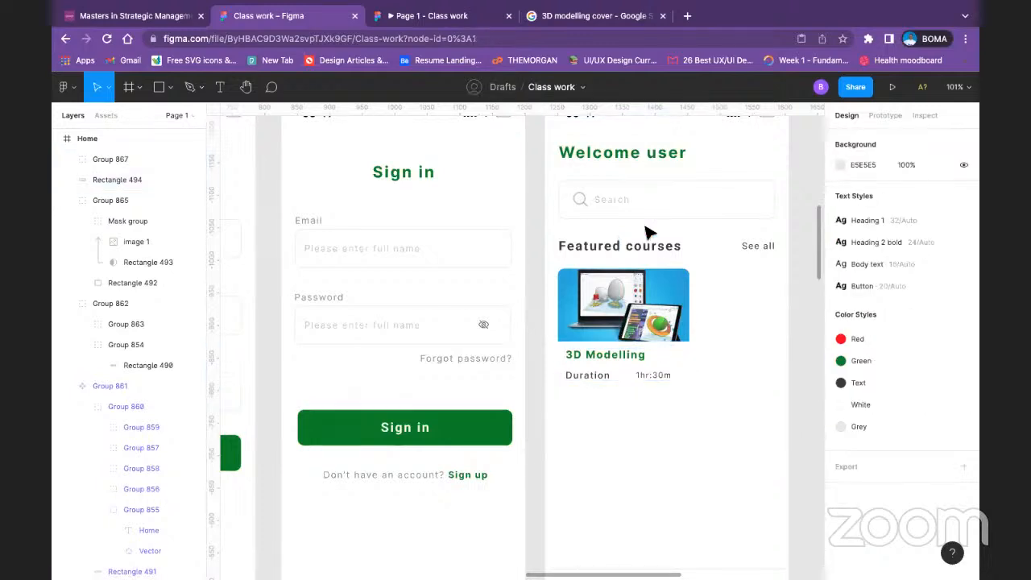
# Step: Apply the Grey color style to the fill of the rectangle behind the 3D Modelling card's text
pyautogui.click(681, 364)
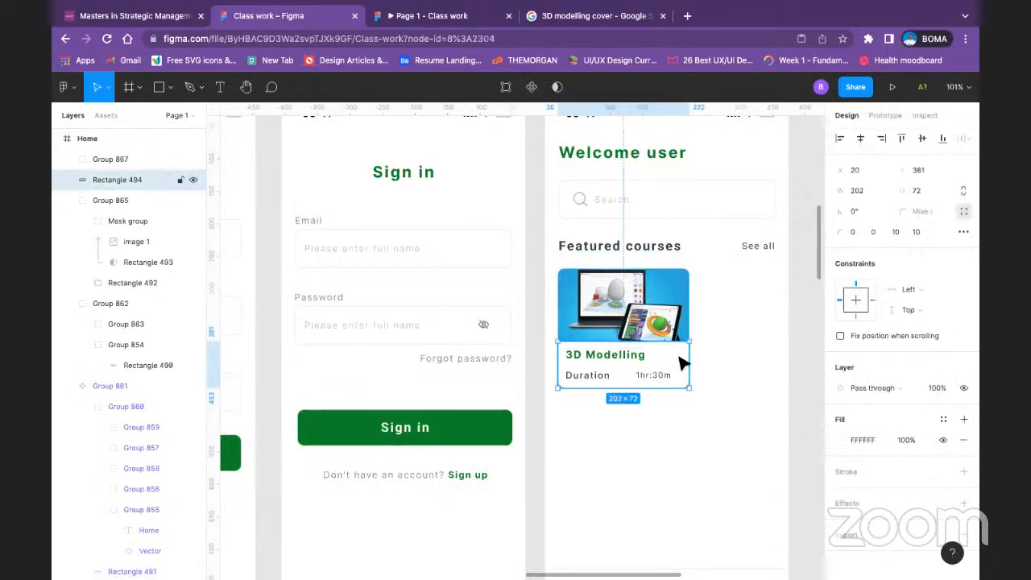
pyautogui.scroll(-1, 875, 454)
pyautogui.click(840, 415)
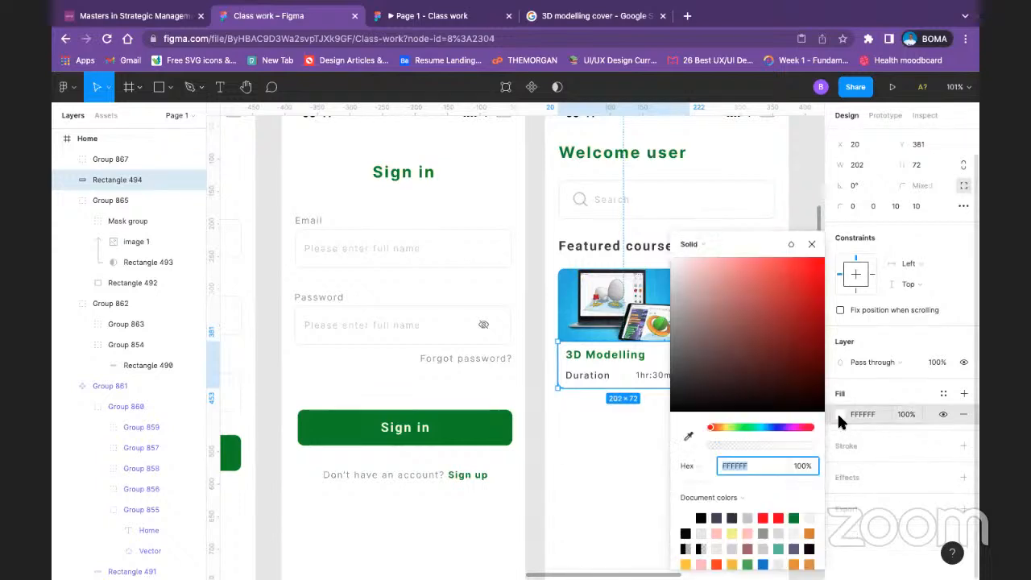
pyautogui.click(940, 393)
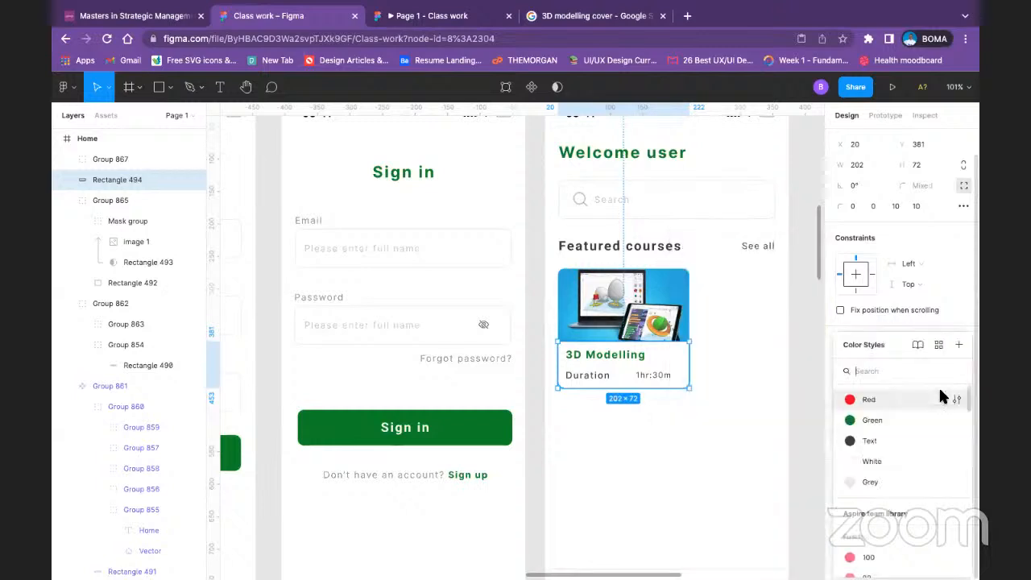
pyautogui.click(869, 475)
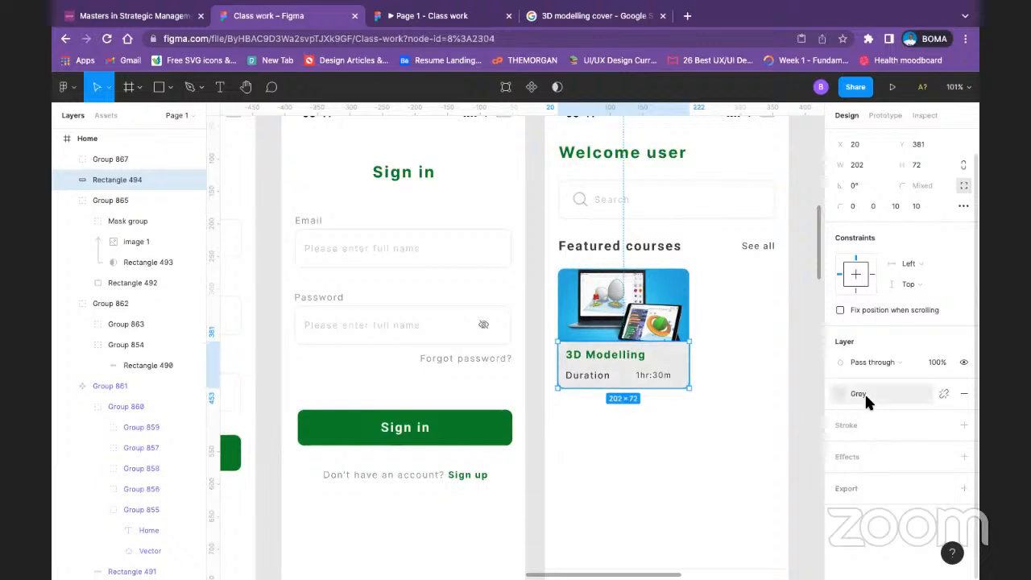
pyautogui.click(865, 393)
pyautogui.click(851, 478)
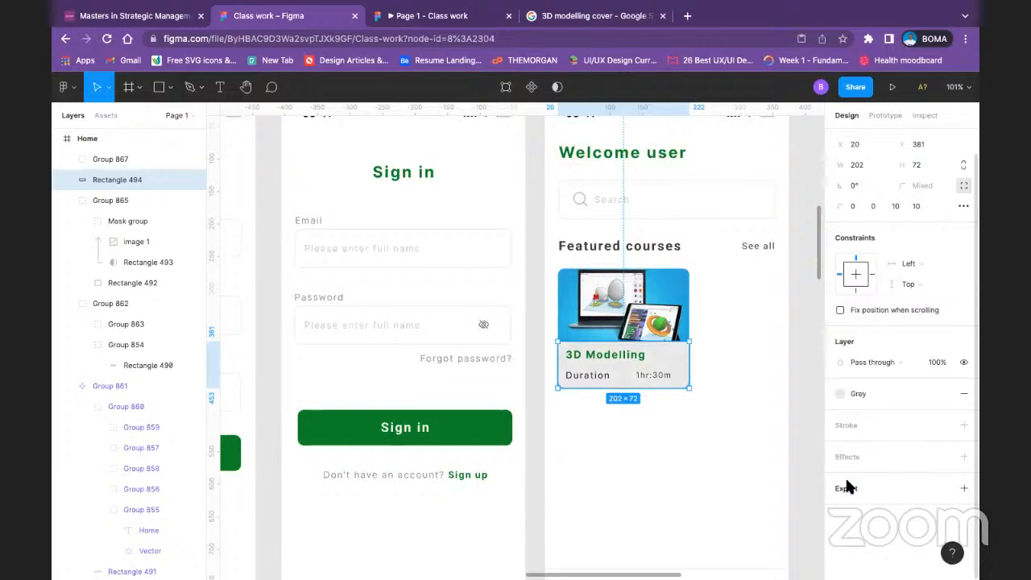
# Step: Detach the Grey style from the card's text rectangle and set its fill opacity to 50%
pyautogui.click(943, 393)
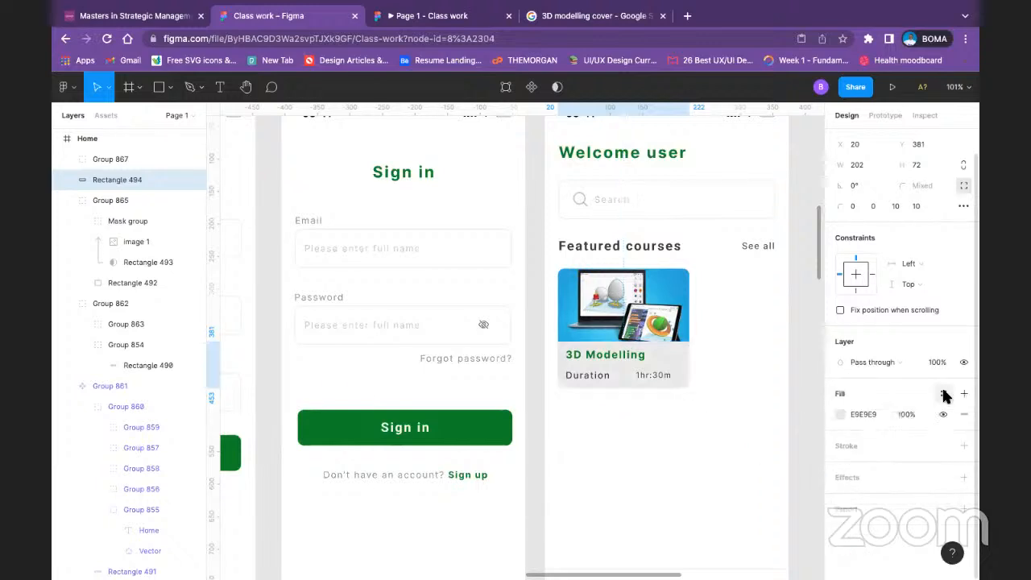
pyautogui.click(912, 414)
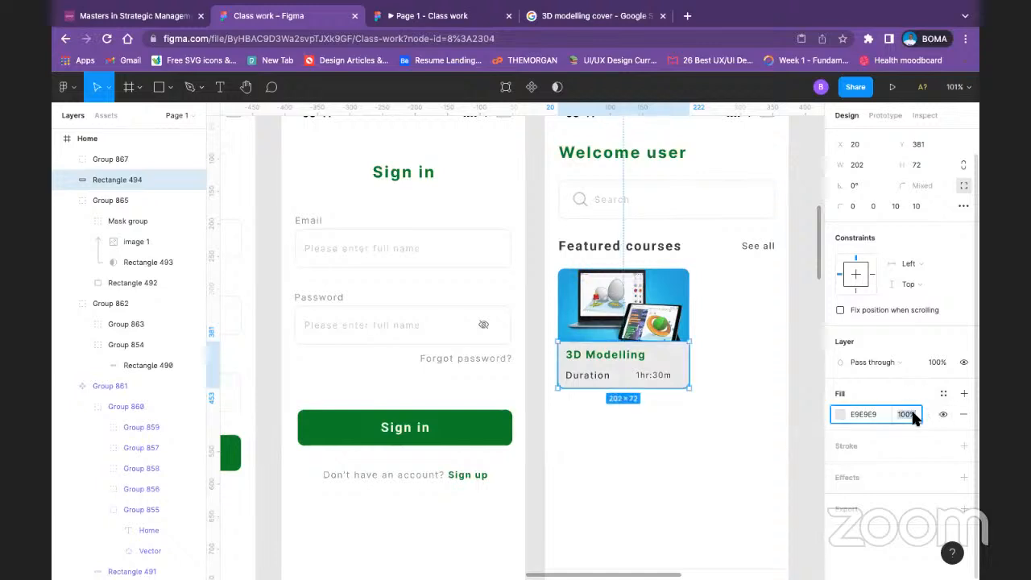
pyautogui.press('Return')
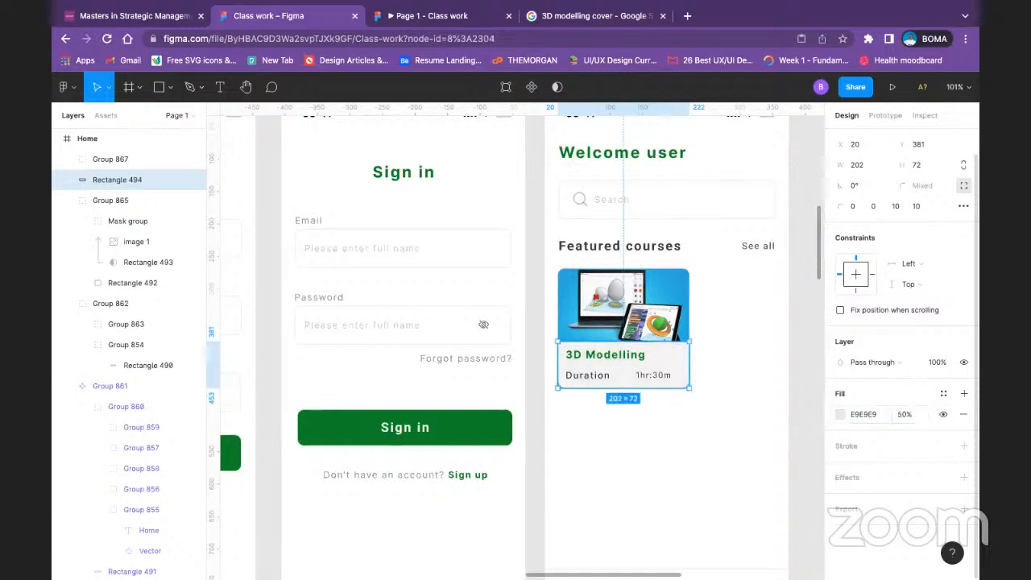
pyautogui.click(725, 455)
# Step: Lower the fill opacity of the card's text rectangle to 20%
pyautogui.click(655, 363)
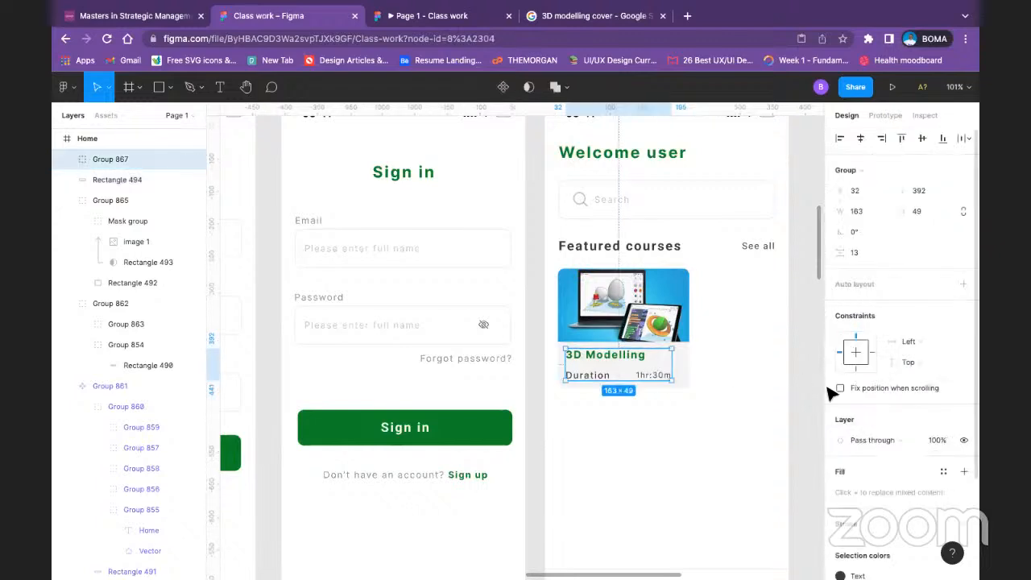
pyautogui.click(682, 359)
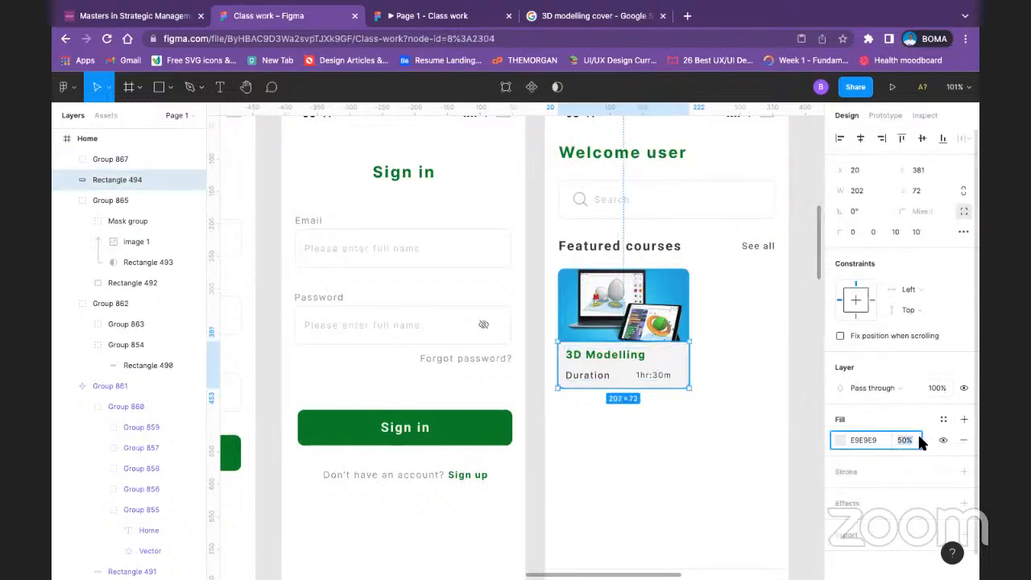
pyautogui.write('20')
pyautogui.press('Return')
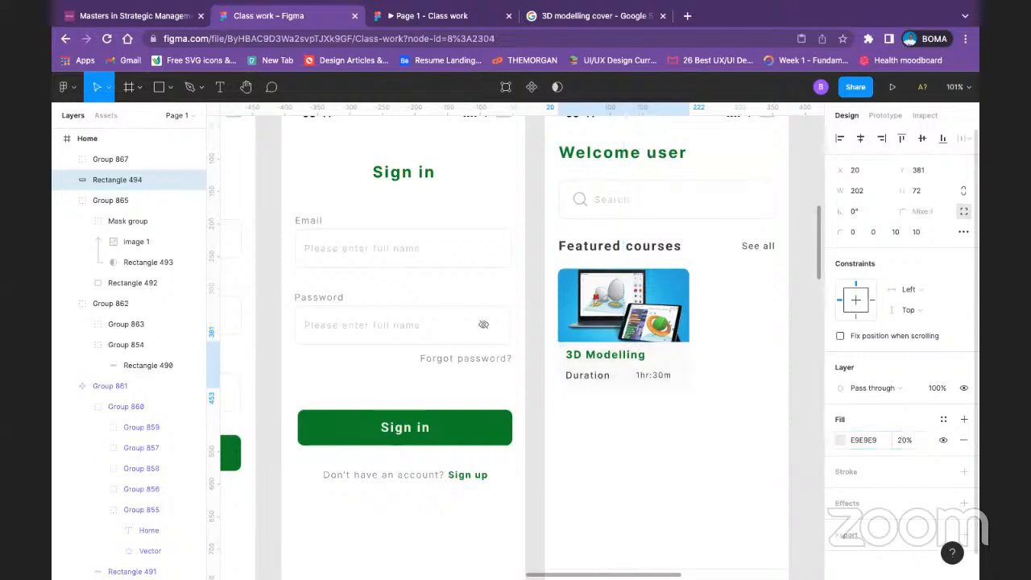
# Step: Set the fill opacity of the card's text rectangle to 30%
pyautogui.click(905, 440)
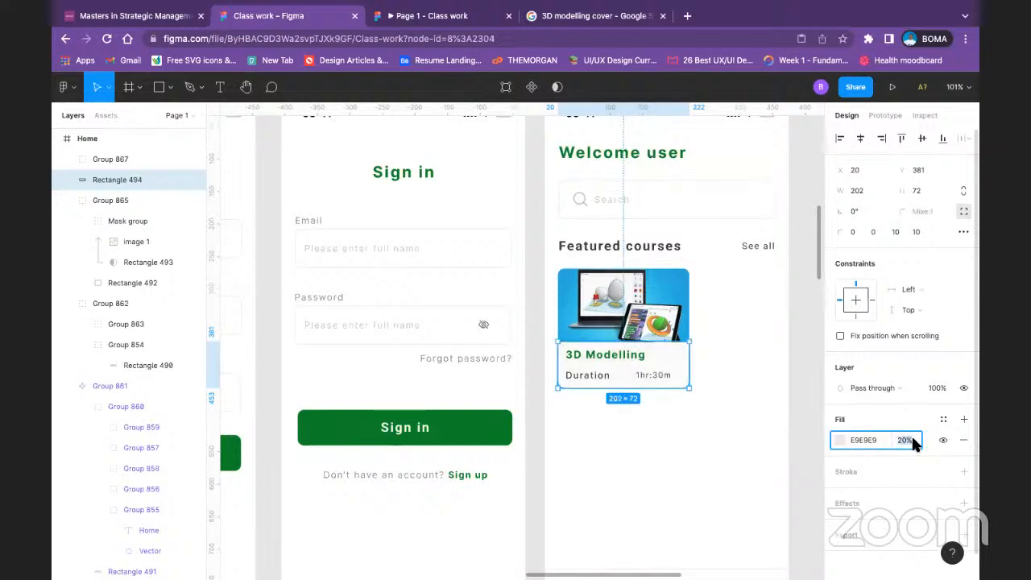
pyautogui.write('30')
pyautogui.press('Return')
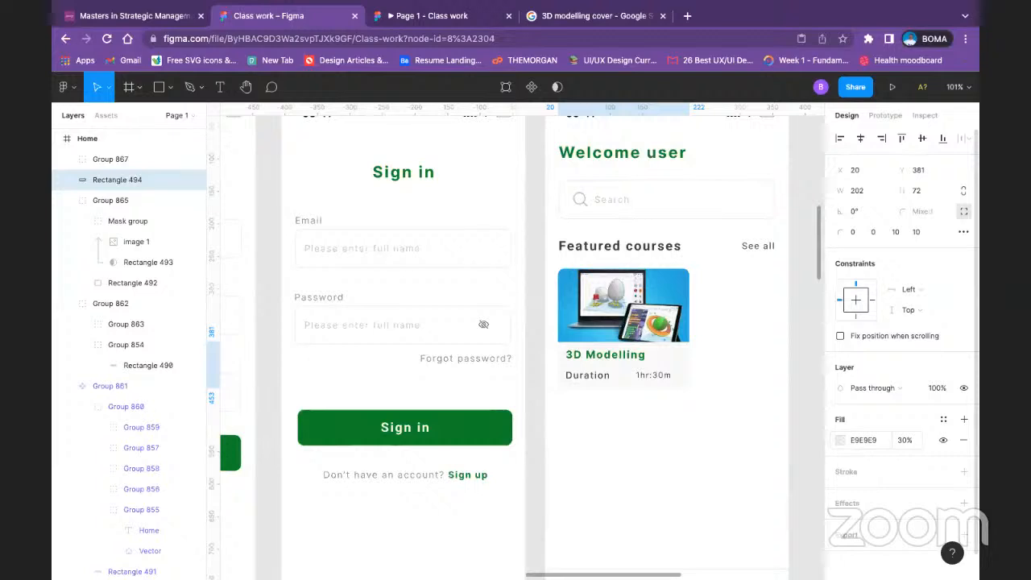
pyautogui.click(682, 446)
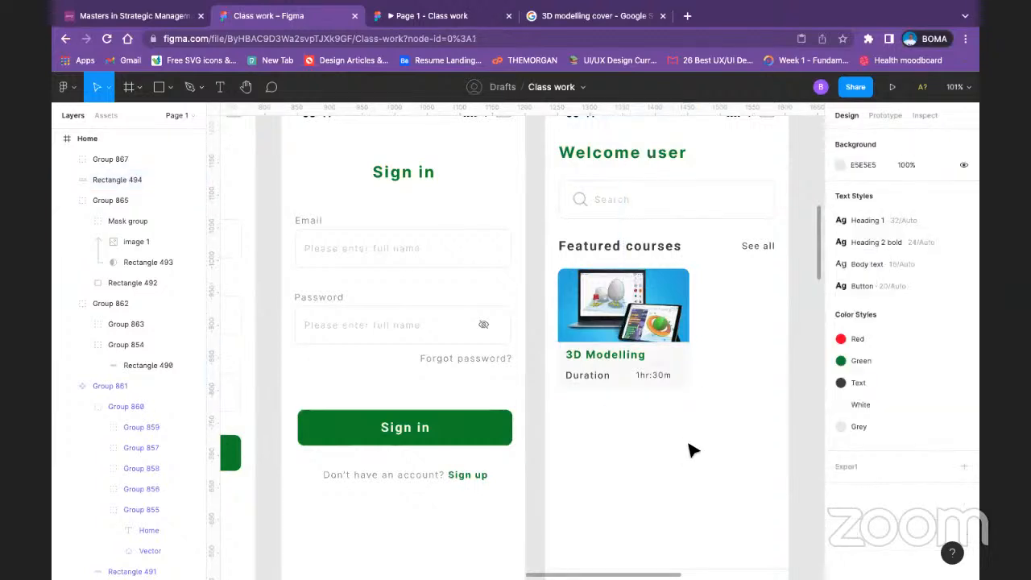
# Step: Group the 3D Modelling card's text group, background rectangle and course image into one card
pyautogui.click(645, 364)
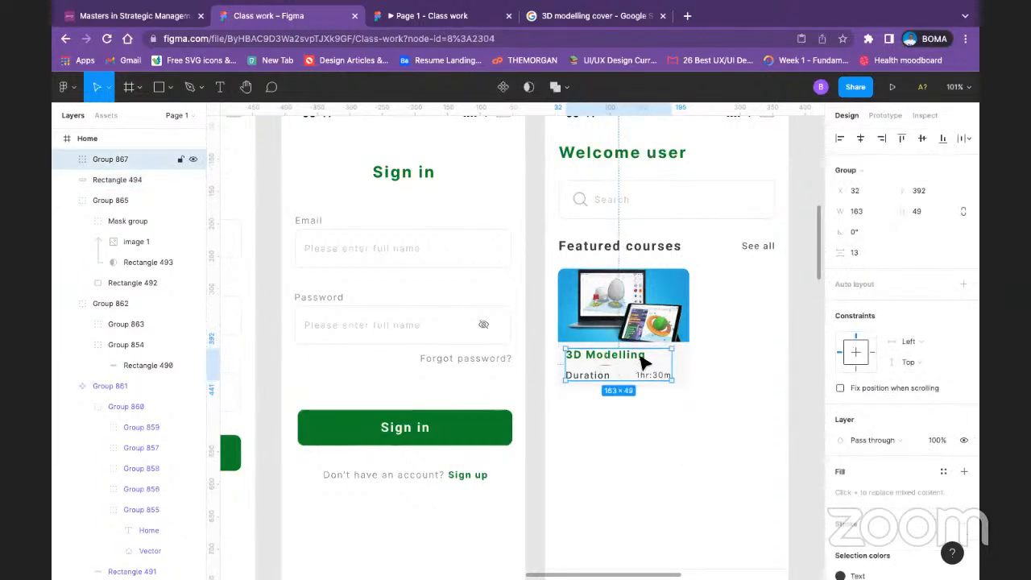
pyautogui.keyDown('shift'); pyautogui.click(689, 356); pyautogui.keyUp('shift')
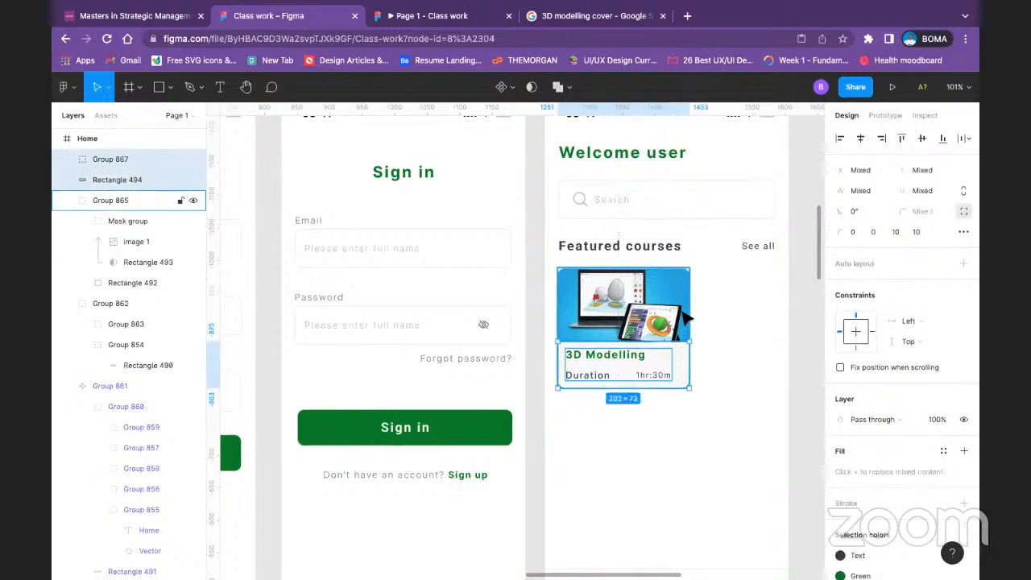
pyautogui.keyDown('shift'); pyautogui.click(686, 318); pyautogui.keyUp('shift')
pyautogui.hotkey('ctrl', 'g')
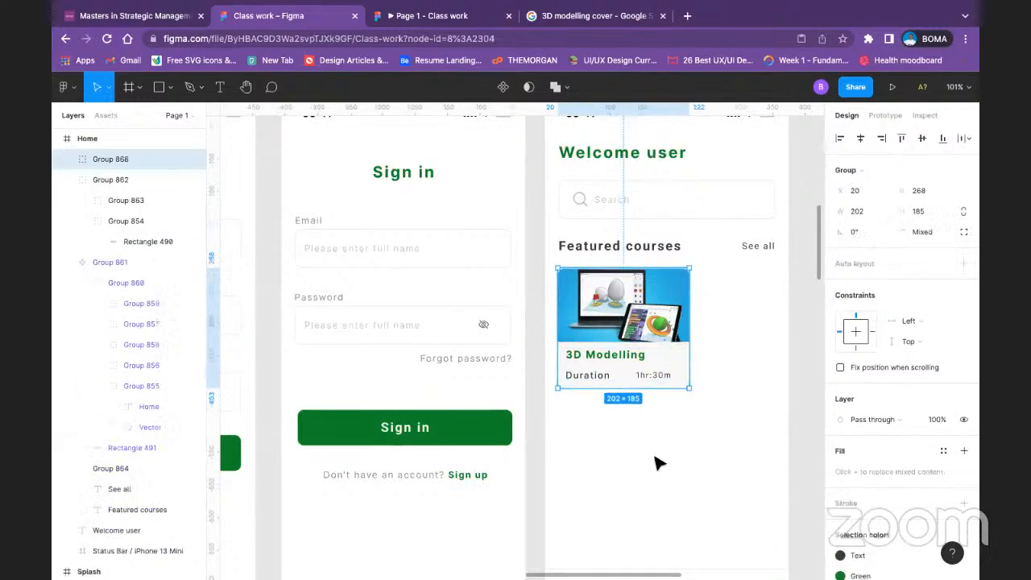
# Step: Duplicate the 3D Modelling card and place the copy beside it in the same row, extending past the frame's edge
pyautogui.click(663, 460)
pyautogui.click(665, 322)
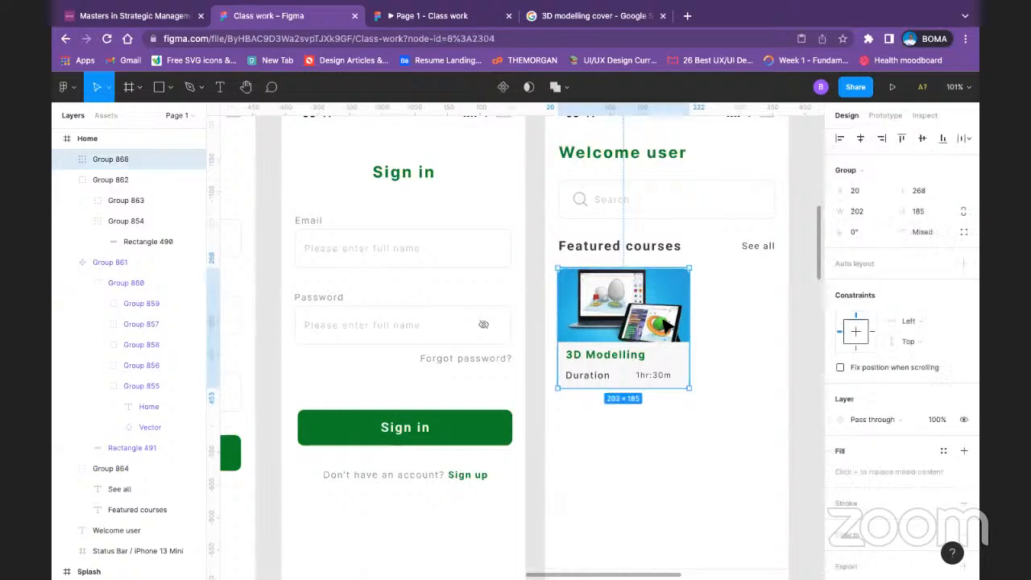
pyautogui.moveTo(668, 324); pyautogui.dragTo(809, 324)
# Step: Show the Home frame's 8-column layout grid
pyautogui.scroll(3, 676, 256)
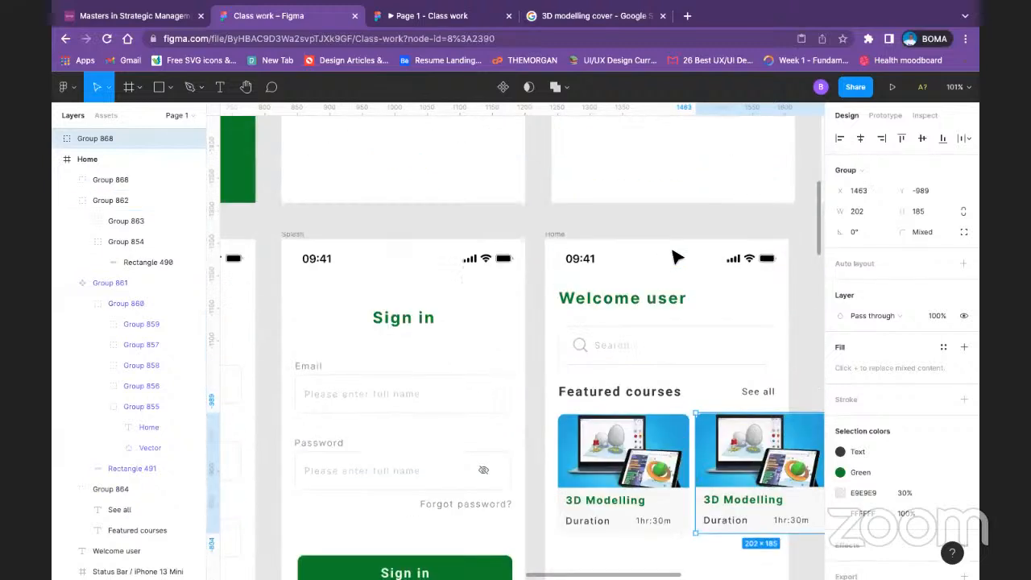
pyautogui.click(551, 234)
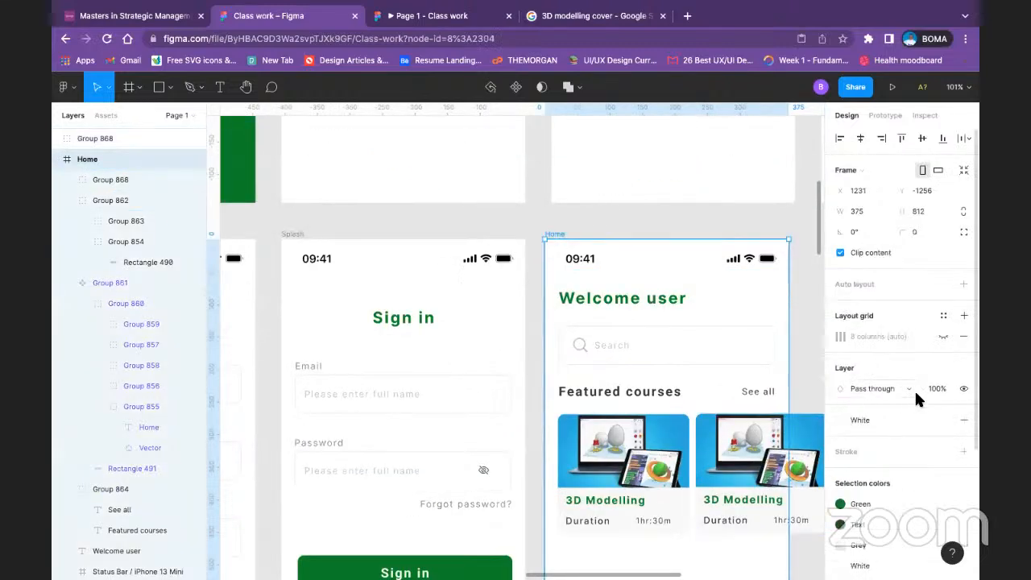
pyautogui.click(943, 336)
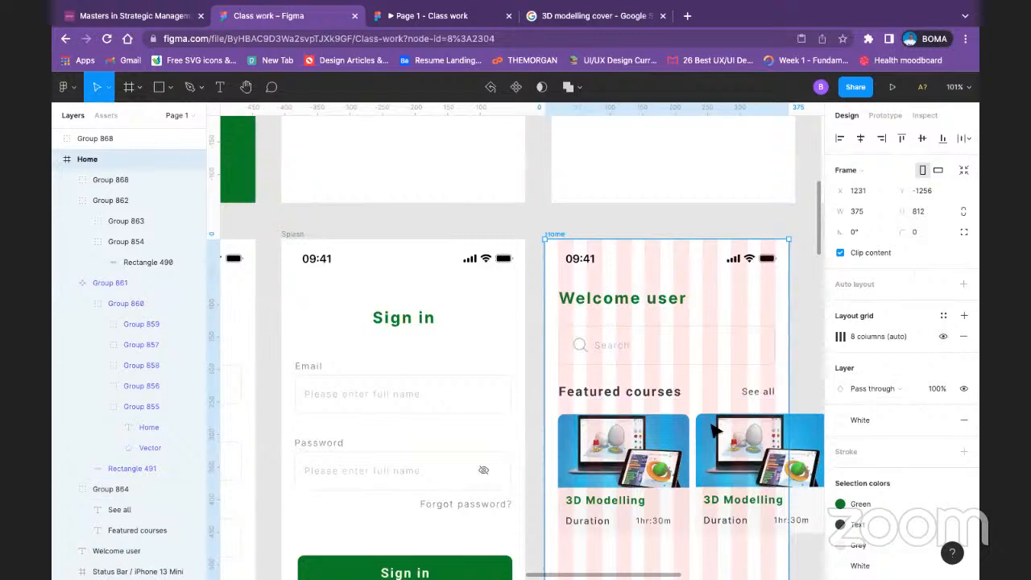
pyautogui.press('Right')
pyautogui.press('Right')
pyautogui.press('Right')
pyautogui.press('Right')
pyautogui.press('Right')
pyautogui.press('Right')
pyautogui.press('Right')
pyautogui.press('Right')
pyautogui.press('Right')
pyautogui.press('Right')
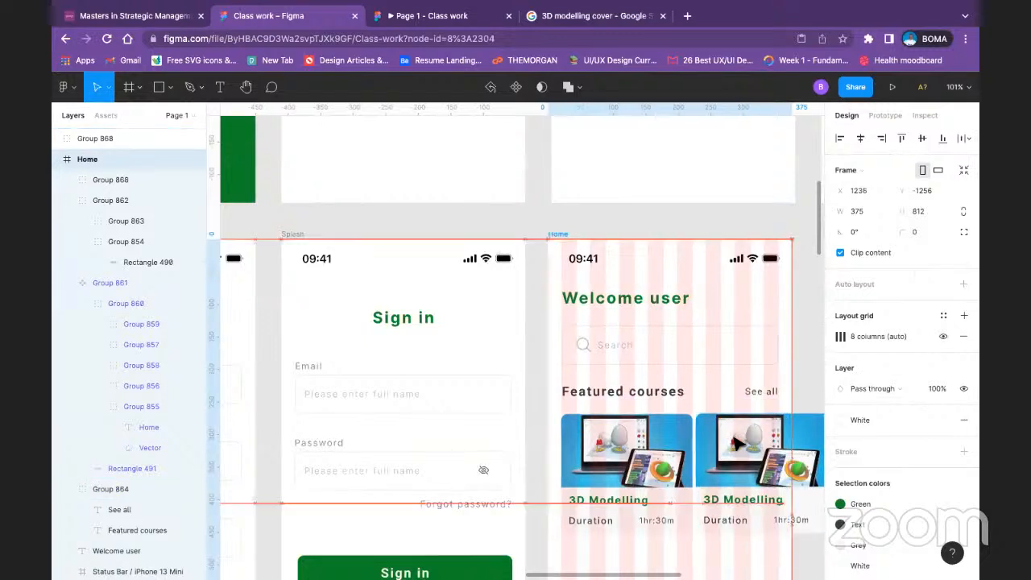
pyautogui.press('super+z')
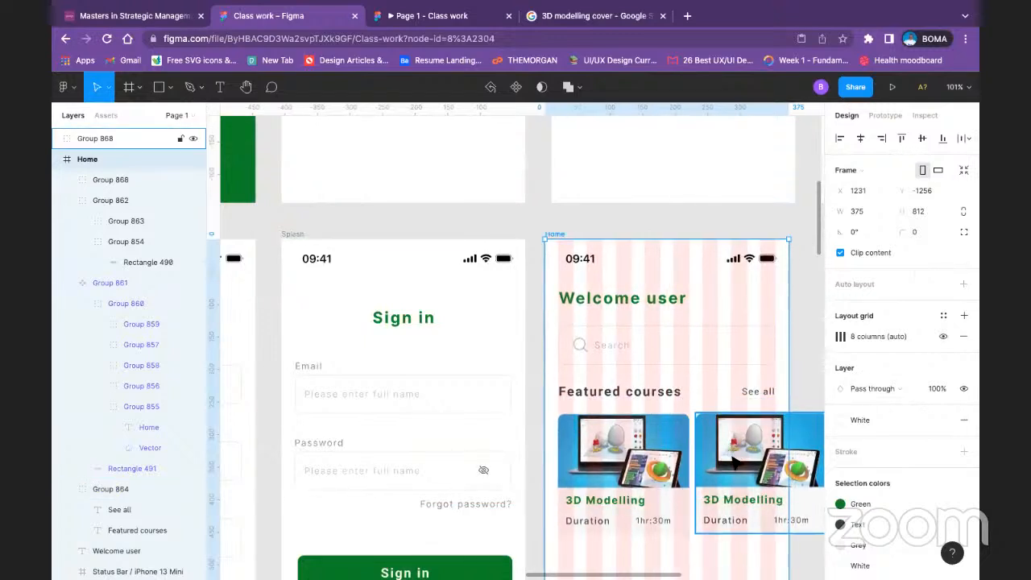
pyautogui.moveTo(730, 455); pyautogui.dragTo(739, 456)
pyautogui.press('super+z')
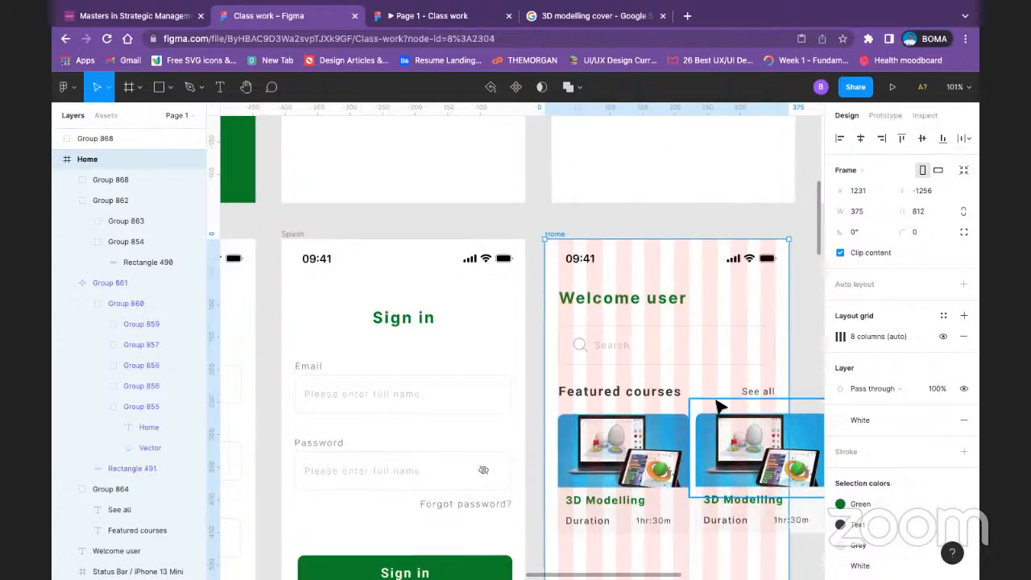
# Step: Move the duplicated course card to X 1473, leaving a gap of about 20 px from the first card
pyautogui.scroll(-2, 766, 344)
pyautogui.click(769, 328)
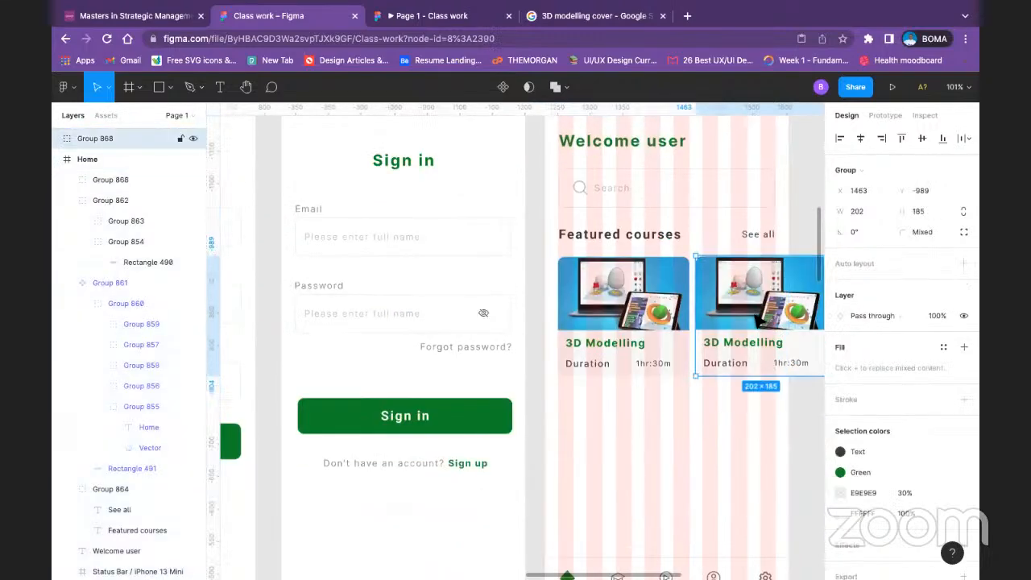
pyautogui.moveTo(763, 321)
pyautogui.mouseDown()
pyautogui.moveTo(778, 320)
pyautogui.moveTo(762, 321)
pyautogui.mouseUp()
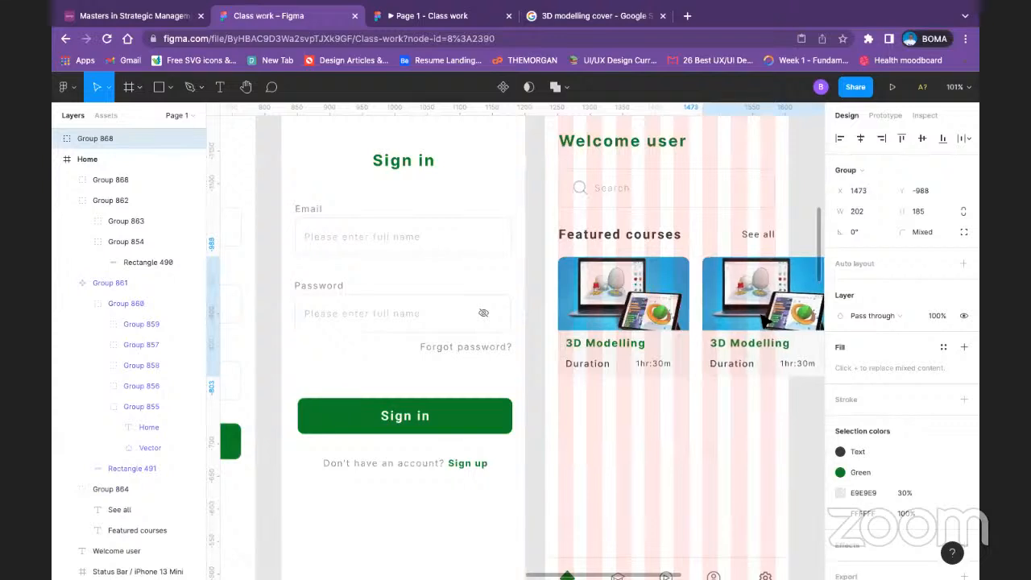
pyautogui.click(742, 438)
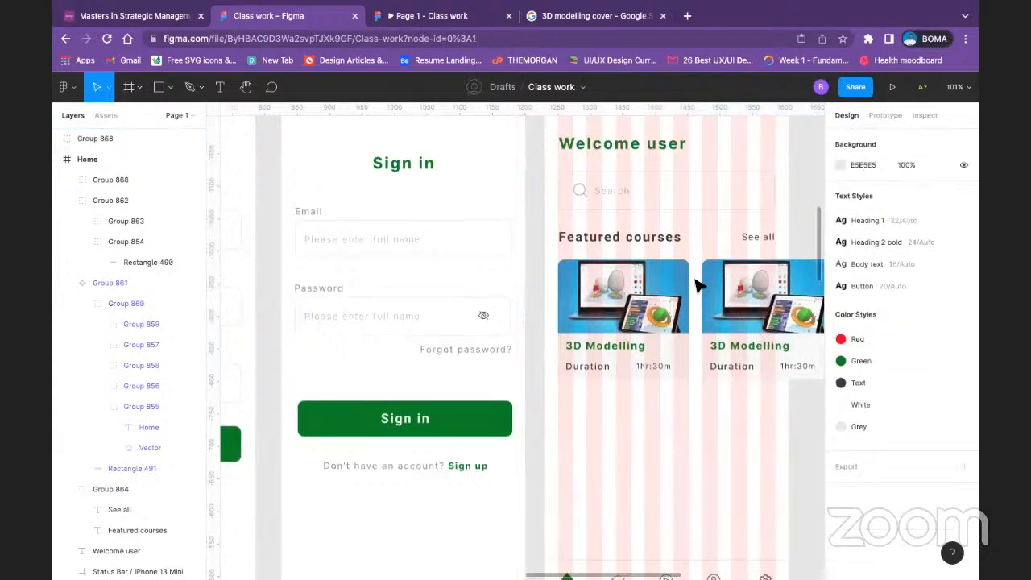
pyautogui.click(632, 295)
pyautogui.keyDown('shift'); pyautogui.click(793, 308); pyautogui.keyUp('shift')
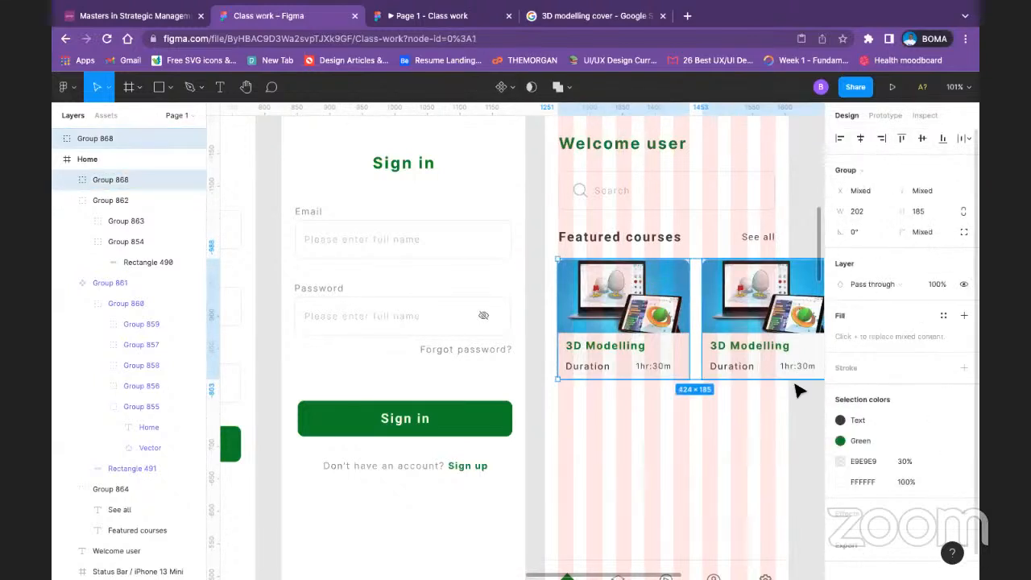
pyautogui.click(727, 427)
# Step: Hide the Home frame's 8-column layout grid
pyautogui.scroll(1, 653, 159)
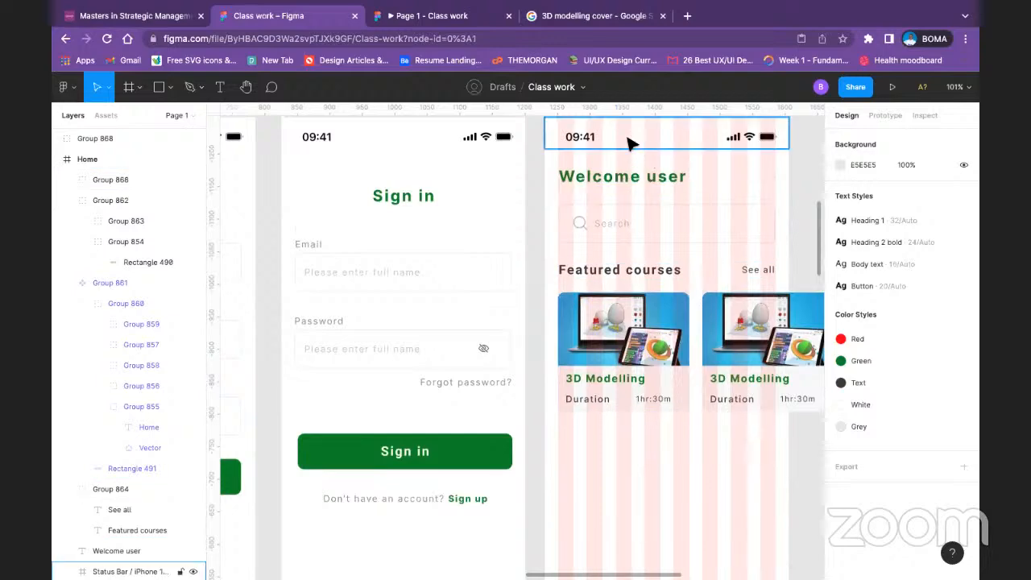
pyautogui.scroll(4, 483, 150)
pyautogui.click(568, 227)
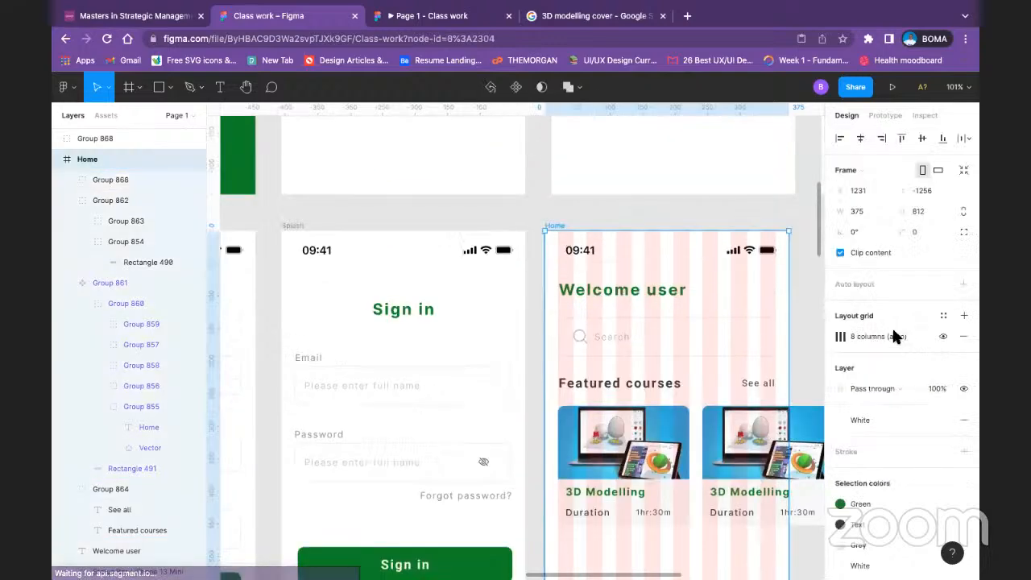
pyautogui.click(942, 336)
# Step: Compare the Home screen with the reference home design, examining its featured cards, category row and sub-category list
pyautogui.scroll(-10, 647, 432)
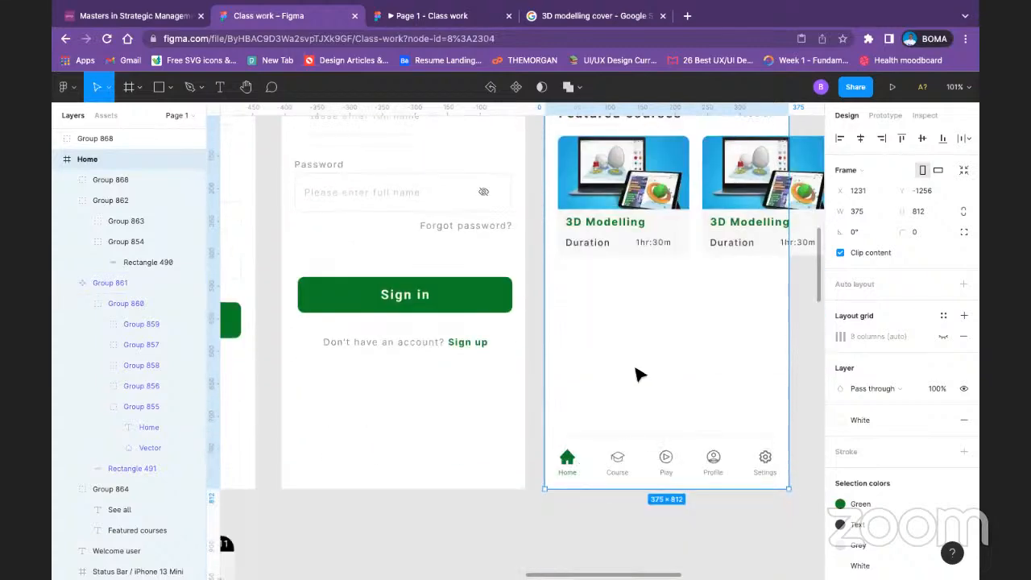
pyautogui.hscroll(-5, 686, 345)
pyautogui.scroll(2, 686, 345)
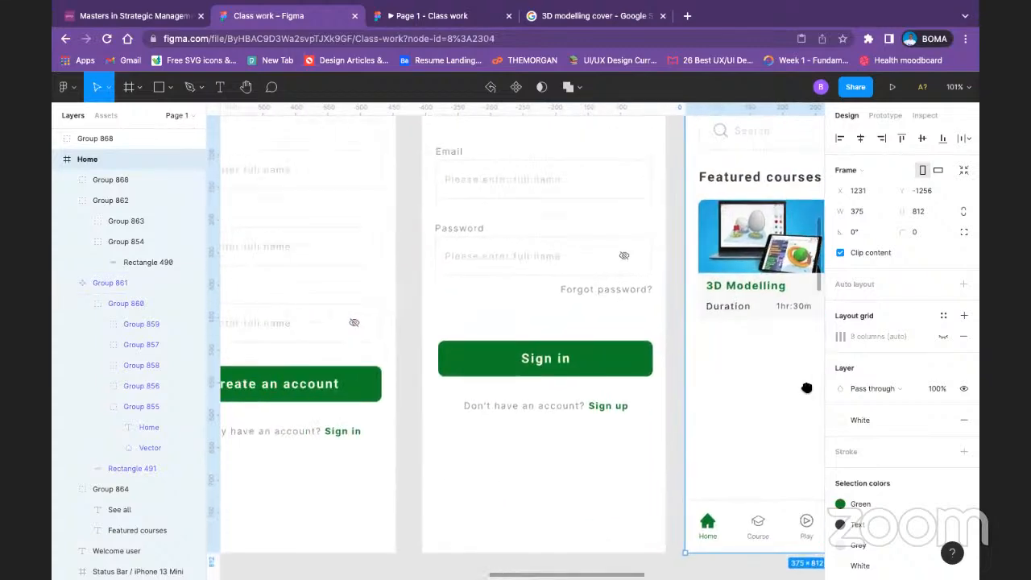
pyautogui.hscroll(-12, 687, 339)
pyautogui.scroll(3, 687, 339)
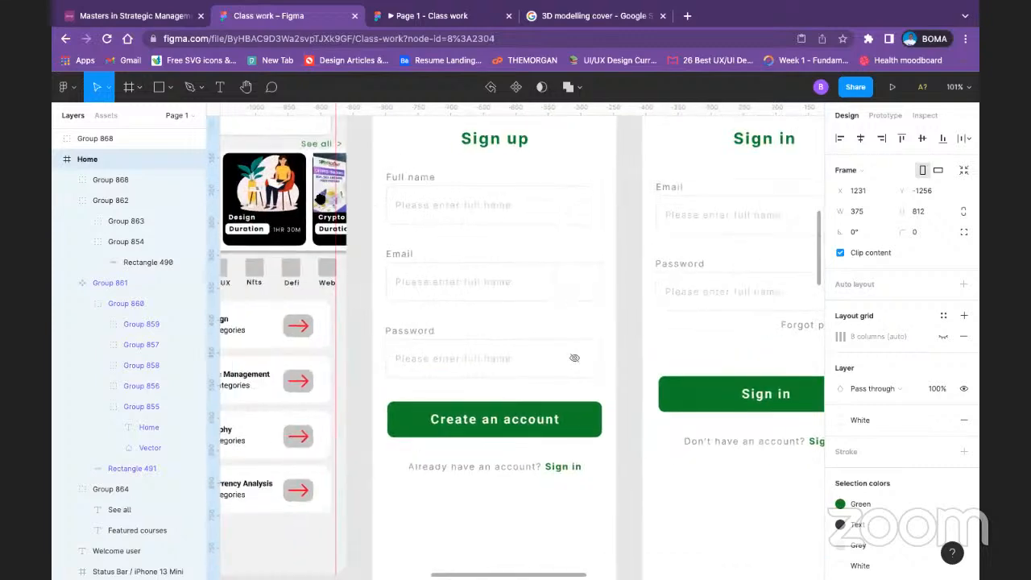
pyautogui.hscroll(13, 465, 318)
pyautogui.scroll(-3, 465, 317)
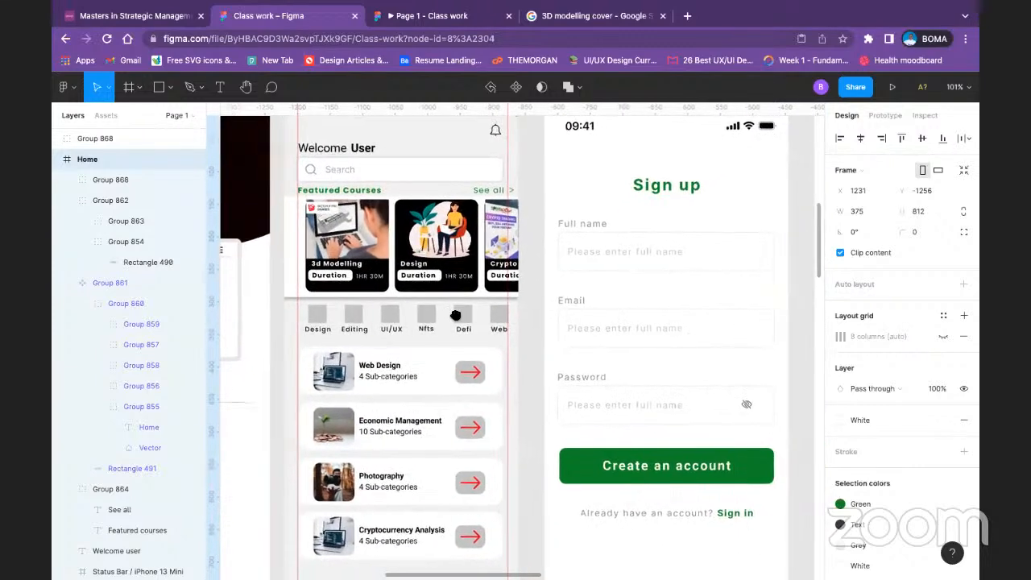
pyautogui.hscroll(6, 625, 278)
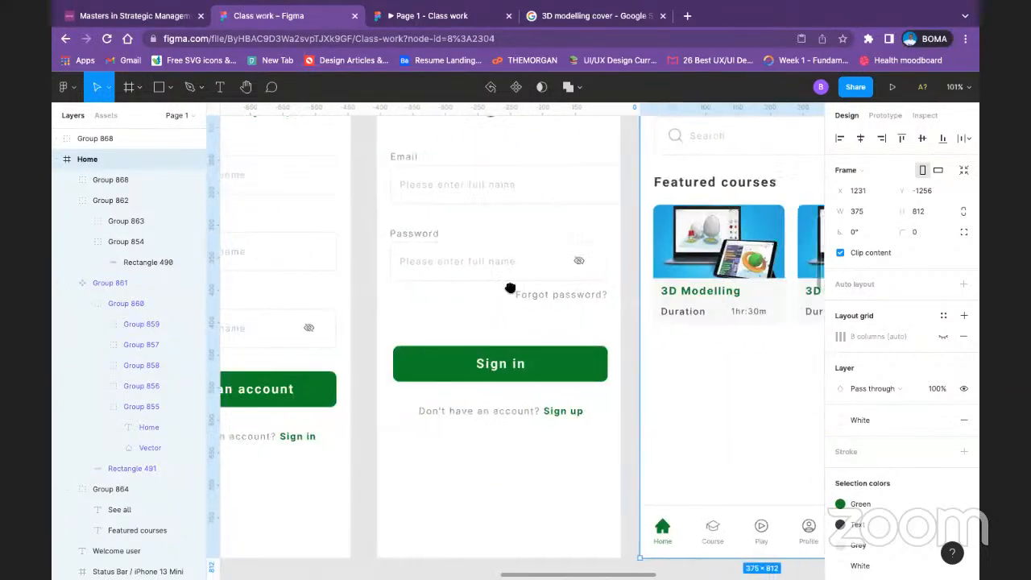
# Step: Duplicate the Featured courses heading row with its See all link and place the copy below the course cards at X 20, Y 475
pyautogui.hscroll(-18, 603, 287)
pyautogui.hscroll(-2, 796, 293)
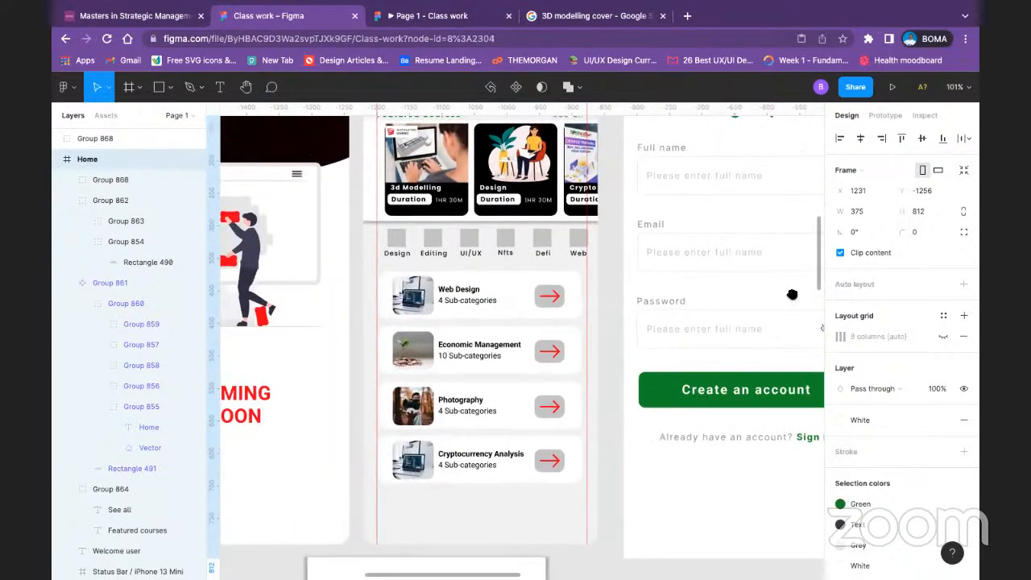
pyautogui.hscroll(4, 725, 296)
pyautogui.hscroll(12, 664, 299)
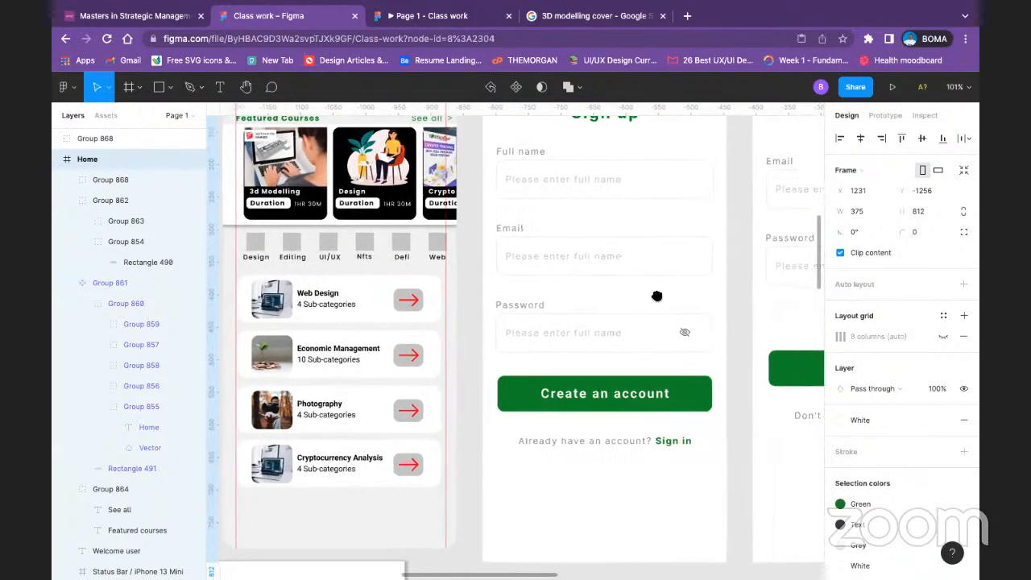
pyautogui.hscroll(-6, 271, 239)
pyautogui.hscroll(-6, 564, 262)
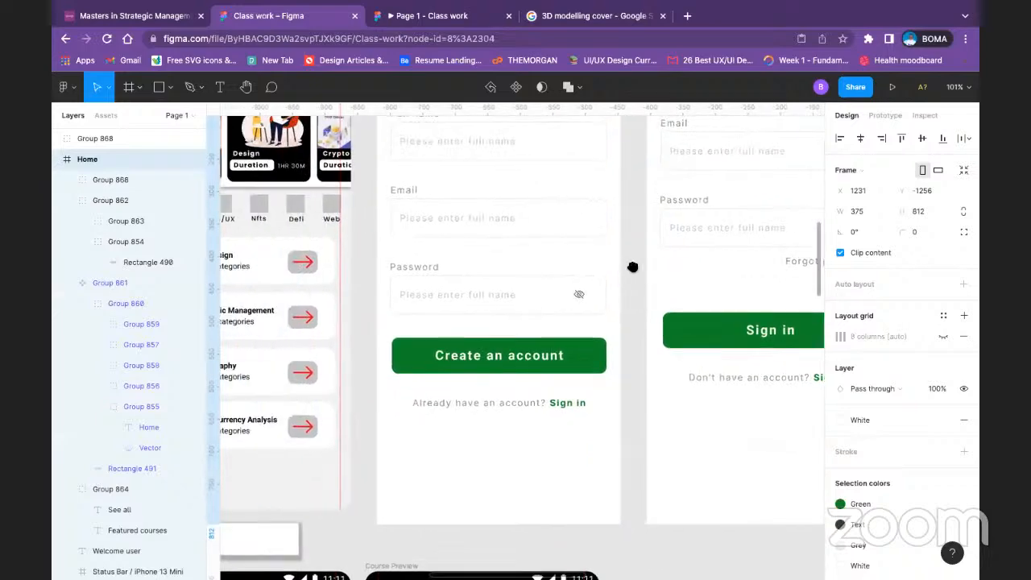
pyautogui.hscroll(12, 476, 272)
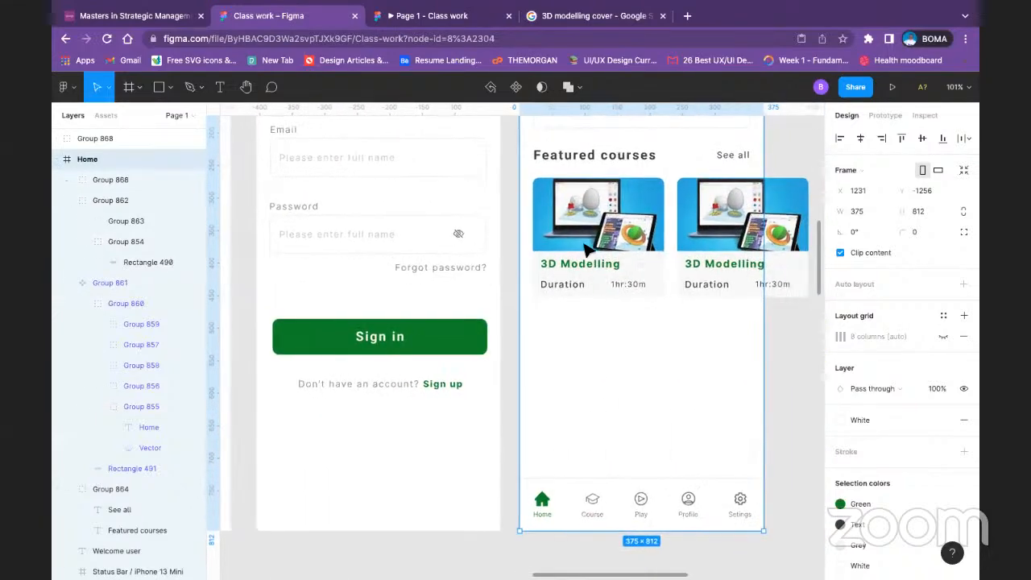
pyautogui.click(605, 161)
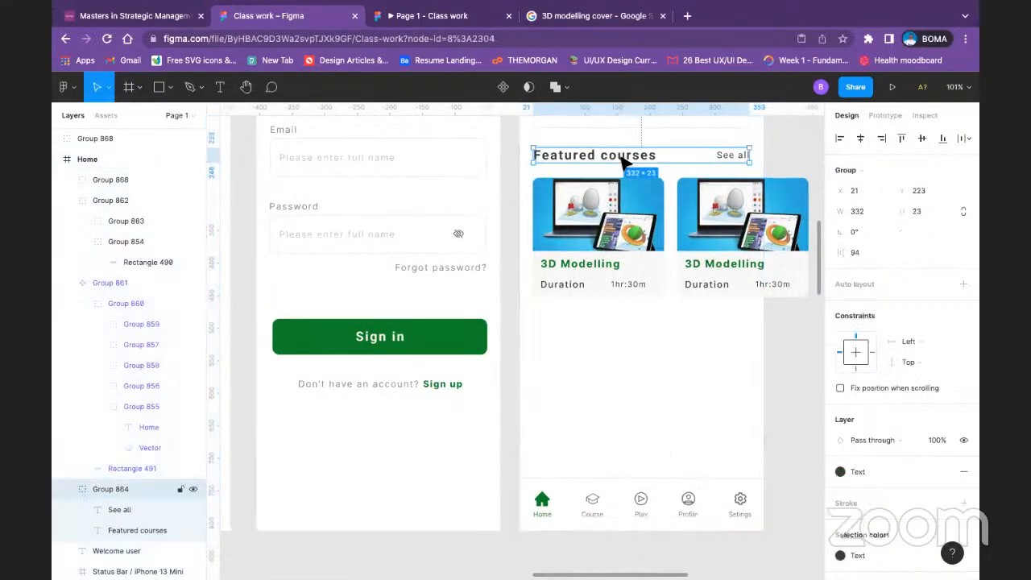
pyautogui.moveTo(626, 163); pyautogui.dragTo(627, 323)
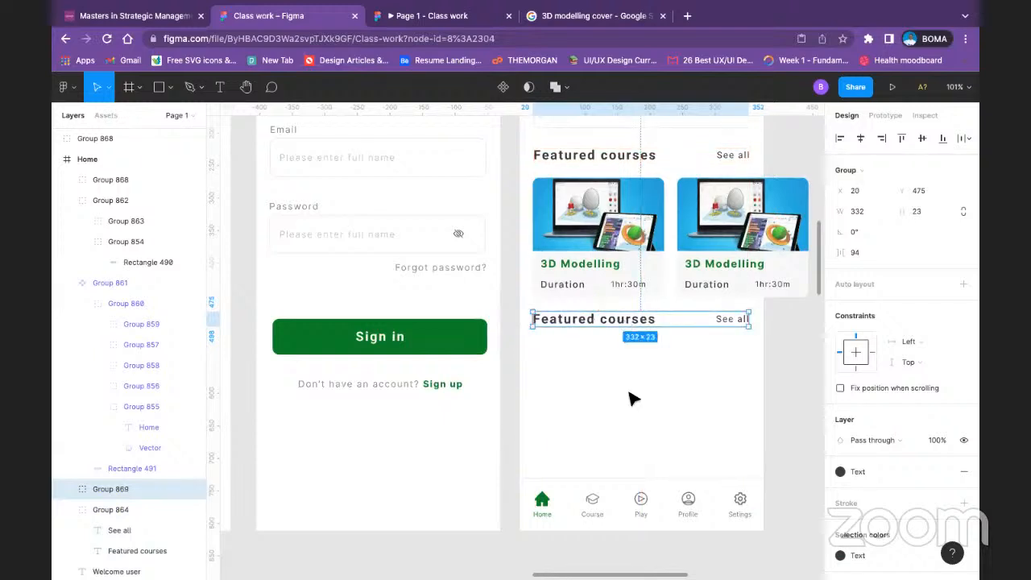
pyautogui.click(629, 393)
# Step: Change the copied heading's text to "Popular courses" and move its row down slightly to Y 483
pyautogui.doubleClick(609, 322)
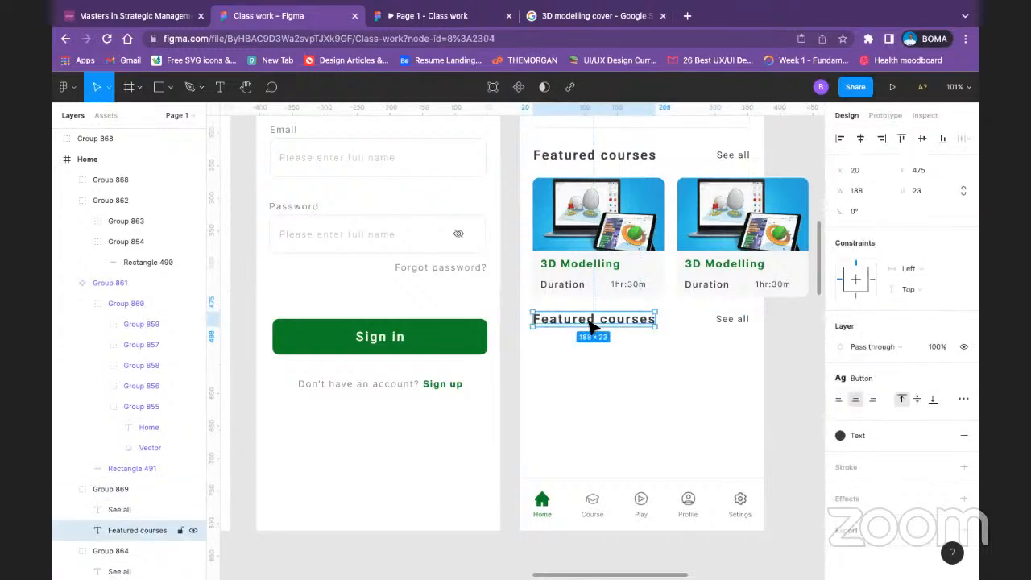
pyautogui.doubleClick(575, 318)
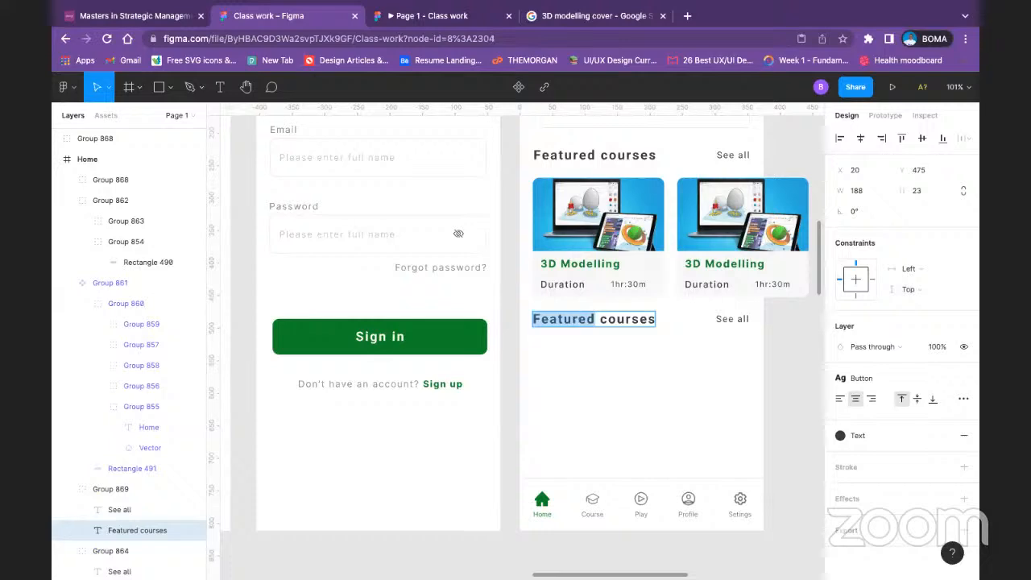
pyautogui.write('Pop')
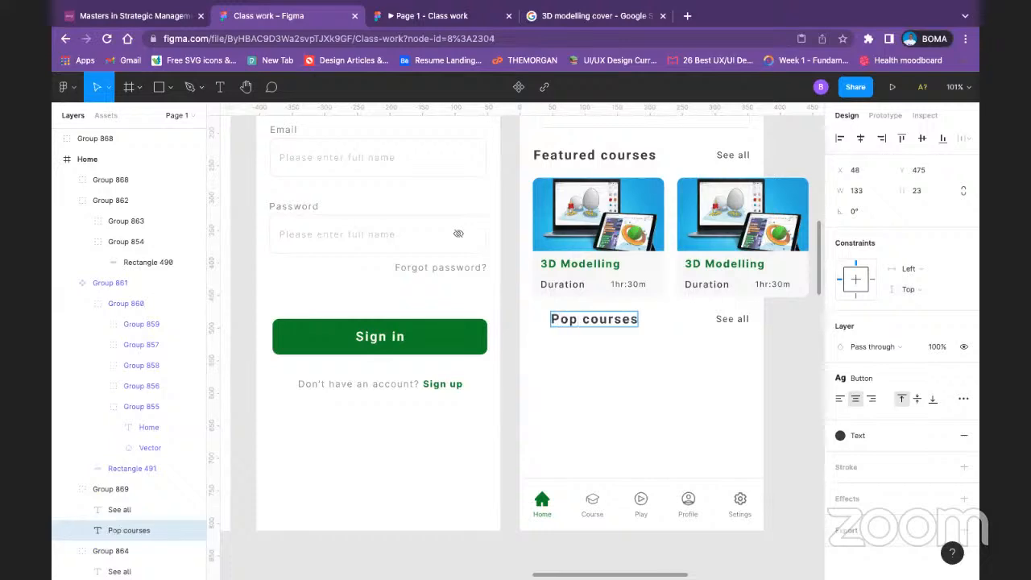
pyautogui.write('lar')
pyautogui.press('BackSpace')
pyautogui.press('BackSpace')
pyautogui.press('BackSpace')
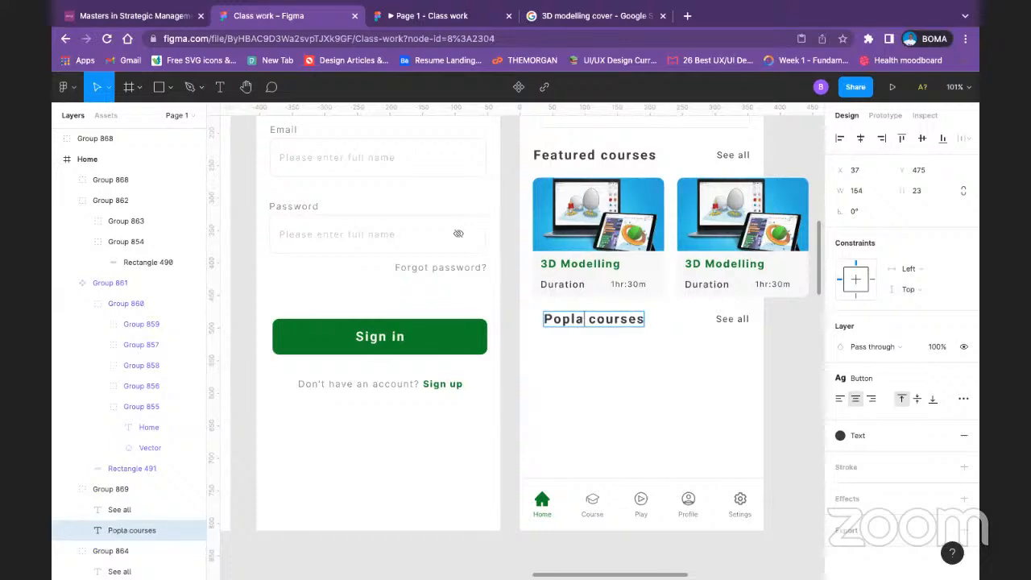
pyautogui.write('ula')
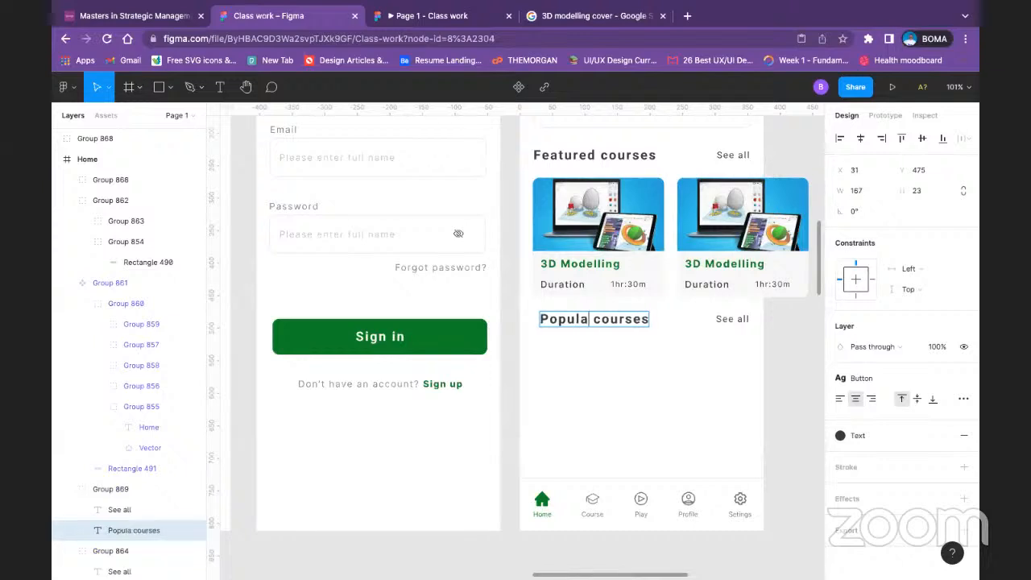
pyautogui.write('r')
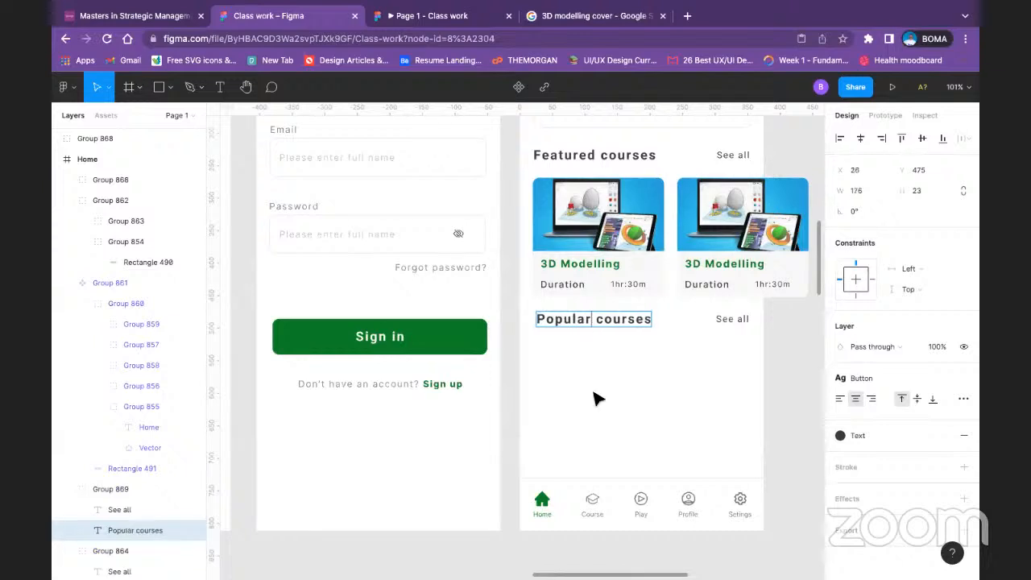
pyautogui.click(746, 359)
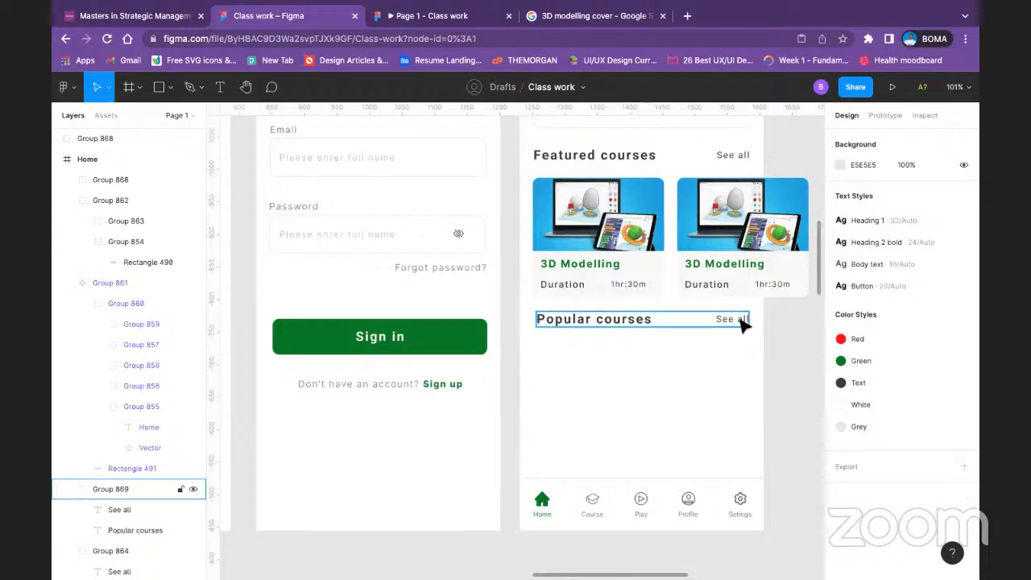
pyautogui.click(743, 322)
pyautogui.moveTo(719, 326); pyautogui.dragTo(724, 331)
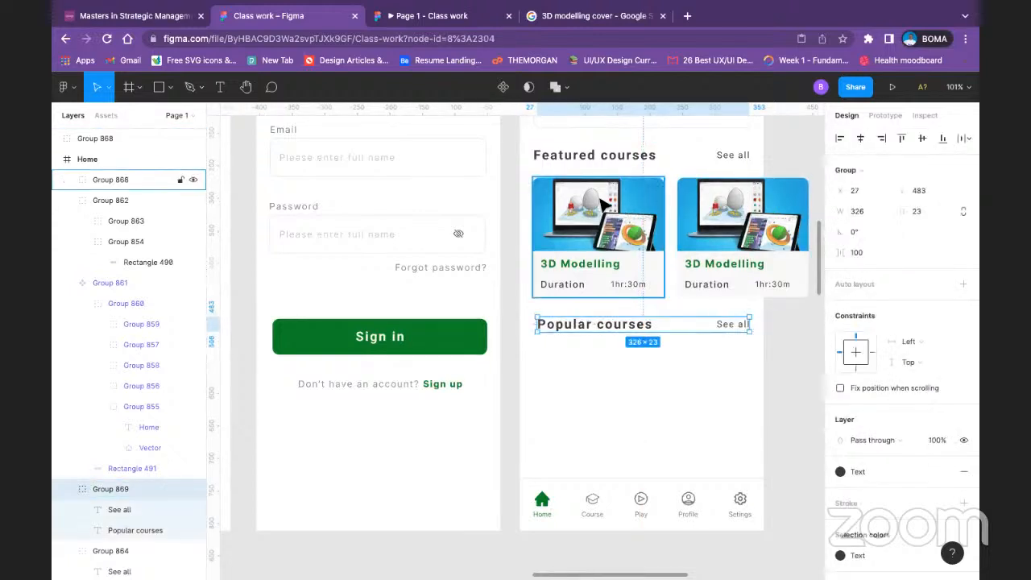
# Step: Show the Home frame's 8-column layout grid
pyautogui.scroll(5, 605, 188)
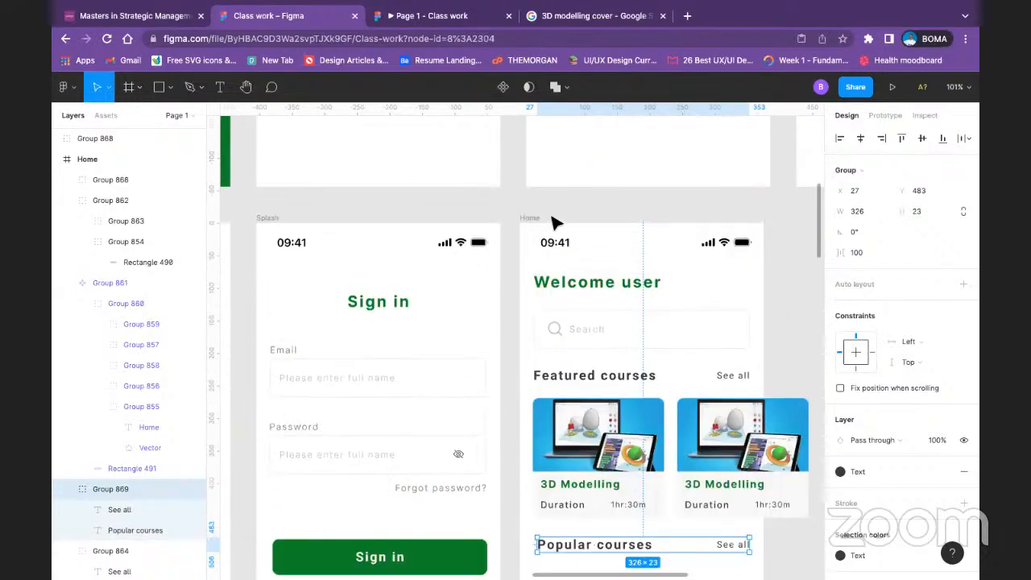
pyautogui.click(541, 220)
pyautogui.scroll(-2, 868, 290)
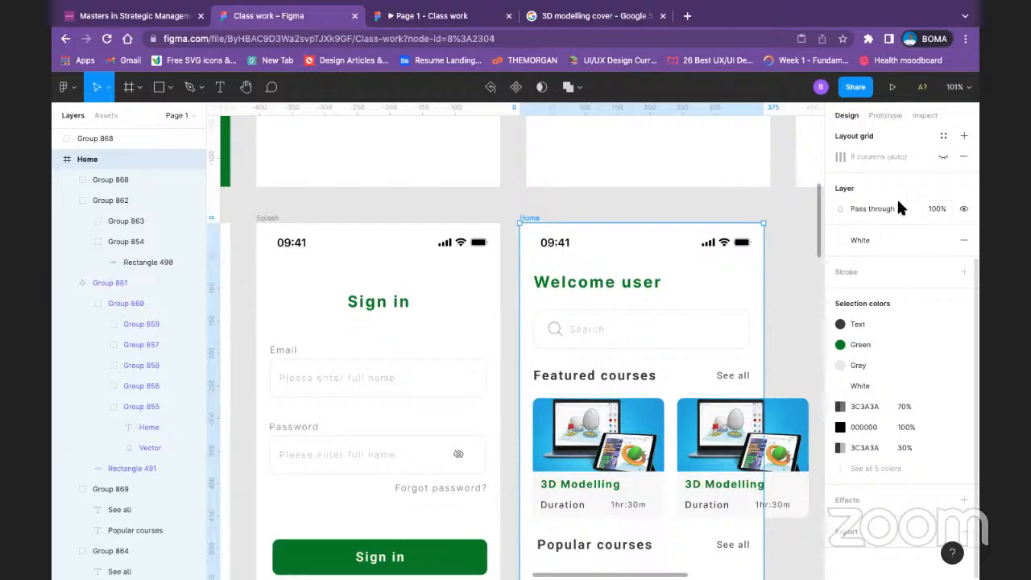
pyautogui.scroll(2, 919, 254)
pyautogui.click(943, 336)
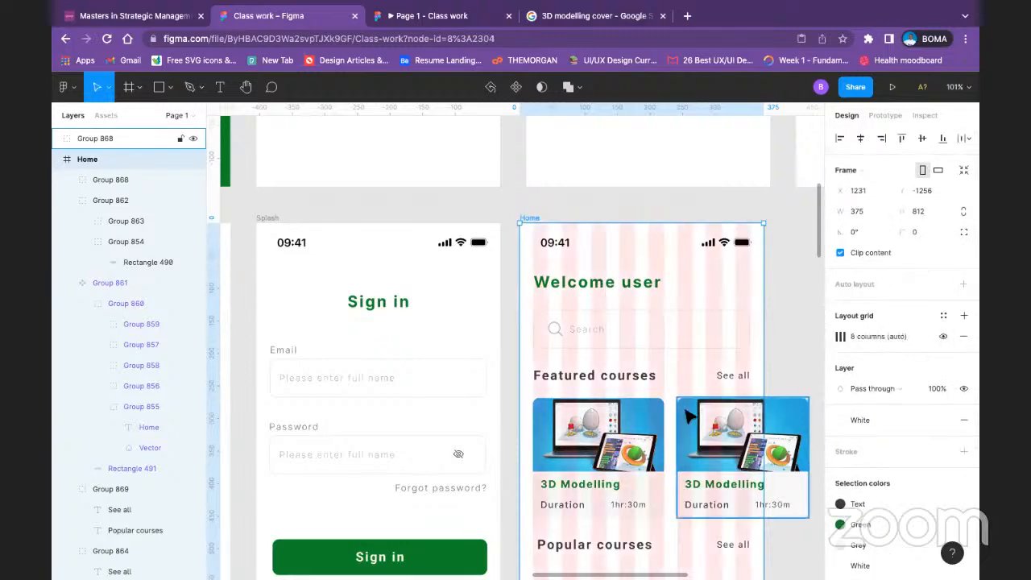
# Step: Move the Popular courses heading row to X 21 so it lines up with the first grid column
pyautogui.scroll(-3, 662, 425)
pyautogui.scroll(-2, 662, 425)
pyautogui.click(576, 357)
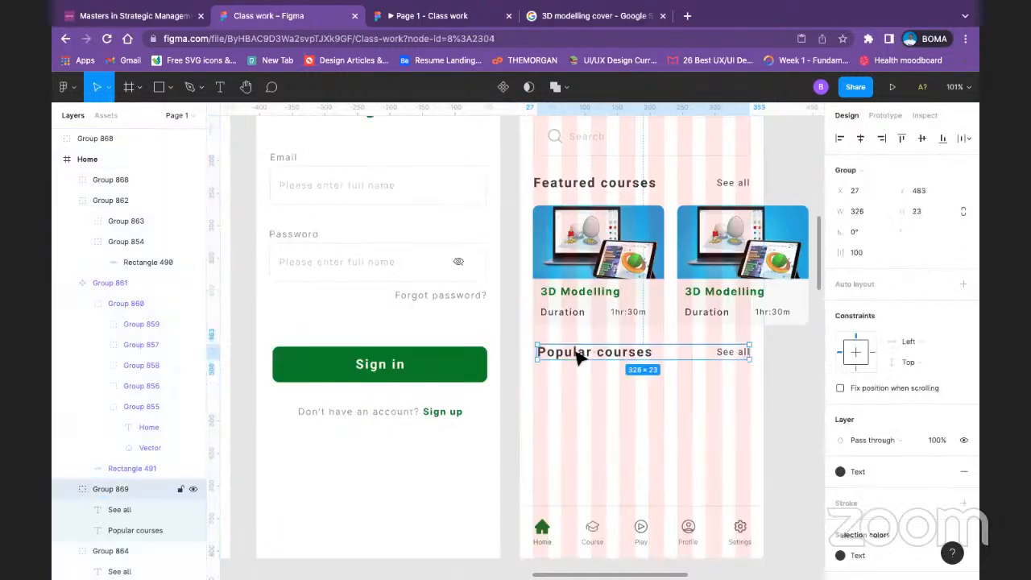
pyautogui.moveTo(568, 357); pyautogui.dragTo(585, 352)
# Step: Hide the Home frame's layout grid again
pyautogui.scroll(1, 572, 306)
pyautogui.scroll(3, 560, 248)
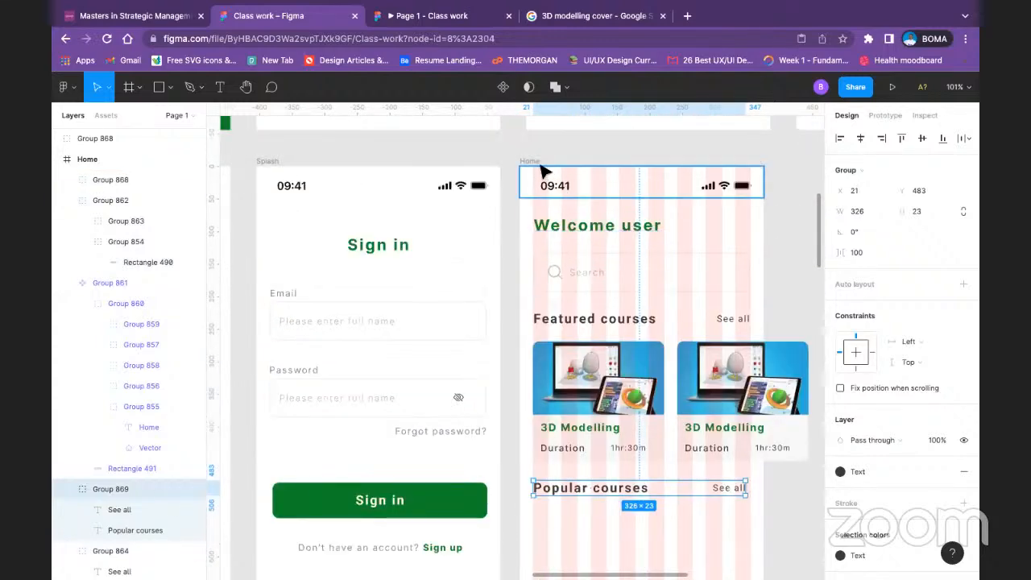
pyautogui.click(543, 166)
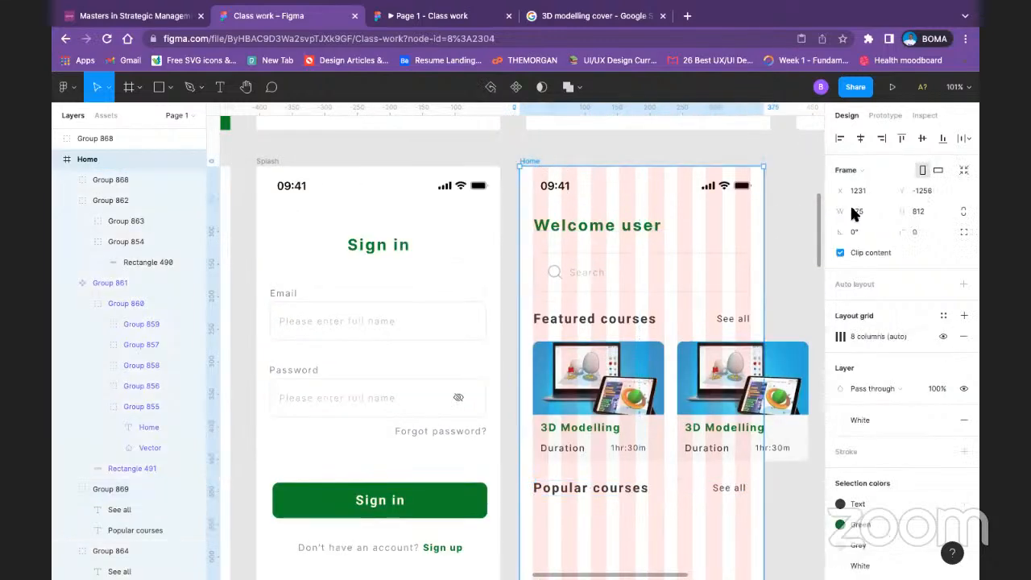
pyautogui.click(944, 335)
pyautogui.scroll(-3, 761, 386)
pyautogui.scroll(-4, 757, 395)
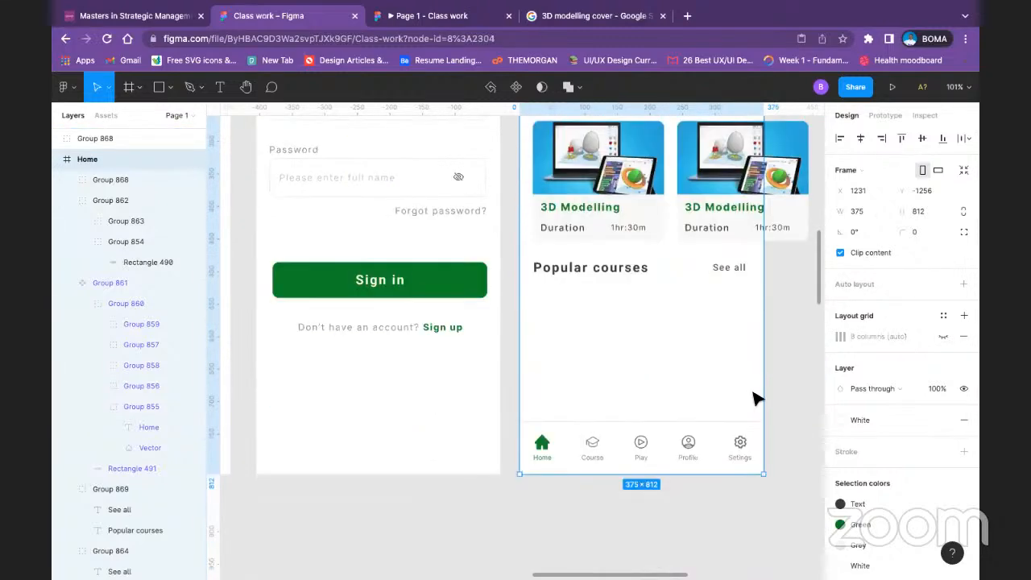
# Step: Check the Home screen in the prototype preview and compare its Featured courses row with the second course card on the canvas
pyautogui.scroll(5, 741, 388)
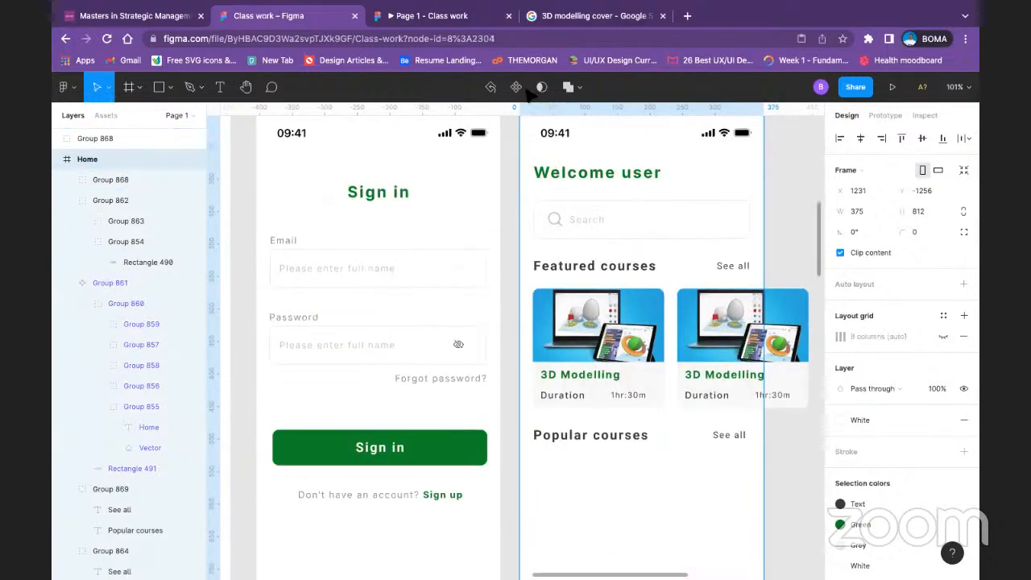
pyautogui.click(391, 16)
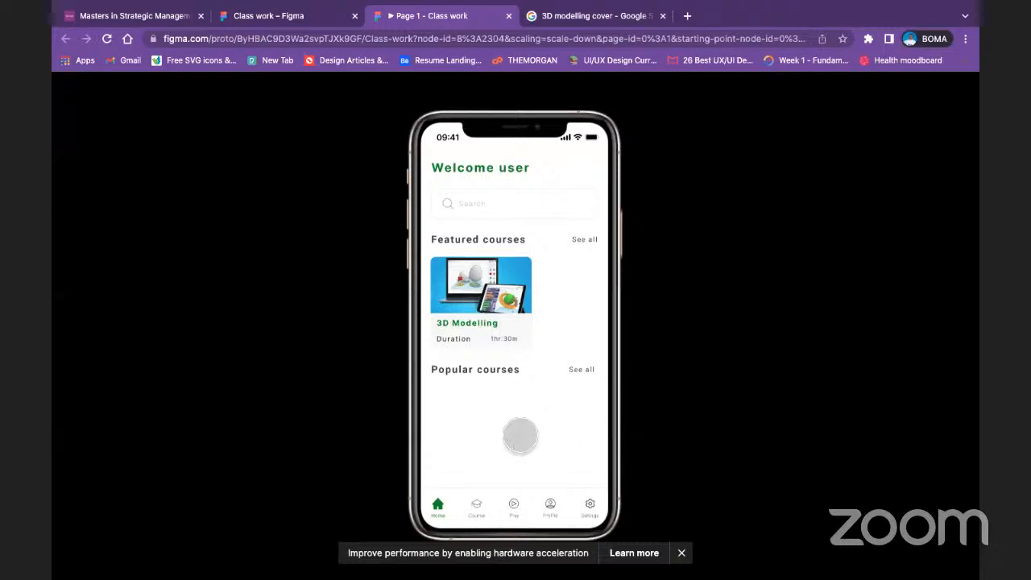
pyautogui.click(235, 18)
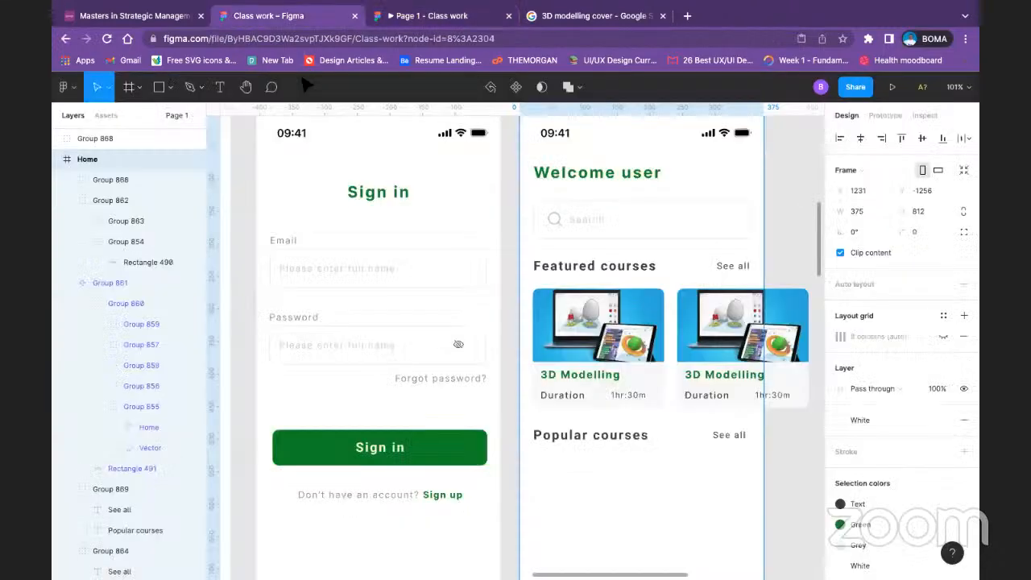
pyautogui.click(698, 345)
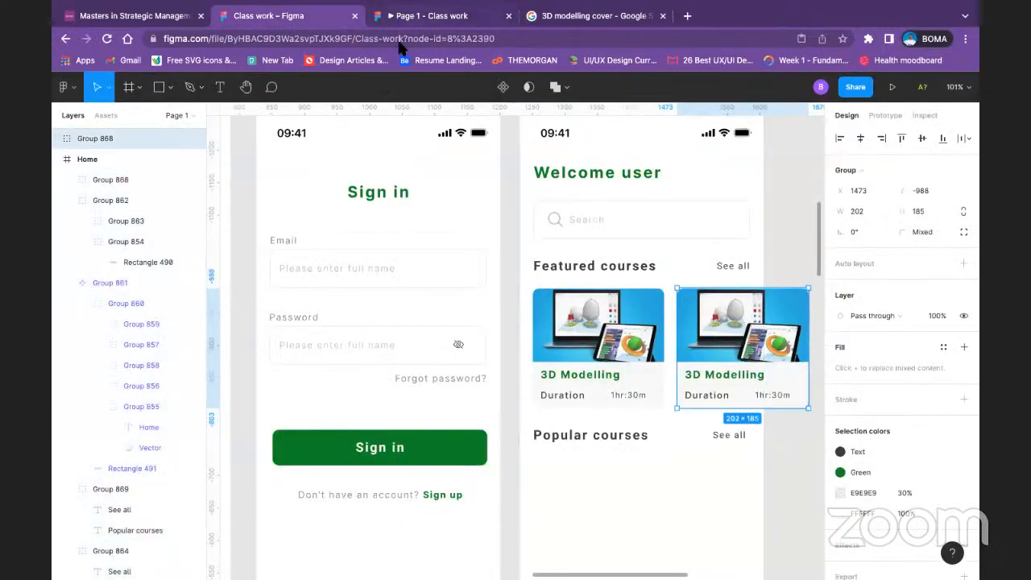
pyautogui.click(427, 15)
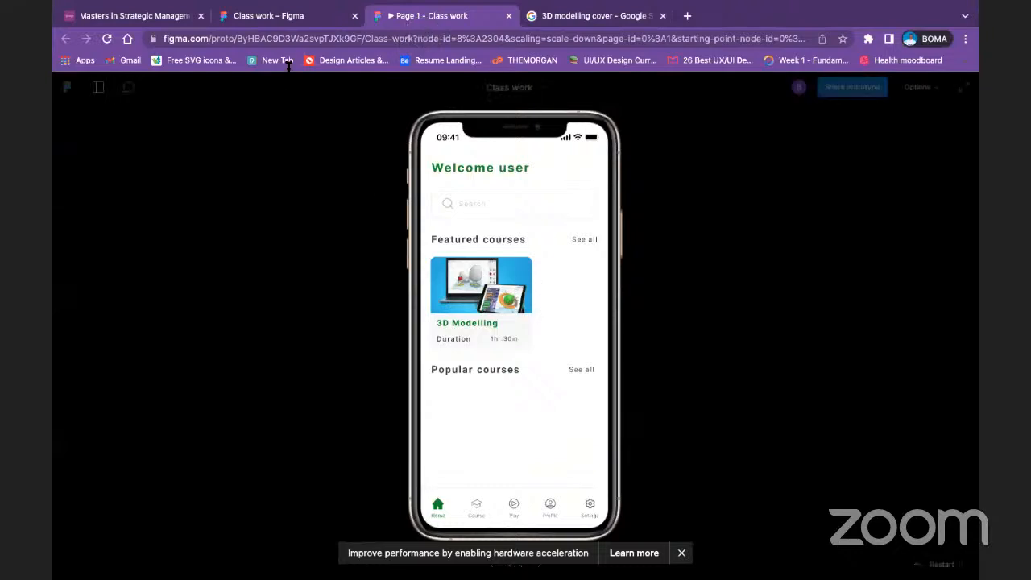
pyautogui.click(262, 16)
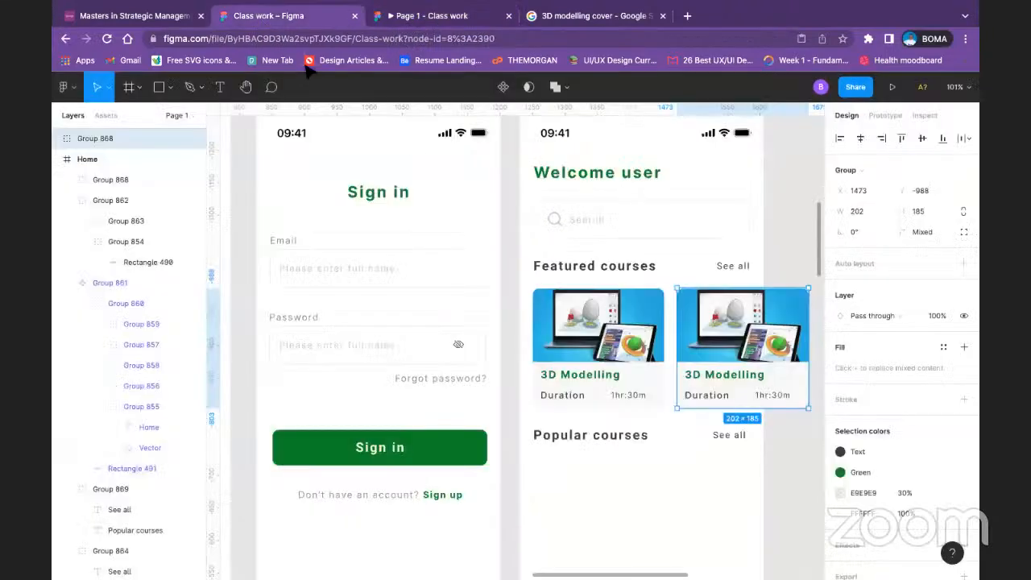
# Step: Nest the second course card's group inside the Home frame and check the Featured courses row in the prototype preview
pyautogui.click(781, 276)
pyautogui.click(93, 140)
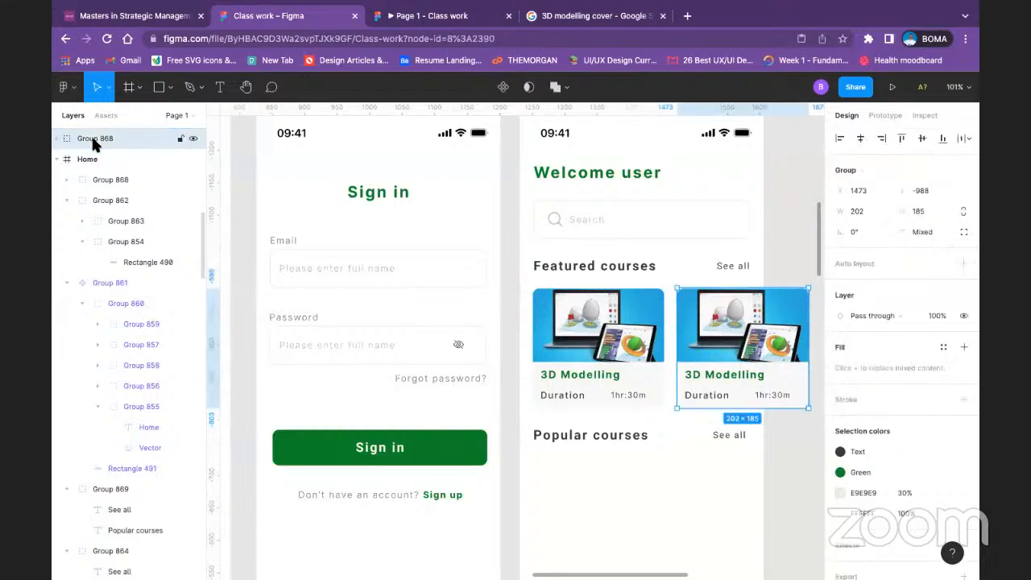
pyautogui.moveTo(101, 140); pyautogui.dragTo(100, 161)
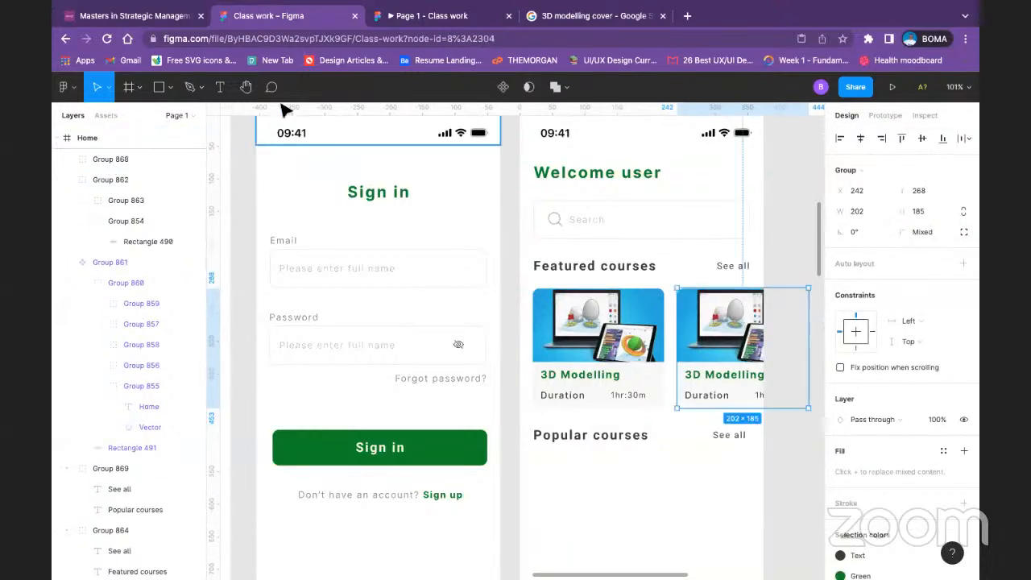
pyautogui.click(409, 16)
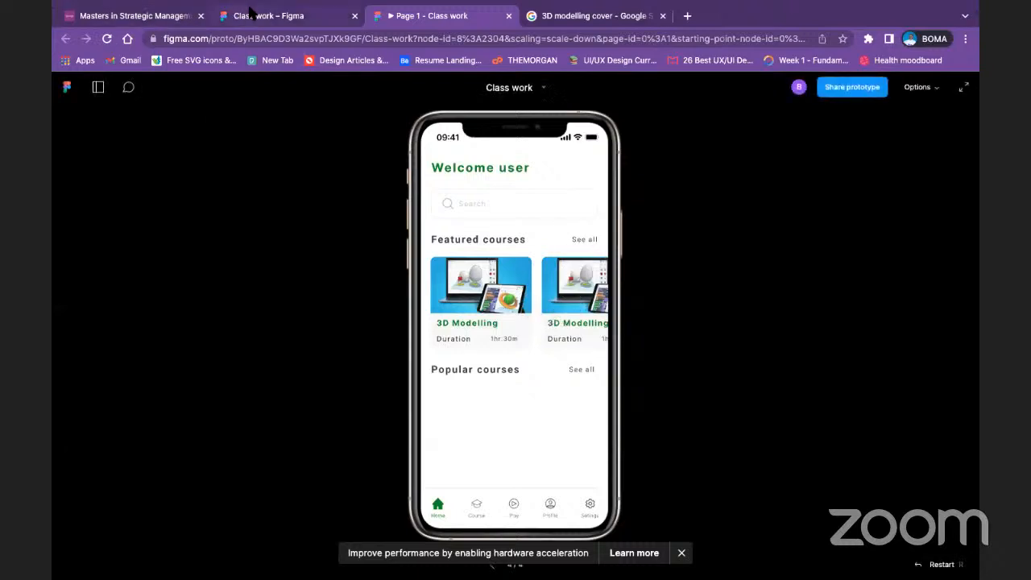
pyautogui.click(249, 12)
# Step: Move the Popular courses heading row down to Y 552 and place a row of four 72 × 49 rectangles above it
pyautogui.scroll(-3, 515, 298)
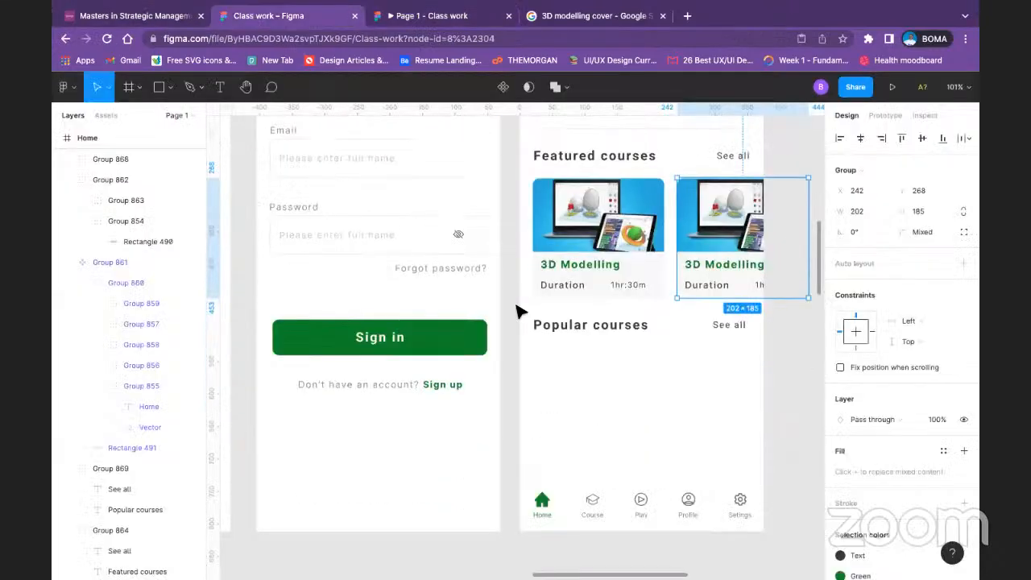
pyautogui.hscroll(3, 697, 490)
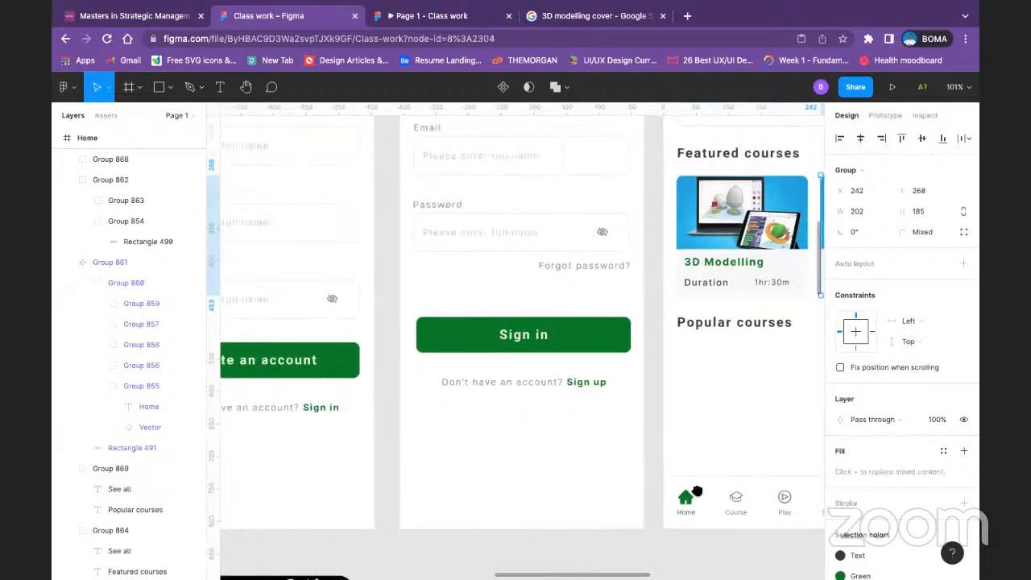
pyautogui.hscroll(-7, 697, 490)
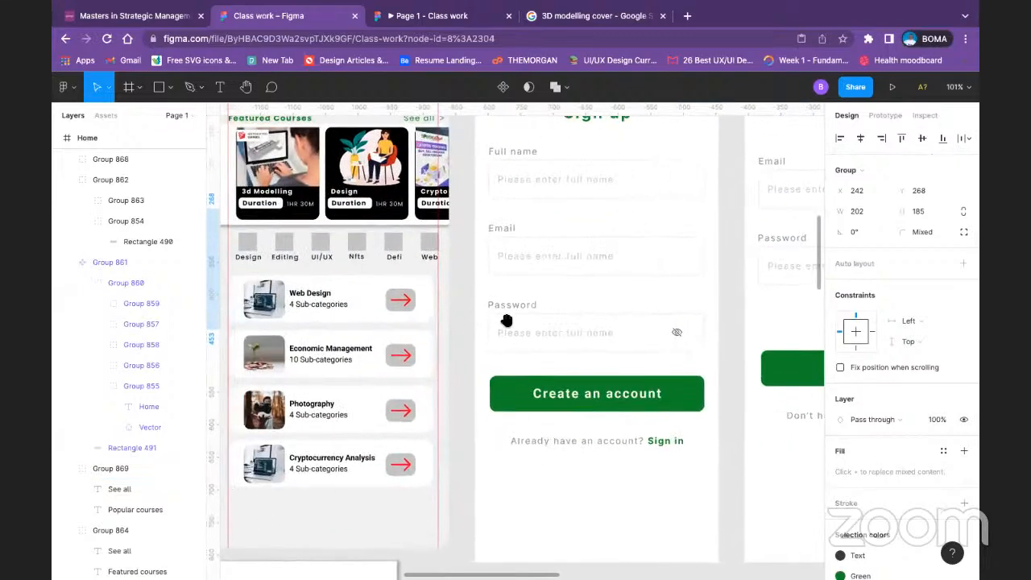
pyautogui.hscroll(9, 506, 321)
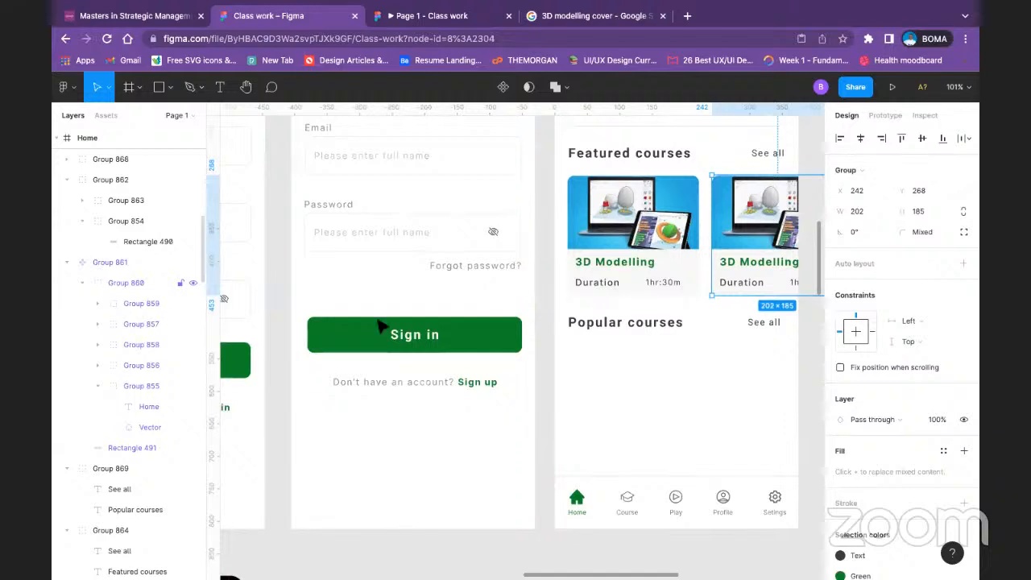
pyautogui.click(660, 322)
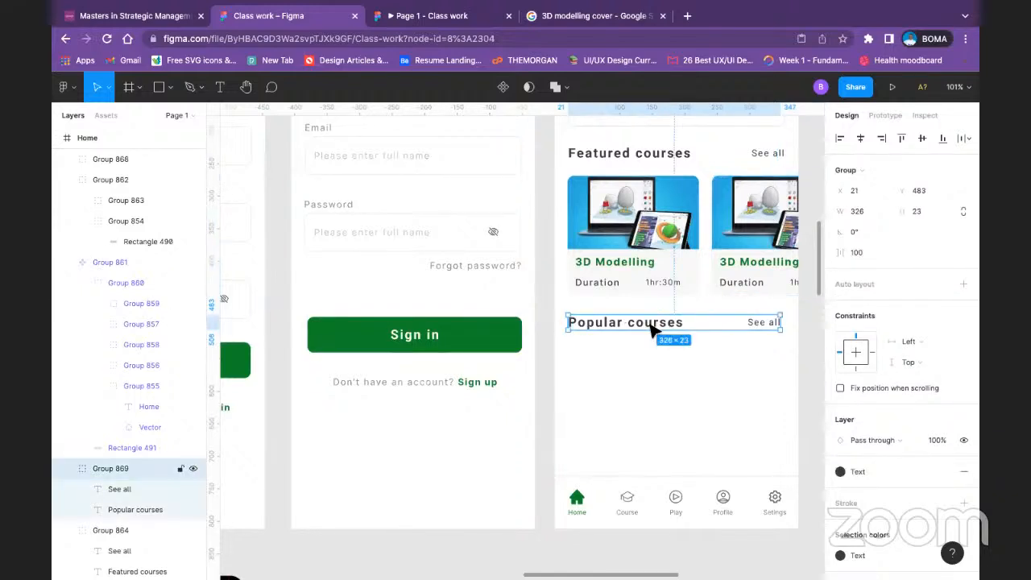
pyautogui.moveTo(651, 326); pyautogui.dragTo(654, 378)
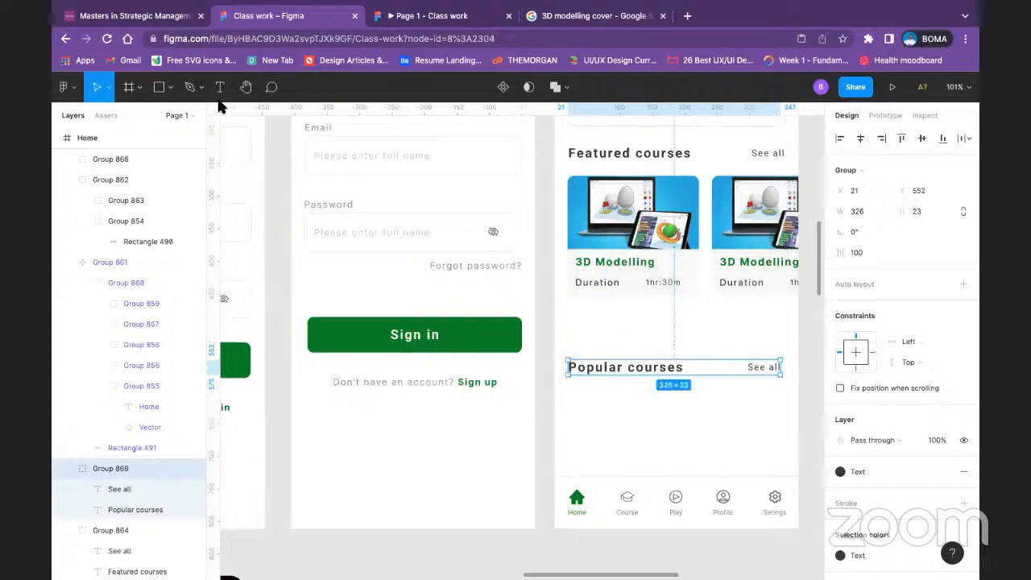
pyautogui.click(170, 87)
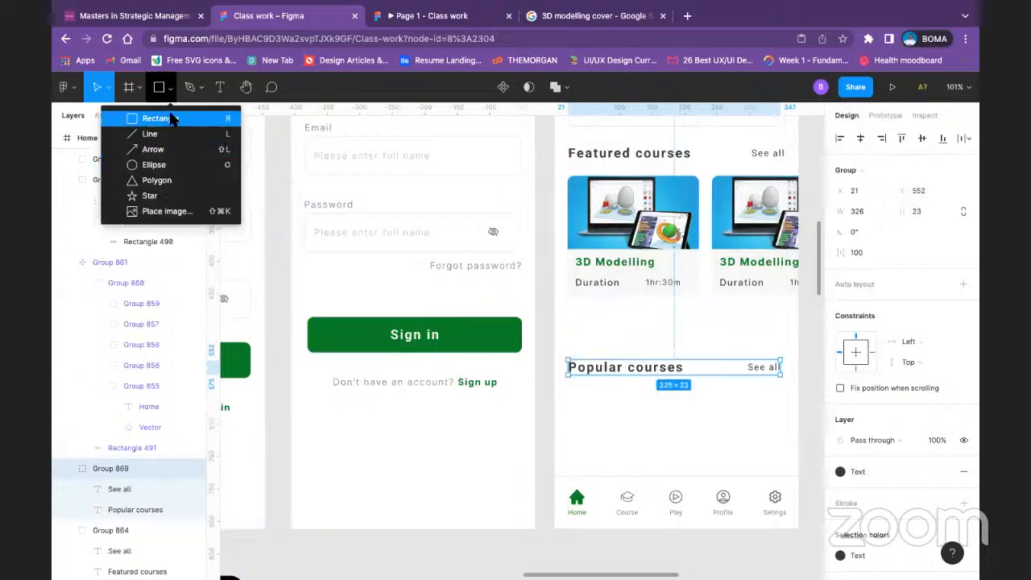
pyautogui.click(171, 120)
pyautogui.moveTo(571, 307)
pyautogui.mouseDown()
pyautogui.moveTo(615, 338)
pyautogui.moveTo(600, 334)
pyautogui.moveTo(791, 335)
pyautogui.mouseUp()
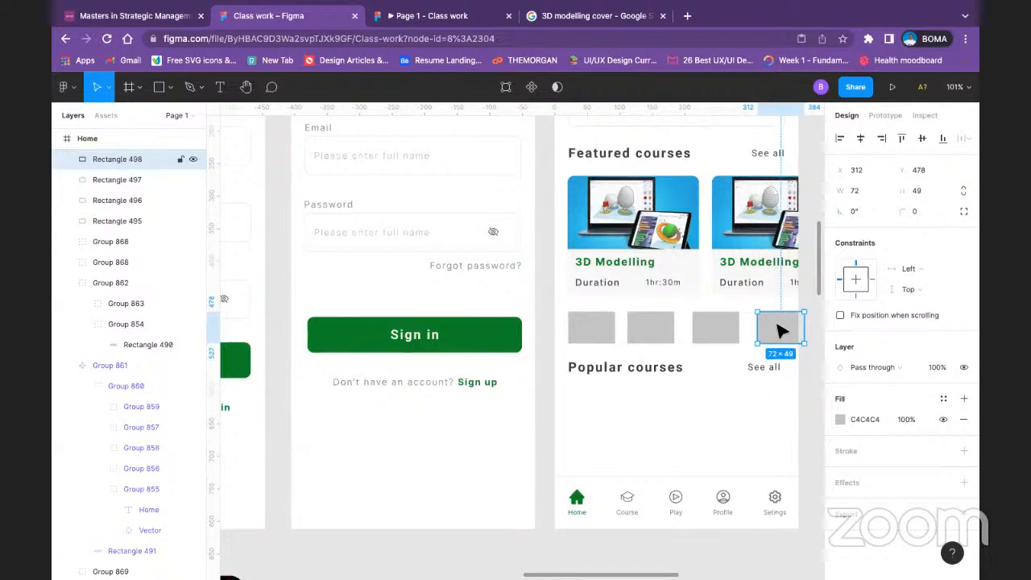
# Step: Delete the row of placeholder rectangles and move the Popular courses heading row back up to Y 483
pyautogui.press('Delete')
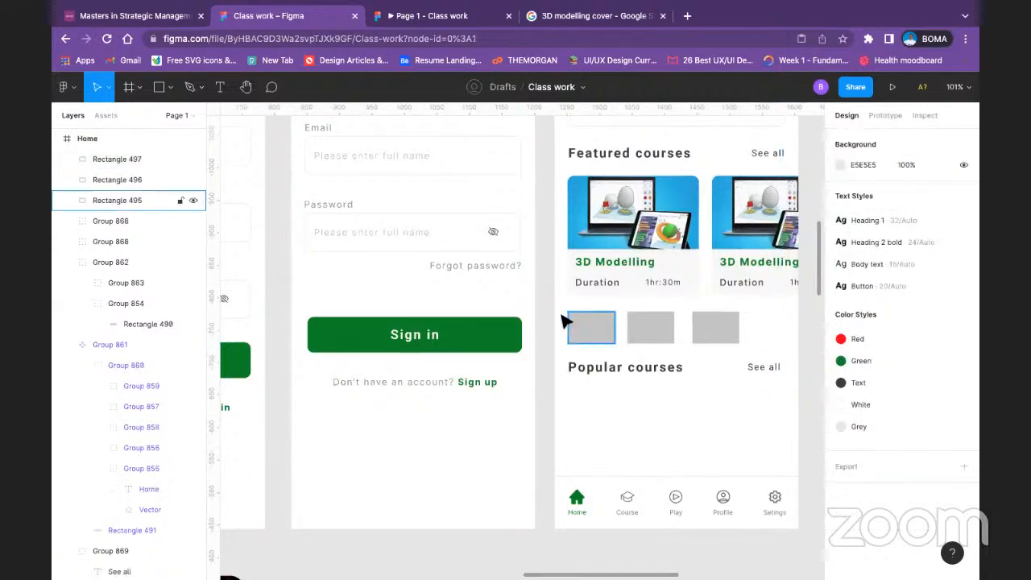
pyautogui.moveTo(541, 320); pyautogui.dragTo(773, 331)
pyautogui.press('Delete')
pyautogui.click(764, 366)
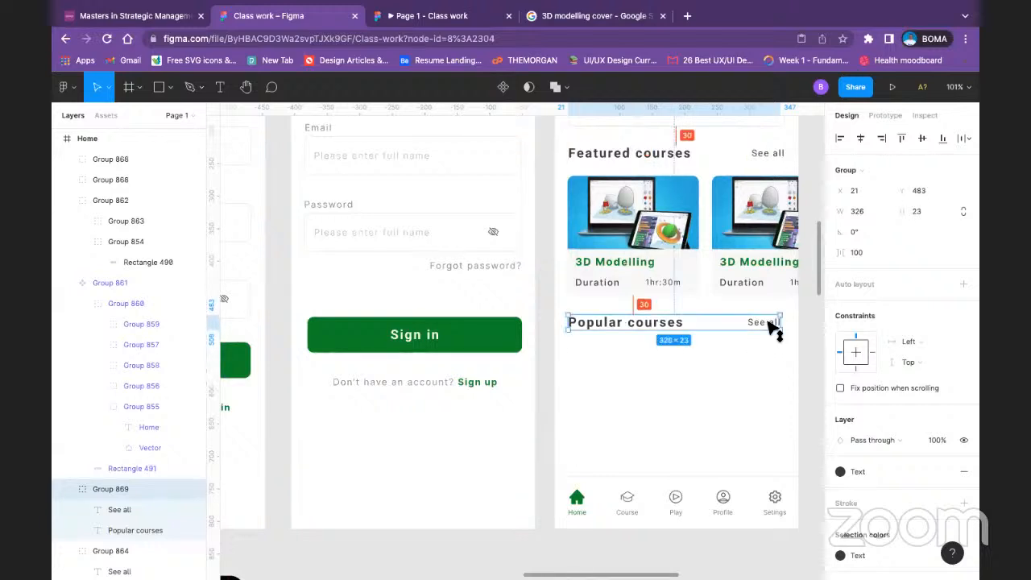
pyautogui.click(727, 375)
# Step: Draw a rectangle about 332 × 71 just below the Popular courses heading at X 21, Y 518
pyautogui.scroll(1, 742, 383)
pyautogui.scroll(3, 742, 384)
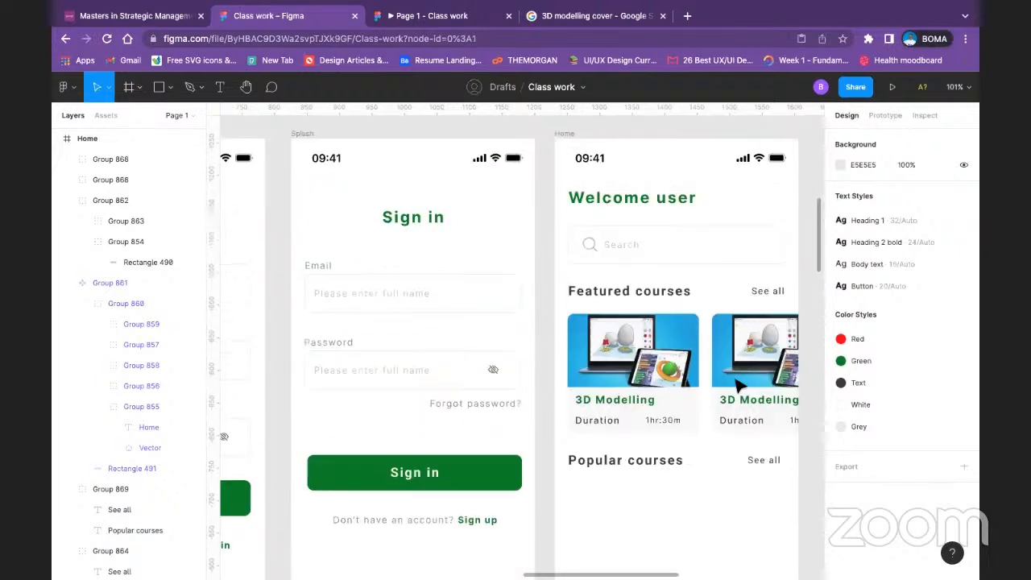
pyautogui.scroll(-3, 708, 314)
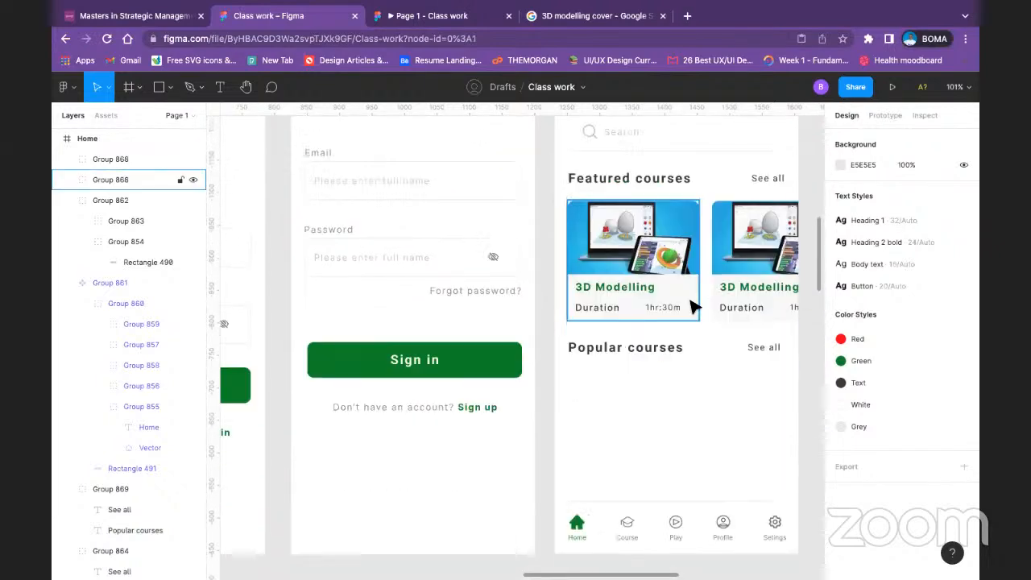
pyautogui.click(170, 87)
pyautogui.click(201, 119)
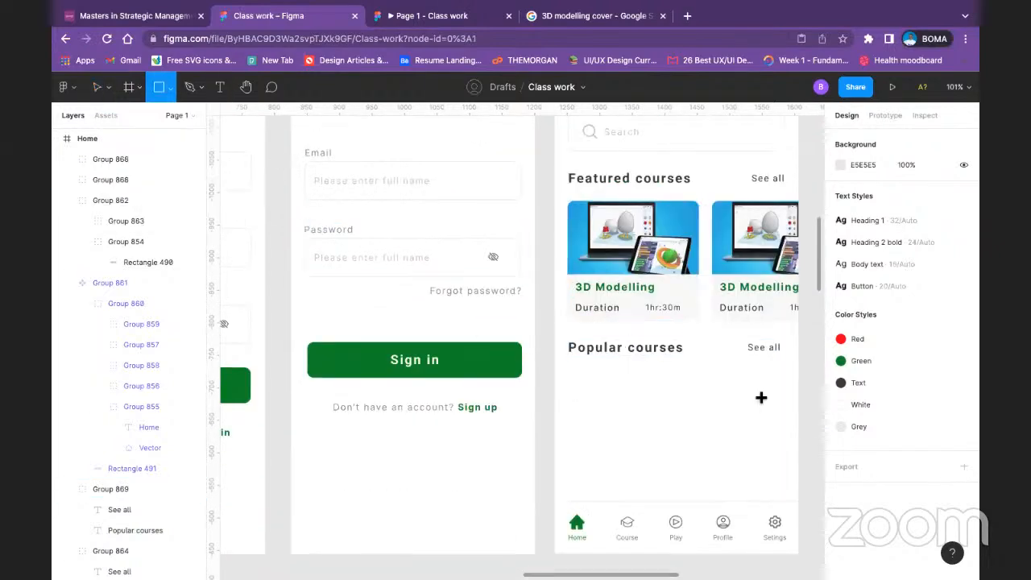
pyautogui.moveTo(567, 364); pyautogui.dragTo(784, 409)
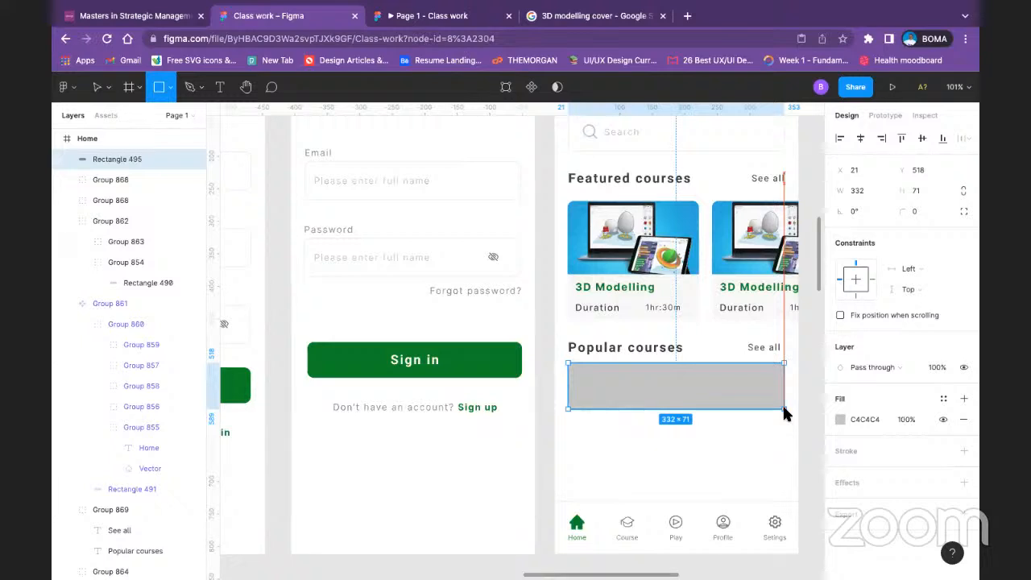
# Step: Duplicate the Popular courses card rectangle straight below the first one at Y 611
pyautogui.click(683, 432)
pyautogui.click(697, 405)
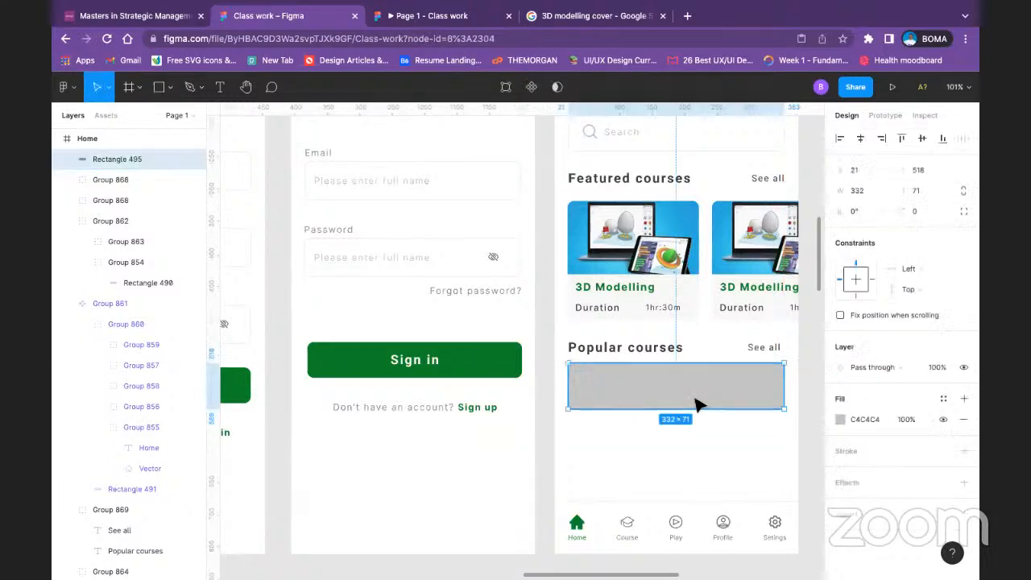
pyautogui.moveTo(697, 405); pyautogui.dragTo(699, 464)
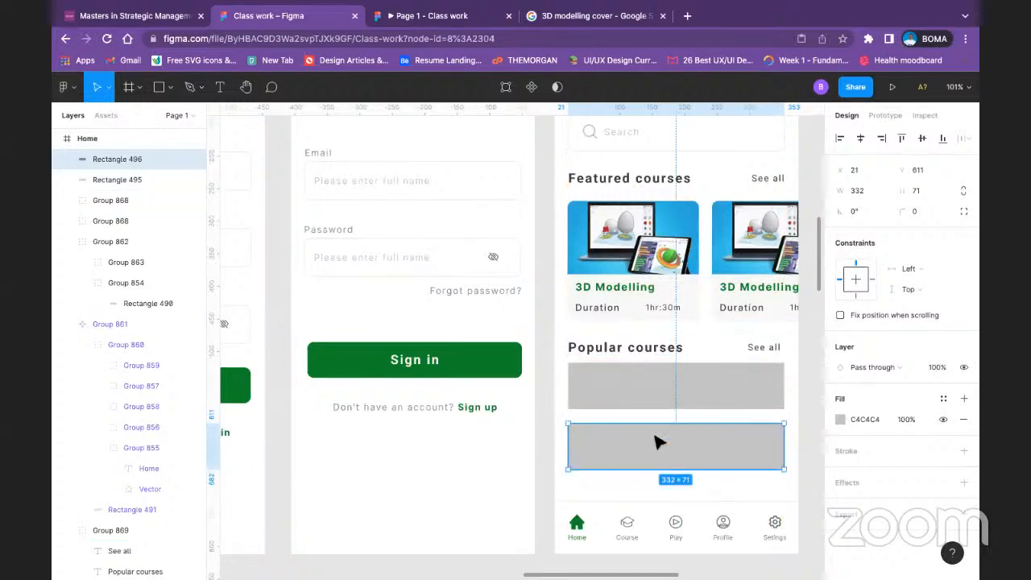
pyautogui.scroll(5, 658, 442)
pyautogui.scroll(-3, 654, 413)
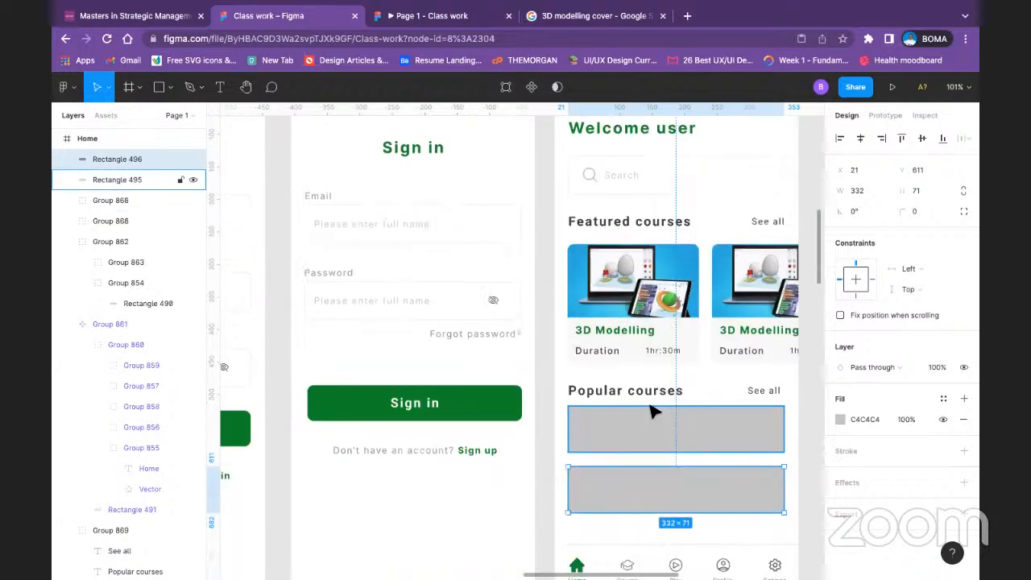
# Step: Copy the red arrow icon from the Web Design row of the COURSE PAGE/HOME frame onto the empty canvas below the Sign in frame
pyautogui.press('-')
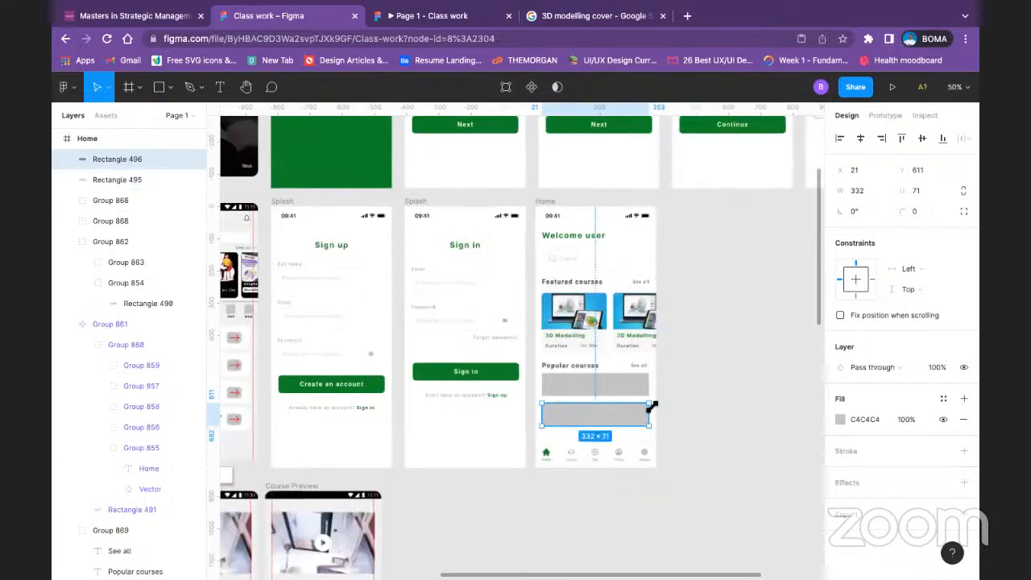
pyautogui.click(713, 354)
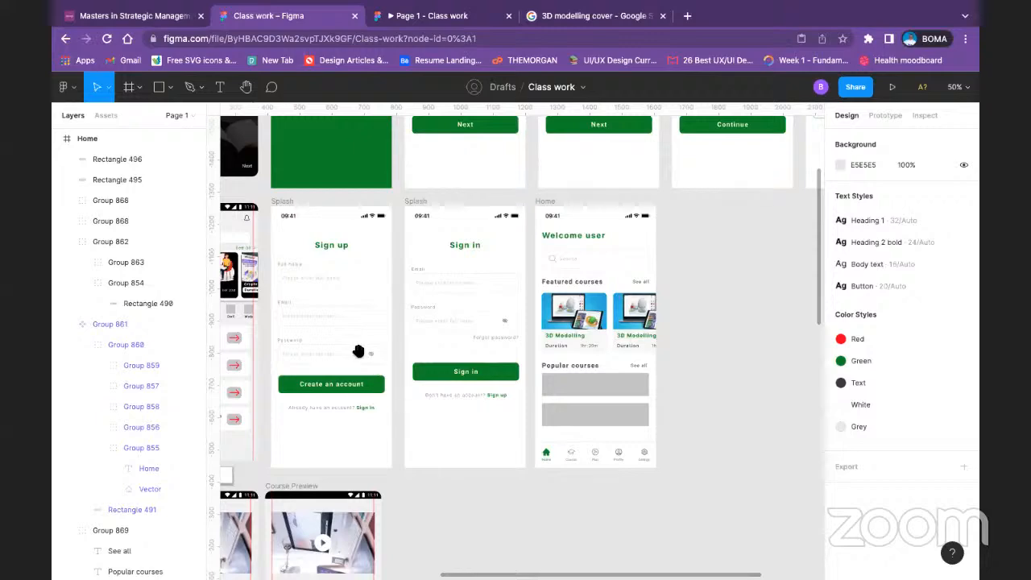
pyautogui.moveTo(357, 350); pyautogui.dragTo(633, 301)
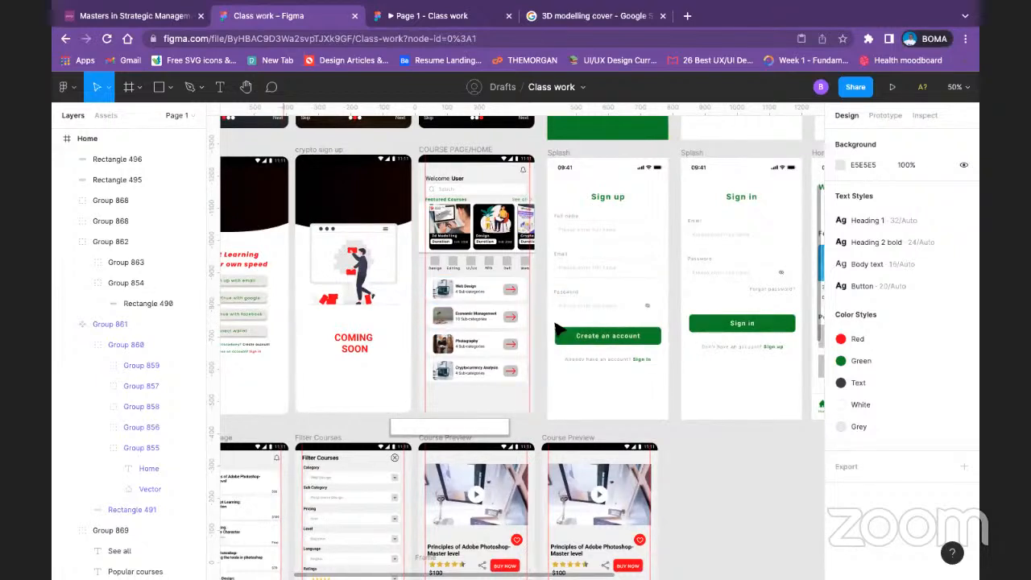
pyautogui.doubleClick(510, 291)
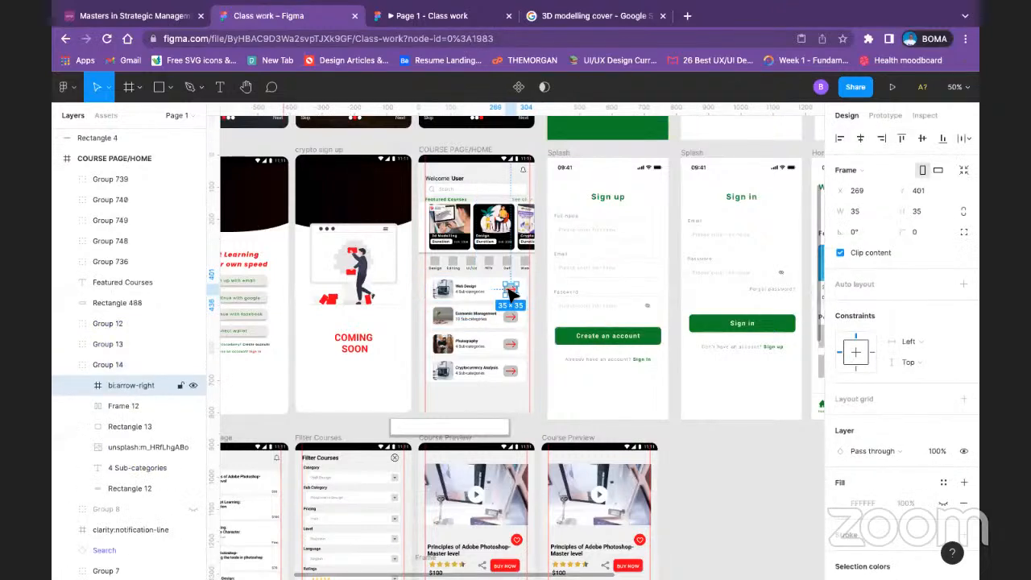
pyautogui.moveTo(391, 276); pyautogui.dragTo(721, 485)
pyautogui.press('Escape')
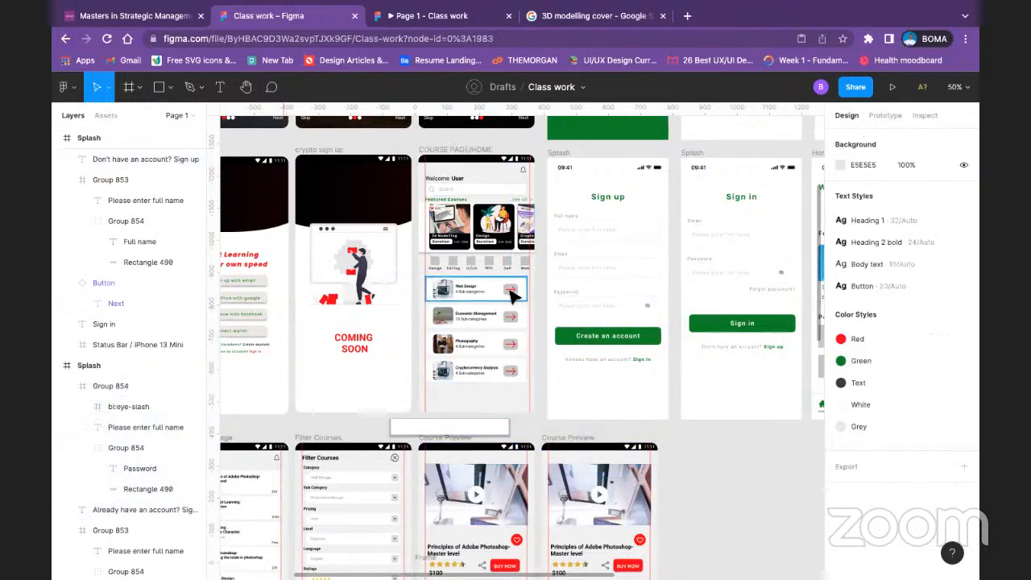
pyautogui.doubleClick(511, 290)
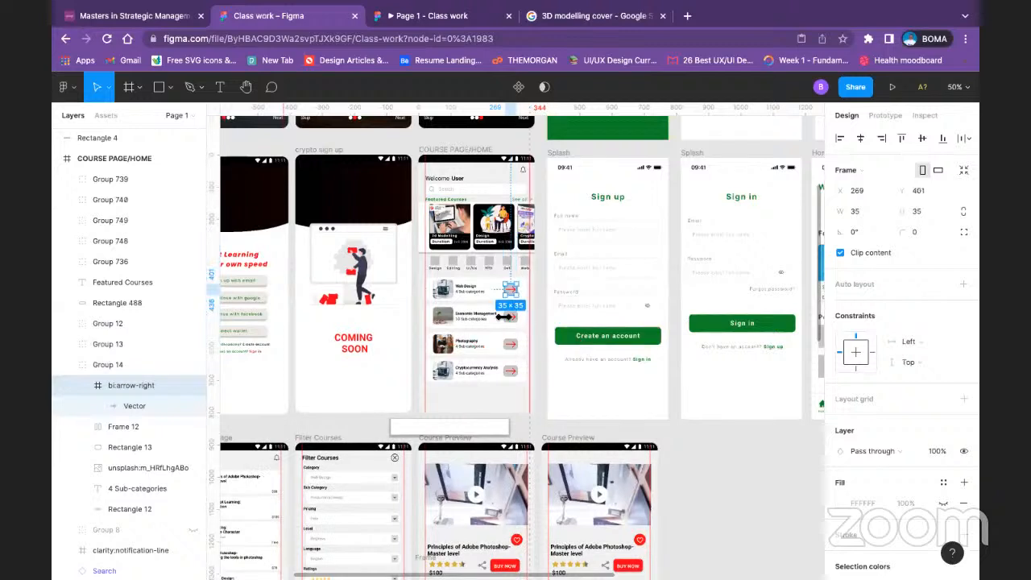
pyautogui.moveTo(510, 293); pyautogui.dragTo(710, 453)
pyautogui.click(727, 465)
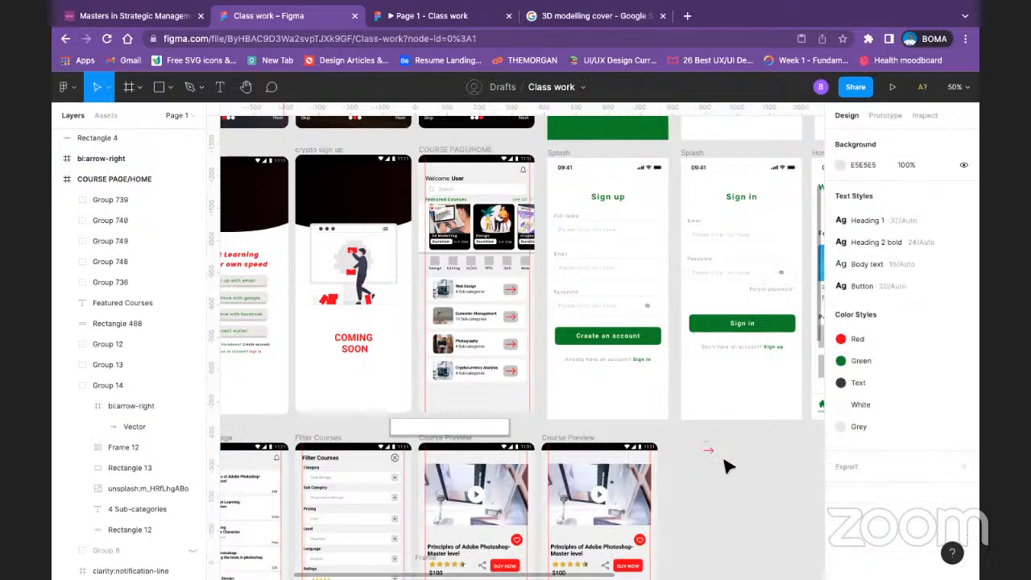
pyautogui.doubleClick(506, 295)
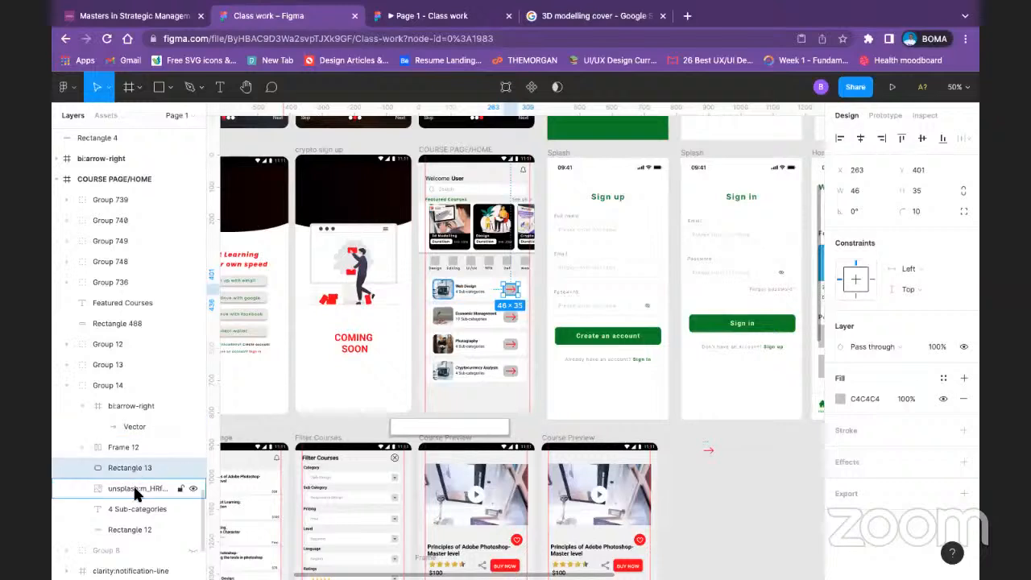
pyautogui.click(133, 448)
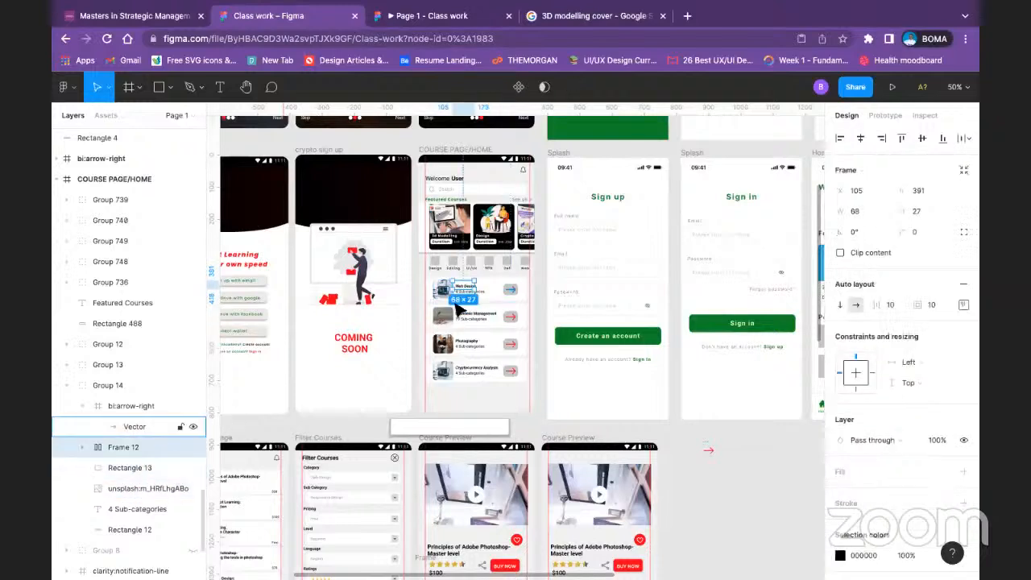
pyautogui.click(509, 290)
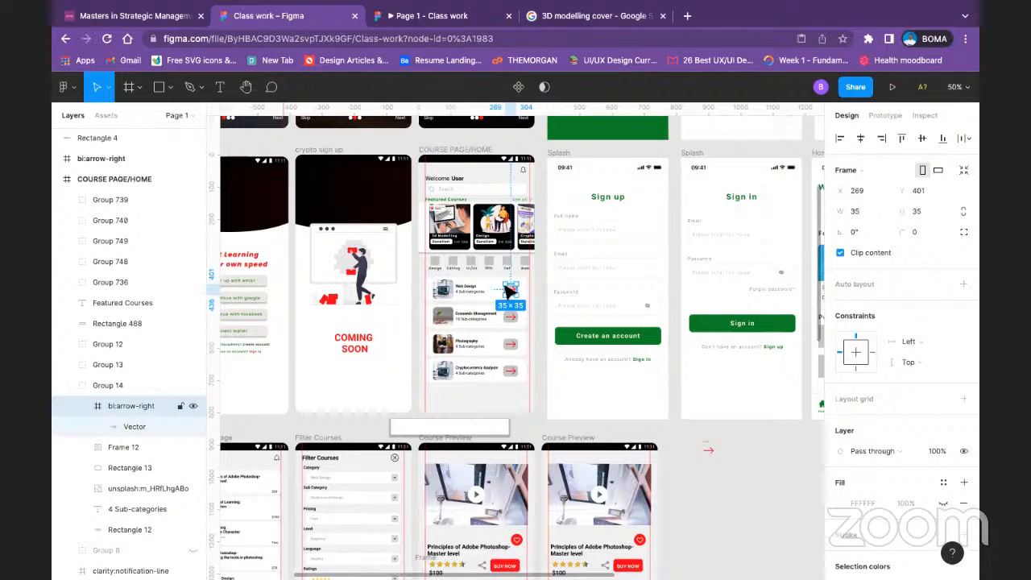
pyautogui.keyDown('shift'); pyautogui.click(490, 291); pyautogui.keyUp('shift')
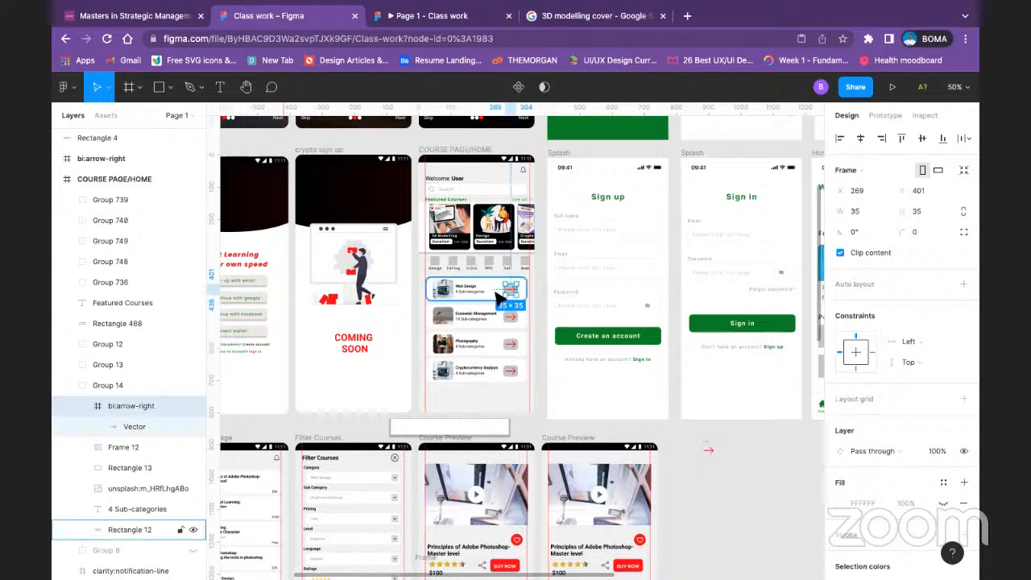
pyautogui.click(681, 471)
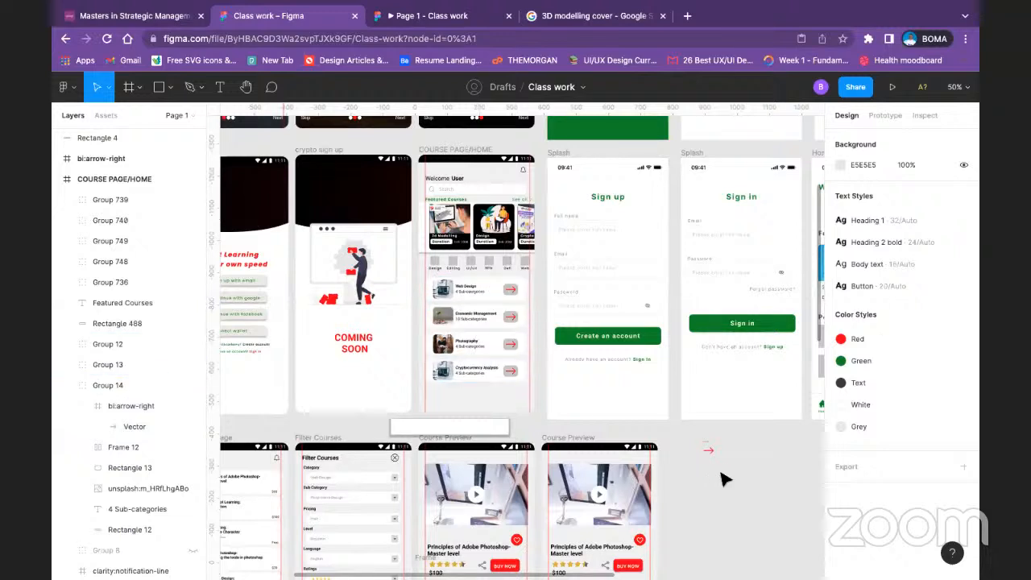
# Step: Draw a rectangle about 141 × 116 below the copied arrow and fill it with the Green color style
pyautogui.click(159, 86)
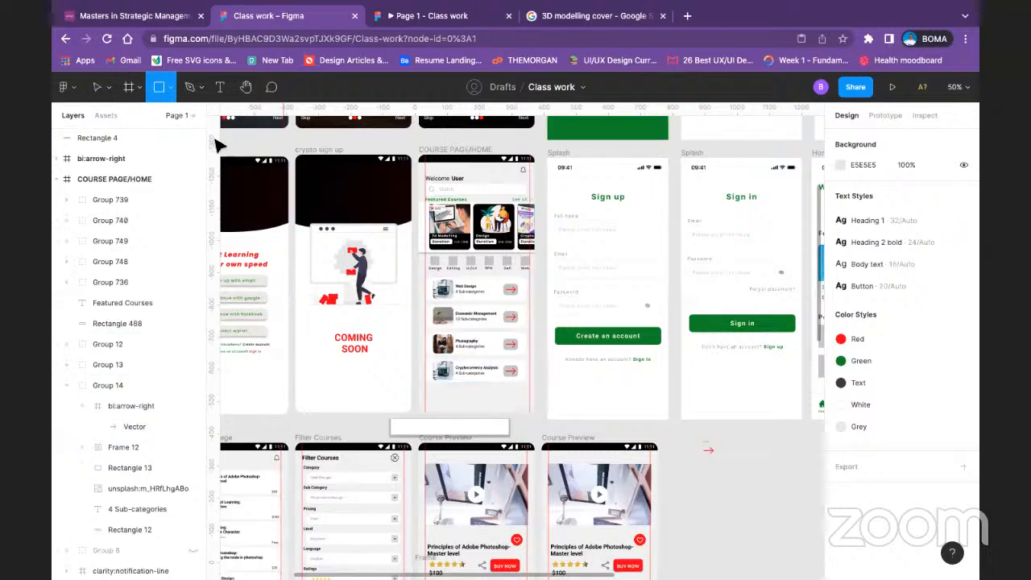
pyautogui.moveTo(713, 473); pyautogui.dragTo(759, 511)
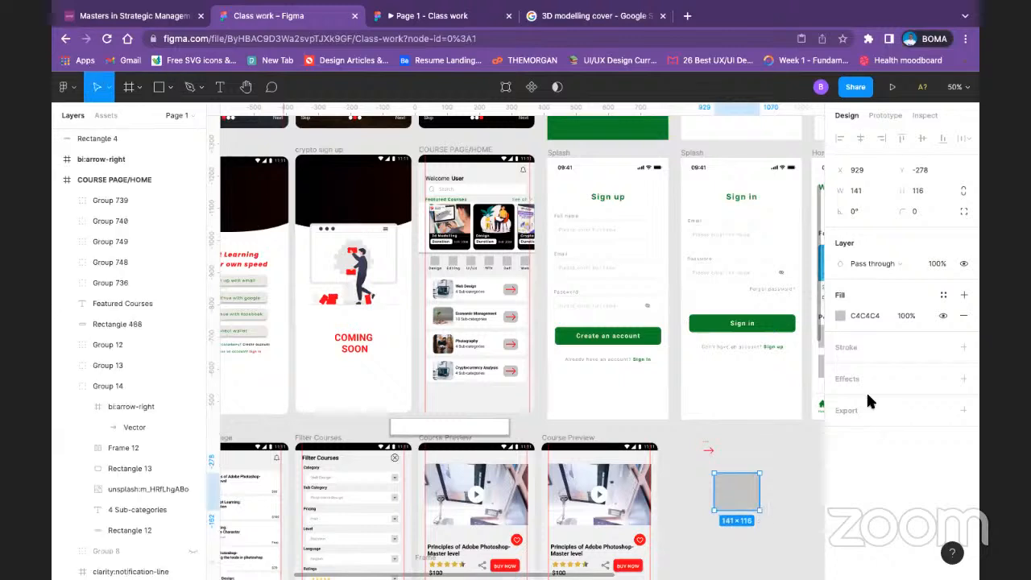
pyautogui.click(838, 314)
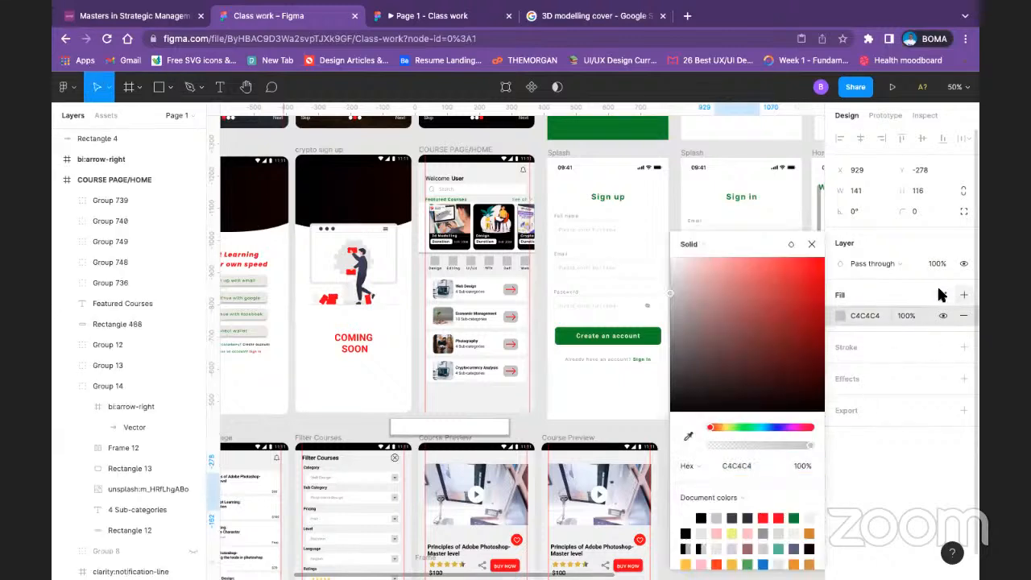
pyautogui.click(946, 296)
pyautogui.click(873, 391)
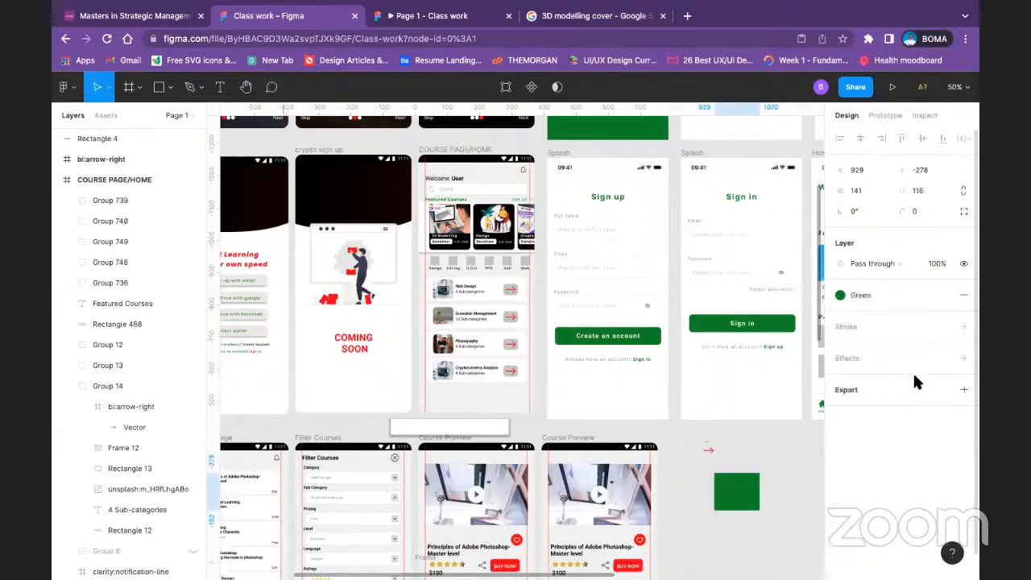
# Step: Detach the Green style from the new rectangle and set its fill opacity to 10%
pyautogui.click(942, 297)
pyautogui.click(910, 315)
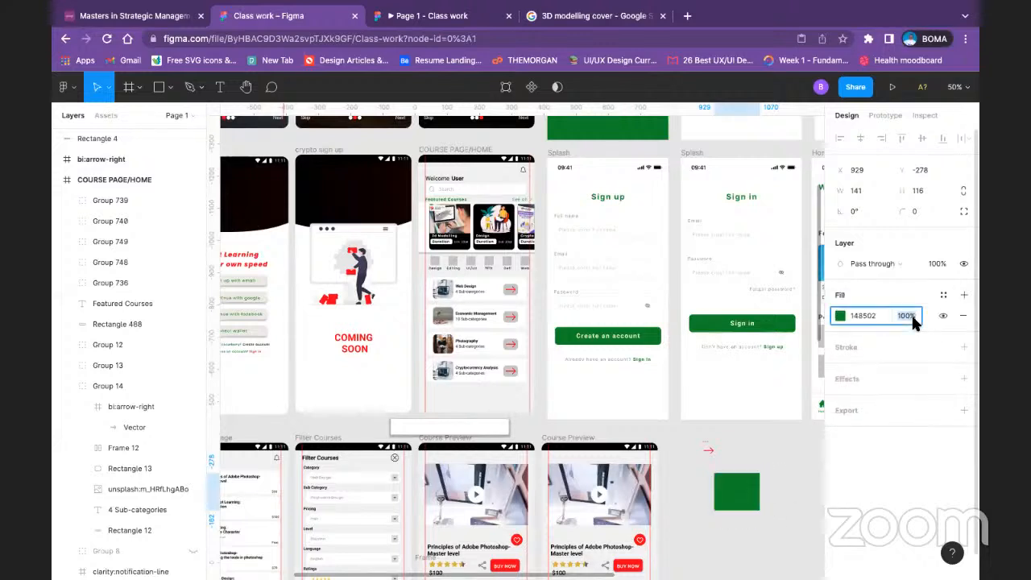
pyautogui.write('10')
pyautogui.press('Return')
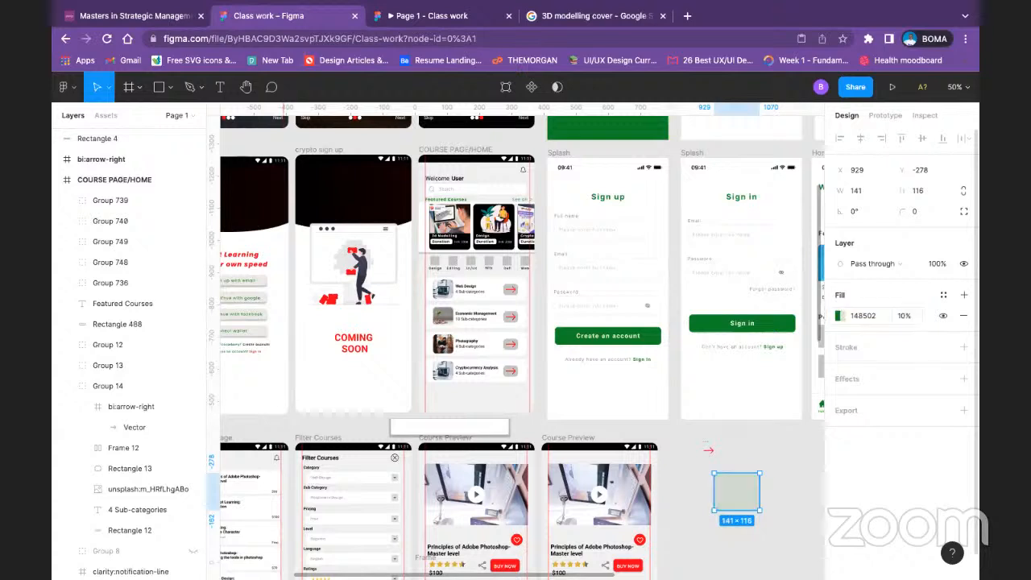
# Step: Move the copied arrow onto the pale green rectangle and apply the Green color style to it
pyautogui.click(717, 460)
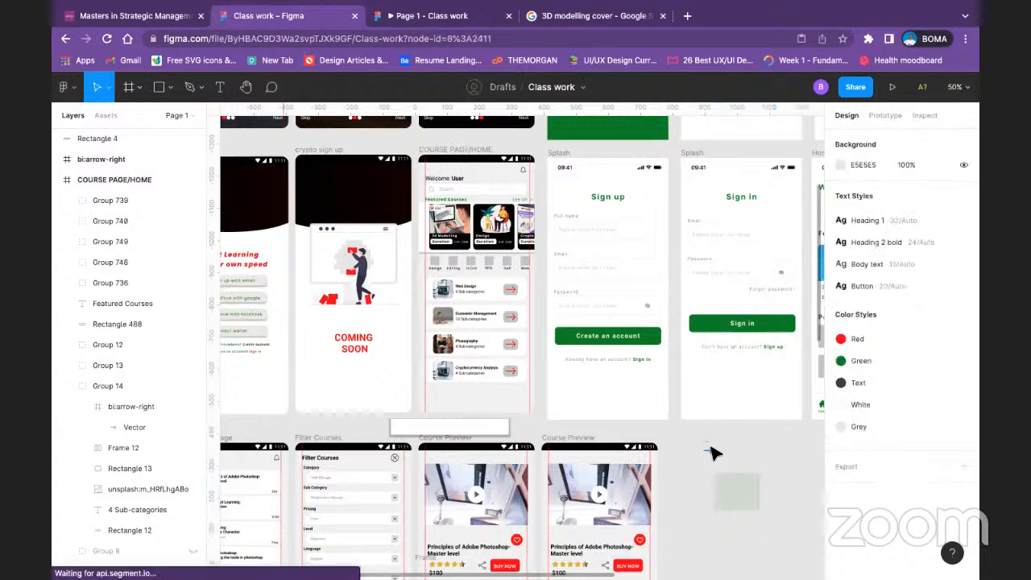
pyautogui.click(711, 452)
pyautogui.moveTo(712, 455); pyautogui.dragTo(738, 495)
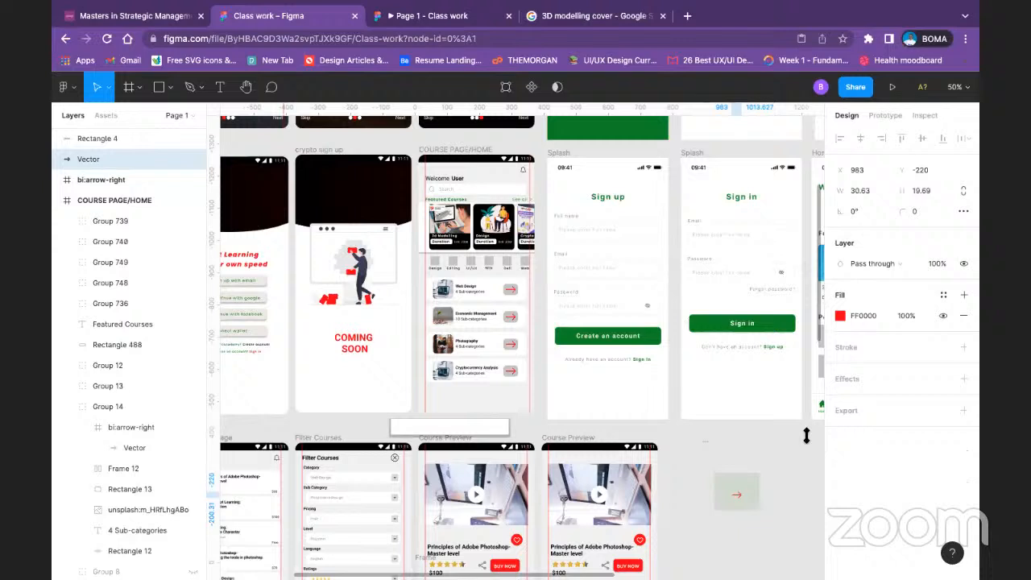
pyautogui.click(942, 295)
pyautogui.click(882, 387)
pyautogui.click(788, 478)
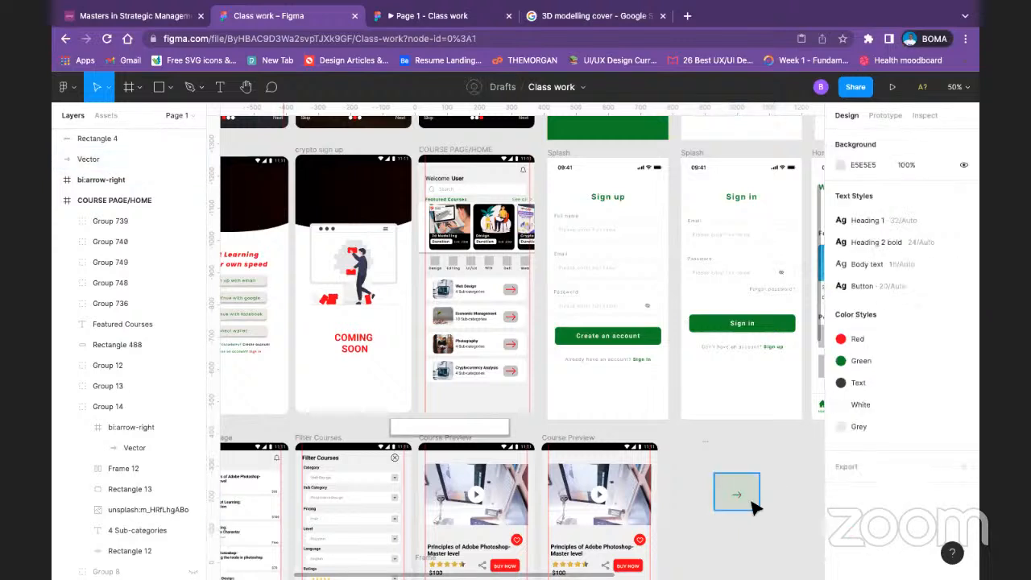
# Step: Set the fill opacity of the rectangle behind the arrow to 5%
pyautogui.click(741, 501)
pyautogui.doubleClick(739, 498)
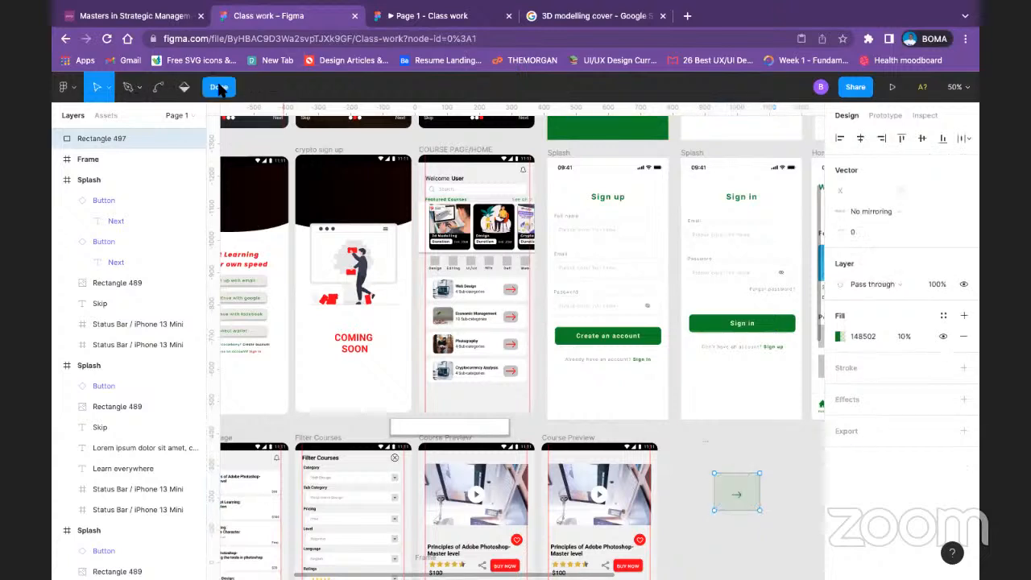
pyautogui.doubleClick(595, 477)
pyautogui.click(734, 543)
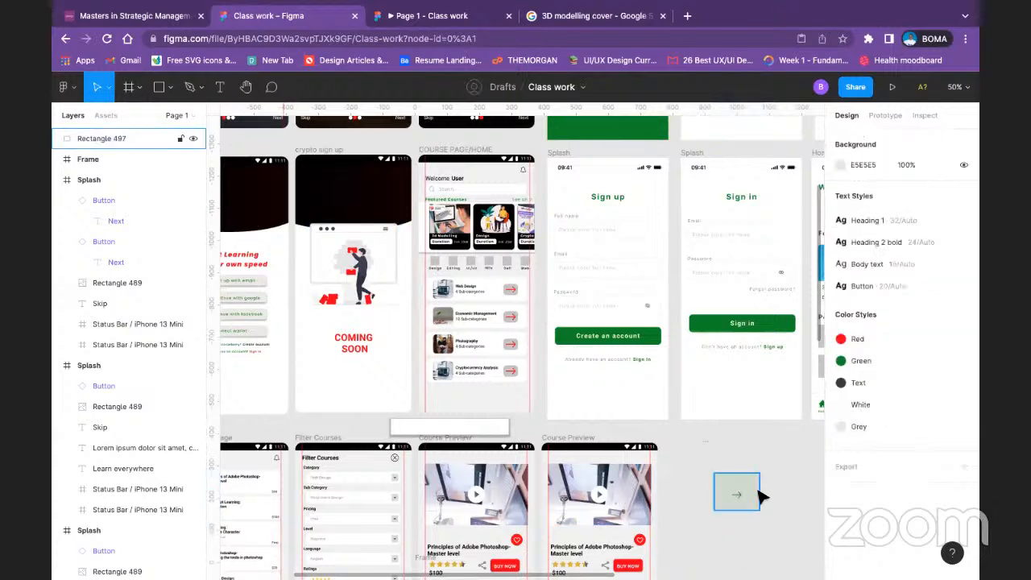
pyautogui.click(757, 490)
pyautogui.click(904, 316)
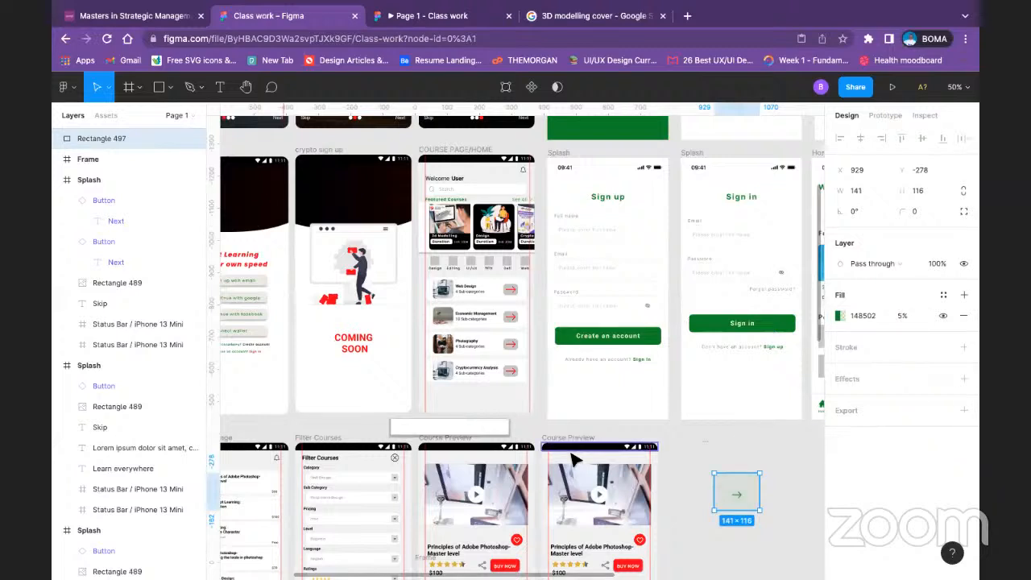
pyautogui.click(777, 445)
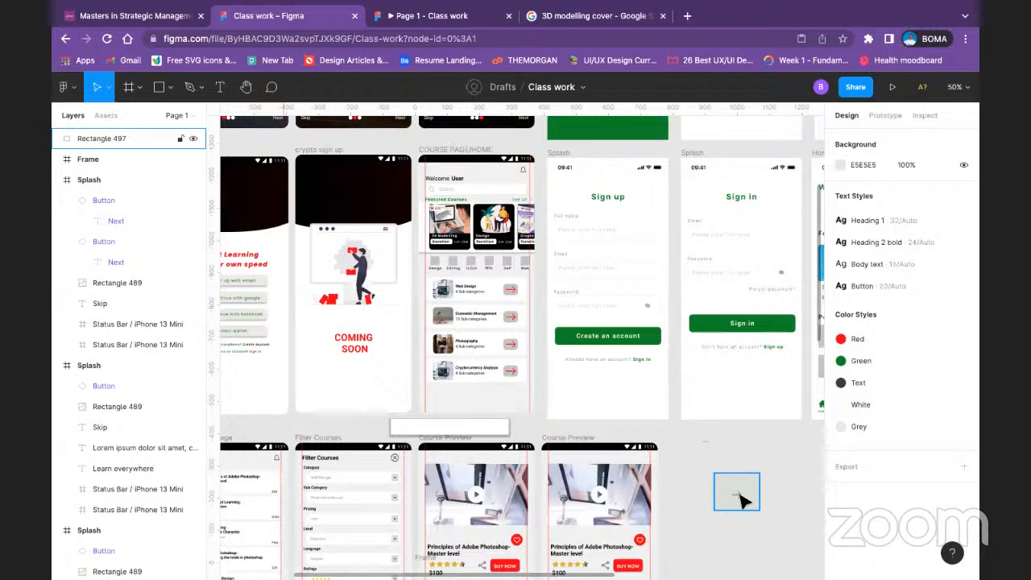
pyautogui.doubleClick(741, 500)
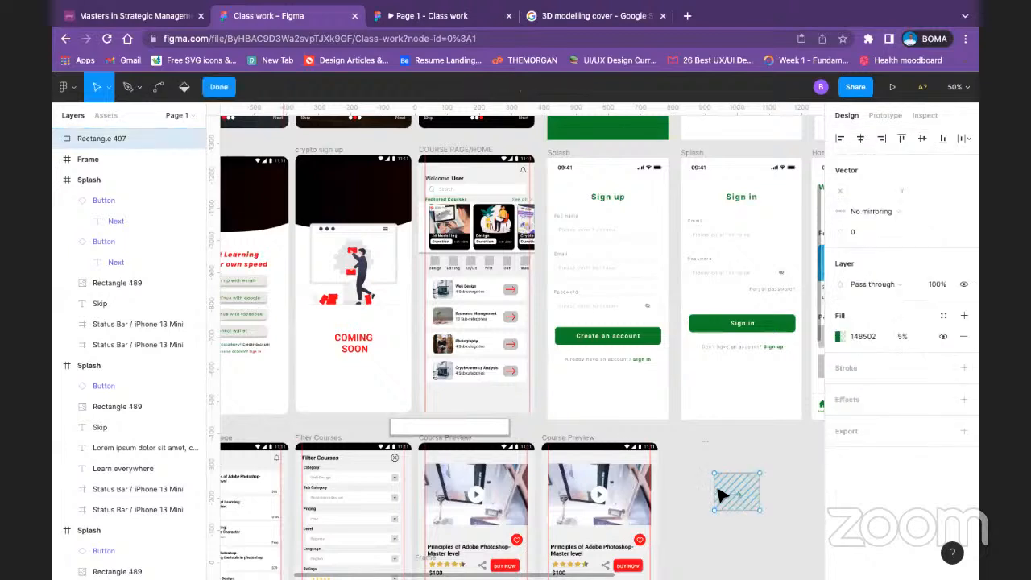
pyautogui.click(219, 86)
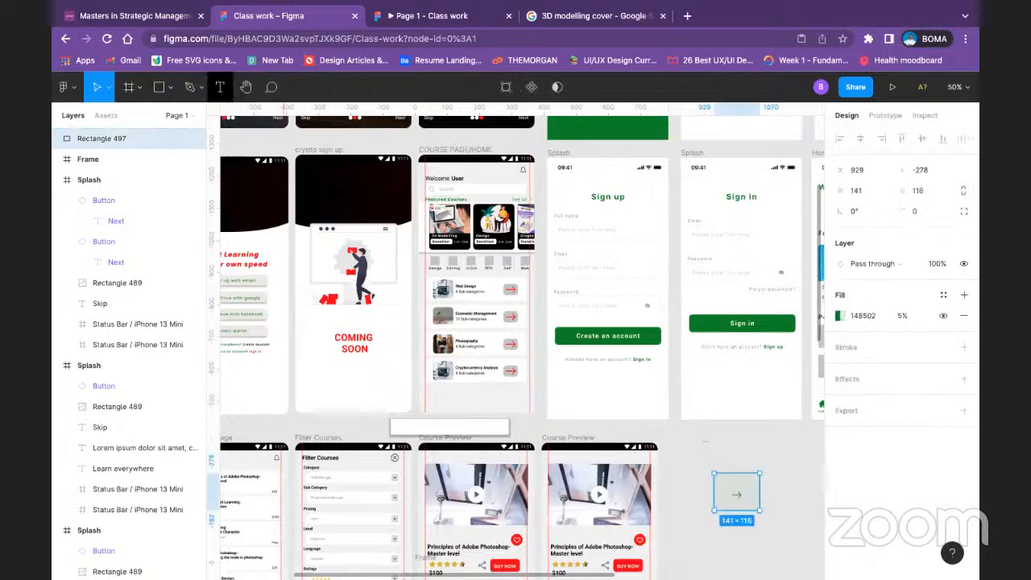
pyautogui.doubleClick(741, 500)
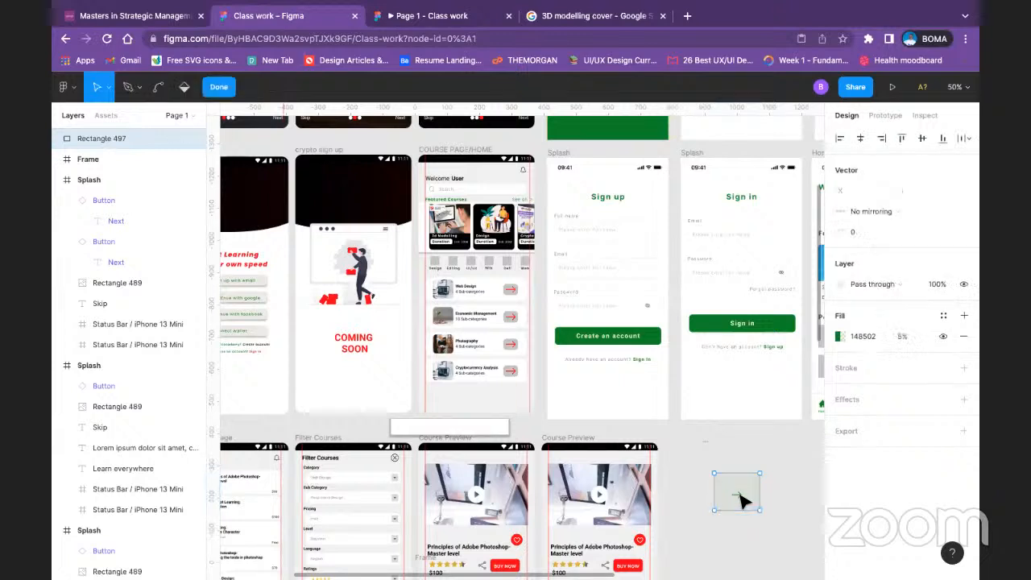
pyautogui.click(221, 88)
pyautogui.press('Escape')
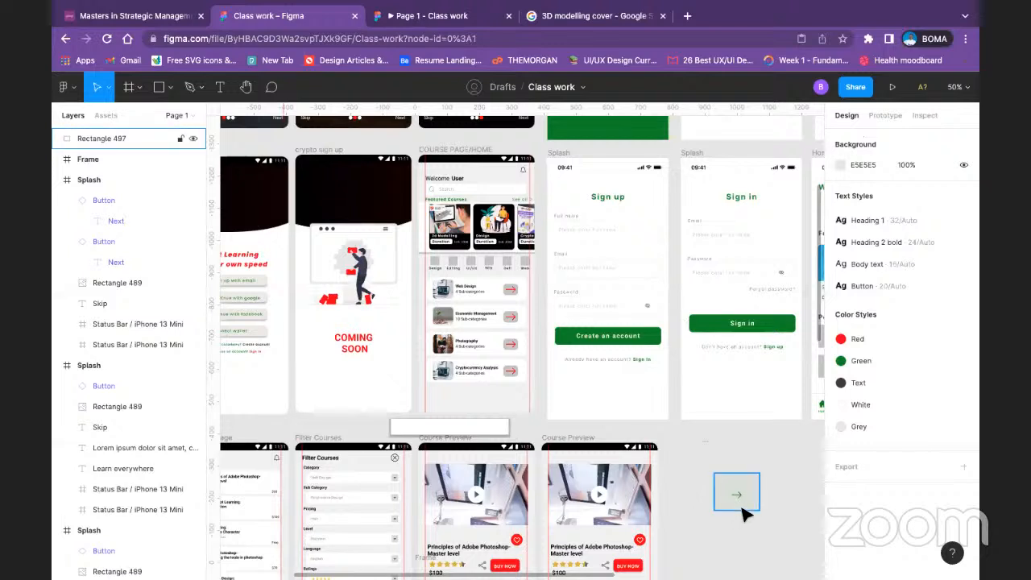
pyautogui.scroll(-3, 703, 500)
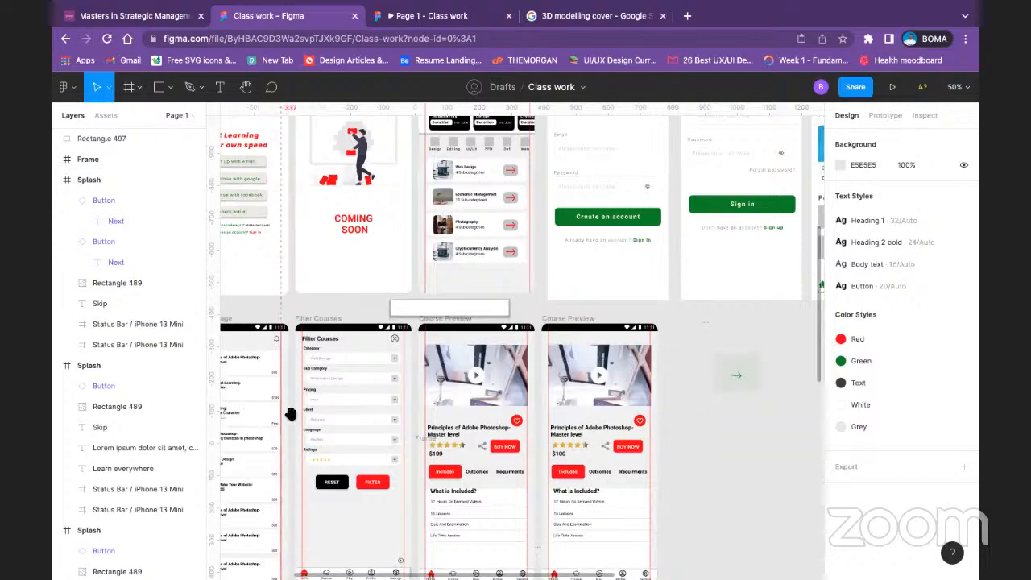
pyautogui.hscroll(-8, 290, 413)
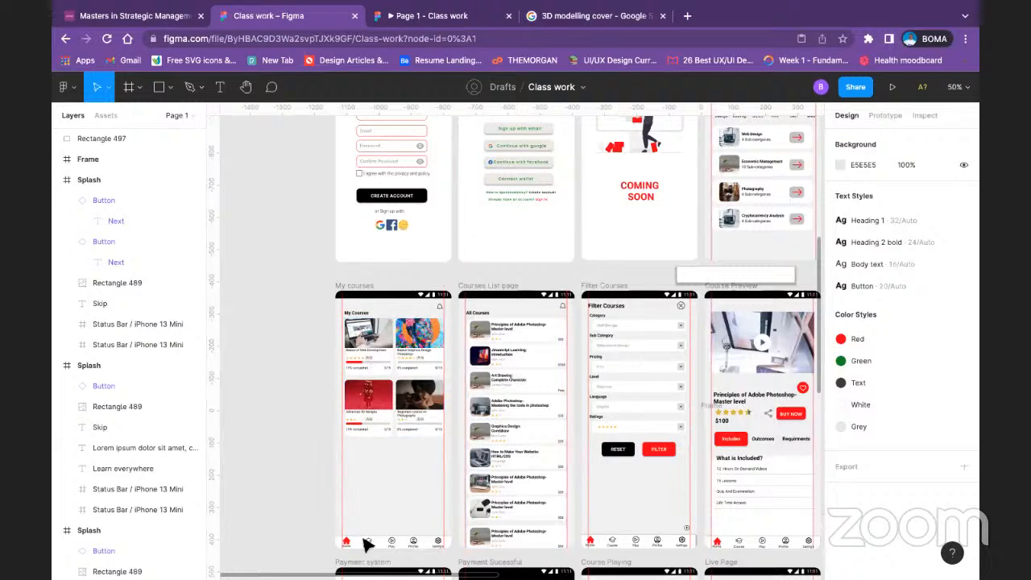
pyautogui.hscroll(10, 604, 427)
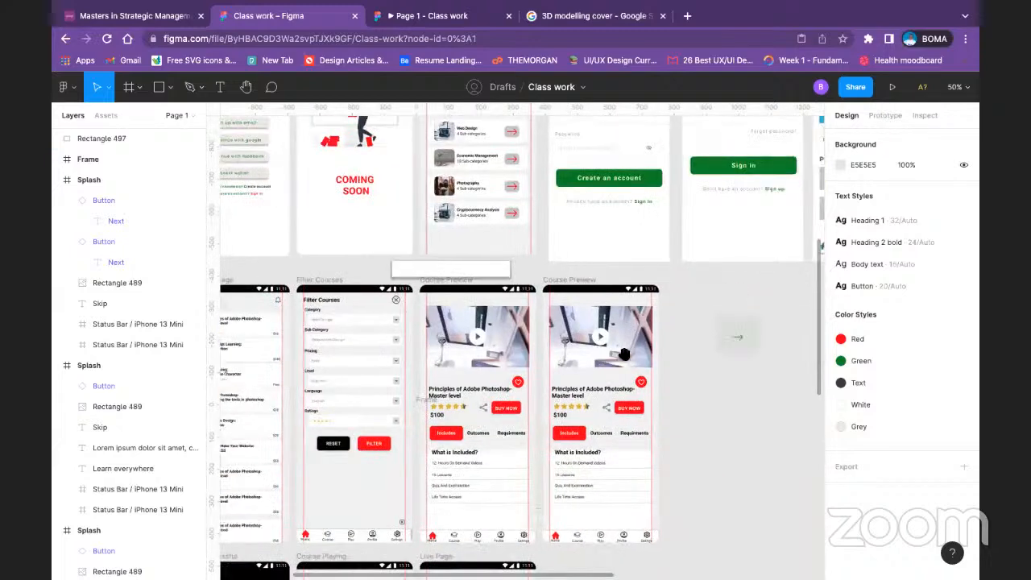
pyautogui.click(565, 308)
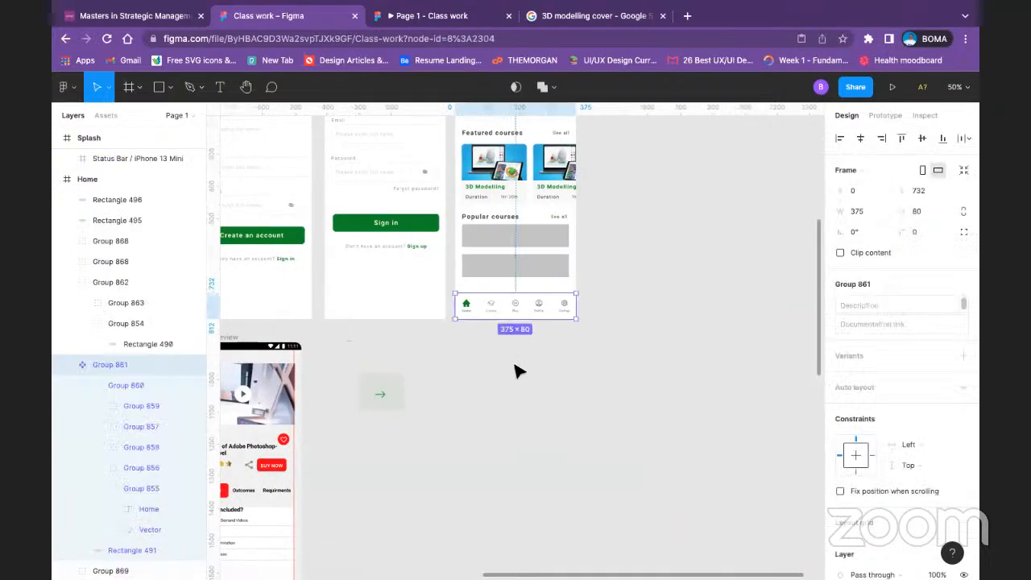
pyautogui.moveTo(510, 364); pyautogui.dragTo(609, 485)
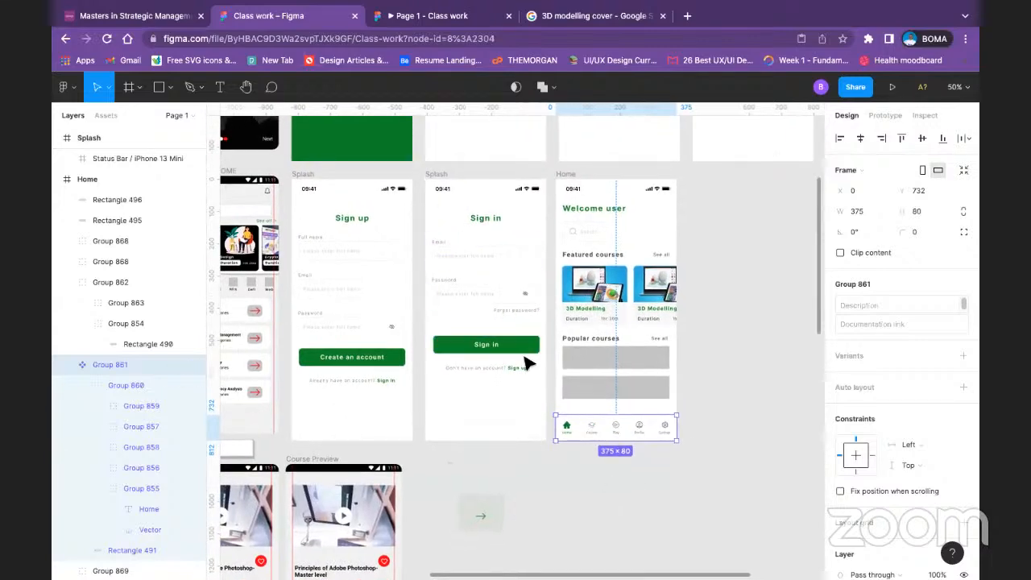
pyautogui.scroll(-3, 684, 457)
pyautogui.hscroll(-3, 684, 457)
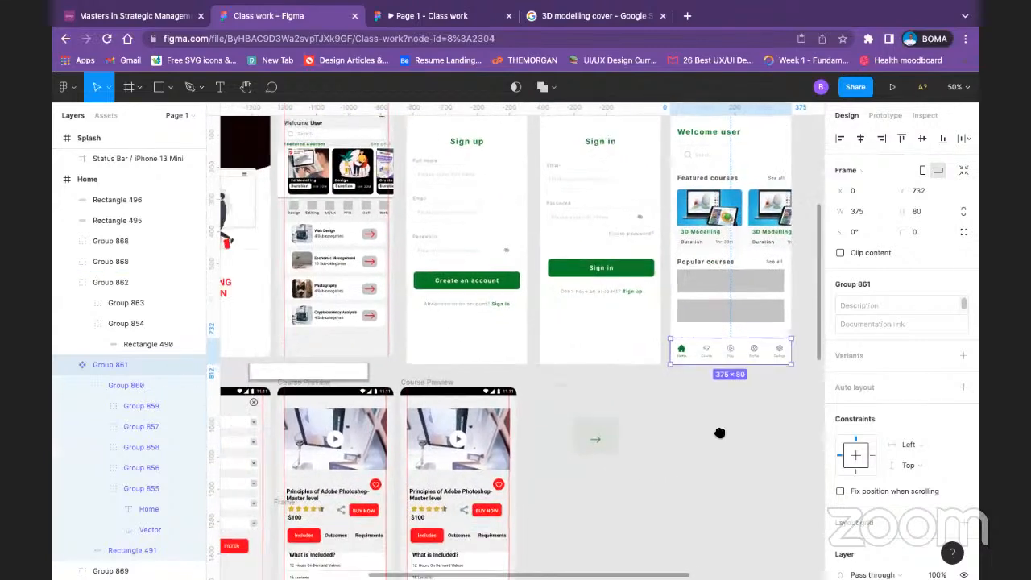
# Step: Delete the pale green rectangle and the green arrow from the empty canvas below the Sign in frame
pyautogui.click(604, 430)
pyautogui.press('Delete')
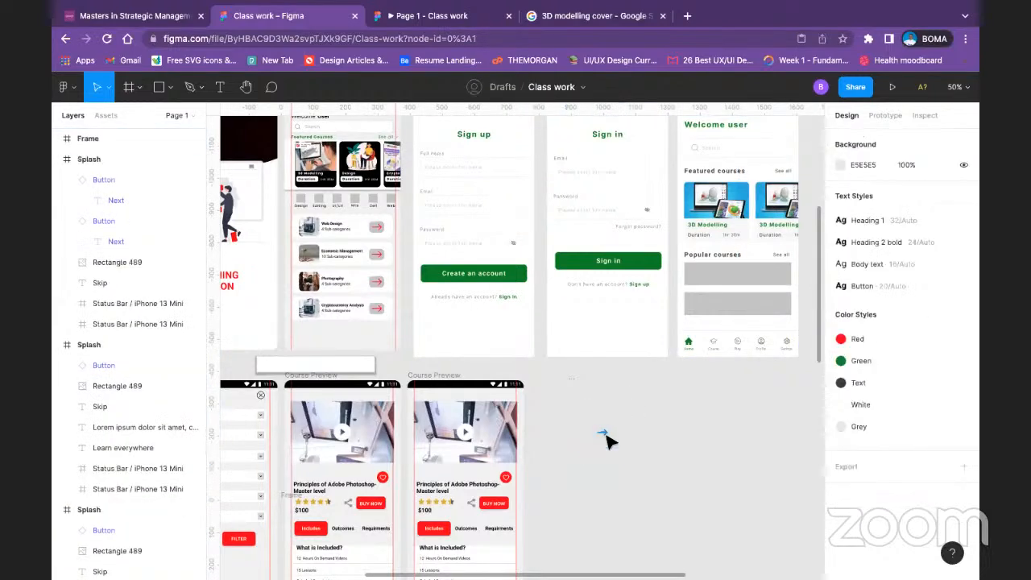
pyautogui.click(606, 436)
pyautogui.press('Delete')
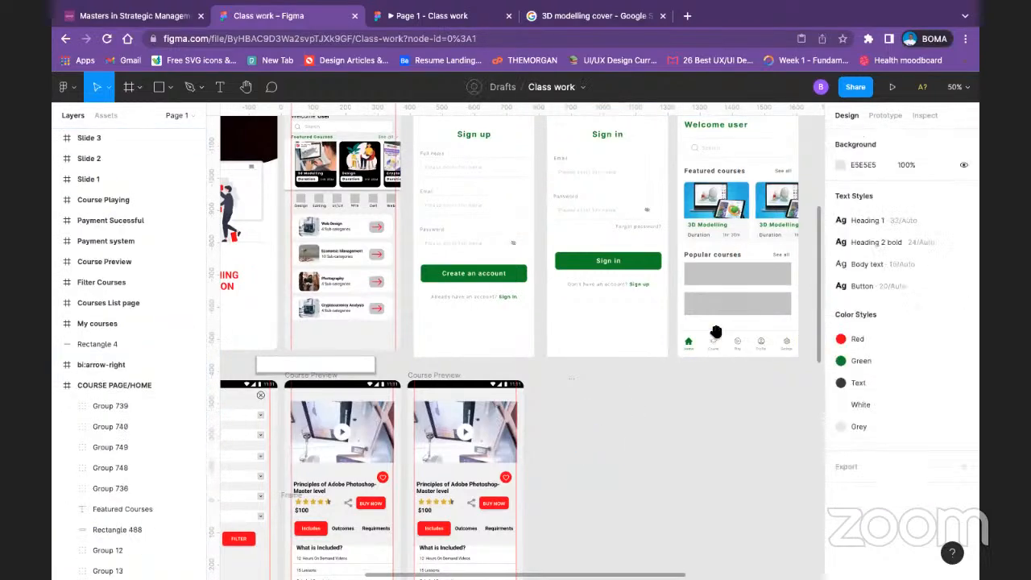
# Step: Check the Home screen in the prototype preview and return to the design file
pyautogui.moveTo(715, 332); pyautogui.dragTo(512, 414)
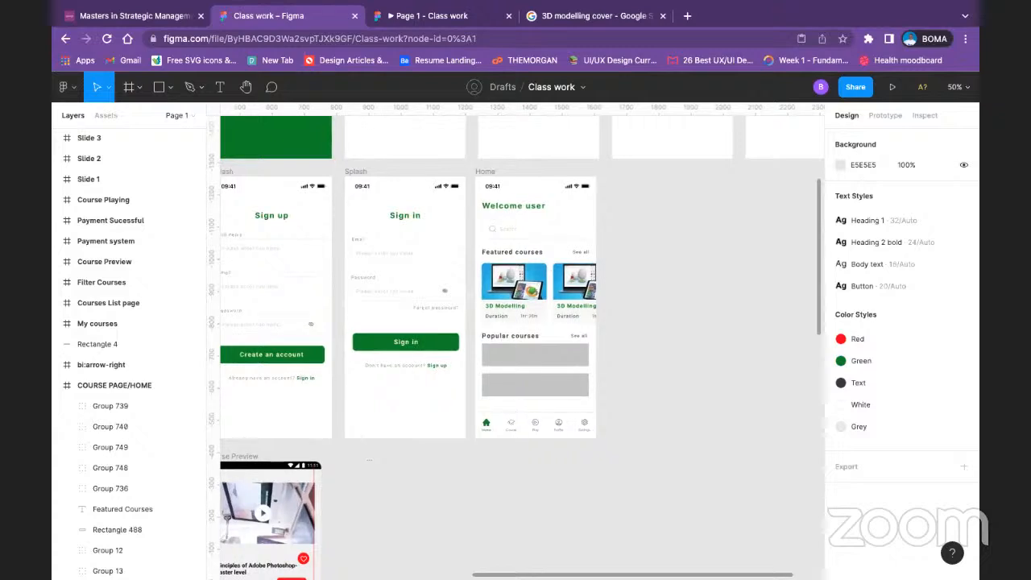
pyautogui.click(402, 16)
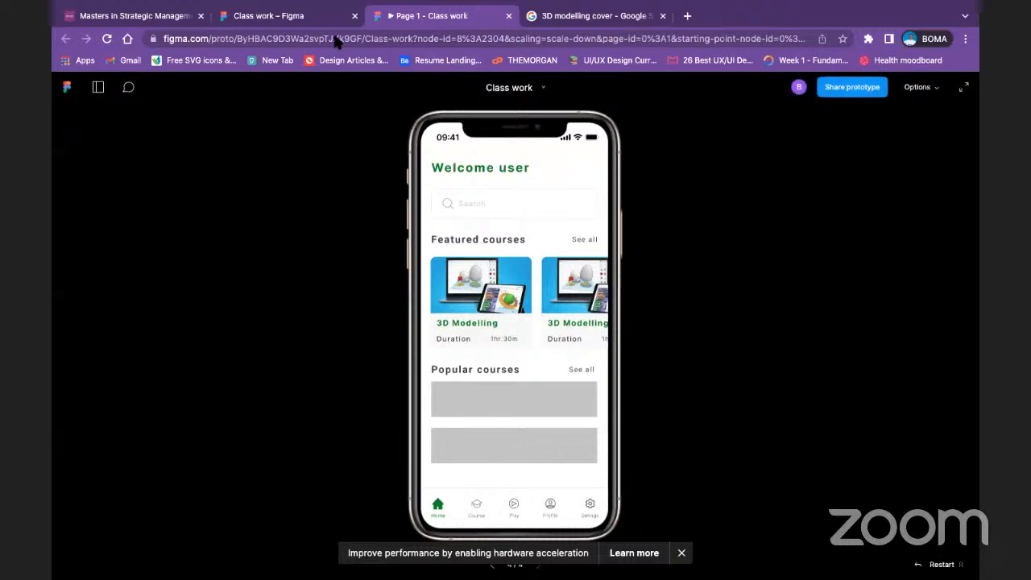
pyautogui.click(290, 17)
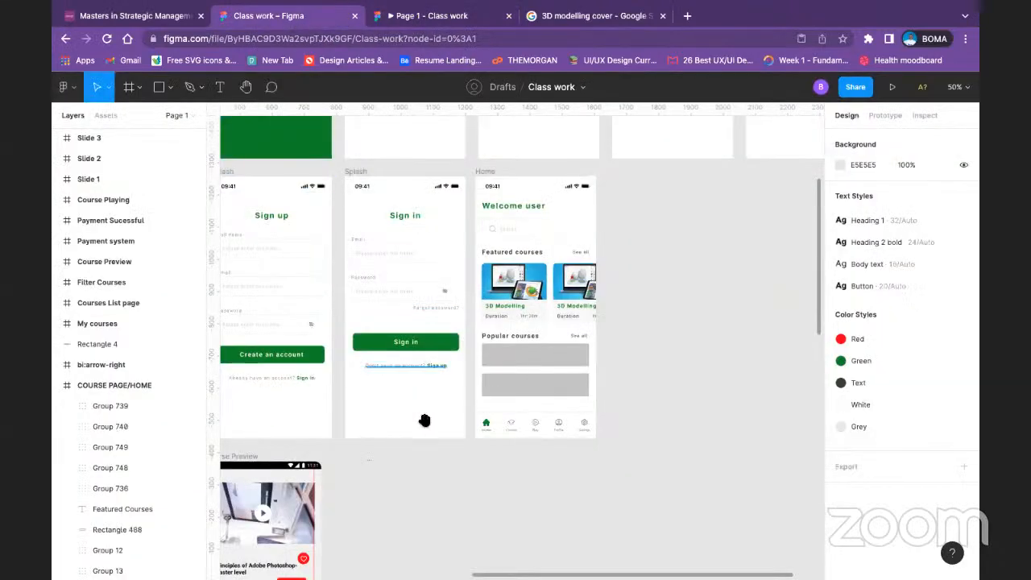
# Step: Delete the empty 2272.3 × 350 frame that overlaps the Course Preview screens
pyautogui.moveTo(424, 420); pyautogui.dragTo(704, 279)
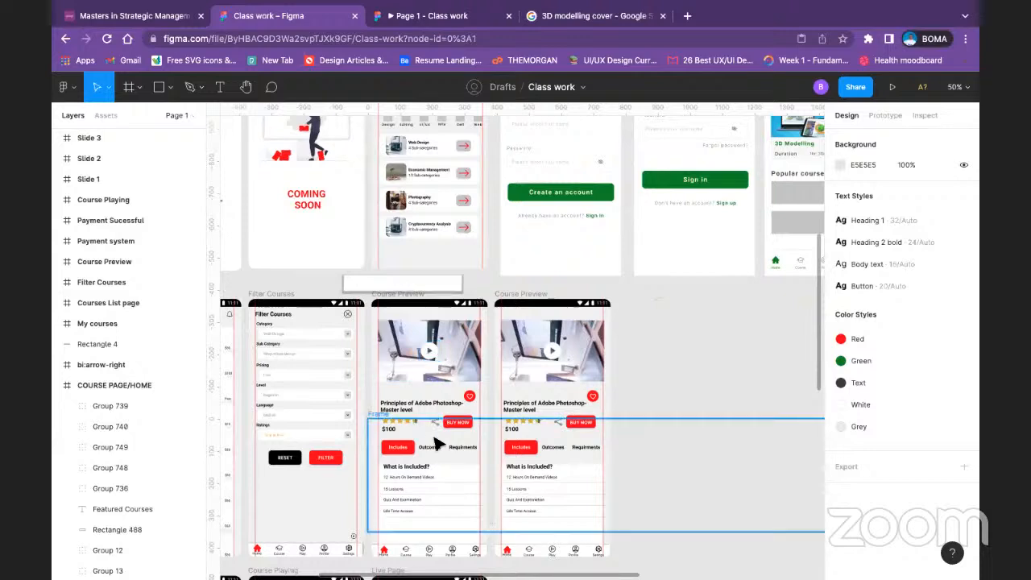
pyautogui.click(556, 517)
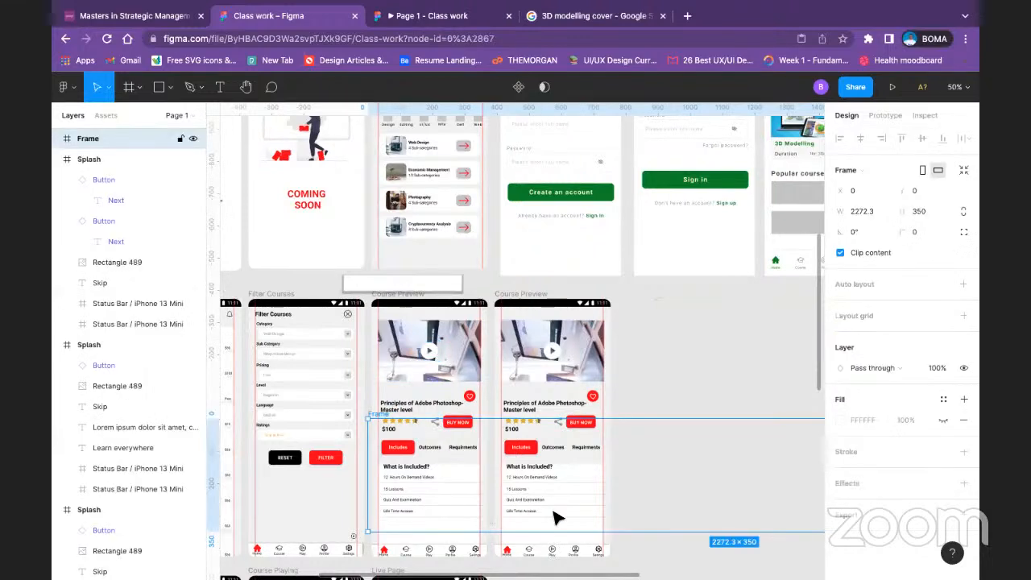
pyautogui.press('Delete')
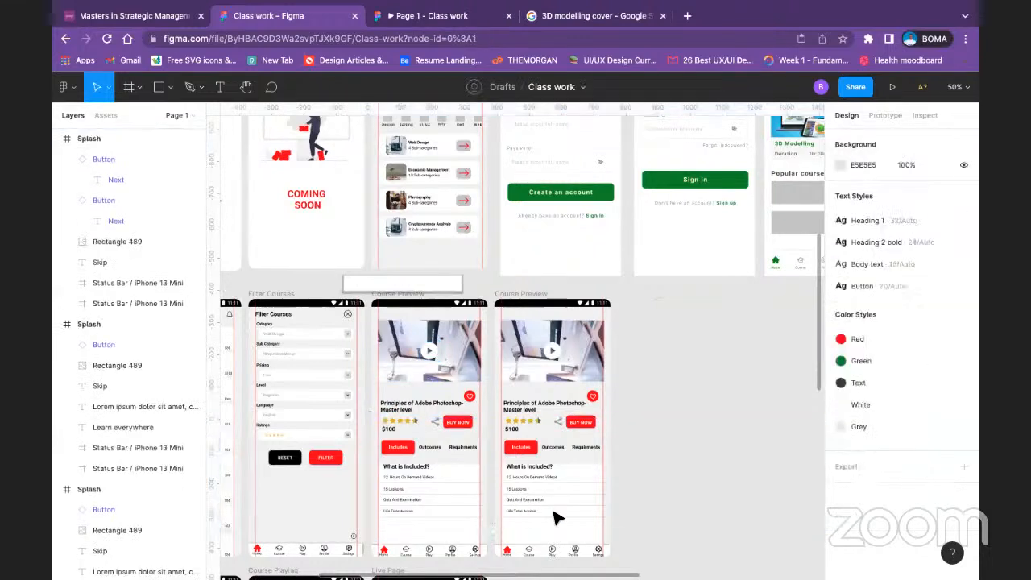
# Step: Narrow the Create an account button on the Sign up screen to 160 wide and change its label to "Buy now"
pyautogui.click(610, 196)
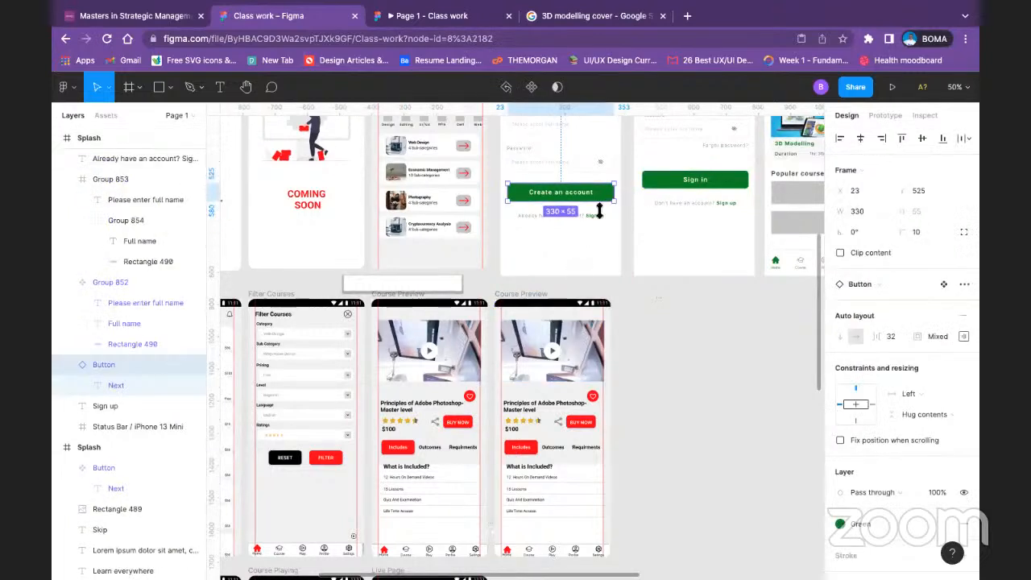
pyautogui.moveTo(620, 192); pyautogui.dragTo(559, 191)
pyautogui.doubleClick(540, 196)
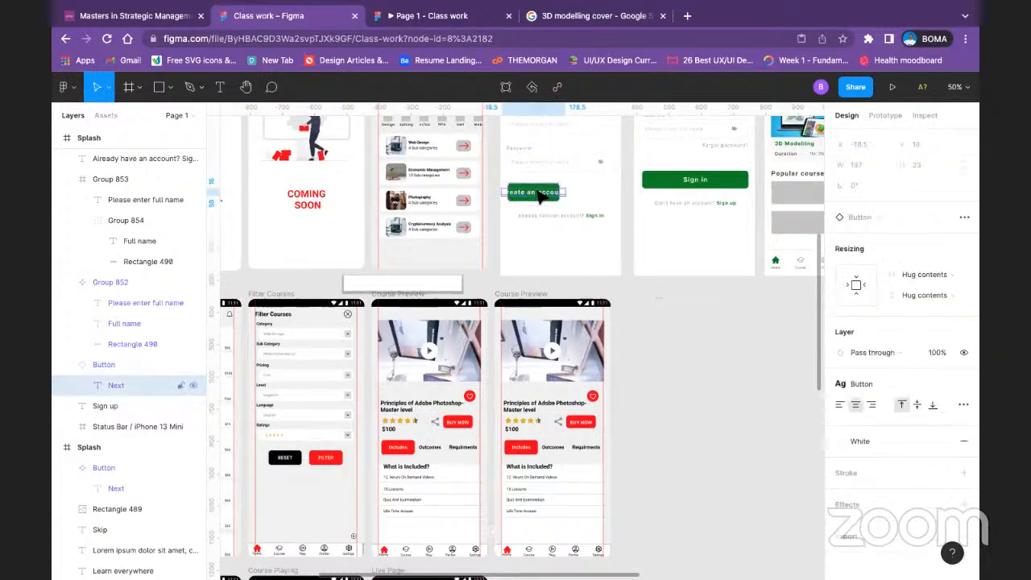
pyautogui.doubleClick(537, 191)
pyautogui.write('S')
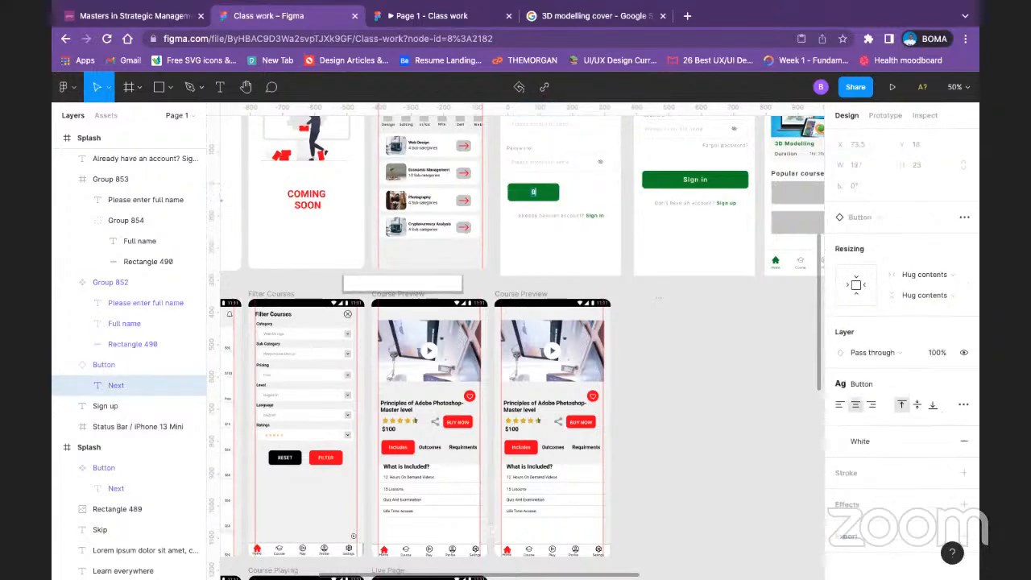
pyautogui.write('uy now')
pyautogui.press('Escape')
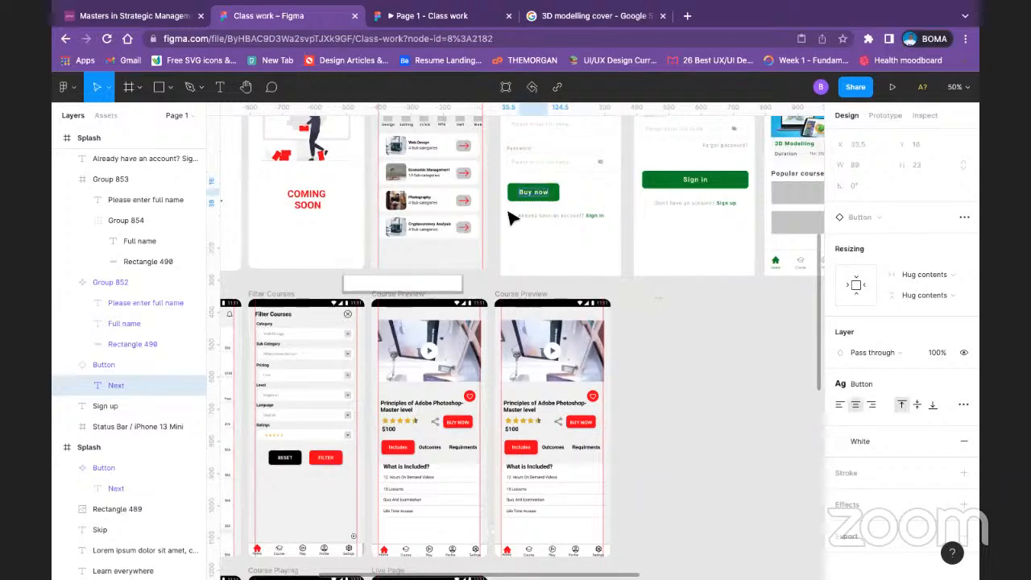
# Step: Delete the leftover bi:arrow-right frame from the empty canvas below the Sign in screen
pyautogui.click(690, 325)
pyautogui.click(662, 305)
pyautogui.press('Delete')
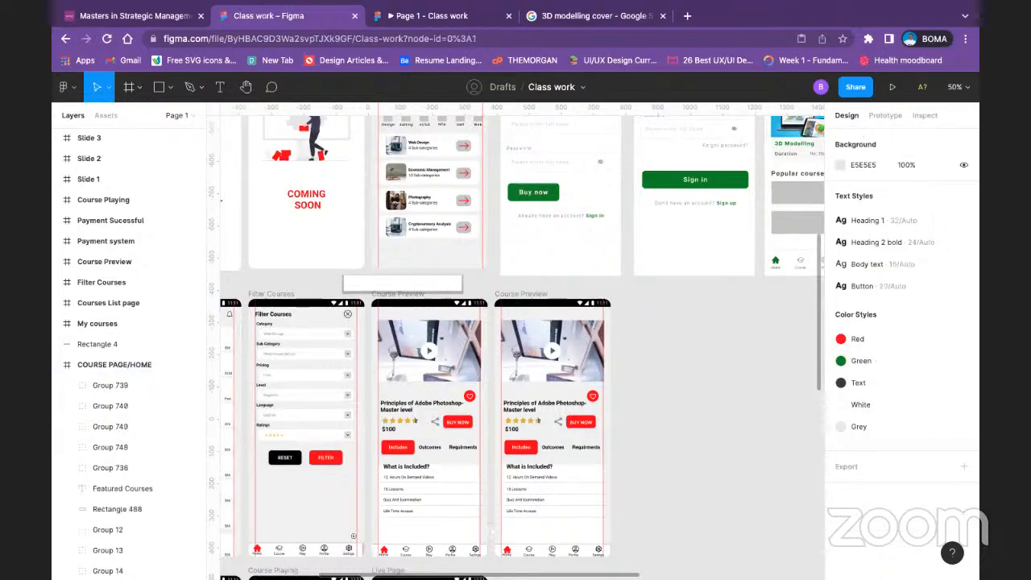
# Step: Select the Buy now button and look over the surrounding Course Preview, Sign up, Sign in, Home and onboarding screens
pyautogui.click(551, 197)
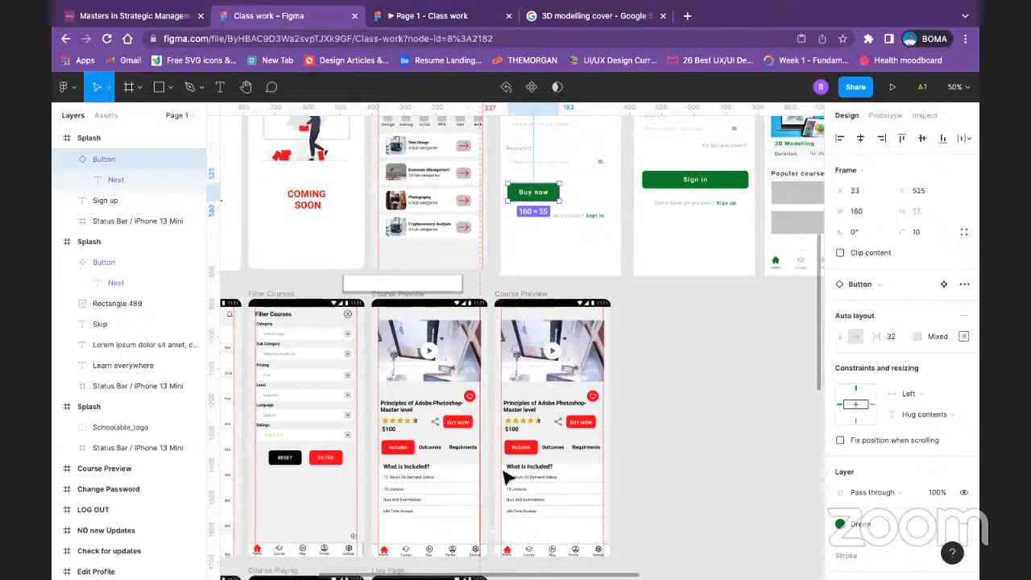
pyautogui.scroll(-3, 592, 425)
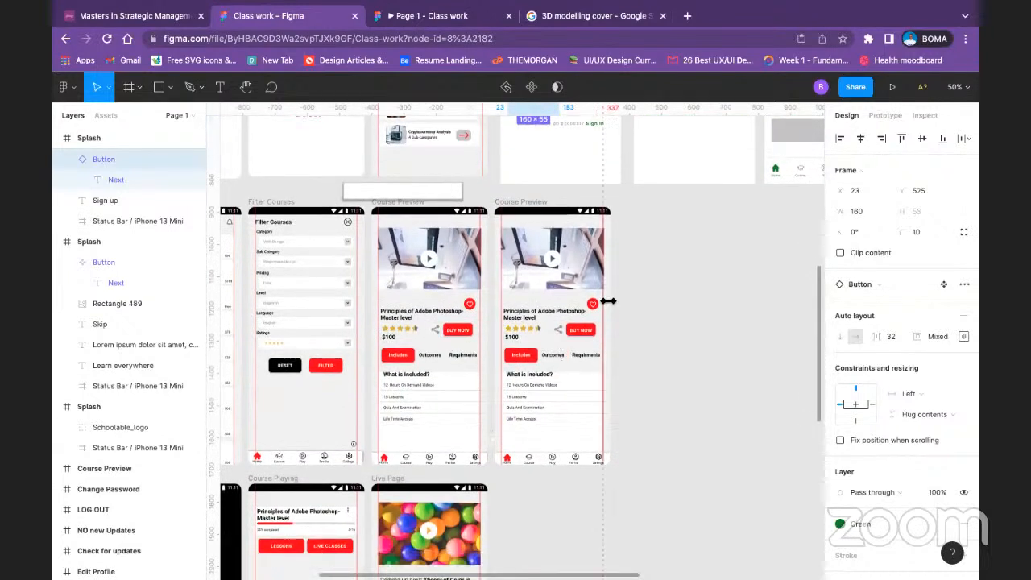
pyautogui.scroll(3, 592, 310)
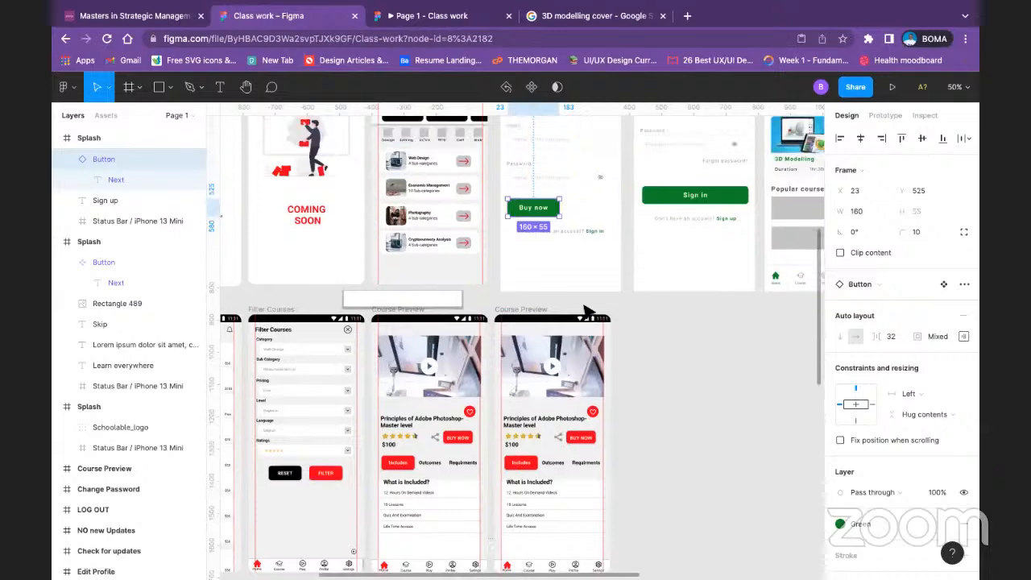
pyautogui.scroll(5, 588, 310)
pyautogui.scroll(5, 765, 338)
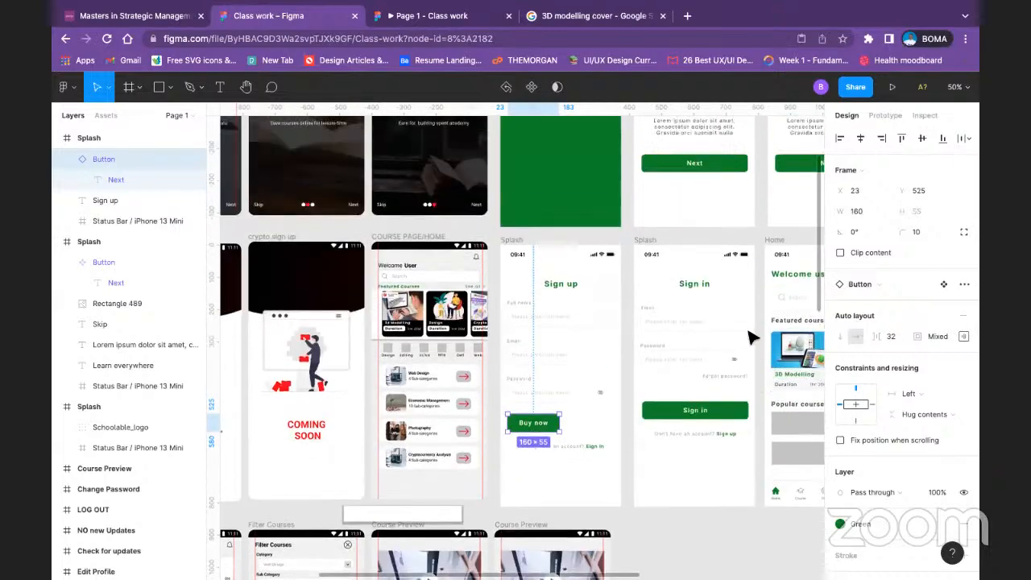
pyautogui.scroll(-5, 741, 338)
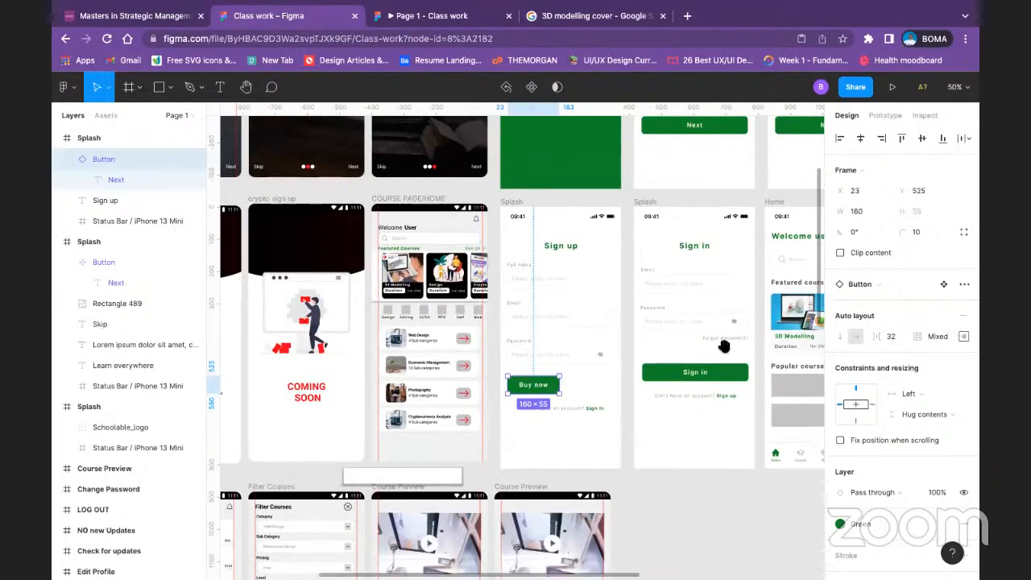
pyautogui.moveTo(728, 305); pyautogui.dragTo(589, 349)
pyautogui.moveTo(550, 196); pyautogui.dragTo(398, 315)
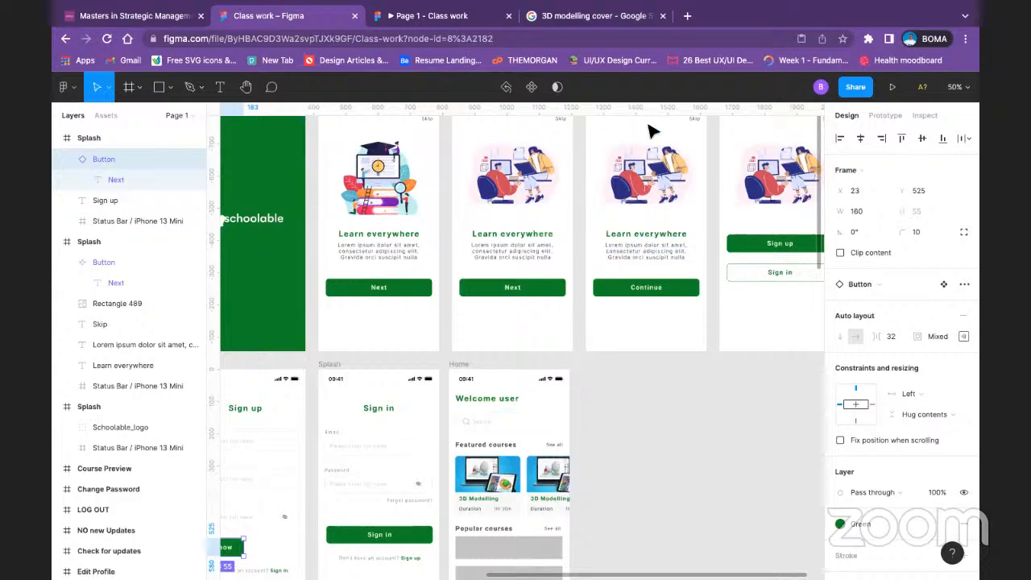
# Step: Look over the Sign up, Sign in, Home and onboarding screens and select the green Splash frame
pyautogui.scroll(-3, 580, 424)
pyautogui.scroll(1, 568, 425)
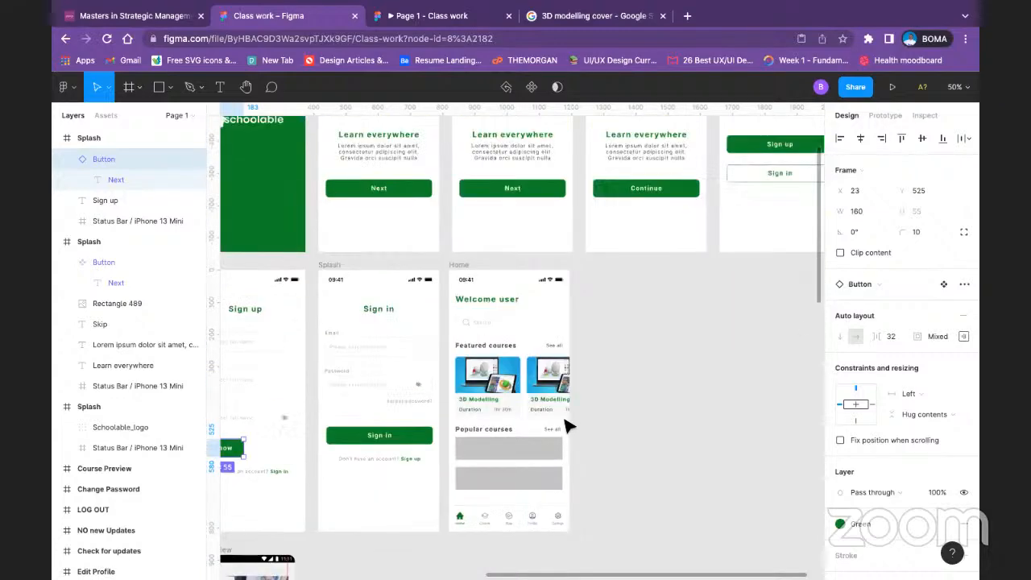
pyautogui.moveTo(444, 361); pyautogui.dragTo(631, 334)
pyautogui.click(632, 335)
pyautogui.moveTo(558, 315); pyautogui.dragTo(796, 249)
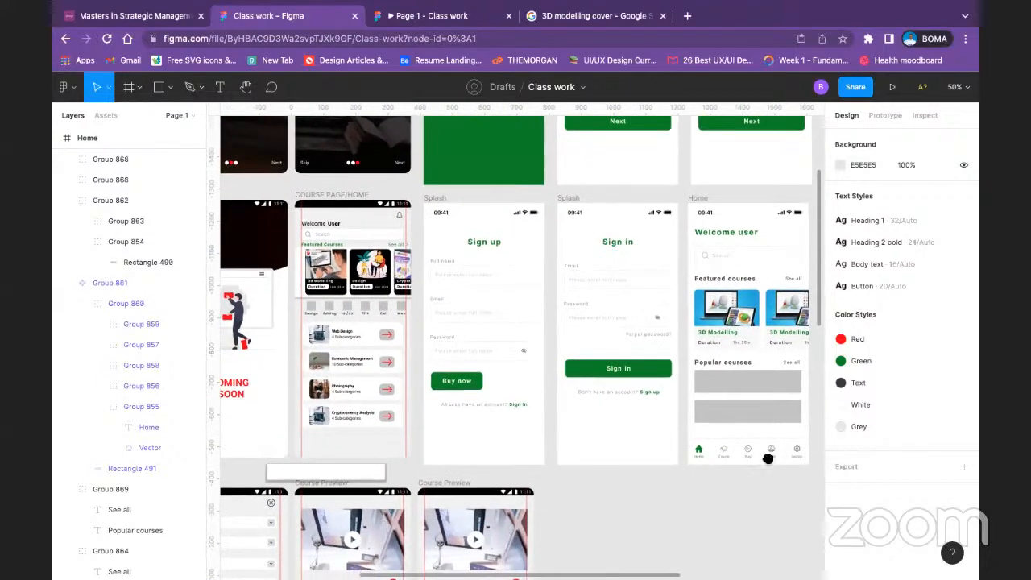
pyautogui.scroll(5, 767, 457)
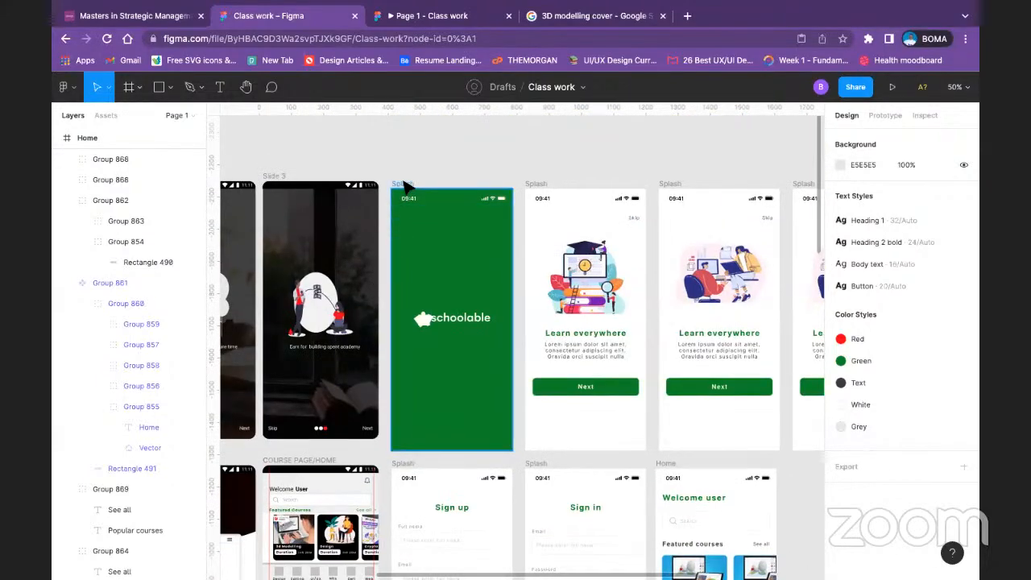
pyautogui.click(407, 187)
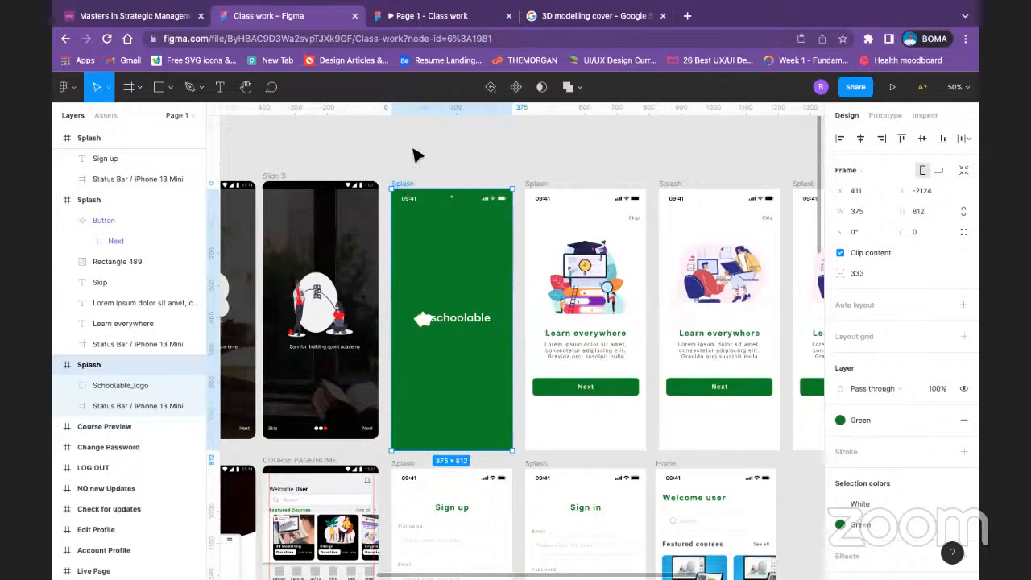
pyautogui.click(391, 172)
pyautogui.moveTo(385, 172); pyautogui.dragTo(630, 510)
pyautogui.click(513, 155)
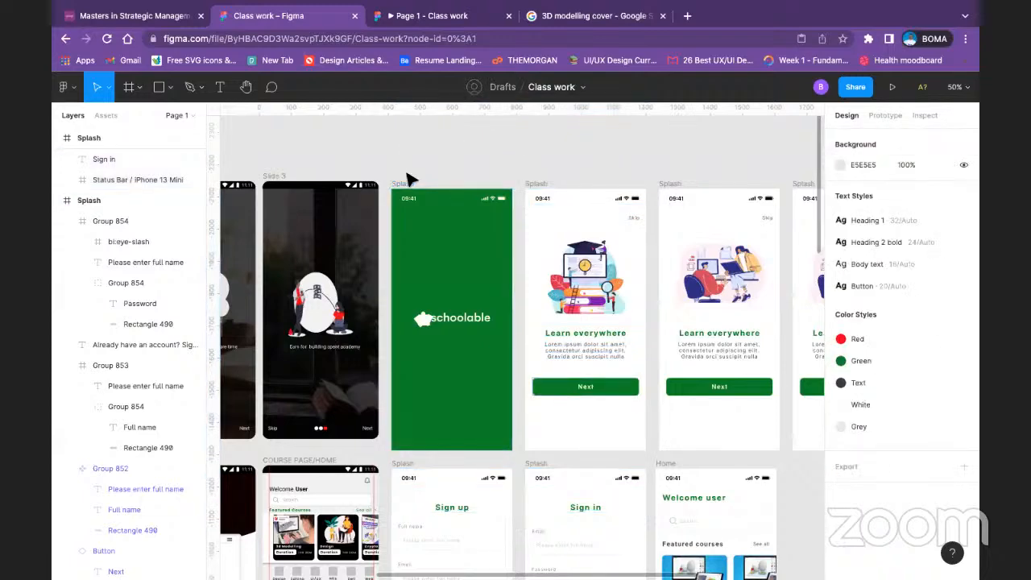
pyautogui.click(405, 182)
# Step: Switch to the prototype preview, page back through its screens to the first one, and return to the design file
pyautogui.click(432, 19)
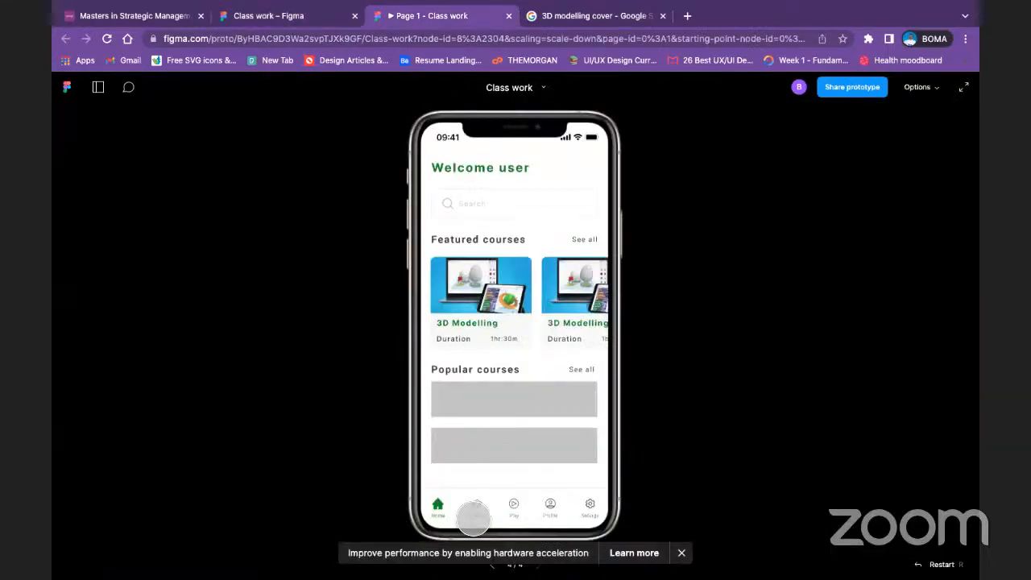
pyautogui.click(681, 553)
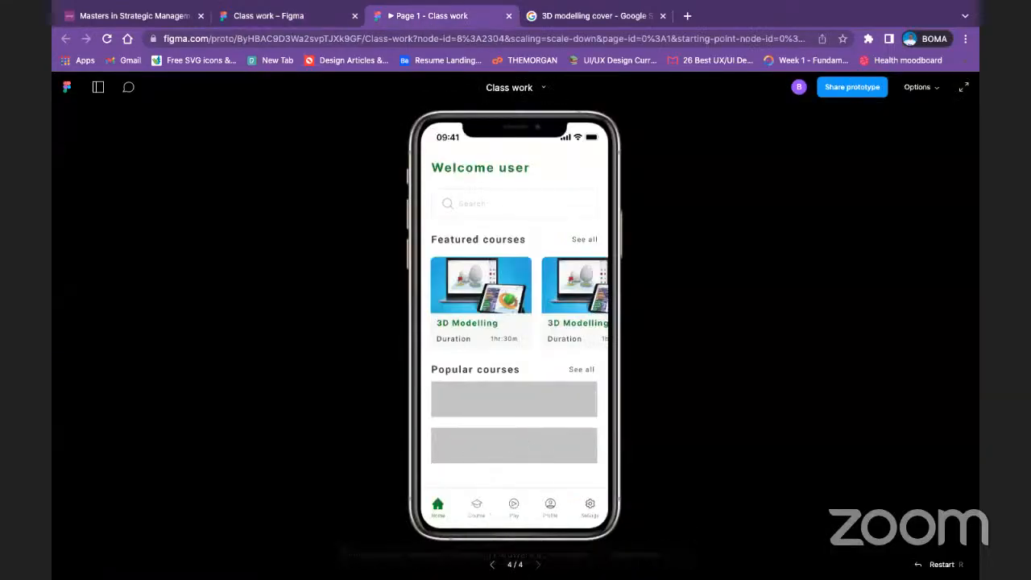
pyautogui.click(492, 564)
pyautogui.click(492, 564)
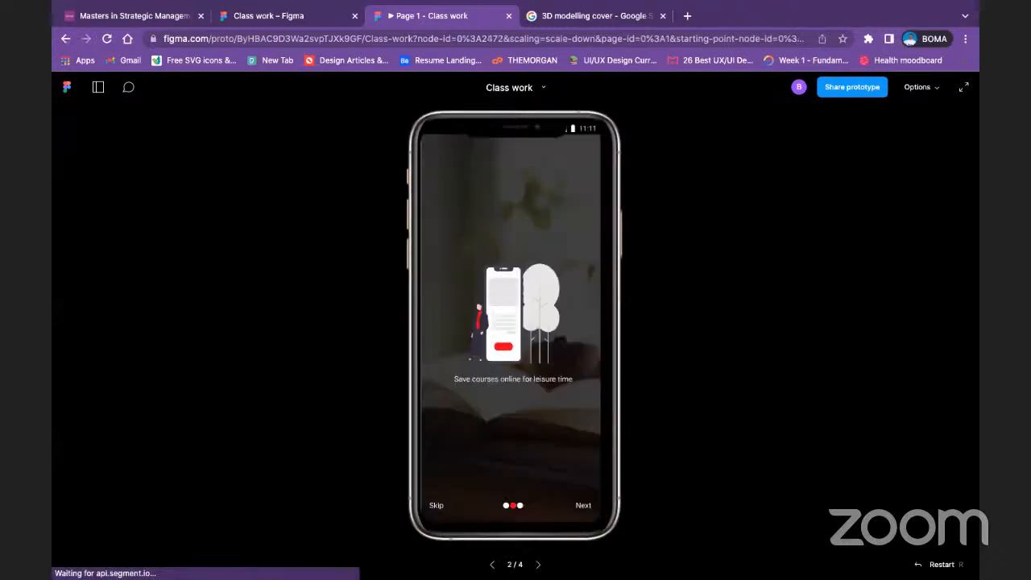
pyautogui.click(492, 565)
pyautogui.click(314, 19)
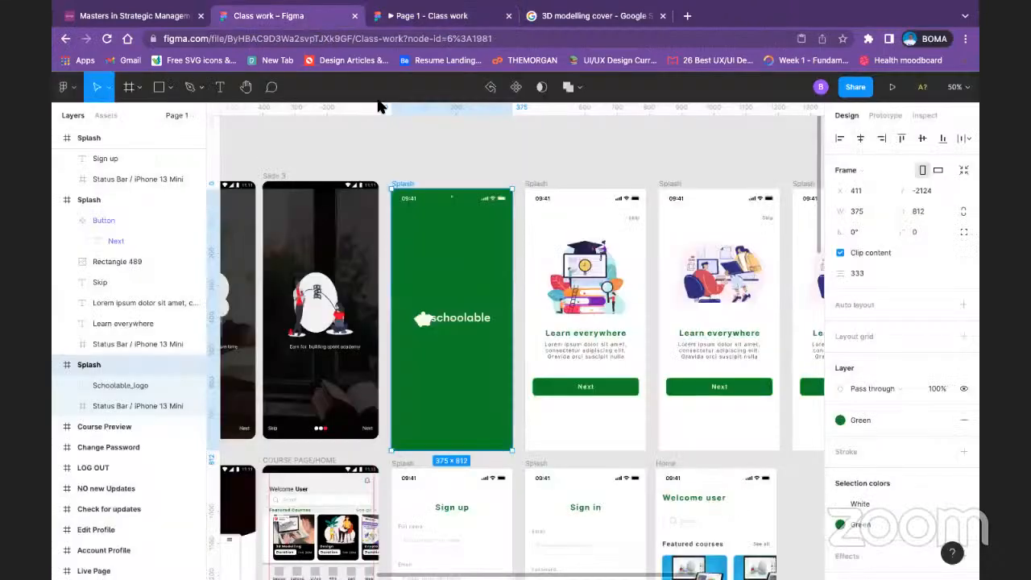
# Step: Add a new page named 2 to the file and switch back to Page 1
pyautogui.click(473, 142)
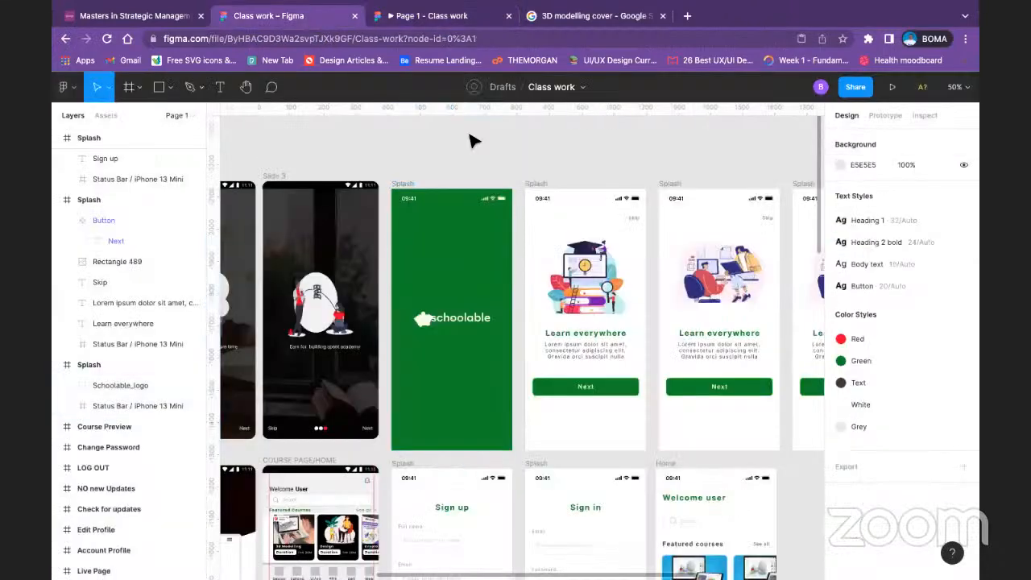
pyautogui.click(186, 117)
pyautogui.click(188, 142)
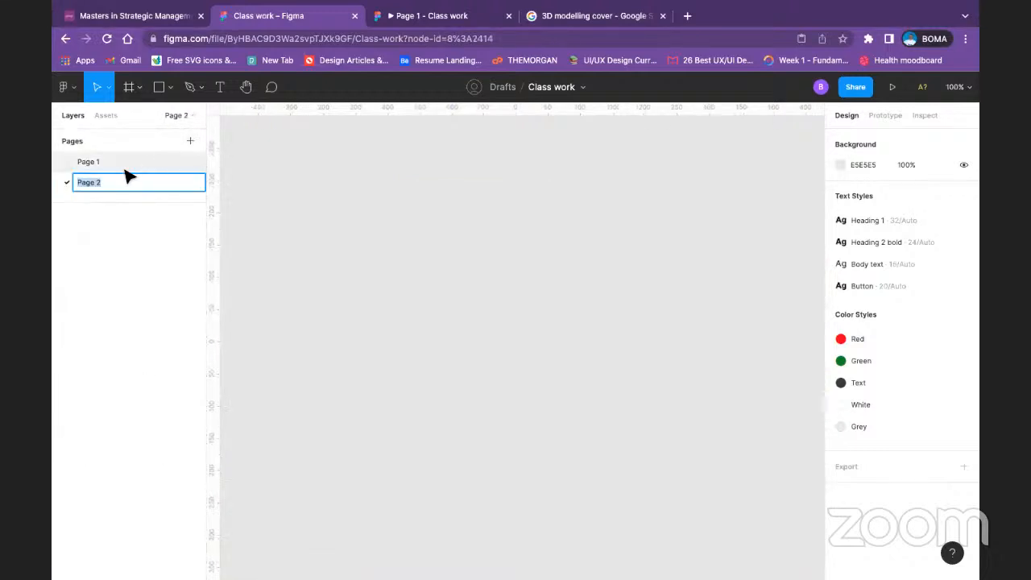
pyautogui.write('2')
pyautogui.press('Return')
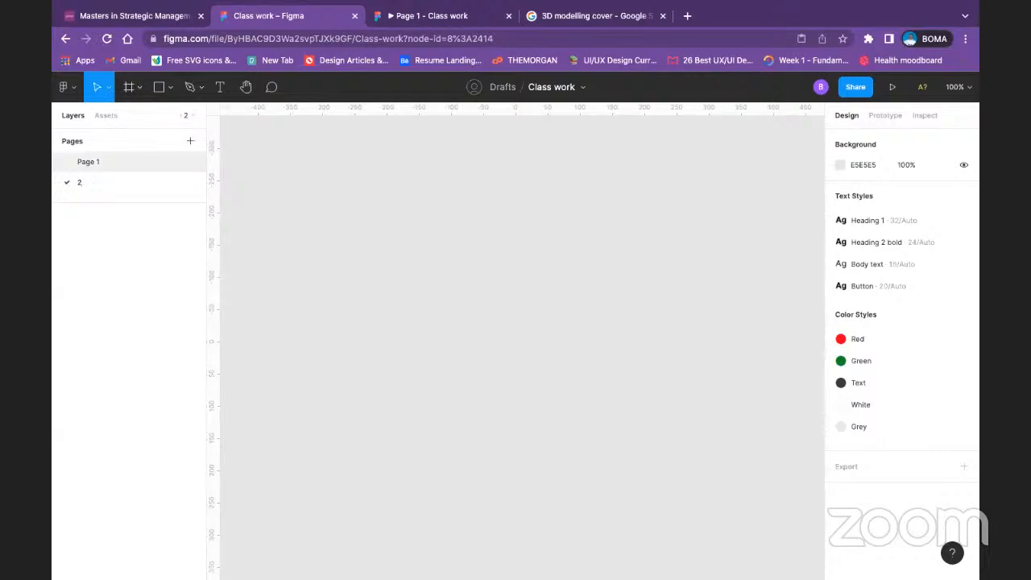
pyautogui.click(127, 161)
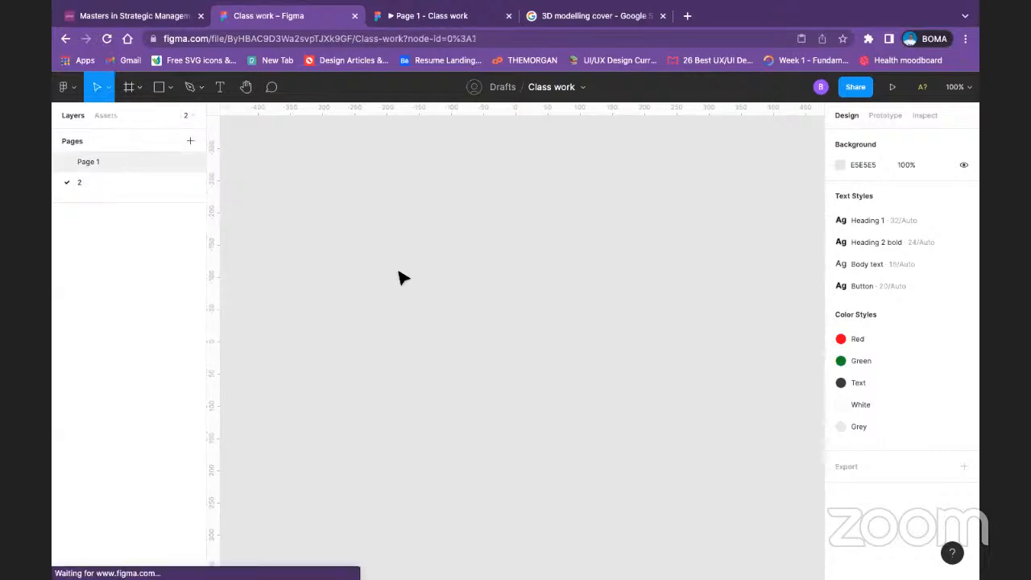
pyautogui.click(404, 185)
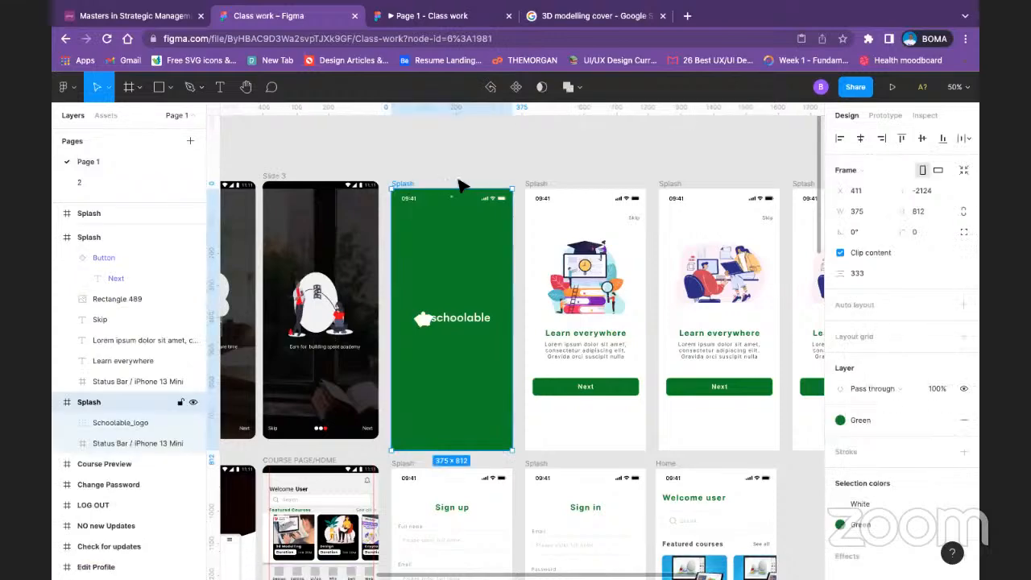
pyautogui.keyDown('shift'); pyautogui.click(536, 184); pyautogui.keyUp('shift')
pyautogui.keyDown('shift'); pyautogui.click(671, 184); pyautogui.keyUp('shift')
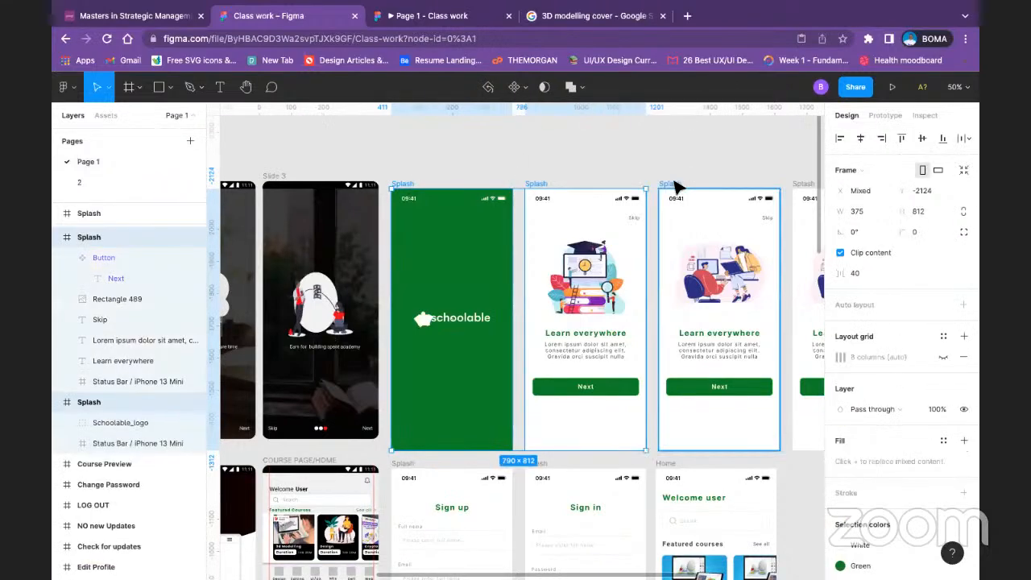
pyautogui.click(690, 166)
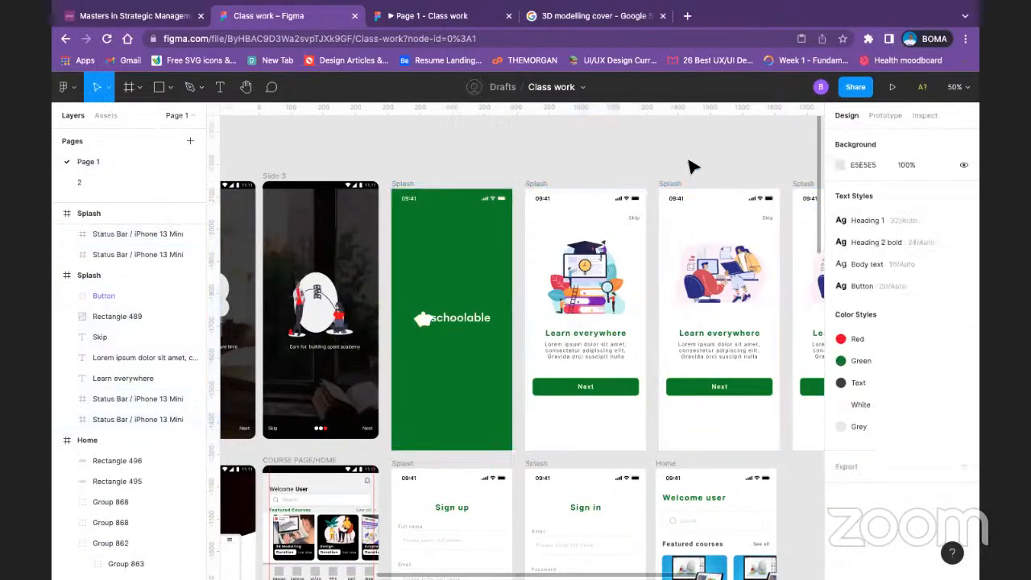
# Step: Try to select the green Splash frame, the four onboarding frames beside it and the second-row screens together
pyautogui.click(455, 188)
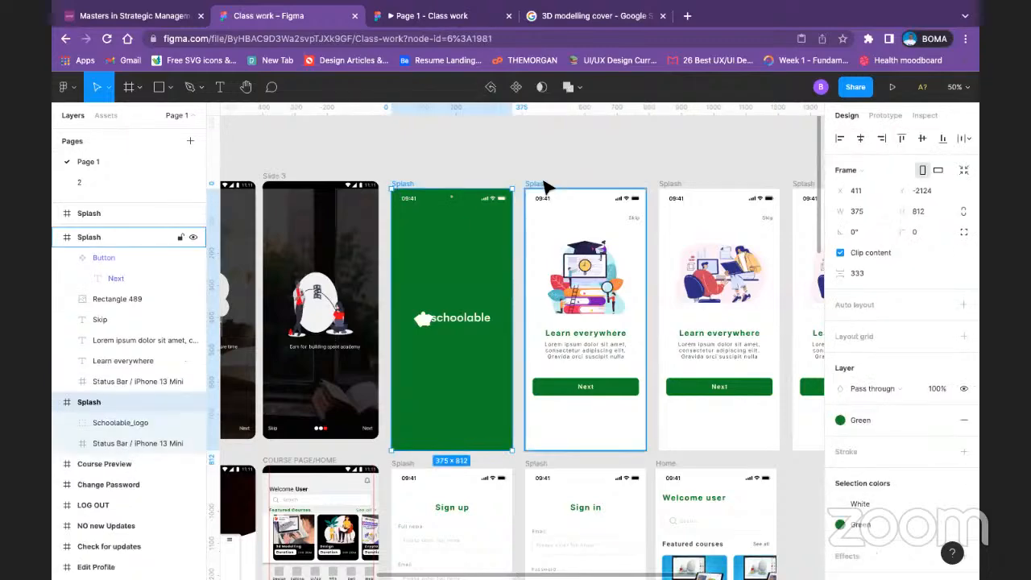
pyautogui.keyDown('shift'); pyautogui.click(546, 187); pyautogui.keyUp('shift')
pyautogui.keyDown('shift'); pyautogui.click(668, 185); pyautogui.keyUp('shift')
pyautogui.keyDown('shift'); pyautogui.click(802, 184); pyautogui.keyUp('shift')
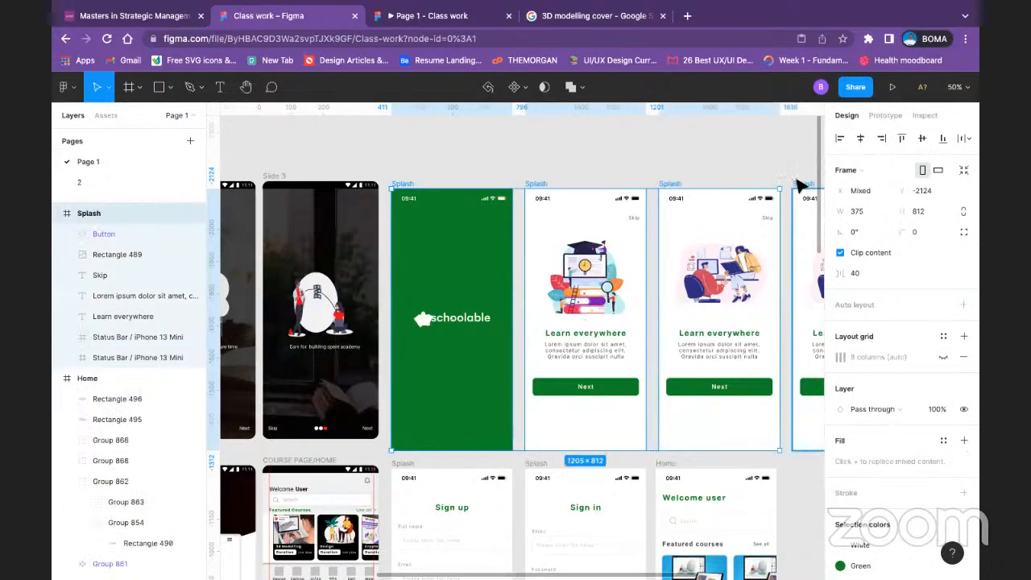
pyautogui.hscroll(5, 693, 168)
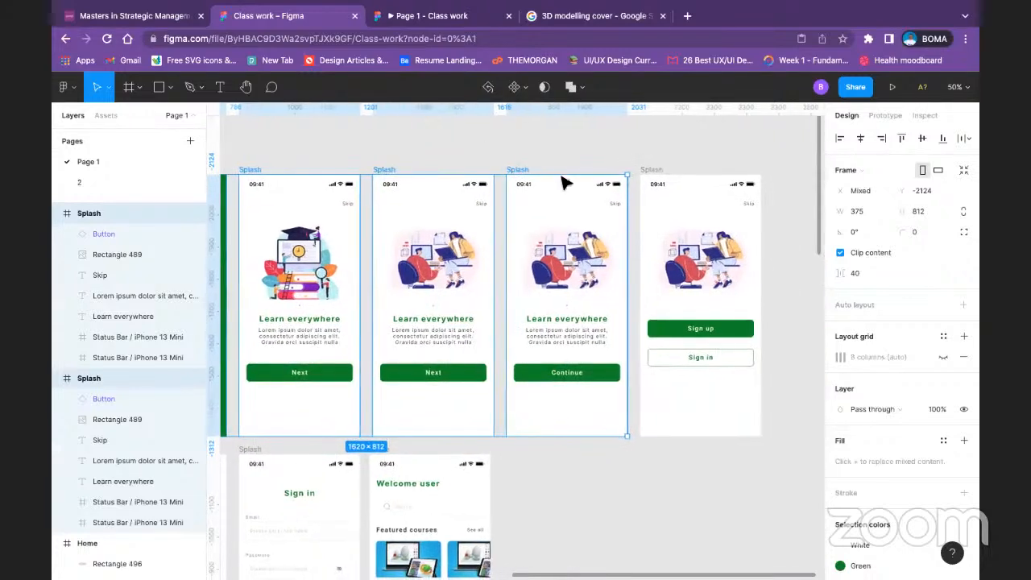
pyautogui.keyDown('shift'); pyautogui.click(651, 174); pyautogui.keyUp('shift')
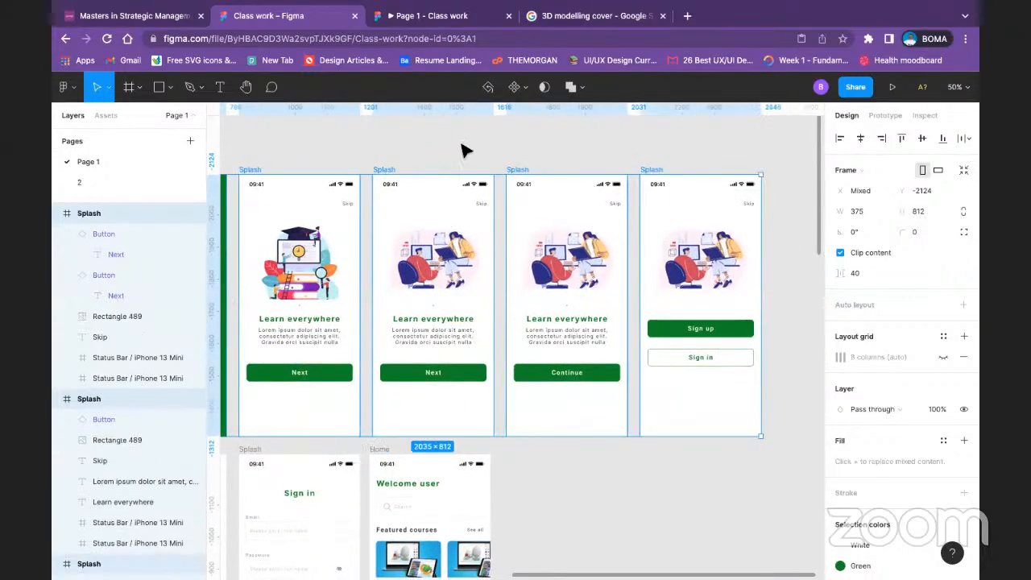
pyautogui.hscroll(-4, 563, 137)
pyautogui.scroll(-1, 483, 242)
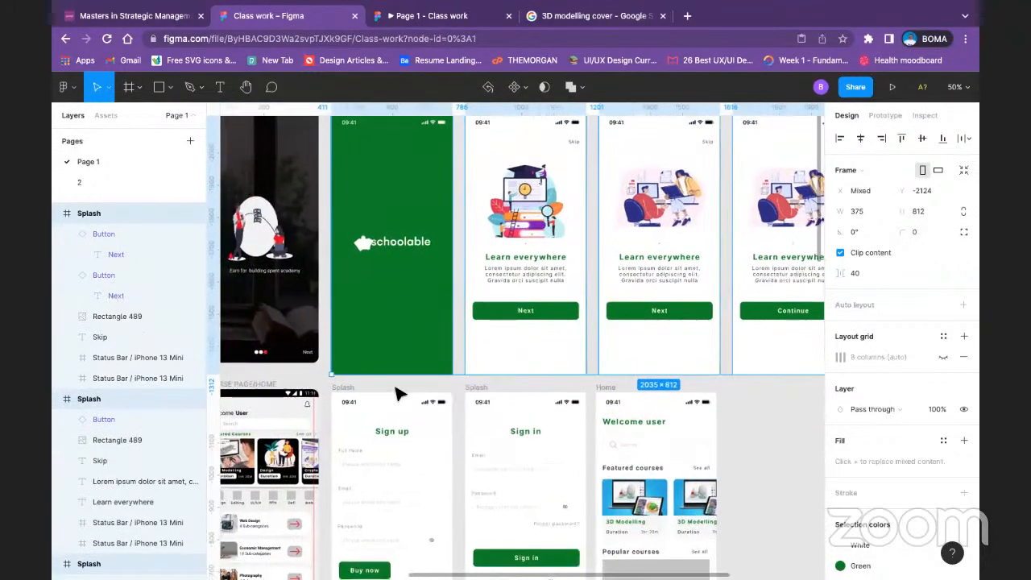
pyautogui.keyDown('shift'); pyautogui.click(338, 390); pyautogui.keyUp('shift')
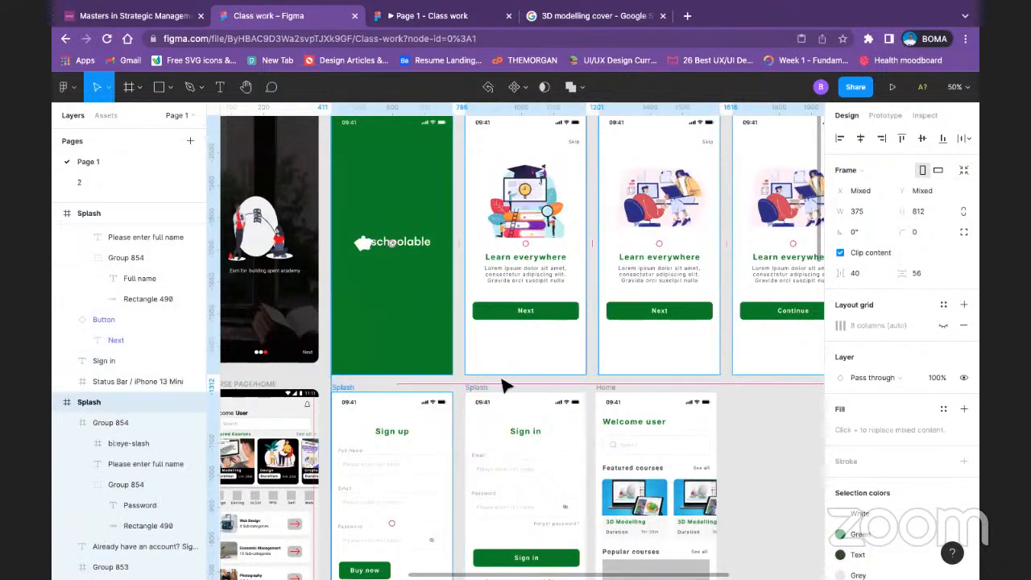
pyautogui.keyDown('shift'); pyautogui.click(488, 390); pyautogui.keyUp('shift')
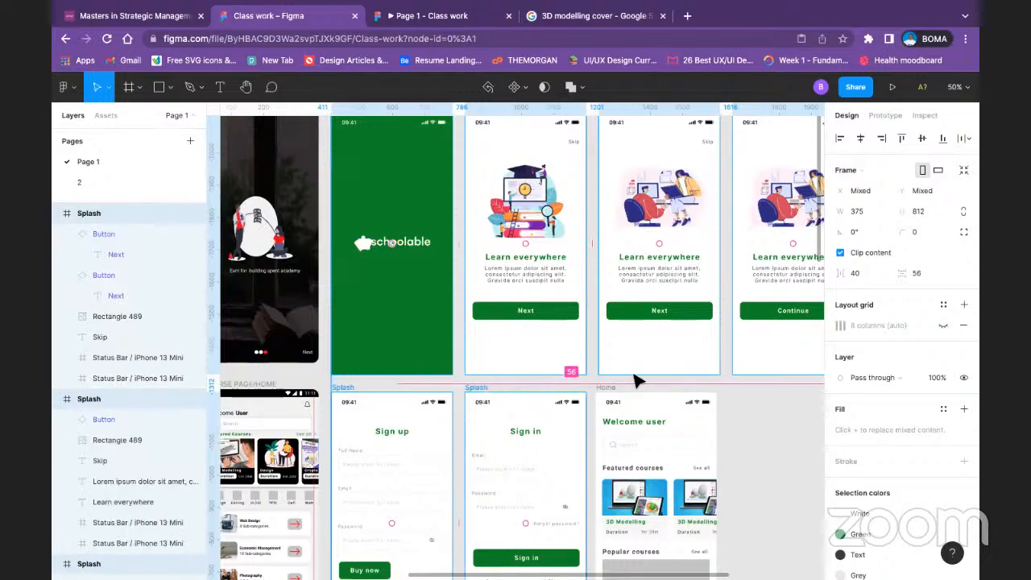
pyautogui.click(784, 464)
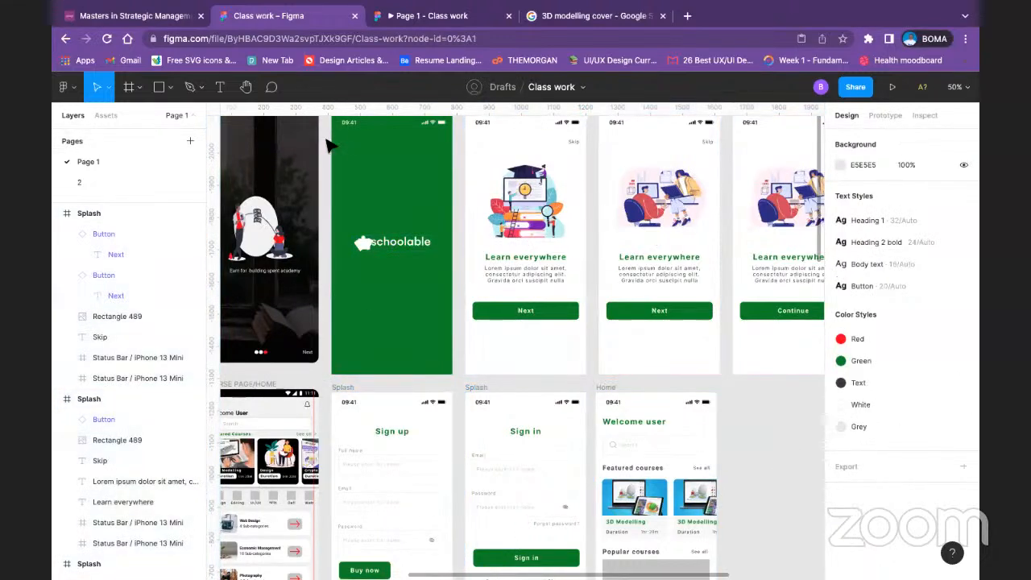
# Step: Collapse the expanded Splash frames in the layer list and try selecting the redesigned screens from that list
pyautogui.scroll(1, 358, 145)
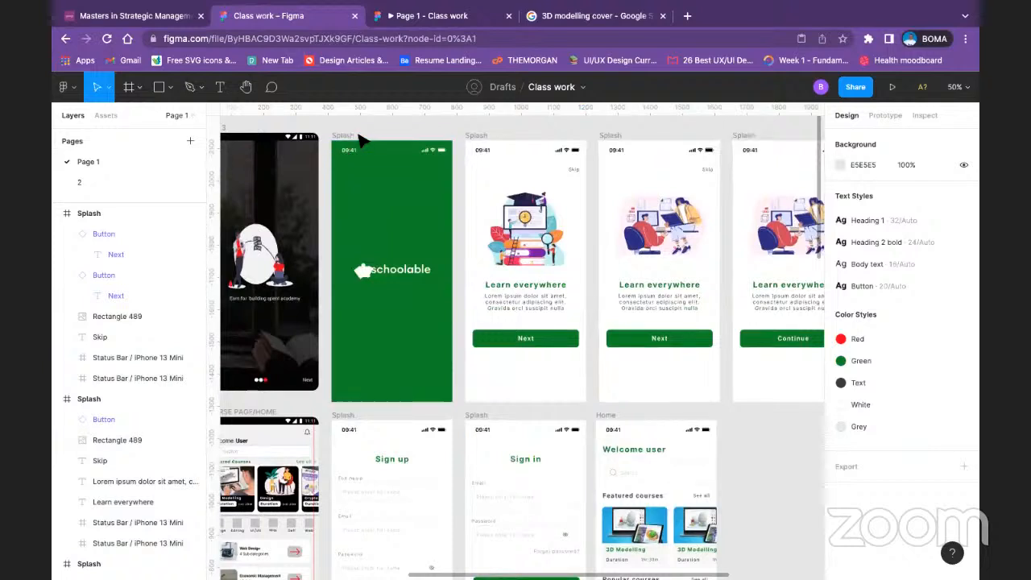
pyautogui.click(363, 143)
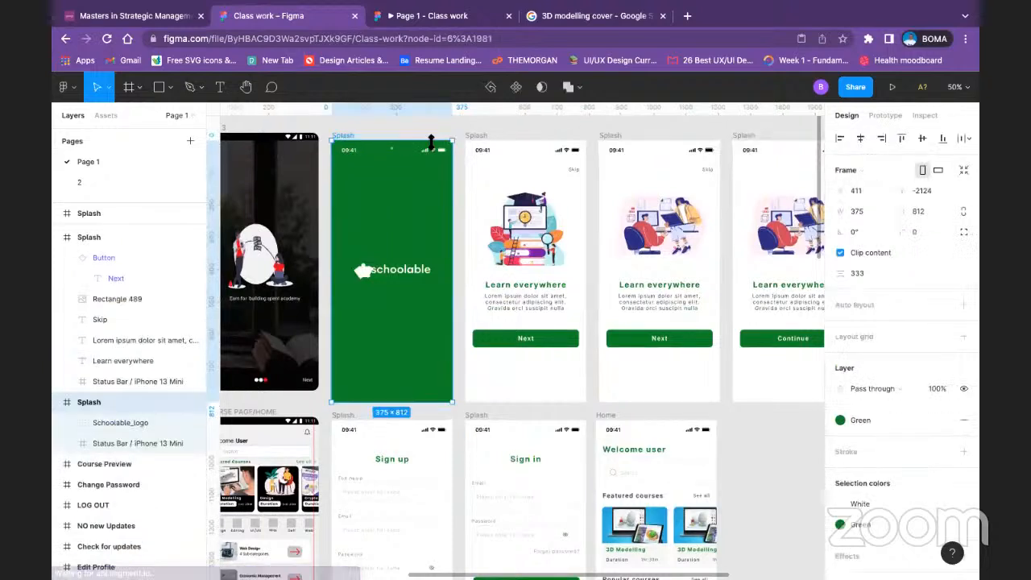
pyautogui.click(57, 238)
pyautogui.click(56, 258)
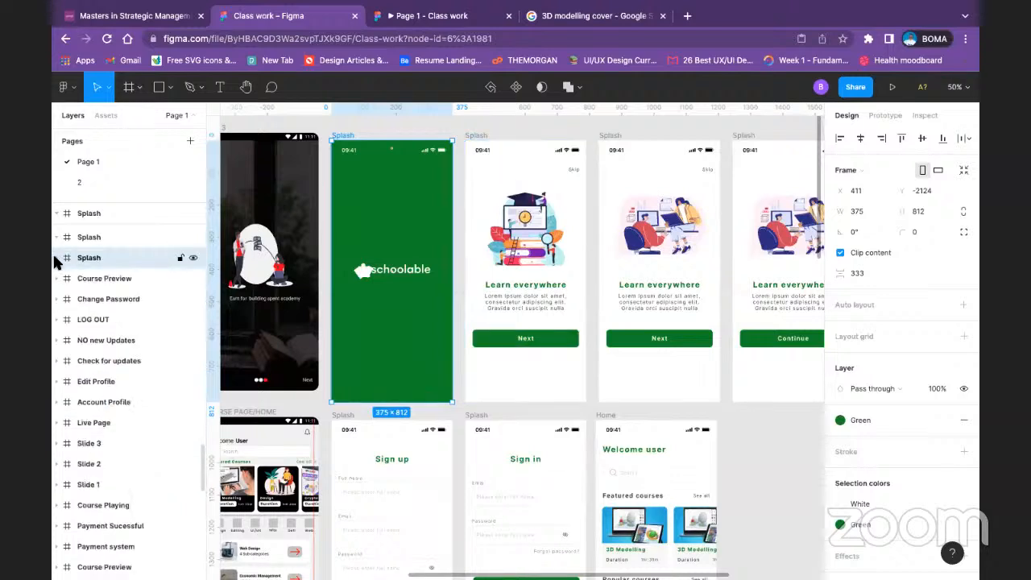
pyautogui.click(119, 214)
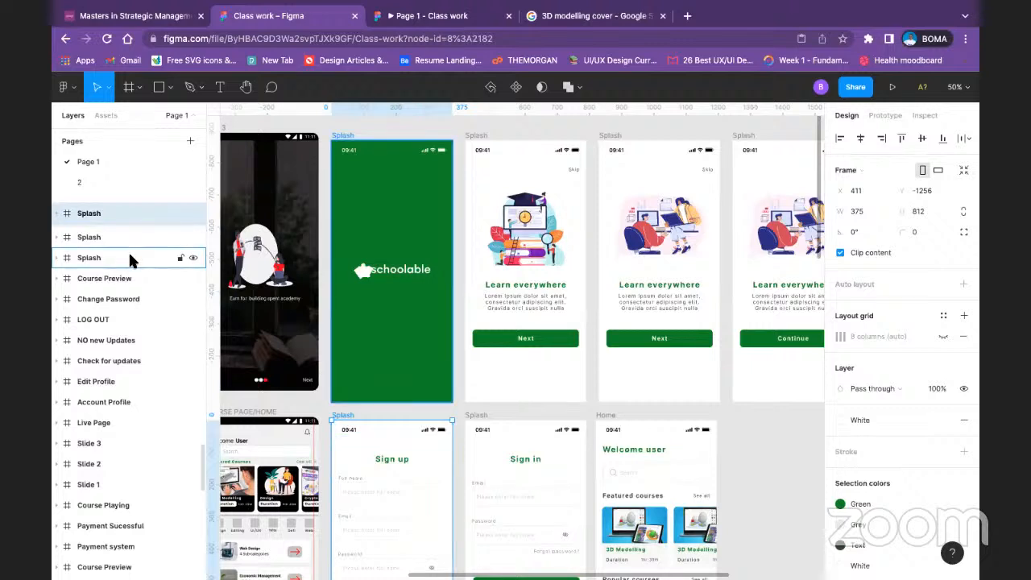
pyautogui.keyDown('shift'); pyautogui.click(131, 258); pyautogui.keyUp('shift')
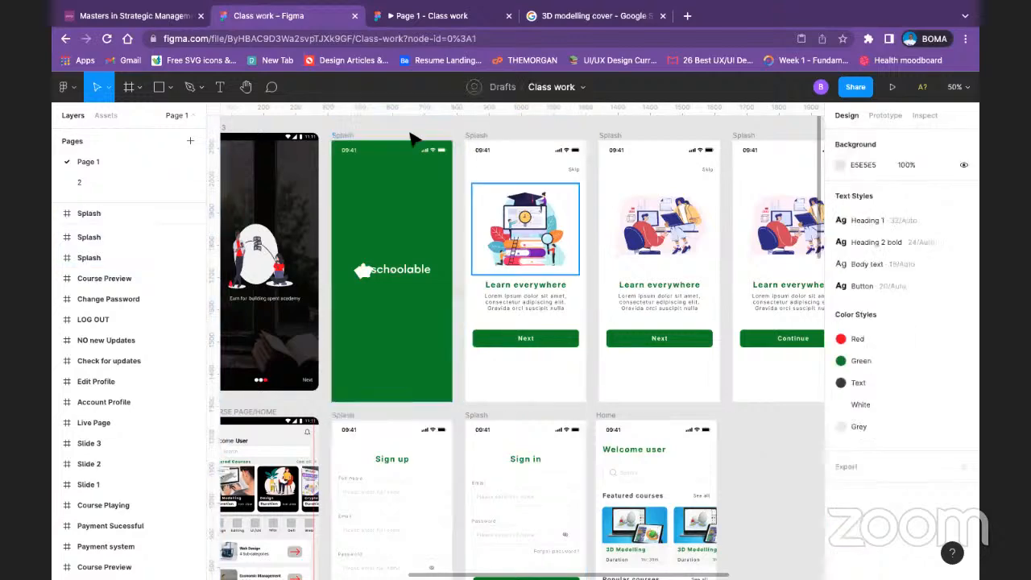
pyautogui.click(734, 419)
# Step: Copy the green Splash frame, the four onboarding frames beside it and the Sign up frame from Page 1 to page 2
pyautogui.click(355, 134)
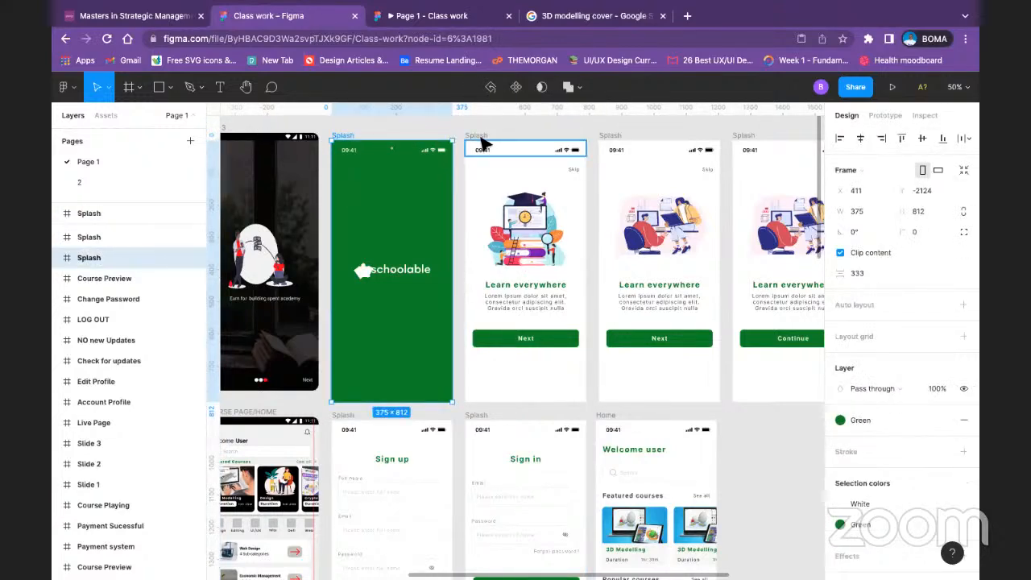
pyautogui.keyDown('shift'); pyautogui.click(480, 141); pyautogui.keyUp('shift')
pyautogui.keyDown('shift'); pyautogui.click(605, 143); pyautogui.keyUp('shift')
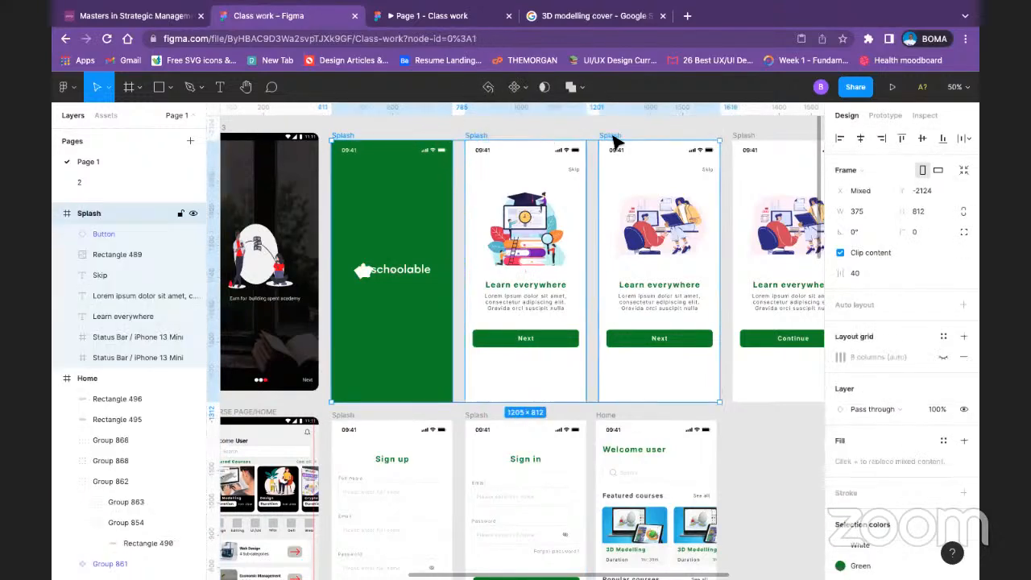
pyautogui.keyDown('shift'); pyautogui.click(755, 135); pyautogui.keyUp('shift')
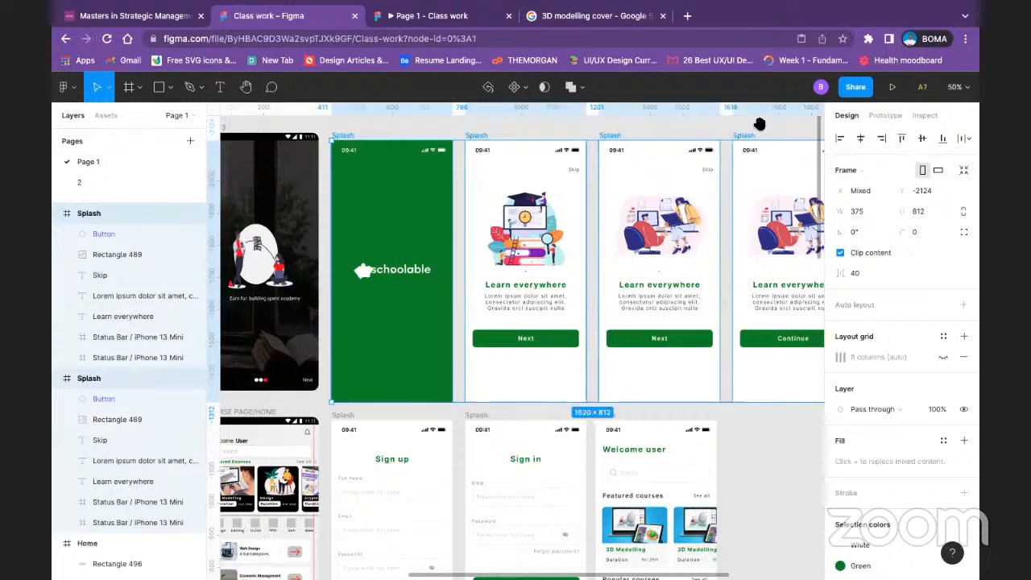
pyautogui.hscroll(5, 704, 136)
pyautogui.scroll(1, 705, 136)
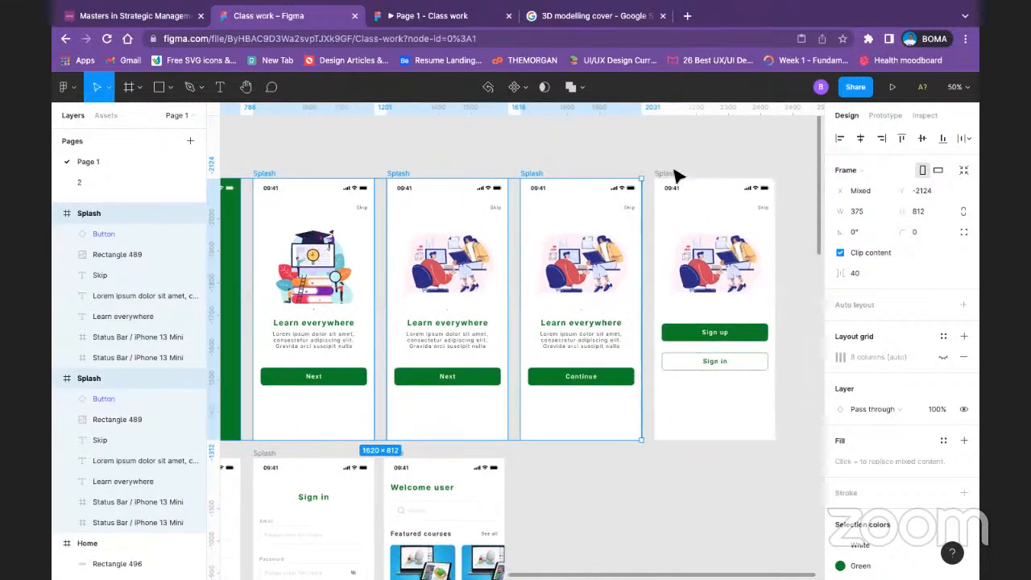
pyautogui.keyDown('shift'); pyautogui.click(668, 175); pyautogui.keyUp('shift')
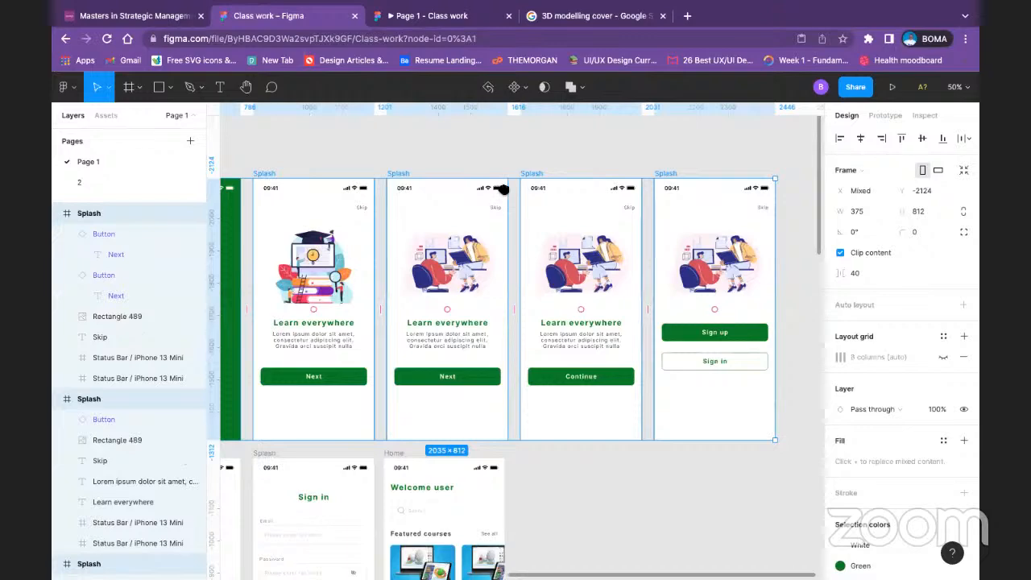
pyautogui.hscroll(-4, 656, 120)
pyautogui.scroll(-2, 656, 121)
pyautogui.scroll(-4, 656, 117)
pyautogui.hscroll(-2, 656, 117)
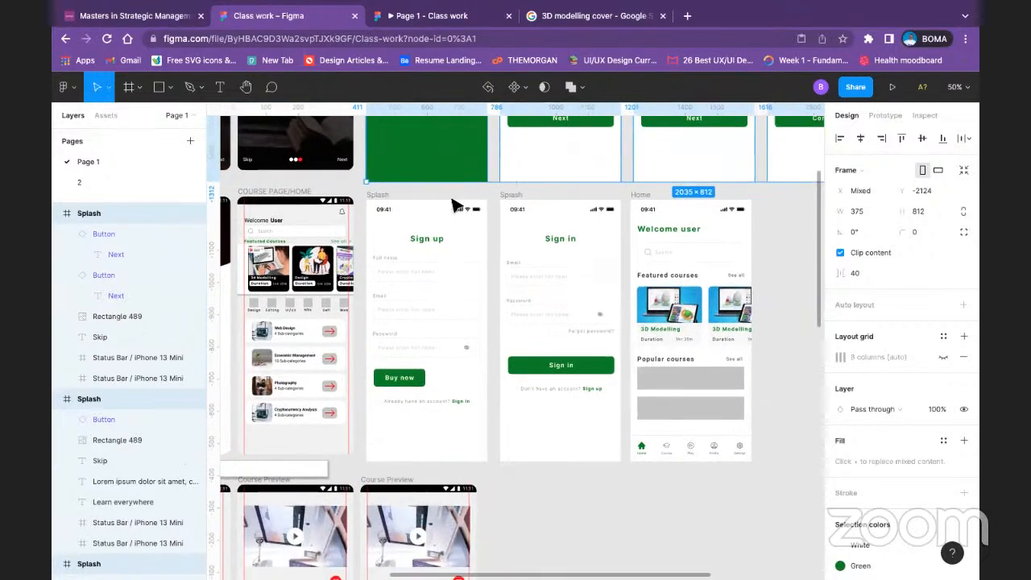
pyautogui.keyDown('shift'); pyautogui.click(392, 199); pyautogui.keyUp('shift')
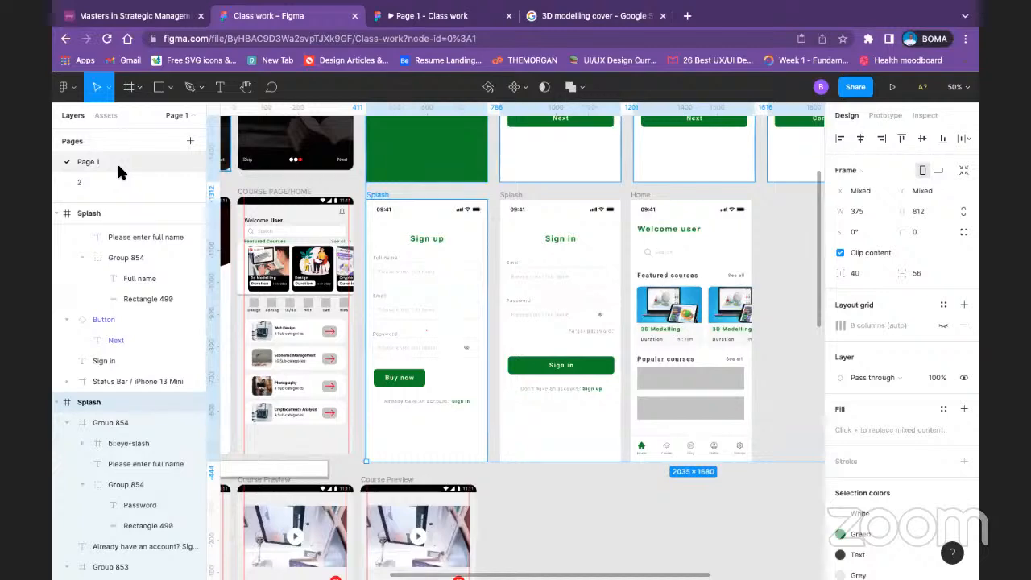
pyautogui.click(100, 179)
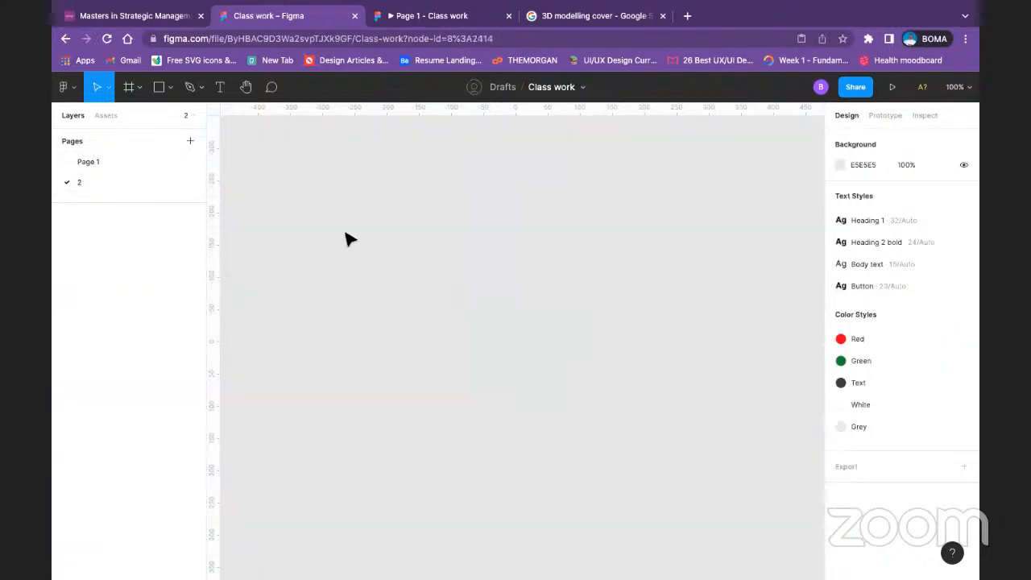
pyautogui.hotkey('ctrl', 'v')
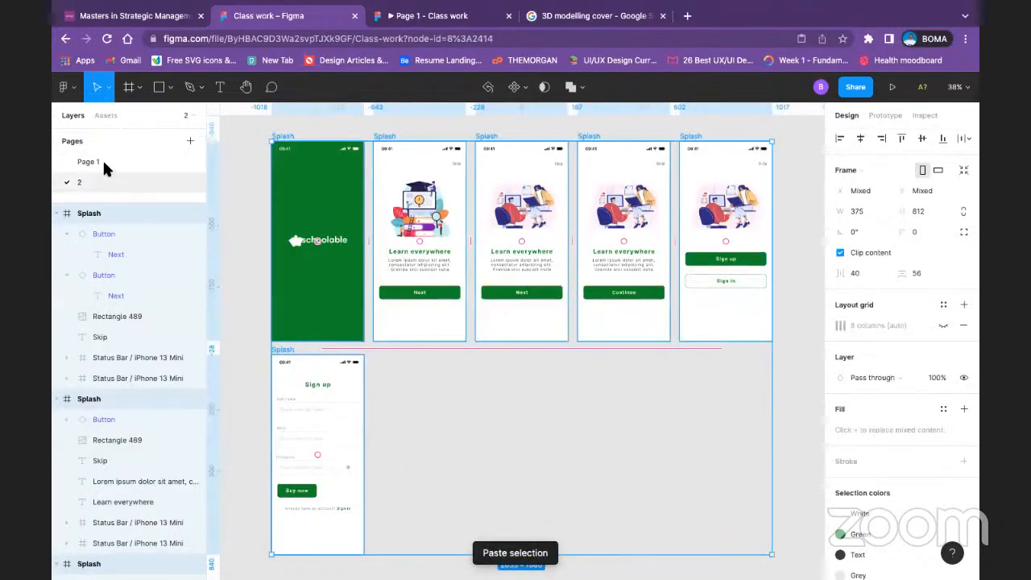
# Step: Copy the Sign in and Home frames from Page 1 to page 2 and place them beside the Sign up frame
pyautogui.click(102, 160)
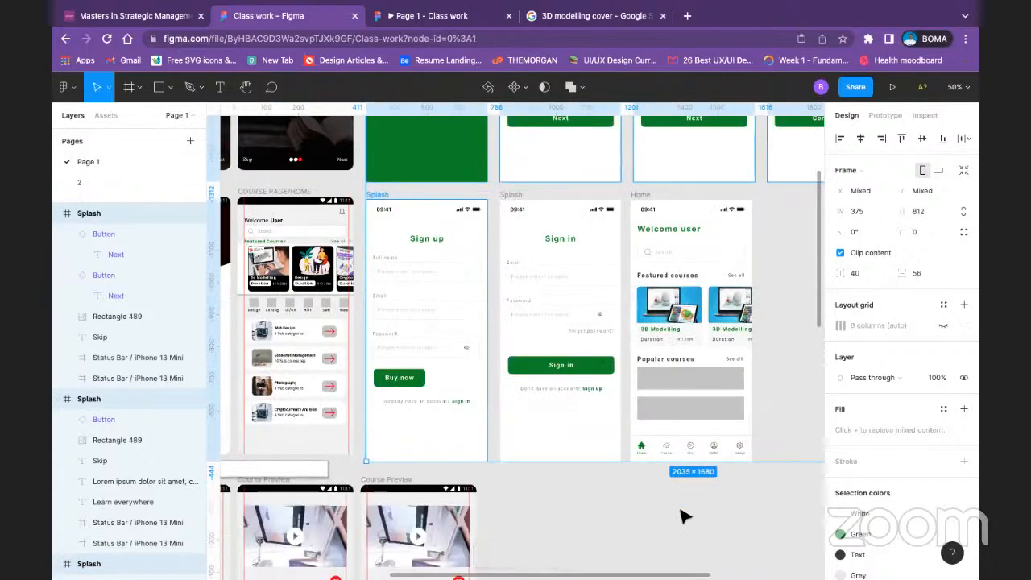
pyautogui.click(684, 511)
pyautogui.click(523, 200)
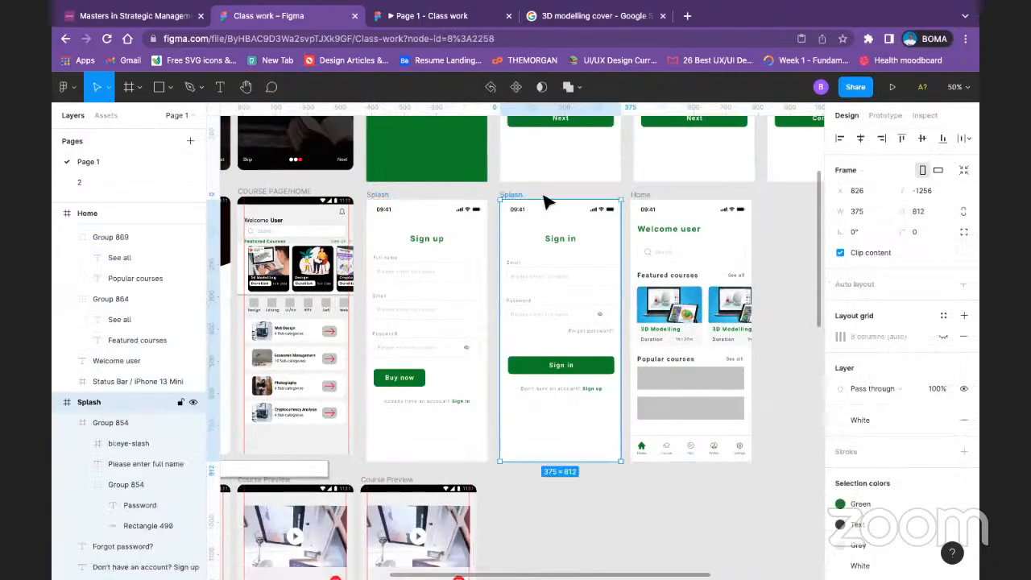
pyautogui.keyDown('shift'); pyautogui.click(642, 195); pyautogui.keyUp('shift')
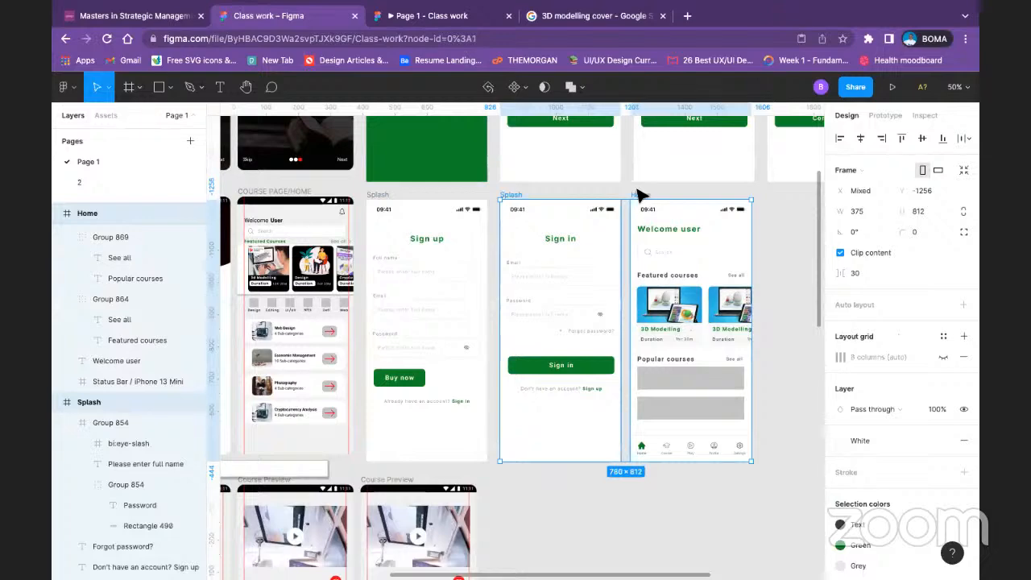
pyautogui.click(106, 183)
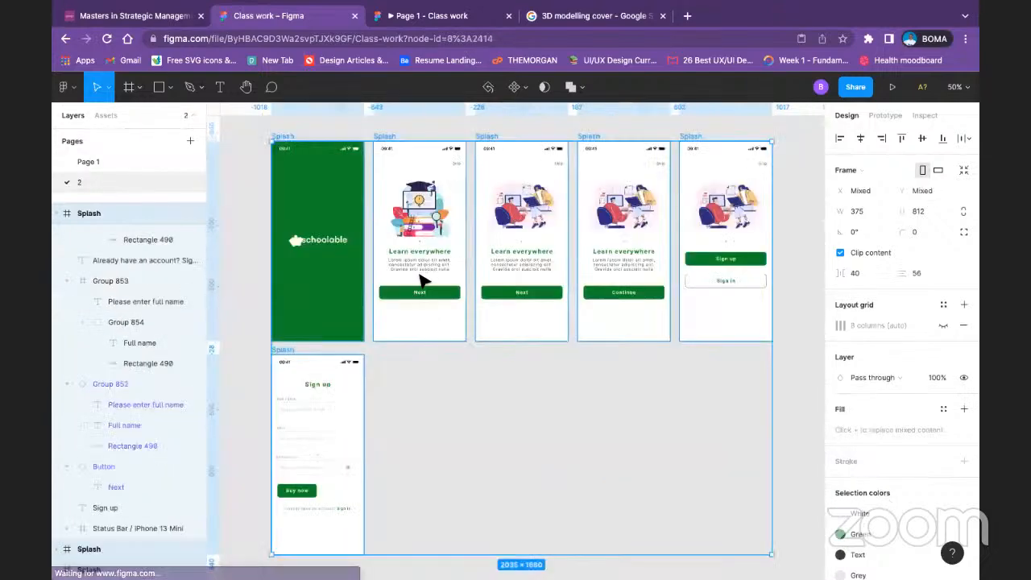
pyautogui.click(450, 393)
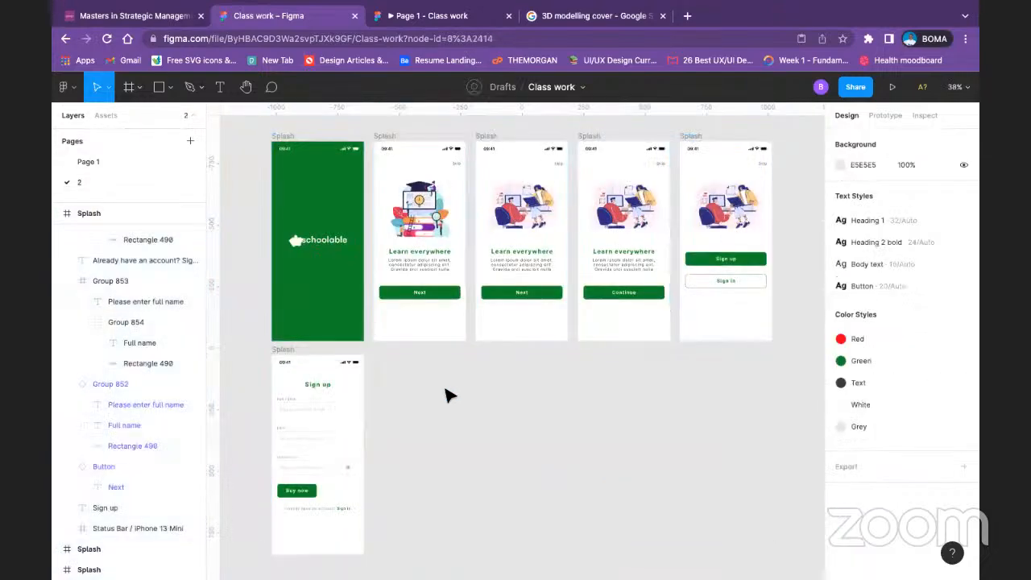
pyautogui.hotkey('ctrl', 'v')
pyautogui.moveTo(431, 245); pyautogui.dragTo(386, 358)
pyautogui.click(663, 444)
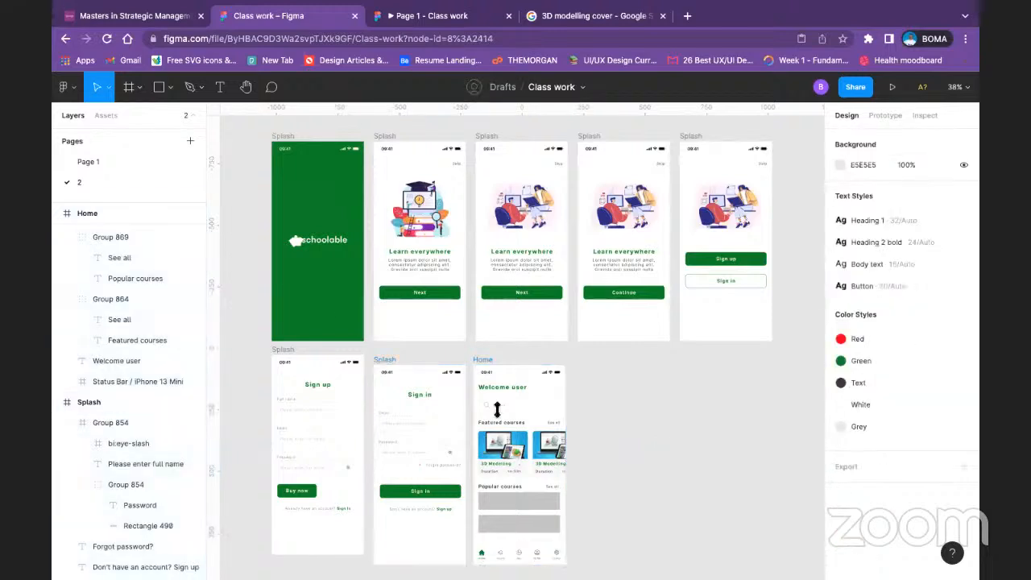
# Step: Set the prototype device for page 2 to iPhone 11 Pro
pyautogui.click(281, 134)
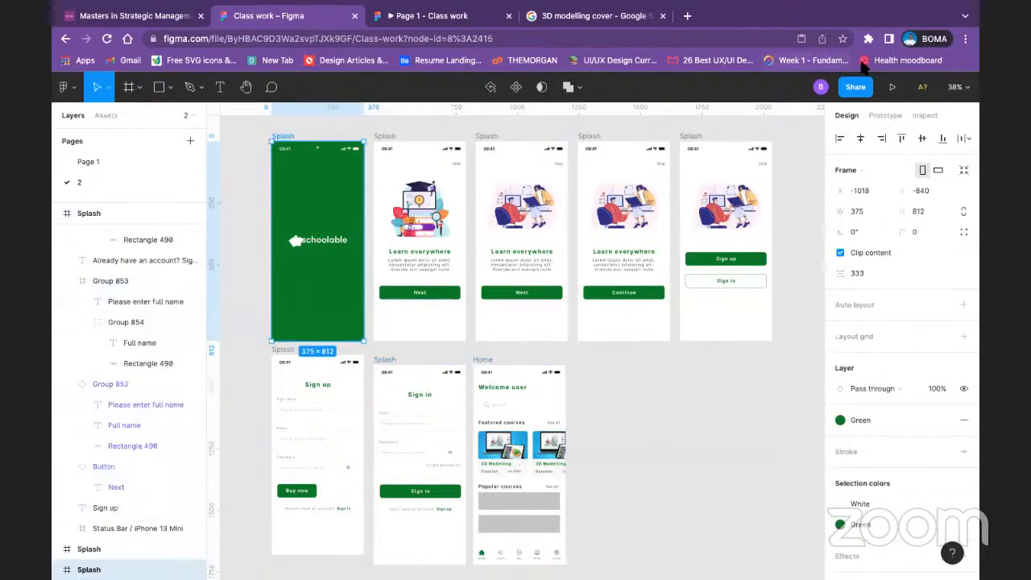
pyautogui.click(886, 115)
pyautogui.click(900, 256)
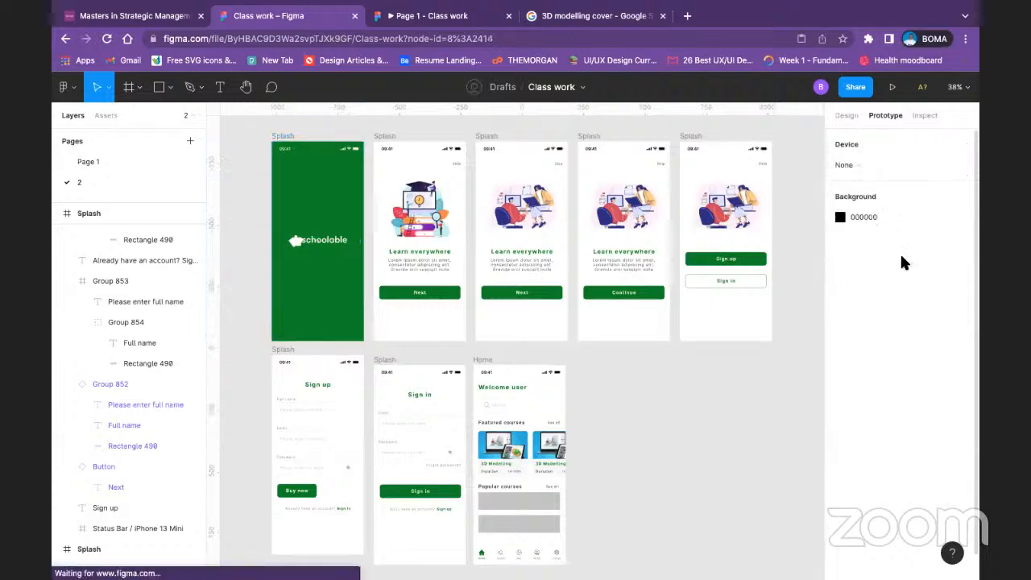
pyautogui.click(886, 166)
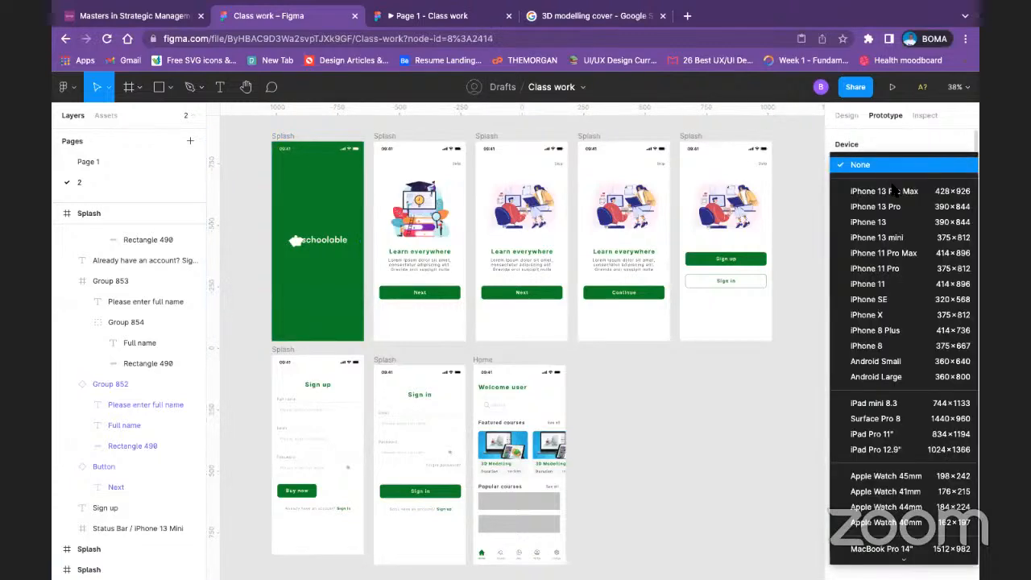
pyautogui.click(907, 270)
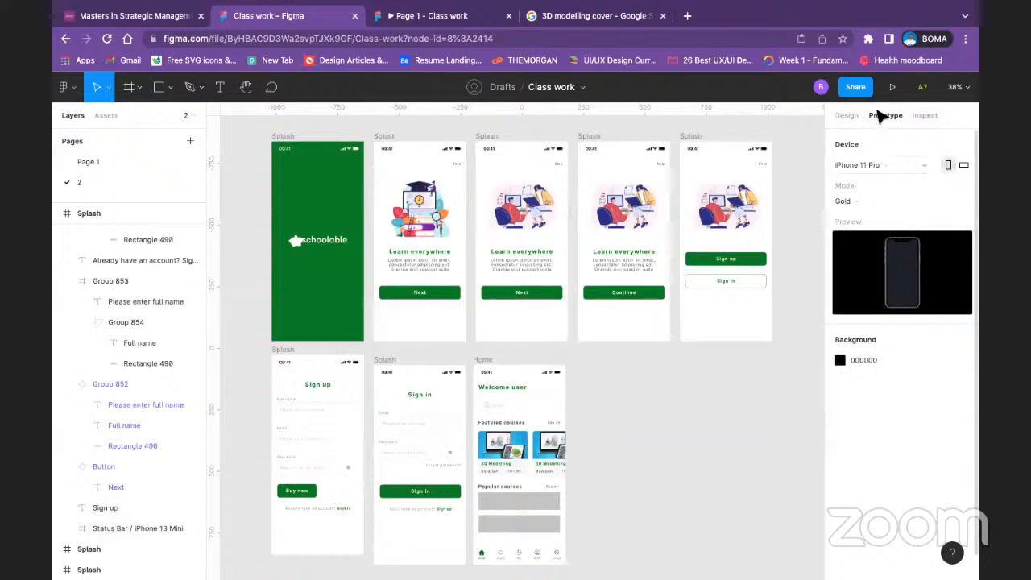
# Step: Present page 2 as a prototype, check its Sign up and Sign in screens, and return to the design file
pyautogui.click(892, 86)
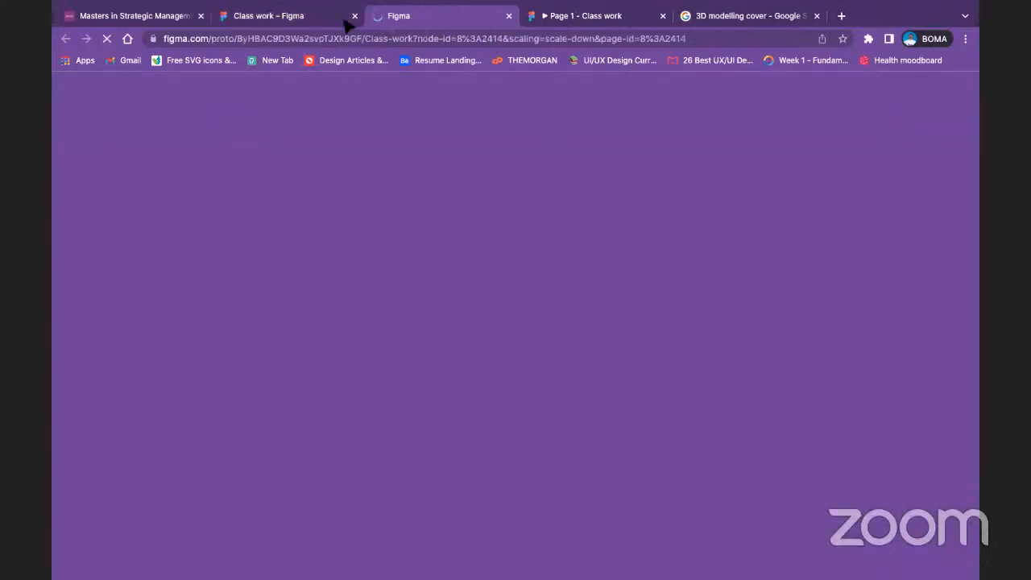
pyautogui.click(289, 18)
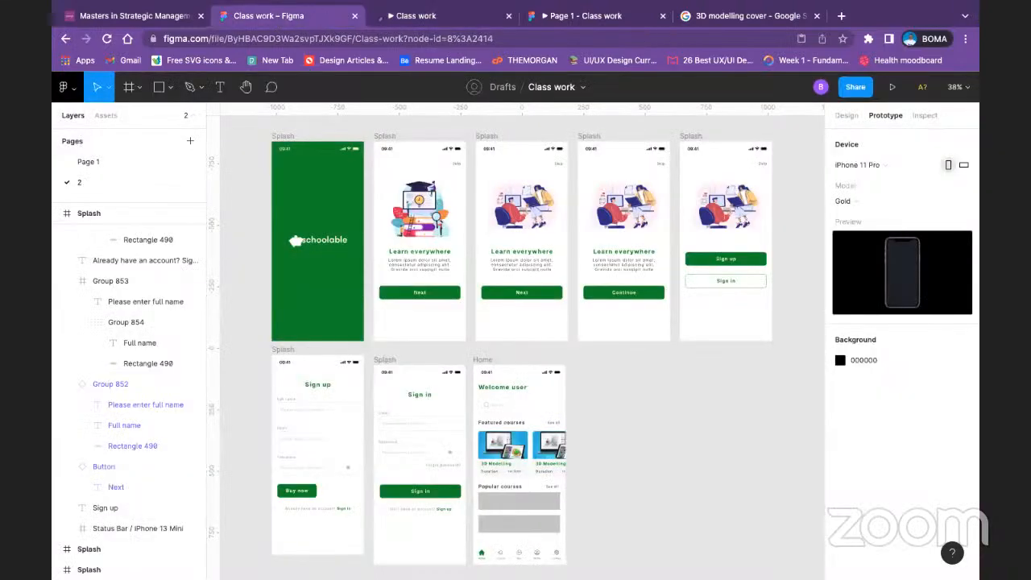
pyautogui.click(419, 23)
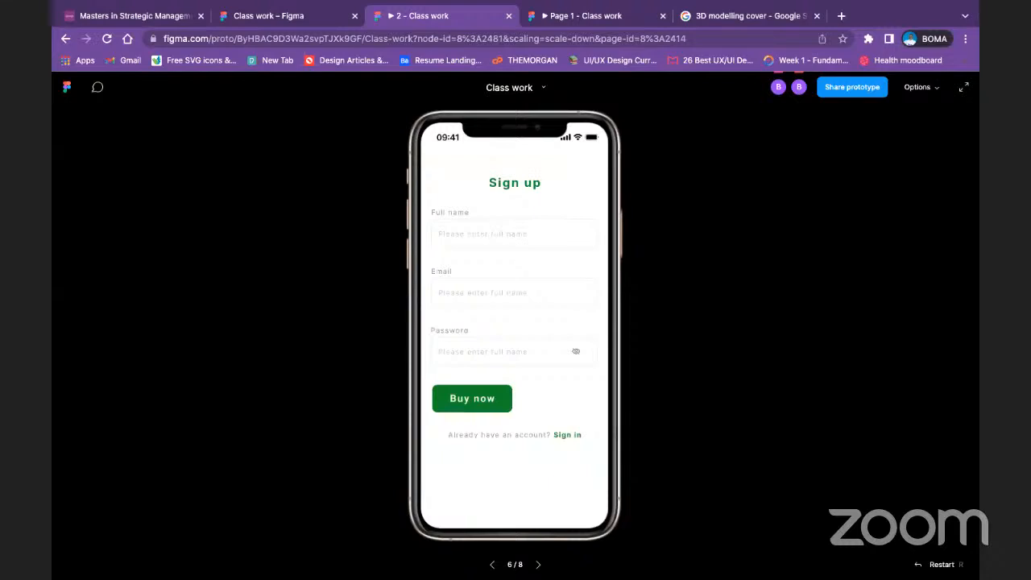
pyautogui.press('Right')
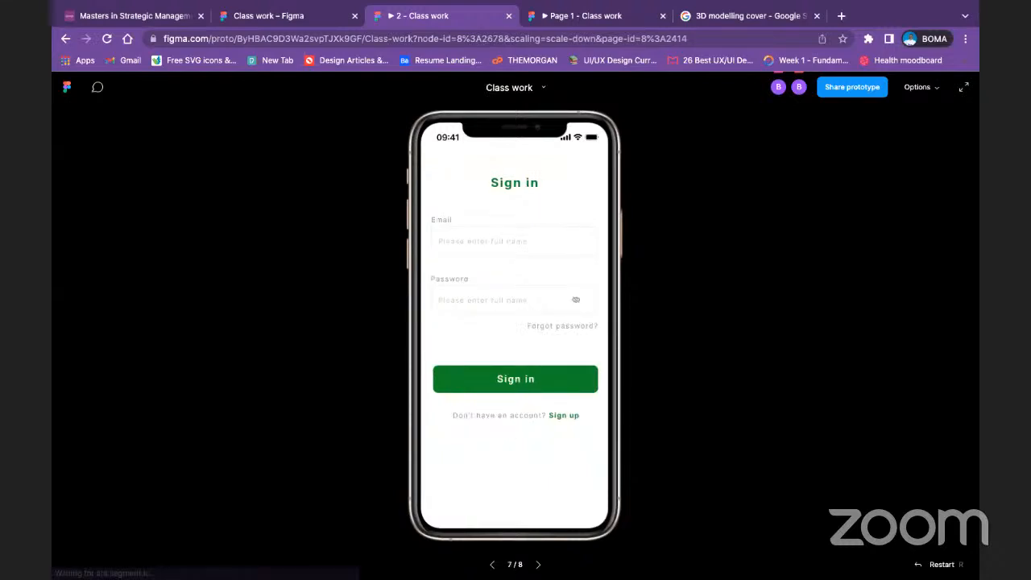
pyautogui.press('Left')
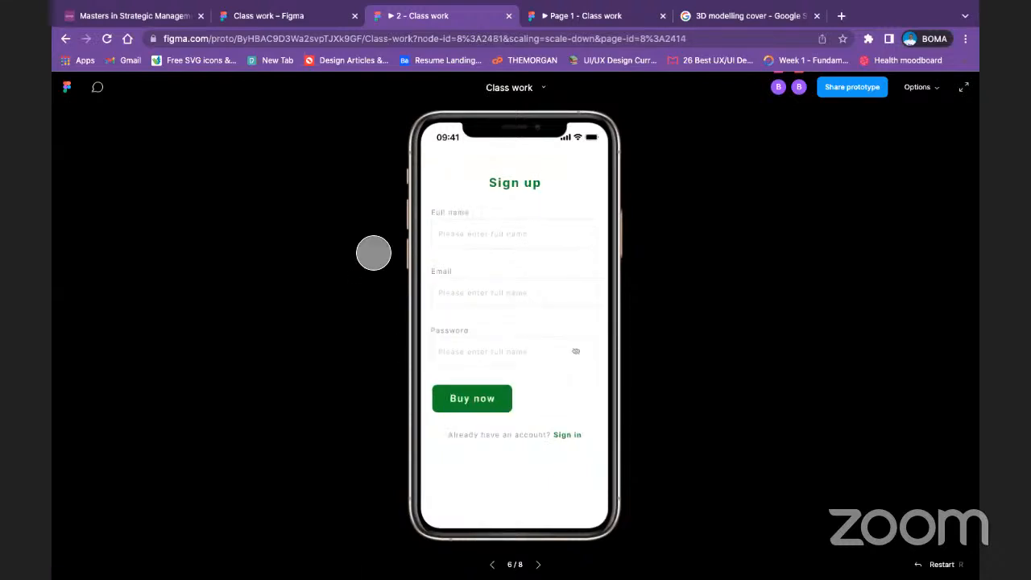
pyautogui.click(307, 22)
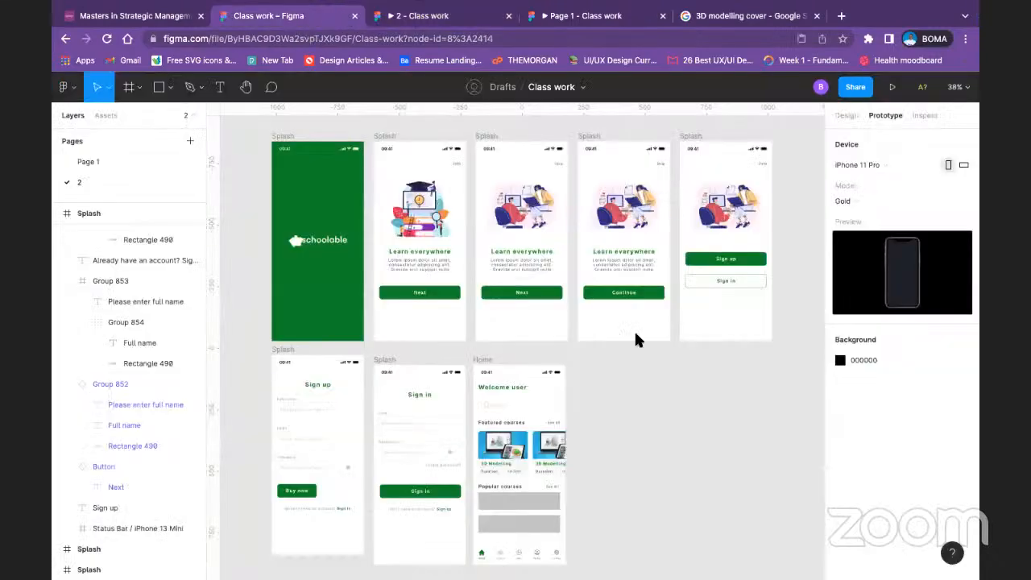
# Step: Show the Sign up frame's layout grid and widen its Buy now button to 333 to span the grid columns
pyautogui.click(311, 491)
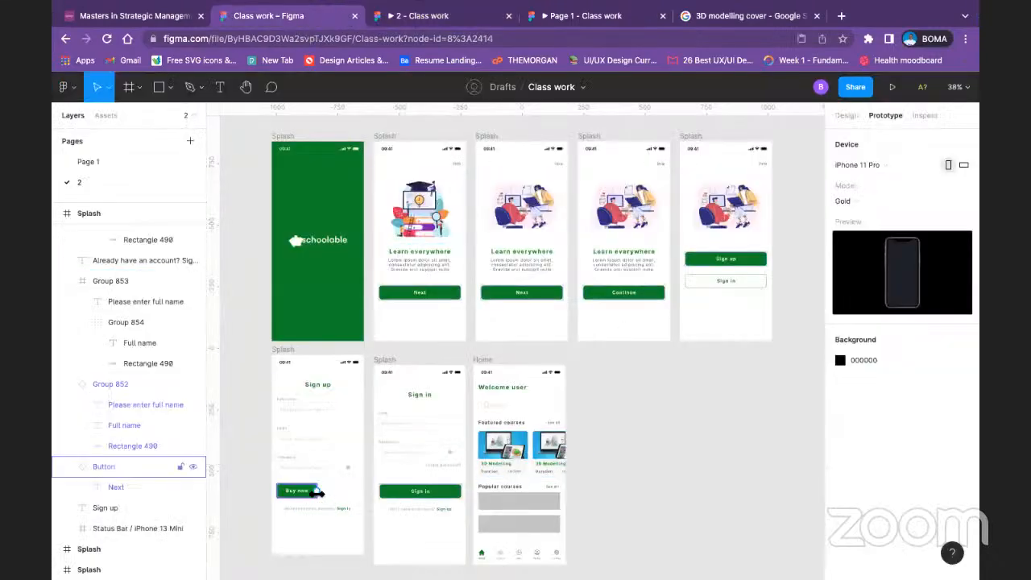
pyautogui.click(846, 113)
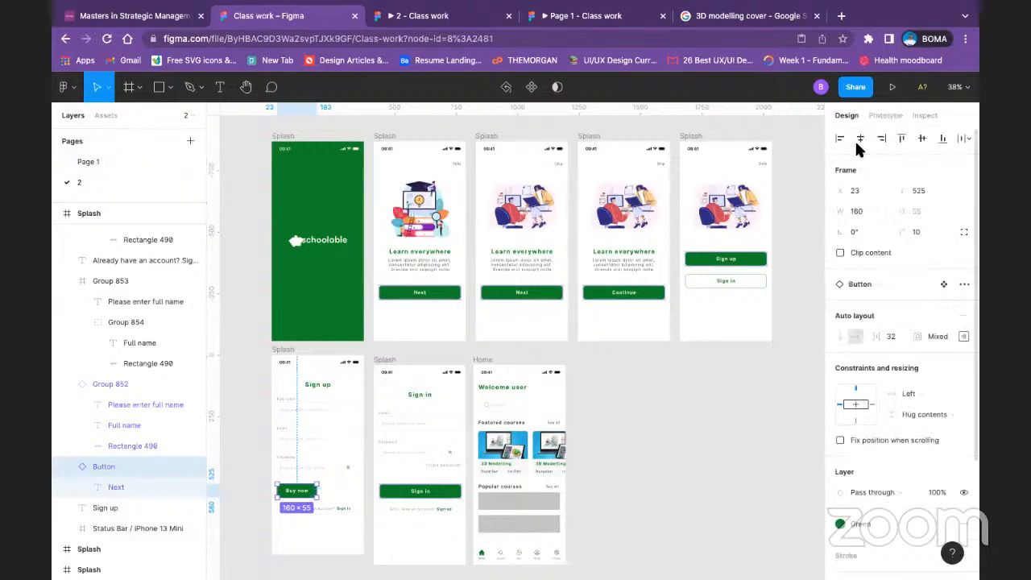
pyautogui.scroll(-3, 919, 447)
pyautogui.scroll(3, 912, 421)
pyautogui.click(286, 352)
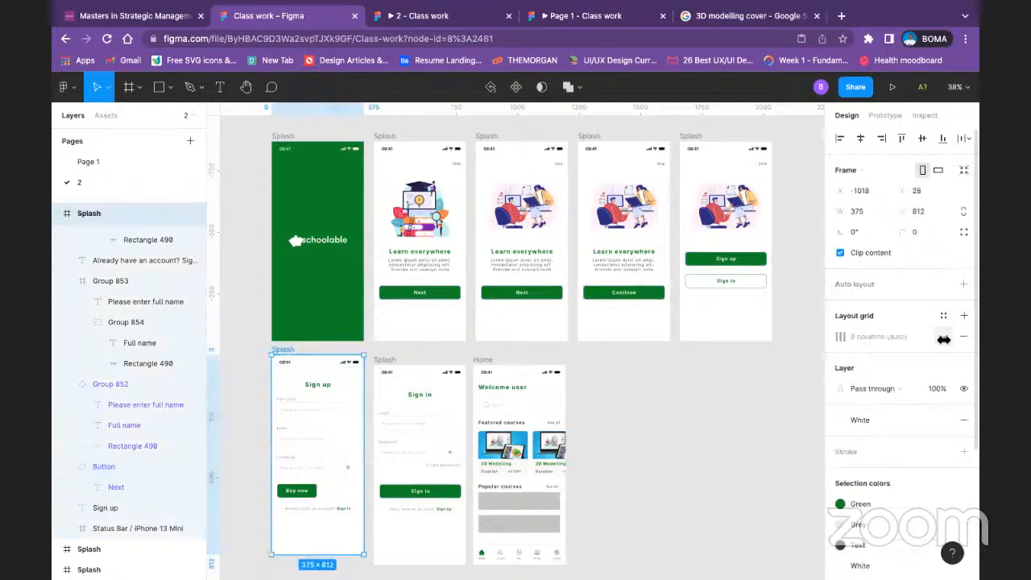
pyautogui.click(943, 339)
pyautogui.click(310, 497)
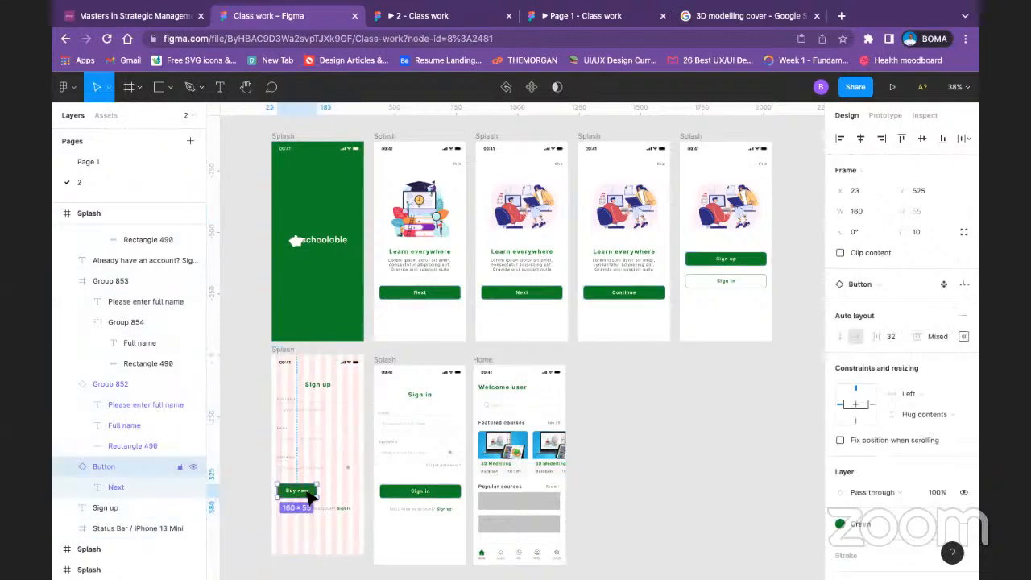
pyautogui.moveTo(323, 490); pyautogui.dragTo(362, 495)
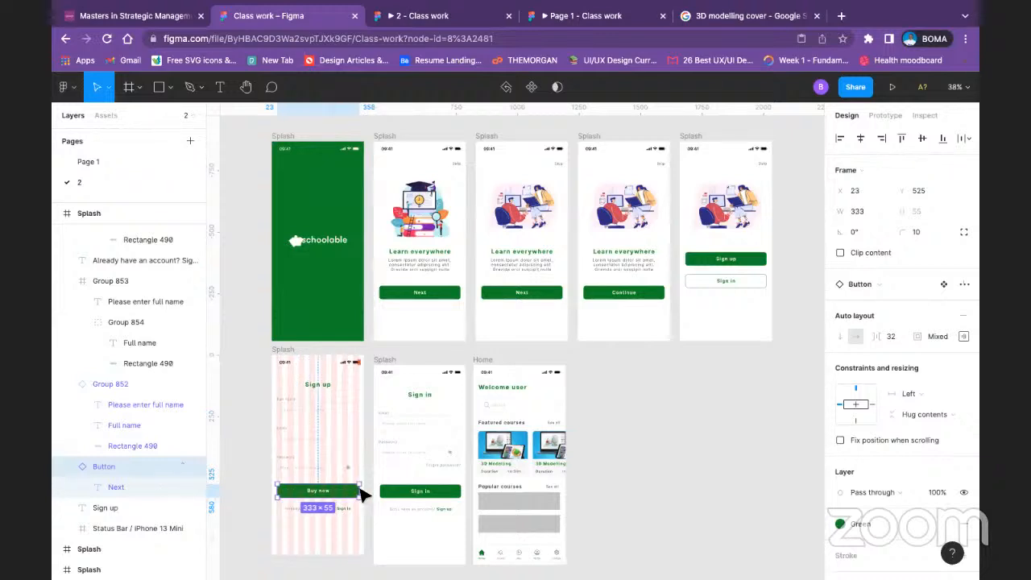
pyautogui.click(644, 448)
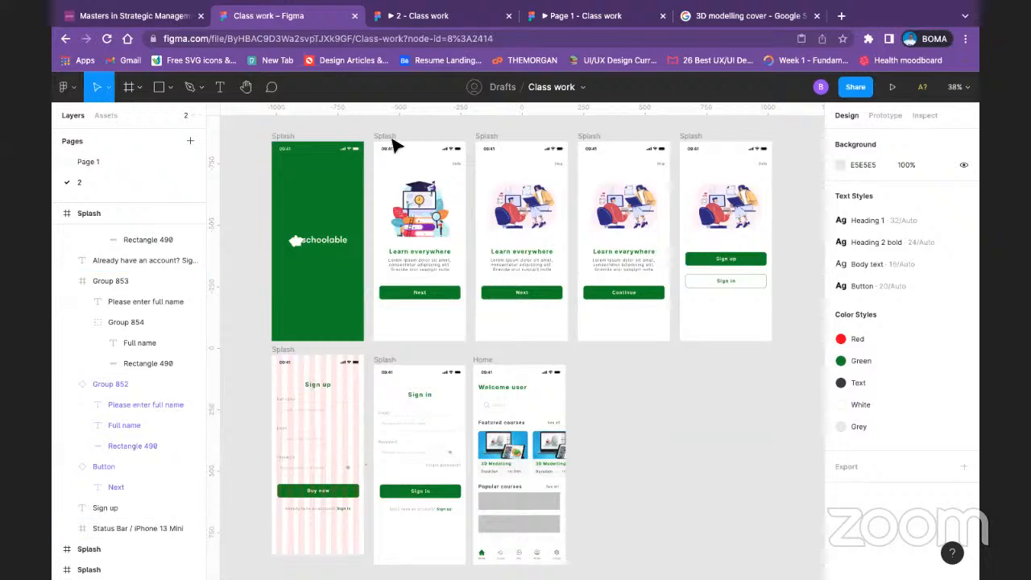
# Step: Compare the old Page 1 prototype with the page 2 prototype, advancing the latter from Sign up to Sign in
pyautogui.click(576, 15)
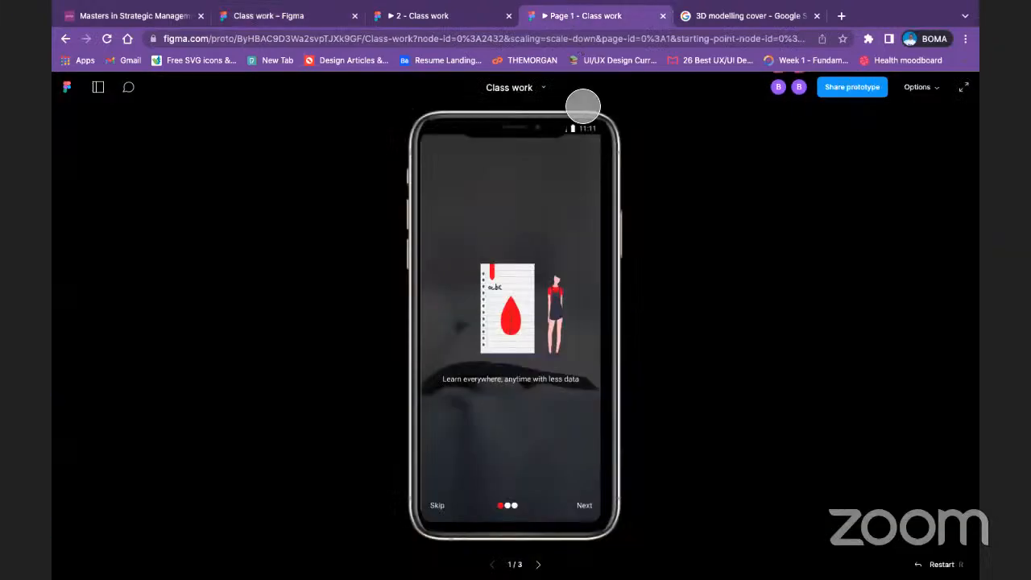
pyautogui.click(435, 18)
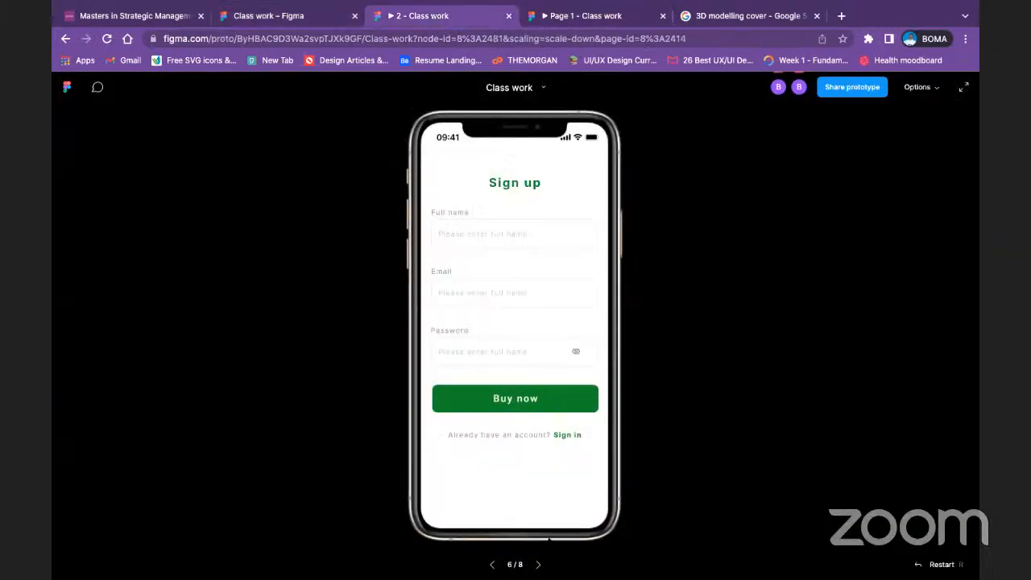
pyautogui.click(567, 434)
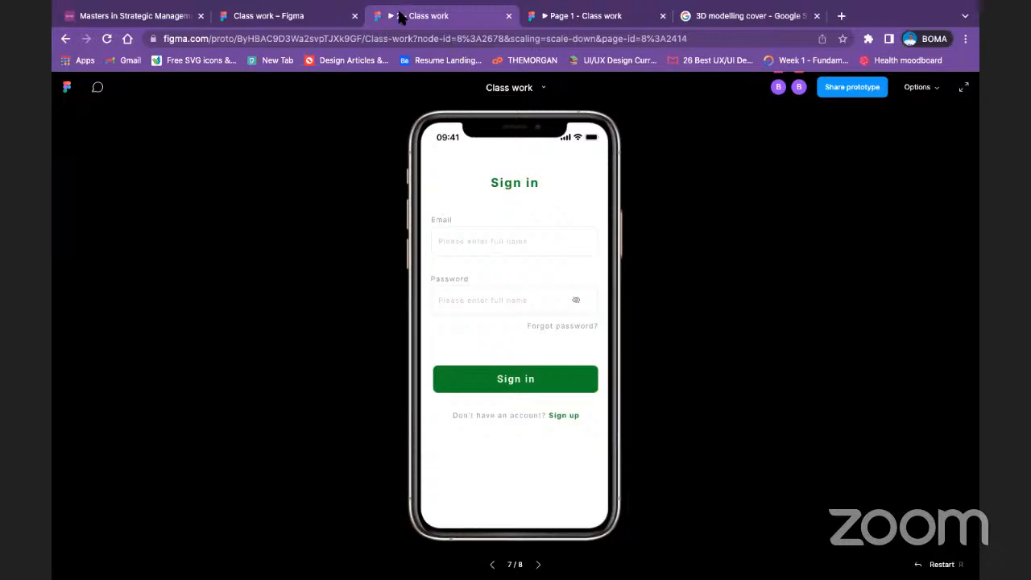
# Step: Compare the old Page 1 prototype with the page 2 prototype's Sign in and Home screens, and return to the design file
pyautogui.click(595, 16)
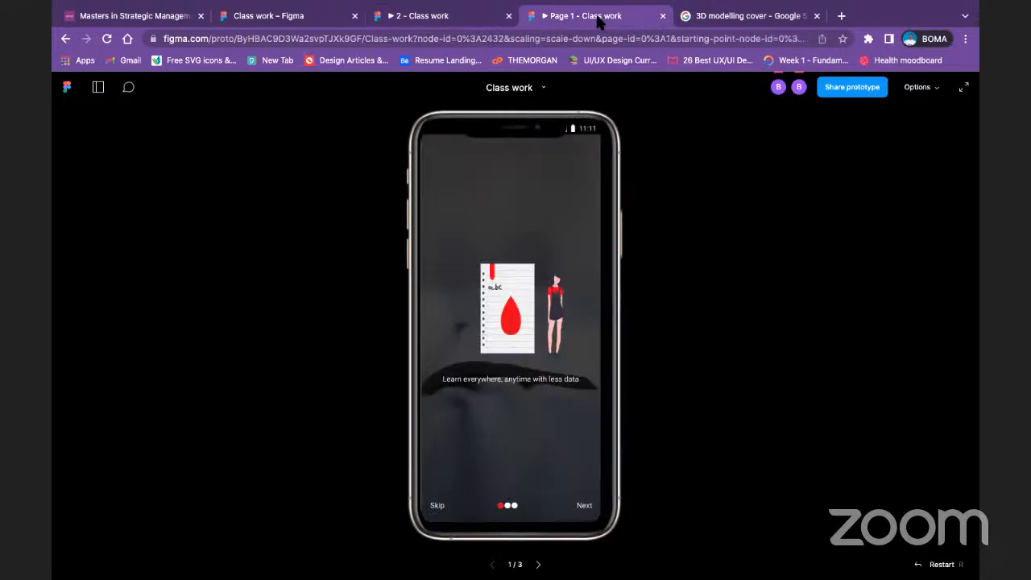
pyautogui.click(445, 16)
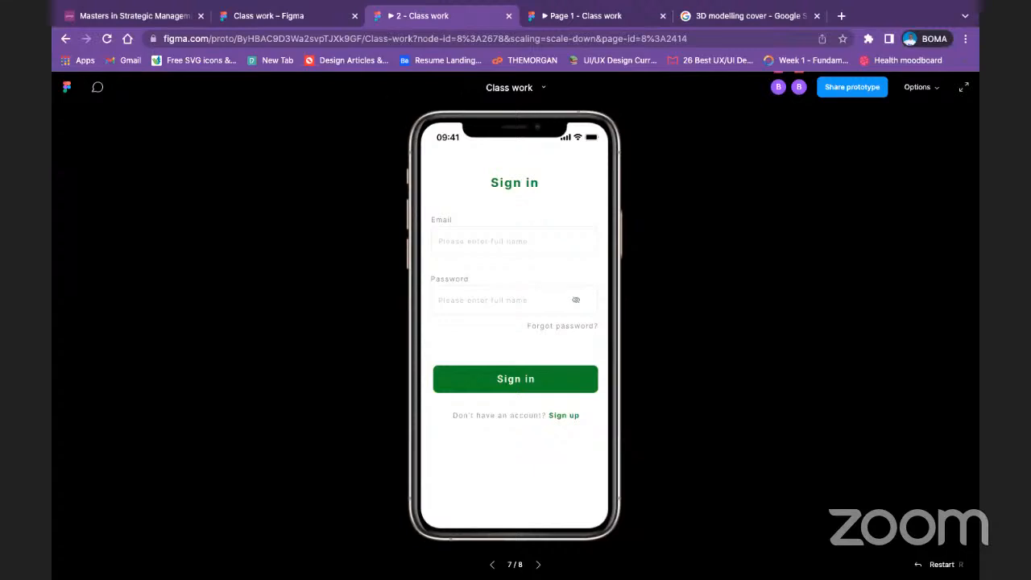
pyautogui.click(322, 21)
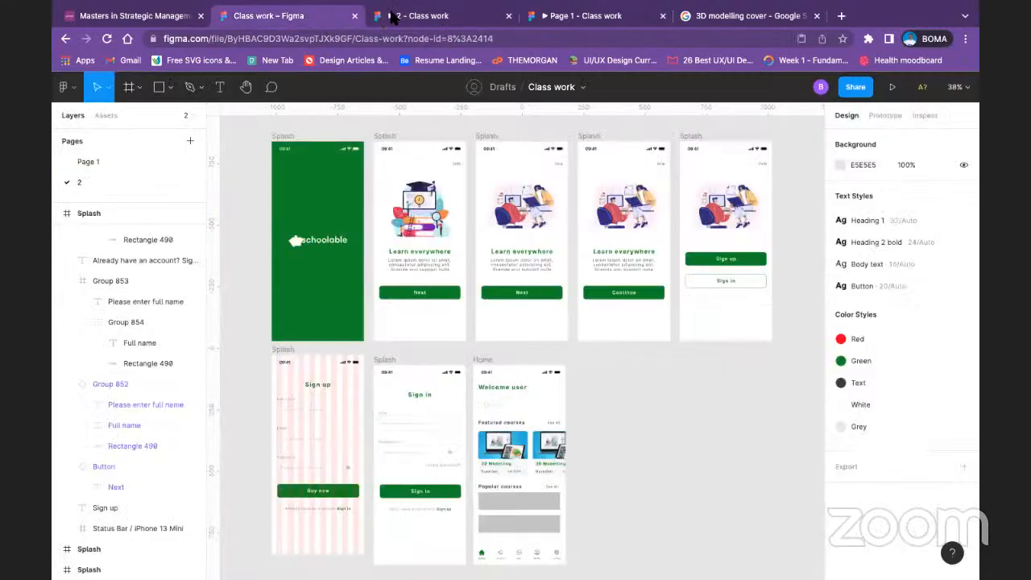
pyautogui.click(412, 21)
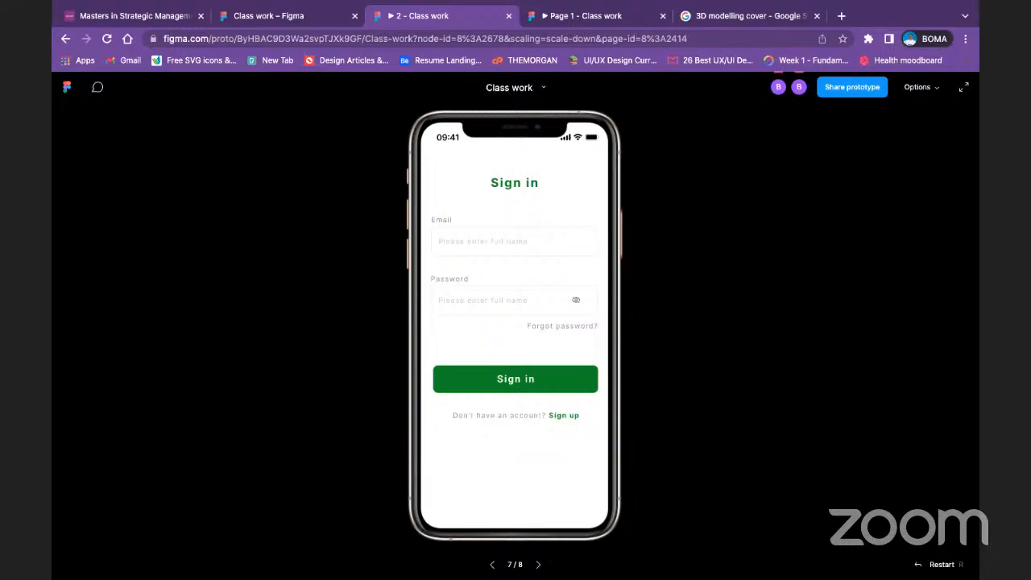
pyautogui.press('Right')
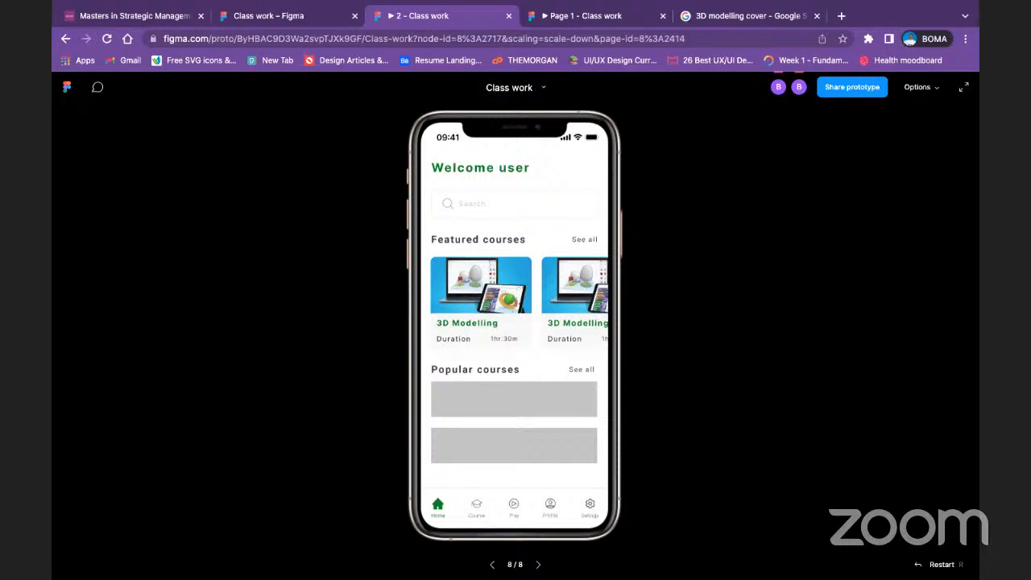
pyautogui.press('Left')
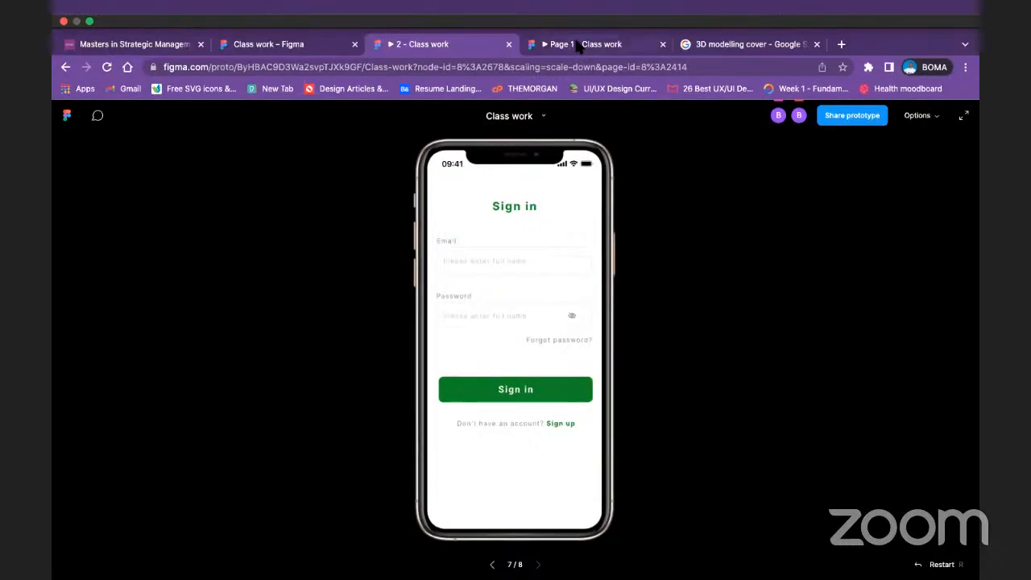
pyautogui.click(576, 45)
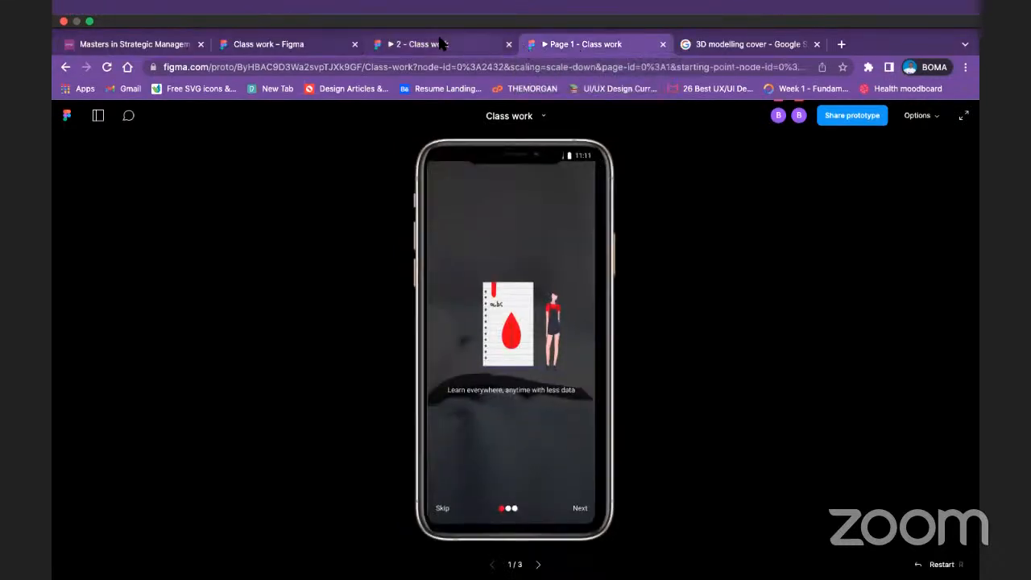
pyautogui.click(310, 39)
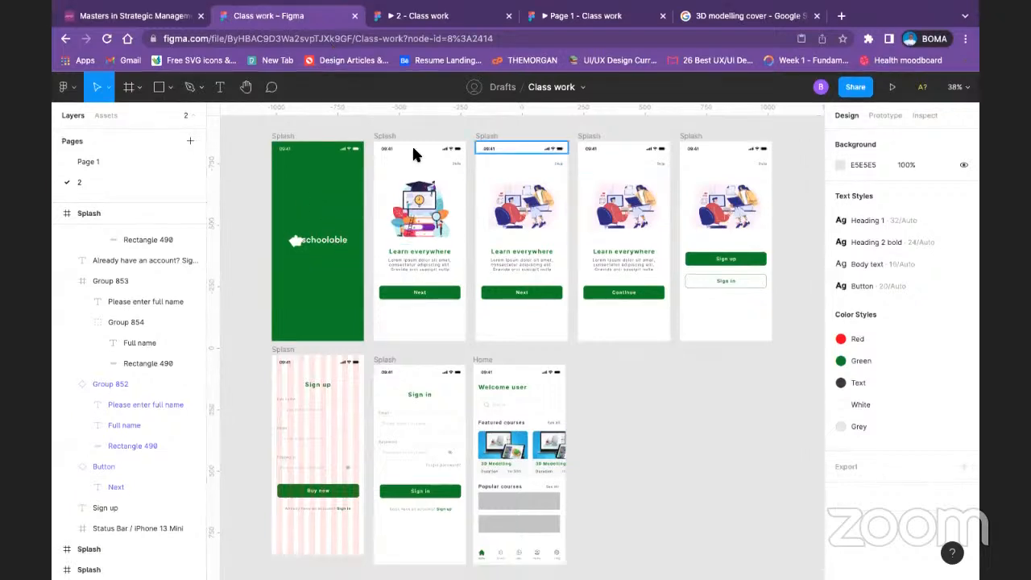
# Step: Open Page 1 and delete the stray white rectangle above the first Course Preview frame
pyautogui.moveTo(383, 202); pyautogui.dragTo(863, 278)
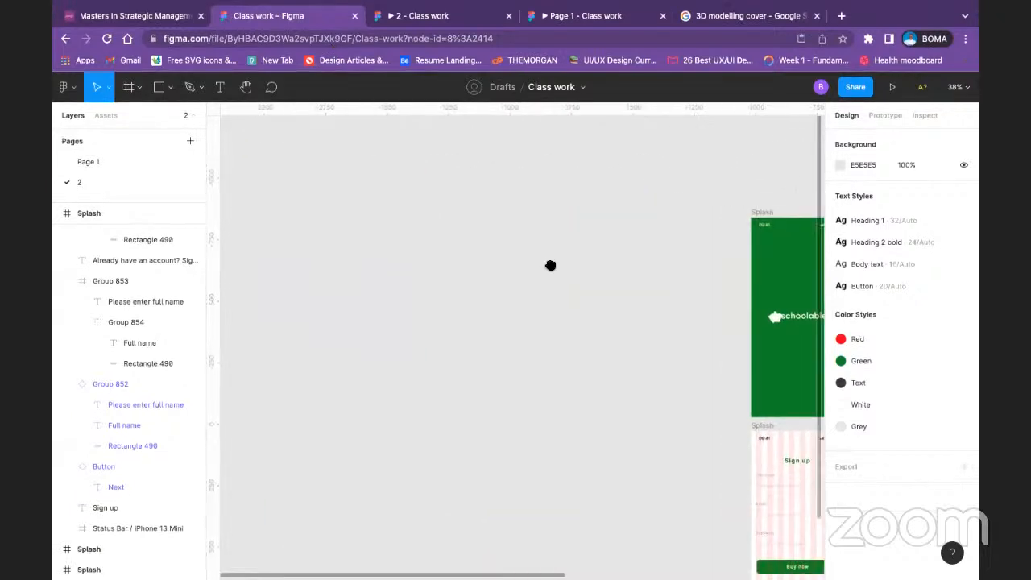
pyautogui.moveTo(550, 266); pyautogui.dragTo(333, 282)
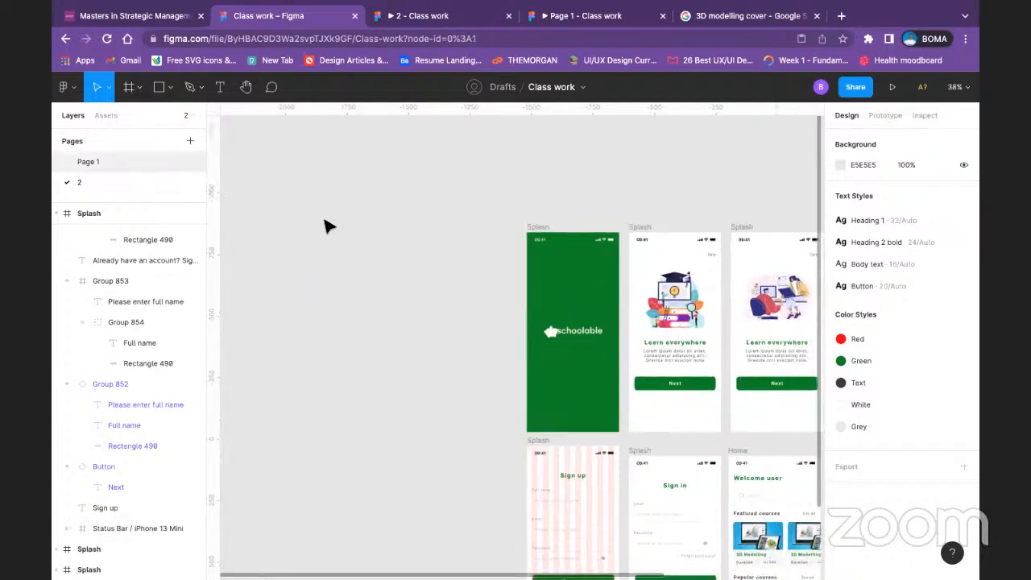
pyautogui.click(88, 162)
pyautogui.moveTo(292, 192); pyautogui.dragTo(773, 436)
pyautogui.moveTo(353, 226); pyautogui.dragTo(416, 331)
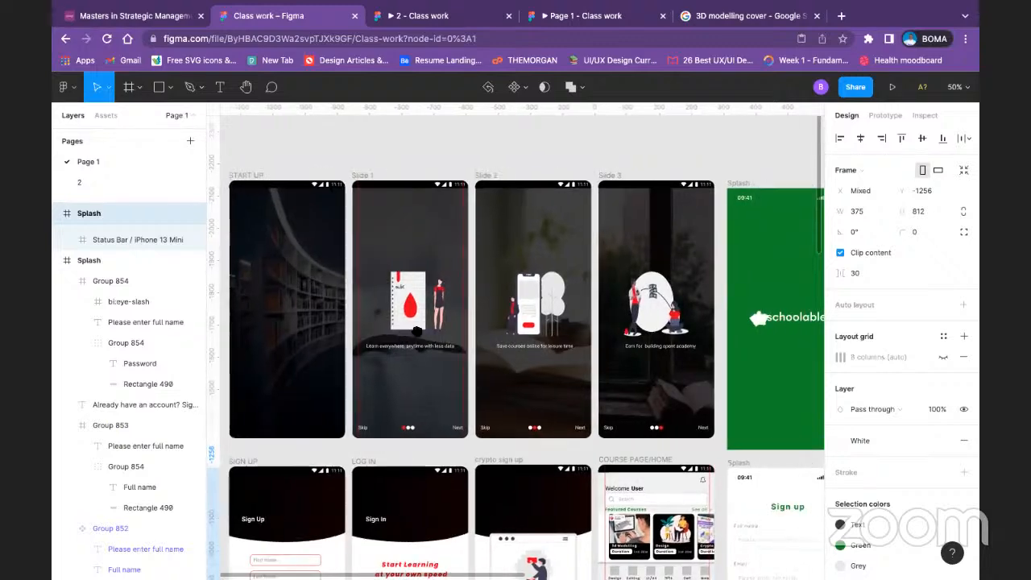
pyautogui.scroll(-5, 416, 330)
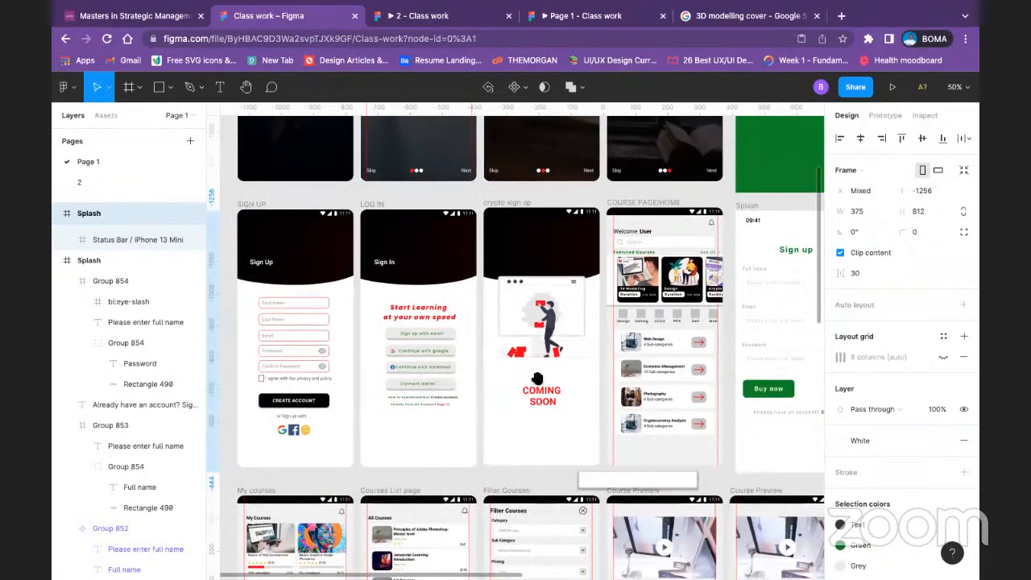
pyautogui.scroll(-5, 536, 379)
pyautogui.hscroll(3, 606, 348)
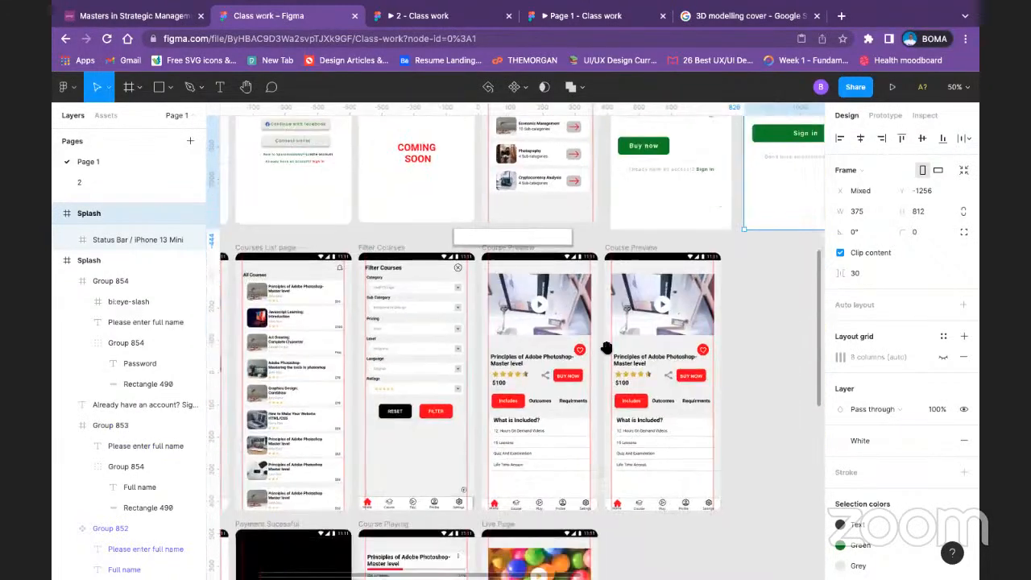
pyautogui.scroll(-1, 606, 348)
pyautogui.hscroll(3, 606, 347)
pyautogui.click(424, 205)
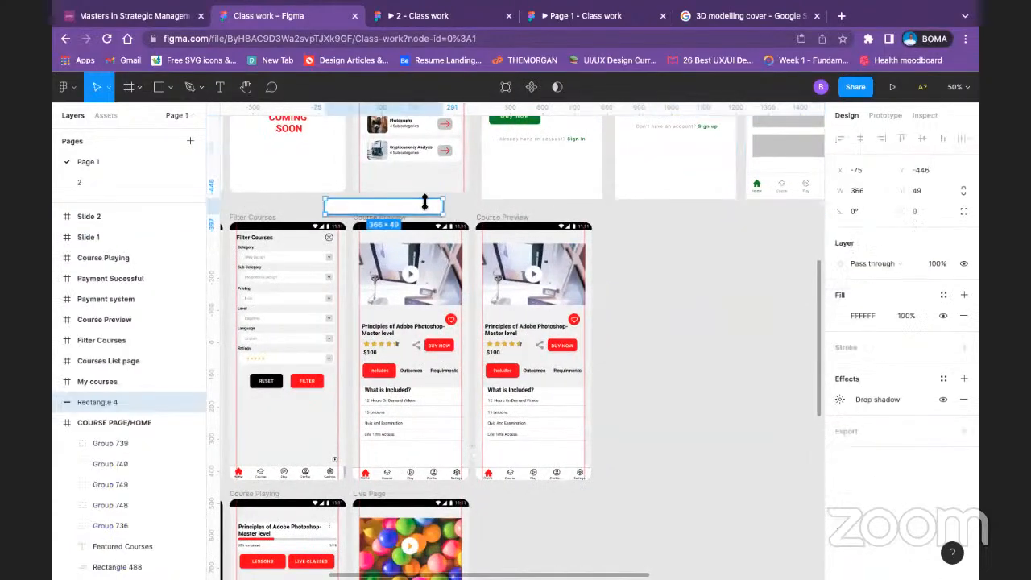
pyautogui.press('Delete')
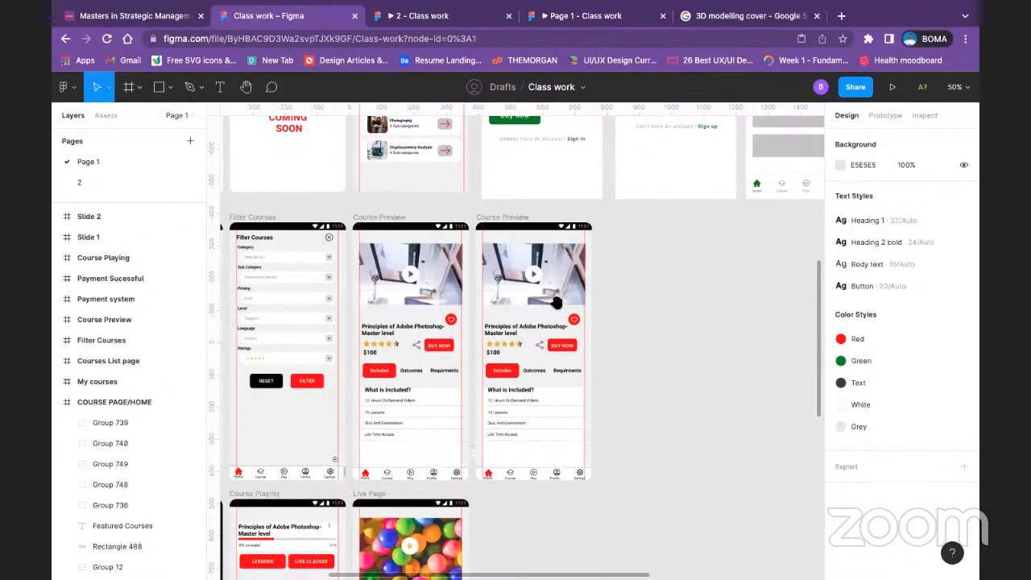
# Step: Examine the green redesigned screens on Page 1 alongside the old start-up and slide screens
pyautogui.hscroll(4, 523, 306)
pyautogui.scroll(2, 450, 314)
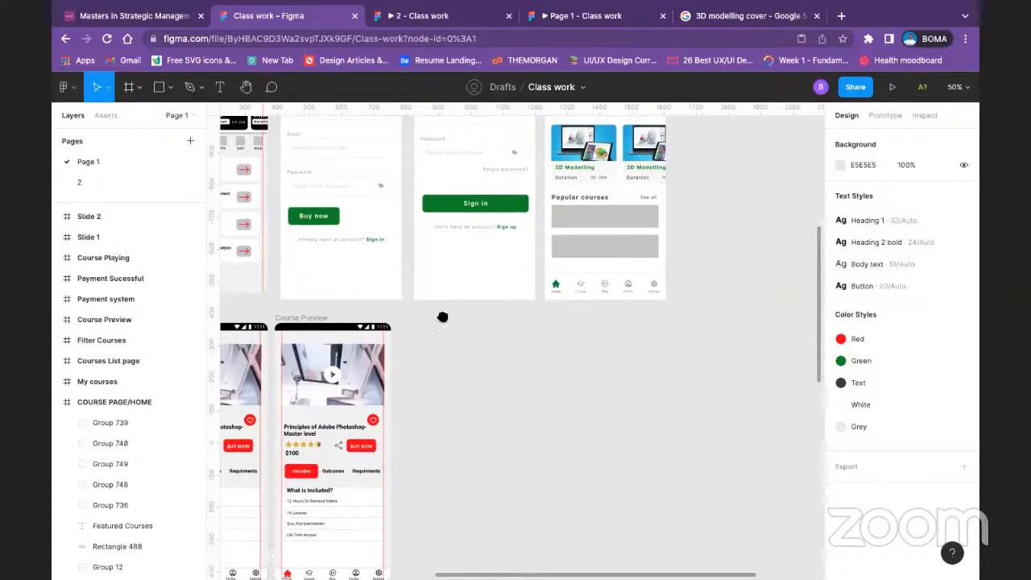
pyautogui.scroll(3, 442, 316)
pyautogui.hscroll(2, 419, 338)
pyautogui.hscroll(-2, 395, 363)
pyautogui.hscroll(-5, 412, 323)
pyautogui.scroll(2, 435, 386)
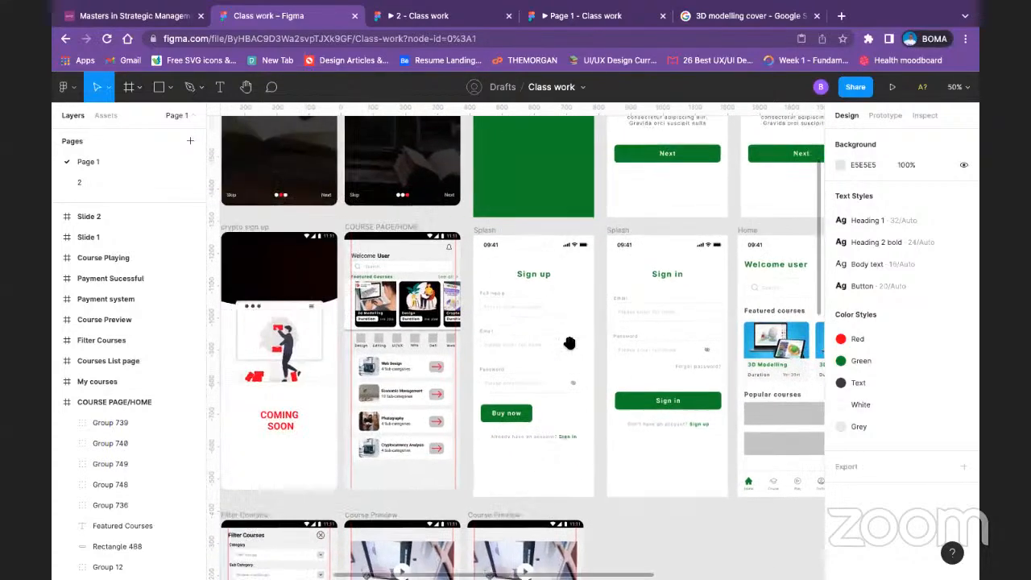
pyautogui.scroll(2, 452, 463)
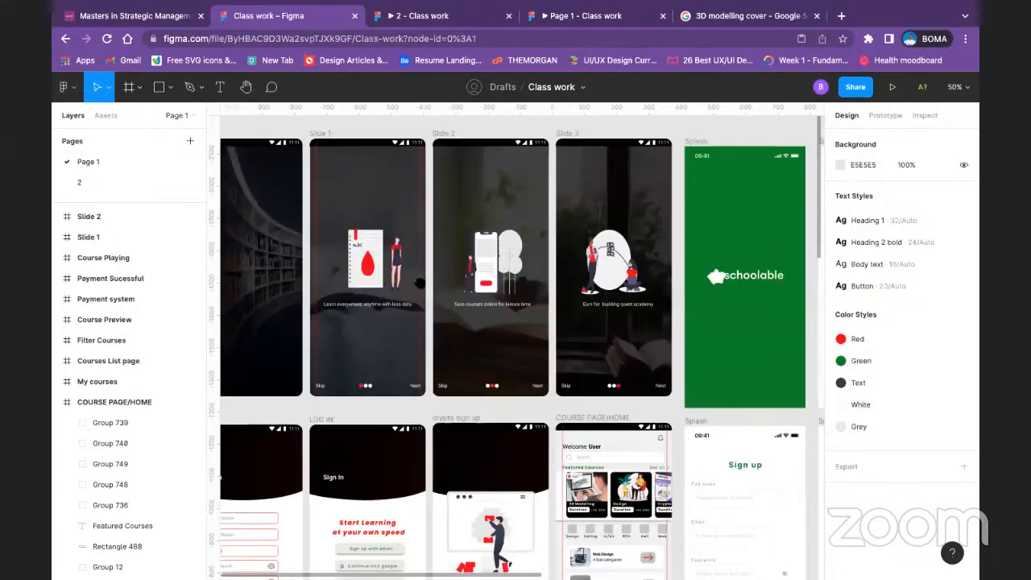
pyautogui.hscroll(-2, 452, 463)
pyautogui.hscroll(1, 456, 332)
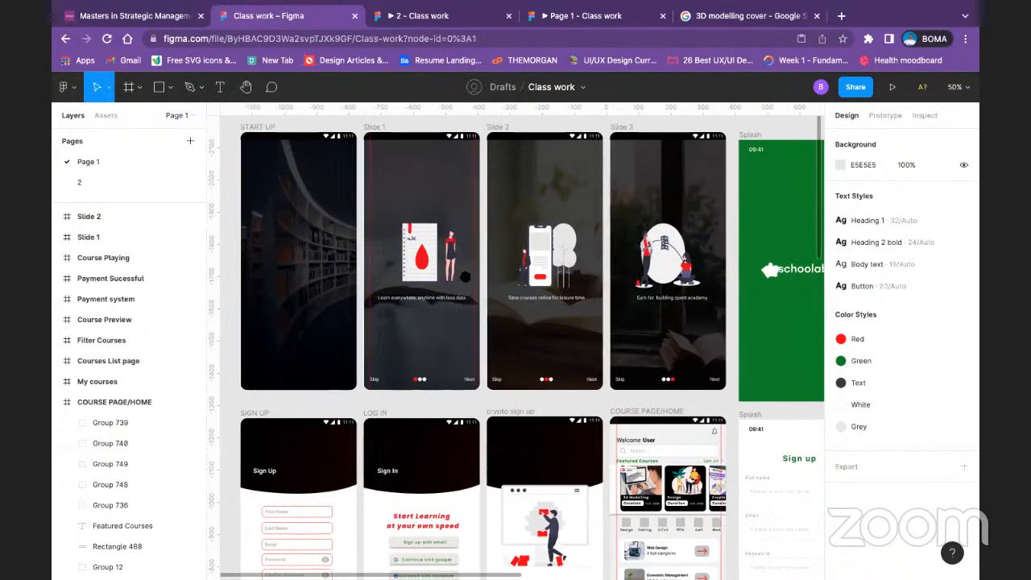
# Step: Examine the old Page 1 screens row by row, from Sign Up and Log In through courses and payment to Log Out
pyautogui.scroll(-1, 457, 332)
pyautogui.scroll(-2, 455, 331)
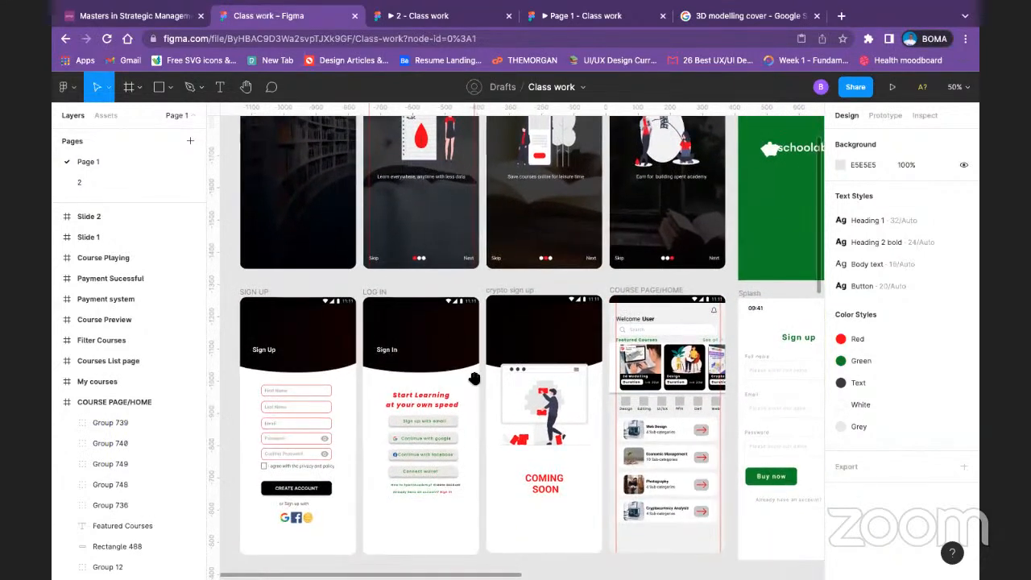
pyautogui.scroll(-6, 474, 369)
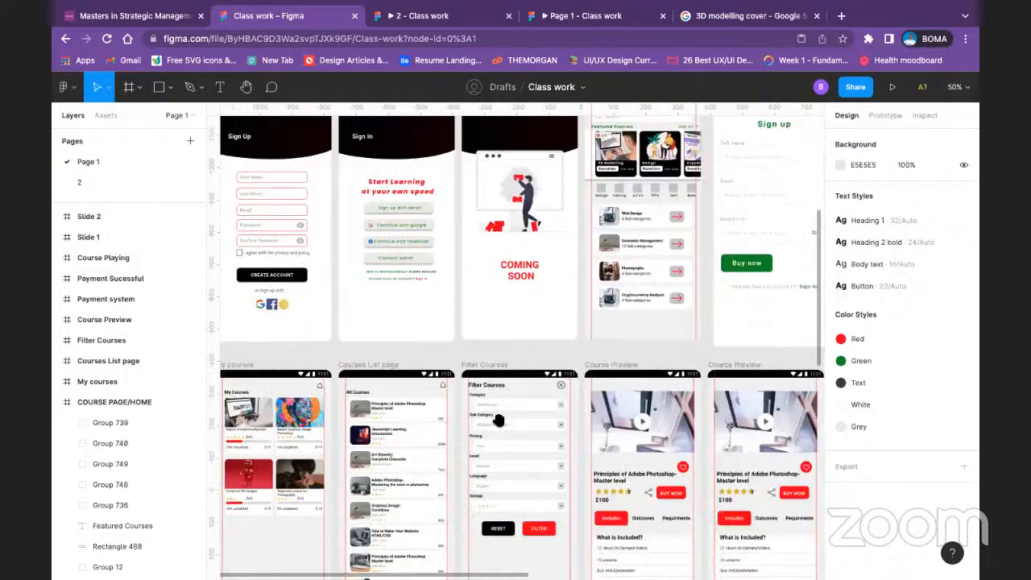
pyautogui.hscroll(1, 581, 330)
pyautogui.scroll(-6, 581, 330)
pyautogui.hscroll(-2, 581, 330)
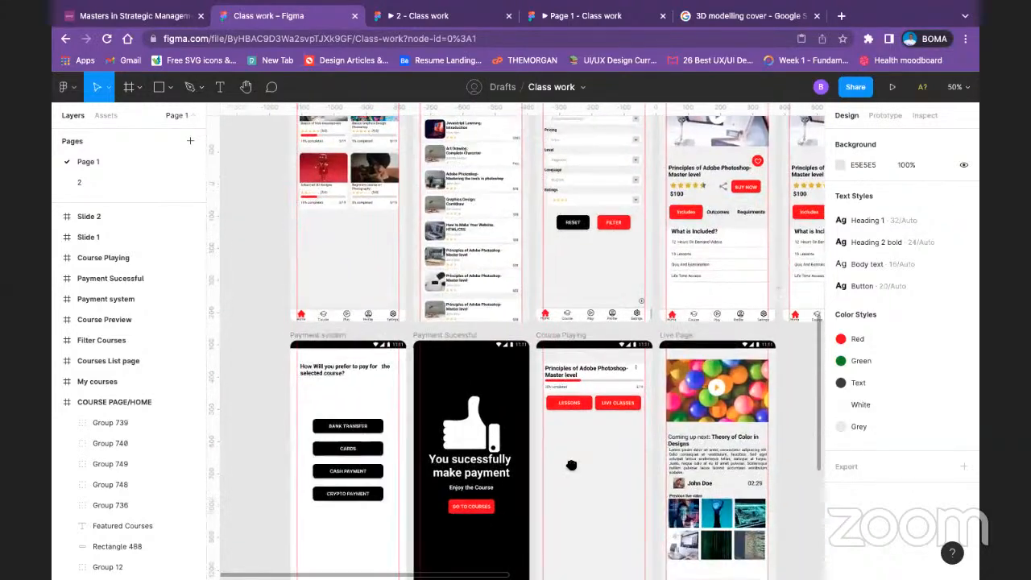
pyautogui.scroll(-3, 568, 268)
pyautogui.hscroll(2, 568, 268)
pyautogui.hscroll(3, 563, 306)
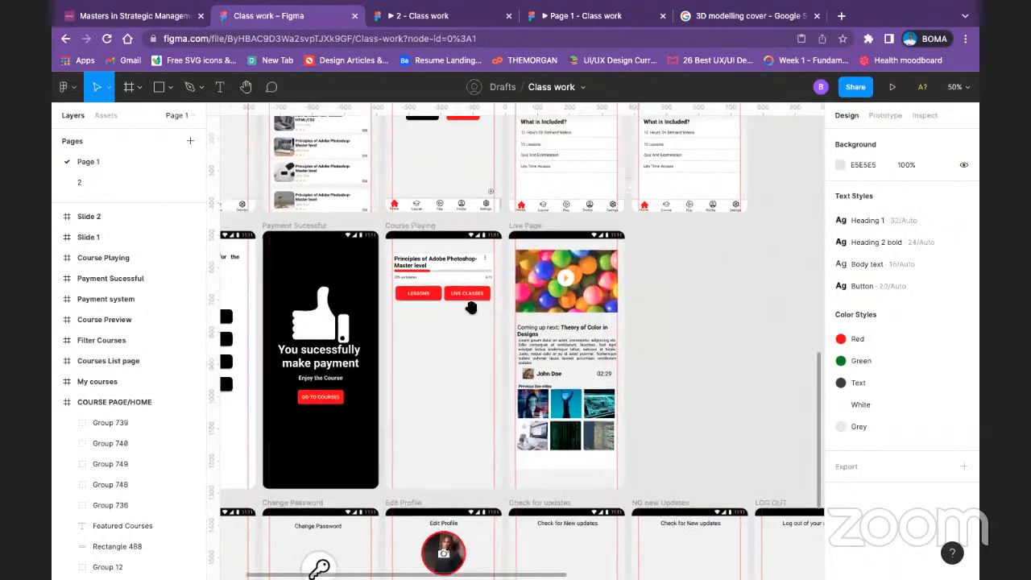
pyautogui.scroll(-5, 515, 346)
pyautogui.scroll(-4, 497, 362)
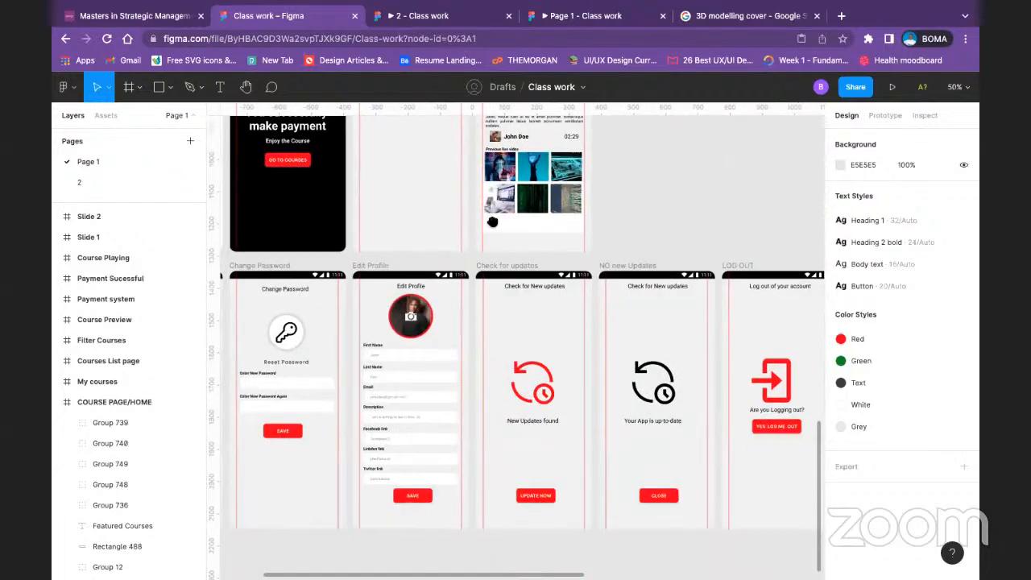
pyautogui.hscroll(6, 585, 322)
pyautogui.hscroll(1, 301, 302)
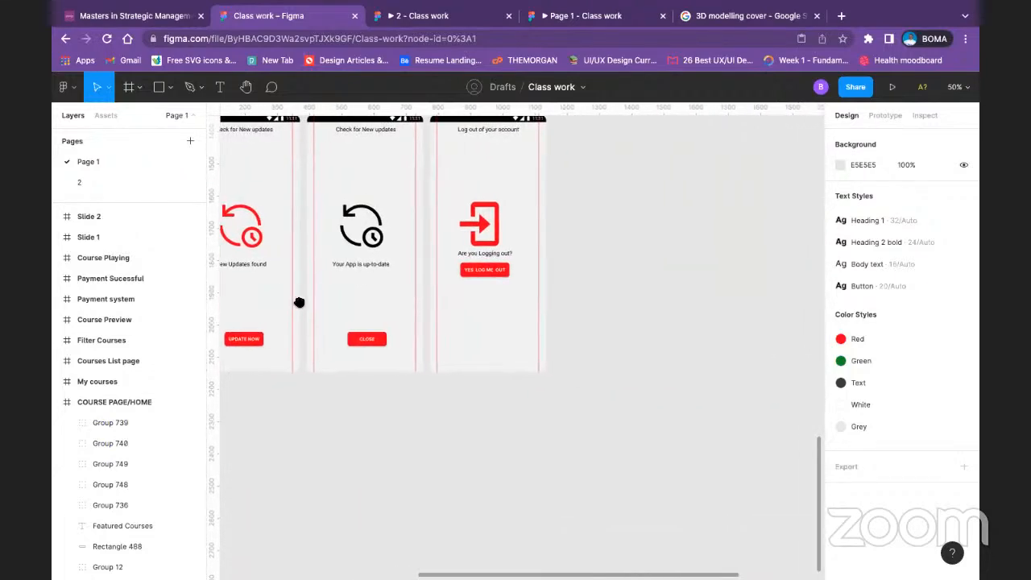
# Step: Go back up from the old Log Out screen past Course Preview to review the redesigned Sign up, Home and onboarding screens
pyautogui.hscroll(-1, 386, 168)
pyautogui.scroll(7, 417, 448)
pyautogui.scroll(11, 454, 212)
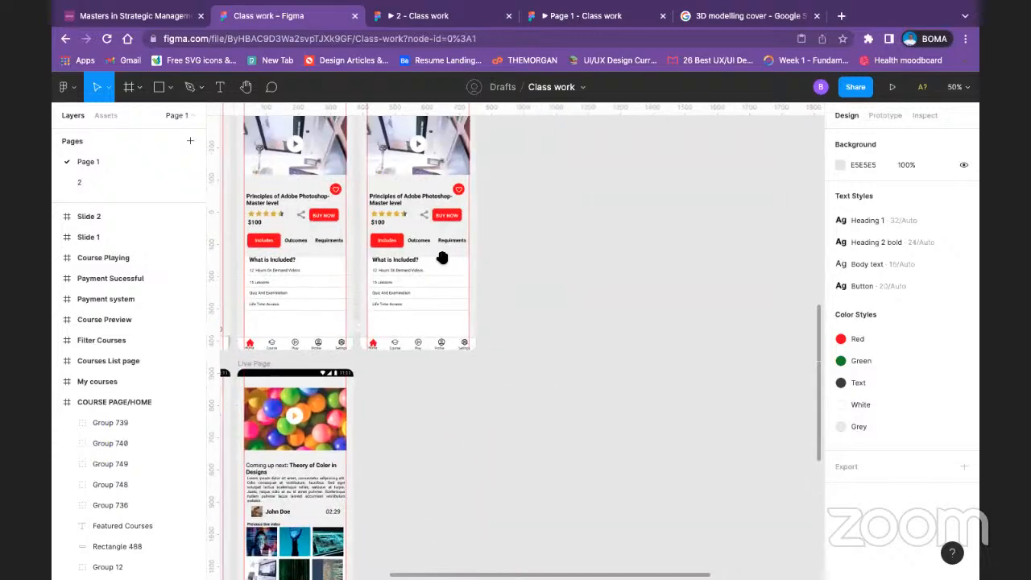
pyautogui.hscroll(2, 557, 416)
pyautogui.hscroll(2, 484, 393)
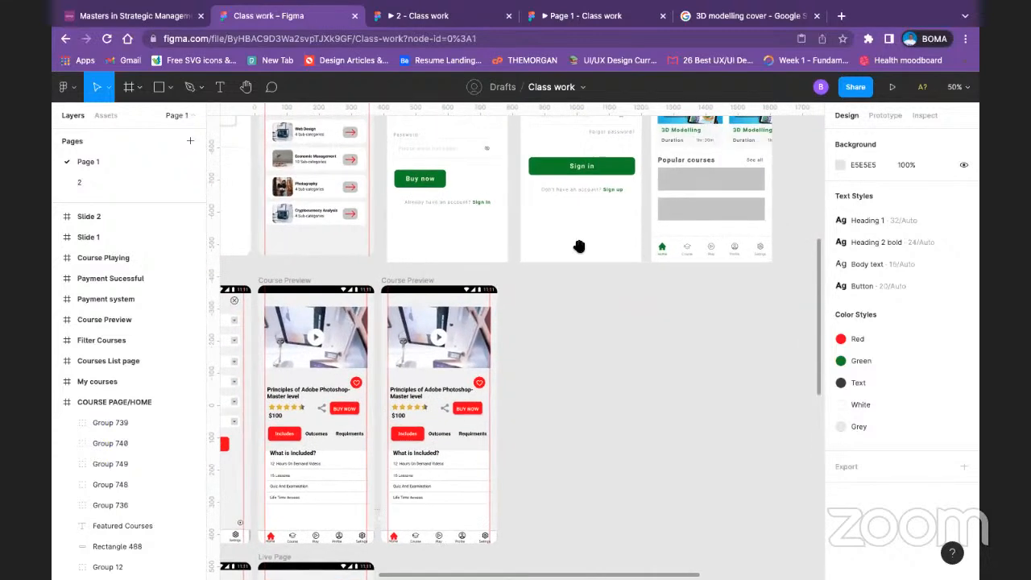
pyautogui.scroll(2, 455, 337)
pyautogui.hscroll(2, 454, 336)
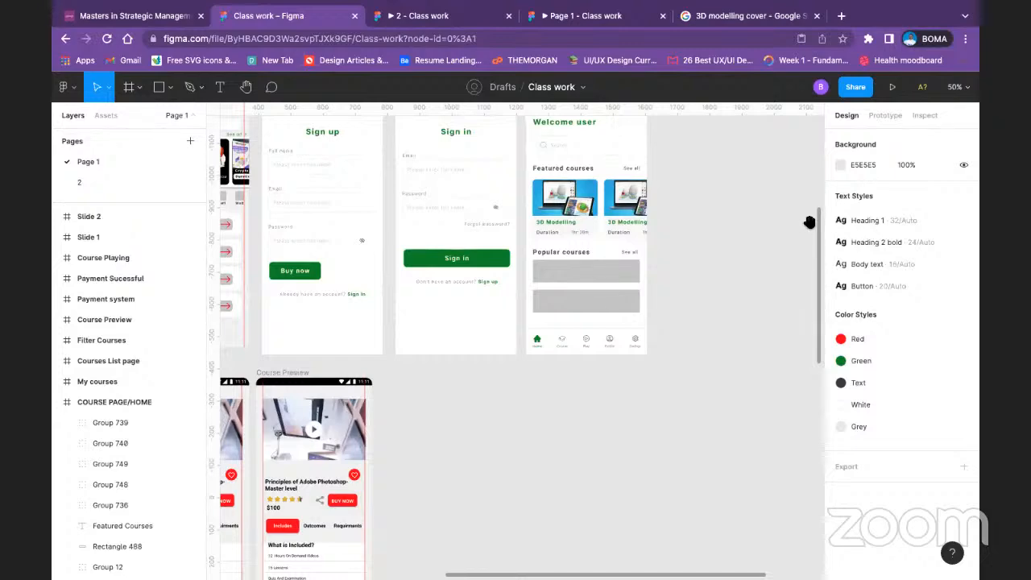
pyautogui.scroll(5, 416, 247)
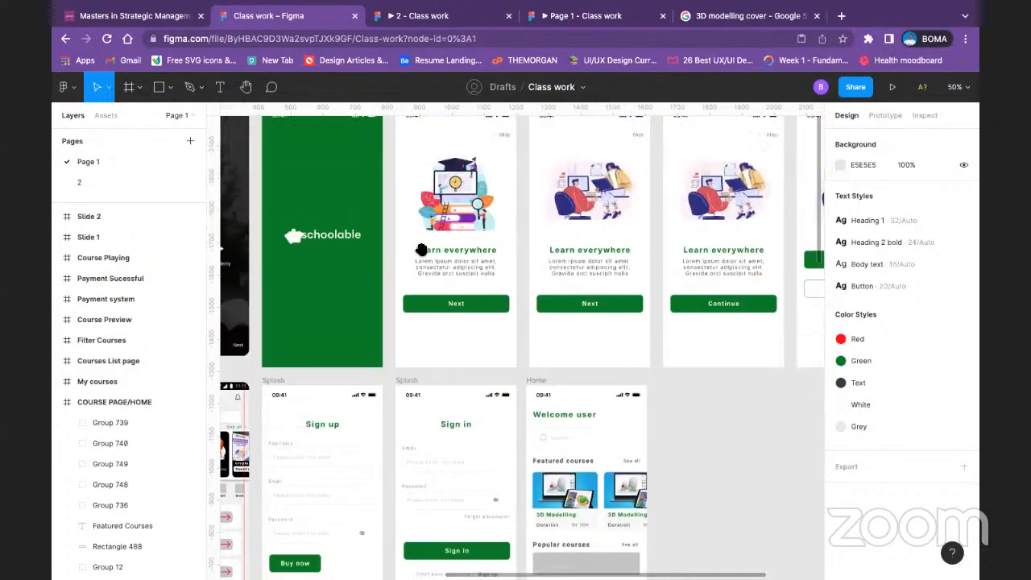
# Step: Review the Sign in, Home, Sign up and sign-up/sign-in choice screens in the page 2 prototype, ending on Sign up
pyautogui.click(405, 16)
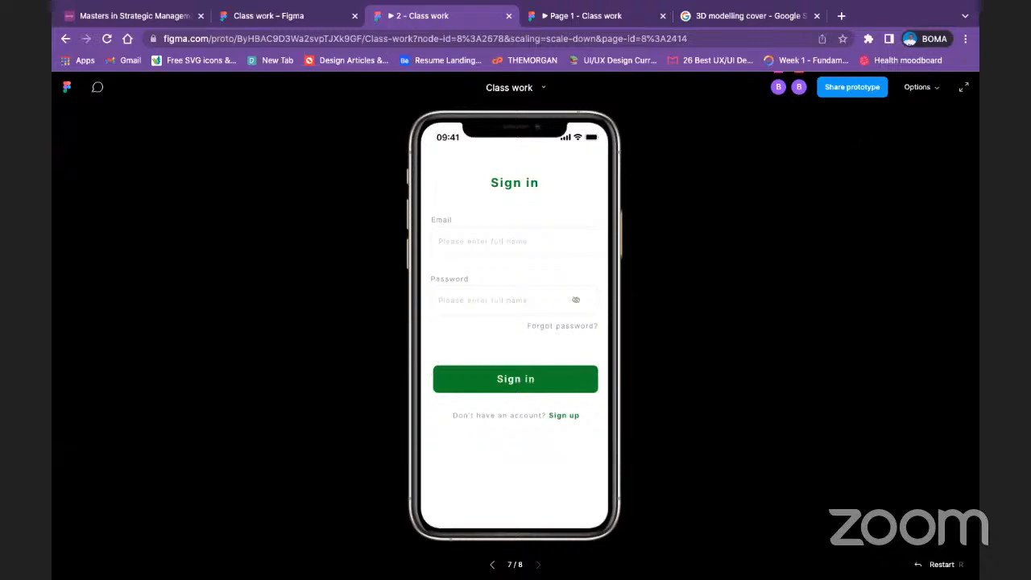
pyautogui.click(581, 415)
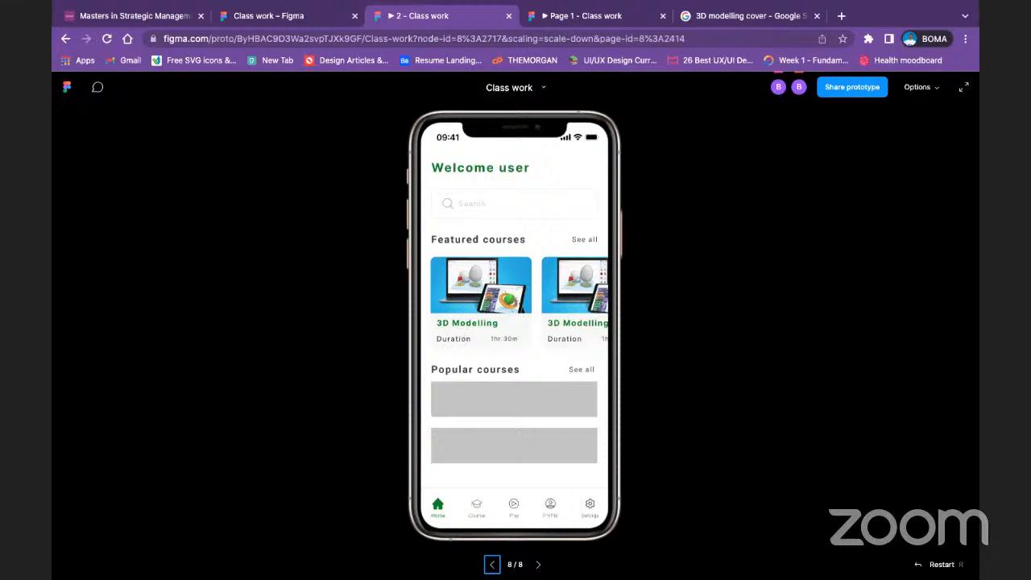
pyautogui.click(321, 15)
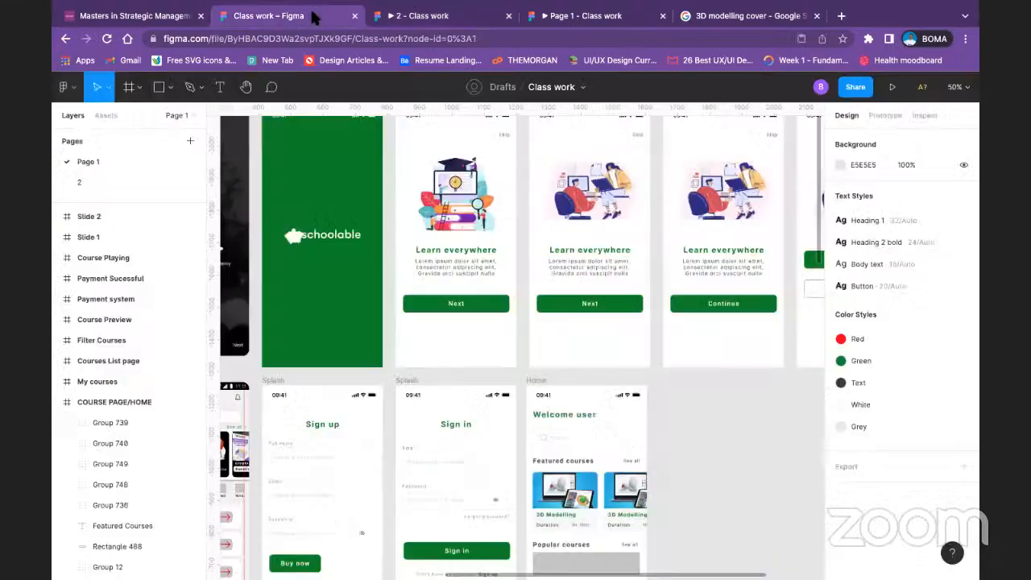
pyautogui.click(438, 15)
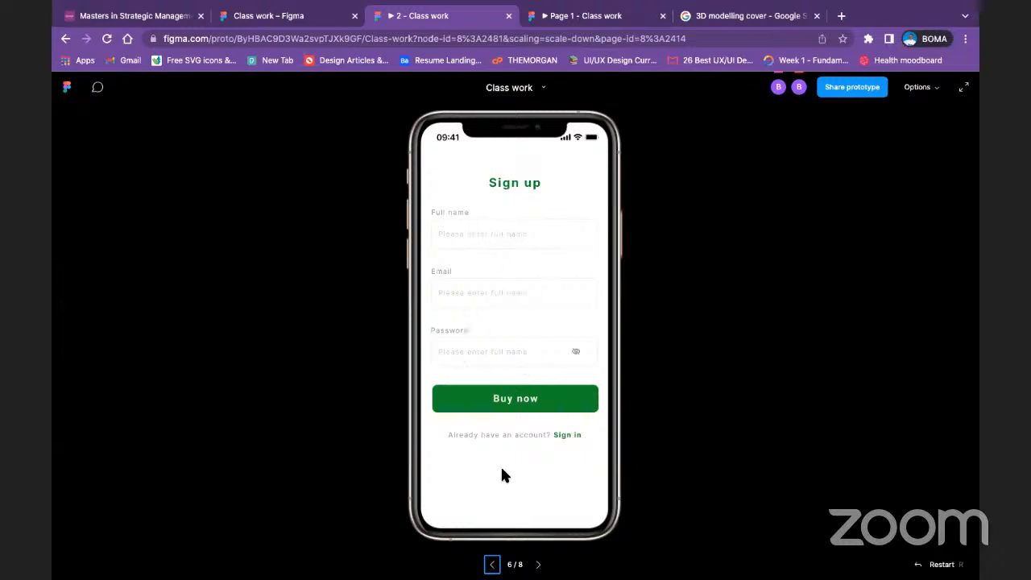
pyautogui.press('Left')
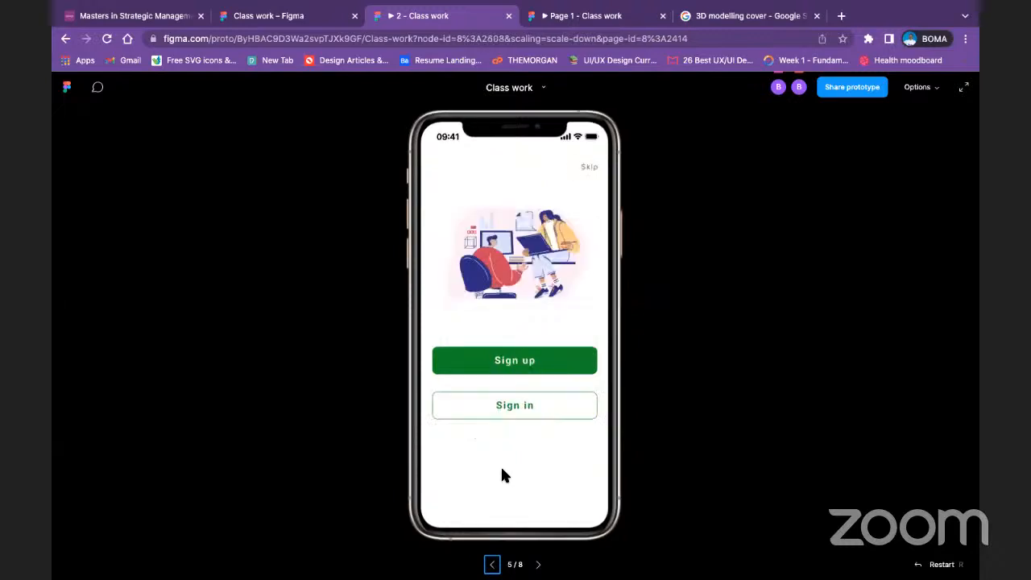
pyautogui.press('Right')
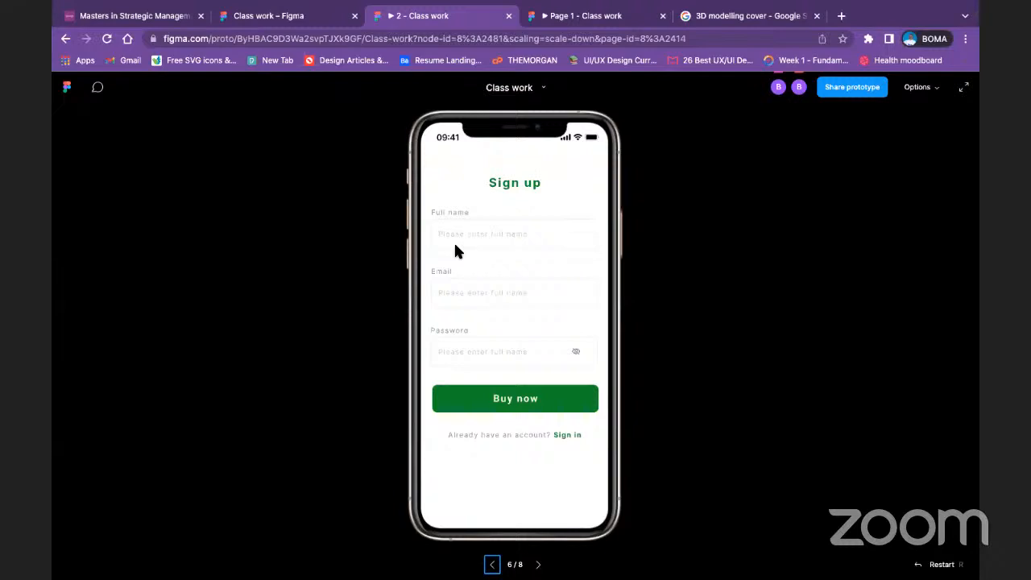
# Step: Return to the Class work design file and examine the redesigned Sign up, Sign in, Home and onboarding screens beside the old home page
pyautogui.click(299, 20)
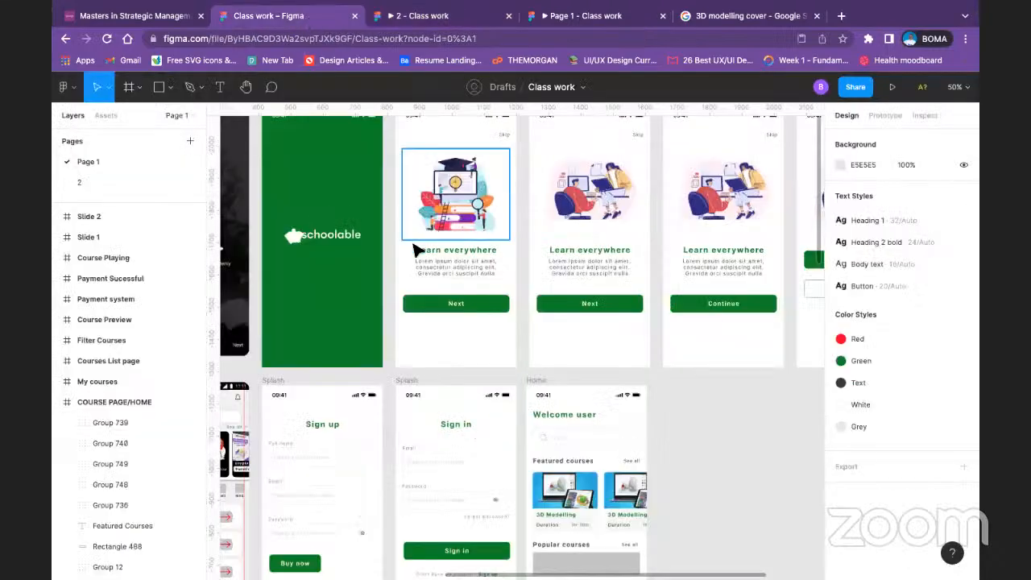
pyautogui.scroll(-5, 463, 354)
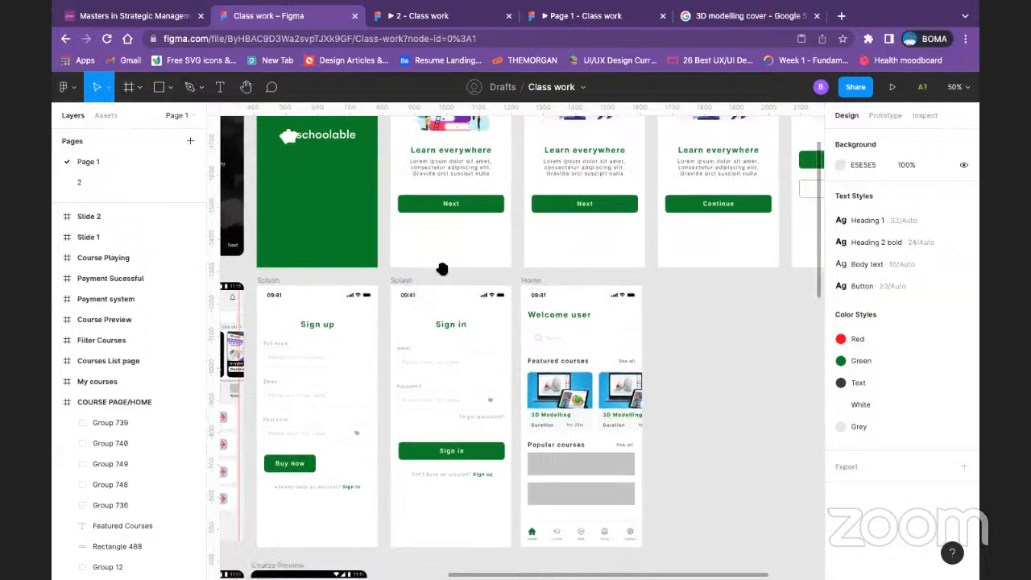
pyautogui.hscroll(-10, 469, 386)
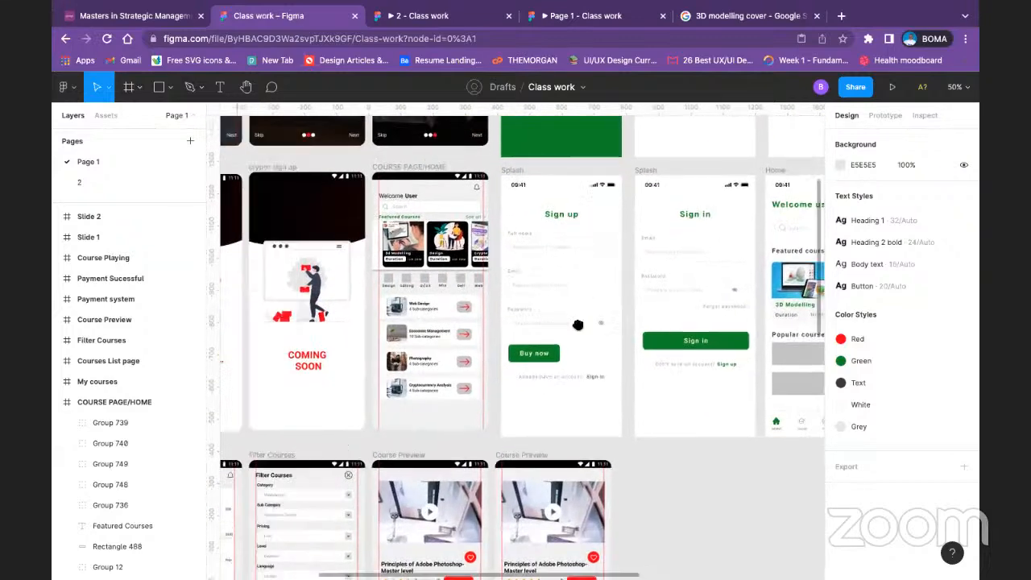
pyautogui.moveTo(502, 258); pyautogui.dragTo(260, 201)
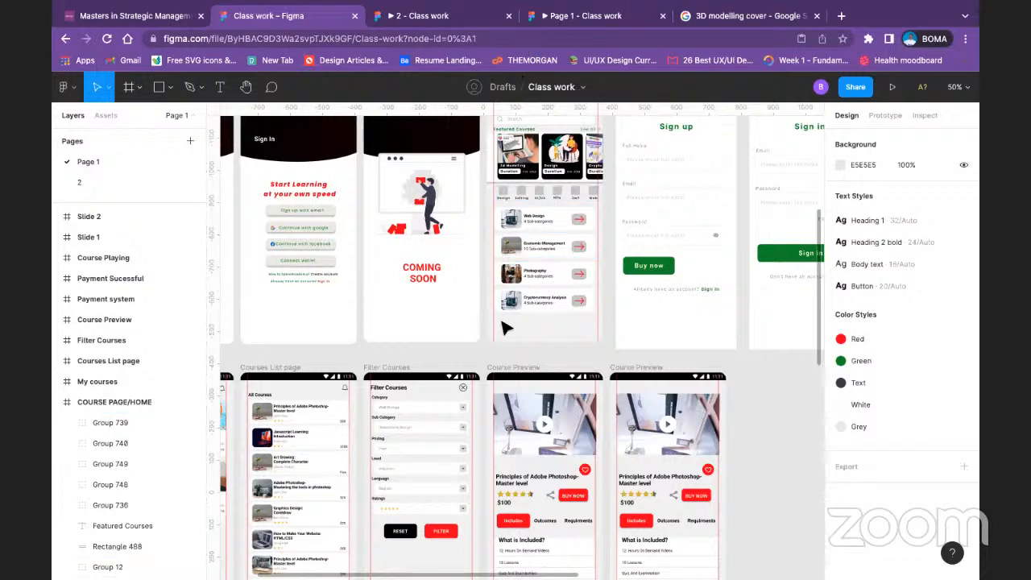
pyautogui.hscroll(2, 340, 309)
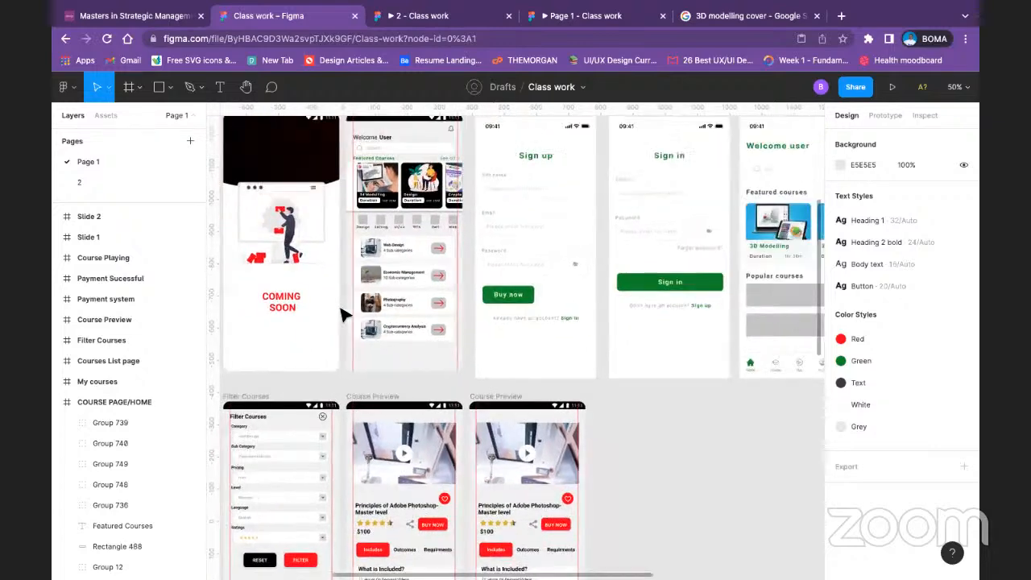
pyautogui.hscroll(6, 340, 309)
pyautogui.scroll(2, 441, 311)
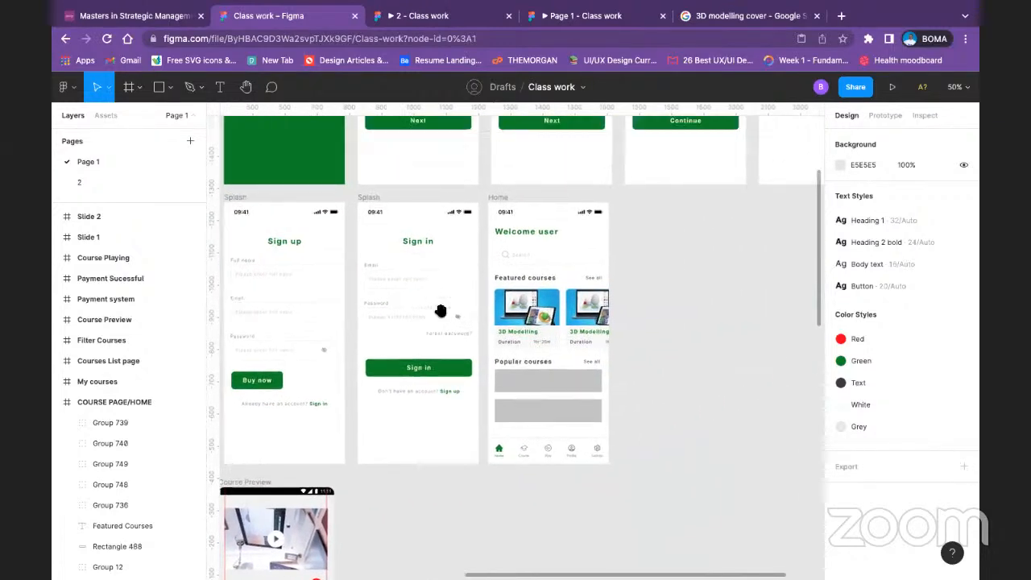
pyautogui.scroll(6, 441, 311)
pyautogui.hscroll(5, 440, 311)
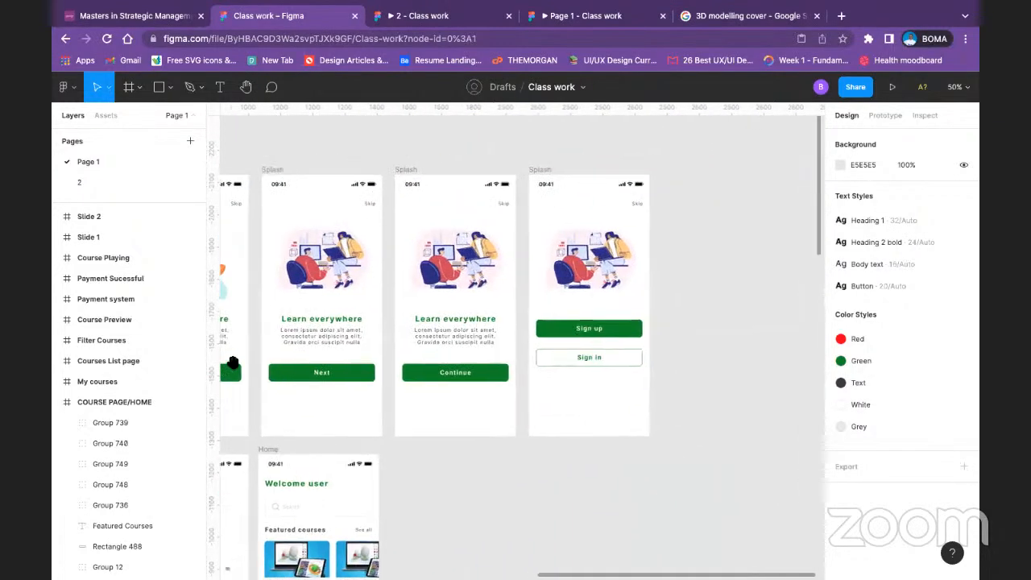
pyautogui.moveTo(233, 363); pyautogui.dragTo(92, 350)
pyautogui.moveTo(511, 241); pyautogui.dragTo(806, 185)
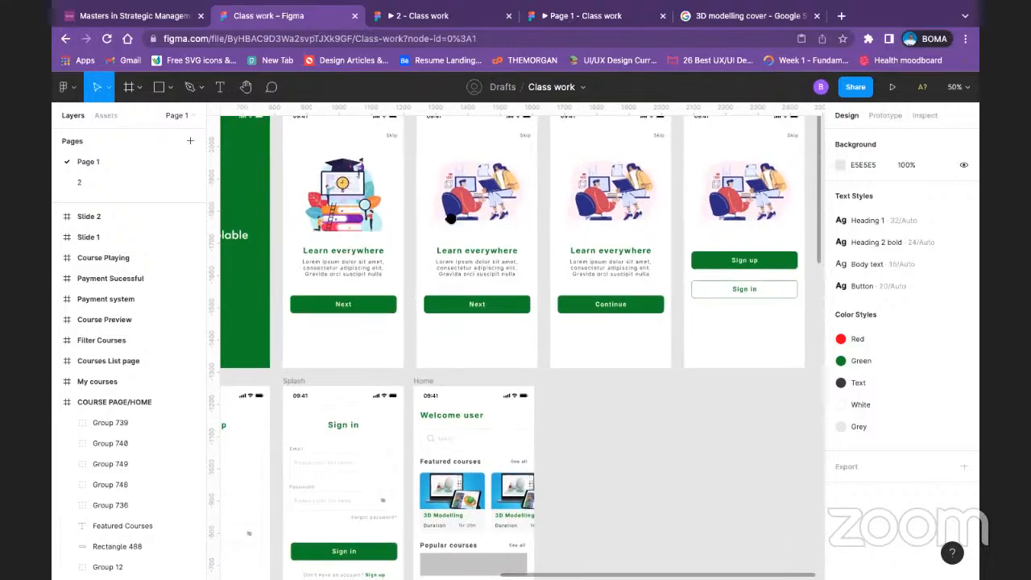
# Step: Compare the redesigned Sign up, Sign in and Home screens with the old home page, course list, filter and Course Preview screens
pyautogui.scroll(-7, 449, 218)
pyautogui.hscroll(-5, 449, 218)
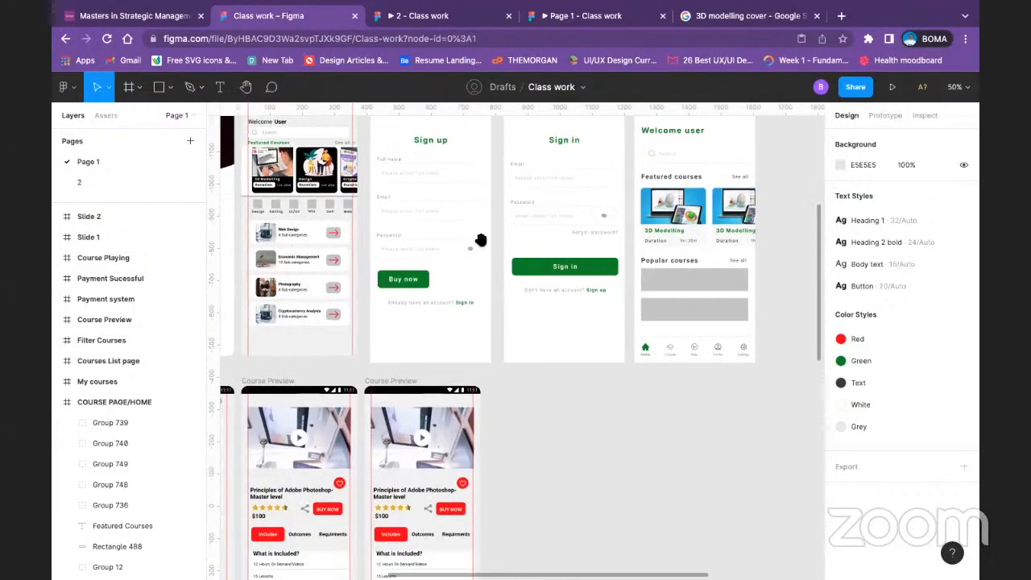
pyautogui.scroll(1, 435, 286)
pyautogui.hscroll(4, 436, 286)
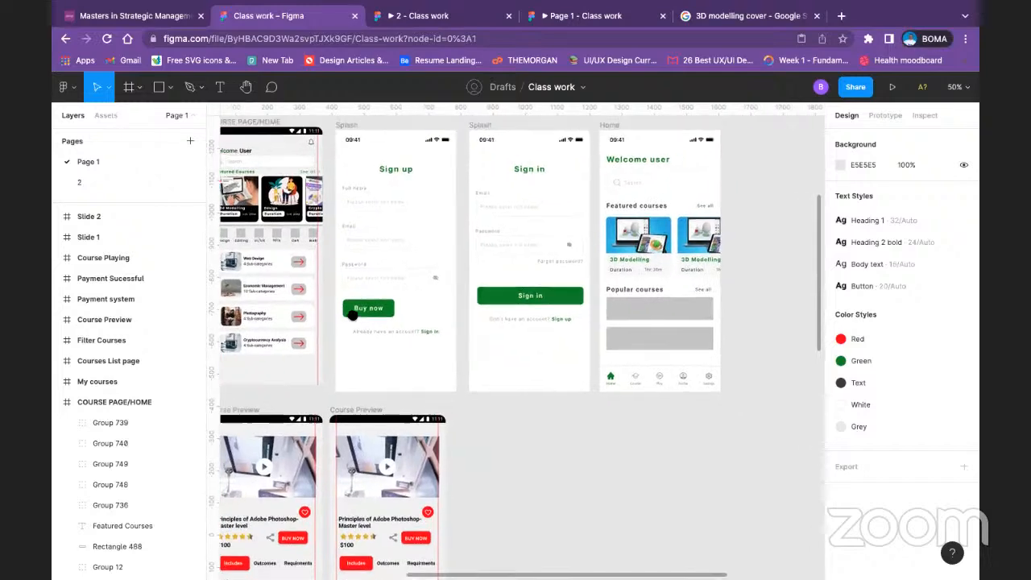
pyautogui.moveTo(296, 384); pyautogui.dragTo(551, 283)
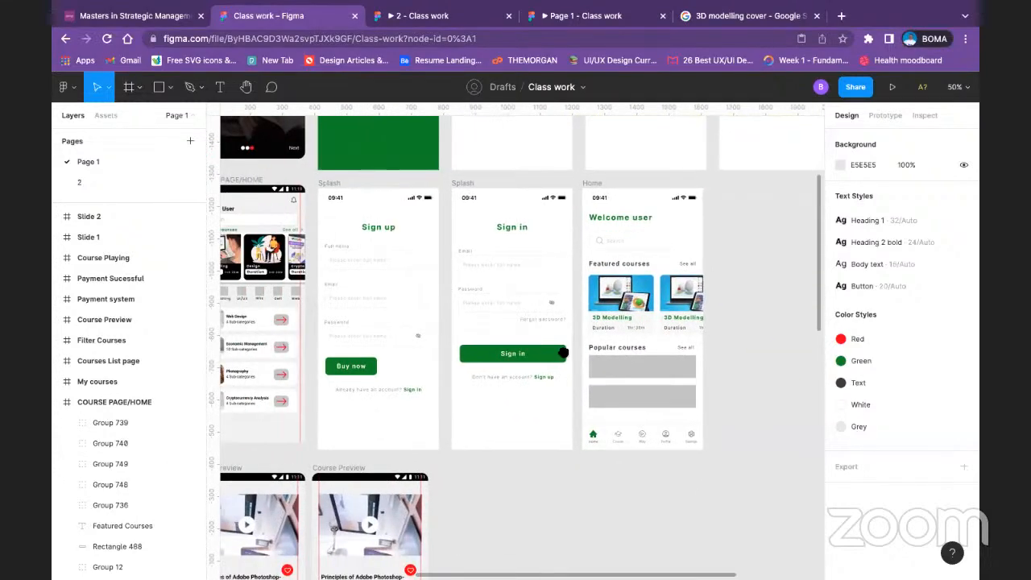
pyautogui.moveTo(441, 410); pyautogui.dragTo(705, 307)
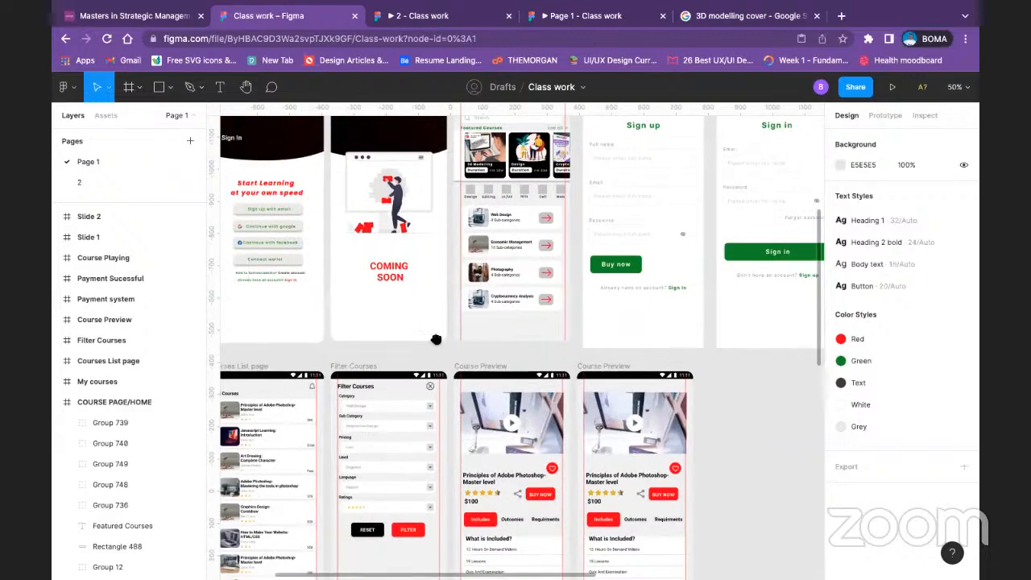
pyautogui.moveTo(436, 339); pyautogui.dragTo(493, 174)
pyautogui.moveTo(329, 343); pyautogui.dragTo(408, 312)
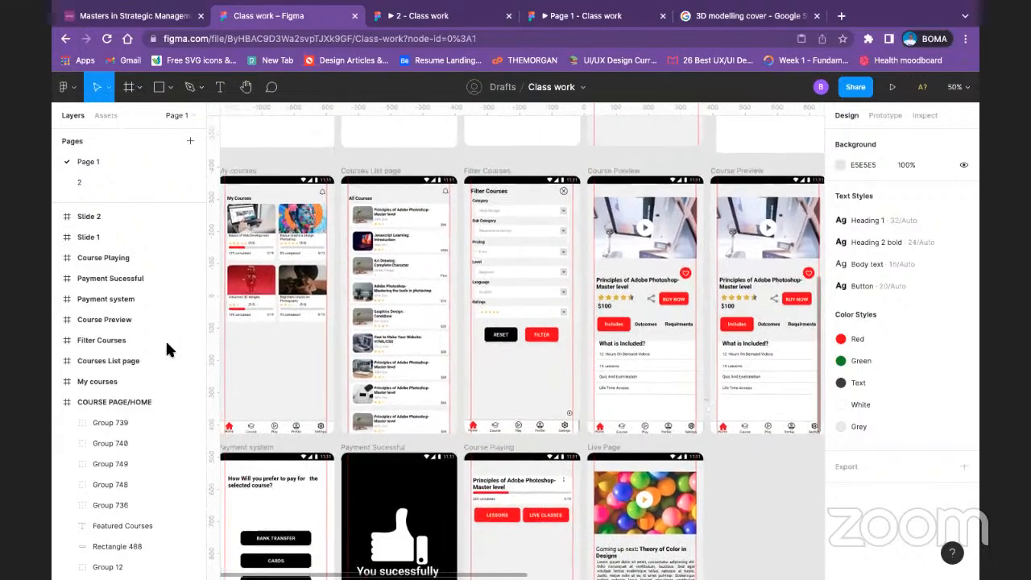